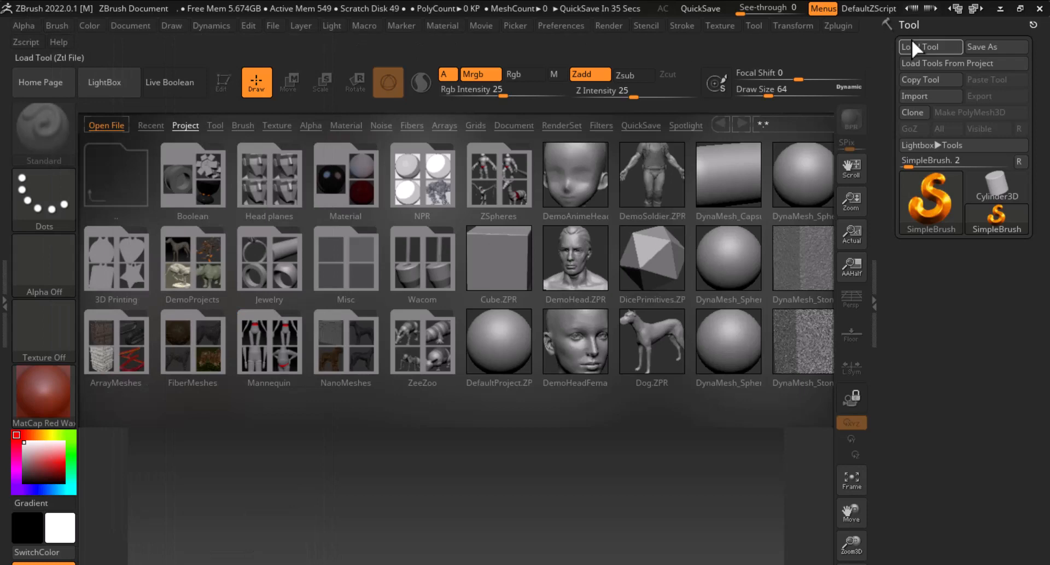
Open the Lightbox and load the ZGrid03.ZGR grid file
{"action": "left_click", "coordinate": [119, 85]}
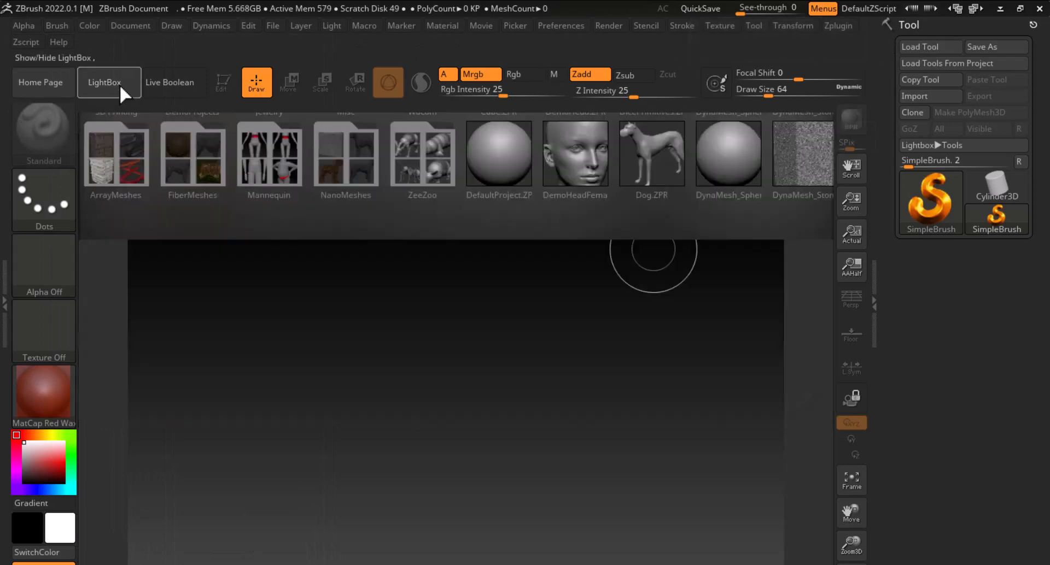
{"action": "left_click", "coordinate": [119, 85]}
{"action": "left_click", "coordinate": [119, 85]}
{"action": "left_click", "coordinate": [119, 85]}
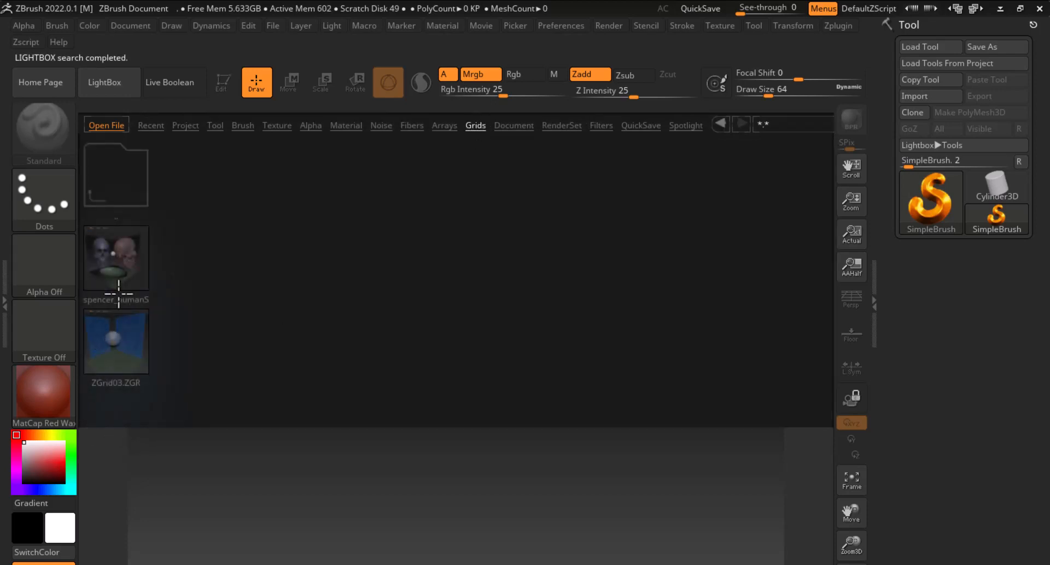
{"action": "double_click", "coordinate": [115, 340]}
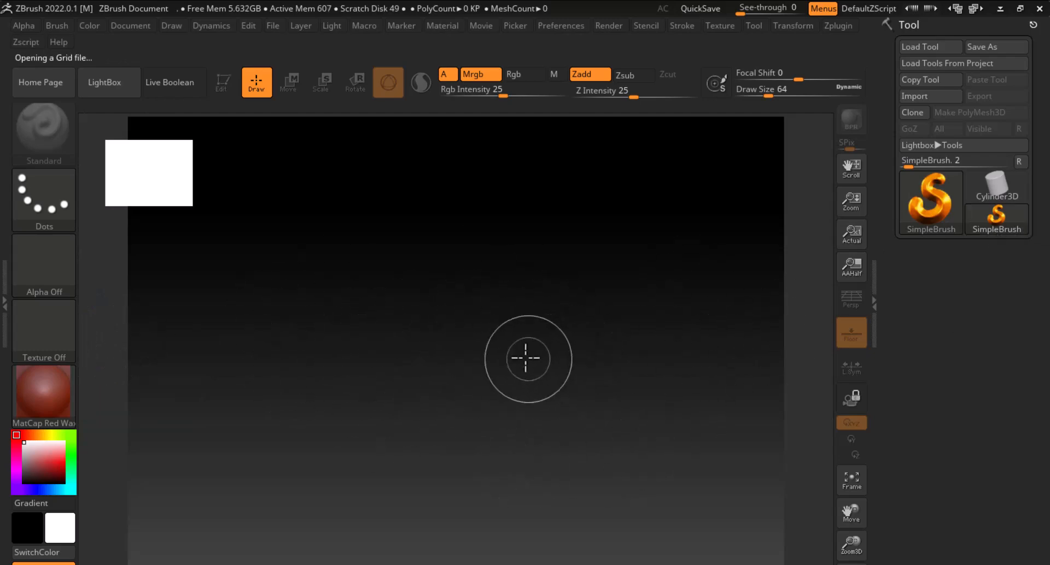
Pick the Sphere3D tool, draw it on the canvas and switch to Edit mode
{"action": "left_click", "coordinate": [951, 211]}
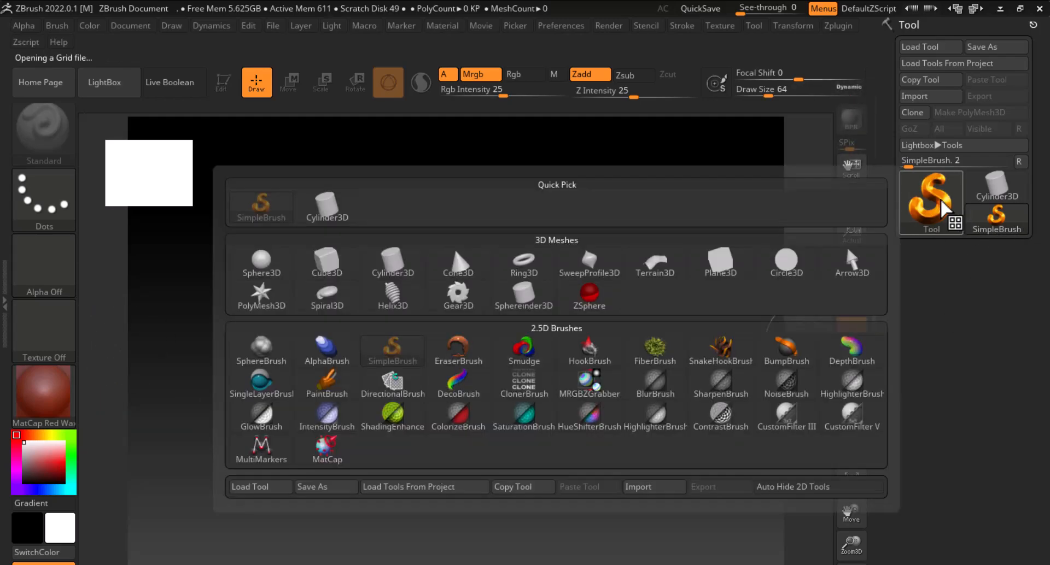
{"action": "left_click", "coordinate": [261, 261]}
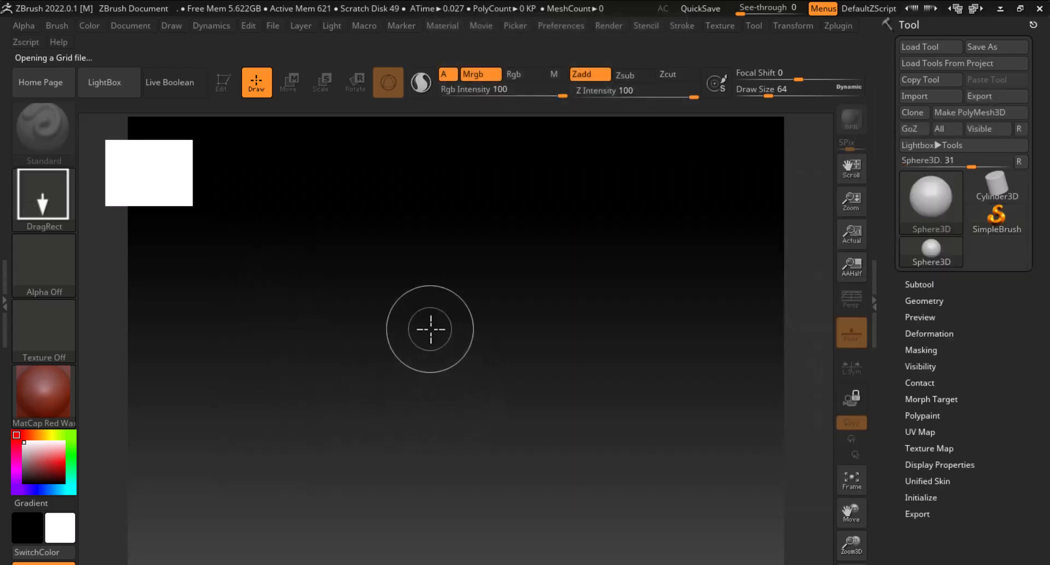
{"action": "left_click_drag", "start_coordinate": [429, 328], "coordinate": [452, 432]}
{"action": "left_click", "coordinate": [220, 82]}
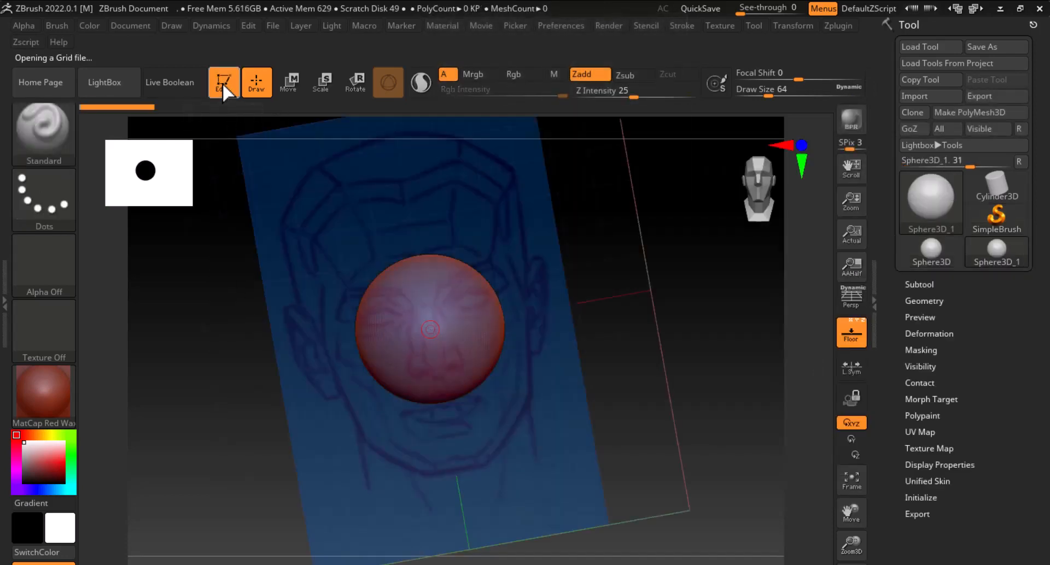
Dock the Draw palette in the side tray
{"action": "left_click_drag", "start_coordinate": [722, 305], "coordinate": [790, 314]}
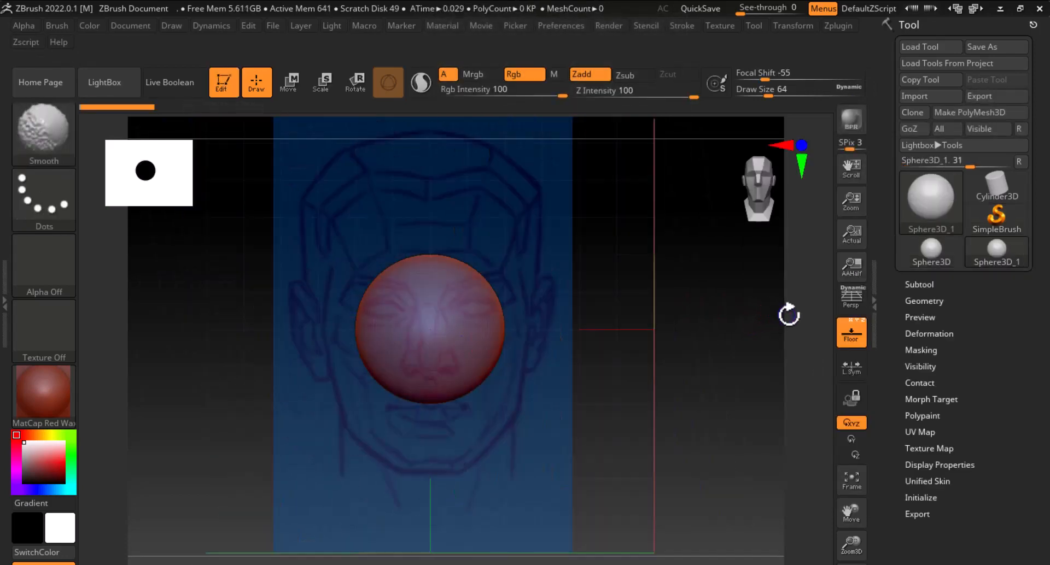
{"action": "left_click_drag", "start_coordinate": [747, 343], "coordinate": [674, 274], "text": "alt"}
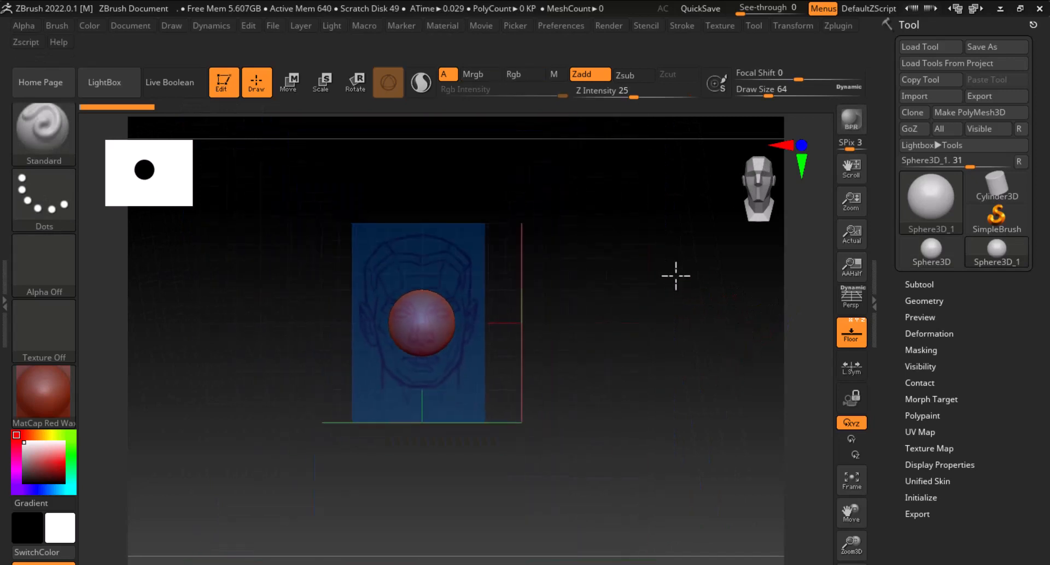
{"action": "mouse_move", "coordinate": [630, 374]}
{"action": "left_mouse_down"}
{"action": "mouse_move", "coordinate": [609, 406]}
{"action": "mouse_move", "coordinate": [448, 481]}
{"action": "mouse_move", "coordinate": [633, 339]}
{"action": "mouse_move", "coordinate": [547, 439]}
{"action": "mouse_move", "coordinate": [546, 307]}
{"action": "mouse_move", "coordinate": [696, 351]}
{"action": "mouse_move", "coordinate": [649, 452]}
{"action": "mouse_move", "coordinate": [684, 388]}
{"action": "mouse_move", "coordinate": [663, 380]}
{"action": "mouse_move", "coordinate": [712, 386]}
{"action": "mouse_move", "coordinate": [754, 417]}
{"action": "mouse_move", "coordinate": [665, 429]}
{"action": "mouse_move", "coordinate": [677, 401]}
{"action": "mouse_move", "coordinate": [773, 395]}
{"action": "left_mouse_up"}
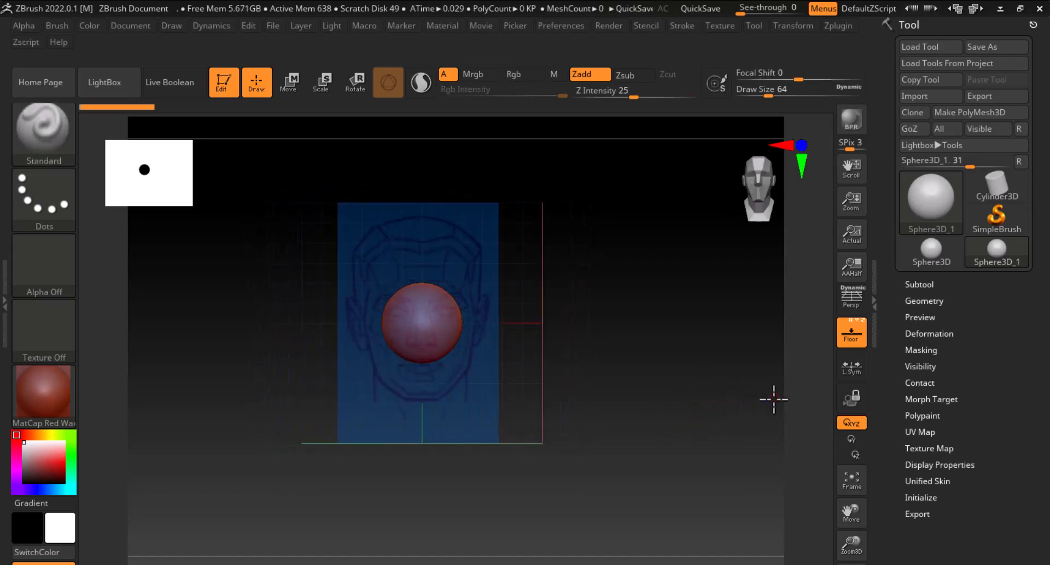
{"action": "mouse_move", "coordinate": [762, 410]}
{"action": "left_mouse_down"}
{"action": "mouse_move", "coordinate": [750, 415]}
{"action": "mouse_move", "coordinate": [749, 382]}
{"action": "mouse_move", "coordinate": [668, 392]}
{"action": "mouse_move", "coordinate": [741, 389]}
{"action": "left_mouse_up"}
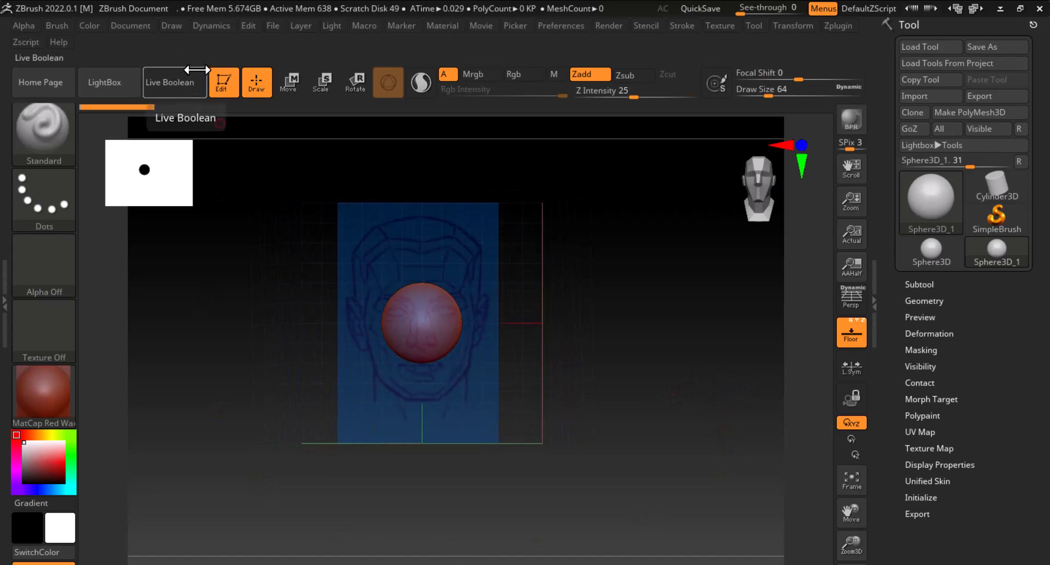
{"action": "left_click", "coordinate": [175, 25]}
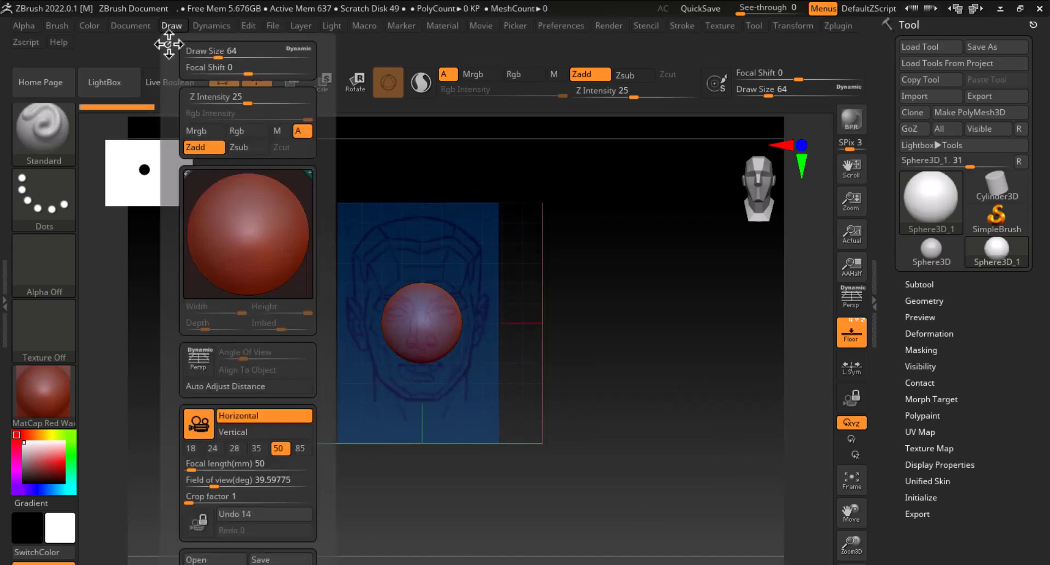
{"action": "left_click", "coordinate": [169, 44]}
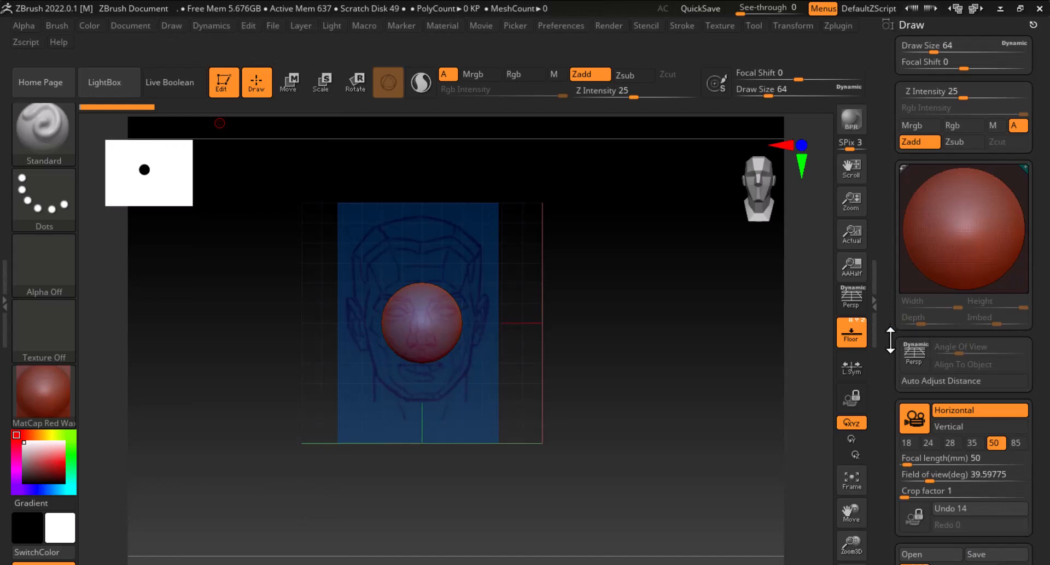
Open the Front-Back grid map's texture picker and start importing an image
{"action": "scroll", "coordinate": [890, 340], "scroll_direction": "down", "scroll_amount": 8}
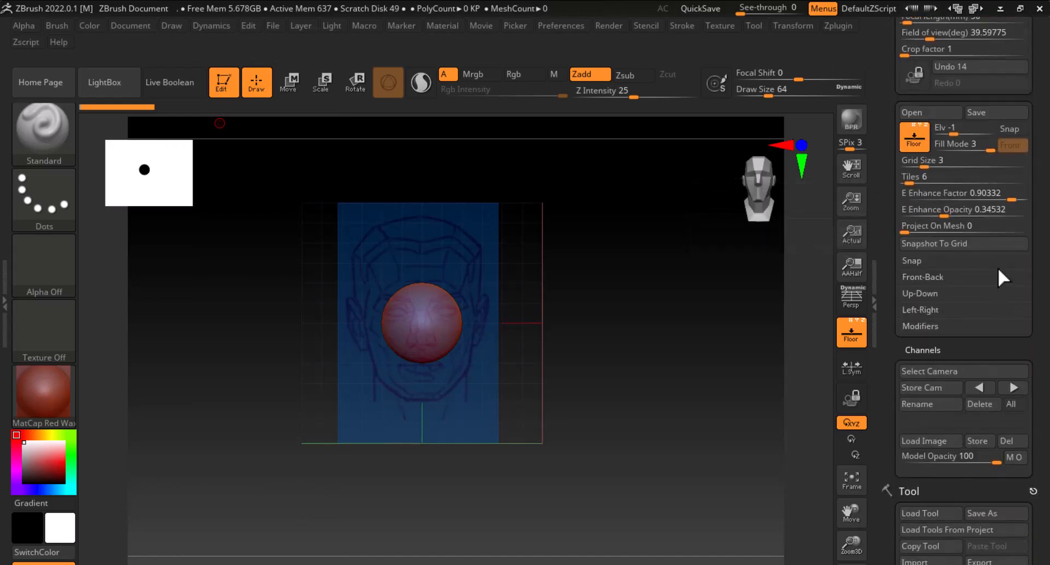
{"action": "left_click", "coordinate": [936, 276]}
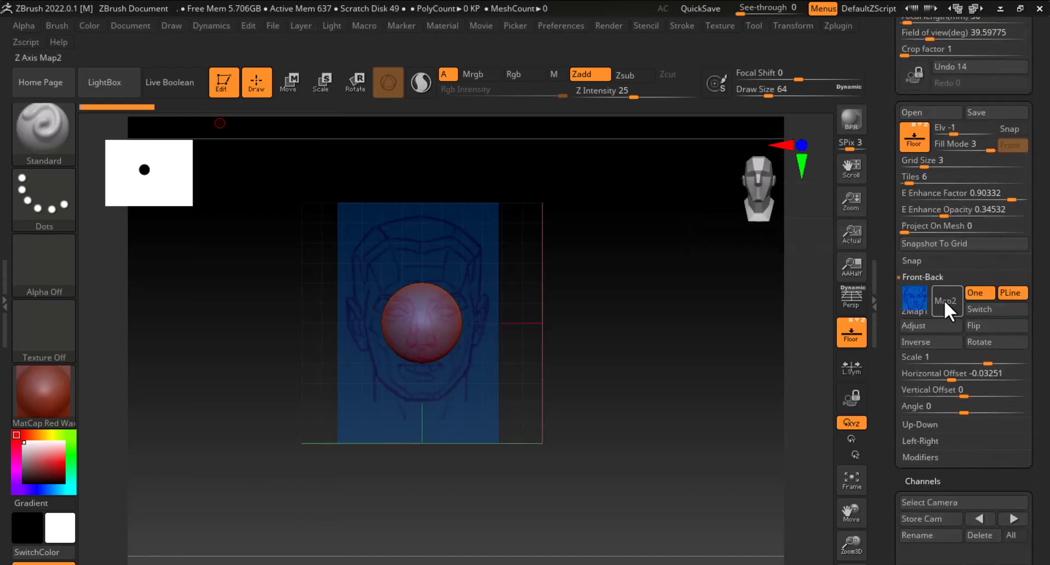
{"action": "left_click", "coordinate": [914, 303]}
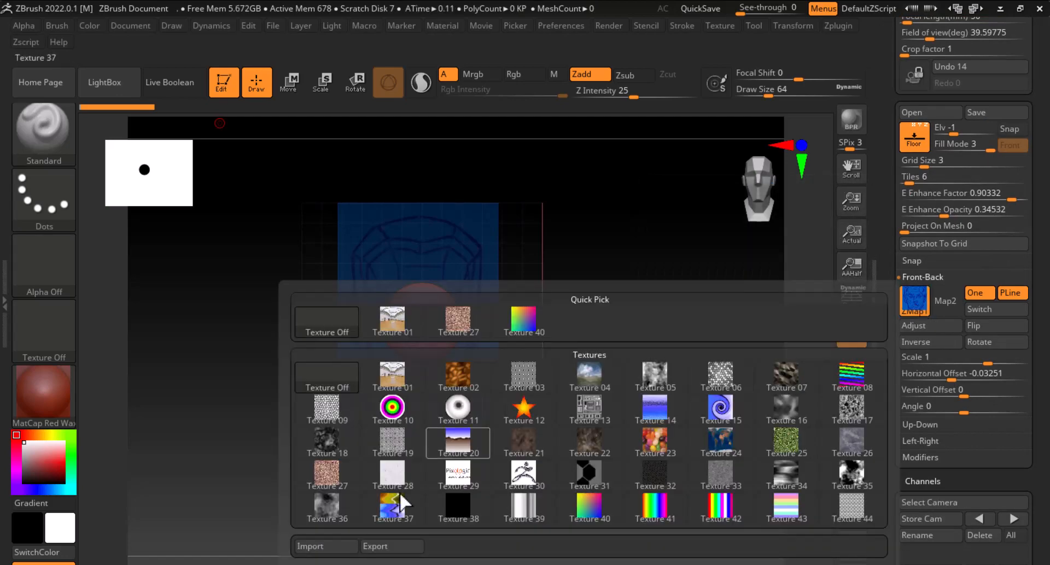
{"action": "left_click", "coordinate": [327, 546]}
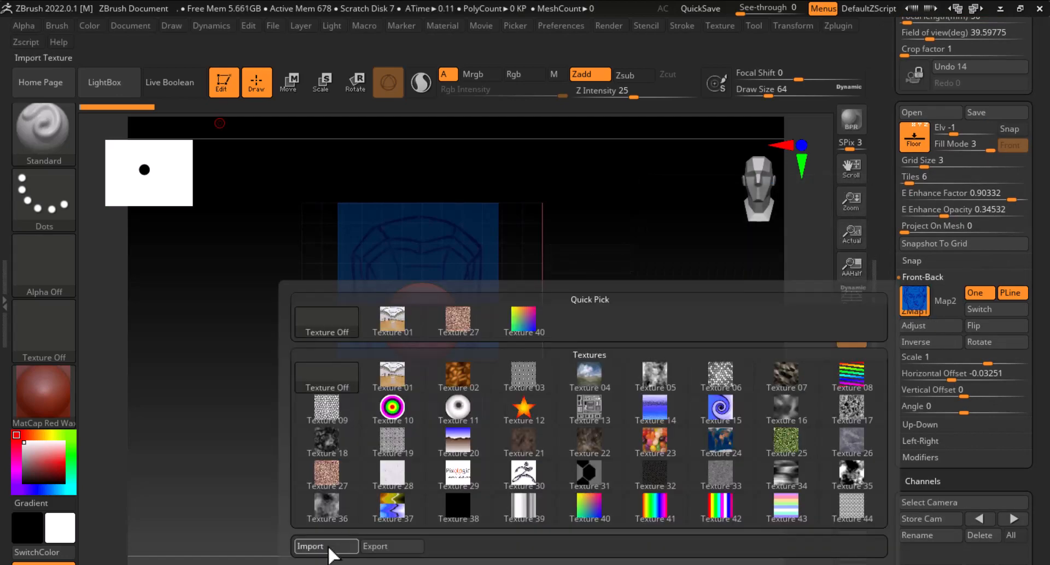
Copy the D:\LIGHTING TEST\zbrush folder path in File Explorer and return to the Import Image dialog
{"action": "key", "text": "alt+Tab"}
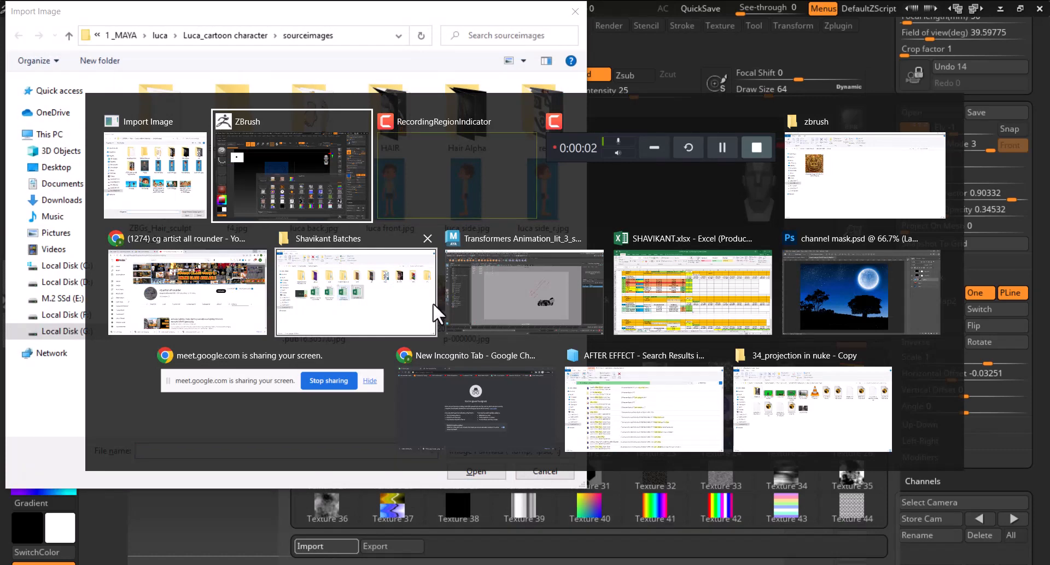
{"action": "left_click", "coordinate": [912, 187]}
{"action": "left_click", "coordinate": [346, 109]}
{"action": "key", "text": "ctrl+c"}
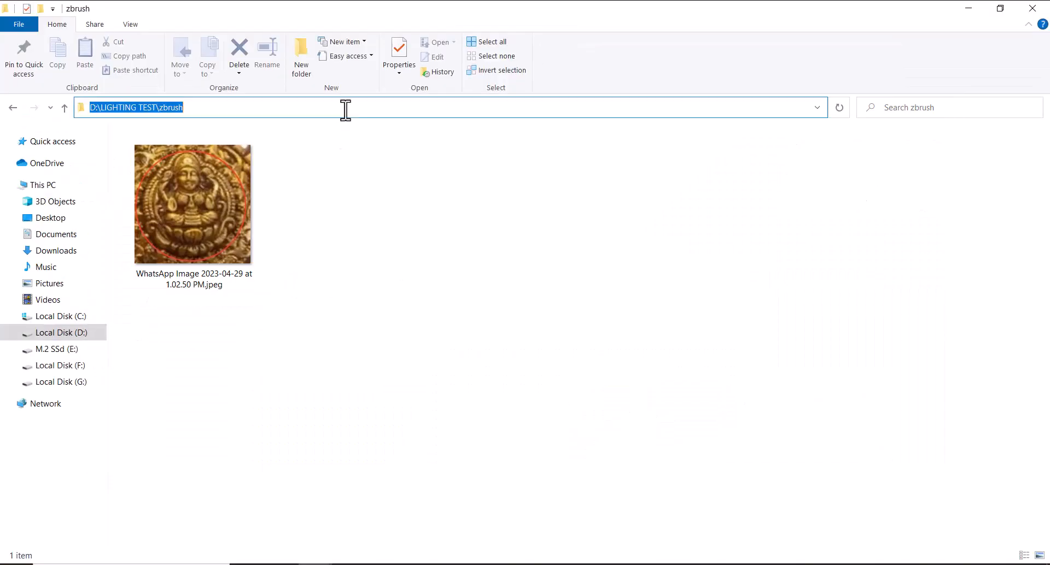
{"action": "left_click", "coordinate": [552, 563]}
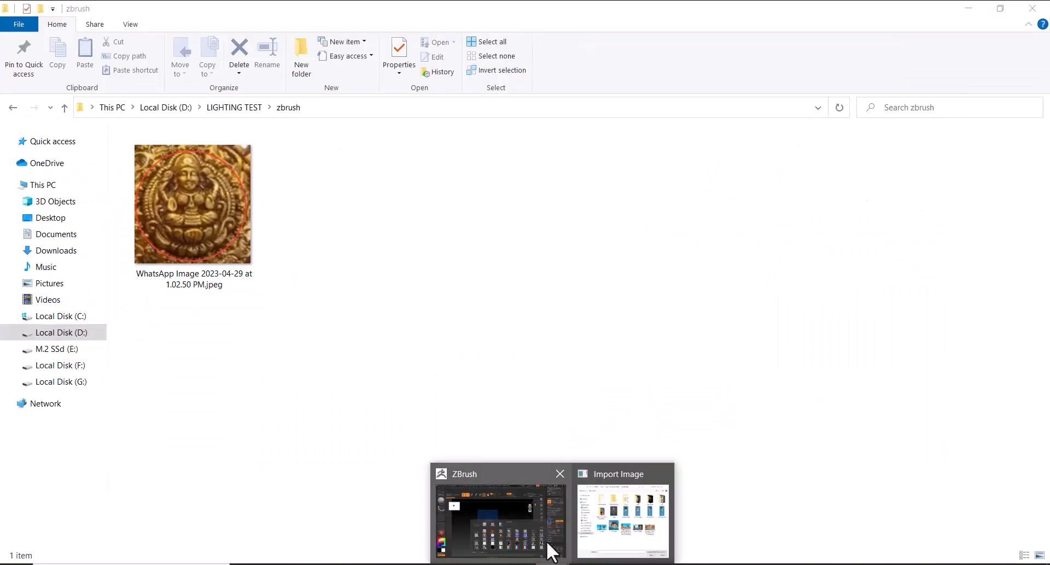
{"action": "left_click", "coordinate": [527, 517]}
{"action": "key", "text": "alt+Tab"}
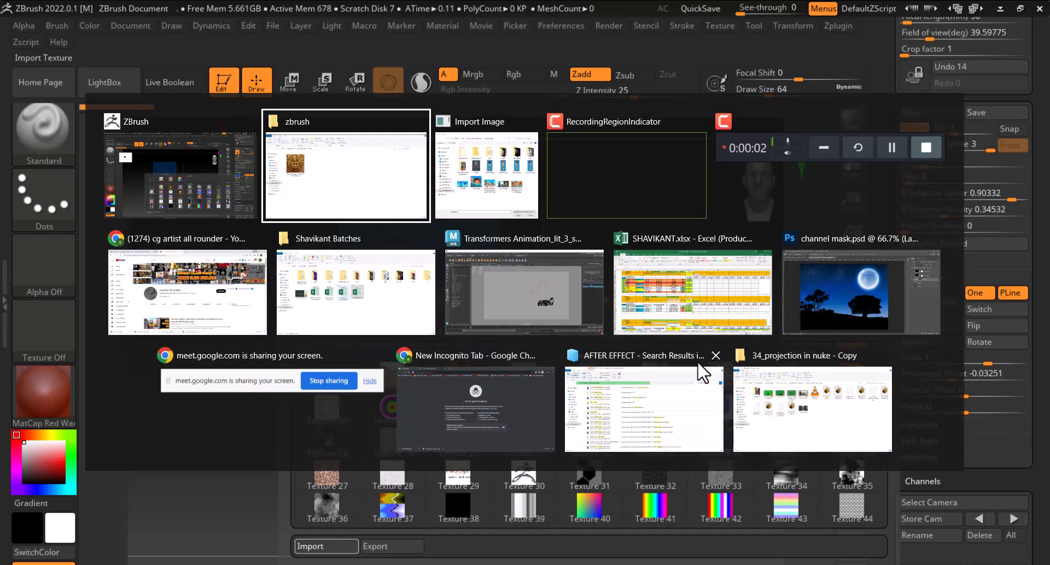
{"action": "left_click", "coordinate": [526, 205]}
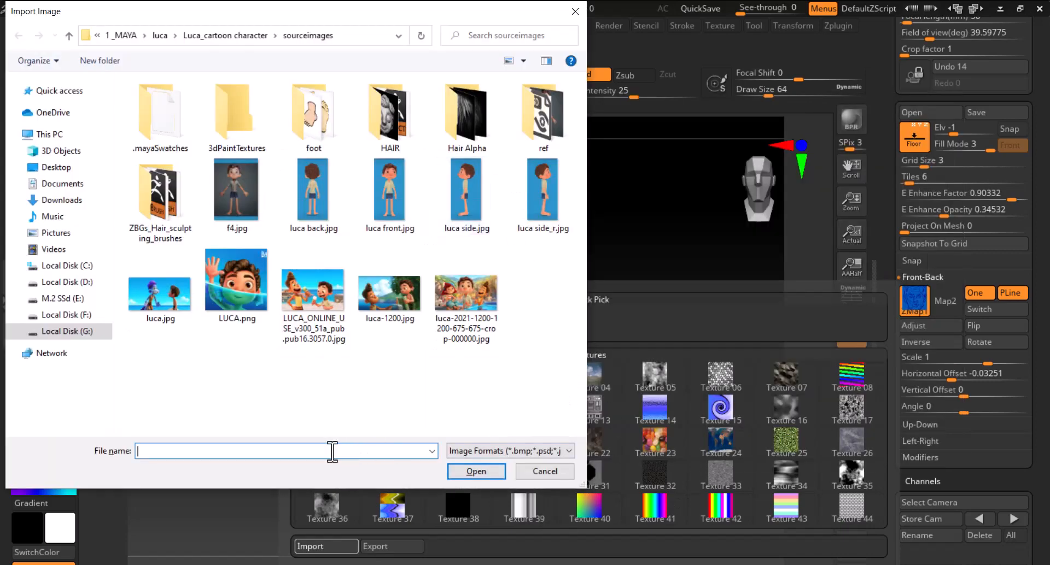
Go to the copied folder path and import WhatsApp Image 2023-04-29 at 1.02.50 PM.jpeg as the front grid map
{"action": "key", "text": "ctrl+v"}
{"action": "key", "text": "Return"}
{"action": "left_click", "coordinate": [149, 118]}
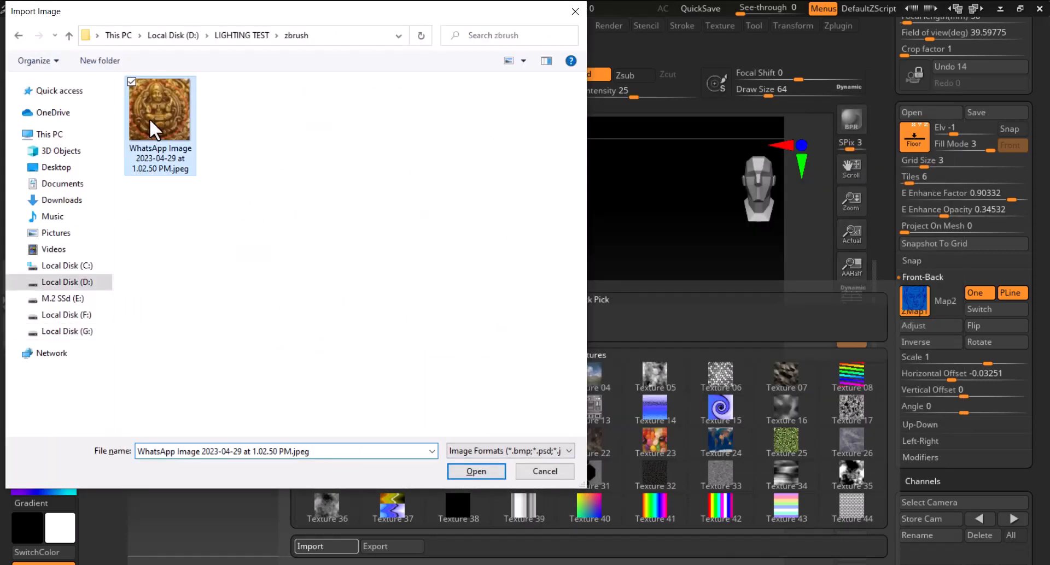
{"action": "double_click", "coordinate": [150, 118]}
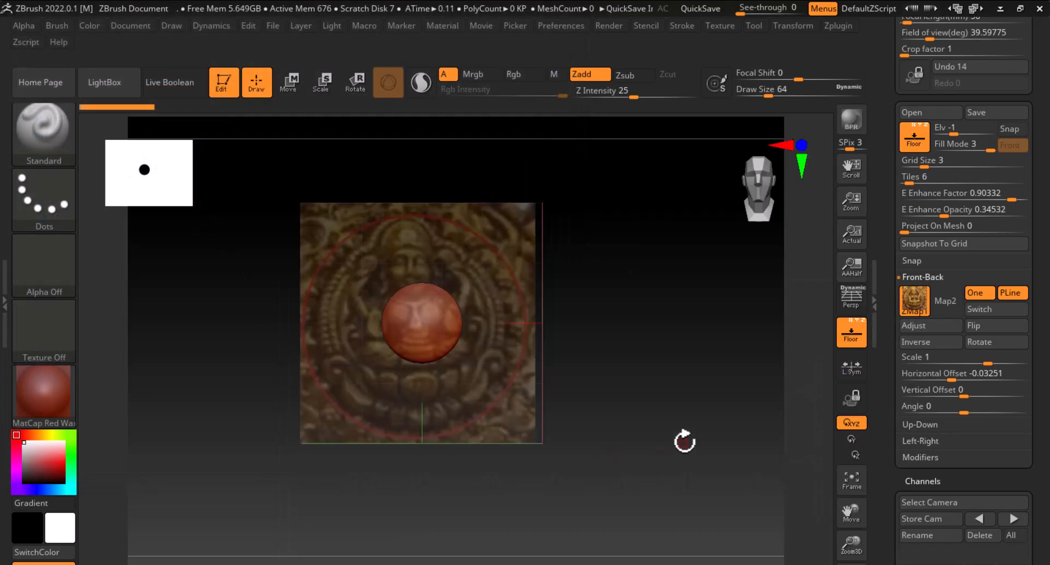
Set the front grid map's horizontal offset to 0.02944
{"action": "left_click_drag", "start_coordinate": [659, 422], "coordinate": [690, 411], "text": "alt"}
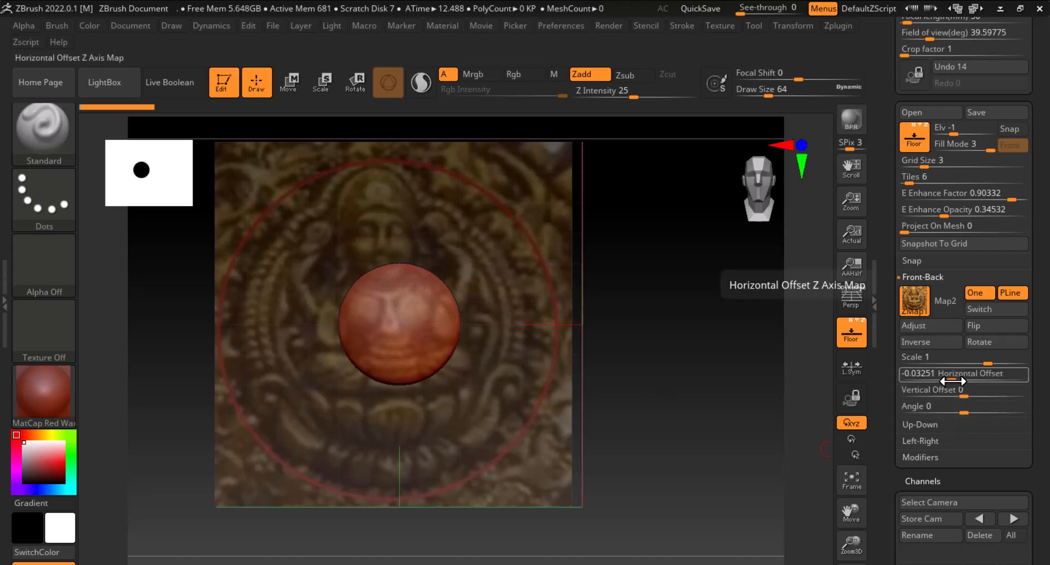
{"action": "left_click_drag", "start_coordinate": [953, 376], "coordinate": [973, 377]}
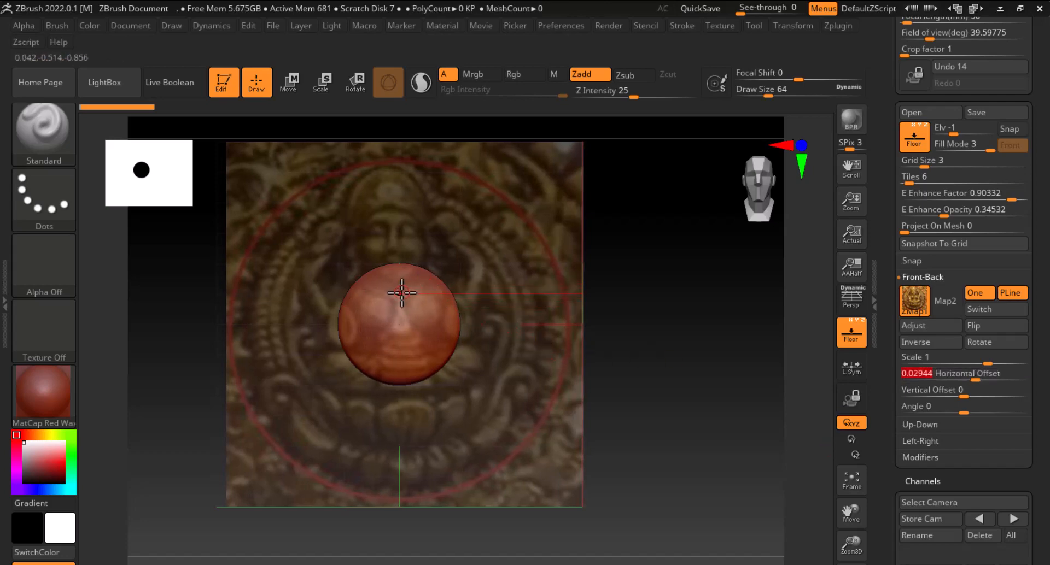
Convert the sphere into a PolyMesh3D
{"action": "left_click", "coordinate": [405, 296]}
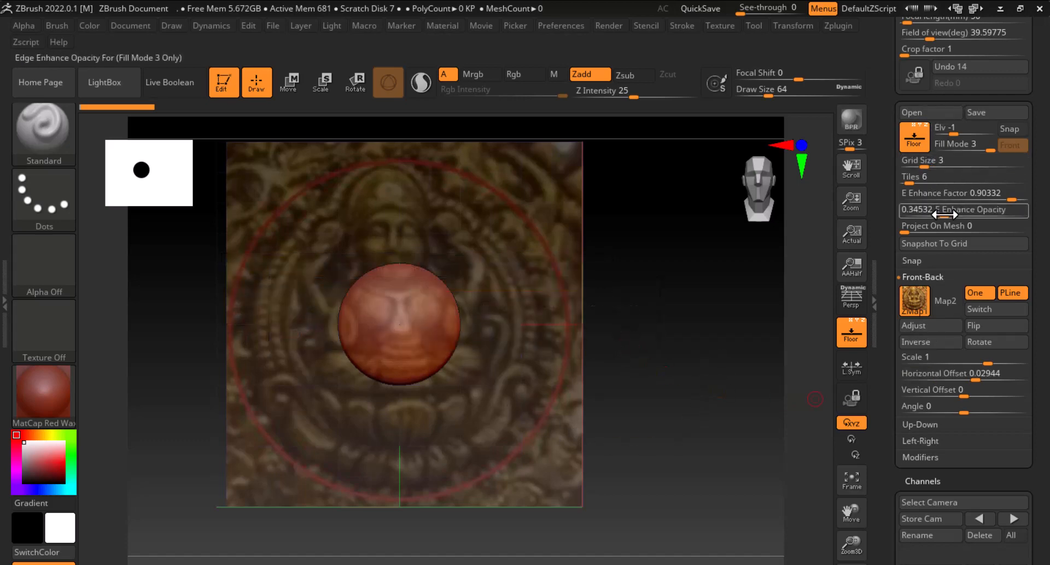
{"action": "scroll", "coordinate": [897, 383], "scroll_direction": "down", "scroll_amount": 6}
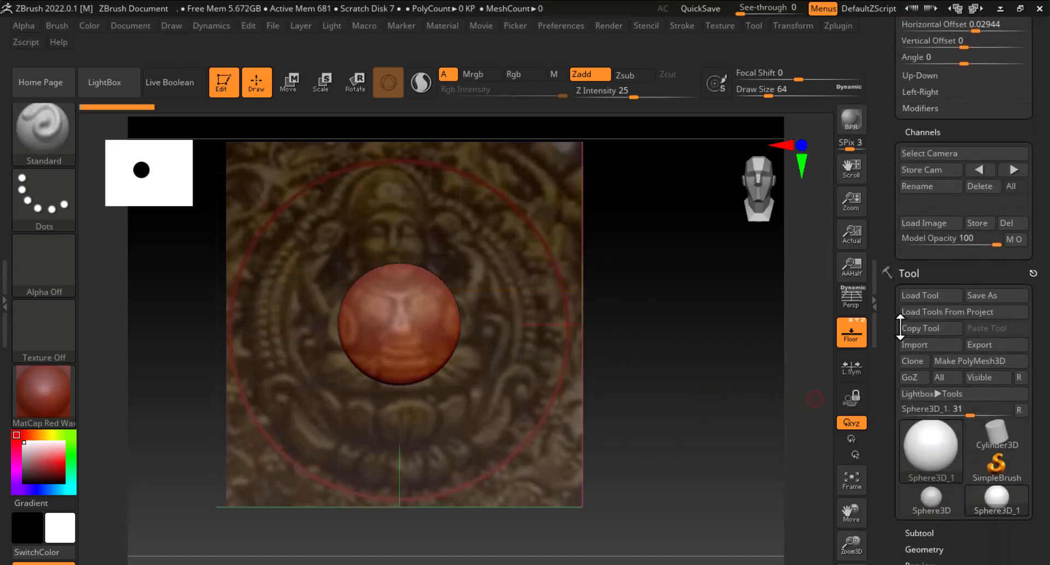
{"action": "left_click", "coordinate": [970, 363]}
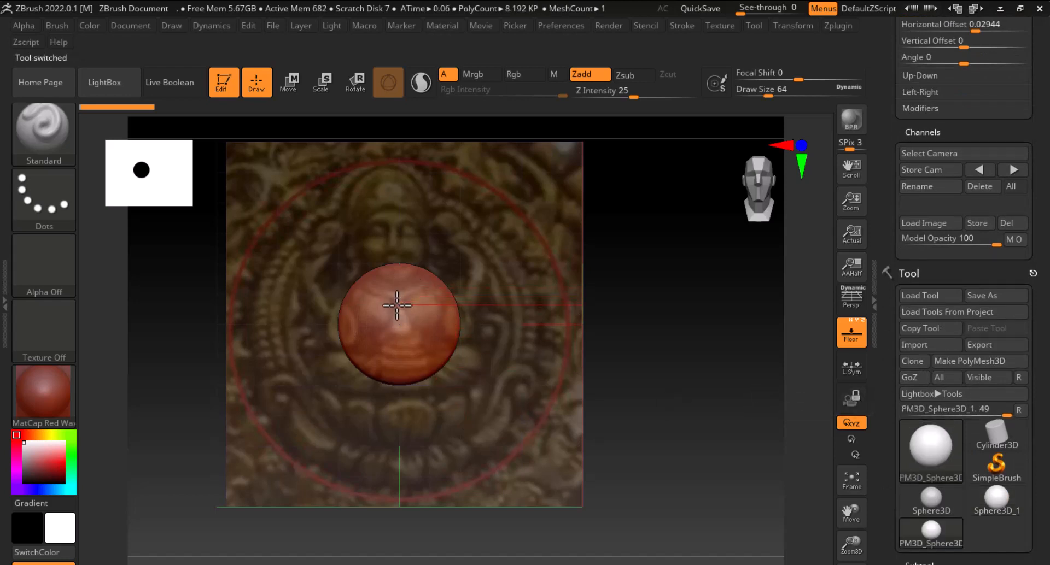
Remove the Left-Right floor grid reference image by setting its map to Texture Off
{"action": "left_click", "coordinate": [851, 331]}
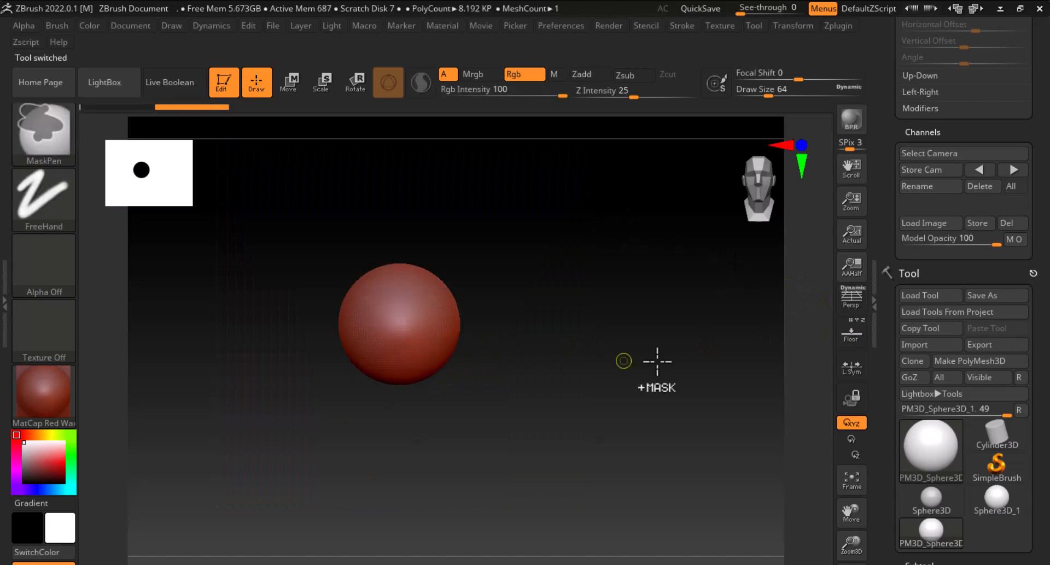
{"action": "left_click", "coordinate": [852, 335]}
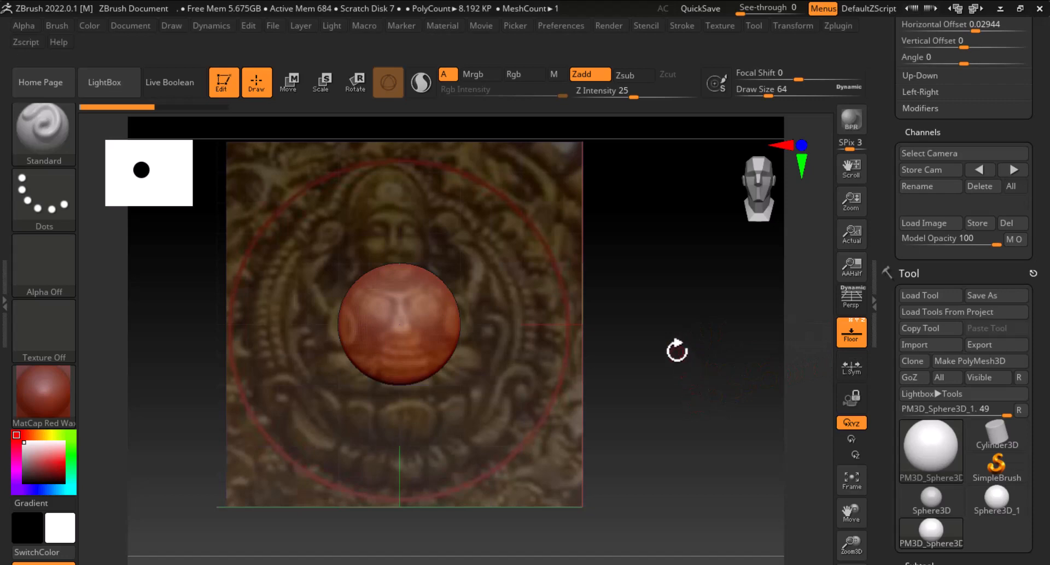
{"action": "left_click_drag", "start_coordinate": [677, 349], "coordinate": [832, 403]}
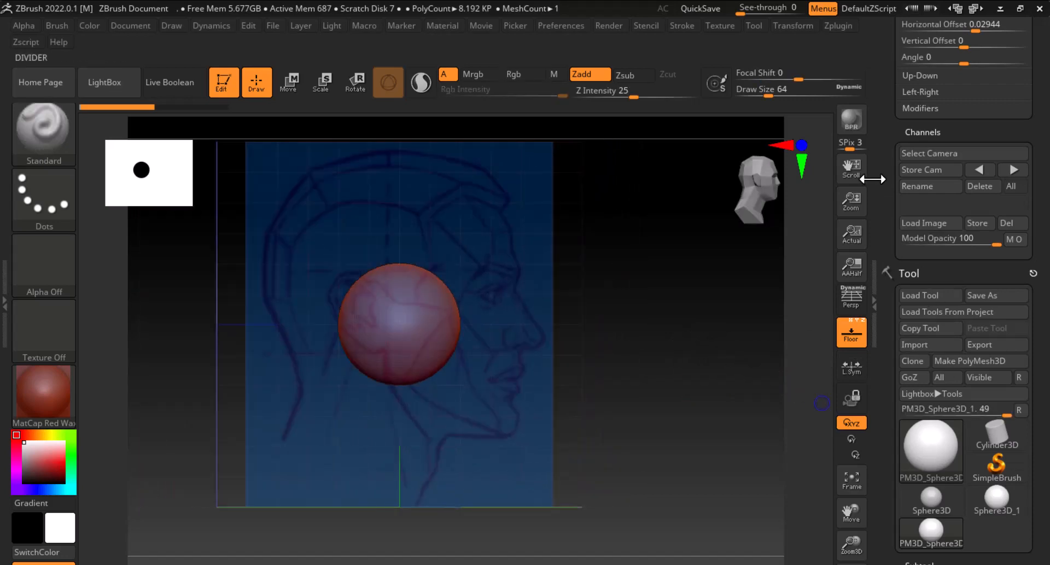
{"action": "scroll", "coordinate": [900, 208], "scroll_direction": "up", "scroll_amount": 8}
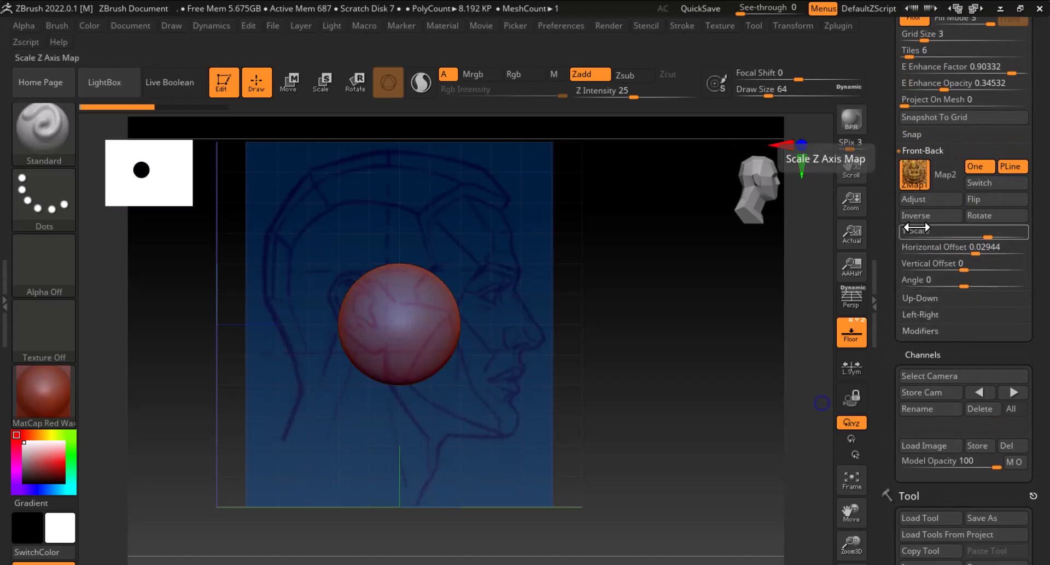
{"action": "left_click", "coordinate": [923, 150]}
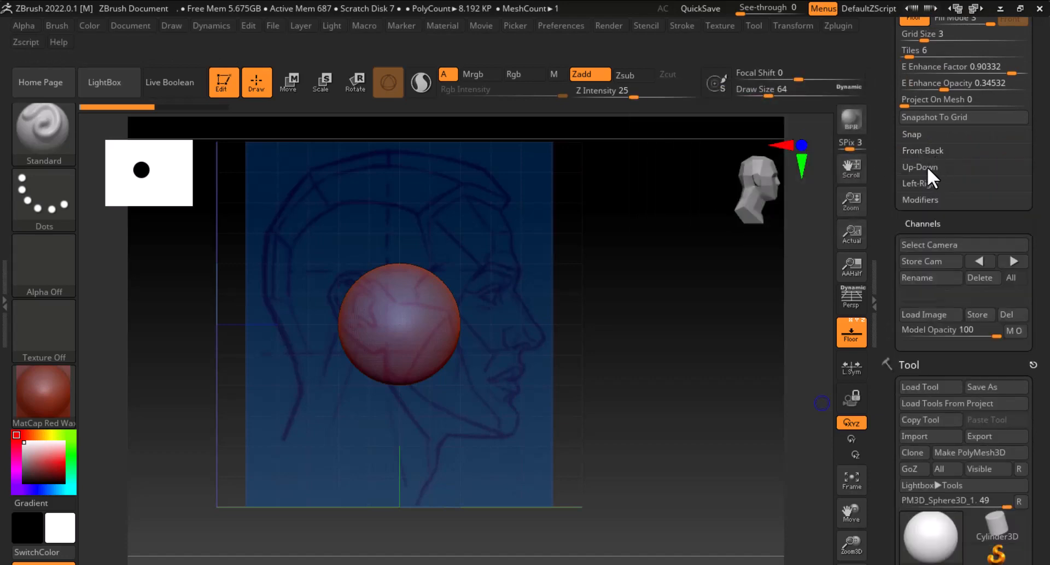
{"action": "left_click", "coordinate": [927, 185]}
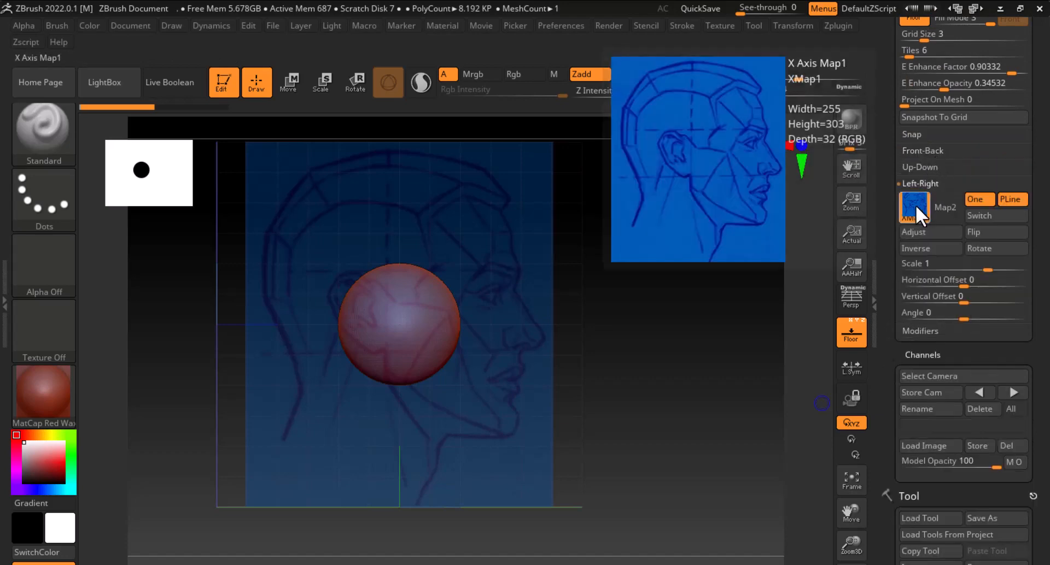
{"action": "left_click", "coordinate": [914, 207]}
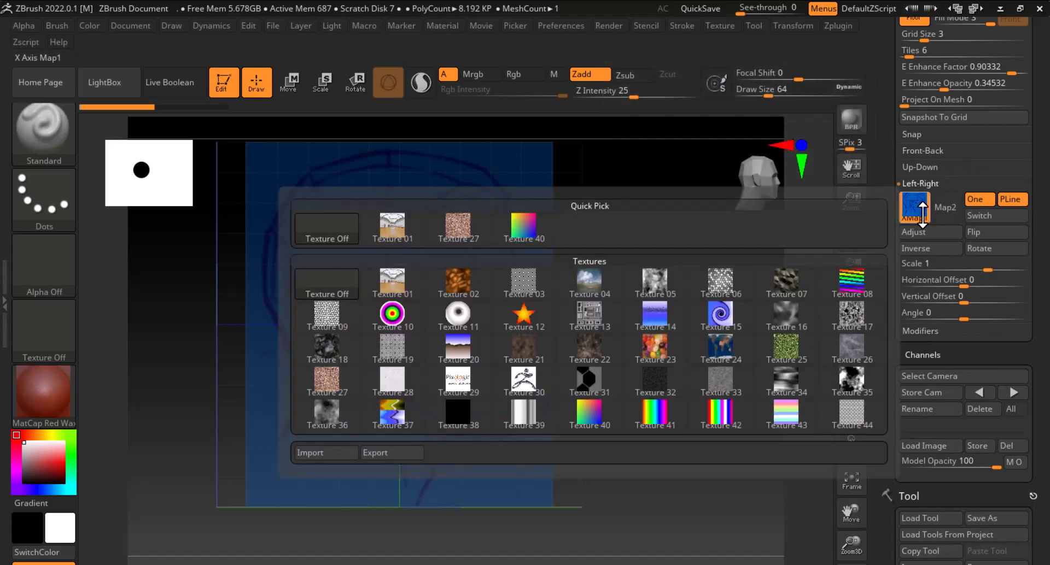
{"action": "left_click", "coordinate": [340, 231]}
{"action": "left_click_drag", "start_coordinate": [703, 370], "coordinate": [727, 377]}
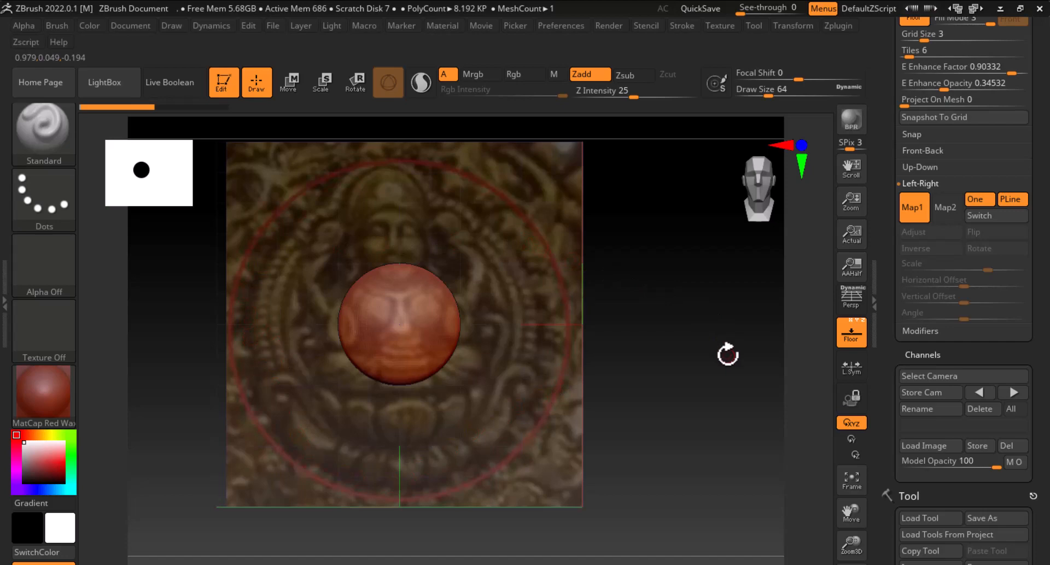
Append a Cube3D as a new subtool alongside the sphere
{"action": "scroll", "coordinate": [890, 252], "scroll_direction": "down", "scroll_amount": 1}
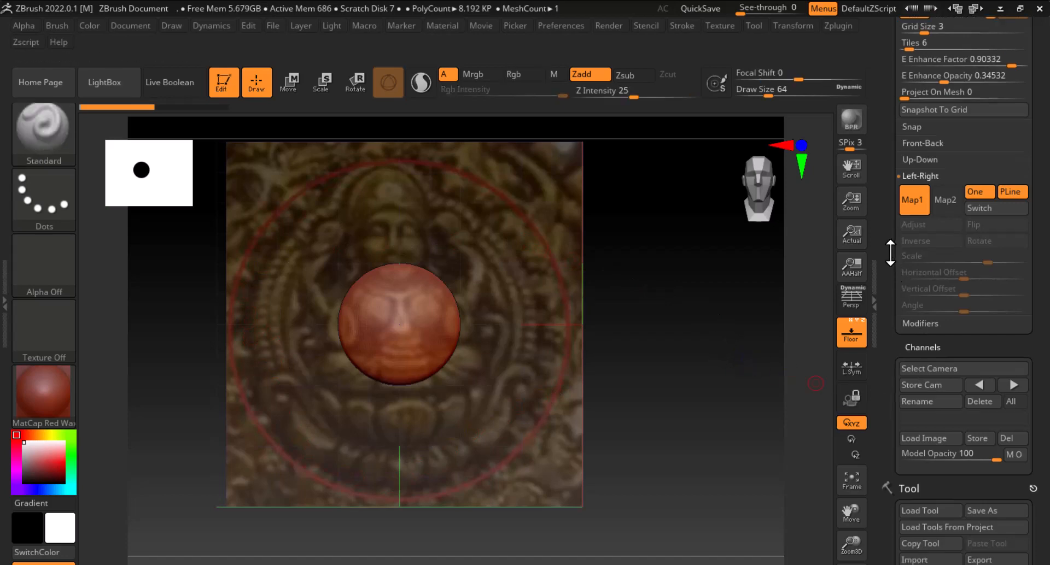
{"action": "scroll", "coordinate": [890, 252], "scroll_direction": "down", "scroll_amount": 10}
{"action": "scroll", "coordinate": [886, 380], "scroll_direction": "down", "scroll_amount": 2}
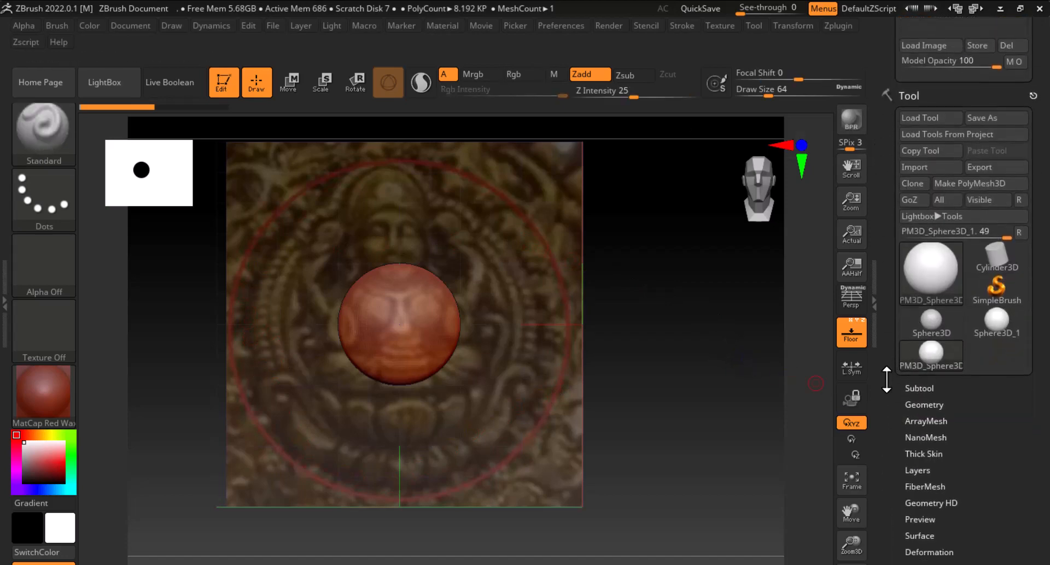
{"action": "left_click", "coordinate": [921, 388]}
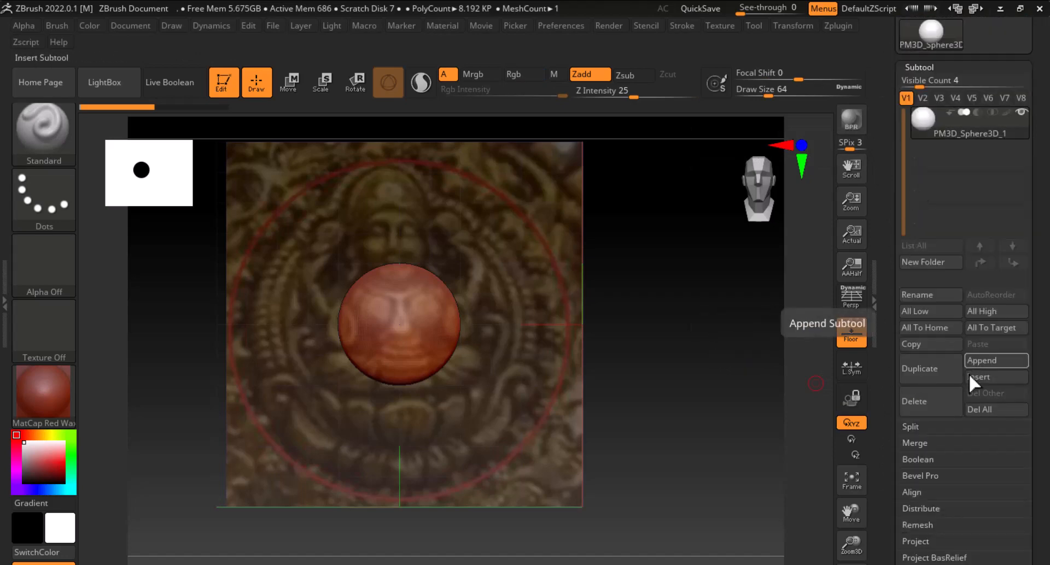
{"action": "left_click", "coordinate": [1003, 363]}
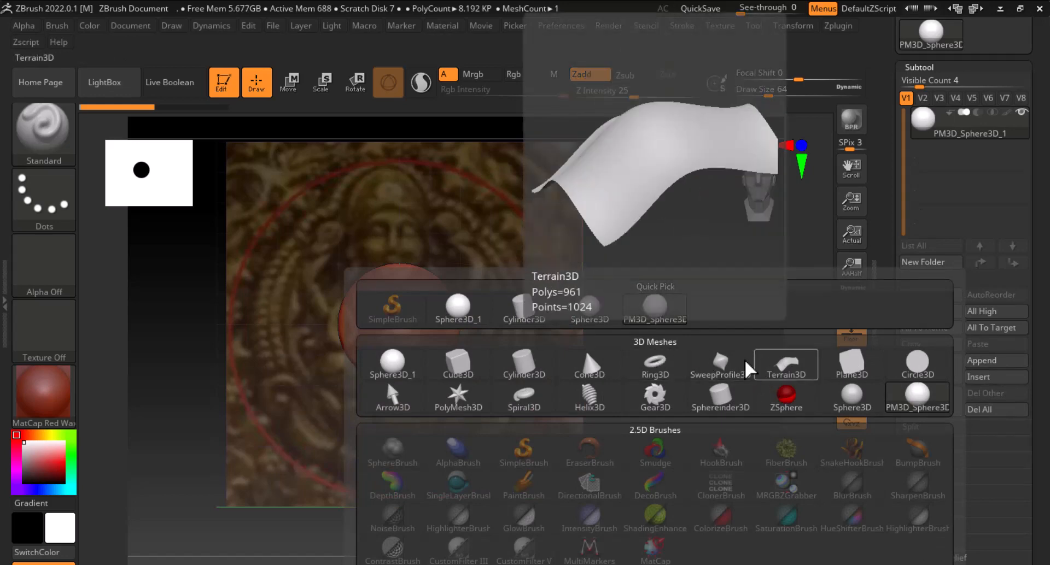
{"action": "left_click", "coordinate": [473, 370]}
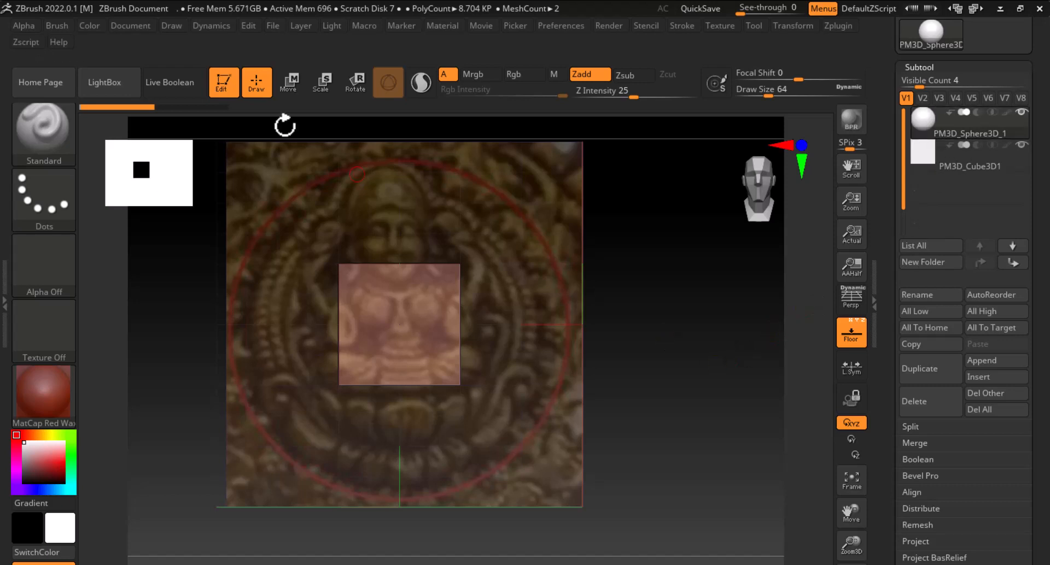
Scale up the sphere with the Transpose Scale gizmo, then switch to the cube subtool
{"action": "left_click", "coordinate": [323, 88]}
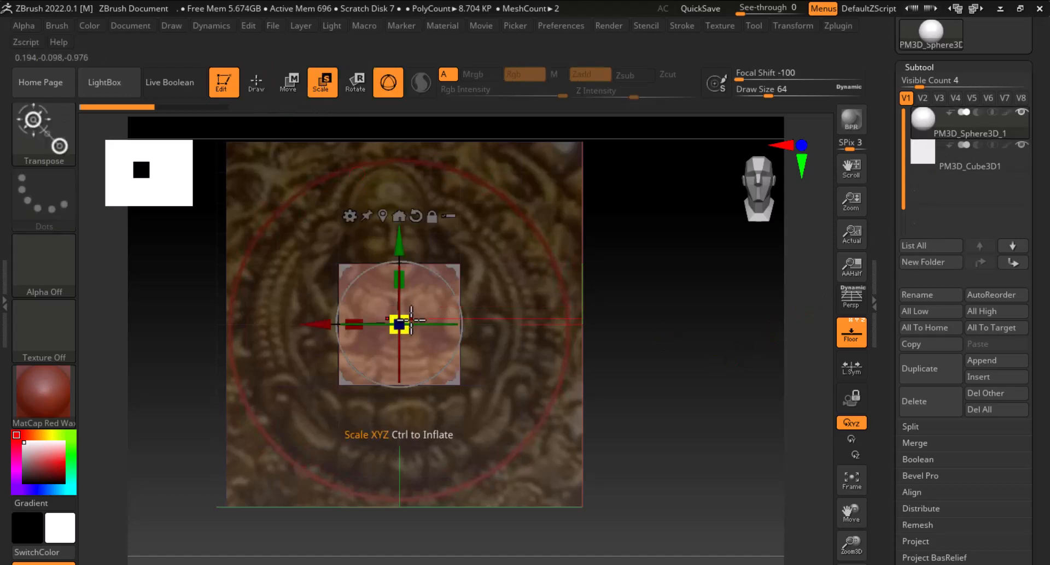
{"action": "left_click_drag", "start_coordinate": [405, 319], "coordinate": [515, 279]}
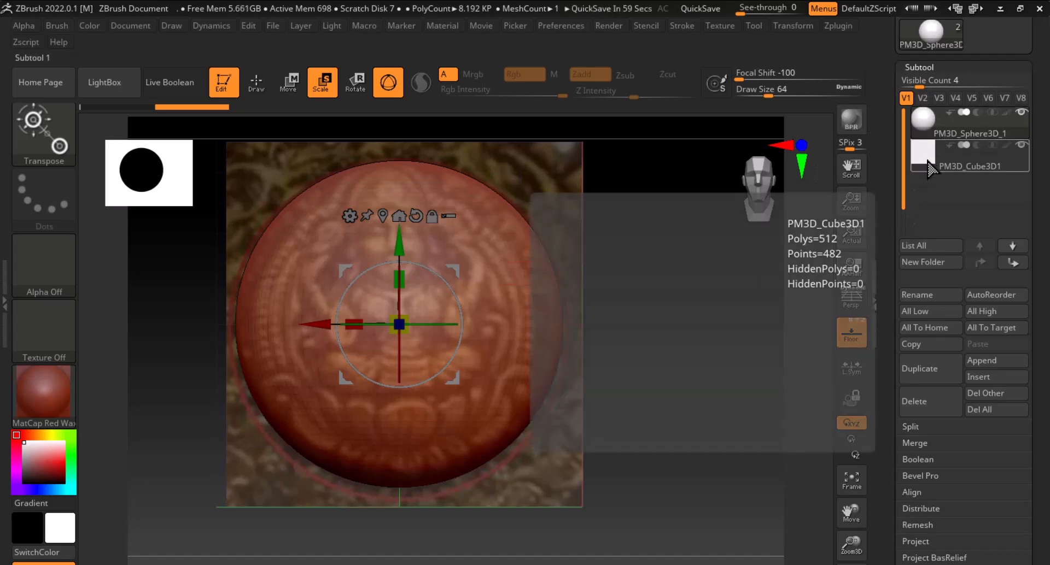
{"action": "left_click", "coordinate": [928, 164]}
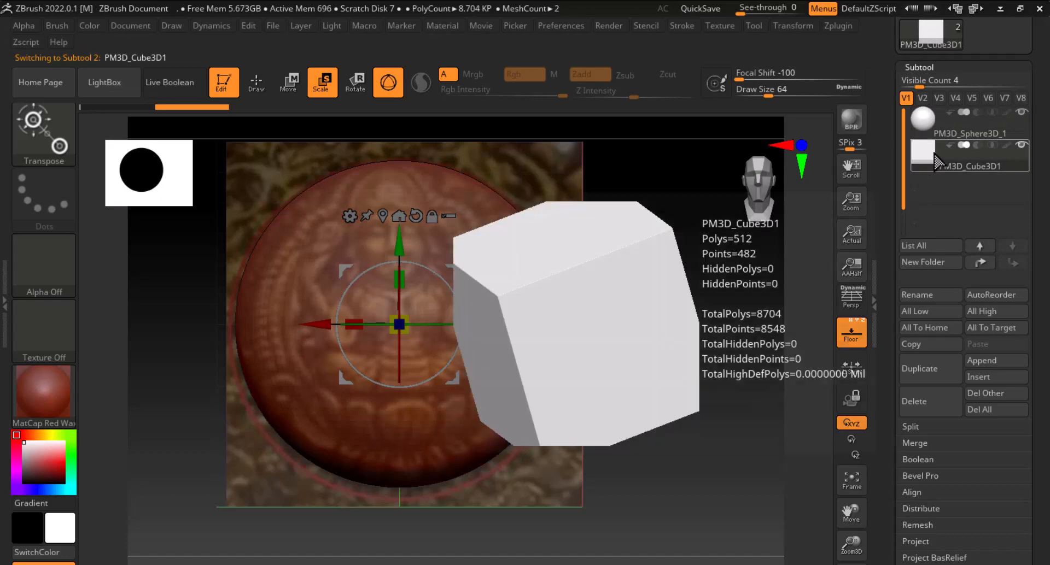
{"action": "left_click", "coordinate": [925, 130]}
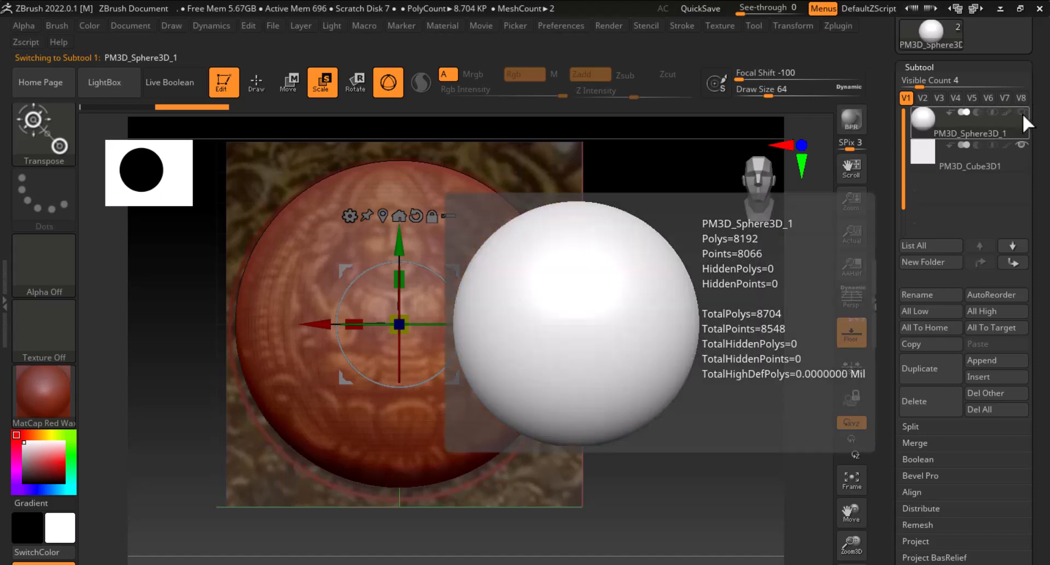
{"action": "left_click", "coordinate": [979, 159]}
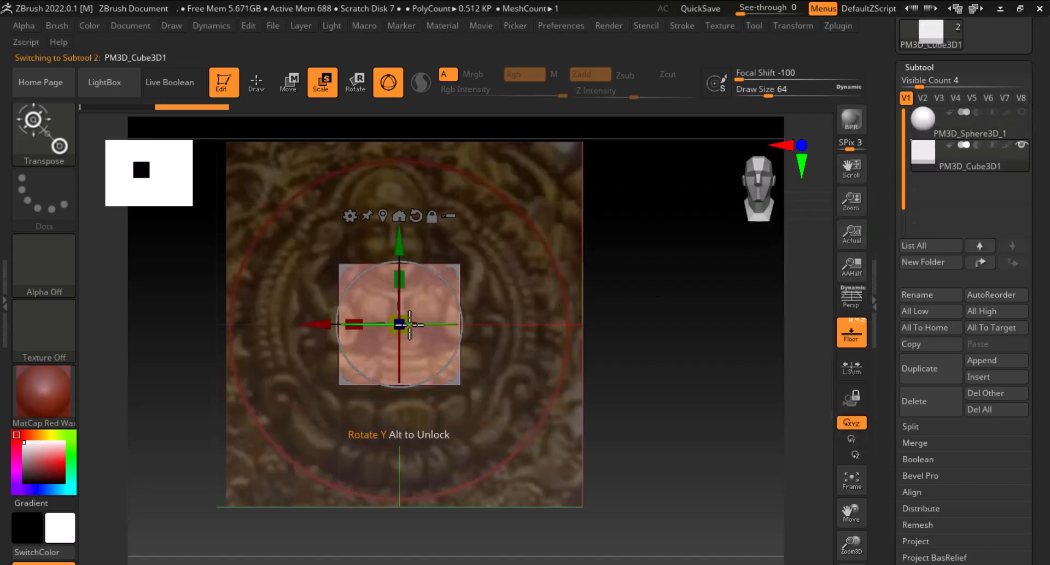
Scale the cube into a large flat panel covering the front reference image
{"action": "left_click_drag", "start_coordinate": [399, 323], "coordinate": [721, 366]}
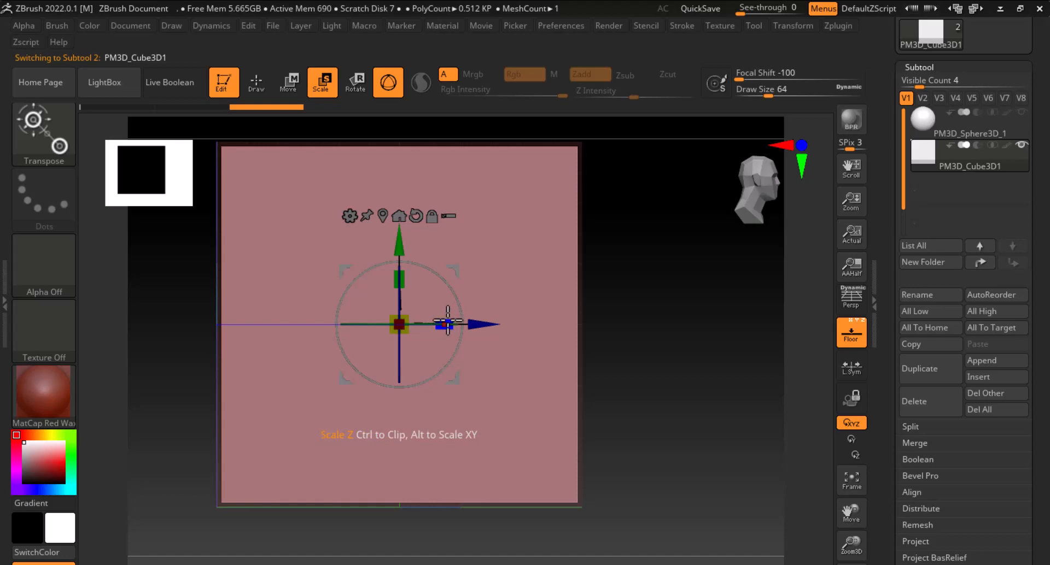
{"action": "left_click_drag", "start_coordinate": [448, 321], "coordinate": [236, 313]}
{"action": "left_click_drag", "start_coordinate": [665, 378], "coordinate": [669, 341]}
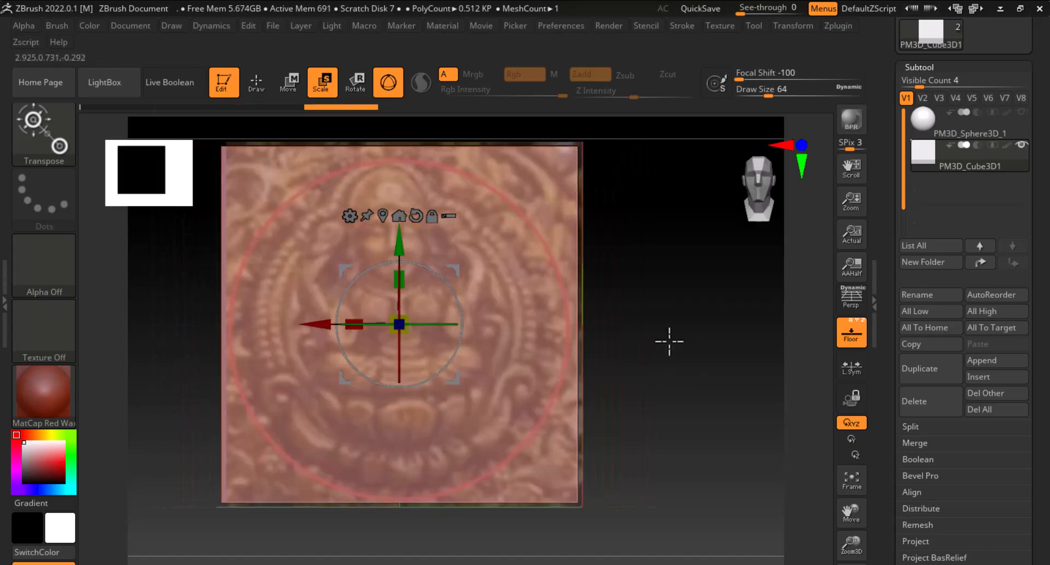
{"action": "left_click", "coordinate": [255, 83]}
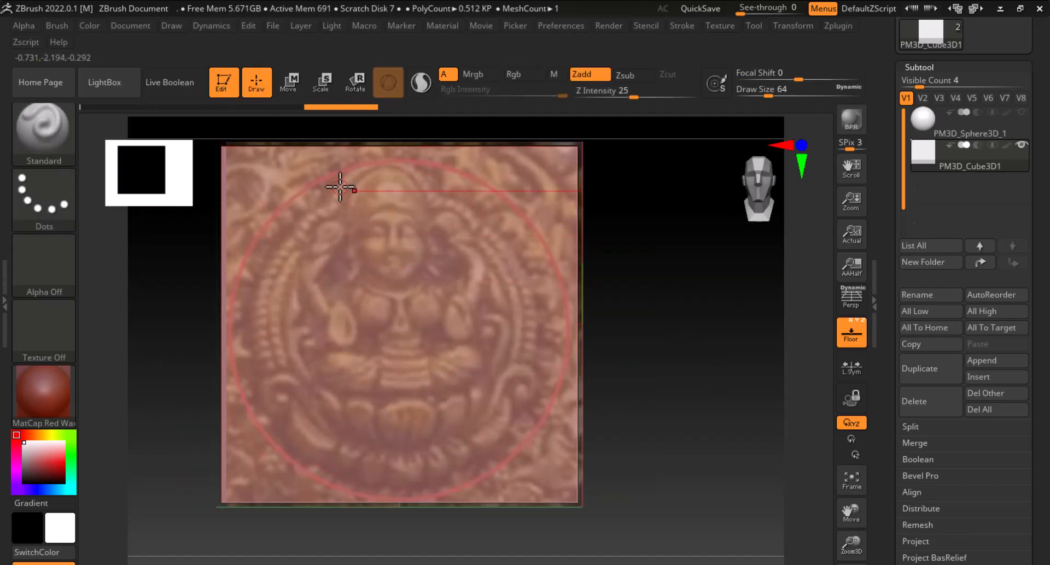
Subdivide the panel to subdivision level 5
{"action": "key", "text": "shift+f"}
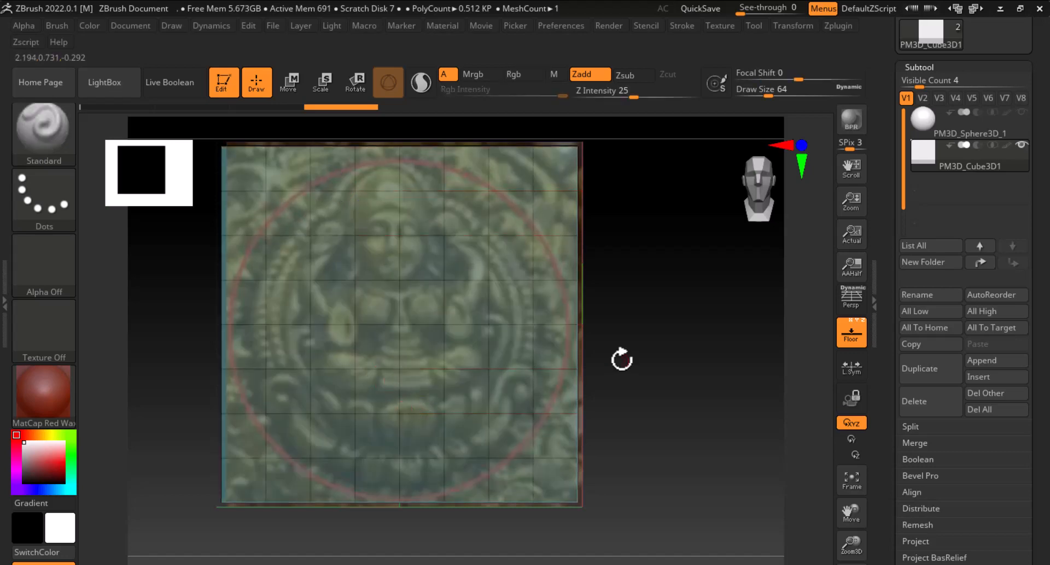
{"action": "mouse_move", "coordinate": [621, 358]}
{"action": "left_mouse_down"}
{"action": "mouse_move", "coordinate": [735, 349]}
{"action": "mouse_move", "coordinate": [727, 394]}
{"action": "left_mouse_up"}
{"action": "left_click", "coordinate": [853, 337]}
{"action": "left_click_drag", "start_coordinate": [893, 411], "coordinate": [885, 211]}
{"action": "left_click", "coordinate": [922, 280]}
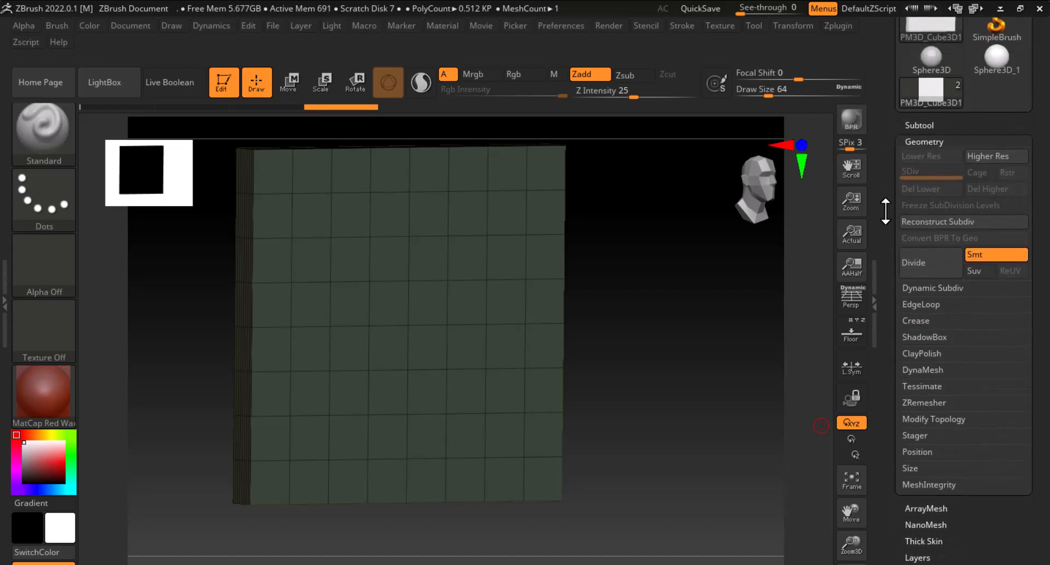
{"action": "left_click", "coordinate": [925, 268]}
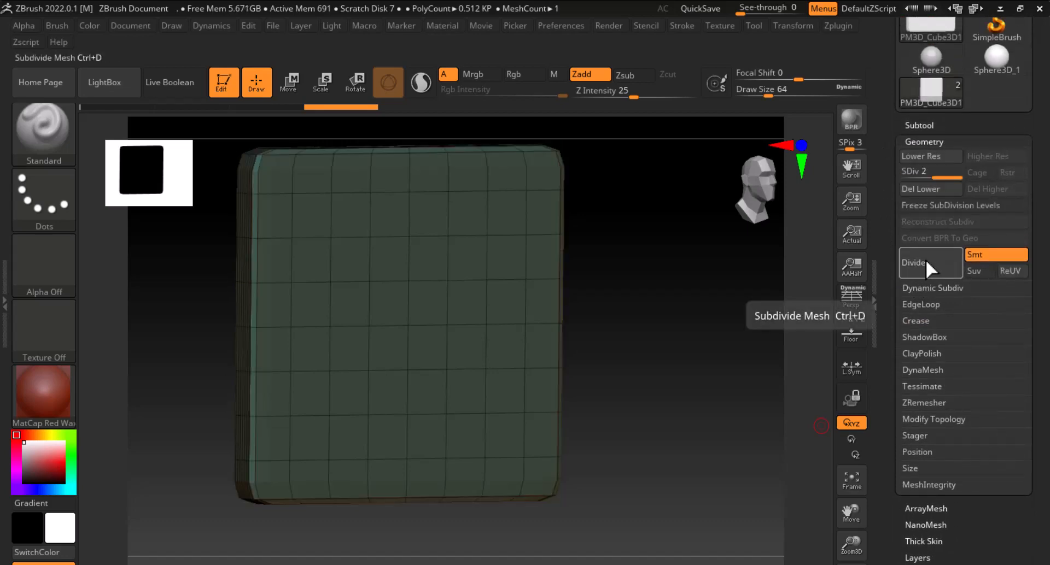
{"action": "key", "text": "ctrl+d"}
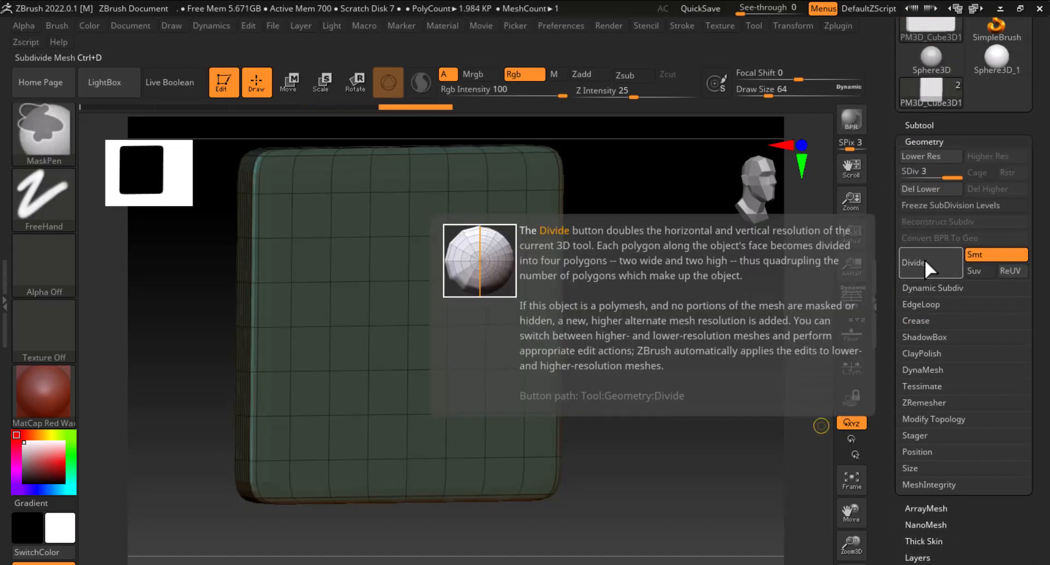
{"action": "left_click", "coordinate": [926, 261]}
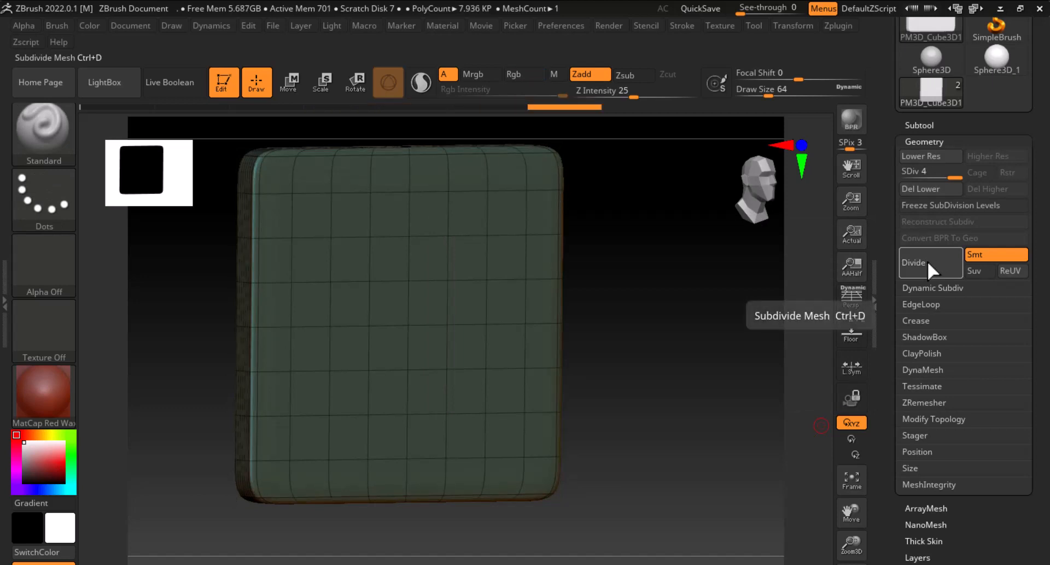
{"action": "left_click", "coordinate": [926, 260]}
{"action": "left_click", "coordinate": [927, 261]}
{"action": "left_click", "coordinate": [925, 270]}
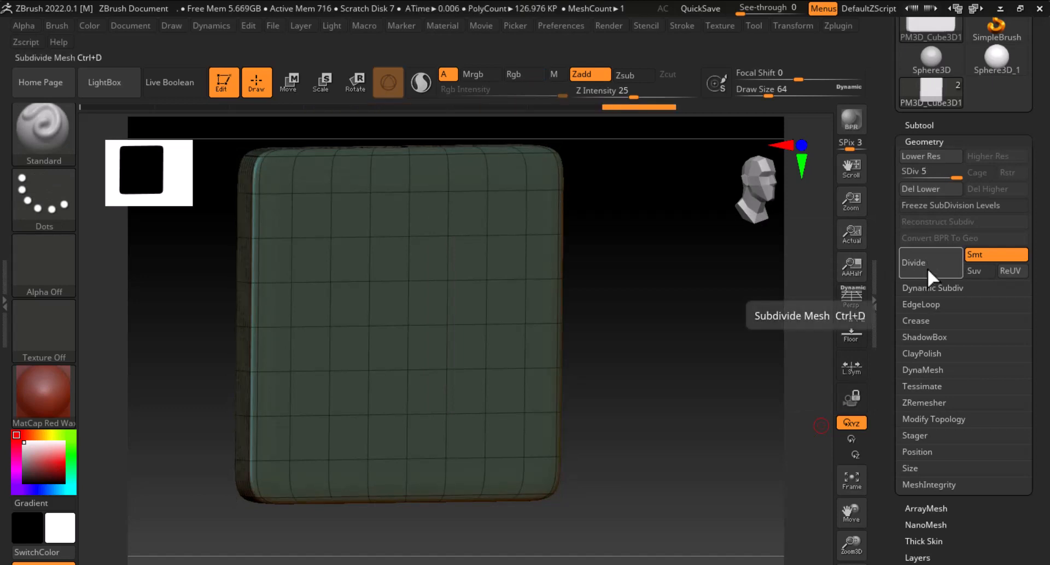
Turn off the polyframe display and switch the floor grid reference back on
{"action": "key", "text": "shift+f"}
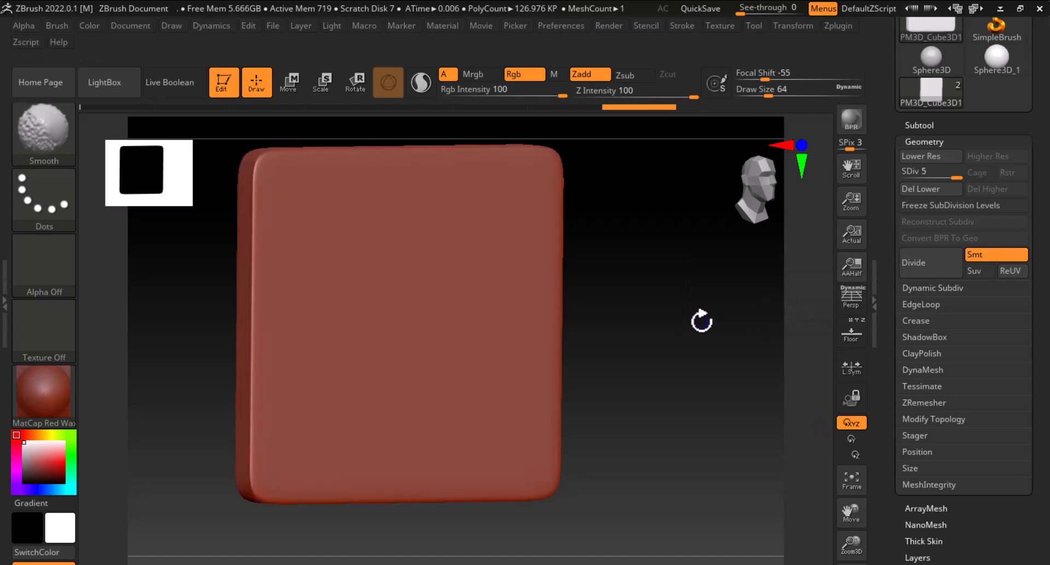
{"action": "key", "text": "shift+f"}
{"action": "key", "text": "shift+f"}
{"action": "key", "text": "shift+f"}
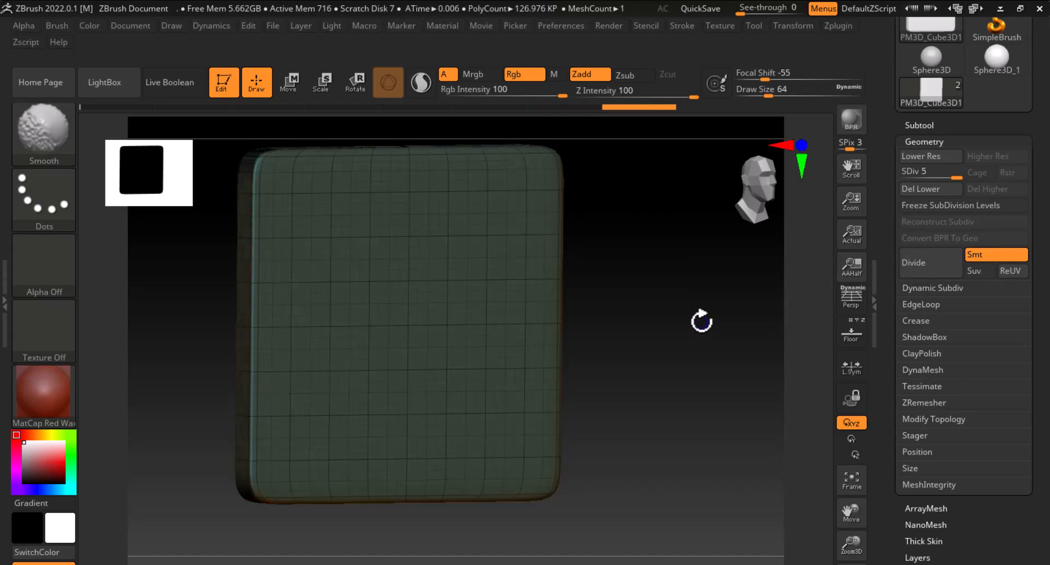
{"action": "left_click_drag", "start_coordinate": [702, 321], "coordinate": [824, 307], "text": "shift"}
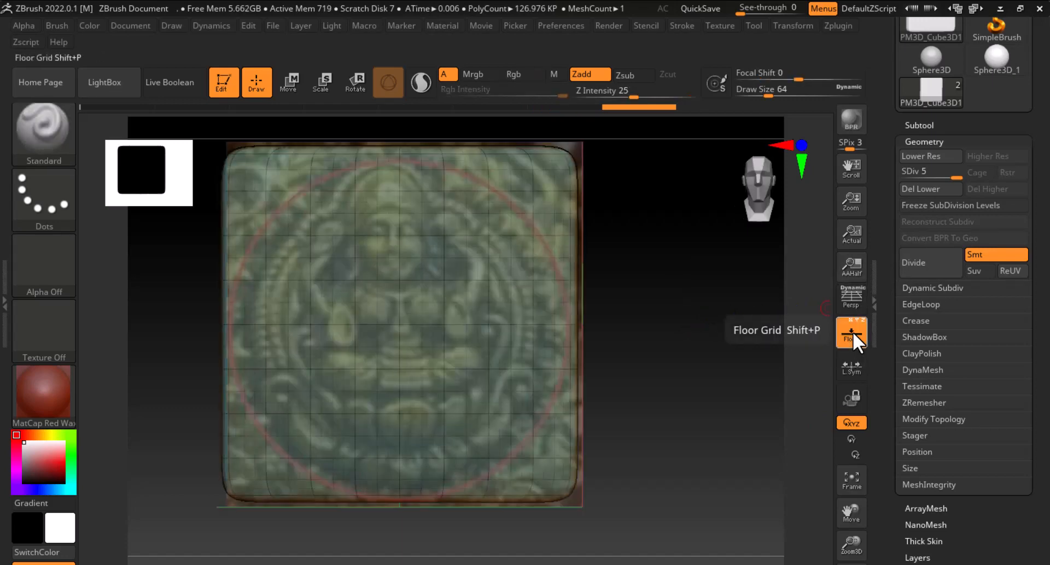
{"action": "left_click", "coordinate": [851, 332]}
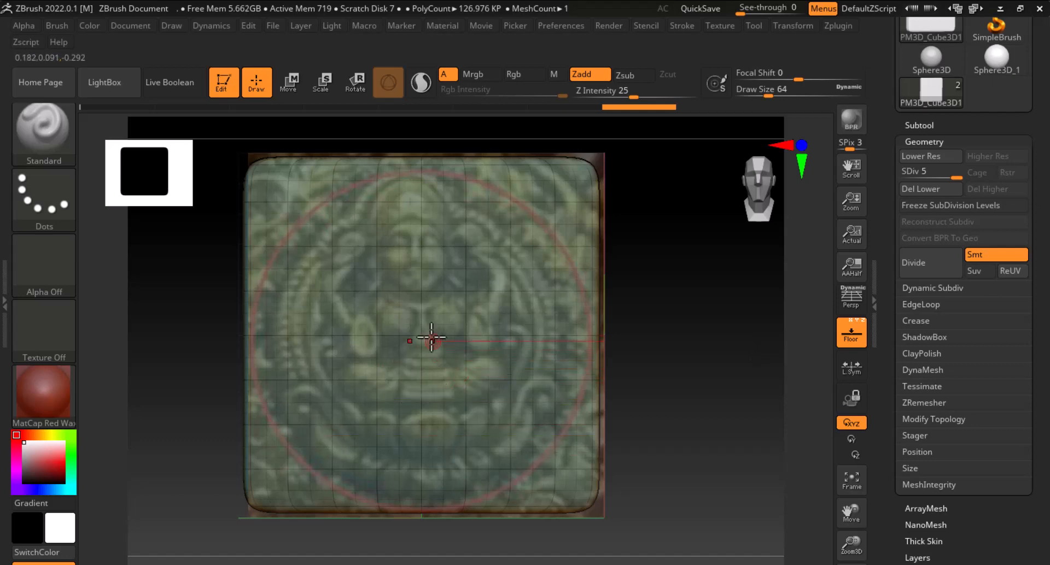
Set the Draw Size to 181.68847 and sculpt a stroke onto the panel over the reference relief
{"action": "key", "text": "bracketright"}
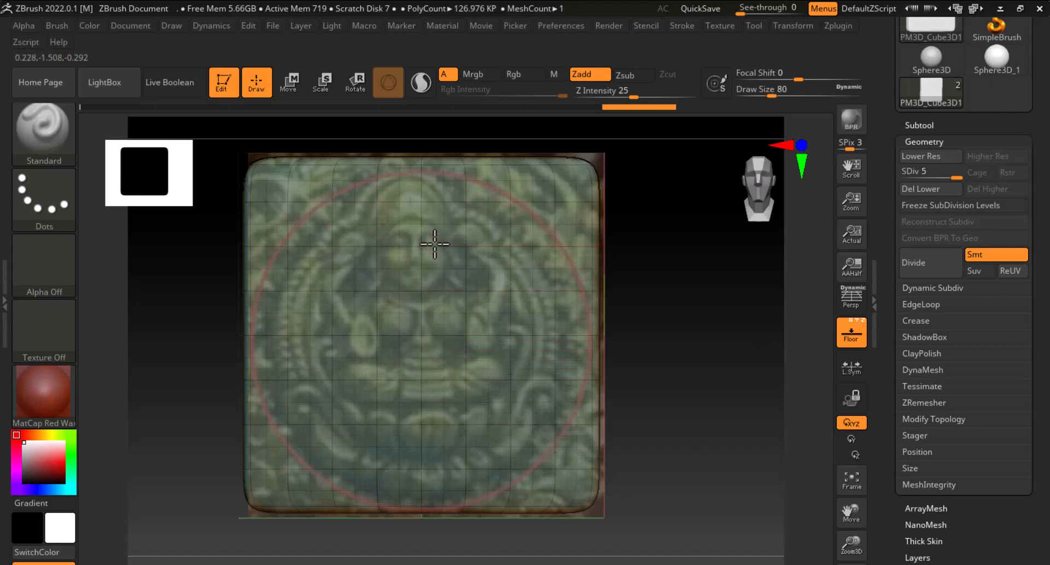
{"action": "key", "text": "bracketright"}
{"action": "key", "text": "bracketright"}
{"action": "key", "text": "bracketright"}
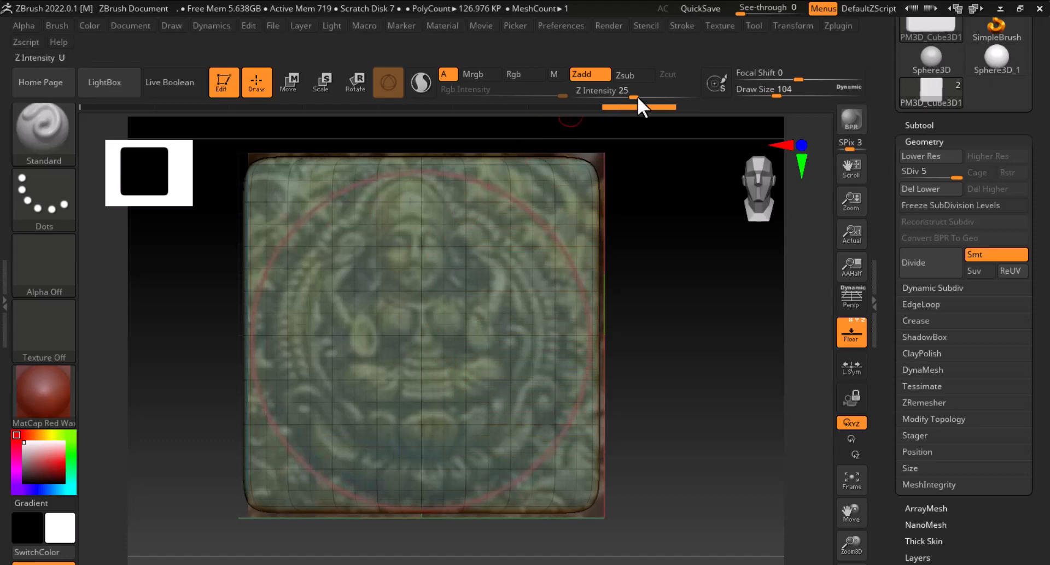
{"action": "left_click", "coordinate": [789, 96]}
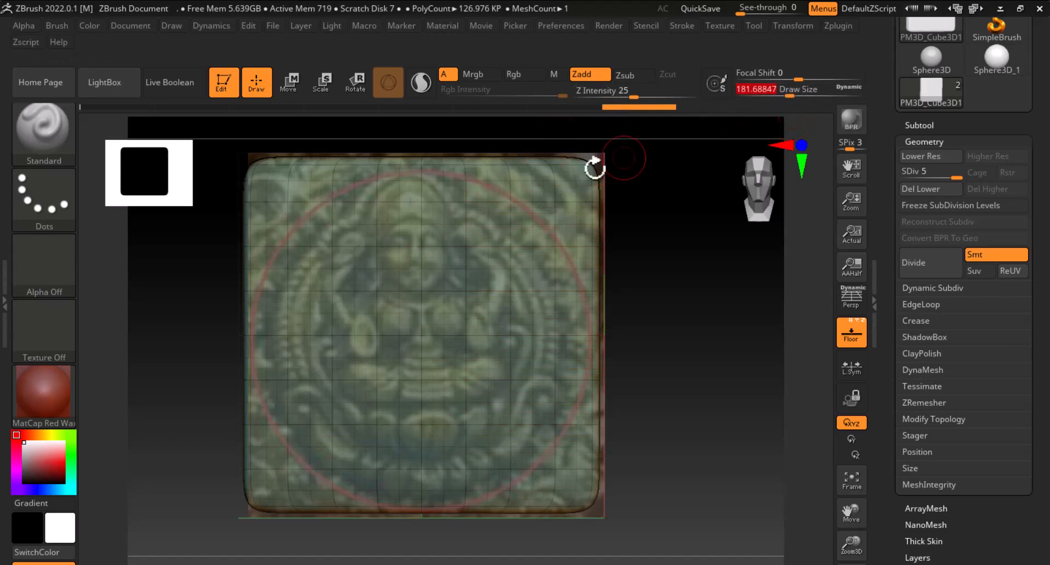
{"action": "mouse_move", "coordinate": [414, 196]}
{"action": "left_mouse_down", "text": "ctrl"}
{"action": "mouse_move", "coordinate": [389, 222]}
{"action": "mouse_move", "coordinate": [405, 253]}
{"action": "mouse_move", "coordinate": [388, 208]}
{"action": "mouse_move", "coordinate": [385, 217]}
{"action": "mouse_move", "coordinate": [398, 192]}
{"action": "mouse_move", "coordinate": [305, 277]}
{"action": "mouse_move", "coordinate": [290, 323]}
{"action": "mouse_move", "coordinate": [310, 403]}
{"action": "mouse_move", "coordinate": [350, 439]}
{"action": "mouse_move", "coordinate": [418, 455]}
{"action": "left_mouse_up", "text": "ctrl"}
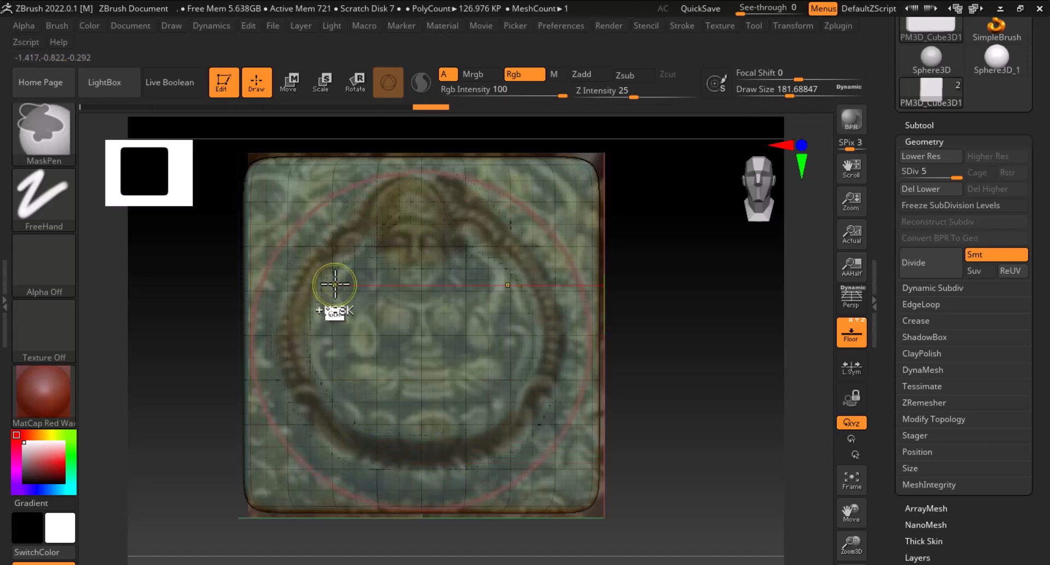
Paint a mask tracing the relief's circular outline over the reference, then hide the floor reference and polyframe to check it
{"action": "mouse_move", "coordinate": [351, 231]}
{"action": "left_mouse_down", "text": "ctrl"}
{"action": "mouse_move", "coordinate": [323, 262]}
{"action": "mouse_move", "coordinate": [291, 339]}
{"action": "mouse_move", "coordinate": [305, 391]}
{"action": "mouse_move", "coordinate": [327, 433]}
{"action": "mouse_move", "coordinate": [364, 456]}
{"action": "mouse_move", "coordinate": [431, 467]}
{"action": "mouse_move", "coordinate": [375, 465]}
{"action": "mouse_move", "coordinate": [346, 437]}
{"action": "left_mouse_up", "text": "ctrl"}
{"action": "mouse_move", "coordinate": [474, 442]}
{"action": "left_mouse_down", "text": "ctrl"}
{"action": "mouse_move", "coordinate": [475, 380]}
{"action": "mouse_move", "coordinate": [359, 360]}
{"action": "mouse_move", "coordinate": [401, 241]}
{"action": "mouse_move", "coordinate": [355, 327]}
{"action": "left_mouse_up", "text": "ctrl"}
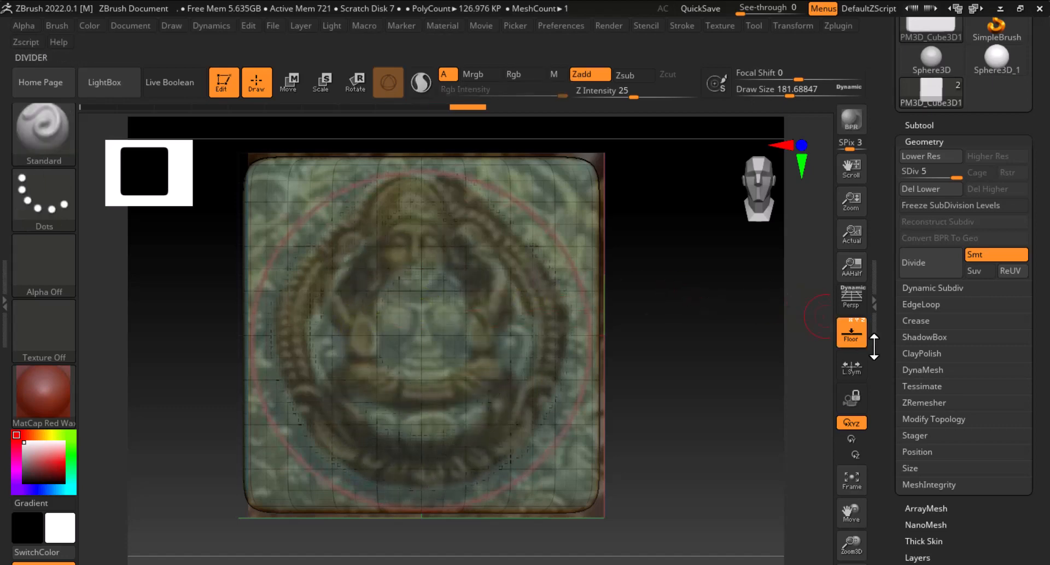
{"action": "left_click", "coordinate": [854, 333]}
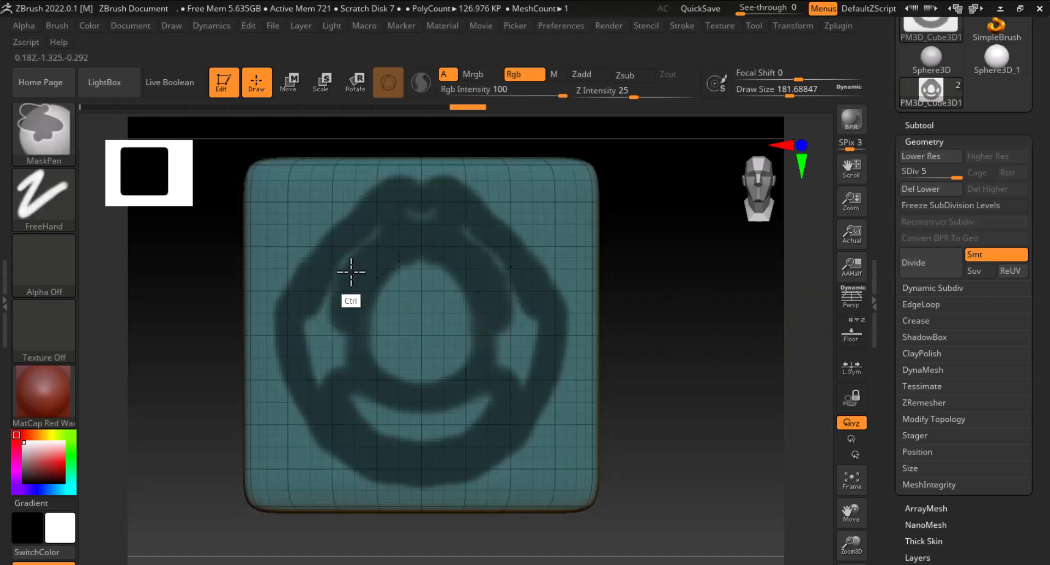
{"action": "key", "text": "shift+f"}
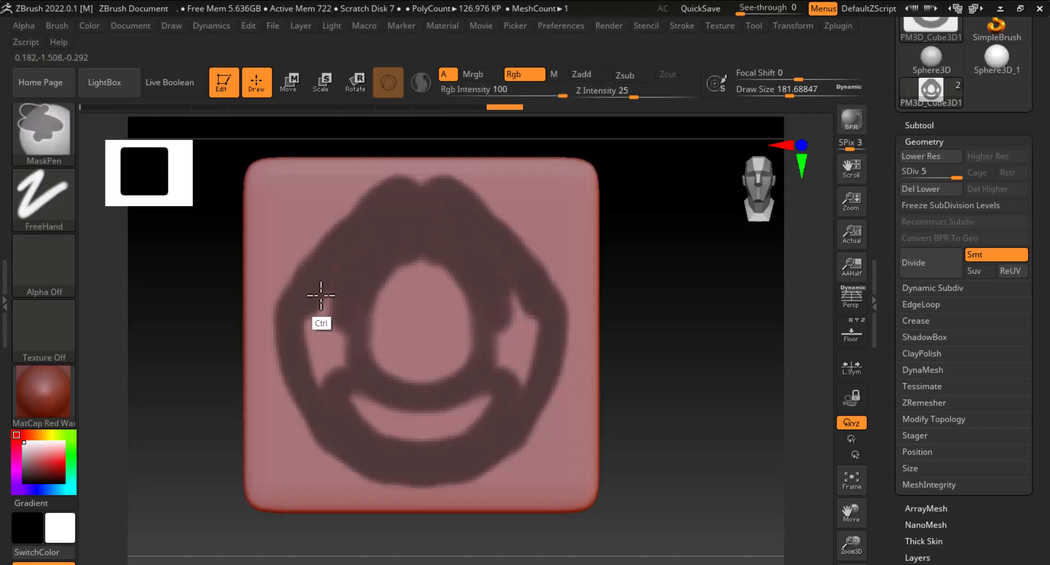
Fill the mask across the medallion's interior and switch the floor reference back on
{"action": "mouse_move", "coordinate": [321, 295]}
{"action": "left_mouse_down", "text": "ctrl"}
{"action": "mouse_move", "coordinate": [330, 387]}
{"action": "mouse_move", "coordinate": [393, 274]}
{"action": "mouse_move", "coordinate": [375, 306]}
{"action": "mouse_move", "coordinate": [382, 284]}
{"action": "left_mouse_up", "text": "ctrl"}
{"action": "mouse_move", "coordinate": [352, 323]}
{"action": "left_mouse_down", "text": "ctrl"}
{"action": "mouse_move", "coordinate": [403, 349]}
{"action": "mouse_move", "coordinate": [392, 417]}
{"action": "mouse_move", "coordinate": [450, 375]}
{"action": "mouse_move", "coordinate": [469, 408]}
{"action": "left_mouse_up", "text": "ctrl"}
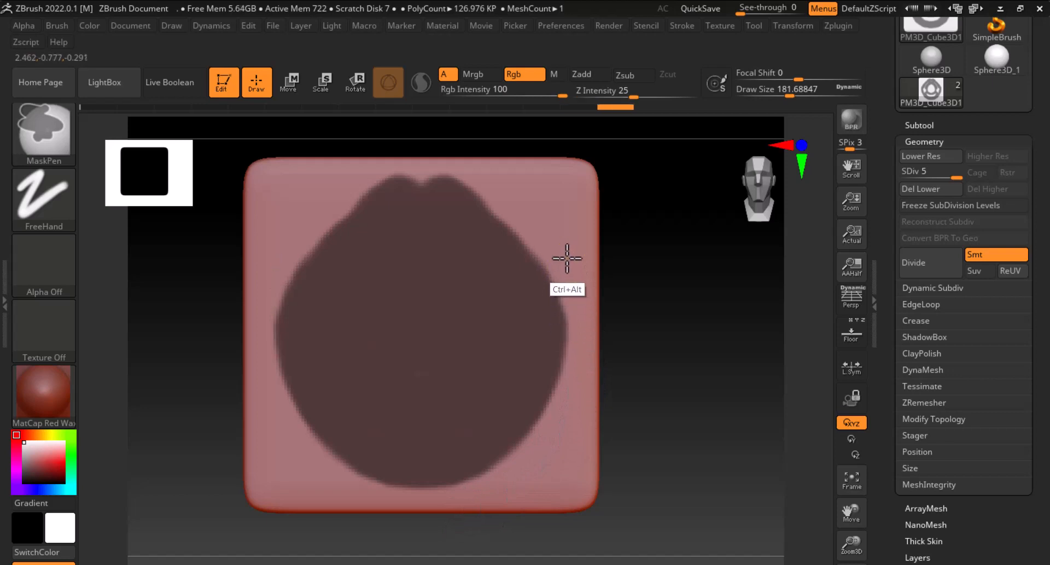
{"action": "left_click", "coordinate": [851, 334]}
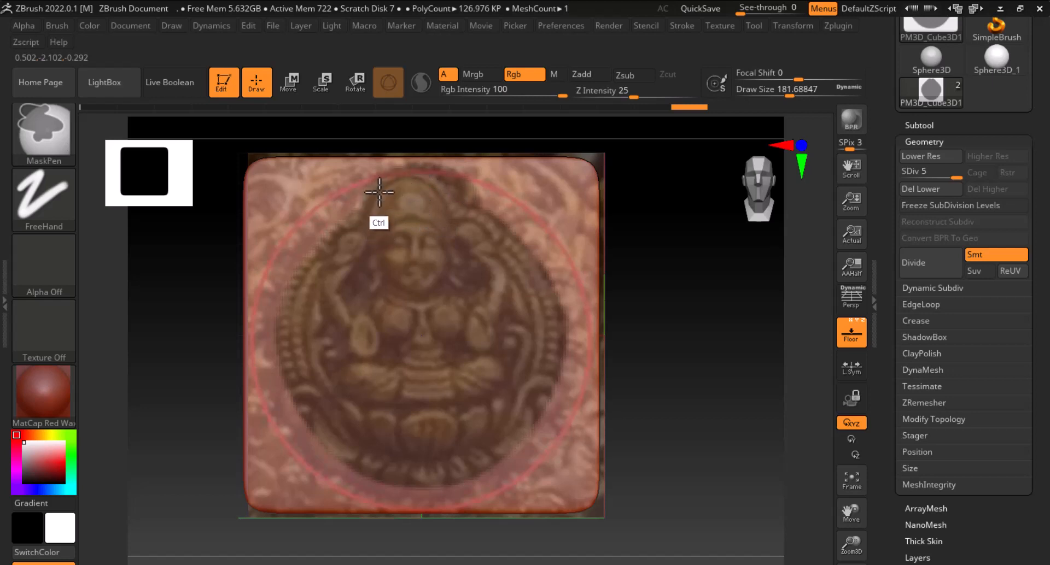
Extend the mask with the rounded knob at the medallion's top, following the reference, and hide the reference again
{"action": "mouse_move", "coordinate": [436, 187]}
{"action": "left_mouse_down", "text": "ctrl"}
{"action": "mouse_move", "coordinate": [436, 234]}
{"action": "mouse_move", "coordinate": [436, 220]}
{"action": "mouse_move", "coordinate": [365, 251]}
{"action": "mouse_move", "coordinate": [346, 242]}
{"action": "left_mouse_up", "text": "ctrl"}
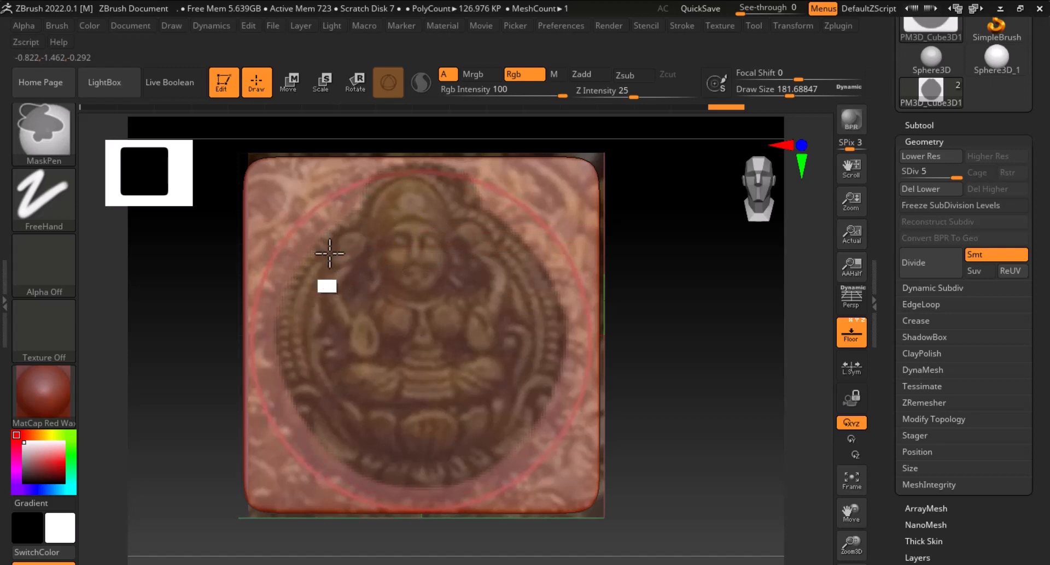
{"action": "mouse_move", "coordinate": [308, 331]}
{"action": "left_mouse_down", "text": "ctrl"}
{"action": "mouse_move", "coordinate": [470, 490]}
{"action": "mouse_move", "coordinate": [321, 388]}
{"action": "mouse_move", "coordinate": [324, 406]}
{"action": "left_mouse_up", "text": "ctrl"}
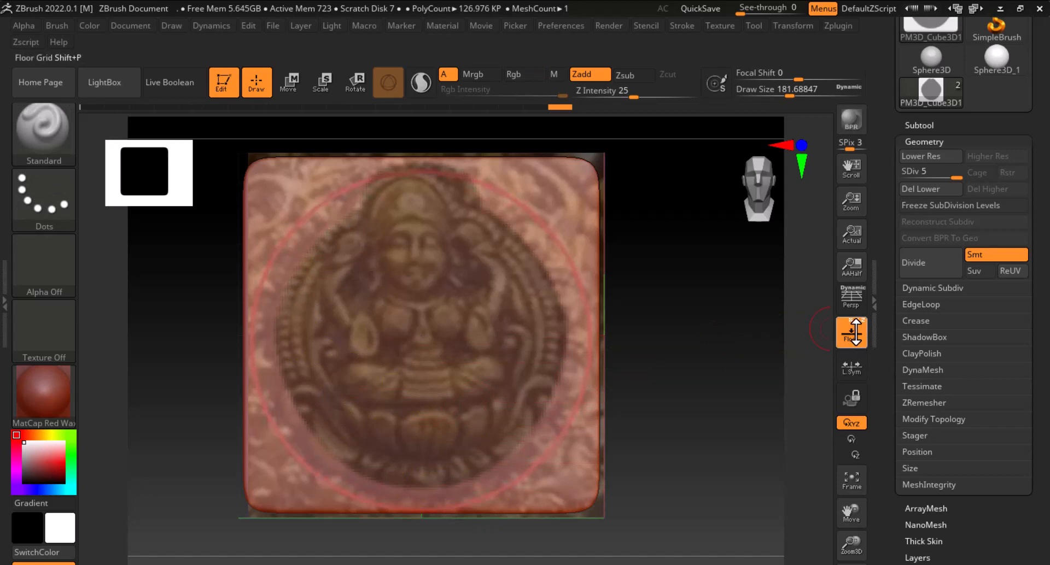
{"action": "left_click", "coordinate": [851, 332]}
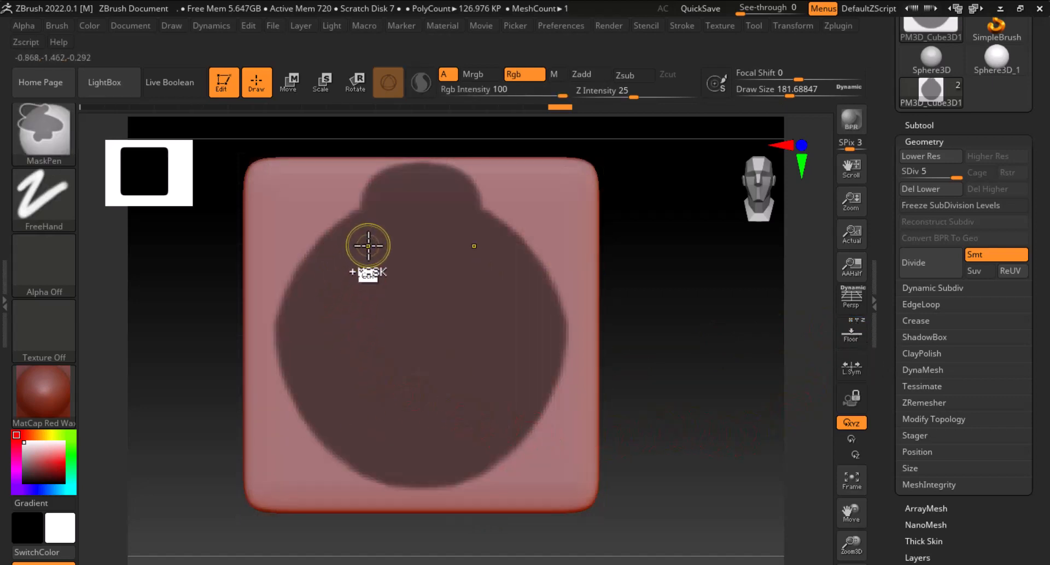
{"action": "mouse_move", "coordinate": [365, 243]}
{"action": "left_mouse_down", "text": "ctrl"}
{"action": "mouse_move", "coordinate": [332, 263]}
{"action": "mouse_move", "coordinate": [310, 295]}
{"action": "left_mouse_up", "text": "ctrl"}
{"action": "left_click_drag", "start_coordinate": [355, 246], "coordinate": [344, 251], "text": "ctrl+alt"}
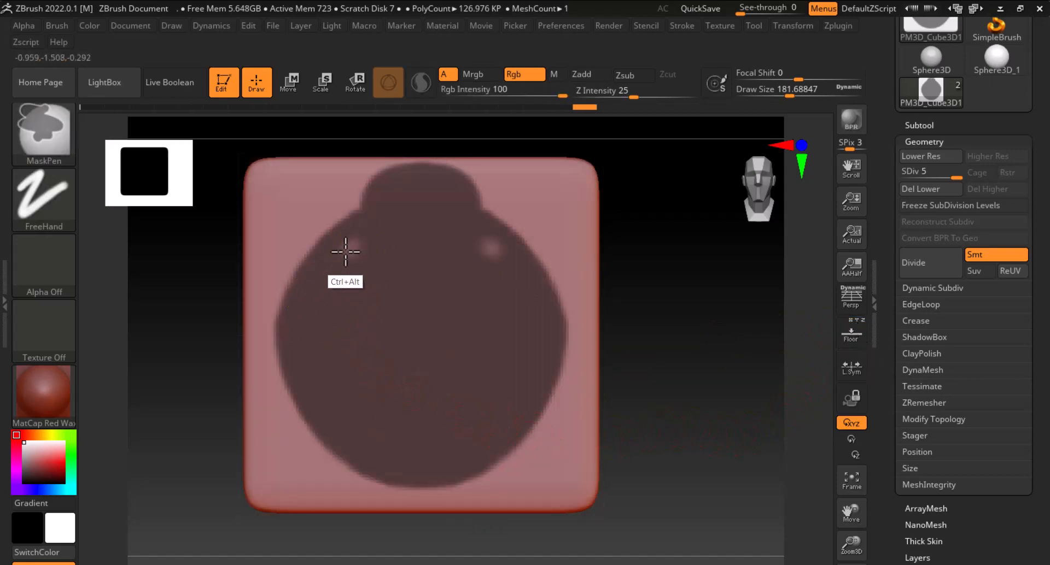
{"action": "key", "text": "ctrl+z"}
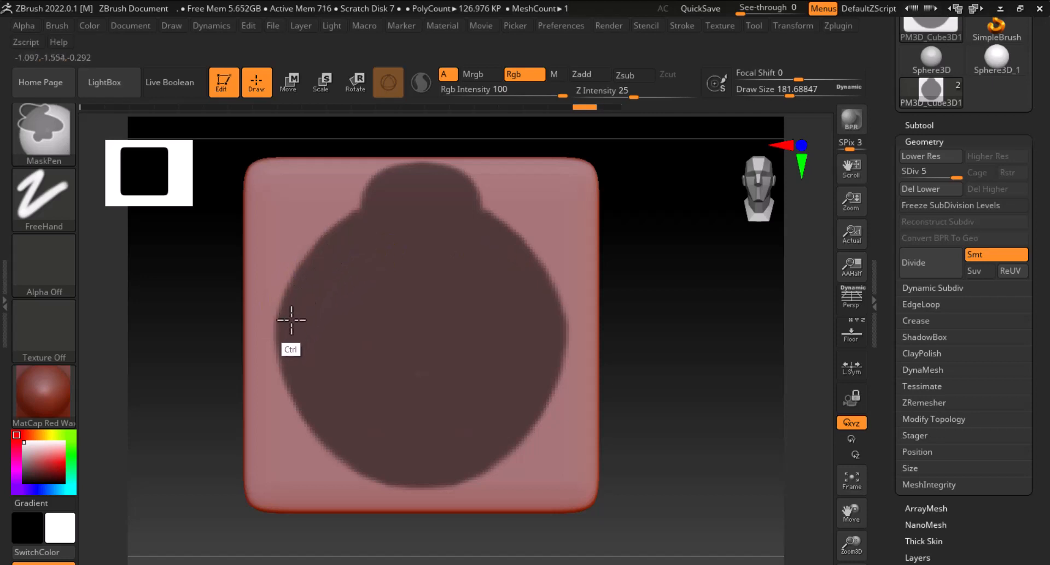
Preview an Extract of the masked medallion shape from the panel
{"action": "left_click_drag", "start_coordinate": [355, 251], "coordinate": [354, 251], "text": "ctrl"}
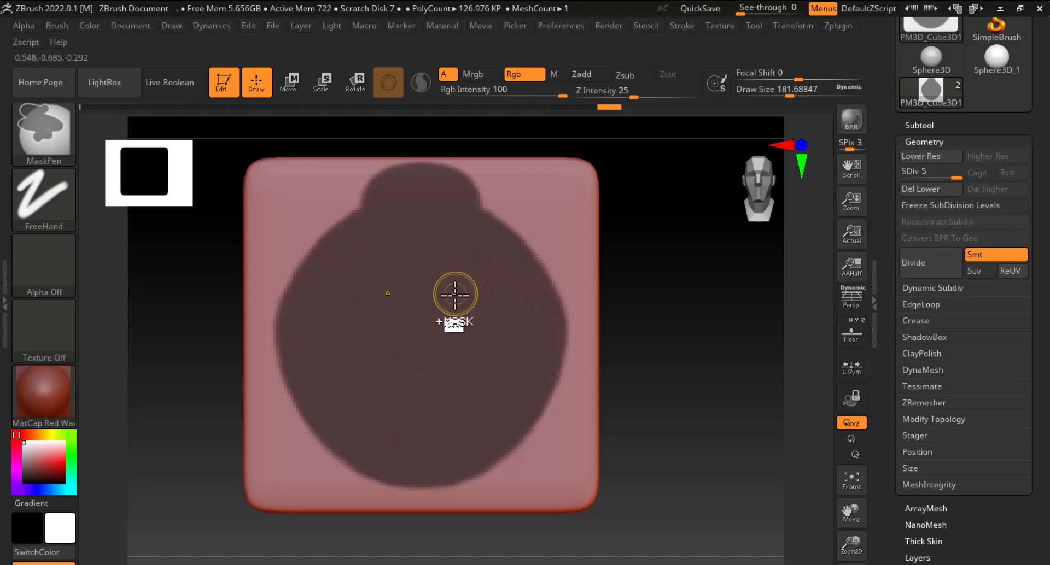
{"action": "mouse_move", "coordinate": [716, 398]}
{"action": "left_mouse_down"}
{"action": "mouse_move", "coordinate": [727, 436]}
{"action": "mouse_move", "coordinate": [714, 390]}
{"action": "mouse_move", "coordinate": [732, 387]}
{"action": "left_mouse_up"}
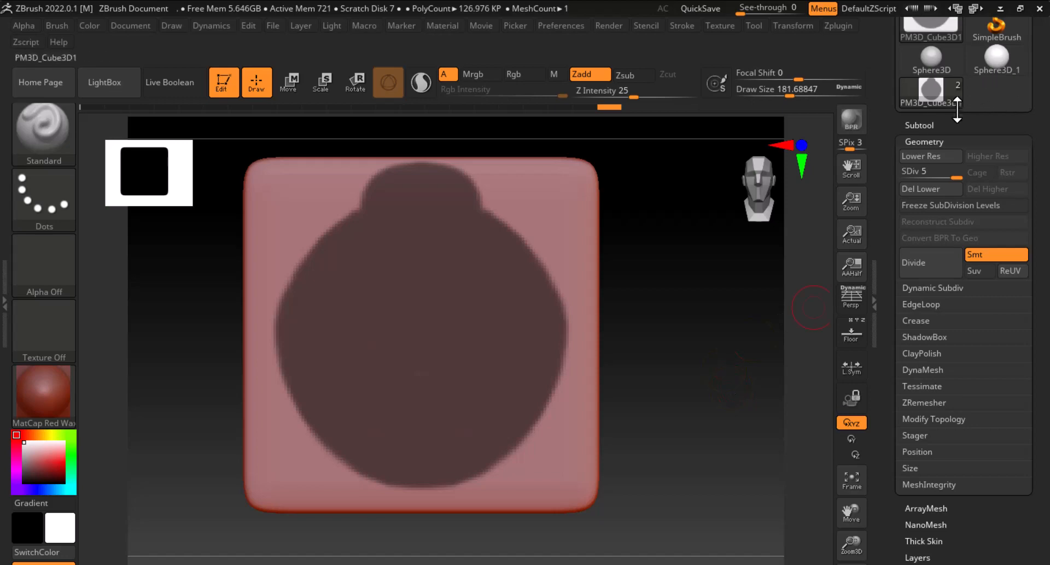
{"action": "left_click", "coordinate": [956, 123]}
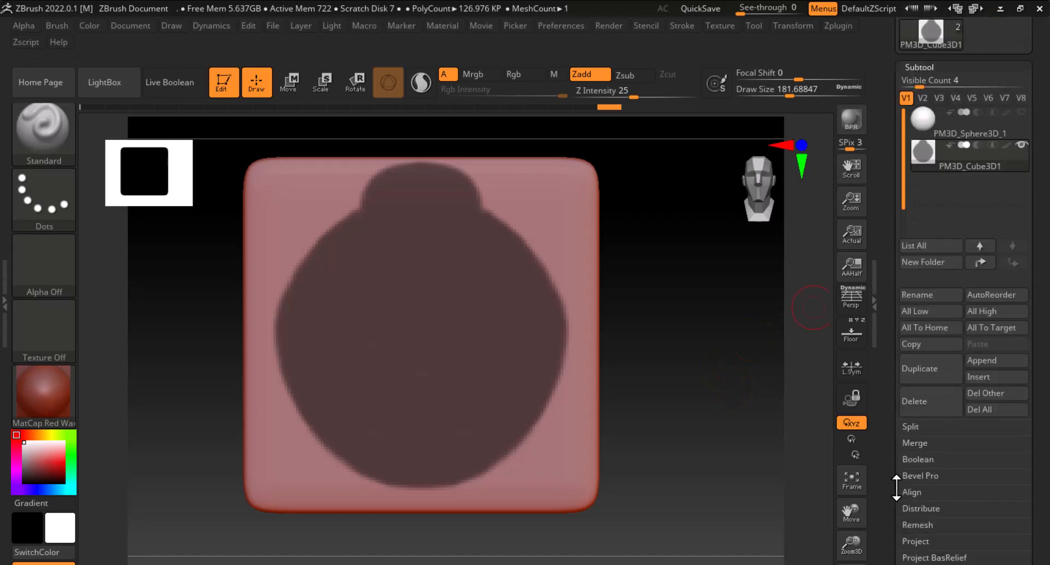
{"action": "left_click_drag", "start_coordinate": [896, 489], "coordinate": [929, 379]}
{"action": "left_click", "coordinate": [919, 342]}
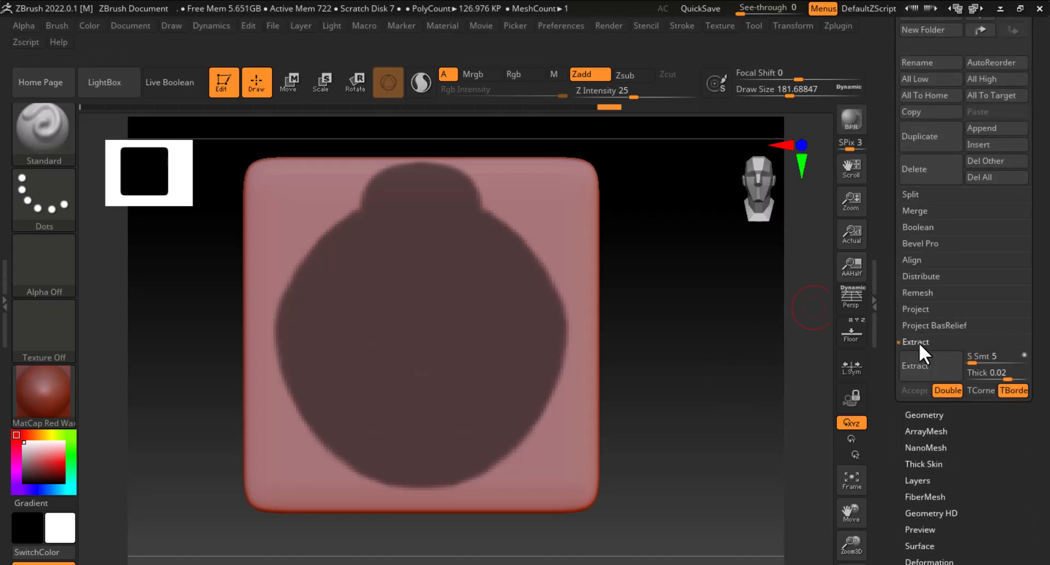
{"action": "left_click", "coordinate": [932, 366]}
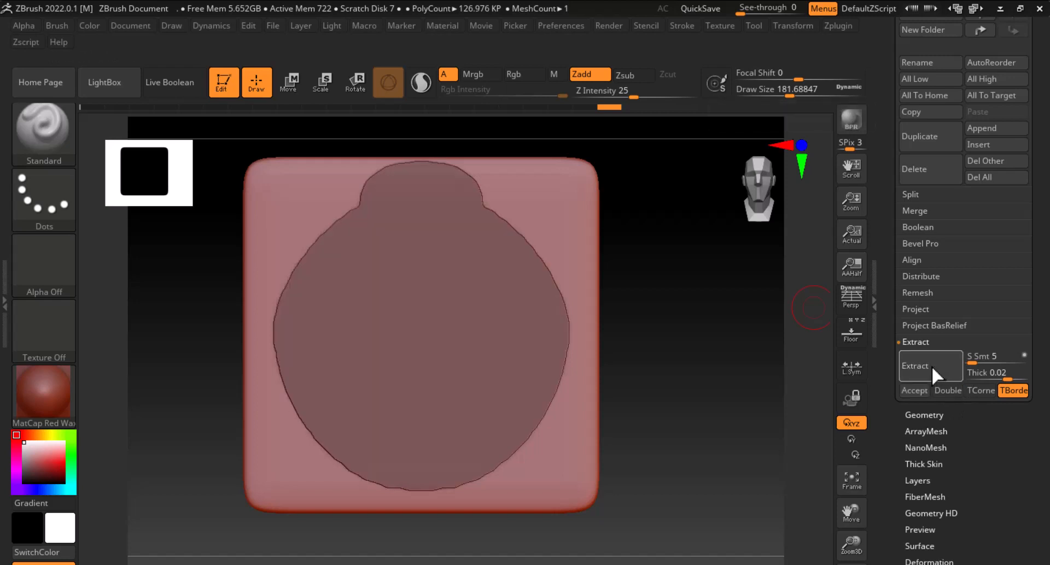
Set the extraction thickness to 0.2, regenerate the extraction and accept it as a new subtool
{"action": "left_click_drag", "start_coordinate": [715, 422], "coordinate": [757, 438]}
{"action": "left_click", "coordinate": [939, 366]}
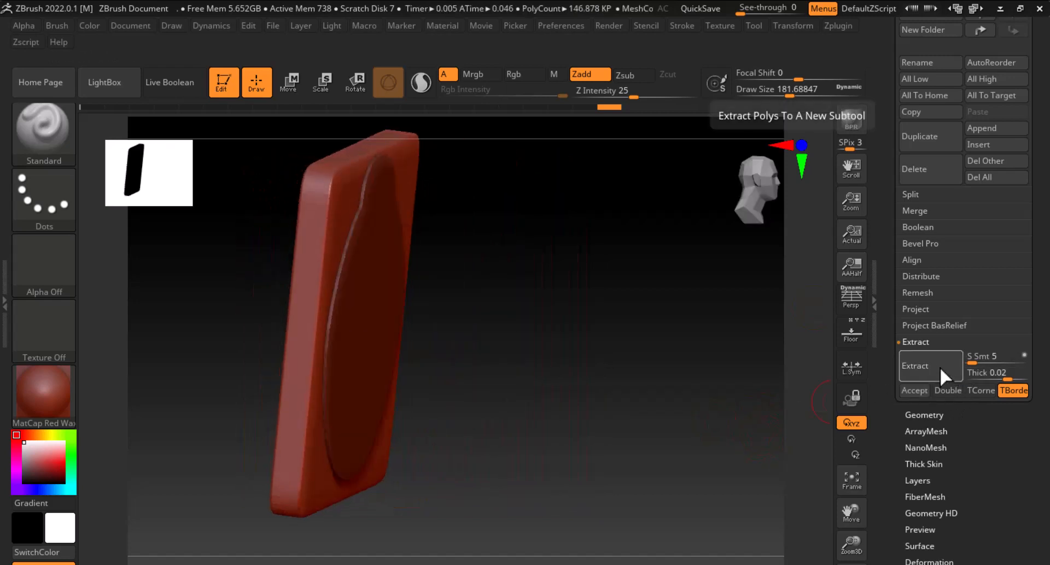
{"action": "left_click", "coordinate": [980, 376]}
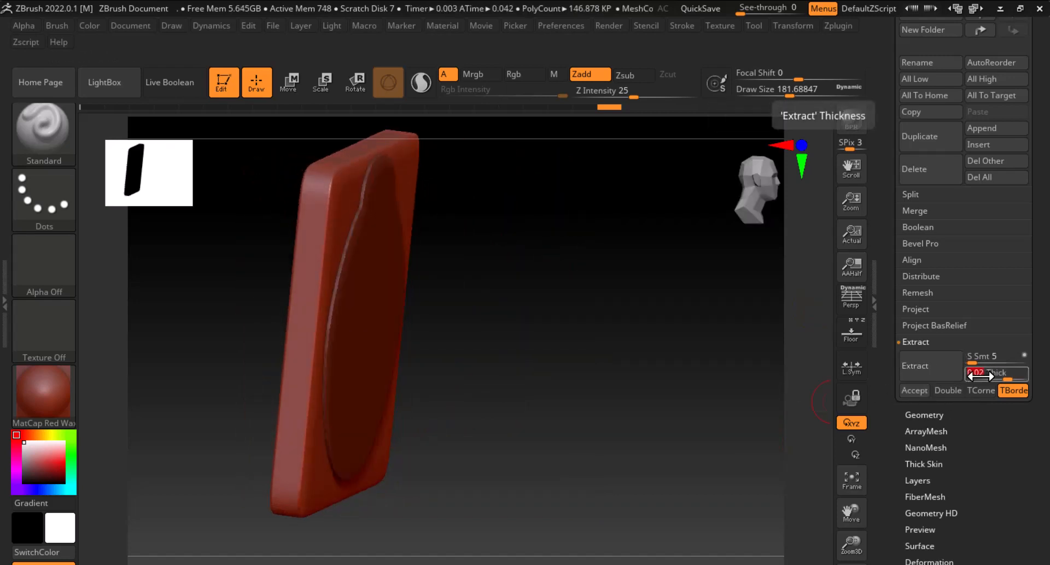
{"action": "type", "text": "0.2"}
{"action": "key", "text": "Return"}
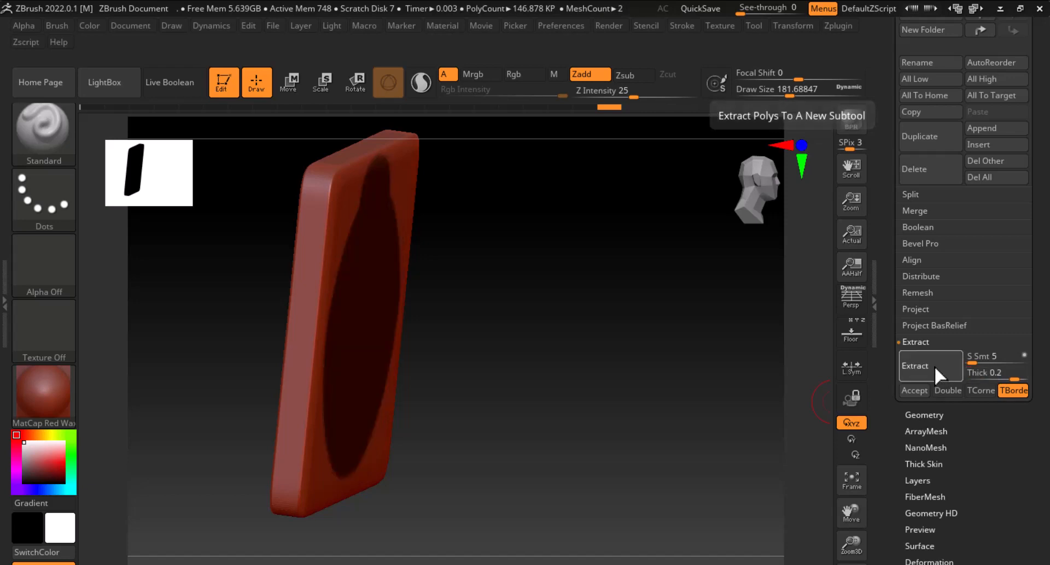
{"action": "left_click", "coordinate": [934, 366]}
{"action": "left_click", "coordinate": [917, 397]}
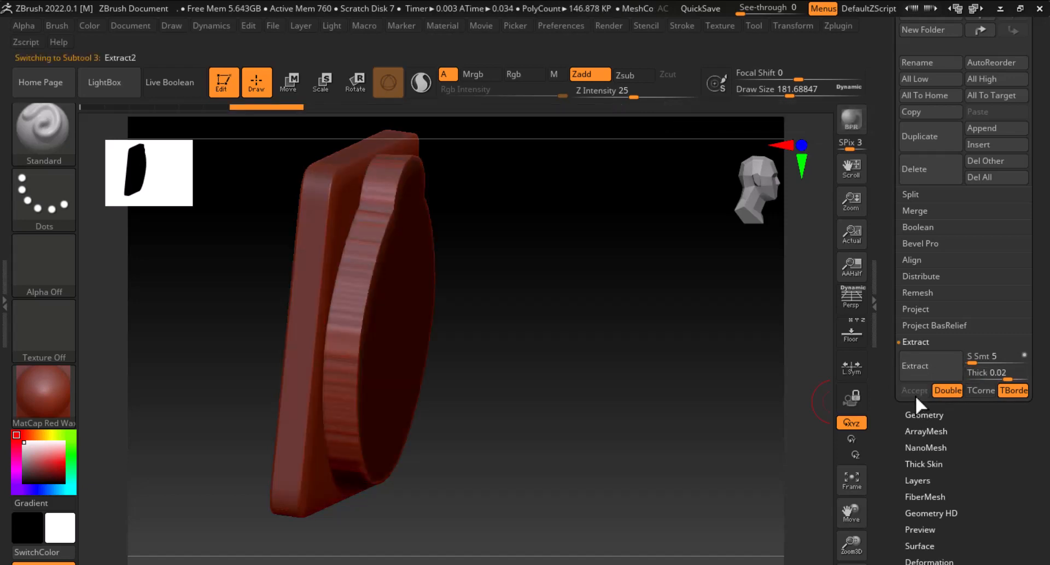
Clear the mask, select the extracted subtool and hide the panel subtool
{"action": "mouse_move", "coordinate": [621, 396]}
{"action": "left_mouse_down", "text": "shift"}
{"action": "mouse_move", "coordinate": [574, 392]}
{"action": "mouse_move", "coordinate": [724, 377]}
{"action": "left_mouse_up", "text": "shift"}
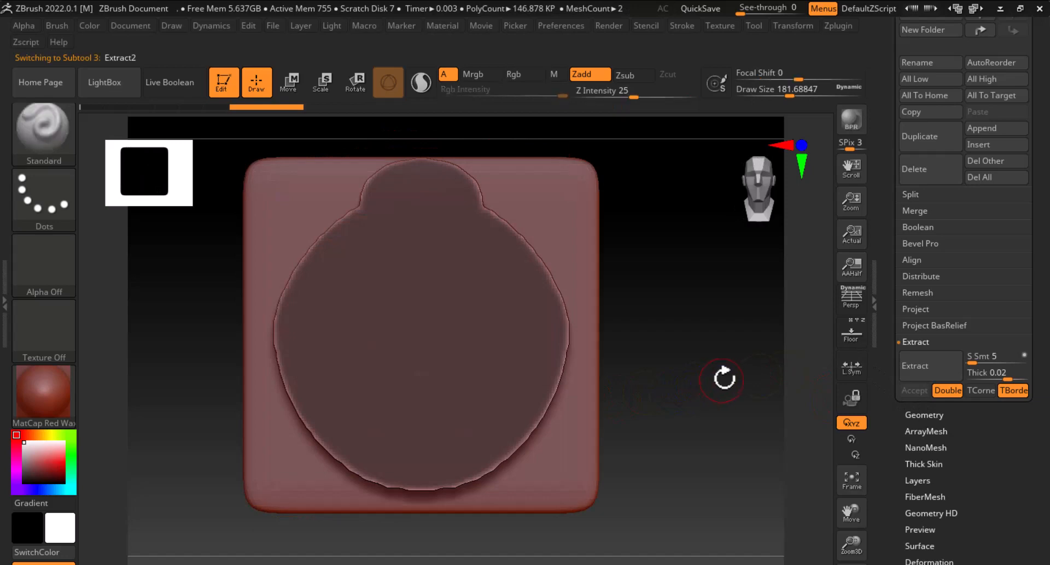
{"action": "mouse_move", "coordinate": [704, 285]}
{"action": "left_mouse_down"}
{"action": "mouse_move", "coordinate": [693, 310]}
{"action": "mouse_move", "coordinate": [704, 292]}
{"action": "left_mouse_up"}
{"action": "left_click_drag", "start_coordinate": [889, 201], "coordinate": [894, 296]}
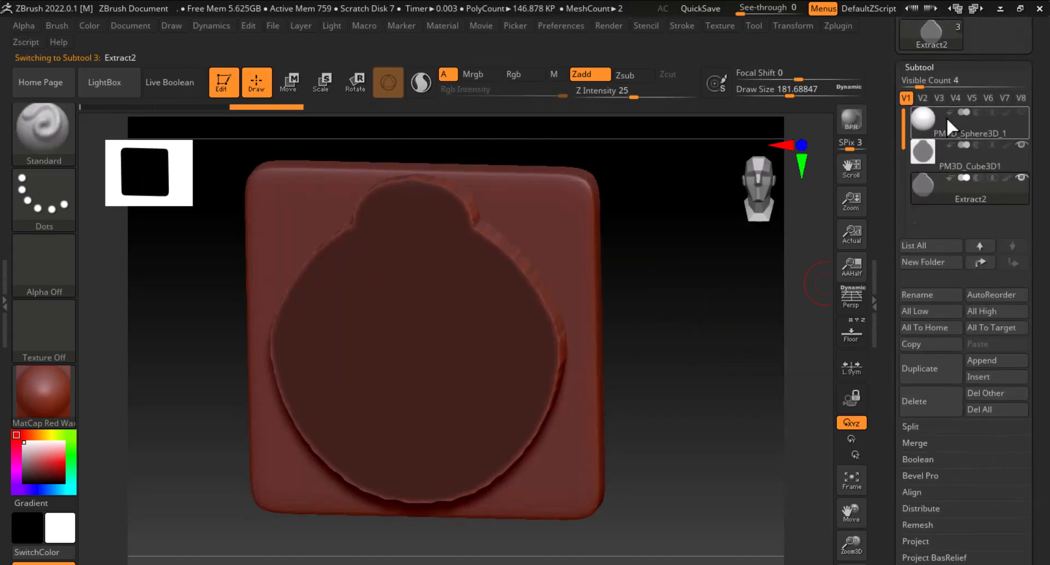
{"action": "left_click", "coordinate": [930, 158]}
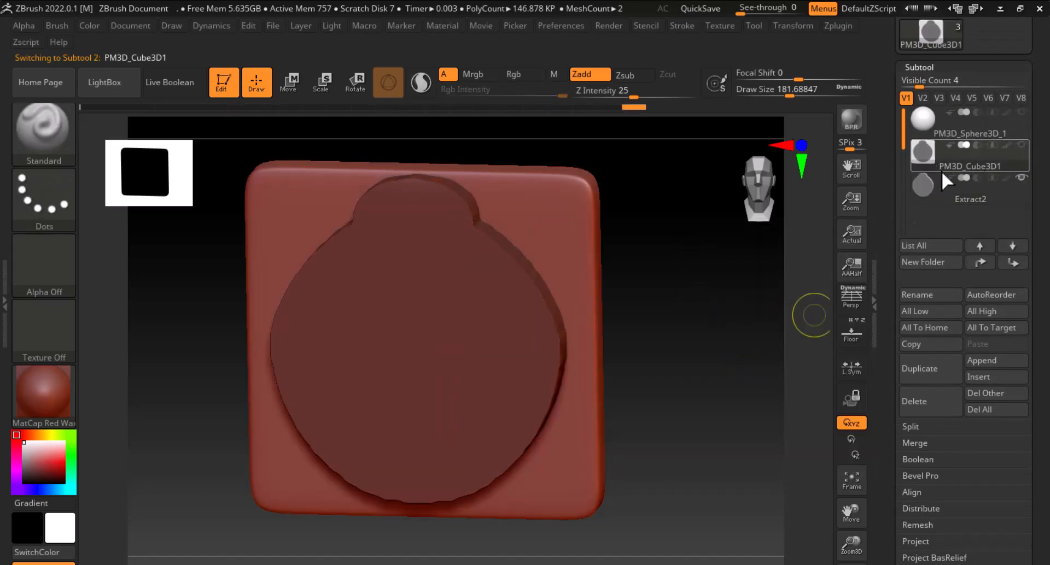
{"action": "left_click", "coordinate": [924, 155]}
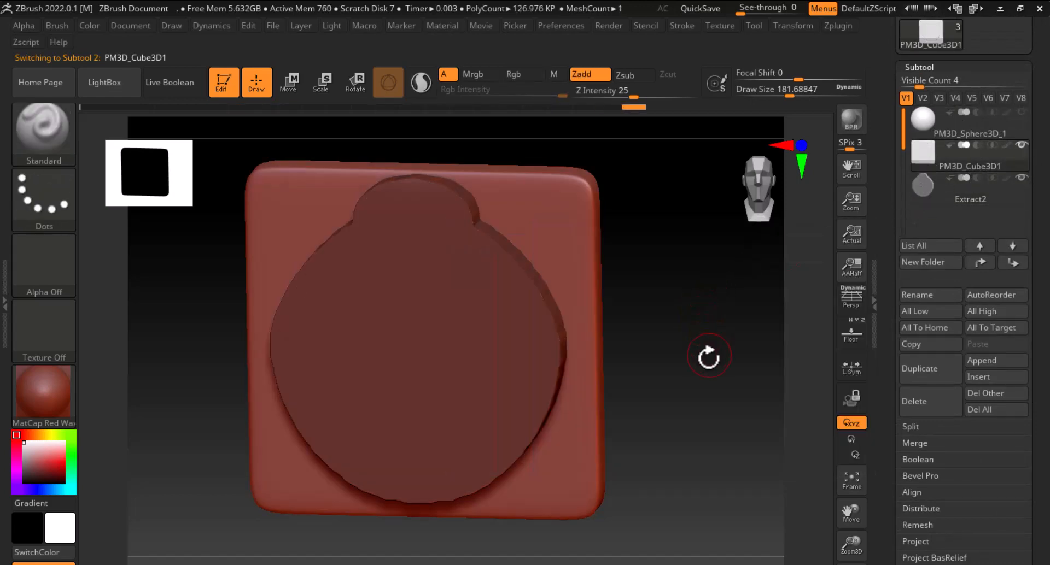
{"action": "left_click", "coordinate": [925, 185]}
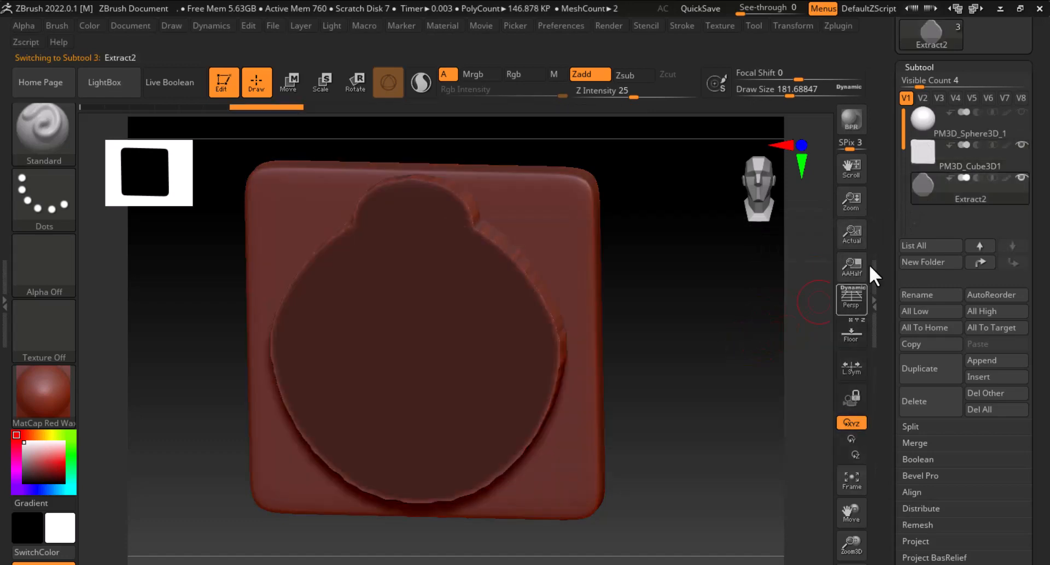
{"action": "left_click", "coordinate": [1022, 144]}
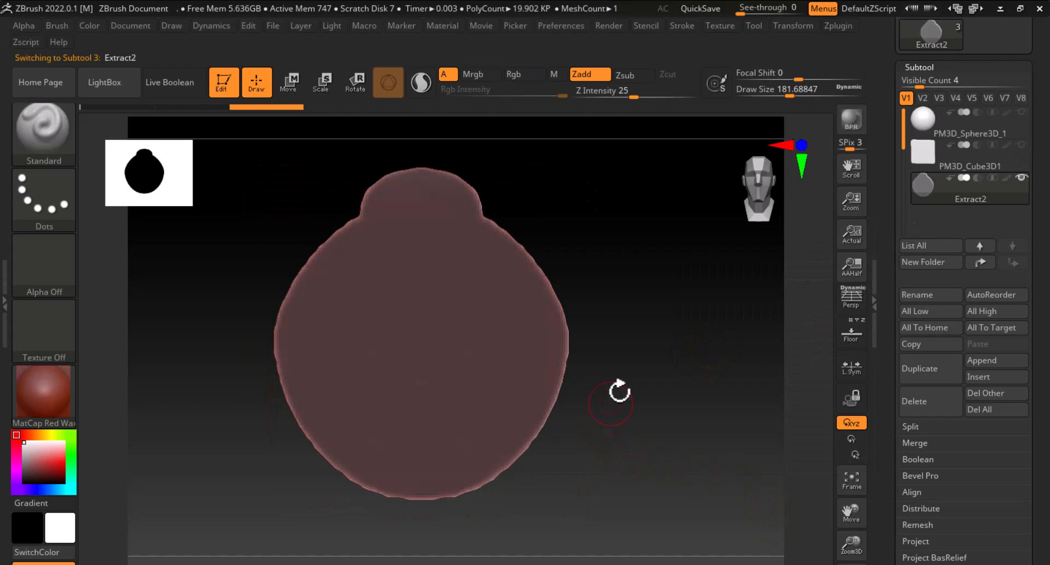
Smooth the top edge of the extracted medallion piece
{"action": "left_click_drag", "start_coordinate": [620, 391], "coordinate": [497, 328]}
{"action": "key", "text": "shift"}
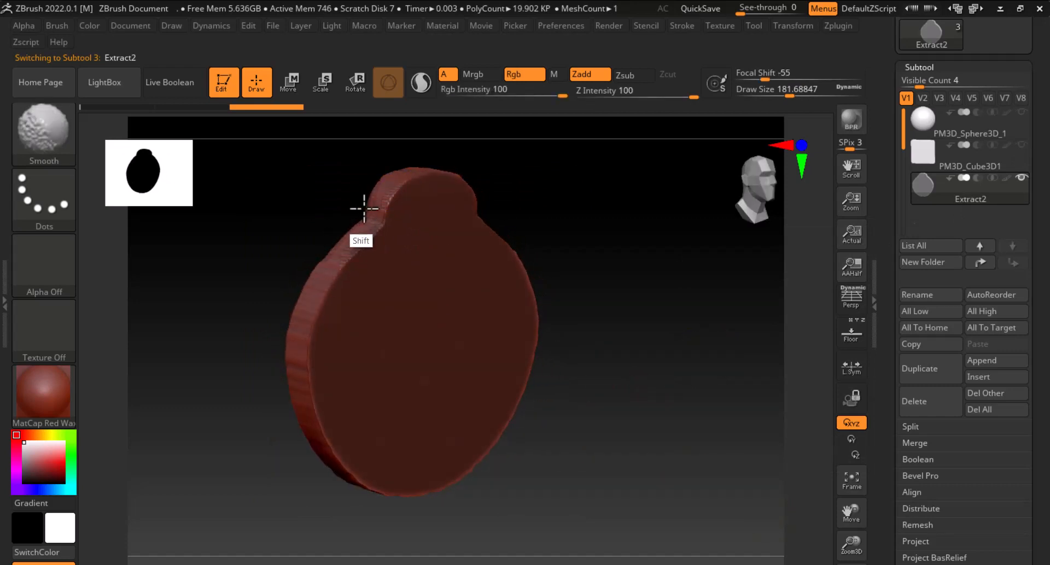
{"action": "key", "text": "ctrl+z"}
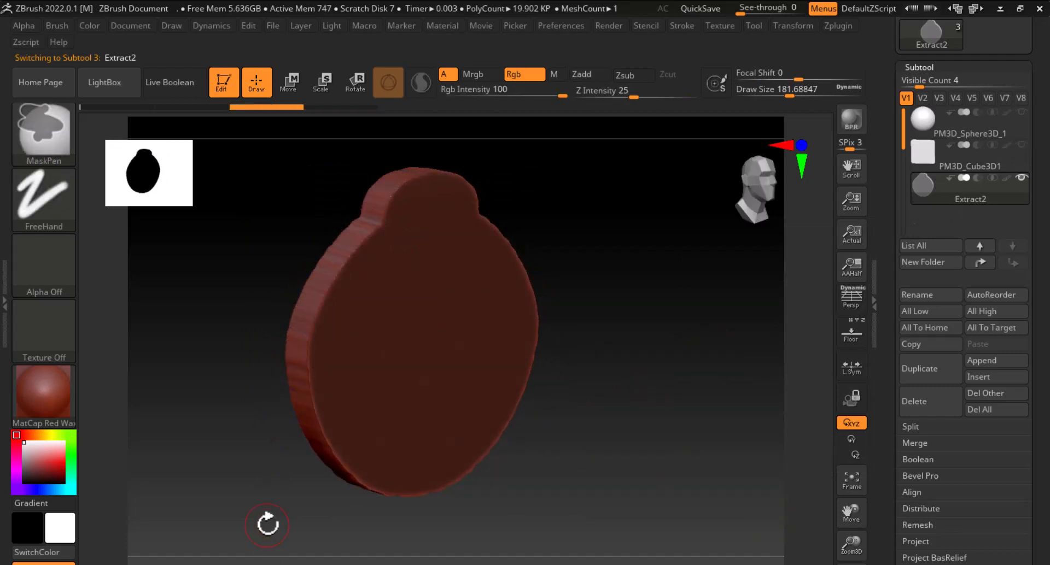
{"action": "mouse_move", "coordinate": [759, 455]}
{"action": "left_mouse_down"}
{"action": "mouse_move", "coordinate": [602, 415]}
{"action": "mouse_move", "coordinate": [605, 467]}
{"action": "mouse_move", "coordinate": [726, 385]}
{"action": "mouse_move", "coordinate": [749, 483]}
{"action": "left_mouse_up"}
{"action": "key", "text": "shift"}
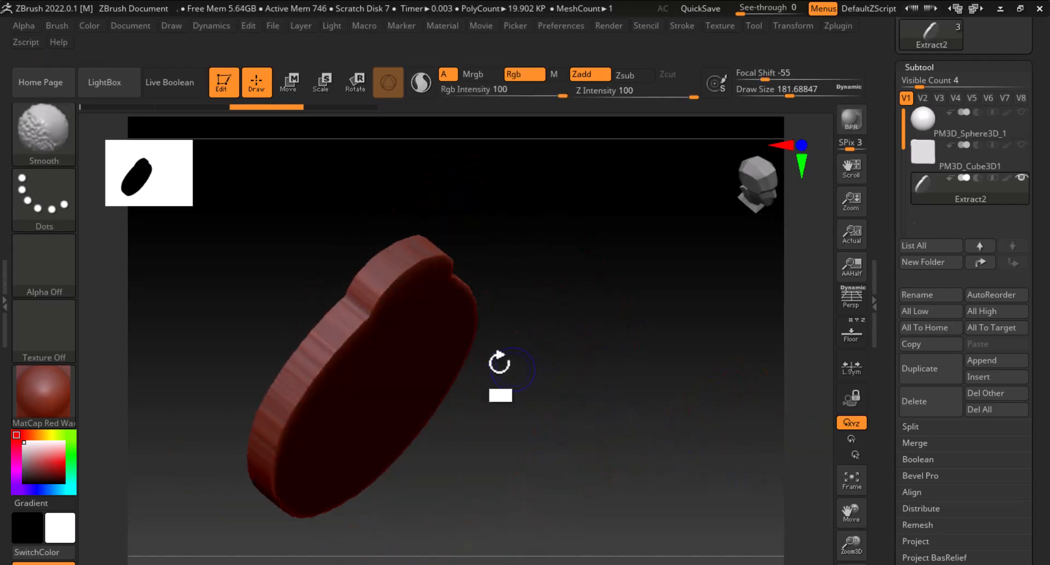
{"action": "left_click_drag", "start_coordinate": [369, 290], "coordinate": [375, 288], "text": "shift"}
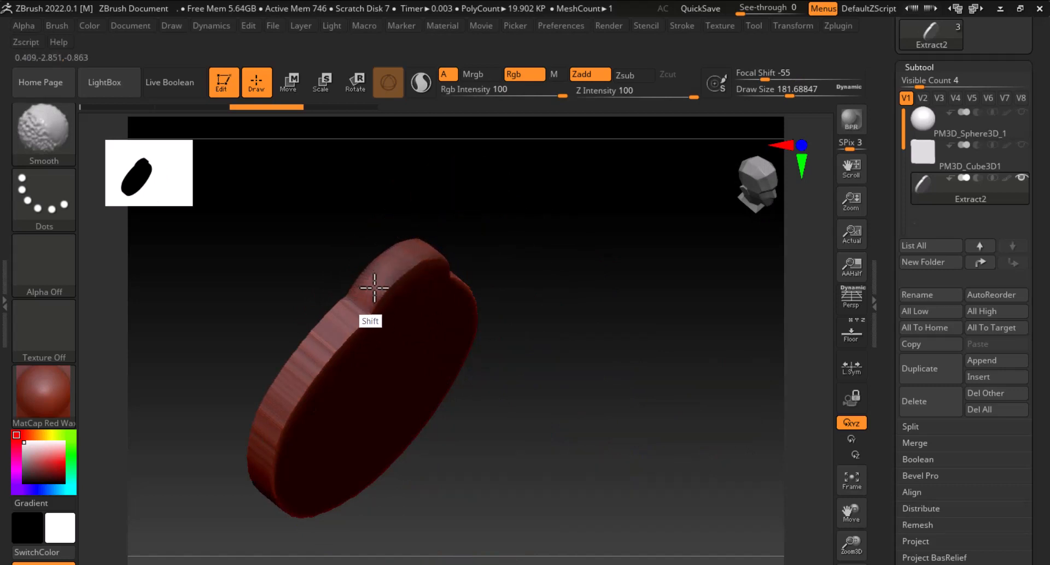
{"action": "left_click_drag", "start_coordinate": [344, 321], "coordinate": [308, 358], "text": "shift"}
{"action": "left_click_drag", "start_coordinate": [414, 237], "coordinate": [410, 246], "text": "shift"}
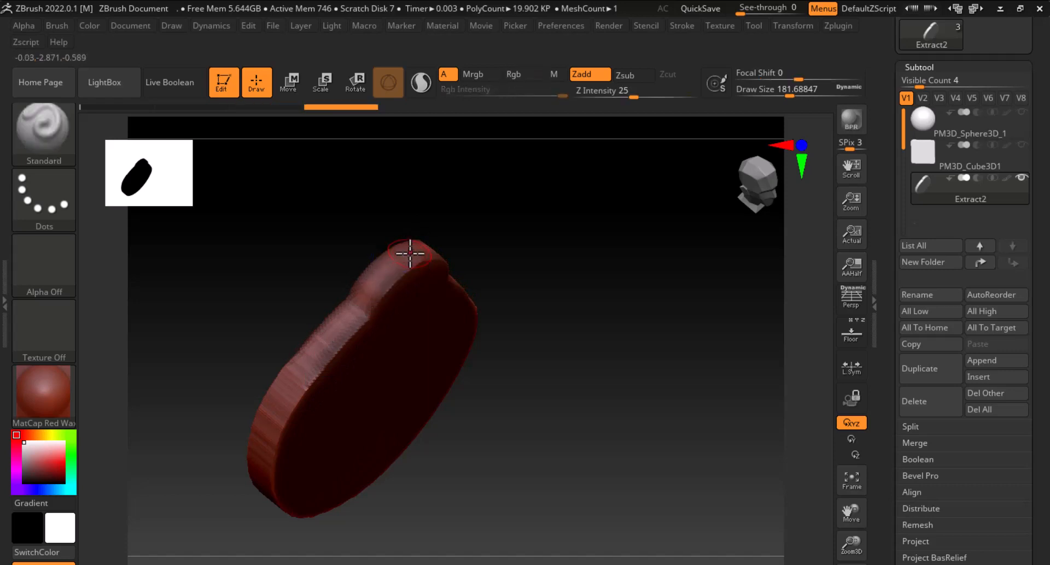
{"action": "key", "text": "shift+f"}
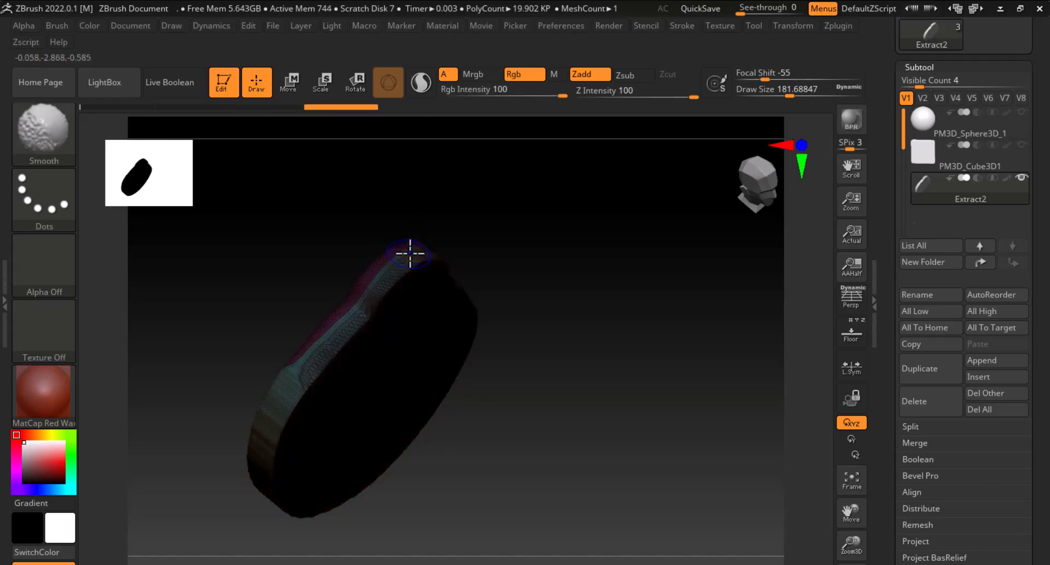
{"action": "key", "text": "shift+f"}
{"action": "key", "text": "ctrl"}
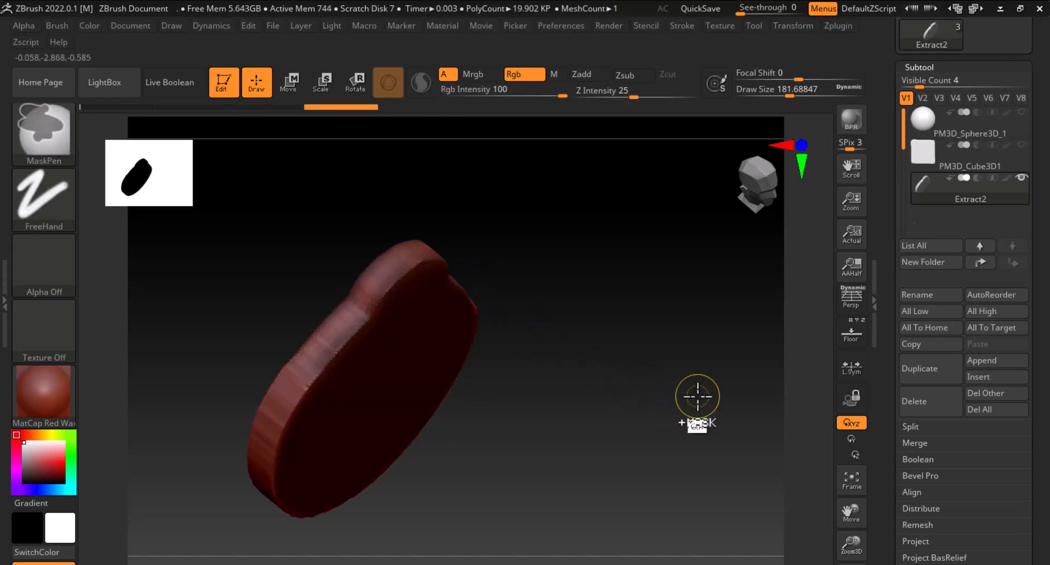
{"action": "key", "text": "ctrl+z"}
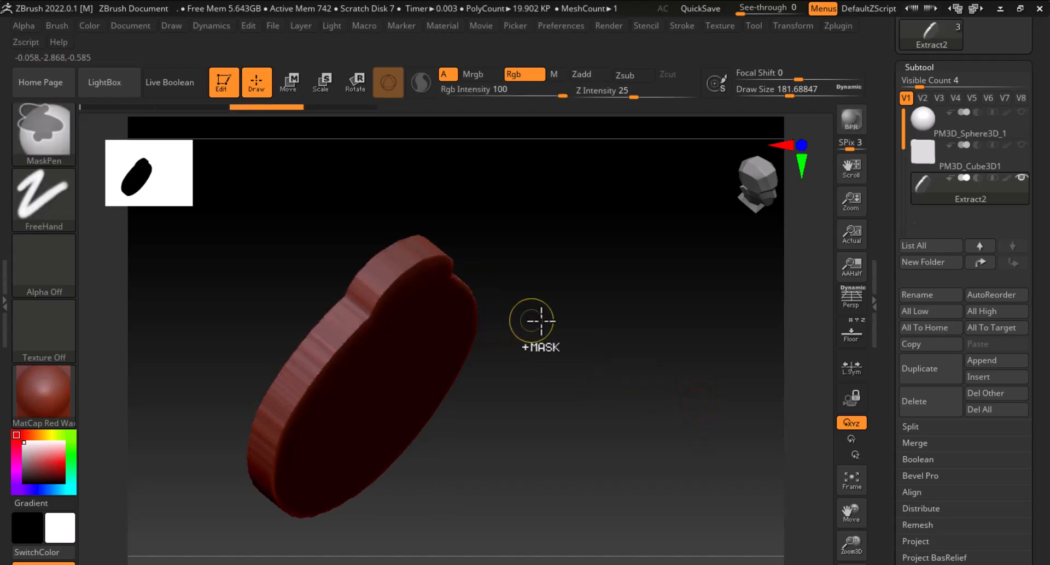
{"action": "left_click_drag", "start_coordinate": [539, 322], "coordinate": [647, 336], "text": "ctrl"}
{"action": "left_click_drag", "start_coordinate": [666, 371], "coordinate": [664, 247], "text": "alt"}
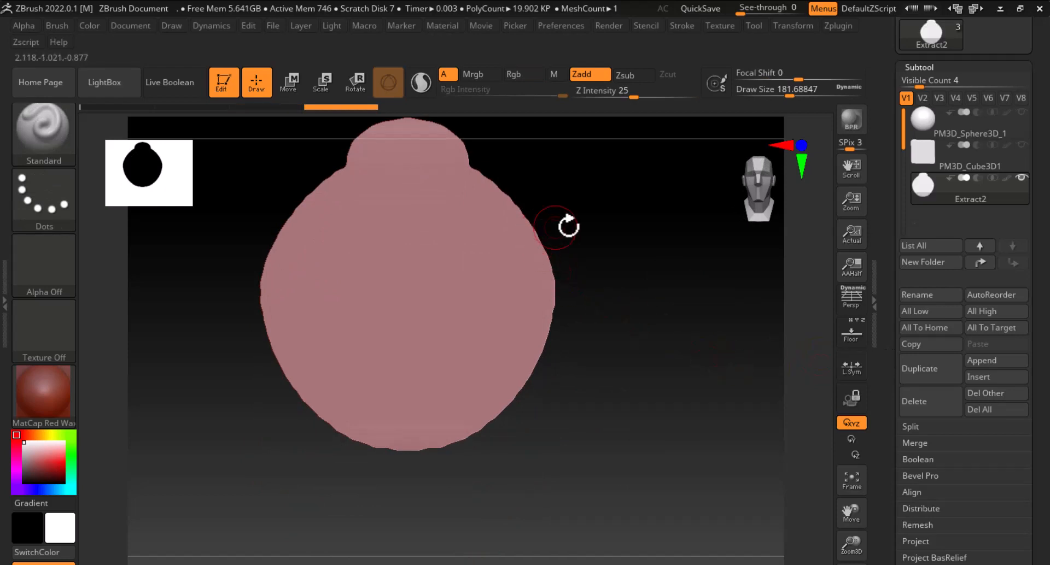
{"action": "mouse_move", "coordinate": [569, 226]}
{"action": "left_mouse_down"}
{"action": "mouse_move", "coordinate": [582, 246]}
{"action": "mouse_move", "coordinate": [627, 245]}
{"action": "left_mouse_up"}
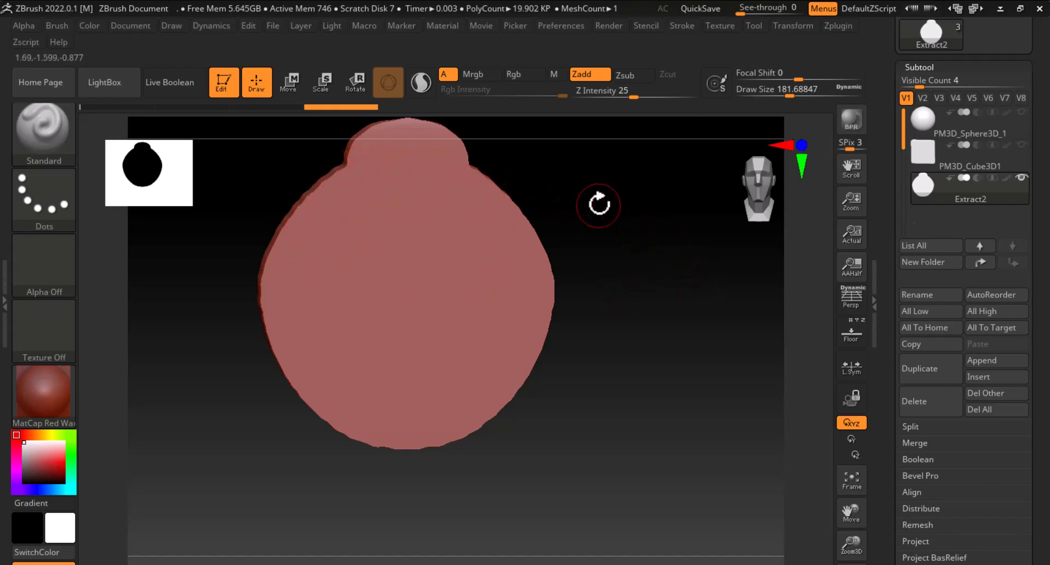
Select the panel subtool and soften its medallion mask with Blur Mask, Sharpen Mask, then Blur Mask again
{"action": "key", "text": "ctrl"}
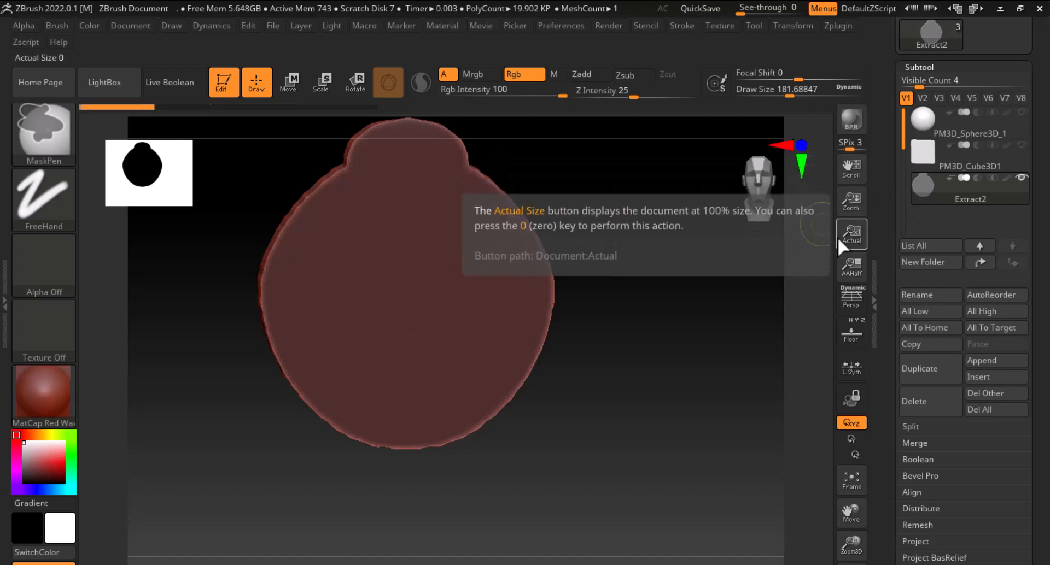
{"action": "left_click", "coordinate": [922, 153]}
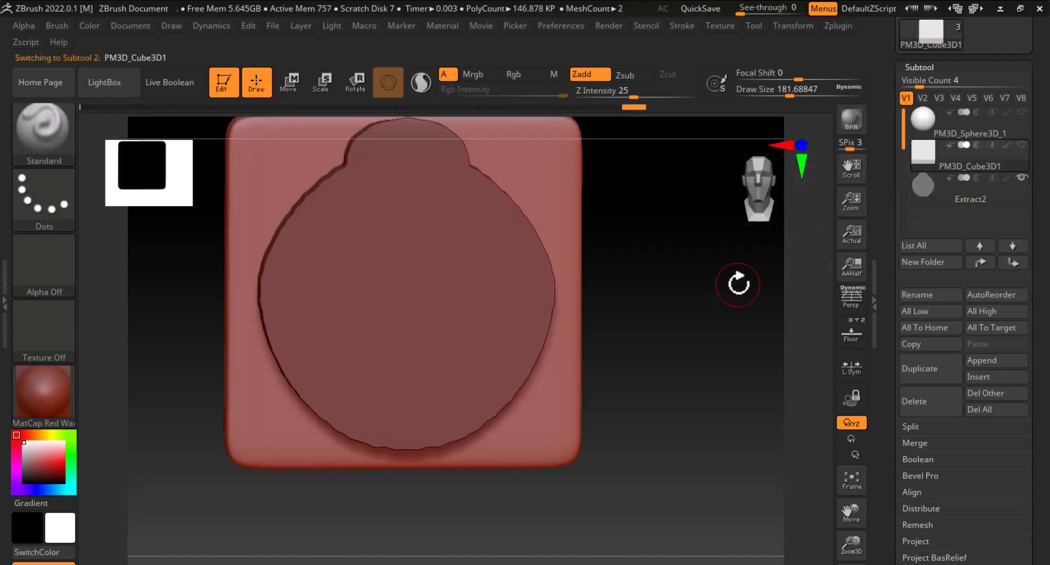
{"action": "key", "text": "ctrl"}
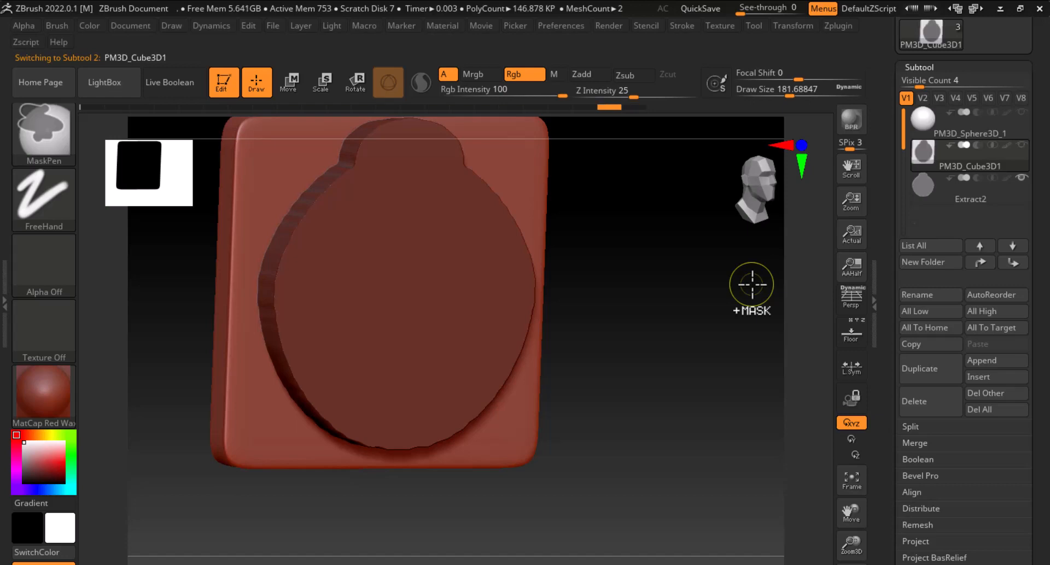
{"action": "left_click", "coordinate": [926, 186]}
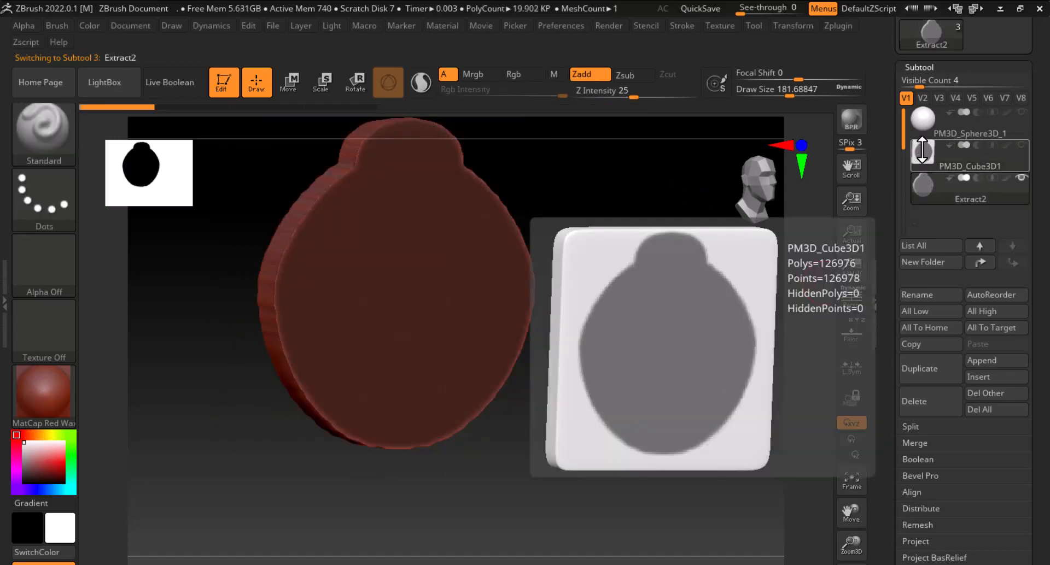
{"action": "left_click", "coordinate": [922, 151]}
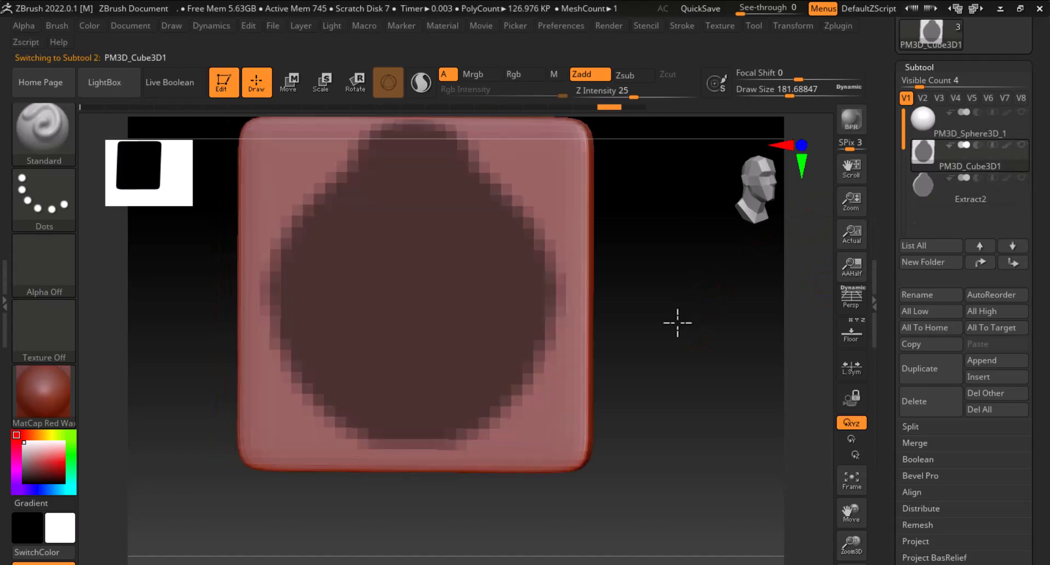
{"action": "left_click_drag", "start_coordinate": [677, 323], "coordinate": [753, 342], "text": "shift"}
{"action": "left_click_drag", "start_coordinate": [881, 426], "coordinate": [877, 315]}
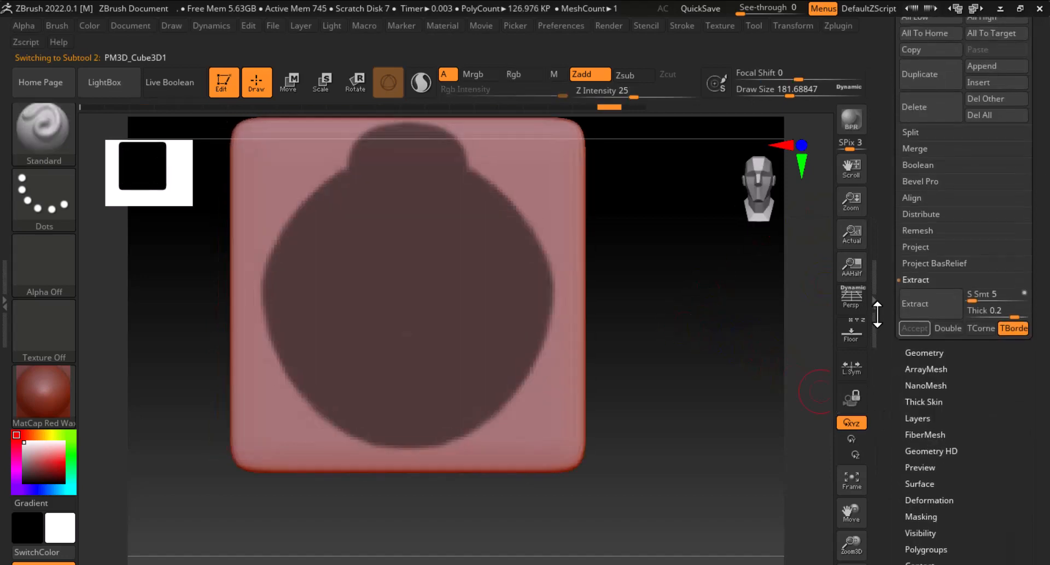
{"action": "left_click_drag", "start_coordinate": [883, 470], "coordinate": [884, 406]}
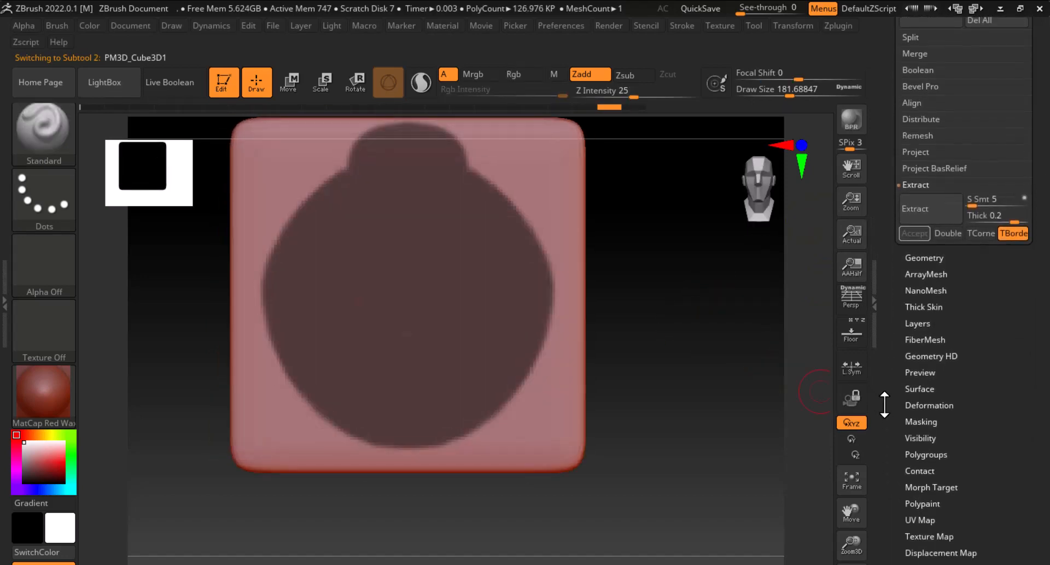
{"action": "left_click", "coordinate": [920, 421]}
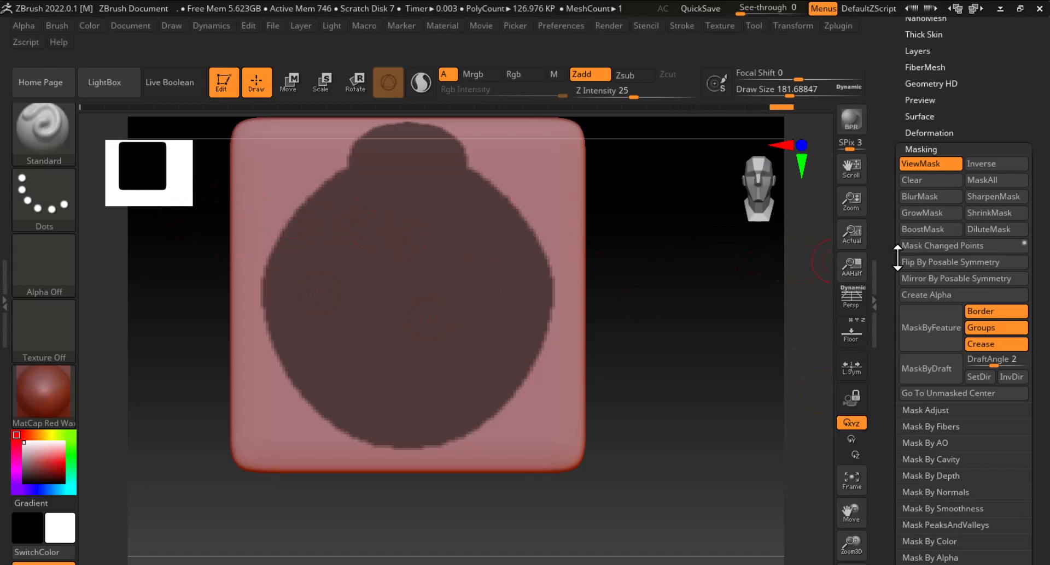
{"action": "left_click", "coordinate": [920, 195]}
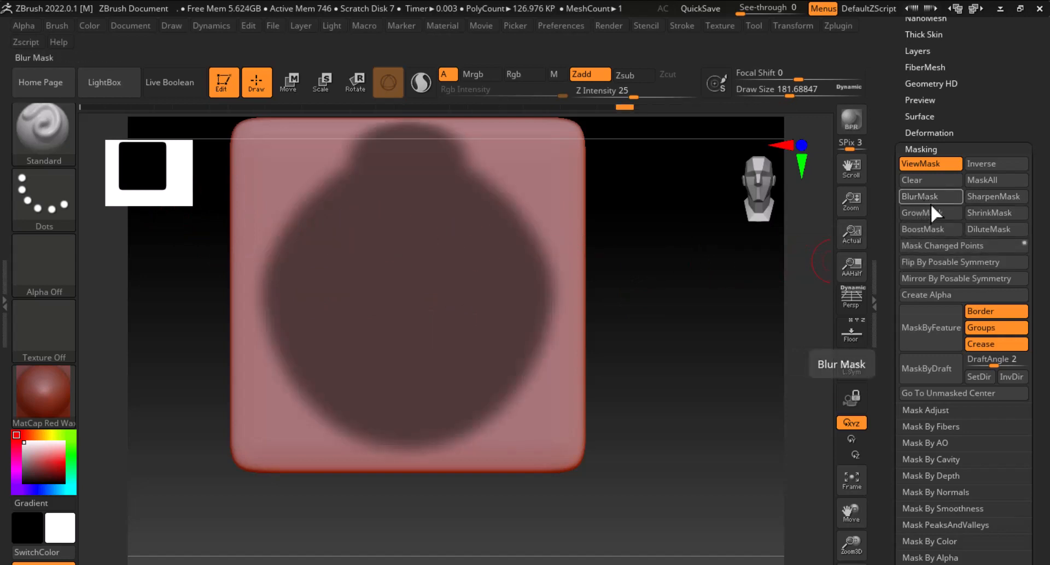
{"action": "left_click", "coordinate": [987, 203]}
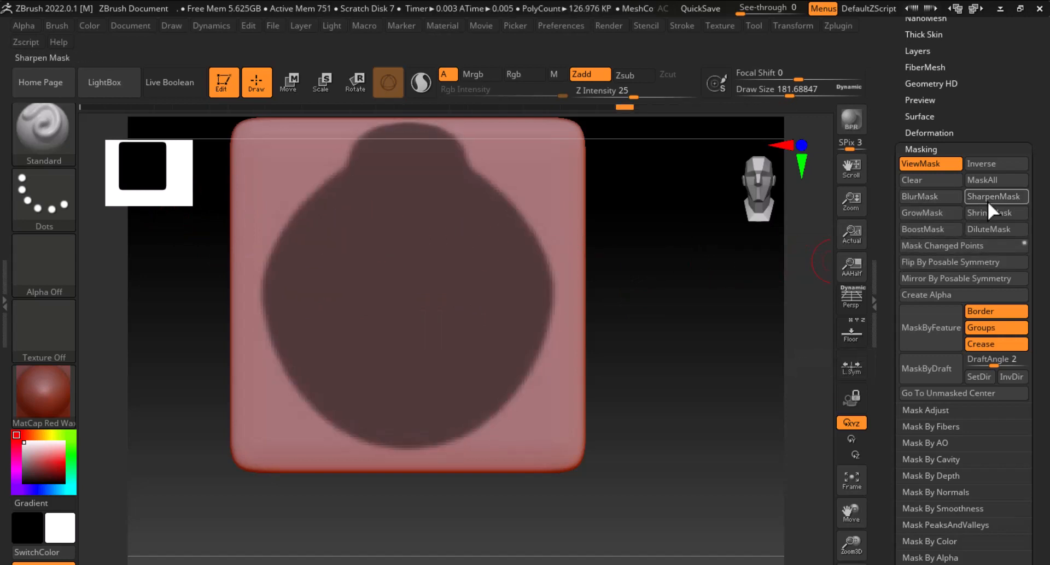
{"action": "left_click", "coordinate": [918, 202]}
Extract the softened medallion mask from the panel again and accept it as a new subtool
{"action": "left_click_drag", "start_coordinate": [881, 122], "coordinate": [882, 231]}
{"action": "left_click", "coordinate": [919, 281]}
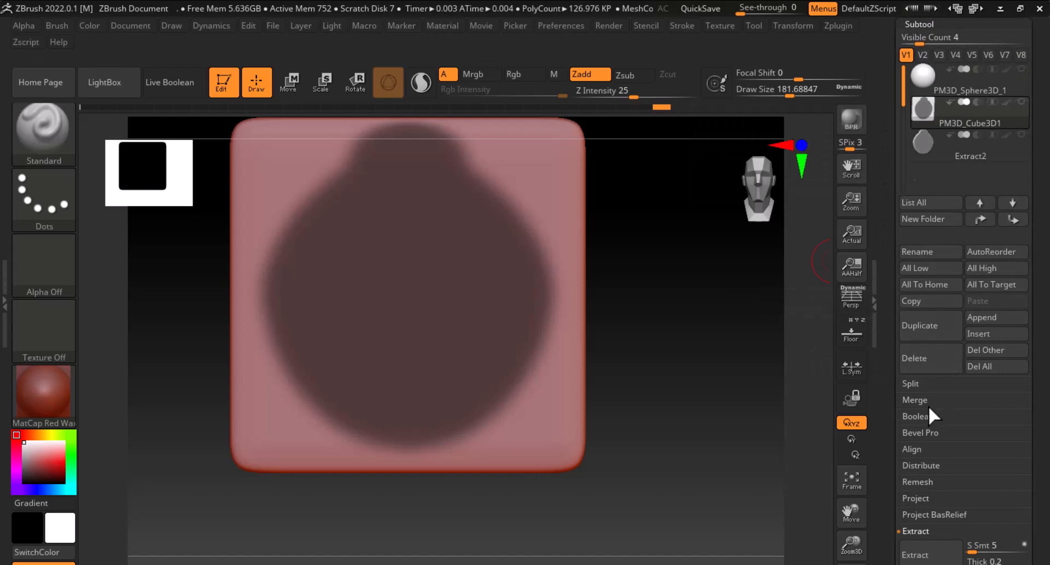
{"action": "left_click", "coordinate": [924, 555]}
{"action": "left_click_drag", "start_coordinate": [727, 441], "coordinate": [738, 424]}
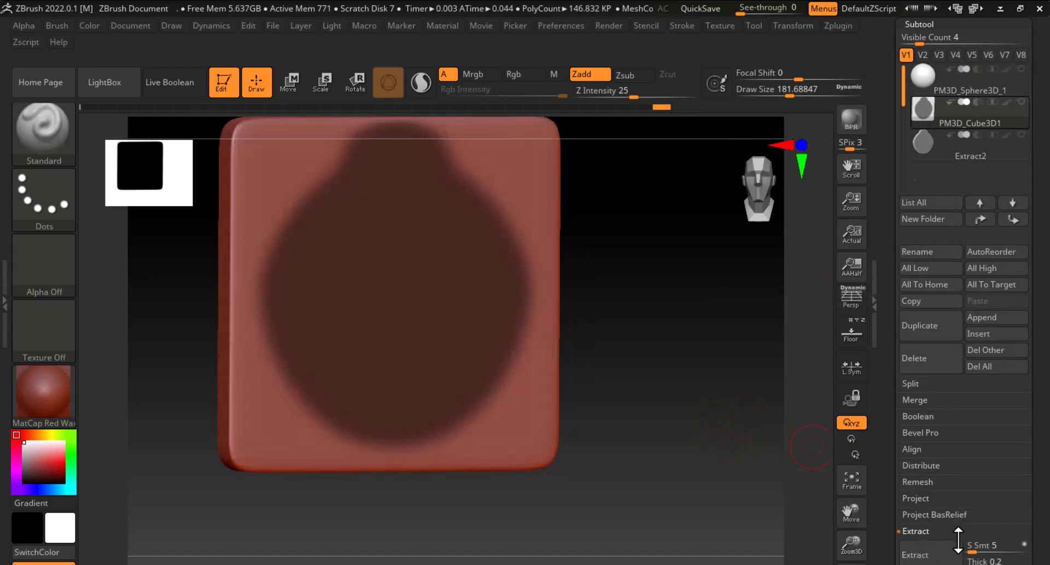
{"action": "left_click", "coordinate": [934, 559]}
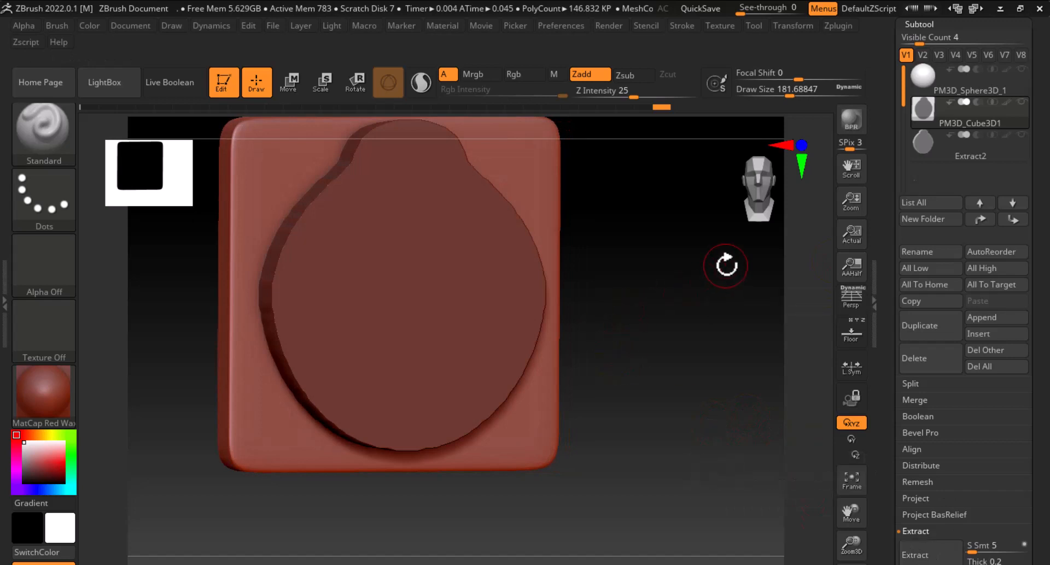
{"action": "left_click_drag", "start_coordinate": [727, 264], "coordinate": [770, 302], "text": "alt"}
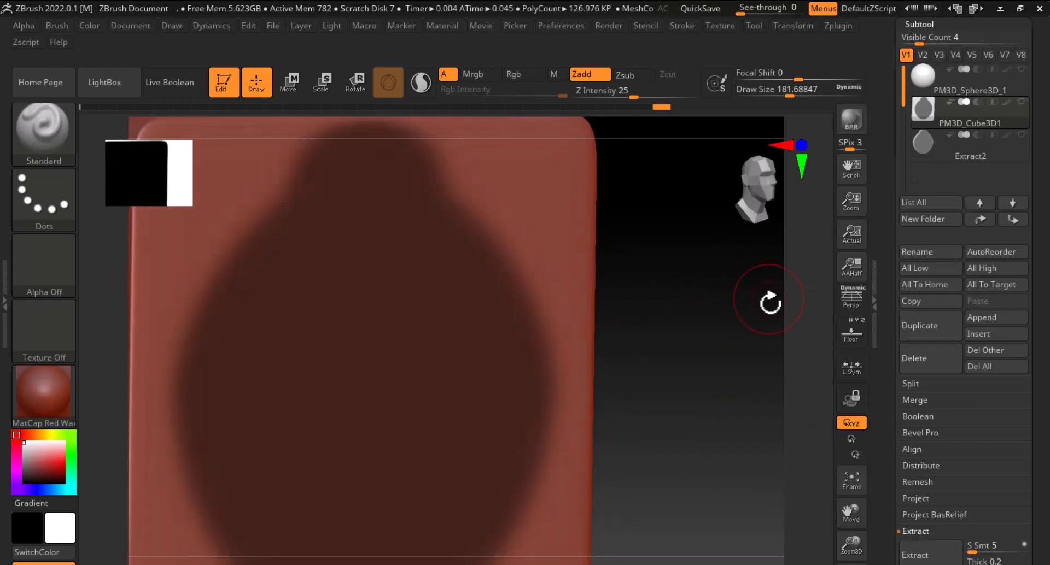
{"action": "left_click", "coordinate": [923, 562]}
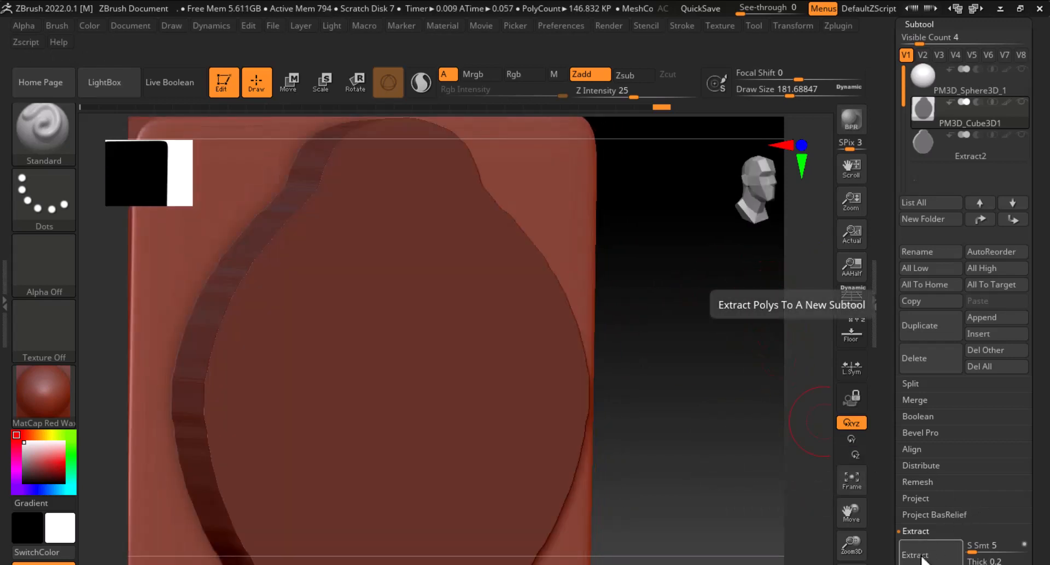
{"action": "left_click_drag", "start_coordinate": [891, 521], "coordinate": [891, 417]}
{"action": "left_click", "coordinate": [918, 373]}
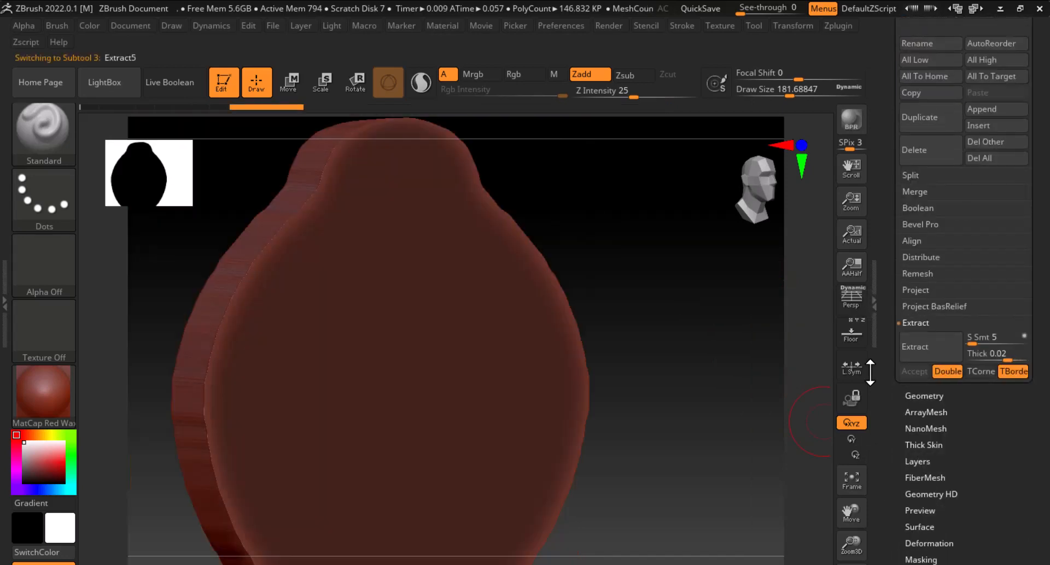
Select the new extracted medallion subtool and retopologize it with ZRemesher
{"action": "left_click_drag", "start_coordinate": [742, 350], "coordinate": [785, 325]}
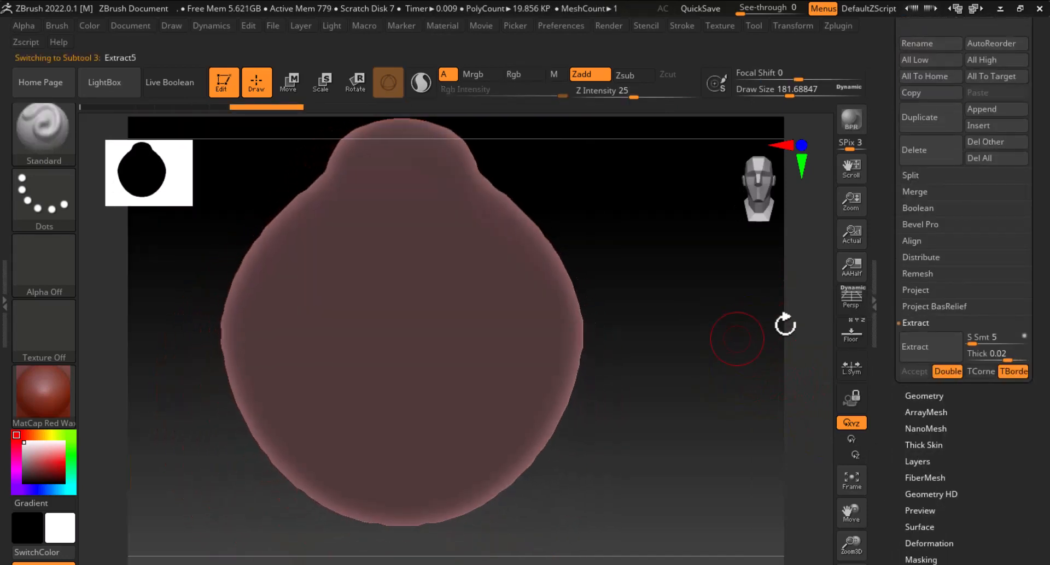
{"action": "left_click_drag", "start_coordinate": [882, 159], "coordinate": [953, 196]}
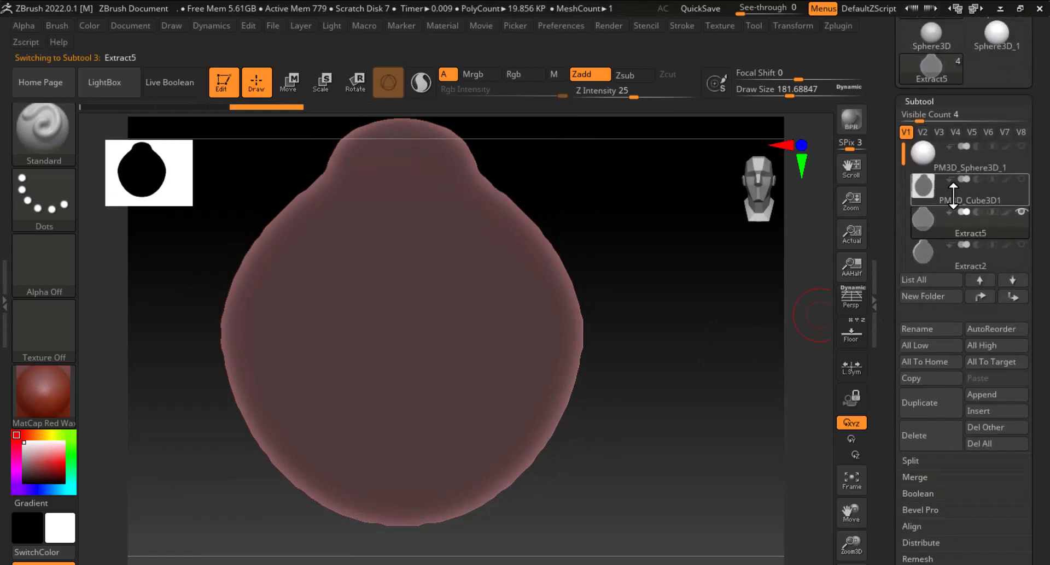
{"action": "left_click", "coordinate": [929, 248]}
{"action": "left_click", "coordinate": [922, 221]}
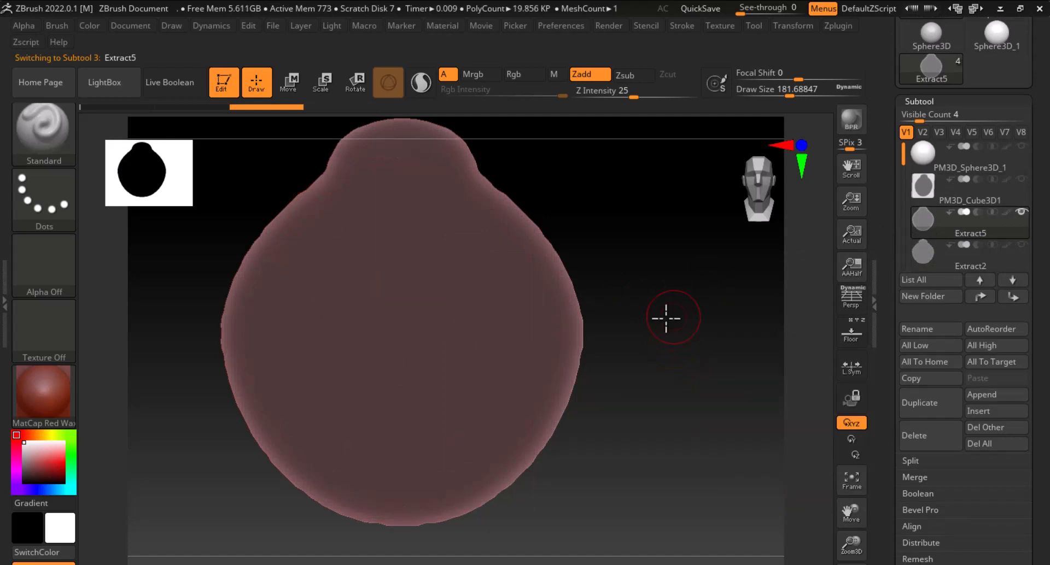
{"action": "mouse_move", "coordinate": [672, 317]}
{"action": "left_mouse_down"}
{"action": "mouse_move", "coordinate": [651, 310]}
{"action": "mouse_move", "coordinate": [634, 335]}
{"action": "mouse_move", "coordinate": [721, 359]}
{"action": "mouse_move", "coordinate": [670, 353]}
{"action": "mouse_move", "coordinate": [717, 366]}
{"action": "mouse_move", "coordinate": [715, 417]}
{"action": "mouse_move", "coordinate": [693, 428]}
{"action": "mouse_move", "coordinate": [707, 357]}
{"action": "left_mouse_up"}
{"action": "left_click_drag", "start_coordinate": [888, 402], "coordinate": [897, 288]}
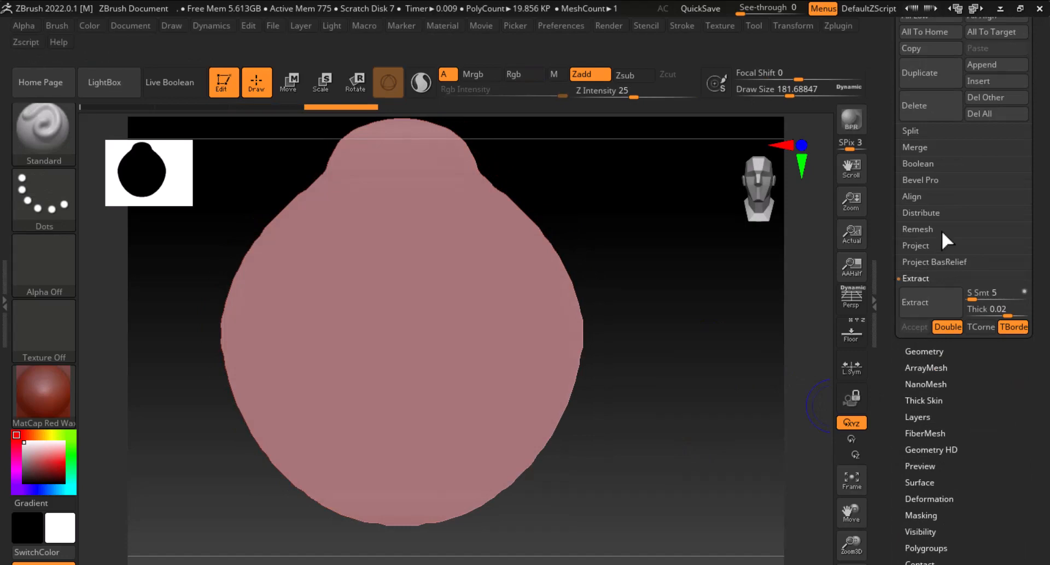
{"action": "left_click", "coordinate": [928, 351]}
{"action": "left_click", "coordinate": [924, 301]}
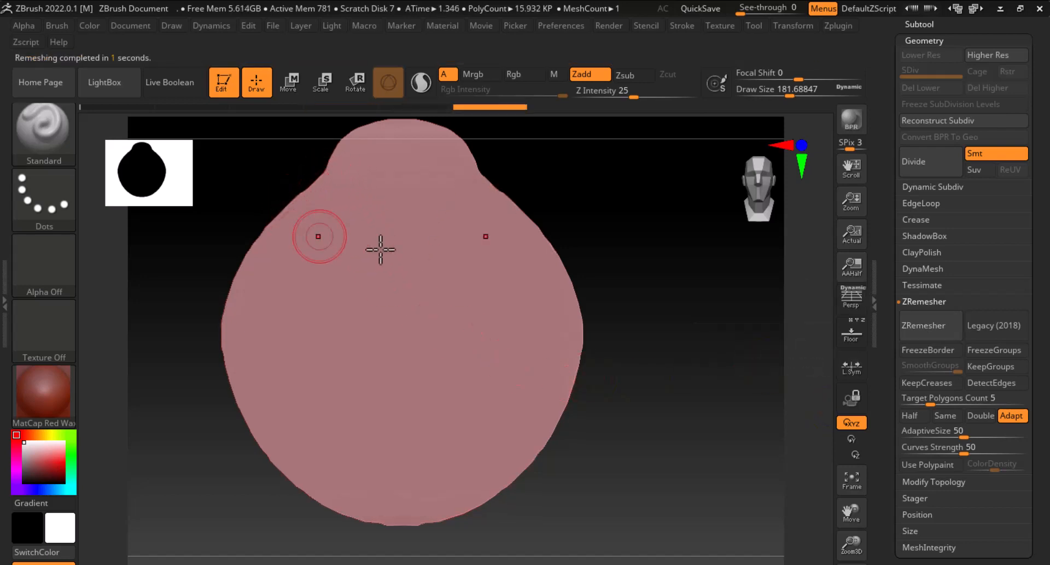
Smooth the front outline and surface of the remeshed medallion with the Smooth brush
{"action": "mouse_move", "coordinate": [393, 251]}
{"action": "right_mouse_down"}
{"action": "mouse_move", "coordinate": [633, 284]}
{"action": "mouse_move", "coordinate": [645, 295]}
{"action": "right_mouse_up"}
{"action": "key", "text": "shift"}
{"action": "mouse_move", "coordinate": [635, 336]}
{"action": "right_mouse_down"}
{"action": "mouse_move", "coordinate": [687, 335]}
{"action": "mouse_move", "coordinate": [621, 408]}
{"action": "mouse_move", "coordinate": [591, 417]}
{"action": "right_mouse_up"}
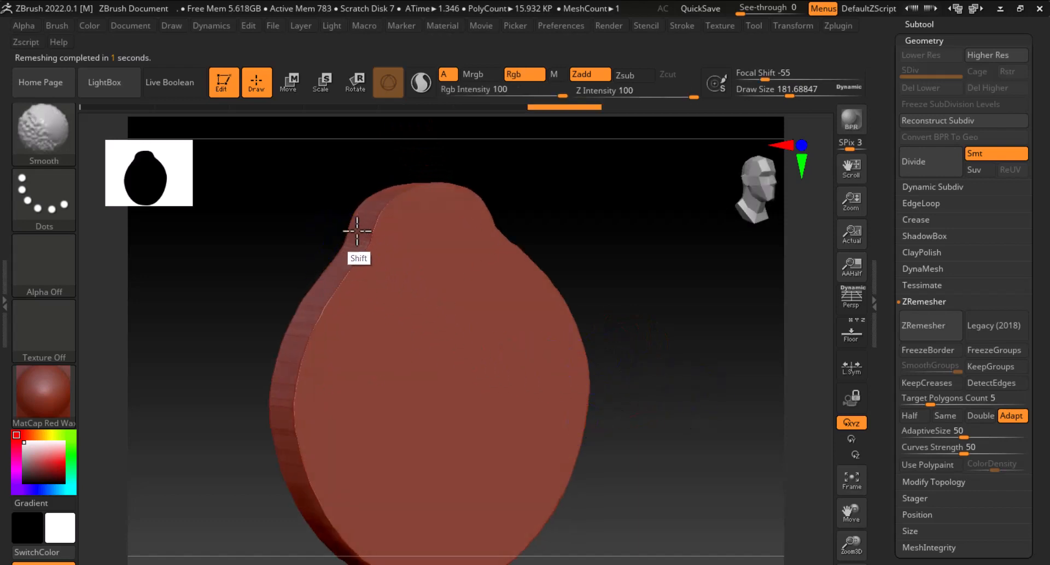
{"action": "right_click_drag", "start_coordinate": [276, 393], "coordinate": [543, 312], "text": "shift"}
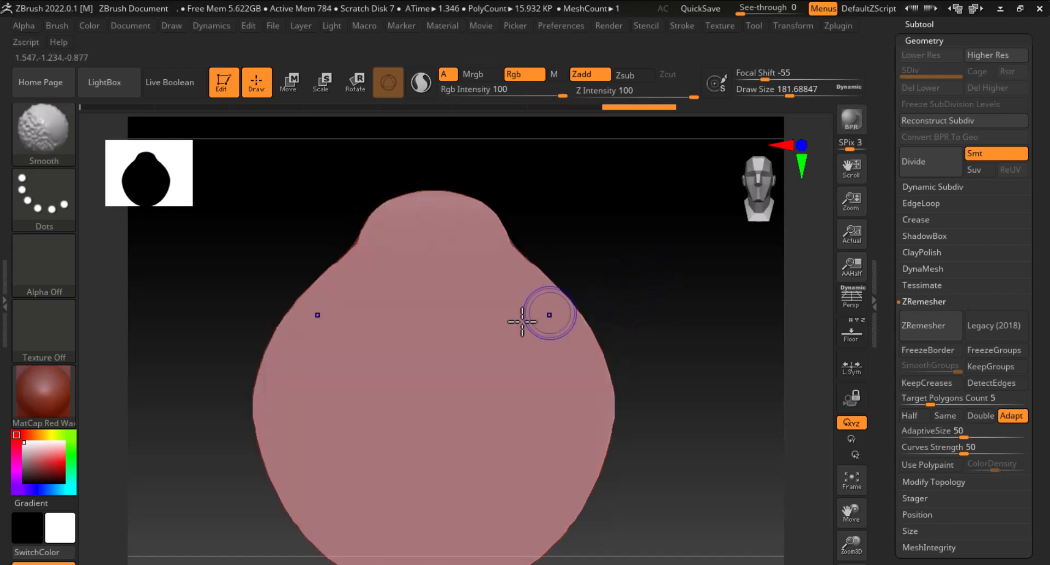
{"action": "left_click_drag", "start_coordinate": [316, 284], "coordinate": [267, 402], "text": "shift"}
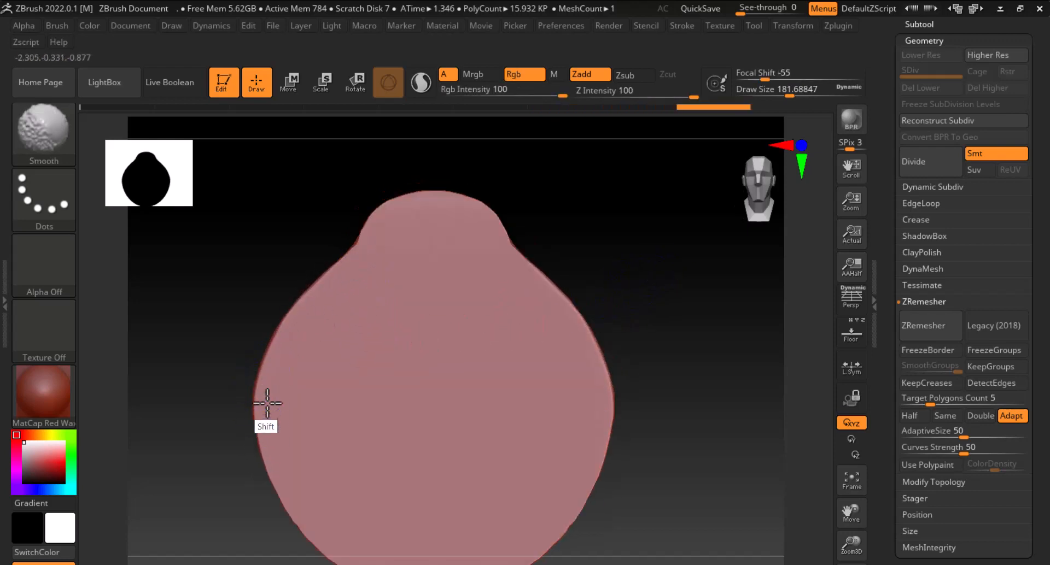
{"action": "left_click_drag", "start_coordinate": [661, 338], "coordinate": [674, 241], "text": "alt"}
{"action": "mouse_move", "coordinate": [609, 348]}
{"action": "left_mouse_down", "text": "shift"}
{"action": "mouse_move", "coordinate": [555, 445]}
{"action": "mouse_move", "coordinate": [443, 499]}
{"action": "mouse_move", "coordinate": [338, 445]}
{"action": "mouse_move", "coordinate": [292, 367]}
{"action": "mouse_move", "coordinate": [355, 170]}
{"action": "left_mouse_up", "text": "shift"}
{"action": "mouse_move", "coordinate": [227, 290]}
{"action": "left_mouse_down"}
{"action": "mouse_move", "coordinate": [474, 306]}
{"action": "mouse_move", "coordinate": [519, 328]}
{"action": "left_mouse_up"}
{"action": "left_click_drag", "start_coordinate": [545, 384], "coordinate": [711, 431], "text": "alt"}
{"action": "mouse_move", "coordinate": [736, 418]}
{"action": "left_mouse_down"}
{"action": "mouse_move", "coordinate": [638, 395]}
{"action": "mouse_move", "coordinate": [784, 361]}
{"action": "left_mouse_up"}
{"action": "mouse_move", "coordinate": [333, 192]}
{"action": "left_mouse_down", "text": "shift"}
{"action": "mouse_move", "coordinate": [264, 258]}
{"action": "mouse_move", "coordinate": [264, 321]}
{"action": "mouse_move", "coordinate": [286, 441]}
{"action": "mouse_move", "coordinate": [321, 464]}
{"action": "mouse_move", "coordinate": [323, 453]}
{"action": "mouse_move", "coordinate": [347, 494]}
{"action": "mouse_move", "coordinate": [437, 515]}
{"action": "mouse_move", "coordinate": [547, 447]}
{"action": "mouse_move", "coordinate": [576, 264]}
{"action": "left_mouse_up", "text": "shift"}
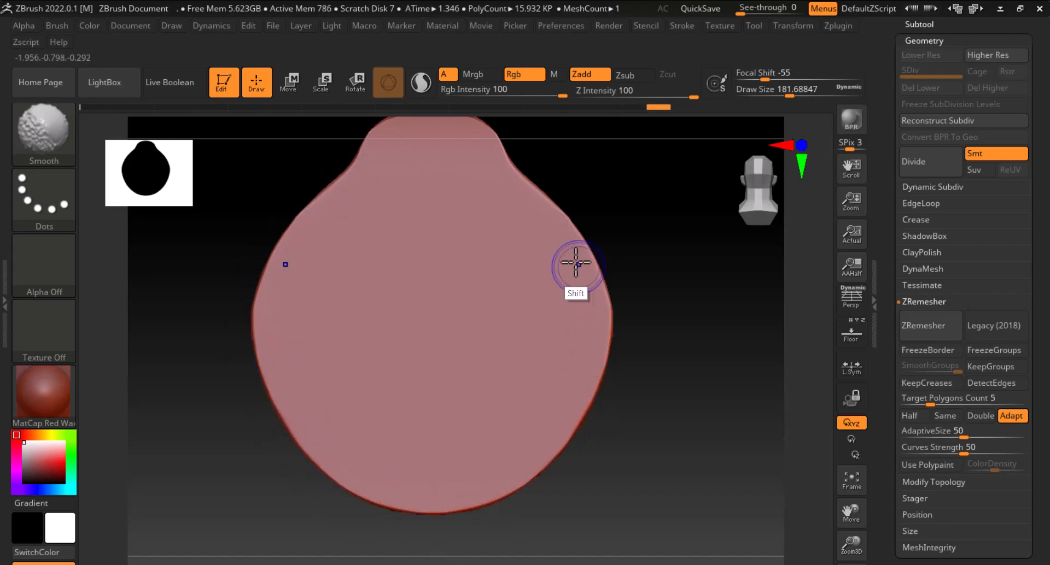
{"action": "mouse_move", "coordinate": [637, 288]}
{"action": "left_mouse_down", "text": "alt"}
{"action": "mouse_move", "coordinate": [628, 345]}
{"action": "mouse_move", "coordinate": [498, 233]}
{"action": "mouse_move", "coordinate": [356, 201]}
{"action": "left_mouse_up", "text": "alt"}
{"action": "mouse_move", "coordinate": [629, 217]}
{"action": "left_mouse_down"}
{"action": "mouse_move", "coordinate": [555, 217]}
{"action": "mouse_move", "coordinate": [684, 249]}
{"action": "mouse_move", "coordinate": [585, 251]}
{"action": "left_mouse_up"}
Smooth the medallion's side edges from a side view with the Smooth brush
{"action": "key", "text": "shift"}
{"action": "key", "text": "shift"}
{"action": "key", "text": "shift"}
{"action": "key", "text": "shift"}
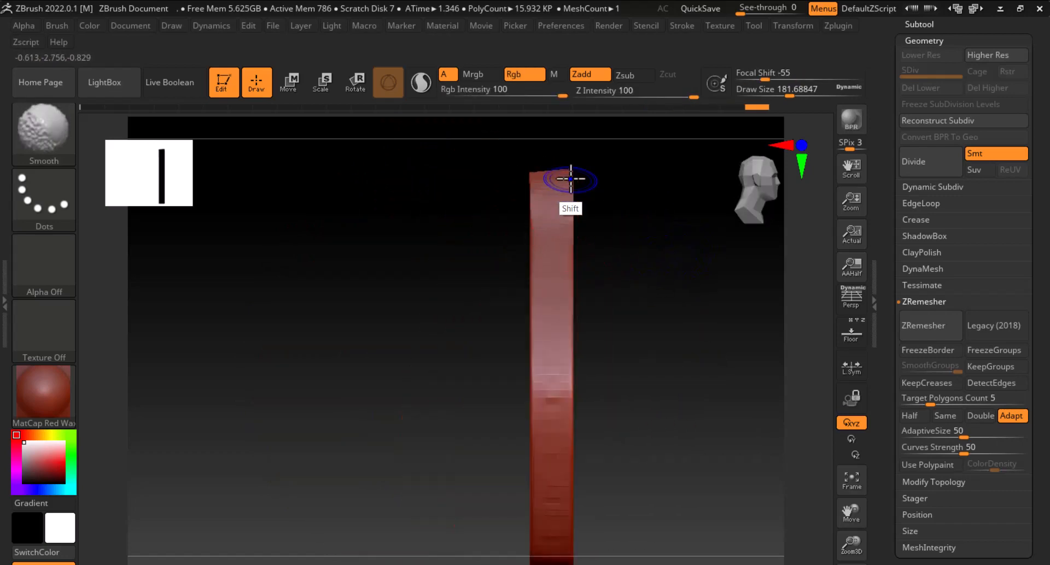
{"action": "left_click", "coordinate": [347, 182]}
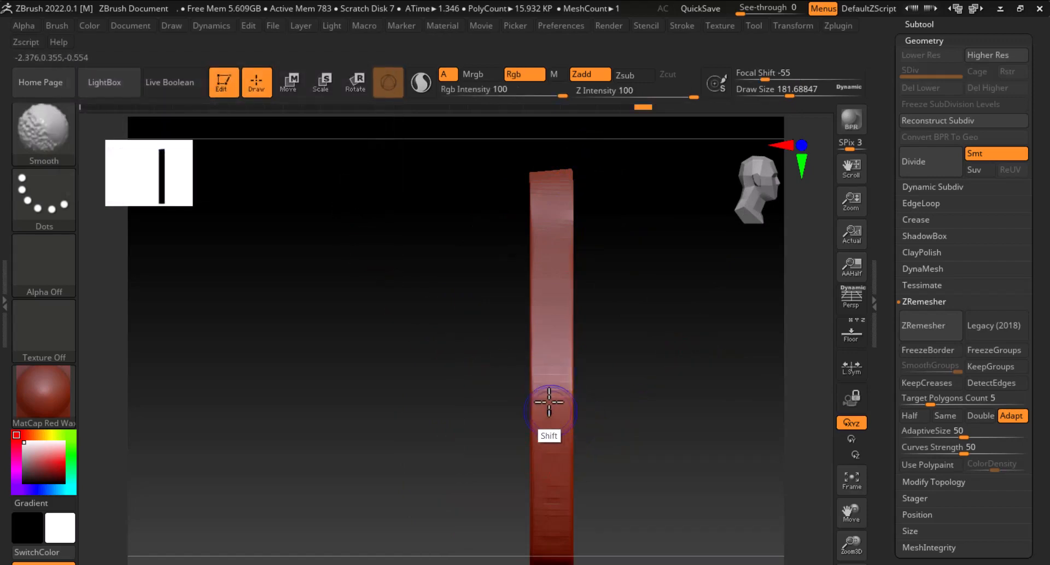
{"action": "left_click_drag", "start_coordinate": [700, 382], "coordinate": [223, 295]}
{"action": "left_click_drag", "start_coordinate": [623, 435], "coordinate": [669, 403], "text": "alt"}
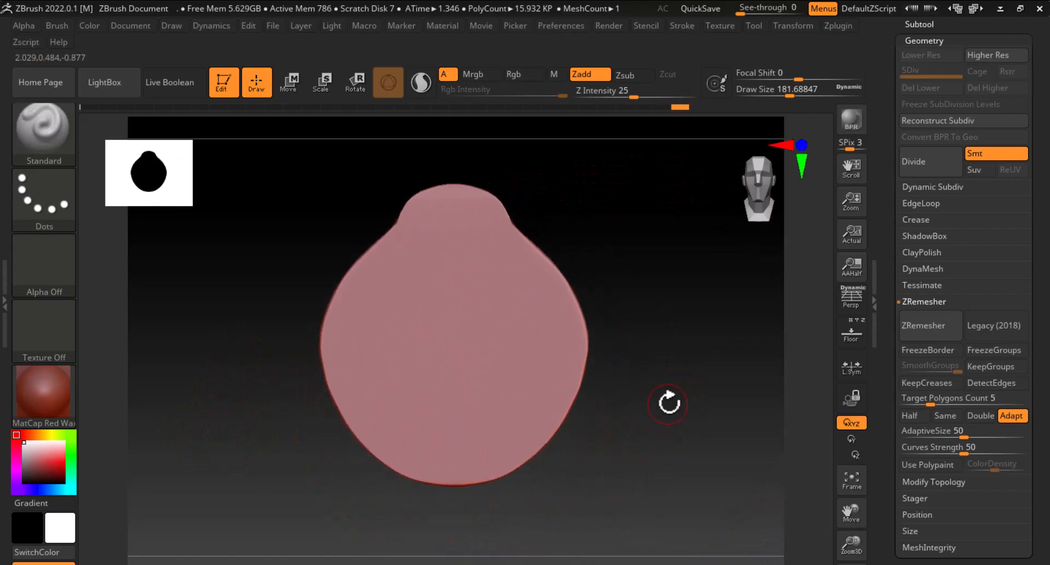
Show the floor reference images and set the Front-Back image's horizontal offset to 0.05885 to line it up
{"action": "left_click", "coordinate": [852, 332]}
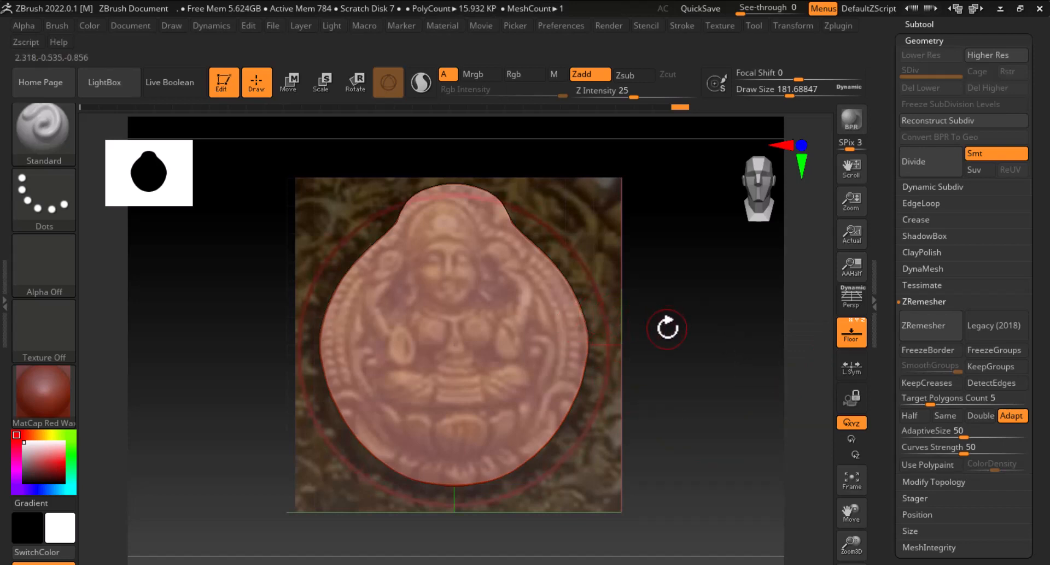
{"action": "left_click_drag", "start_coordinate": [726, 394], "coordinate": [687, 420], "text": "alt"}
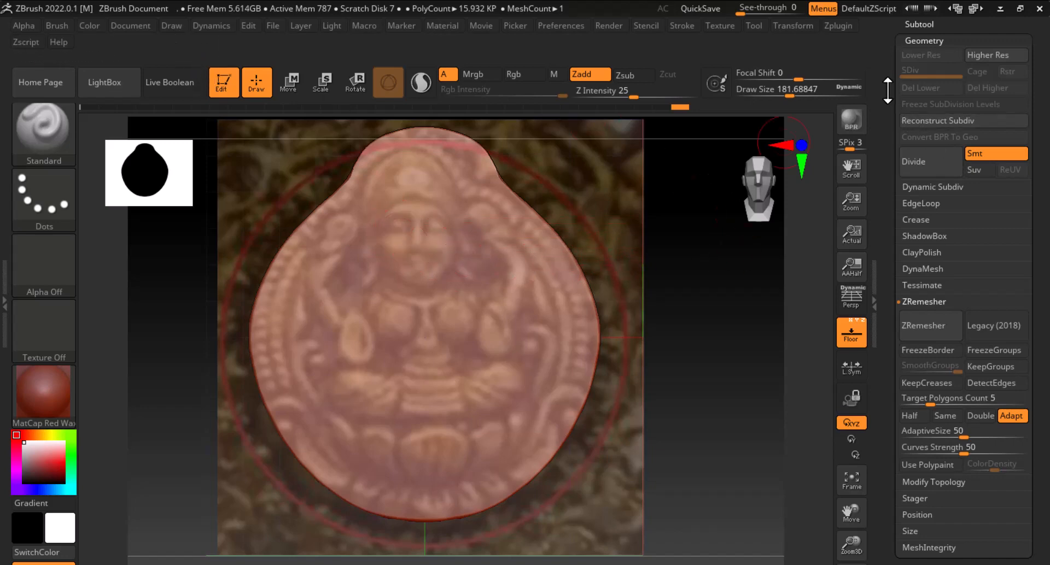
{"action": "mouse_move", "coordinate": [888, 90]}
{"action": "left_mouse_down"}
{"action": "mouse_move", "coordinate": [885, 333]}
{"action": "mouse_move", "coordinate": [897, 251]}
{"action": "left_mouse_up"}
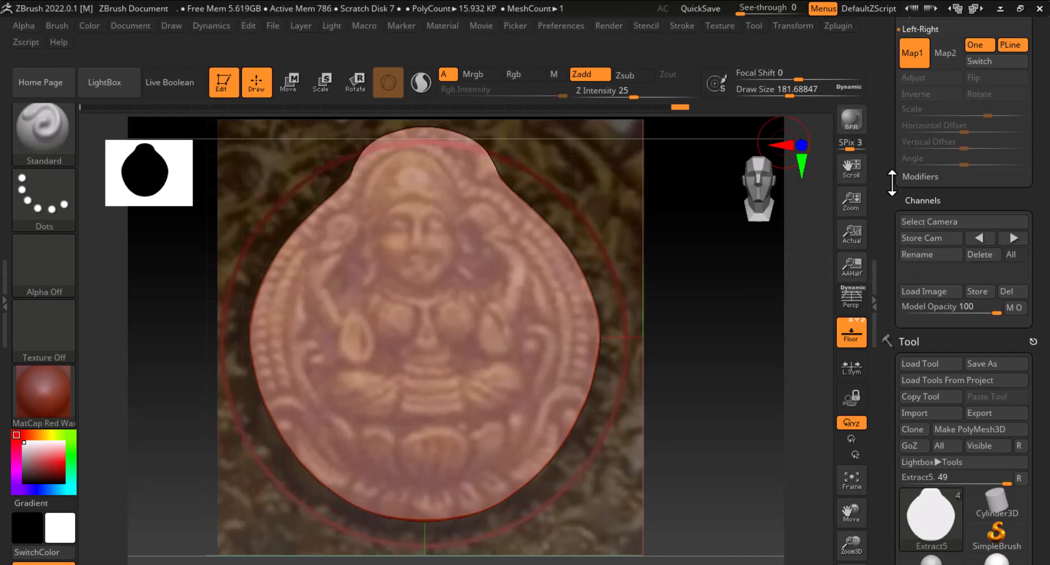
{"action": "left_click_drag", "start_coordinate": [891, 183], "coordinate": [883, 287]}
{"action": "left_click", "coordinate": [921, 257]}
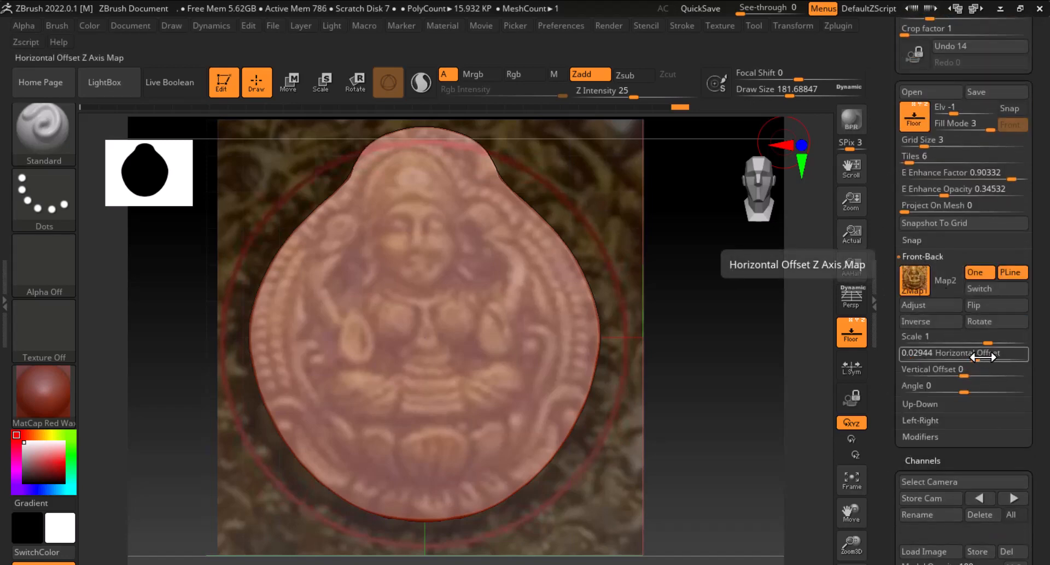
{"action": "left_click_drag", "start_coordinate": [982, 357], "coordinate": [982, 360]}
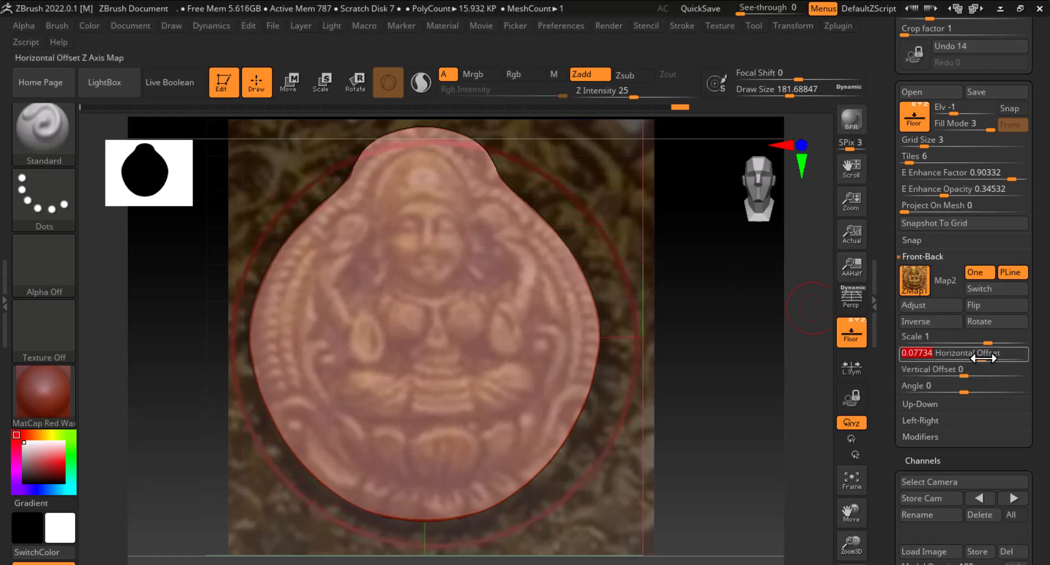
{"action": "left_click_drag", "start_coordinate": [979, 358], "coordinate": [977, 358]}
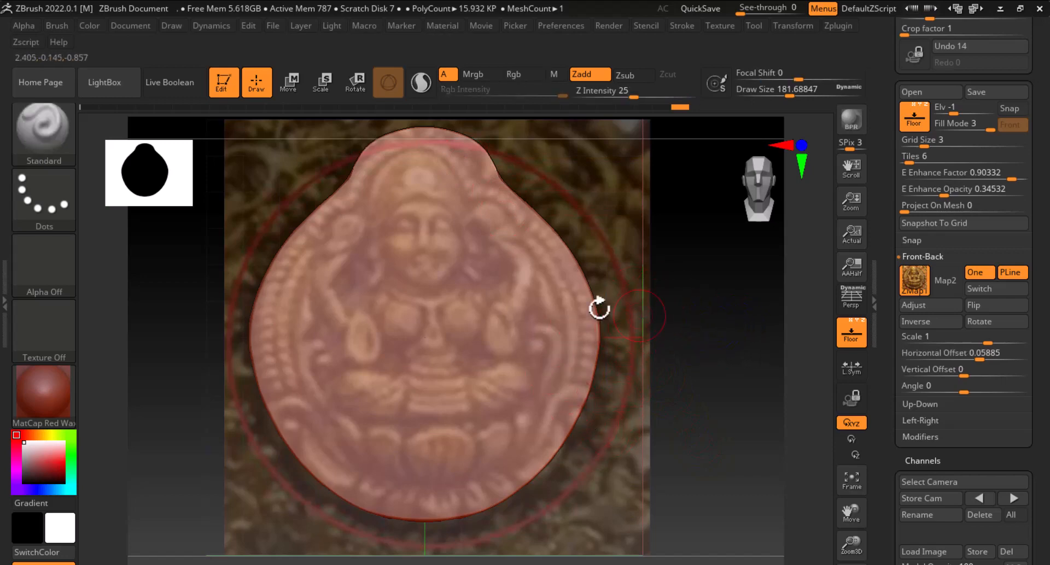
{"action": "key", "text": "ctrl"}
{"action": "mouse_move", "coordinate": [405, 199]}
{"action": "left_mouse_down", "text": "ctrl"}
{"action": "mouse_move", "coordinate": [398, 180]}
{"action": "mouse_move", "coordinate": [413, 271]}
{"action": "mouse_move", "coordinate": [399, 225]}
{"action": "left_mouse_up", "text": "ctrl"}
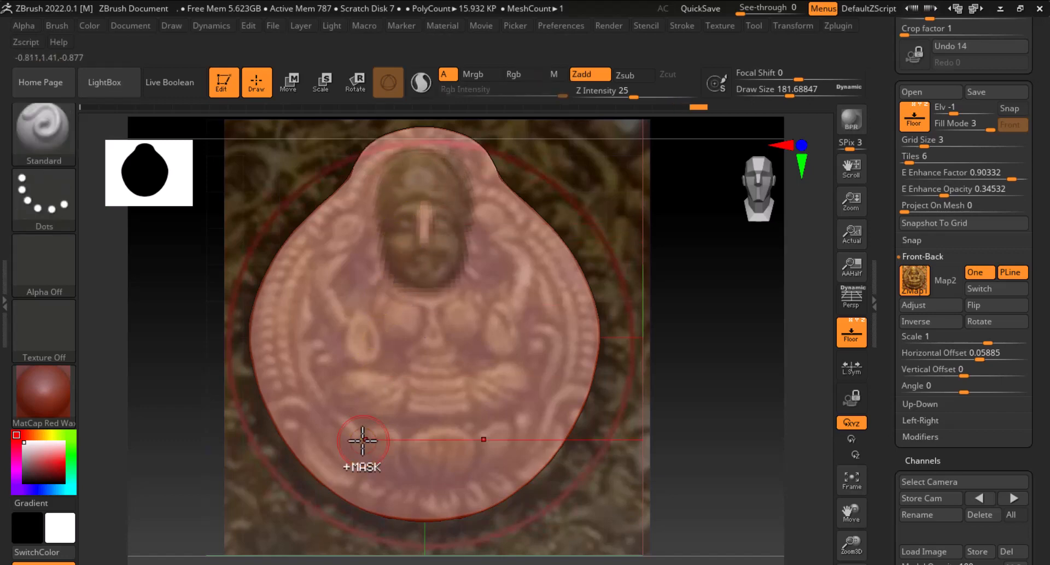
{"action": "left_click", "coordinate": [851, 333]}
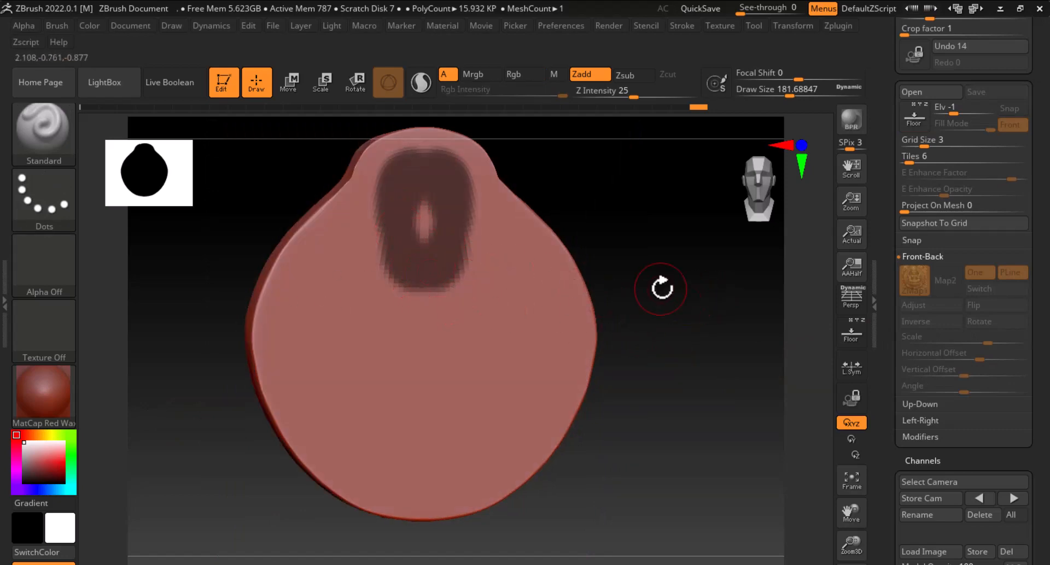
{"action": "key", "text": "shift+f"}
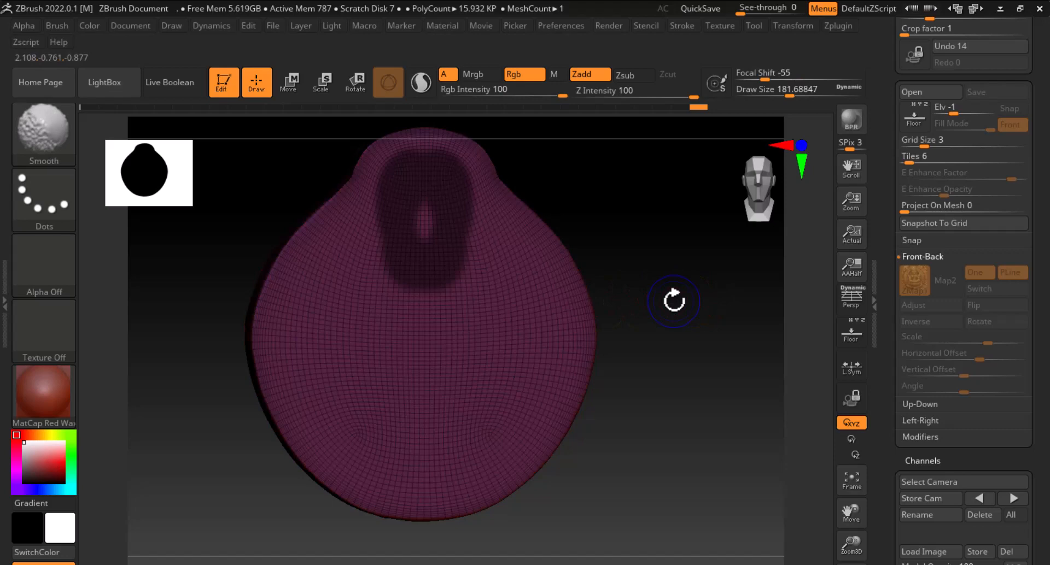
{"action": "key", "text": "shift+f"}
{"action": "left_click_drag", "start_coordinate": [674, 300], "coordinate": [684, 403], "text": "ctrl"}
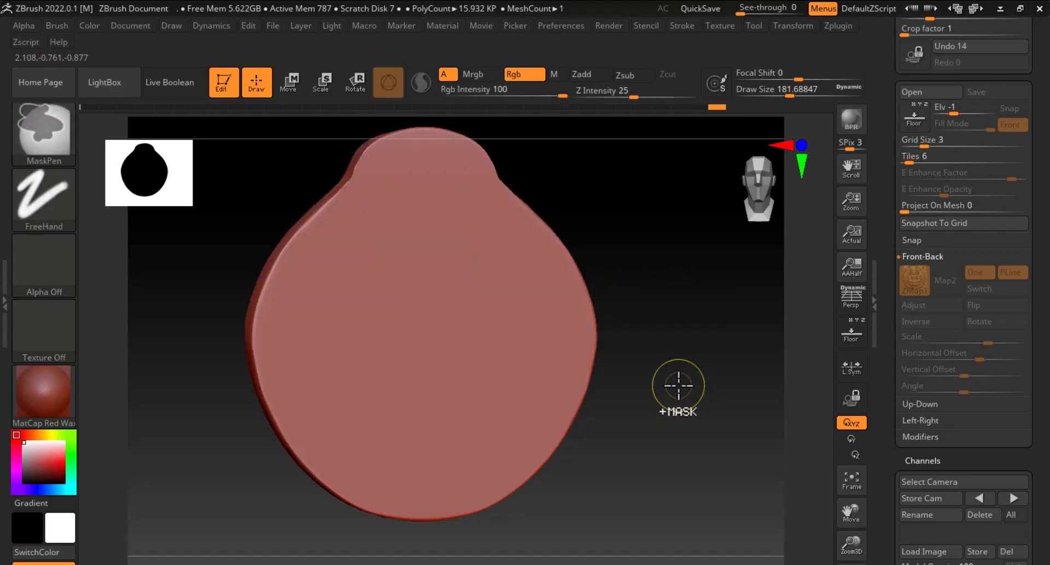
Subdivide the medallion mesh four times to raise its resolution
{"action": "key", "text": "ctrl+d"}
{"action": "key", "text": "ctrl+d"}
{"action": "key", "text": "ctrl+d"}
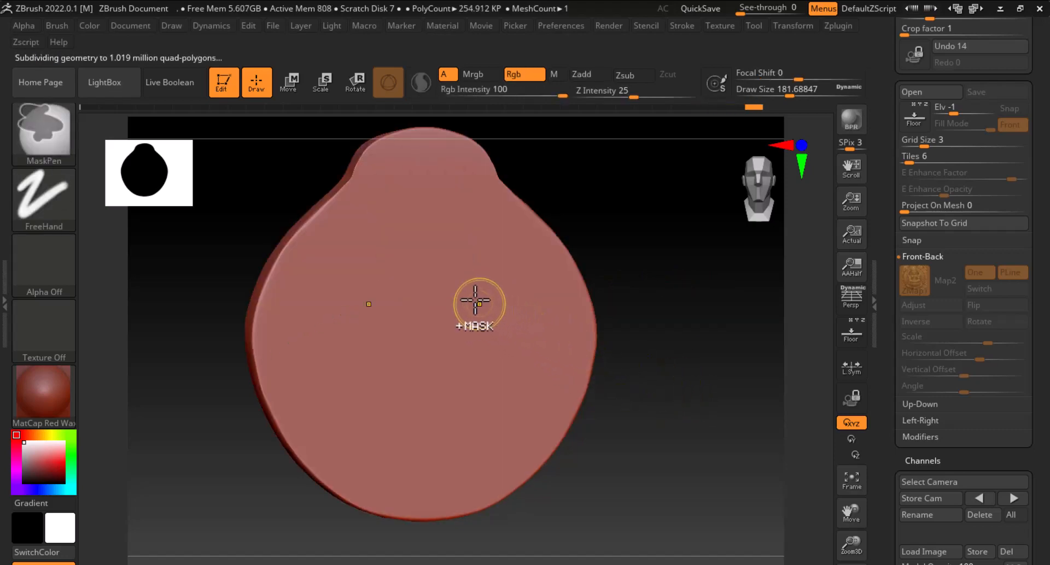
{"action": "key", "text": "ctrl+d"}
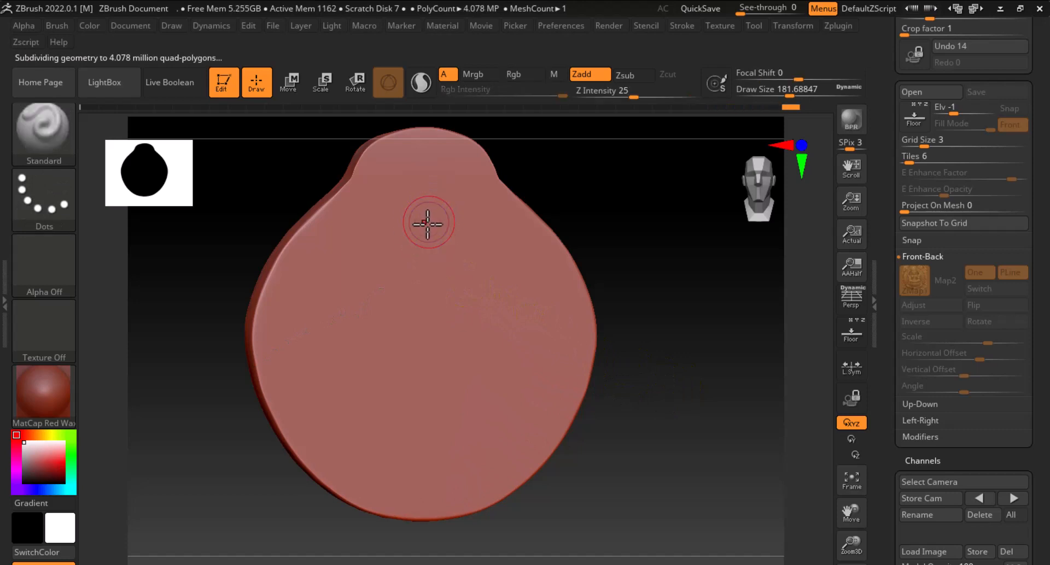
Mask the head area at the top of the medallion, following the face in the front reference image
{"action": "mouse_move", "coordinate": [427, 223]}
{"action": "left_mouse_down", "text": "ctrl"}
{"action": "mouse_move", "coordinate": [419, 221]}
{"action": "mouse_move", "coordinate": [430, 235]}
{"action": "left_mouse_up", "text": "ctrl"}
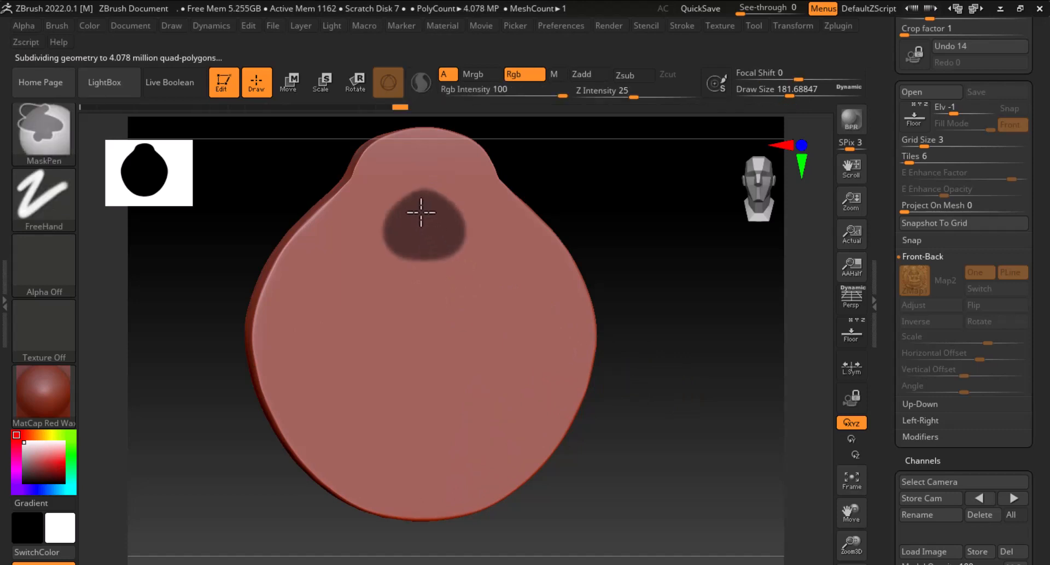
{"action": "key", "text": "ctrl"}
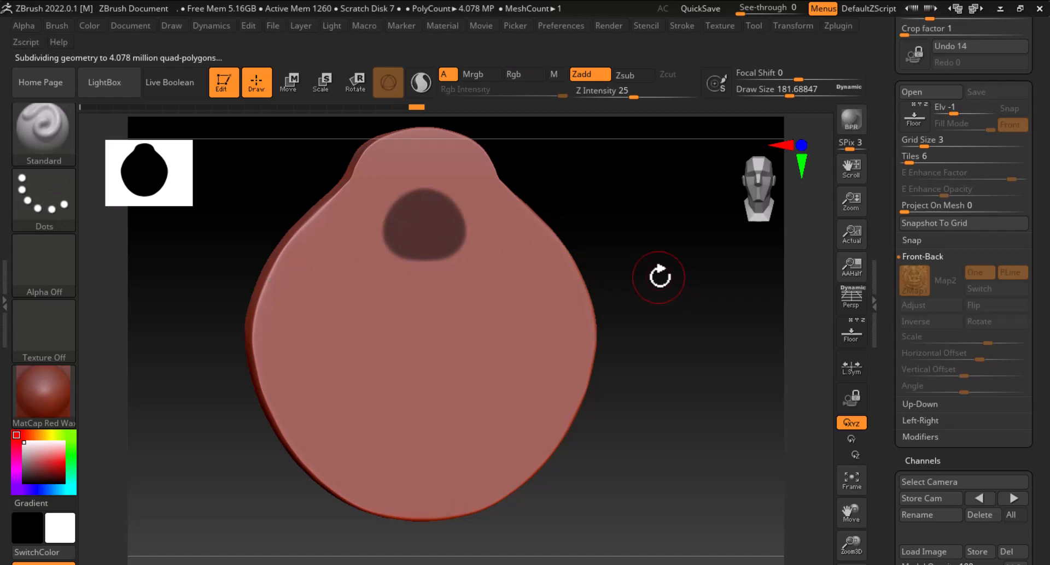
{"action": "left_click", "coordinate": [851, 332]}
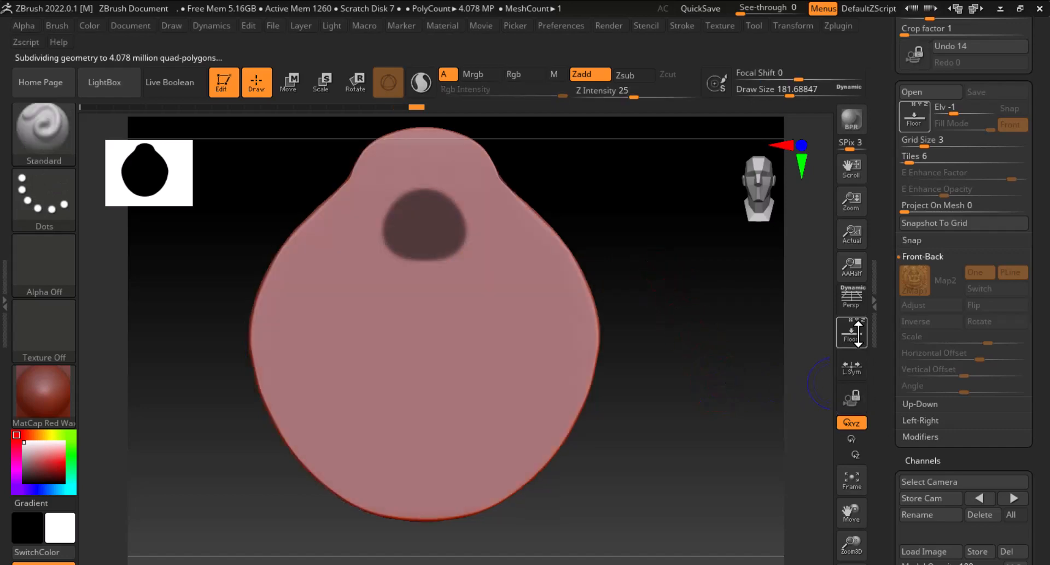
{"action": "key", "text": "ctrl"}
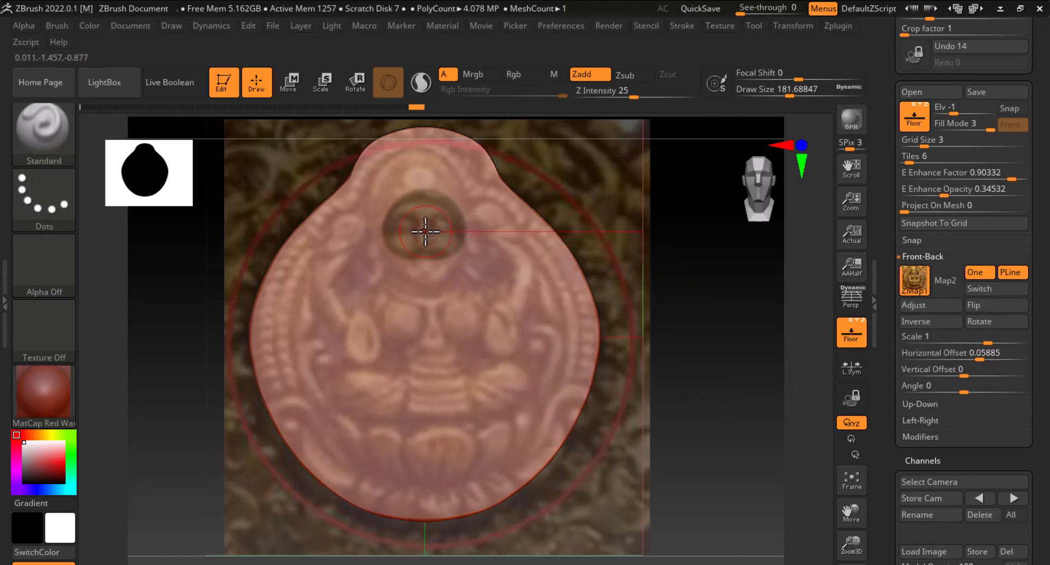
{"action": "key", "text": "ctrl"}
{"action": "mouse_move", "coordinate": [399, 228]}
{"action": "left_mouse_down", "text": "ctrl"}
{"action": "mouse_move", "coordinate": [425, 253]}
{"action": "mouse_move", "coordinate": [400, 291]}
{"action": "mouse_move", "coordinate": [417, 175]}
{"action": "mouse_move", "coordinate": [401, 178]}
{"action": "mouse_move", "coordinate": [394, 204]}
{"action": "mouse_move", "coordinate": [412, 168]}
{"action": "mouse_move", "coordinate": [380, 197]}
{"action": "mouse_move", "coordinate": [395, 176]}
{"action": "mouse_move", "coordinate": [427, 165]}
{"action": "mouse_move", "coordinate": [394, 202]}
{"action": "mouse_move", "coordinate": [430, 204]}
{"action": "mouse_move", "coordinate": [395, 239]}
{"action": "mouse_move", "coordinate": [388, 227]}
{"action": "mouse_move", "coordinate": [386, 244]}
{"action": "mouse_move", "coordinate": [410, 271]}
{"action": "mouse_move", "coordinate": [447, 257]}
{"action": "mouse_move", "coordinate": [418, 270]}
{"action": "left_mouse_up", "text": "ctrl"}
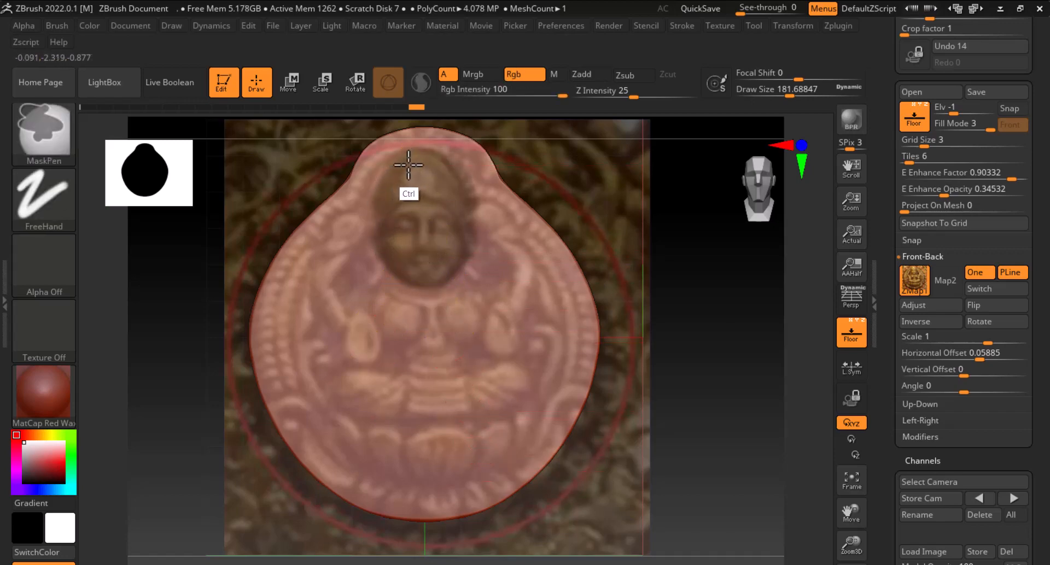
{"action": "left_click_drag", "start_coordinate": [409, 165], "coordinate": [390, 201], "text": "ctrl"}
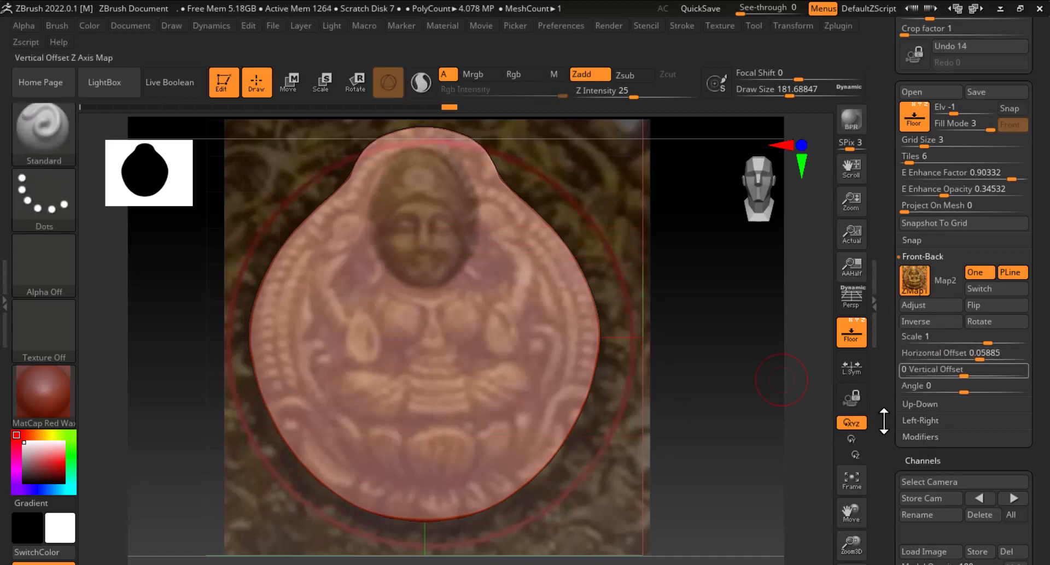
{"action": "scroll", "coordinate": [891, 379], "scroll_direction": "down", "scroll_amount": 5}
{"action": "left_click_drag", "start_coordinate": [726, 435], "coordinate": [774, 440]}
{"action": "left_click", "coordinate": [854, 332]}
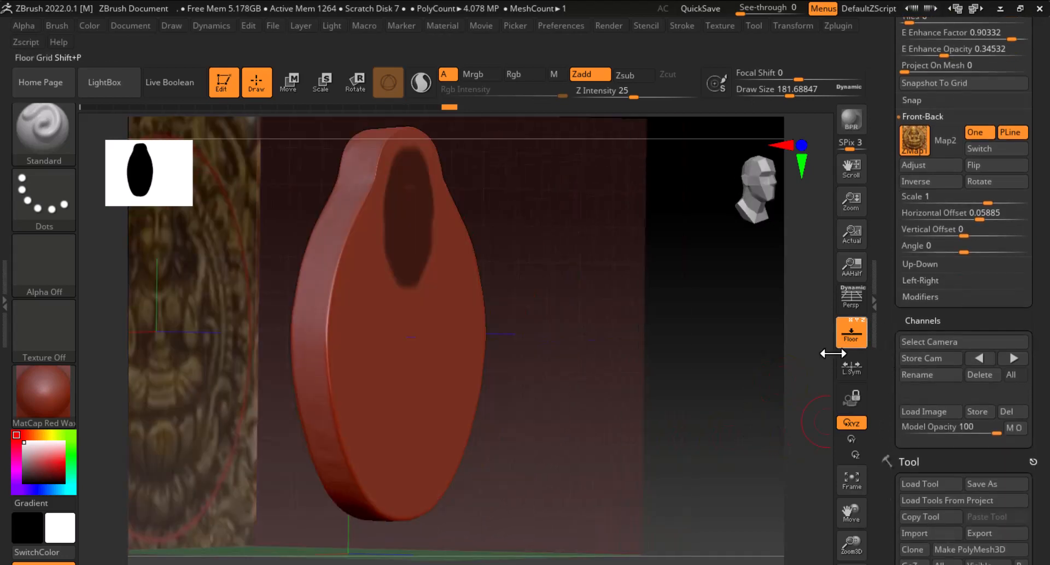
{"action": "left_click_drag", "start_coordinate": [792, 378], "coordinate": [753, 385]}
{"action": "key", "text": "ctrl"}
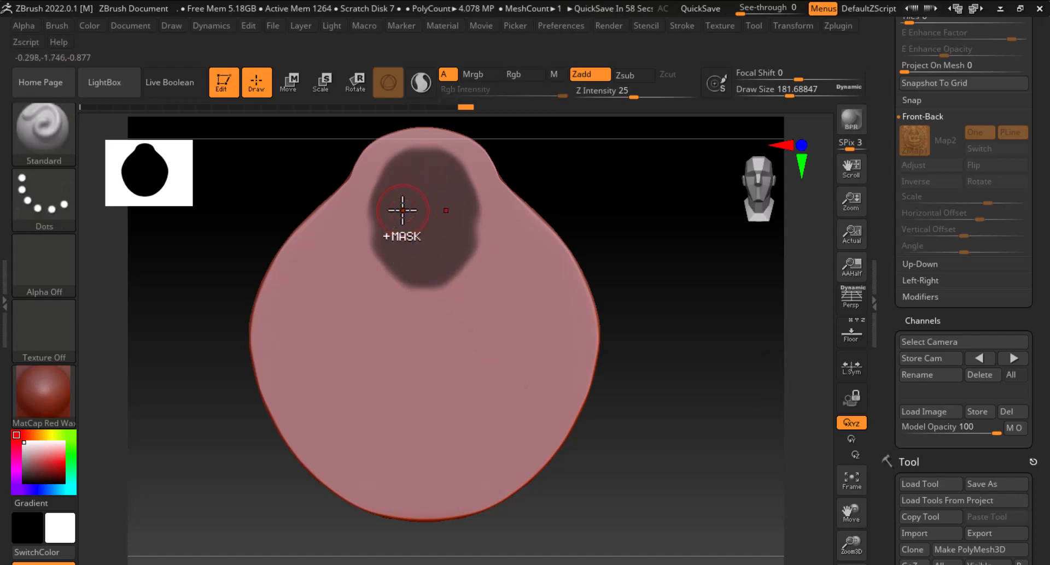
Preview an extraction of the masked head area with a thickness of 0.5
{"action": "scroll", "coordinate": [902, 300], "scroll_direction": "down", "scroll_amount": 5}
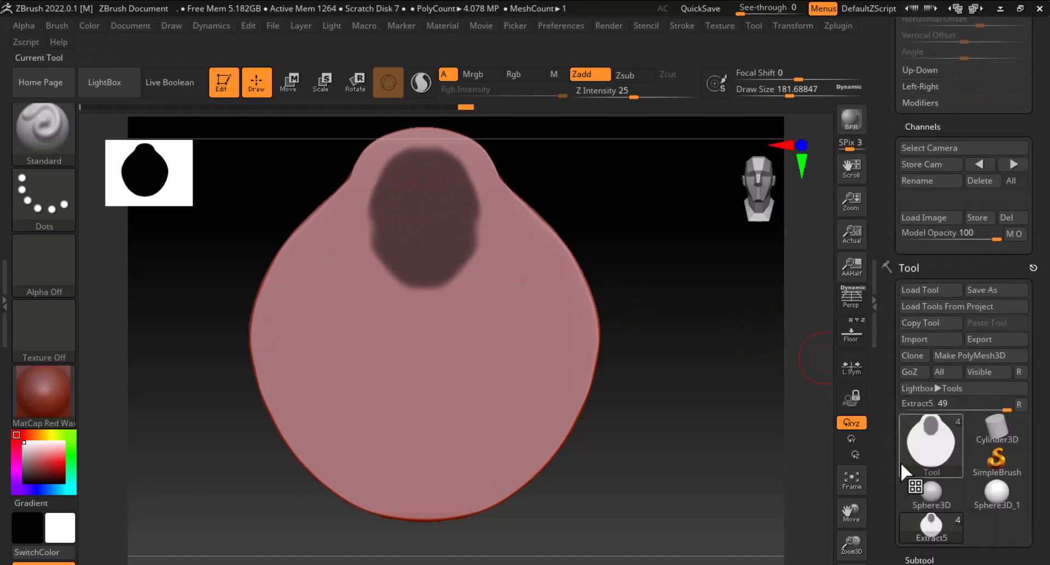
{"action": "scroll", "coordinate": [892, 477], "scroll_direction": "down", "scroll_amount": 8}
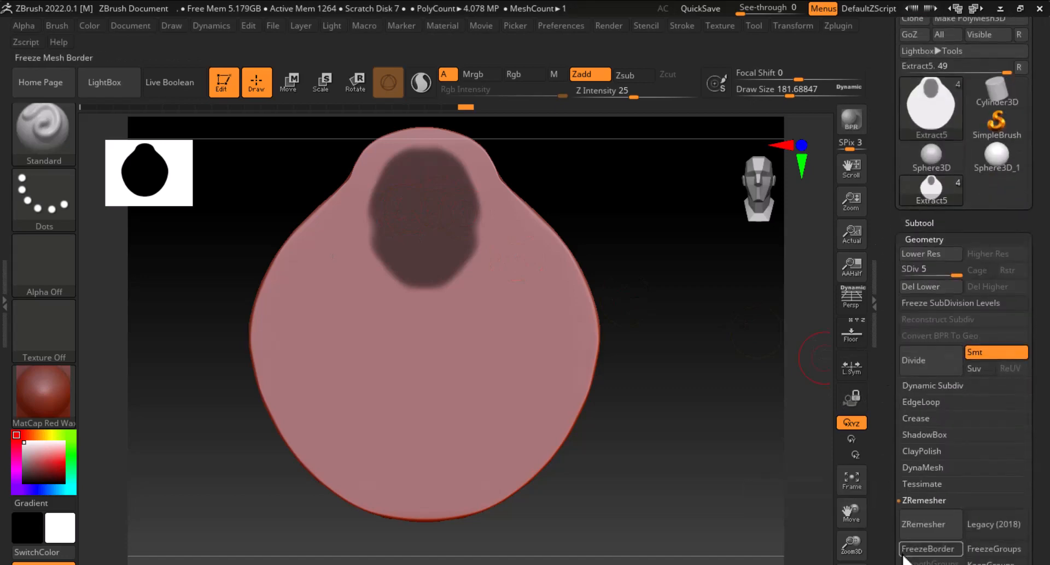
{"action": "scroll", "coordinate": [889, 272], "scroll_direction": "down", "scroll_amount": 7}
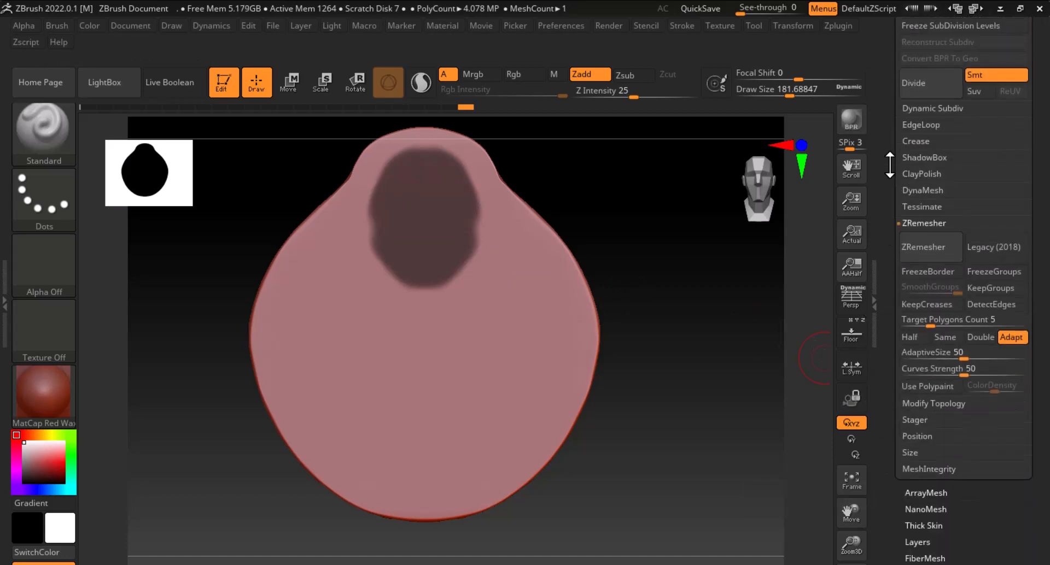
{"action": "scroll", "coordinate": [889, 165], "scroll_direction": "up", "scroll_amount": 6}
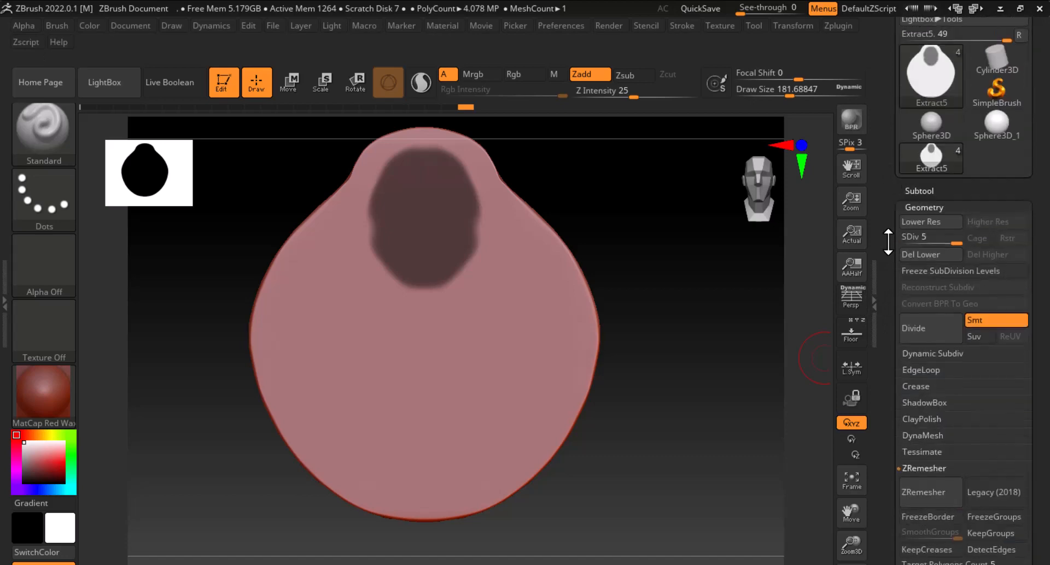
{"action": "left_click", "coordinate": [920, 195]}
{"action": "scroll", "coordinate": [926, 404], "scroll_direction": "down", "scroll_amount": 5}
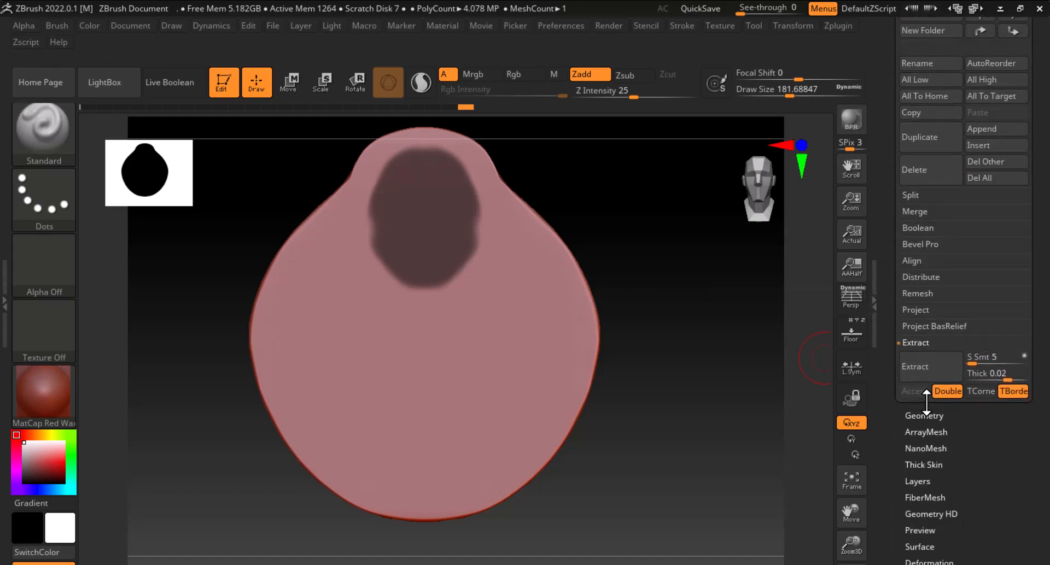
{"action": "left_click", "coordinate": [985, 376]}
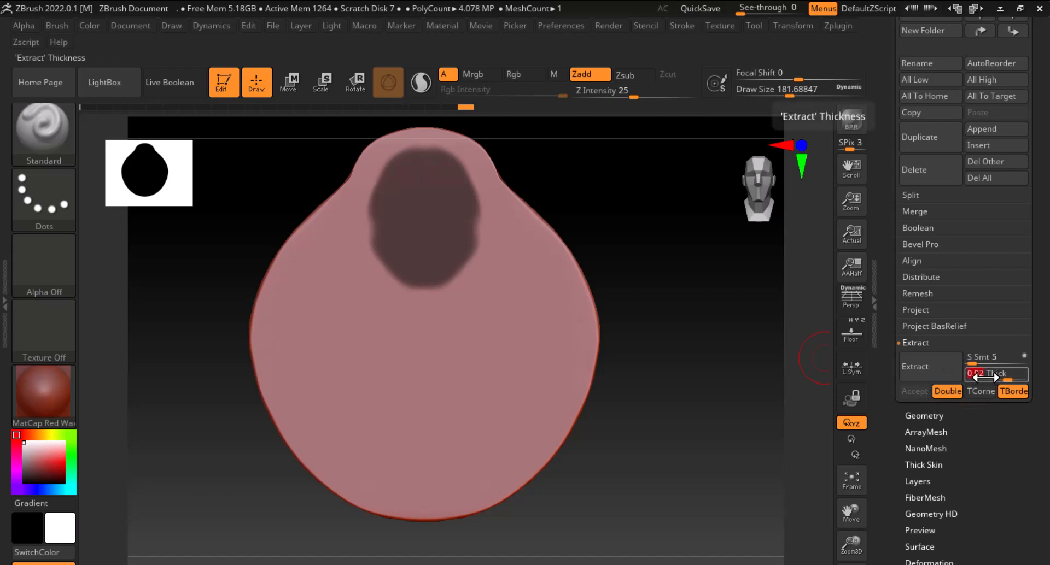
{"action": "type", "text": ".5"}
{"action": "key", "text": "Return"}
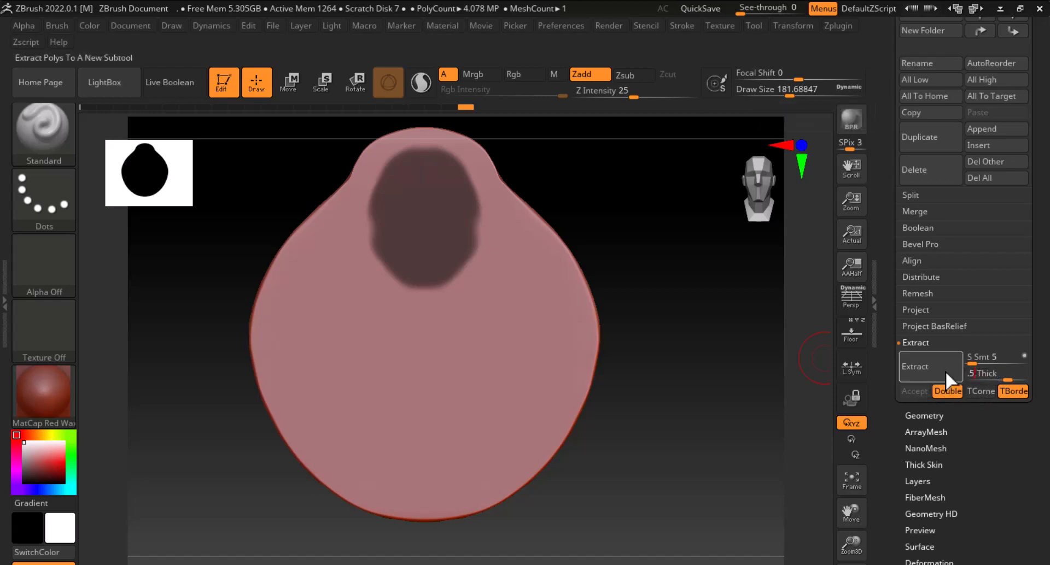
{"action": "left_click", "coordinate": [929, 365]}
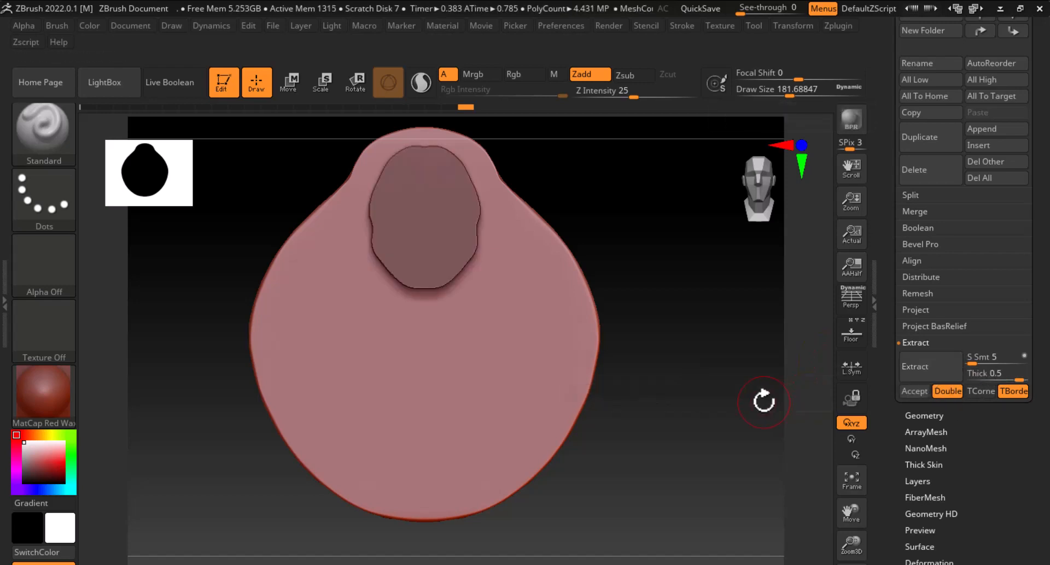
{"action": "left_click_drag", "start_coordinate": [763, 398], "coordinate": [929, 404]}
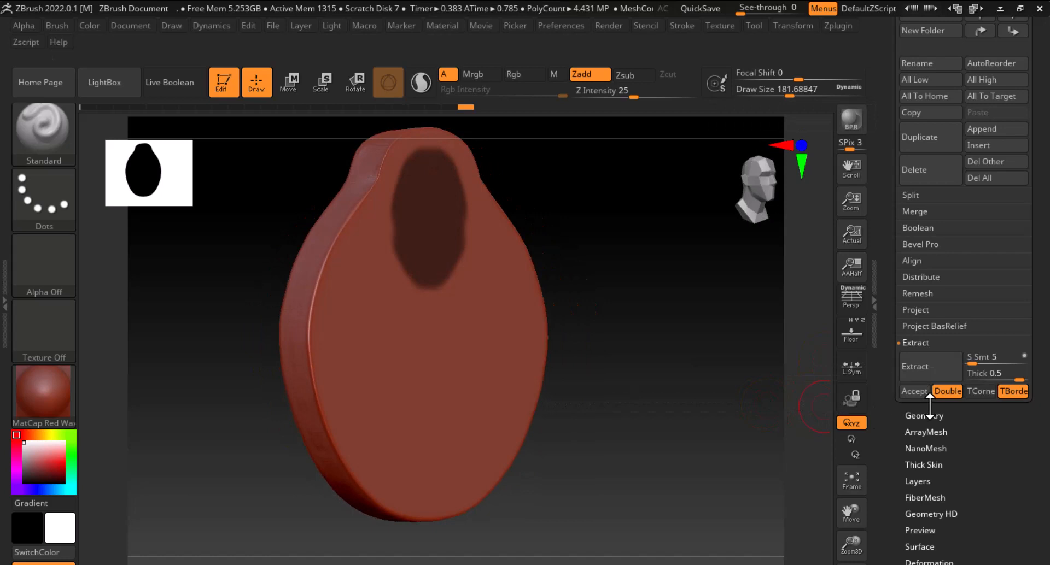
Re-extract the masked head area with the thickness set to 0.3
{"action": "left_click", "coordinate": [925, 362]}
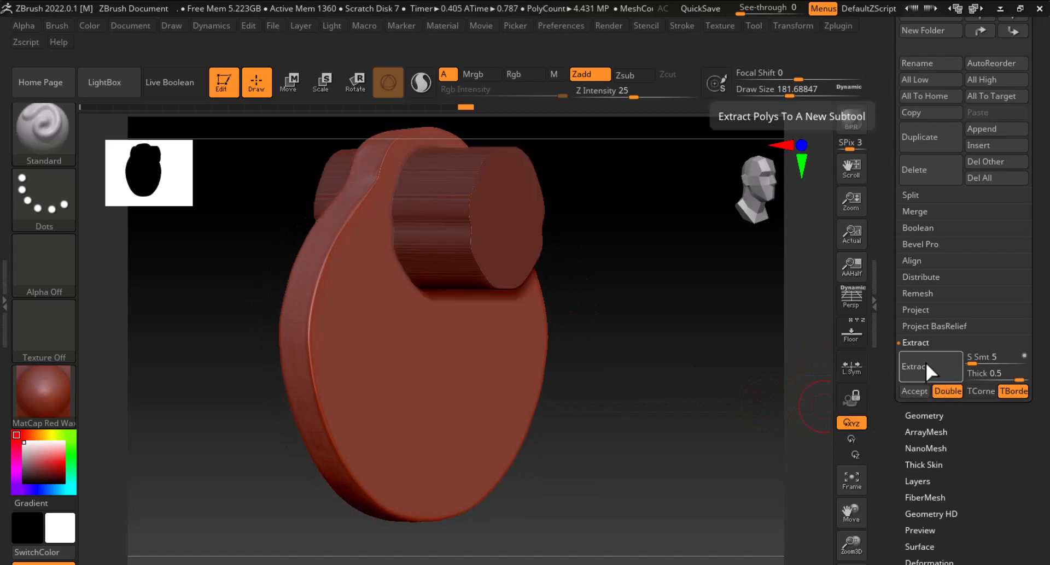
{"action": "left_click", "coordinate": [983, 375]}
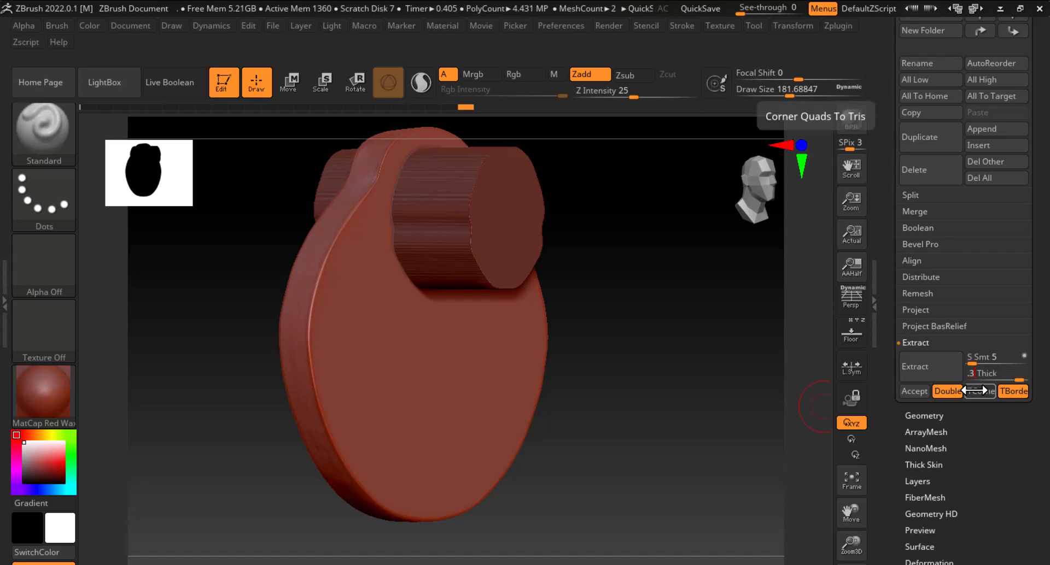
{"action": "type", "text": ".3"}
{"action": "key", "text": "Return"}
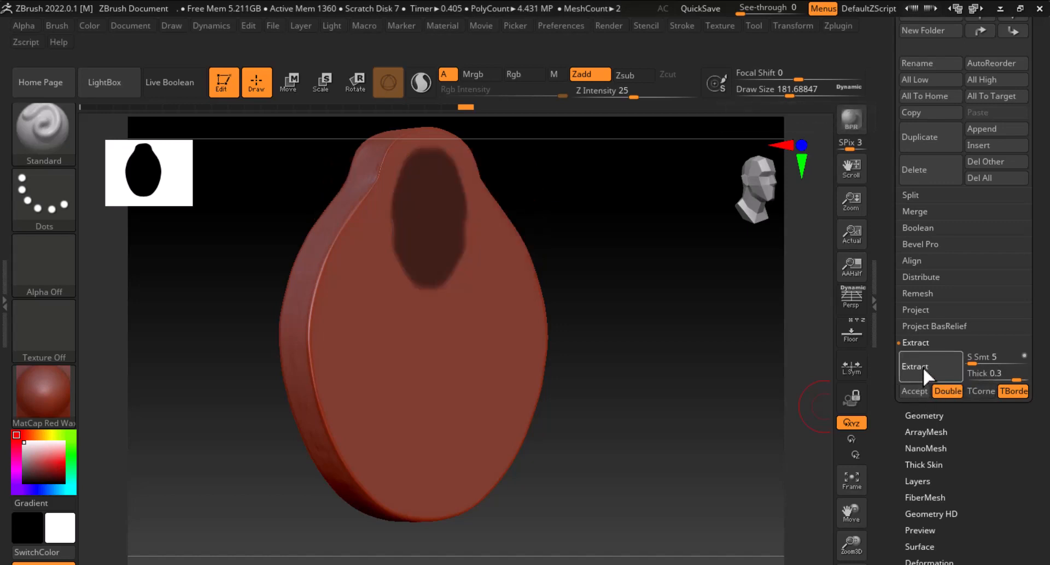
{"action": "left_click", "coordinate": [923, 367]}
{"action": "left_click_drag", "start_coordinate": [776, 385], "coordinate": [759, 398]}
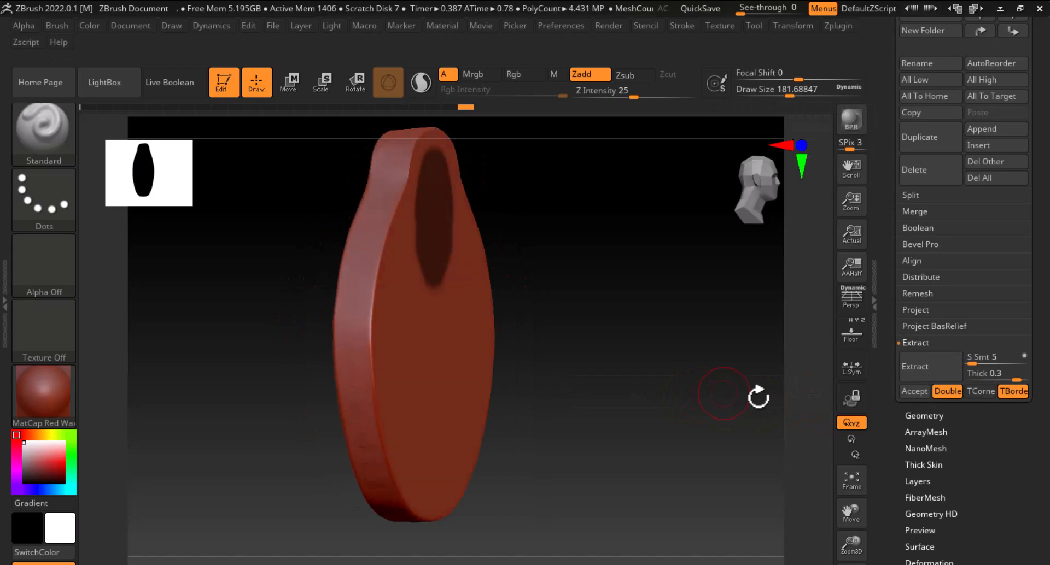
Re-extract the masked head area at a thickness of 0.25, checking it from the side
{"action": "left_click", "coordinate": [918, 392]}
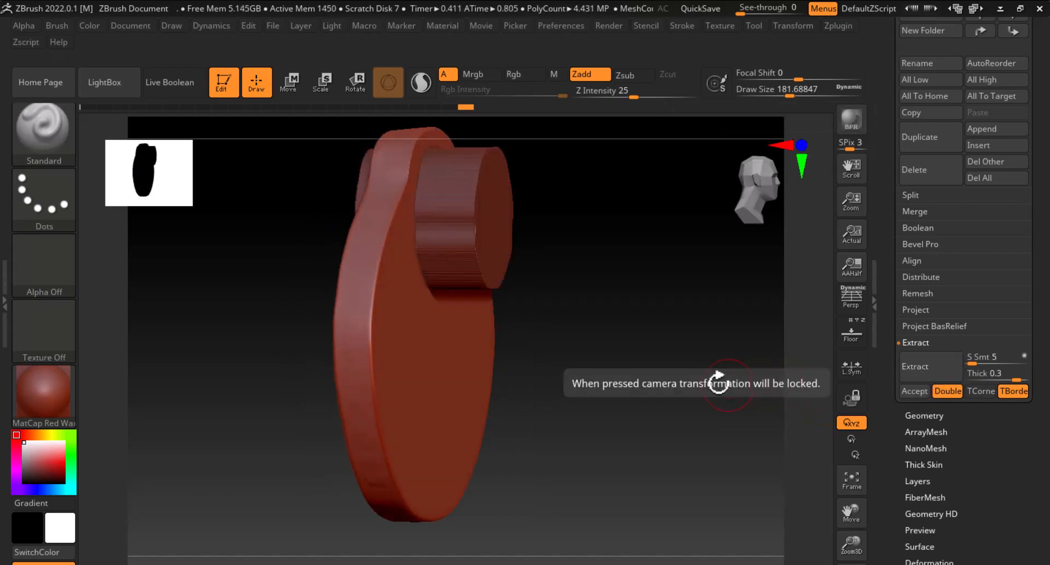
{"action": "mouse_move", "coordinate": [714, 382]}
{"action": "left_mouse_down"}
{"action": "mouse_move", "coordinate": [703, 378]}
{"action": "mouse_move", "coordinate": [725, 386]}
{"action": "left_mouse_up"}
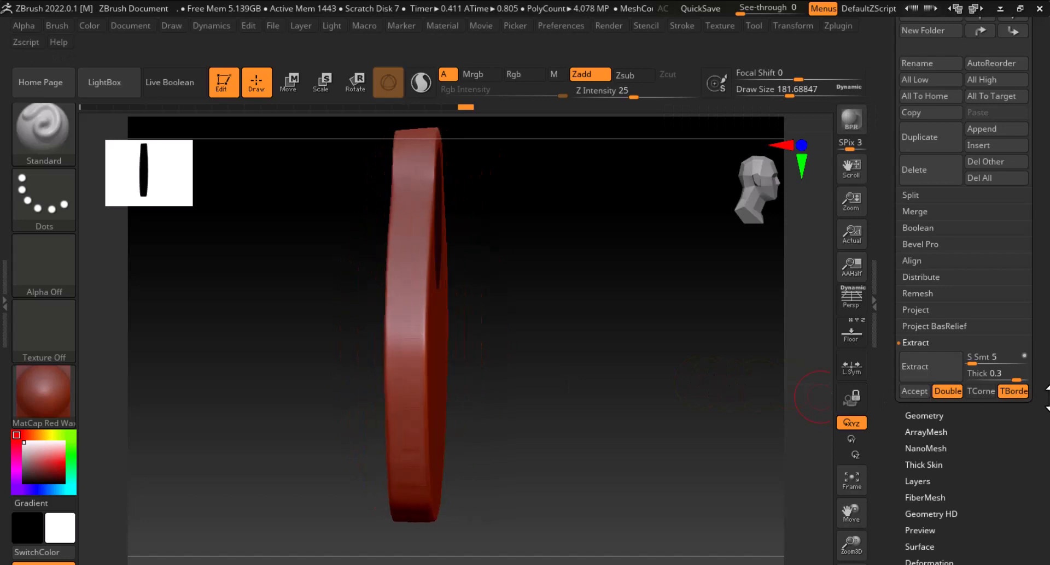
{"action": "left_click", "coordinate": [1002, 378]}
{"action": "key", "text": "BackSpace"}
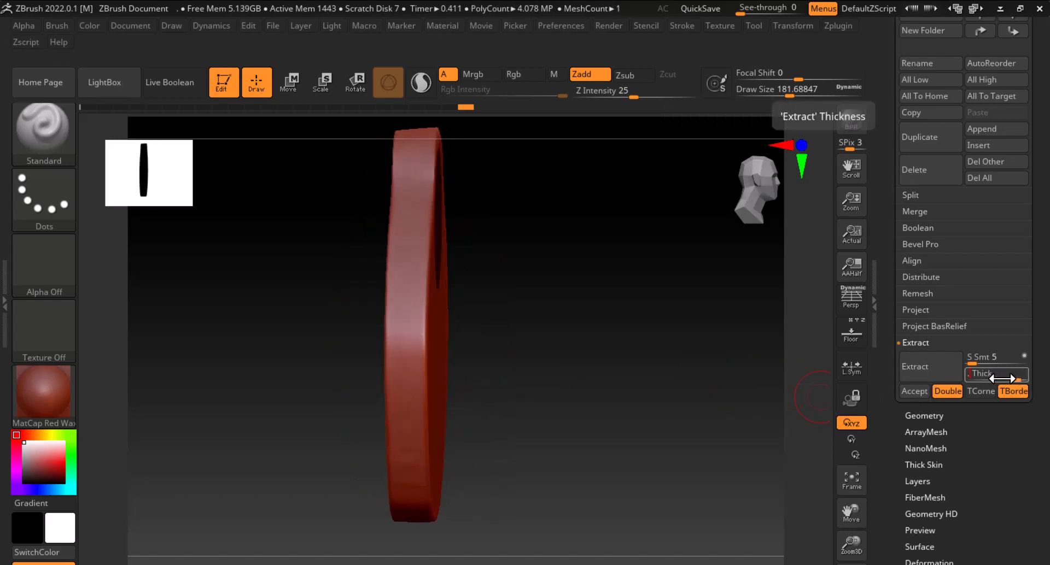
{"action": "left_click", "coordinate": [925, 366]}
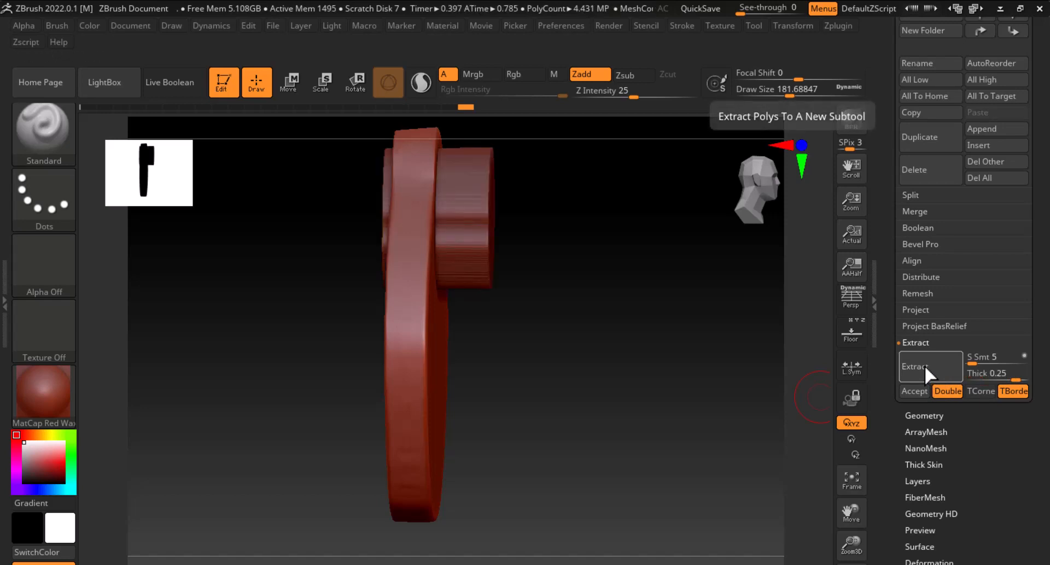
Extract the masked head area with a thickness of 0.2 and accept it as a new subtool
{"action": "left_click", "coordinate": [984, 373]}
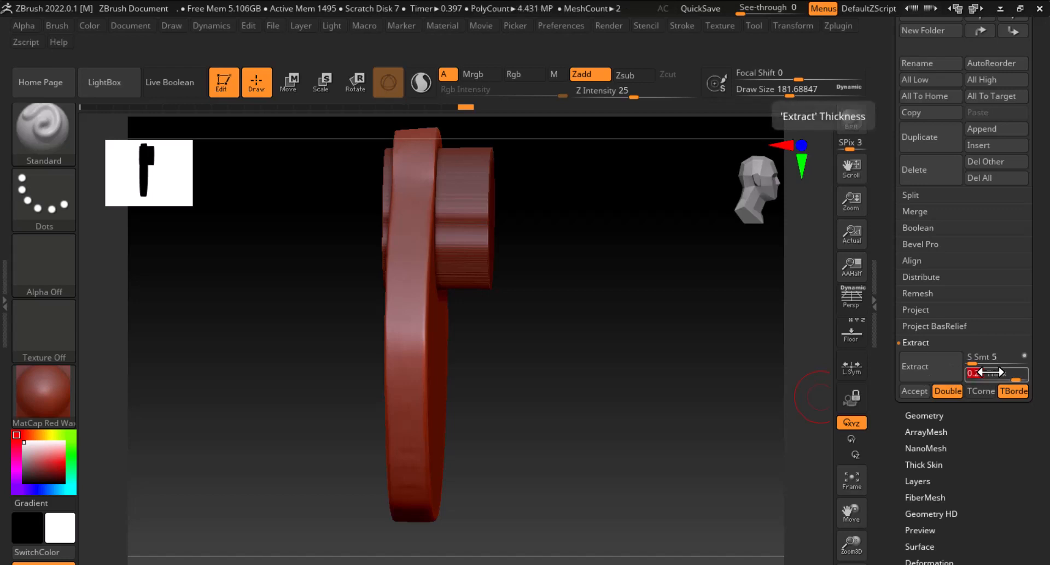
{"action": "type", "text": ".2"}
{"action": "key", "text": "Return"}
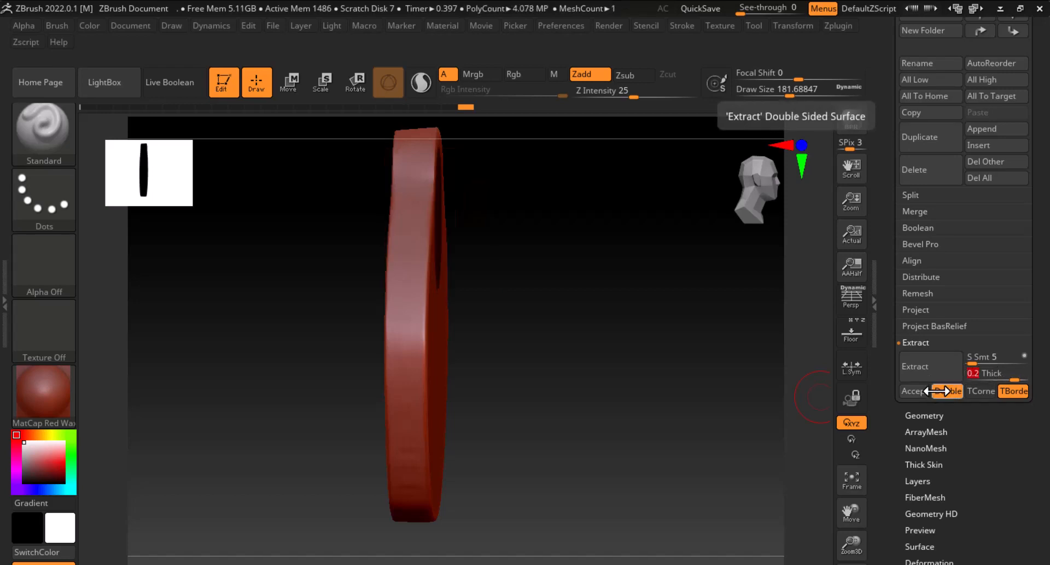
{"action": "left_click", "coordinate": [930, 367]}
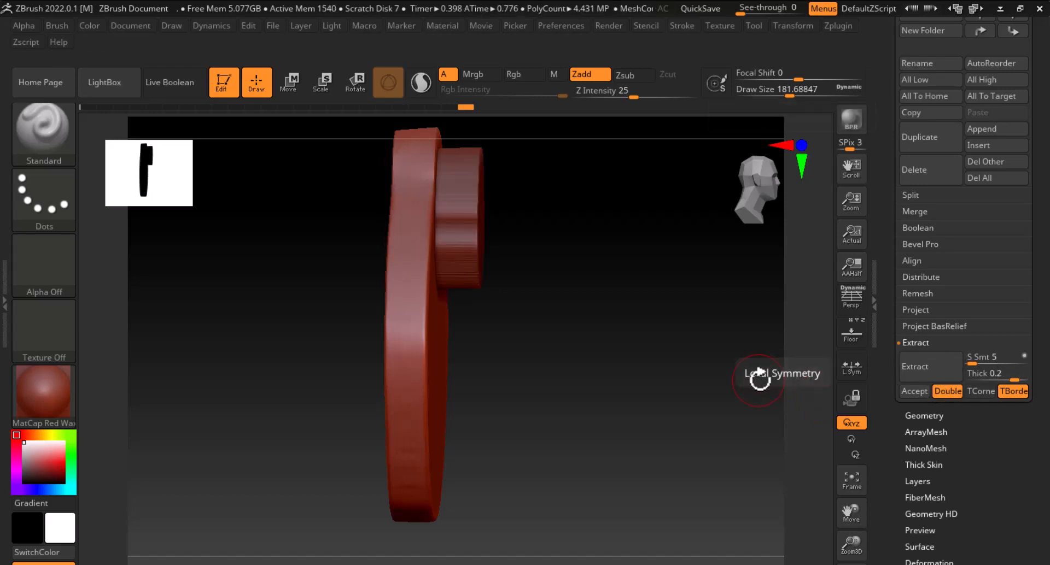
{"action": "left_click", "coordinate": [921, 391]}
{"action": "left_click_drag", "start_coordinate": [777, 394], "coordinate": [808, 361]}
{"action": "left_click", "coordinate": [789, 364], "text": "ctrl"}
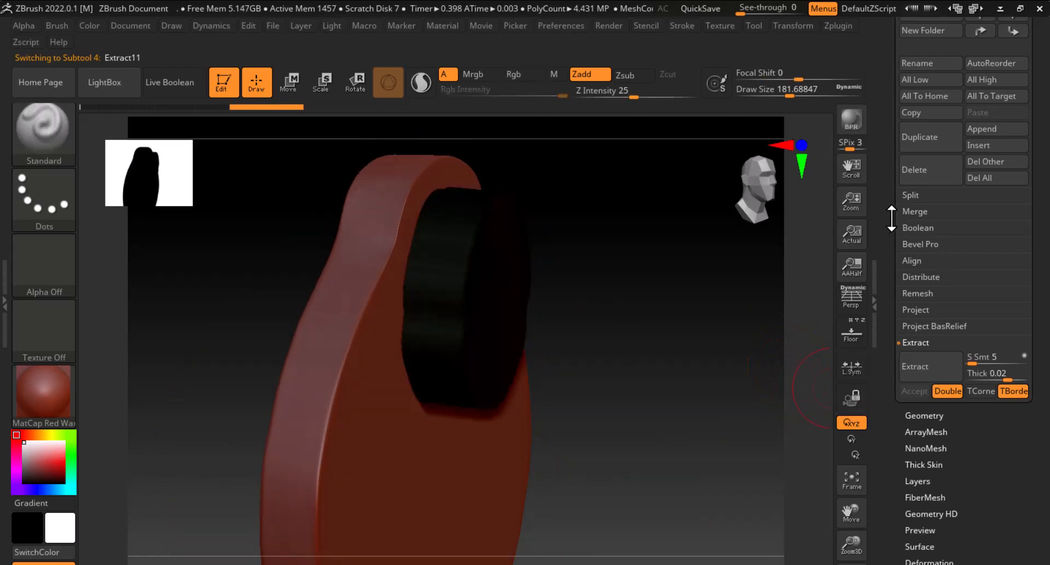
Return to the front view and toggle the floor reference image off and on to compare the head with it
{"action": "left_click_drag", "start_coordinate": [891, 219], "coordinate": [885, 339]}
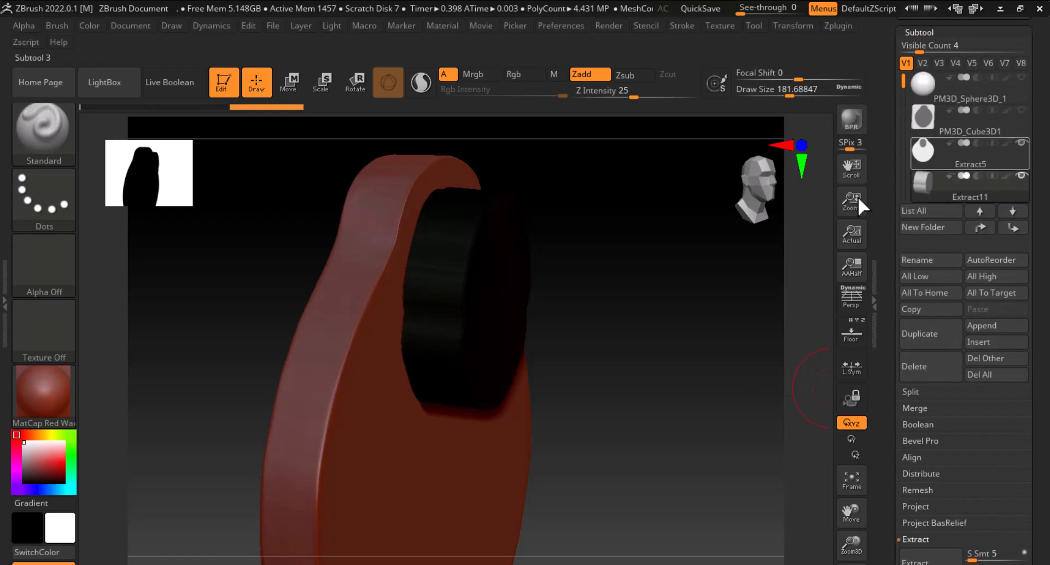
{"action": "mouse_move", "coordinate": [681, 365]}
{"action": "left_mouse_down"}
{"action": "mouse_move", "coordinate": [628, 361]}
{"action": "mouse_move", "coordinate": [727, 295]}
{"action": "mouse_move", "coordinate": [731, 227]}
{"action": "mouse_move", "coordinate": [730, 299]}
{"action": "left_mouse_up"}
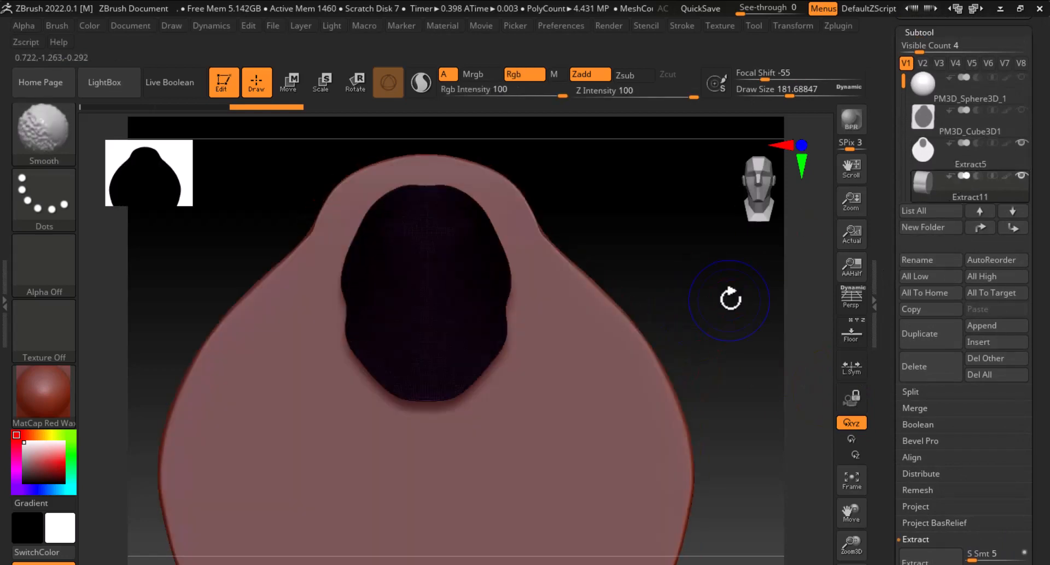
{"action": "left_click", "coordinate": [851, 331]}
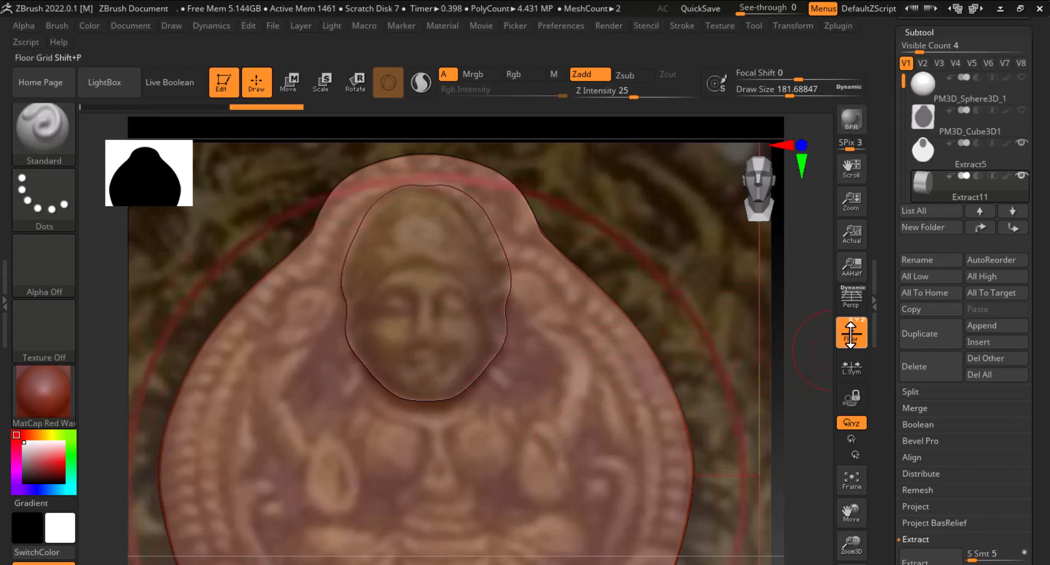
{"action": "left_click", "coordinate": [850, 332]}
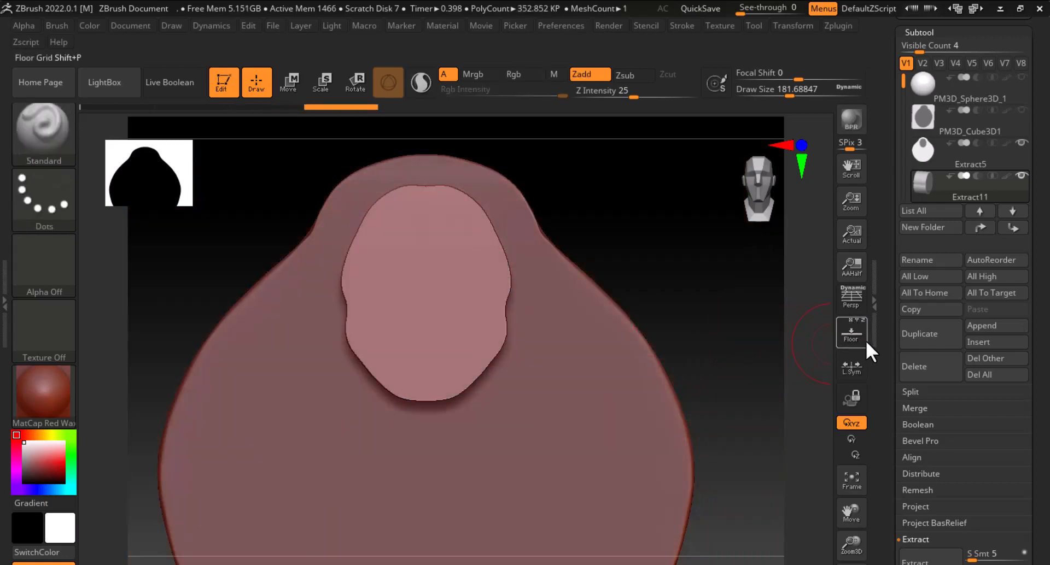
{"action": "left_click", "coordinate": [865, 342]}
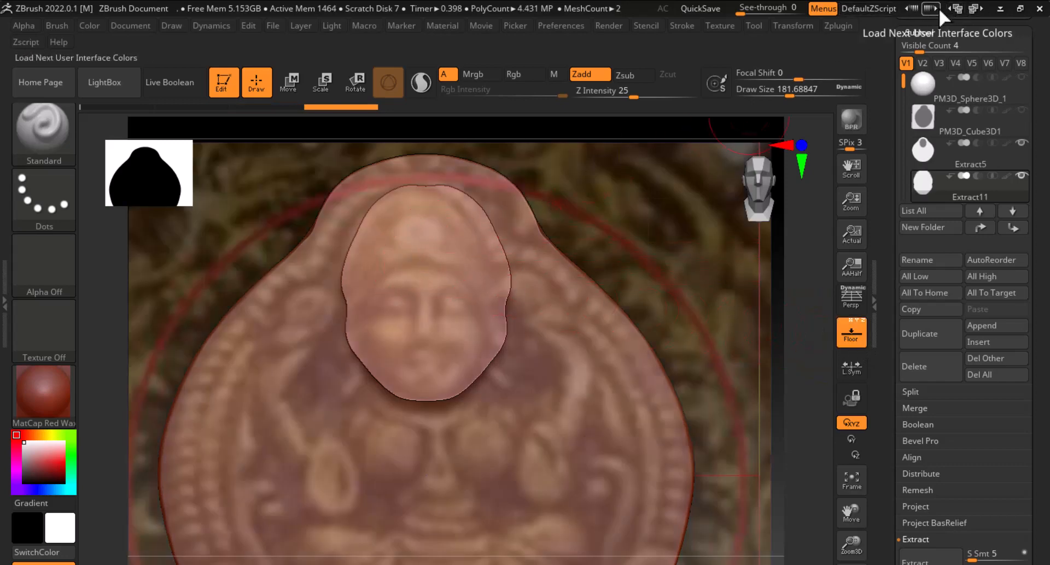
Switch the interface to the compact UI brush-and-materials layout
{"action": "left_click", "coordinate": [975, 8]}
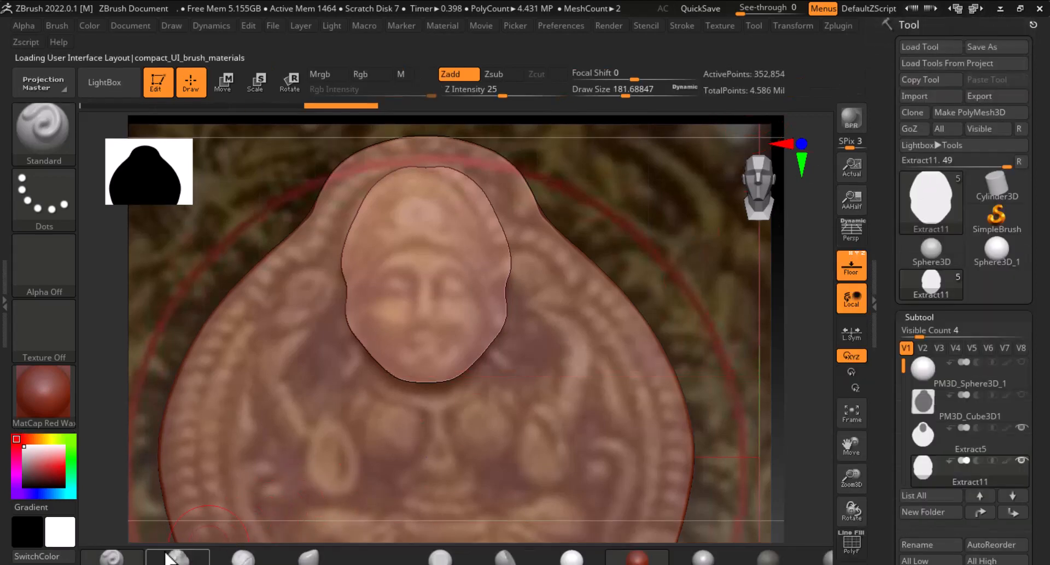
{"action": "left_click", "coordinate": [137, 557]}
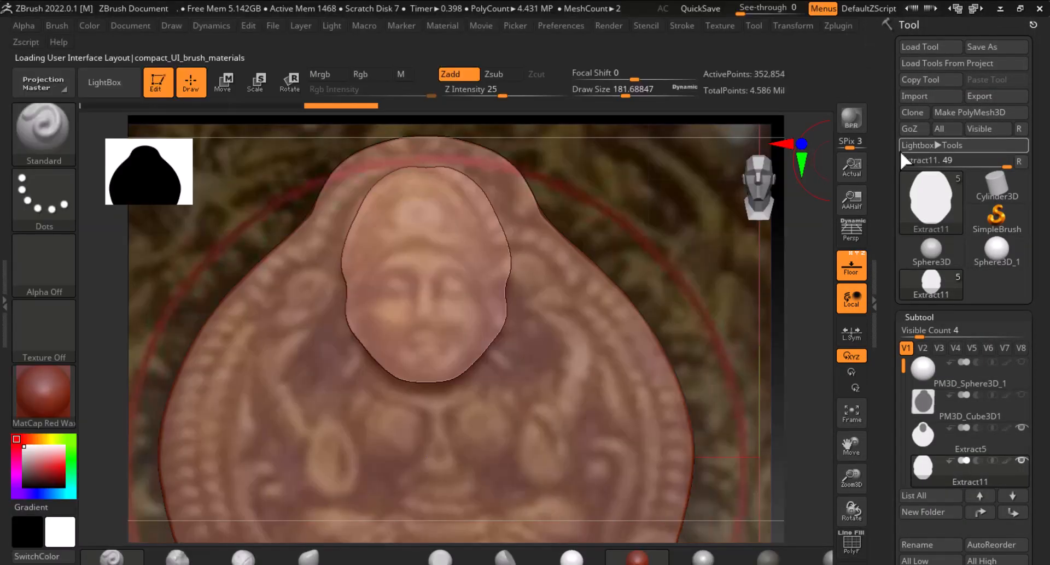
{"action": "left_click", "coordinate": [55, 139]}
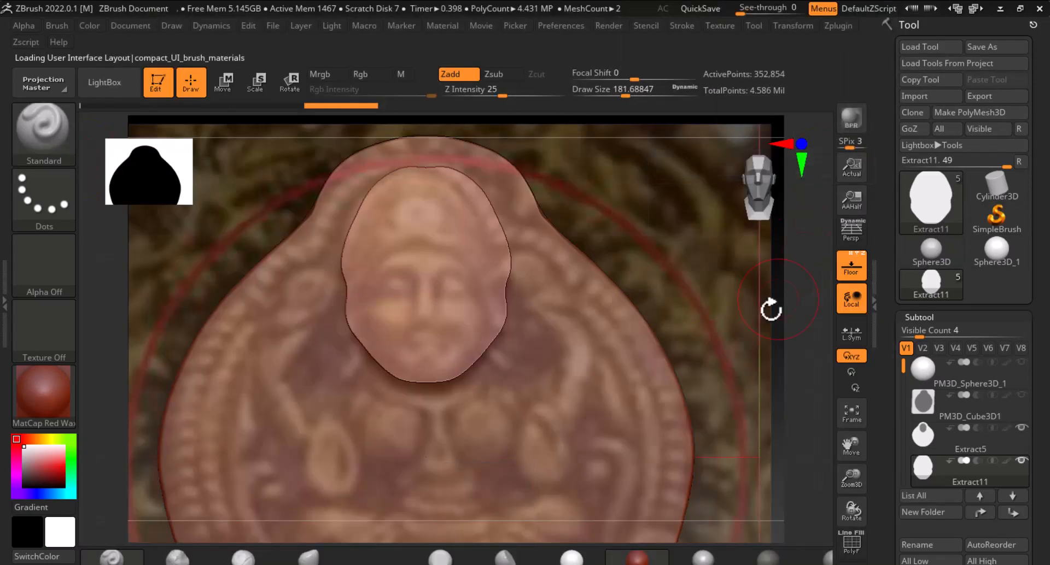
Remesh the extracted head subtool with ZRemesher at its default settings
{"action": "mouse_move", "coordinate": [756, 338]}
{"action": "left_mouse_down"}
{"action": "mouse_move", "coordinate": [774, 344]}
{"action": "mouse_move", "coordinate": [787, 331]}
{"action": "left_mouse_up"}
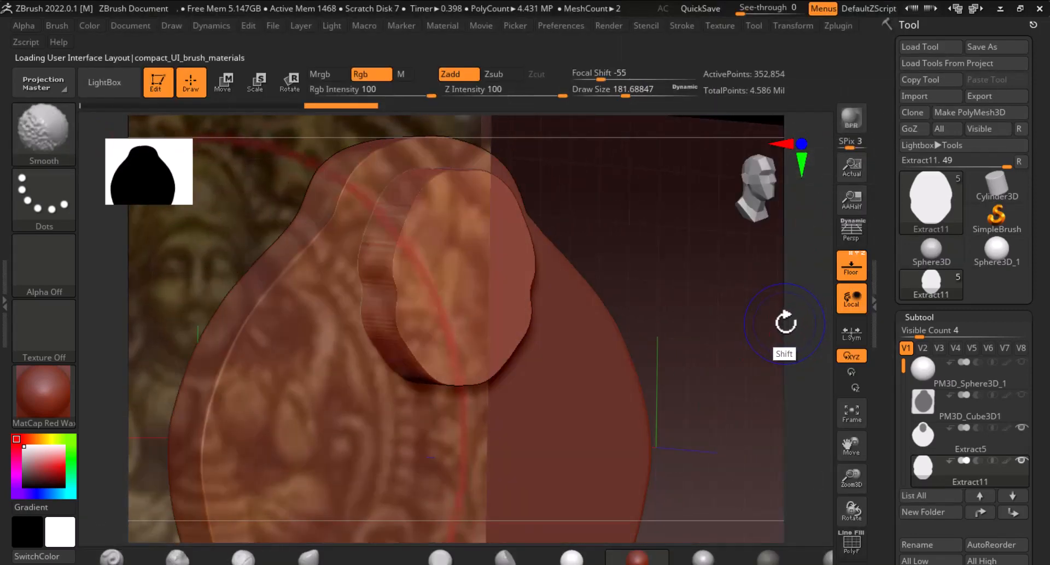
{"action": "key", "text": "shift+f"}
{"action": "left_click", "coordinate": [853, 270]}
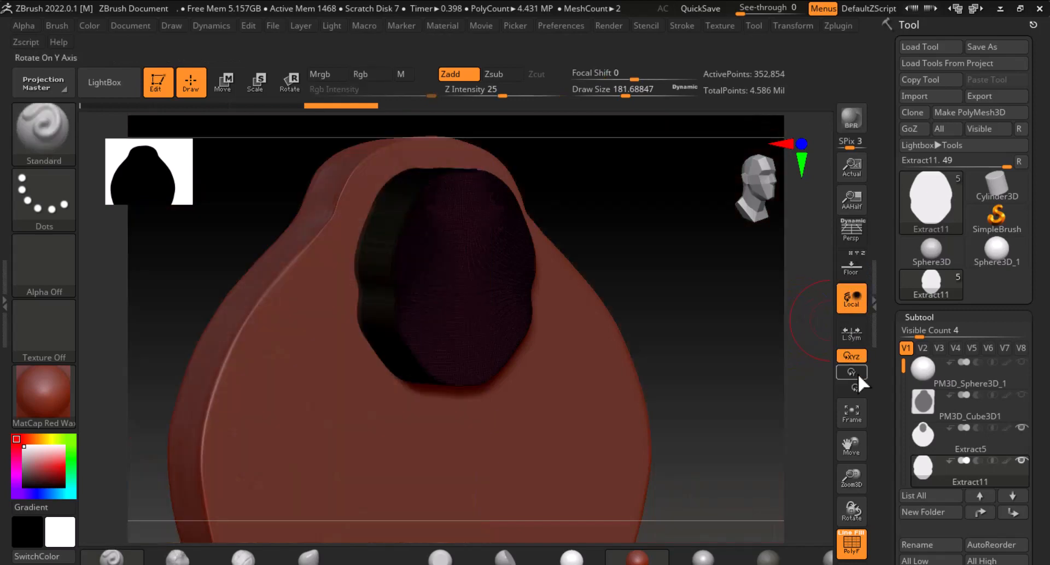
{"action": "scroll", "coordinate": [891, 410], "scroll_direction": "down", "scroll_amount": 5}
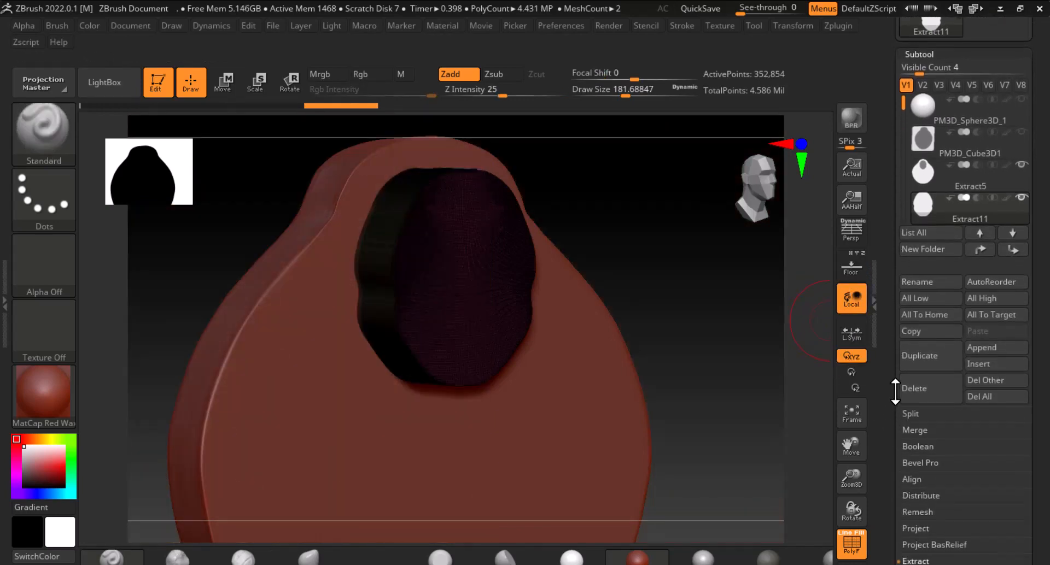
{"action": "key", "text": "shift+f"}
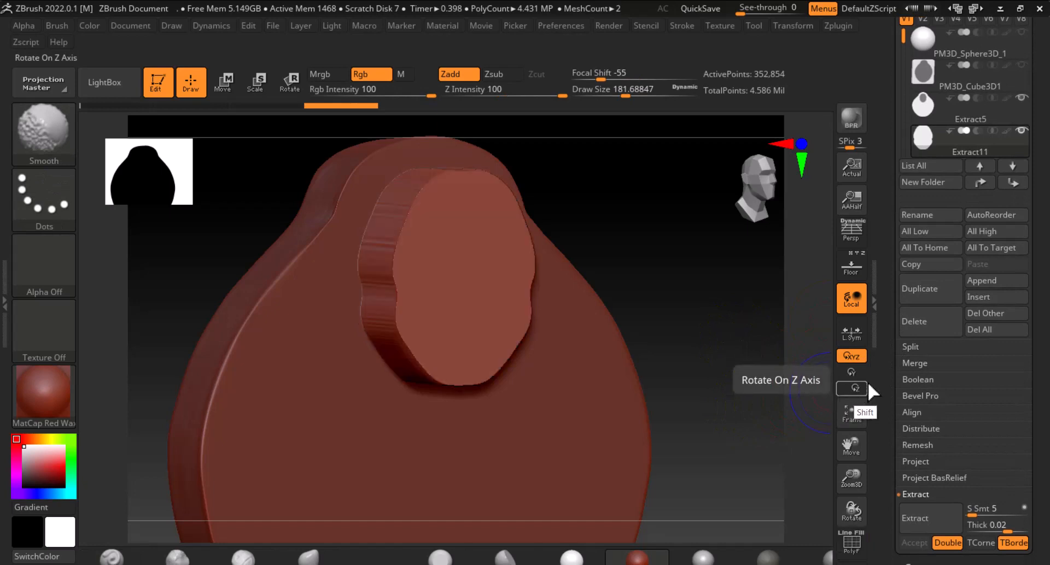
{"action": "scroll", "coordinate": [893, 397], "scroll_direction": "down", "scroll_amount": 2}
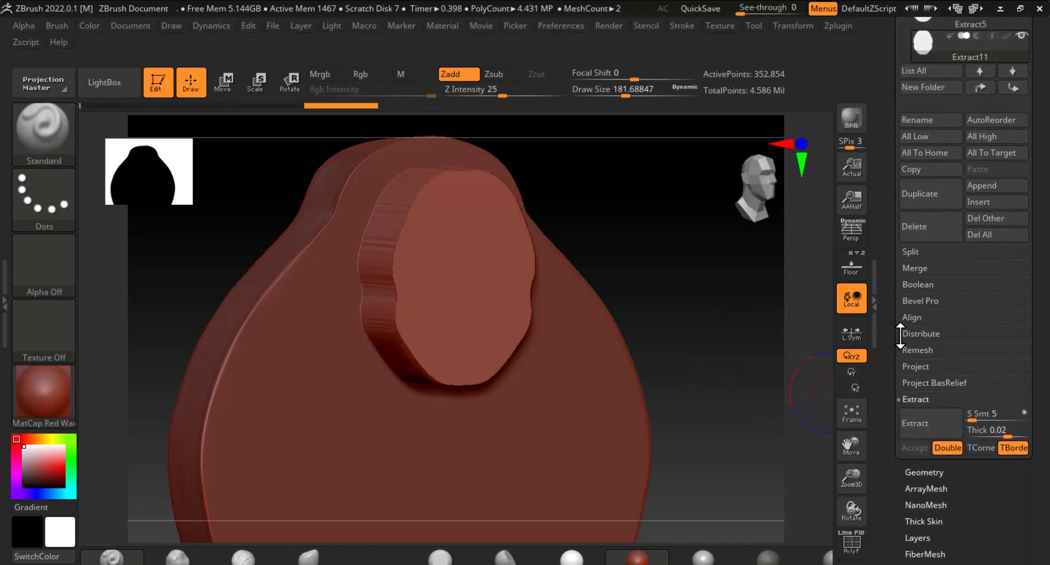
{"action": "scroll", "coordinate": [884, 394], "scroll_direction": "down", "scroll_amount": 2}
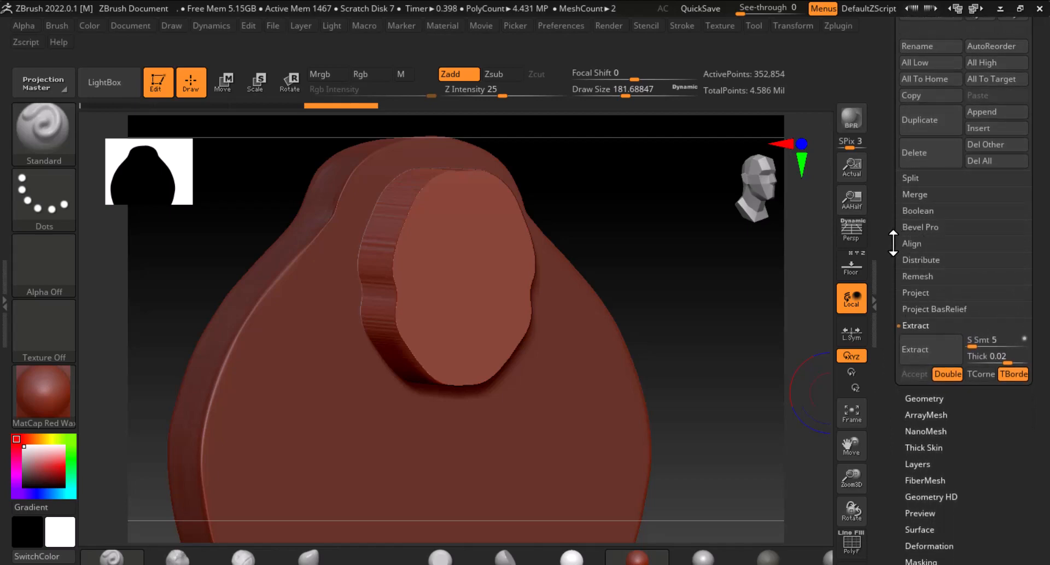
{"action": "mouse_move", "coordinate": [892, 243]}
{"action": "left_mouse_down"}
{"action": "mouse_move", "coordinate": [892, 343]}
{"action": "mouse_move", "coordinate": [893, 235]}
{"action": "left_mouse_up"}
{"action": "left_click", "coordinate": [920, 377]}
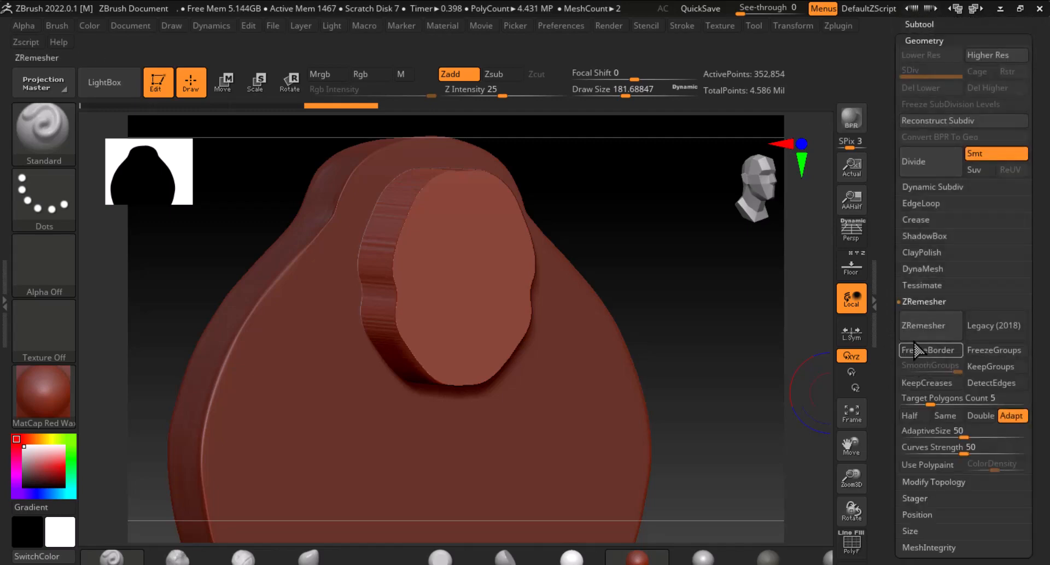
{"action": "left_click", "coordinate": [921, 326]}
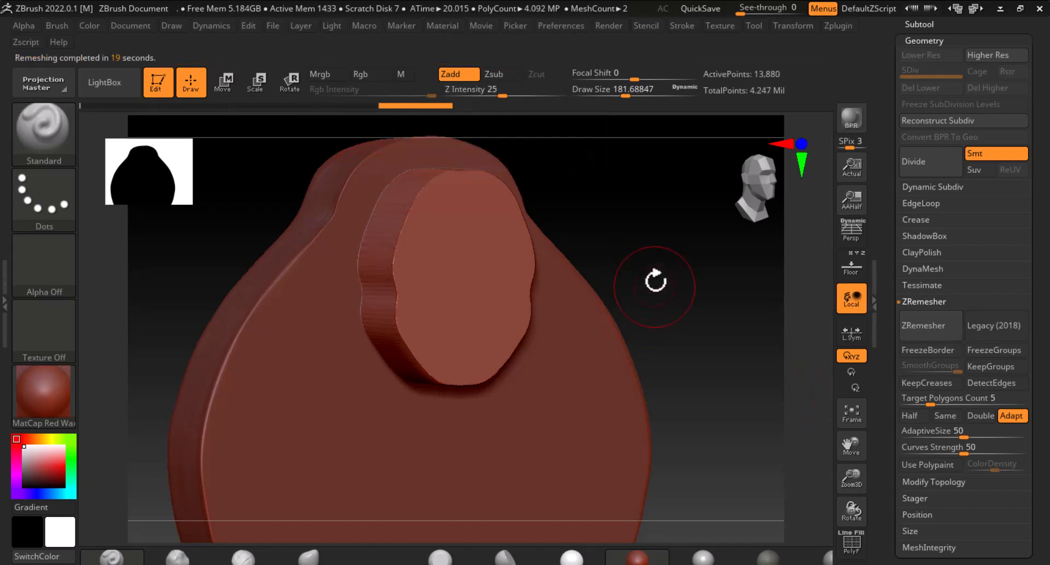
Show only the head subtool over the front reference image
{"action": "key", "text": "shift+f"}
{"action": "key", "text": "shift+f"}
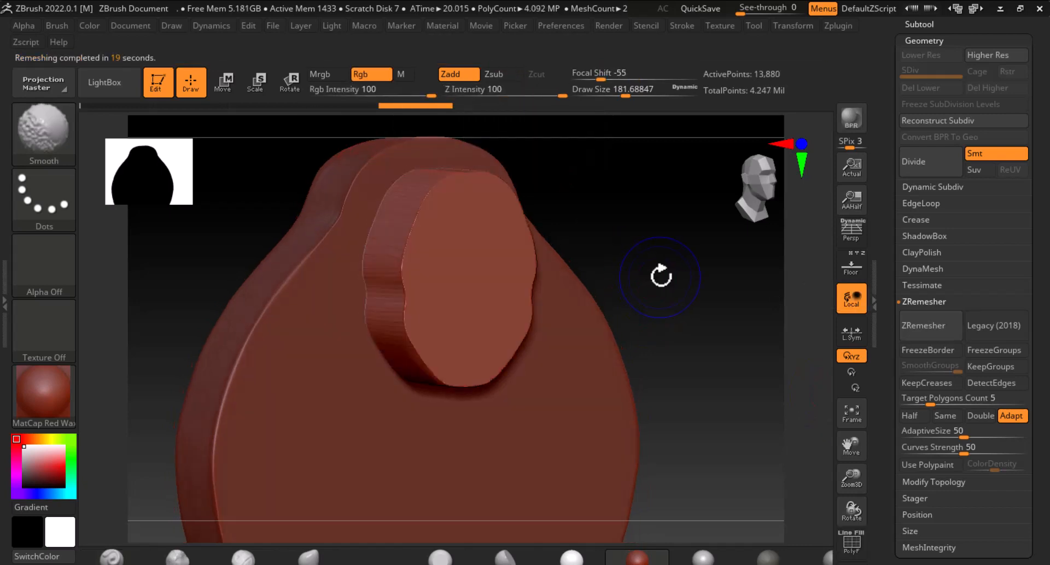
{"action": "left_click_drag", "start_coordinate": [661, 276], "coordinate": [814, 321]}
{"action": "left_click", "coordinate": [851, 266]}
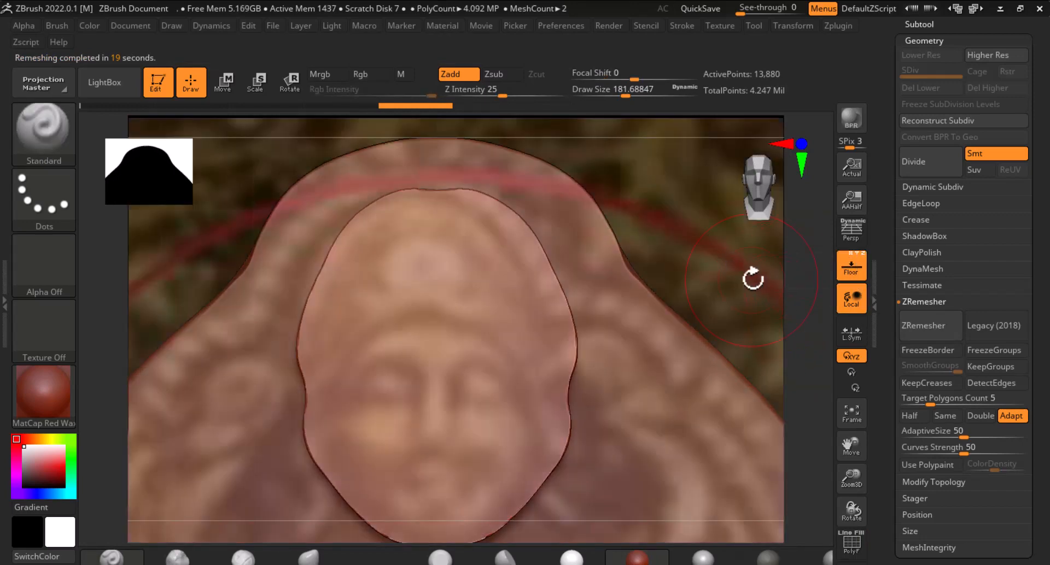
{"action": "left_click_drag", "start_coordinate": [885, 142], "coordinate": [892, 235]}
{"action": "left_click", "coordinate": [920, 208]}
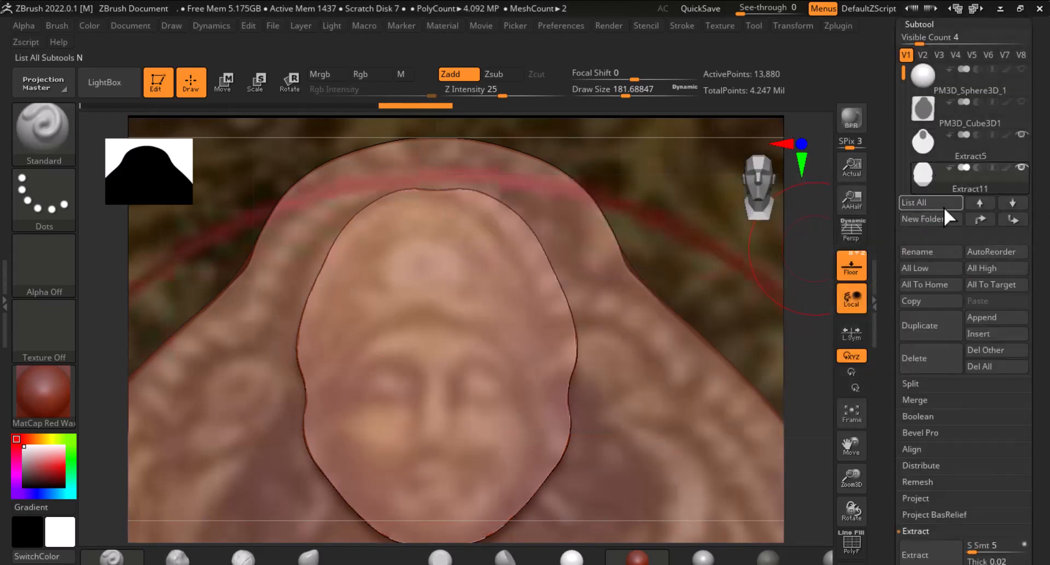
{"action": "left_click", "coordinate": [922, 179], "text": "shift"}
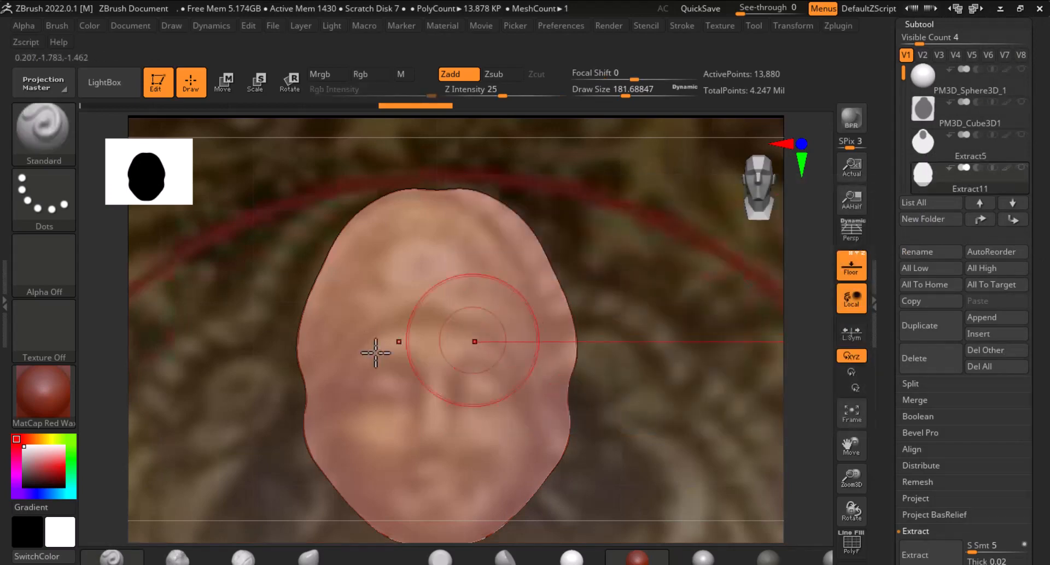
Set the draw size to about 137 and carve a curved hairline groove across the head with DamStandard
{"action": "right_click_drag", "start_coordinate": [397, 332], "coordinate": [557, 325], "text": "ctrl"}
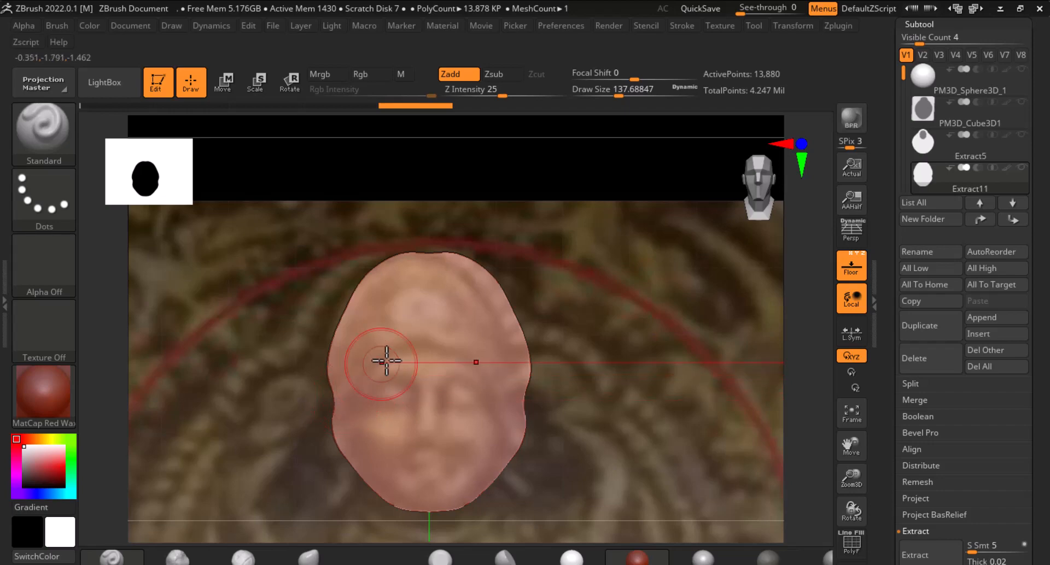
{"action": "left_click", "coordinate": [65, 157]}
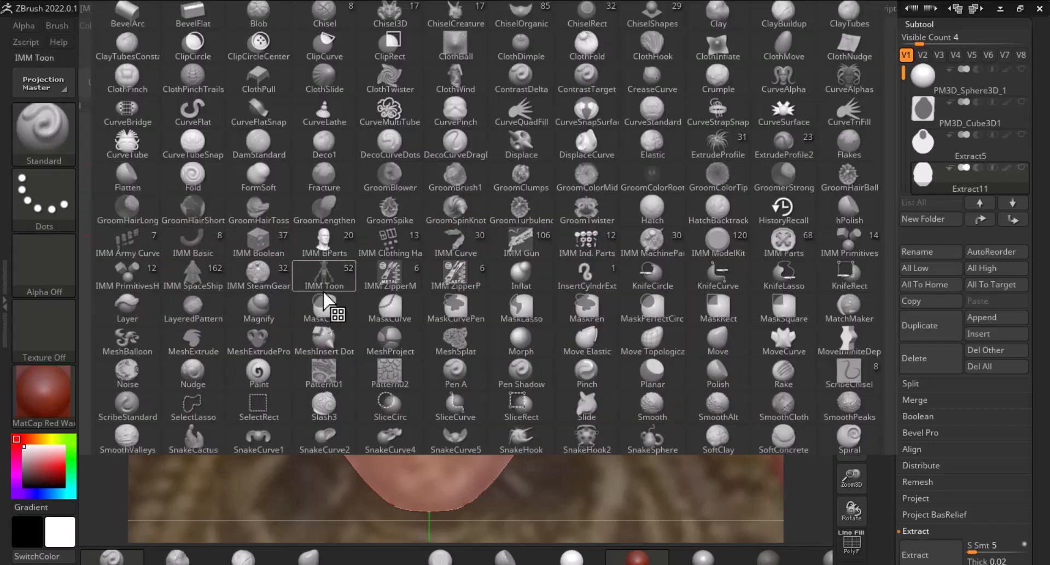
{"action": "key", "text": "d"}
{"action": "left_click", "coordinate": [262, 156]}
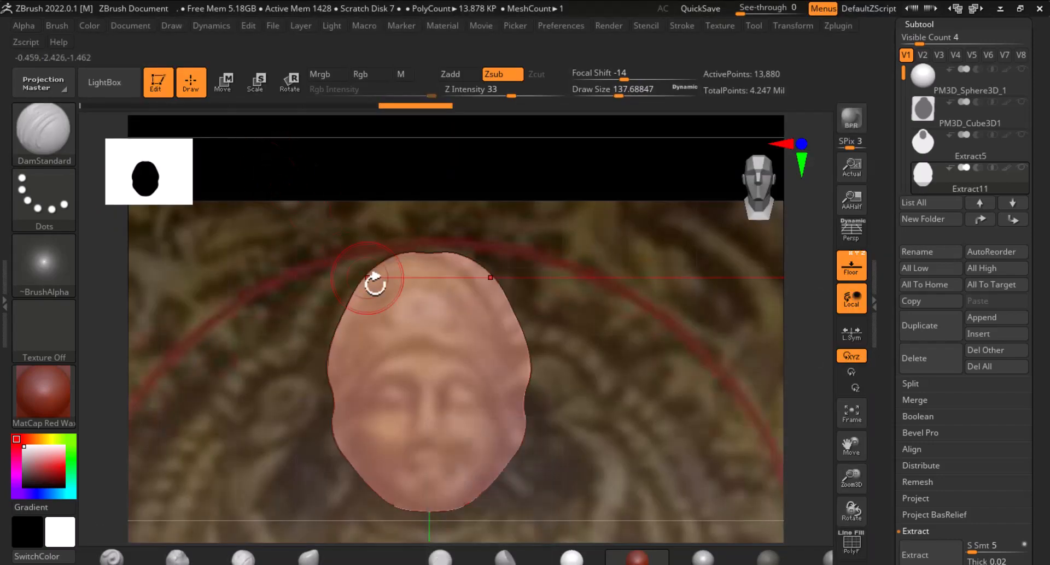
{"action": "mouse_move", "coordinate": [361, 381]}
{"action": "left_mouse_down"}
{"action": "mouse_move", "coordinate": [392, 352]}
{"action": "mouse_move", "coordinate": [434, 347]}
{"action": "mouse_move", "coordinate": [369, 372]}
{"action": "mouse_move", "coordinate": [330, 405]}
{"action": "left_mouse_up"}
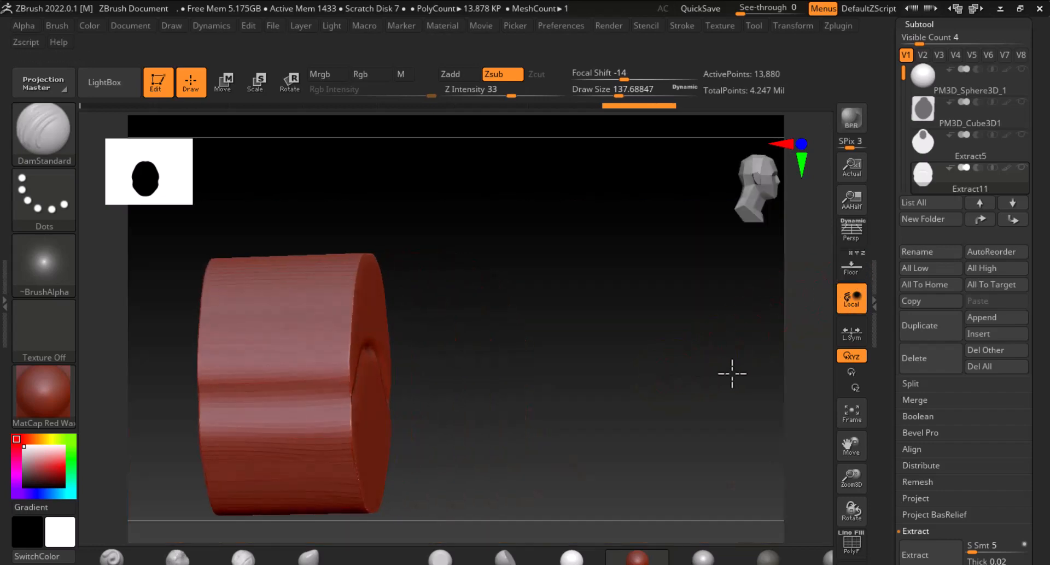
Orbit around the head to inspect the carved groove, undoing a test stroke on its top
{"action": "left_click_drag", "start_coordinate": [731, 370], "coordinate": [685, 389]}
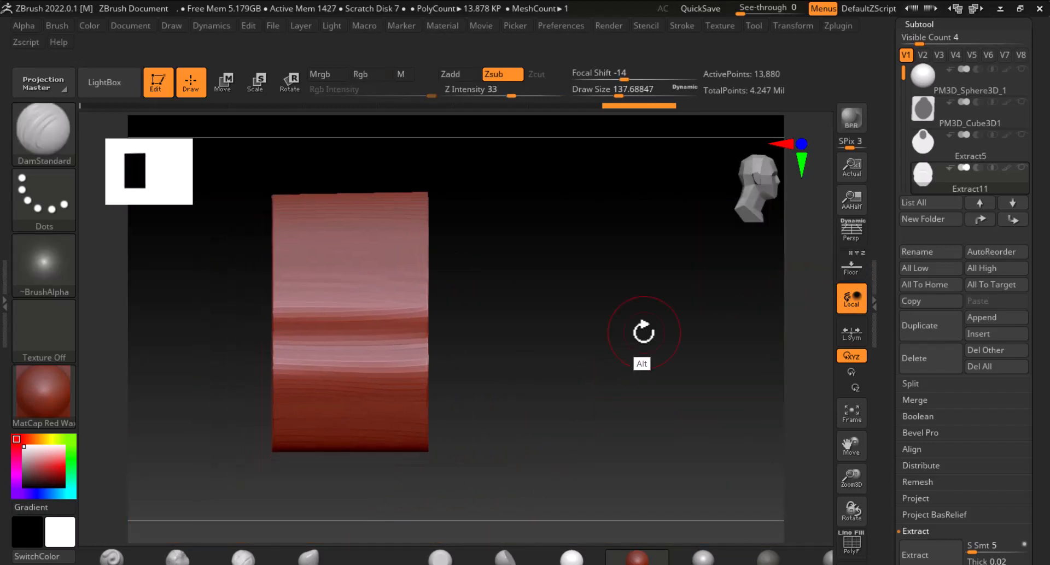
{"action": "mouse_move", "coordinate": [644, 328]}
{"action": "left_mouse_down"}
{"action": "mouse_move", "coordinate": [586, 346]}
{"action": "mouse_move", "coordinate": [450, 356]}
{"action": "left_mouse_up"}
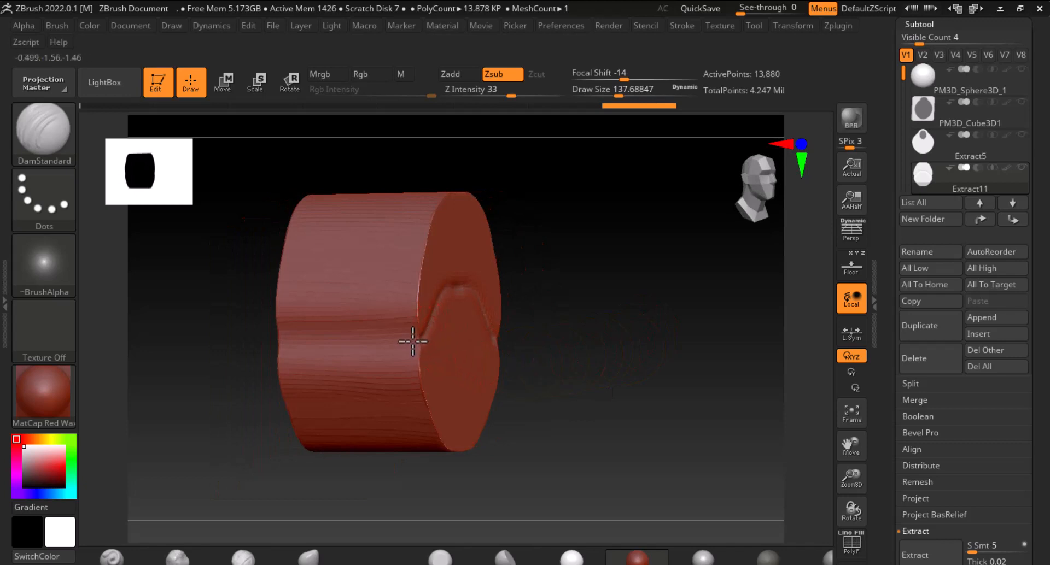
{"action": "left_click_drag", "start_coordinate": [271, 339], "coordinate": [406, 342]}
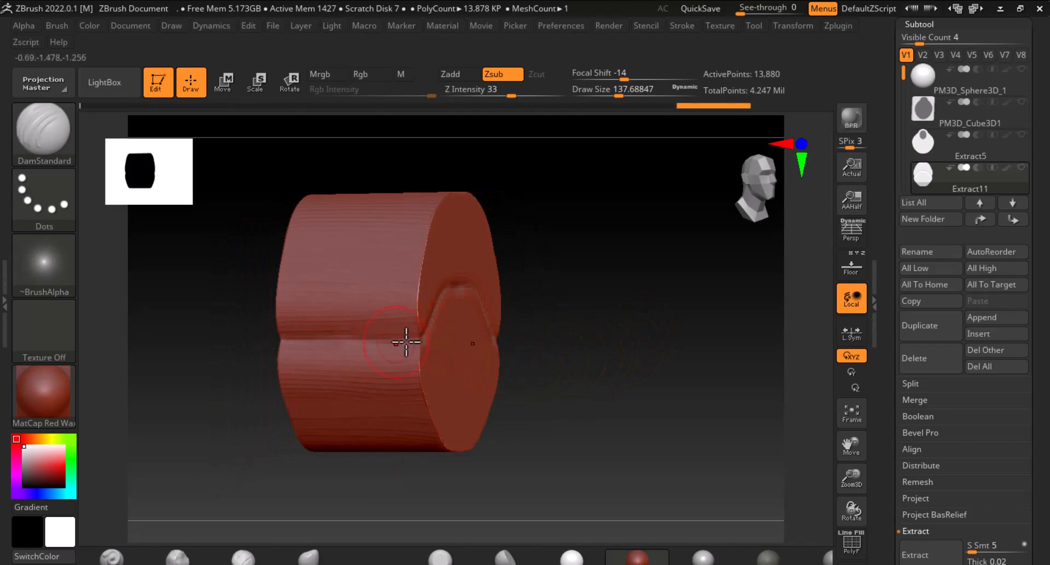
{"action": "key", "text": "shift"}
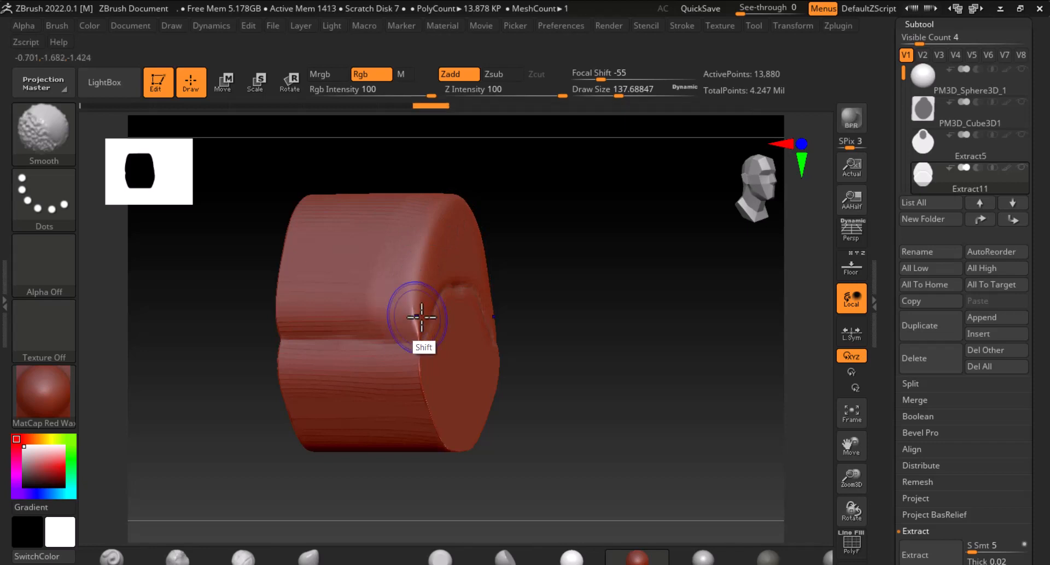
{"action": "mouse_move", "coordinate": [536, 328]}
{"action": "left_mouse_down"}
{"action": "mouse_move", "coordinate": [605, 351]}
{"action": "mouse_move", "coordinate": [518, 508]}
{"action": "left_mouse_up"}
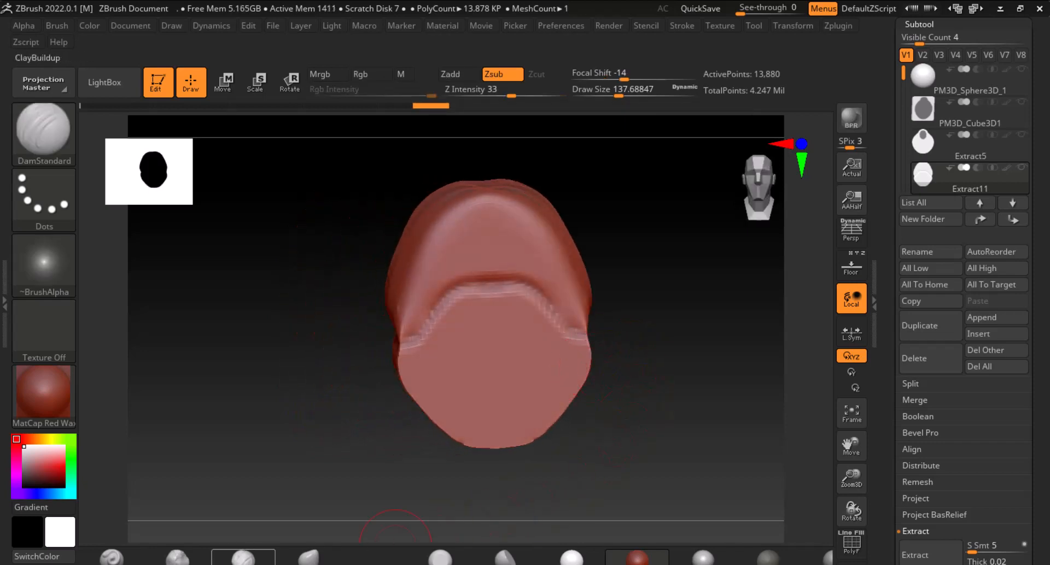
{"action": "left_click_drag", "start_coordinate": [627, 276], "coordinate": [679, 306], "text": "shift"}
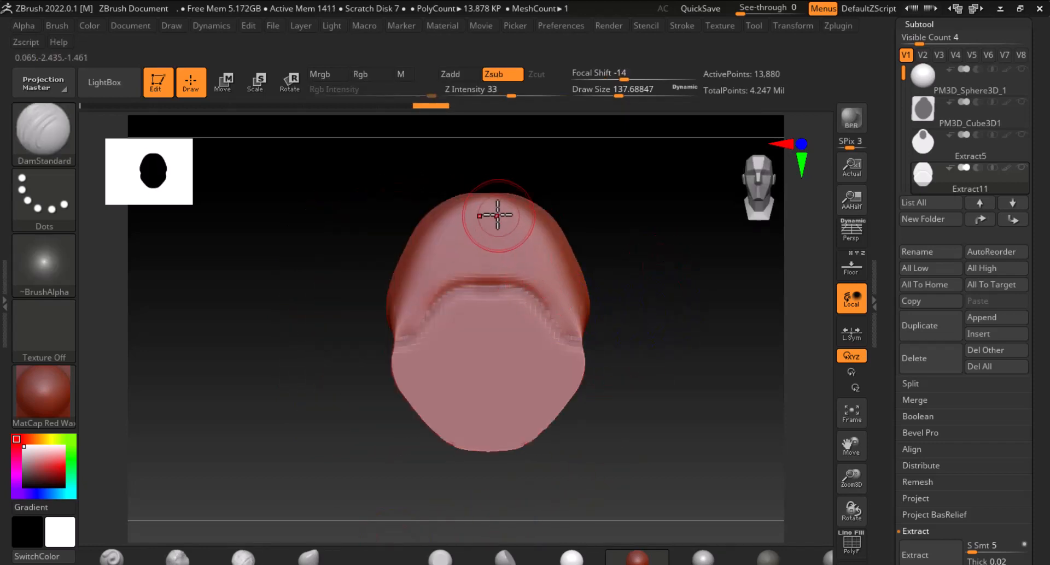
{"action": "left_click_drag", "start_coordinate": [487, 210], "coordinate": [484, 245]}
{"action": "key", "text": "ctrl+z"}
Build up the top of the head above the groove with ClayBuildup and smooth the strokes
{"action": "left_click", "coordinate": [243, 558]}
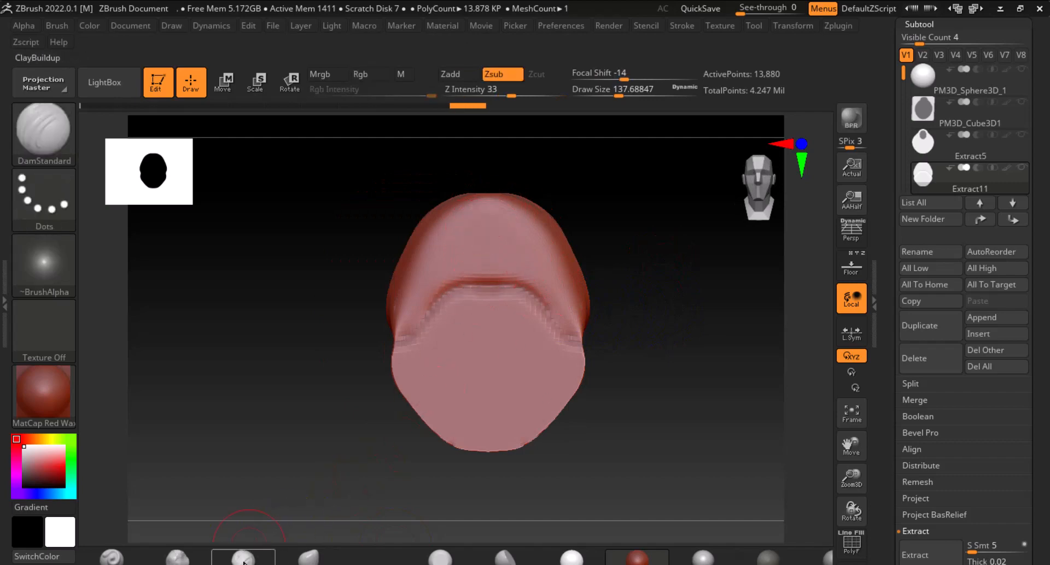
{"action": "left_click", "coordinate": [244, 562]}
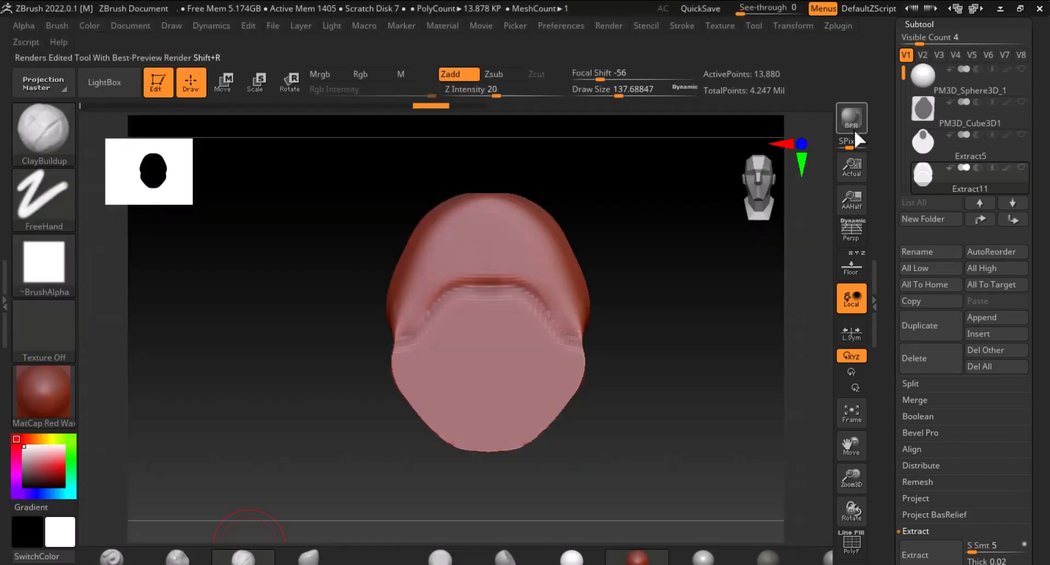
{"action": "mouse_move", "coordinate": [485, 232]}
{"action": "left_mouse_down"}
{"action": "mouse_move", "coordinate": [482, 254]}
{"action": "mouse_move", "coordinate": [485, 205]}
{"action": "mouse_move", "coordinate": [489, 235]}
{"action": "mouse_move", "coordinate": [461, 243]}
{"action": "mouse_move", "coordinate": [424, 292]}
{"action": "left_mouse_up"}
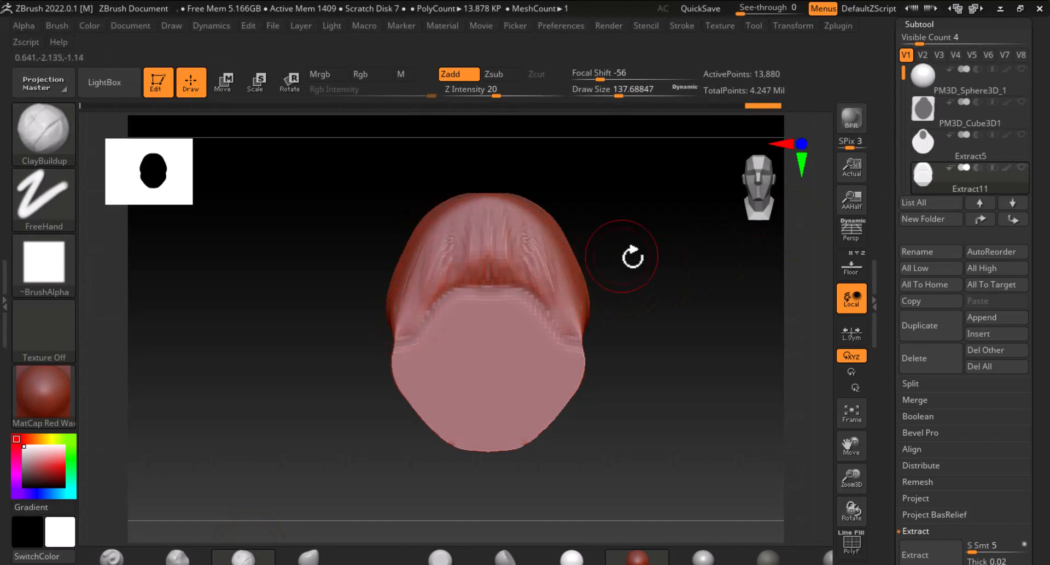
{"action": "left_click_drag", "start_coordinate": [633, 257], "coordinate": [419, 293]}
{"action": "mouse_move", "coordinate": [430, 237]}
{"action": "left_mouse_down", "text": "alt"}
{"action": "mouse_move", "coordinate": [402, 309]}
{"action": "mouse_move", "coordinate": [394, 271]}
{"action": "mouse_move", "coordinate": [403, 249]}
{"action": "mouse_move", "coordinate": [425, 279]}
{"action": "mouse_move", "coordinate": [452, 215]}
{"action": "mouse_move", "coordinate": [397, 285]}
{"action": "mouse_move", "coordinate": [410, 301]}
{"action": "mouse_move", "coordinate": [439, 239]}
{"action": "left_mouse_up", "text": "alt"}
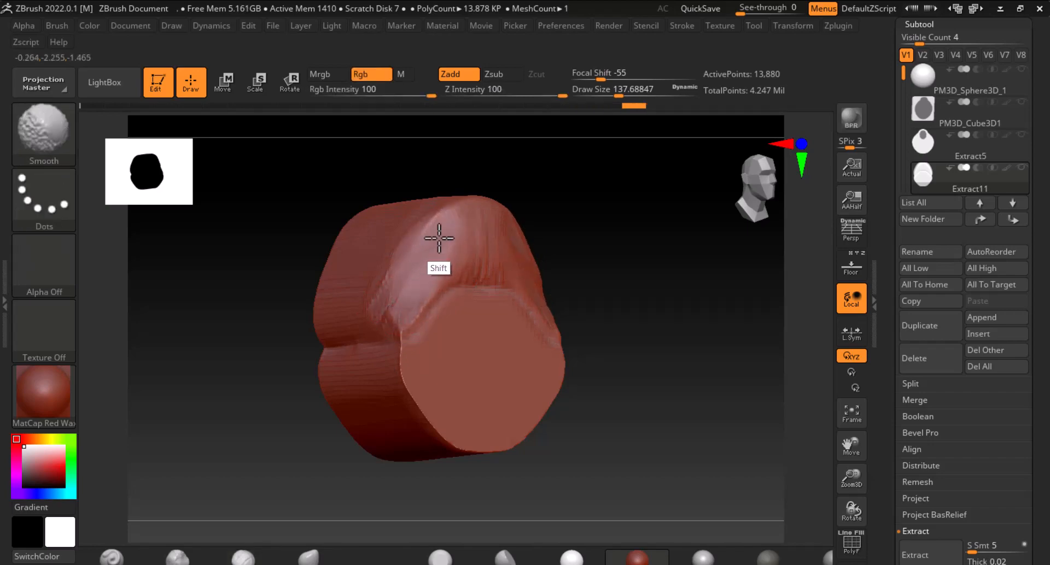
{"action": "left_click_drag", "start_coordinate": [387, 283], "coordinate": [403, 241], "text": "shift"}
Switch the head's material to BasicMaterial and smooth the top of the head
{"action": "left_click", "coordinate": [57, 402]}
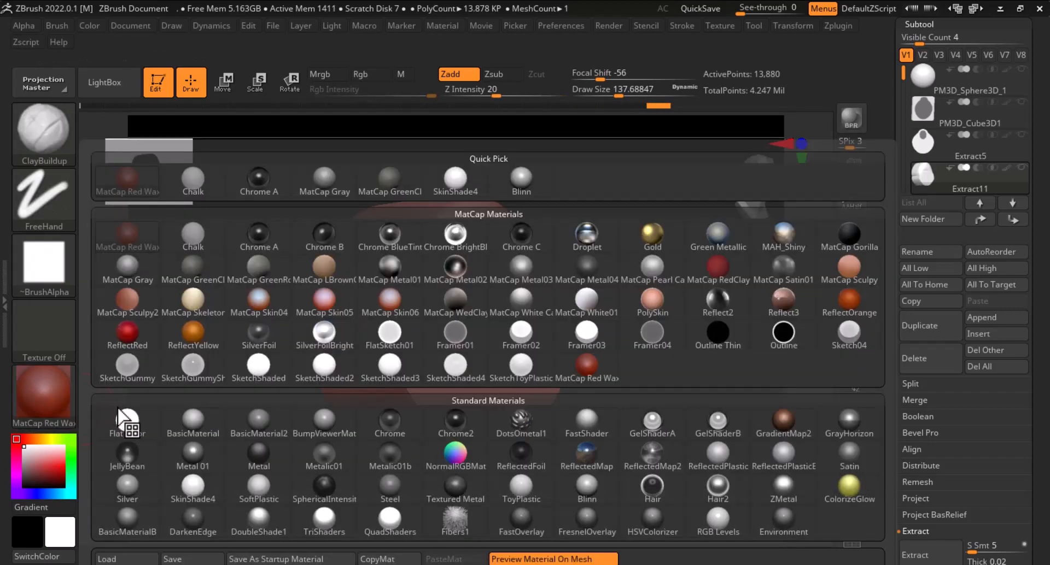
{"action": "left_click", "coordinate": [192, 424]}
{"action": "key", "text": "shift"}
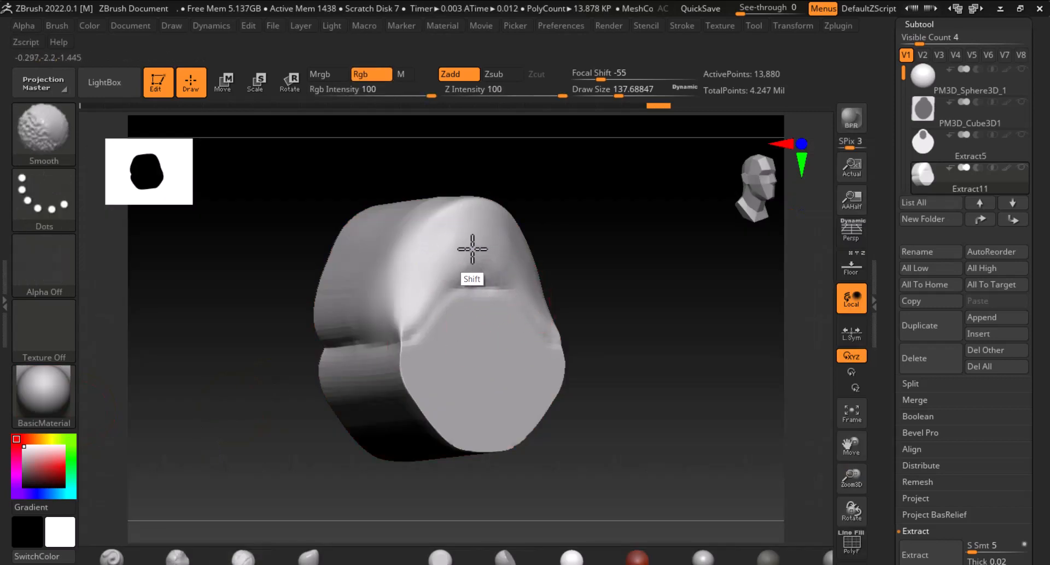
{"action": "left_click_drag", "start_coordinate": [372, 287], "coordinate": [408, 271], "text": "shift"}
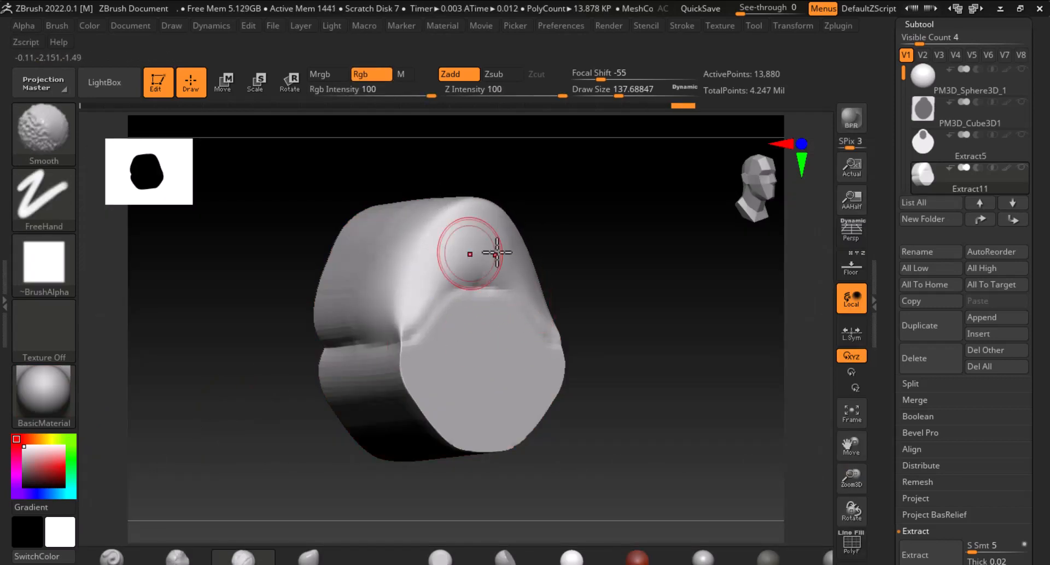
Show the front reference and build up the brow ridge and nose with ClayBuildup at draw size about 101
{"action": "mouse_move", "coordinate": [498, 253]}
{"action": "right_mouse_down"}
{"action": "mouse_move", "coordinate": [644, 288]}
{"action": "mouse_move", "coordinate": [705, 283]}
{"action": "right_mouse_up"}
{"action": "mouse_move", "coordinate": [525, 276]}
{"action": "left_mouse_down", "text": "shift"}
{"action": "mouse_move", "coordinate": [438, 267]}
{"action": "mouse_move", "coordinate": [526, 266]}
{"action": "left_mouse_up", "text": "shift"}
{"action": "left_click", "coordinate": [861, 274]}
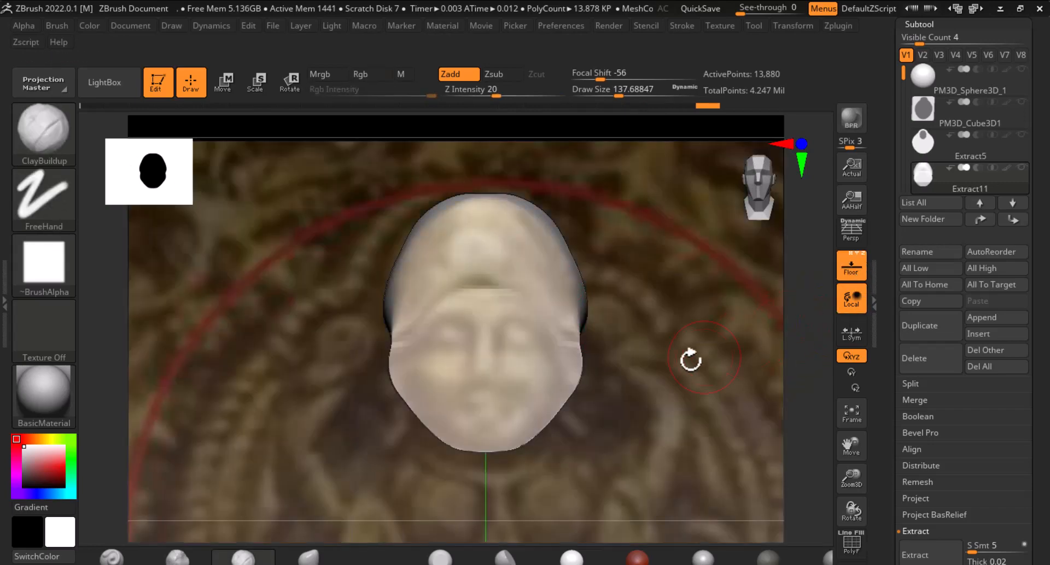
{"action": "right_click_drag", "start_coordinate": [656, 342], "coordinate": [640, 347]}
{"action": "right_click_drag", "start_coordinate": [706, 316], "coordinate": [525, 317], "text": "shift"}
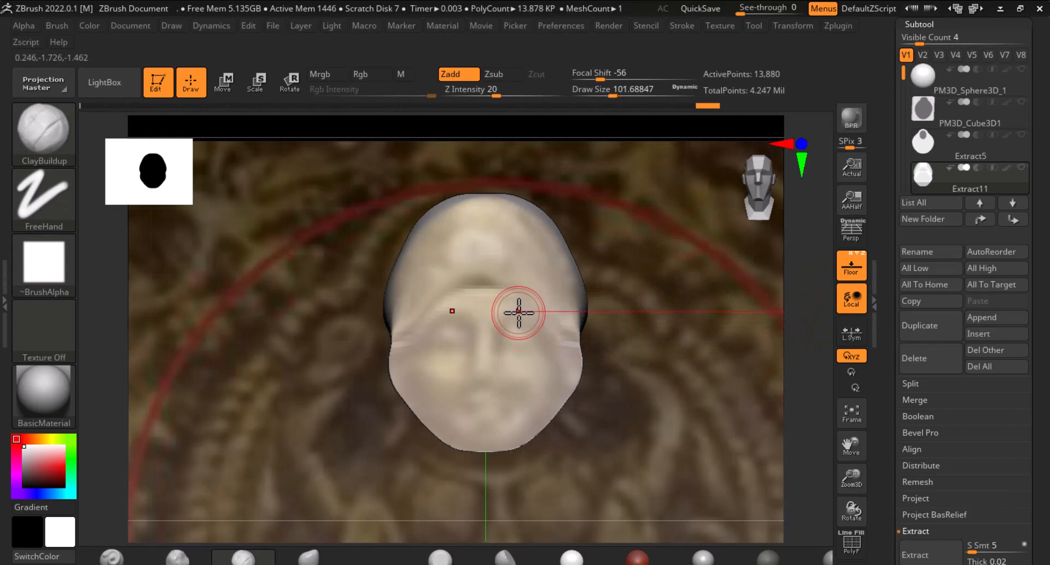
{"action": "mouse_move", "coordinate": [518, 313]}
{"action": "left_mouse_down"}
{"action": "mouse_move", "coordinate": [481, 322]}
{"action": "mouse_move", "coordinate": [483, 361]}
{"action": "left_mouse_up"}
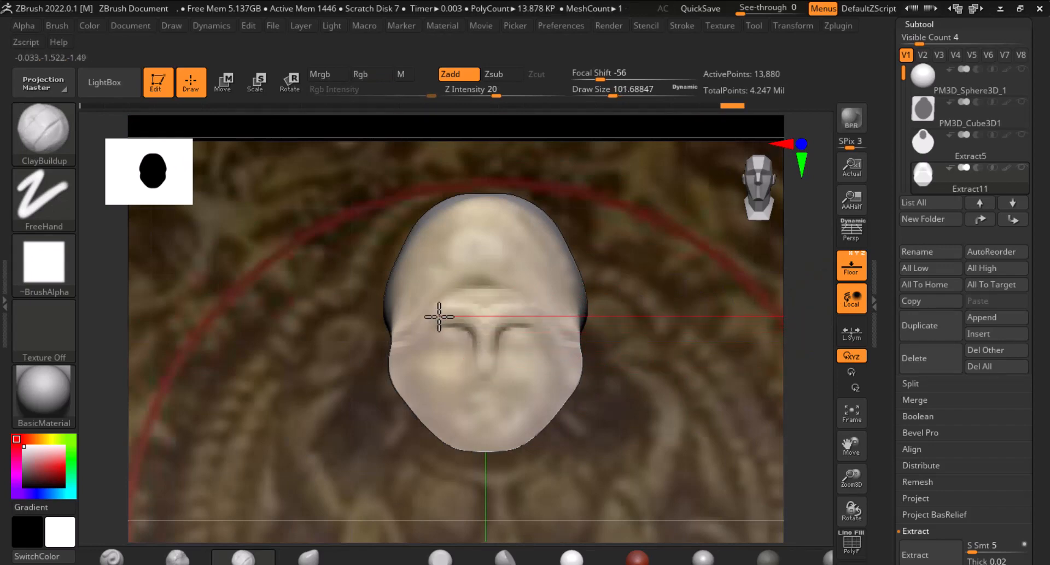
{"action": "left_click_drag", "start_coordinate": [439, 317], "coordinate": [454, 350]}
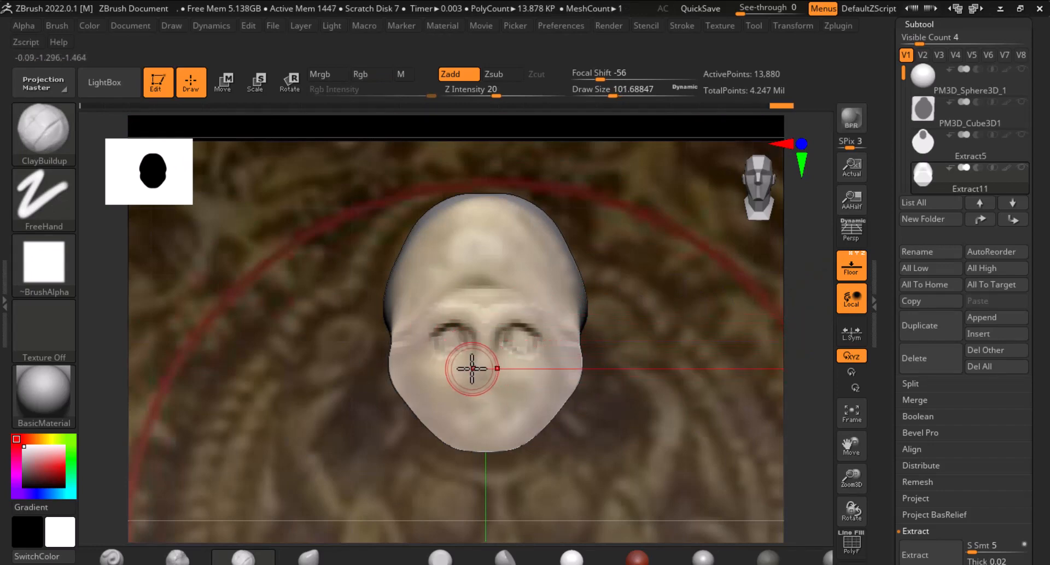
{"action": "right_click_drag", "start_coordinate": [661, 407], "coordinate": [637, 418]}
Hide the reference and deepen the eye sockets and shape the brow and forehead with ClayBuildup
{"action": "left_click", "coordinate": [850, 265]}
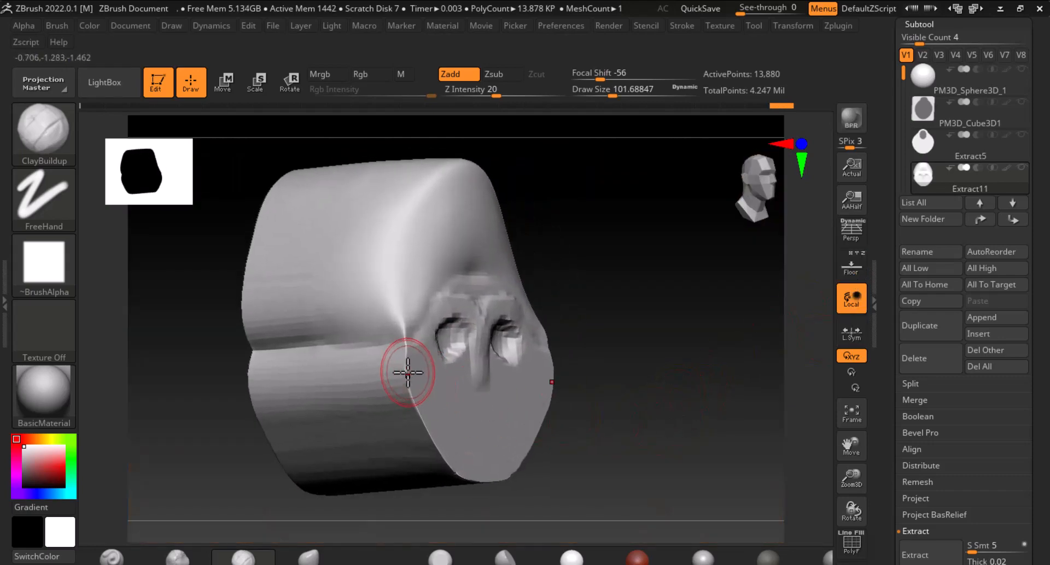
{"action": "mouse_move", "coordinate": [407, 373]}
{"action": "left_mouse_down", "text": "alt"}
{"action": "mouse_move", "coordinate": [399, 368]}
{"action": "mouse_move", "coordinate": [412, 382]}
{"action": "mouse_move", "coordinate": [398, 380]}
{"action": "mouse_move", "coordinate": [423, 407]}
{"action": "mouse_move", "coordinate": [428, 395]}
{"action": "mouse_move", "coordinate": [394, 357]}
{"action": "mouse_move", "coordinate": [384, 368]}
{"action": "mouse_move", "coordinate": [403, 393]}
{"action": "mouse_move", "coordinate": [377, 407]}
{"action": "mouse_move", "coordinate": [426, 424]}
{"action": "mouse_move", "coordinate": [433, 461]}
{"action": "mouse_move", "coordinate": [490, 485]}
{"action": "mouse_move", "coordinate": [433, 429]}
{"action": "mouse_move", "coordinate": [402, 368]}
{"action": "mouse_move", "coordinate": [435, 324]}
{"action": "mouse_move", "coordinate": [434, 417]}
{"action": "mouse_move", "coordinate": [398, 403]}
{"action": "left_mouse_up", "text": "alt"}
{"action": "mouse_move", "coordinate": [614, 398]}
{"action": "left_mouse_down", "text": "shift"}
{"action": "mouse_move", "coordinate": [659, 397]}
{"action": "mouse_move", "coordinate": [638, 333]}
{"action": "left_mouse_up", "text": "shift"}
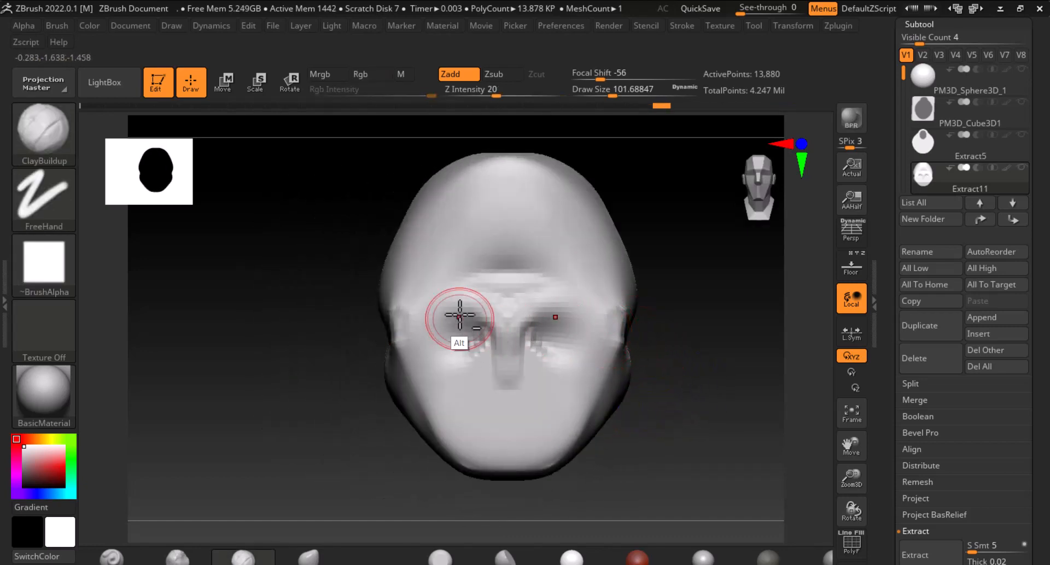
{"action": "mouse_move", "coordinate": [459, 315]}
{"action": "left_mouse_down", "text": "alt"}
{"action": "mouse_move", "coordinate": [403, 330]}
{"action": "mouse_move", "coordinate": [387, 367]}
{"action": "mouse_move", "coordinate": [451, 308]}
{"action": "mouse_move", "coordinate": [436, 390]}
{"action": "left_mouse_up", "text": "alt"}
{"action": "mouse_move", "coordinate": [512, 323]}
{"action": "left_mouse_down"}
{"action": "mouse_move", "coordinate": [424, 326]}
{"action": "mouse_move", "coordinate": [438, 305]}
{"action": "mouse_move", "coordinate": [507, 361]}
{"action": "left_mouse_up"}
{"action": "mouse_move", "coordinate": [449, 286]}
{"action": "left_mouse_down"}
{"action": "mouse_move", "coordinate": [410, 286]}
{"action": "mouse_move", "coordinate": [428, 274]}
{"action": "mouse_move", "coordinate": [390, 299]}
{"action": "mouse_move", "coordinate": [506, 269]}
{"action": "left_mouse_up"}
{"action": "mouse_move", "coordinate": [487, 233]}
{"action": "left_mouse_down"}
{"action": "mouse_move", "coordinate": [490, 195]}
{"action": "mouse_move", "coordinate": [500, 277]}
{"action": "left_mouse_up"}
{"action": "mouse_move", "coordinate": [648, 311]}
{"action": "left_mouse_down"}
{"action": "mouse_move", "coordinate": [697, 334]}
{"action": "mouse_move", "coordinate": [468, 234]}
{"action": "left_mouse_up"}
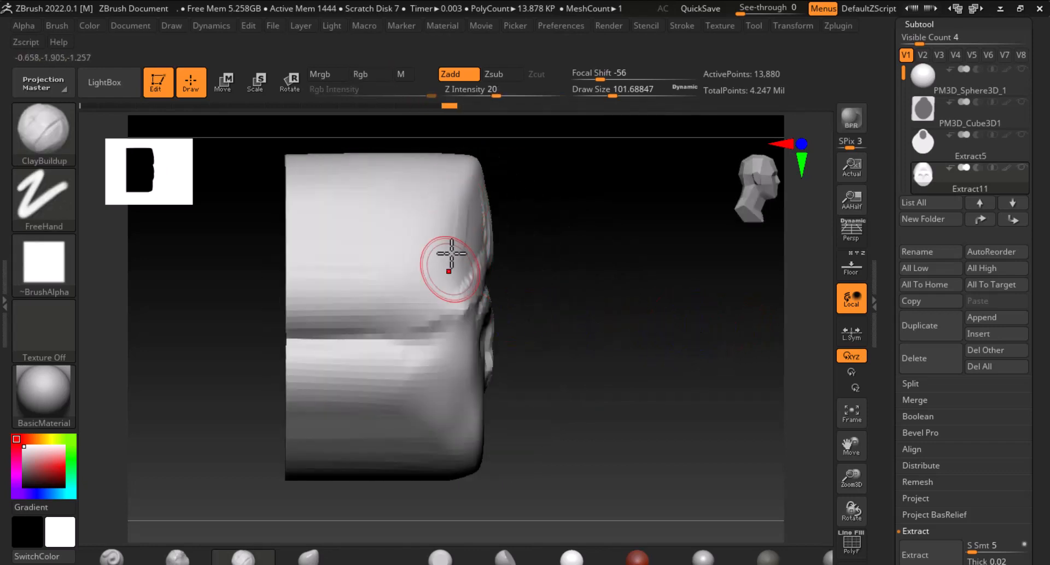
Build up and smooth the side of the head around the temple
{"action": "mouse_move", "coordinate": [418, 285]}
{"action": "left_mouse_down"}
{"action": "mouse_move", "coordinate": [445, 183]}
{"action": "mouse_move", "coordinate": [450, 225]}
{"action": "mouse_move", "coordinate": [413, 282]}
{"action": "left_mouse_up"}
{"action": "left_click_drag", "start_coordinate": [570, 195], "coordinate": [506, 218]}
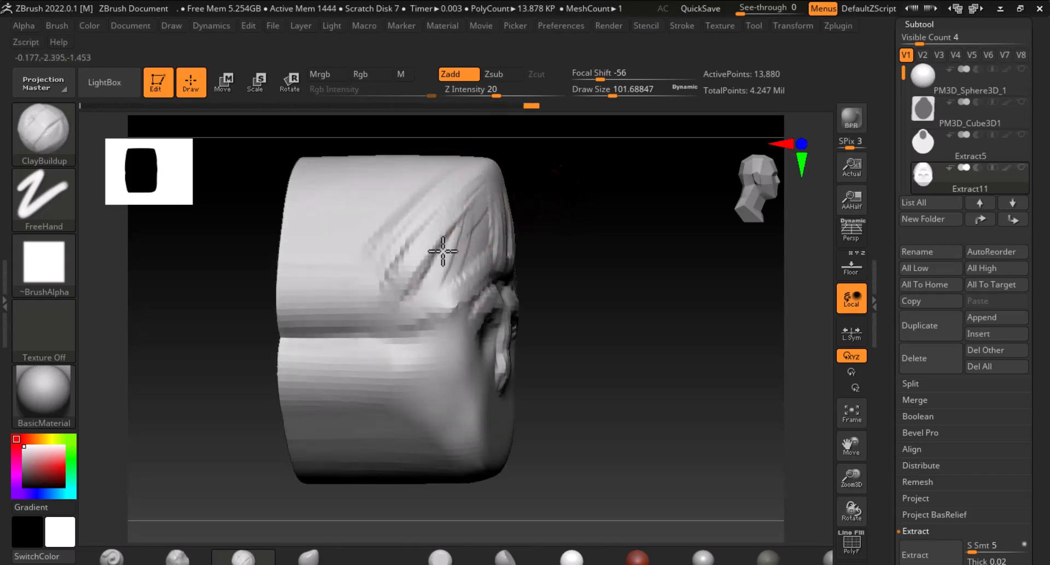
{"action": "mouse_move", "coordinate": [445, 249]}
{"action": "left_mouse_down"}
{"action": "mouse_move", "coordinate": [449, 293]}
{"action": "mouse_move", "coordinate": [461, 257]}
{"action": "mouse_move", "coordinate": [419, 228]}
{"action": "mouse_move", "coordinate": [490, 226]}
{"action": "left_mouse_up"}
{"action": "left_click_drag", "start_coordinate": [435, 258], "coordinate": [495, 220], "text": "shift"}
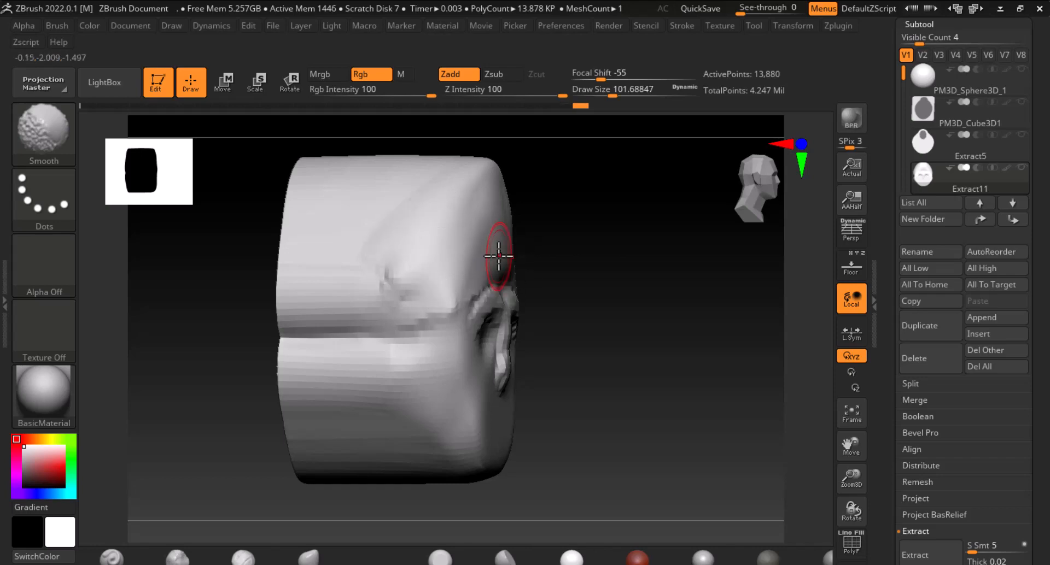
{"action": "left_click_drag", "start_coordinate": [694, 261], "coordinate": [607, 273]}
Dismiss the Sticky Keys prompt, then carve the mouth line with the Standard brush at size about 25 over the reference
{"action": "key", "text": "shift"}
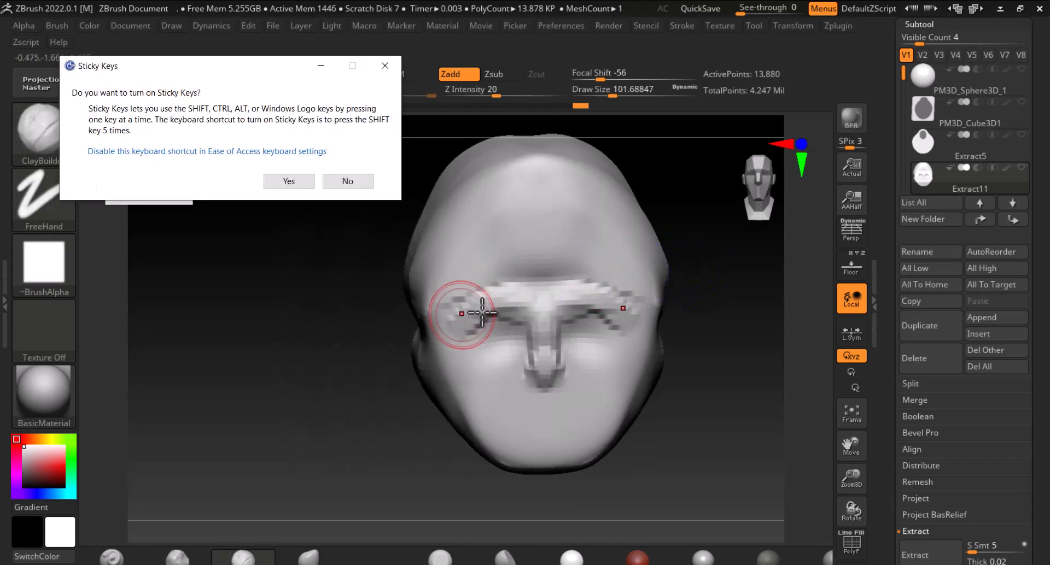
{"action": "left_click", "coordinate": [347, 181]}
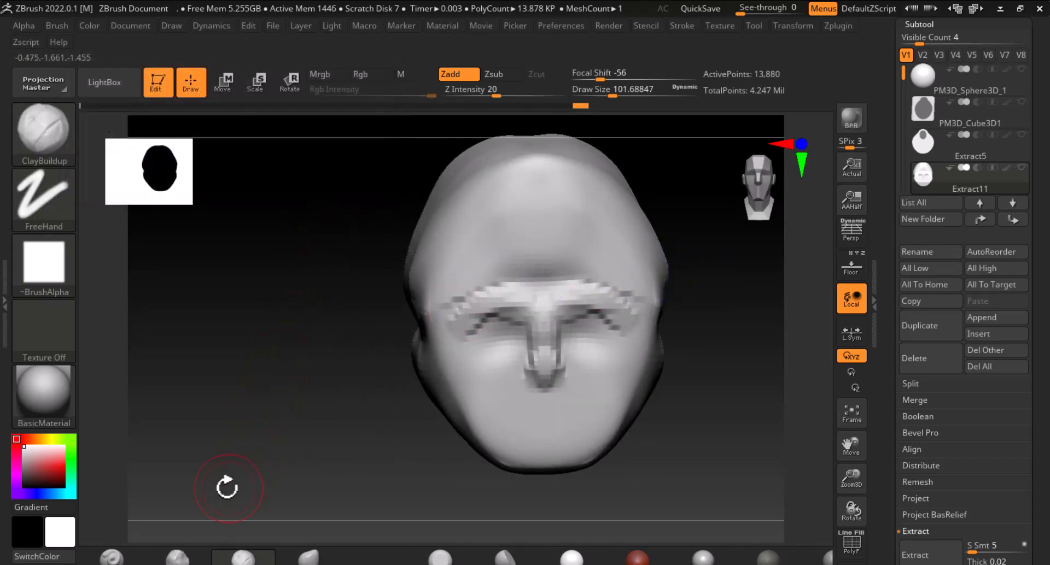
{"action": "left_click", "coordinate": [111, 559]}
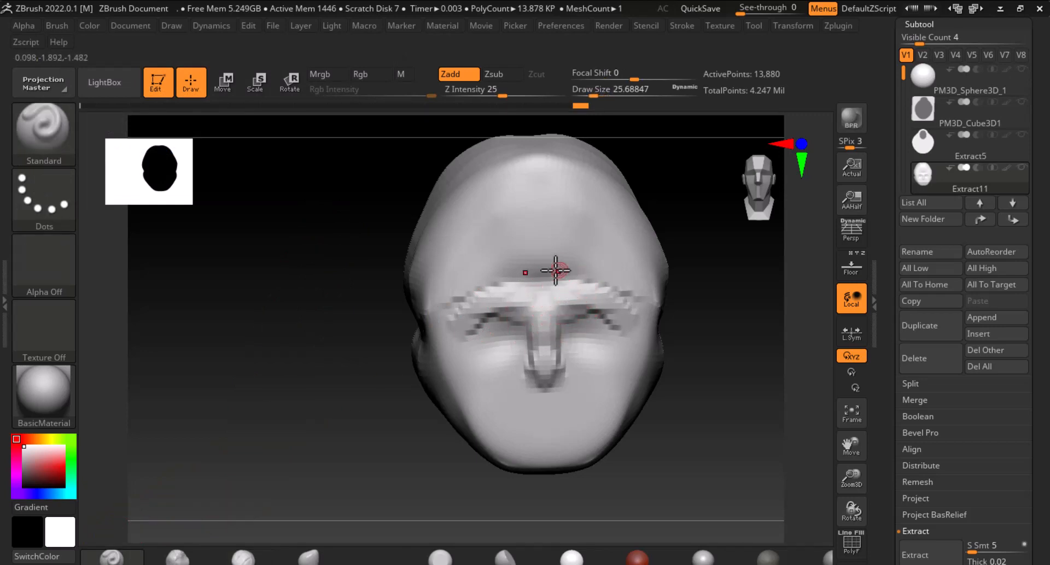
{"action": "mouse_move", "coordinate": [495, 282]}
{"action": "left_mouse_down", "text": "alt"}
{"action": "mouse_move", "coordinate": [520, 279]}
{"action": "mouse_move", "coordinate": [451, 299]}
{"action": "left_mouse_up", "text": "alt"}
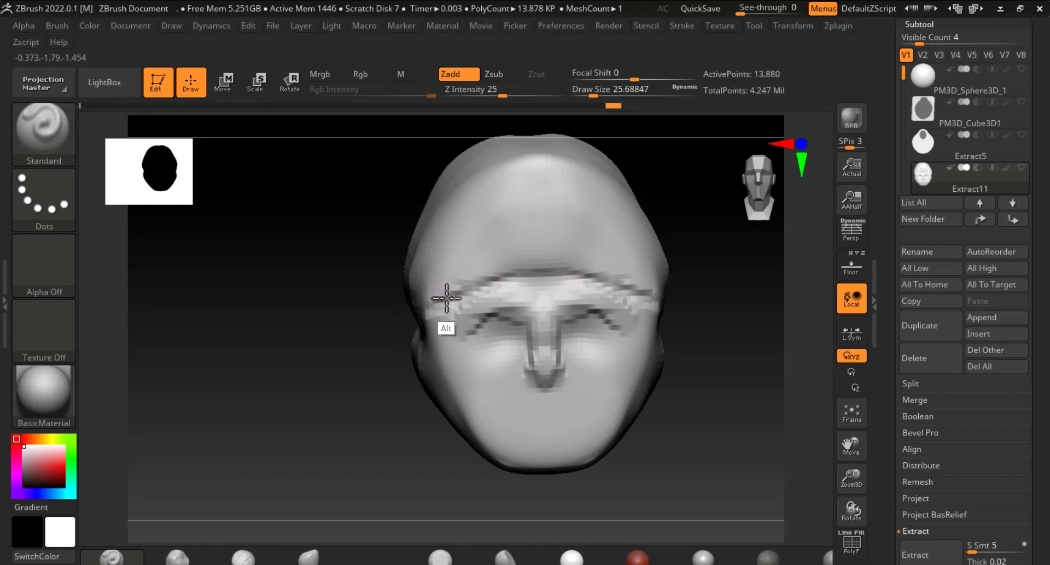
{"action": "left_click", "coordinate": [862, 271]}
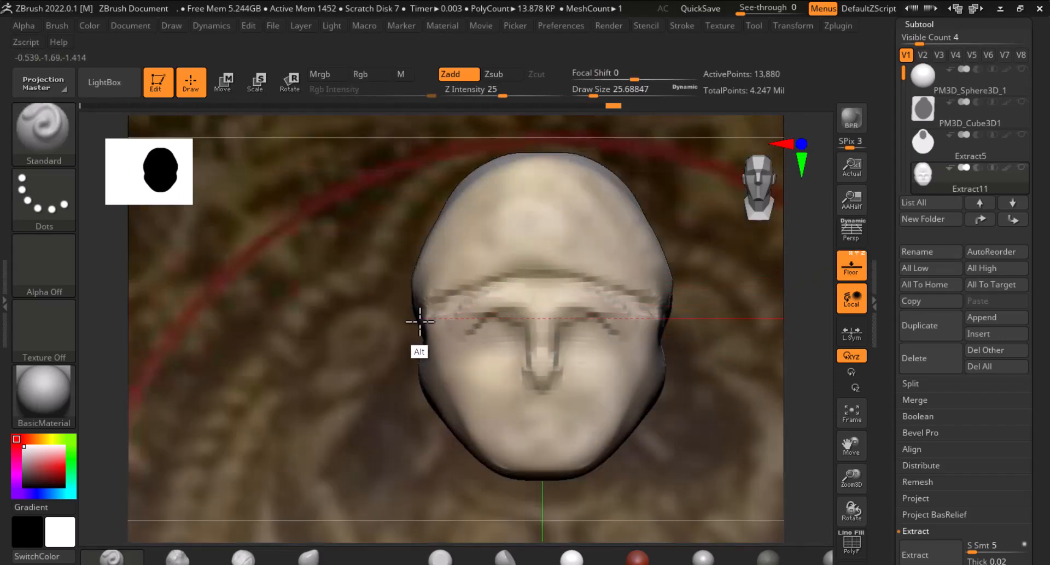
{"action": "left_click_drag", "start_coordinate": [433, 309], "coordinate": [535, 276], "text": "alt"}
{"action": "mouse_move", "coordinate": [518, 330]}
{"action": "left_mouse_down", "text": "alt"}
{"action": "mouse_move", "coordinate": [481, 339]}
{"action": "mouse_move", "coordinate": [478, 321]}
{"action": "mouse_move", "coordinate": [504, 344]}
{"action": "mouse_move", "coordinate": [521, 334]}
{"action": "mouse_move", "coordinate": [499, 347]}
{"action": "mouse_move", "coordinate": [520, 384]}
{"action": "mouse_move", "coordinate": [517, 372]}
{"action": "mouse_move", "coordinate": [543, 399]}
{"action": "mouse_move", "coordinate": [545, 422]}
{"action": "left_mouse_up", "text": "alt"}
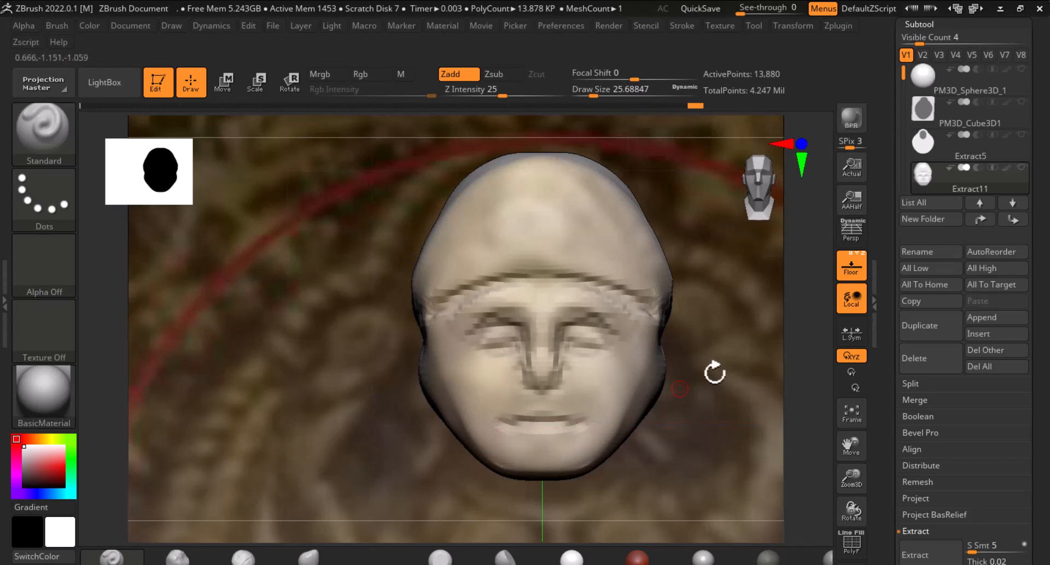
Hide the reference and build up the cheeks and jaw sides with a larger ClayBuildup brush
{"action": "left_click", "coordinate": [851, 267]}
{"action": "left_click_drag", "start_coordinate": [715, 421], "coordinate": [606, 477]}
{"action": "left_click", "coordinate": [243, 558]}
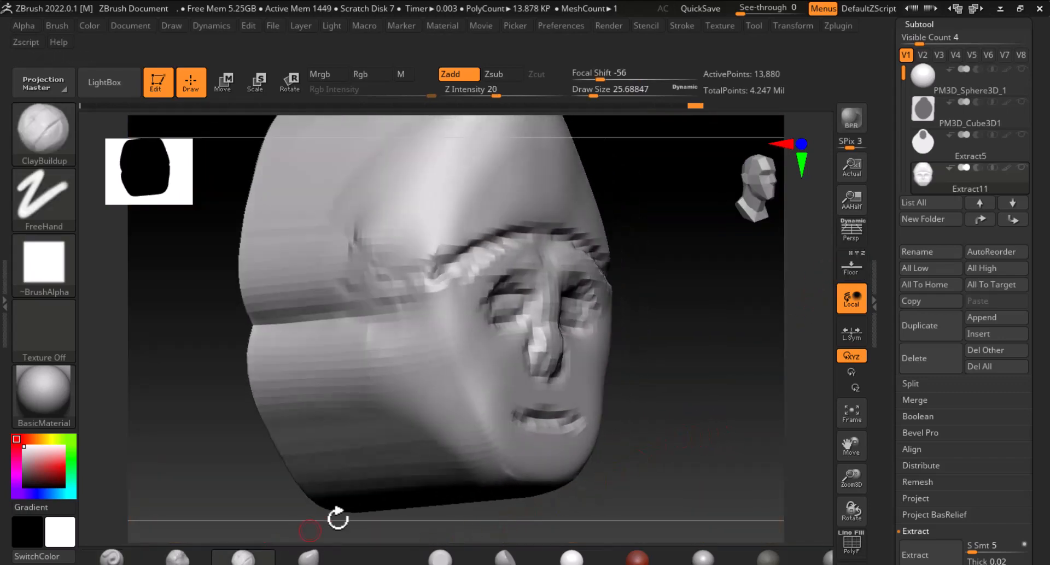
{"action": "left_click_drag", "start_coordinate": [624, 442], "coordinate": [637, 365], "text": "alt"}
{"action": "key", "text": "bracketright"}
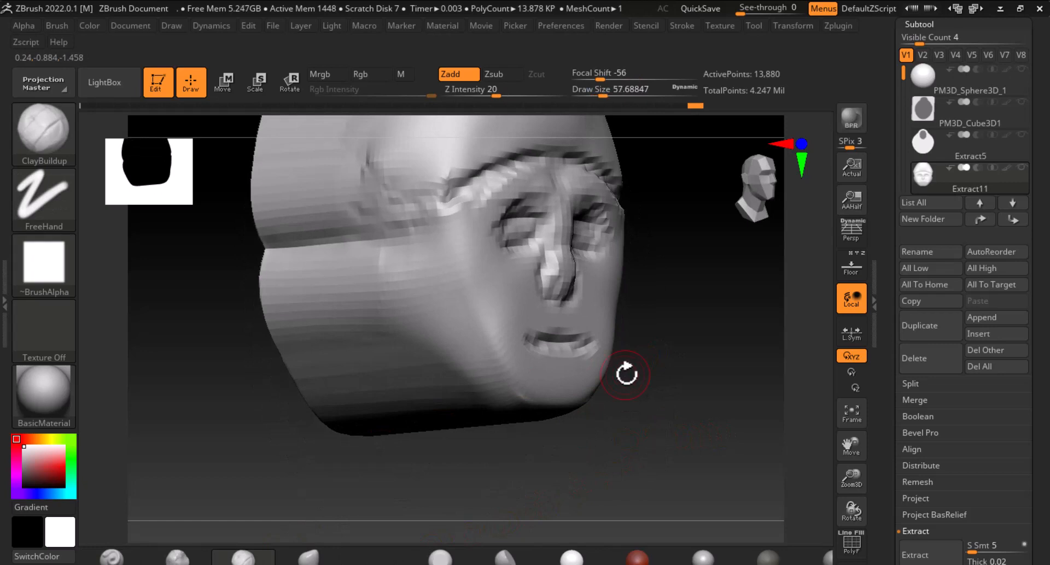
{"action": "mouse_move", "coordinate": [626, 375]}
{"action": "left_mouse_down"}
{"action": "mouse_move", "coordinate": [670, 394]}
{"action": "mouse_move", "coordinate": [695, 380]}
{"action": "left_mouse_up"}
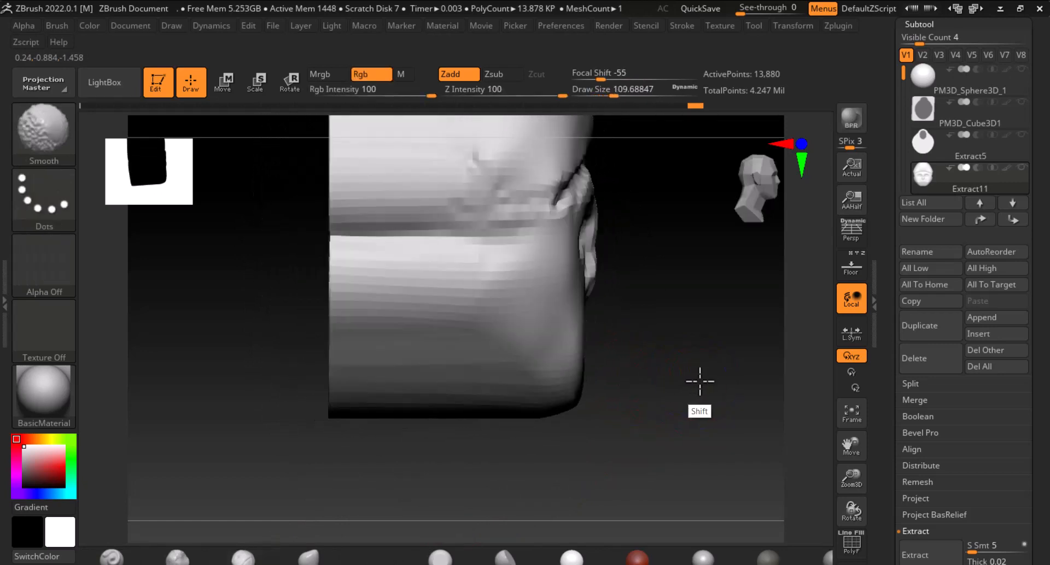
{"action": "key", "text": "bracketright"}
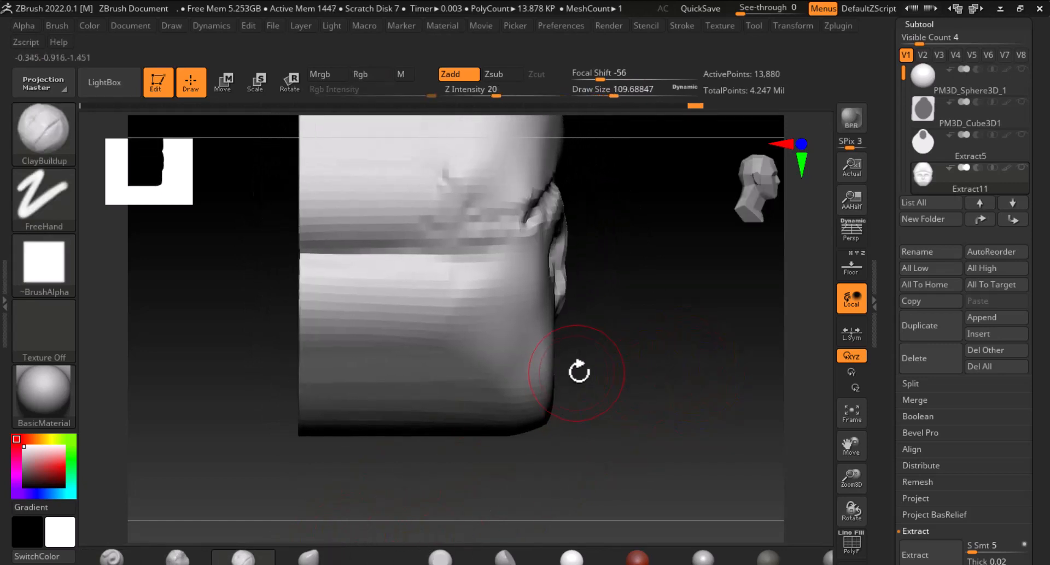
Reshape the nose, chin and face profile with the Move brush at draw size about 225
{"action": "left_click", "coordinate": [328, 555]}
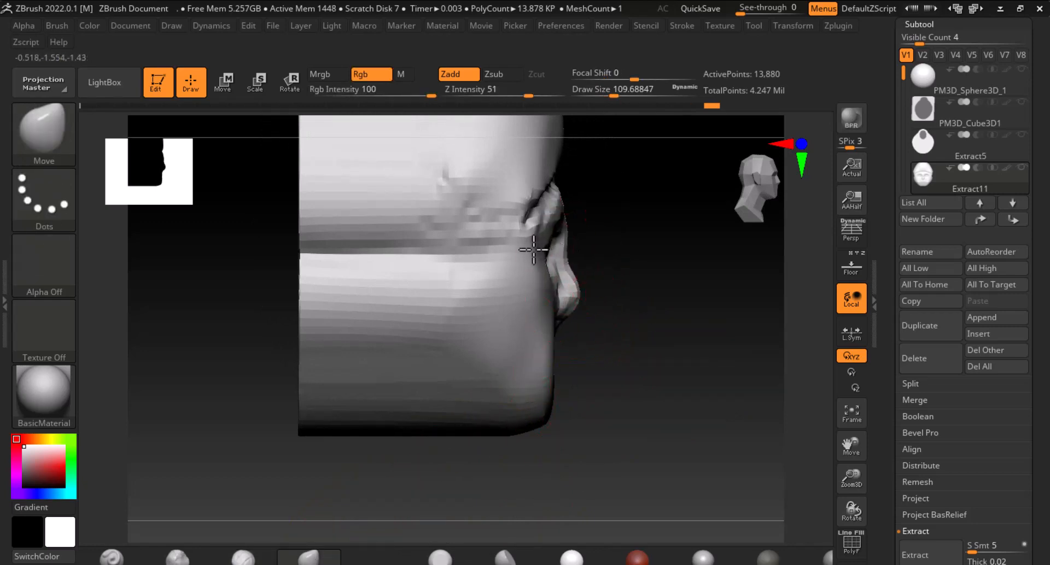
{"action": "left_click_drag", "start_coordinate": [534, 250], "coordinate": [534, 253]}
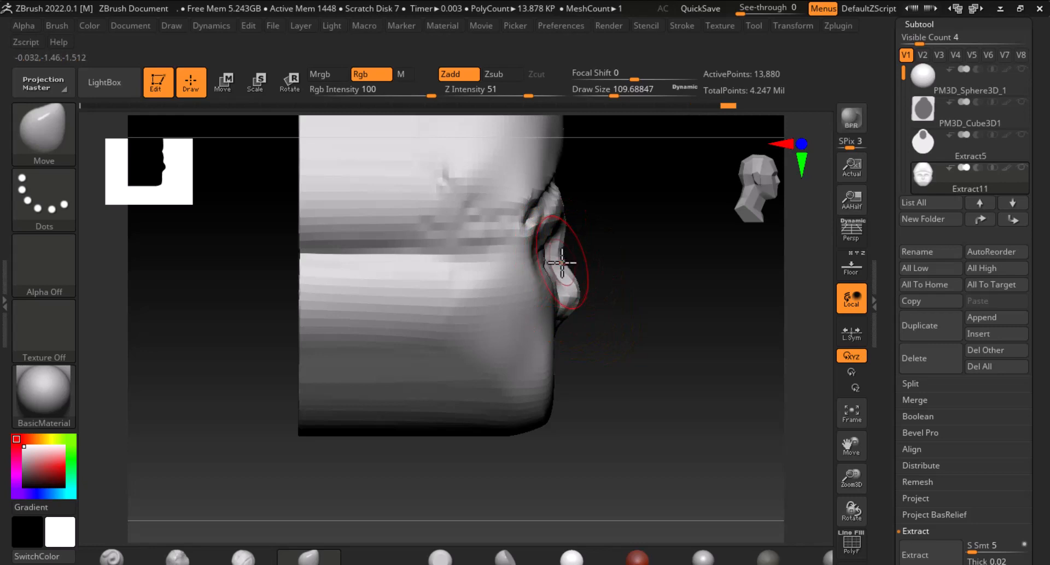
{"action": "mouse_move", "coordinate": [530, 255]}
{"action": "left_mouse_down"}
{"action": "mouse_move", "coordinate": [514, 255]}
{"action": "mouse_move", "coordinate": [522, 228]}
{"action": "left_mouse_up"}
{"action": "left_click_drag", "start_coordinate": [672, 341], "coordinate": [627, 394], "text": "alt"}
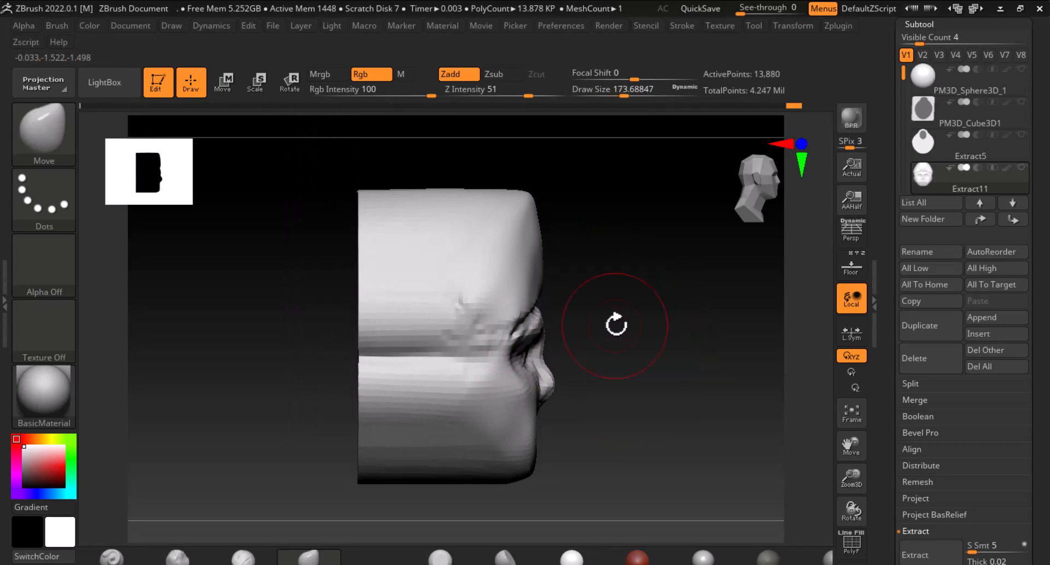
{"action": "left_click_drag", "start_coordinate": [528, 317], "coordinate": [483, 313]}
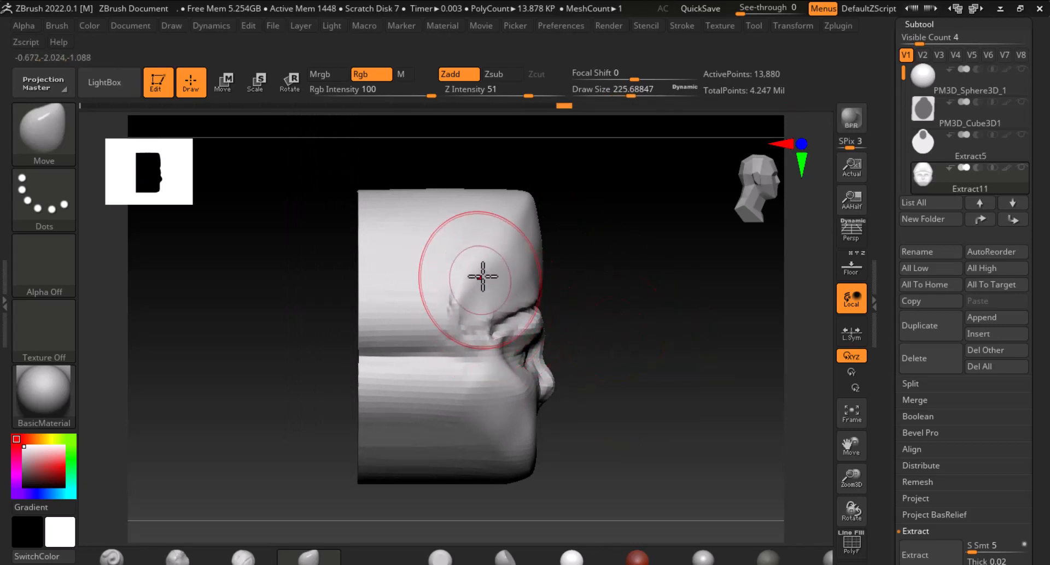
{"action": "left_click_drag", "start_coordinate": [633, 267], "coordinate": [662, 445]}
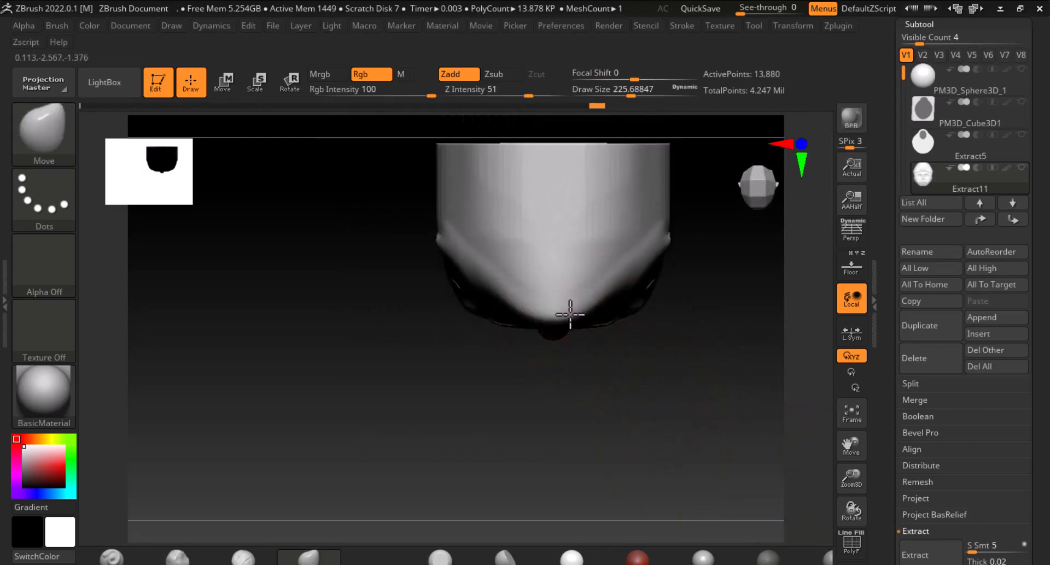
{"action": "left_click_drag", "start_coordinate": [475, 275], "coordinate": [448, 234]}
{"action": "mouse_move", "coordinate": [517, 432]}
{"action": "left_mouse_down"}
{"action": "mouse_move", "coordinate": [555, 373]}
{"action": "mouse_move", "coordinate": [688, 290]}
{"action": "mouse_move", "coordinate": [740, 314]}
{"action": "mouse_move", "coordinate": [731, 264]}
{"action": "mouse_move", "coordinate": [782, 370]}
{"action": "mouse_move", "coordinate": [733, 460]}
{"action": "left_mouse_up"}
{"action": "mouse_move", "coordinate": [492, 236]}
{"action": "left_mouse_down"}
{"action": "mouse_move", "coordinate": [436, 262]}
{"action": "mouse_move", "coordinate": [458, 268]}
{"action": "left_mouse_up"}
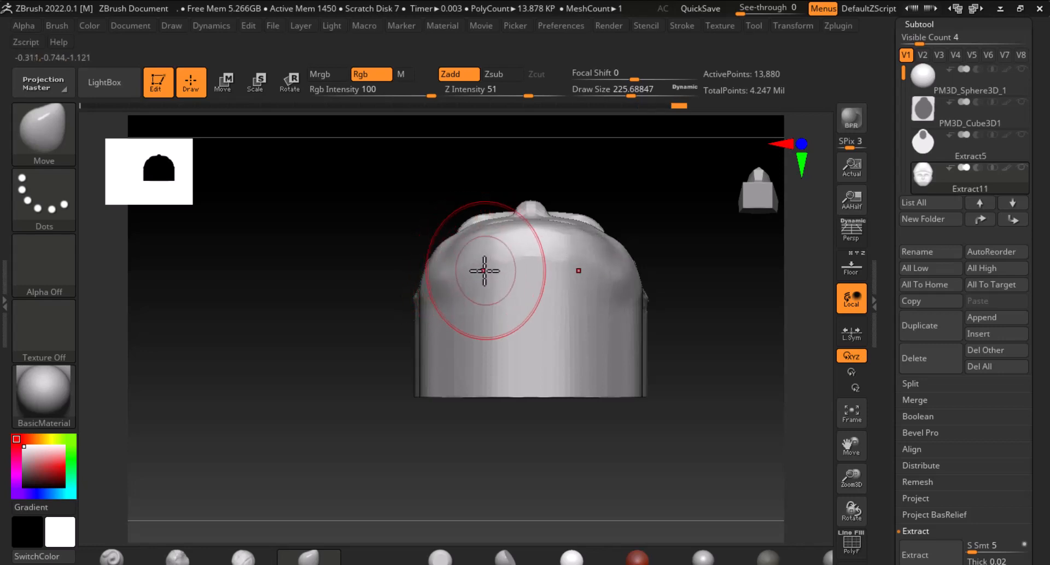
{"action": "left_click_drag", "start_coordinate": [727, 361], "coordinate": [683, 405], "text": "alt"}
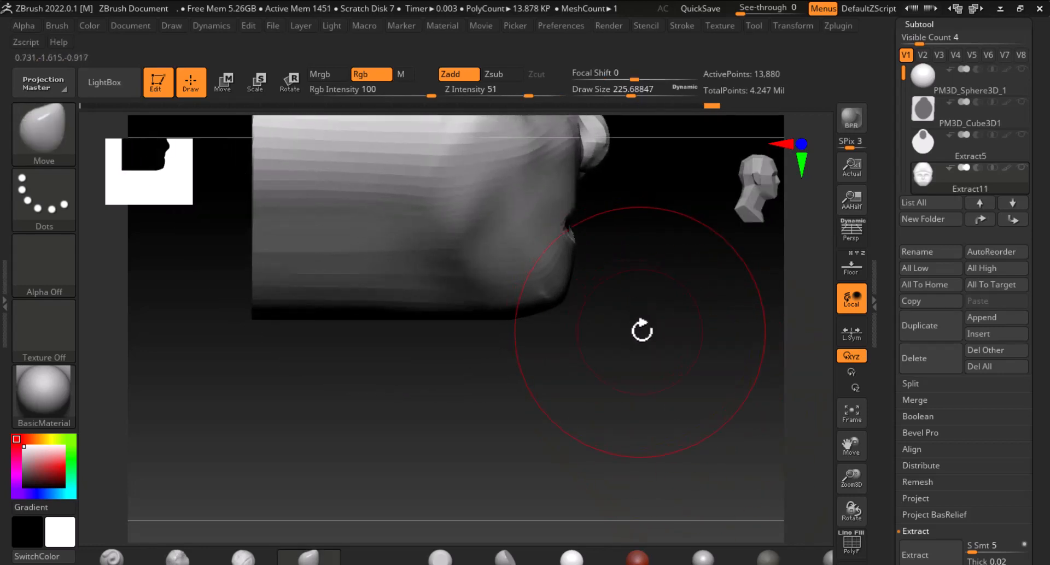
Refine the nose tip and profile with a Move brush about 70 in size, undoing the last three moves
{"action": "key", "text": "["}
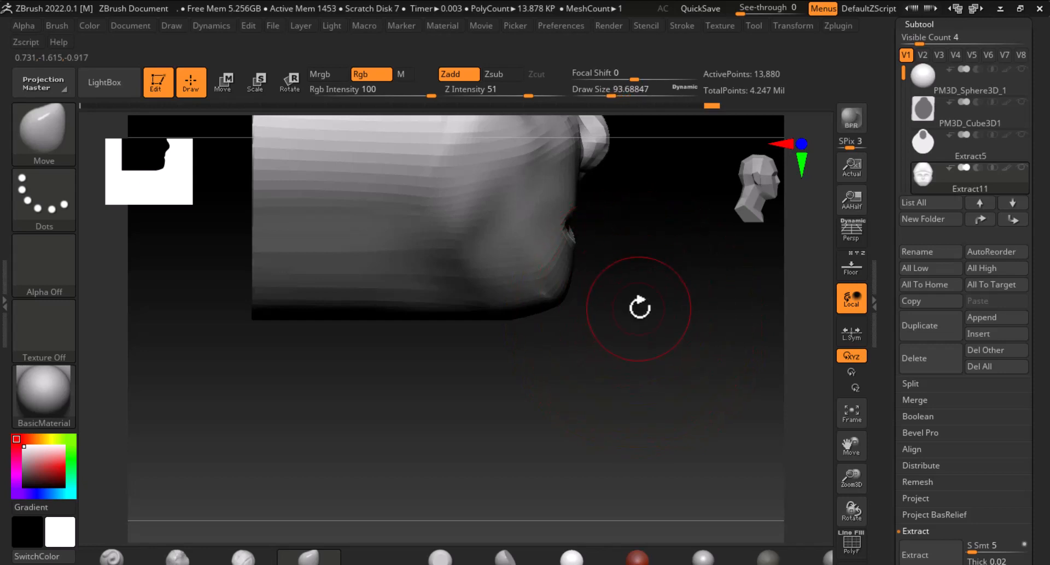
{"action": "left_click_drag", "start_coordinate": [679, 339], "coordinate": [629, 327]}
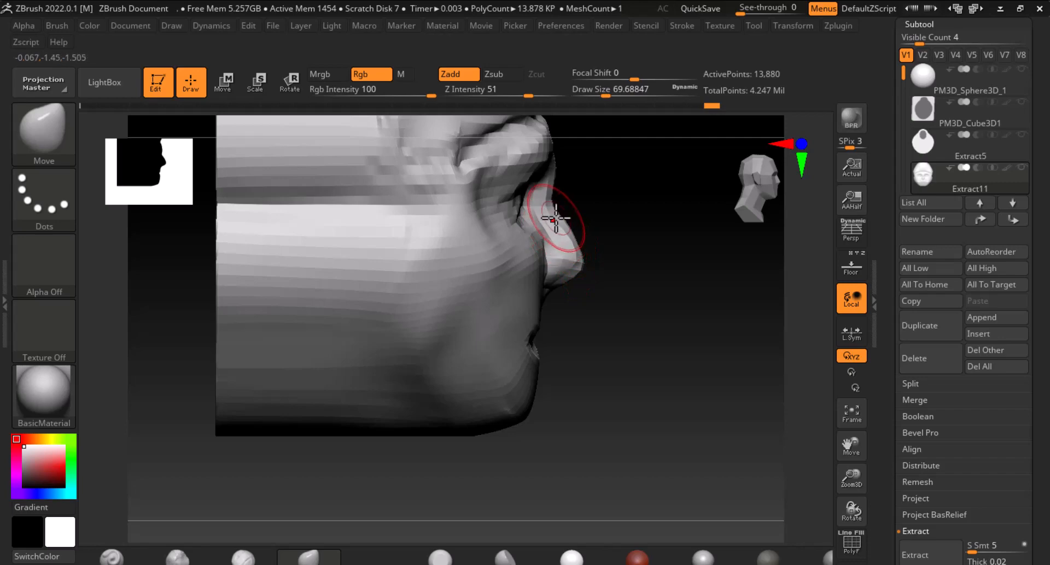
{"action": "left_click_drag", "start_coordinate": [556, 211], "coordinate": [562, 212]}
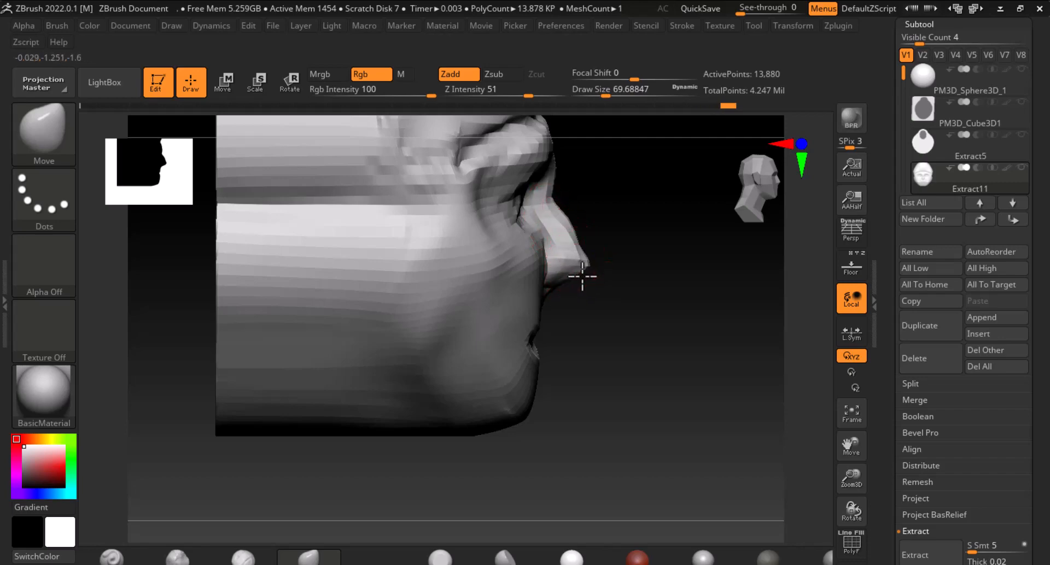
{"action": "left_click_drag", "start_coordinate": [582, 276], "coordinate": [584, 277]}
{"action": "left_click_drag", "start_coordinate": [681, 299], "coordinate": [595, 317]}
{"action": "left_click_drag", "start_coordinate": [466, 467], "coordinate": [495, 450], "text": "shift"}
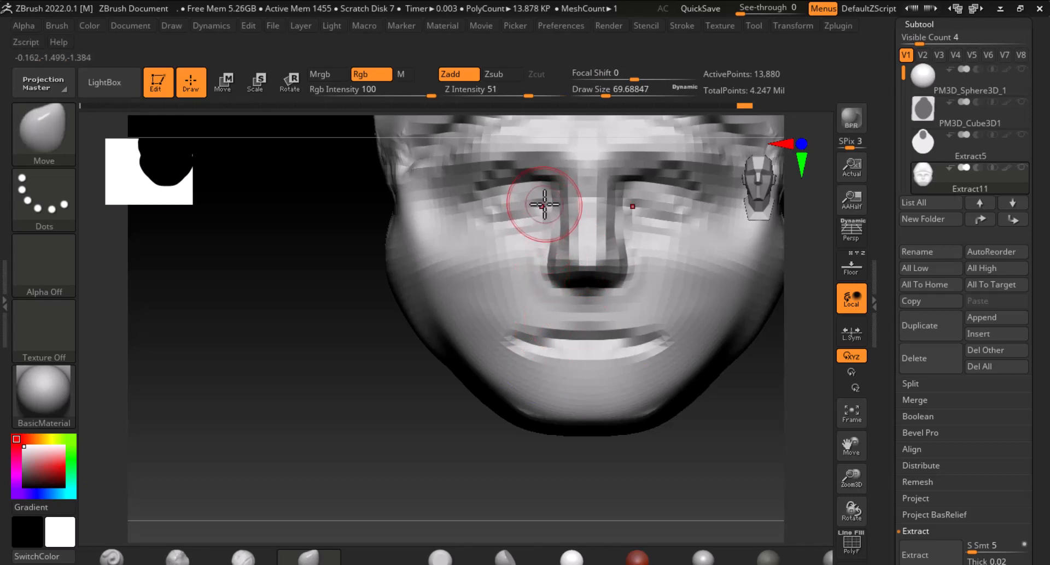
{"action": "mouse_move", "coordinate": [546, 197]}
{"action": "left_mouse_down"}
{"action": "mouse_move", "coordinate": [556, 179]}
{"action": "mouse_move", "coordinate": [511, 171]}
{"action": "mouse_move", "coordinate": [483, 189]}
{"action": "left_mouse_up"}
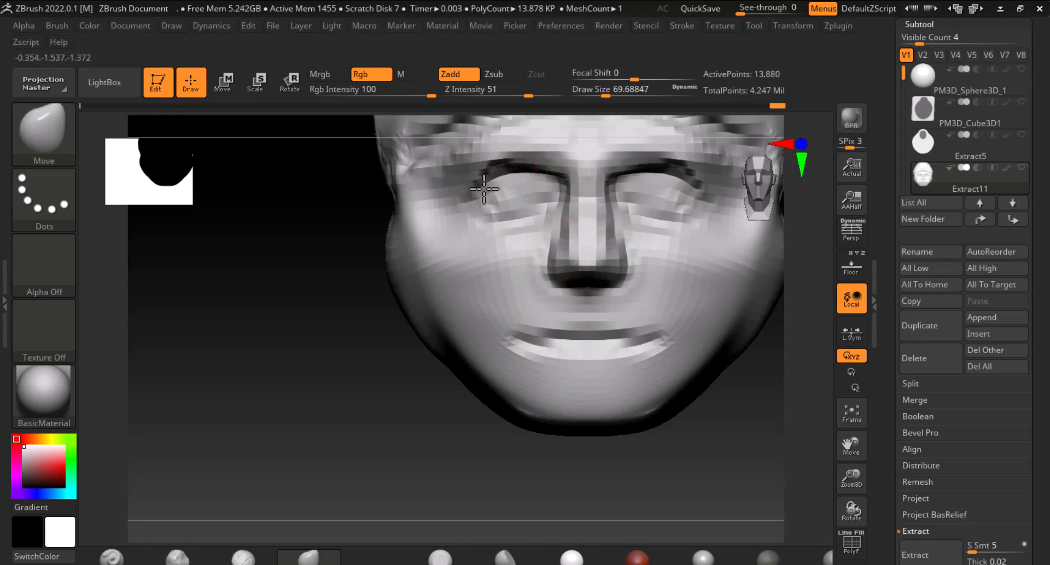
{"action": "key", "text": "ctrl+z"}
{"action": "key", "text": "ctrl+z"}
{"action": "key", "text": "ctrl+z"}
{"action": "key", "text": "ctrl+z"}
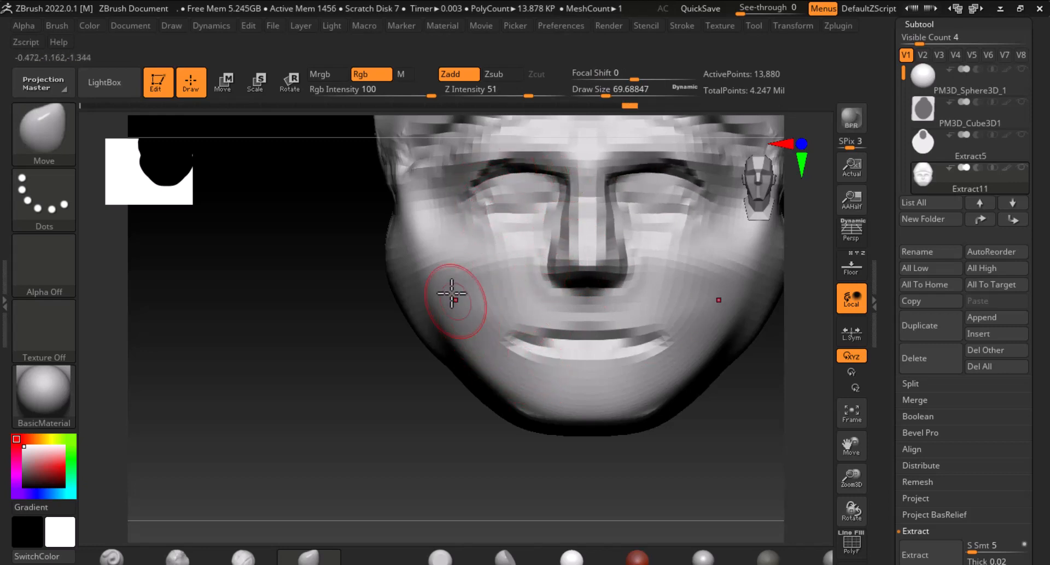
Reshape the cheek and jaw with the Move brush at draw size about 118, smoothing the jaw profile from the side
{"action": "key", "text": "]"}
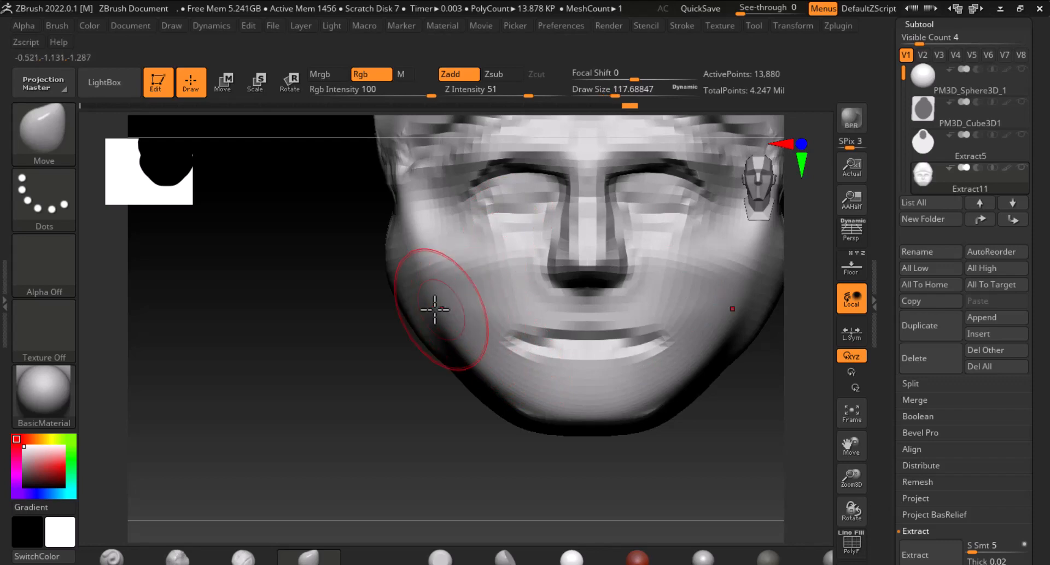
{"action": "left_click_drag", "start_coordinate": [423, 304], "coordinate": [440, 279]}
{"action": "left_click_drag", "start_coordinate": [378, 391], "coordinate": [670, 358]}
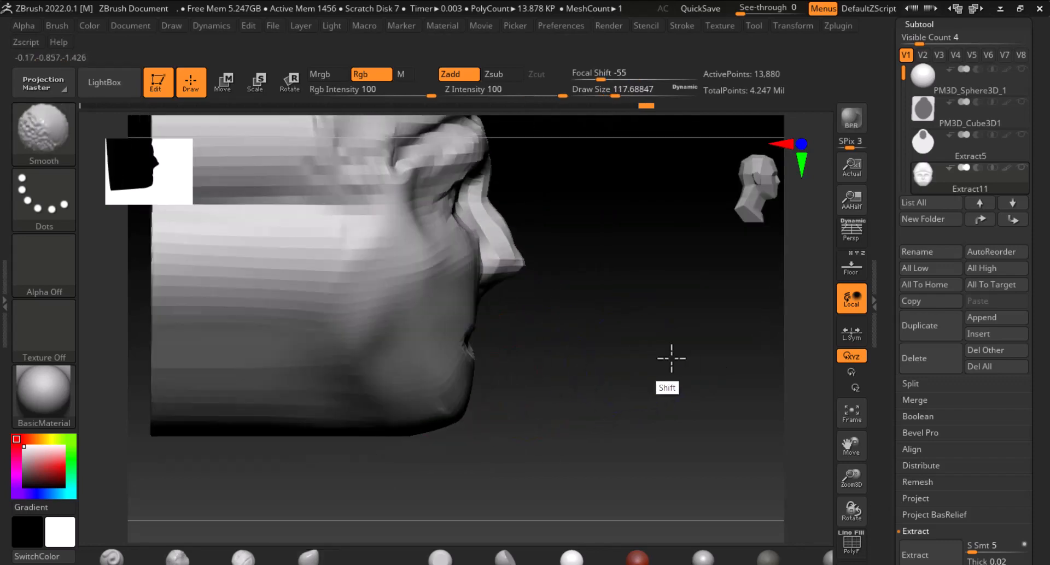
{"action": "left_click_drag", "start_coordinate": [460, 264], "coordinate": [437, 275]}
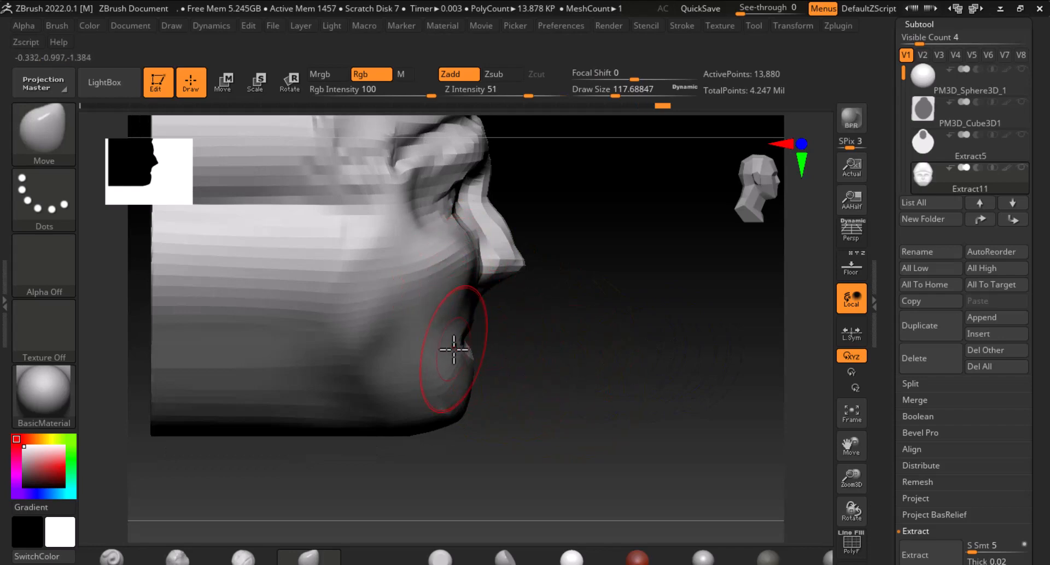
{"action": "left_click_drag", "start_coordinate": [453, 350], "coordinate": [441, 348]}
{"action": "mouse_move", "coordinate": [572, 373]}
{"action": "left_mouse_down"}
{"action": "mouse_move", "coordinate": [490, 377]}
{"action": "mouse_move", "coordinate": [680, 452]}
{"action": "mouse_move", "coordinate": [637, 413]}
{"action": "mouse_move", "coordinate": [621, 429]}
{"action": "mouse_move", "coordinate": [633, 436]}
{"action": "left_mouse_up"}
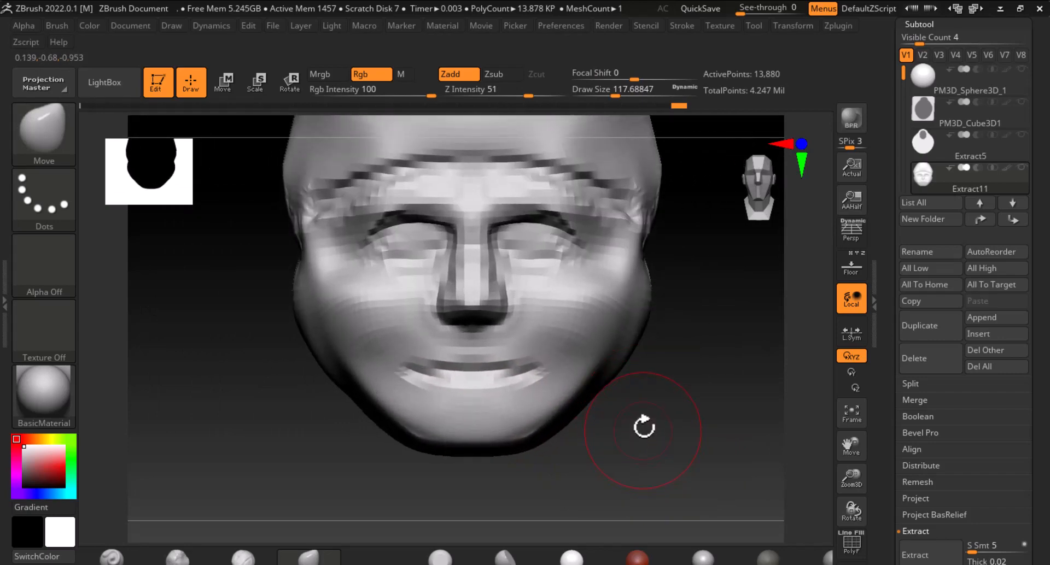
Subdivide the head once and carve the upper eyelid and brow creases with the Standard brush at size about 30
{"action": "key", "text": "ctrl+d"}
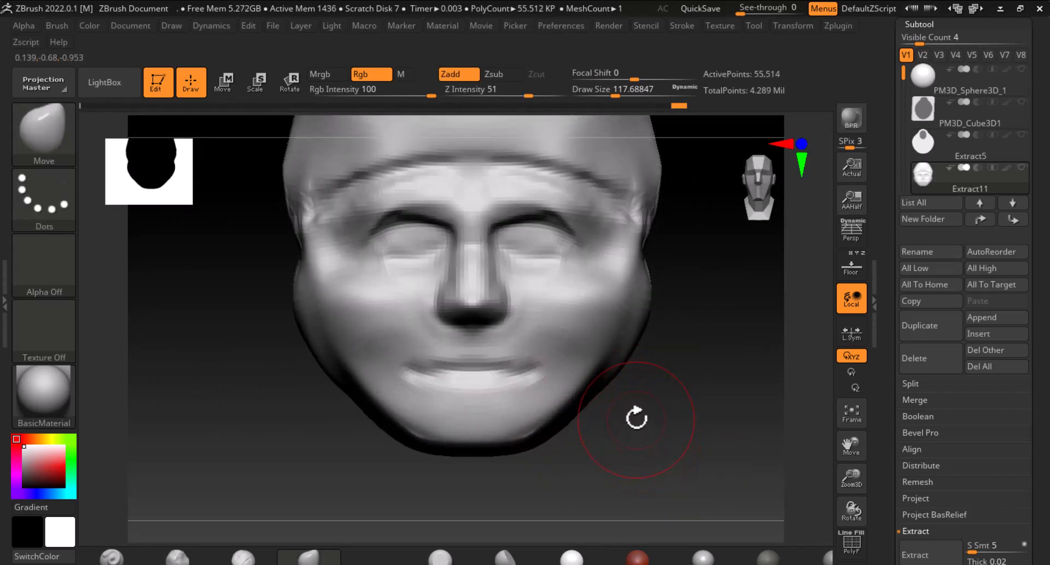
{"action": "left_click", "coordinate": [112, 558]}
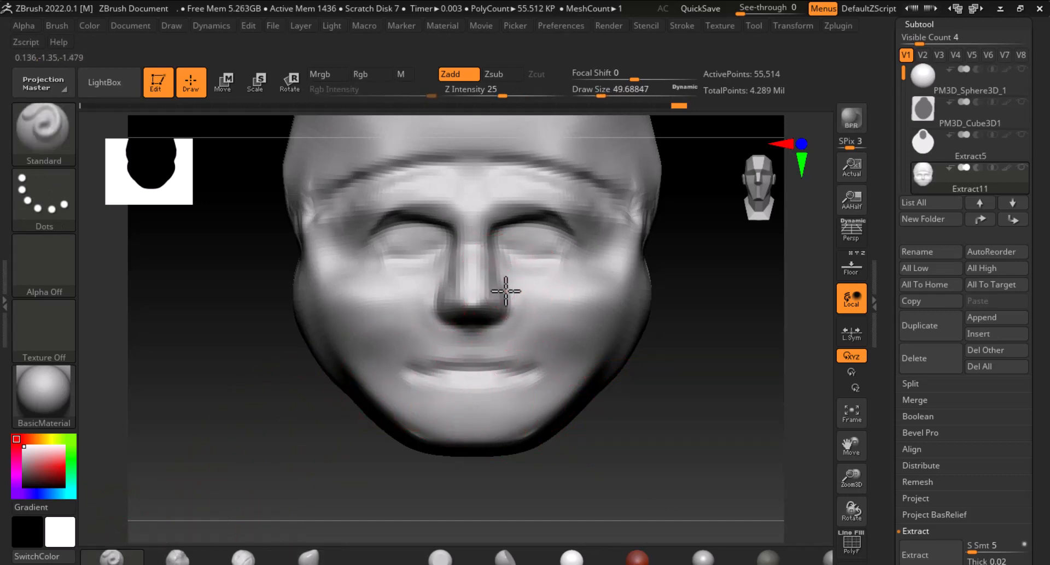
{"action": "left_click_drag", "start_coordinate": [440, 236], "coordinate": [373, 242], "text": "alt"}
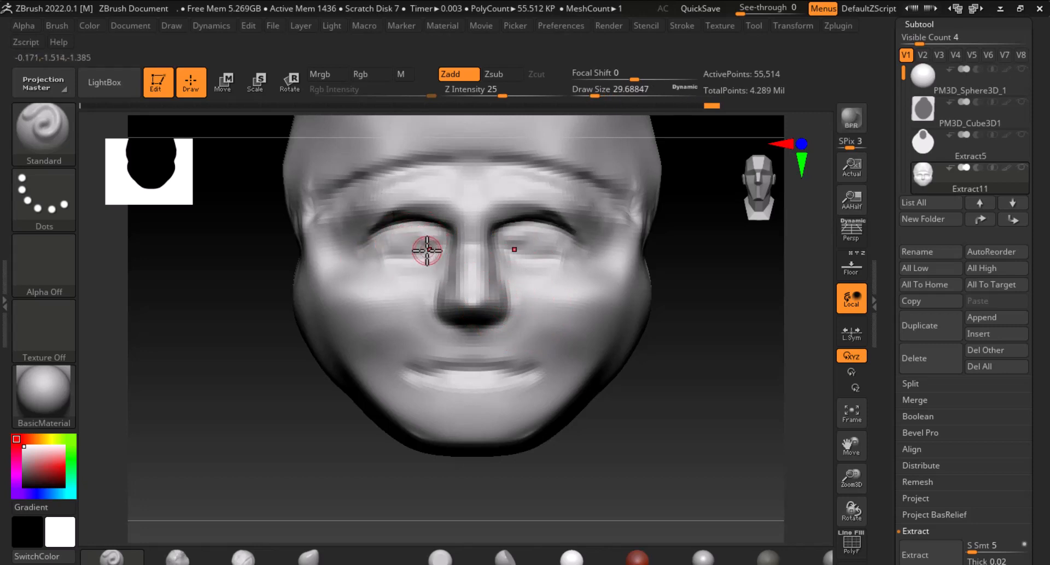
{"action": "left_click_drag", "start_coordinate": [436, 237], "coordinate": [375, 248], "text": "alt"}
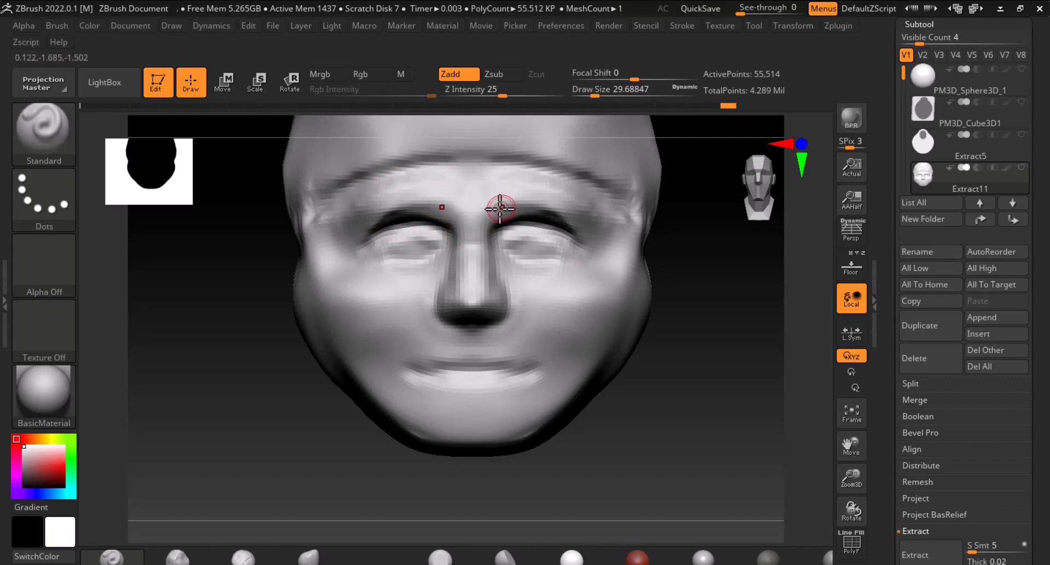
{"action": "mouse_move", "coordinate": [455, 198]}
{"action": "left_mouse_down", "text": "shift"}
{"action": "mouse_move", "coordinate": [389, 190]}
{"action": "mouse_move", "coordinate": [330, 215]}
{"action": "left_mouse_up", "text": "shift"}
Carve the nostril openings under the nose tip with a Standard brush about 38 in size
{"action": "left_click_drag", "start_coordinate": [728, 352], "coordinate": [710, 360], "text": "alt"}
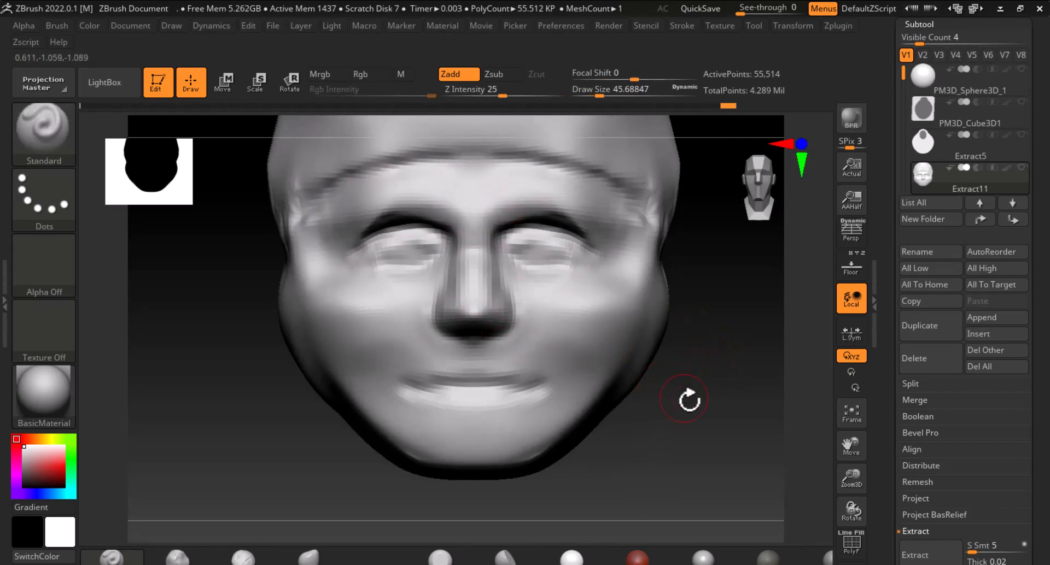
{"action": "mouse_move", "coordinate": [689, 399]}
{"action": "left_mouse_down"}
{"action": "mouse_move", "coordinate": [720, 396]}
{"action": "mouse_move", "coordinate": [711, 459]}
{"action": "left_mouse_up"}
{"action": "key", "text": "bracketleft"}
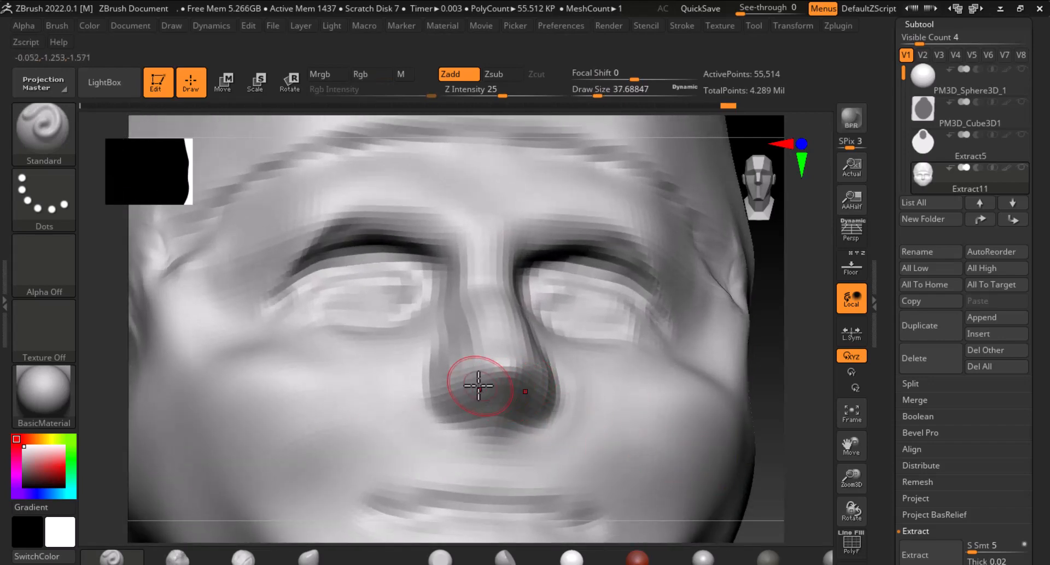
{"action": "mouse_move", "coordinate": [453, 392]}
{"action": "left_mouse_down"}
{"action": "mouse_move", "coordinate": [460, 378]}
{"action": "mouse_move", "coordinate": [469, 410]}
{"action": "mouse_move", "coordinate": [461, 399]}
{"action": "mouse_move", "coordinate": [438, 426]}
{"action": "left_mouse_up"}
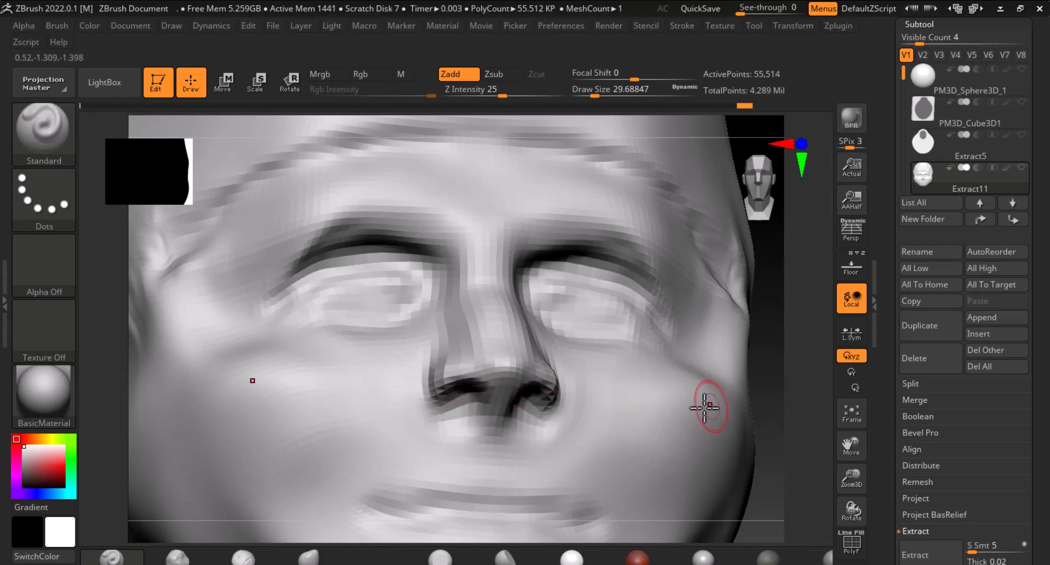
Build up the cheeks and nasolabial folds with the ClayBuildup brush at size about 82, smoothing the side of the face
{"action": "key", "text": "f"}
{"action": "left_click_drag", "start_coordinate": [706, 409], "coordinate": [650, 469], "text": "shift"}
{"action": "key", "text": "b"}
{"action": "key", "text": "c"}
{"action": "key", "text": "b"}
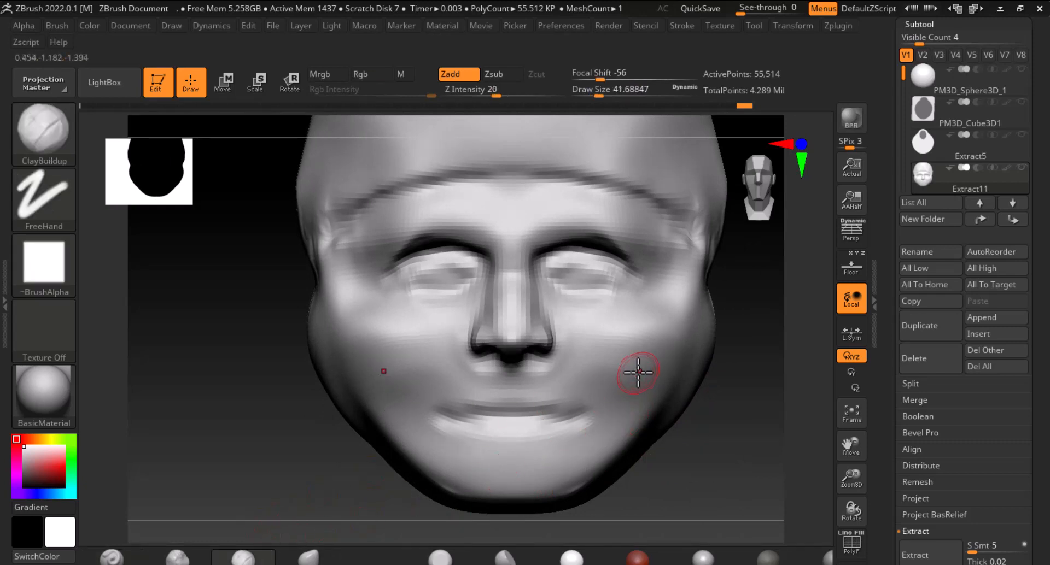
{"action": "key", "text": "bracketright"}
{"action": "mouse_move", "coordinate": [635, 352]}
{"action": "left_mouse_down"}
{"action": "mouse_move", "coordinate": [612, 375]}
{"action": "mouse_move", "coordinate": [600, 365]}
{"action": "left_mouse_up"}
{"action": "left_click_drag", "start_coordinate": [405, 486], "coordinate": [792, 446]}
{"action": "mouse_move", "coordinate": [455, 334]}
{"action": "left_mouse_down", "text": "alt"}
{"action": "mouse_move", "coordinate": [475, 283]}
{"action": "mouse_move", "coordinate": [436, 291]}
{"action": "mouse_move", "coordinate": [481, 241]}
{"action": "mouse_move", "coordinate": [440, 282]}
{"action": "mouse_move", "coordinate": [486, 249]}
{"action": "mouse_move", "coordinate": [428, 321]}
{"action": "mouse_move", "coordinate": [490, 241]}
{"action": "mouse_move", "coordinate": [484, 278]}
{"action": "mouse_move", "coordinate": [468, 241]}
{"action": "mouse_move", "coordinate": [433, 274]}
{"action": "mouse_move", "coordinate": [412, 257]}
{"action": "mouse_move", "coordinate": [417, 251]}
{"action": "mouse_move", "coordinate": [402, 274]}
{"action": "mouse_move", "coordinate": [436, 335]}
{"action": "left_mouse_up", "text": "alt"}
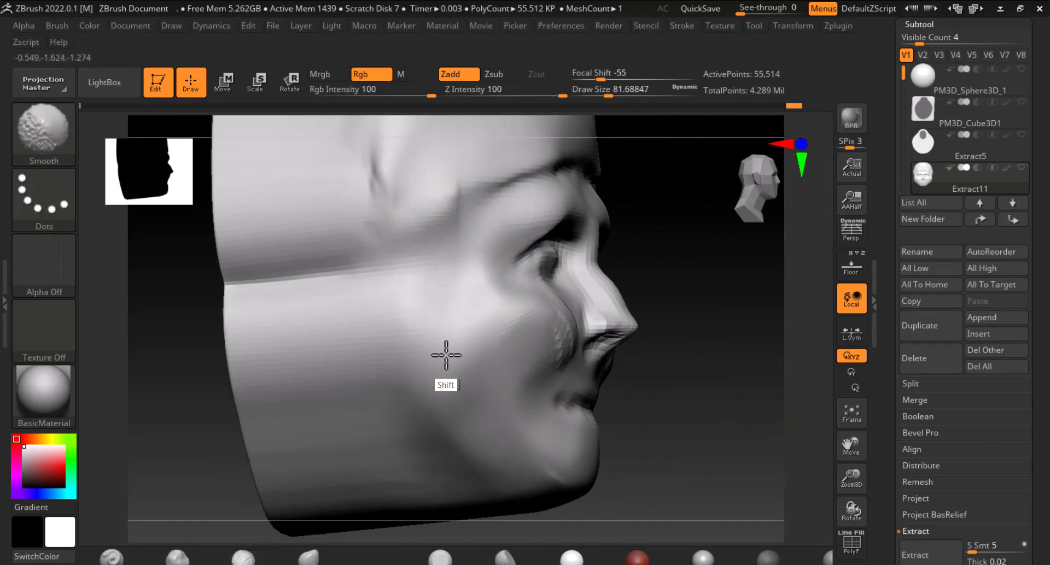
{"action": "left_click_drag", "start_coordinate": [724, 410], "coordinate": [649, 389], "text": "shift"}
{"action": "left_click_drag", "start_coordinate": [556, 328], "coordinate": [493, 371], "text": "shift"}
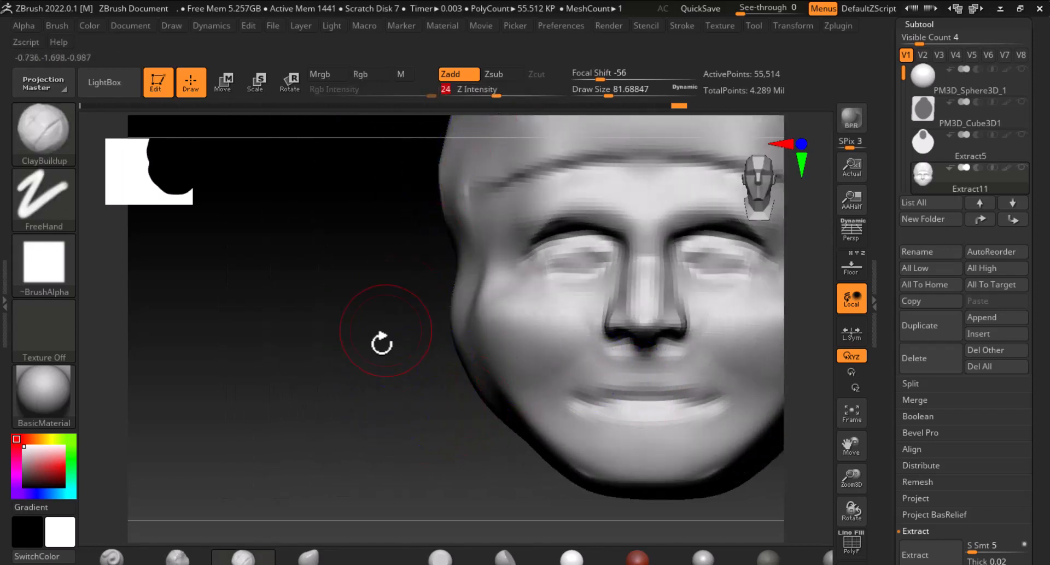
{"action": "left_click_drag", "start_coordinate": [381, 344], "coordinate": [251, 370]}
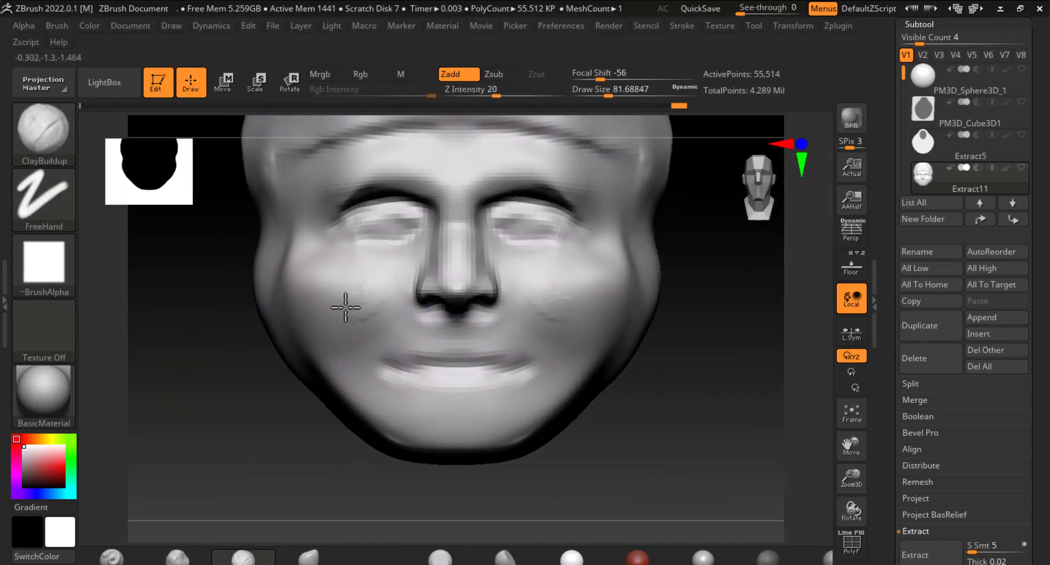
{"action": "mouse_move", "coordinate": [345, 308]}
{"action": "left_mouse_down"}
{"action": "mouse_move", "coordinate": [323, 288]}
{"action": "mouse_move", "coordinate": [335, 311]}
{"action": "mouse_move", "coordinate": [371, 301]}
{"action": "mouse_move", "coordinate": [333, 371]}
{"action": "left_mouse_up"}
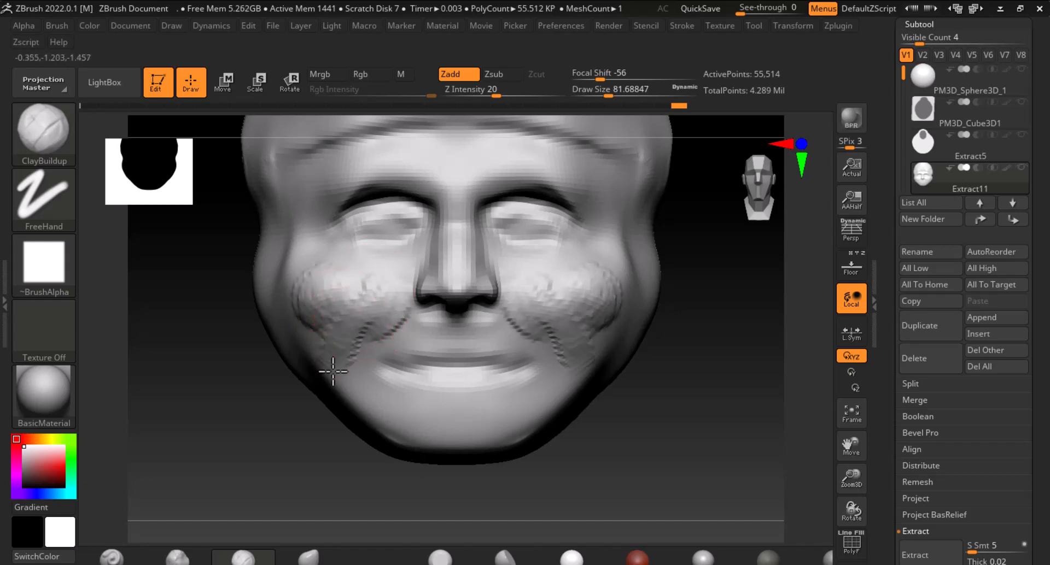
Lower the ClayBuildup Z intensity to 2 and build up the lips and mouth area with a brush about 42 in size
{"action": "left_click_drag", "start_coordinate": [495, 93], "coordinate": [464, 94]}
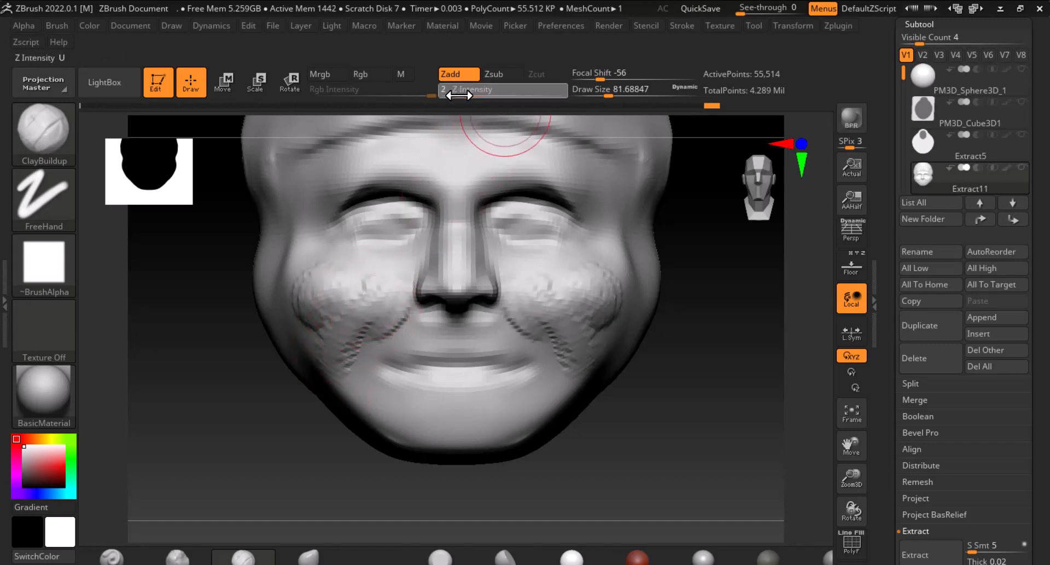
{"action": "mouse_move", "coordinate": [368, 342]}
{"action": "left_mouse_down"}
{"action": "mouse_move", "coordinate": [345, 299]}
{"action": "mouse_move", "coordinate": [334, 304]}
{"action": "mouse_move", "coordinate": [328, 277]}
{"action": "mouse_move", "coordinate": [318, 313]}
{"action": "mouse_move", "coordinate": [350, 336]}
{"action": "left_mouse_up"}
{"action": "mouse_move", "coordinate": [409, 298]}
{"action": "left_mouse_down", "text": "shift"}
{"action": "mouse_move", "coordinate": [357, 327]}
{"action": "mouse_move", "coordinate": [396, 294]}
{"action": "left_mouse_up", "text": "shift"}
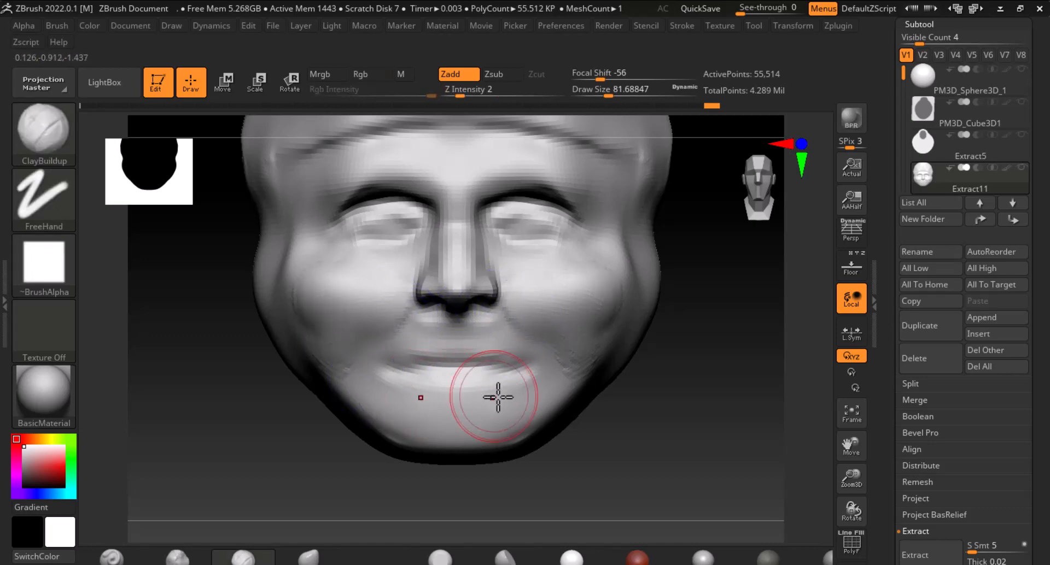
{"action": "key", "text": "bracketleft"}
{"action": "key", "text": "bracketleft"}
{"action": "key", "text": "bracketleft"}
{"action": "key", "text": "bracketleft"}
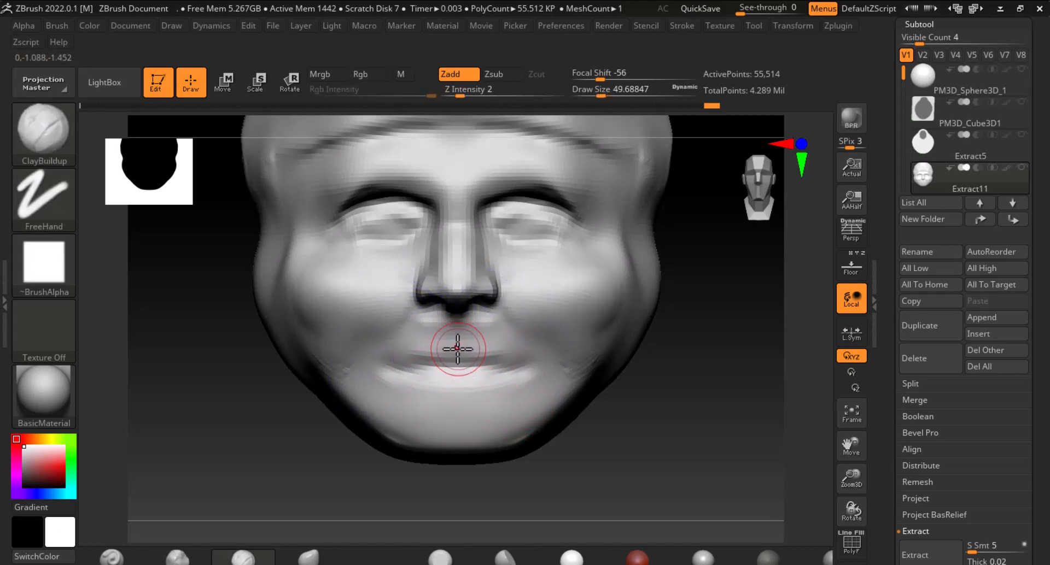
{"action": "key", "text": "bracketleft"}
{"action": "mouse_move", "coordinate": [438, 321]}
{"action": "left_mouse_down"}
{"action": "mouse_move", "coordinate": [392, 356]}
{"action": "mouse_move", "coordinate": [433, 352]}
{"action": "mouse_move", "coordinate": [440, 364]}
{"action": "mouse_move", "coordinate": [446, 346]}
{"action": "mouse_move", "coordinate": [430, 358]}
{"action": "left_mouse_up"}
{"action": "mouse_move", "coordinate": [436, 314]}
{"action": "left_mouse_down", "text": "alt"}
{"action": "mouse_move", "coordinate": [410, 322]}
{"action": "mouse_move", "coordinate": [407, 330]}
{"action": "mouse_move", "coordinate": [426, 329]}
{"action": "mouse_move", "coordinate": [430, 397]}
{"action": "mouse_move", "coordinate": [405, 394]}
{"action": "mouse_move", "coordinate": [405, 412]}
{"action": "mouse_move", "coordinate": [456, 410]}
{"action": "mouse_move", "coordinate": [403, 423]}
{"action": "mouse_move", "coordinate": [410, 413]}
{"action": "mouse_move", "coordinate": [372, 346]}
{"action": "mouse_move", "coordinate": [419, 351]}
{"action": "mouse_move", "coordinate": [435, 456]}
{"action": "mouse_move", "coordinate": [472, 458]}
{"action": "left_mouse_up", "text": "alt"}
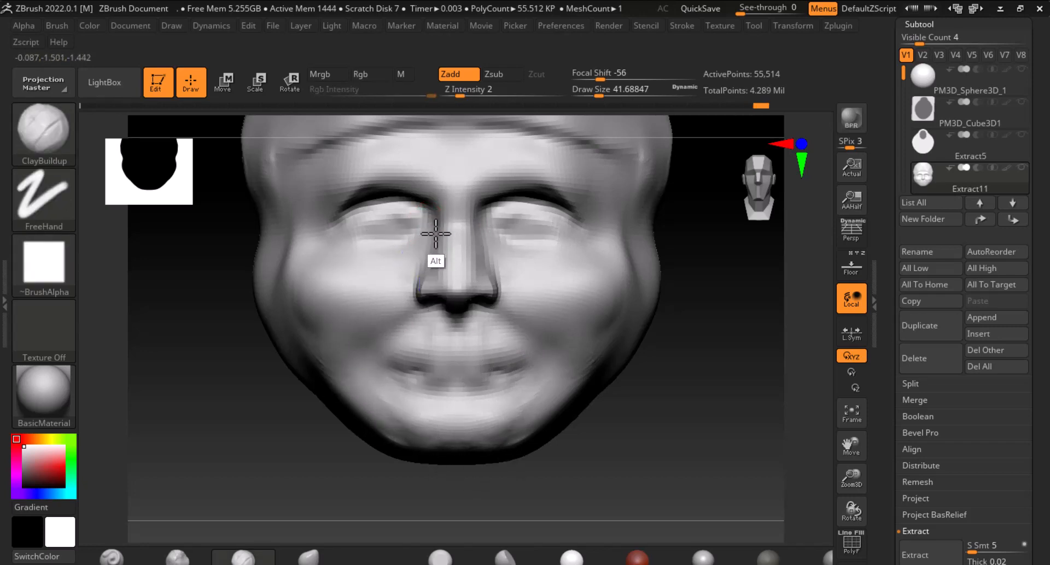
Deepen and smooth the cheek crease in three-quarter view with the ClayBuildup brush at size about 130
{"action": "mouse_move", "coordinate": [694, 382]}
{"action": "left_mouse_down"}
{"action": "mouse_move", "coordinate": [671, 382]}
{"action": "mouse_move", "coordinate": [672, 338]}
{"action": "left_mouse_up"}
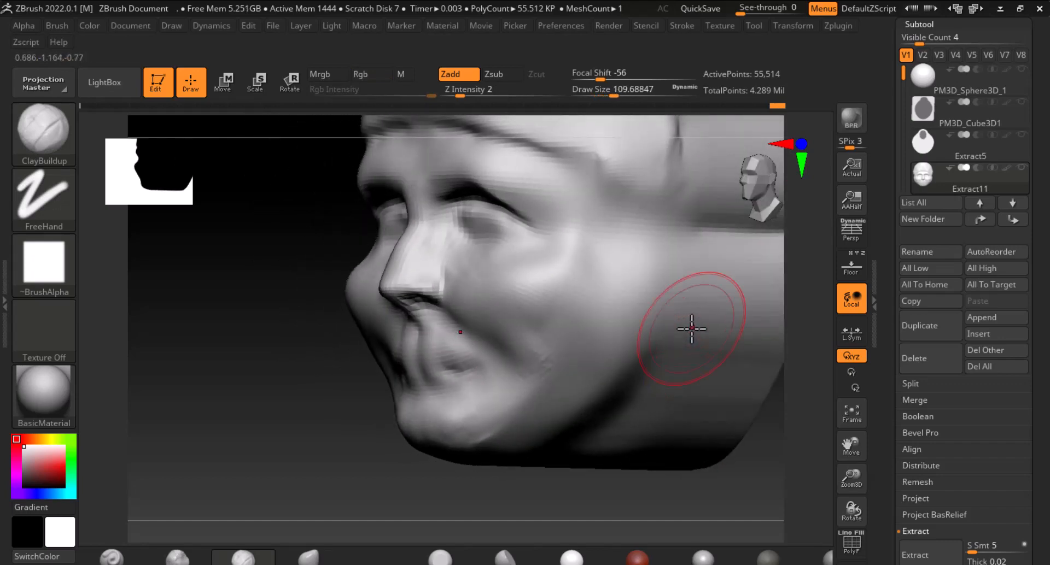
{"action": "mouse_move", "coordinate": [671, 300]}
{"action": "left_mouse_down", "text": "alt"}
{"action": "mouse_move", "coordinate": [663, 285]}
{"action": "mouse_move", "coordinate": [705, 293]}
{"action": "mouse_move", "coordinate": [658, 322]}
{"action": "left_mouse_up", "text": "alt"}
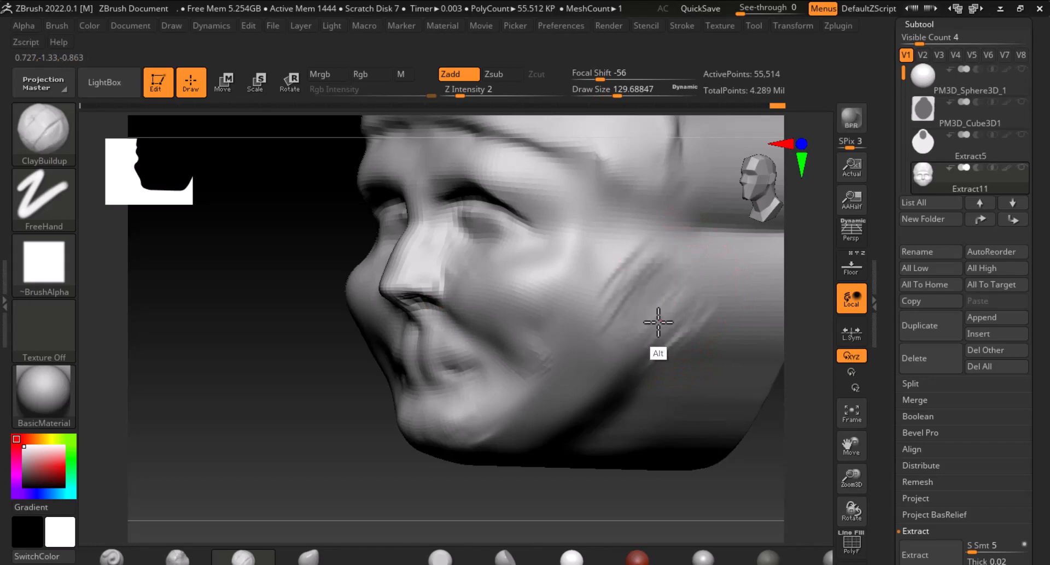
{"action": "left_click_drag", "start_coordinate": [609, 293], "coordinate": [633, 257], "text": "shift"}
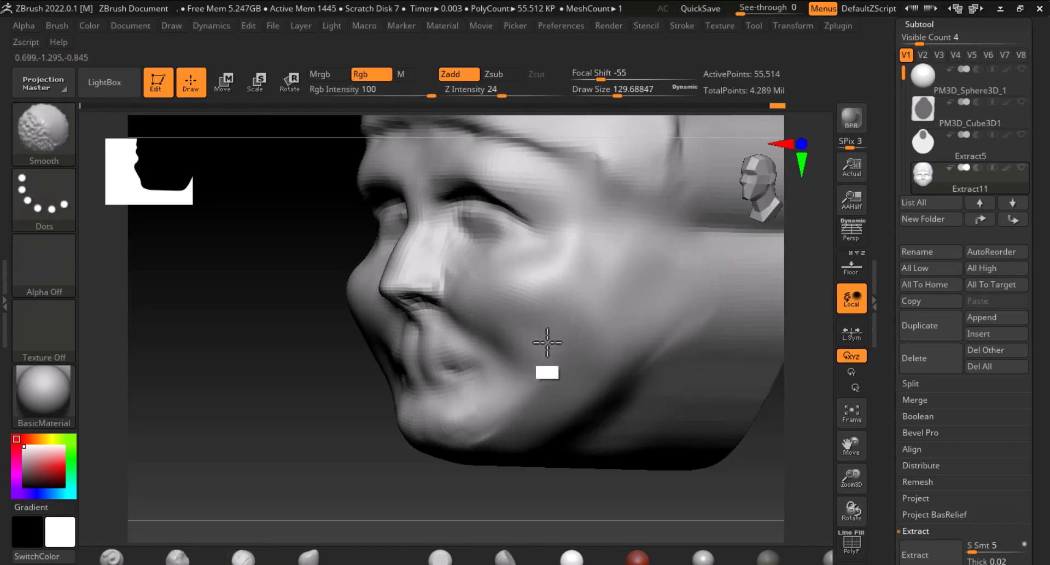
{"action": "left_click_drag", "start_coordinate": [317, 422], "coordinate": [403, 445], "text": "shift"}
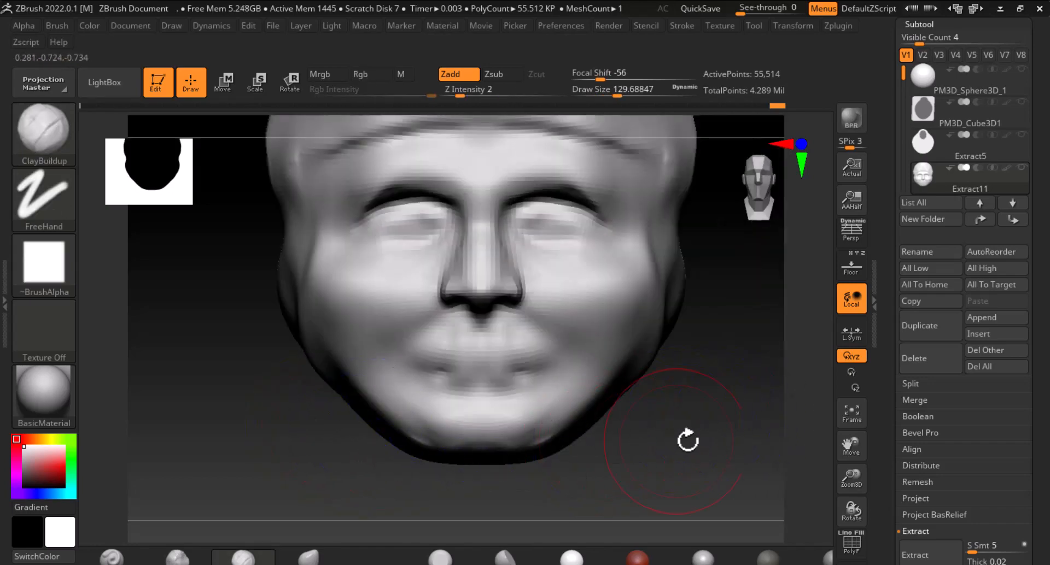
{"action": "left_click_drag", "start_coordinate": [687, 440], "coordinate": [562, 335], "text": "shift"}
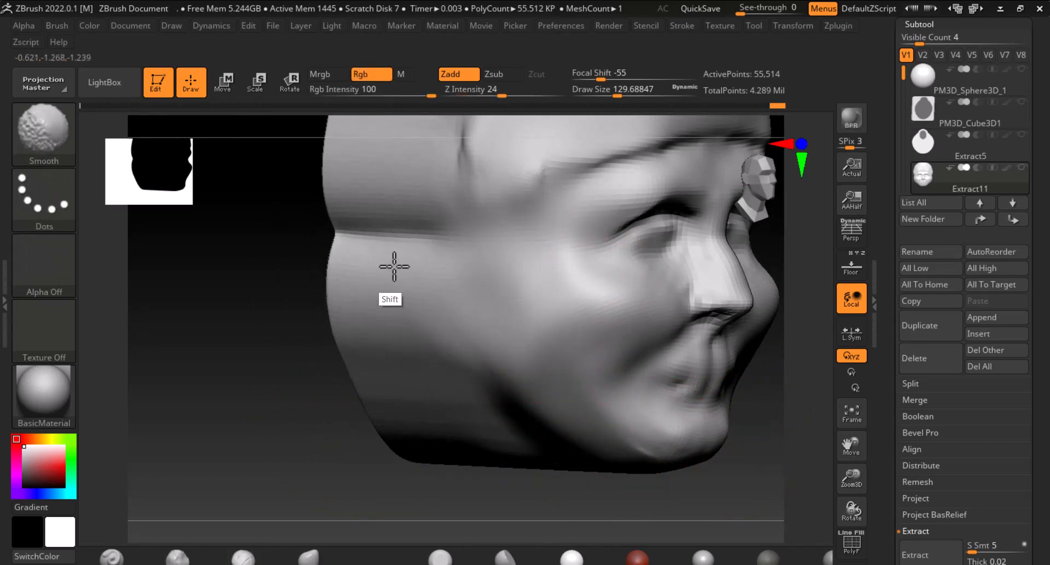
Refine and smooth the area around the nose and mouth with the ClayBuildup brush at size about 54
{"action": "key", "text": "b"}
{"action": "key", "text": "c"}
{"action": "key", "text": "b"}
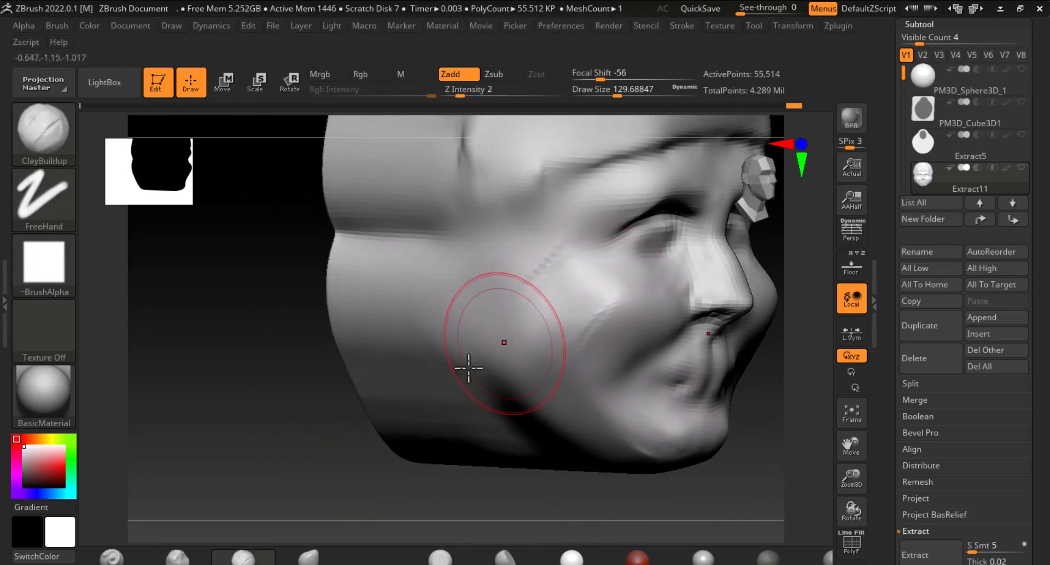
{"action": "mouse_move", "coordinate": [740, 438]}
{"action": "left_mouse_down"}
{"action": "mouse_move", "coordinate": [689, 453]}
{"action": "mouse_move", "coordinate": [670, 345]}
{"action": "left_mouse_up"}
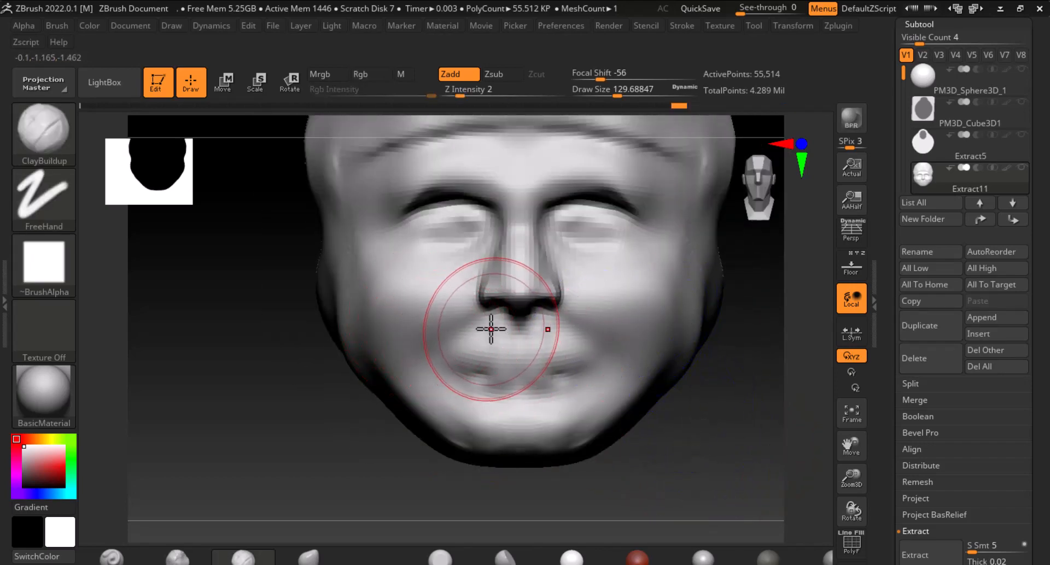
{"action": "key", "text": "bracketleft"}
{"action": "key", "text": "bracketleft"}
{"action": "key", "text": "bracketleft"}
{"action": "left_click_drag", "start_coordinate": [452, 284], "coordinate": [457, 272]}
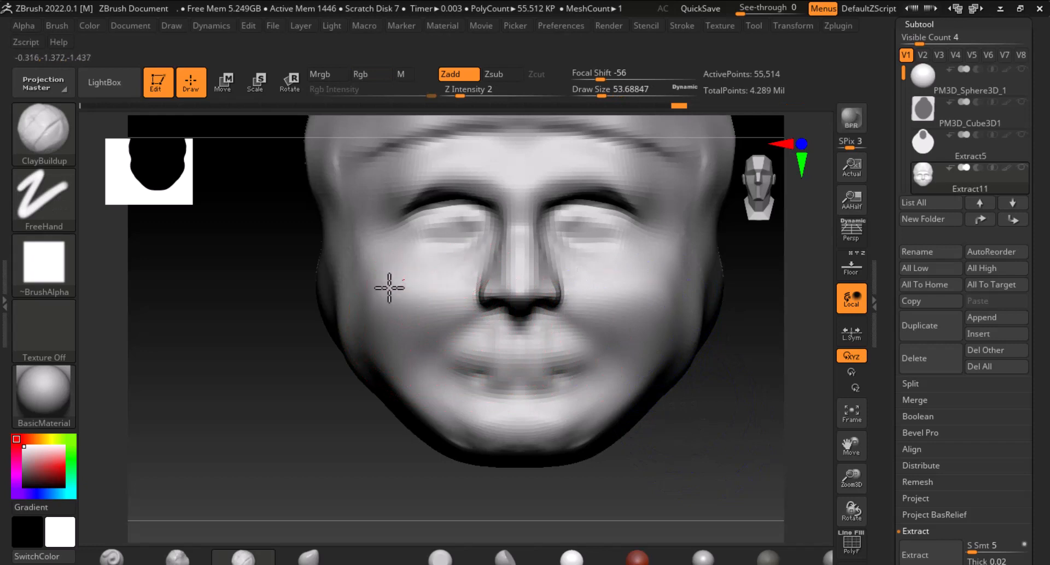
{"action": "left_click_drag", "start_coordinate": [404, 293], "coordinate": [429, 306]}
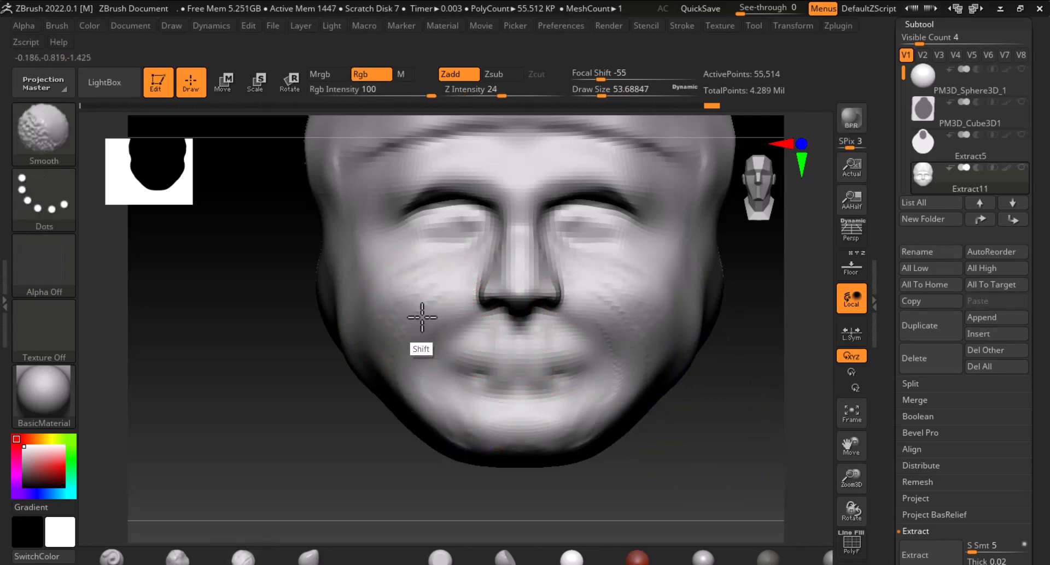
{"action": "mouse_move", "coordinate": [426, 356]}
{"action": "left_mouse_down", "text": "shift"}
{"action": "mouse_move", "coordinate": [412, 283]}
{"action": "mouse_move", "coordinate": [471, 227]}
{"action": "mouse_move", "coordinate": [441, 227]}
{"action": "mouse_move", "coordinate": [450, 217]}
{"action": "mouse_move", "coordinate": [476, 222]}
{"action": "mouse_move", "coordinate": [432, 227]}
{"action": "mouse_move", "coordinate": [478, 227]}
{"action": "mouse_move", "coordinate": [429, 232]}
{"action": "mouse_move", "coordinate": [446, 247]}
{"action": "mouse_move", "coordinate": [476, 226]}
{"action": "mouse_move", "coordinate": [434, 228]}
{"action": "mouse_move", "coordinate": [464, 242]}
{"action": "mouse_move", "coordinate": [441, 237]}
{"action": "mouse_move", "coordinate": [472, 234]}
{"action": "mouse_move", "coordinate": [429, 228]}
{"action": "mouse_move", "coordinate": [524, 359]}
{"action": "mouse_move", "coordinate": [511, 382]}
{"action": "mouse_move", "coordinate": [445, 412]}
{"action": "mouse_move", "coordinate": [511, 328]}
{"action": "left_mouse_up", "text": "shift"}
{"action": "key", "text": "shift"}
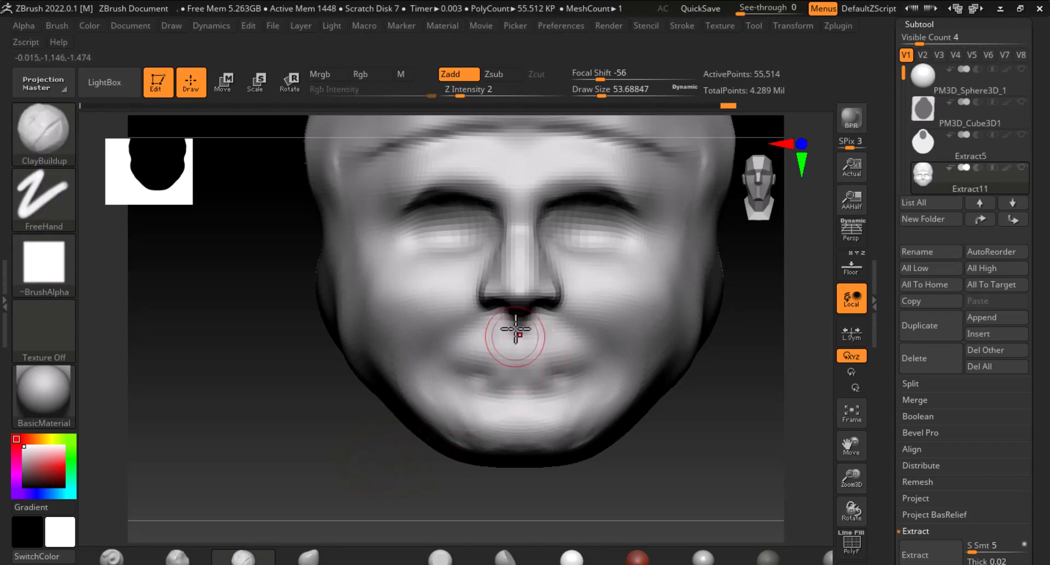
Select the Standard brush with focal shift 55 and size about 27, then subdivide the head once more
{"action": "left_click", "coordinate": [112, 558]}
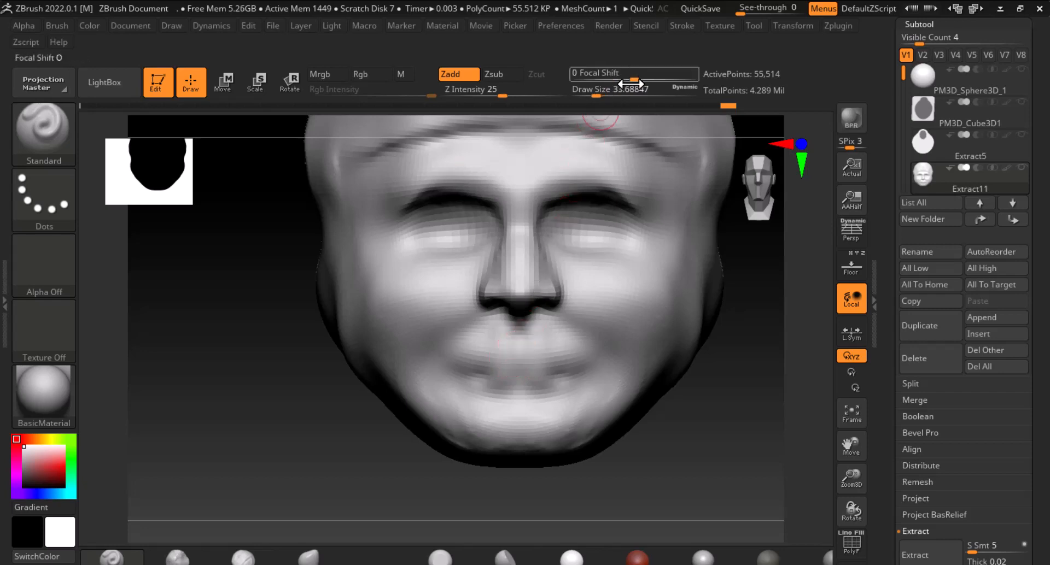
{"action": "left_click_drag", "start_coordinate": [597, 94], "coordinate": [669, 78]}
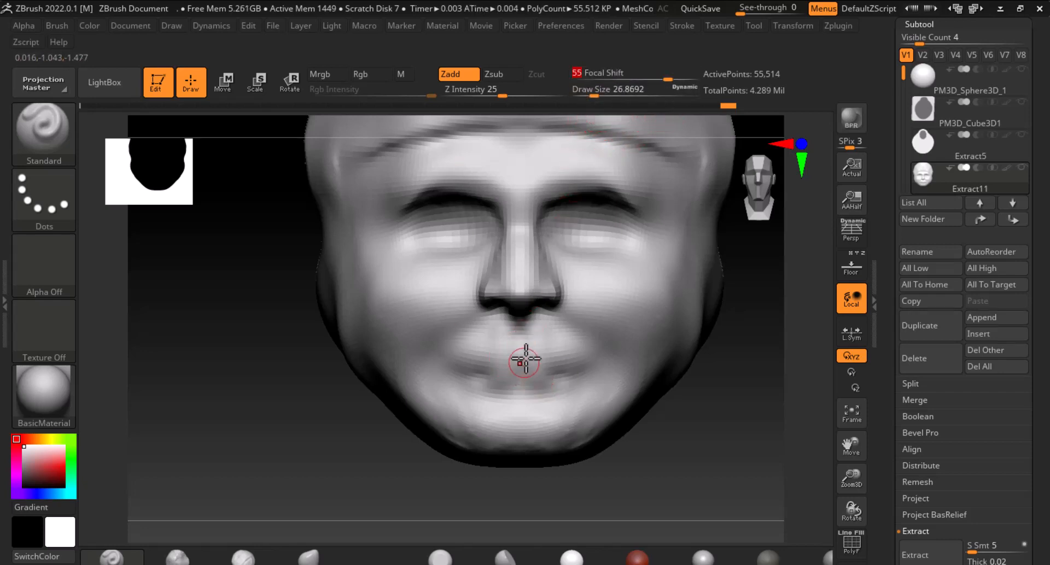
{"action": "key", "text": "alt"}
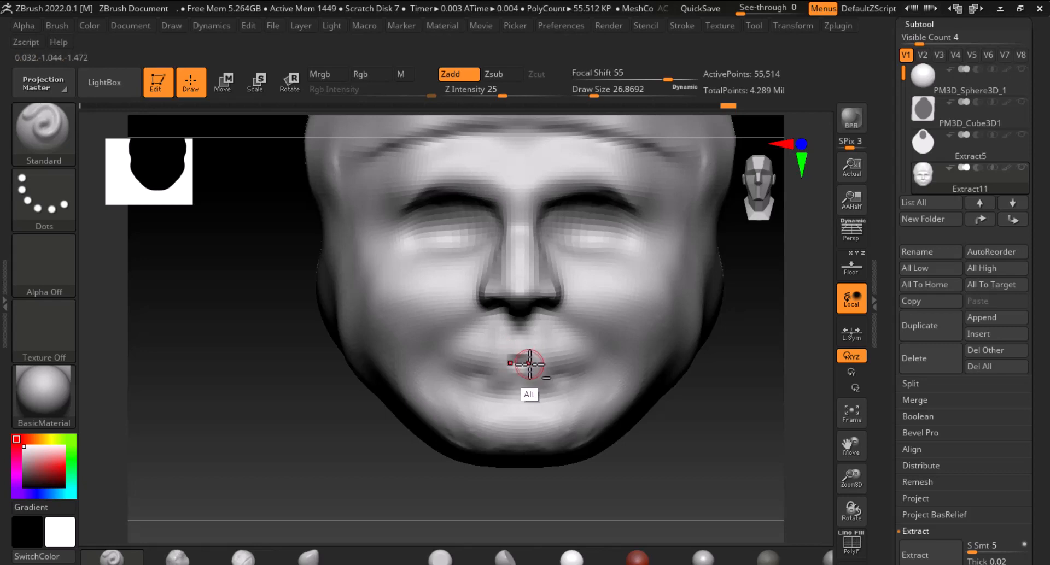
{"action": "left_click", "coordinate": [529, 363], "text": "alt"}
{"action": "key", "text": "ctrl+d"}
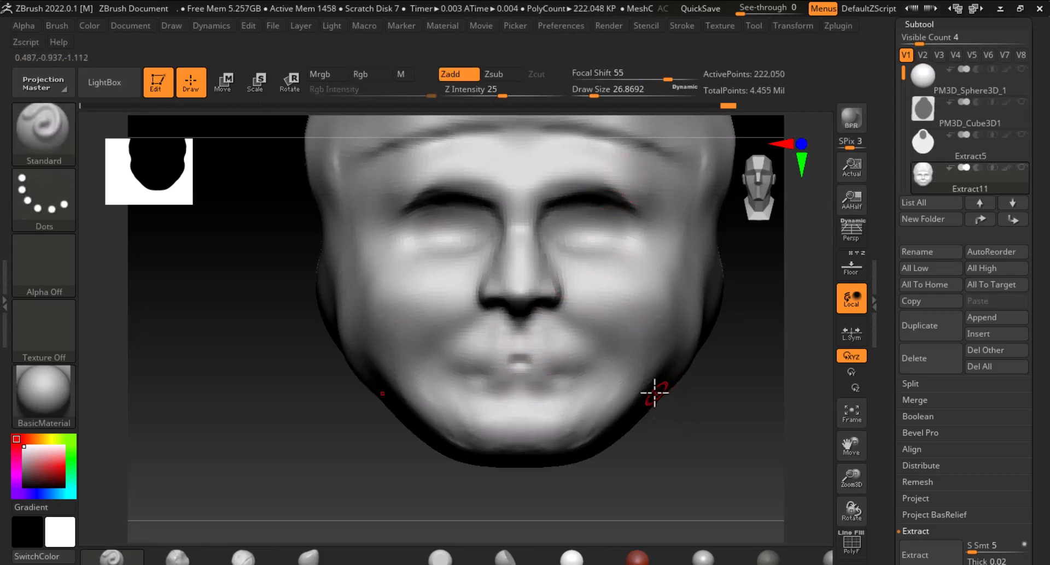
Set focal shift to 68 and carve the lip parting line inward with the Standard brush
{"action": "left_click_drag", "start_coordinate": [662, 80], "coordinate": [674, 80]}
{"action": "key", "text": "alt"}
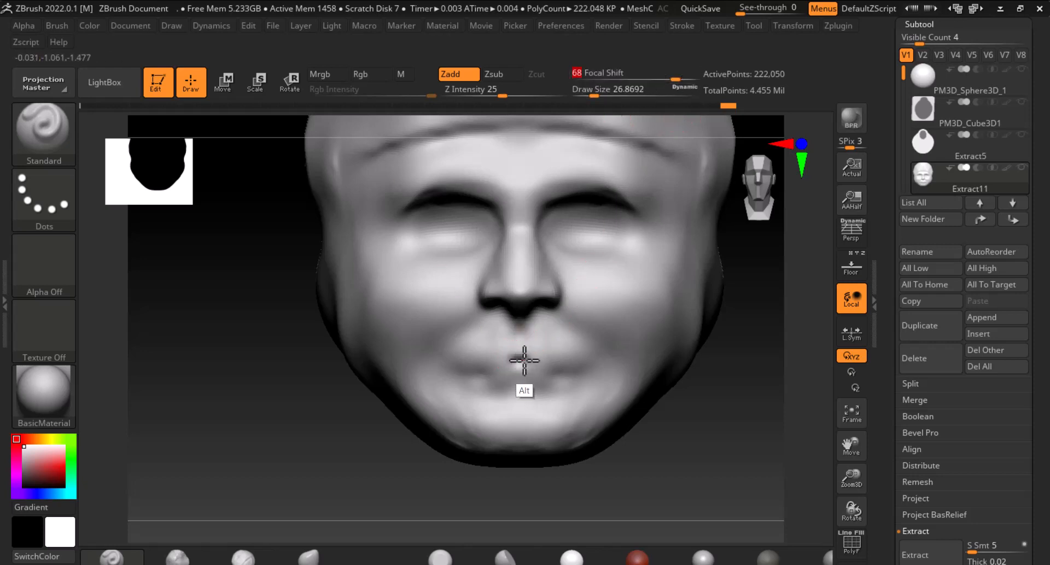
{"action": "left_click_drag", "start_coordinate": [499, 355], "coordinate": [466, 365], "text": "alt"}
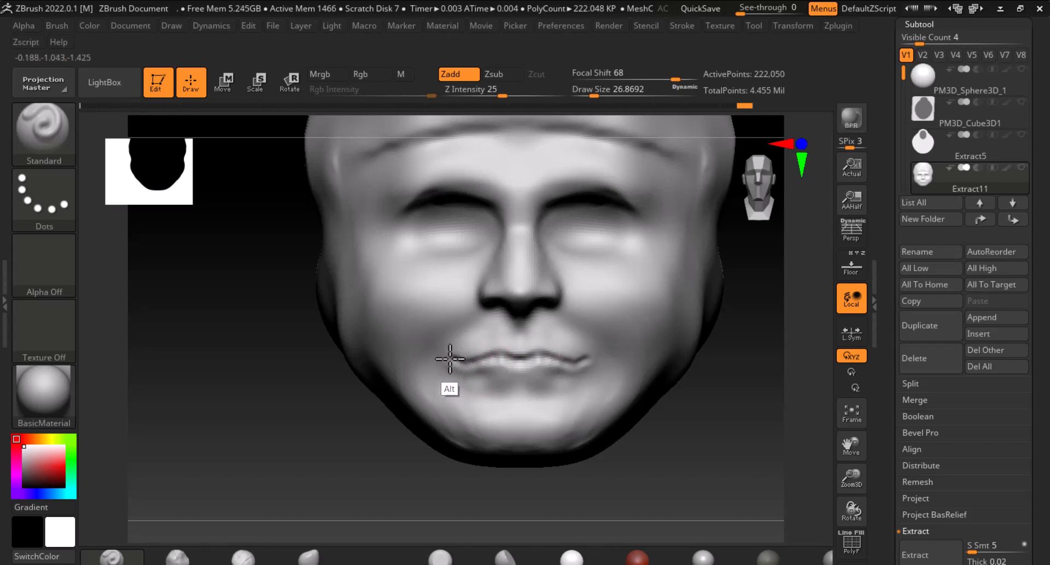
{"action": "left_click_drag", "start_coordinate": [525, 362], "coordinate": [589, 359], "text": "alt"}
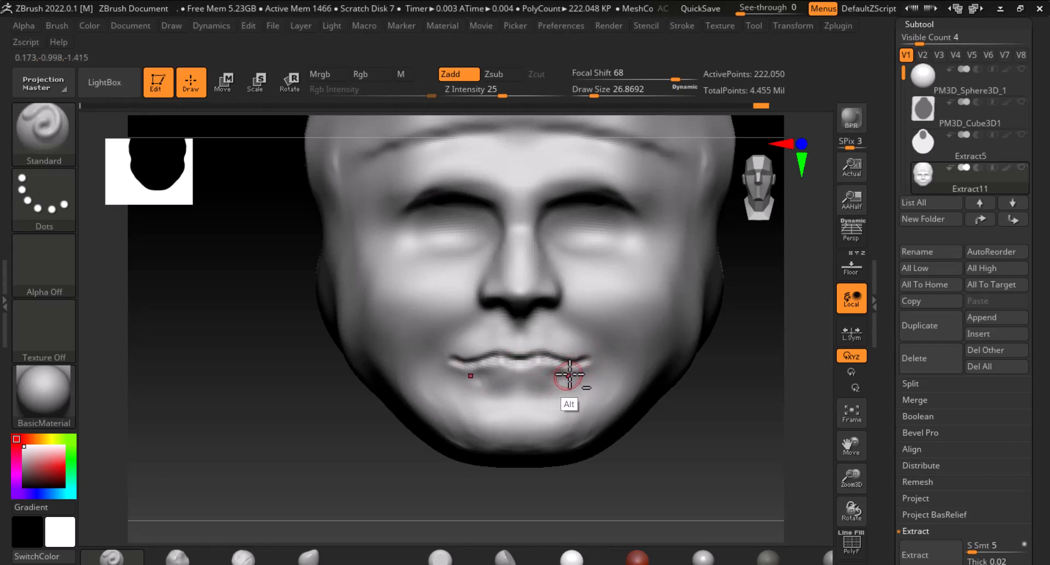
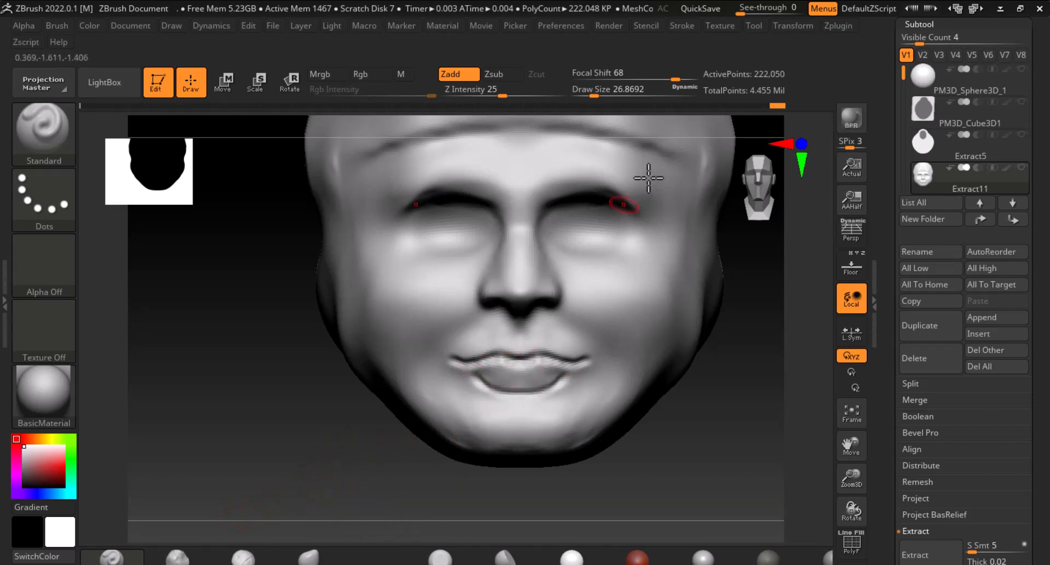
Set focal shift to 23 and smooth along the lip parting line with the Standard brush
{"action": "left_click_drag", "start_coordinate": [675, 80], "coordinate": [647, 79]}
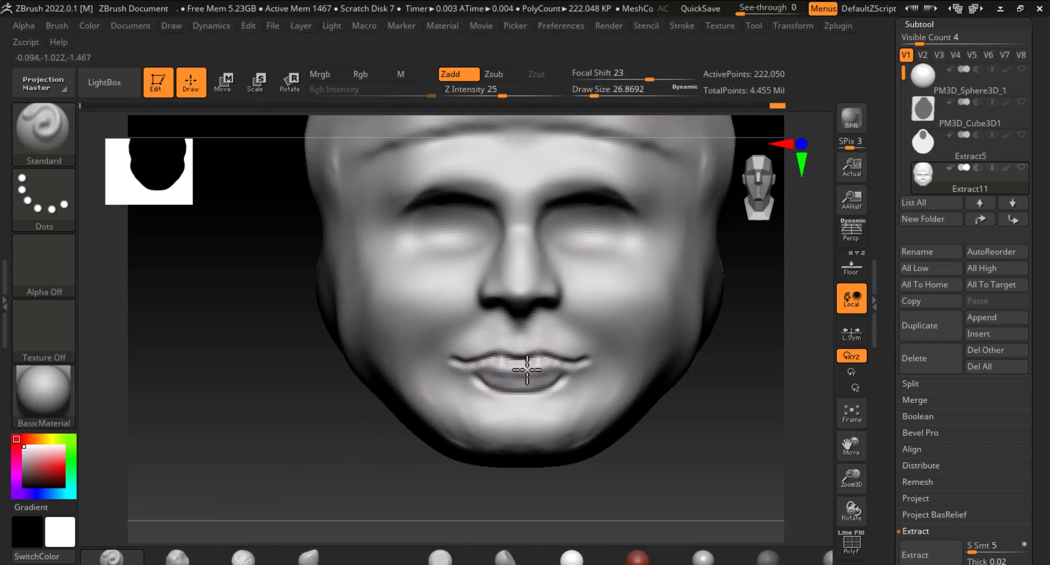
{"action": "key", "text": "shift"}
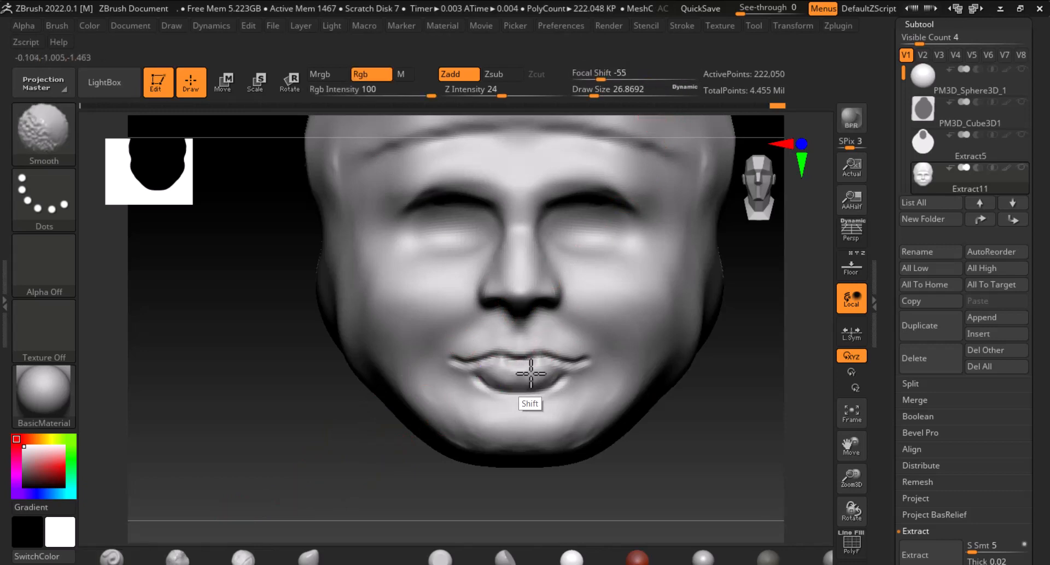
{"action": "left_click_drag", "start_coordinate": [519, 373], "coordinate": [499, 376], "text": "shift"}
{"action": "key", "text": "shift"}
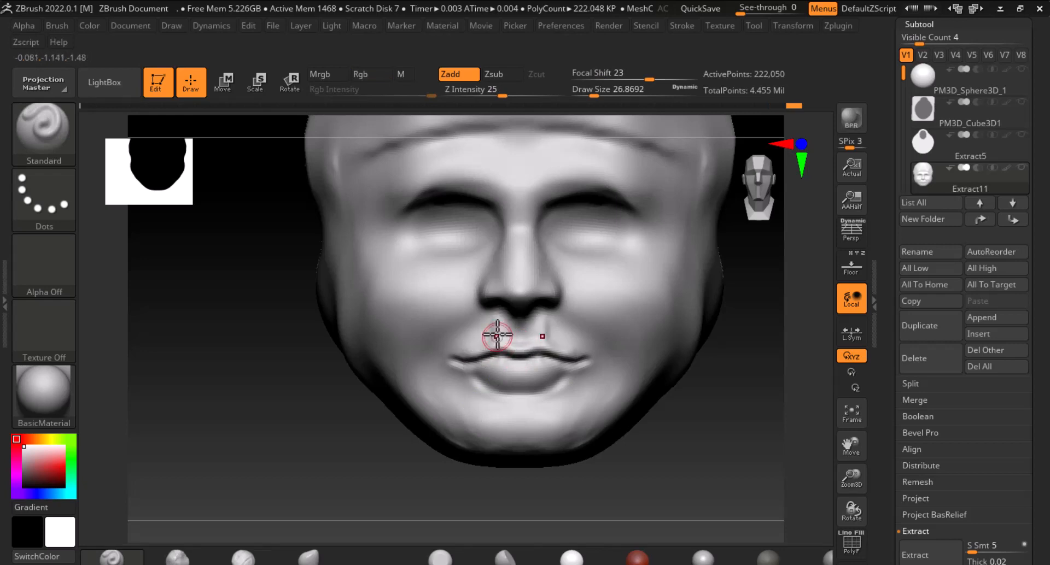
Sculpt the upper lip area in subtract mode with the Standard brush
{"action": "key", "text": "shift"}
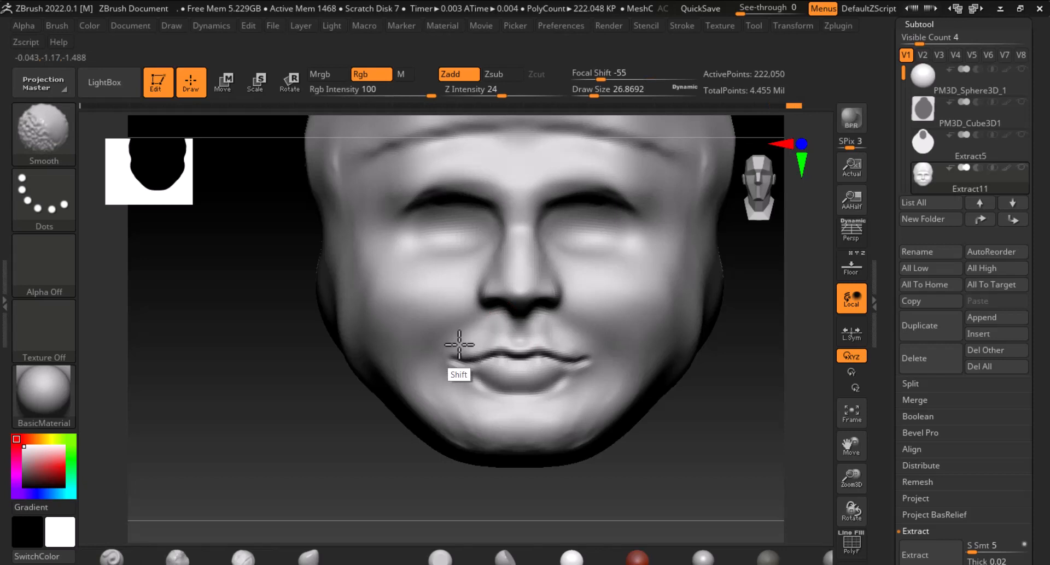
{"action": "key", "text": "alt"}
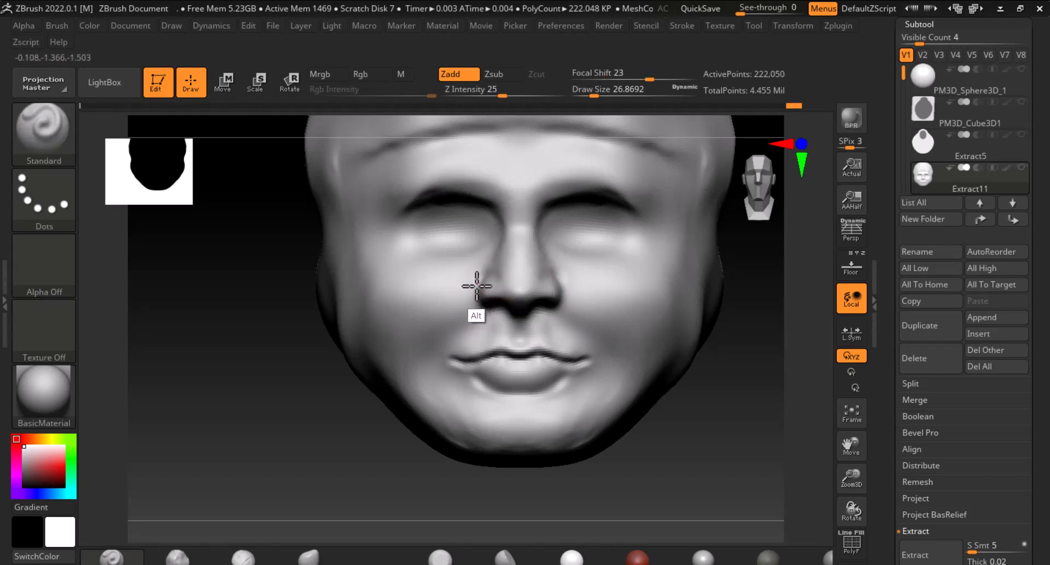
{"action": "mouse_move", "coordinate": [476, 286]}
{"action": "left_mouse_down", "text": "alt"}
{"action": "mouse_move", "coordinate": [462, 333]}
{"action": "mouse_move", "coordinate": [440, 350]}
{"action": "mouse_move", "coordinate": [445, 379]}
{"action": "left_mouse_up", "text": "alt"}
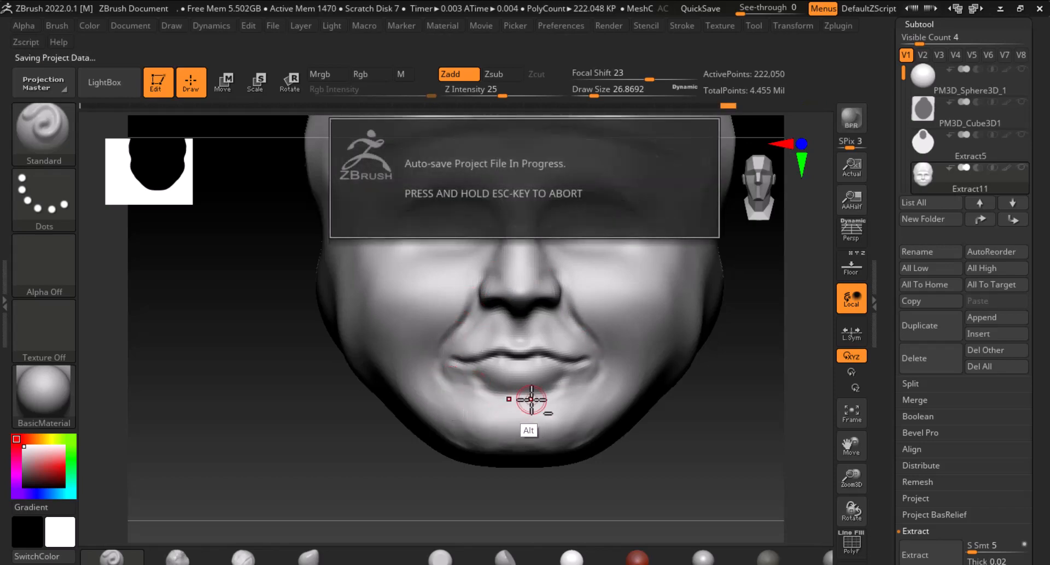
Return to the front view and add a small Standard brush stroke above the upper lip
{"action": "mouse_move", "coordinate": [574, 490]}
{"action": "left_mouse_down"}
{"action": "mouse_move", "coordinate": [522, 487]}
{"action": "mouse_move", "coordinate": [661, 478]}
{"action": "left_mouse_up"}
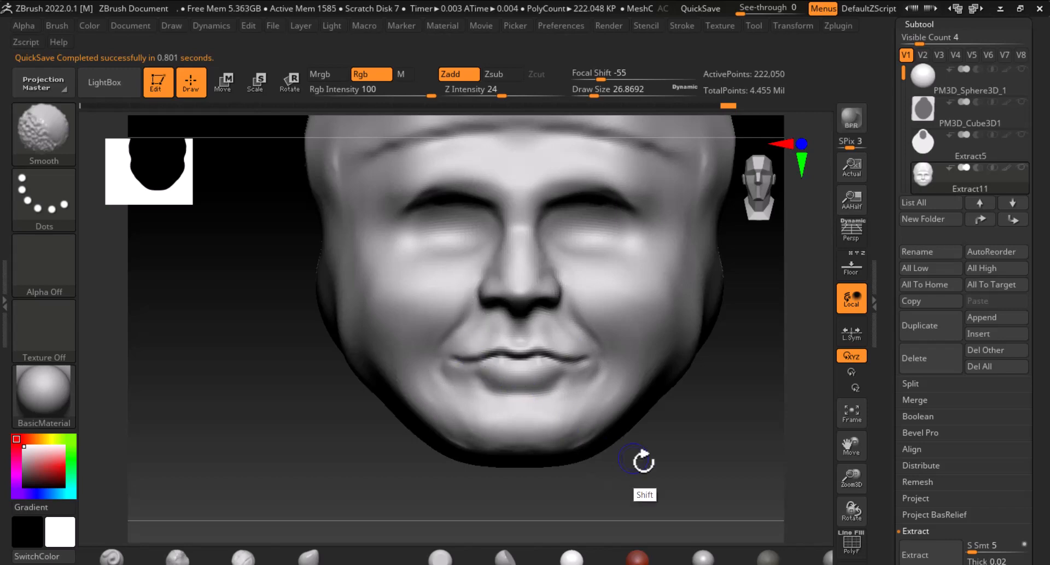
{"action": "mouse_move", "coordinate": [643, 462]}
{"action": "left_mouse_down"}
{"action": "mouse_move", "coordinate": [661, 467]}
{"action": "mouse_move", "coordinate": [615, 411]}
{"action": "left_mouse_up"}
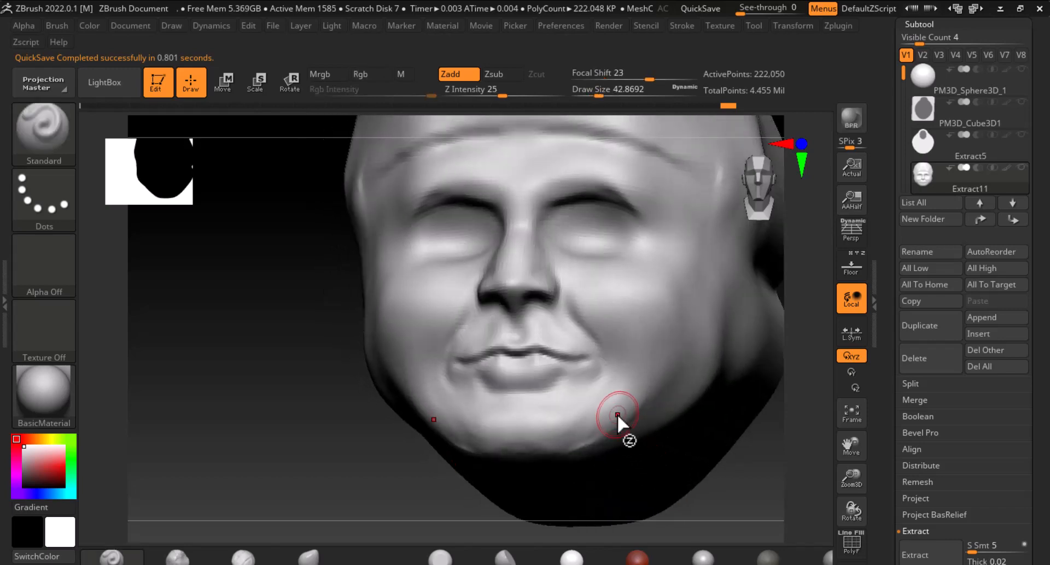
{"action": "key", "text": "shift"}
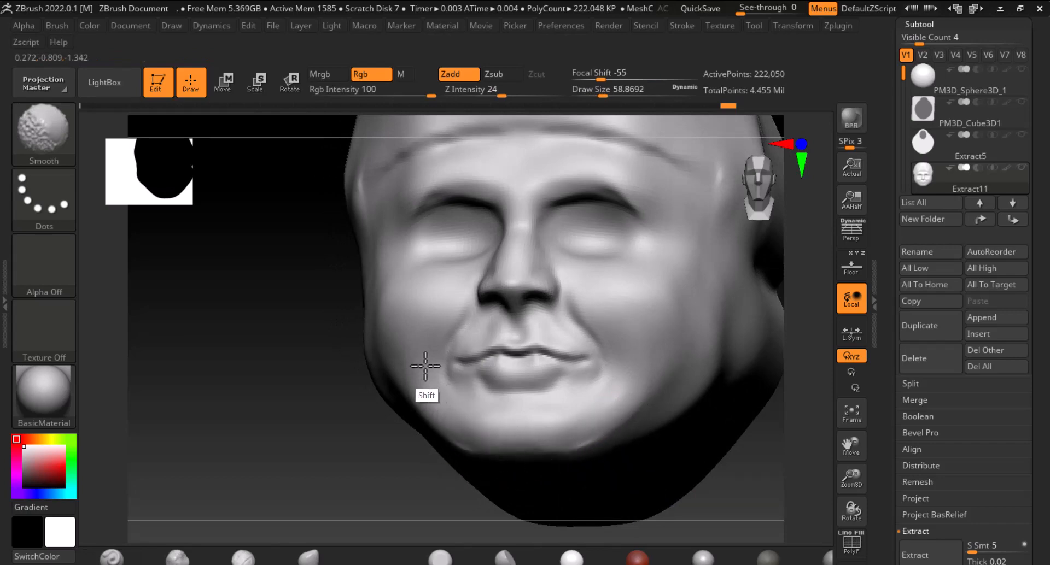
{"action": "left_click_drag", "start_coordinate": [745, 481], "coordinate": [625, 440]}
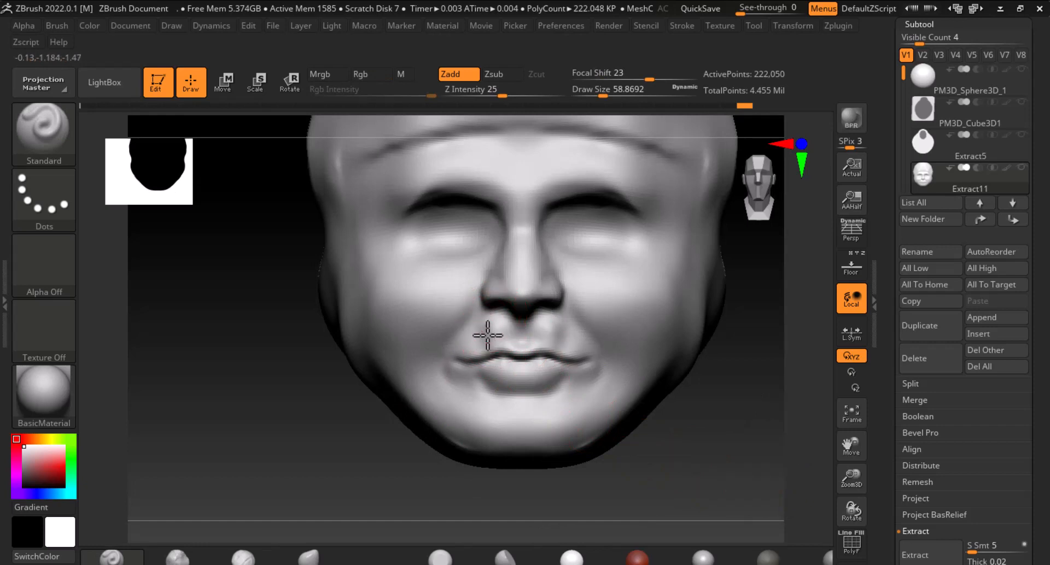
{"action": "key", "text": "shift"}
{"action": "left_click_drag", "start_coordinate": [478, 340], "coordinate": [487, 332], "text": "shift"}
Set the brush size to about 75 and drop to the second subdivision level for broad shaping
{"action": "key", "text": "bracketleft"}
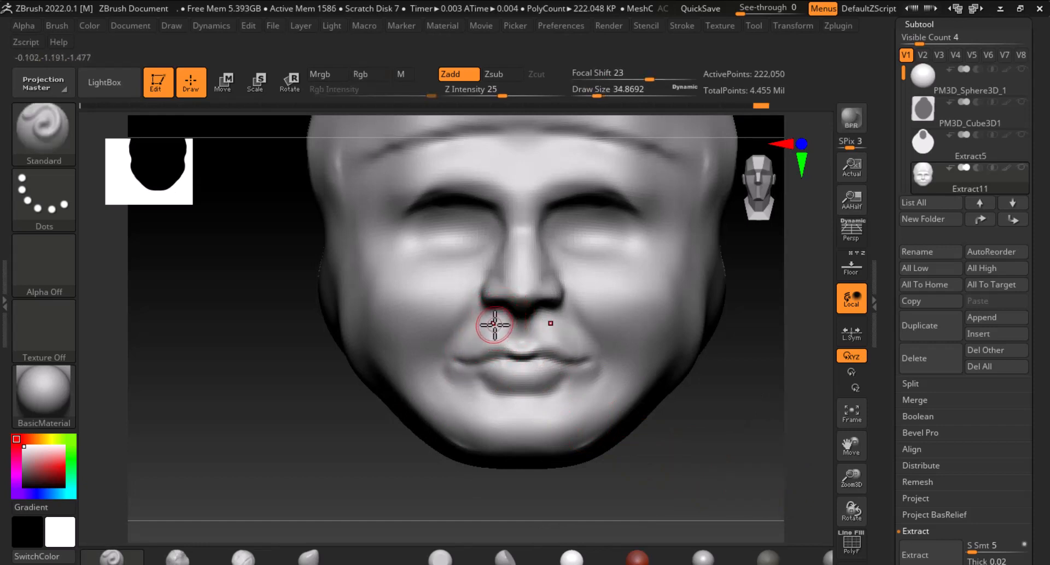
{"action": "key", "text": "shift"}
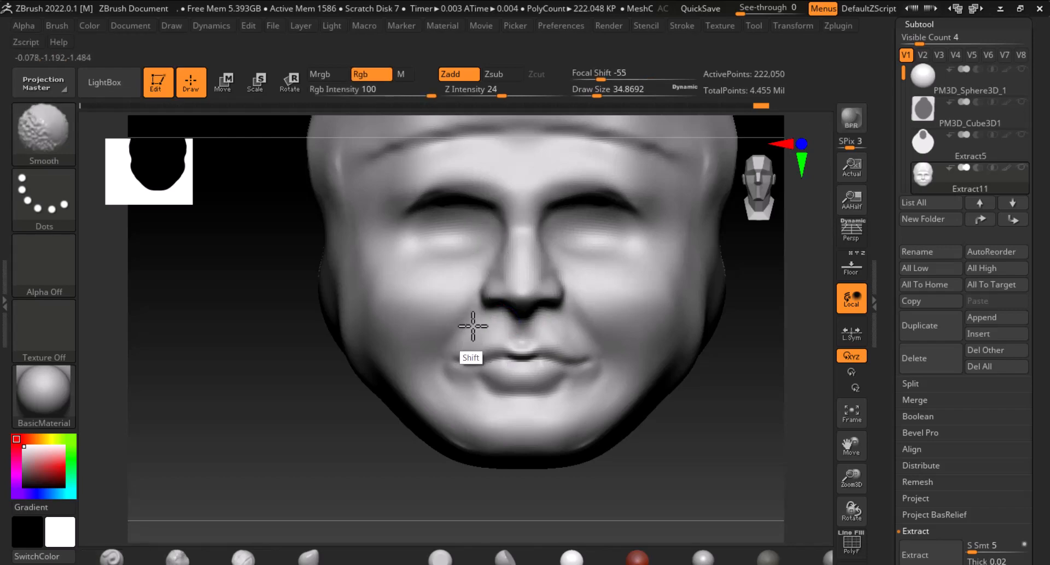
{"action": "mouse_move", "coordinate": [472, 440]}
{"action": "left_mouse_down"}
{"action": "mouse_move", "coordinate": [671, 414]}
{"action": "mouse_move", "coordinate": [608, 448]}
{"action": "left_mouse_up"}
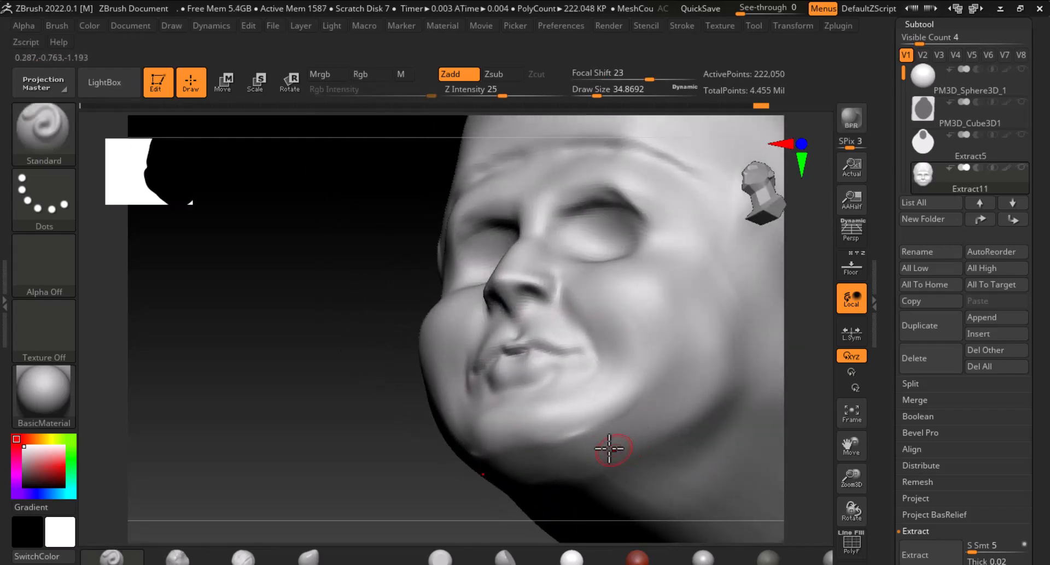
{"action": "key", "text": "bracketright"}
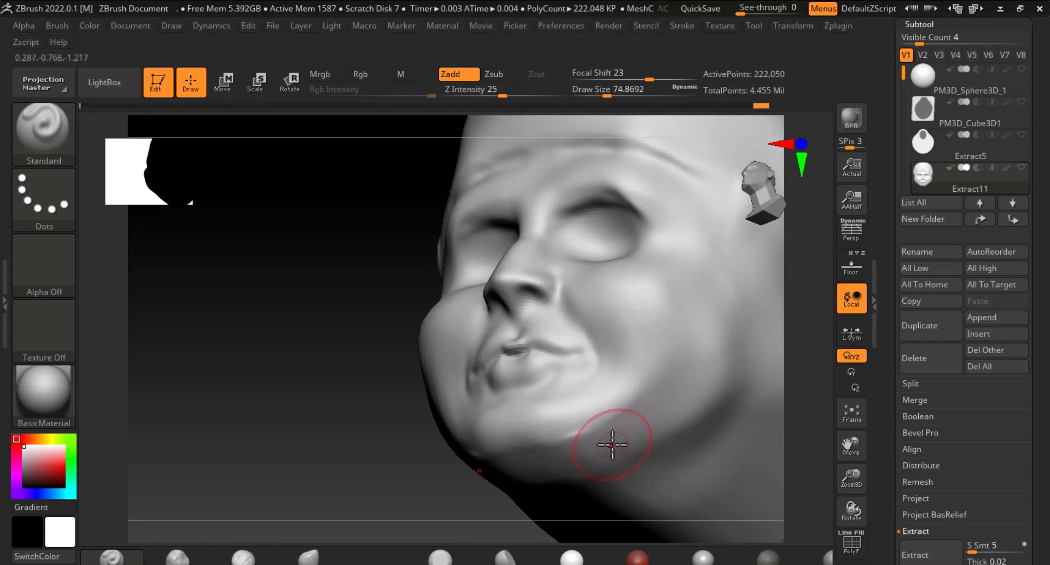
{"action": "key", "text": "shift"}
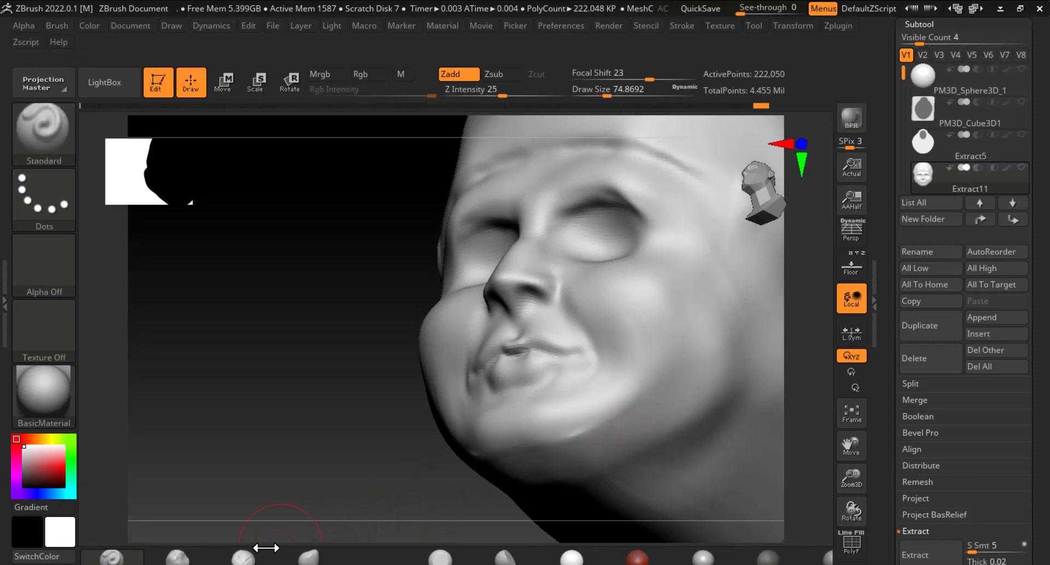
{"action": "left_click", "coordinate": [259, 559]}
{"action": "key", "text": "shift"}
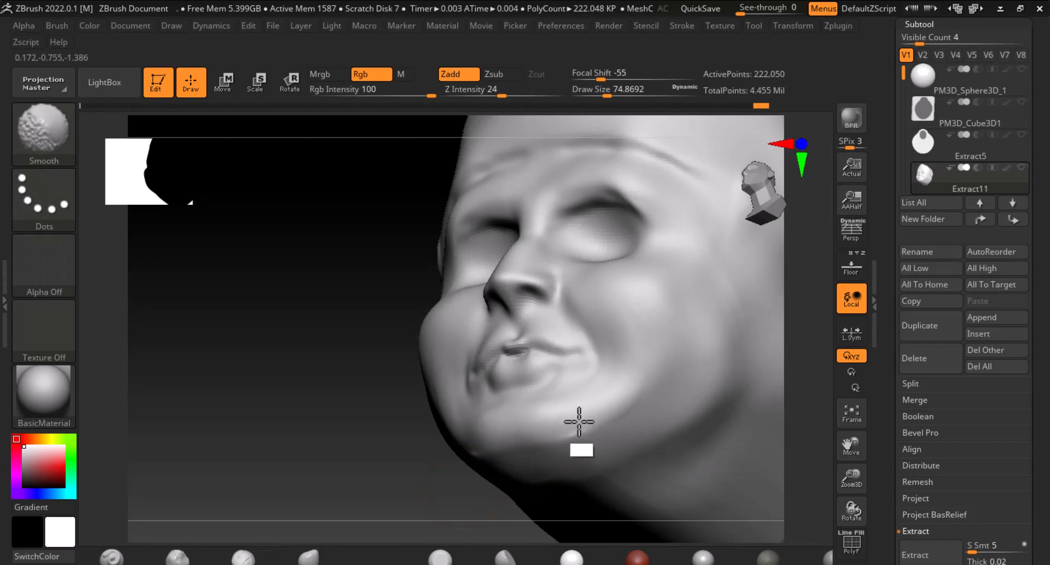
{"action": "key", "text": "shift+d"}
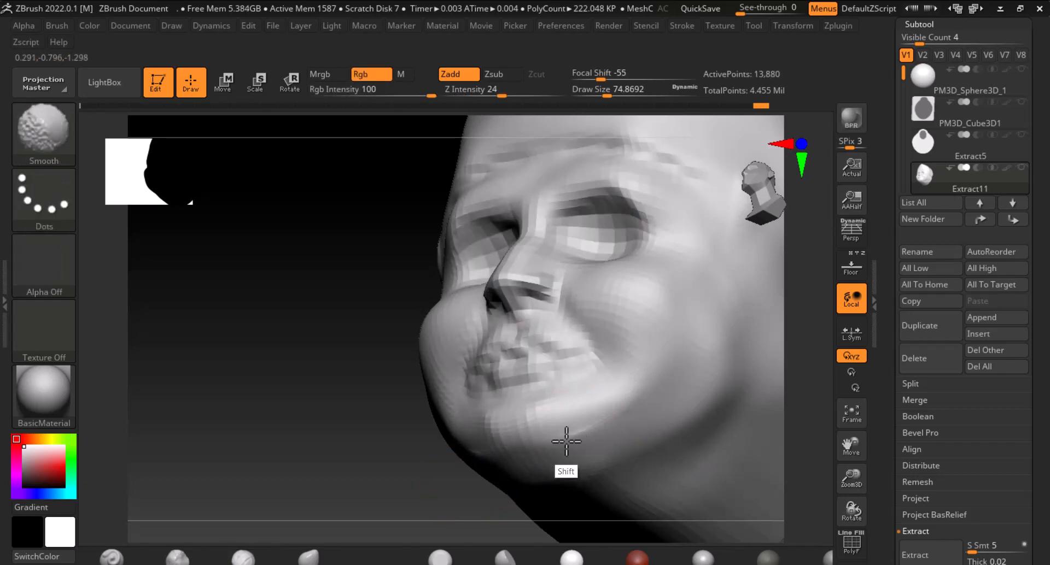
{"action": "left_click_drag", "start_coordinate": [330, 452], "coordinate": [356, 421], "text": "ctrl"}
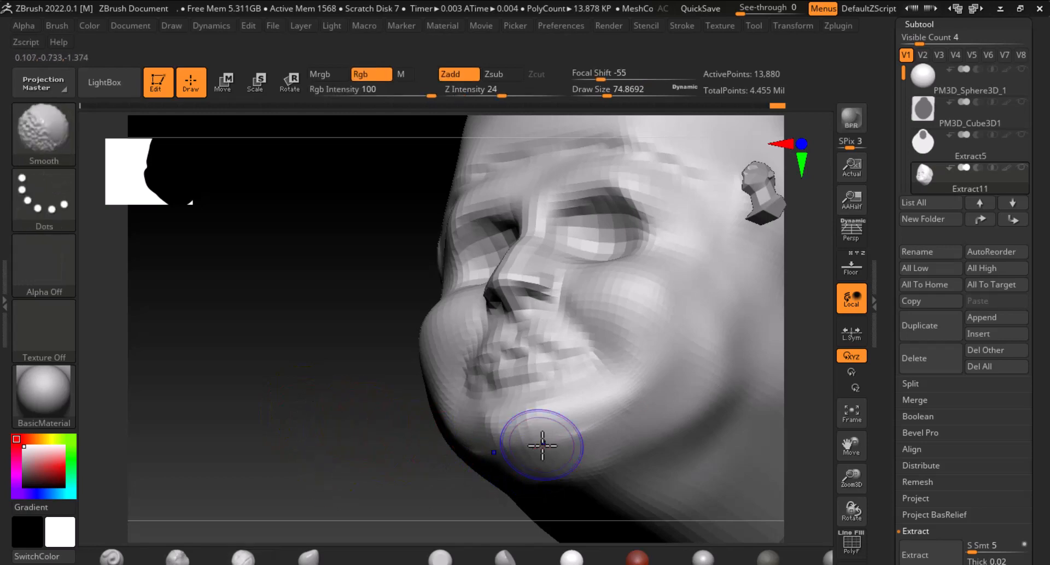
{"action": "key", "text": "d"}
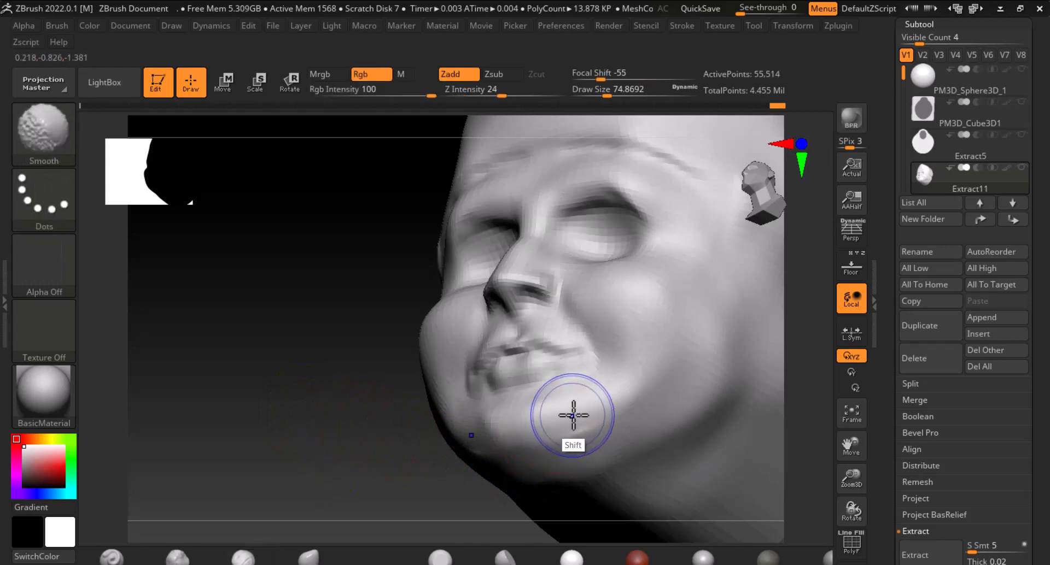
Build up and smooth the chin with the ClayBuildup brush at focal shift -56 and Z intensity 2
{"action": "left_click_drag", "start_coordinate": [350, 419], "coordinate": [368, 438]}
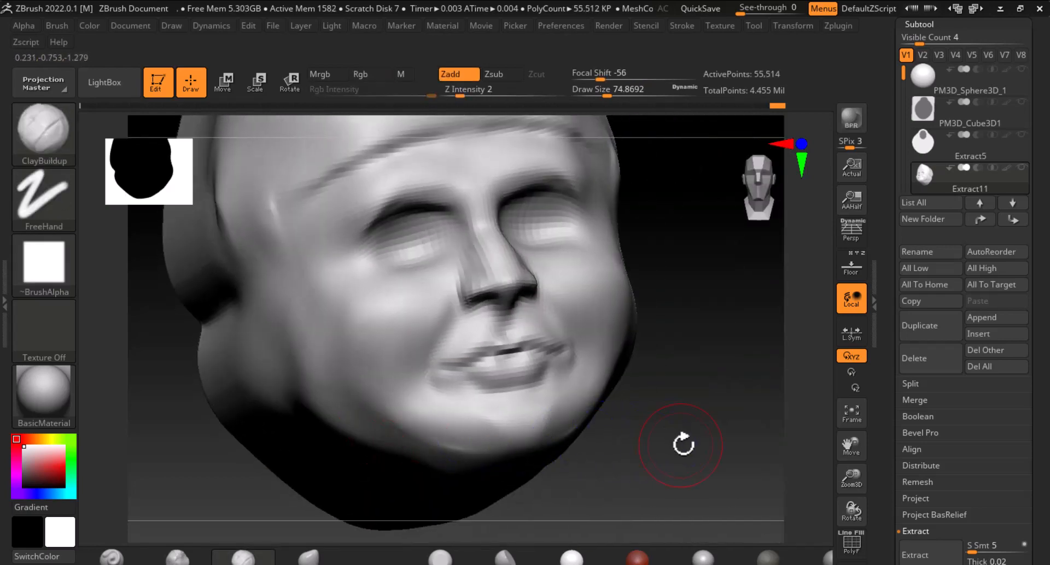
{"action": "left_click_drag", "start_coordinate": [682, 441], "coordinate": [485, 469]}
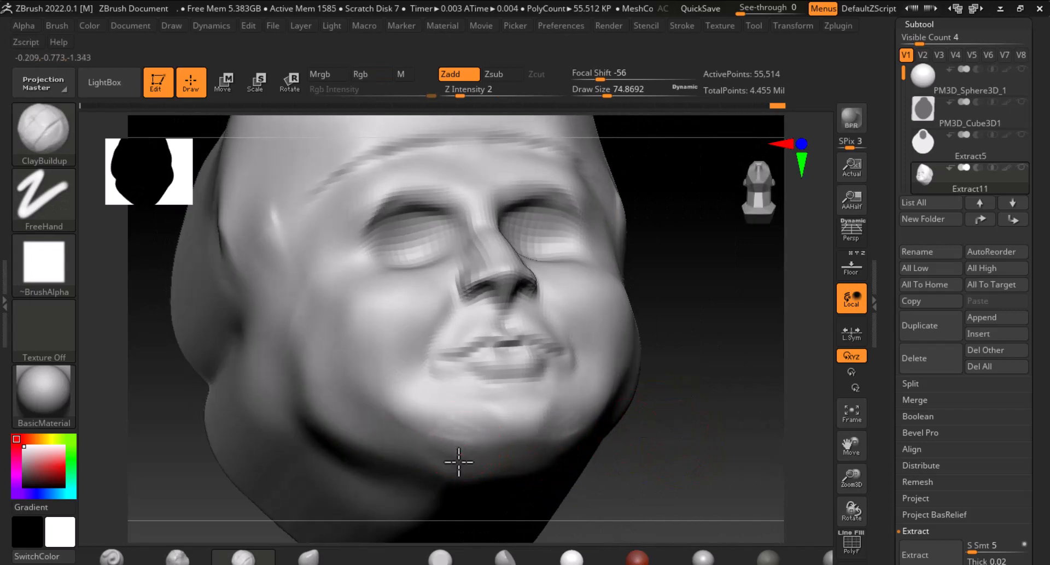
{"action": "key", "text": "shift"}
{"action": "left_click_drag", "start_coordinate": [457, 435], "coordinate": [443, 447], "text": "ctrl"}
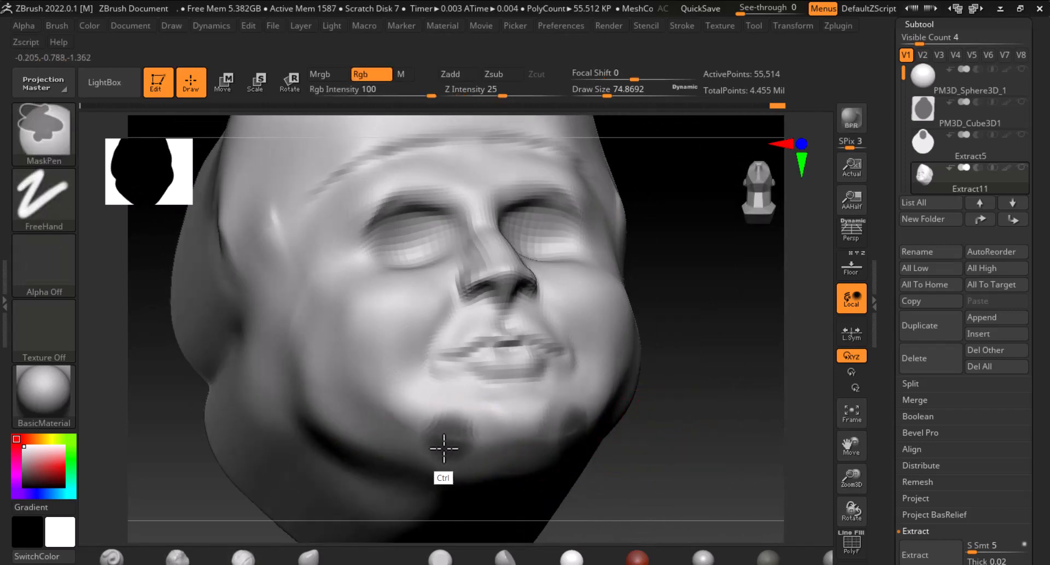
{"action": "left_click_drag", "start_coordinate": [684, 442], "coordinate": [662, 462], "text": "ctrl"}
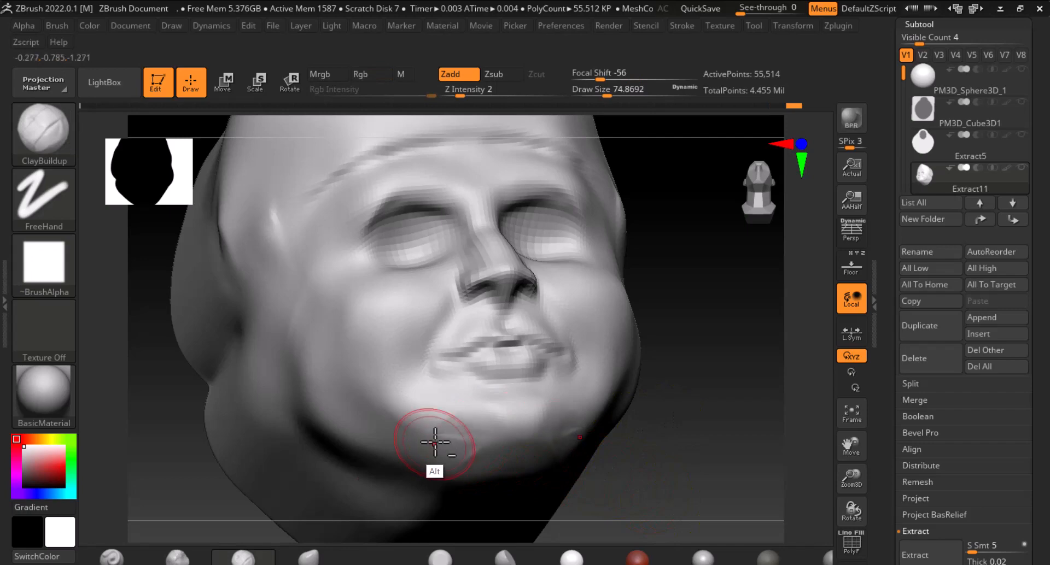
{"action": "key", "text": "shift"}
{"action": "left_click_drag", "start_coordinate": [479, 432], "coordinate": [475, 447], "text": "shift"}
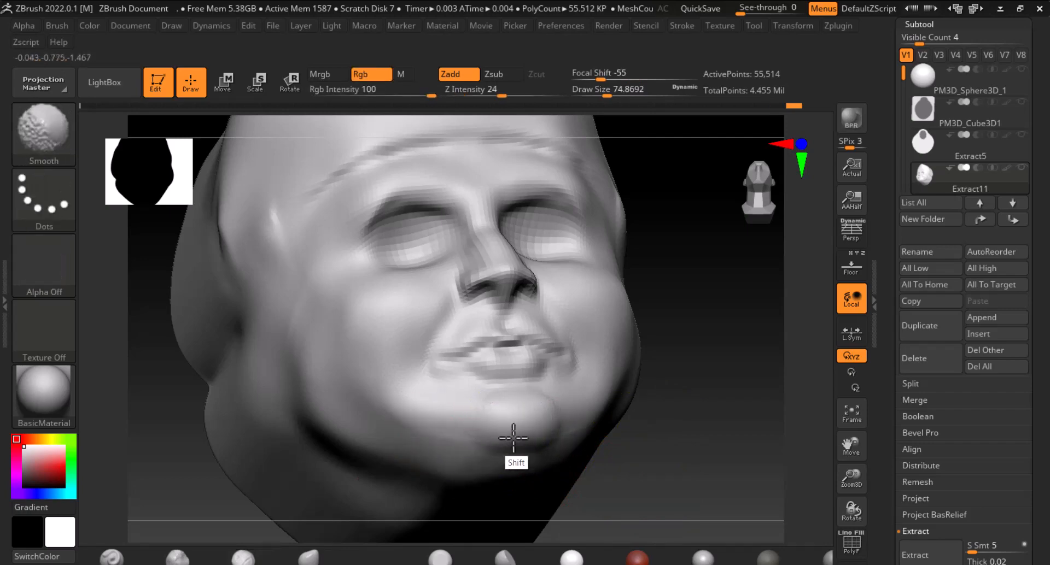
Shape and smooth the cheek in side and three-quarter views with the ClayBuildup brush at size about 99
{"action": "left_click_drag", "start_coordinate": [749, 440], "coordinate": [698, 429], "text": "shift"}
{"action": "key", "text": "shift"}
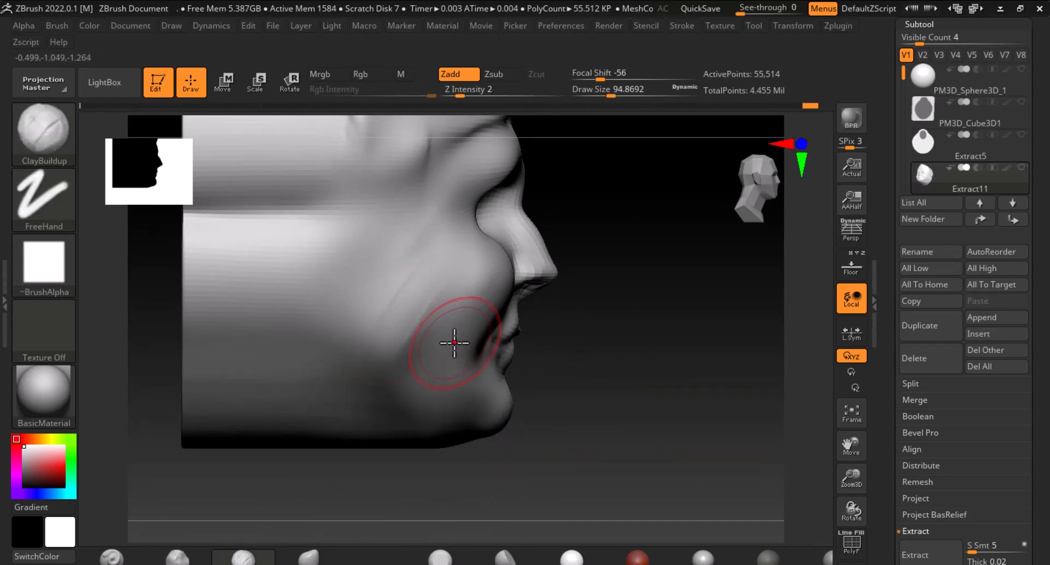
{"action": "key", "text": "alt"}
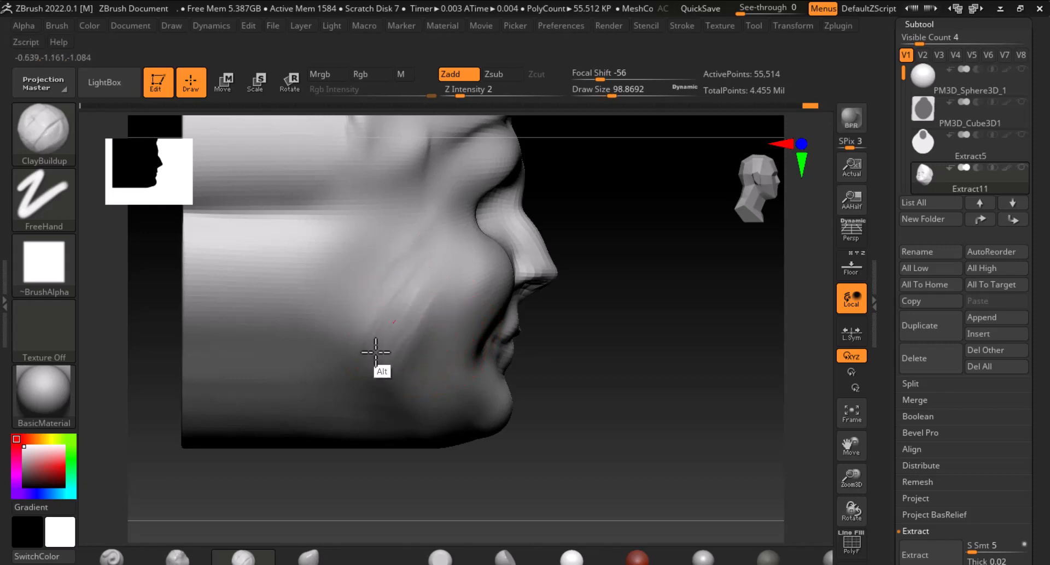
{"action": "key", "text": "shift"}
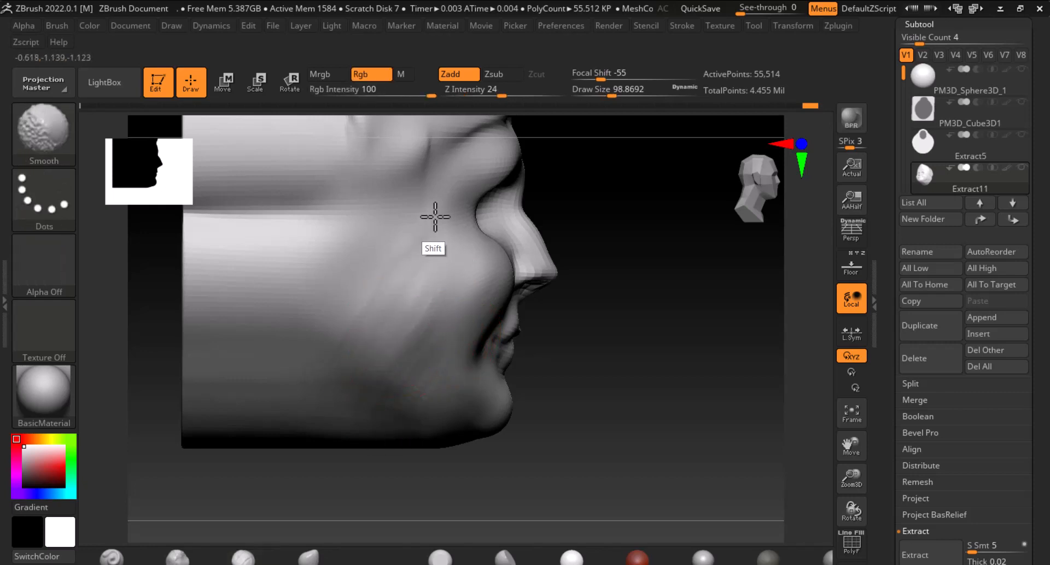
{"action": "left_click_drag", "start_coordinate": [656, 405], "coordinate": [604, 422]}
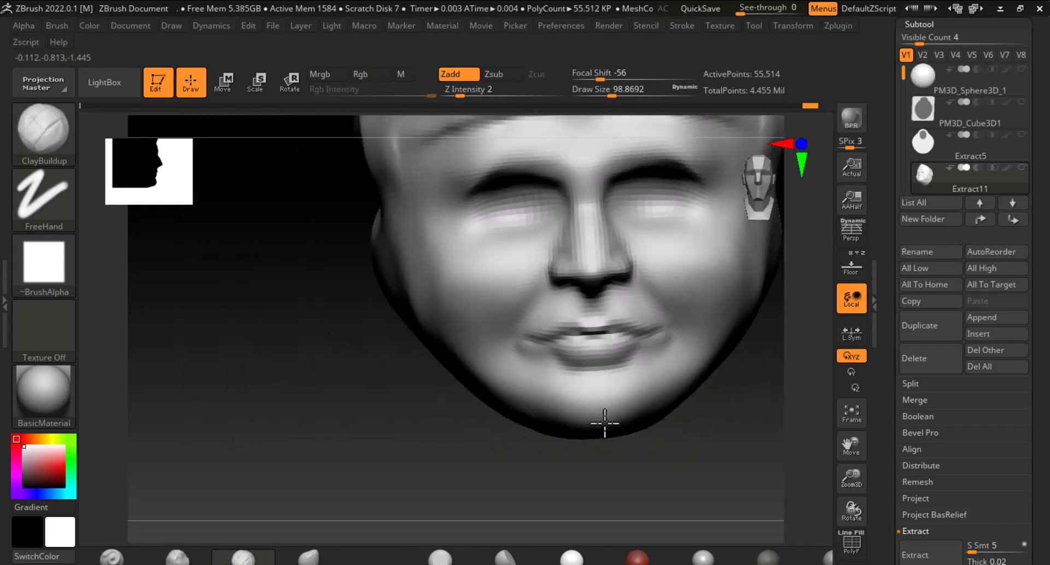
{"action": "mouse_move", "coordinate": [711, 445]}
{"action": "left_mouse_down", "text": "shift"}
{"action": "mouse_move", "coordinate": [728, 450]}
{"action": "mouse_move", "coordinate": [605, 465]}
{"action": "mouse_move", "coordinate": [651, 429]}
{"action": "left_mouse_up", "text": "shift"}
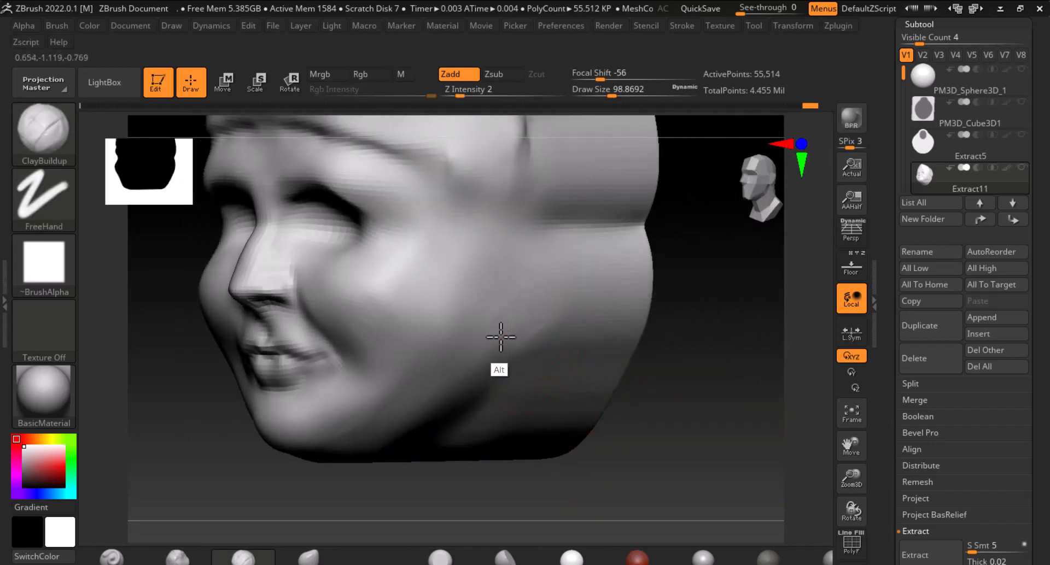
{"action": "mouse_move", "coordinate": [499, 337]}
{"action": "left_mouse_down", "text": "alt"}
{"action": "mouse_move", "coordinate": [553, 274]}
{"action": "mouse_move", "coordinate": [600, 254]}
{"action": "mouse_move", "coordinate": [506, 335]}
{"action": "left_mouse_up", "text": "alt"}
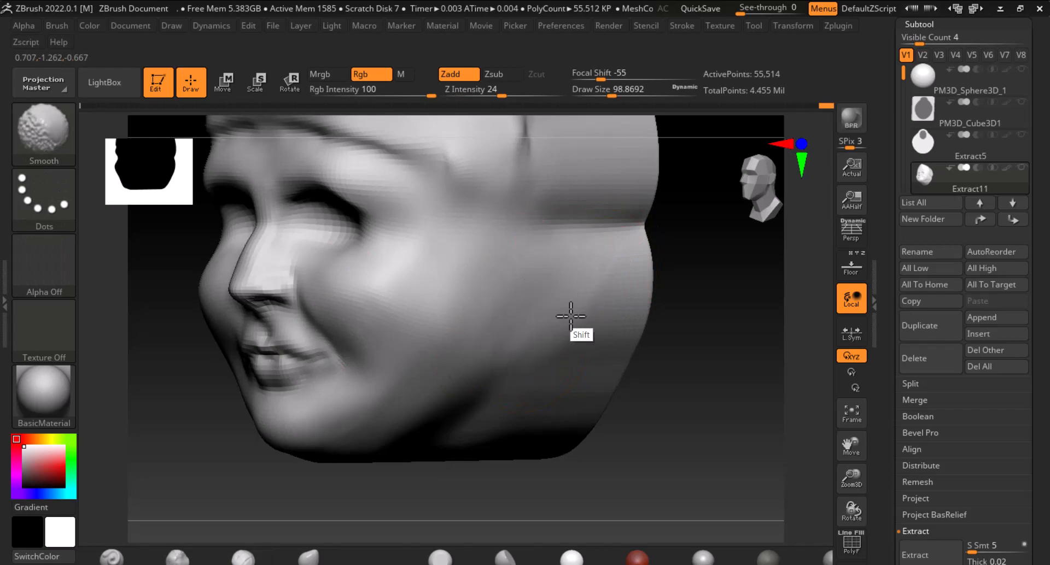
{"action": "left_click_drag", "start_coordinate": [708, 415], "coordinate": [782, 418], "text": "shift"}
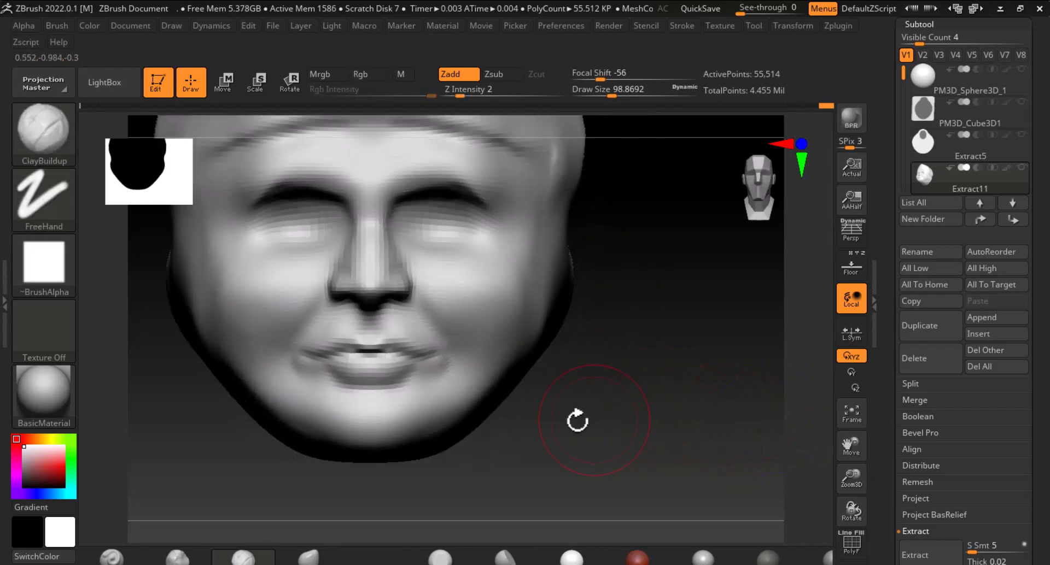
Return the head to its highest subdivision level and reduce the ClayBuildup brush size to about 23
{"action": "key", "text": "bracketleft"}
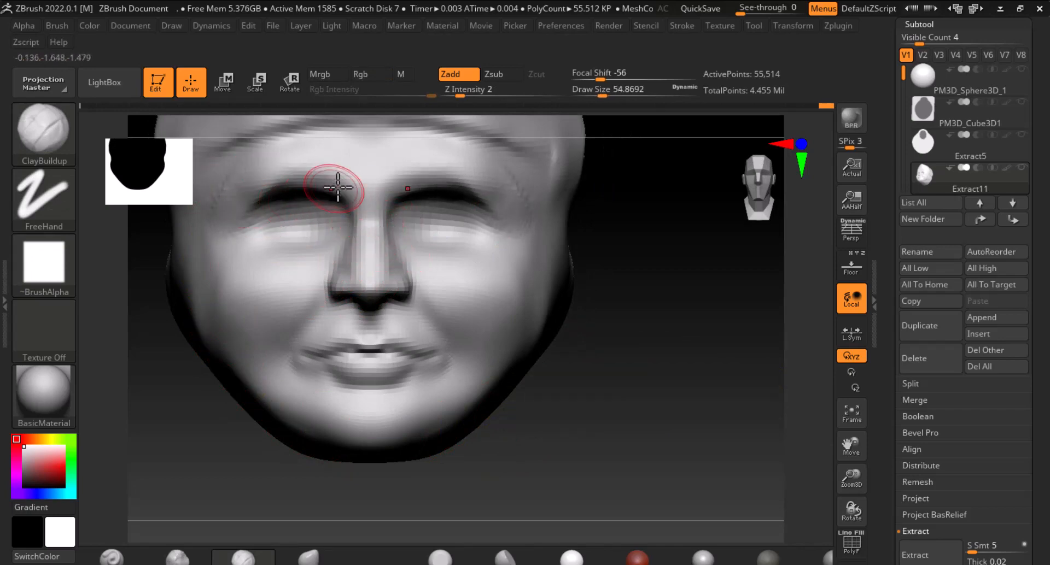
{"action": "key", "text": "bracketleft"}
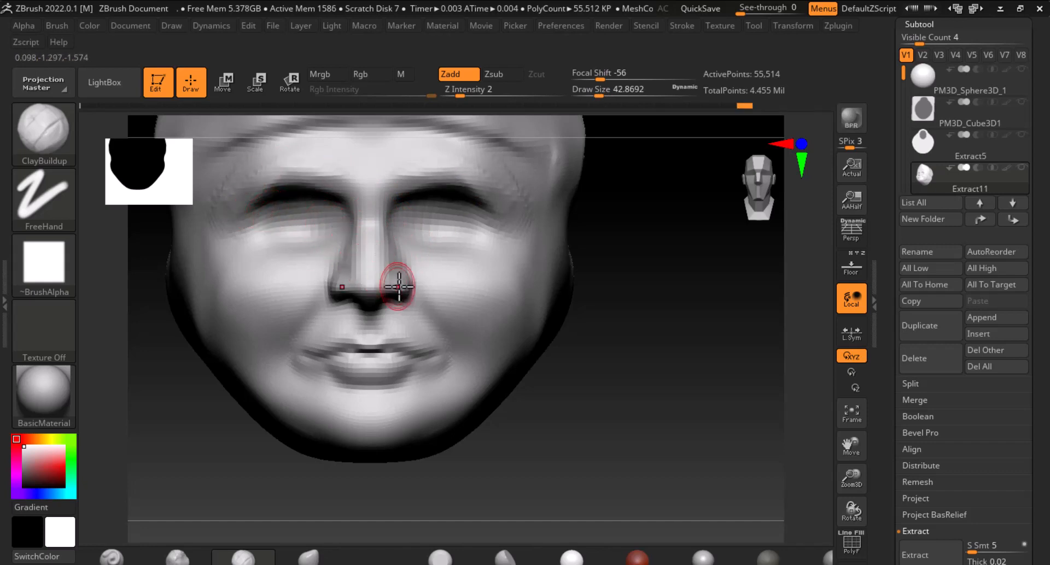
{"action": "key", "text": "ctrl+d"}
{"action": "key", "text": "shift"}
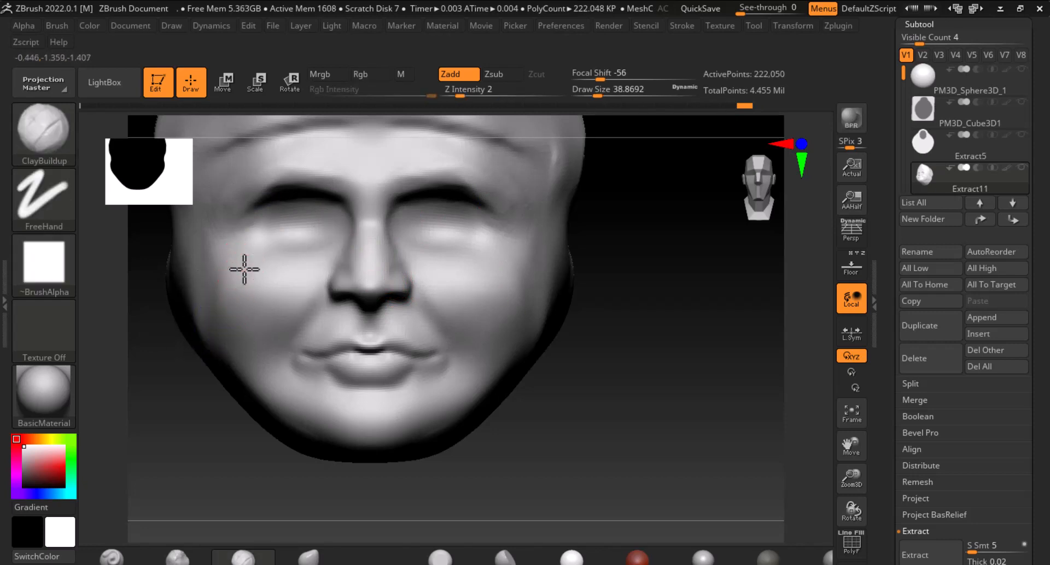
{"action": "key", "text": "bracketleft"}
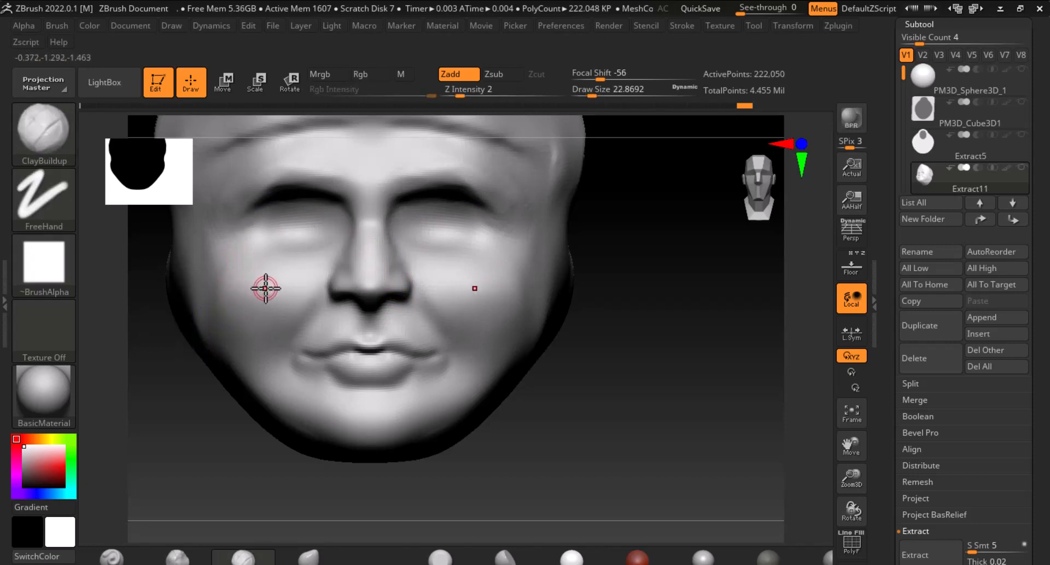
Increase the brush size to about 59 and smooth across the cheek below the eye
{"action": "key", "text": "bracketright"}
{"action": "key", "text": "bracketright"}
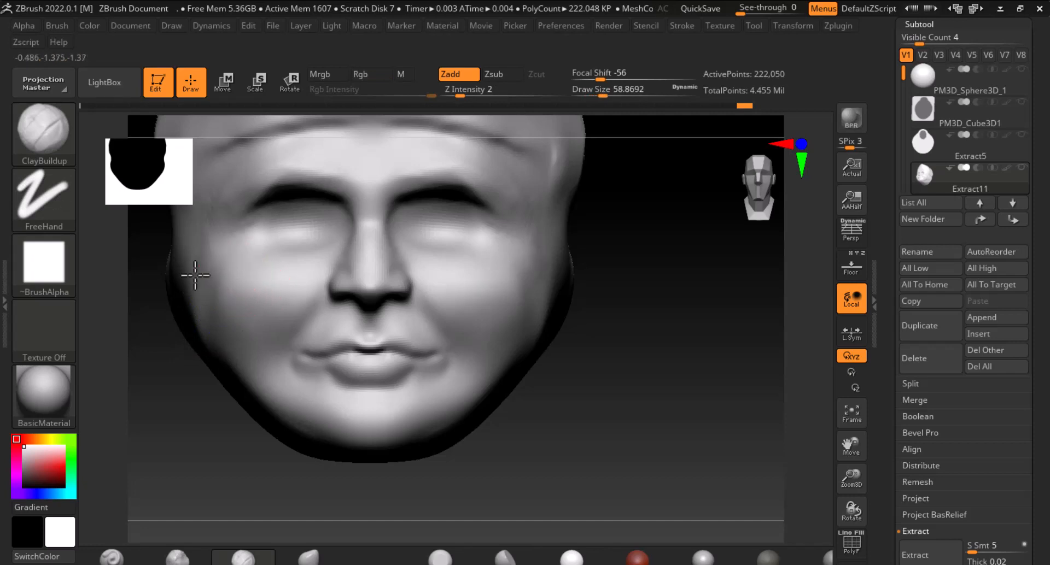
{"action": "key", "text": "shift"}
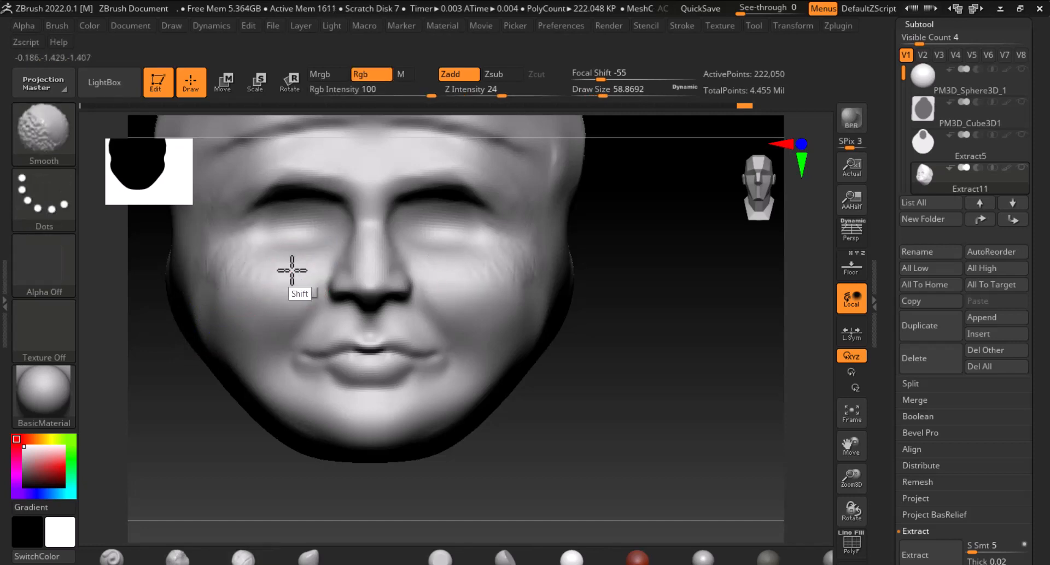
{"action": "mouse_move", "coordinate": [484, 272]}
{"action": "left_mouse_down", "text": "shift"}
{"action": "mouse_move", "coordinate": [556, 276]}
{"action": "mouse_move", "coordinate": [324, 238]}
{"action": "mouse_move", "coordinate": [329, 202]}
{"action": "mouse_move", "coordinate": [257, 259]}
{"action": "left_mouse_up", "text": "shift"}
{"action": "left_click_drag", "start_coordinate": [634, 326], "coordinate": [691, 487], "text": "alt"}
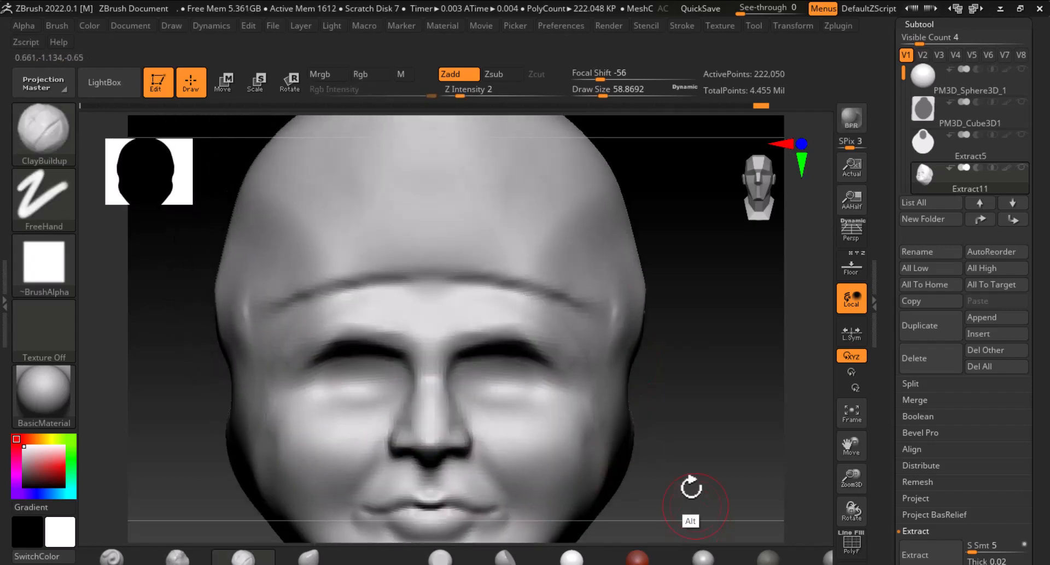
{"action": "left_click_drag", "start_coordinate": [688, 331], "coordinate": [698, 431], "text": "alt"}
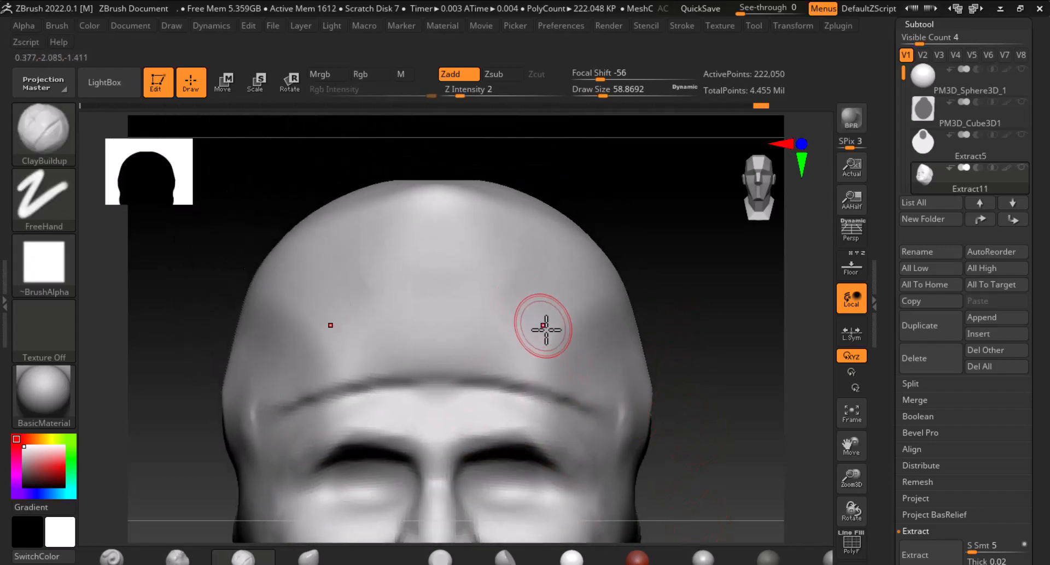
Open the medallion reference image from the zbrush folder in an image viewer beside the sculpt
{"action": "left_click", "coordinate": [852, 265]}
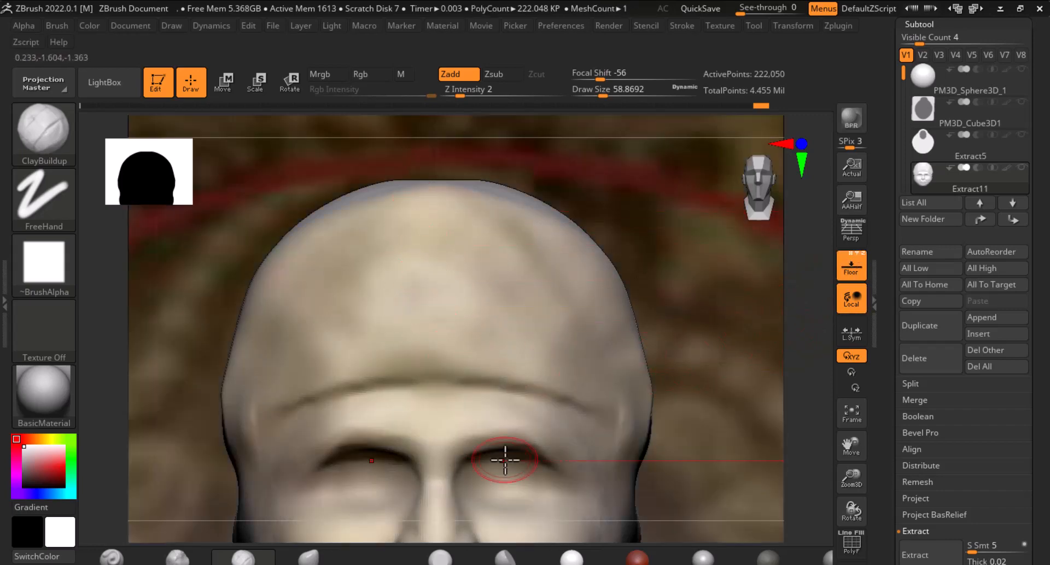
{"action": "key", "text": "super+Tab"}
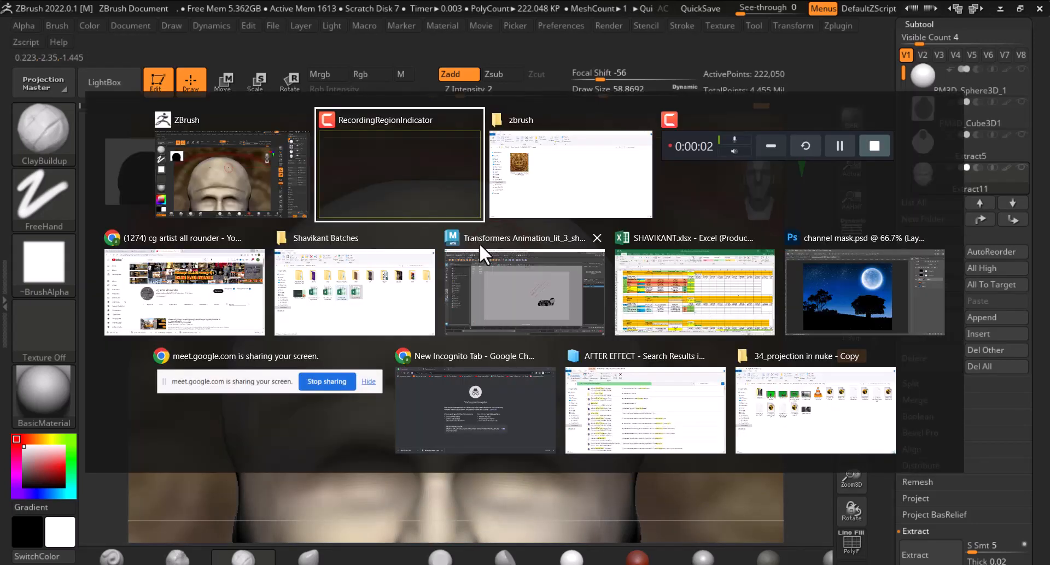
{"action": "left_click", "coordinate": [556, 187]}
{"action": "left_click", "coordinate": [183, 219]}
{"action": "right_click", "coordinate": [199, 196]}
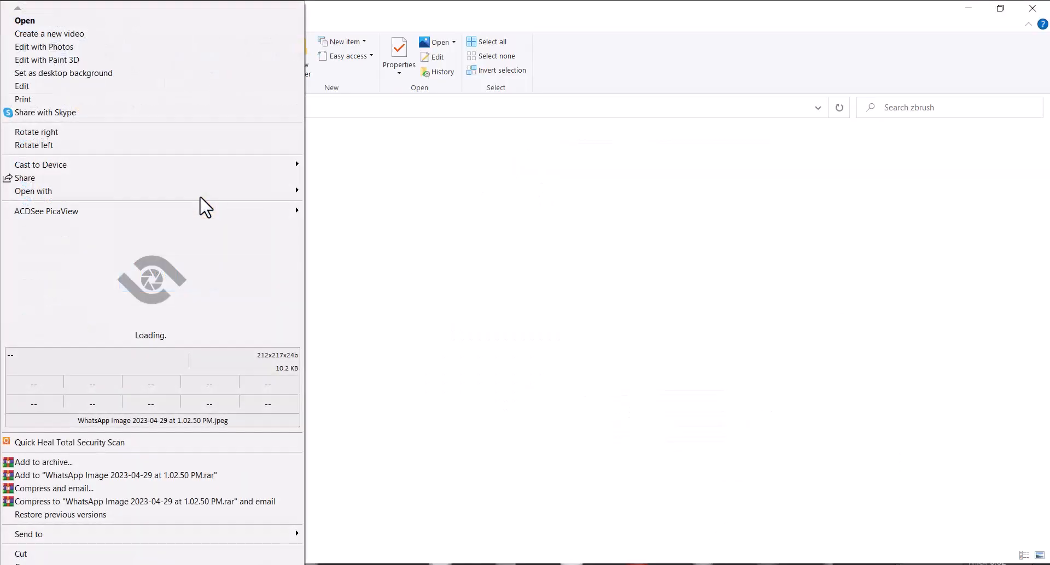
{"action": "left_click", "coordinate": [185, 280]}
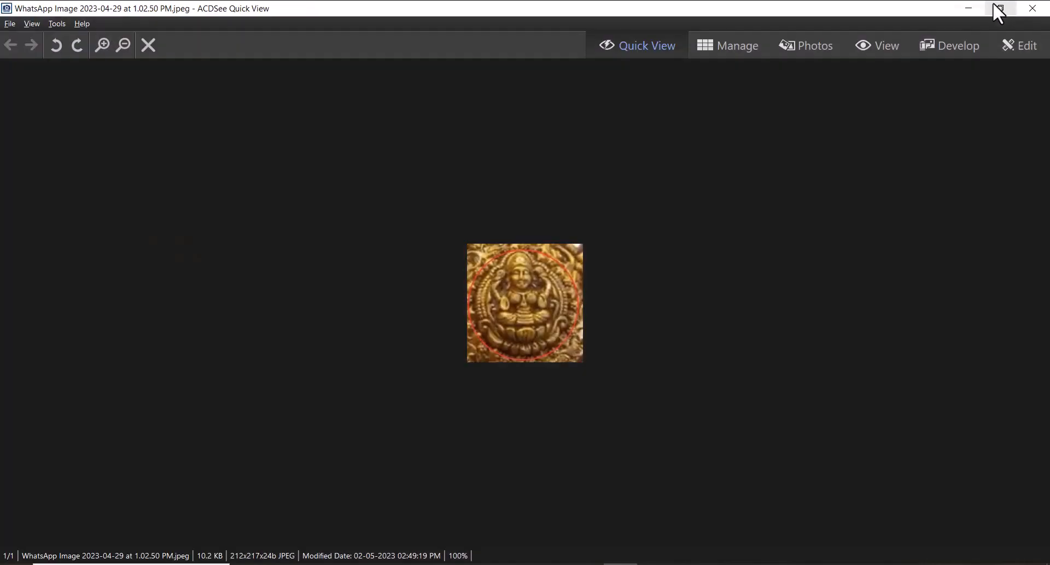
{"action": "left_click", "coordinate": [998, 8]}
{"action": "left_click", "coordinate": [553, 564]}
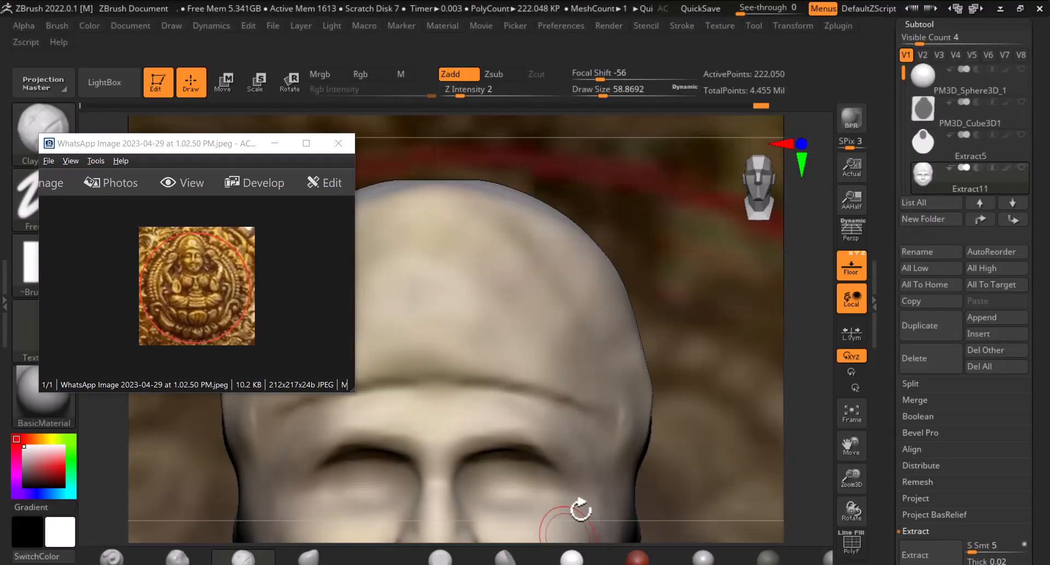
{"action": "left_click_drag", "start_coordinate": [701, 377], "coordinate": [750, 321], "text": "alt"}
{"action": "left_click", "coordinate": [852, 267]}
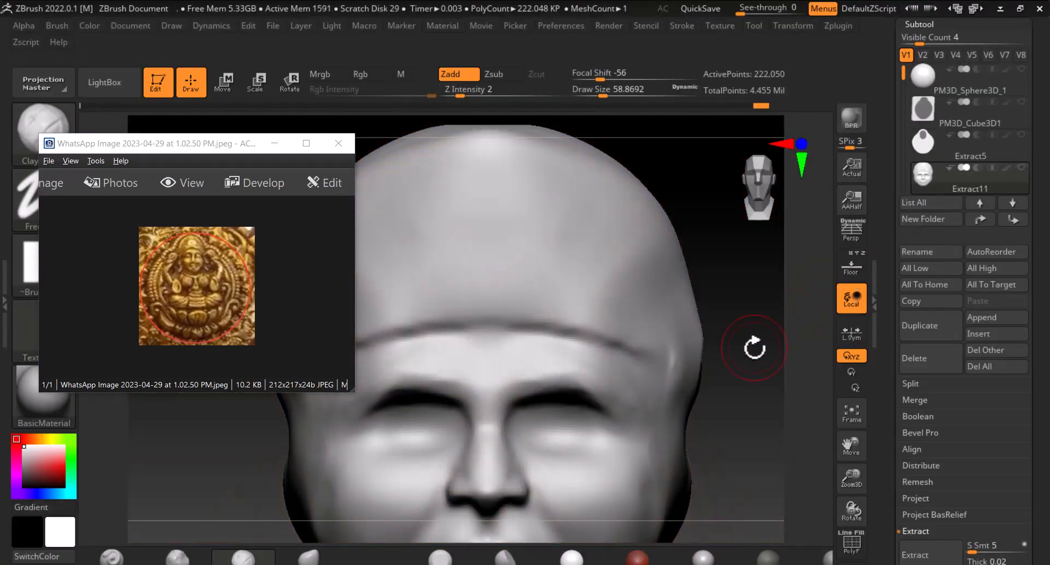
Zoom the reference image in on the figure's face and reposition its viewer window
{"action": "scroll", "coordinate": [230, 339], "scroll_direction": "up", "scroll_amount": 4}
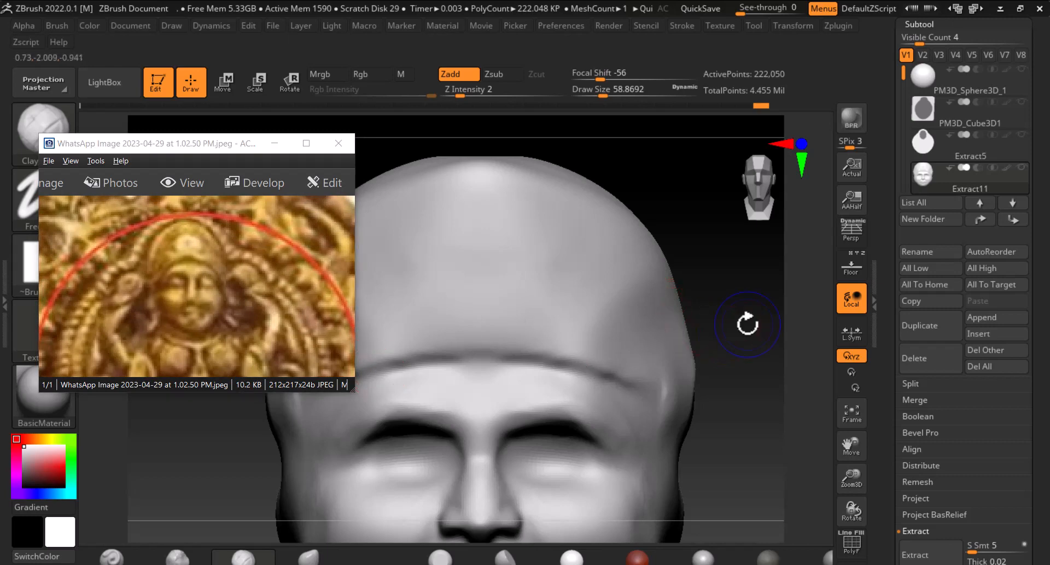
{"action": "left_click_drag", "start_coordinate": [745, 340], "coordinate": [753, 302], "text": "alt"}
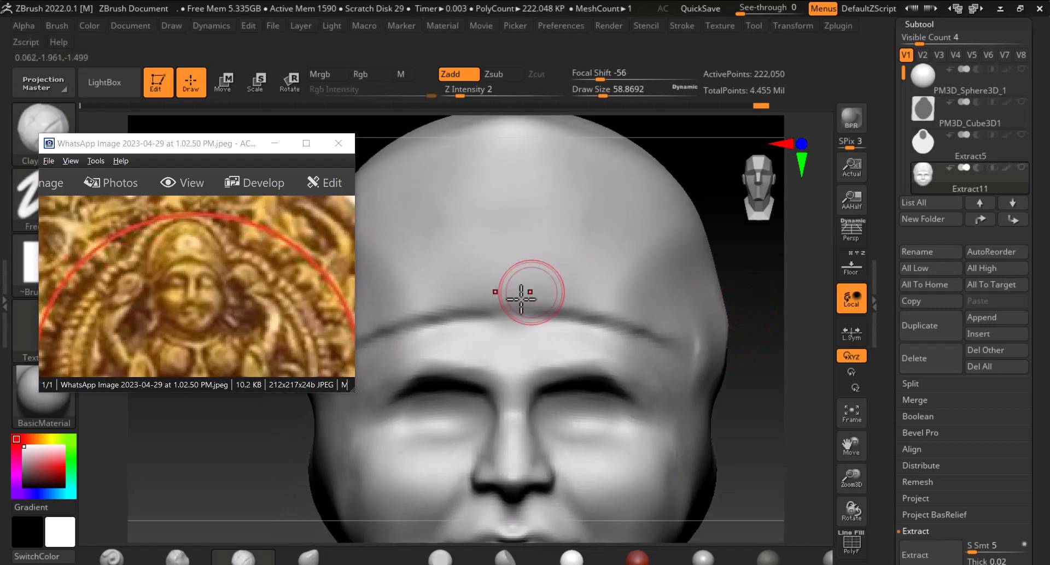
{"action": "left_click_drag", "start_coordinate": [750, 419], "coordinate": [756, 312], "text": "alt"}
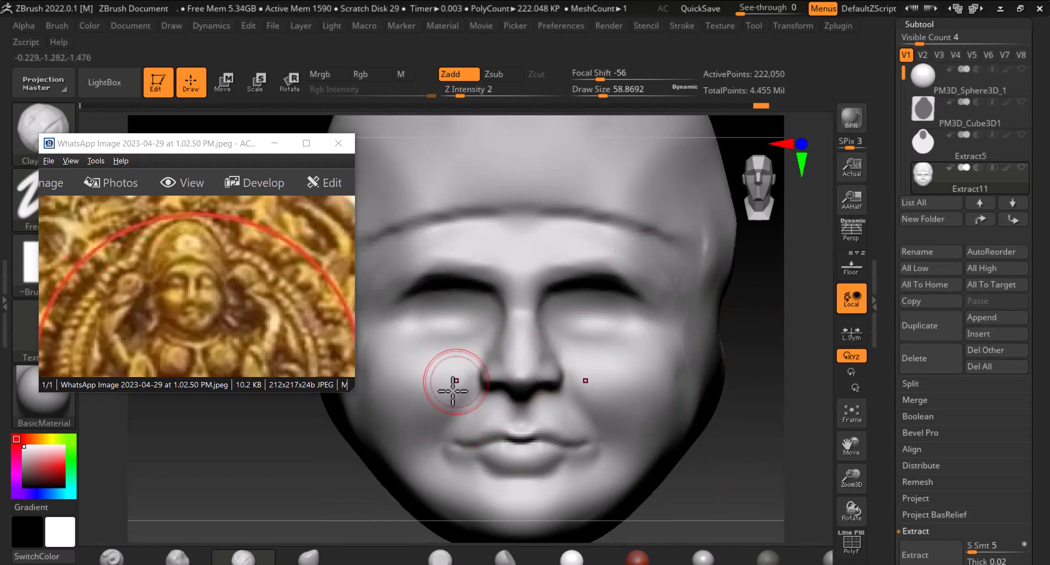
{"action": "left_click_drag", "start_coordinate": [226, 149], "coordinate": [191, 306]}
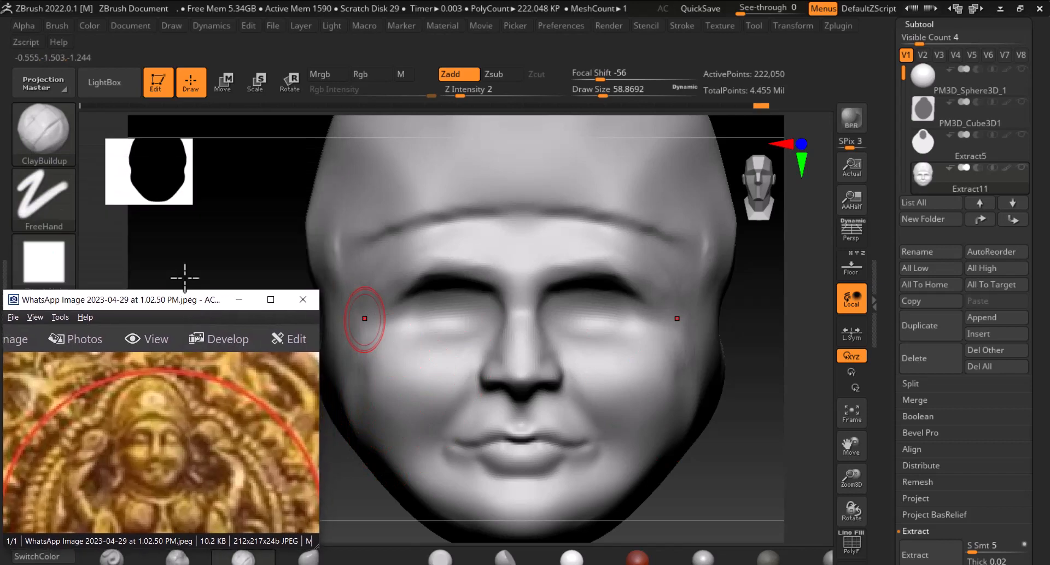
Pick the Insert Sphere brush from IMM Primitives and try inserting a sphere into the eye socket
{"action": "key", "text": "b"}
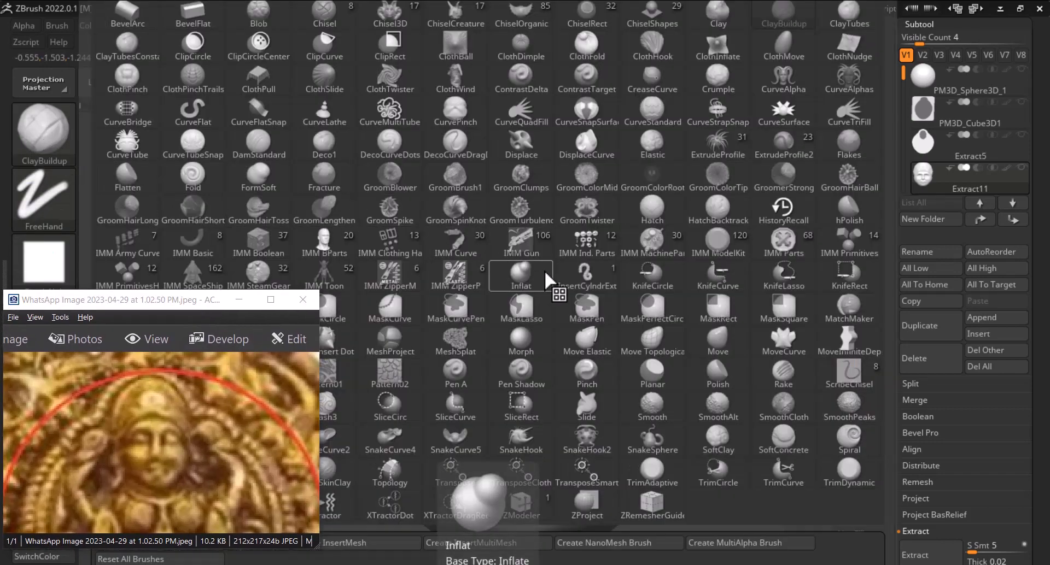
{"action": "key", "text": "i"}
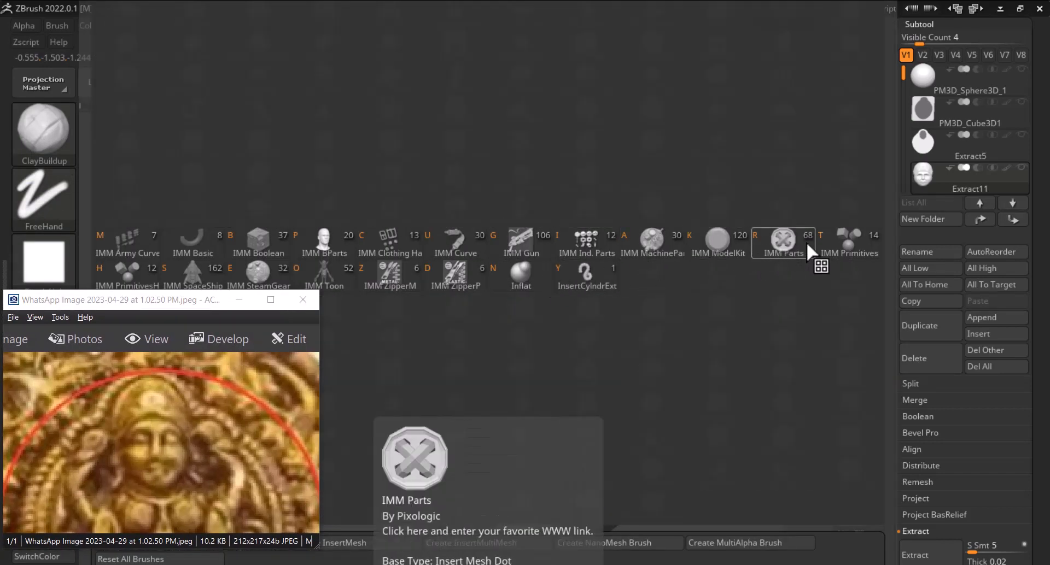
{"action": "left_click", "coordinate": [840, 248]}
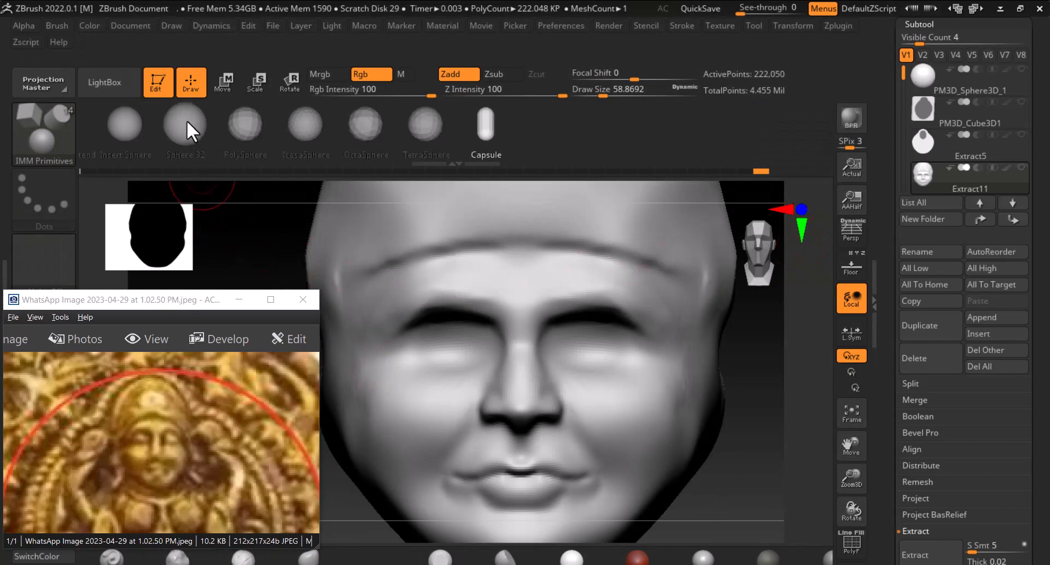
{"action": "left_click", "coordinate": [127, 130]}
{"action": "left_click", "coordinate": [461, 355]}
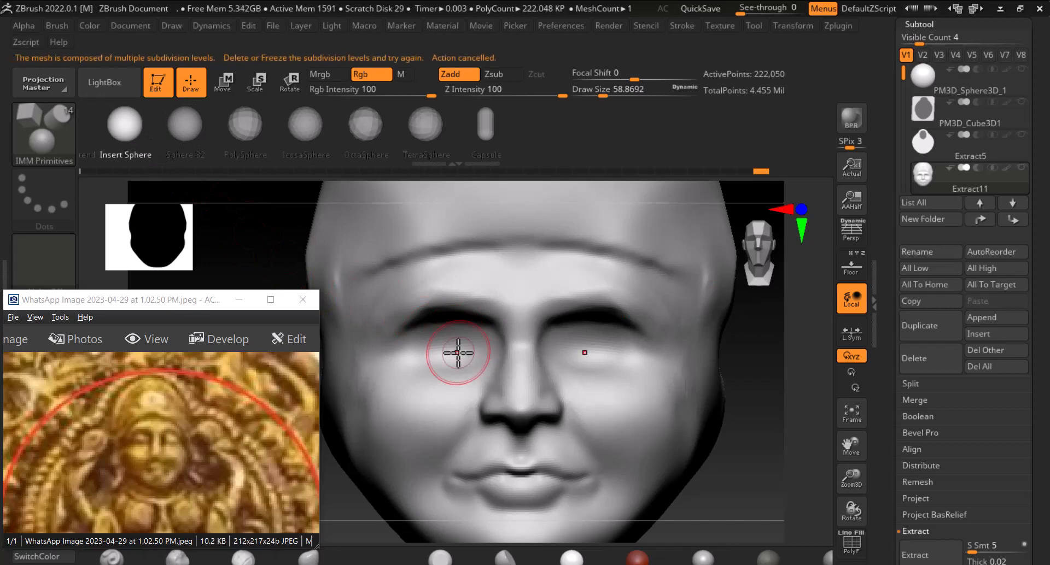
Delete the head's lower subdivision levels
{"action": "left_click_drag", "start_coordinate": [894, 299], "coordinate": [901, 248]}
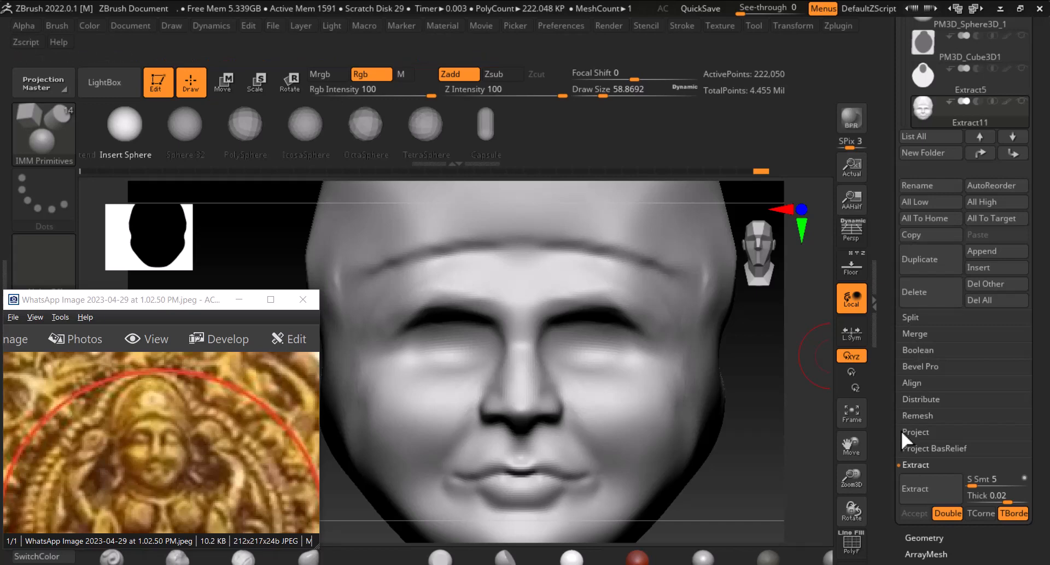
{"action": "left_click_drag", "start_coordinate": [889, 435], "coordinate": [903, 342]}
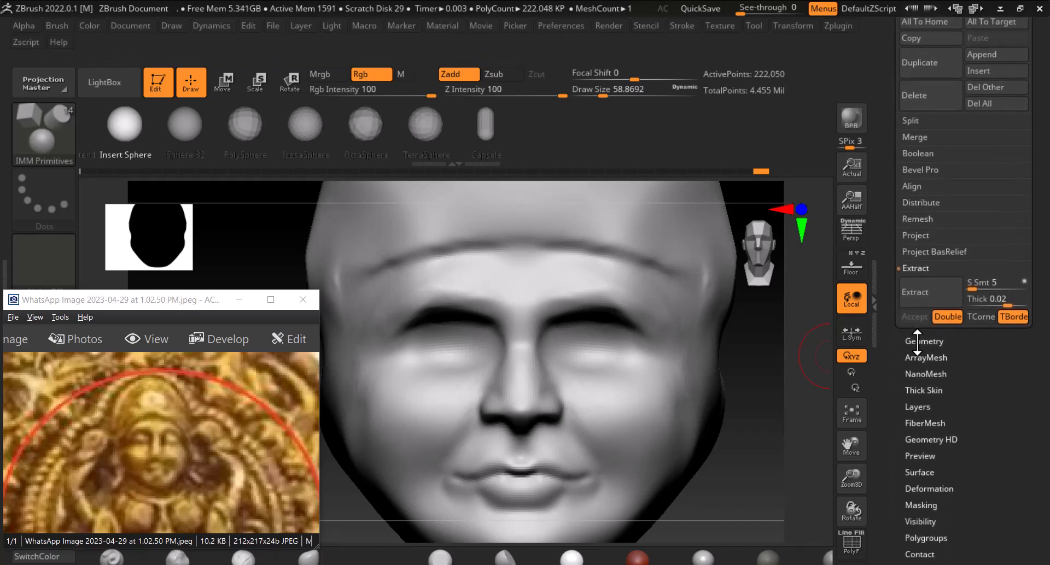
{"action": "left_click", "coordinate": [917, 341]}
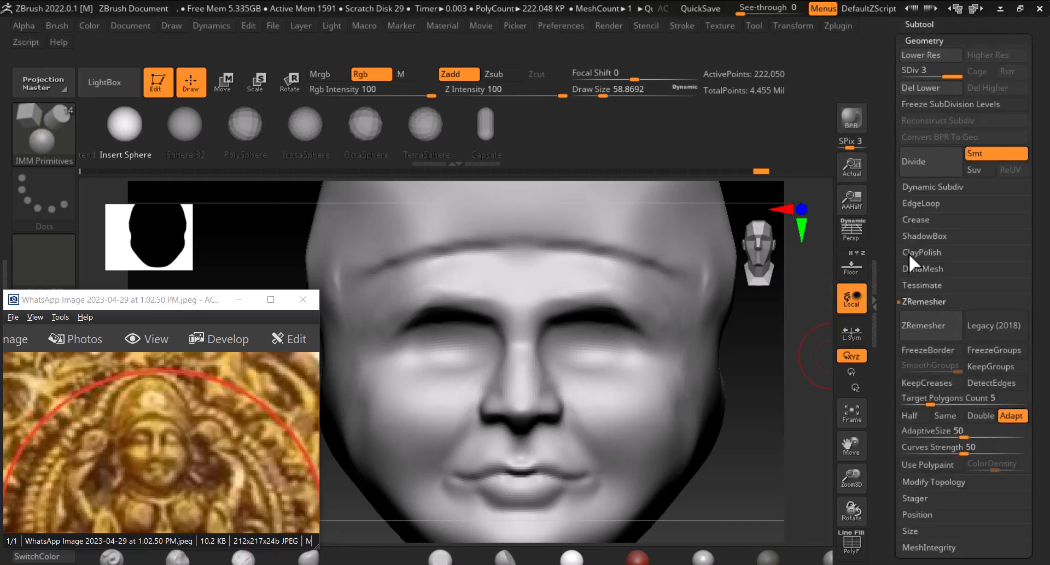
{"action": "left_click", "coordinate": [915, 87]}
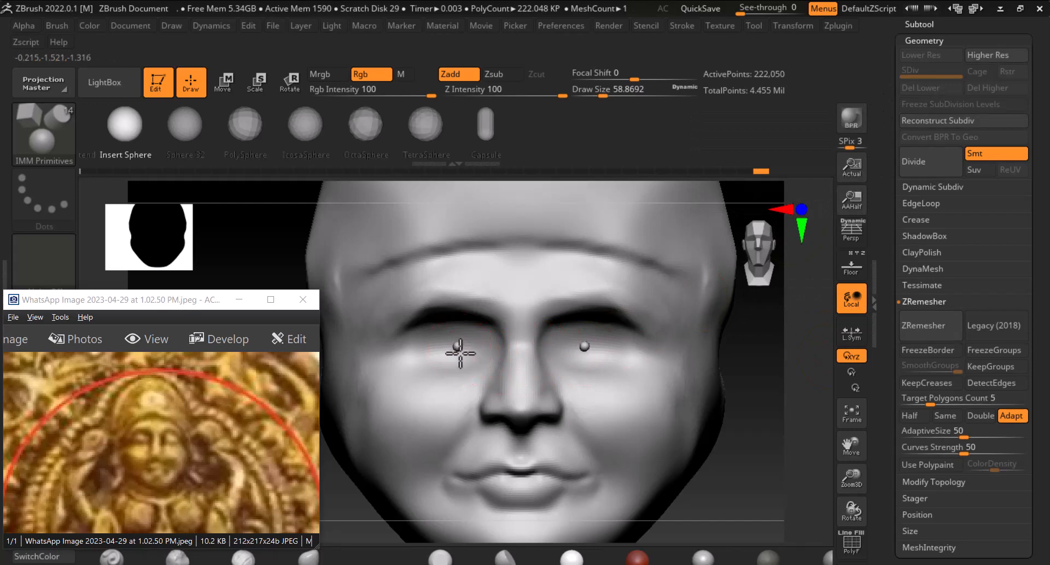
Insert mirrored spheres into both eye sockets as eyeballs and minimize the reference viewer
{"action": "mouse_move", "coordinate": [454, 349]}
{"action": "left_mouse_down"}
{"action": "mouse_move", "coordinate": [466, 369]}
{"action": "mouse_move", "coordinate": [453, 377]}
{"action": "left_mouse_up"}
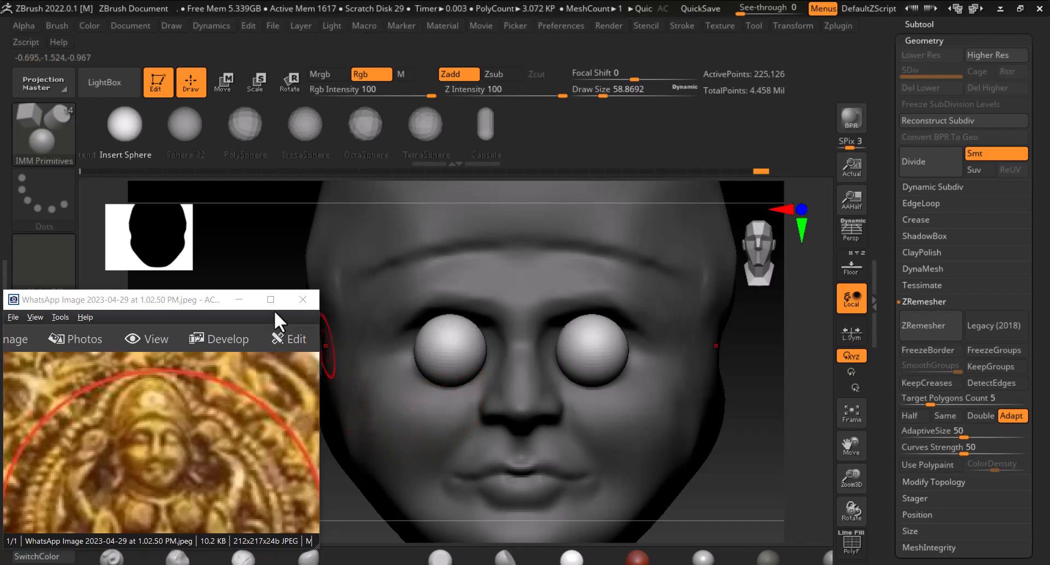
{"action": "left_click", "coordinate": [239, 299]}
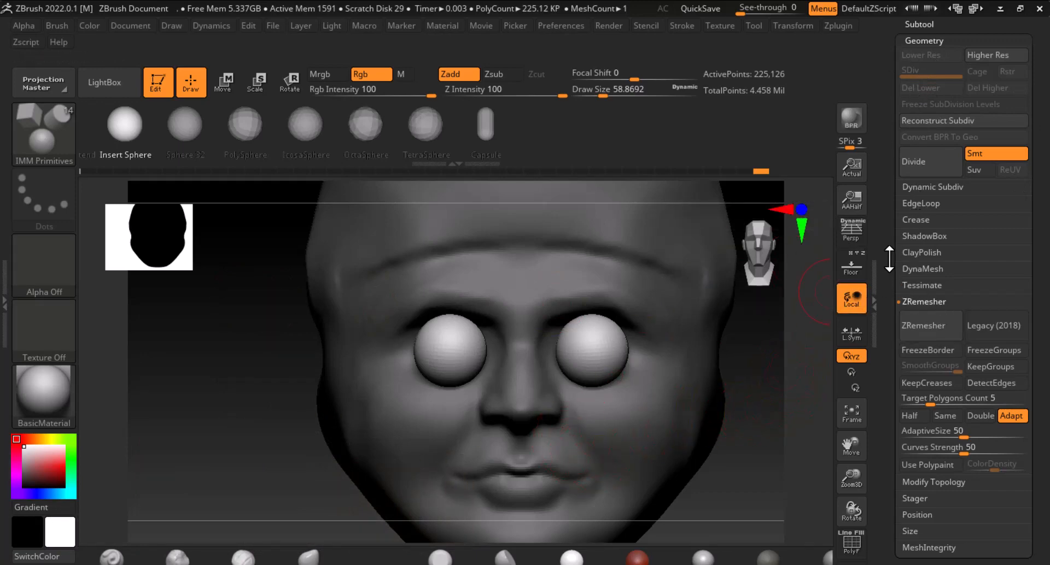
Split the inserted eyeballs into their own subtool with Groups Split, accepting the non-undoable warning
{"action": "left_click_drag", "start_coordinate": [889, 259], "coordinate": [885, 323]}
{"action": "left_click", "coordinate": [928, 155]}
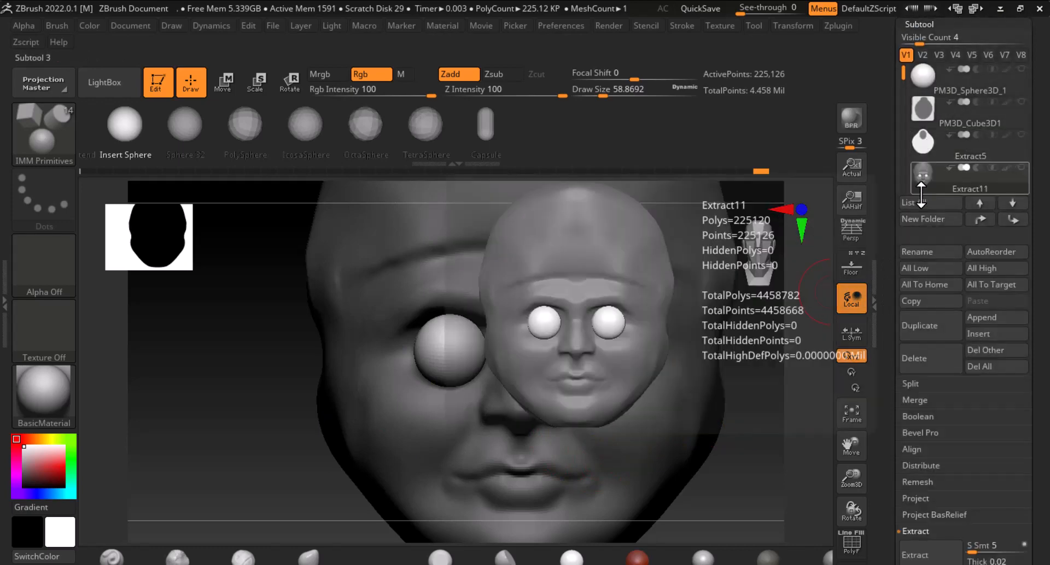
{"action": "left_click", "coordinate": [911, 384]}
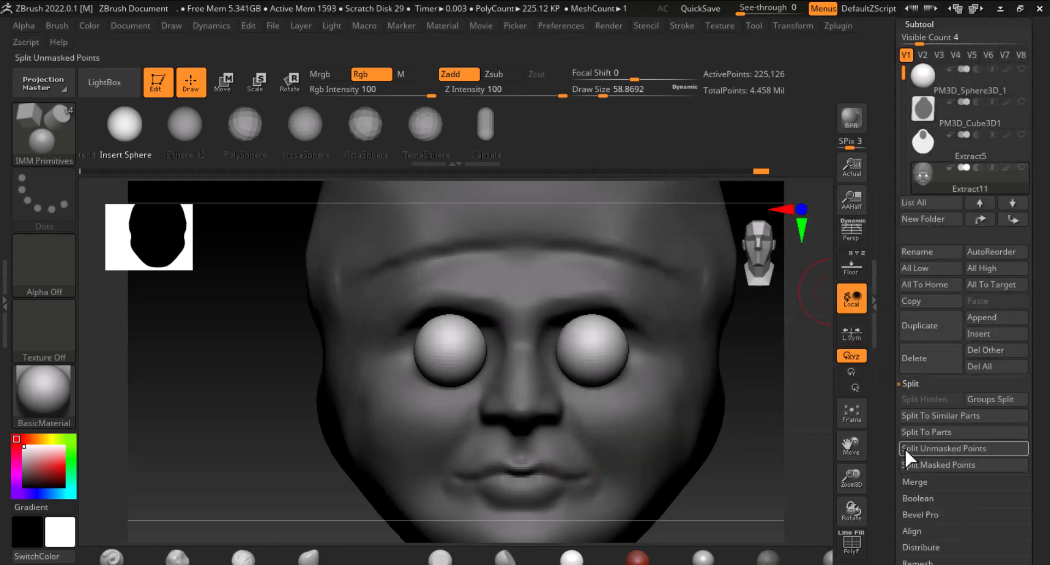
{"action": "left_click_drag", "start_coordinate": [808, 472], "coordinate": [787, 479]}
{"action": "key", "text": "shift+f"}
{"action": "left_click", "coordinate": [991, 405]}
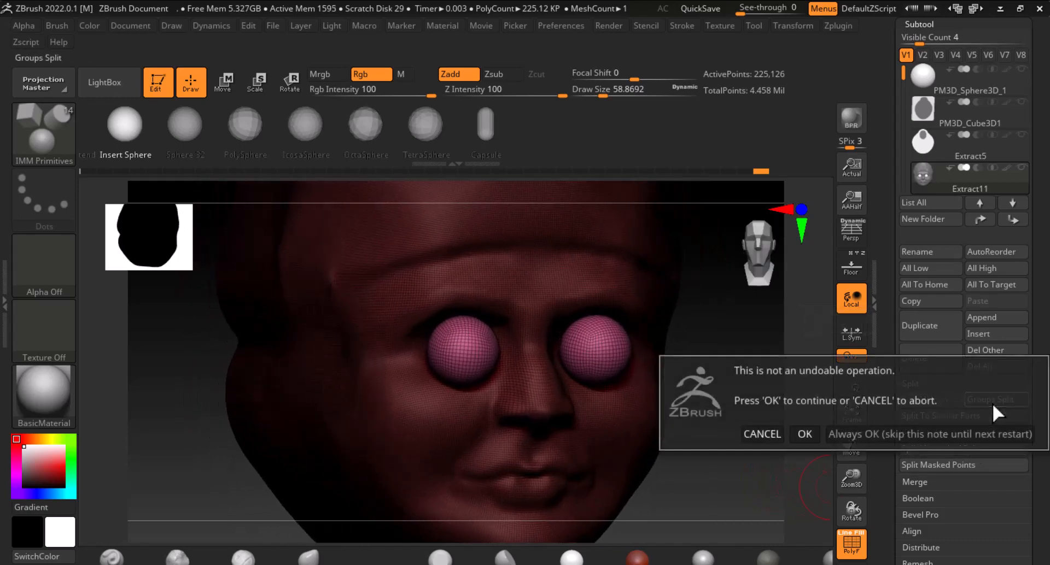
{"action": "left_click", "coordinate": [805, 435]}
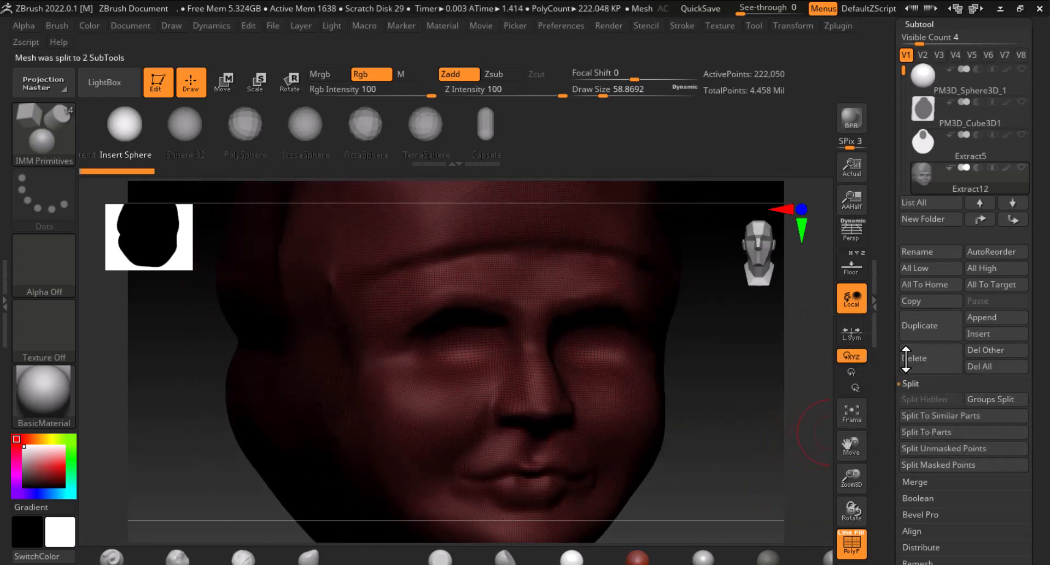
Select the eyeball subtool and turn on the head subtool's visibility alongside it
{"action": "left_click_drag", "start_coordinate": [904, 72], "coordinate": [904, 92]}
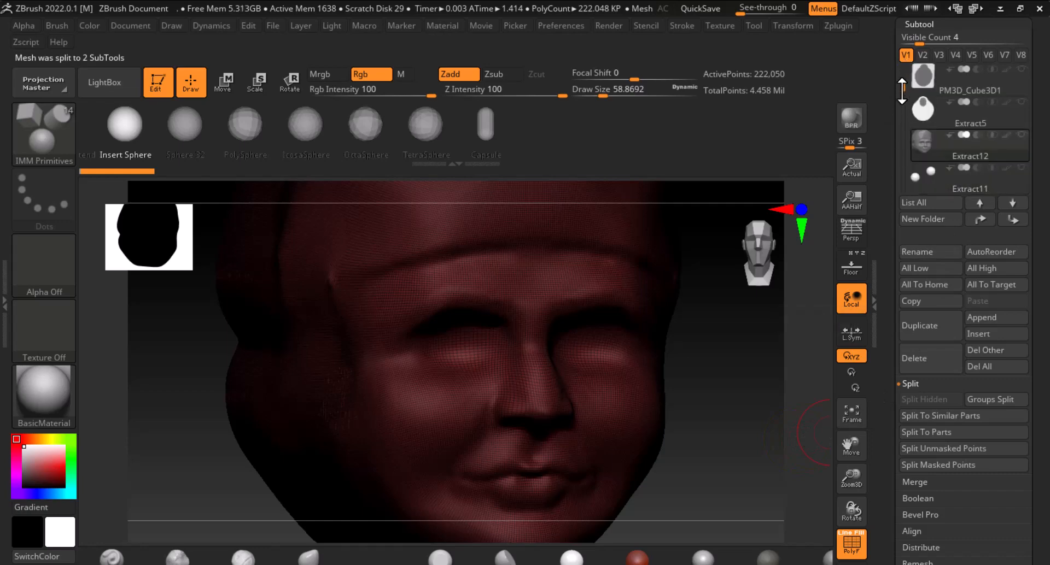
{"action": "left_click", "coordinate": [921, 179]}
{"action": "left_click_drag", "start_coordinate": [727, 438], "coordinate": [720, 433], "text": "shift"}
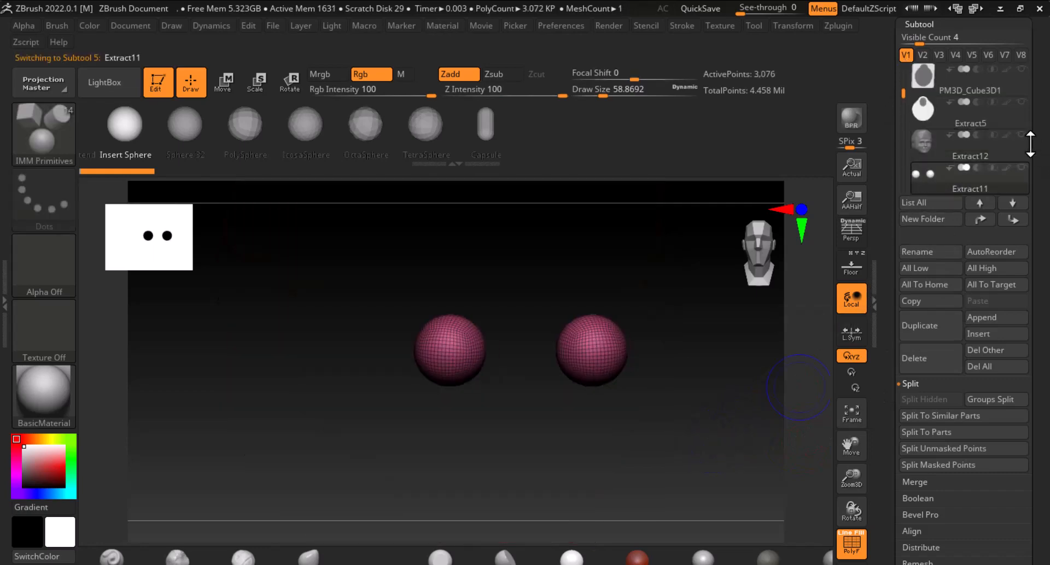
{"action": "left_click", "coordinate": [1020, 135]}
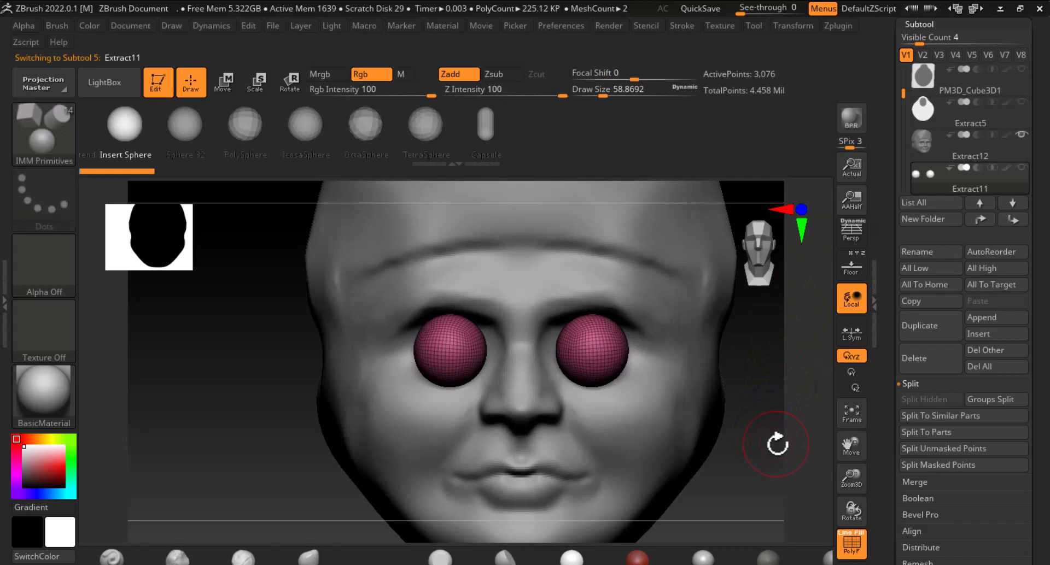
{"action": "left_click_drag", "start_coordinate": [778, 441], "coordinate": [789, 429]}
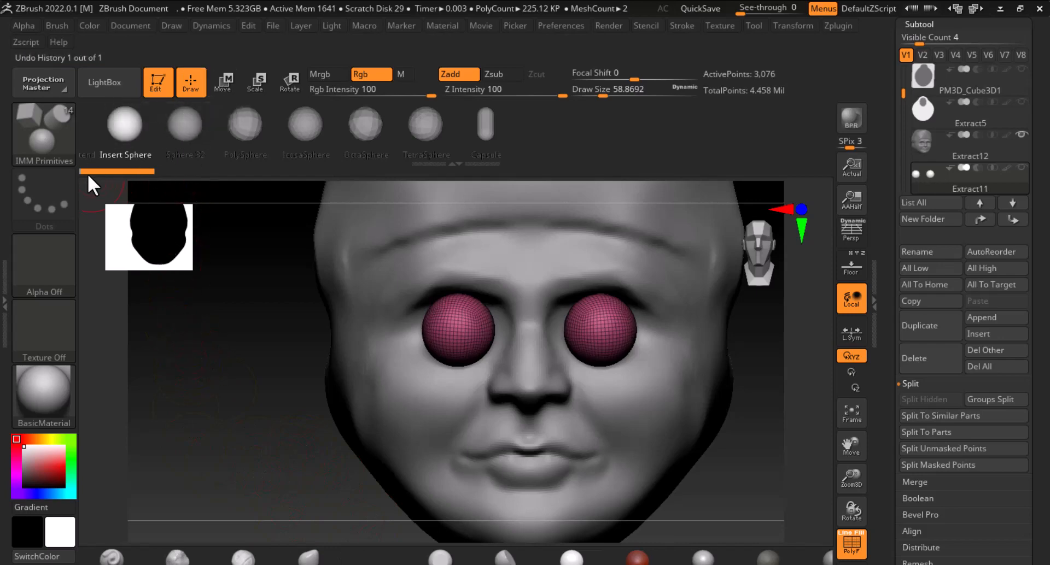
Switch to the Standard brush and choose ClipCurve as the clip brush
{"action": "left_click", "coordinate": [112, 558]}
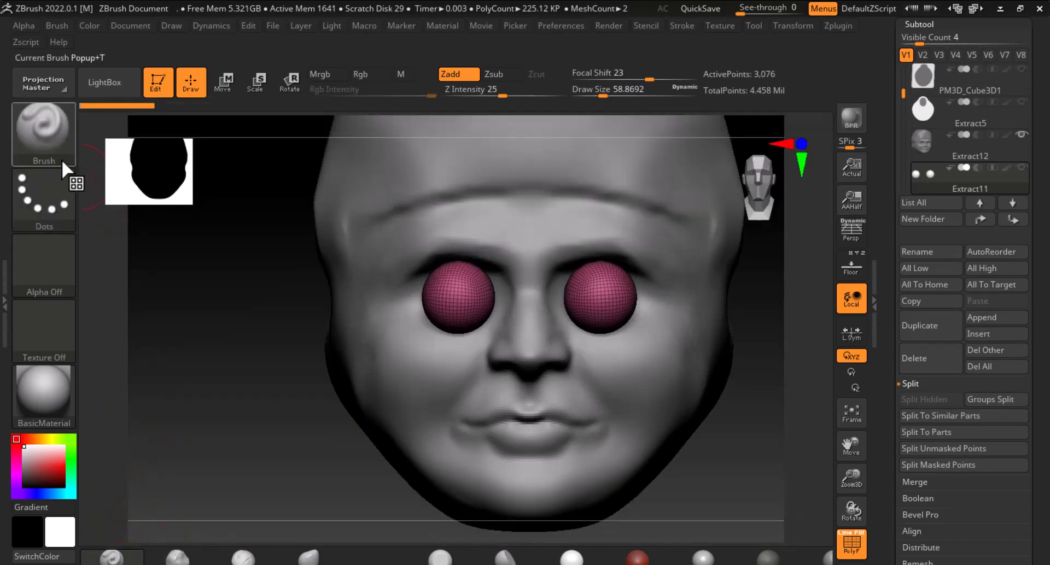
{"action": "left_click", "coordinate": [44, 128], "text": "ctrl+shift"}
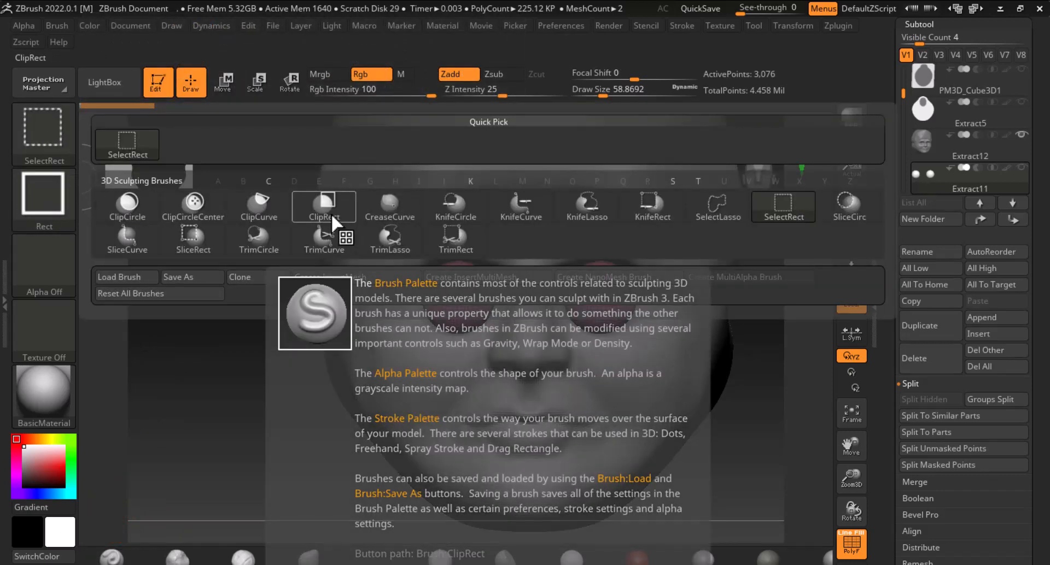
{"action": "left_click", "coordinate": [266, 214]}
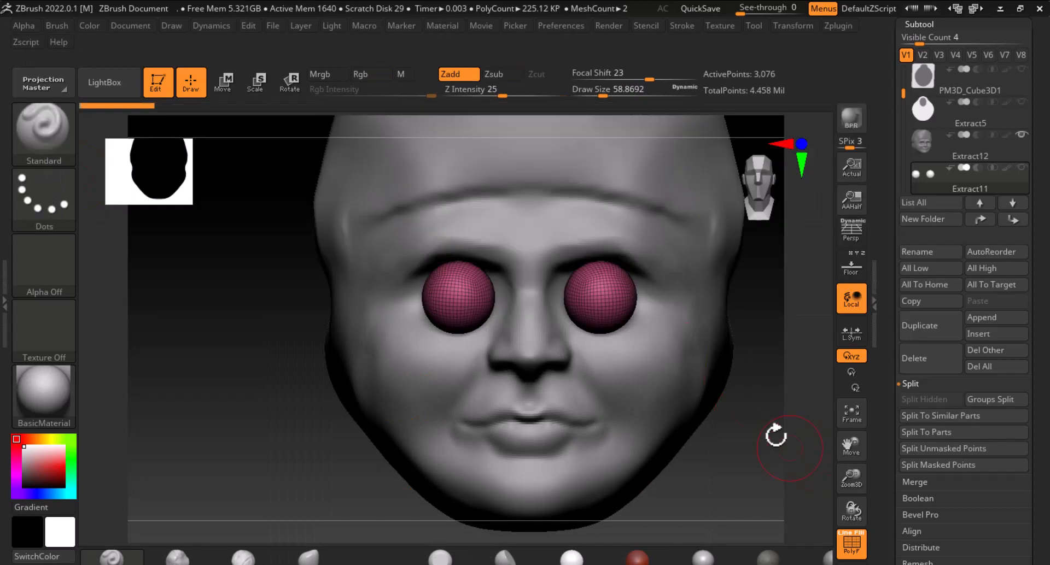
Try to clip off the top of the eyeballs with a ClipCurve stroke across both eyes
{"action": "left_click_drag", "start_coordinate": [544, 287], "coordinate": [690, 311], "text": "ctrl+shift"}
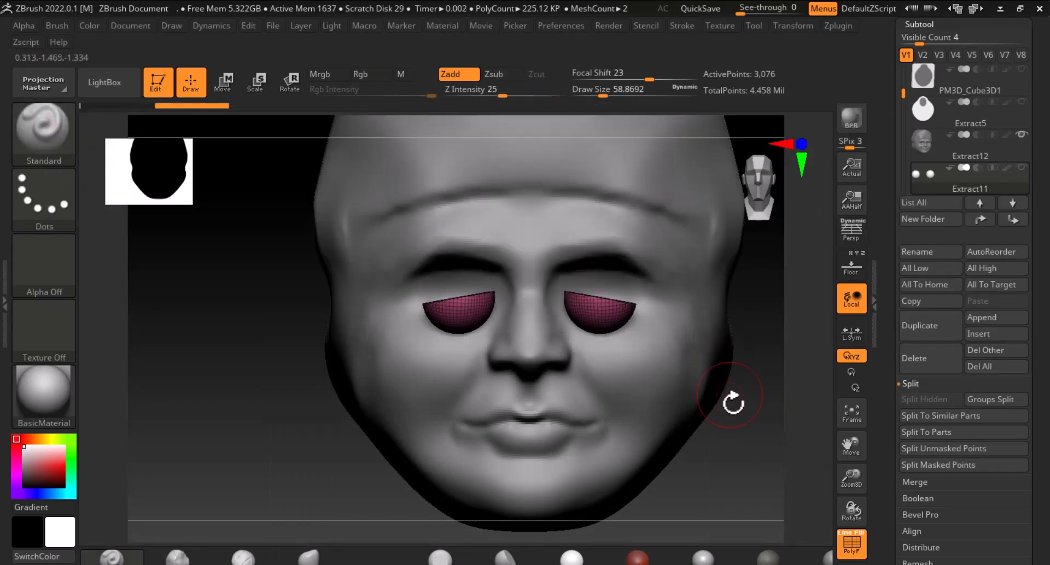
{"action": "key", "text": "ctrl+z"}
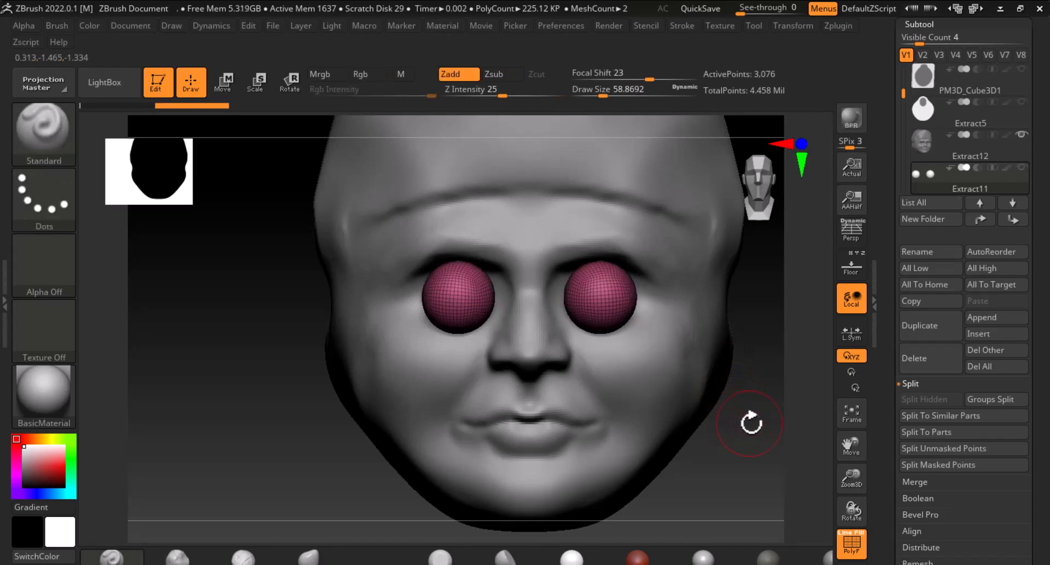
Duplicate the eyeball subtool
{"action": "left_click_drag", "start_coordinate": [750, 423], "coordinate": [815, 411]}
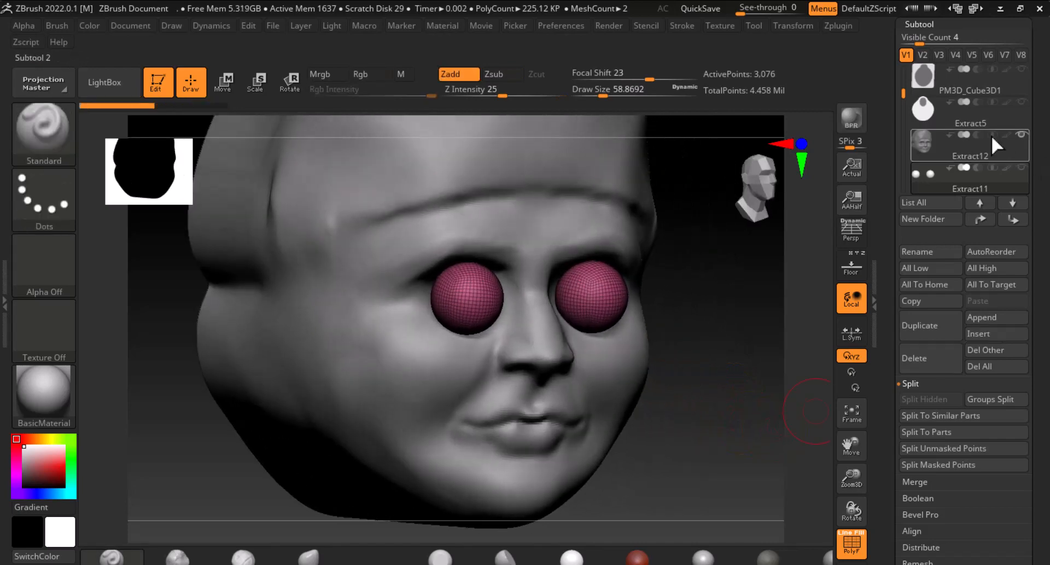
{"action": "left_click", "coordinate": [934, 332]}
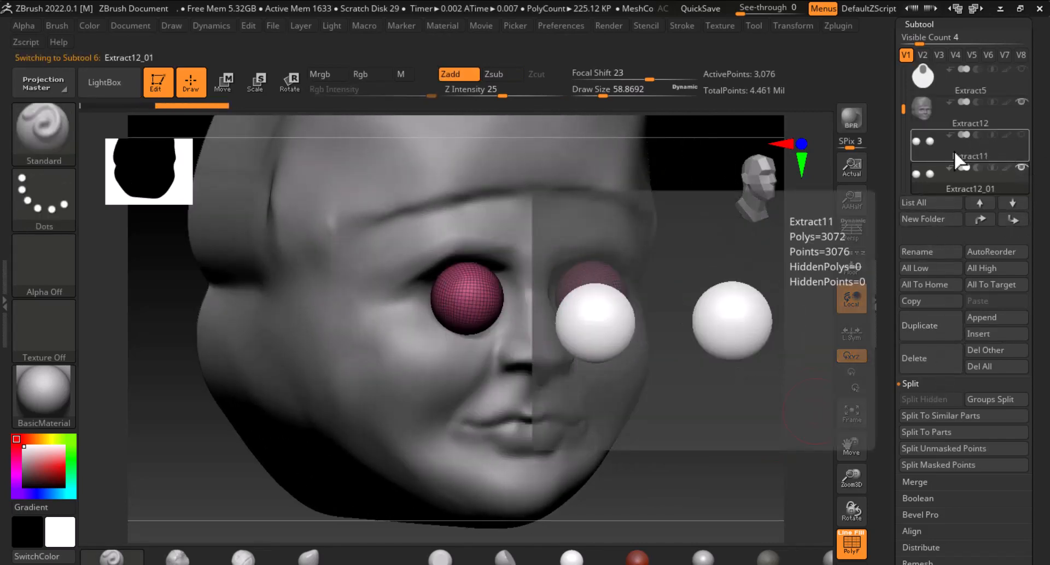
{"action": "left_click_drag", "start_coordinate": [720, 341], "coordinate": [733, 347]}
{"action": "key", "text": "ctrl+shift"}
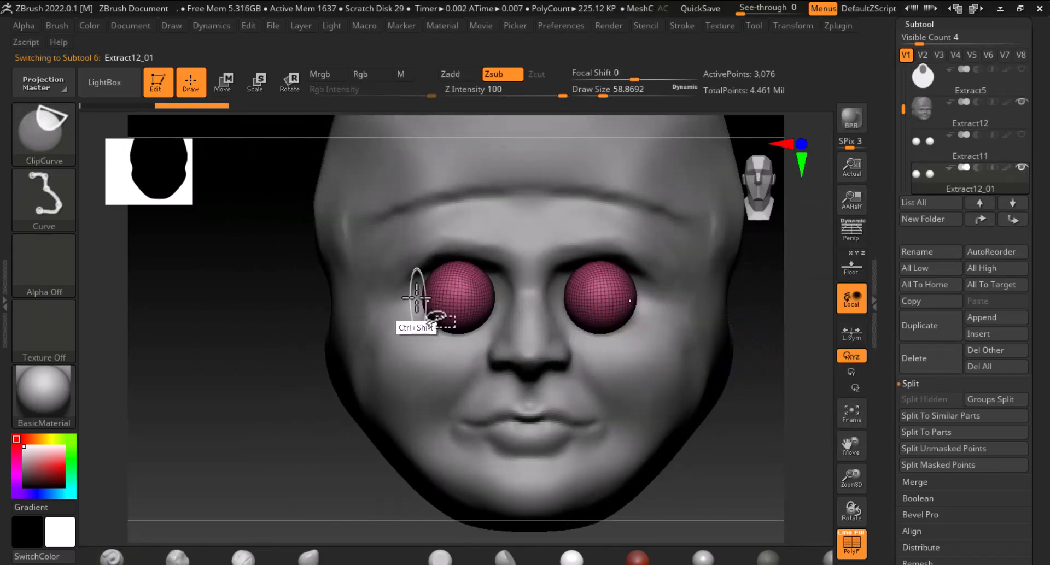
{"action": "left_click_drag", "start_coordinate": [407, 306], "coordinate": [505, 281], "text": "ctrl+shift"}
{"action": "key", "text": "ctrl"}
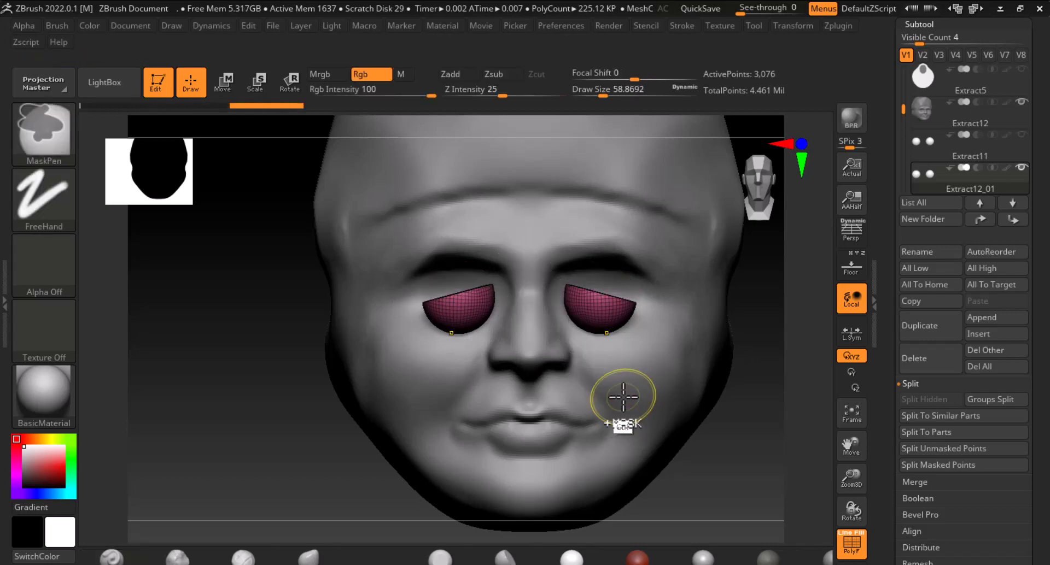
{"action": "key", "text": "ctrl+z"}
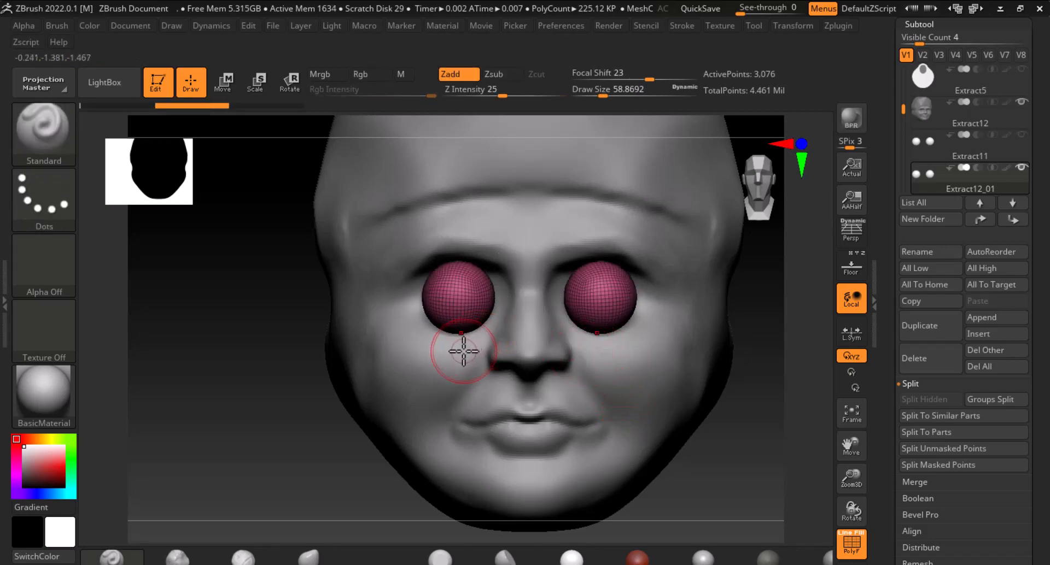
Bring up the reference image and clip the duplicated eyeballs down to their lower halves with ClipCurve
{"action": "key", "text": "alt+Tab"}
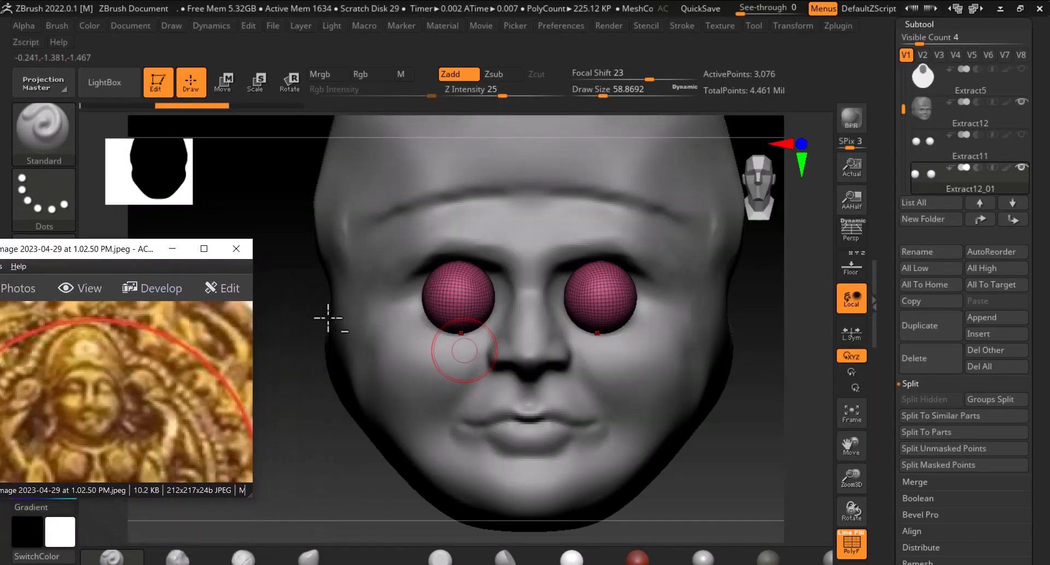
{"action": "left_click_drag", "start_coordinate": [374, 298], "coordinate": [547, 292], "text": "ctrl+shift"}
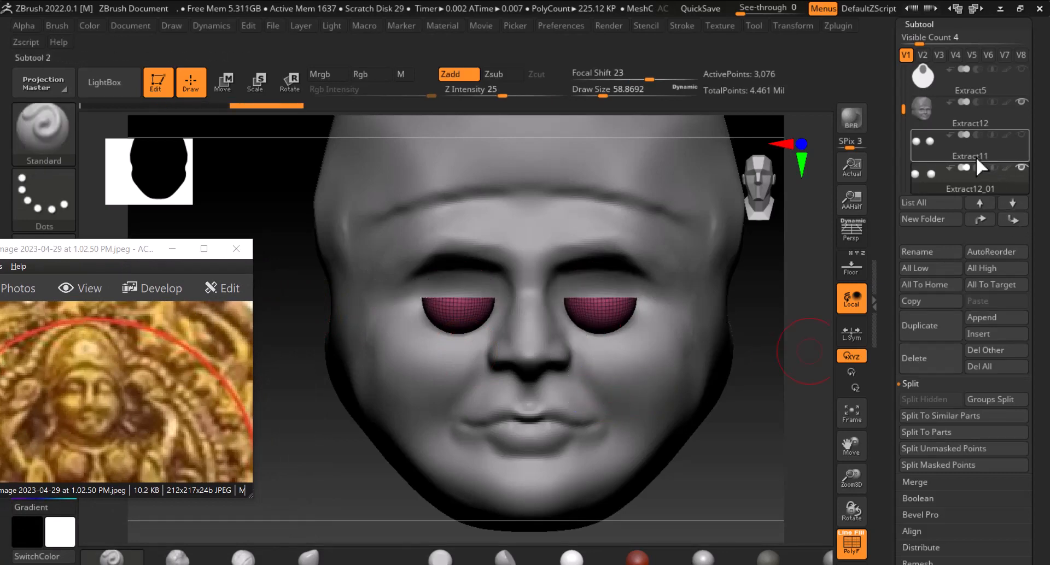
{"action": "key", "text": "ctrl+z"}
Select the original eyeball subtool and clip away the lower halves of its eyeballs, keeping the upper halves
{"action": "left_click", "coordinate": [927, 142]}
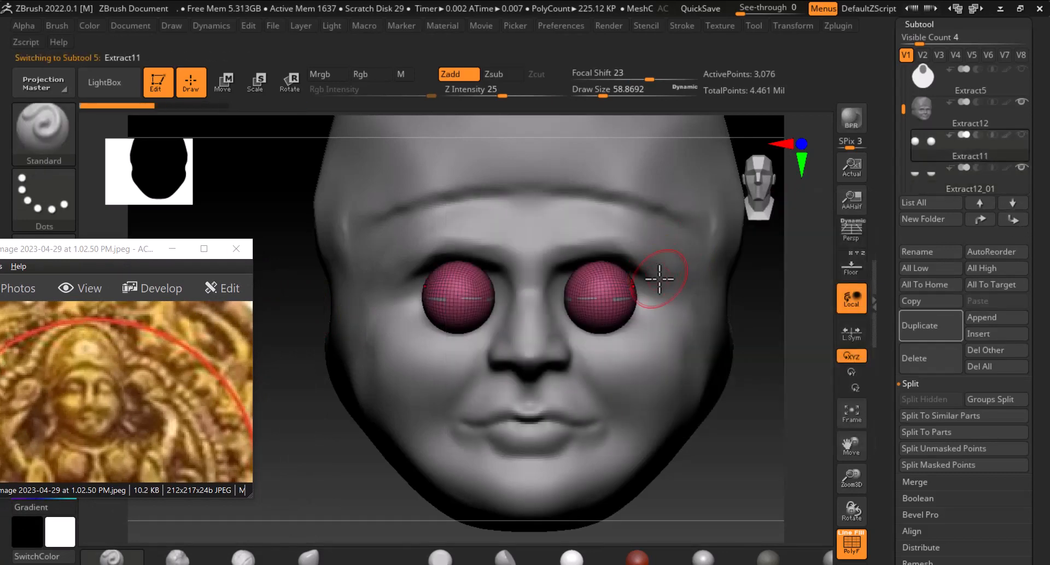
{"action": "left_click_drag", "start_coordinate": [737, 301], "coordinate": [531, 295], "text": "ctrl+shift"}
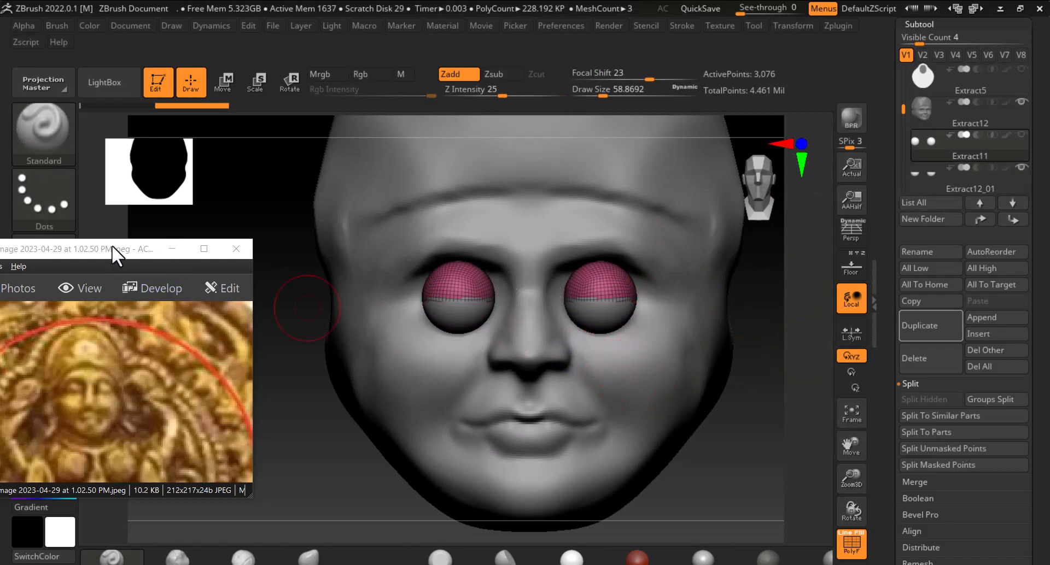
{"action": "left_click_drag", "start_coordinate": [134, 253], "coordinate": [85, 259]}
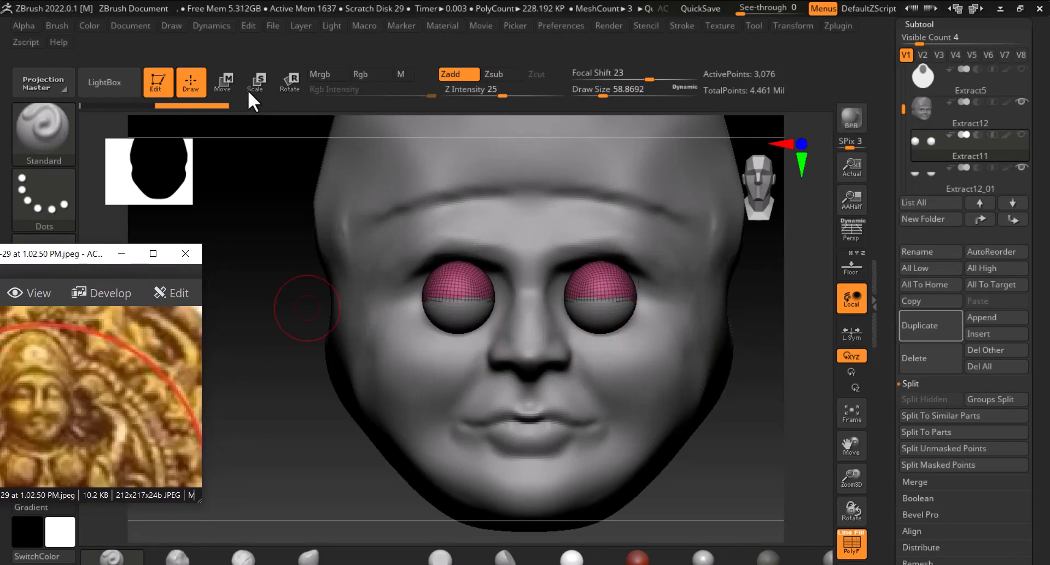
Switch to the Move brush and reshape the upper eyeball halves into curved upper eyelids
{"action": "left_click", "coordinate": [310, 556]}
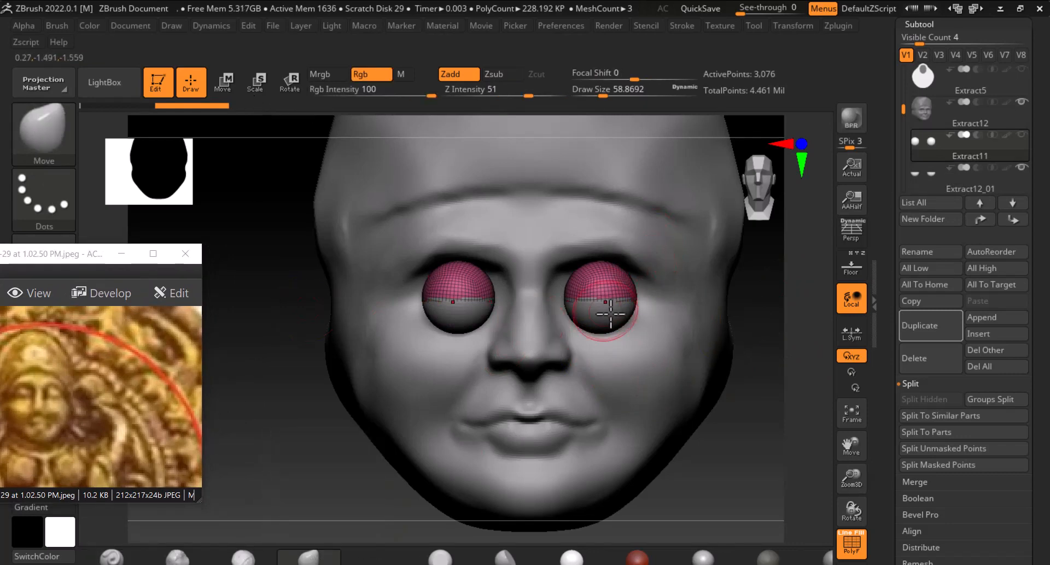
{"action": "left_click_drag", "start_coordinate": [779, 414], "coordinate": [791, 459], "text": "alt"}
{"action": "mouse_move", "coordinate": [472, 300]}
{"action": "left_mouse_down"}
{"action": "mouse_move", "coordinate": [471, 292]}
{"action": "mouse_move", "coordinate": [499, 291]}
{"action": "left_mouse_up"}
{"action": "left_click_drag", "start_coordinate": [434, 300], "coordinate": [440, 296]}
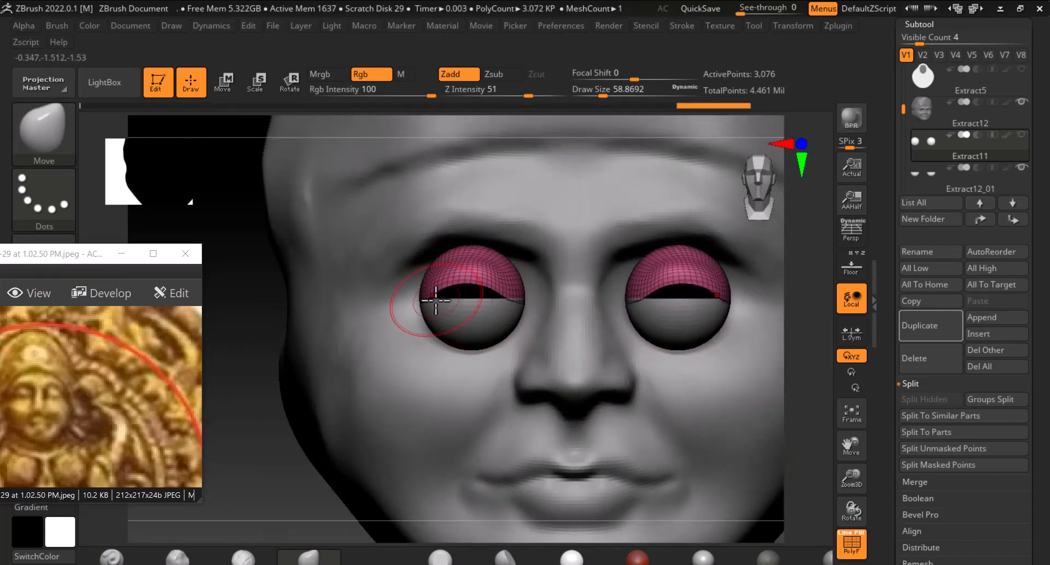
{"action": "left_click_drag", "start_coordinate": [505, 301], "coordinate": [520, 294]}
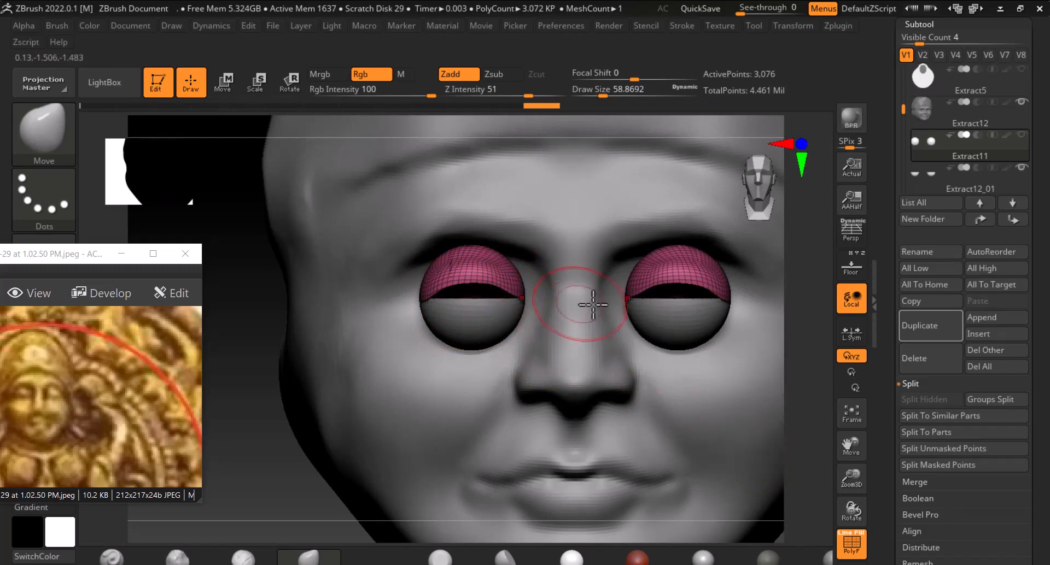
Select the lower-lid subtool, show the upper-lid subtool again, and adjust the lower lids with the Move brush
{"action": "left_click", "coordinate": [475, 304], "text": "alt"}
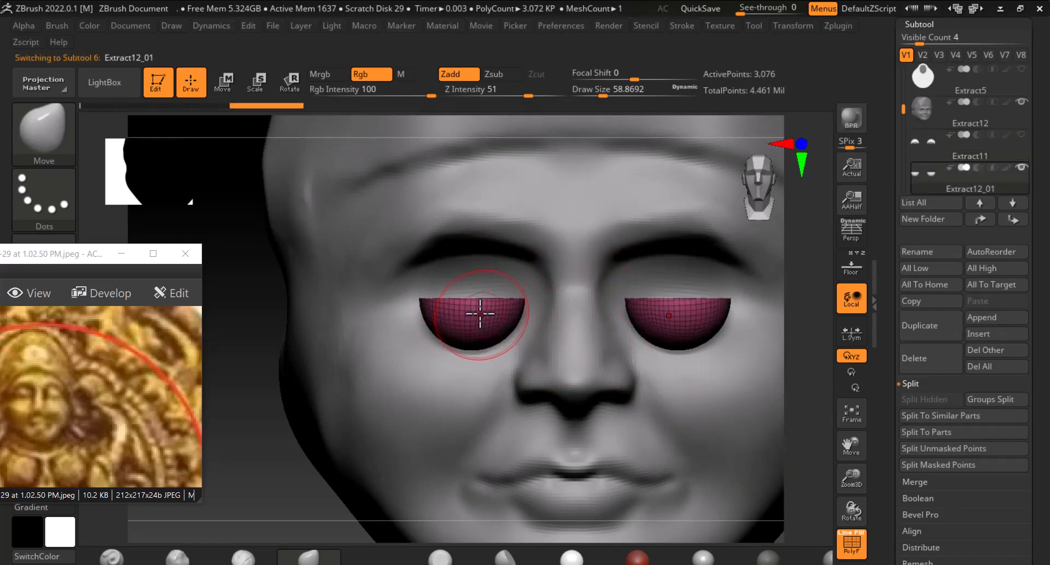
{"action": "left_click", "coordinate": [1021, 135]}
{"action": "mouse_move", "coordinate": [474, 298]}
{"action": "left_mouse_down"}
{"action": "mouse_move", "coordinate": [475, 309]}
{"action": "mouse_move", "coordinate": [455, 309]}
{"action": "mouse_move", "coordinate": [484, 314]}
{"action": "left_mouse_up"}
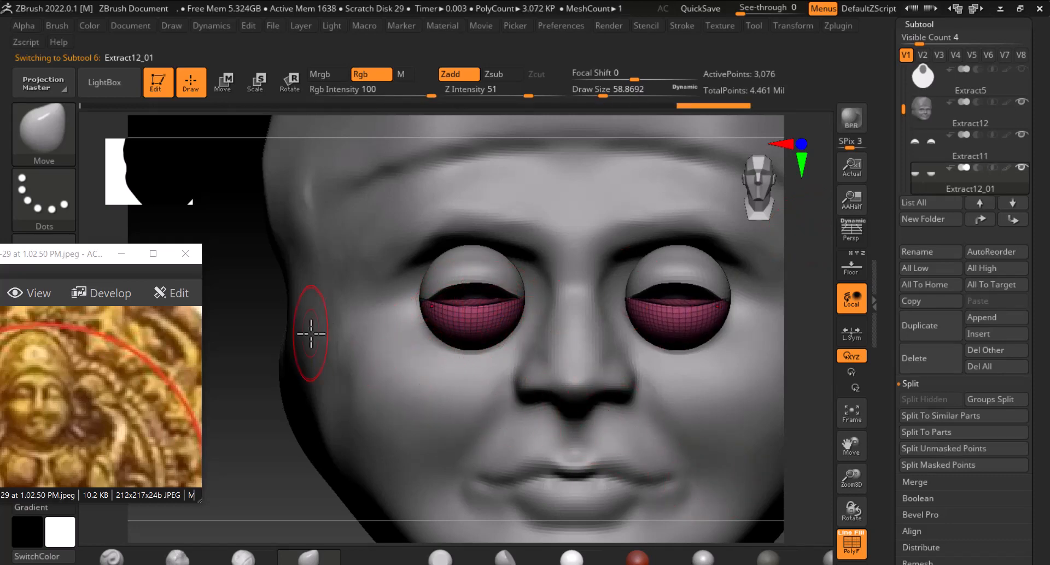
Push the lower lids back into the eye sockets along Z with the Transpose Move gizmo
{"action": "right_click_drag", "start_coordinate": [306, 336], "coordinate": [333, 330]}
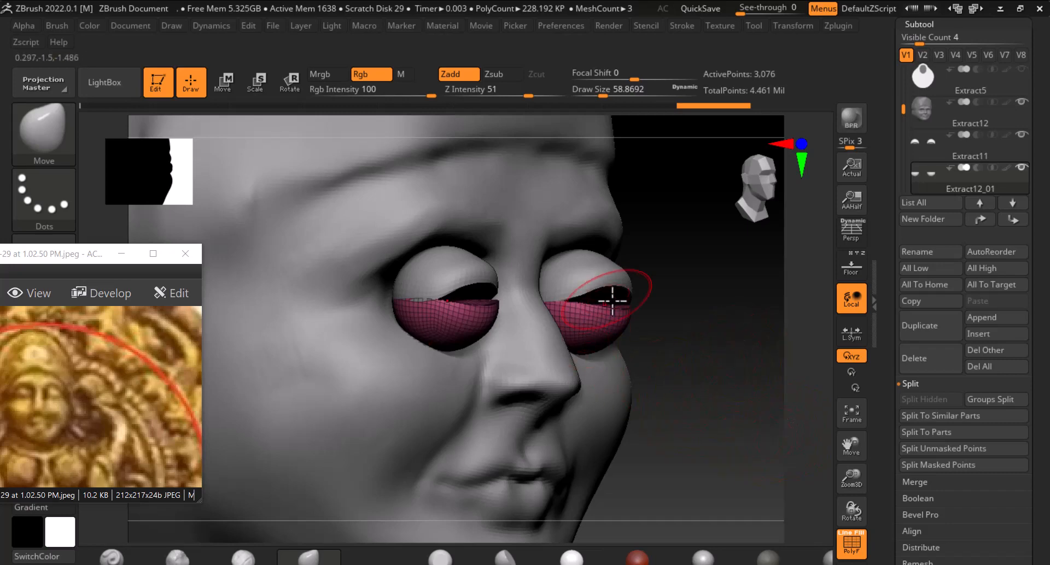
{"action": "right_click_drag", "start_coordinate": [718, 375], "coordinate": [729, 398]}
{"action": "left_click", "coordinate": [487, 283], "text": "alt"}
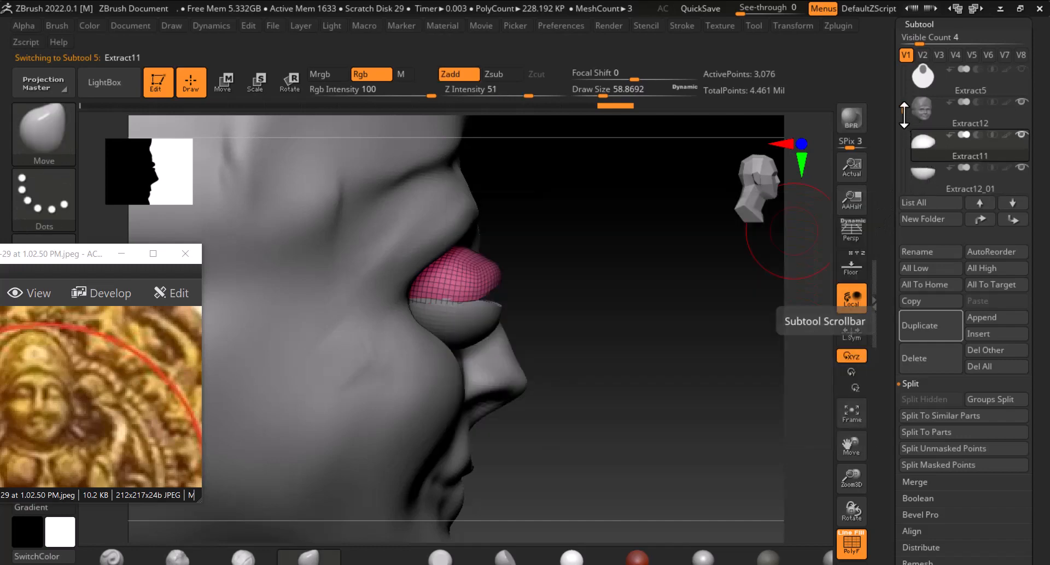
{"action": "left_click_drag", "start_coordinate": [904, 115], "coordinate": [904, 117]}
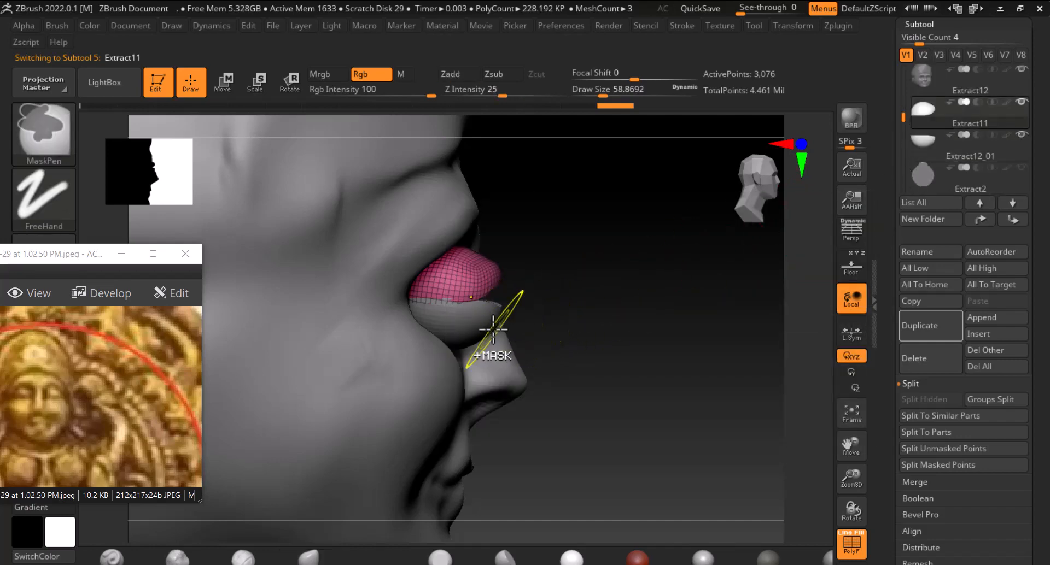
{"action": "left_click", "coordinate": [463, 318], "text": "alt"}
{"action": "left_click", "coordinate": [464, 318], "text": "alt"}
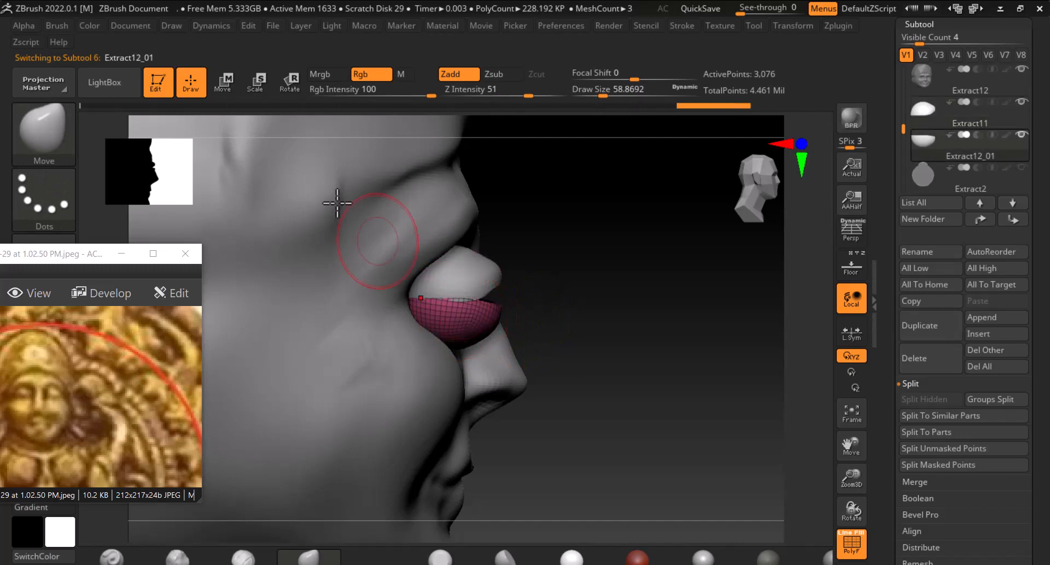
{"action": "left_click", "coordinate": [228, 80]}
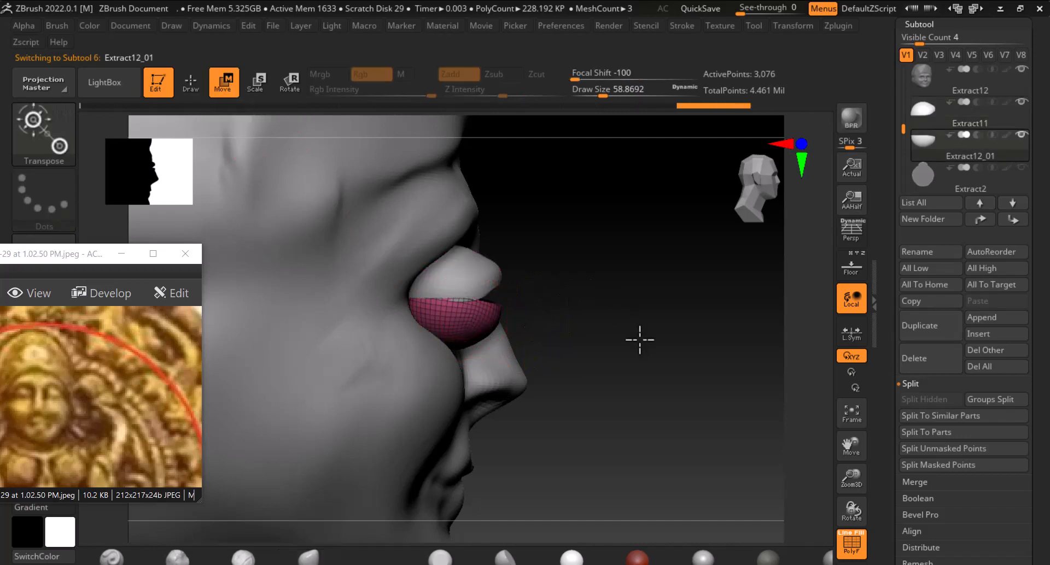
{"action": "left_click_drag", "start_coordinate": [639, 339], "coordinate": [481, 432]}
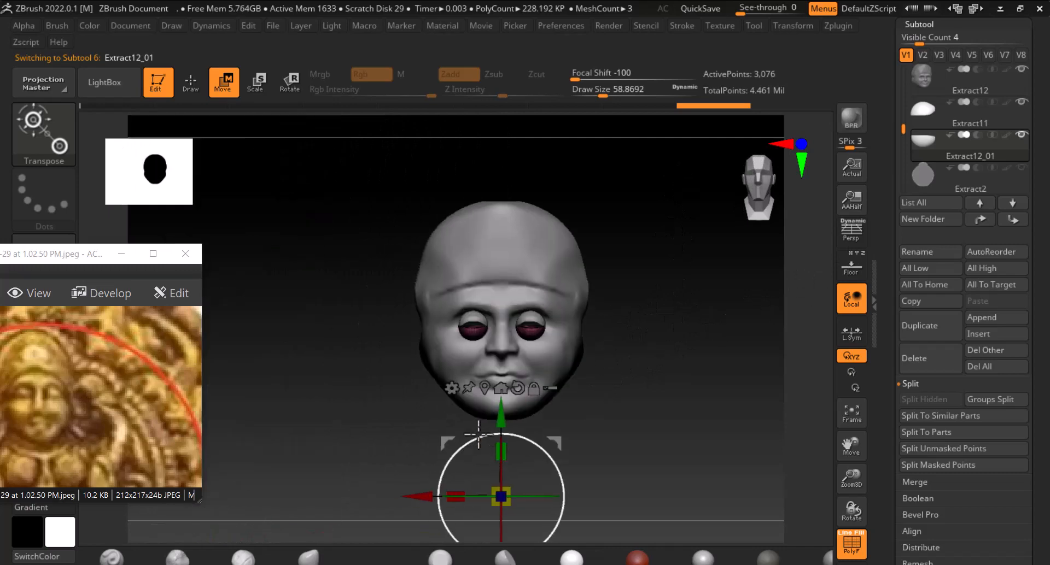
{"action": "left_click", "coordinate": [485, 388]}
{"action": "left_click_drag", "start_coordinate": [668, 368], "coordinate": [767, 558]}
{"action": "left_click_drag", "start_coordinate": [635, 361], "coordinate": [668, 413], "text": "alt"}
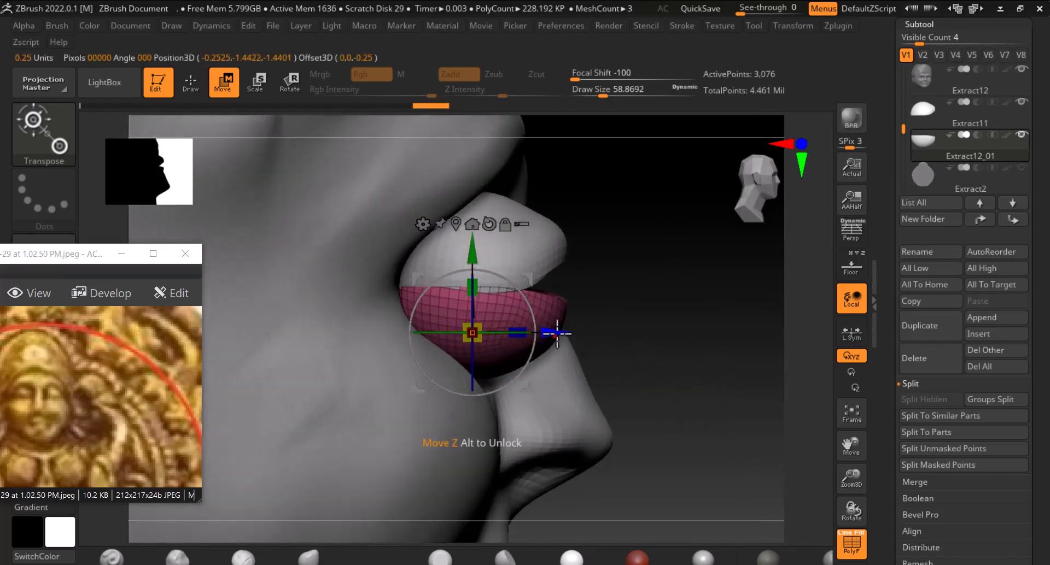
{"action": "left_click_drag", "start_coordinate": [556, 334], "coordinate": [495, 331]}
Select the upper-lid subtool and move it back into the sockets along Z with the Move gizmo
{"action": "left_click", "coordinate": [543, 253], "text": "alt"}
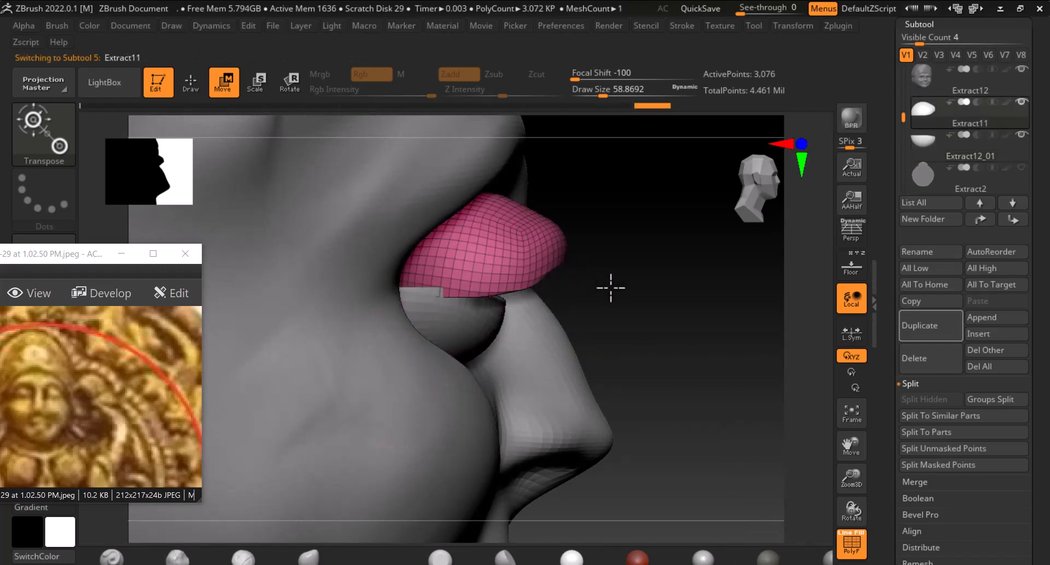
{"action": "left_click_drag", "start_coordinate": [745, 402], "coordinate": [696, 289], "text": "alt"}
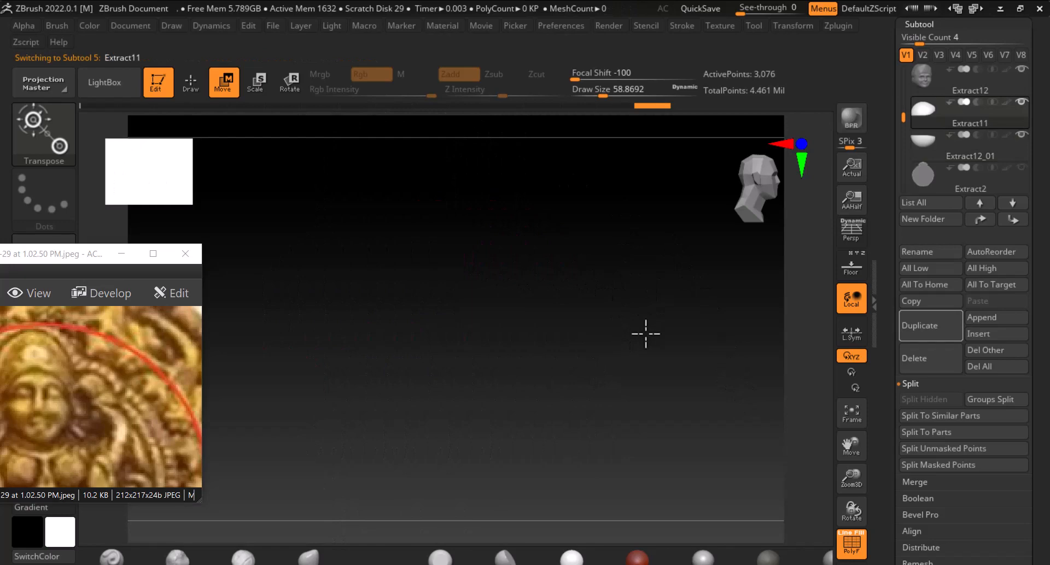
{"action": "key", "text": "f"}
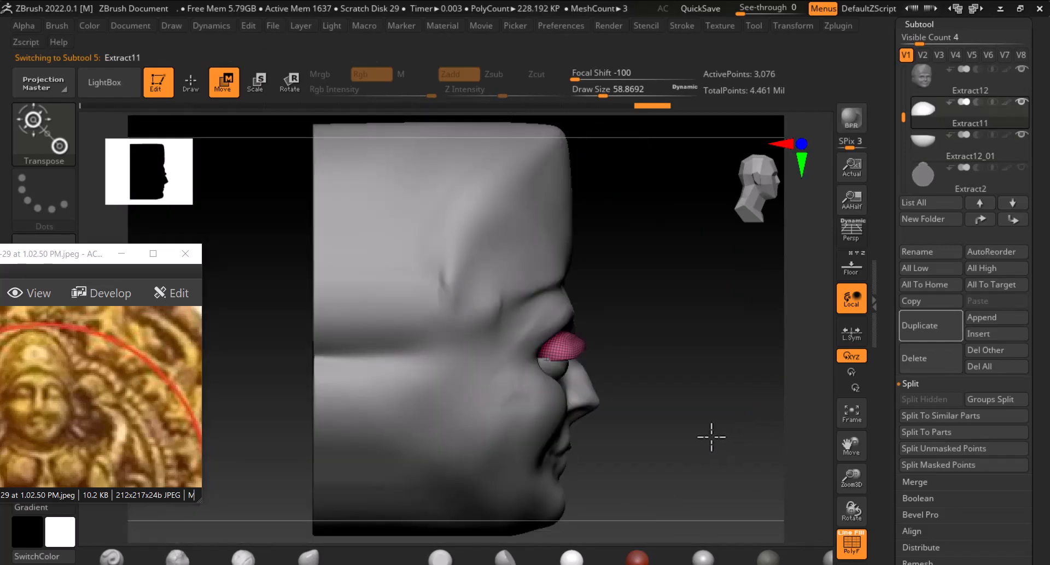
{"action": "left_click_drag", "start_coordinate": [710, 438], "coordinate": [743, 409]}
{"action": "left_click", "coordinate": [437, 426]}
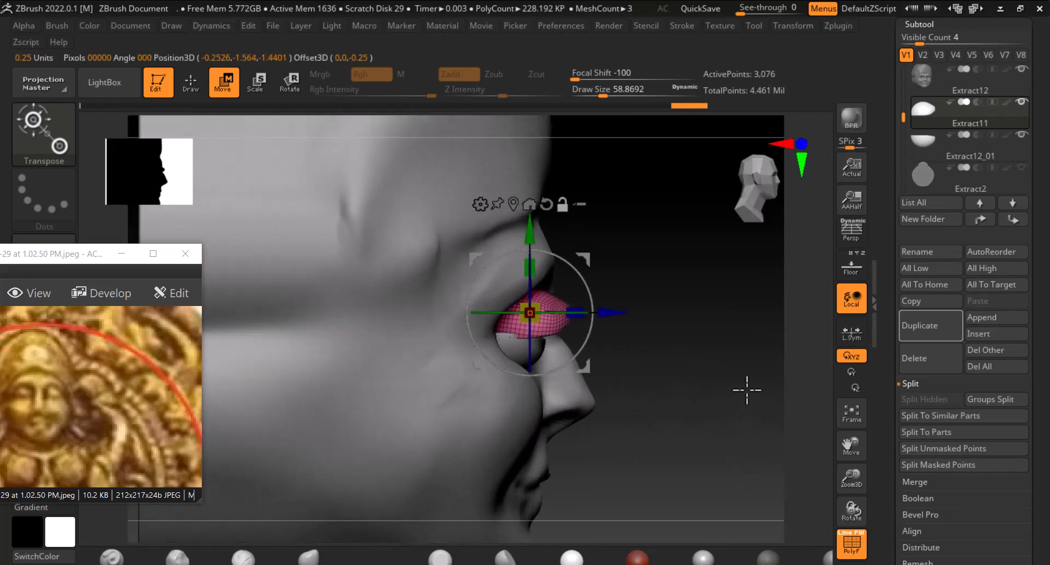
{"action": "left_click_drag", "start_coordinate": [618, 313], "coordinate": [587, 315]}
Return to Draw mode and refine the upper eyelids' shape with the Move brush
{"action": "left_click_drag", "start_coordinate": [717, 331], "coordinate": [739, 359]}
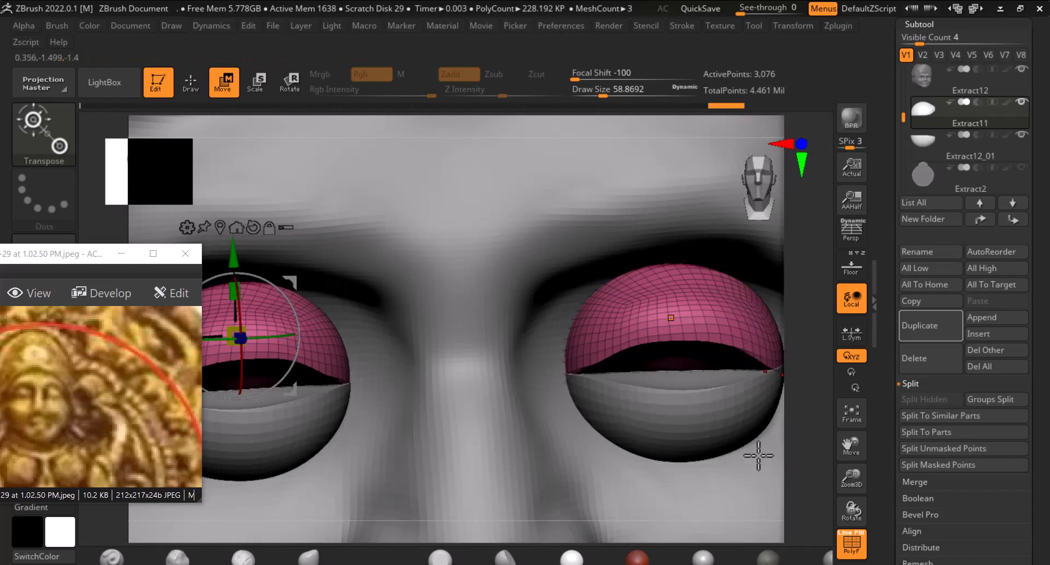
{"action": "key", "text": "f"}
{"action": "left_click_drag", "start_coordinate": [708, 437], "coordinate": [759, 470], "text": "shift"}
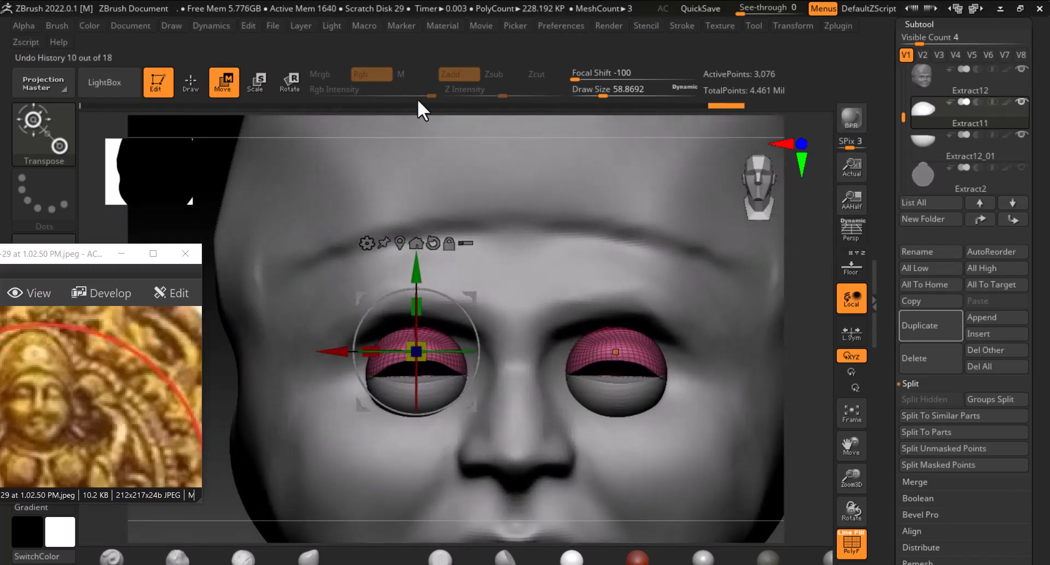
{"action": "left_click", "coordinate": [181, 80]}
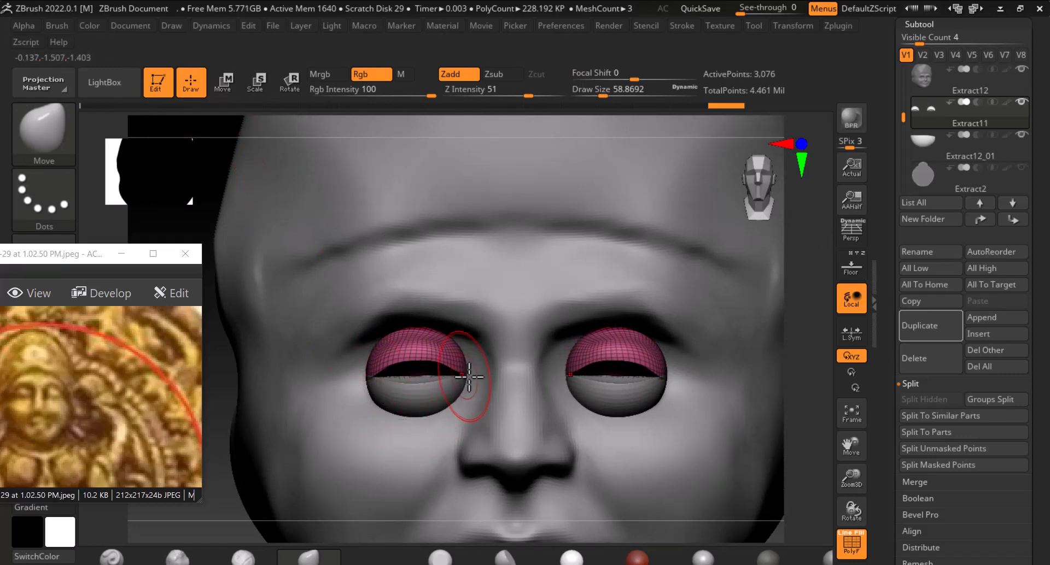
{"action": "left_click_drag", "start_coordinate": [469, 376], "coordinate": [473, 379]}
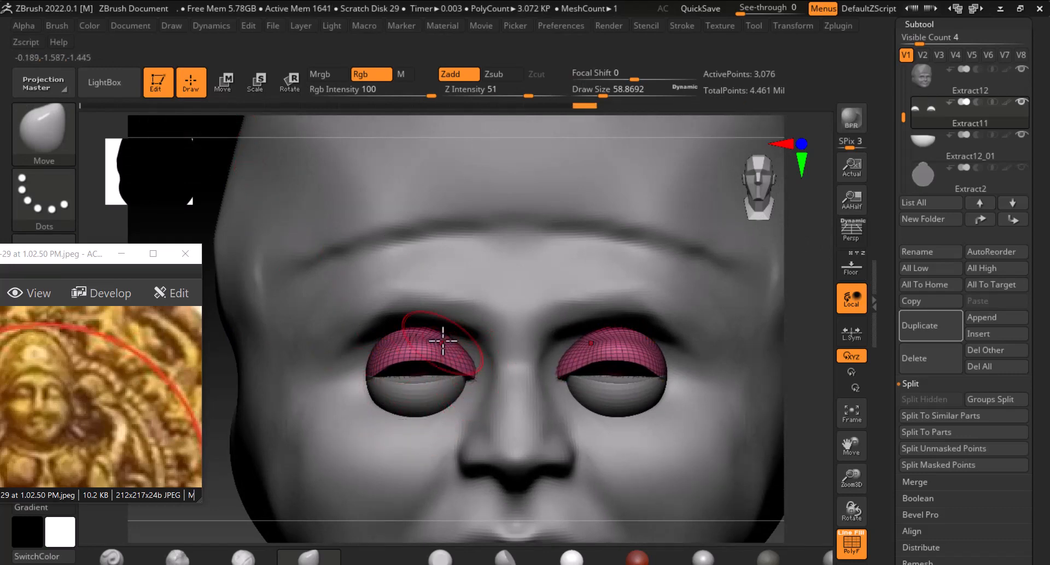
{"action": "mouse_move", "coordinate": [419, 359]}
{"action": "left_mouse_down"}
{"action": "mouse_move", "coordinate": [390, 359]}
{"action": "mouse_move", "coordinate": [365, 378]}
{"action": "left_mouse_up"}
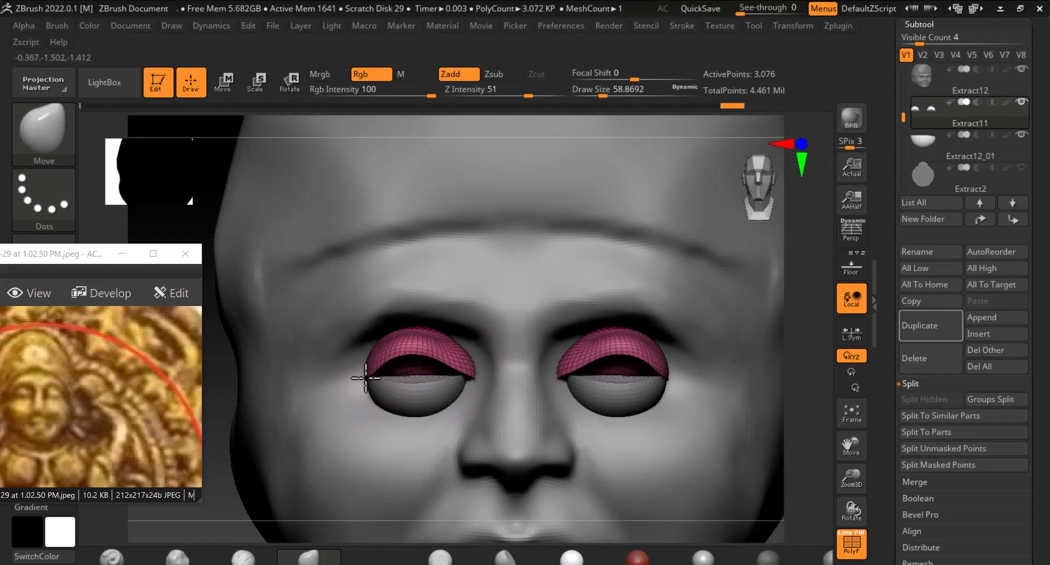
Select the lower-lid subtool and refine the lower eyelids' shape with the Move brush
{"action": "left_click", "coordinate": [458, 389], "text": "alt"}
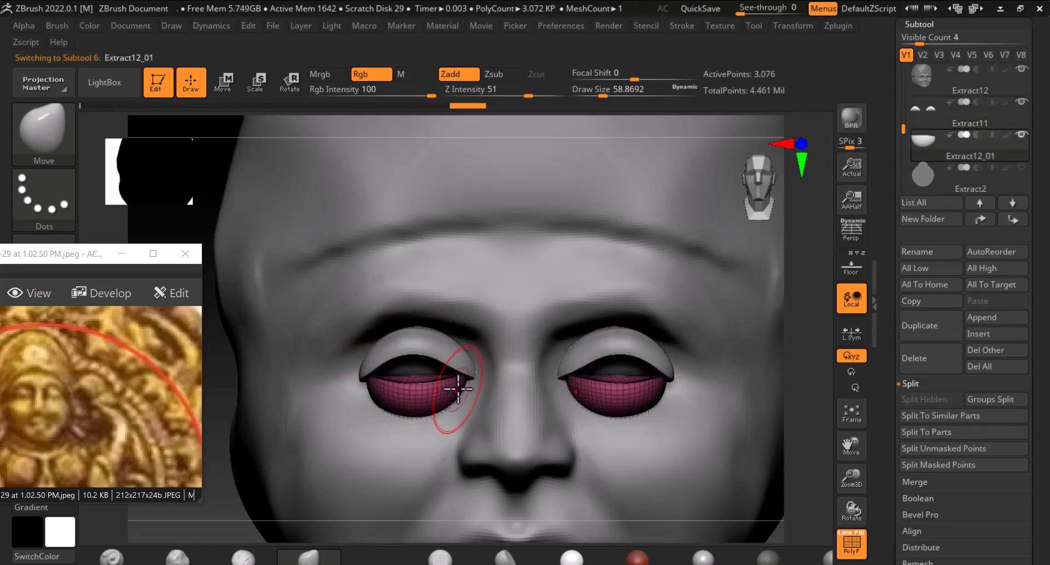
{"action": "left_click_drag", "start_coordinate": [469, 381], "coordinate": [475, 379]}
{"action": "left_click_drag", "start_coordinate": [379, 389], "coordinate": [421, 409]}
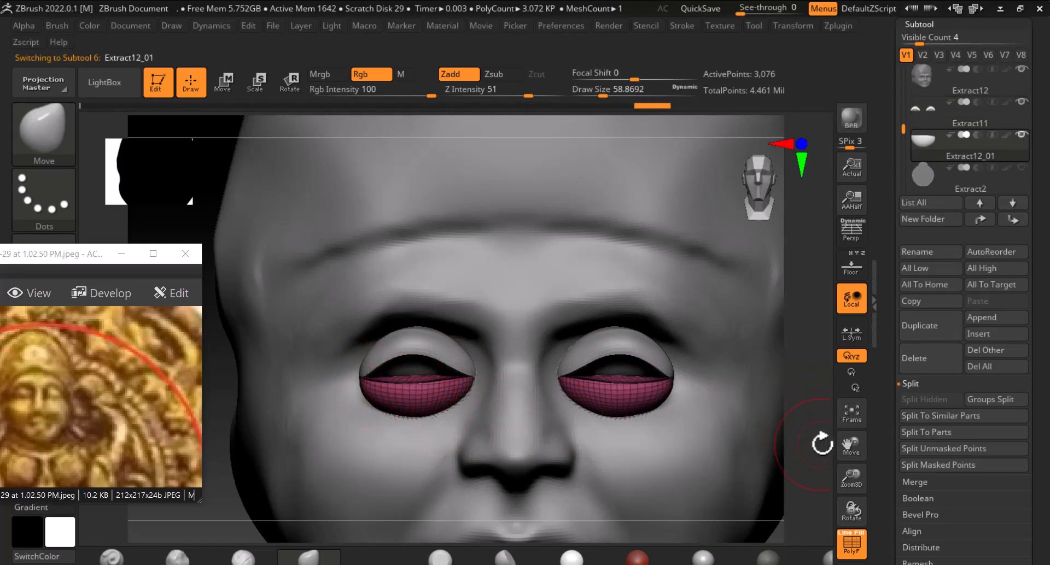
Orbit around the head to inspect the eyelid placement from the side and front
{"action": "left_click_drag", "start_coordinate": [823, 444], "coordinate": [857, 445]}
{"action": "left_click_drag", "start_coordinate": [790, 441], "coordinate": [809, 440], "text": "shift"}
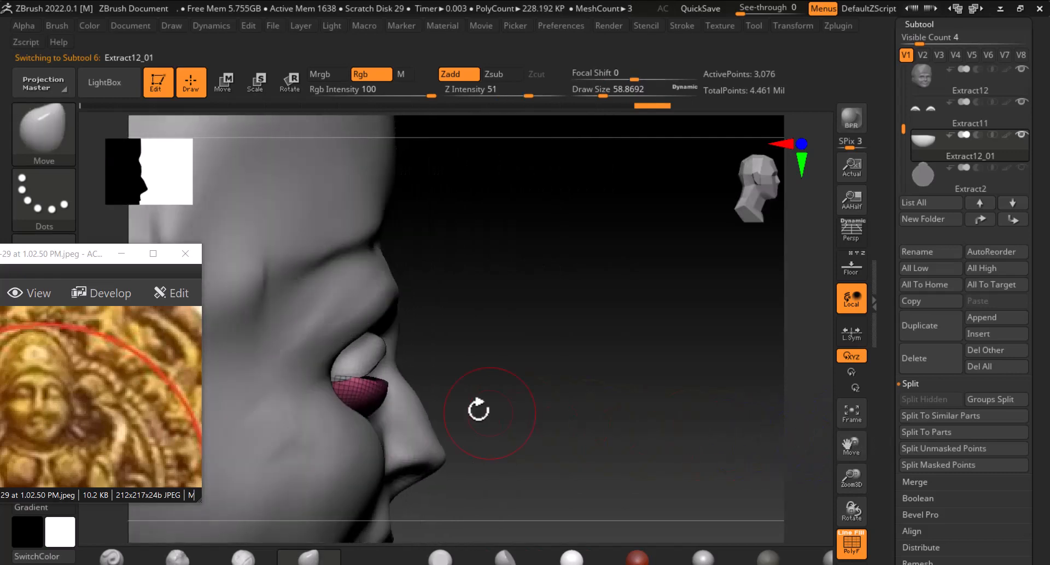
{"action": "left_click_drag", "start_coordinate": [516, 372], "coordinate": [567, 472], "text": "alt"}
{"action": "left_click_drag", "start_coordinate": [365, 425], "coordinate": [372, 424]}
{"action": "left_click_drag", "start_coordinate": [389, 384], "coordinate": [307, 374]}
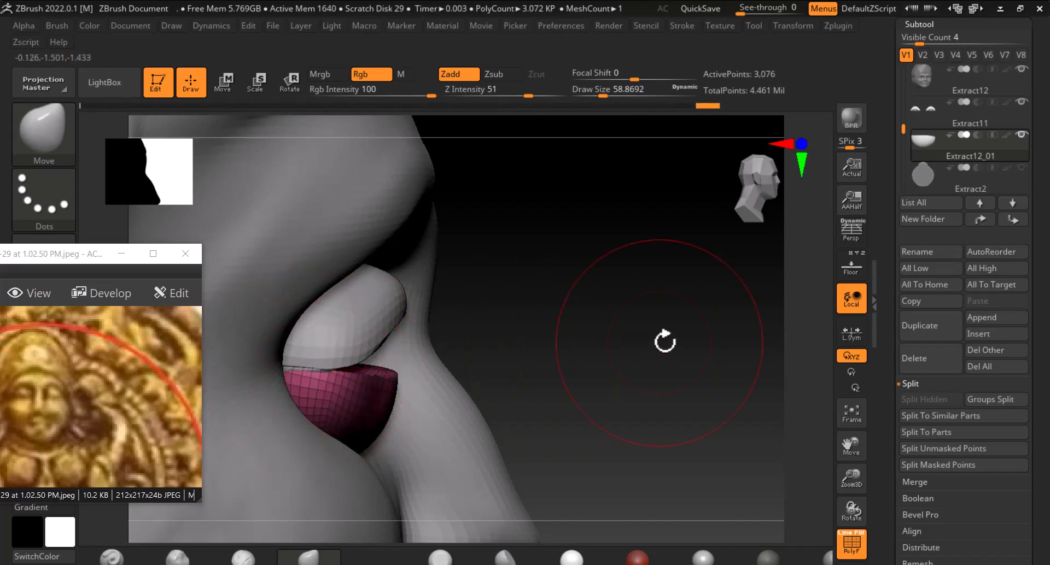
{"action": "left_click_drag", "start_coordinate": [666, 213], "coordinate": [567, 368]}
{"action": "left_click_drag", "start_coordinate": [466, 367], "coordinate": [474, 360]}
{"action": "key", "text": "f"}
{"action": "key", "text": "f"}
{"action": "left_click_drag", "start_coordinate": [732, 415], "coordinate": [772, 407]}
{"action": "key", "text": "shift+f"}
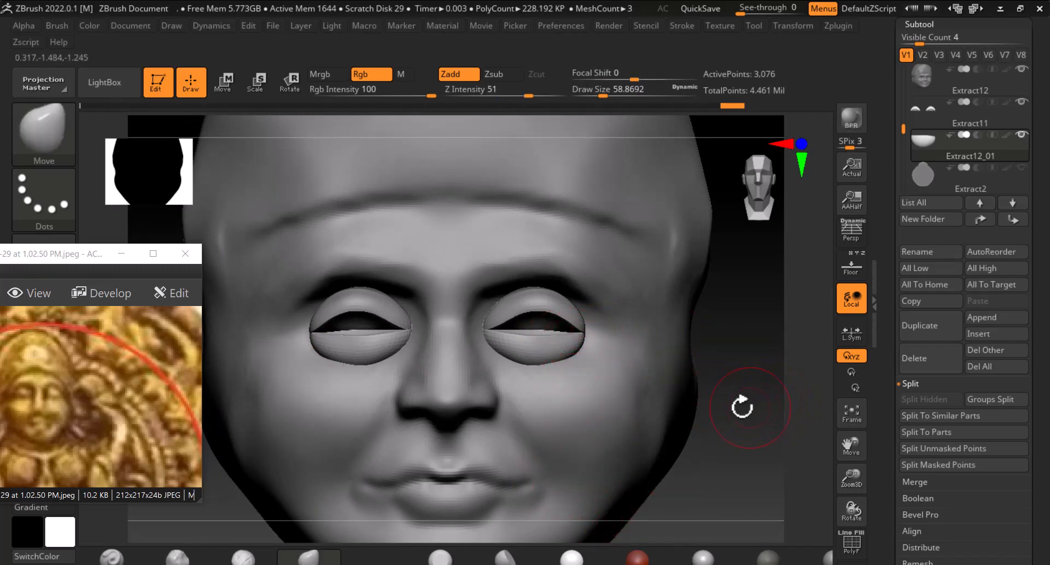
Select the head subtool and insert a Sphere 32 eyeball into the eye socket with the IMM Primitives brush
{"action": "left_click", "coordinate": [590, 398], "text": "alt"}
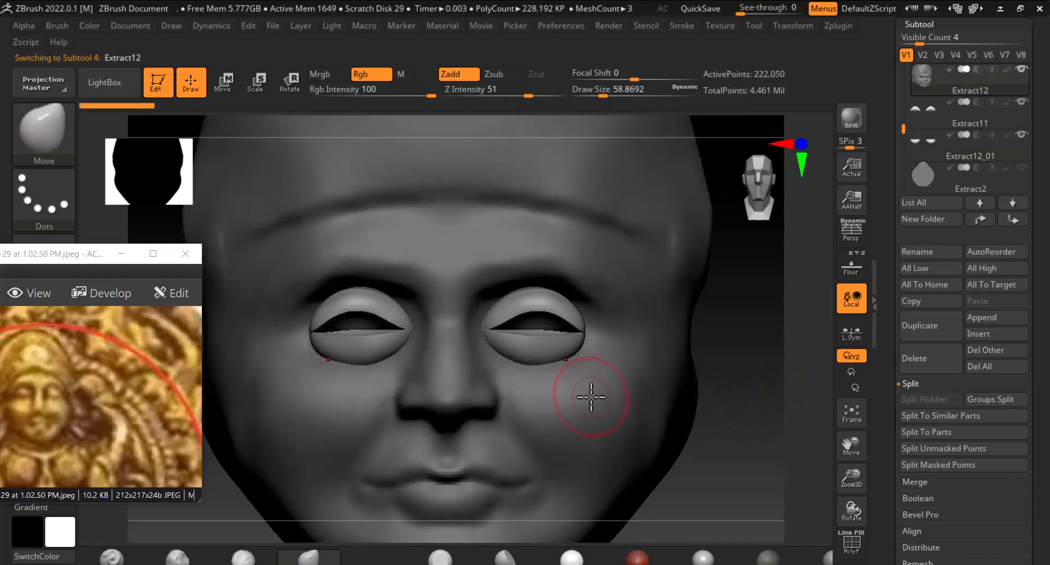
{"action": "left_click", "coordinate": [42, 127]}
{"action": "key", "text": "i"}
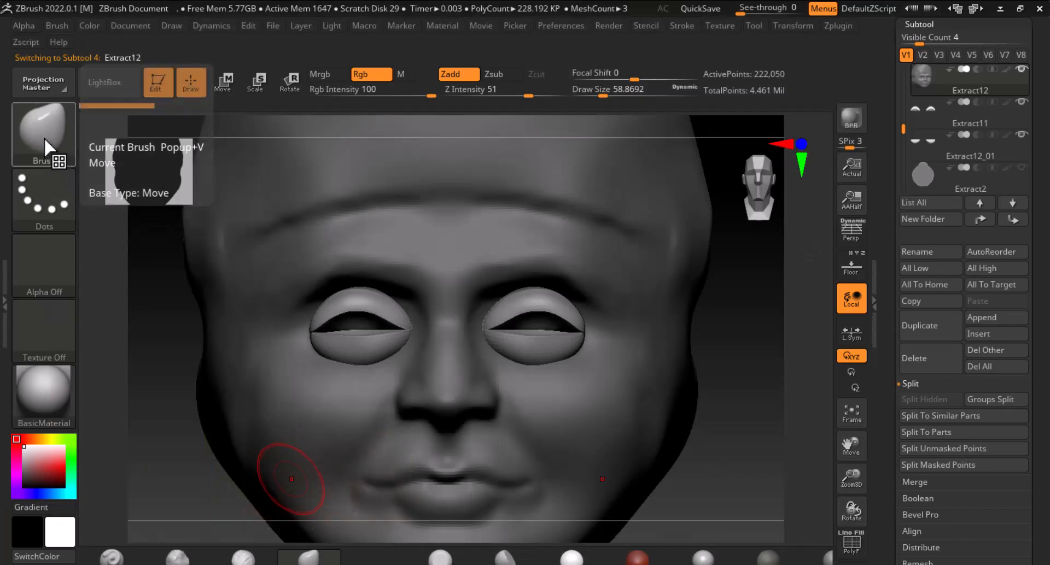
{"action": "left_click", "coordinate": [44, 136]}
{"action": "key", "text": "i"}
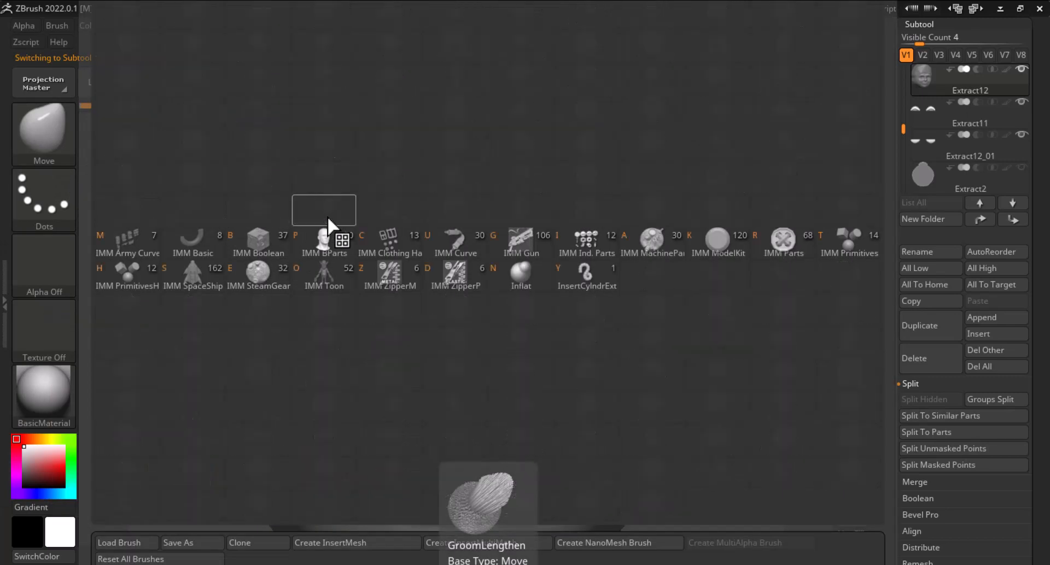
{"action": "left_click", "coordinate": [841, 242]}
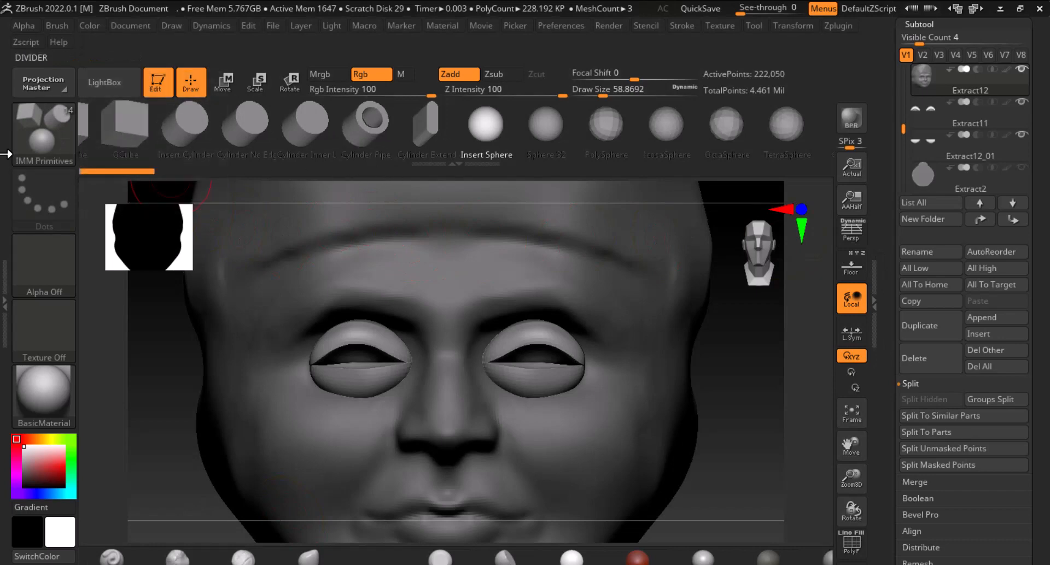
{"action": "left_click", "coordinate": [39, 136]}
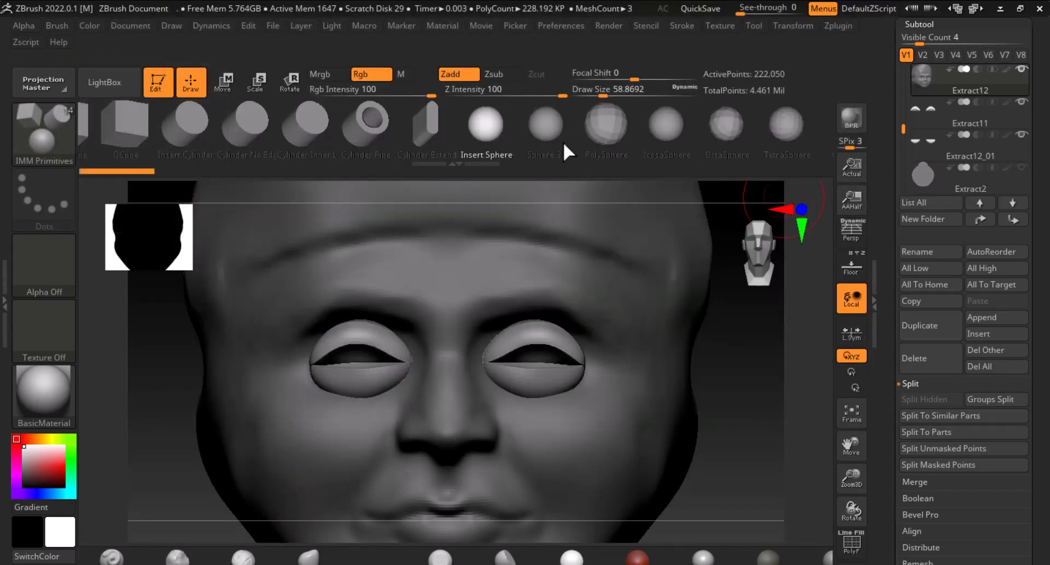
{"action": "left_click", "coordinate": [539, 136]}
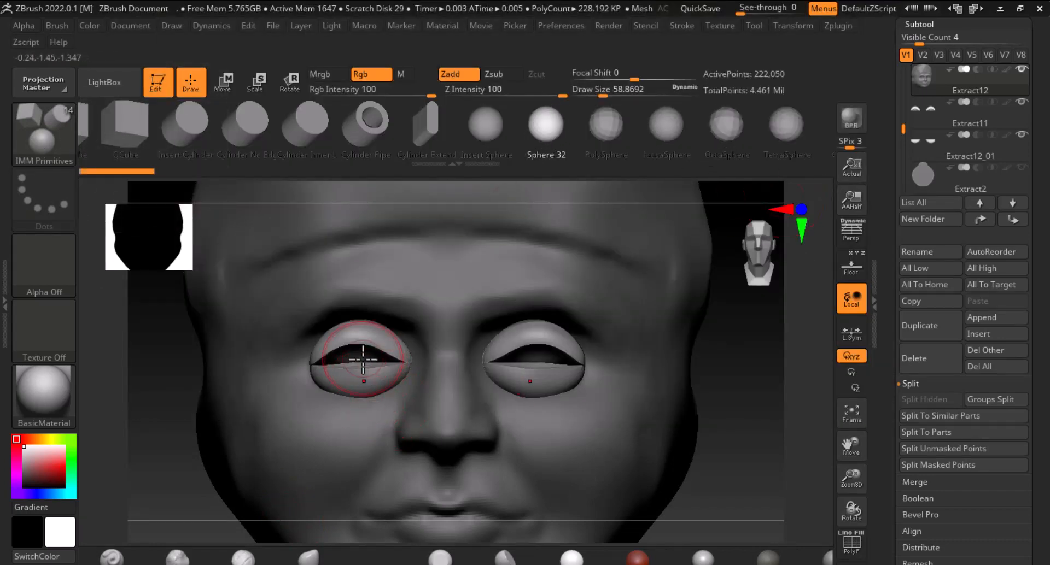
{"action": "left_click_drag", "start_coordinate": [364, 372], "coordinate": [368, 390]}
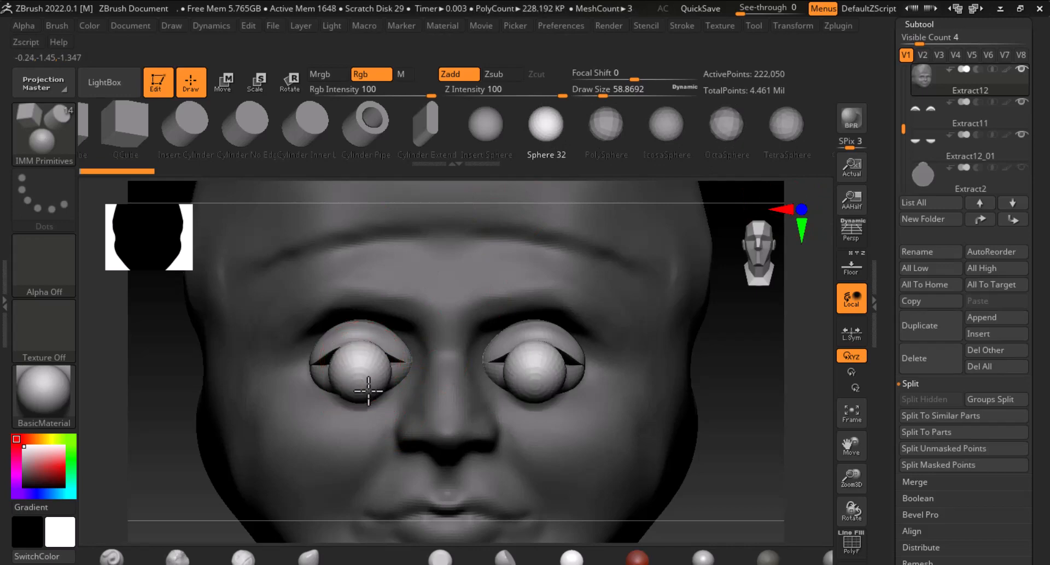
Move the inserted eyeballs back into the eye sockets with the Transpose Move gizmo
{"action": "left_click_drag", "start_coordinate": [820, 450], "coordinate": [709, 438]}
{"action": "left_click", "coordinate": [223, 83]}
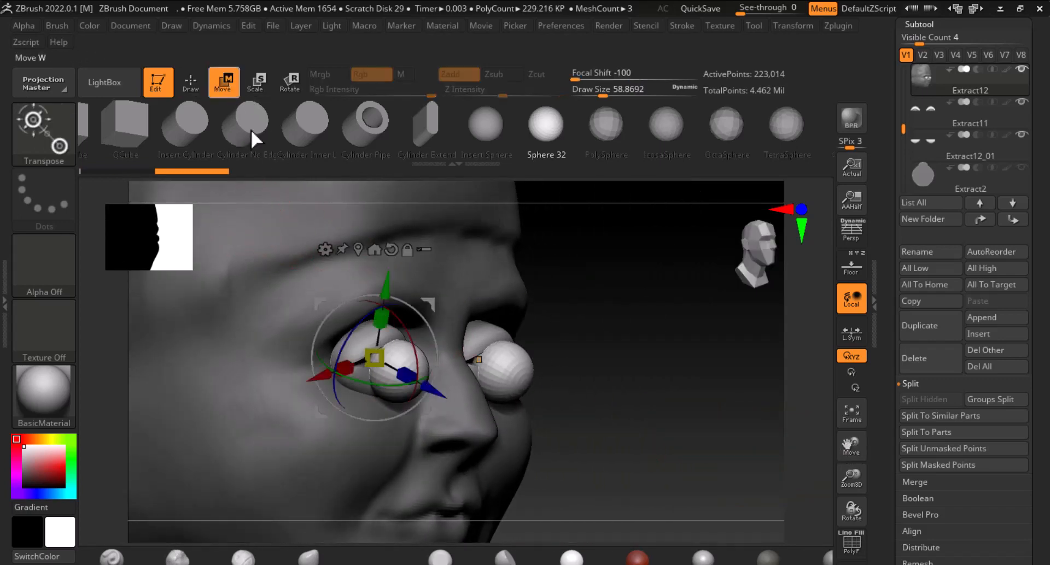
{"action": "left_click_drag", "start_coordinate": [645, 363], "coordinate": [584, 401]}
{"action": "left_click_drag", "start_coordinate": [406, 328], "coordinate": [371, 319]}
{"action": "left_click_drag", "start_coordinate": [483, 269], "coordinate": [479, 277]}
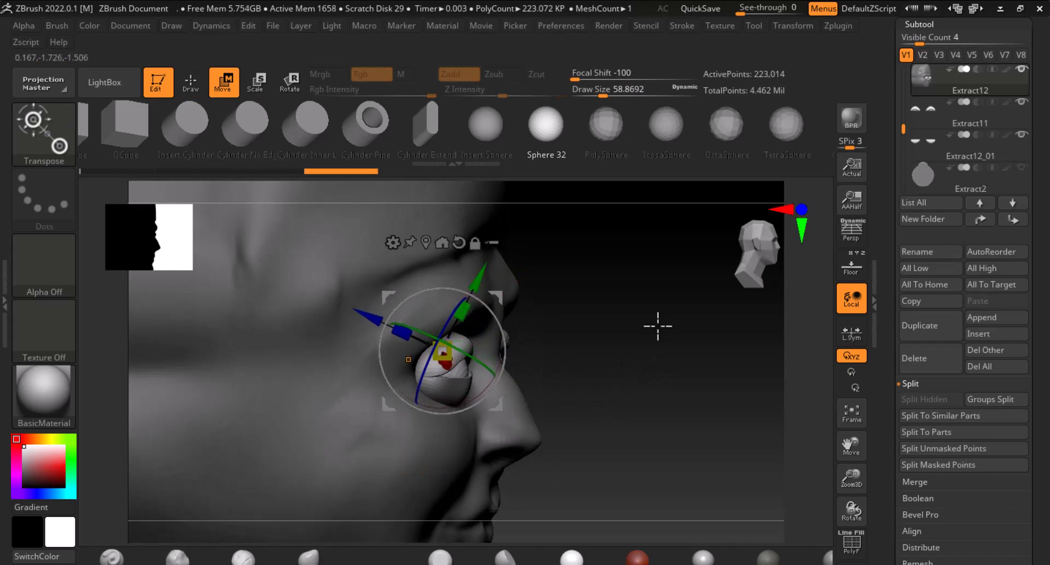
{"action": "left_click_drag", "start_coordinate": [716, 335], "coordinate": [623, 339]}
{"action": "left_click_drag", "start_coordinate": [741, 399], "coordinate": [649, 410]}
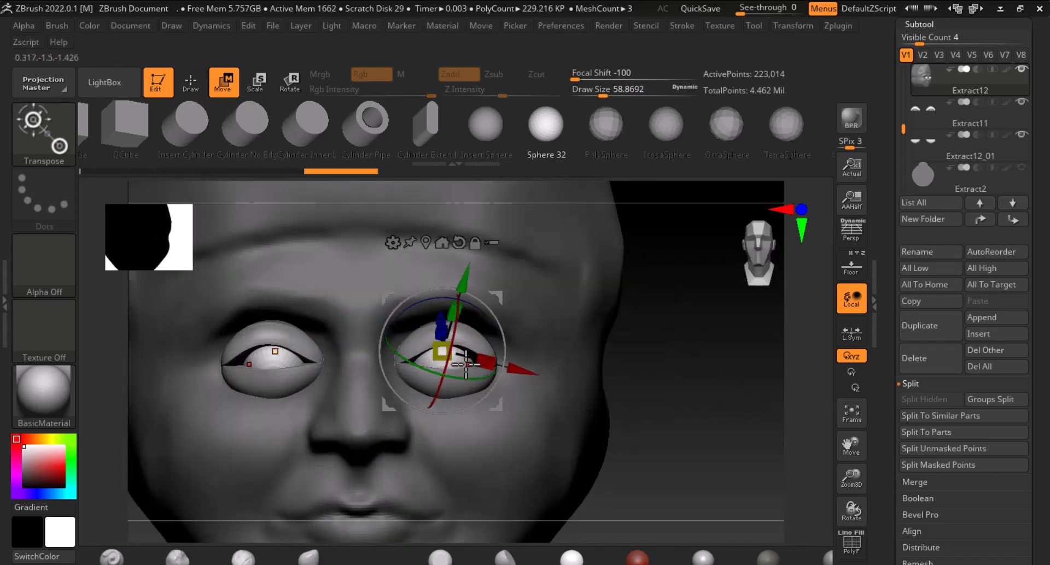
{"action": "left_click_drag", "start_coordinate": [445, 352], "coordinate": [464, 350]}
{"action": "left_click_drag", "start_coordinate": [682, 379], "coordinate": [749, 412]}
{"action": "mouse_move", "coordinate": [387, 334]}
{"action": "left_mouse_down", "text": "ctrl"}
{"action": "mouse_move", "coordinate": [356, 314]}
{"action": "mouse_move", "coordinate": [373, 321]}
{"action": "left_mouse_up", "text": "ctrl"}
{"action": "left_click_drag", "start_coordinate": [654, 356], "coordinate": [602, 367]}
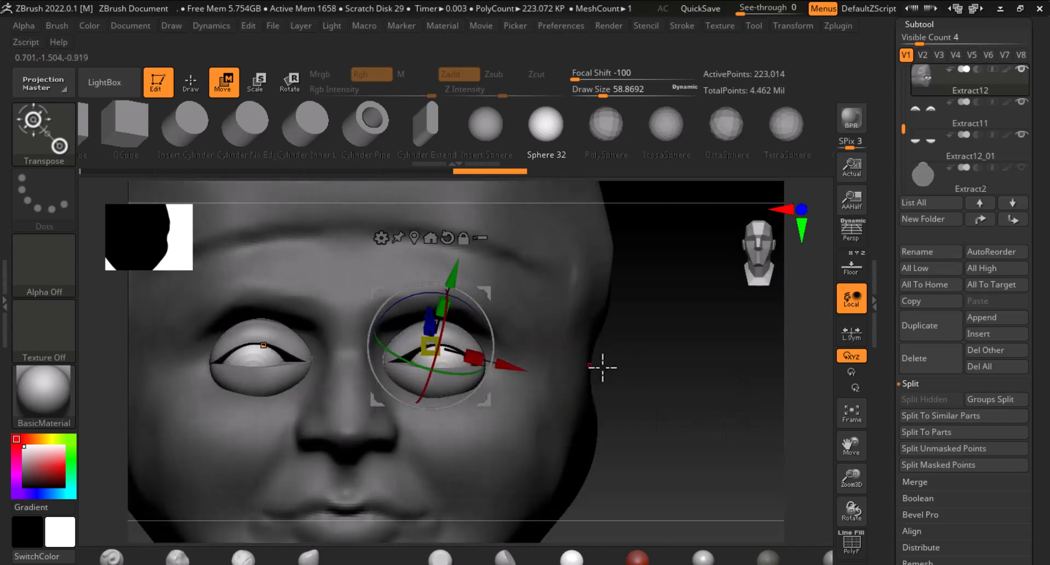
Scale the eyeballs slightly and adjust their depth along Z with the Move gizmo
{"action": "left_click_drag", "start_coordinate": [524, 371], "coordinate": [508, 369]}
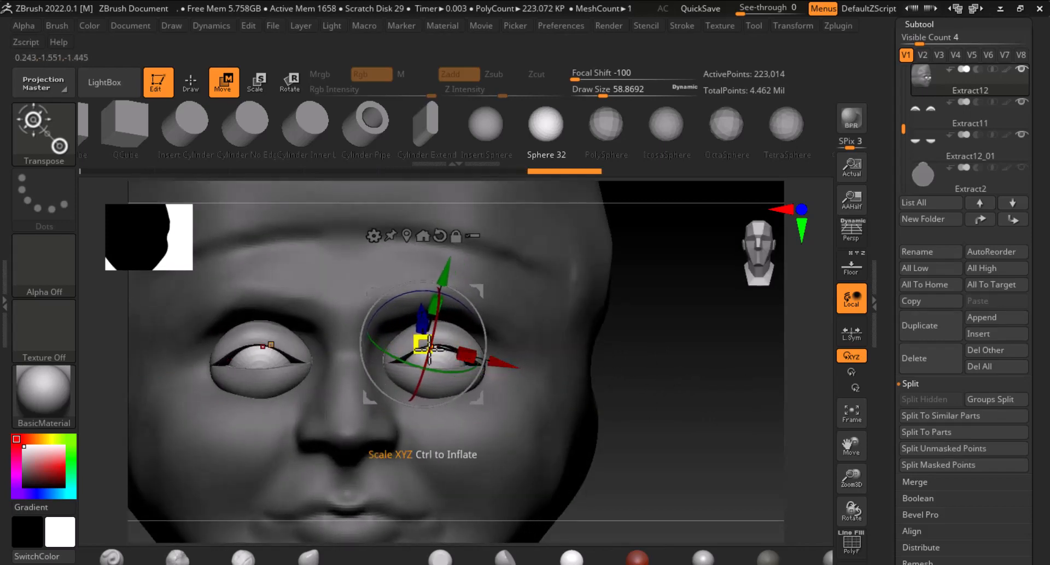
{"action": "left_click_drag", "start_coordinate": [423, 344], "coordinate": [428, 345]}
{"action": "left_click_drag", "start_coordinate": [690, 382], "coordinate": [725, 405]}
{"action": "left_click_drag", "start_coordinate": [349, 317], "coordinate": [344, 315]}
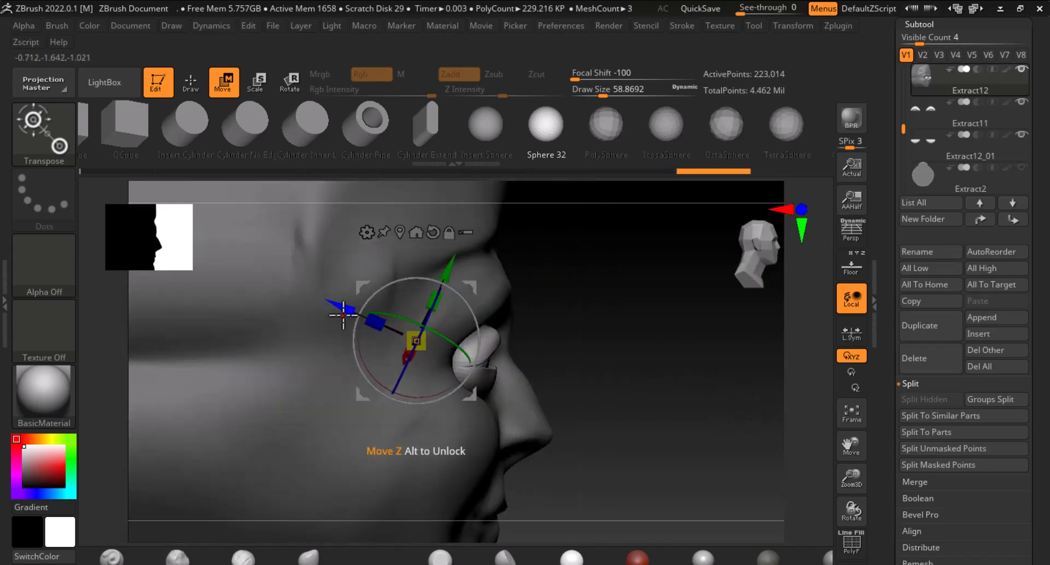
{"action": "left_click_drag", "start_coordinate": [716, 353], "coordinate": [752, 406]}
{"action": "left_click_drag", "start_coordinate": [667, 420], "coordinate": [732, 404], "text": "alt"}
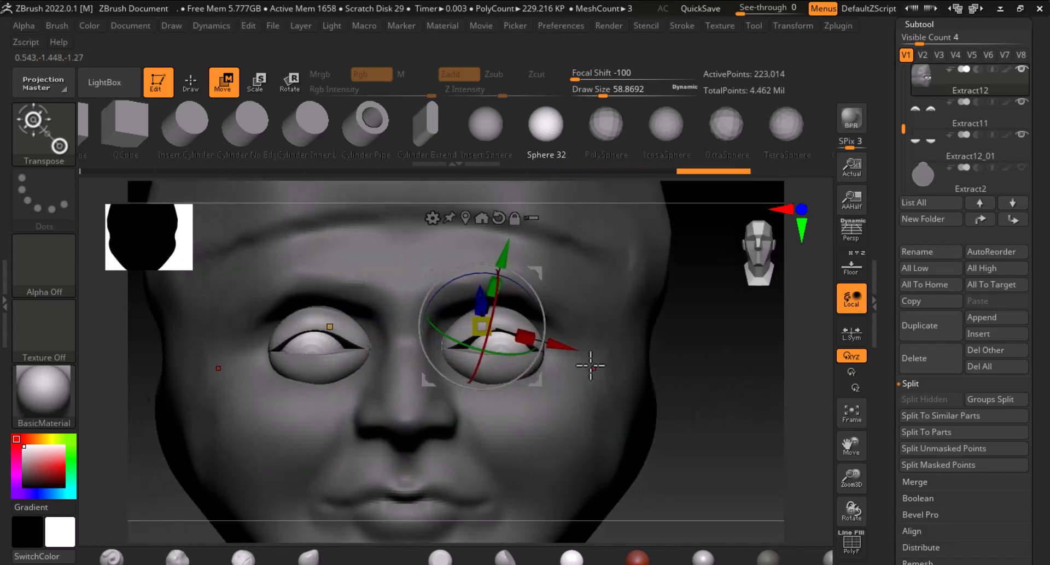
{"action": "left_click_drag", "start_coordinate": [562, 344], "coordinate": [555, 344]}
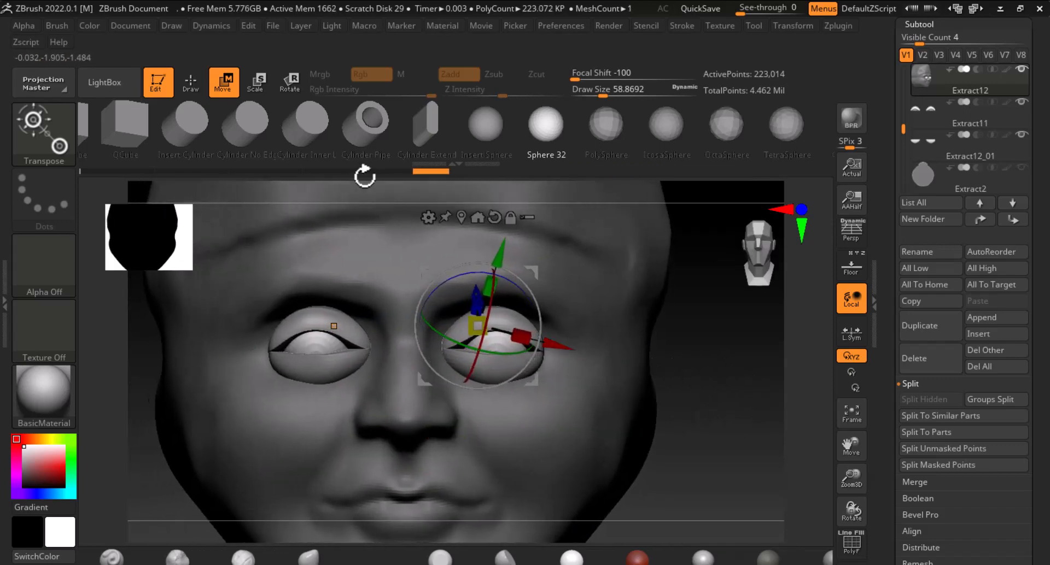
Return to Draw mode and step through the lid and head subtools to inspect the eyeballs
{"action": "left_click", "coordinate": [190, 82]}
{"action": "left_click", "coordinate": [328, 319], "text": "alt"}
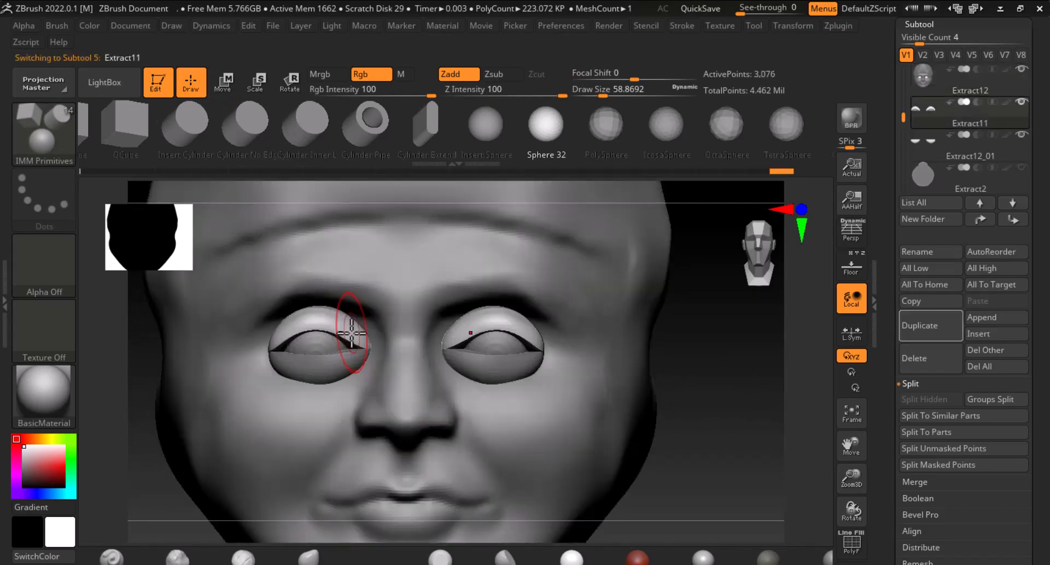
{"action": "left_click_drag", "start_coordinate": [792, 404], "coordinate": [799, 428], "text": "alt"}
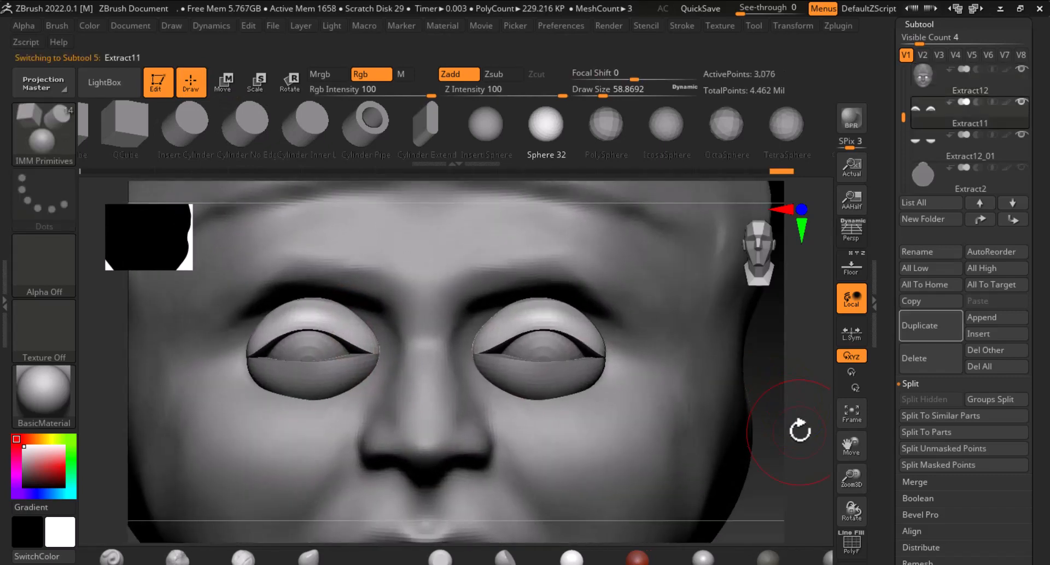
{"action": "mouse_move", "coordinate": [328, 335]}
{"action": "left_mouse_down", "text": "shift"}
{"action": "mouse_move", "coordinate": [260, 336]}
{"action": "mouse_move", "coordinate": [282, 326]}
{"action": "mouse_move", "coordinate": [366, 338]}
{"action": "mouse_move", "coordinate": [268, 365]}
{"action": "mouse_move", "coordinate": [374, 358]}
{"action": "left_mouse_up", "text": "shift"}
{"action": "left_click", "coordinate": [333, 375], "text": "alt"}
{"action": "scroll", "coordinate": [749, 372], "scroll_direction": "down", "scroll_amount": 5}
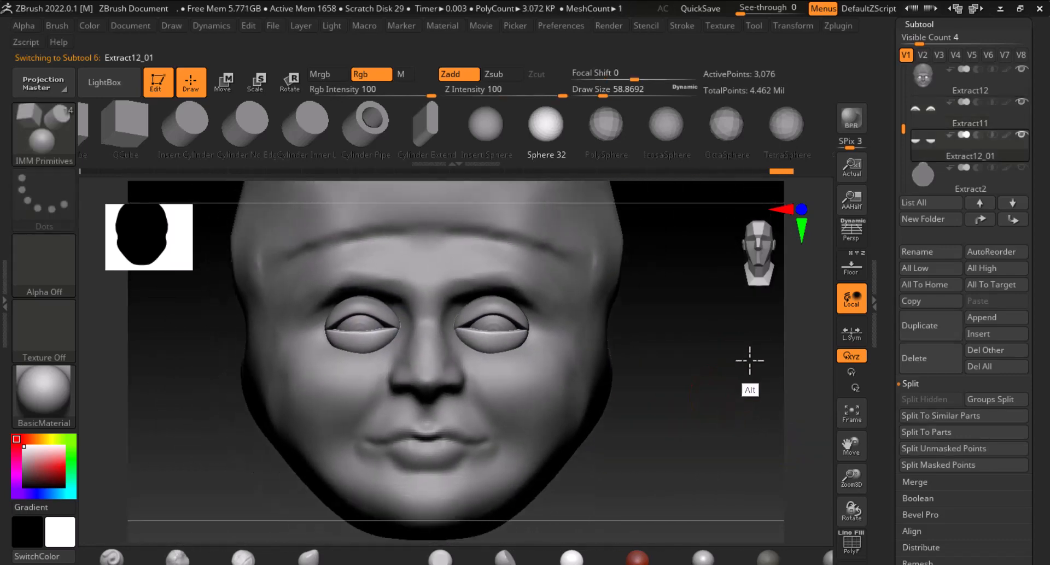
{"action": "left_click", "coordinate": [511, 310], "text": "alt"}
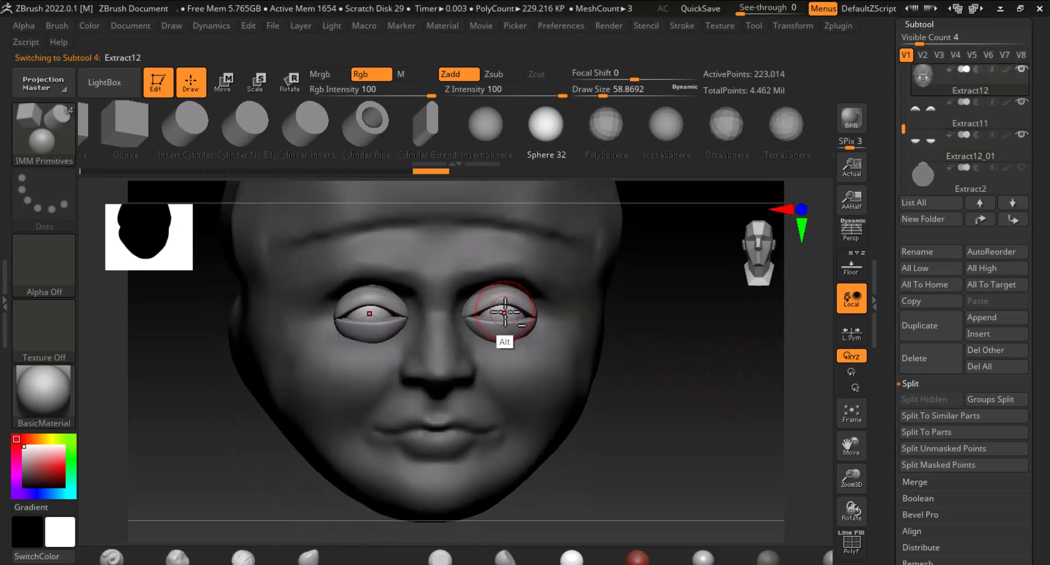
{"action": "left_click_drag", "start_coordinate": [520, 310], "coordinate": [526, 319], "text": "ctrl"}
{"action": "left_click_drag", "start_coordinate": [684, 375], "coordinate": [717, 368], "text": "shift"}
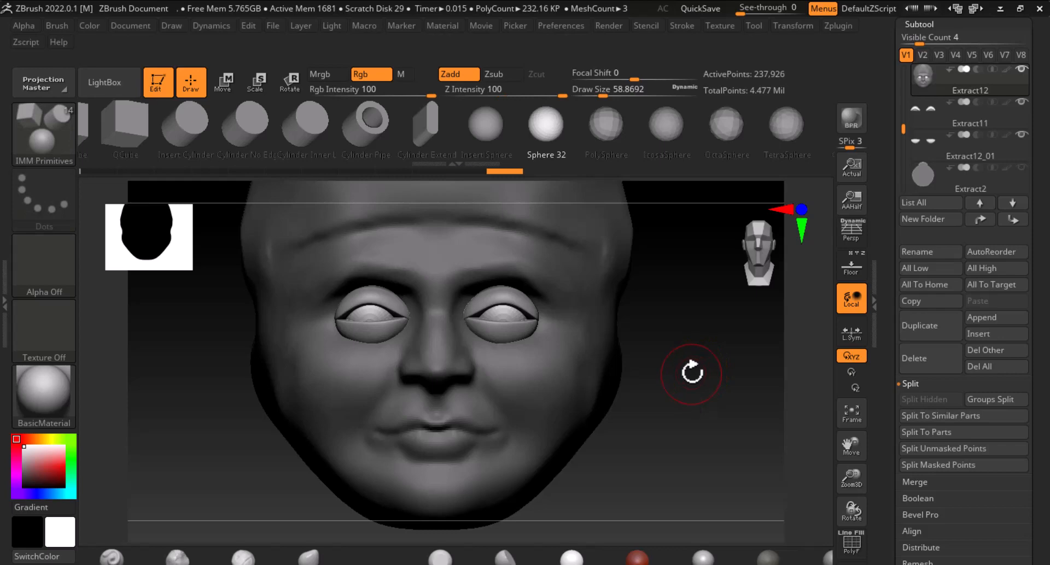
{"action": "mouse_move", "coordinate": [690, 370]}
{"action": "left_mouse_down"}
{"action": "mouse_move", "coordinate": [714, 359]}
{"action": "mouse_move", "coordinate": [749, 438]}
{"action": "mouse_move", "coordinate": [711, 392]}
{"action": "mouse_move", "coordinate": [728, 408]}
{"action": "left_mouse_up"}
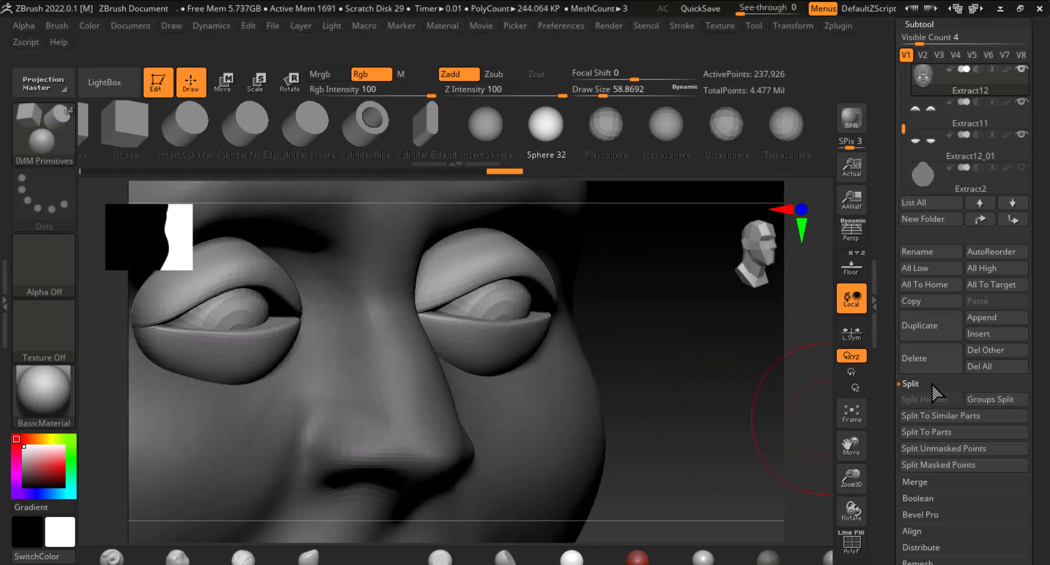
Subdivide the head subtool once with Divide
{"action": "left_click_drag", "start_coordinate": [890, 467], "coordinate": [897, 340]}
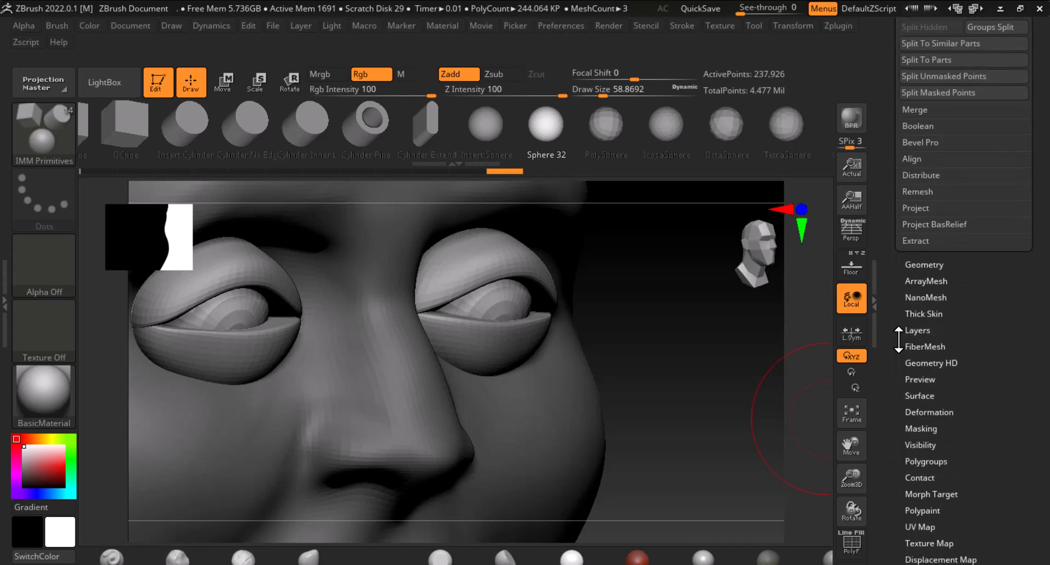
{"action": "left_click", "coordinate": [921, 265]}
{"action": "left_click", "coordinate": [916, 161]}
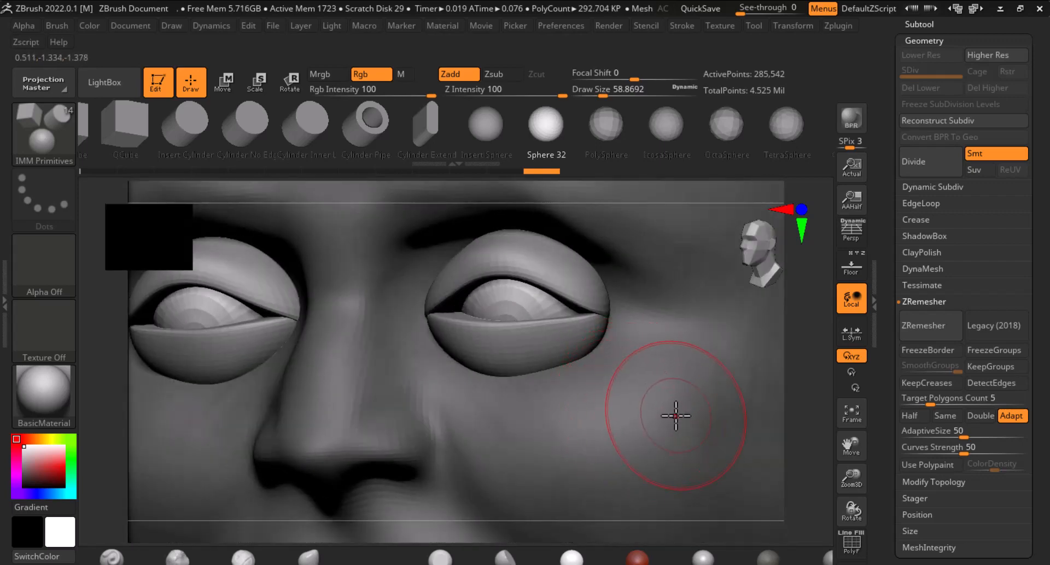
Split the head subtool by polygroups to separate the eyeballs into their own subtool
{"action": "key", "text": "f"}
{"action": "left_click_drag", "start_coordinate": [708, 418], "coordinate": [751, 510], "text": "shift"}
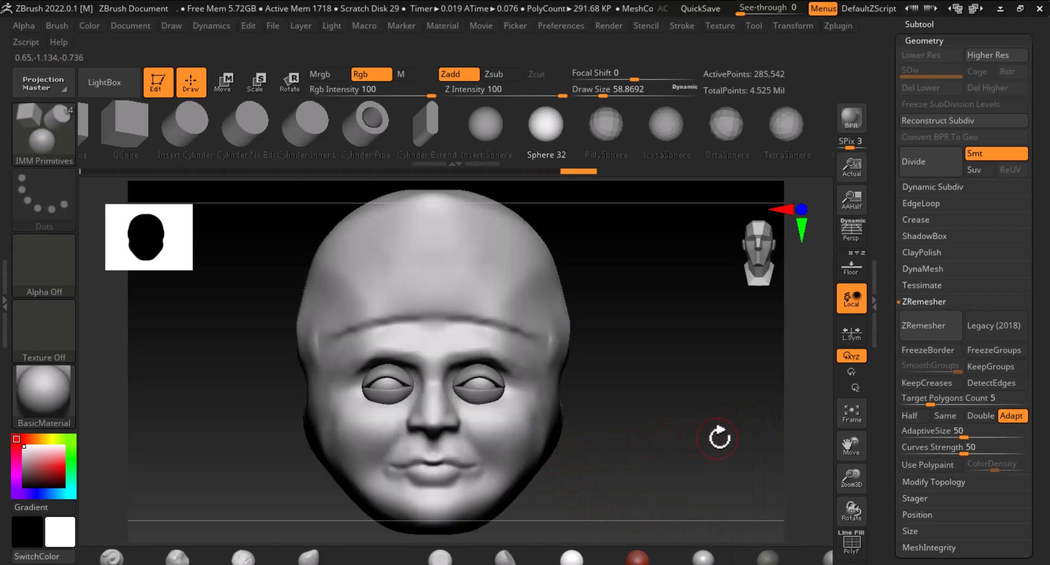
{"action": "left_click_drag", "start_coordinate": [885, 197], "coordinate": [893, 282]}
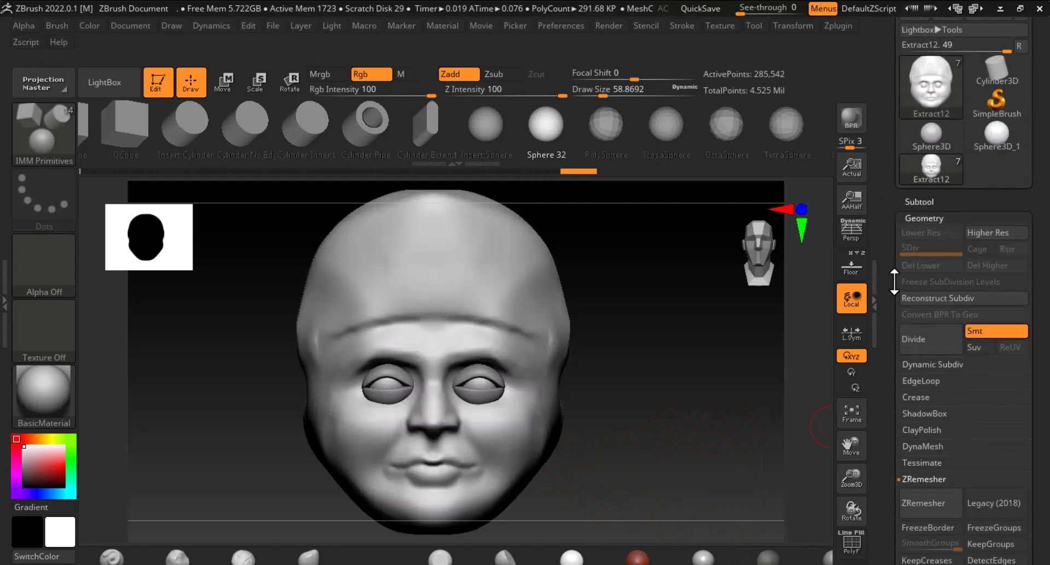
{"action": "left_click", "coordinate": [918, 202]}
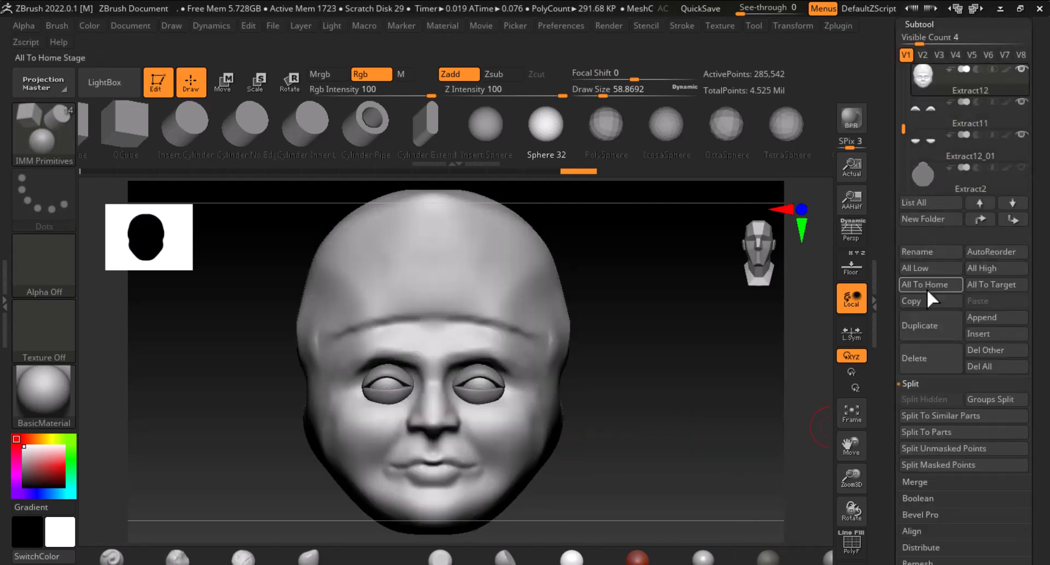
{"action": "left_click", "coordinate": [987, 399]}
{"action": "left_click", "coordinate": [804, 428]}
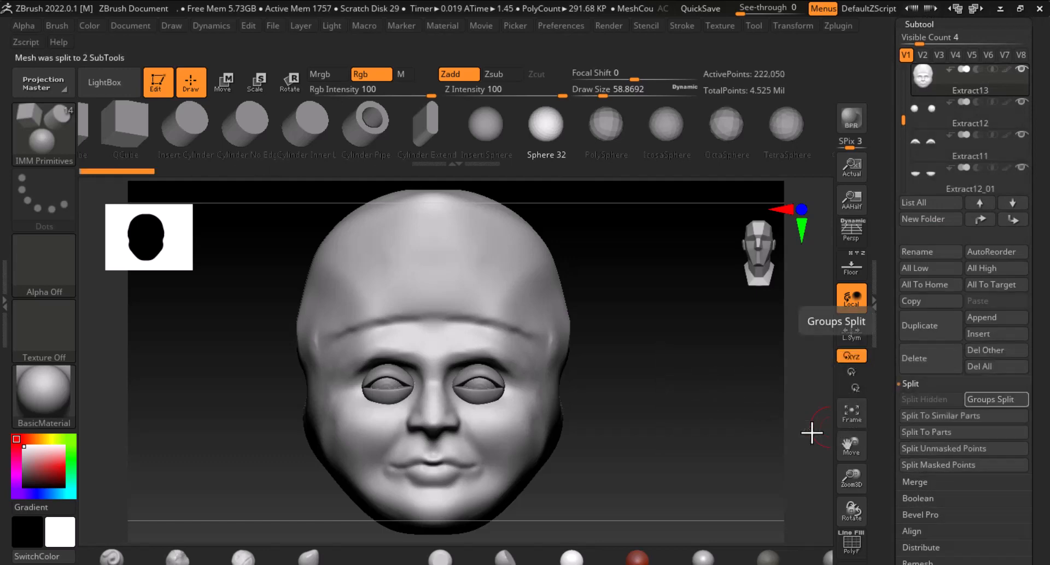
Select the separated eyeball subtool and orbit around the face to inspect it
{"action": "left_click", "coordinate": [920, 107]}
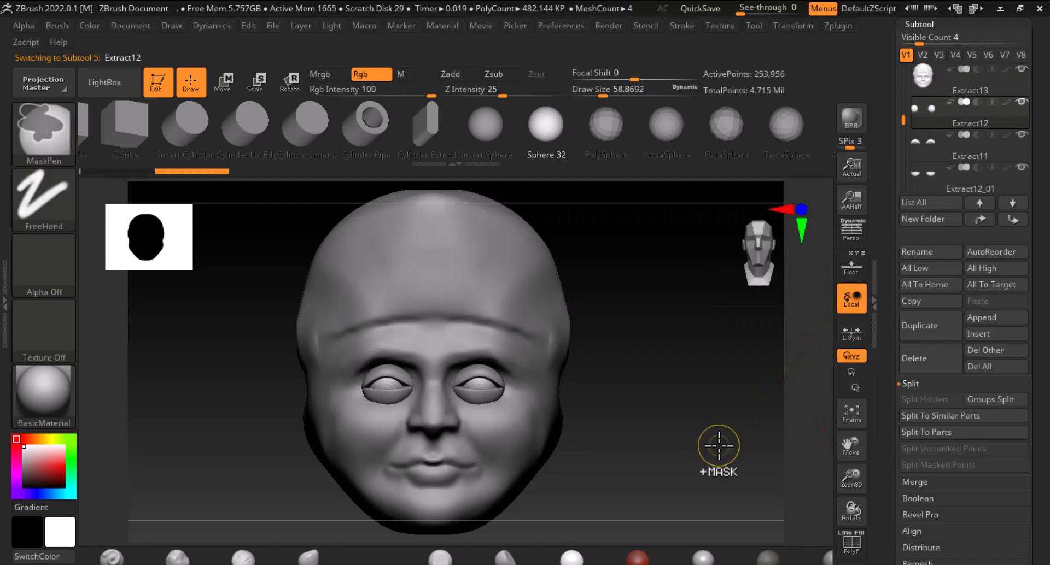
{"action": "mouse_move", "coordinate": [719, 446]}
{"action": "right_mouse_down", "text": "ctrl"}
{"action": "mouse_move", "coordinate": [710, 439]}
{"action": "mouse_move", "coordinate": [694, 477]}
{"action": "mouse_move", "coordinate": [783, 510]}
{"action": "right_mouse_up", "text": "ctrl"}
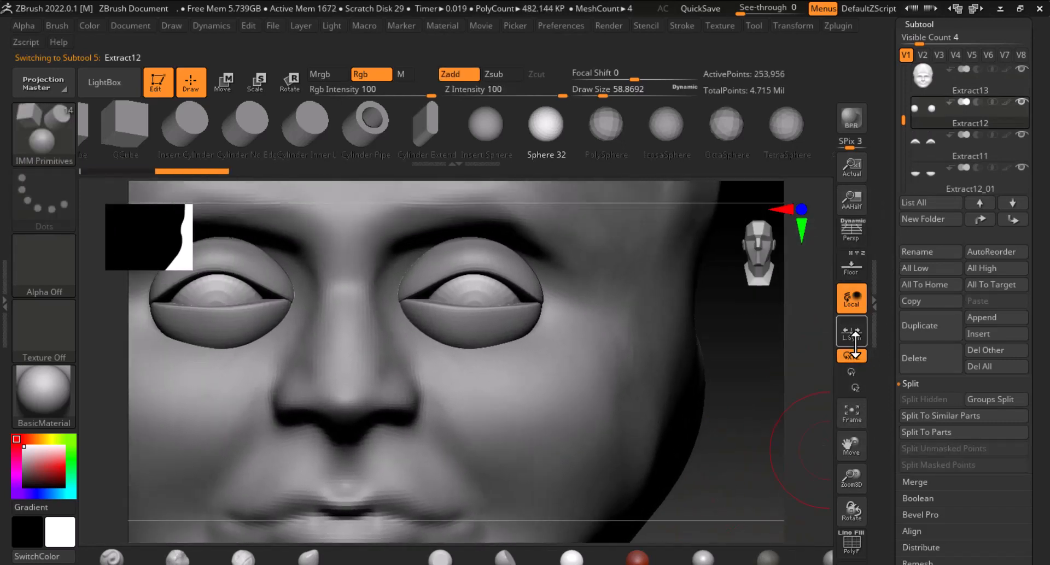
{"action": "key", "text": "shift"}
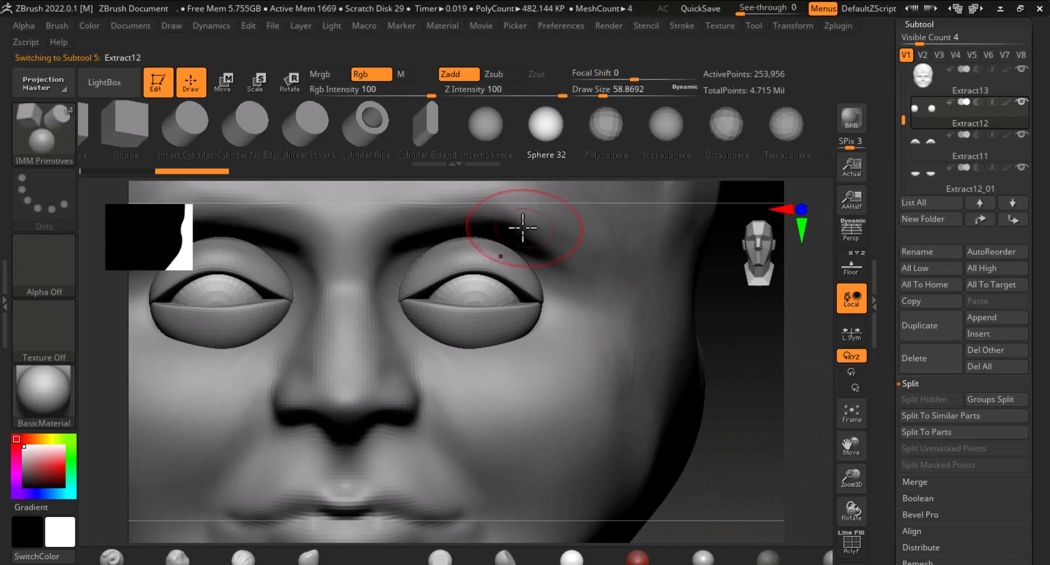
{"action": "left_click_drag", "start_coordinate": [226, 304], "coordinate": [227, 291], "text": "shift"}
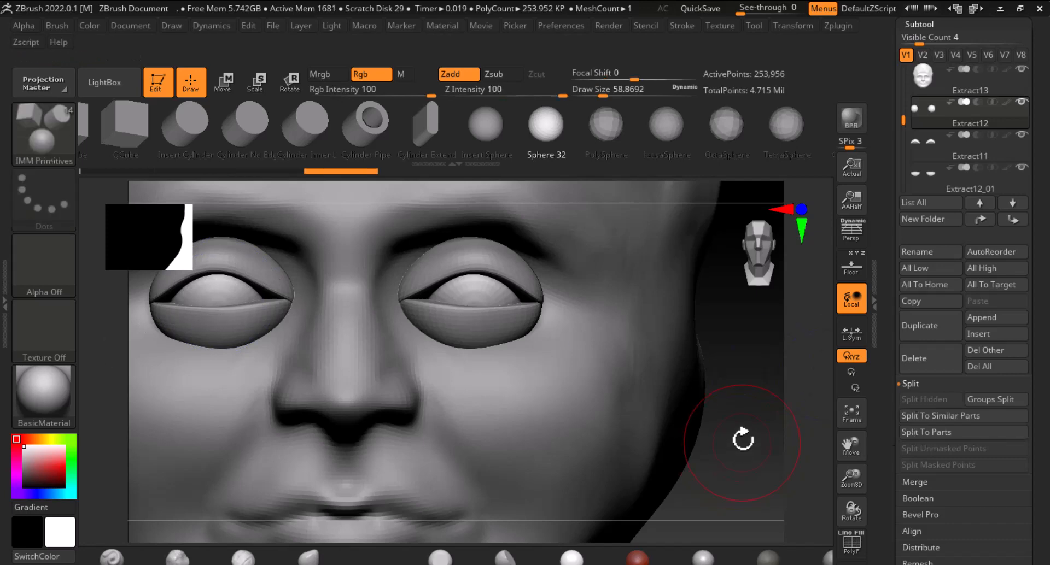
{"action": "mouse_move", "coordinate": [743, 432]}
{"action": "left_mouse_down"}
{"action": "mouse_move", "coordinate": [745, 403]}
{"action": "mouse_move", "coordinate": [797, 412]}
{"action": "mouse_move", "coordinate": [775, 425]}
{"action": "mouse_move", "coordinate": [738, 416]}
{"action": "left_mouse_up"}
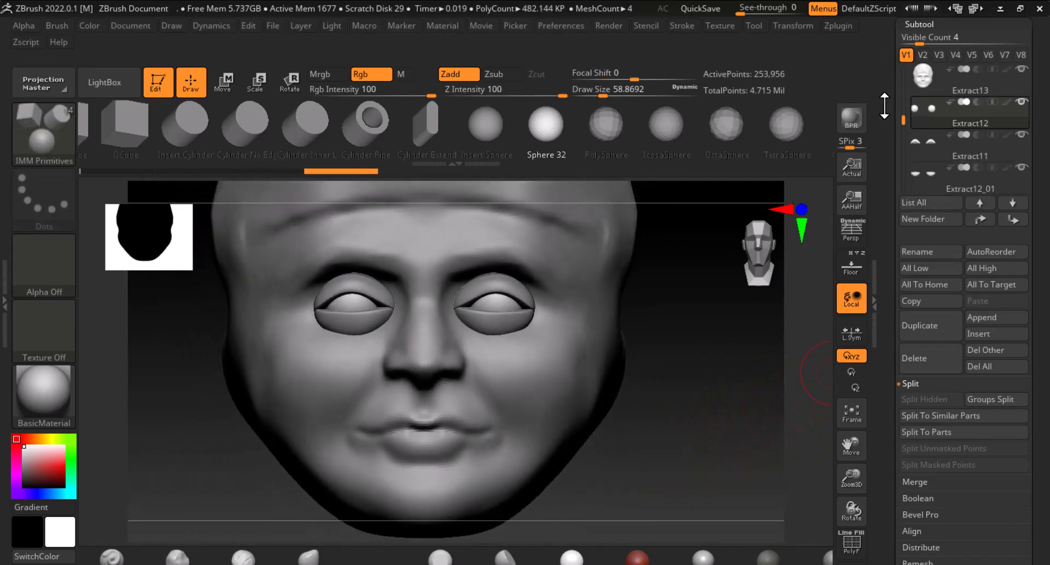
Merge the upper and lower eyelid subtools into a single subtool with MergeDown
{"action": "scroll", "coordinate": [884, 105], "scroll_direction": "up", "scroll_amount": 1}
{"action": "left_click", "coordinate": [923, 106]}
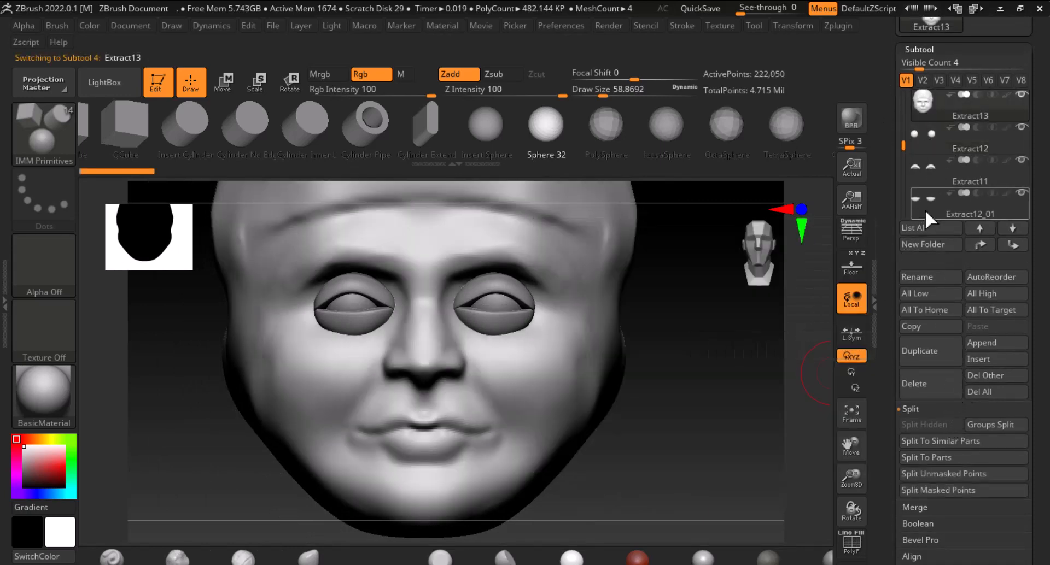
{"action": "left_click", "coordinate": [924, 171]}
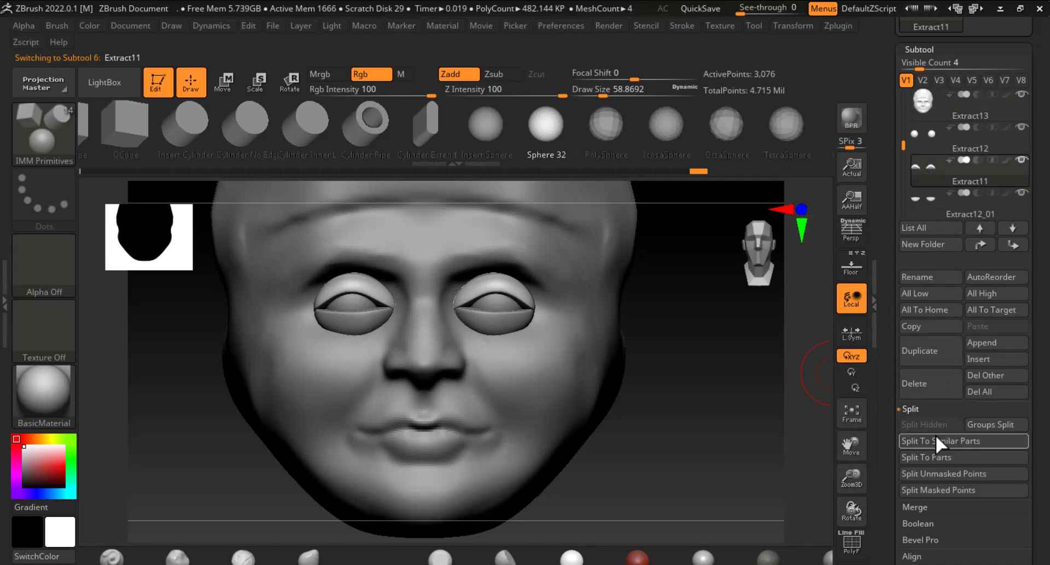
{"action": "left_click_drag", "start_coordinate": [903, 465], "coordinate": [897, 403]}
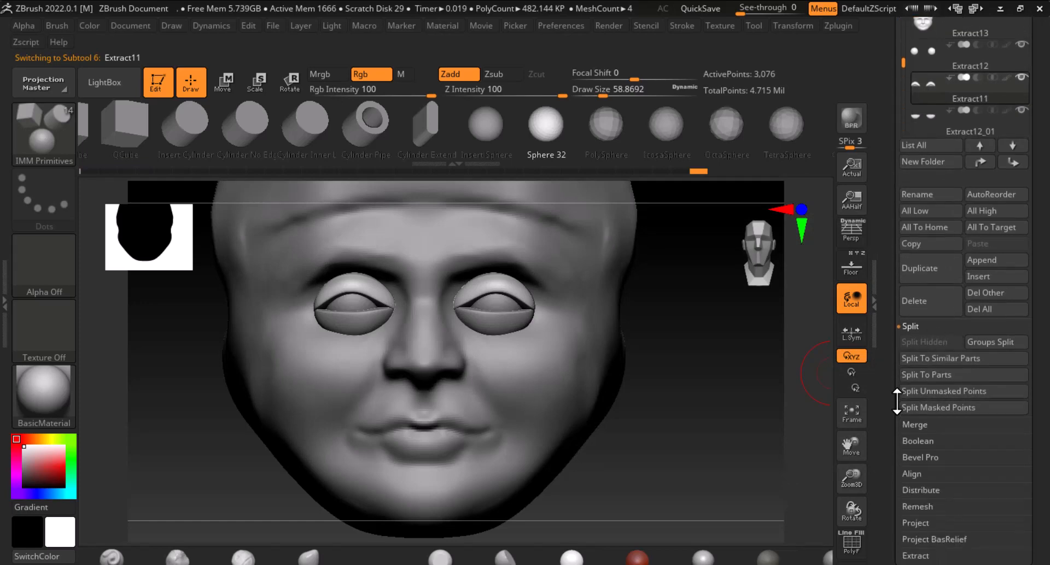
{"action": "left_click", "coordinate": [919, 426]}
{"action": "left_click", "coordinate": [929, 358]}
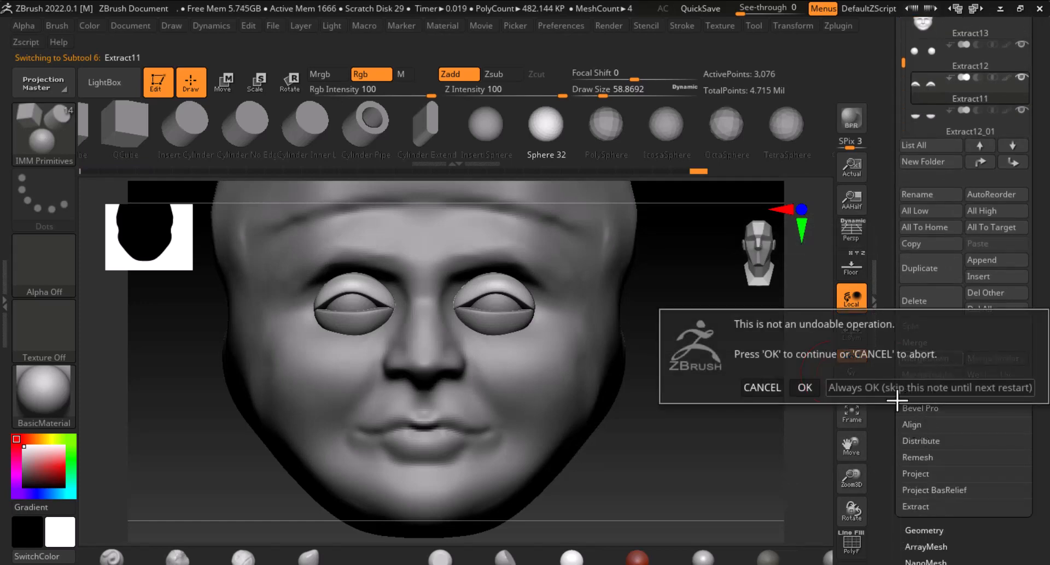
{"action": "left_click", "coordinate": [804, 388]}
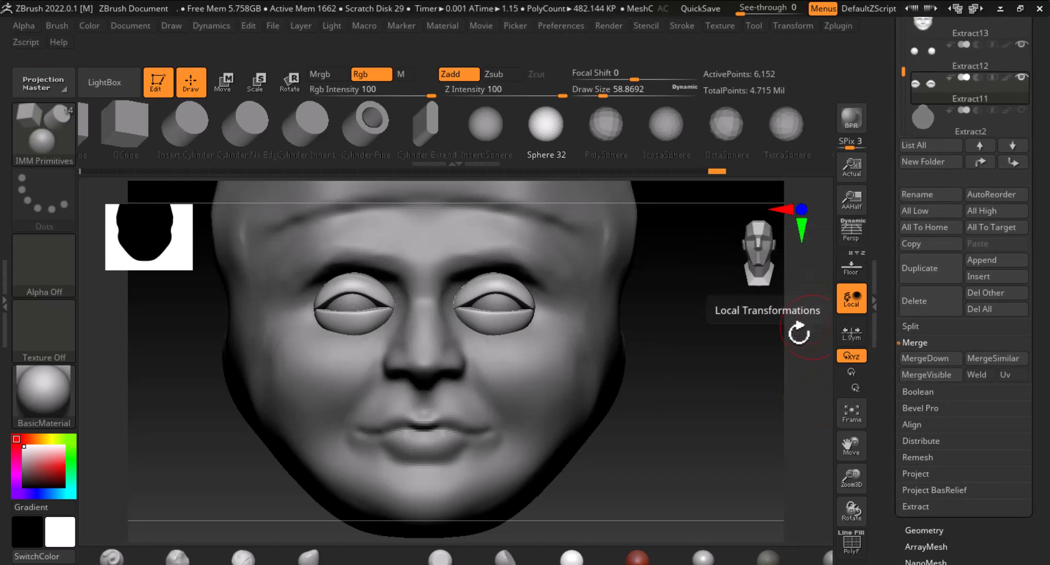
Reshape the eyelids around the eyeball with the Move brush while viewing the eye from the side and below
{"action": "mouse_move", "coordinate": [641, 420]}
{"action": "left_mouse_down"}
{"action": "mouse_move", "coordinate": [705, 427]}
{"action": "mouse_move", "coordinate": [775, 456]}
{"action": "mouse_move", "coordinate": [749, 429]}
{"action": "mouse_move", "coordinate": [757, 442]}
{"action": "left_mouse_up"}
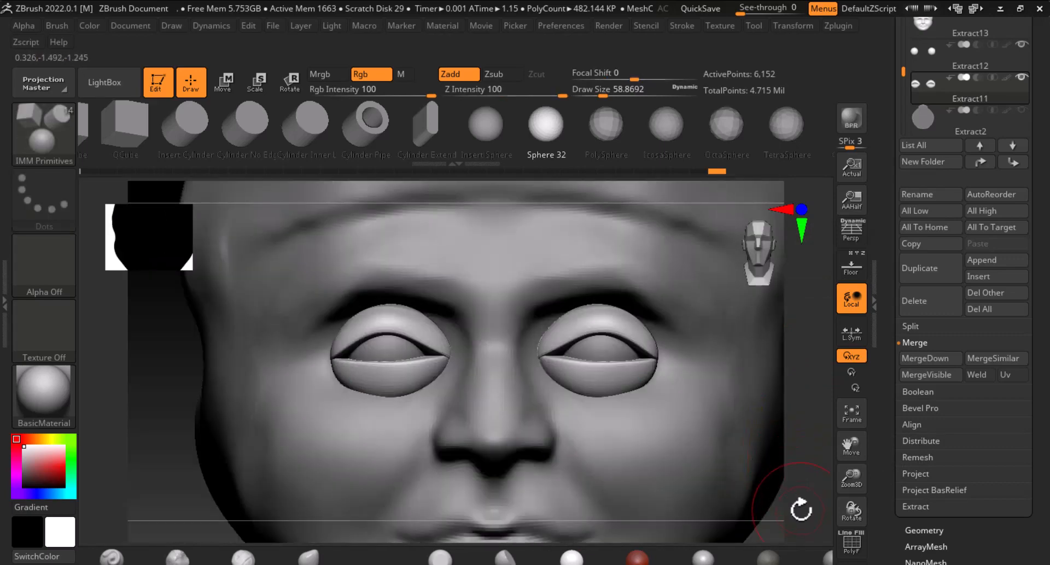
{"action": "key", "text": "f"}
{"action": "left_click_drag", "start_coordinate": [765, 478], "coordinate": [787, 474], "text": "shift"}
{"action": "left_click_drag", "start_coordinate": [736, 426], "coordinate": [791, 481], "text": "alt"}
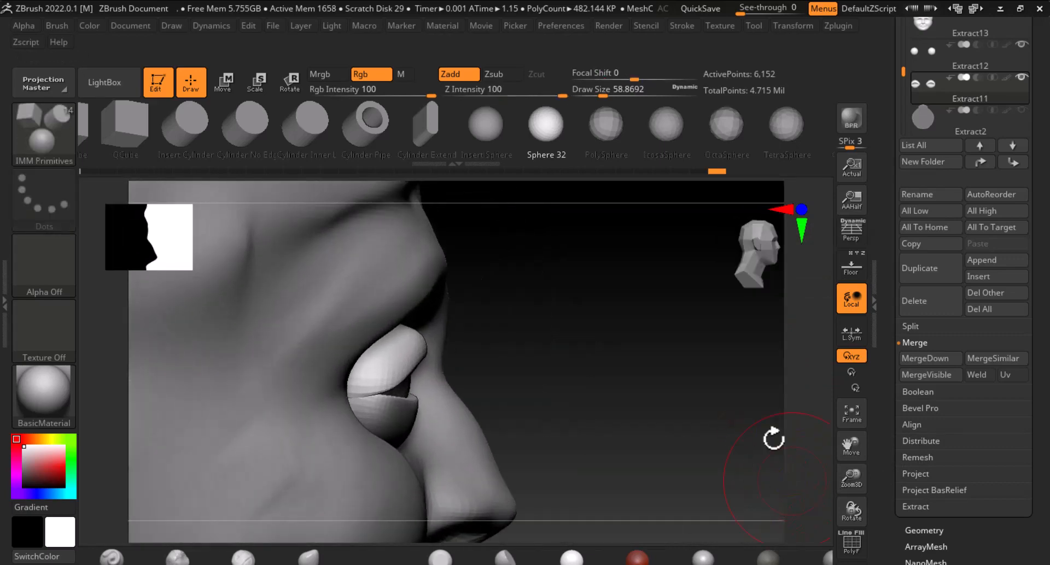
{"action": "left_click_drag", "start_coordinate": [700, 374], "coordinate": [754, 339], "text": "alt"}
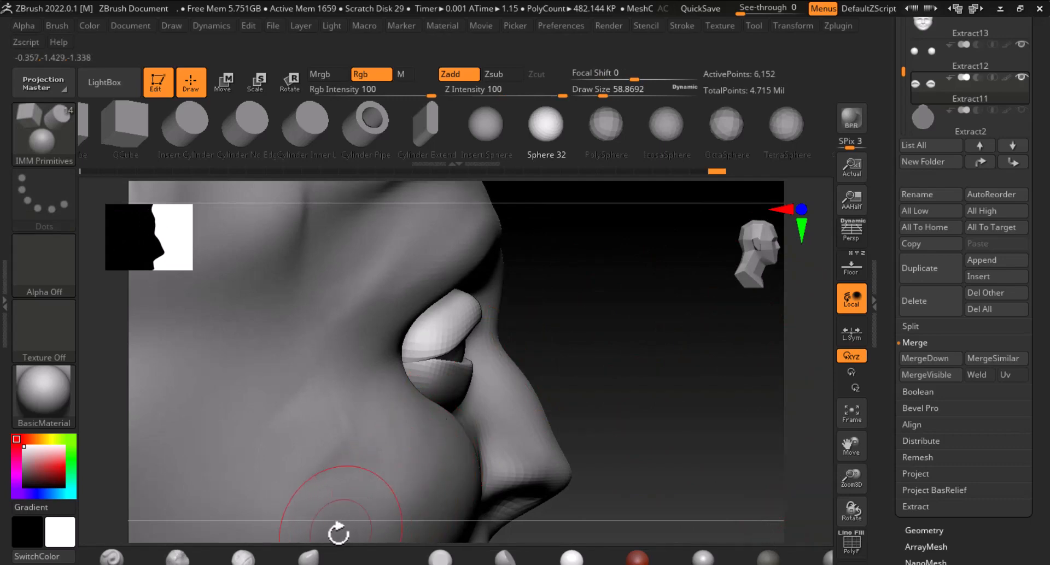
{"action": "left_click", "coordinate": [309, 557]}
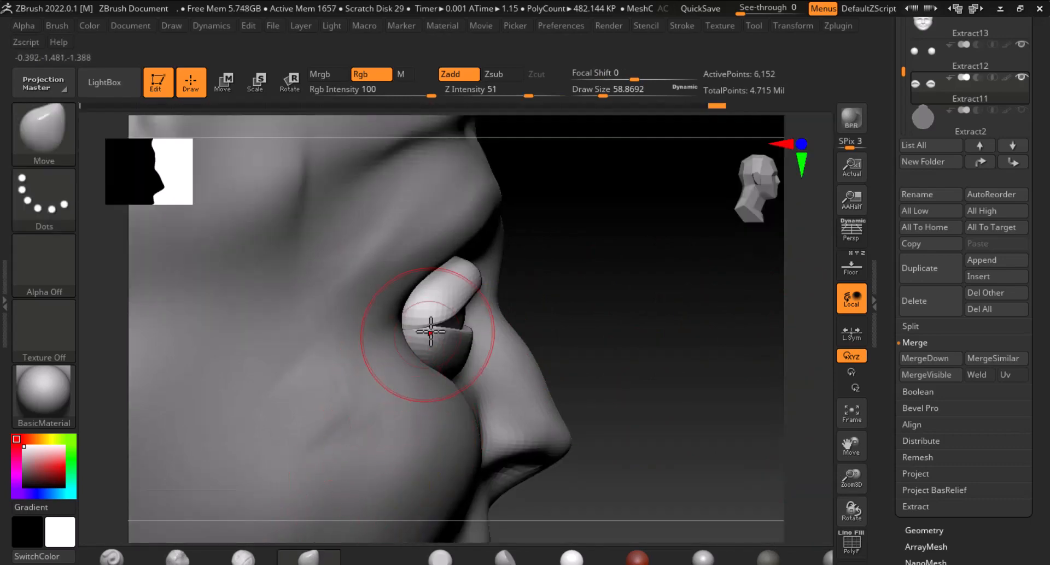
{"action": "left_click_drag", "start_coordinate": [431, 329], "coordinate": [411, 324]}
{"action": "left_click_drag", "start_coordinate": [606, 304], "coordinate": [481, 328]}
{"action": "mouse_move", "coordinate": [298, 339]}
{"action": "left_mouse_down"}
{"action": "mouse_move", "coordinate": [349, 286]}
{"action": "mouse_move", "coordinate": [360, 252]}
{"action": "left_mouse_up"}
{"action": "left_click_drag", "start_coordinate": [501, 325], "coordinate": [498, 324]}
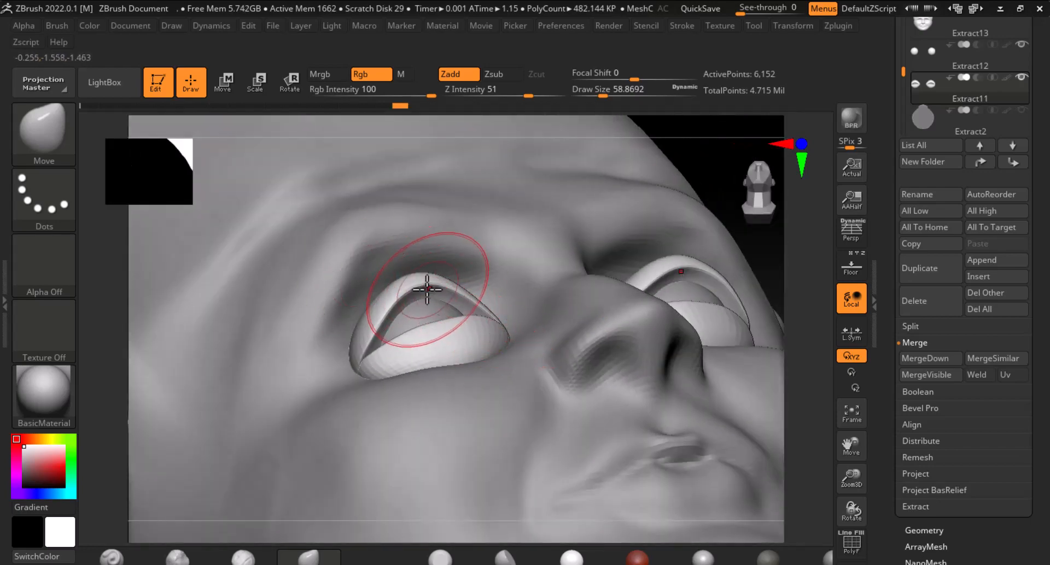
{"action": "left_click_drag", "start_coordinate": [425, 287], "coordinate": [423, 296]}
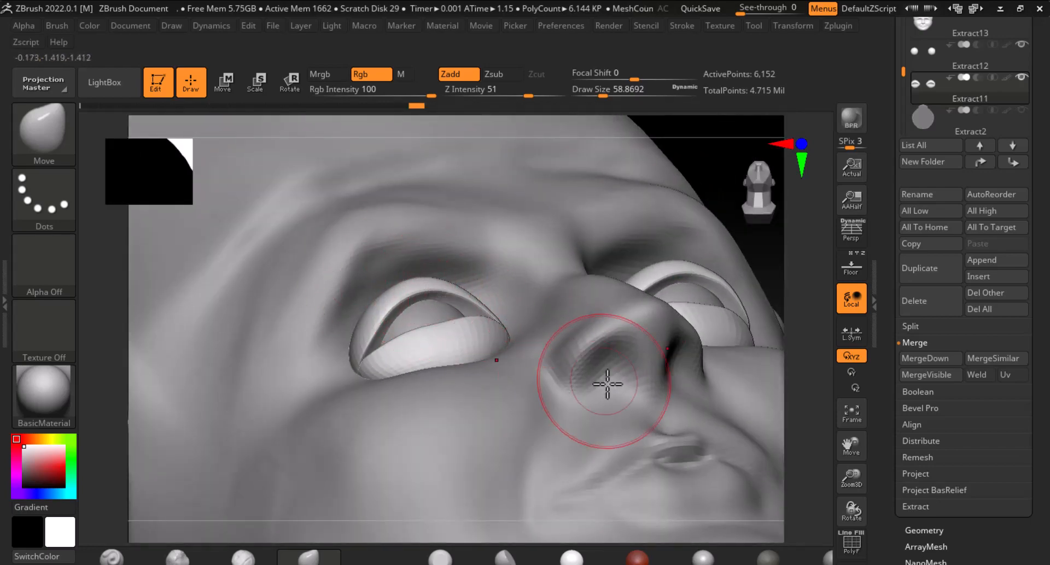
DynaMesh the eyelid subtool at resolution 128 and undo it
{"action": "key", "text": "f"}
{"action": "key", "text": "f"}
{"action": "left_click_drag", "start_coordinate": [658, 387], "coordinate": [777, 496]}
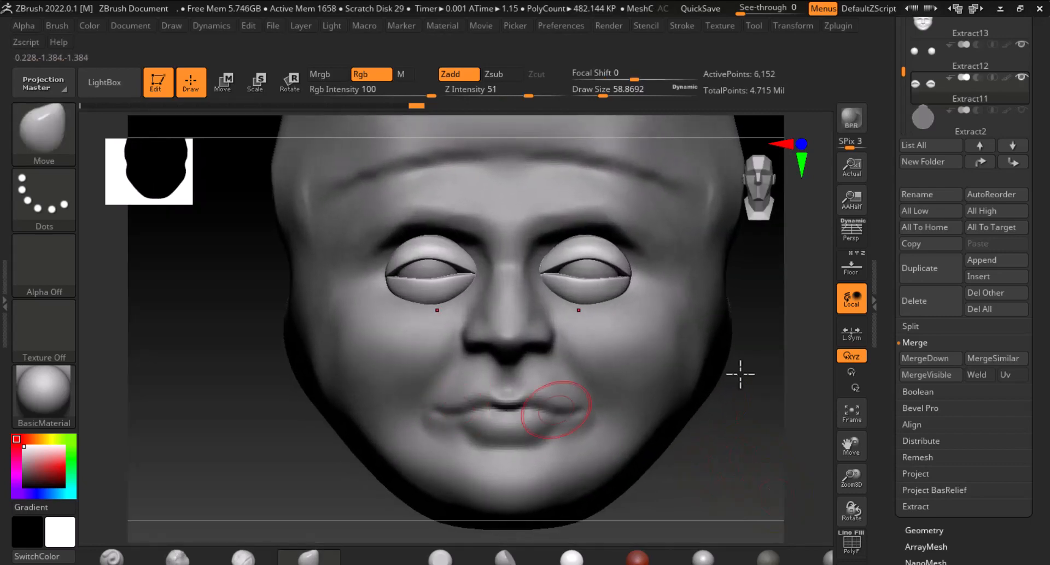
{"action": "left_click_drag", "start_coordinate": [885, 447], "coordinate": [897, 254]}
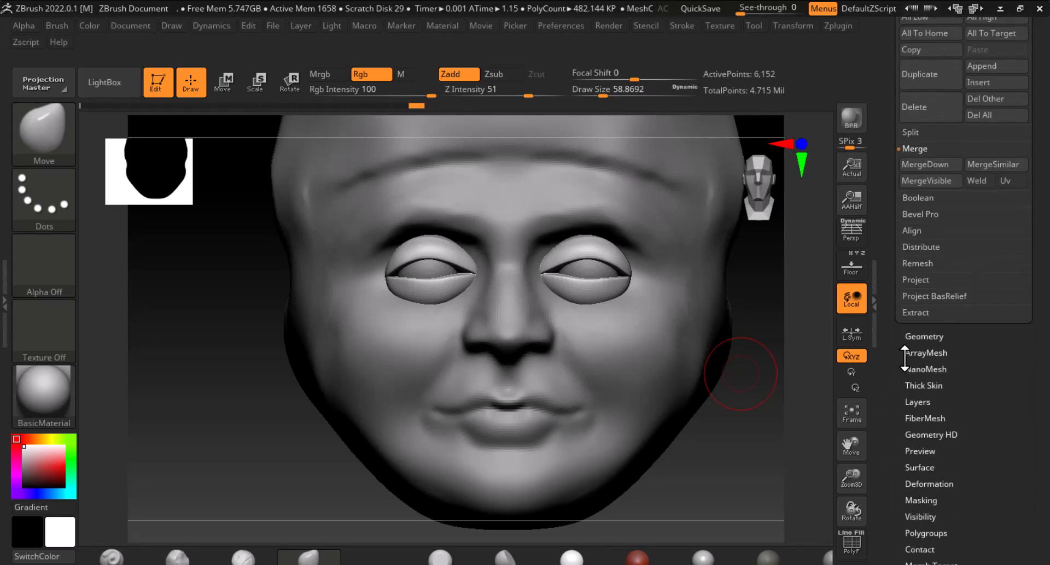
{"action": "left_click", "coordinate": [922, 335]}
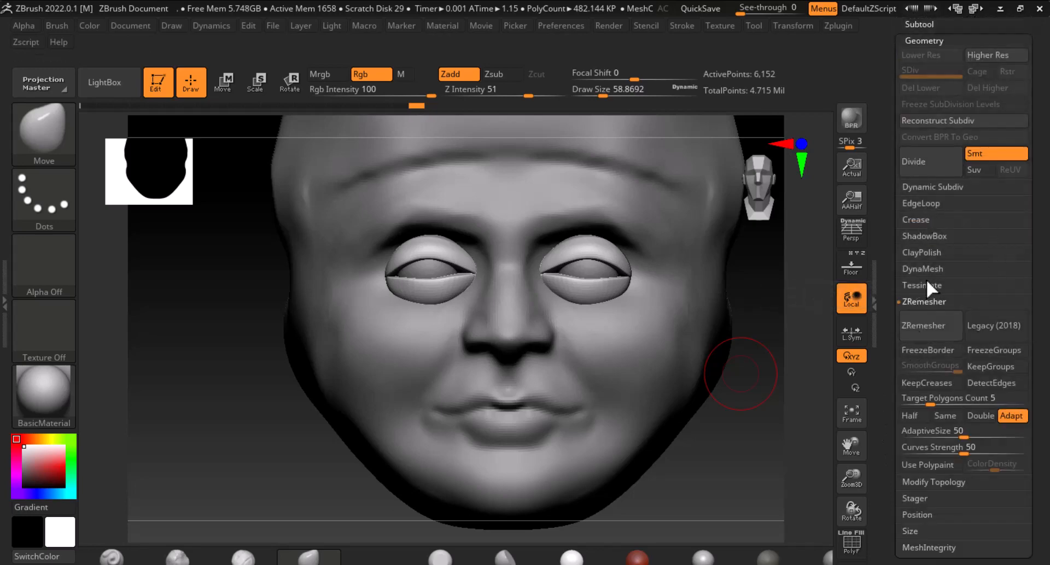
{"action": "left_click", "coordinate": [929, 302]}
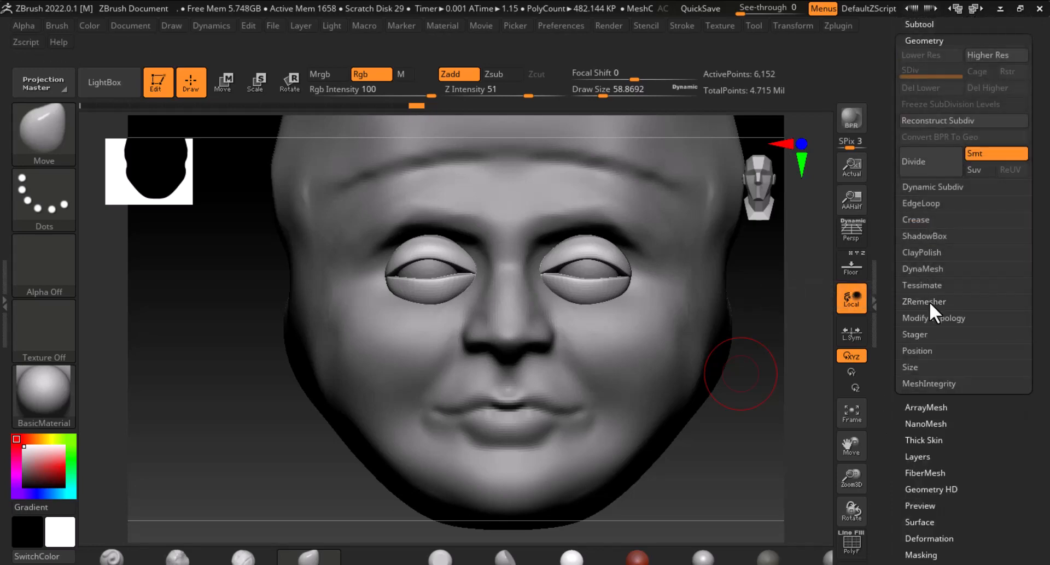
{"action": "left_click", "coordinate": [927, 269]}
{"action": "left_click_drag", "start_coordinate": [705, 470], "coordinate": [791, 557]}
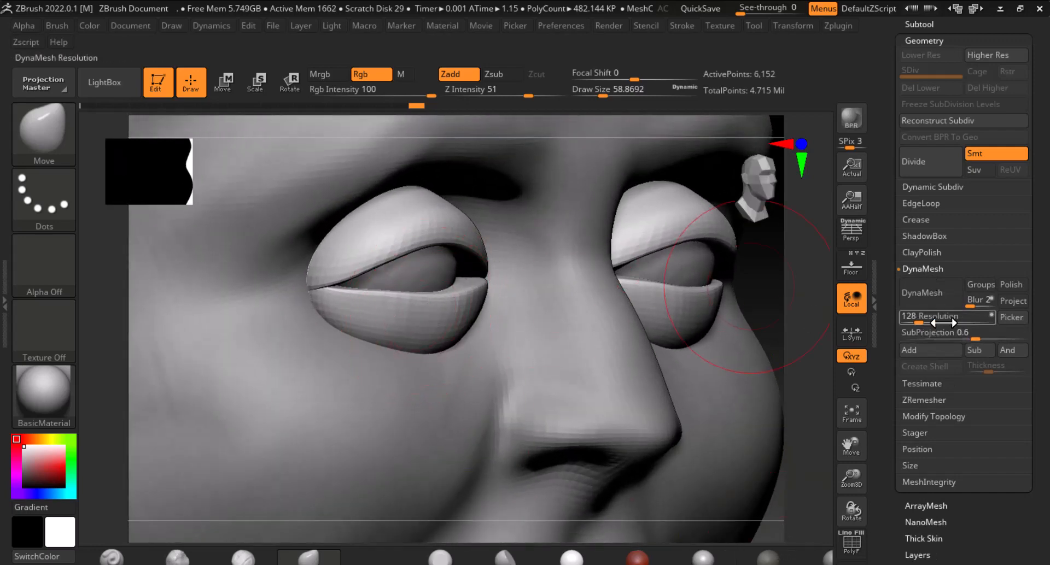
{"action": "left_click", "coordinate": [924, 293]}
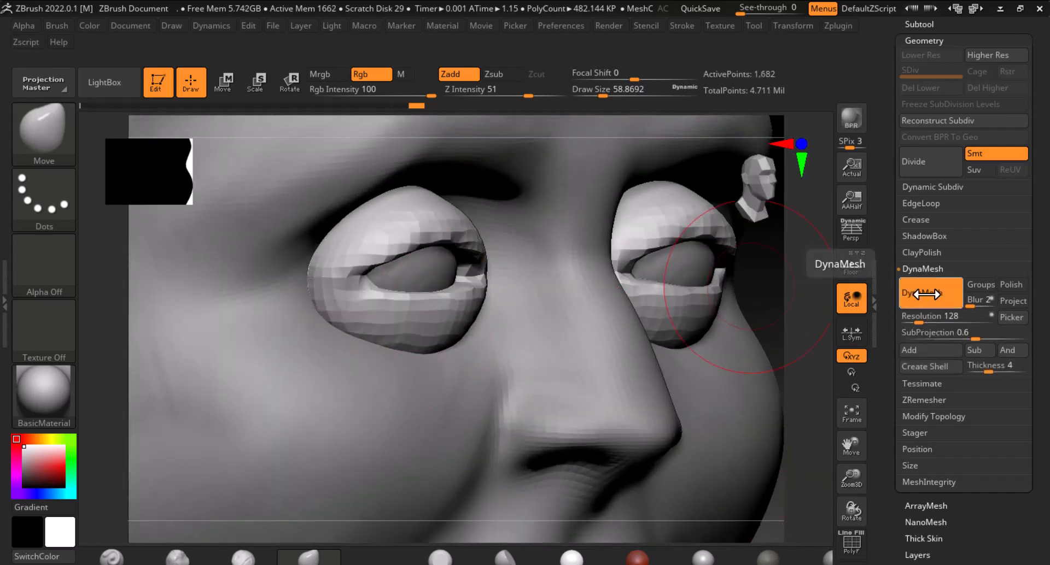
{"action": "key", "text": "ctrl+z"}
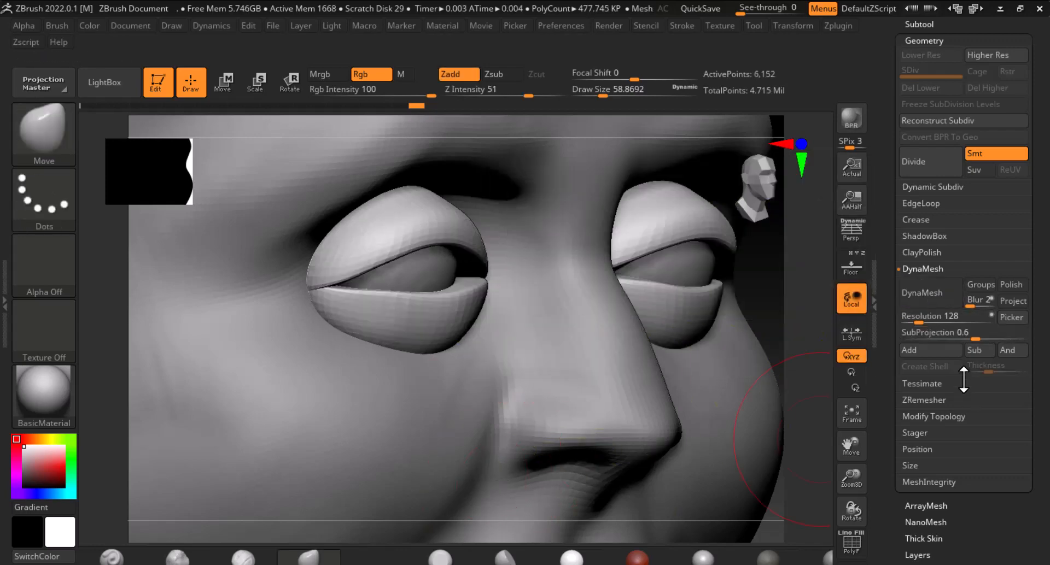
DynaMesh the eyelid subtool at a resolution of 512
{"action": "left_click", "coordinate": [946, 321]}
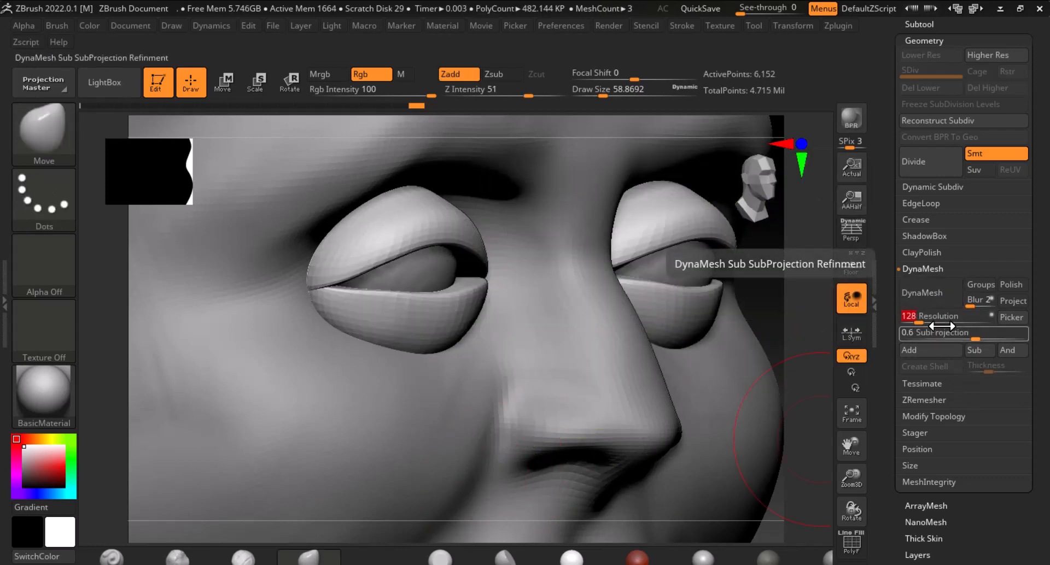
{"action": "type", "text": "512"}
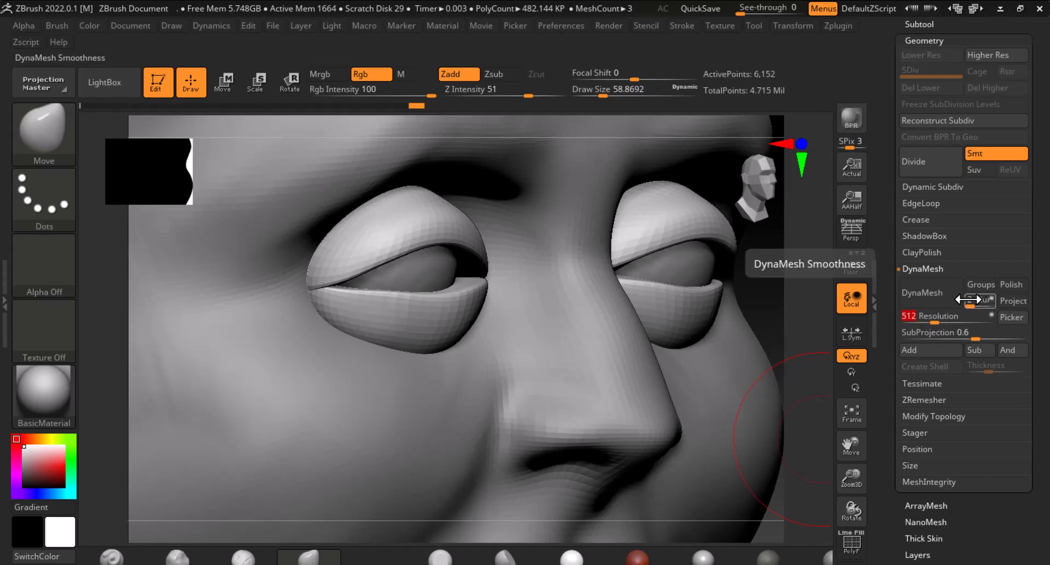
{"action": "key", "text": "Return"}
{"action": "left_click", "coordinate": [922, 293]}
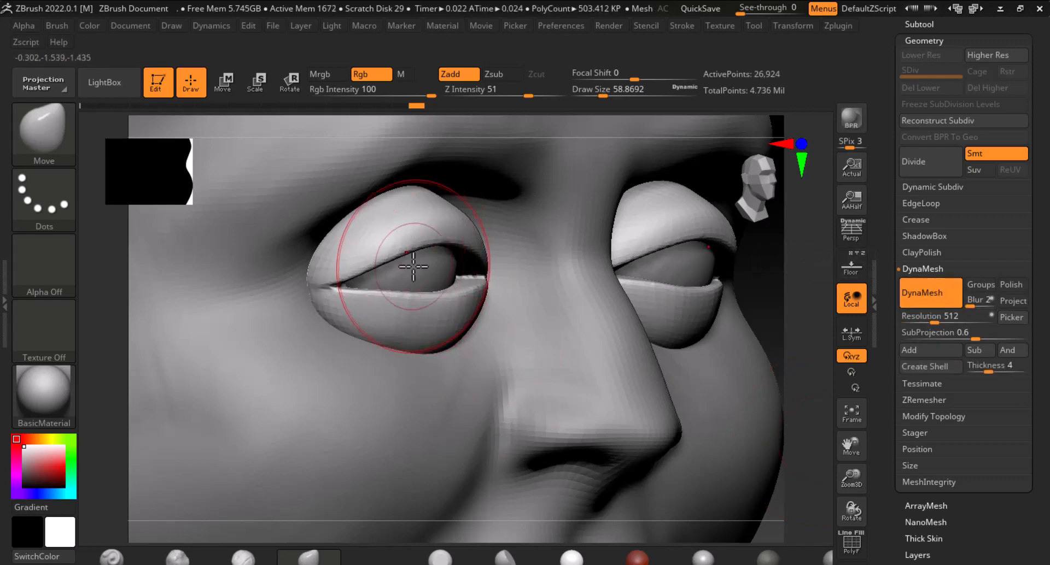
Adjust the eyelid shape with a few more Move brush strokes
{"action": "mouse_move", "coordinate": [374, 264]}
{"action": "left_mouse_down", "text": "shift"}
{"action": "mouse_move", "coordinate": [335, 272]}
{"action": "mouse_move", "coordinate": [458, 256]}
{"action": "left_mouse_up", "text": "shift"}
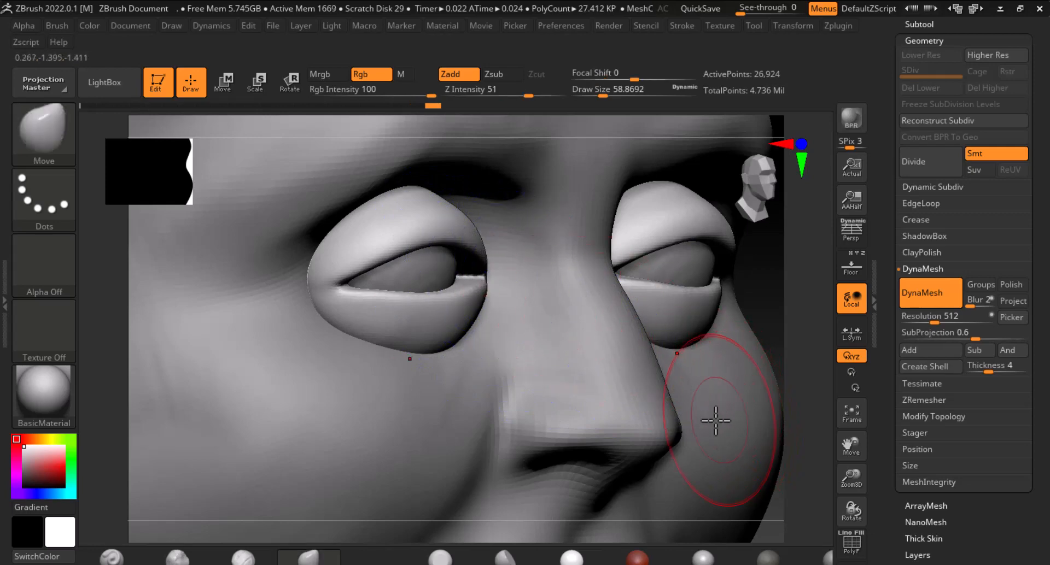
{"action": "mouse_move", "coordinate": [449, 371]}
{"action": "left_mouse_down", "text": "shift"}
{"action": "mouse_move", "coordinate": [417, 351]}
{"action": "mouse_move", "coordinate": [451, 362]}
{"action": "left_mouse_up", "text": "shift"}
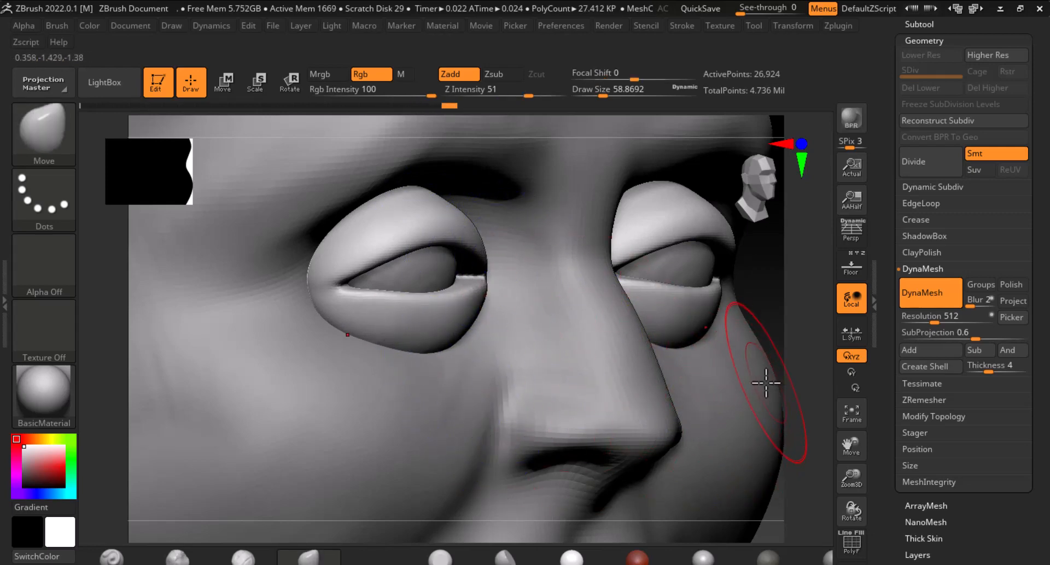
{"action": "key", "text": "f"}
{"action": "key", "text": "f"}
{"action": "mouse_move", "coordinate": [761, 386]}
{"action": "left_mouse_down"}
{"action": "mouse_move", "coordinate": [717, 384]}
{"action": "mouse_move", "coordinate": [769, 399]}
{"action": "left_mouse_up"}
Select the head subtool and toggle subtool visibility to inspect the eyelids on their own
{"action": "left_click", "coordinate": [671, 419], "text": "alt"}
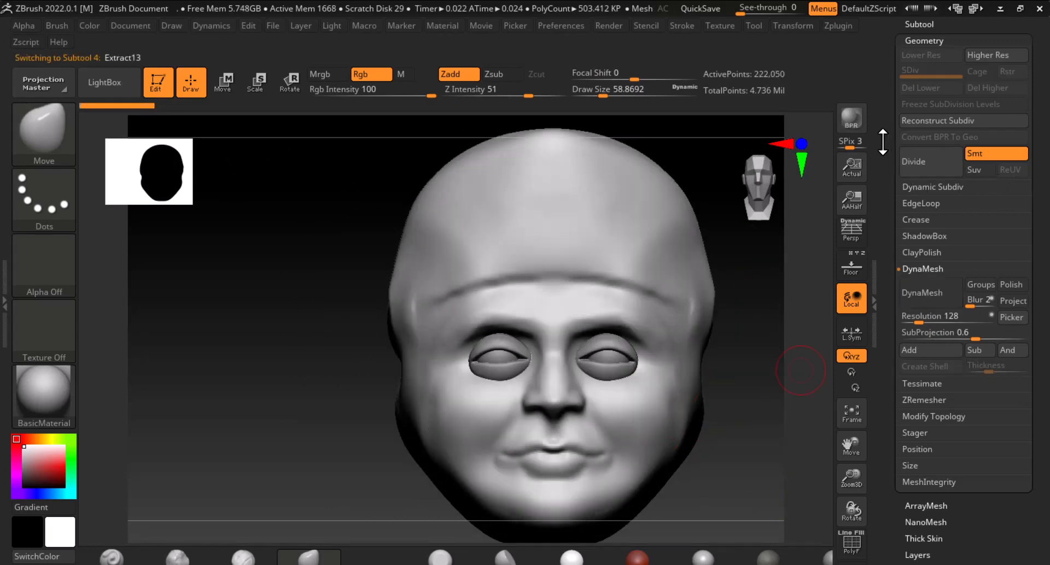
{"action": "left_click_drag", "start_coordinate": [882, 141], "coordinate": [879, 236]}
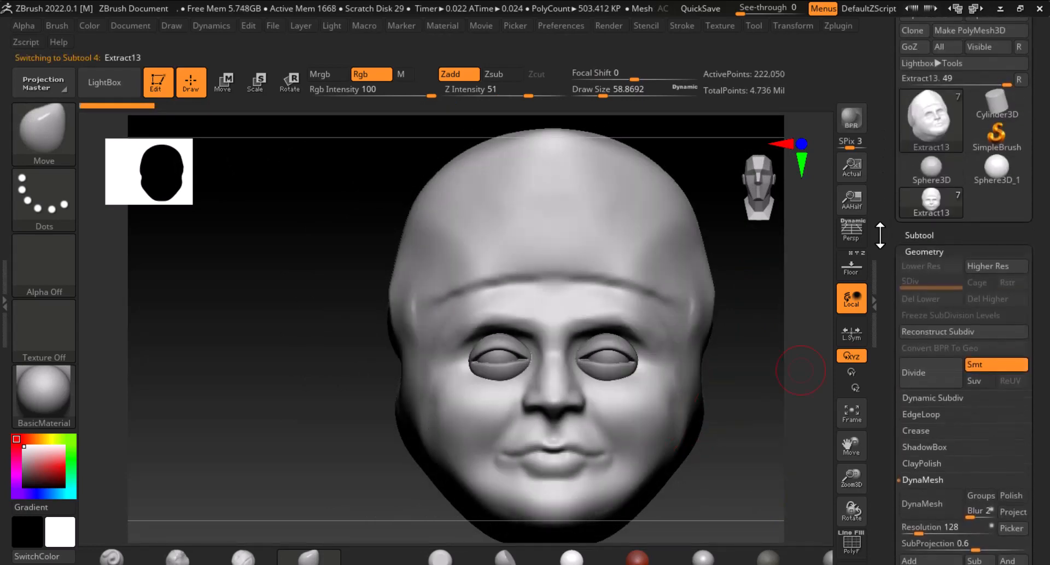
{"action": "left_click", "coordinate": [922, 235]}
{"action": "mouse_move", "coordinate": [923, 143]}
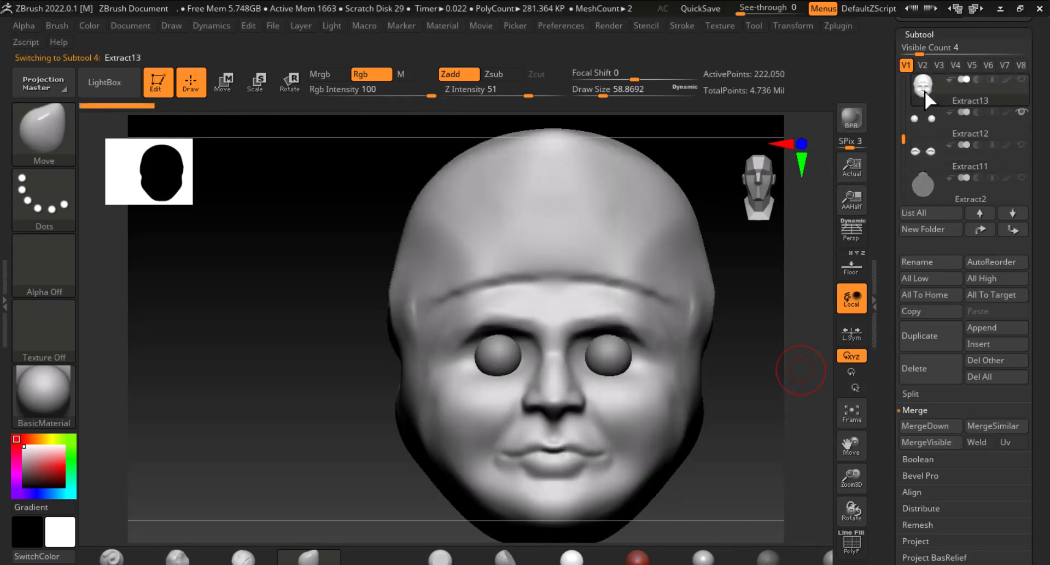
{"action": "mouse_move", "coordinate": [920, 102]}
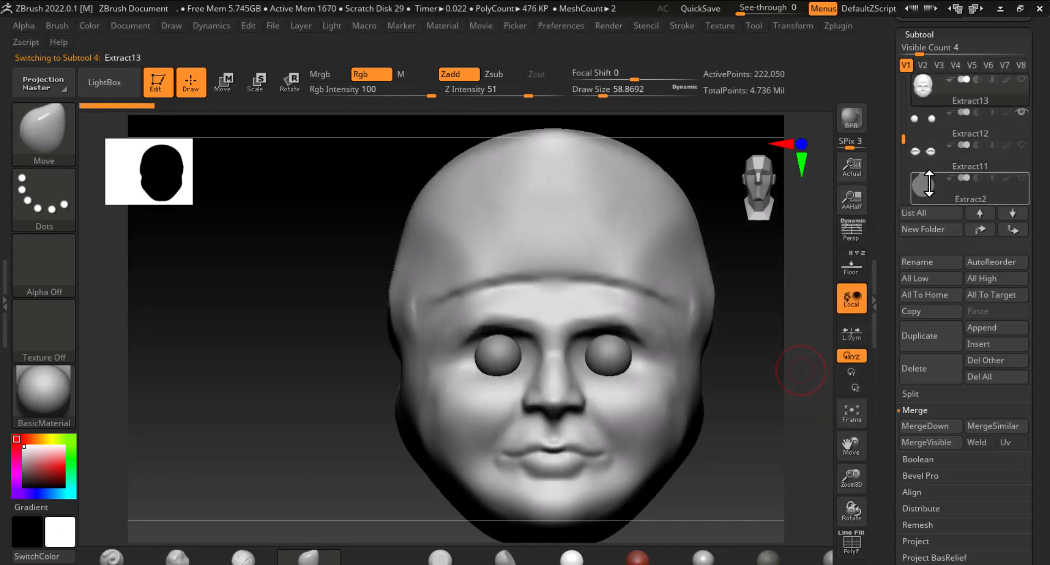
{"action": "left_click", "coordinate": [928, 148]}
{"action": "left_click", "coordinate": [1022, 145]}
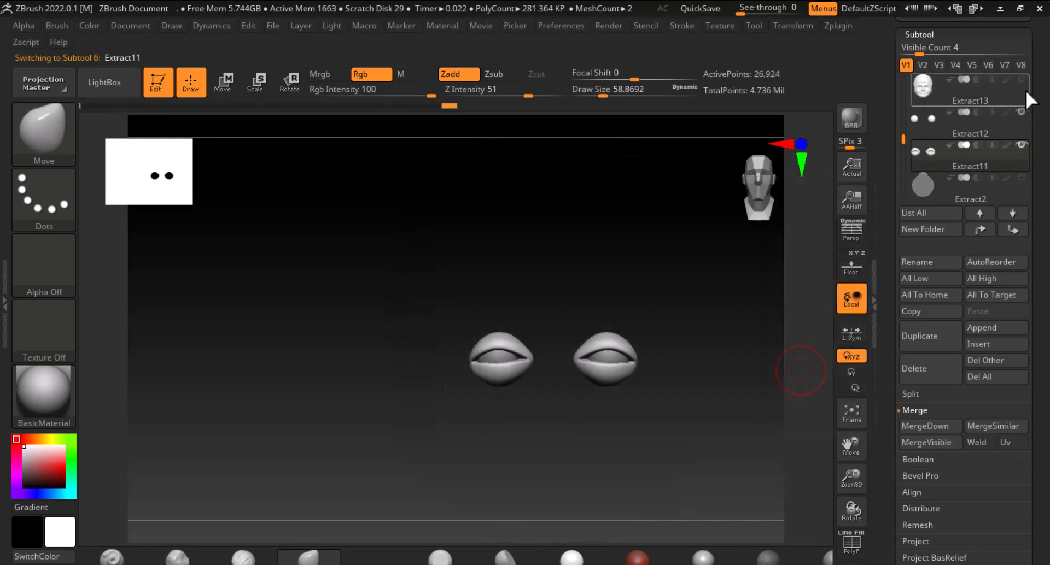
{"action": "left_click", "coordinate": [1022, 81]}
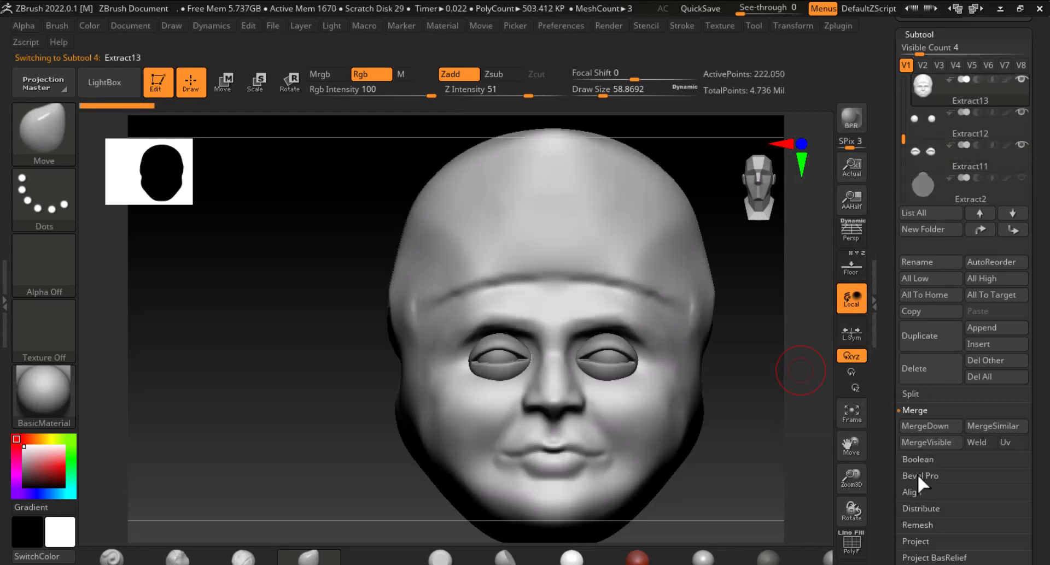
Reorder the subtools so the eyelids sit directly below the head subtool
{"action": "left_click", "coordinate": [924, 150]}
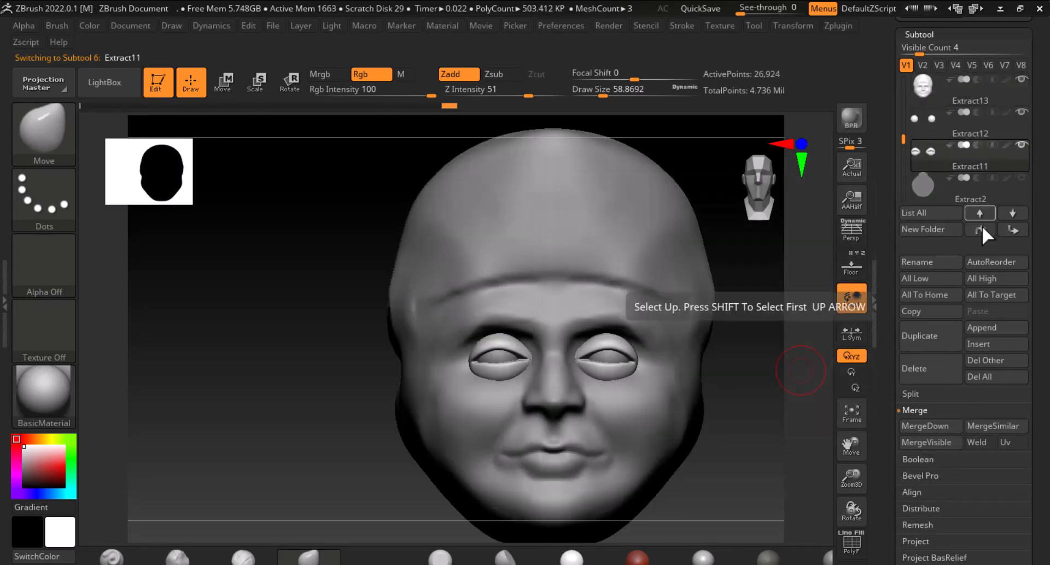
{"action": "left_click", "coordinate": [1013, 230]}
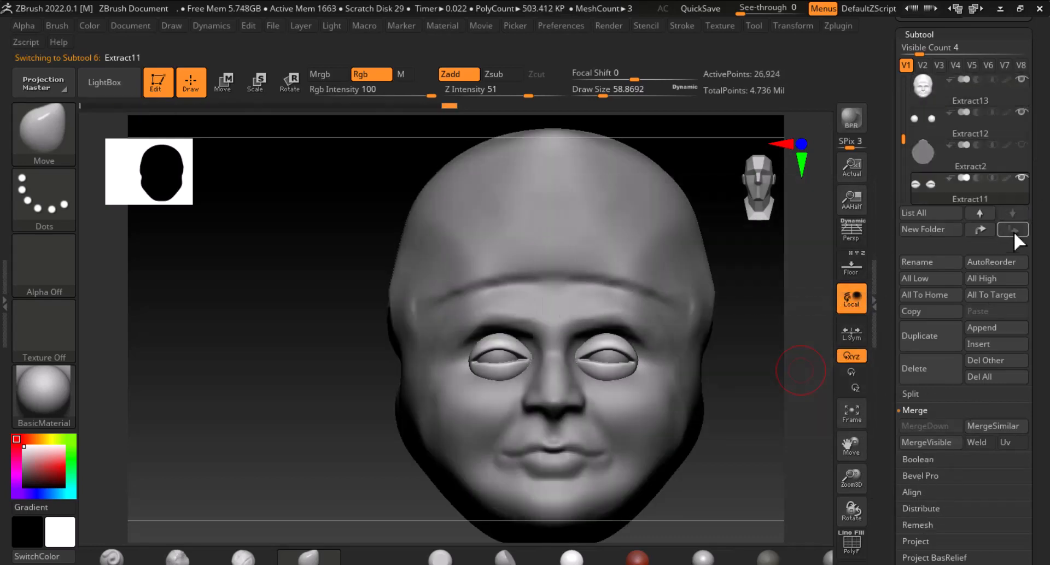
{"action": "left_click", "coordinate": [976, 230]}
{"action": "left_click", "coordinate": [977, 231]}
Merge the eyelids into the head subtool with MergeDown
{"action": "left_click", "coordinate": [930, 90]}
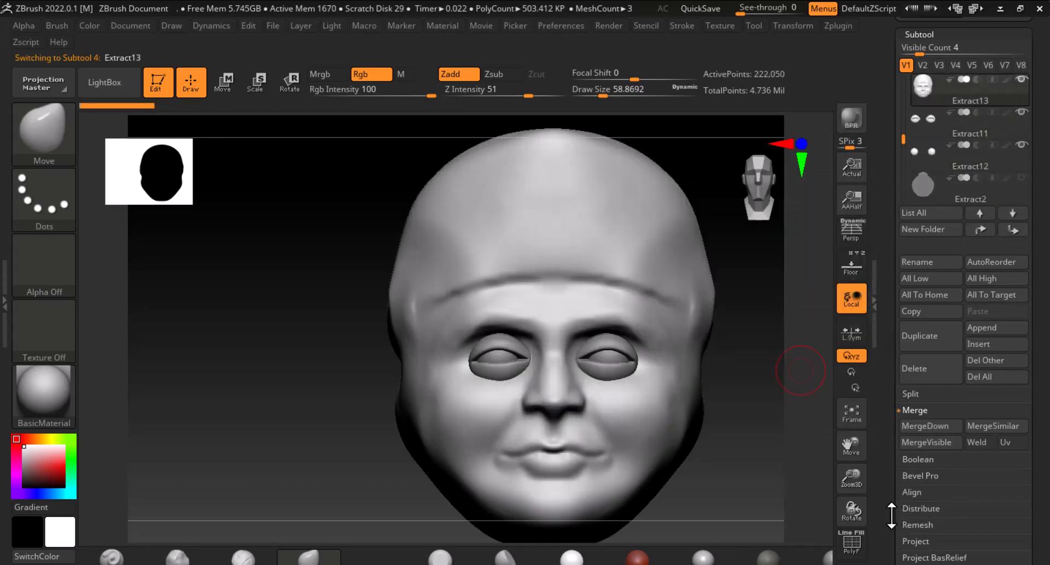
{"action": "left_click_drag", "start_coordinate": [897, 526], "coordinate": [895, 457]}
{"action": "left_click", "coordinate": [931, 367]}
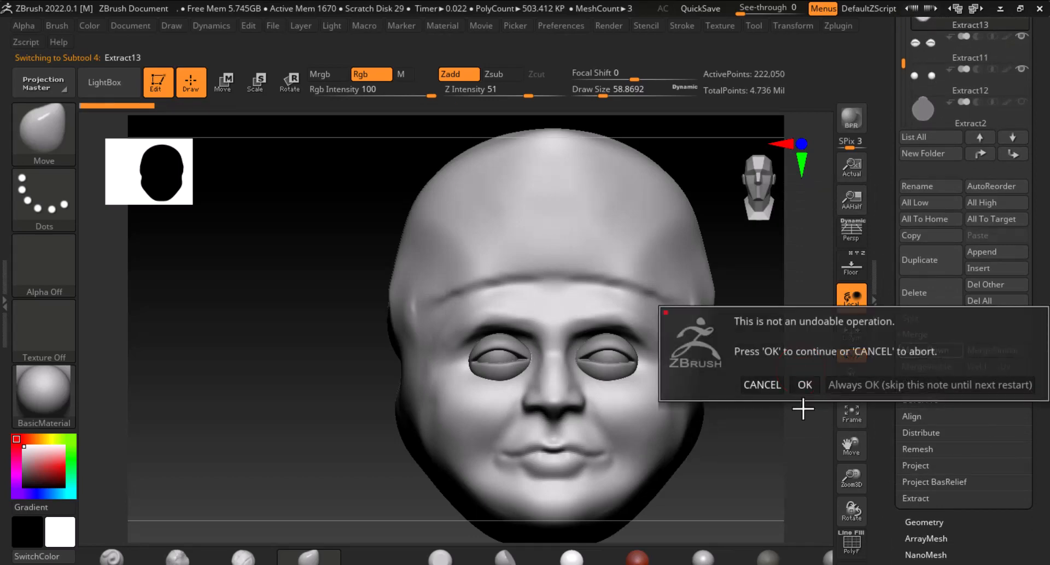
{"action": "left_click", "coordinate": [804, 385]}
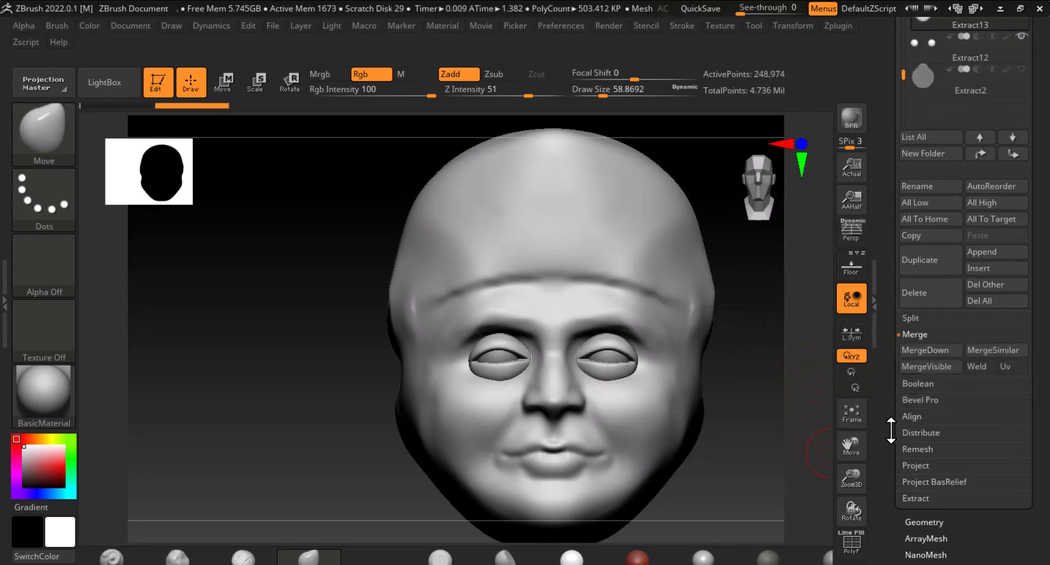
{"action": "left_click_drag", "start_coordinate": [890, 431], "coordinate": [891, 343]}
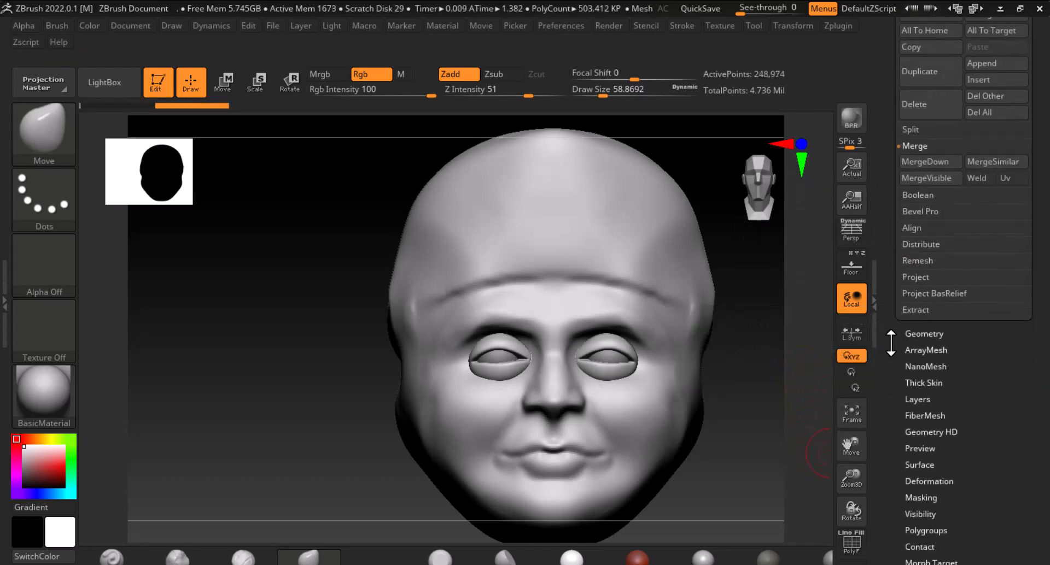
Remesh the head subtool with DynaMesh at a resolution of 256
{"action": "left_click", "coordinate": [930, 338]}
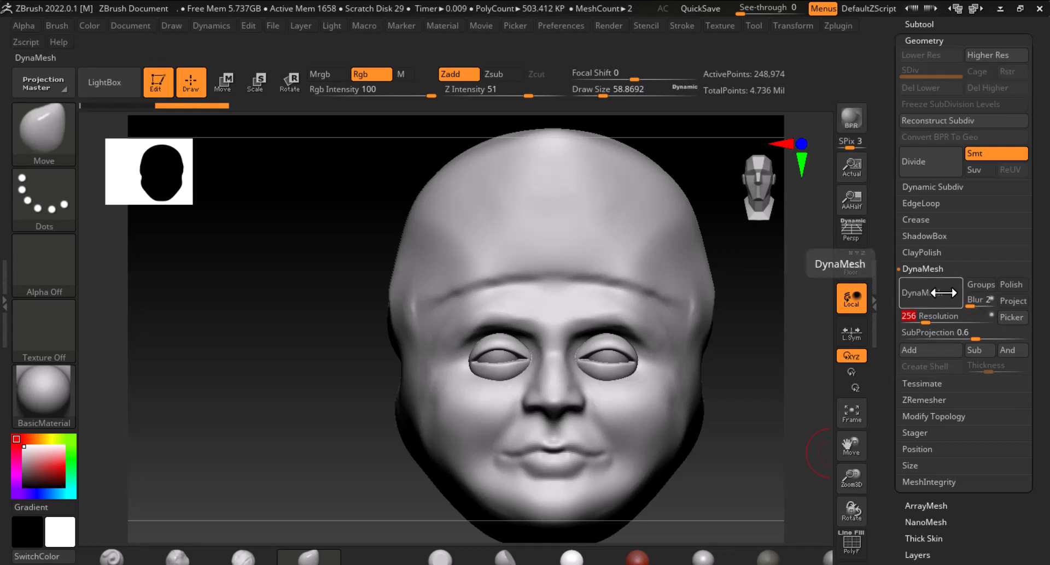
{"action": "left_click", "coordinate": [922, 292]}
{"action": "mouse_move", "coordinate": [747, 477]}
{"action": "left_mouse_down"}
{"action": "mouse_move", "coordinate": [773, 445]}
{"action": "mouse_move", "coordinate": [803, 541]}
{"action": "left_mouse_up"}
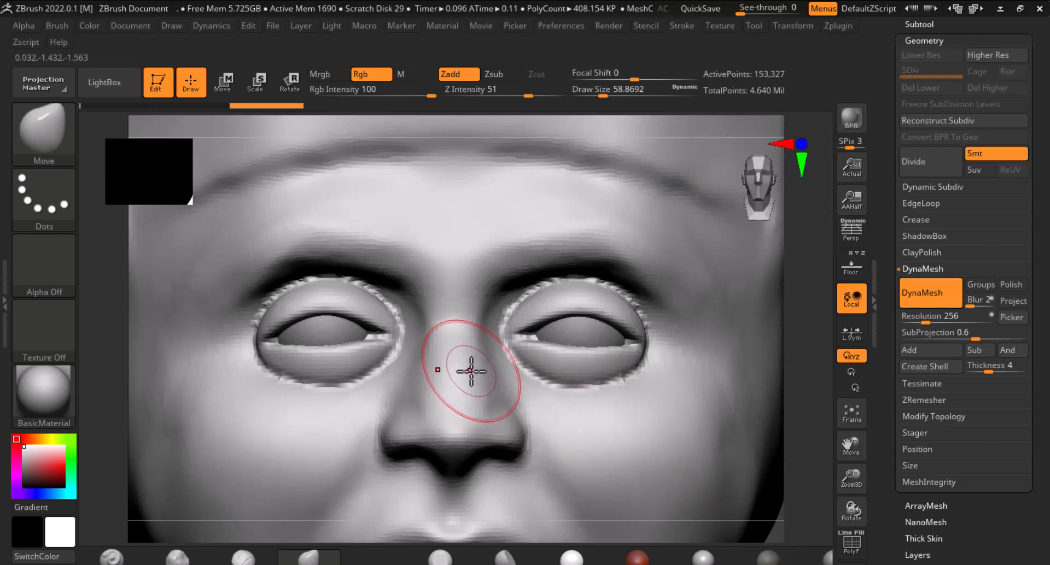
Reduce the brush size and smooth the seams around both eyelids with the Smooth brush
{"action": "key", "text": "bracketleft"}
{"action": "key", "text": "bracketleft"}
{"action": "key", "text": "bracketleft"}
{"action": "key", "text": "bracketleft"}
{"action": "key", "text": "bracketleft"}
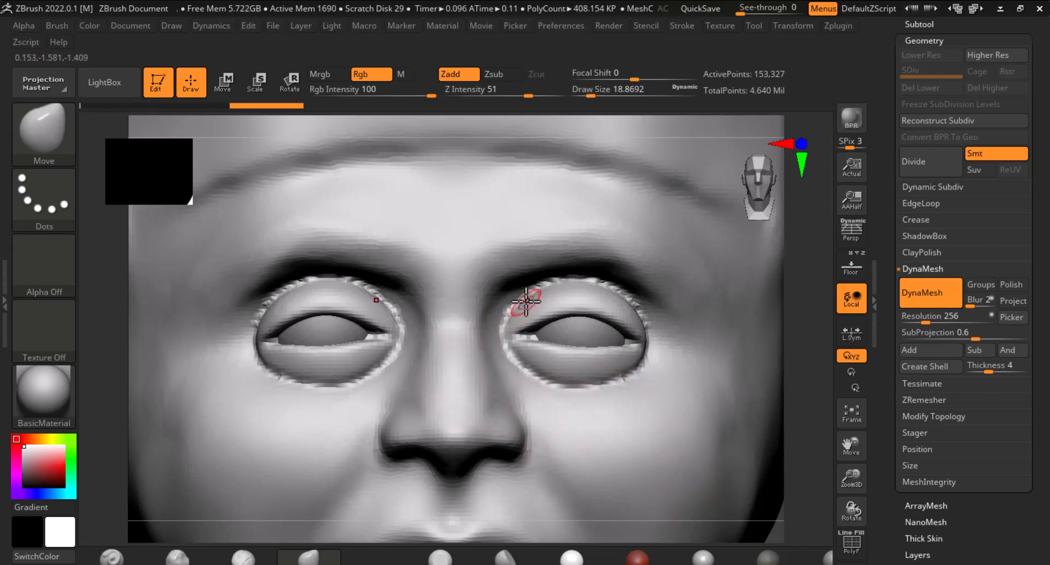
{"action": "key", "text": "shift"}
{"action": "left_click_drag", "start_coordinate": [391, 281], "coordinate": [397, 287], "text": "shift"}
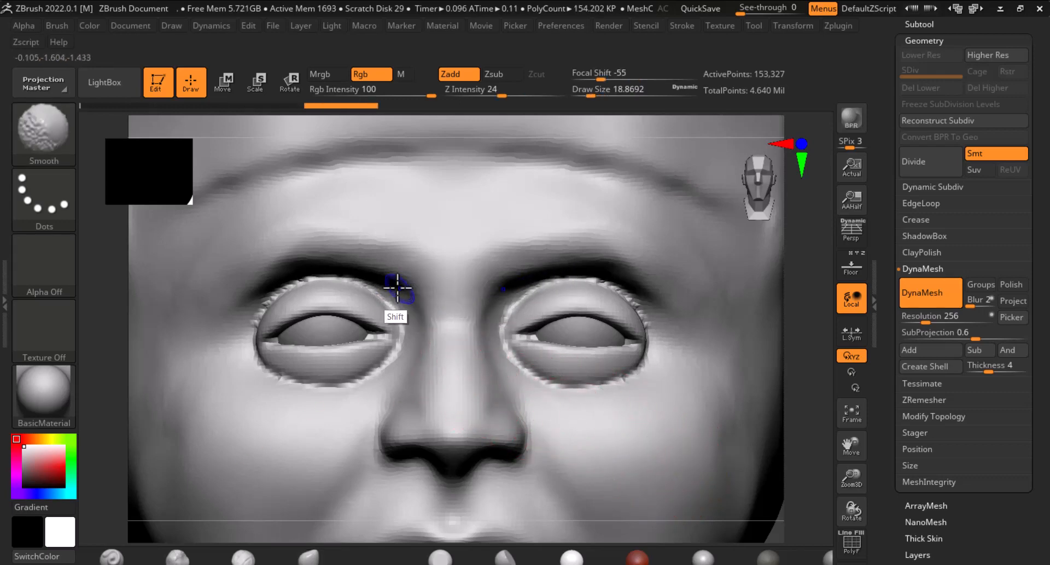
{"action": "left_click_drag", "start_coordinate": [307, 283], "coordinate": [270, 293], "text": "shift"}
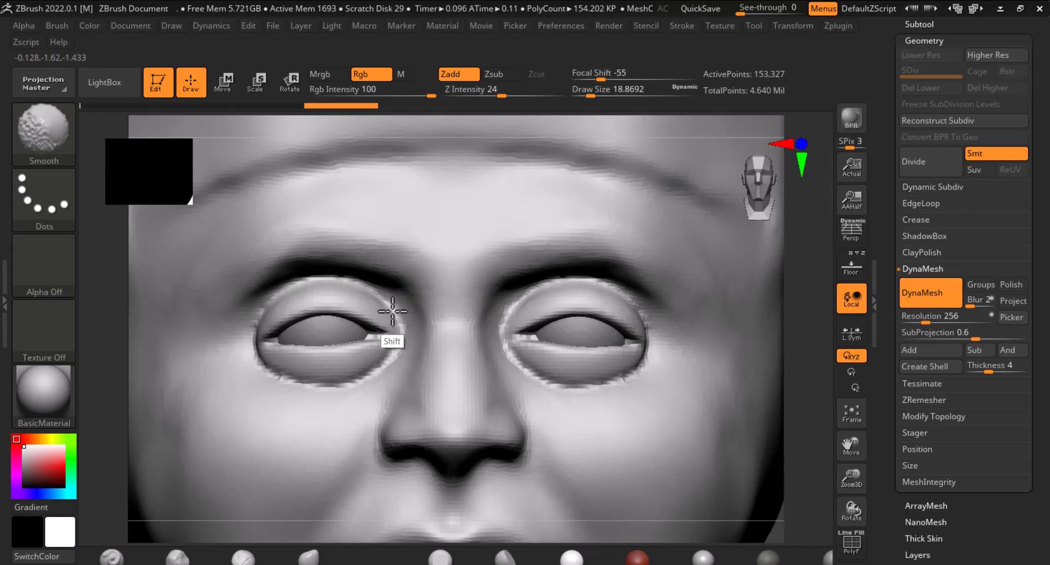
{"action": "mouse_move", "coordinate": [392, 311]}
{"action": "left_mouse_down", "text": "shift"}
{"action": "mouse_move", "coordinate": [364, 363]}
{"action": "mouse_move", "coordinate": [257, 356]}
{"action": "mouse_move", "coordinate": [367, 380]}
{"action": "left_mouse_up", "text": "shift"}
{"action": "left_click_drag", "start_coordinate": [631, 381], "coordinate": [655, 367], "text": "shift"}
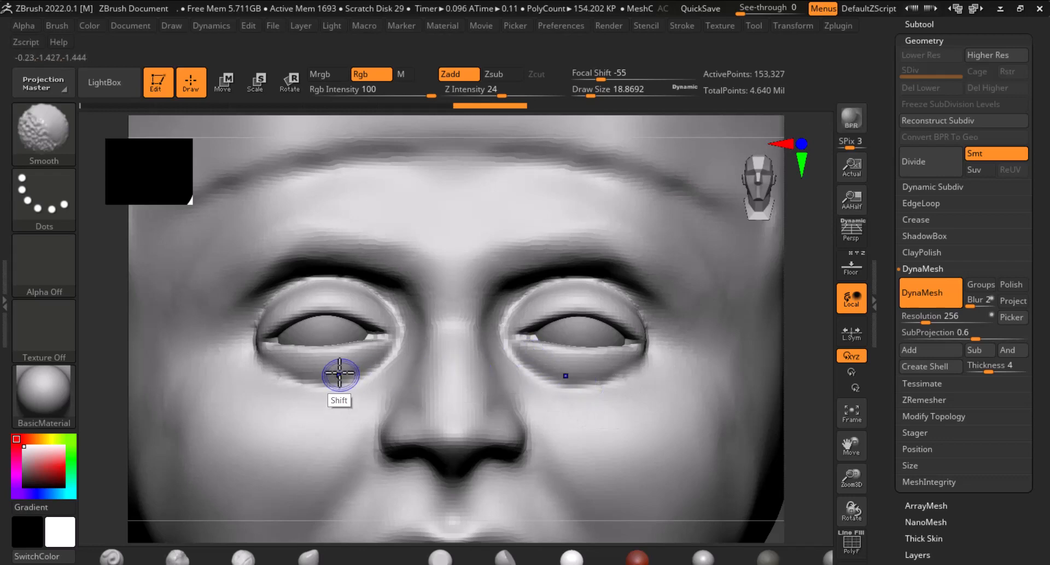
{"action": "left_click_drag", "start_coordinate": [339, 374], "coordinate": [373, 356], "text": "shift"}
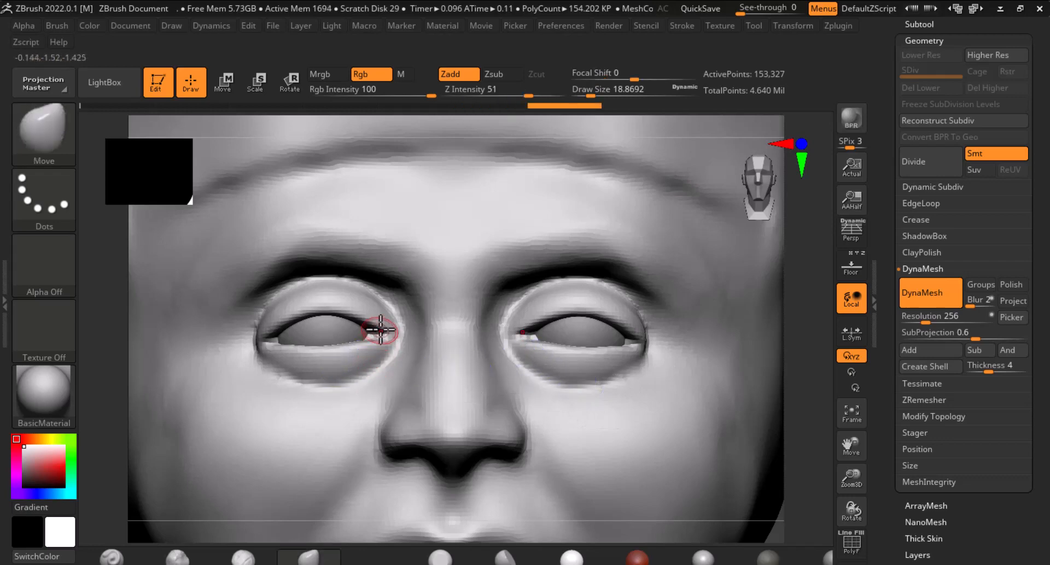
Enlarge the Move brush and reshape the inner and outer corners of the eyes
{"action": "key", "text": "ctrl"}
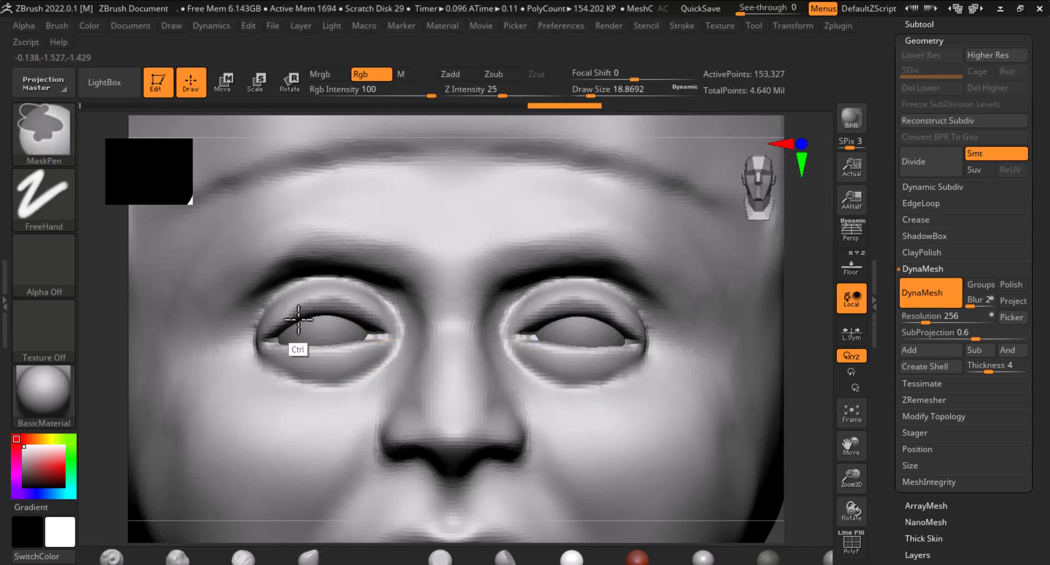
{"action": "mouse_move", "coordinate": [298, 320]}
{"action": "left_mouse_down", "text": "ctrl"}
{"action": "mouse_move", "coordinate": [261, 341]}
{"action": "mouse_move", "coordinate": [350, 309]}
{"action": "mouse_move", "coordinate": [384, 331]}
{"action": "left_mouse_up", "text": "ctrl"}
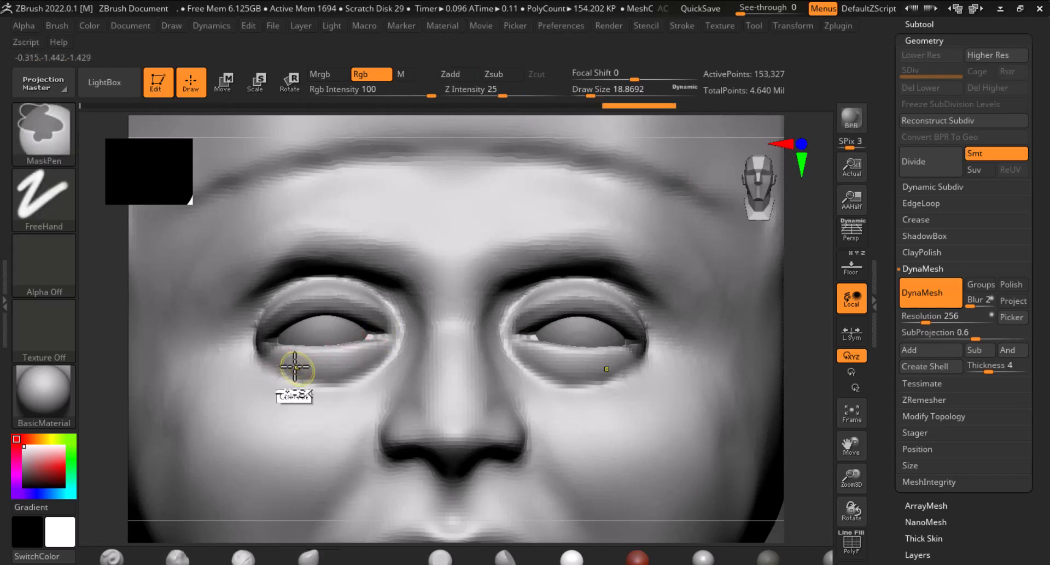
{"action": "left_click_drag", "start_coordinate": [251, 359], "coordinate": [356, 360], "text": "ctrl"}
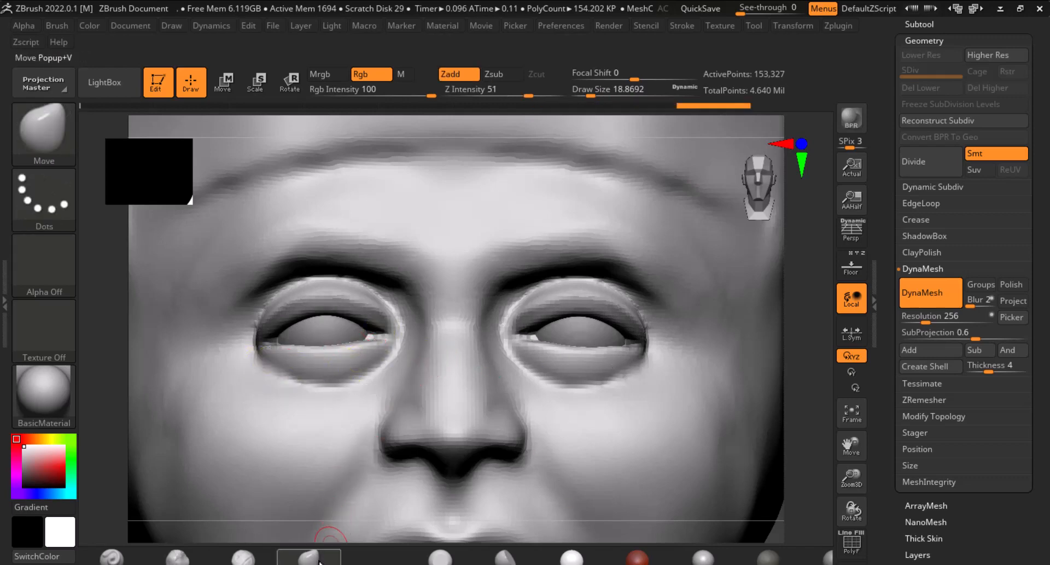
{"action": "left_click", "coordinate": [319, 563]}
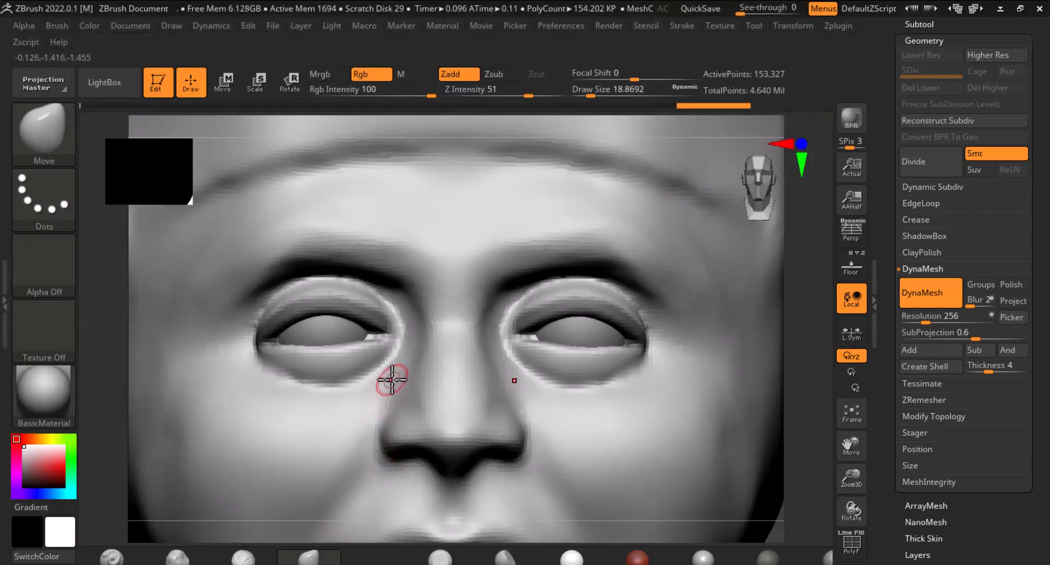
{"action": "key", "text": "bracketright"}
{"action": "key", "text": "bracketright"}
{"action": "key", "text": "bracketright"}
{"action": "left_click_drag", "start_coordinate": [380, 350], "coordinate": [380, 340]}
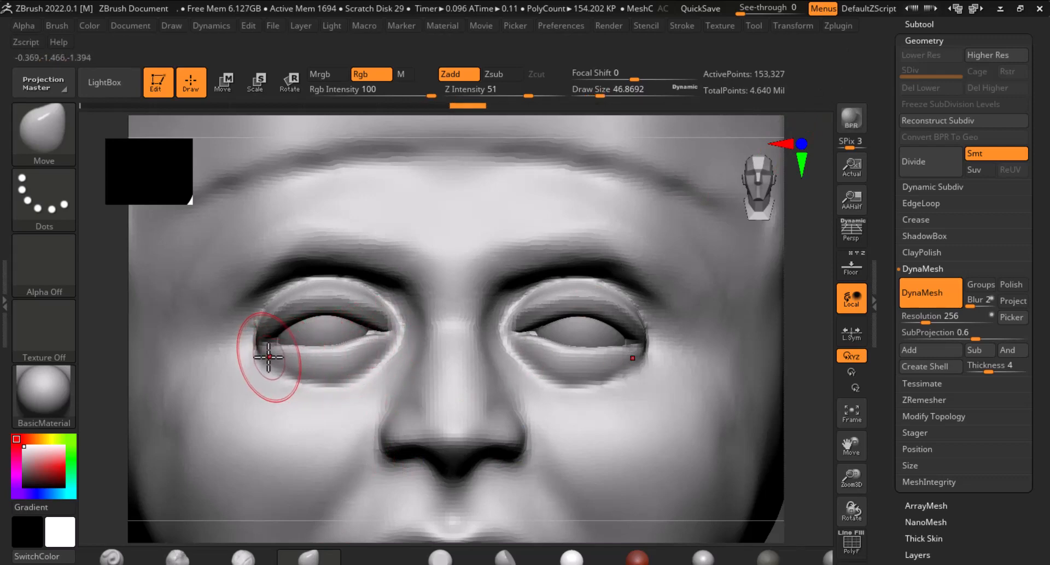
{"action": "left_click_drag", "start_coordinate": [270, 359], "coordinate": [266, 349]}
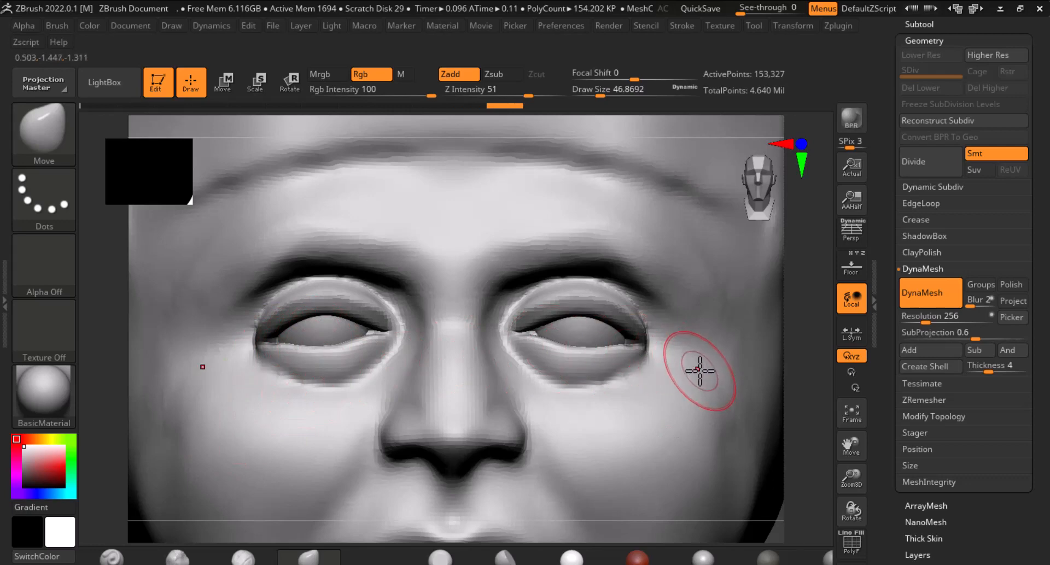
Refine the eyelid corners with further Move brush strokes on the zoomed-in eyes
{"action": "key", "text": "f"}
{"action": "key", "text": "ctrl"}
{"action": "left_click_drag", "start_coordinate": [708, 379], "coordinate": [730, 394], "text": "ctrl"}
{"action": "left_click_drag", "start_coordinate": [735, 363], "coordinate": [756, 514]}
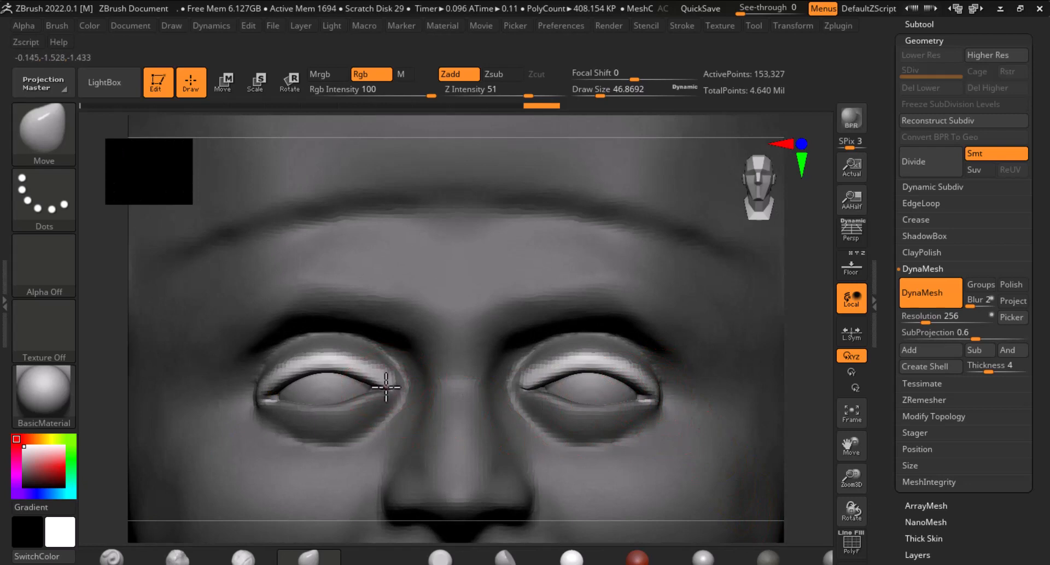
{"action": "left_click_drag", "start_coordinate": [386, 387], "coordinate": [384, 388]}
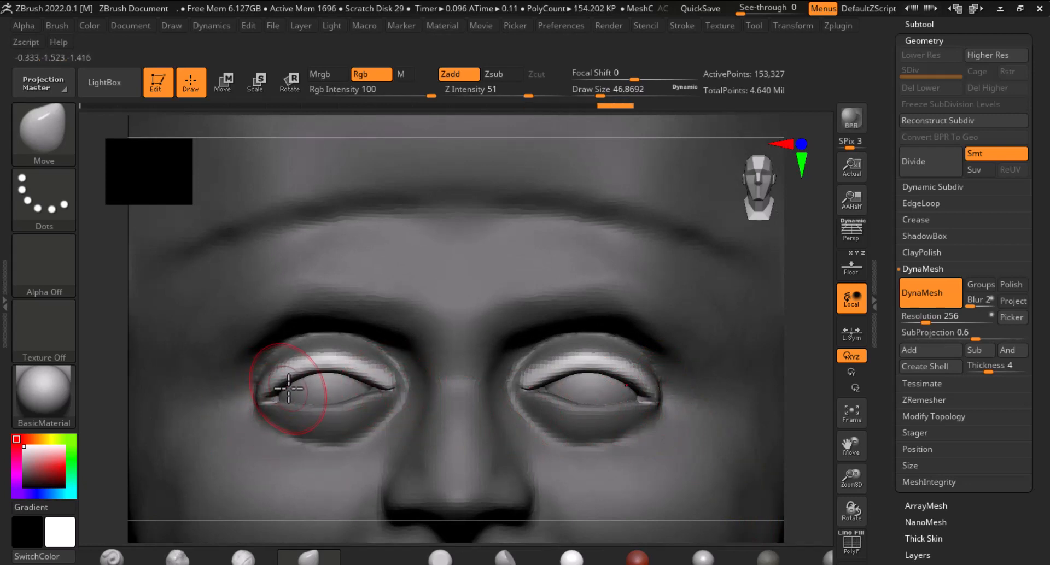
{"action": "left_click_drag", "start_coordinate": [324, 369], "coordinate": [324, 365]}
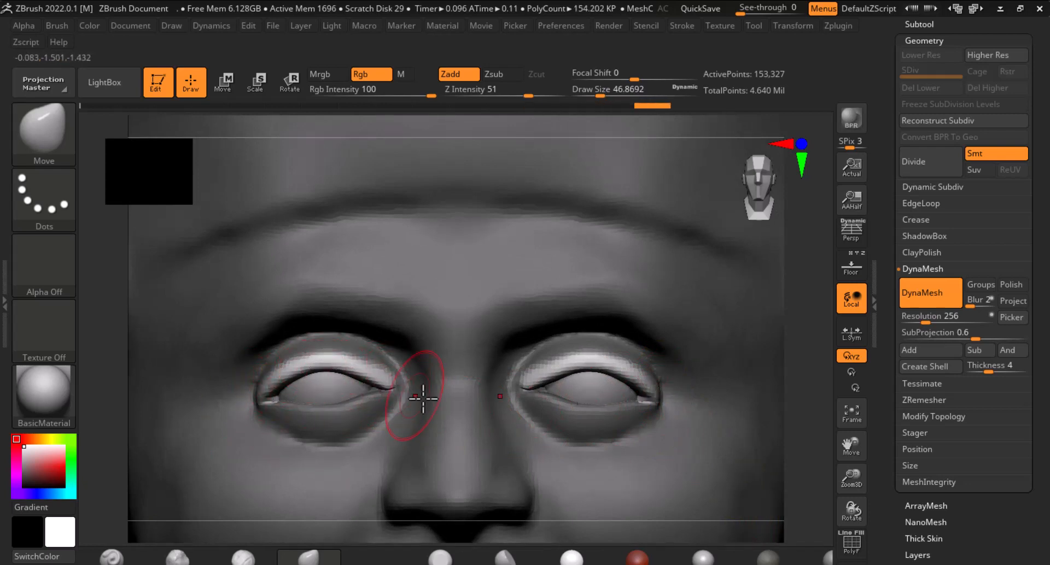
{"action": "key", "text": "f"}
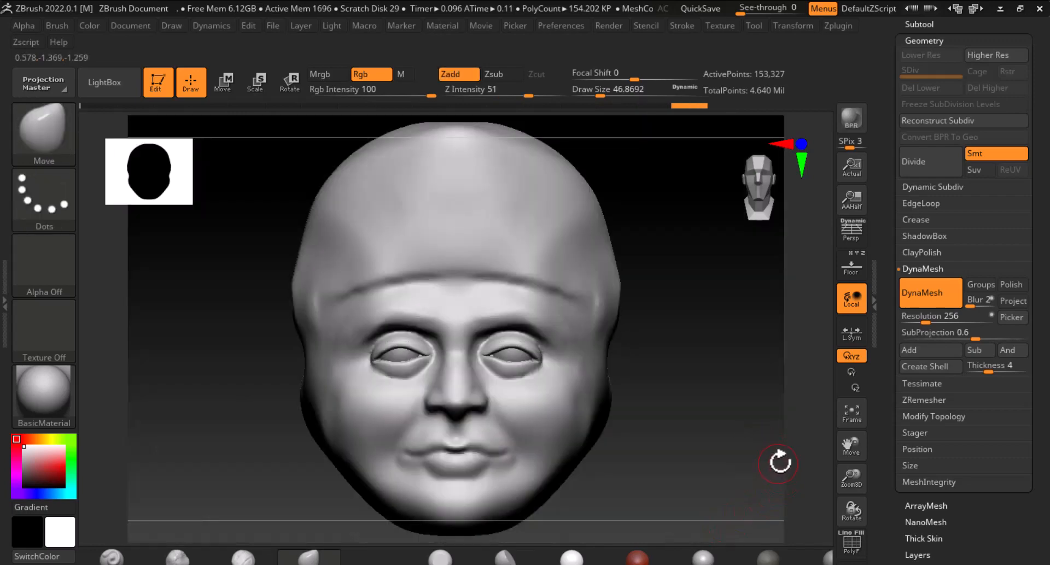
Switch to an enlarged ClayBuildup brush and build up hair strands along the side of the forehead
{"action": "left_click_drag", "start_coordinate": [745, 449], "coordinate": [766, 418]}
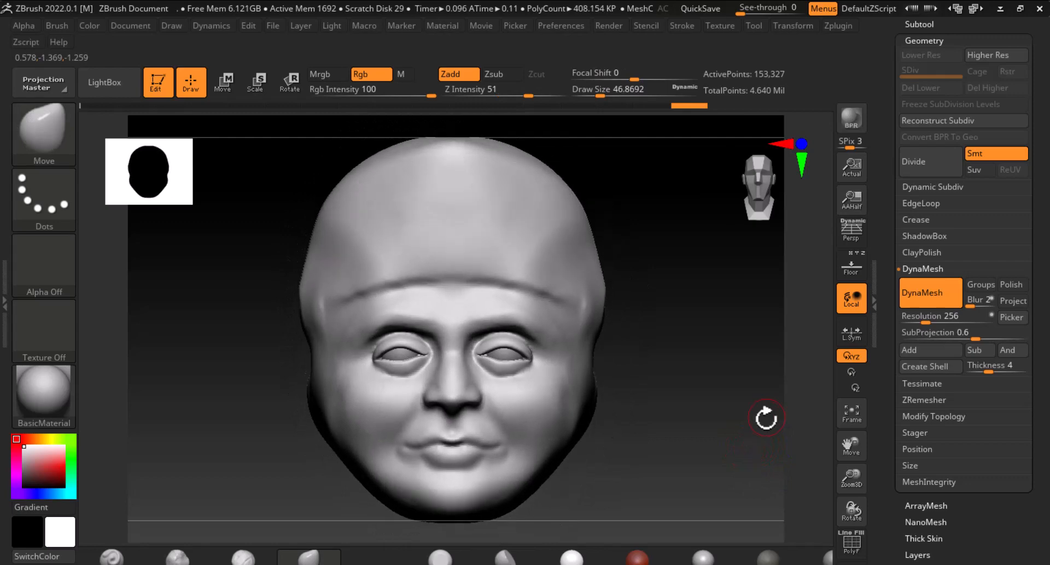
{"action": "left_click", "coordinate": [259, 562]}
{"action": "mouse_move", "coordinate": [656, 442]}
{"action": "left_mouse_down"}
{"action": "mouse_move", "coordinate": [736, 426]}
{"action": "mouse_move", "coordinate": [727, 443]}
{"action": "left_mouse_up"}
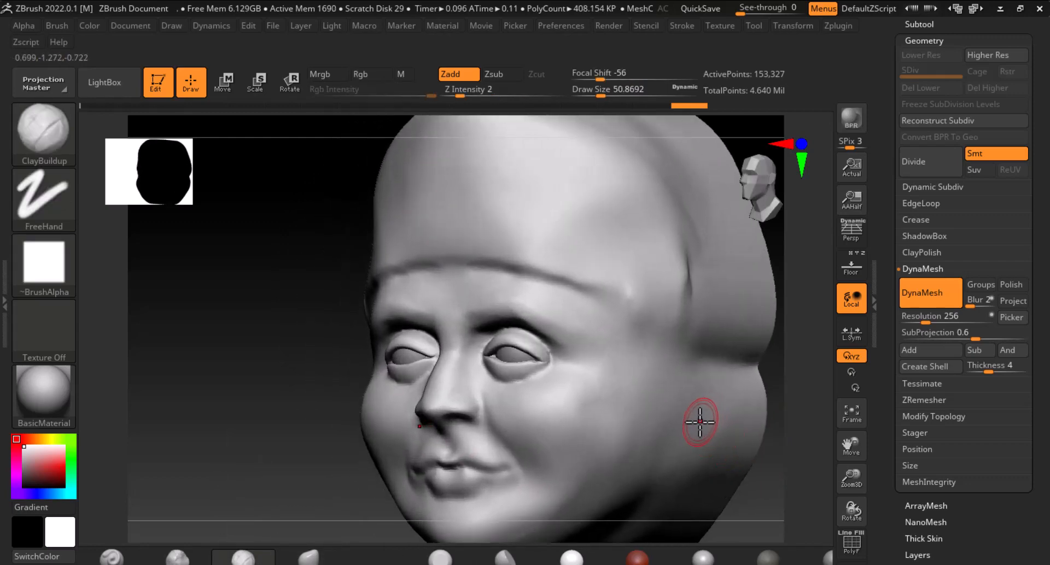
{"action": "key", "text": "bracketright"}
{"action": "left_click_drag", "start_coordinate": [612, 398], "coordinate": [600, 396]}
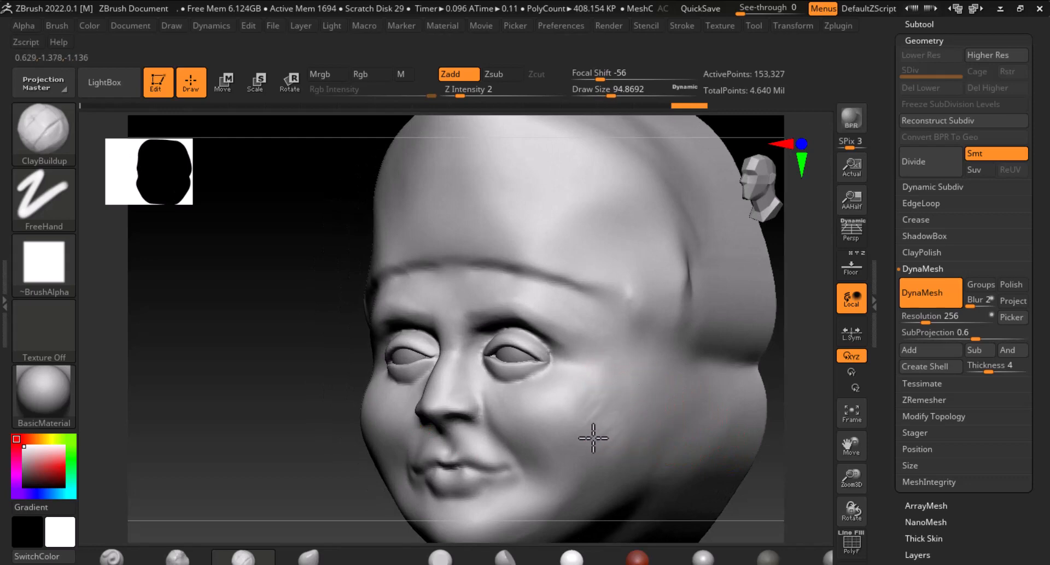
{"action": "left_click_drag", "start_coordinate": [593, 438], "coordinate": [600, 400]}
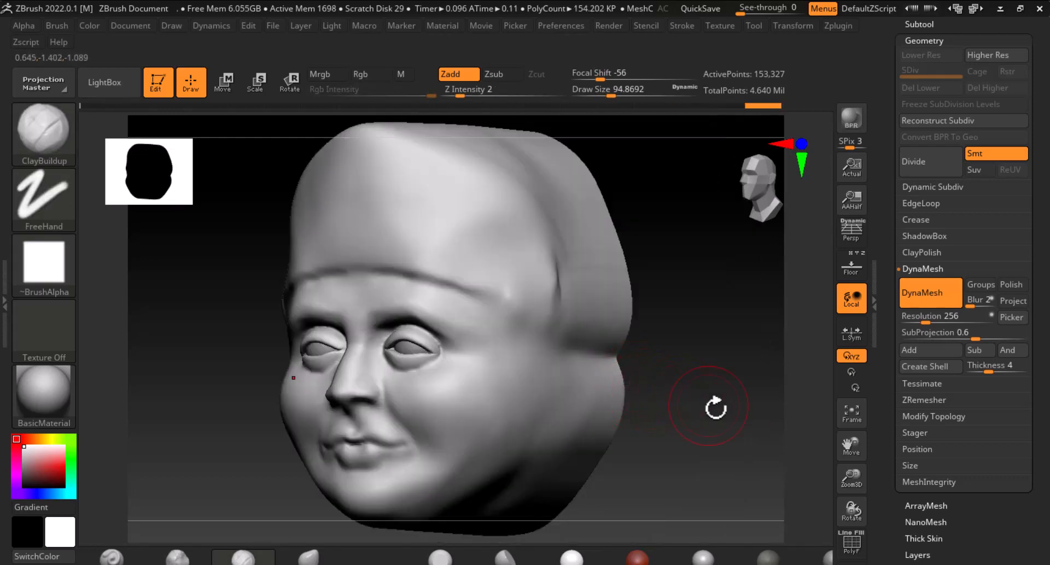
{"action": "left_click_drag", "start_coordinate": [715, 408], "coordinate": [705, 436], "text": "shift"}
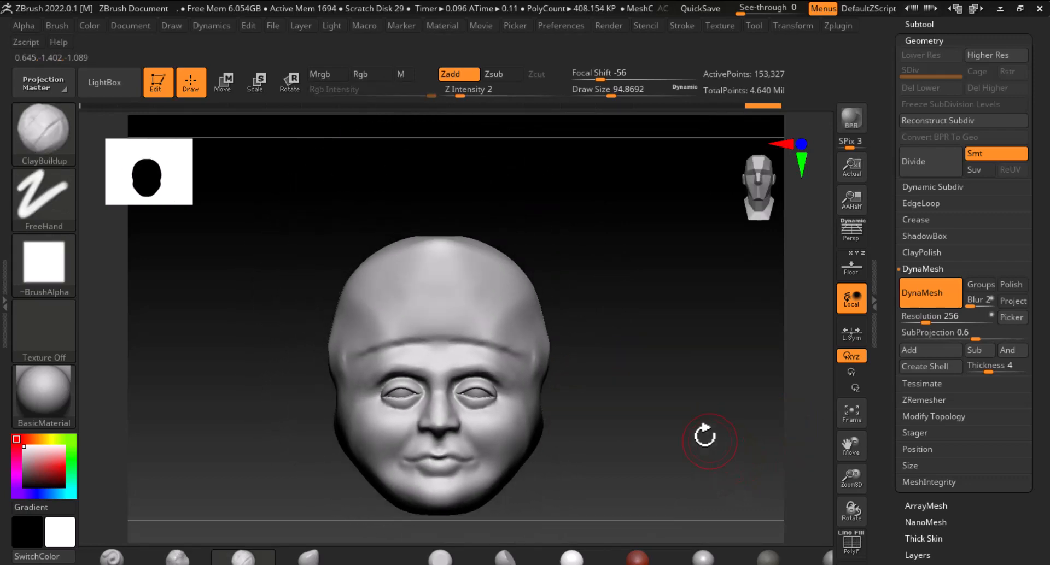
{"action": "left_click_drag", "start_coordinate": [638, 388], "coordinate": [658, 401]}
{"action": "mouse_move", "coordinate": [619, 360]}
{"action": "left_mouse_down"}
{"action": "mouse_move", "coordinate": [631, 363]}
{"action": "mouse_move", "coordinate": [633, 345]}
{"action": "mouse_move", "coordinate": [633, 368]}
{"action": "left_mouse_up"}
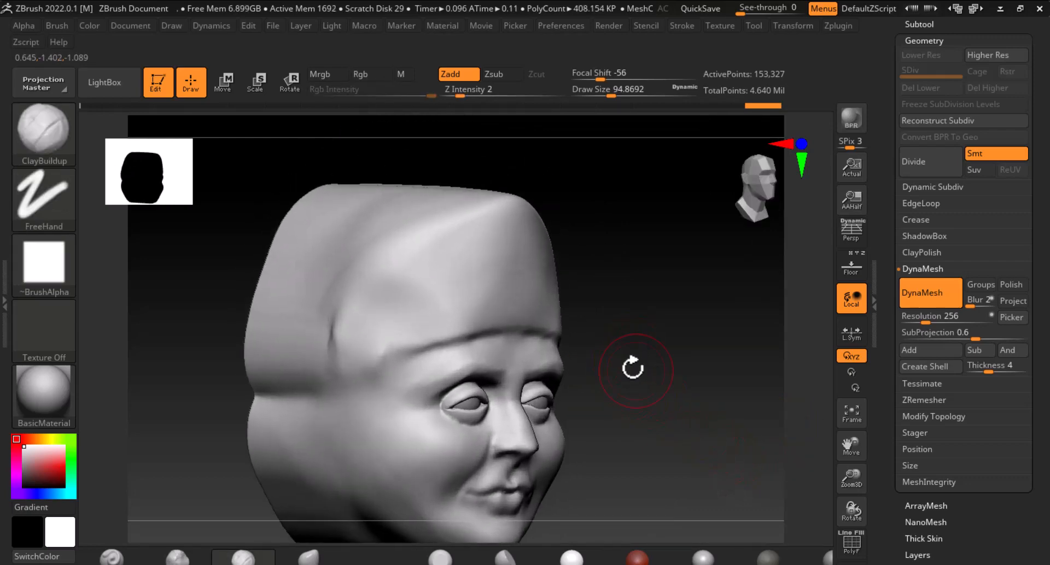
{"action": "mouse_move", "coordinate": [495, 218]}
{"action": "left_mouse_down"}
{"action": "mouse_move", "coordinate": [420, 253]}
{"action": "mouse_move", "coordinate": [439, 251]}
{"action": "mouse_move", "coordinate": [424, 298]}
{"action": "left_mouse_up"}
{"action": "left_click_drag", "start_coordinate": [474, 276], "coordinate": [406, 339], "text": "alt"}
{"action": "left_click_drag", "start_coordinate": [462, 258], "coordinate": [346, 350], "text": "alt"}
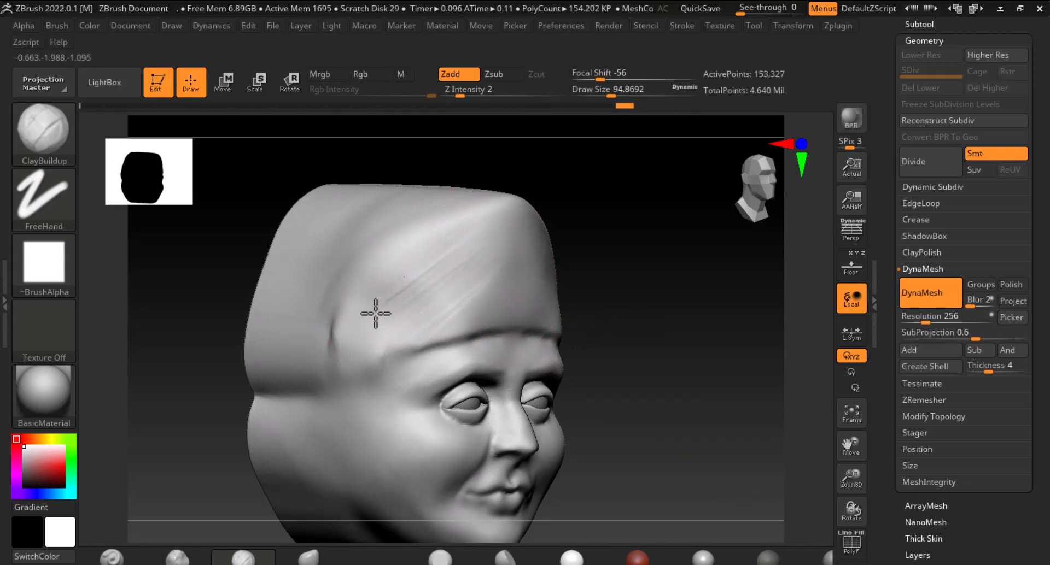
{"action": "left_click_drag", "start_coordinate": [397, 296], "coordinate": [351, 364]}
{"action": "left_click_drag", "start_coordinate": [471, 251], "coordinate": [396, 349]}
{"action": "left_click_drag", "start_coordinate": [466, 283], "coordinate": [439, 331]}
{"action": "left_click_drag", "start_coordinate": [488, 247], "coordinate": [462, 322]}
{"action": "left_click_drag", "start_coordinate": [520, 241], "coordinate": [502, 312]}
Smooth the clay strokes on the upper part of the head
{"action": "key", "text": "shift"}
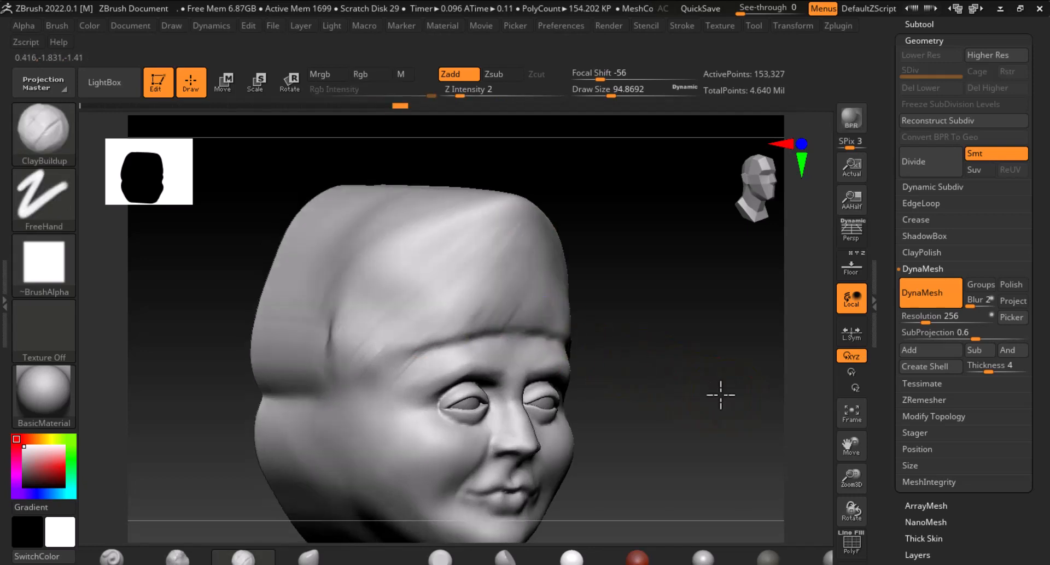
{"action": "left_click_drag", "start_coordinate": [719, 393], "coordinate": [556, 356], "text": "shift"}
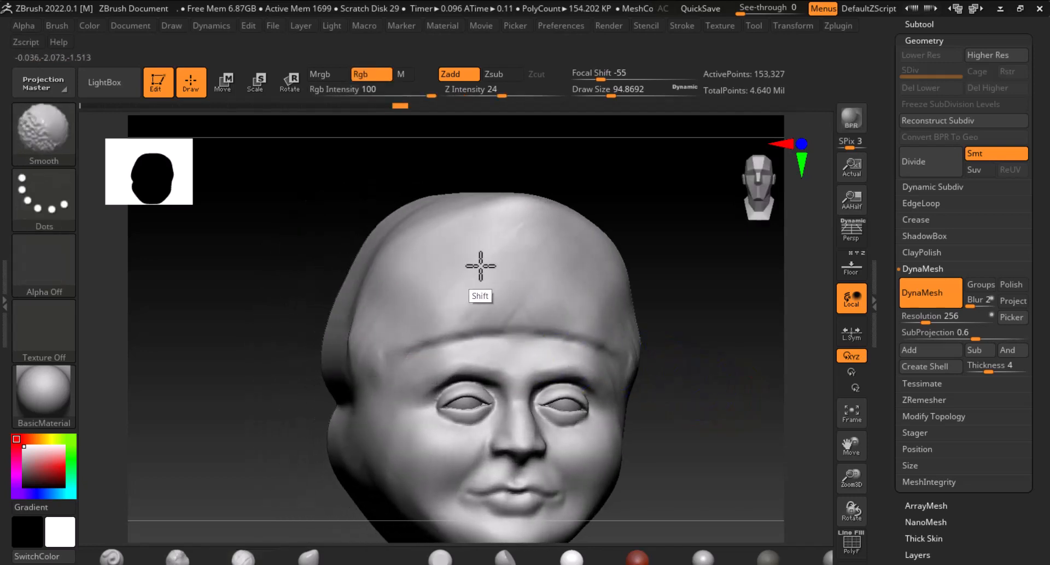
{"action": "mouse_move", "coordinate": [458, 245]}
{"action": "left_mouse_down", "text": "shift"}
{"action": "mouse_move", "coordinate": [590, 310]}
{"action": "mouse_move", "coordinate": [380, 335]}
{"action": "mouse_move", "coordinate": [421, 288]}
{"action": "left_mouse_up", "text": "shift"}
{"action": "left_click_drag", "start_coordinate": [688, 345], "coordinate": [743, 351], "text": "shift"}
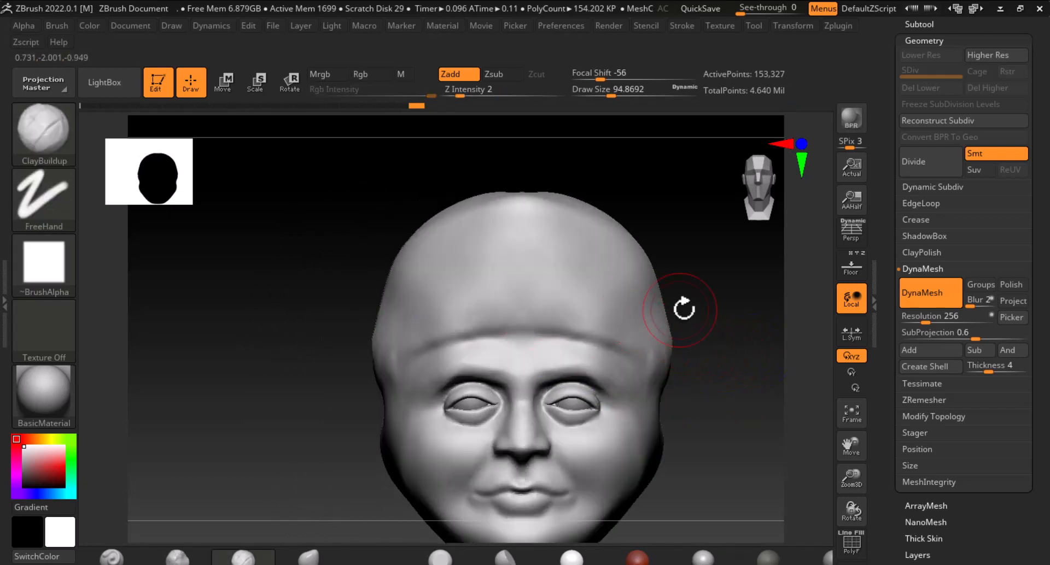
{"action": "left_click_drag", "start_coordinate": [680, 305], "coordinate": [677, 321]}
Sculpt hair strands across the top of the head with the ClayBuildup brush
{"action": "key", "text": "alt"}
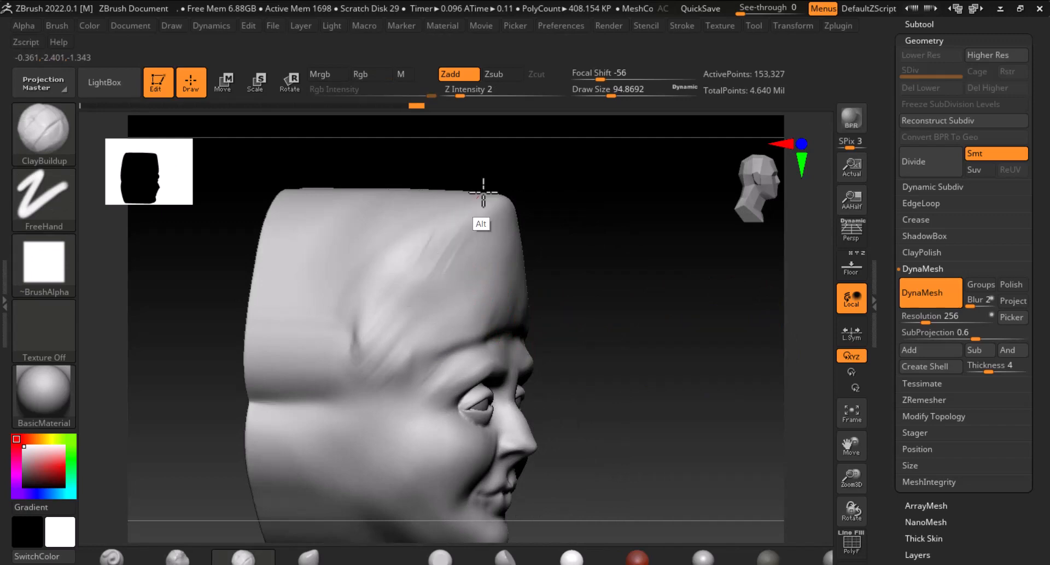
{"action": "left_click_drag", "start_coordinate": [500, 250], "coordinate": [489, 312], "text": "alt"}
{"action": "left_click_drag", "start_coordinate": [673, 292], "coordinate": [558, 268]}
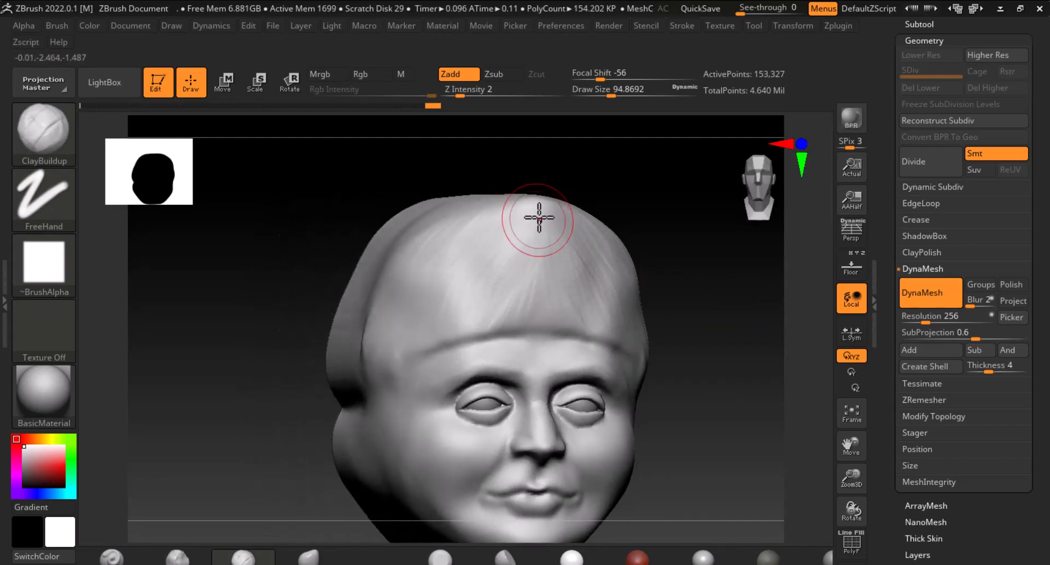
{"action": "mouse_move", "coordinate": [539, 217]}
{"action": "left_mouse_down"}
{"action": "mouse_move", "coordinate": [504, 319]}
{"action": "mouse_move", "coordinate": [541, 312]}
{"action": "left_mouse_up"}
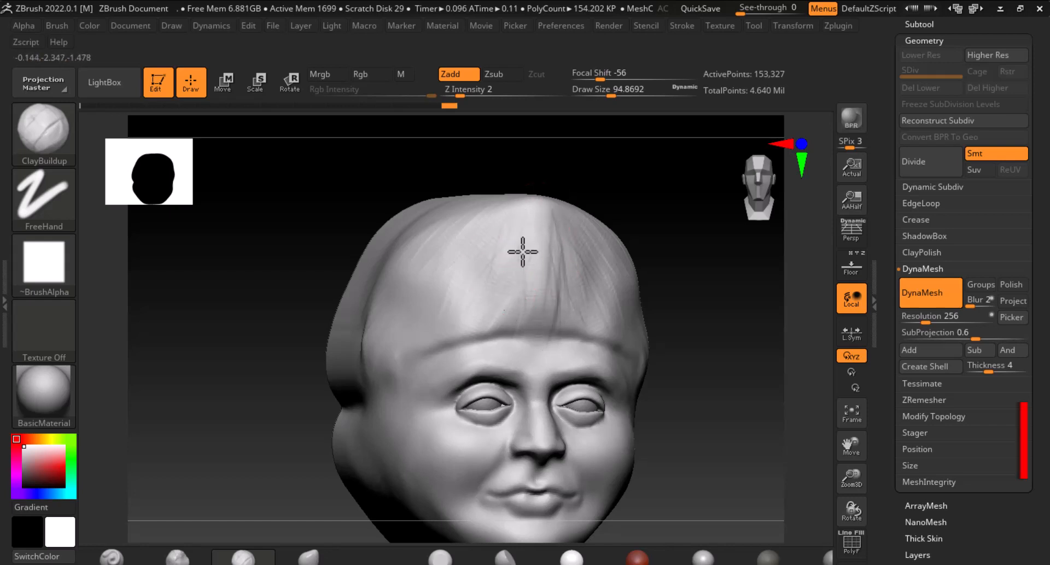
{"action": "left_click_drag", "start_coordinate": [519, 225], "coordinate": [470, 310]}
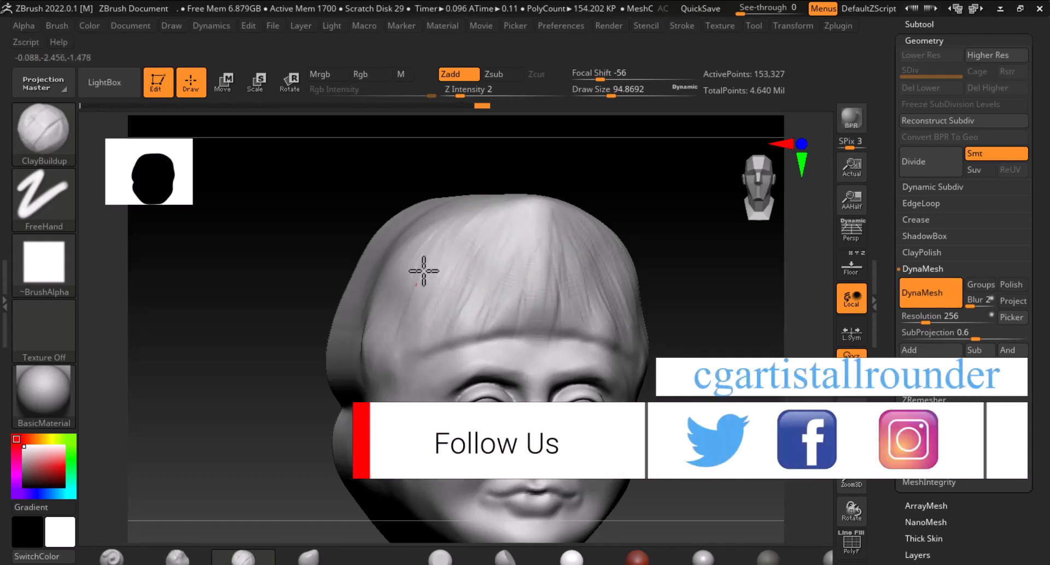
Smooth the new hair strokes and turn off DynaMesh mode
{"action": "key", "text": "shift"}
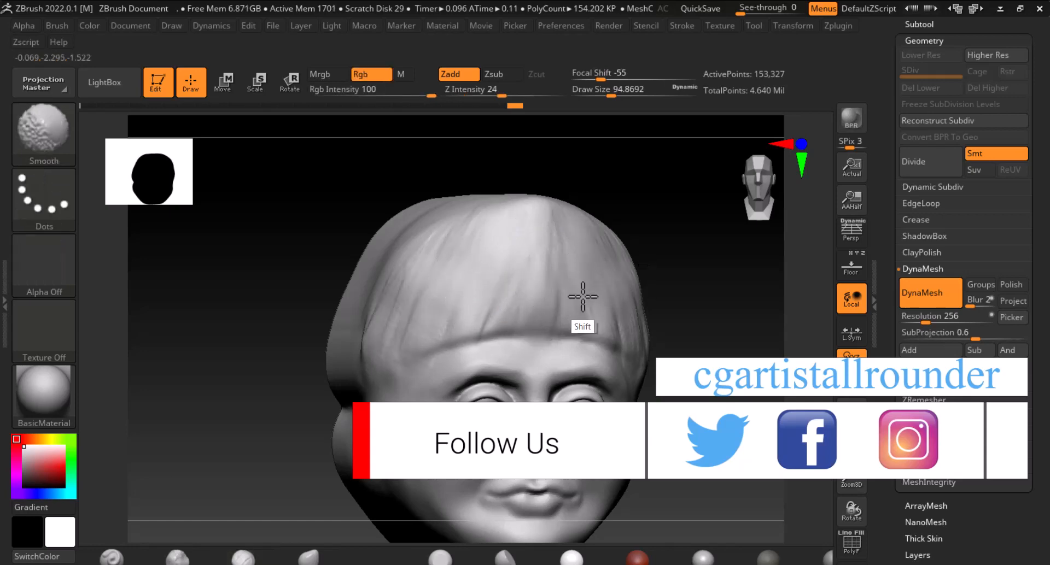
{"action": "mouse_move", "coordinate": [583, 297]}
{"action": "left_mouse_down", "text": "shift"}
{"action": "mouse_move", "coordinate": [447, 255]}
{"action": "mouse_move", "coordinate": [602, 300]}
{"action": "left_mouse_up", "text": "shift"}
{"action": "mouse_move", "coordinate": [702, 380]}
{"action": "left_mouse_down", "text": "shift"}
{"action": "mouse_move", "coordinate": [787, 414]}
{"action": "mouse_move", "coordinate": [814, 412]}
{"action": "left_mouse_up", "text": "shift"}
{"action": "left_click", "coordinate": [930, 298]}
{"action": "left_click_drag", "start_coordinate": [506, 299], "coordinate": [481, 314], "text": "shift"}
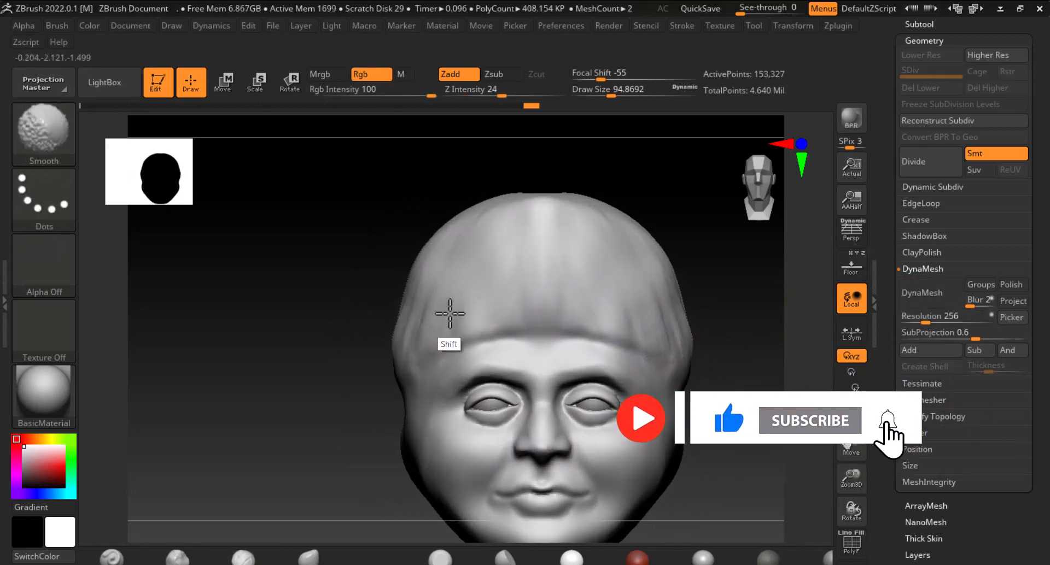
Switch to the ClayBuildup brush at Z Intensity 1 and sculpt fine hair strands on the forehead, side and top of the head
{"action": "key", "text": "b"}
{"action": "key", "text": "c"}
{"action": "key", "text": "b"}
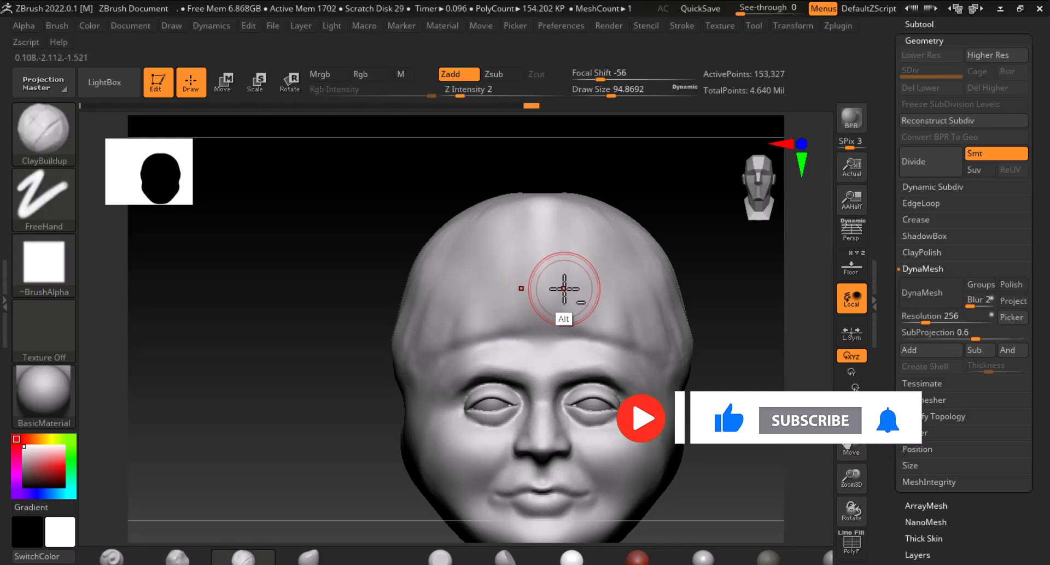
{"action": "left_click_drag", "start_coordinate": [740, 351], "coordinate": [616, 333]}
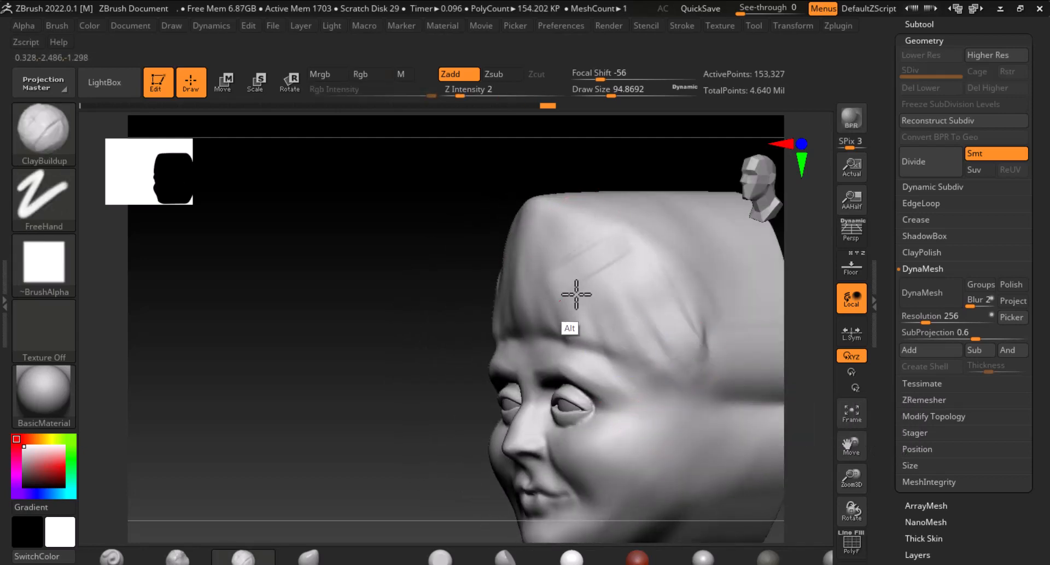
{"action": "left_click_drag", "start_coordinate": [597, 299], "coordinate": [644, 274], "text": "alt"}
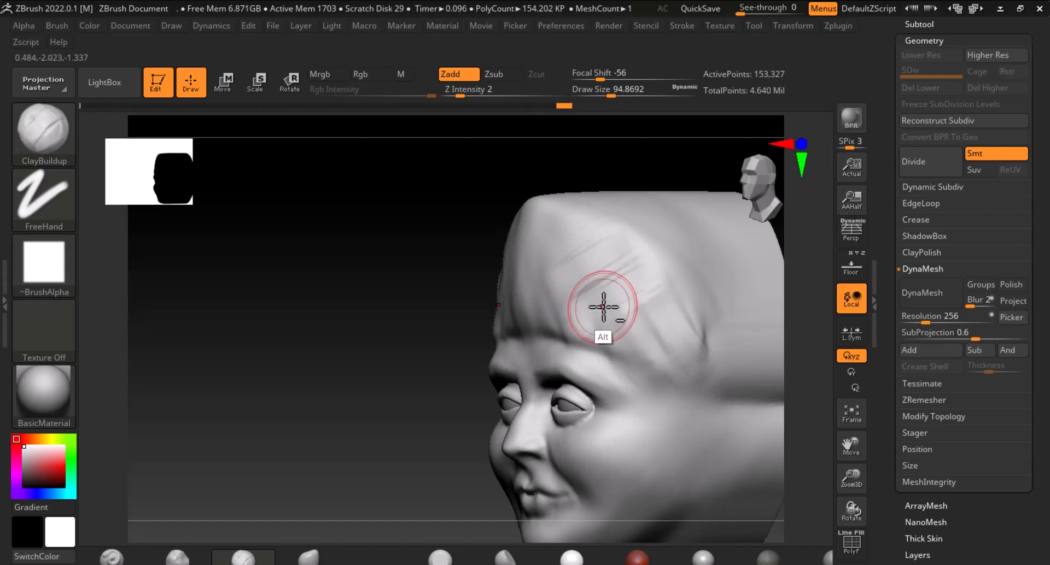
{"action": "left_click", "coordinate": [464, 91]}
{"action": "type", "text": "1"}
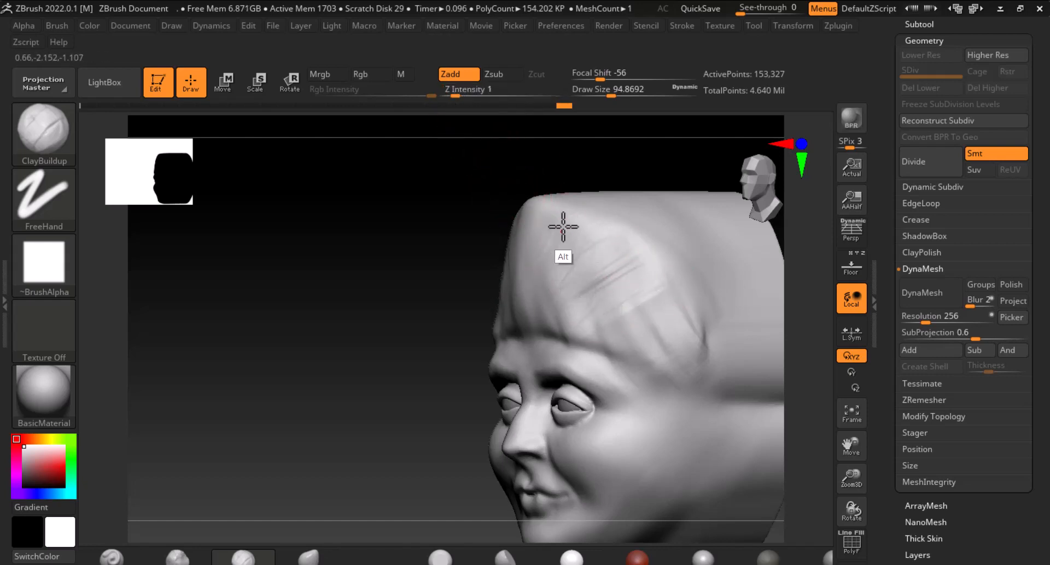
{"action": "mouse_move", "coordinate": [526, 225]}
{"action": "left_mouse_down", "text": "alt"}
{"action": "mouse_move", "coordinate": [534, 298]}
{"action": "mouse_move", "coordinate": [586, 228]}
{"action": "mouse_move", "coordinate": [604, 223]}
{"action": "left_mouse_up", "text": "alt"}
{"action": "left_click_drag", "start_coordinate": [632, 311], "coordinate": [673, 349], "text": "alt"}
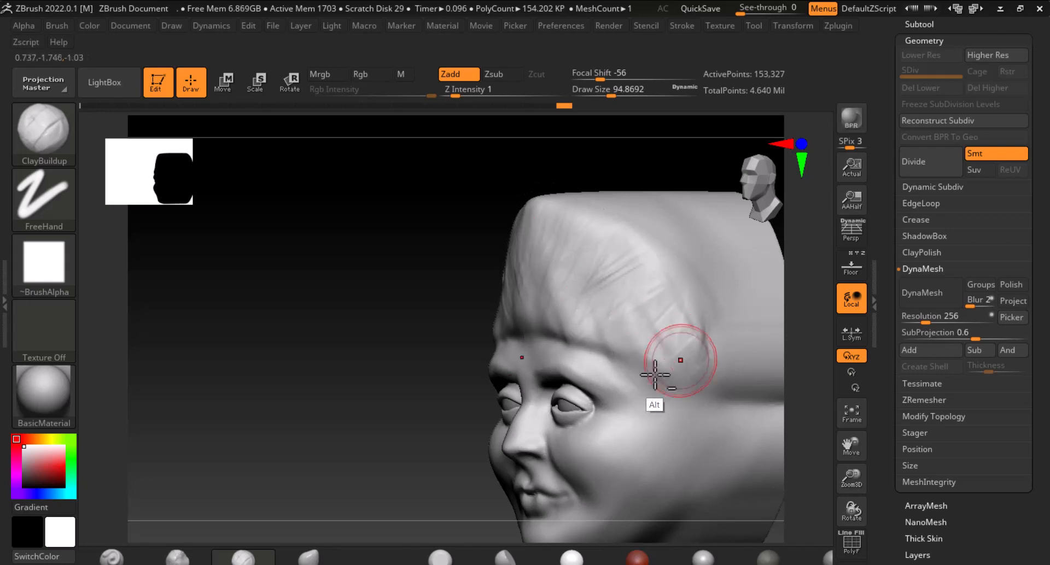
{"action": "left_click_drag", "start_coordinate": [475, 376], "coordinate": [416, 375]}
{"action": "mouse_move", "coordinate": [725, 312]}
{"action": "left_mouse_down", "text": "alt"}
{"action": "mouse_move", "coordinate": [709, 318]}
{"action": "mouse_move", "coordinate": [687, 288]}
{"action": "mouse_move", "coordinate": [658, 284]}
{"action": "mouse_move", "coordinate": [612, 311]}
{"action": "mouse_move", "coordinate": [592, 308]}
{"action": "left_mouse_up", "text": "alt"}
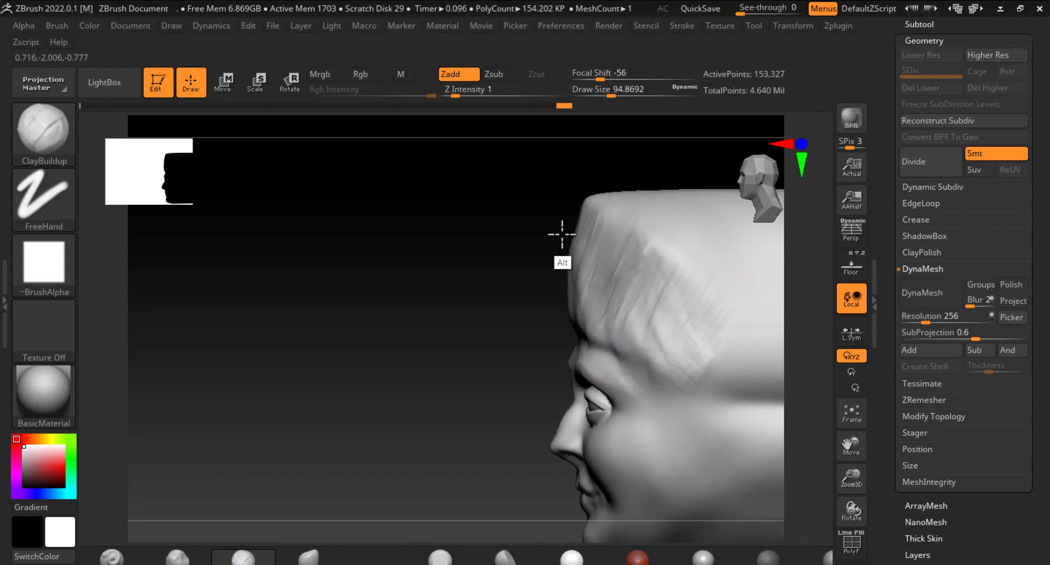
{"action": "left_click_drag", "start_coordinate": [562, 234], "coordinate": [574, 276]}
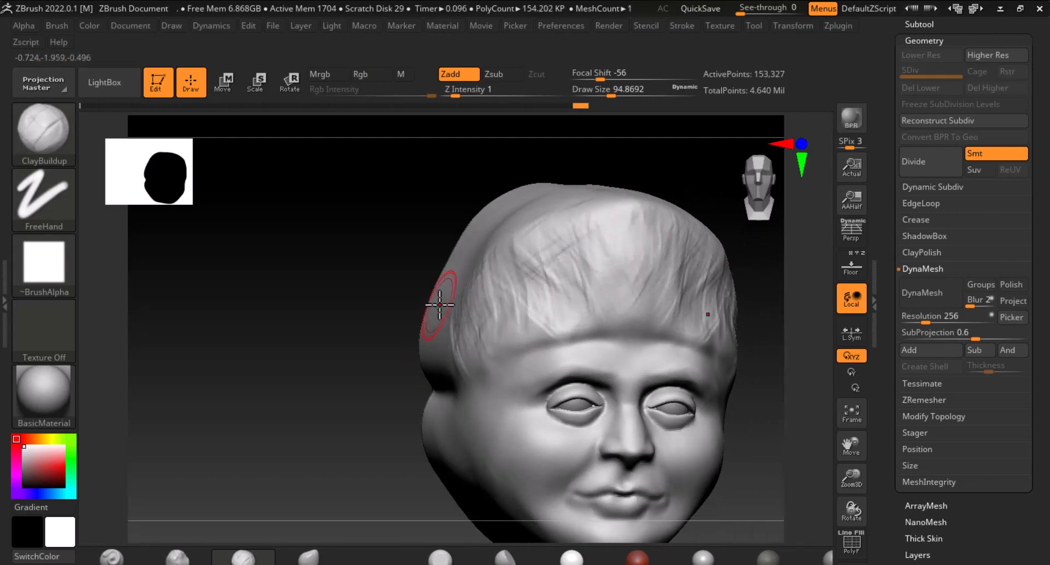
{"action": "right_click_drag", "start_coordinate": [439, 305], "coordinate": [435, 282]}
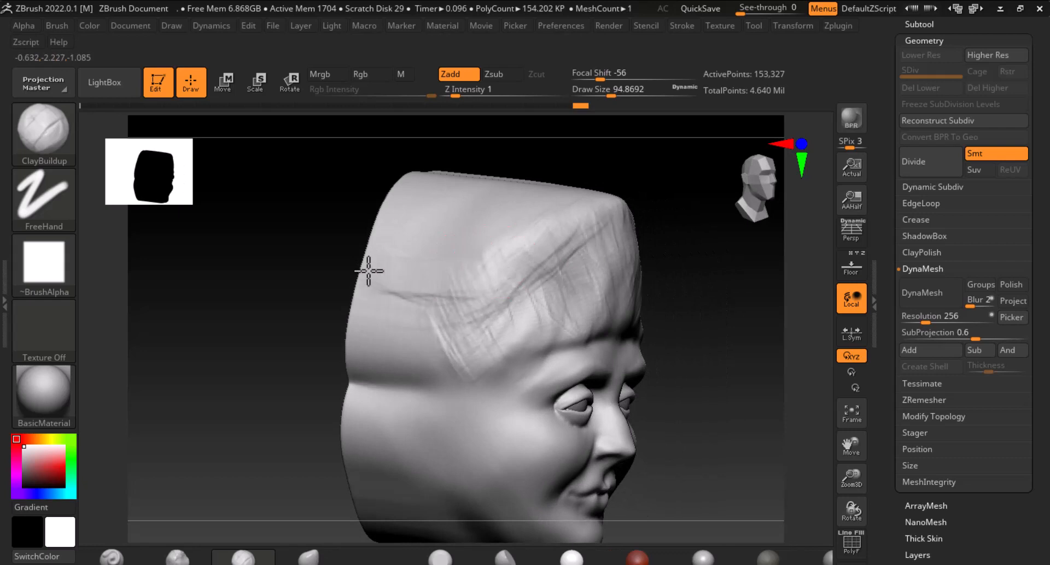
{"action": "mouse_move", "coordinate": [581, 215]}
{"action": "left_mouse_down"}
{"action": "mouse_move", "coordinate": [535, 284]}
{"action": "mouse_move", "coordinate": [542, 314]}
{"action": "mouse_move", "coordinate": [586, 284]}
{"action": "left_mouse_up"}
Set the Smooth brush intensity to 86 and smooth the new hair strokes around the forehead and sides
{"action": "left_click", "coordinate": [492, 91]}
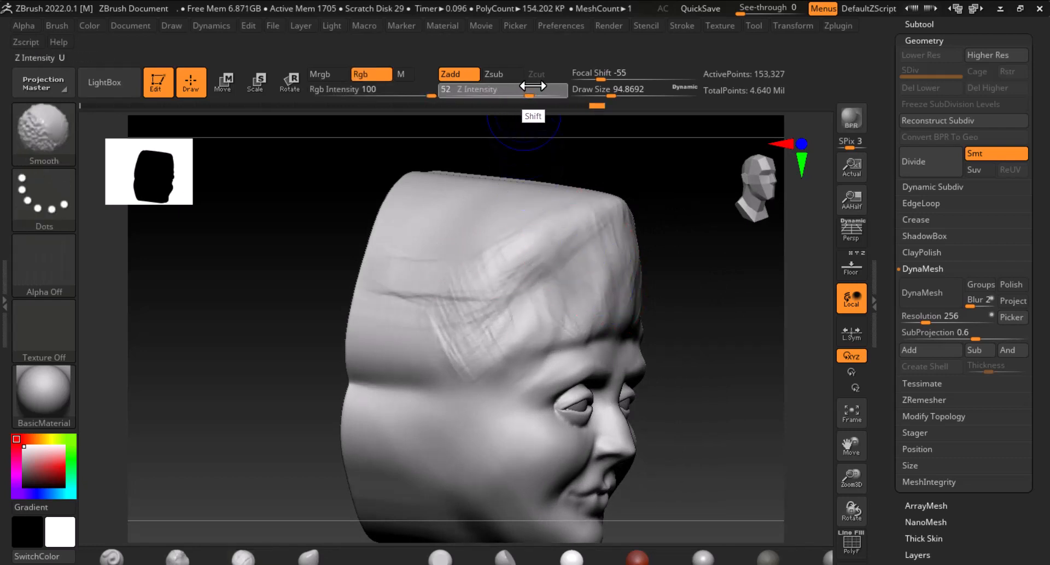
{"action": "type", "text": "86"}
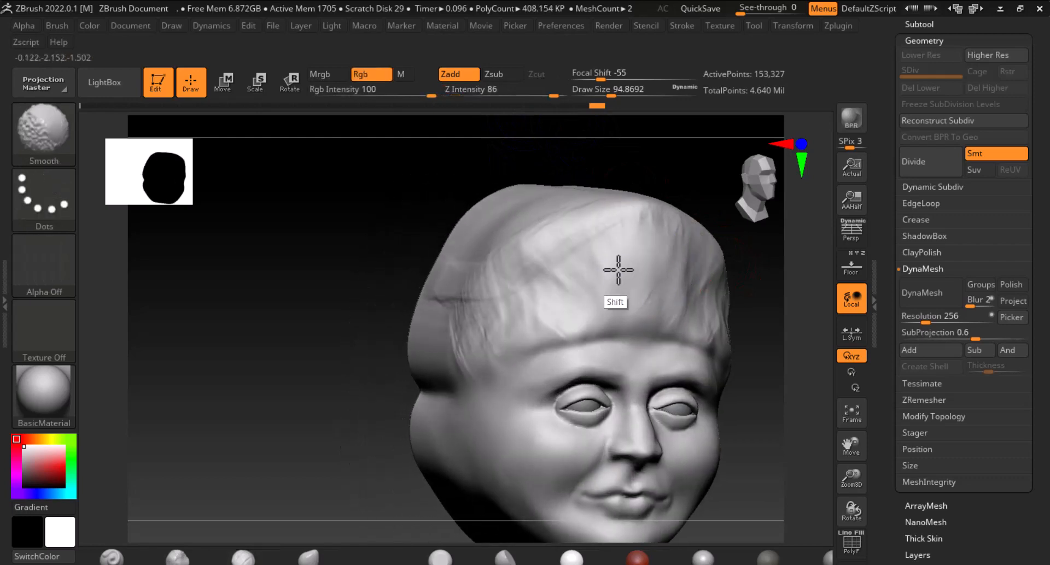
{"action": "left_click_drag", "start_coordinate": [642, 298], "coordinate": [596, 299], "text": "shift"}
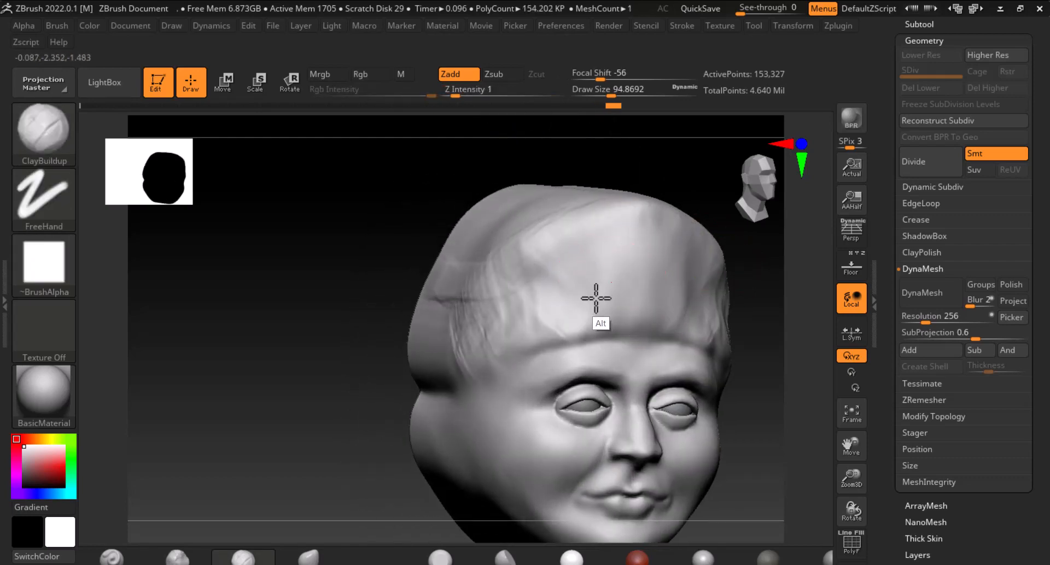
{"action": "mouse_move", "coordinate": [587, 247]}
{"action": "left_mouse_down", "text": "alt"}
{"action": "mouse_move", "coordinate": [510, 309]}
{"action": "mouse_move", "coordinate": [606, 291]}
{"action": "left_mouse_up", "text": "alt"}
{"action": "mouse_move", "coordinate": [546, 326]}
{"action": "left_mouse_down", "text": "shift"}
{"action": "mouse_move", "coordinate": [510, 342]}
{"action": "mouse_move", "coordinate": [478, 304]}
{"action": "mouse_move", "coordinate": [609, 289]}
{"action": "left_mouse_up", "text": "shift"}
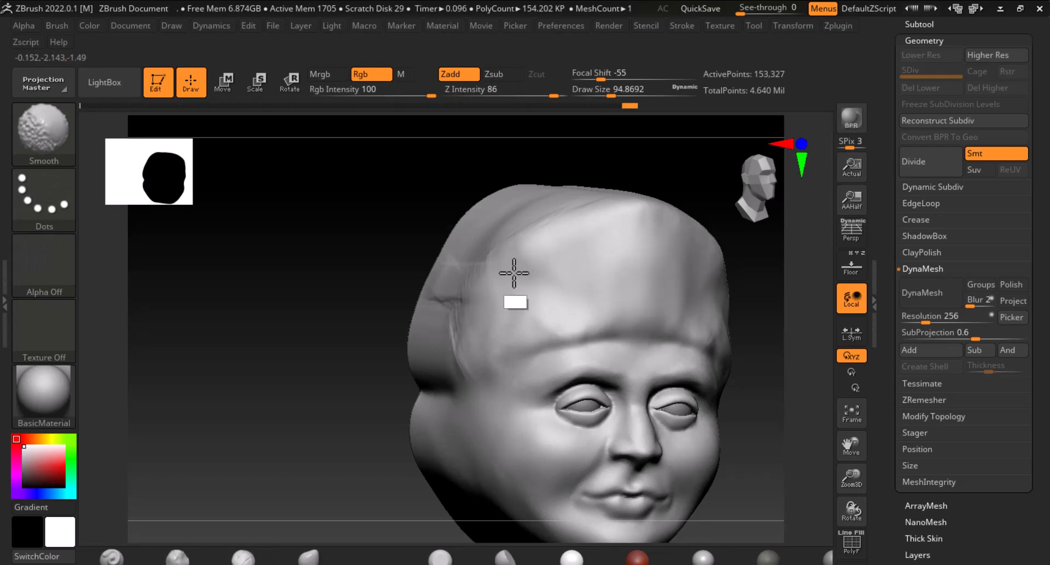
{"action": "mouse_move", "coordinate": [514, 274]}
{"action": "left_mouse_down", "text": "shift"}
{"action": "mouse_move", "coordinate": [585, 244]}
{"action": "mouse_move", "coordinate": [574, 279]}
{"action": "left_mouse_up", "text": "shift"}
{"action": "left_click_drag", "start_coordinate": [345, 436], "coordinate": [295, 407], "text": "shift"}
{"action": "left_click_drag", "start_coordinate": [347, 363], "coordinate": [241, 313], "text": "alt"}
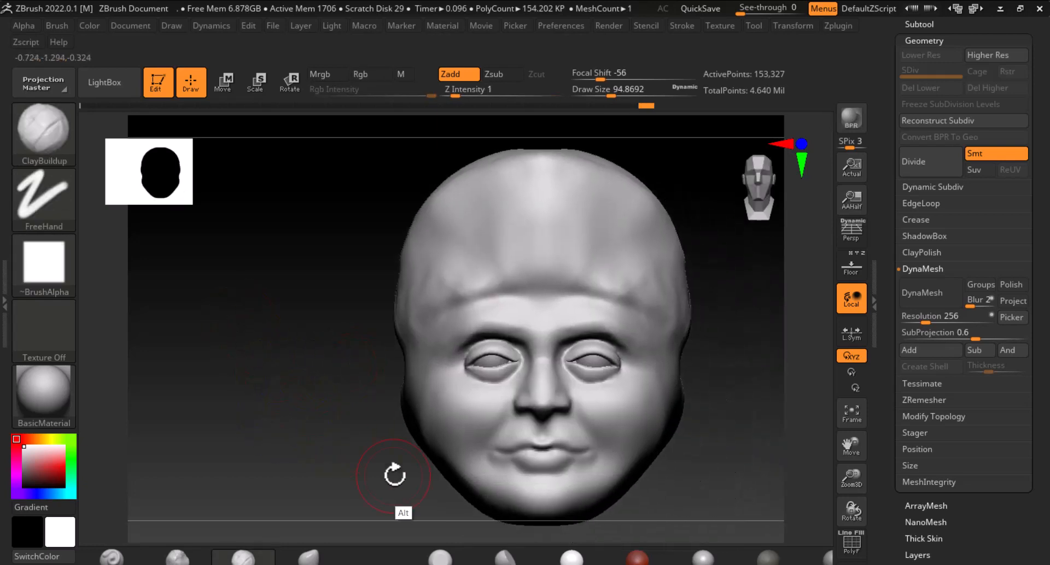
Polish the forehead and temples with the hPolish brush, then smooth the sides of the head
{"action": "left_click", "coordinate": [508, 558]}
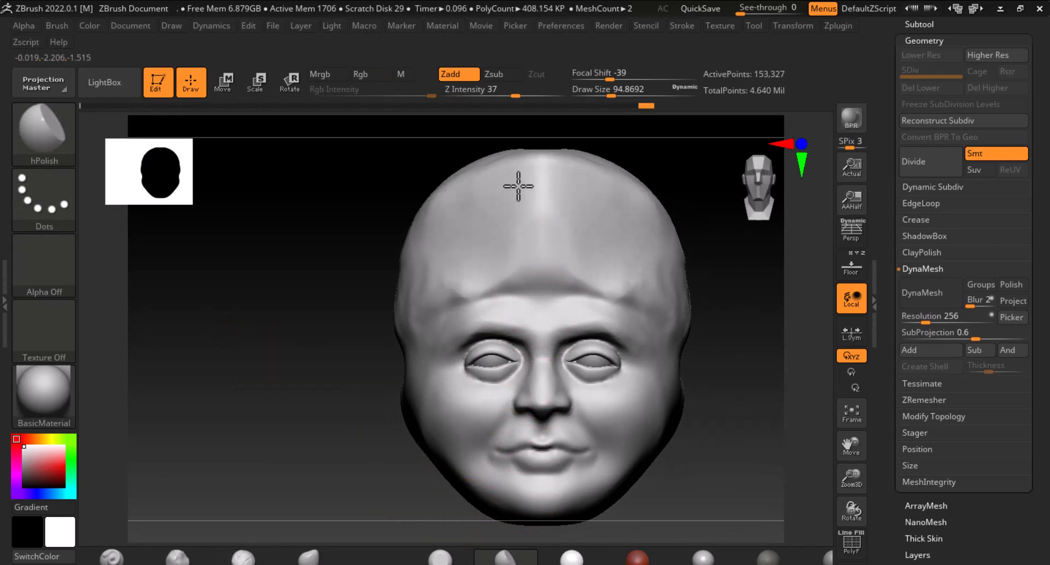
{"action": "left_click_drag", "start_coordinate": [437, 291], "coordinate": [435, 263]}
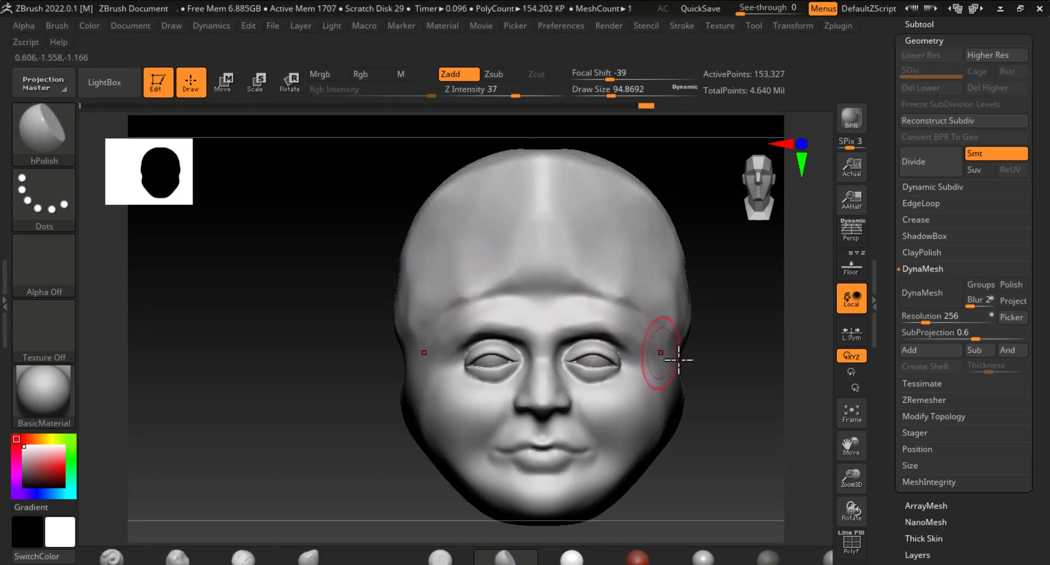
{"action": "left_click_drag", "start_coordinate": [678, 359], "coordinate": [736, 244]}
{"action": "key", "text": "shift"}
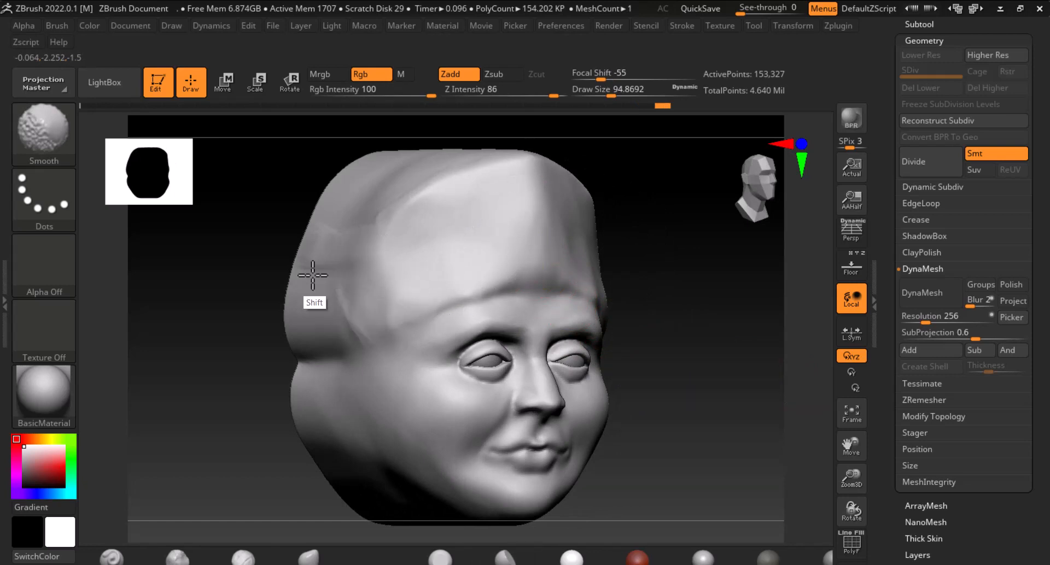
{"action": "left_click_drag", "start_coordinate": [312, 276], "coordinate": [323, 254], "text": "shift"}
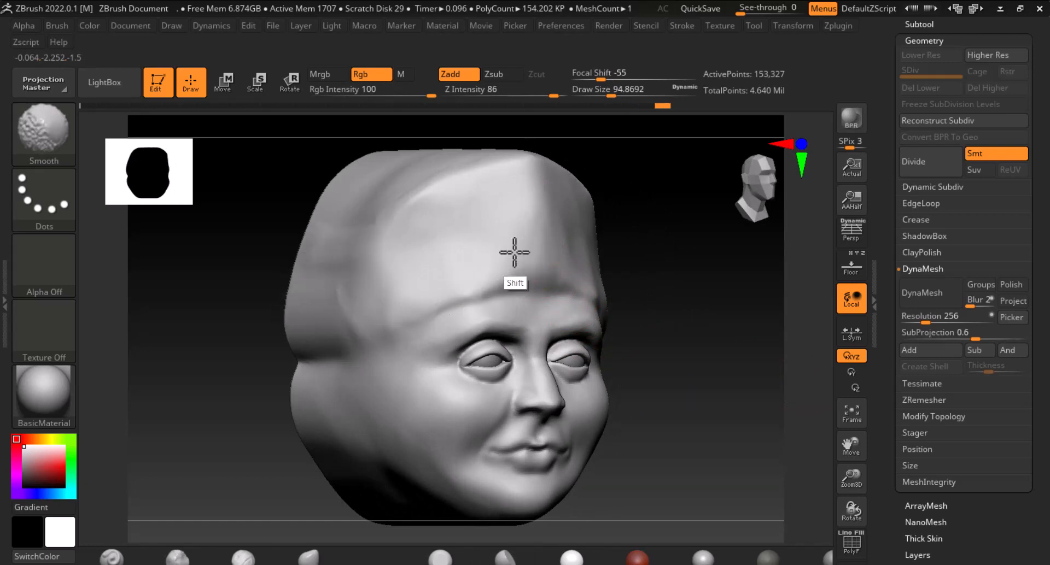
{"action": "mouse_move", "coordinate": [707, 211]}
{"action": "left_mouse_down"}
{"action": "mouse_move", "coordinate": [756, 332]}
{"action": "mouse_move", "coordinate": [761, 377]}
{"action": "left_mouse_up"}
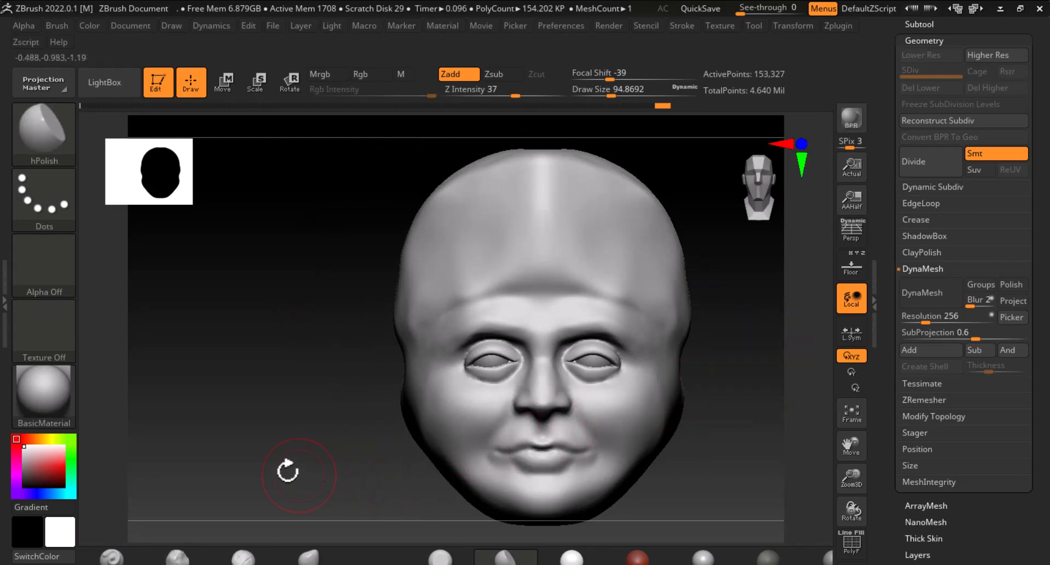
Show the floor reference backdrop, switch to DamStandard and carve a crease across the forehead, then hide the floor
{"action": "left_click", "coordinate": [853, 267]}
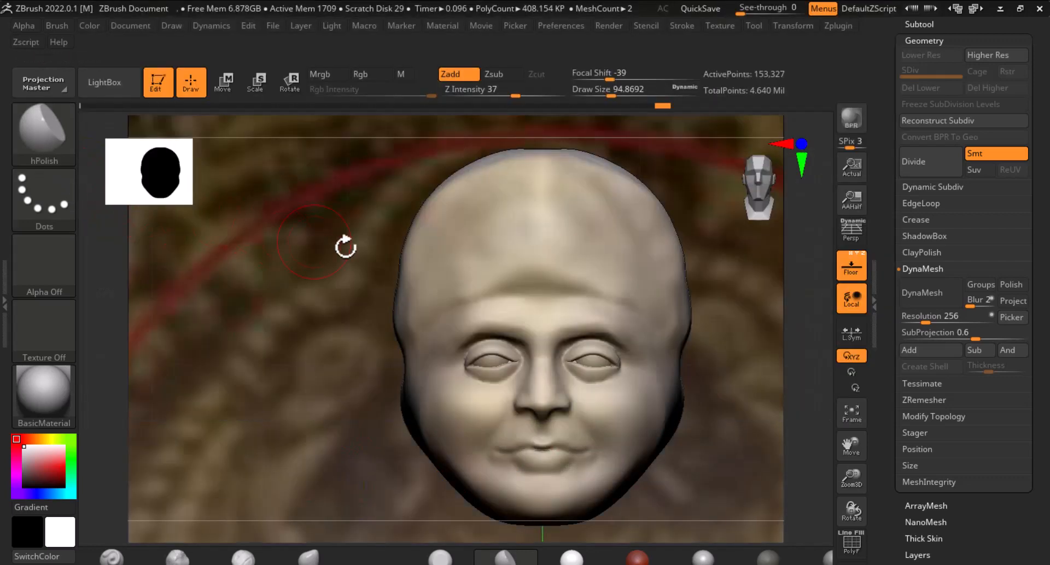
{"action": "left_click", "coordinate": [48, 135]}
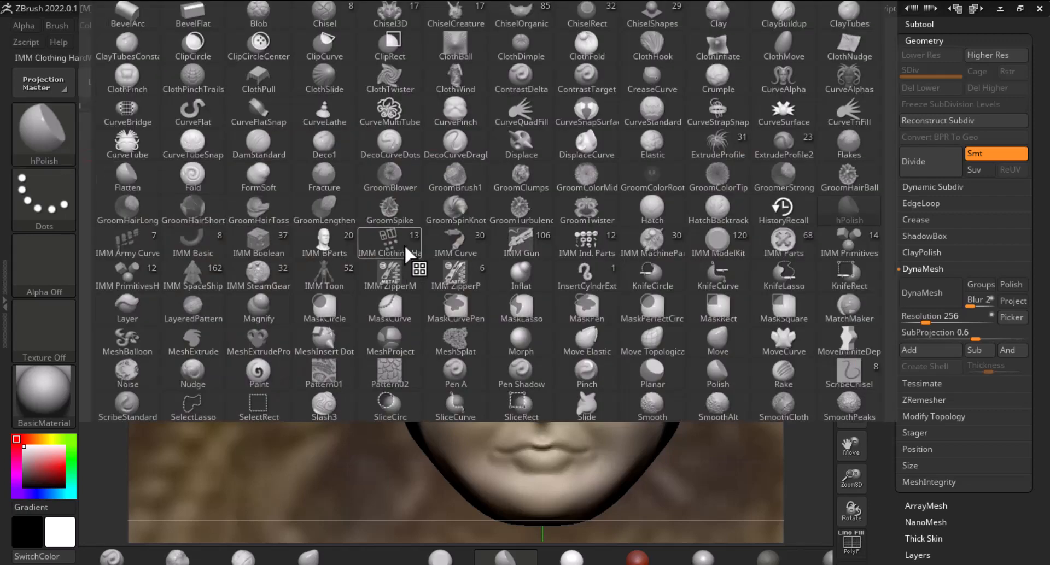
{"action": "key", "text": "d"}
{"action": "left_click", "coordinate": [283, 143]}
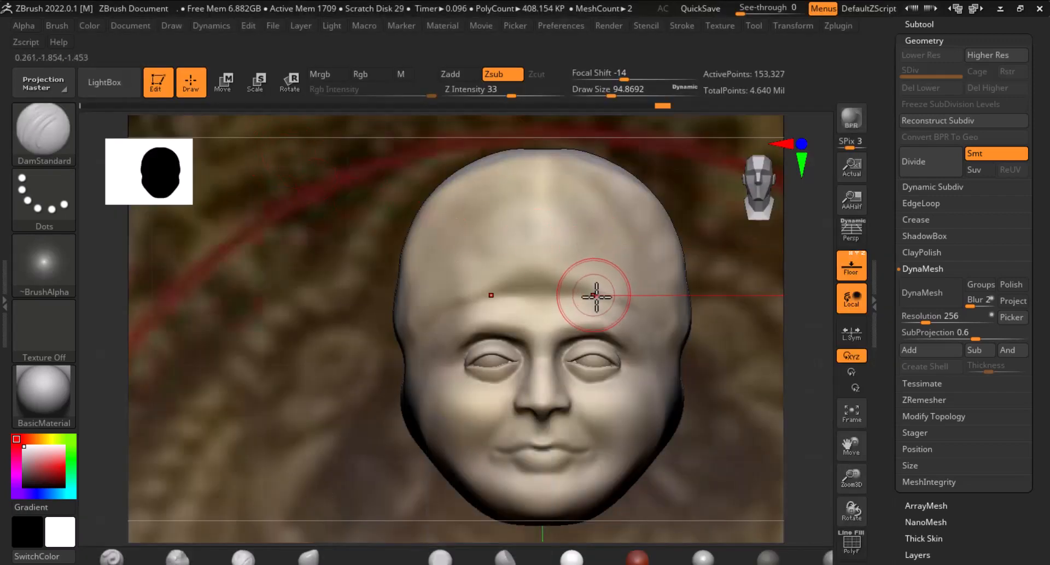
{"action": "mouse_move", "coordinate": [596, 296]}
{"action": "left_mouse_down"}
{"action": "mouse_move", "coordinate": [497, 288]}
{"action": "mouse_move", "coordinate": [464, 301]}
{"action": "left_mouse_up"}
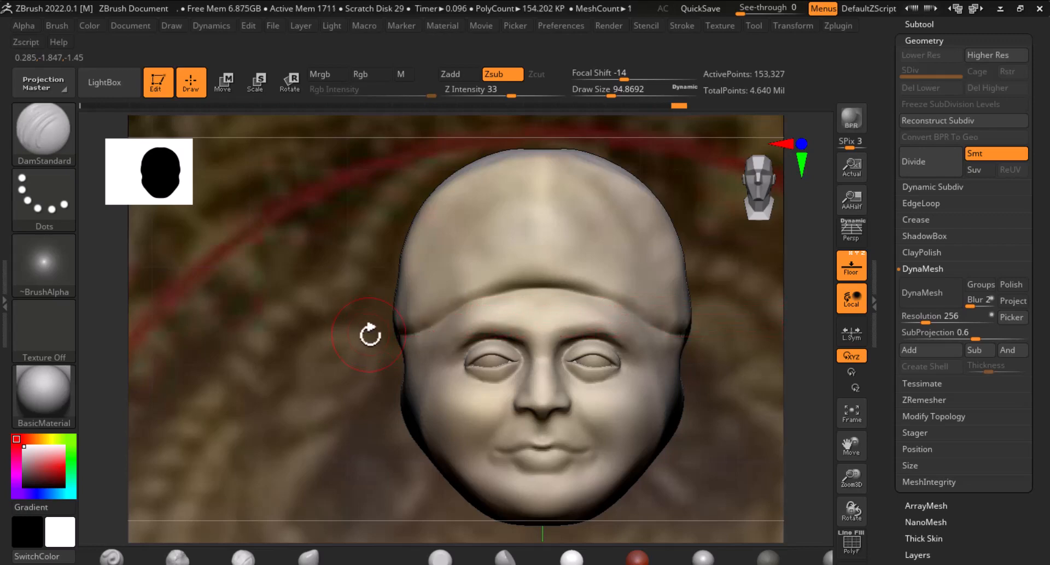
{"action": "left_click", "coordinate": [854, 272]}
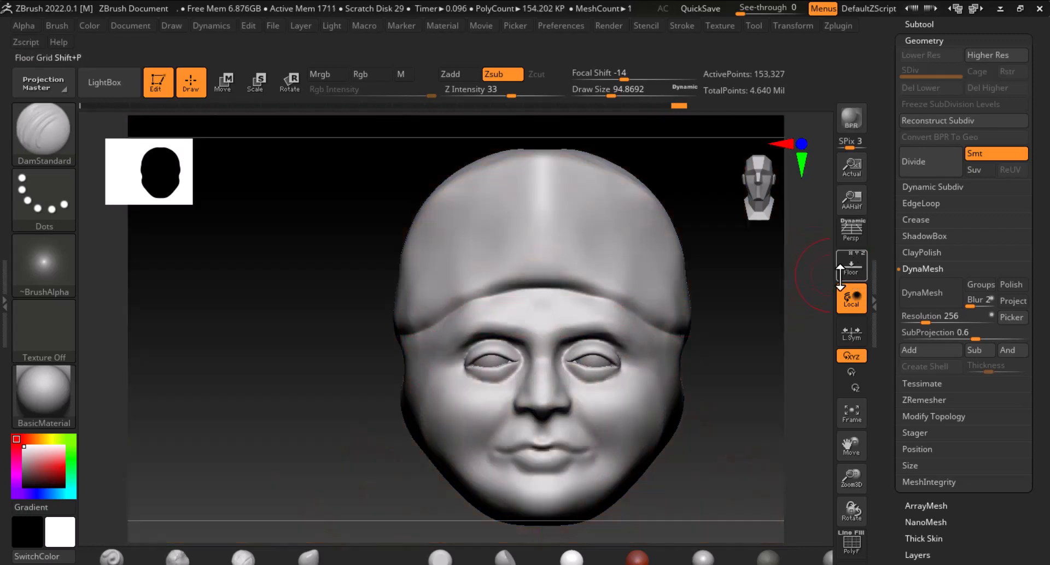
Carve creases along the headband line on both sides with DamStandard and smooth them
{"action": "mouse_move", "coordinate": [745, 366]}
{"action": "left_mouse_down"}
{"action": "mouse_move", "coordinate": [776, 364]}
{"action": "mouse_move", "coordinate": [756, 364]}
{"action": "left_mouse_up"}
{"action": "mouse_move", "coordinate": [610, 307]}
{"action": "left_mouse_down", "text": "shift"}
{"action": "mouse_move", "coordinate": [521, 274]}
{"action": "mouse_move", "coordinate": [629, 268]}
{"action": "mouse_move", "coordinate": [492, 271]}
{"action": "mouse_move", "coordinate": [376, 326]}
{"action": "left_mouse_up", "text": "shift"}
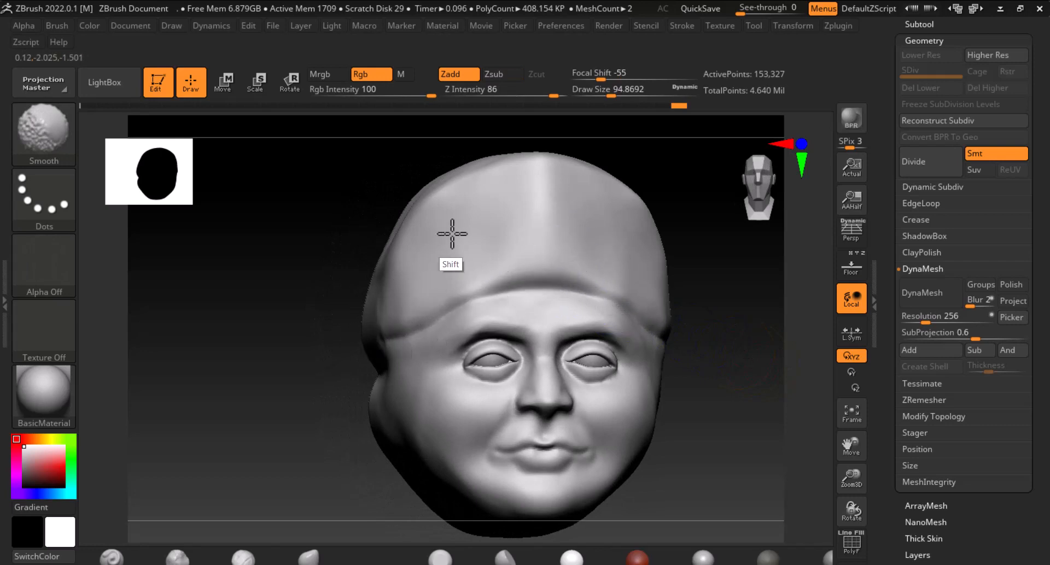
{"action": "mouse_move", "coordinate": [683, 288]}
{"action": "left_mouse_down"}
{"action": "mouse_move", "coordinate": [696, 368]}
{"action": "mouse_move", "coordinate": [766, 379]}
{"action": "mouse_move", "coordinate": [733, 364]}
{"action": "mouse_move", "coordinate": [715, 335]}
{"action": "left_mouse_up"}
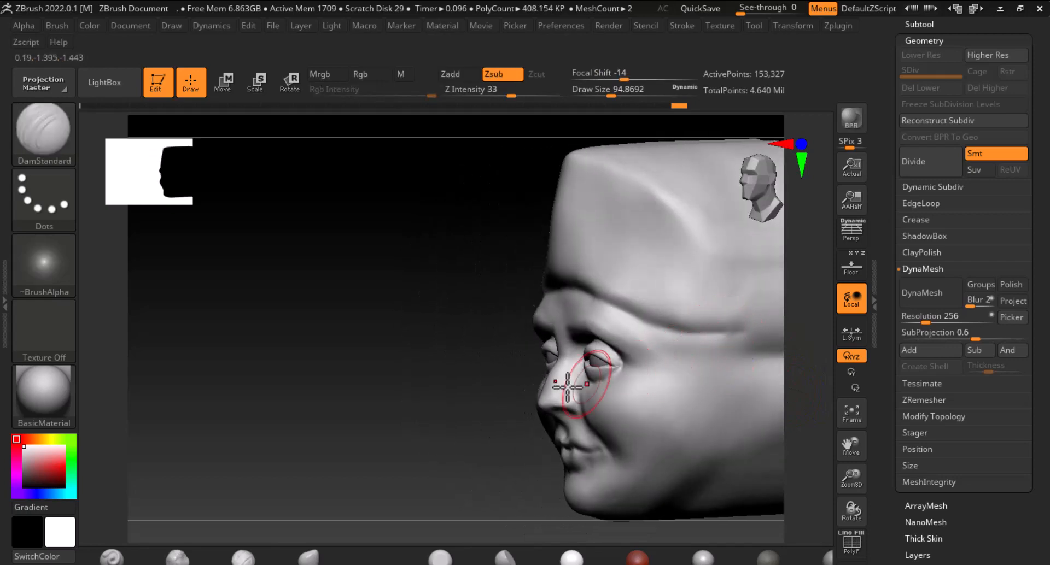
{"action": "left_click_drag", "start_coordinate": [342, 354], "coordinate": [161, 321], "text": "alt"}
{"action": "mouse_move", "coordinate": [534, 293]}
{"action": "left_mouse_down"}
{"action": "mouse_move", "coordinate": [665, 300]}
{"action": "mouse_move", "coordinate": [766, 352]}
{"action": "mouse_move", "coordinate": [715, 368]}
{"action": "mouse_move", "coordinate": [511, 298]}
{"action": "left_mouse_up"}
{"action": "left_click_drag", "start_coordinate": [587, 291], "coordinate": [624, 297], "text": "shift"}
{"action": "left_click_drag", "start_coordinate": [731, 376], "coordinate": [747, 387]}
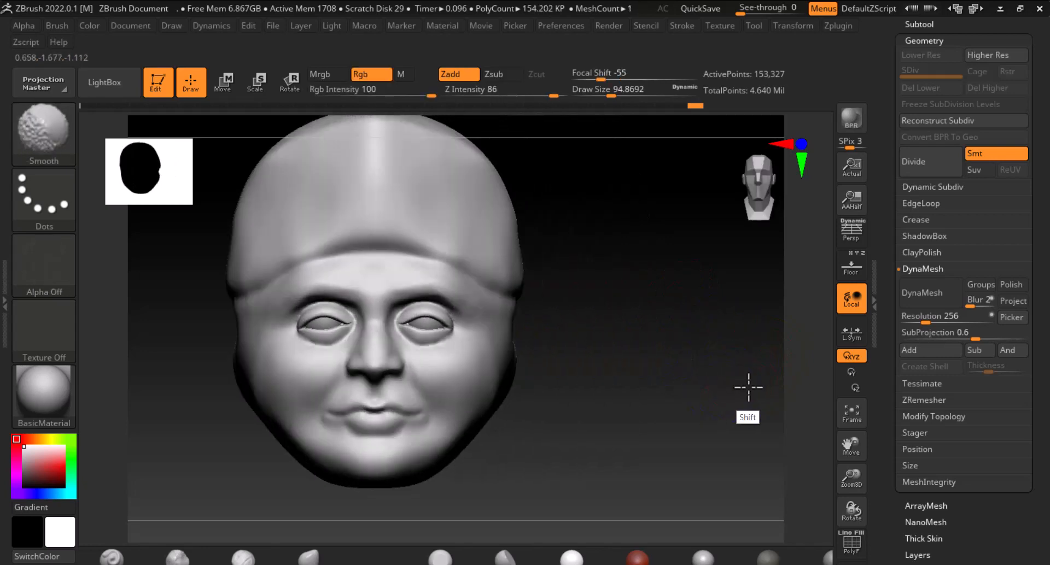
{"action": "left_click_drag", "start_coordinate": [663, 387], "coordinate": [729, 421], "text": "alt"}
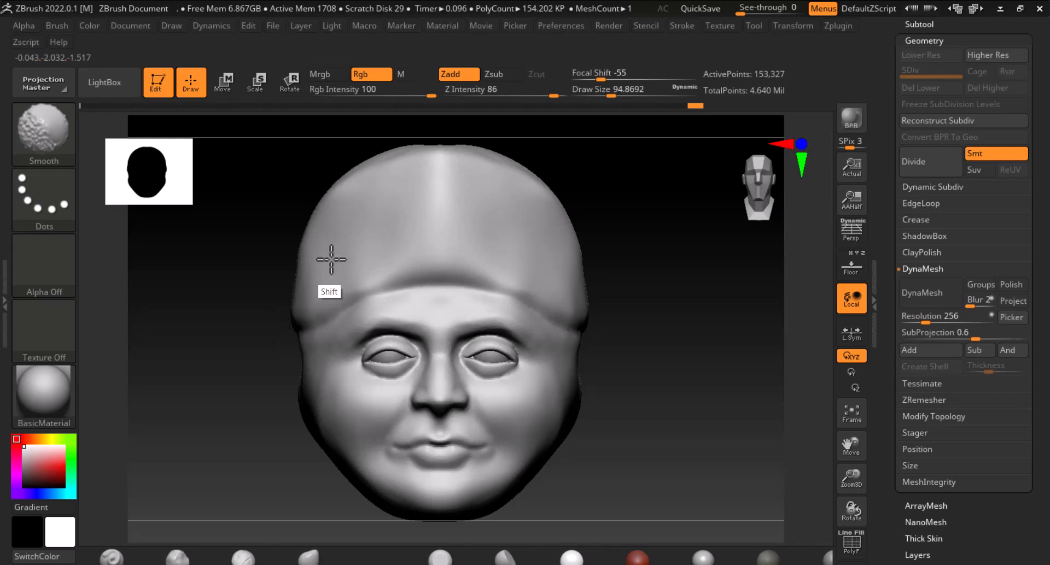
{"action": "left_click_drag", "start_coordinate": [663, 413], "coordinate": [808, 348]}
Show the floor backdrop, open the Subtool list and select the Extract5 medallion base subtool
{"action": "left_click", "coordinate": [852, 268]}
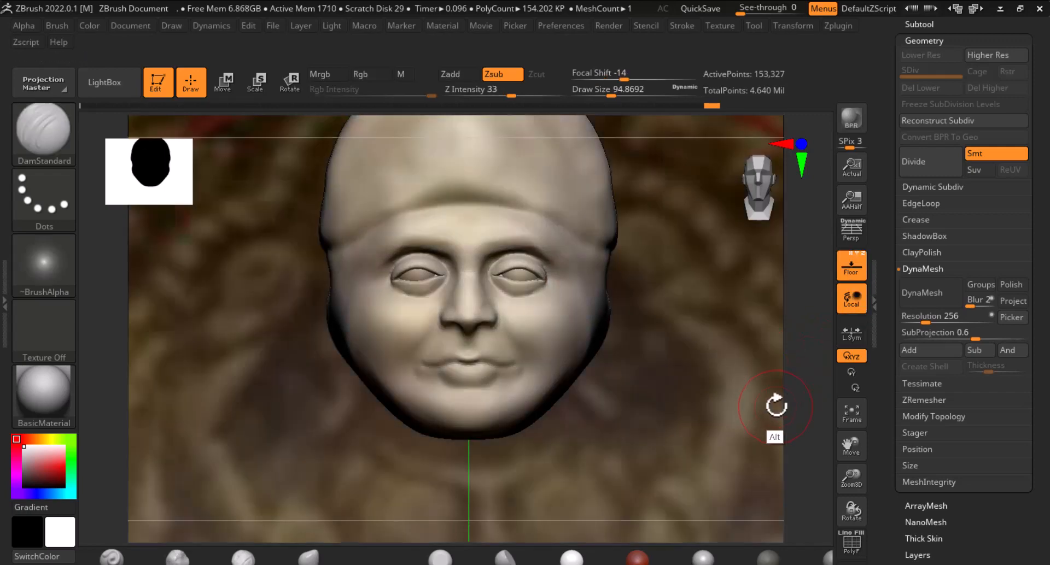
{"action": "left_click_drag", "start_coordinate": [776, 436], "coordinate": [715, 339]}
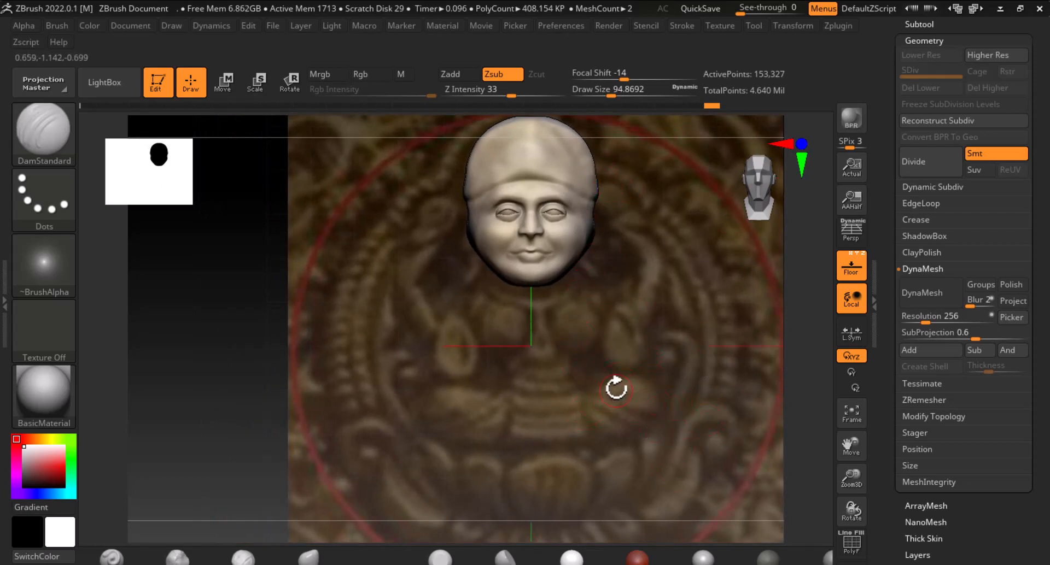
{"action": "left_click_drag", "start_coordinate": [899, 167], "coordinate": [900, 270]}
{"action": "left_click", "coordinate": [931, 309]}
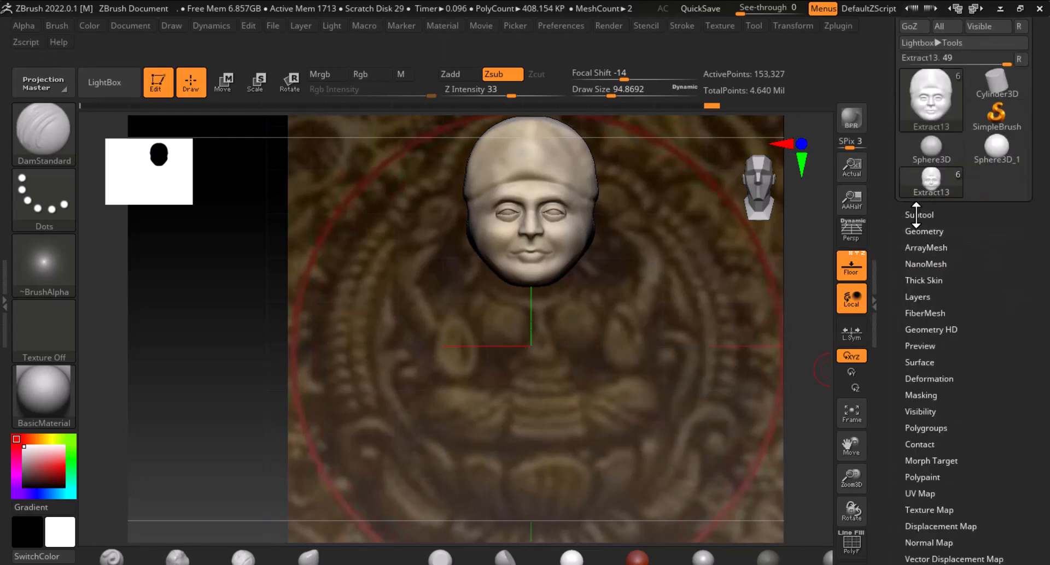
{"action": "left_click", "coordinate": [916, 215]}
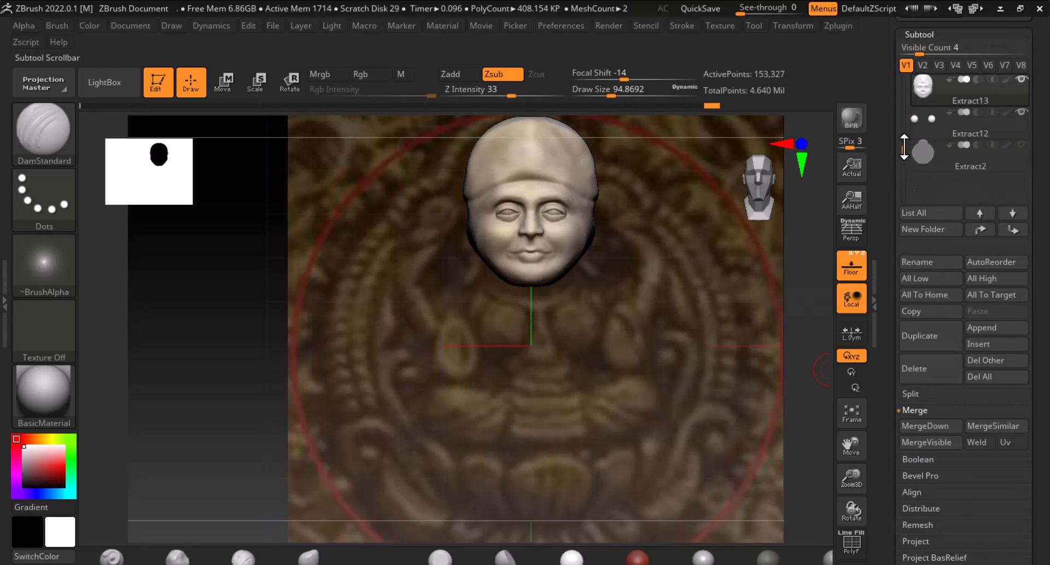
{"action": "left_click_drag", "start_coordinate": [904, 131], "coordinate": [904, 104]}
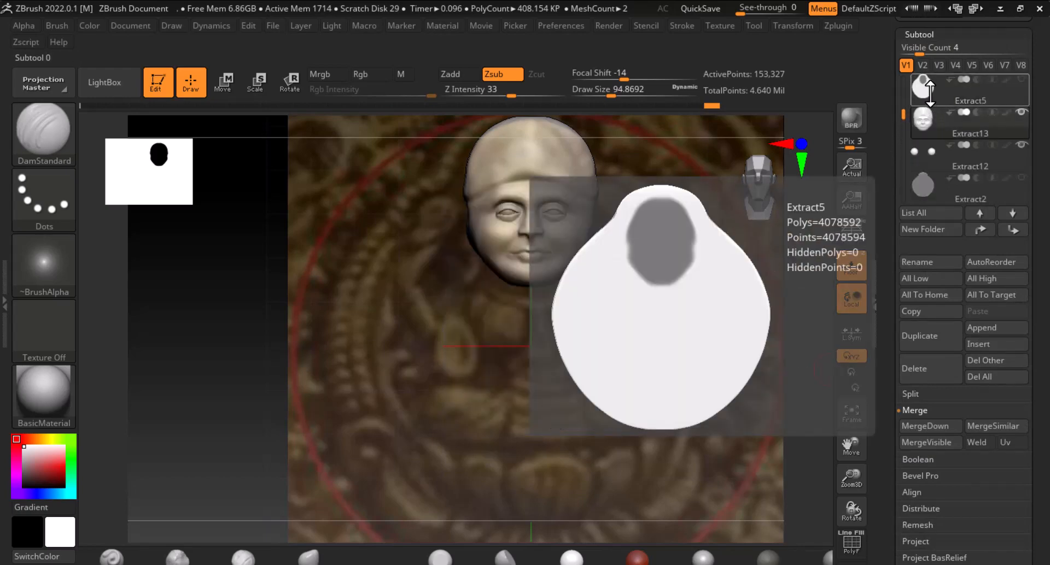
{"action": "left_click", "coordinate": [924, 88]}
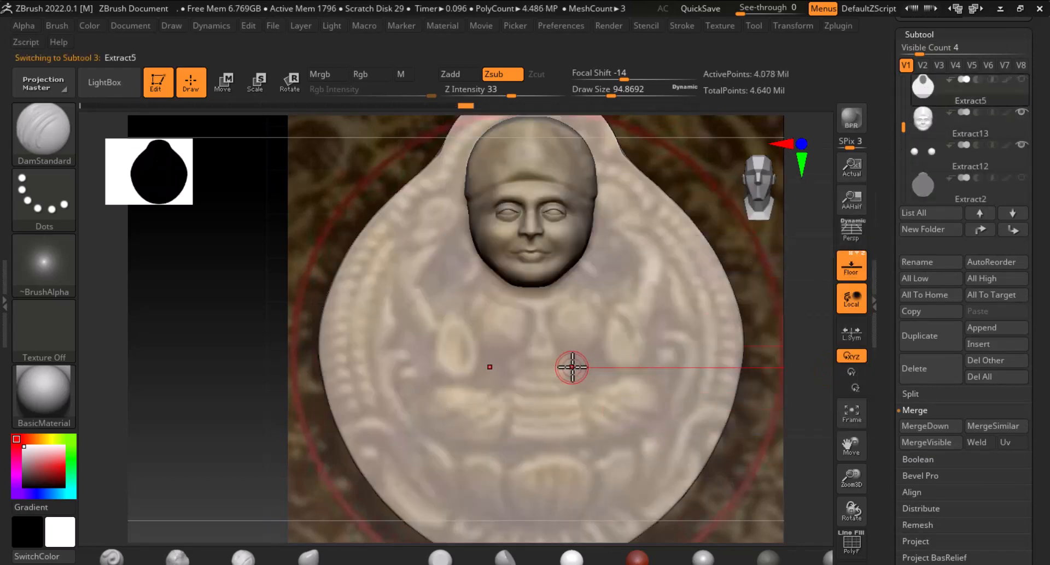
Switch to the photo viewer to view the medallion reference image
{"action": "key", "text": "alt+Tab"}
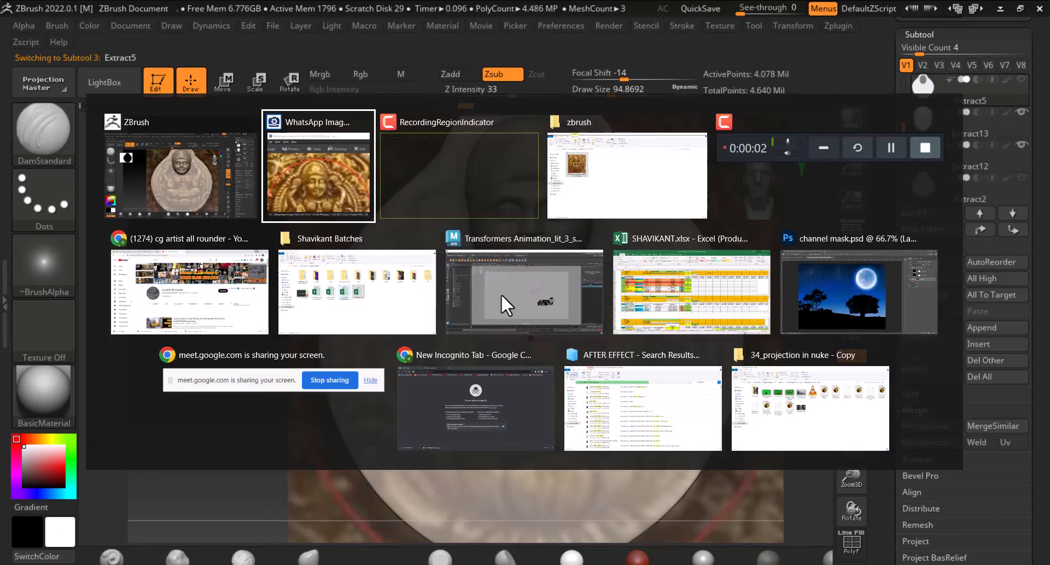
{"action": "left_click", "coordinate": [333, 205]}
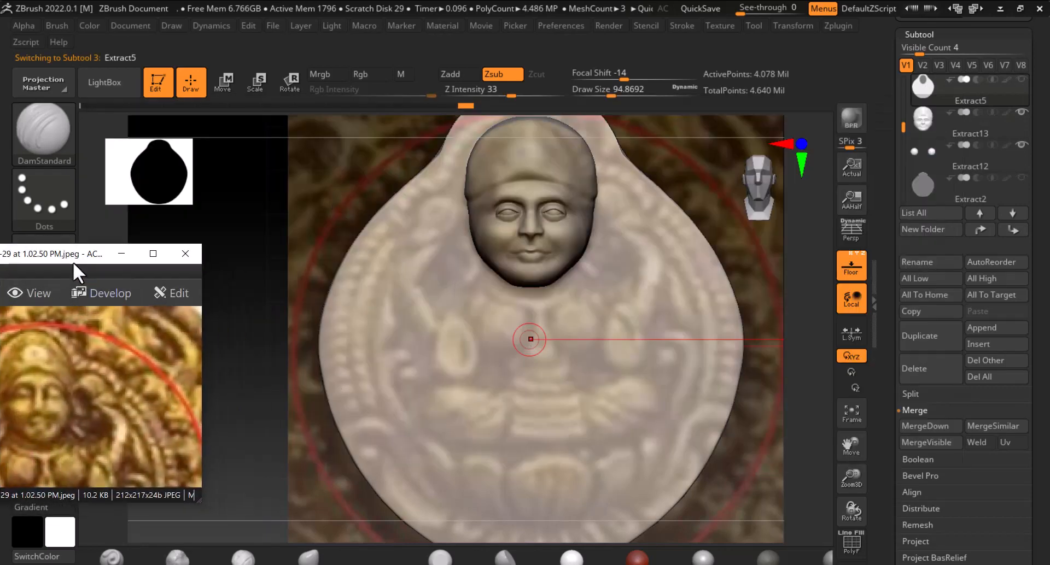
Move the medallion reference image window to the top-left corner and bring it in front of the sculpt
{"action": "left_click_drag", "start_coordinate": [73, 261], "coordinate": [260, 93]}
{"action": "key", "text": "alt+Tab"}
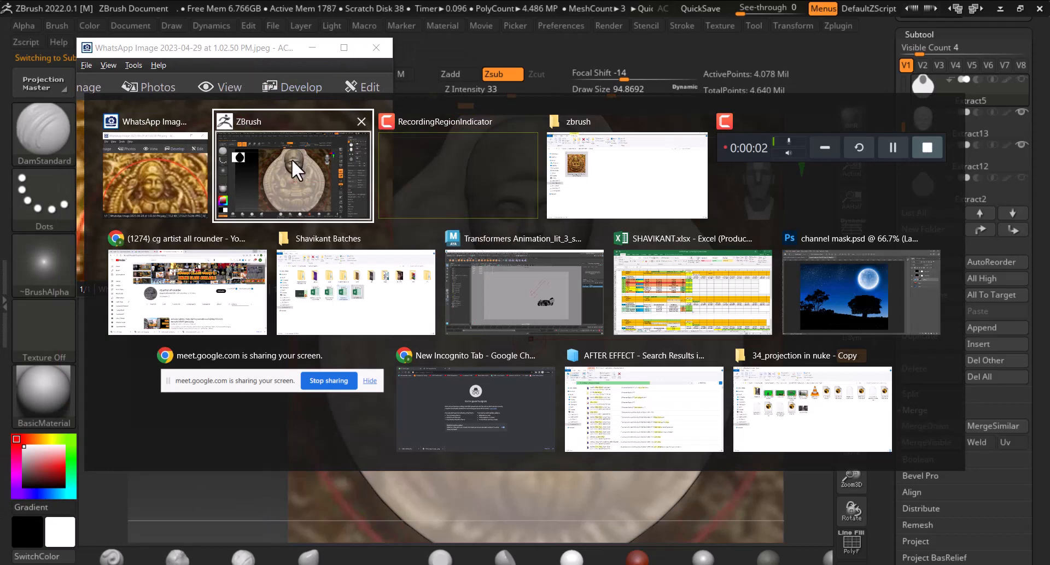
{"action": "left_click", "coordinate": [161, 181]}
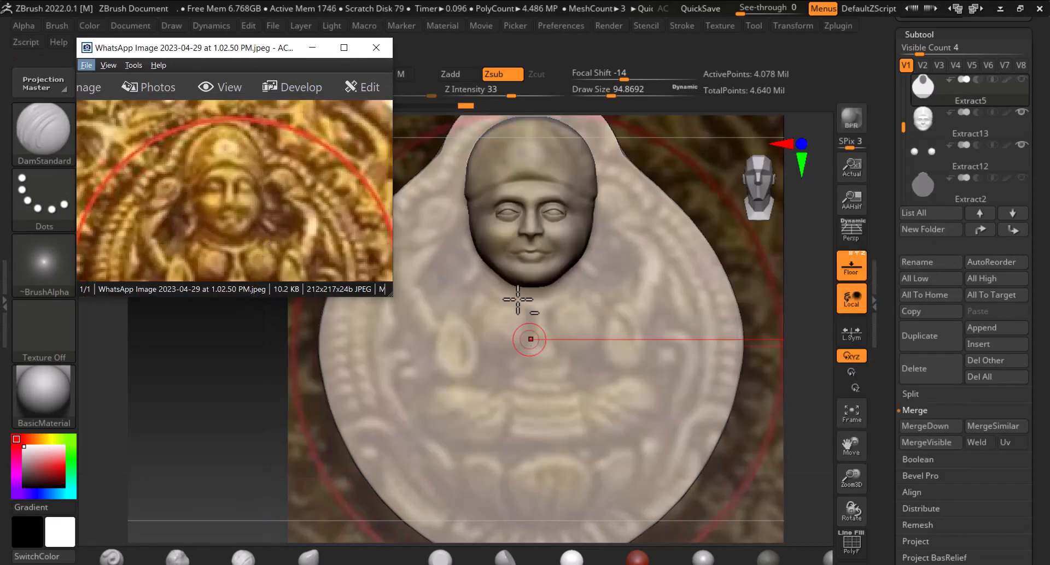
Switch to the Standard brush and enlarge the draw size to about 179
{"action": "left_click", "coordinate": [554, 306]}
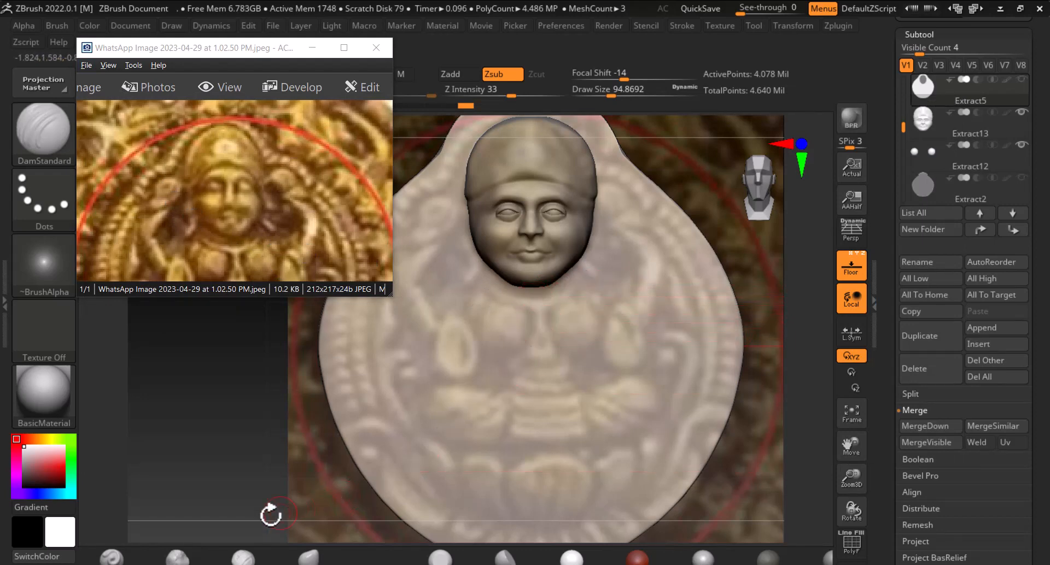
{"action": "left_click", "coordinate": [112, 557]}
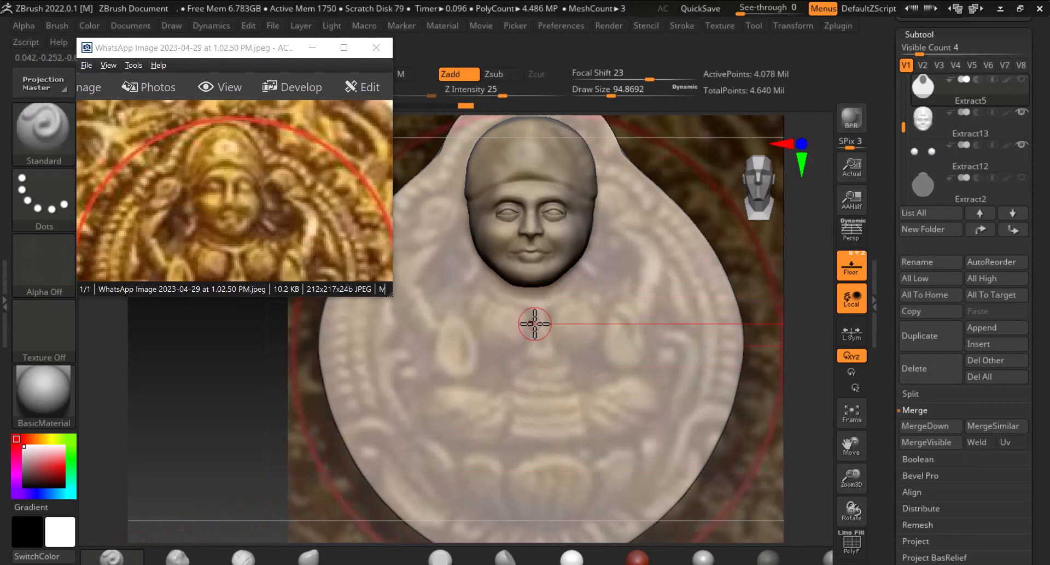
{"action": "key", "text": "bracketright"}
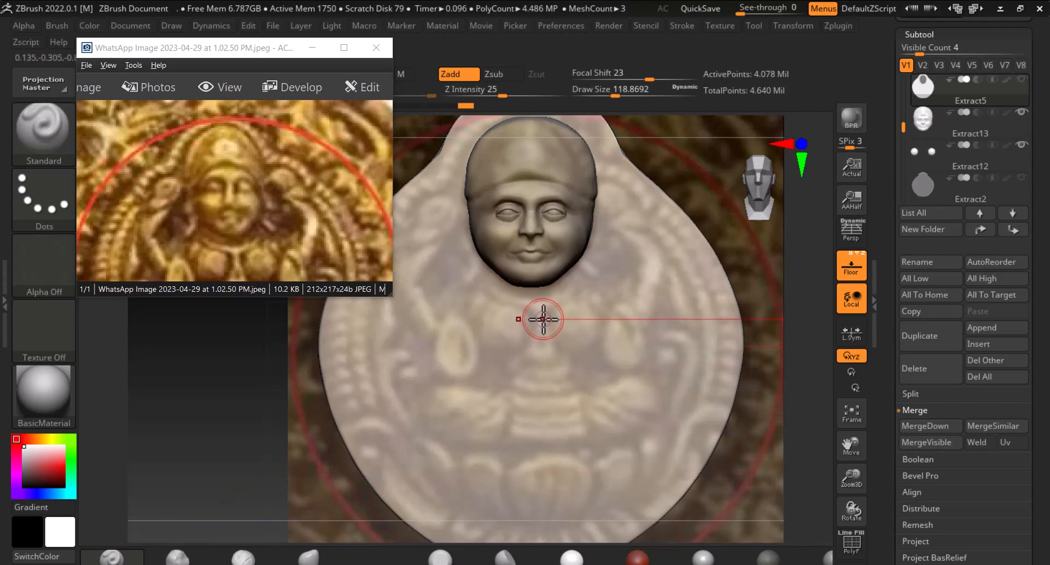
{"action": "key", "text": "bracketright"}
{"action": "key", "text": "bracketright"}
{"action": "key", "text": "bracketright"}
{"action": "key", "text": "bracketright"}
Enlarge the reference image window downward and shift it to the left edge
{"action": "key", "text": "ctrl"}
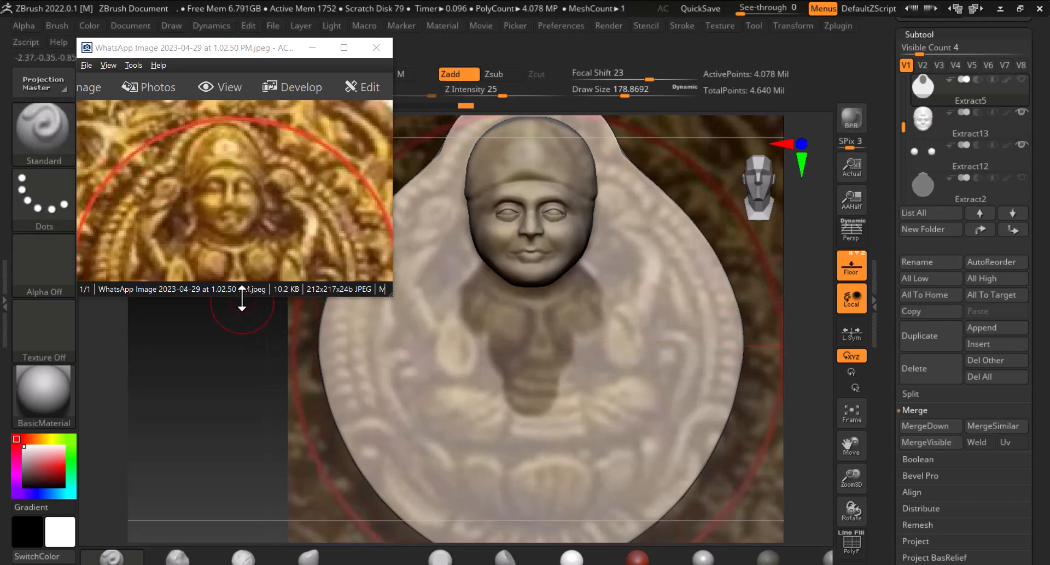
{"action": "left_click_drag", "start_coordinate": [241, 299], "coordinate": [242, 394]}
{"action": "left_click_drag", "start_coordinate": [266, 48], "coordinate": [181, 47]}
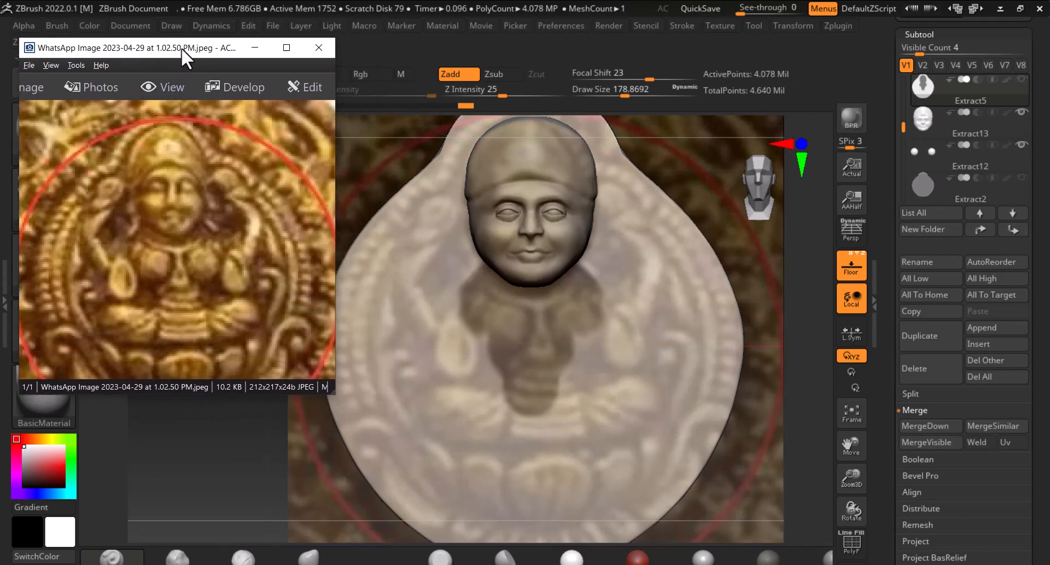
Paint a mask of the seated figure's torso on the medallion base below the head, checking it without the floor backdrop
{"action": "left_click_drag", "start_coordinate": [514, 346], "coordinate": [544, 372], "text": "ctrl"}
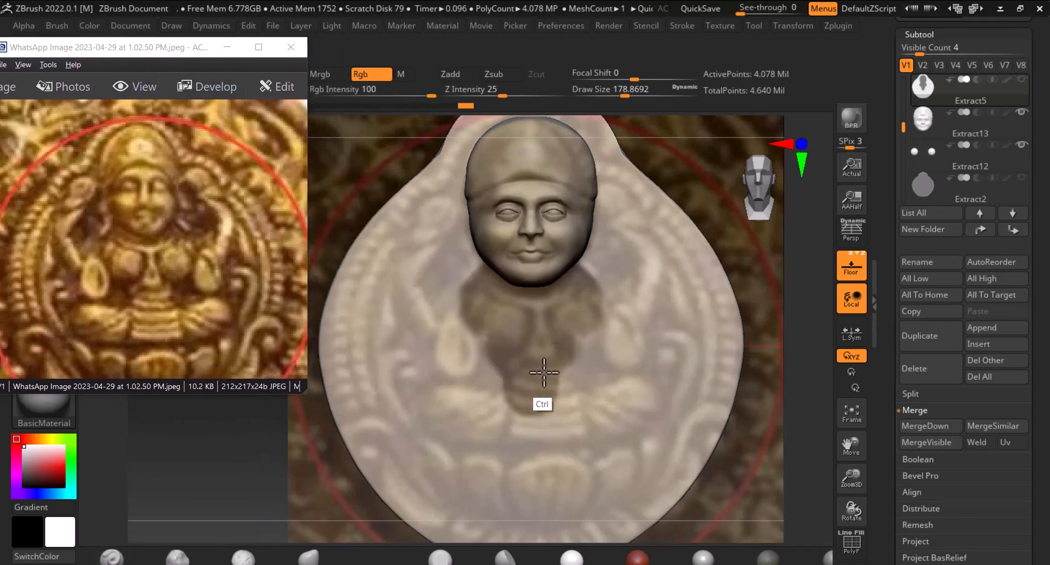
{"action": "mouse_move", "coordinate": [560, 322]}
{"action": "left_mouse_down", "text": "ctrl"}
{"action": "mouse_move", "coordinate": [558, 371]}
{"action": "mouse_move", "coordinate": [567, 354]}
{"action": "mouse_move", "coordinate": [540, 387]}
{"action": "left_mouse_up", "text": "ctrl"}
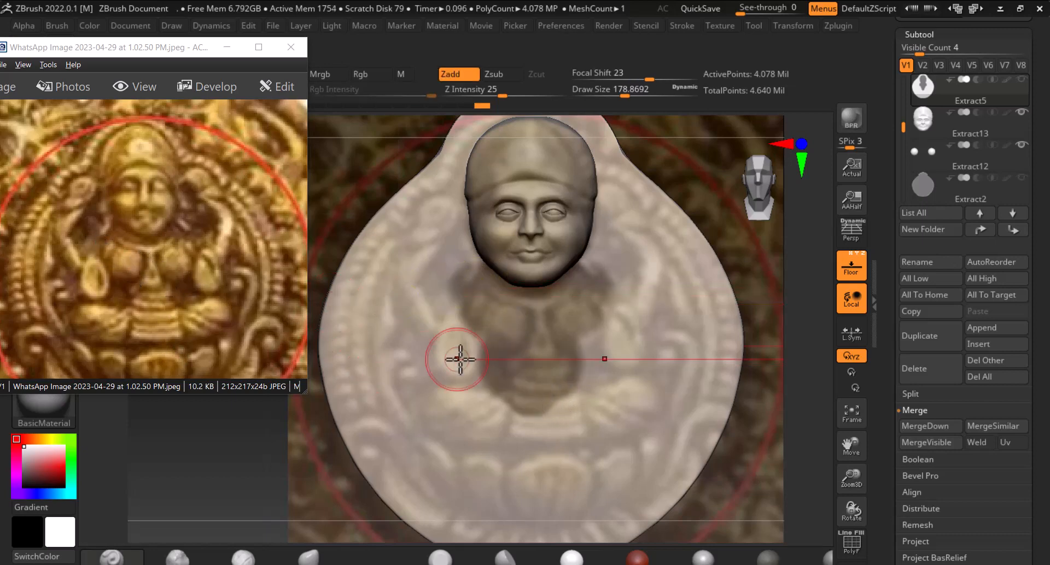
{"action": "key", "text": "ctrl"}
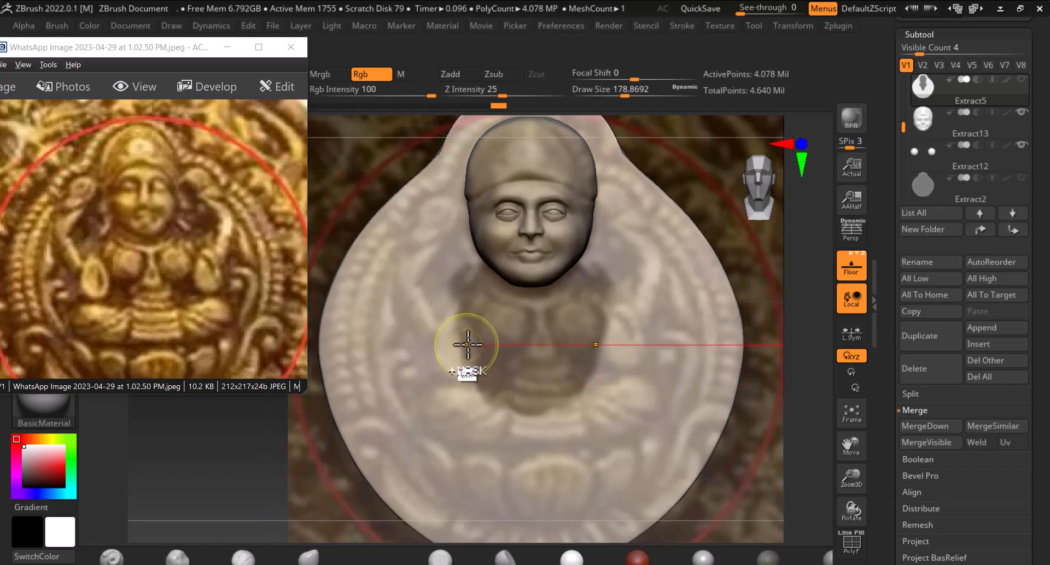
{"action": "left_click_drag", "start_coordinate": [451, 327], "coordinate": [462, 361], "text": "ctrl+alt"}
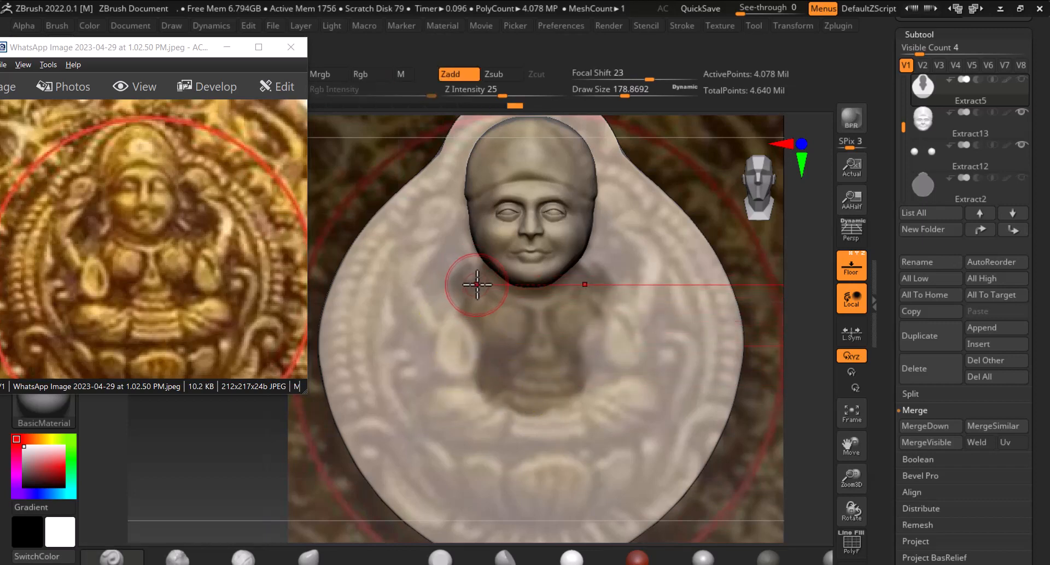
{"action": "key", "text": "ctrl"}
{"action": "mouse_move", "coordinate": [466, 290]}
{"action": "left_mouse_down", "text": "ctrl"}
{"action": "mouse_move", "coordinate": [481, 353]}
{"action": "mouse_move", "coordinate": [507, 387]}
{"action": "left_mouse_up", "text": "ctrl"}
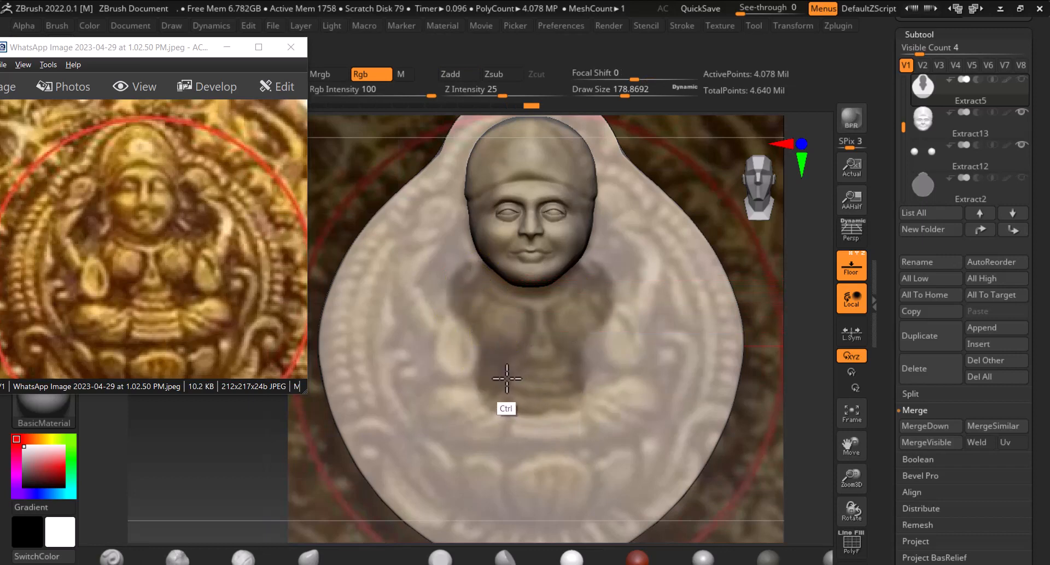
{"action": "left_click", "coordinate": [846, 273]}
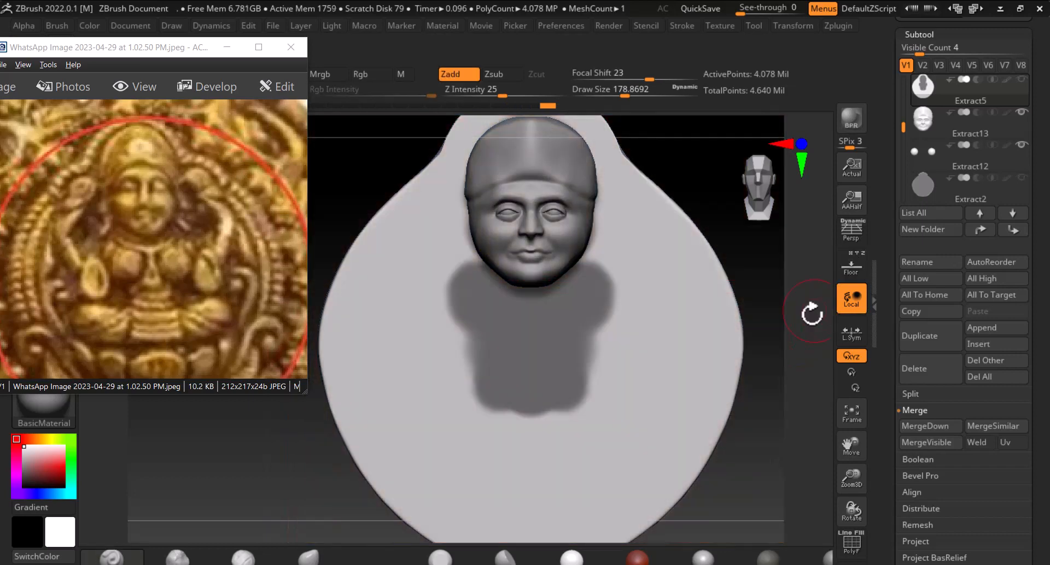
{"action": "key", "text": "ctrl+alt"}
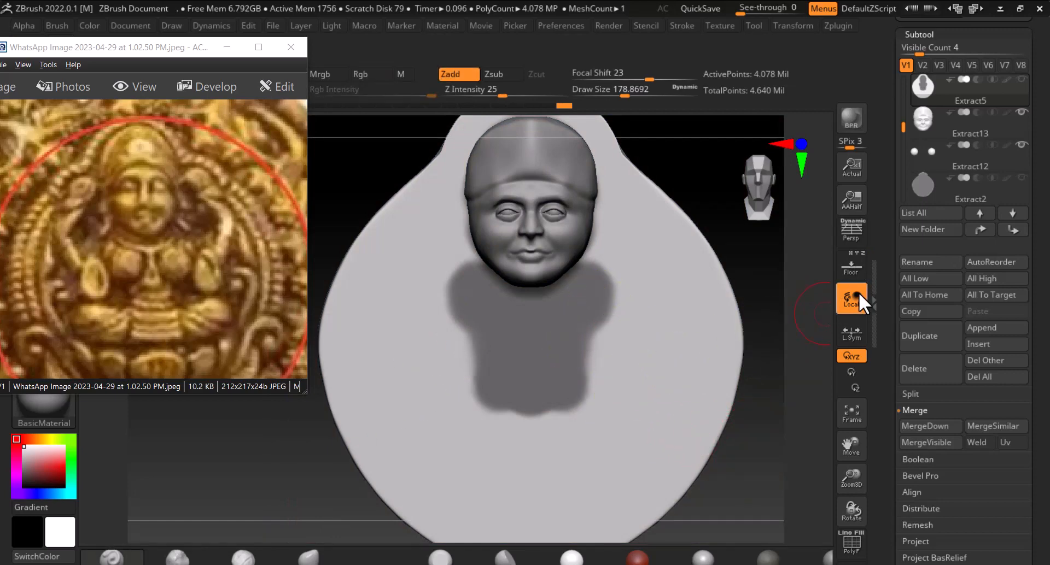
{"action": "left_click", "coordinate": [851, 267]}
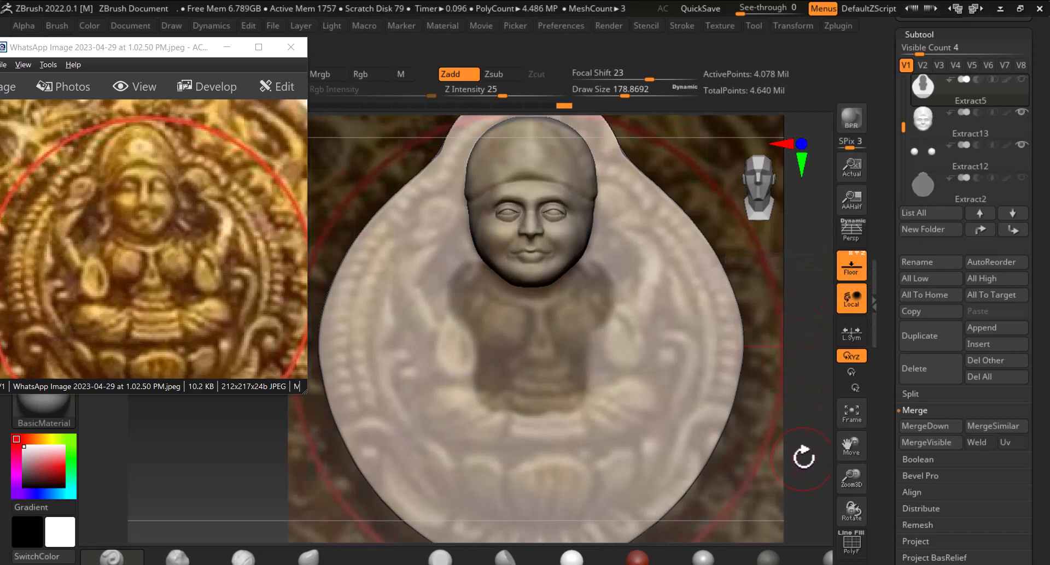
Extend the mask across the figure's crossed legs, undoing one extra stroke
{"action": "mouse_move", "coordinate": [804, 467]}
{"action": "left_mouse_down"}
{"action": "mouse_move", "coordinate": [919, 466]}
{"action": "mouse_move", "coordinate": [822, 469]}
{"action": "mouse_move", "coordinate": [841, 464]}
{"action": "left_mouse_up"}
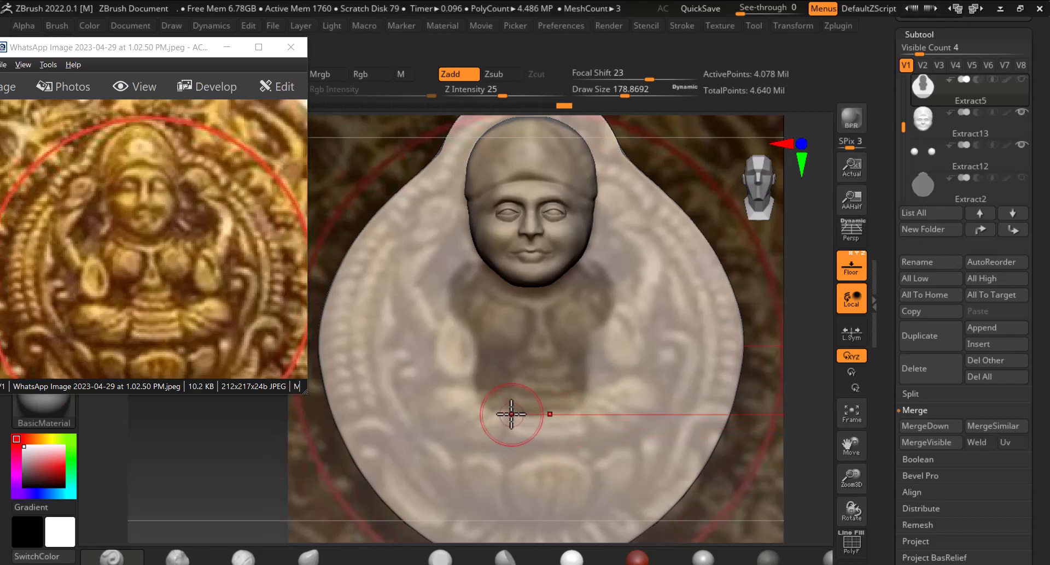
{"action": "key", "text": "ctrl"}
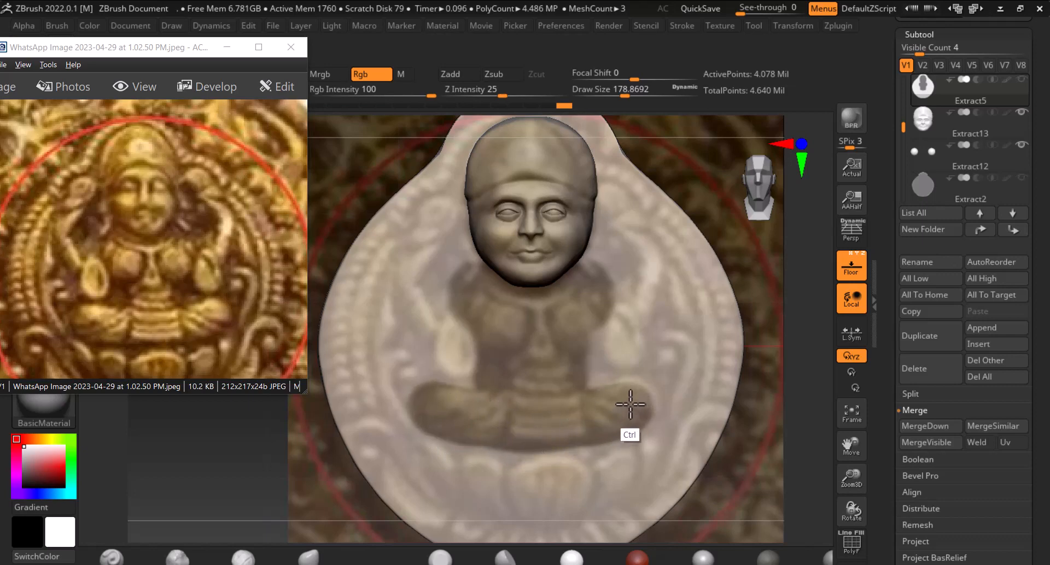
{"action": "mouse_move", "coordinate": [629, 386]}
{"action": "left_mouse_down", "text": "ctrl"}
{"action": "mouse_move", "coordinate": [429, 386]}
{"action": "mouse_move", "coordinate": [454, 406]}
{"action": "mouse_move", "coordinate": [492, 405]}
{"action": "mouse_move", "coordinate": [459, 422]}
{"action": "mouse_move", "coordinate": [440, 417]}
{"action": "mouse_move", "coordinate": [520, 419]}
{"action": "left_mouse_up", "text": "ctrl"}
{"action": "key", "text": "ctrl+z"}
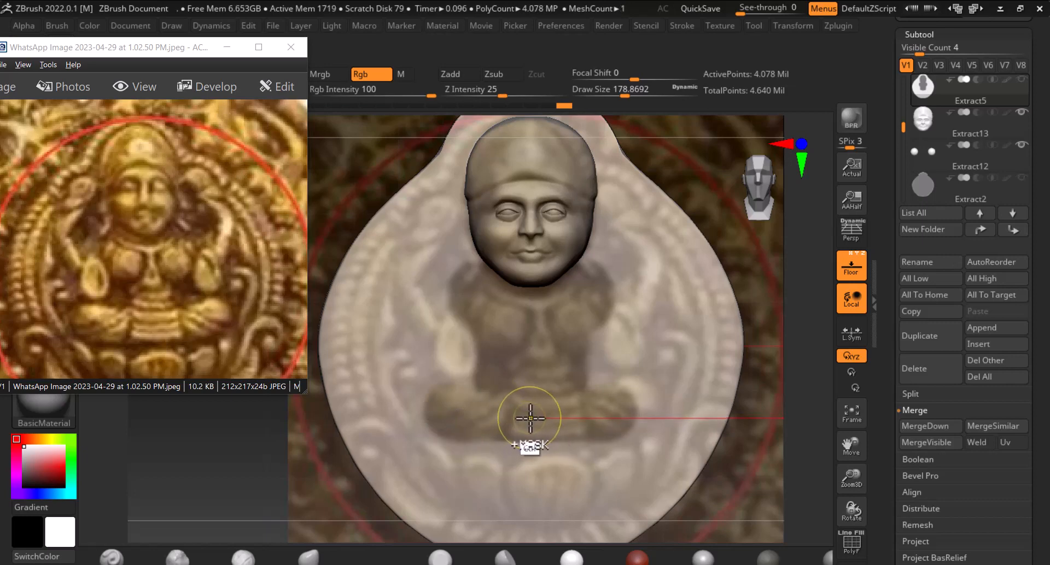
Hide the floor backdrop and preview an Extract of the masked body area from a side view
{"action": "left_click", "coordinate": [851, 272]}
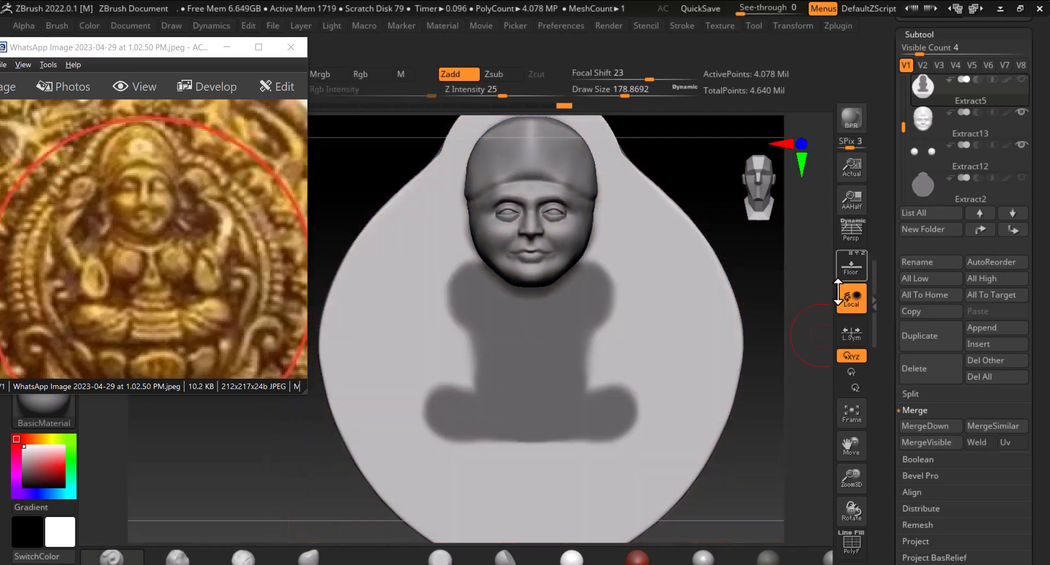
{"action": "mouse_move", "coordinate": [786, 440]}
{"action": "left_mouse_down"}
{"action": "mouse_move", "coordinate": [802, 450]}
{"action": "mouse_move", "coordinate": [786, 452]}
{"action": "left_mouse_up"}
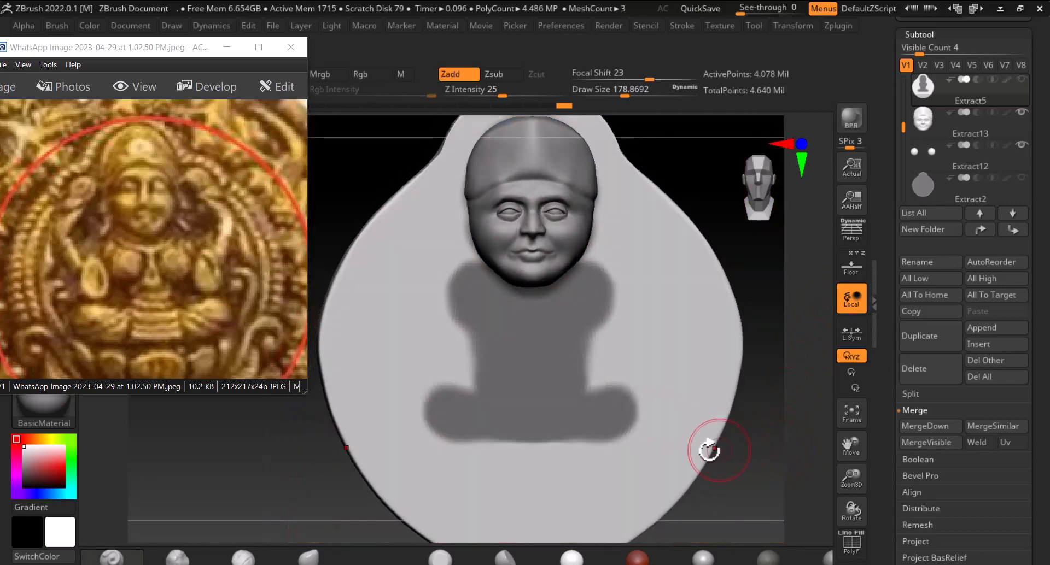
{"action": "key", "text": "ctrl"}
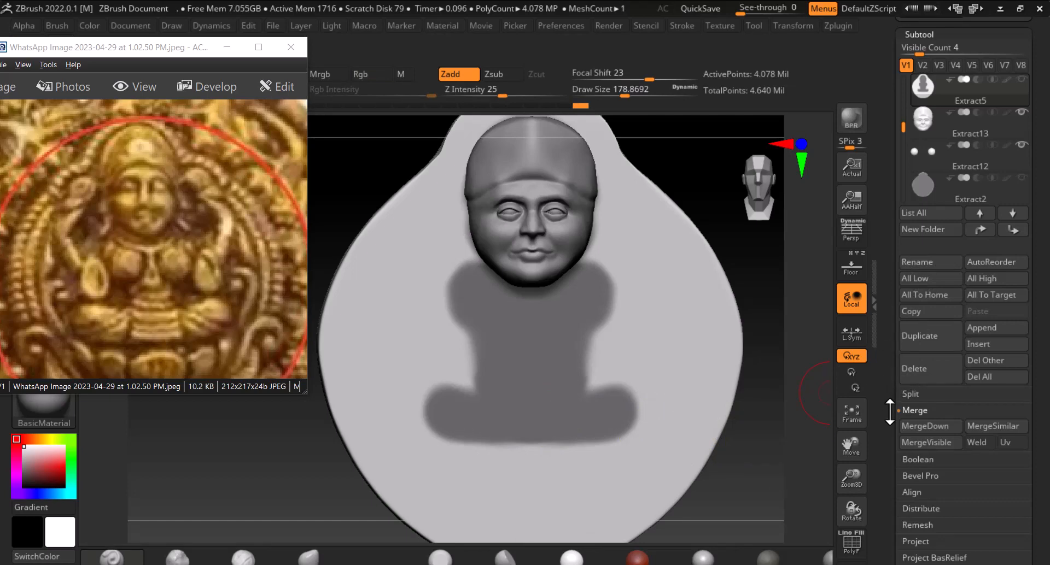
{"action": "left_click_drag", "start_coordinate": [889, 412], "coordinate": [884, 322]}
{"action": "left_click", "coordinate": [913, 358]}
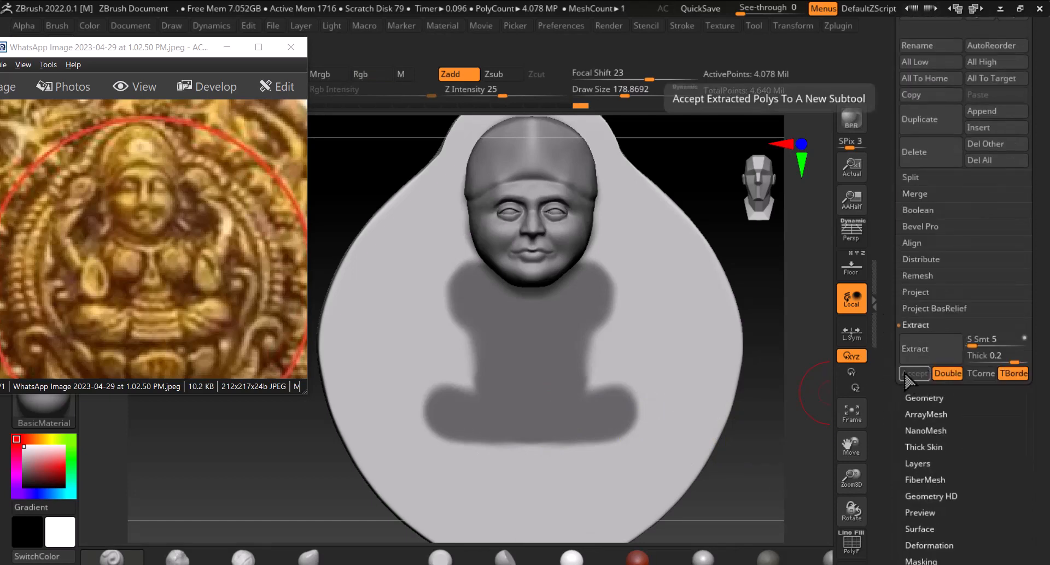
{"action": "left_click_drag", "start_coordinate": [791, 456], "coordinate": [850, 464]}
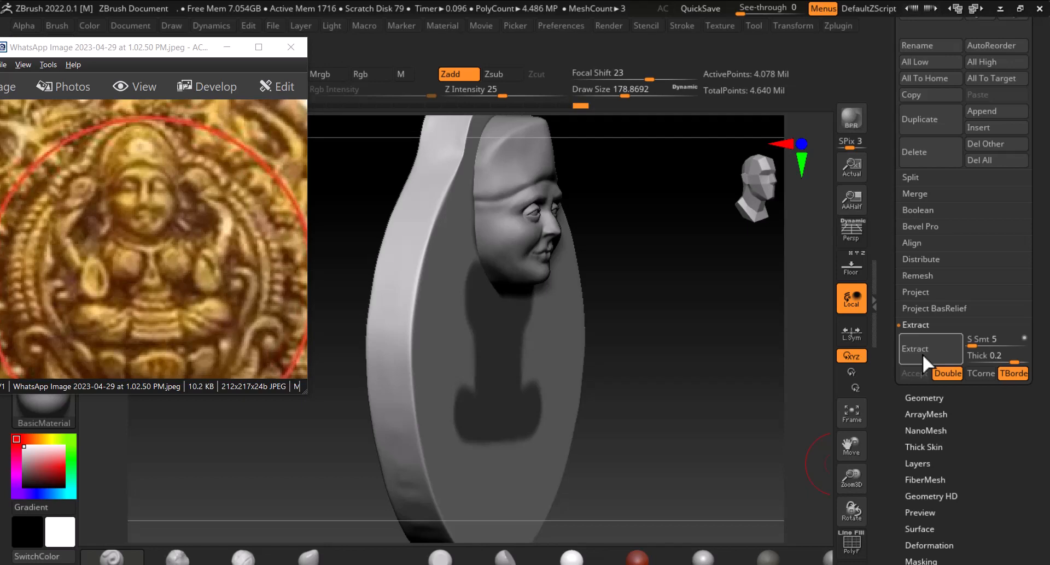
{"action": "left_click", "coordinate": [918, 352]}
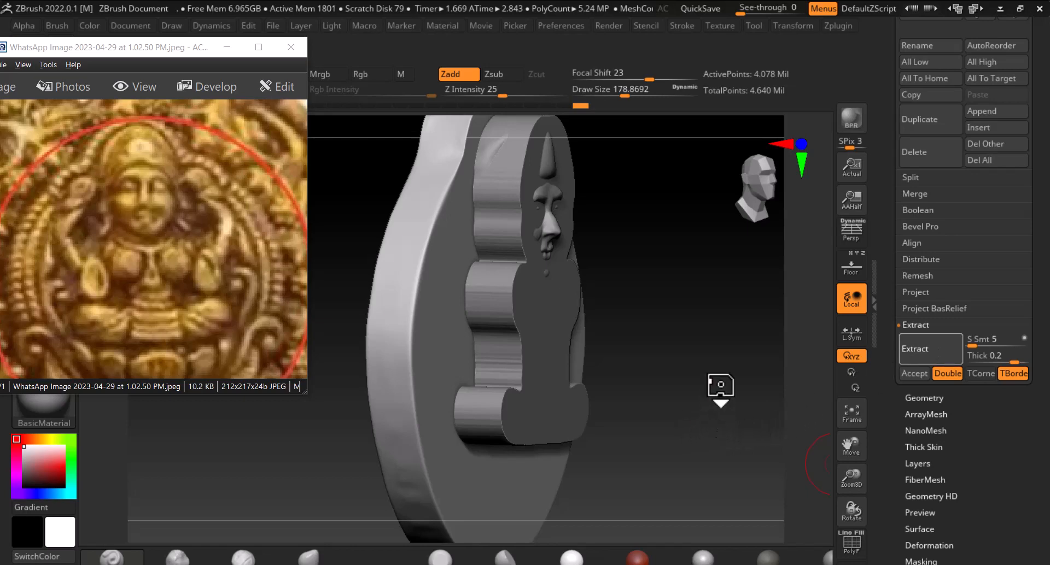
Hide the head subtool and reshape the neck area of the body mask
{"action": "mouse_move", "coordinate": [721, 389]}
{"action": "left_mouse_down"}
{"action": "mouse_move", "coordinate": [732, 354]}
{"action": "mouse_move", "coordinate": [773, 370]}
{"action": "mouse_move", "coordinate": [732, 350]}
{"action": "left_mouse_up"}
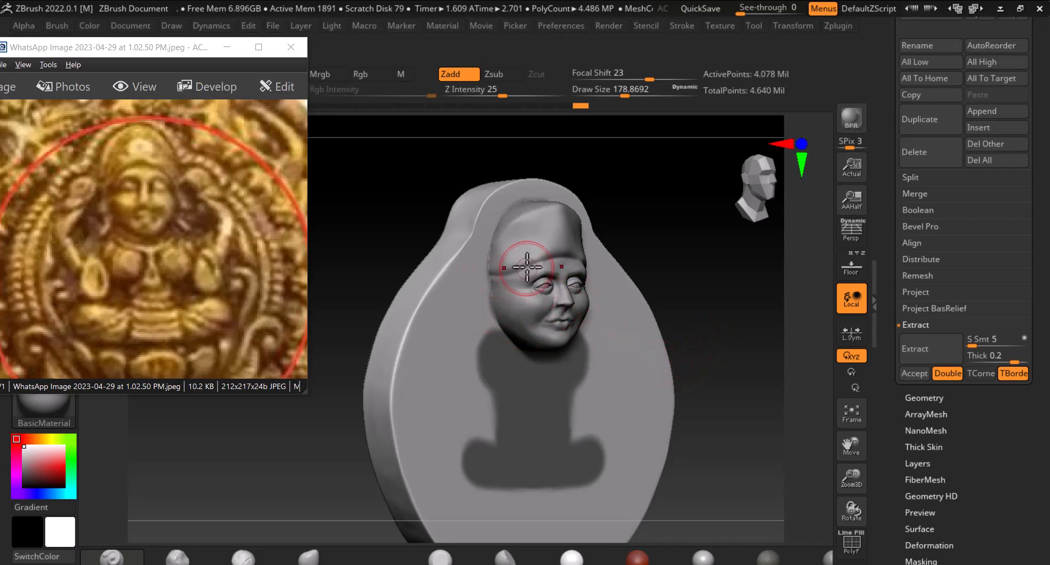
{"action": "key", "text": "ctrl+alt"}
{"action": "left_click_drag", "start_coordinate": [491, 334], "coordinate": [518, 271], "text": "ctrl+alt"}
{"action": "left_click_drag", "start_coordinate": [516, 221], "coordinate": [515, 285], "text": "ctrl+alt"}
{"action": "left_click_drag", "start_coordinate": [729, 260], "coordinate": [678, 230]}
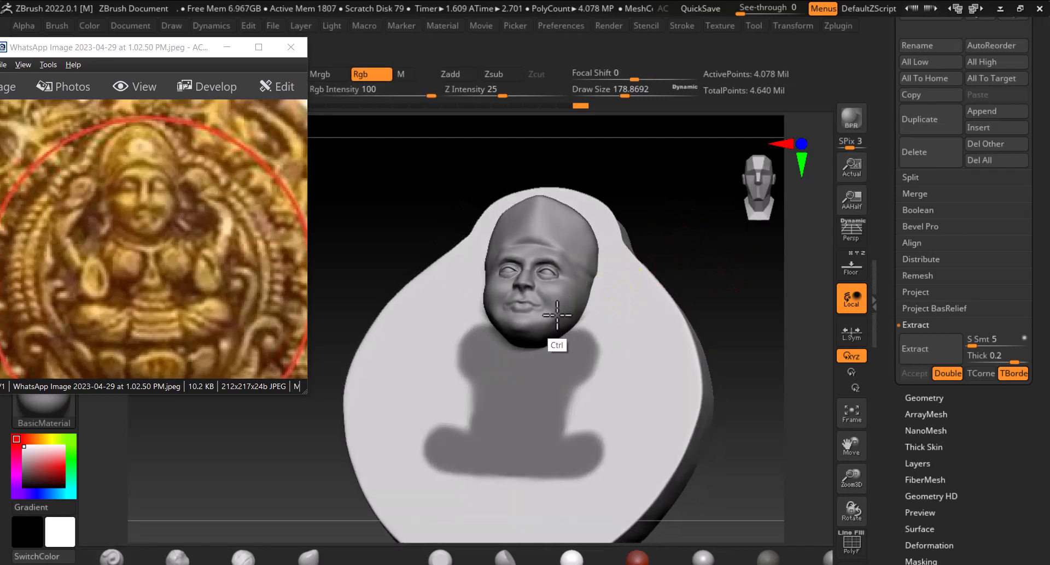
{"action": "left_click_drag", "start_coordinate": [886, 195], "coordinate": [888, 295]}
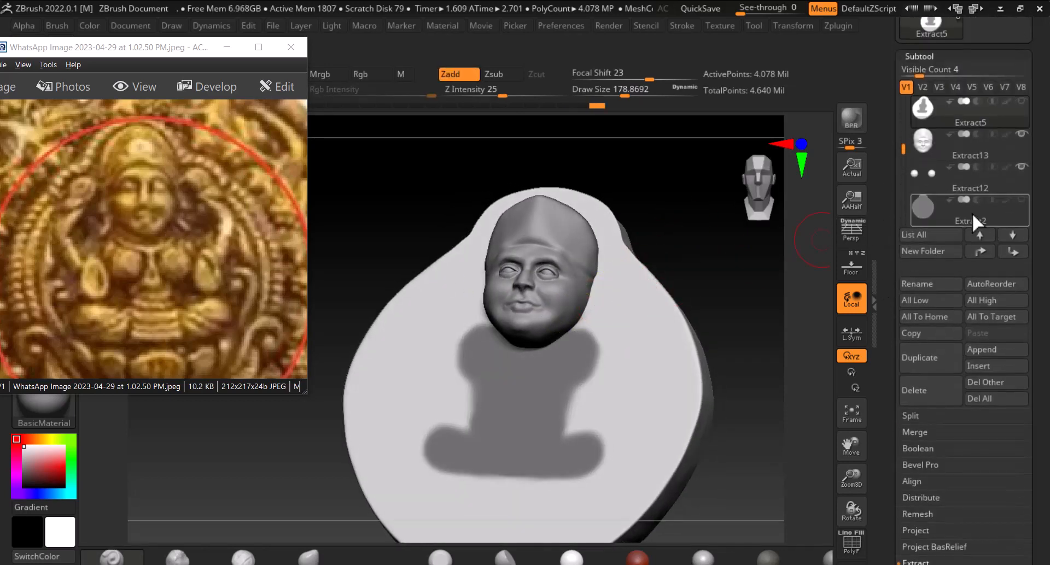
{"action": "left_click", "coordinate": [1021, 134]}
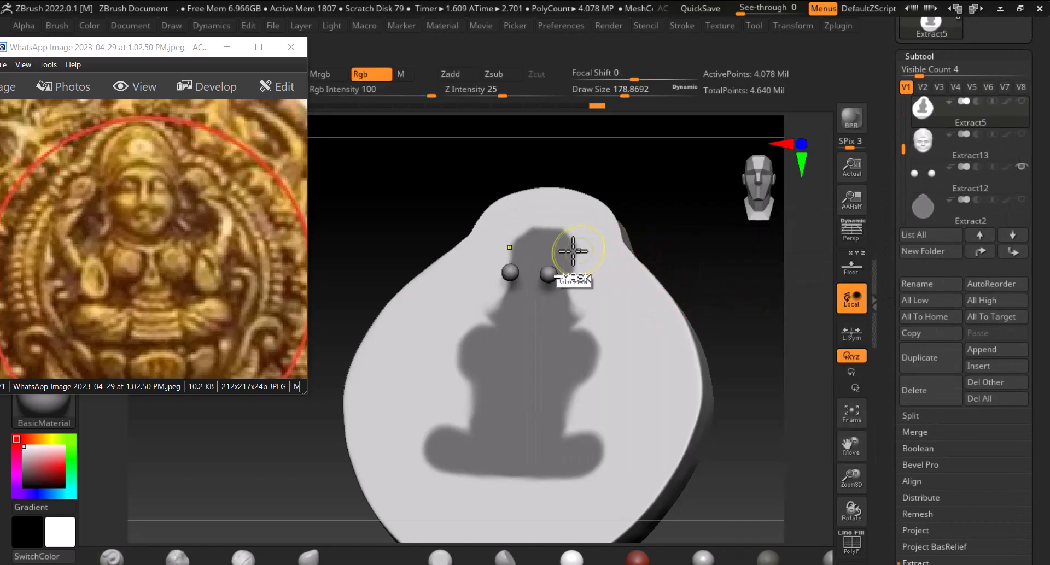
{"action": "mouse_move", "coordinate": [539, 233]}
{"action": "left_mouse_down", "text": "ctrl+alt"}
{"action": "mouse_move", "coordinate": [516, 268]}
{"action": "mouse_move", "coordinate": [485, 284]}
{"action": "mouse_move", "coordinate": [584, 300]}
{"action": "mouse_move", "coordinate": [530, 300]}
{"action": "mouse_move", "coordinate": [600, 300]}
{"action": "mouse_move", "coordinate": [494, 294]}
{"action": "mouse_move", "coordinate": [541, 301]}
{"action": "left_mouse_up", "text": "ctrl+alt"}
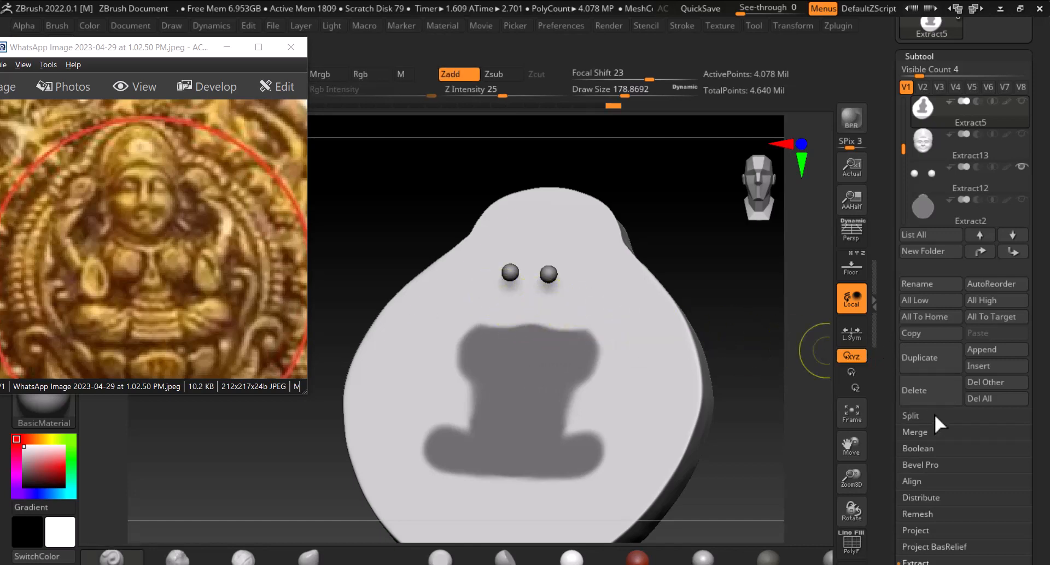
Extract the masked body shape and accept it as a new subtool
{"action": "left_click_drag", "start_coordinate": [886, 418], "coordinate": [886, 347]}
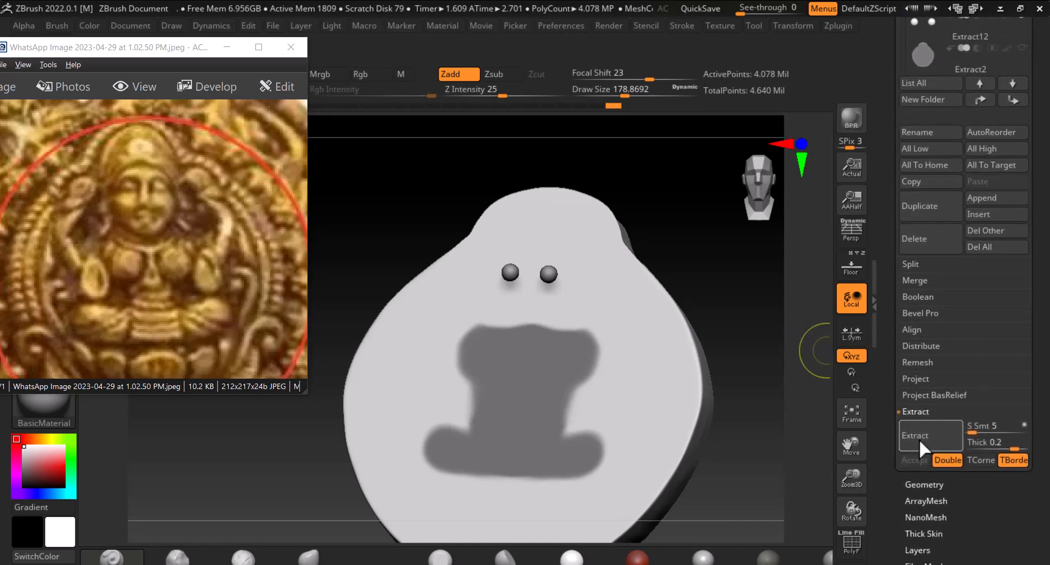
{"action": "left_click", "coordinate": [919, 438]}
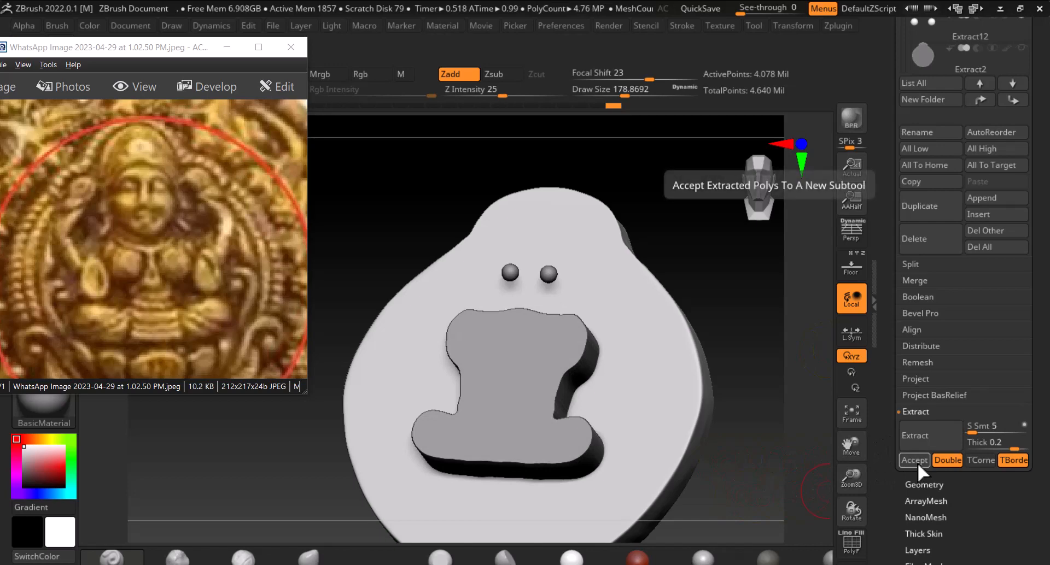
{"action": "left_click", "coordinate": [917, 460]}
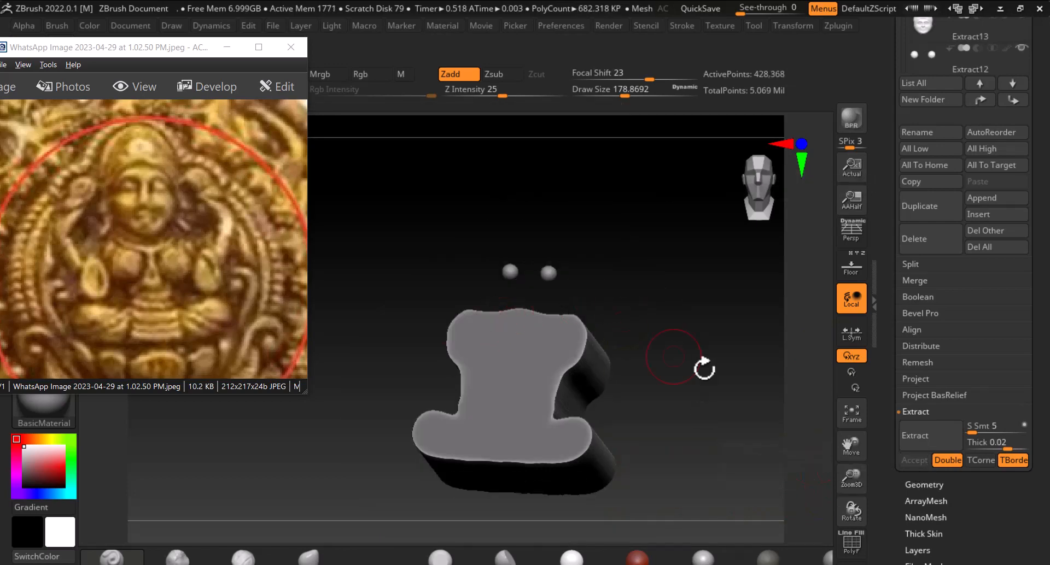
Show the reference backdrop in front view and start reshaping the extracted body's neck edge with an enlarged sculpting brush
{"action": "left_click_drag", "start_coordinate": [704, 369], "coordinate": [762, 428]}
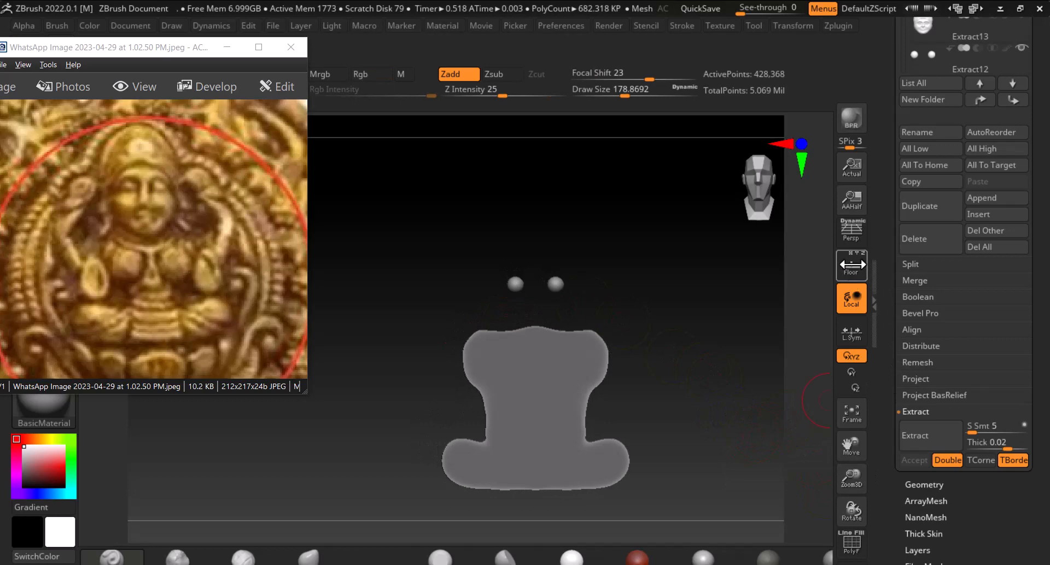
{"action": "left_click", "coordinate": [852, 265]}
{"action": "left_click_drag", "start_coordinate": [657, 398], "coordinate": [670, 375], "text": "alt"}
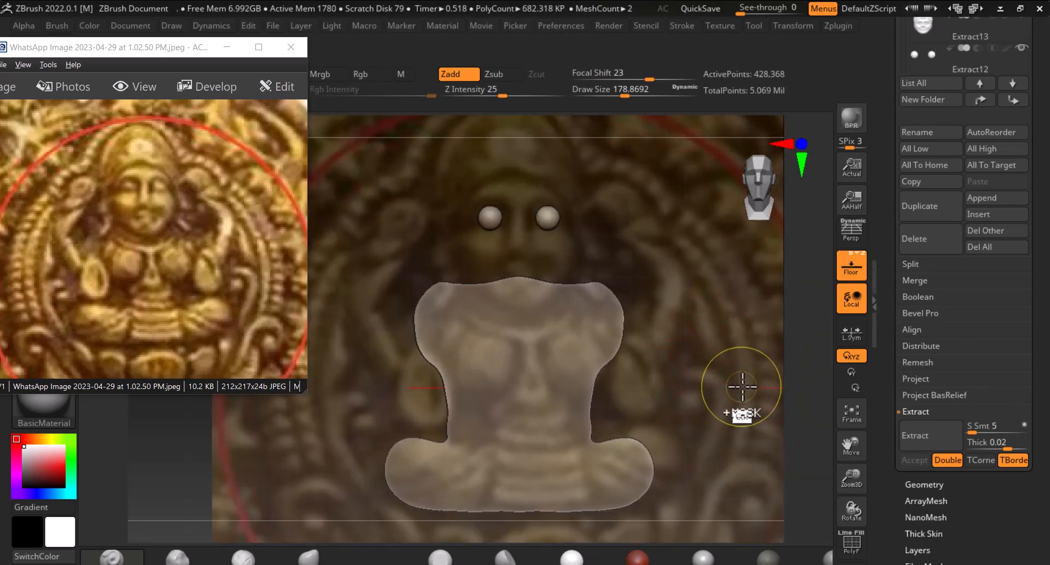
{"action": "left_click_drag", "start_coordinate": [744, 388], "coordinate": [748, 409], "text": "ctrl"}
{"action": "mouse_move", "coordinate": [581, 292]}
{"action": "left_mouse_down", "text": "shift"}
{"action": "mouse_move", "coordinate": [461, 290]}
{"action": "mouse_move", "coordinate": [427, 312]}
{"action": "mouse_move", "coordinate": [428, 372]}
{"action": "mouse_move", "coordinate": [443, 353]}
{"action": "mouse_move", "coordinate": [515, 368]}
{"action": "mouse_move", "coordinate": [477, 332]}
{"action": "left_mouse_up", "text": "shift"}
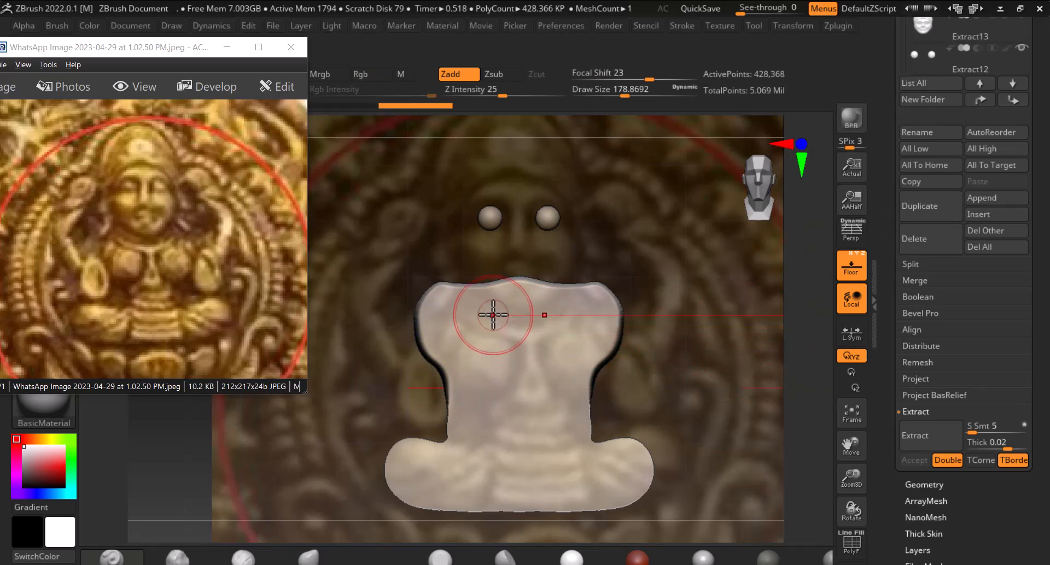
{"action": "left_click", "coordinate": [317, 558]}
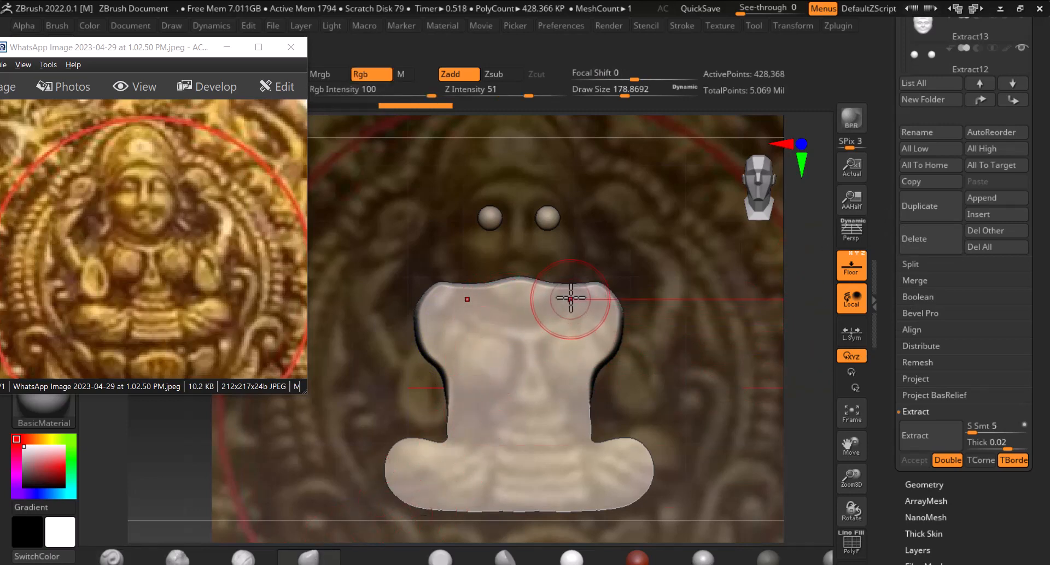
{"action": "key", "text": "]"}
{"action": "mouse_move", "coordinate": [551, 297]}
{"action": "left_mouse_down"}
{"action": "mouse_move", "coordinate": [541, 293]}
{"action": "mouse_move", "coordinate": [568, 298]}
{"action": "mouse_move", "coordinate": [523, 290]}
{"action": "left_mouse_up"}
{"action": "right_click_drag", "start_coordinate": [530, 276], "coordinate": [536, 286]}
{"action": "left_click_drag", "start_coordinate": [537, 286], "coordinate": [541, 295]}
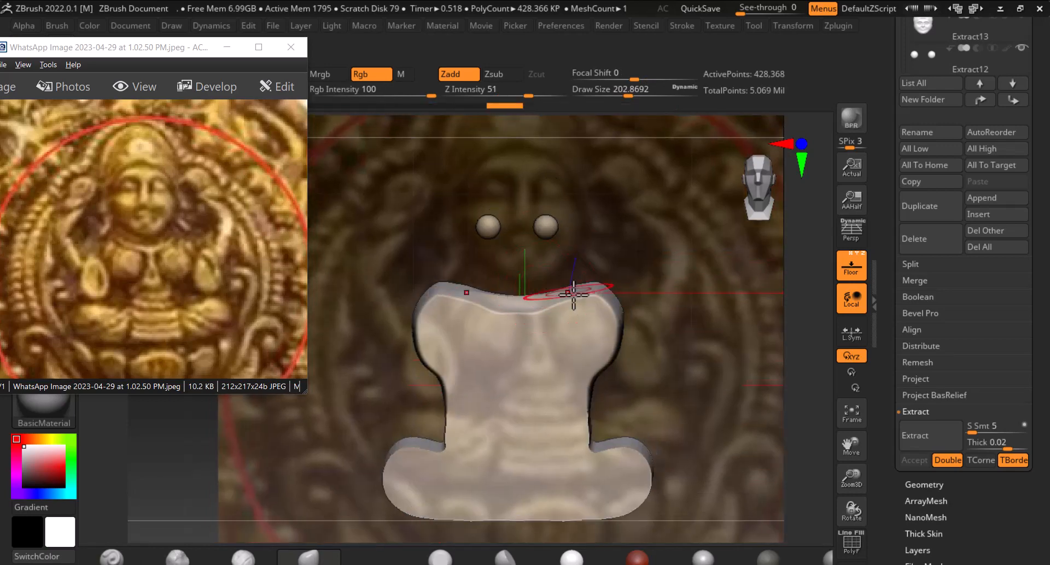
Continue shaping the body's upper shoulders and neck area, then hide the reference backdrop
{"action": "left_click_drag", "start_coordinate": [690, 330], "coordinate": [649, 338], "text": "shift"}
{"action": "mouse_move", "coordinate": [522, 317]}
{"action": "left_mouse_down"}
{"action": "mouse_move", "coordinate": [560, 300]}
{"action": "mouse_move", "coordinate": [532, 295]}
{"action": "left_mouse_up"}
{"action": "right_click_drag", "start_coordinate": [532, 296], "coordinate": [508, 306]}
{"action": "left_click_drag", "start_coordinate": [635, 280], "coordinate": [626, 287], "text": "shift"}
{"action": "left_click_drag", "start_coordinate": [568, 330], "coordinate": [516, 307]}
{"action": "left_click", "coordinate": [849, 269]}
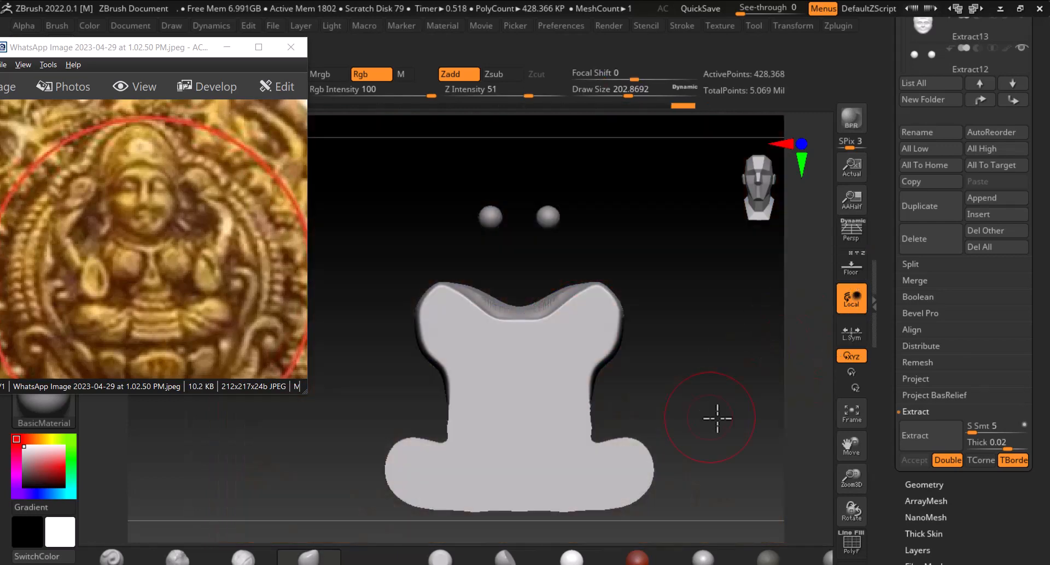
ZRemesh the extracted body with the target polygon count set to Half
{"action": "right_click_drag", "start_coordinate": [715, 417], "coordinate": [745, 399]}
{"action": "key", "text": "shift+f"}
{"action": "key", "text": "shift+f"}
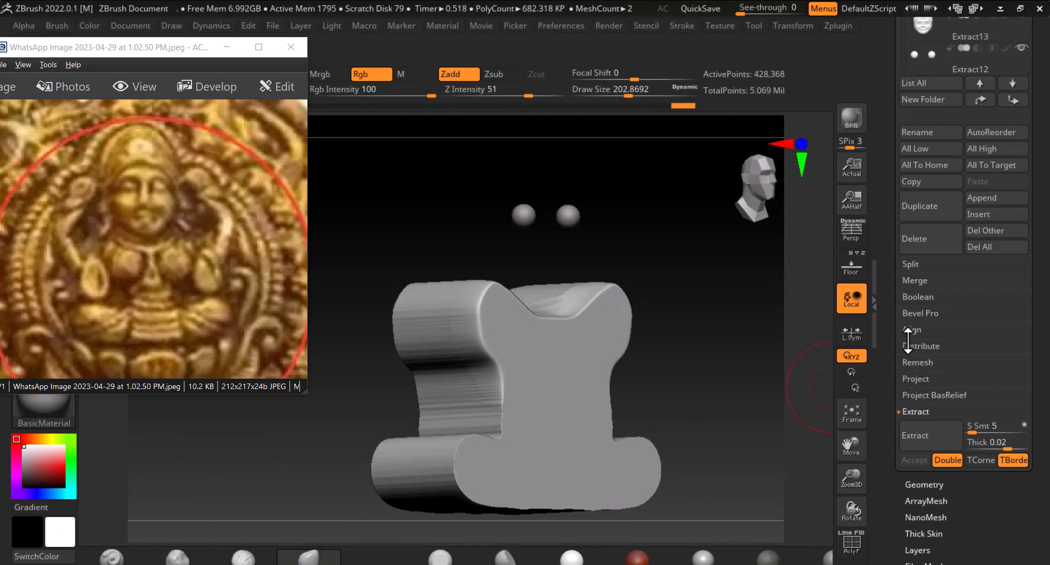
{"action": "left_click_drag", "start_coordinate": [894, 375], "coordinate": [917, 290]}
{"action": "left_click", "coordinate": [922, 291]}
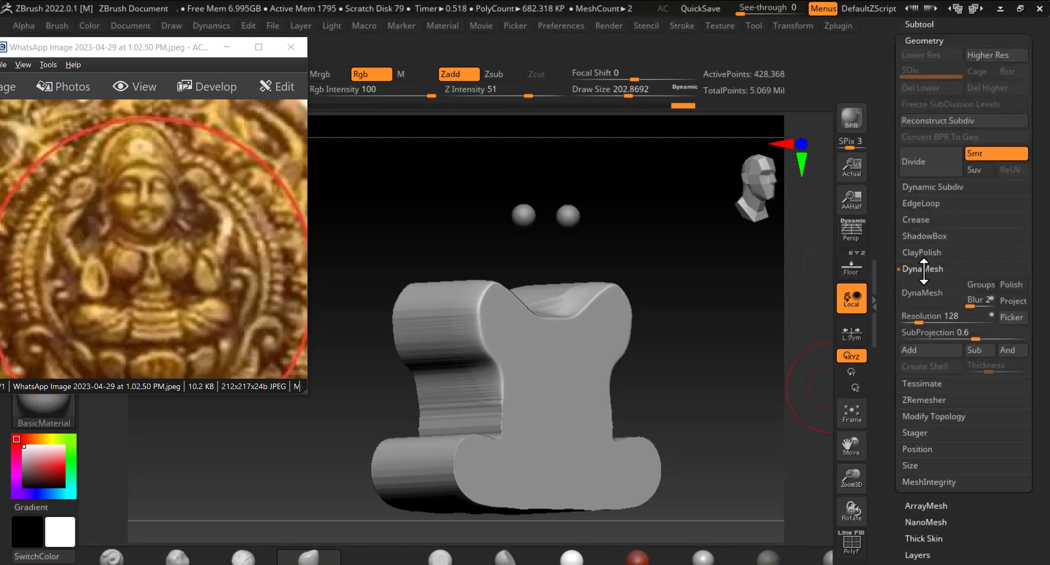
{"action": "left_click", "coordinate": [923, 269]}
{"action": "left_click", "coordinate": [923, 302]}
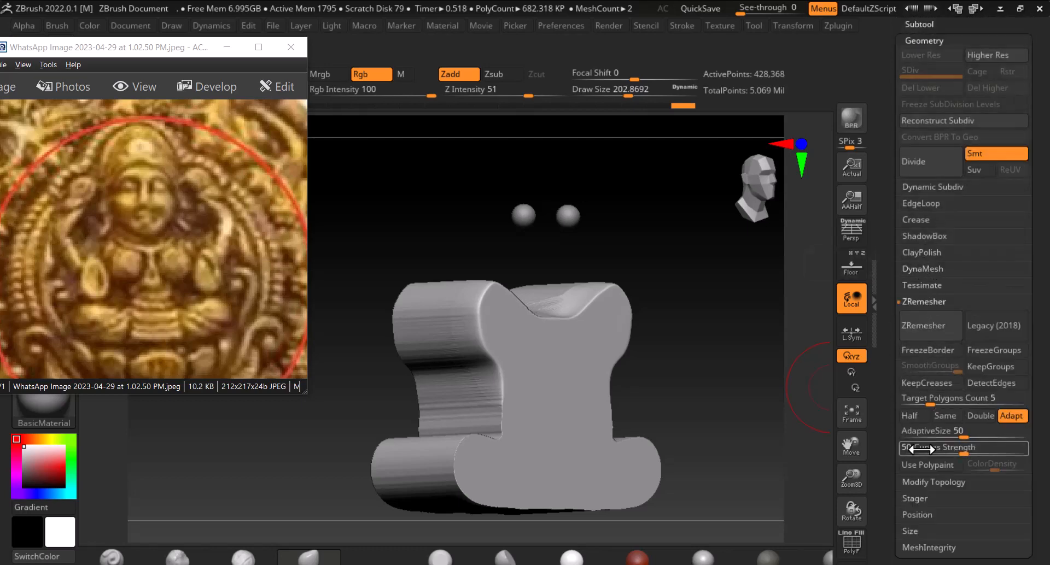
{"action": "left_click", "coordinate": [910, 416]}
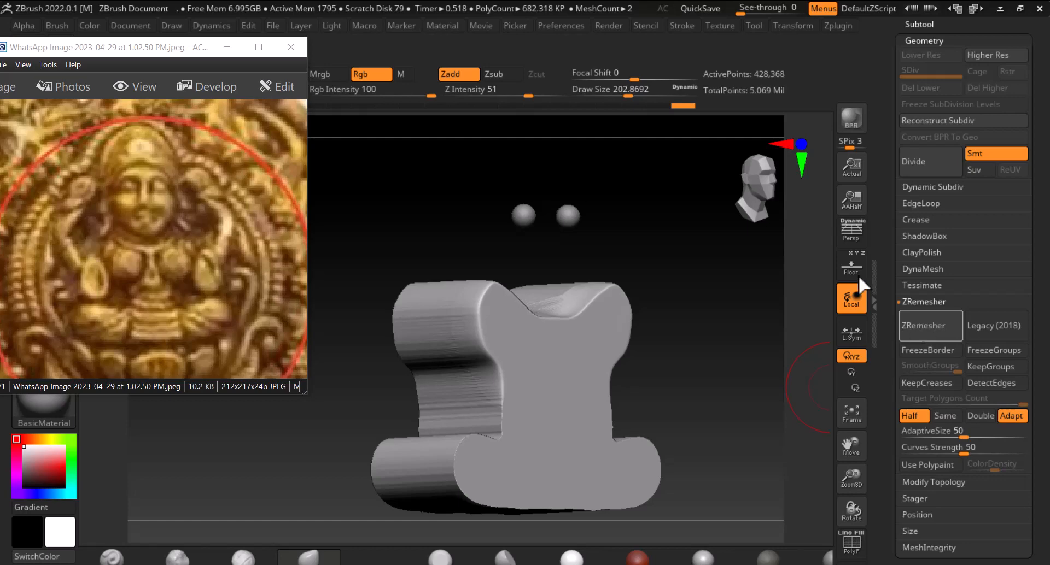
{"action": "left_click", "coordinate": [227, 47]}
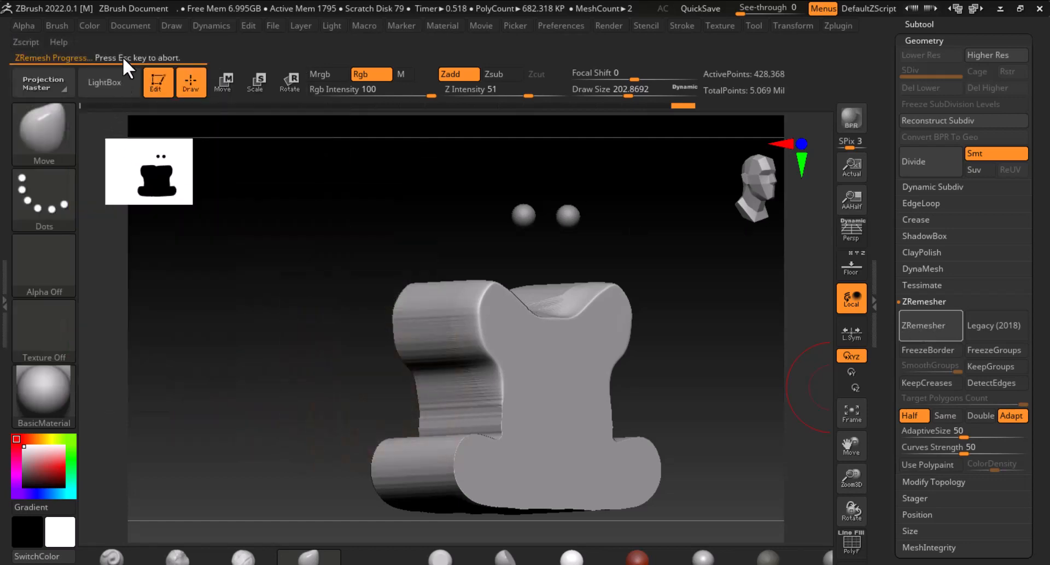
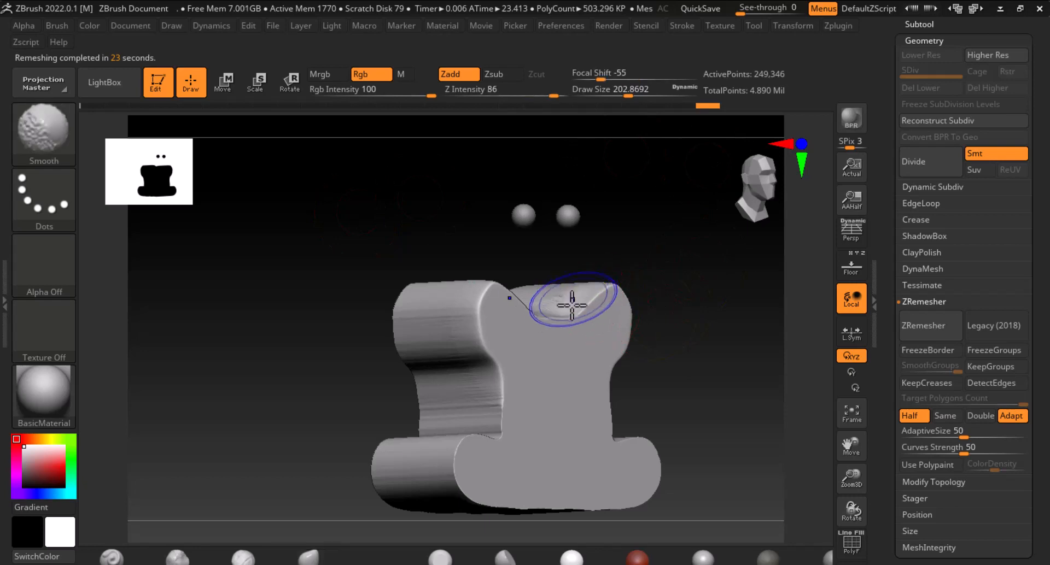
Scale the extracted body thinner front to back with the Scale transpose gizmo
{"action": "key", "text": "shift+f"}
{"action": "key", "text": "shift+f"}
{"action": "left_click_drag", "start_coordinate": [625, 352], "coordinate": [682, 365], "text": "shift"}
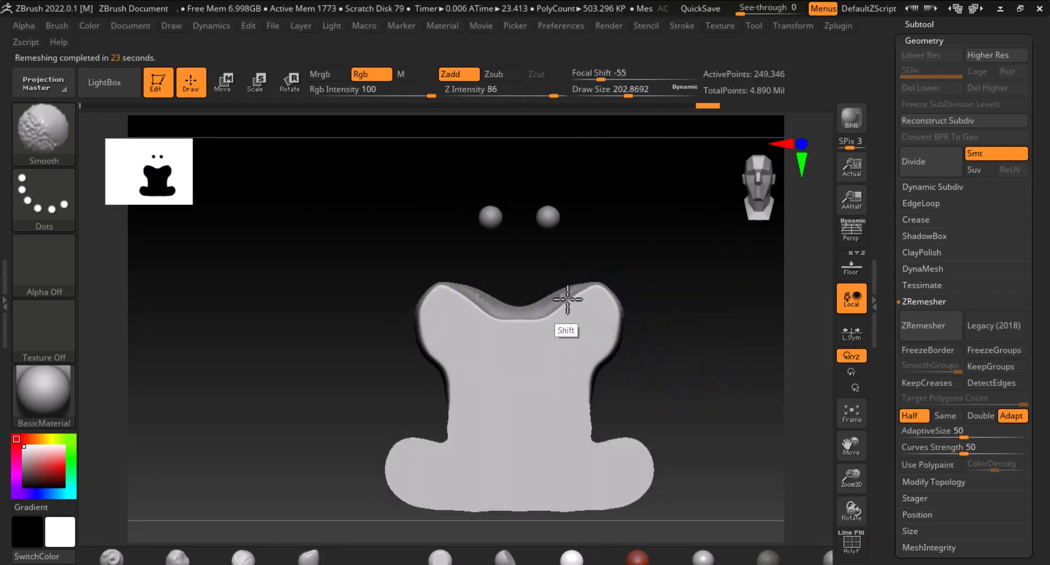
{"action": "left_click_drag", "start_coordinate": [603, 360], "coordinate": [724, 244]}
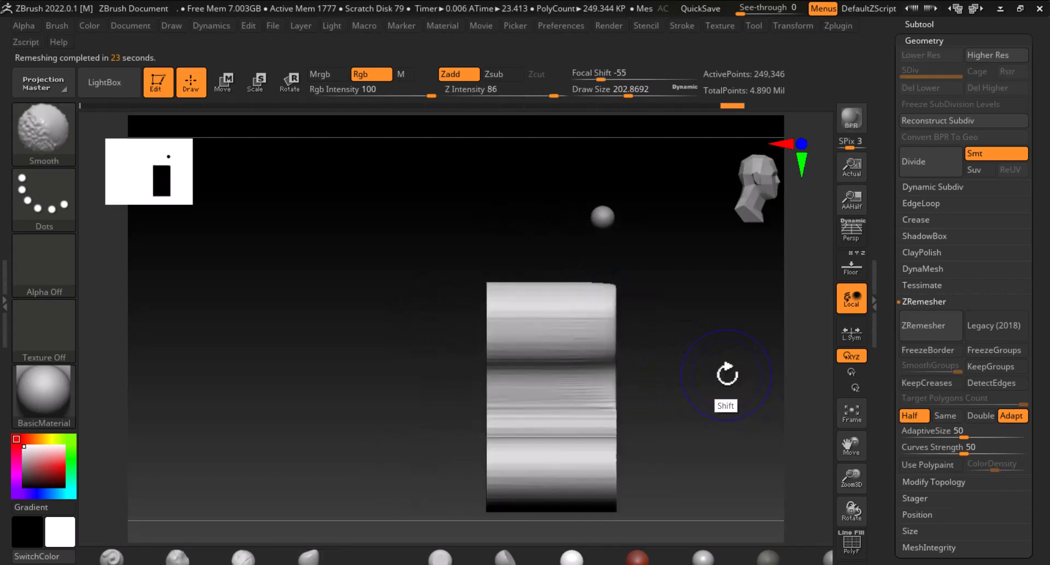
{"action": "left_click", "coordinate": [252, 88]}
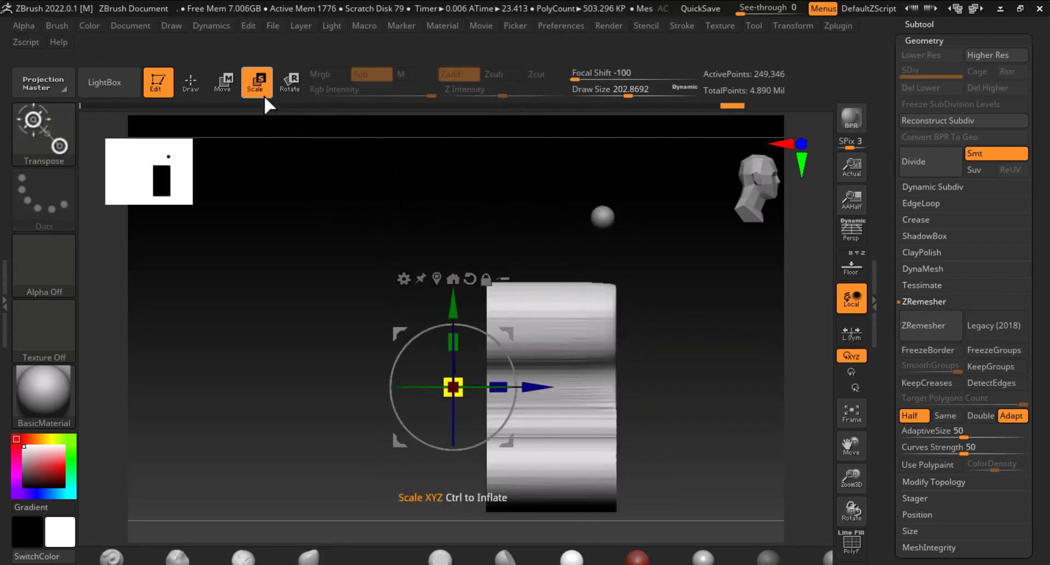
{"action": "left_click", "coordinate": [436, 279]}
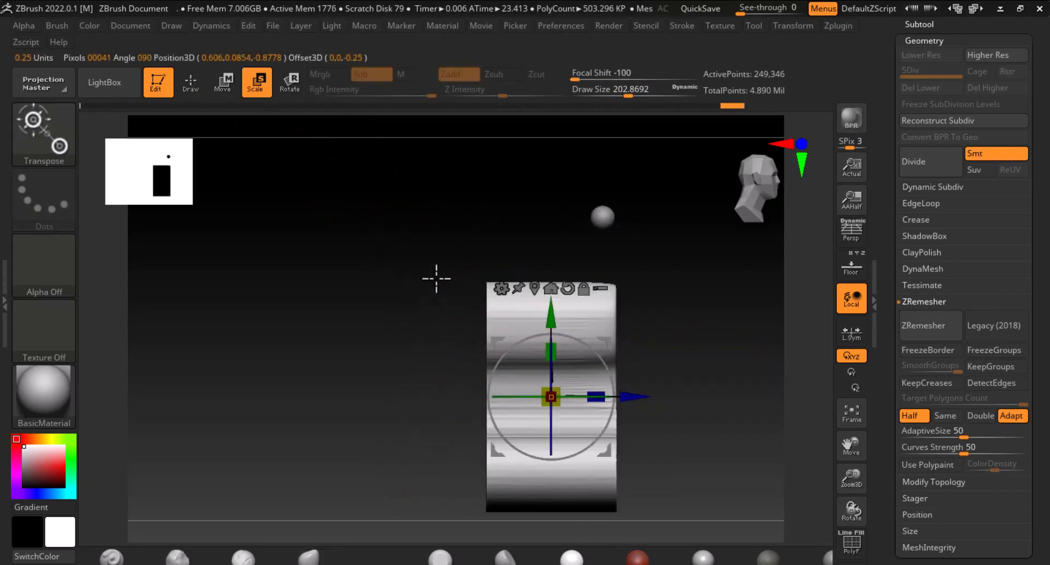
{"action": "left_click_drag", "start_coordinate": [596, 396], "coordinate": [566, 394]}
Make the head subtool visible again in the subtool list
{"action": "left_click_drag", "start_coordinate": [891, 208], "coordinate": [888, 296]}
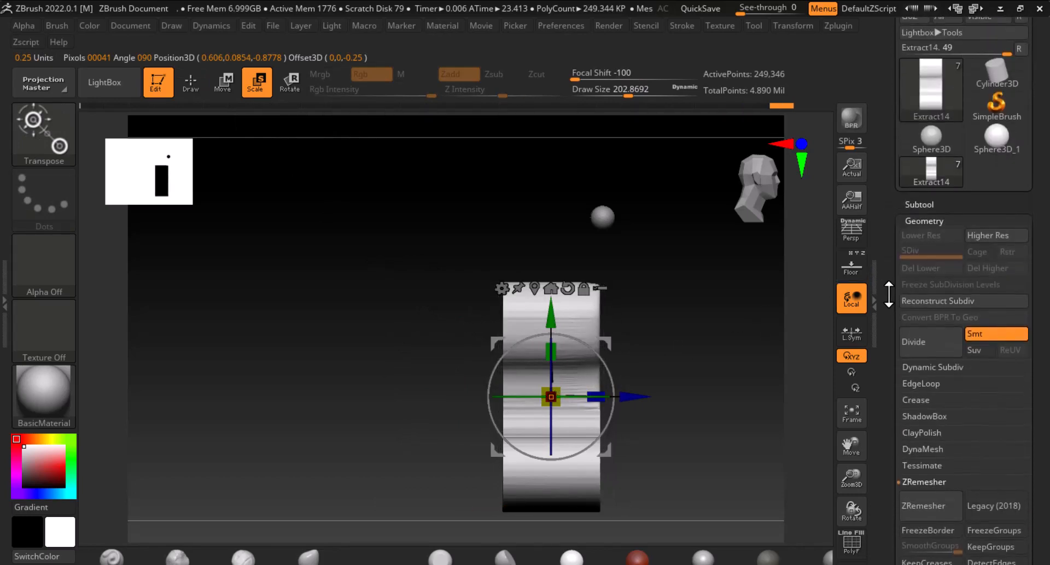
{"action": "left_click", "coordinate": [924, 205]}
{"action": "left_click", "coordinate": [1021, 136]}
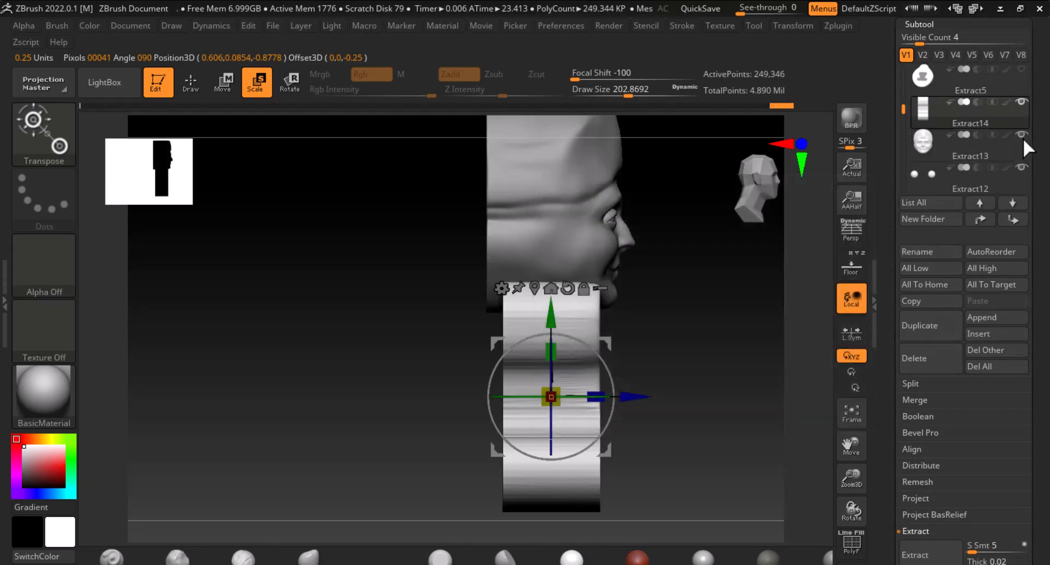
Return to Draw mode and bring up the medallion reference image window beside the canvas
{"action": "left_click_drag", "start_coordinate": [651, 394], "coordinate": [713, 339]}
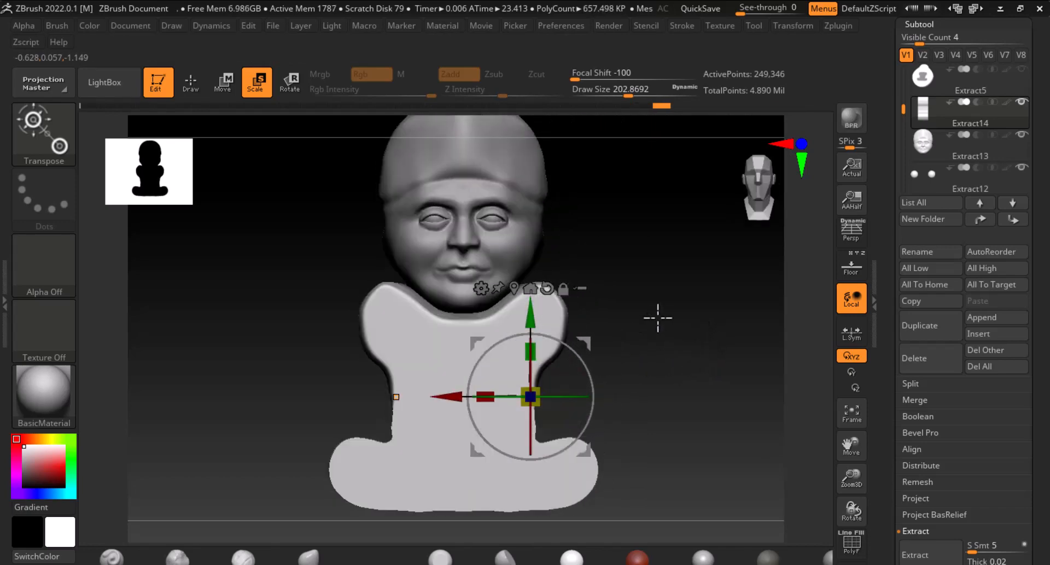
{"action": "left_click", "coordinate": [191, 85]}
{"action": "key", "text": "alt+Tab"}
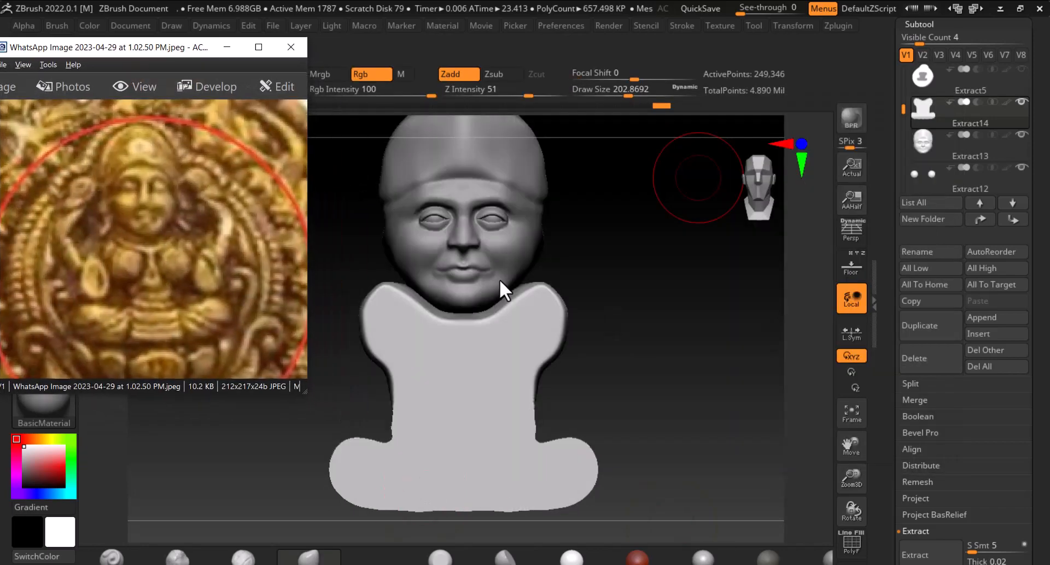
Select the Move brush and pull the body's shoulders and neck edges into shape
{"action": "left_click_drag", "start_coordinate": [681, 349], "coordinate": [749, 423]}
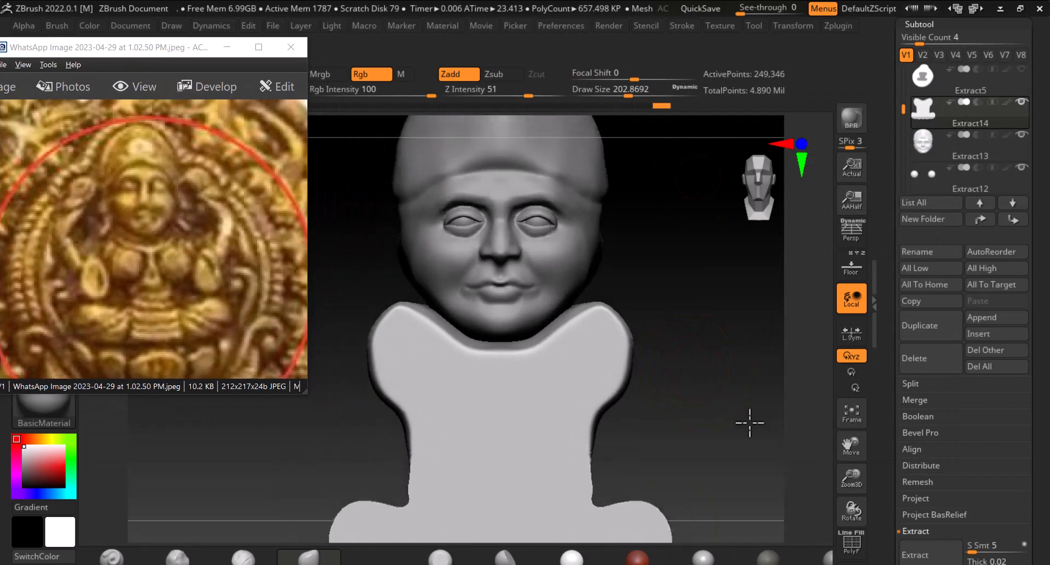
{"action": "left_click", "coordinate": [243, 557]}
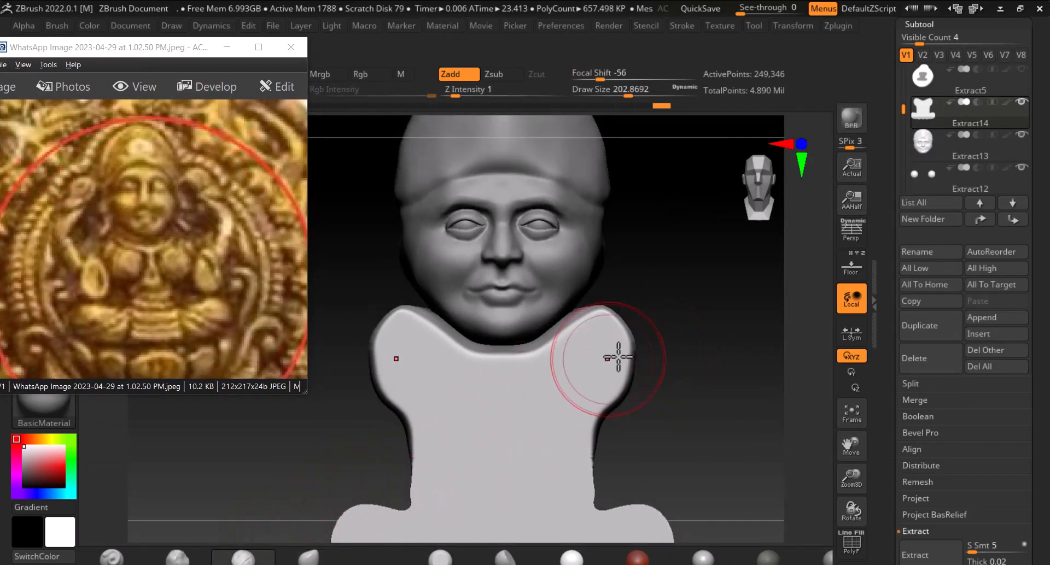
{"action": "right_click_drag", "start_coordinate": [618, 357], "coordinate": [635, 363]}
{"action": "mouse_move", "coordinate": [593, 363]}
{"action": "left_mouse_down", "text": "alt"}
{"action": "mouse_move", "coordinate": [581, 335]}
{"action": "mouse_move", "coordinate": [573, 345]}
{"action": "left_mouse_up", "text": "alt"}
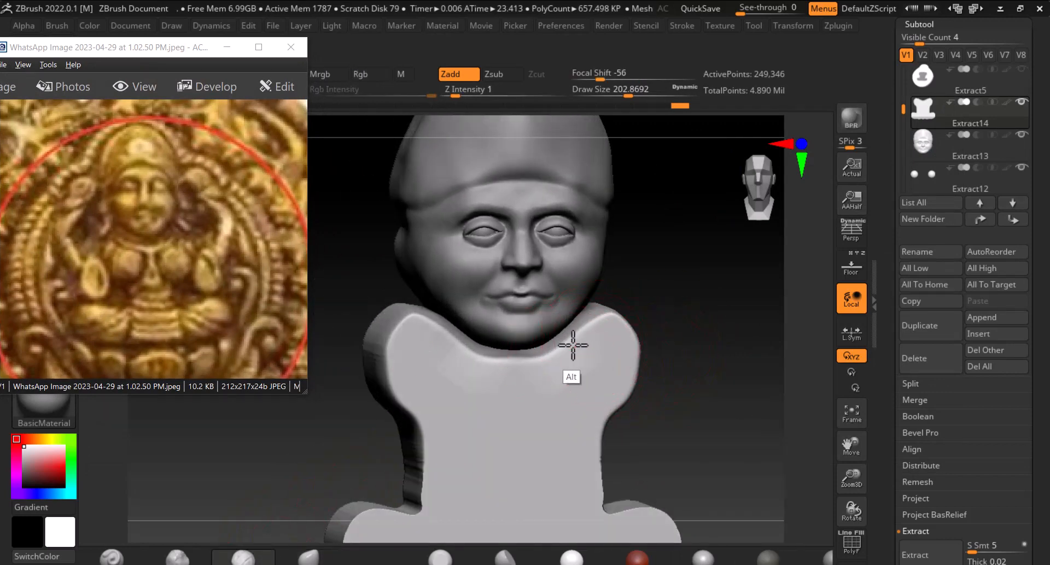
{"action": "right_click_drag", "start_coordinate": [593, 359], "coordinate": [559, 400]}
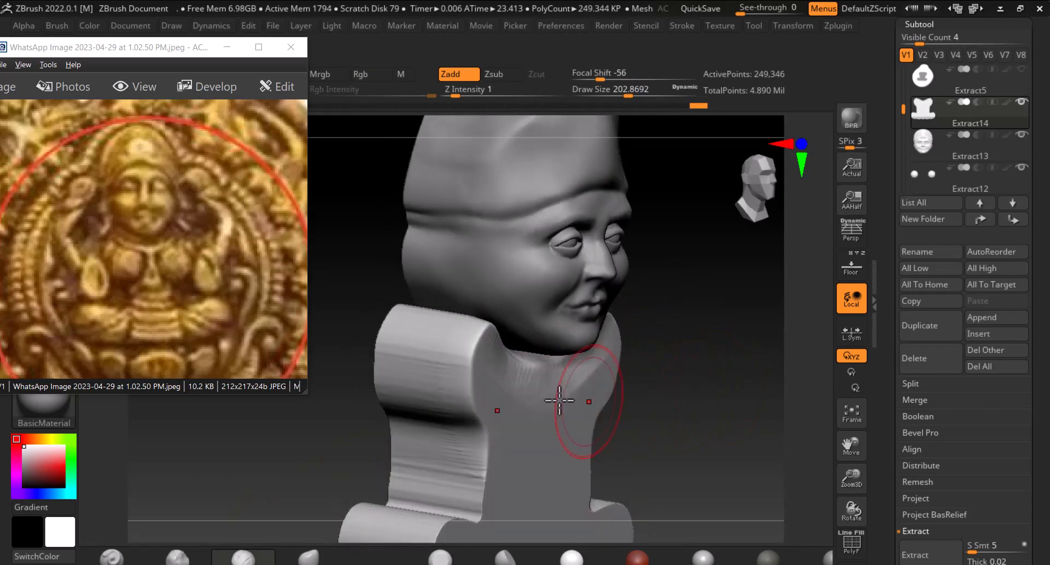
{"action": "left_click_drag", "start_coordinate": [487, 338], "coordinate": [468, 354], "text": "shift"}
{"action": "left_click_drag", "start_coordinate": [729, 345], "coordinate": [656, 352]}
{"action": "mouse_move", "coordinate": [475, 351]}
{"action": "left_mouse_down", "text": "alt"}
{"action": "mouse_move", "coordinate": [484, 336]}
{"action": "mouse_move", "coordinate": [448, 355]}
{"action": "mouse_move", "coordinate": [476, 356]}
{"action": "mouse_move", "coordinate": [476, 342]}
{"action": "mouse_move", "coordinate": [450, 375]}
{"action": "mouse_move", "coordinate": [459, 360]}
{"action": "mouse_move", "coordinate": [477, 371]}
{"action": "mouse_move", "coordinate": [460, 422]}
{"action": "mouse_move", "coordinate": [470, 421]}
{"action": "left_mouse_up", "text": "alt"}
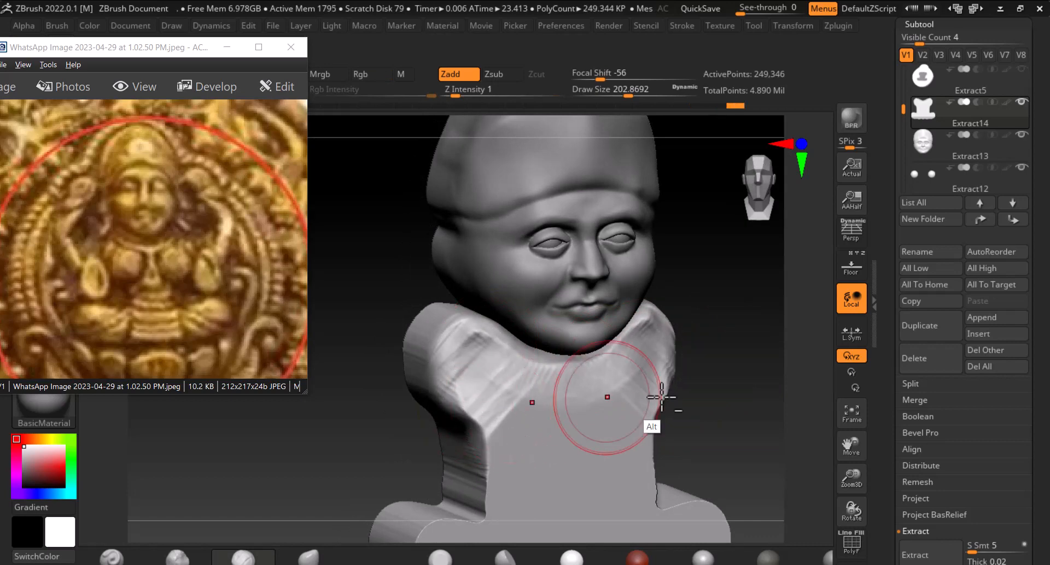
{"action": "left_click_drag", "start_coordinate": [706, 361], "coordinate": [644, 340]}
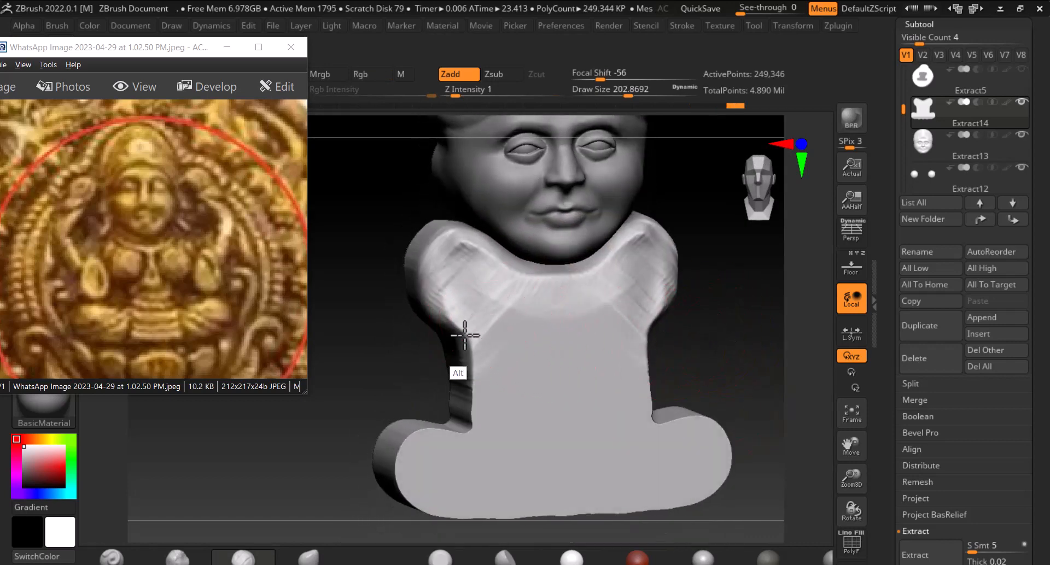
Continue moving and smoothing the shoulders and sides of the body from several angles
{"action": "key", "text": "shift"}
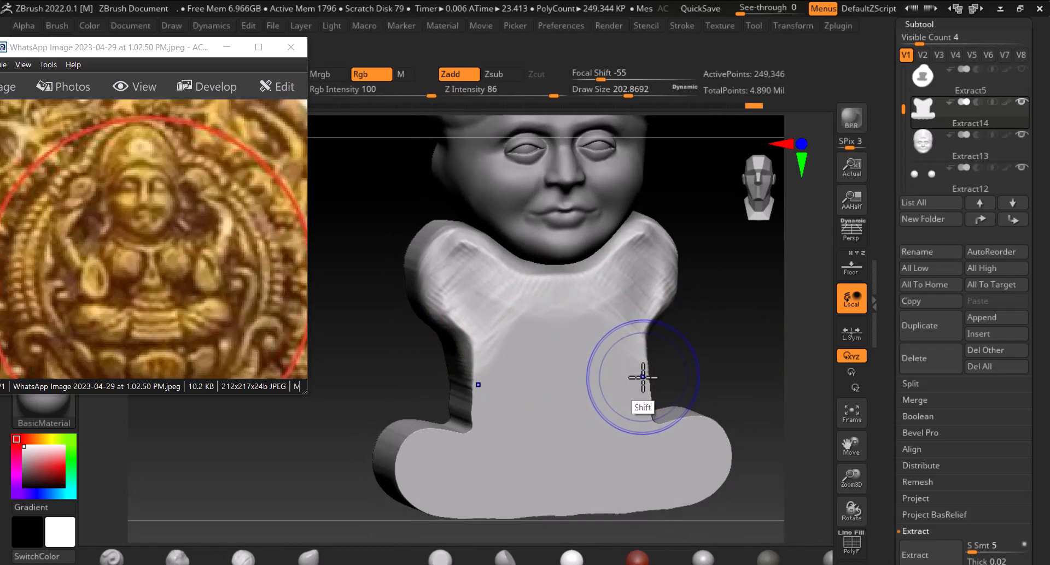
{"action": "key", "text": "shift+f"}
{"action": "key", "text": "shift+f"}
{"action": "left_click_drag", "start_coordinate": [698, 410], "coordinate": [715, 345]}
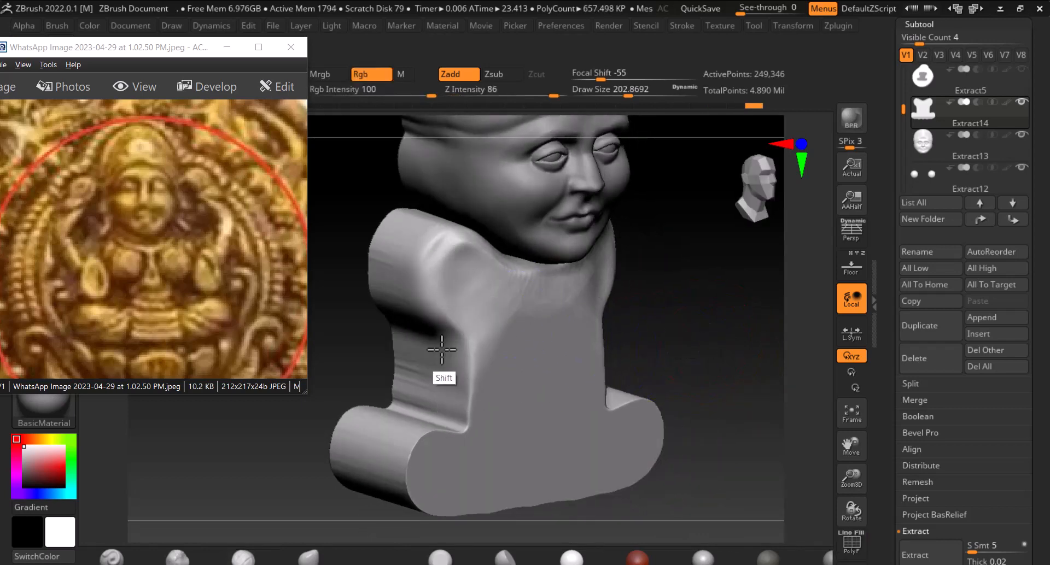
{"action": "key", "text": "alt"}
{"action": "mouse_move", "coordinate": [474, 387]}
{"action": "left_mouse_down", "text": "alt"}
{"action": "mouse_move", "coordinate": [468, 346]}
{"action": "mouse_move", "coordinate": [428, 313]}
{"action": "mouse_move", "coordinate": [449, 242]}
{"action": "mouse_move", "coordinate": [462, 342]}
{"action": "mouse_move", "coordinate": [484, 362]}
{"action": "mouse_move", "coordinate": [477, 387]}
{"action": "mouse_move", "coordinate": [485, 363]}
{"action": "left_mouse_up", "text": "alt"}
{"action": "left_click_drag", "start_coordinate": [702, 331], "coordinate": [659, 321]}
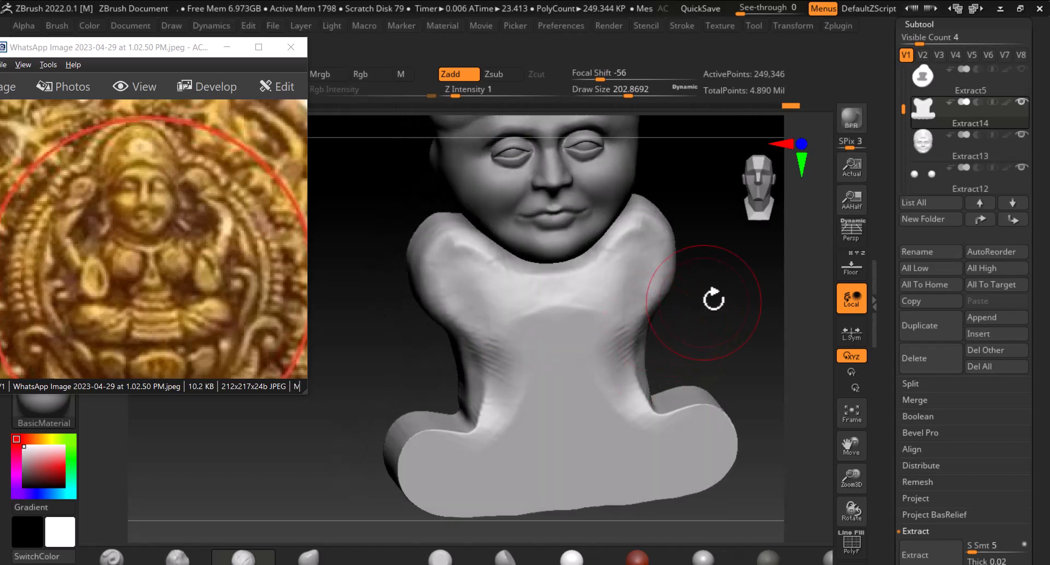
{"action": "mouse_move", "coordinate": [713, 299]}
{"action": "left_mouse_down"}
{"action": "mouse_move", "coordinate": [663, 293]}
{"action": "mouse_move", "coordinate": [634, 377]}
{"action": "mouse_move", "coordinate": [587, 273]}
{"action": "left_mouse_up"}
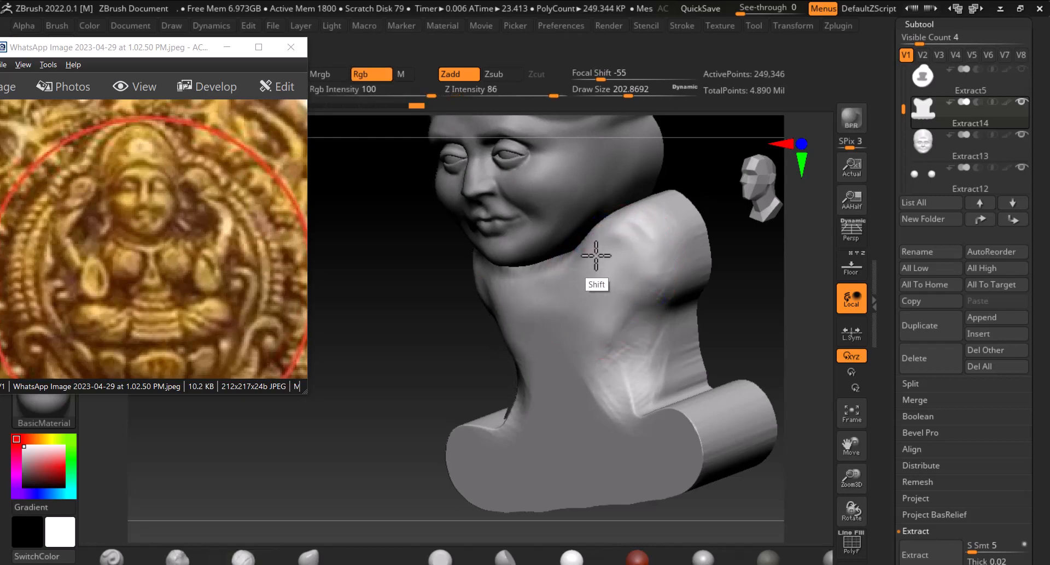
{"action": "left_click_drag", "start_coordinate": [727, 306], "coordinate": [629, 312], "text": "shift"}
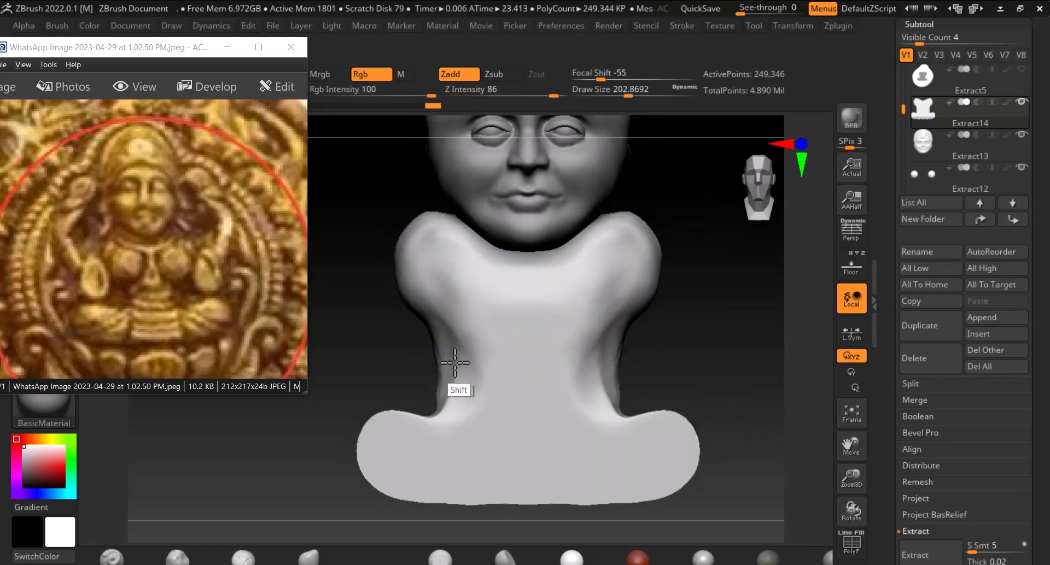
{"action": "mouse_move", "coordinate": [453, 345]}
{"action": "left_mouse_down", "text": "alt"}
{"action": "mouse_move", "coordinate": [461, 372]}
{"action": "mouse_move", "coordinate": [428, 424]}
{"action": "mouse_move", "coordinate": [427, 340]}
{"action": "left_mouse_up", "text": "alt"}
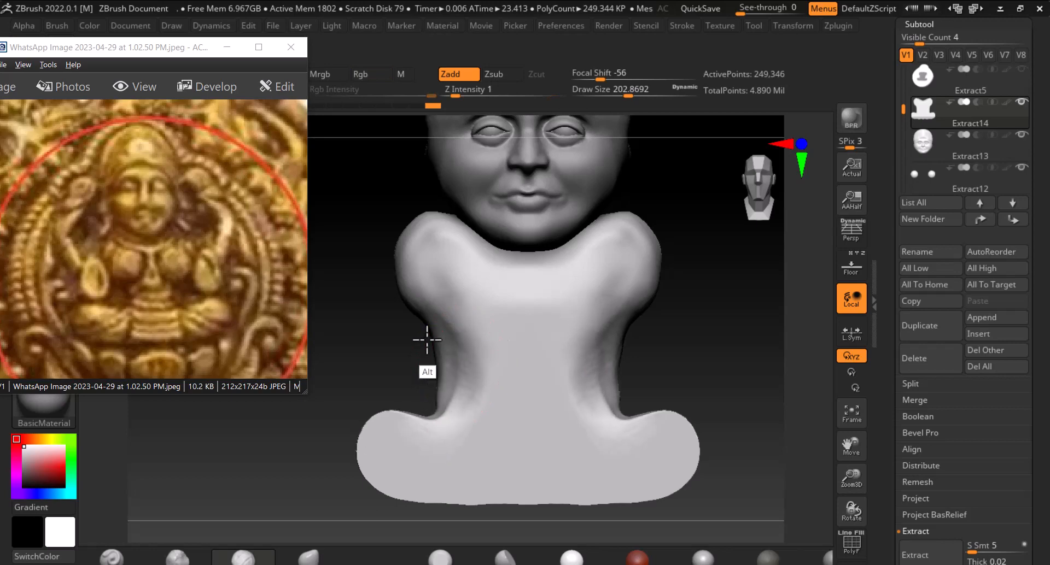
{"action": "mouse_move", "coordinate": [416, 235]}
{"action": "left_mouse_down", "text": "shift"}
{"action": "mouse_move", "coordinate": [452, 241]}
{"action": "mouse_move", "coordinate": [444, 234]}
{"action": "left_mouse_up", "text": "shift"}
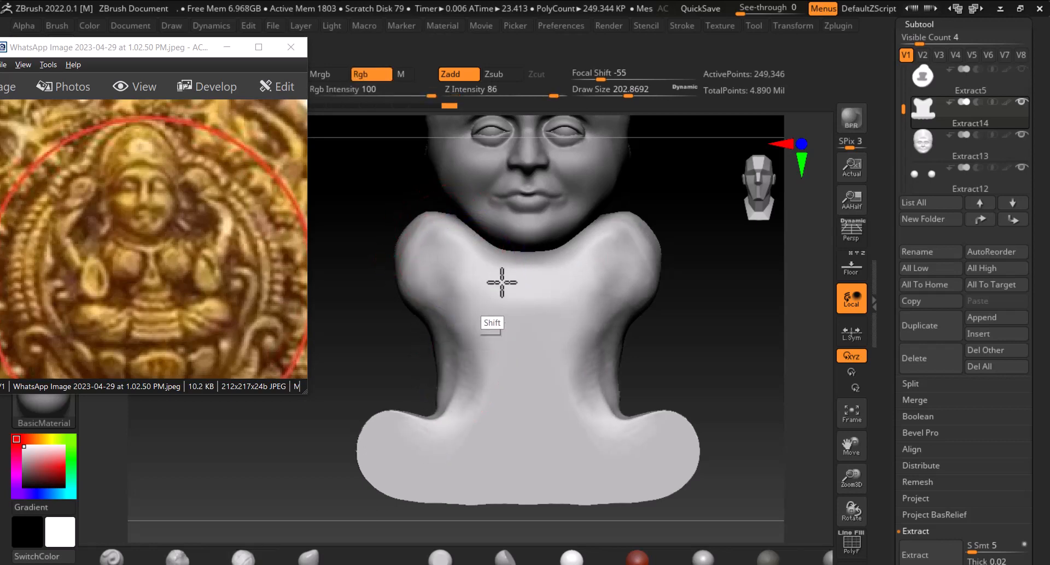
{"action": "mouse_move", "coordinate": [502, 282]}
{"action": "left_mouse_down", "text": "shift"}
{"action": "mouse_move", "coordinate": [497, 270]}
{"action": "mouse_move", "coordinate": [539, 265]}
{"action": "left_mouse_up", "text": "shift"}
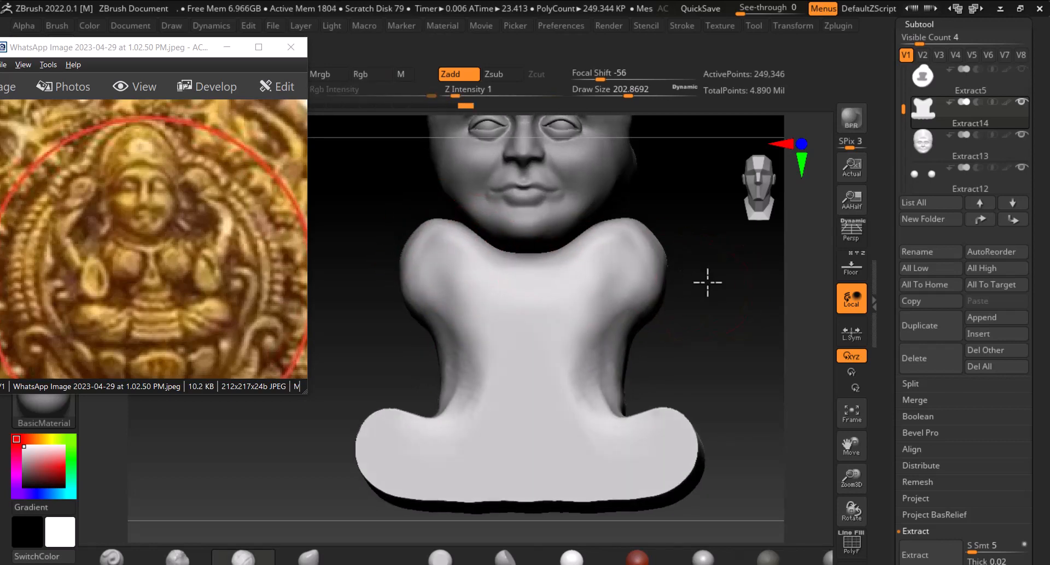
{"action": "mouse_move", "coordinate": [708, 283]}
{"action": "left_mouse_down"}
{"action": "mouse_move", "coordinate": [593, 281]}
{"action": "mouse_move", "coordinate": [509, 300]}
{"action": "left_mouse_up"}
Reduce the brush to about 150 draw size and smooth the neck and the base transition of the body
{"action": "key", "text": "bracketleft"}
{"action": "key", "text": "bracketleft"}
{"action": "key", "text": "bracketleft"}
{"action": "key", "text": "bracketleft"}
{"action": "key", "text": "bracketleft"}
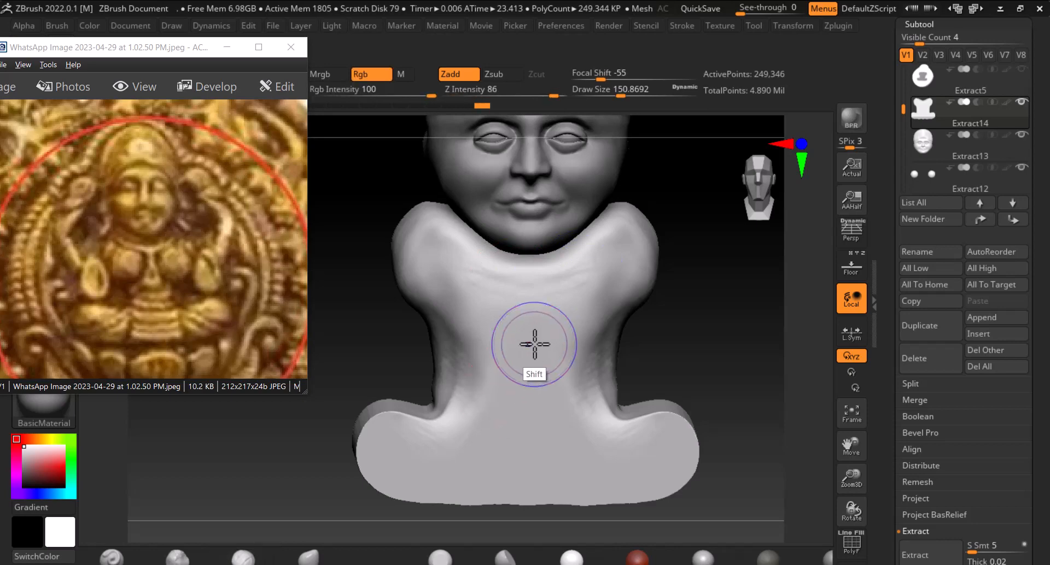
{"action": "key", "text": "shift+f"}
{"action": "key", "text": "shift+f"}
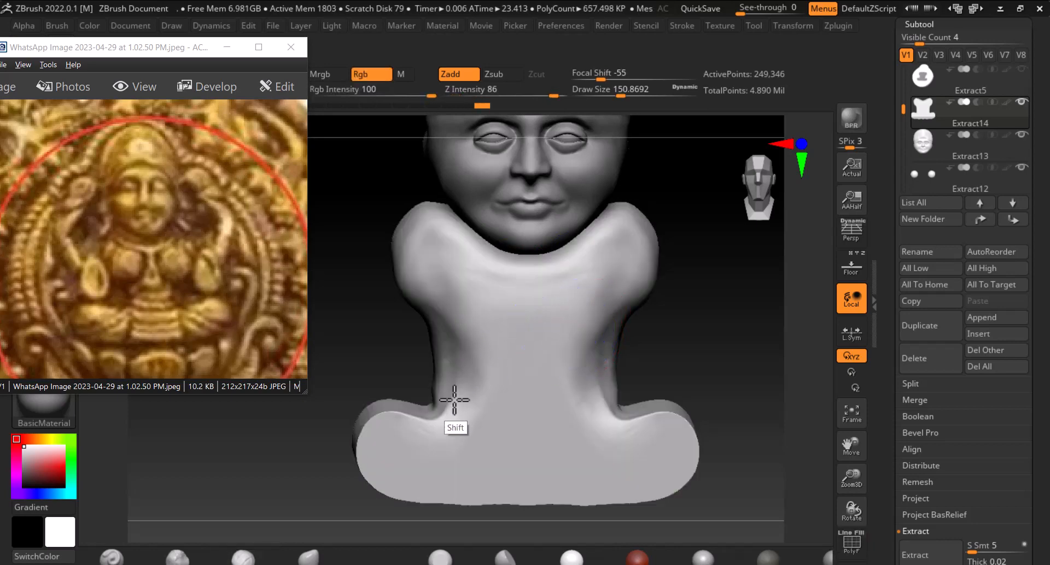
{"action": "left_click_drag", "start_coordinate": [715, 428], "coordinate": [677, 354], "text": "alt"}
{"action": "key", "text": "shift"}
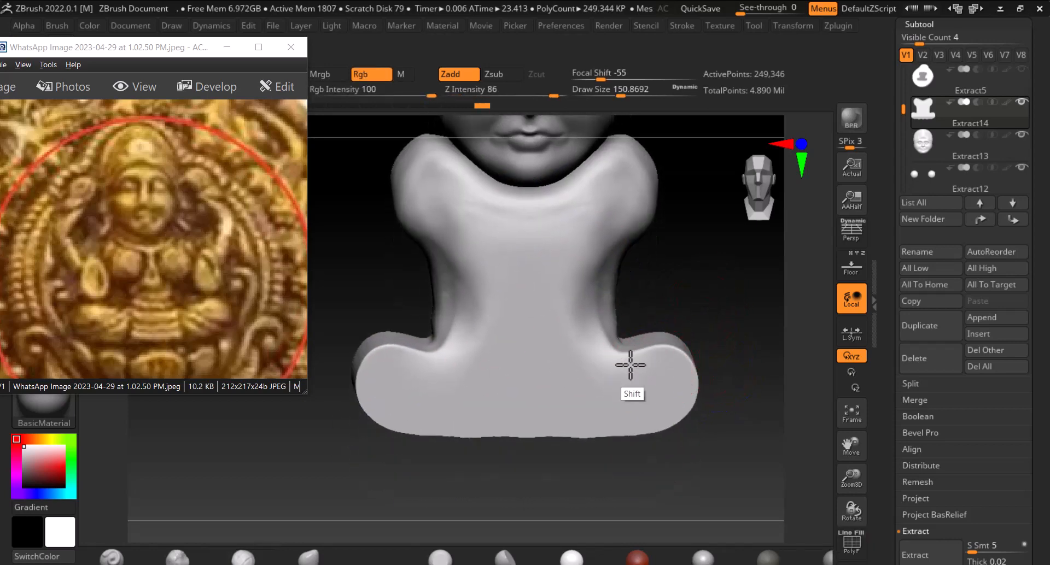
{"action": "left_click_drag", "start_coordinate": [717, 276], "coordinate": [724, 316], "text": "shift"}
Show the reference backdrop, pick a sculpting brush at about 83 draw size and carve collarbone ridges on the chest
{"action": "left_click", "coordinate": [852, 266]}
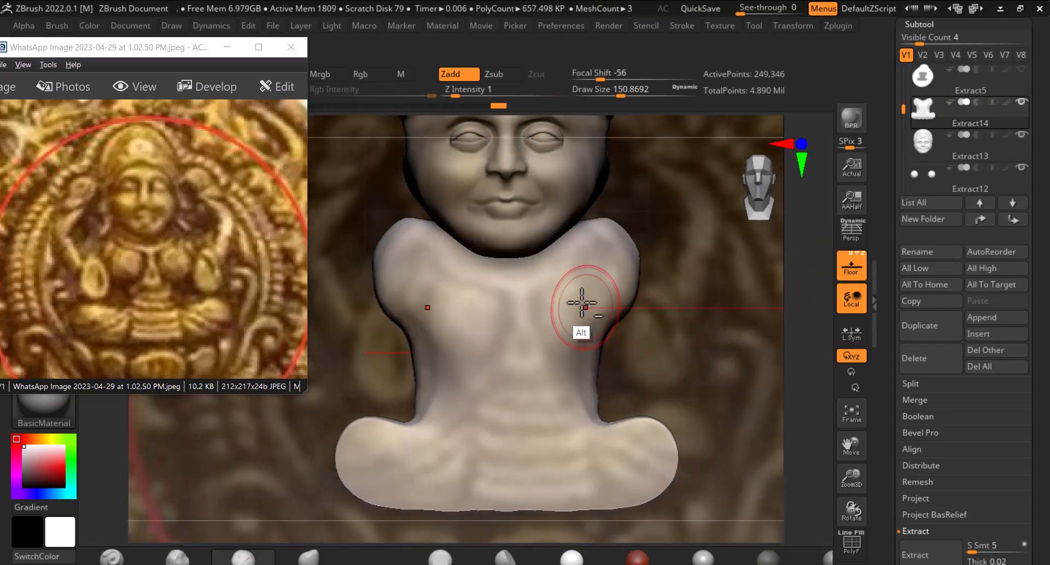
{"action": "left_click_drag", "start_coordinate": [520, 284], "coordinate": [548, 284]}
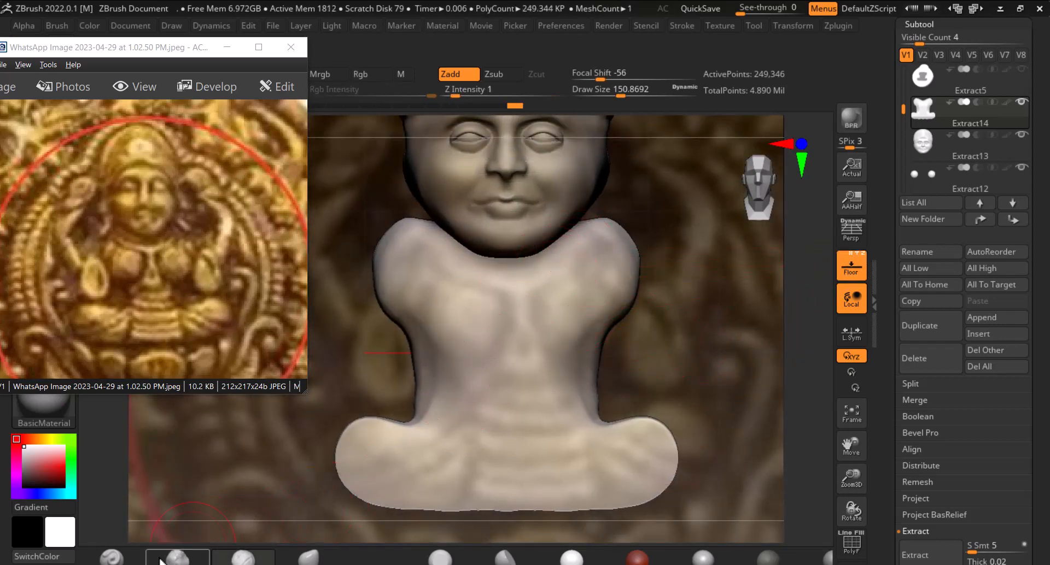
{"action": "left_click", "coordinate": [115, 562]}
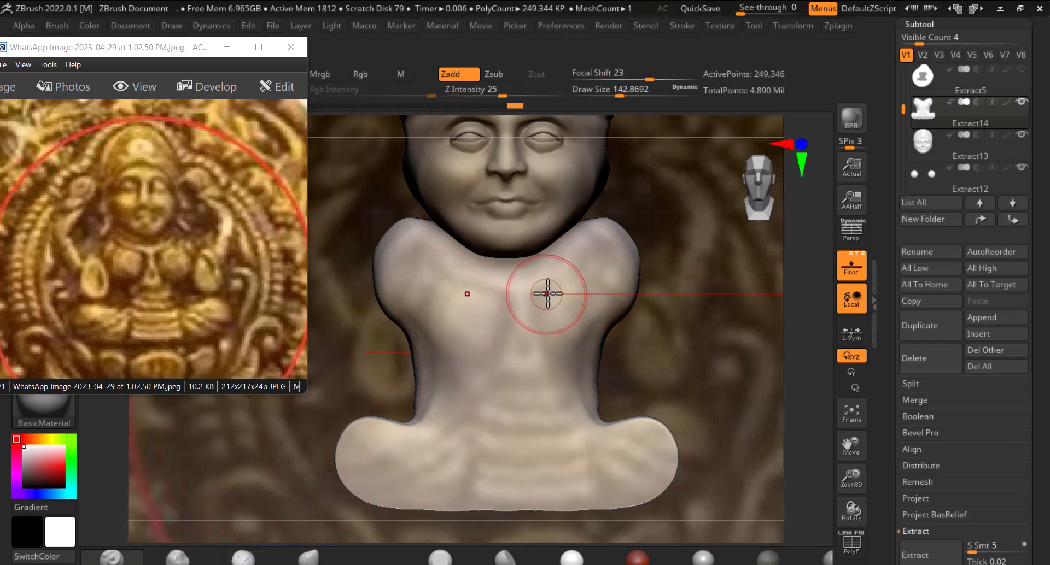
{"action": "key", "text": "bracketleft"}
{"action": "key", "text": "bracketleft"}
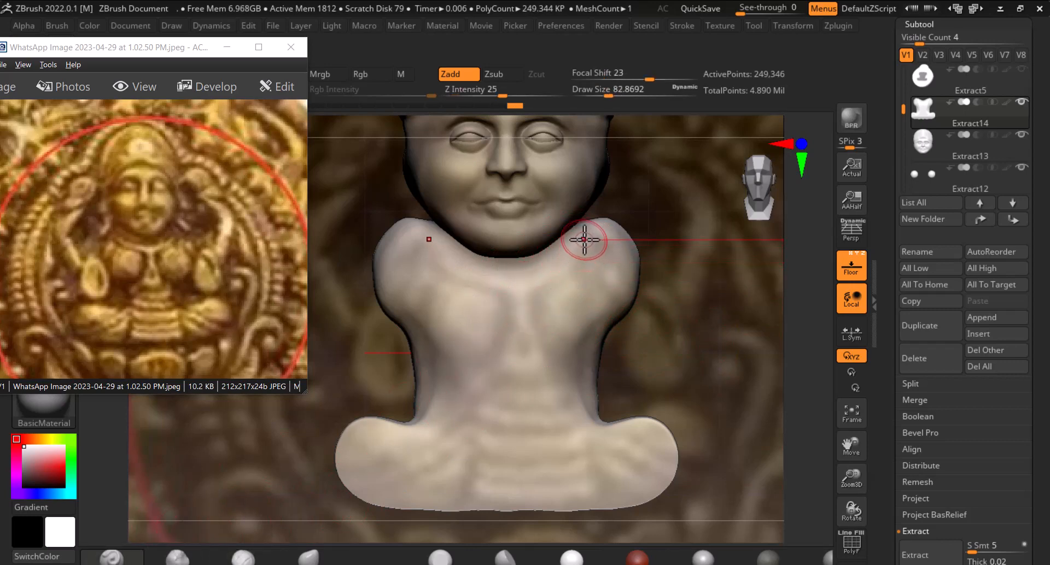
{"action": "mouse_move", "coordinate": [572, 249]}
{"action": "left_mouse_down"}
{"action": "mouse_move", "coordinate": [519, 305]}
{"action": "mouse_move", "coordinate": [513, 345]}
{"action": "mouse_move", "coordinate": [525, 349]}
{"action": "left_mouse_up"}
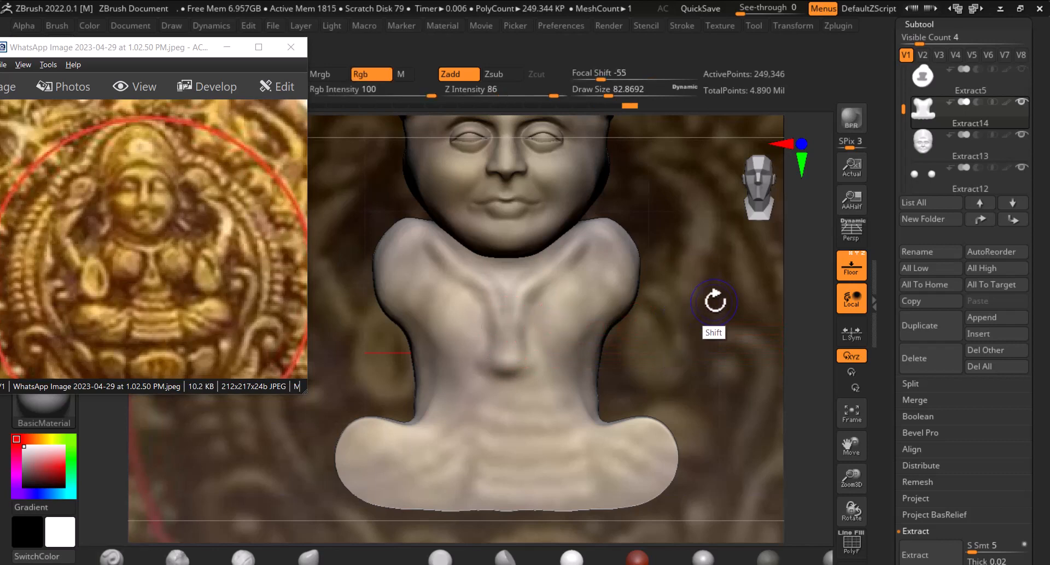
Sculpt the chest and breast forms with the brush enlarged to about 115 draw size, toggling the reference backdrop
{"action": "left_click", "coordinate": [851, 266]}
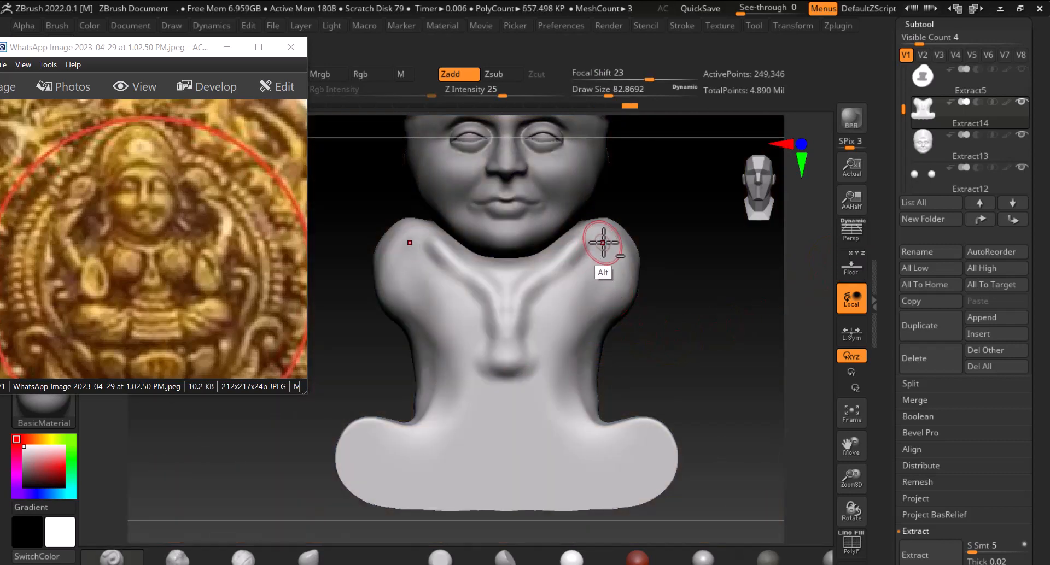
{"action": "mouse_move", "coordinate": [592, 245]}
{"action": "left_mouse_down", "text": "alt"}
{"action": "mouse_move", "coordinate": [555, 275]}
{"action": "mouse_move", "coordinate": [564, 277]}
{"action": "mouse_move", "coordinate": [529, 328]}
{"action": "left_mouse_up", "text": "alt"}
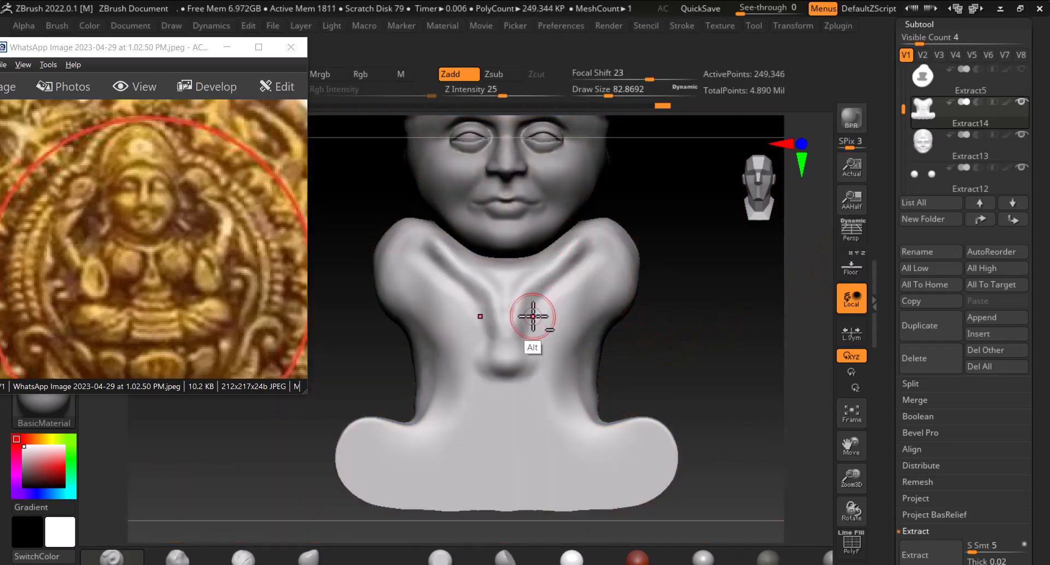
{"action": "left_click", "coordinate": [851, 267]}
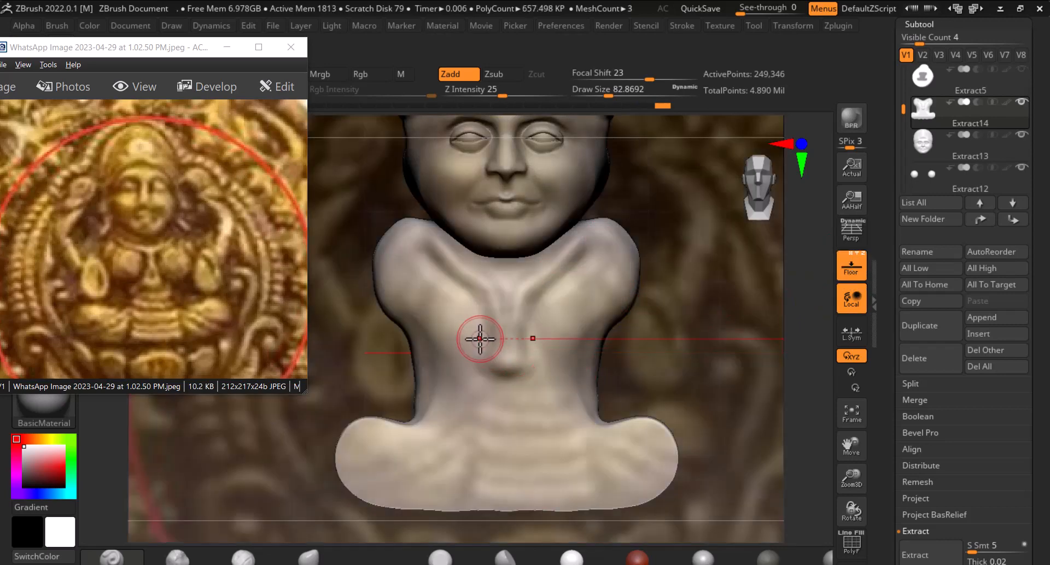
{"action": "key", "text": "bracketright"}
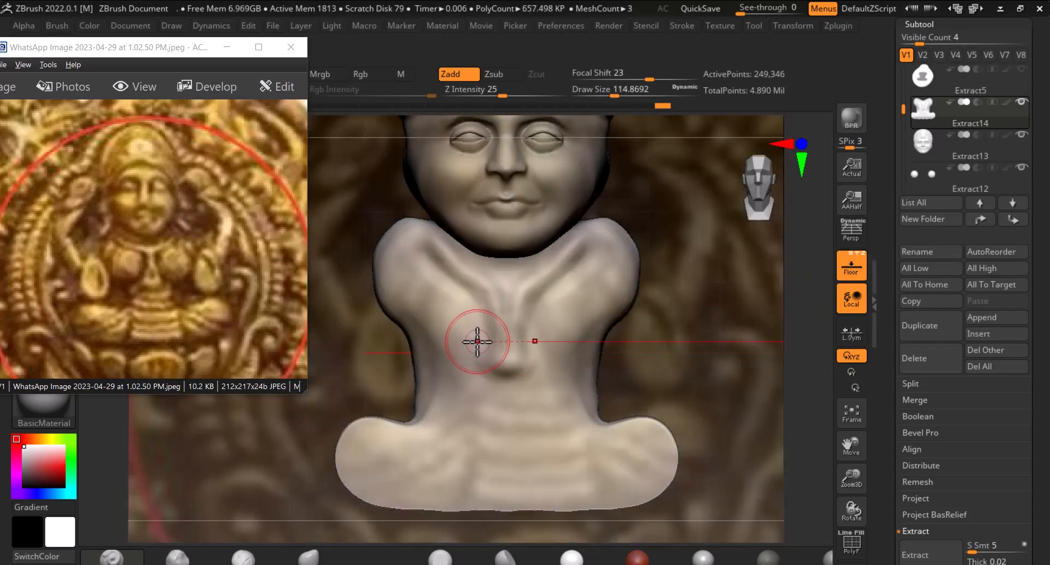
{"action": "mouse_move", "coordinate": [457, 312]}
{"action": "left_mouse_down"}
{"action": "mouse_move", "coordinate": [417, 328]}
{"action": "mouse_move", "coordinate": [449, 298]}
{"action": "mouse_move", "coordinate": [423, 384]}
{"action": "mouse_move", "coordinate": [414, 374]}
{"action": "left_mouse_up"}
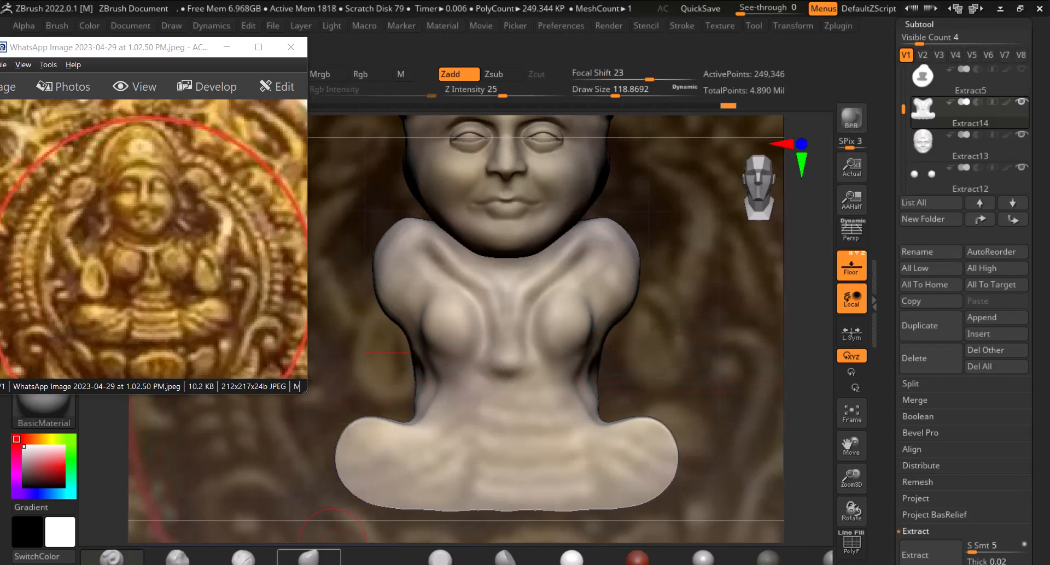
With the Move brush, pull the body's sides and chest profile from front and side views, smoothing the chest between moves
{"action": "left_click", "coordinate": [247, 560]}
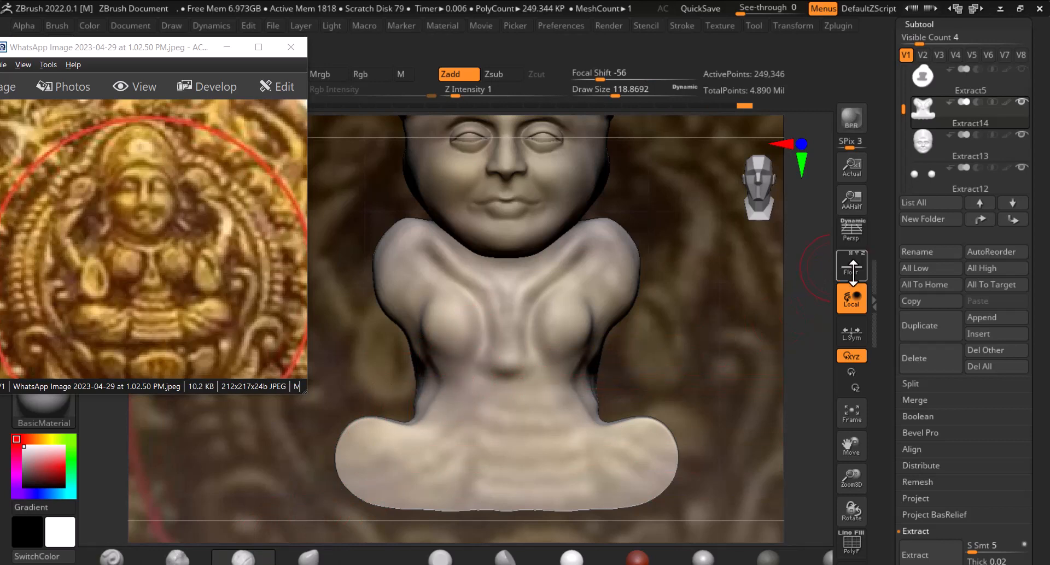
{"action": "left_click_drag", "start_coordinate": [702, 375], "coordinate": [670, 379]}
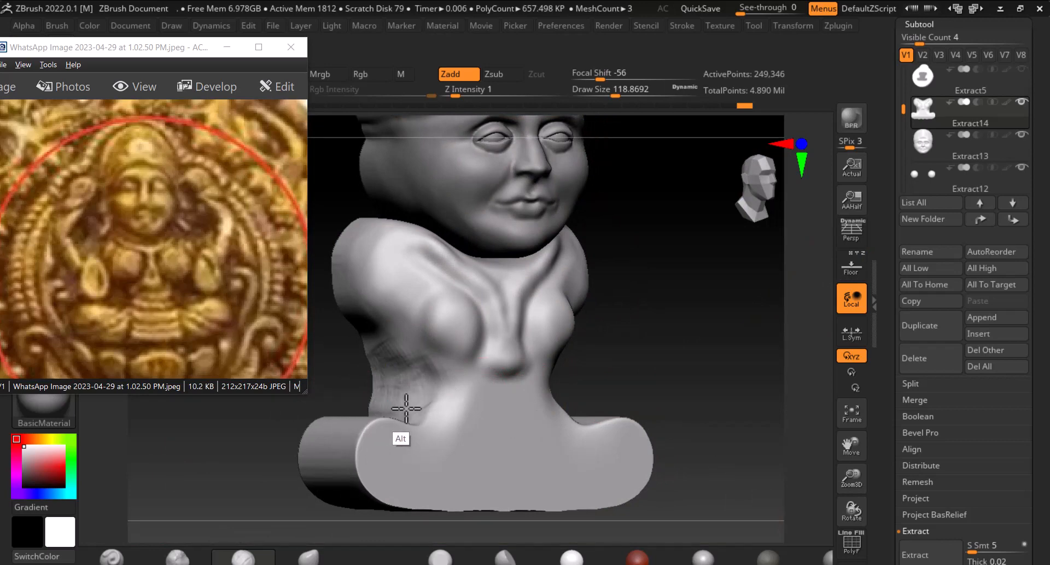
{"action": "mouse_move", "coordinate": [619, 340]}
{"action": "left_mouse_down"}
{"action": "mouse_move", "coordinate": [567, 377]}
{"action": "mouse_move", "coordinate": [539, 415]}
{"action": "mouse_move", "coordinate": [552, 394]}
{"action": "mouse_move", "coordinate": [487, 412]}
{"action": "mouse_move", "coordinate": [576, 388]}
{"action": "left_mouse_up"}
{"action": "left_click_drag", "start_coordinate": [681, 360], "coordinate": [570, 410]}
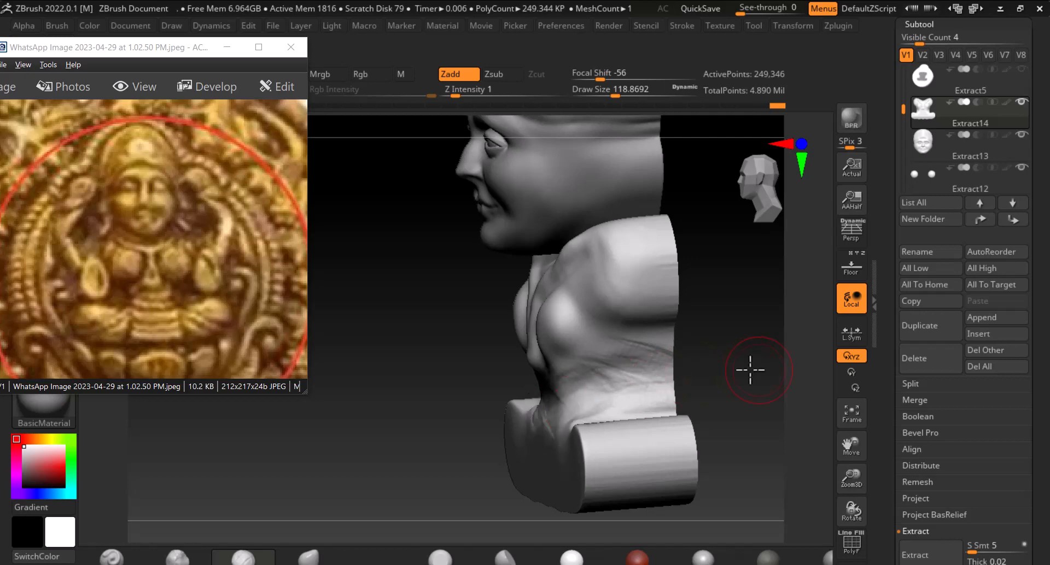
{"action": "left_click_drag", "start_coordinate": [750, 370], "coordinate": [778, 298]}
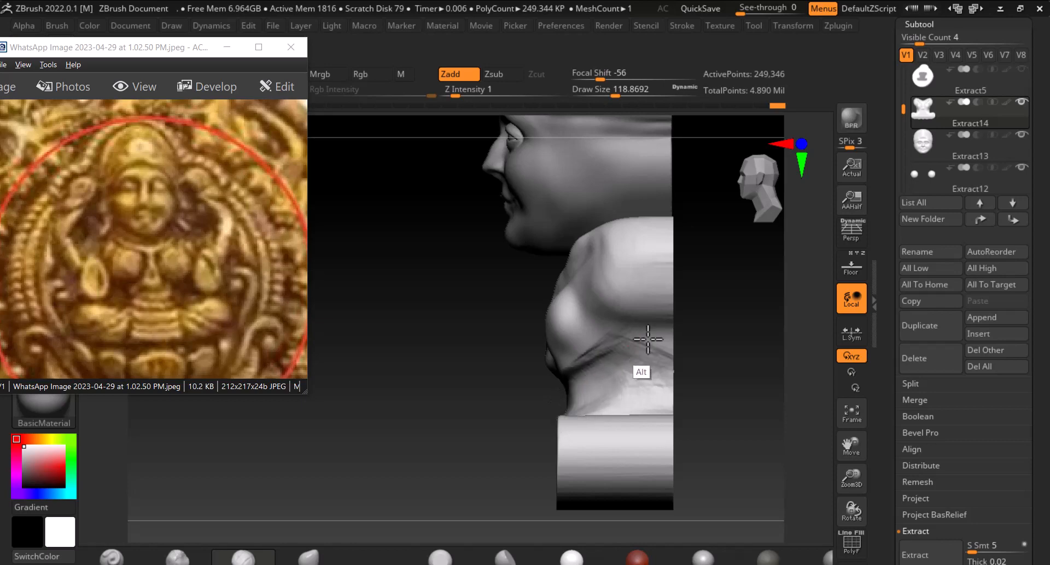
{"action": "left_click_drag", "start_coordinate": [530, 389], "coordinate": [556, 378]}
{"action": "left_click_drag", "start_coordinate": [691, 358], "coordinate": [698, 357]}
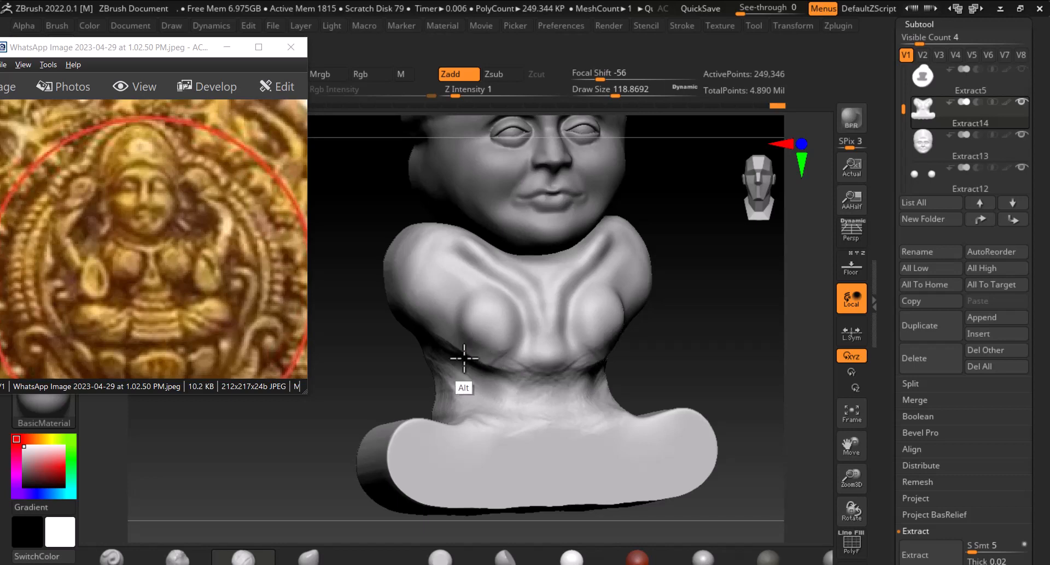
{"action": "mouse_move", "coordinate": [505, 378]}
{"action": "left_mouse_down", "text": "alt"}
{"action": "mouse_move", "coordinate": [473, 420]}
{"action": "mouse_move", "coordinate": [532, 413]}
{"action": "mouse_move", "coordinate": [576, 377]}
{"action": "left_mouse_up", "text": "alt"}
{"action": "left_click_drag", "start_coordinate": [709, 362], "coordinate": [683, 376], "text": "shift"}
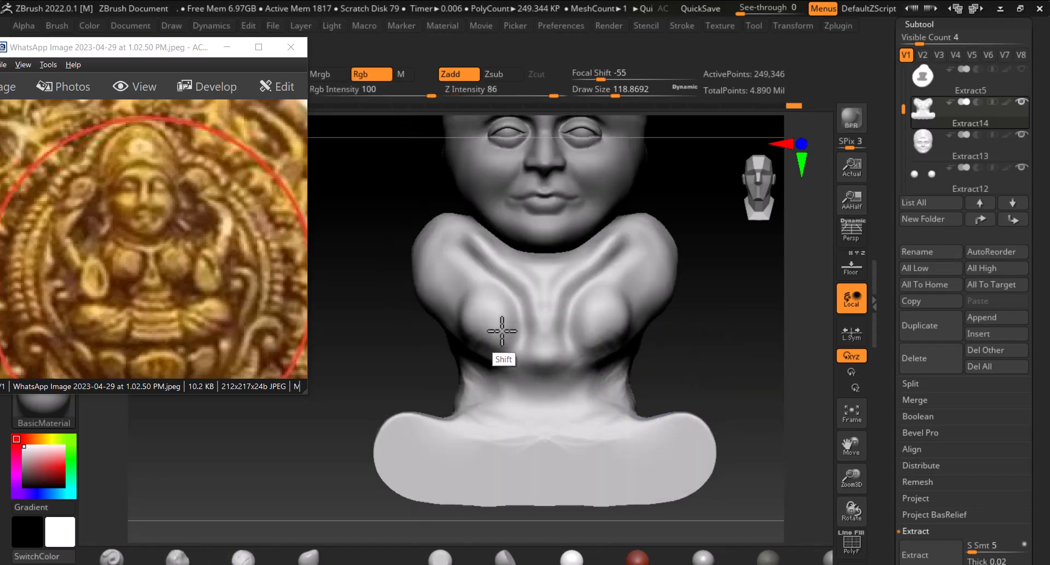
{"action": "mouse_move", "coordinate": [580, 331]}
{"action": "left_mouse_down", "text": "shift"}
{"action": "mouse_move", "coordinate": [565, 347]}
{"action": "mouse_move", "coordinate": [601, 310]}
{"action": "left_mouse_up", "text": "shift"}
{"action": "mouse_move", "coordinate": [717, 306]}
{"action": "left_mouse_down"}
{"action": "mouse_move", "coordinate": [748, 335]}
{"action": "mouse_move", "coordinate": [694, 335]}
{"action": "left_mouse_up"}
Pick a sculpting brush, enlarge it to about 207 draw size and build up the neck-to-chest profile from the side
{"action": "left_click", "coordinate": [310, 558]}
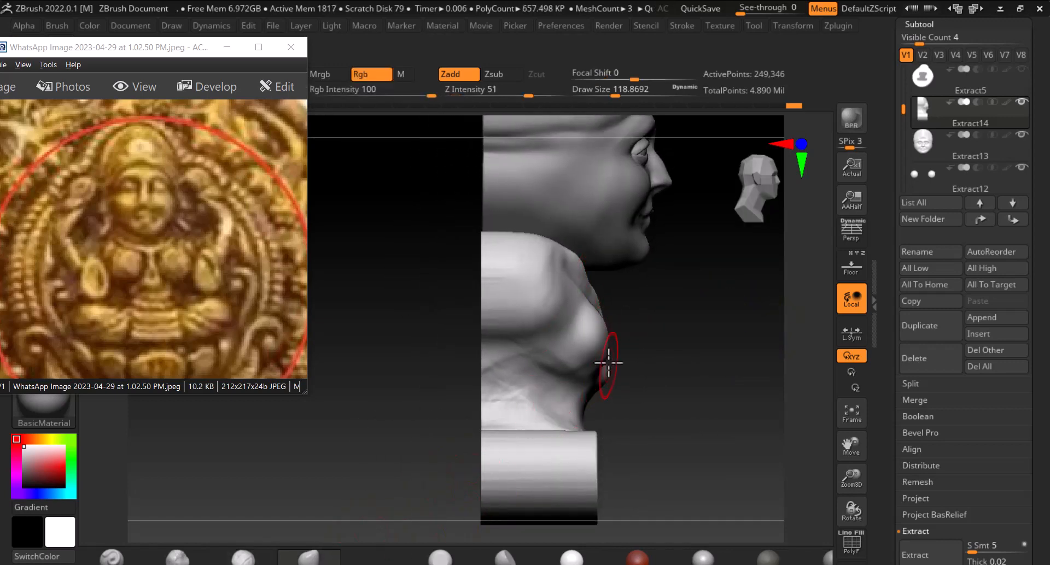
{"action": "scroll", "coordinate": [595, 326], "scroll_direction": "up", "scroll_amount": 2}
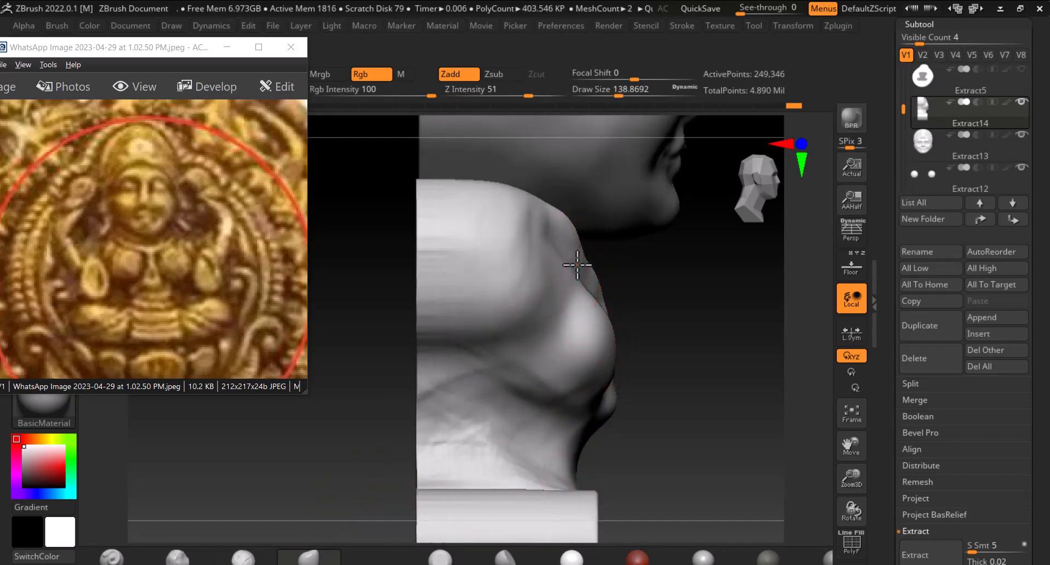
{"action": "key", "text": "bracketright"}
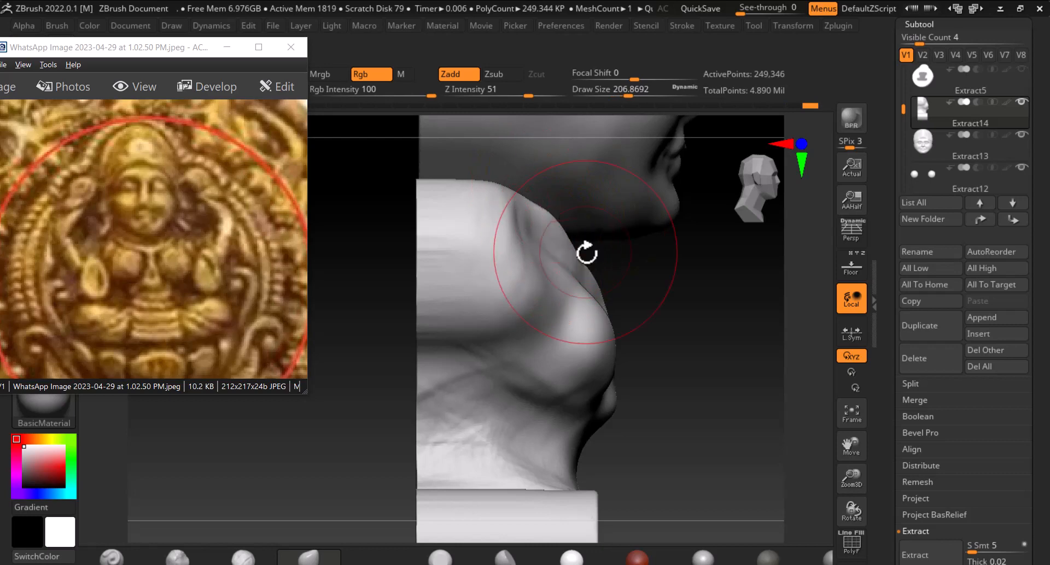
{"action": "left_click_drag", "start_coordinate": [593, 266], "coordinate": [566, 269]}
{"action": "left_click_drag", "start_coordinate": [716, 269], "coordinate": [690, 273]}
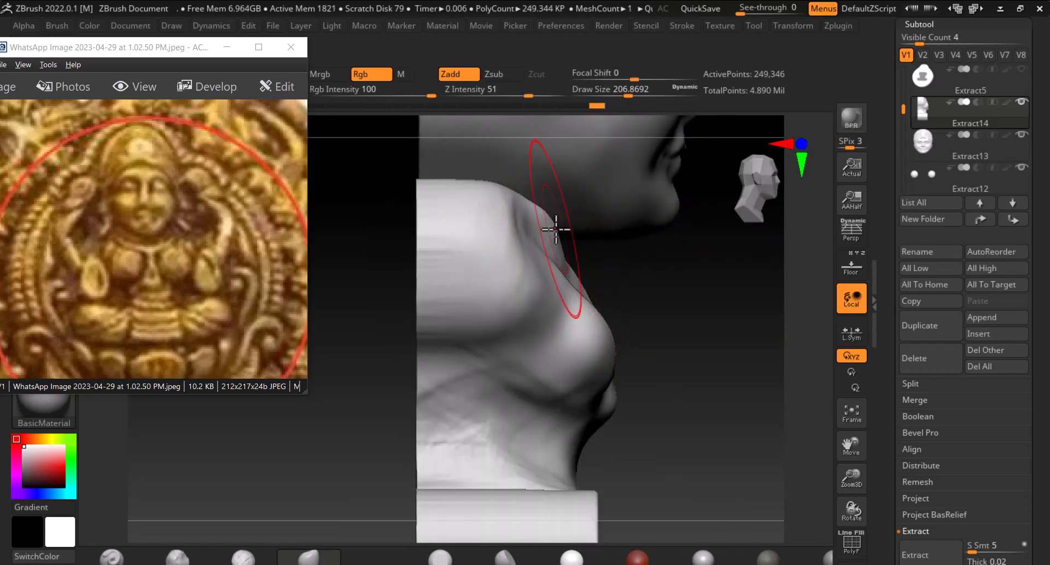
{"action": "left_click_drag", "start_coordinate": [716, 272], "coordinate": [664, 284], "text": "shift"}
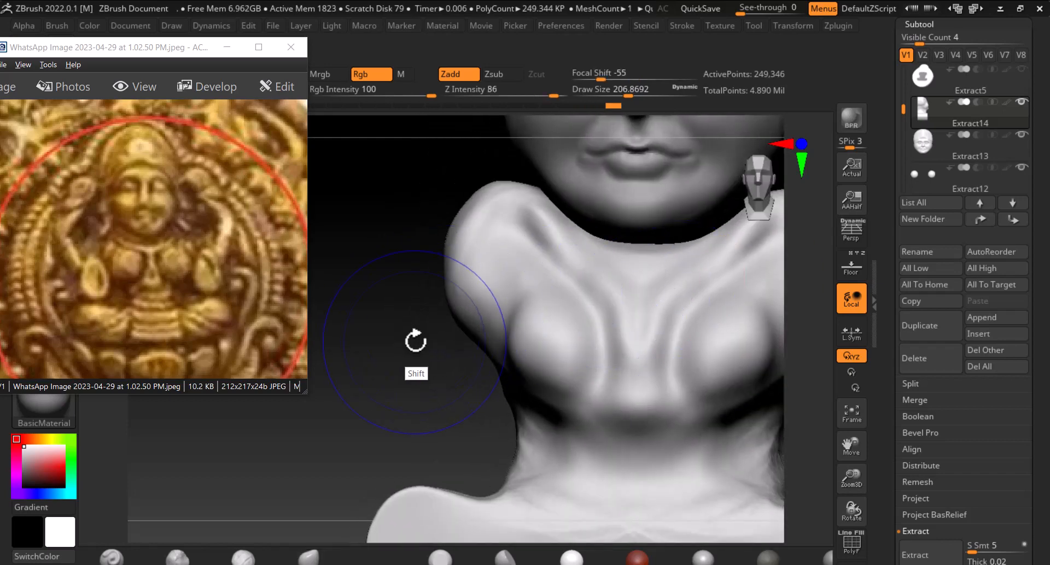
{"action": "mouse_move", "coordinate": [493, 306]}
{"action": "left_mouse_down", "text": "shift"}
{"action": "mouse_move", "coordinate": [504, 242]}
{"action": "mouse_move", "coordinate": [644, 356]}
{"action": "mouse_move", "coordinate": [482, 329]}
{"action": "left_mouse_up", "text": "shift"}
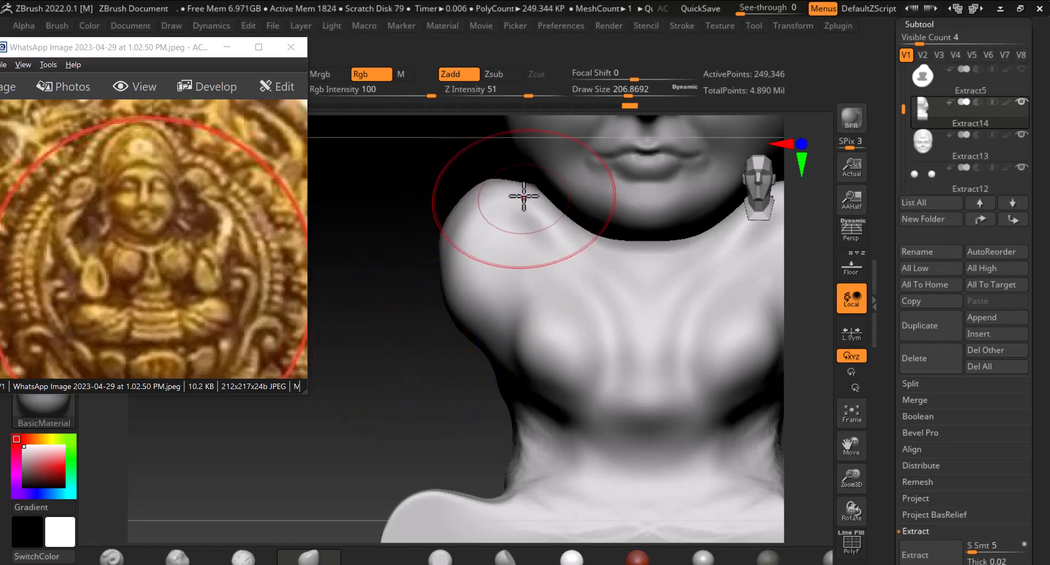
Build up and smooth the tops of both shoulders and the chest sides with the enlarged brush
{"action": "left_click_drag", "start_coordinate": [423, 241], "coordinate": [492, 240]}
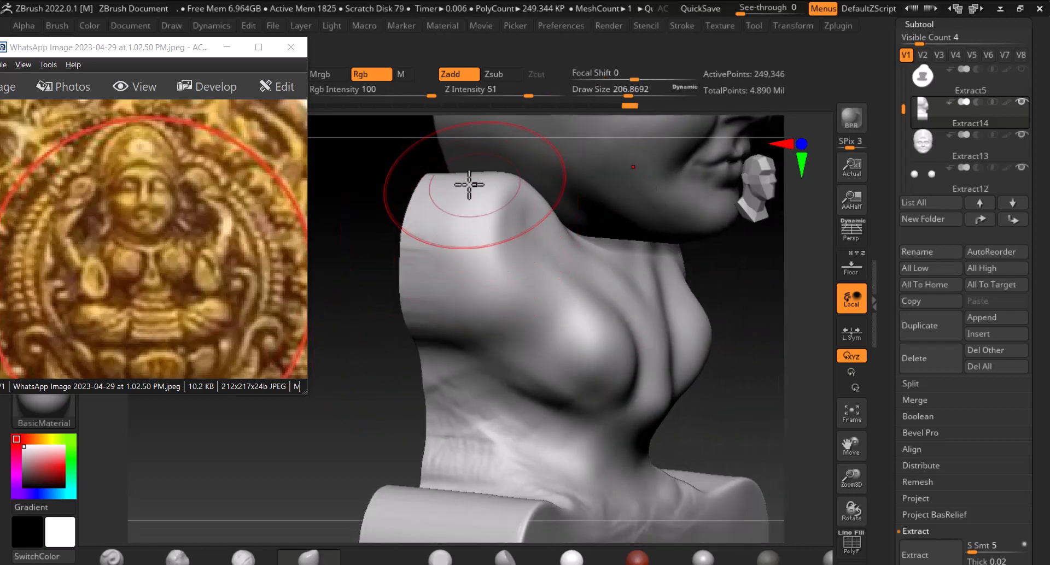
{"action": "left_click_drag", "start_coordinate": [441, 179], "coordinate": [437, 165]}
{"action": "left_click_drag", "start_coordinate": [405, 400], "coordinate": [355, 389]}
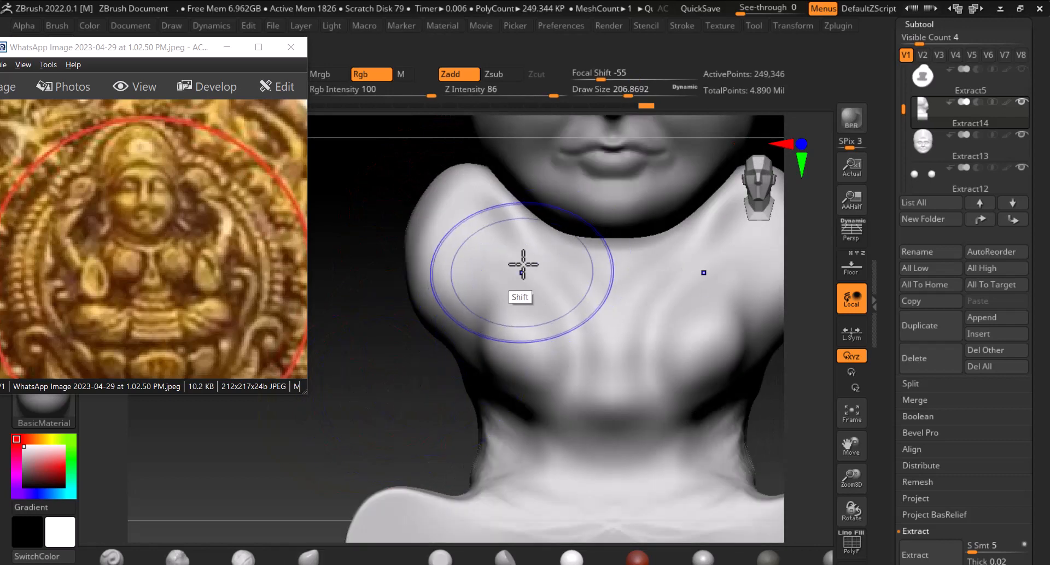
{"action": "left_click_drag", "start_coordinate": [523, 265], "coordinate": [549, 338], "text": "shift"}
{"action": "key", "text": "shift"}
{"action": "key", "text": "shift"}
{"action": "key", "text": "shift"}
{"action": "key", "text": "shift"}
{"action": "key", "text": "shift"}
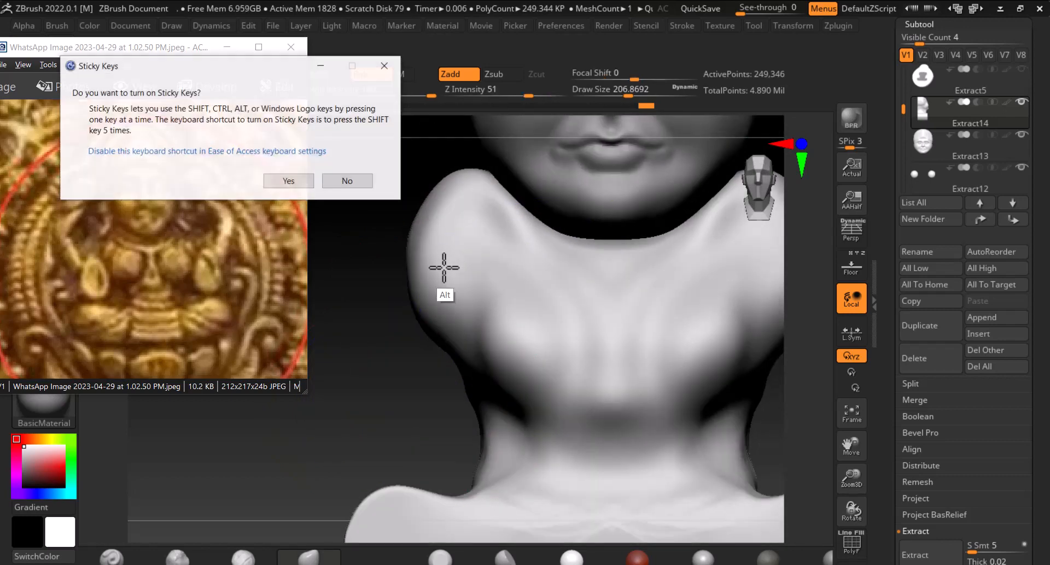
{"action": "left_click_drag", "start_coordinate": [392, 359], "coordinate": [445, 352], "text": "alt"}
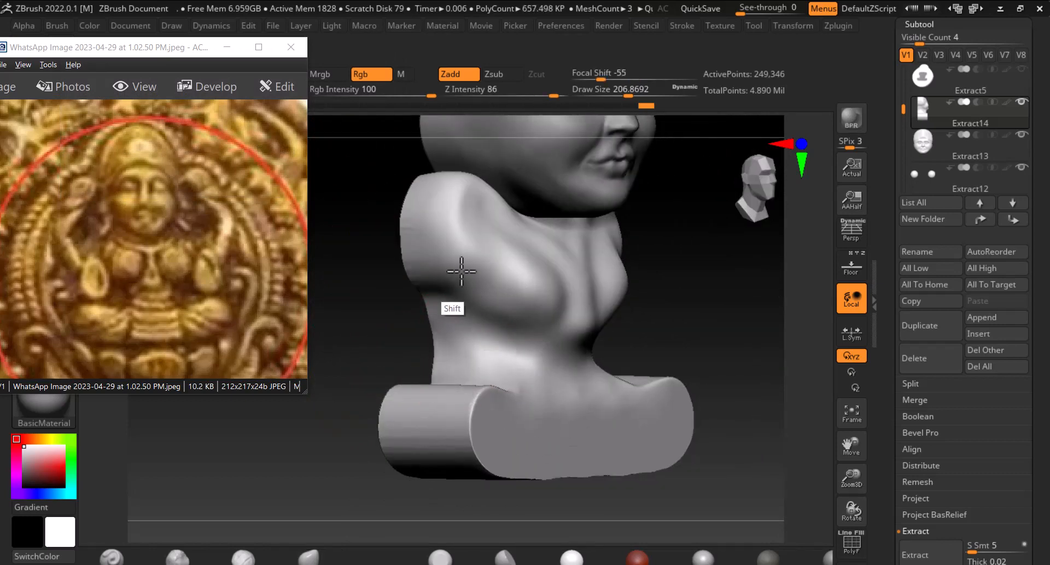
{"action": "left_click_drag", "start_coordinate": [555, 283], "coordinate": [674, 290], "text": "shift"}
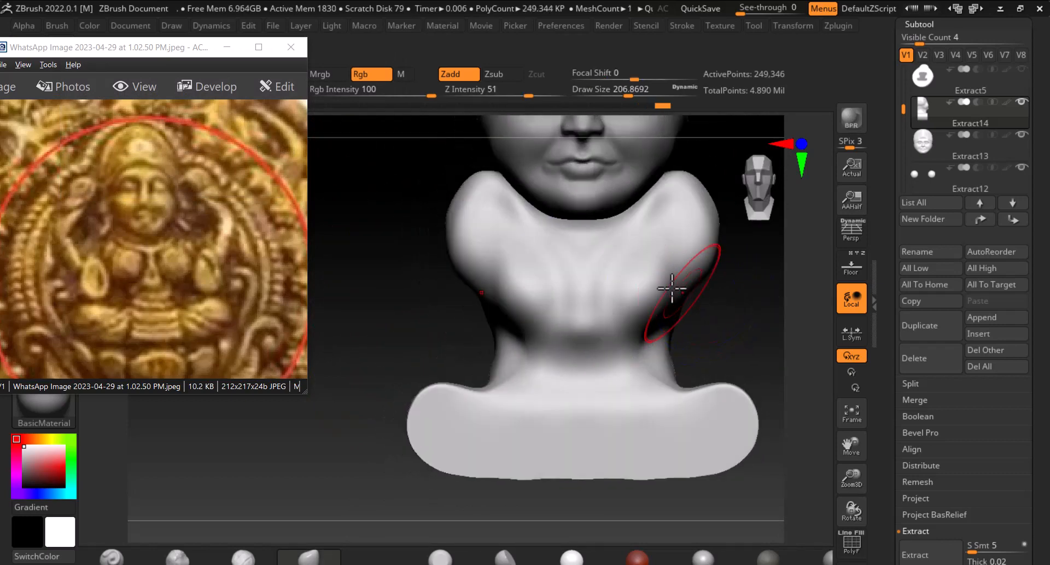
{"action": "mouse_move", "coordinate": [727, 316]}
{"action": "left_mouse_down", "text": "alt"}
{"action": "mouse_move", "coordinate": [716, 352]}
{"action": "mouse_move", "coordinate": [664, 394]}
{"action": "left_mouse_up", "text": "alt"}
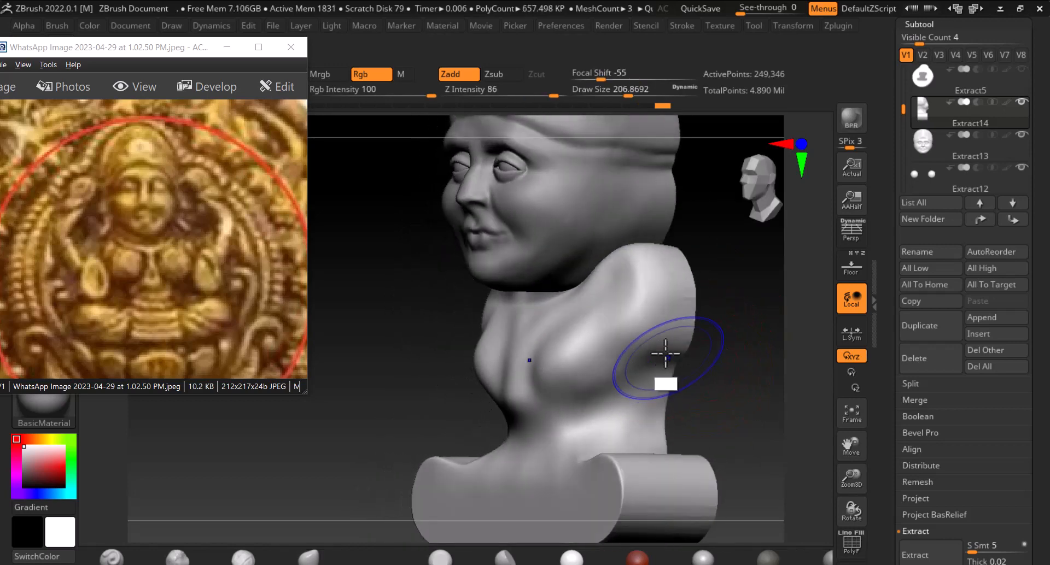
{"action": "mouse_move", "coordinate": [744, 384]}
{"action": "left_mouse_down"}
{"action": "mouse_move", "coordinate": [797, 378]}
{"action": "mouse_move", "coordinate": [605, 323]}
{"action": "left_mouse_up"}
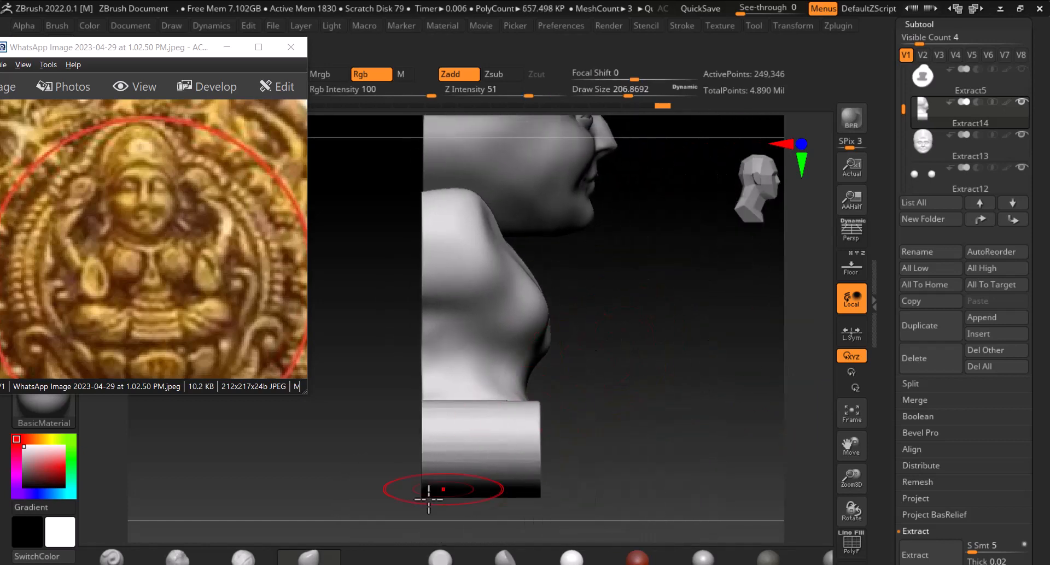
Switch back to the Move brush and reshape the body's shoulder and chest contour from a three-quarter view
{"action": "left_click", "coordinate": [253, 562]}
{"action": "mouse_move", "coordinate": [719, 373]}
{"action": "left_mouse_down"}
{"action": "mouse_move", "coordinate": [690, 376]}
{"action": "mouse_move", "coordinate": [833, 397]}
{"action": "left_mouse_up"}
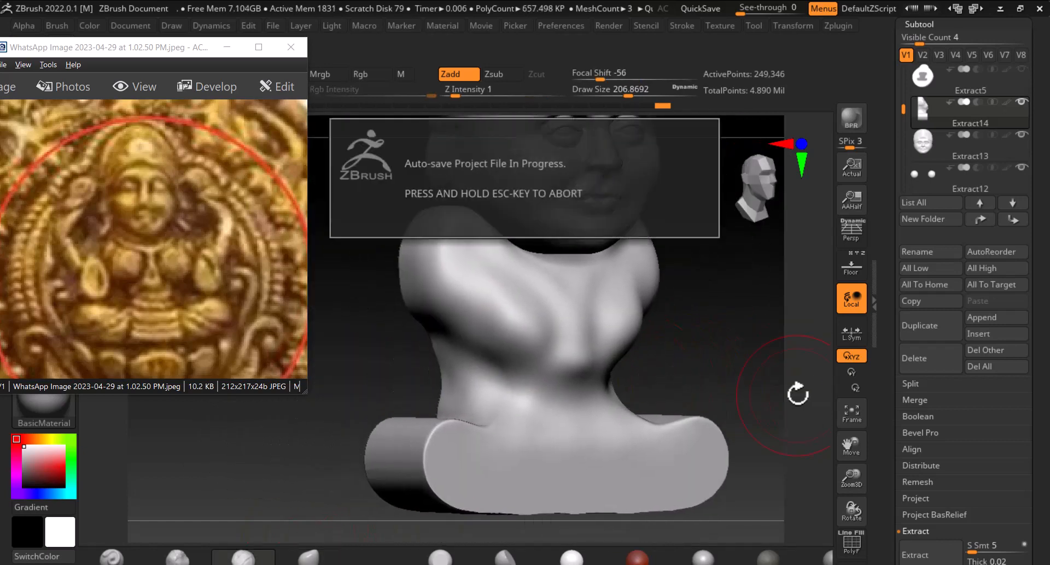
{"action": "left_click_drag", "start_coordinate": [755, 345], "coordinate": [726, 349]}
{"action": "left_click_drag", "start_coordinate": [676, 315], "coordinate": [697, 334], "text": "alt"}
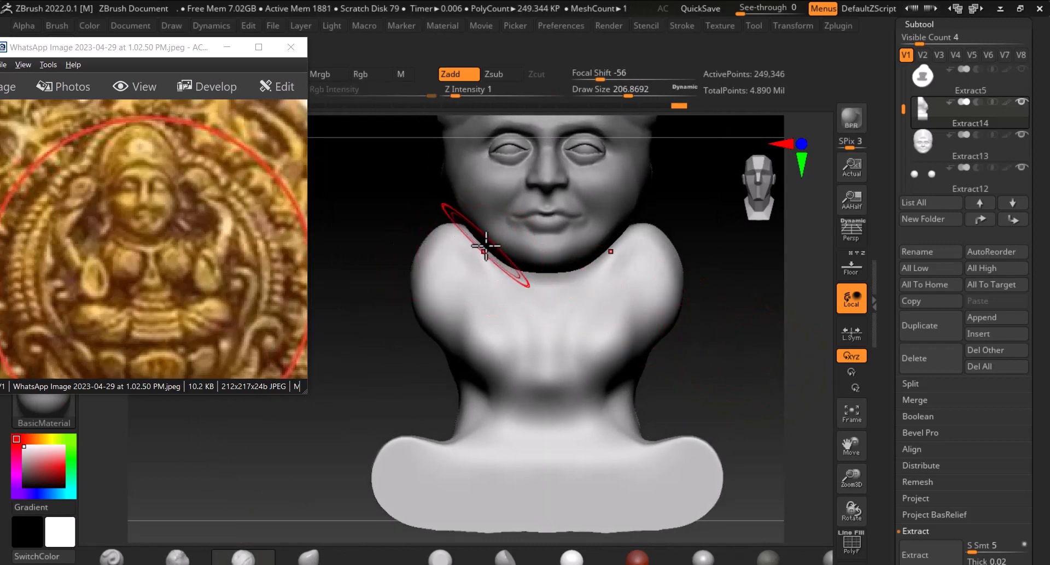
Reduce the Move brush to about 131 draw size, toggle the reference backdrop and push the shoulder contours into shape
{"action": "key", "text": "bracketleft"}
{"action": "key", "text": "bracketleft"}
{"action": "key", "text": "bracketleft"}
{"action": "key", "text": "bracketleft"}
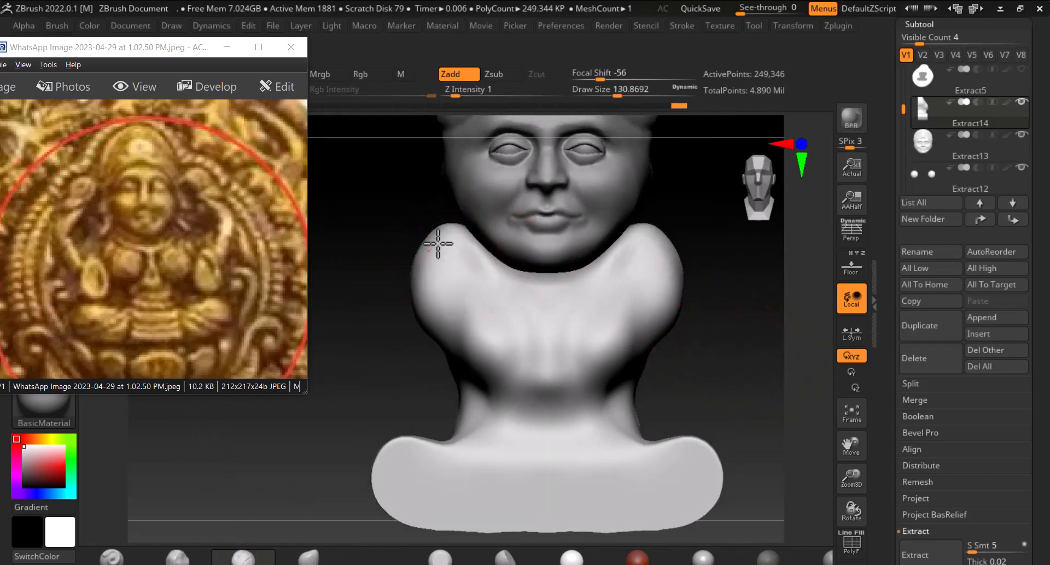
{"action": "left_click", "coordinate": [851, 266]}
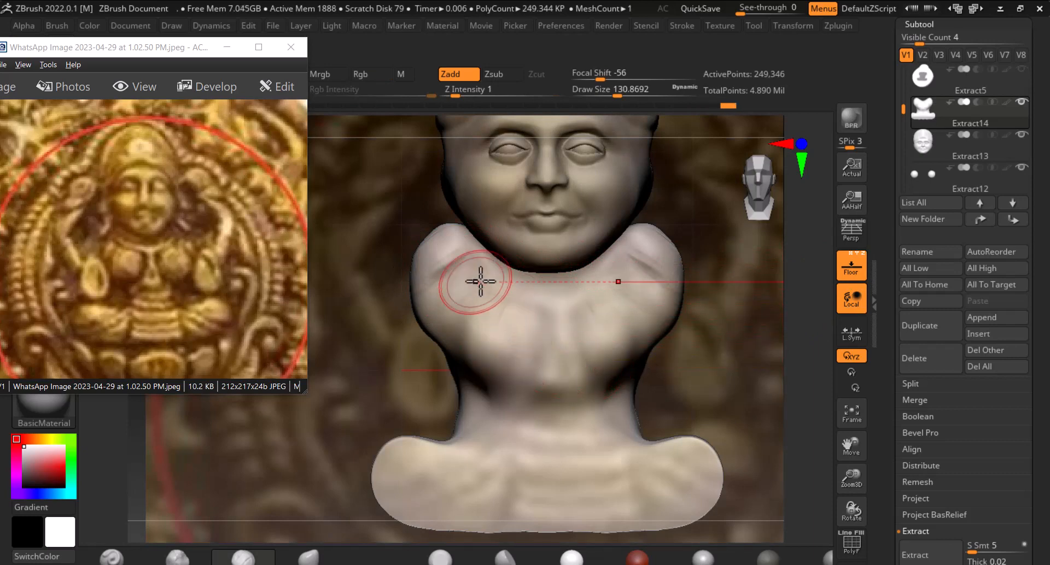
{"action": "key", "text": "shift"}
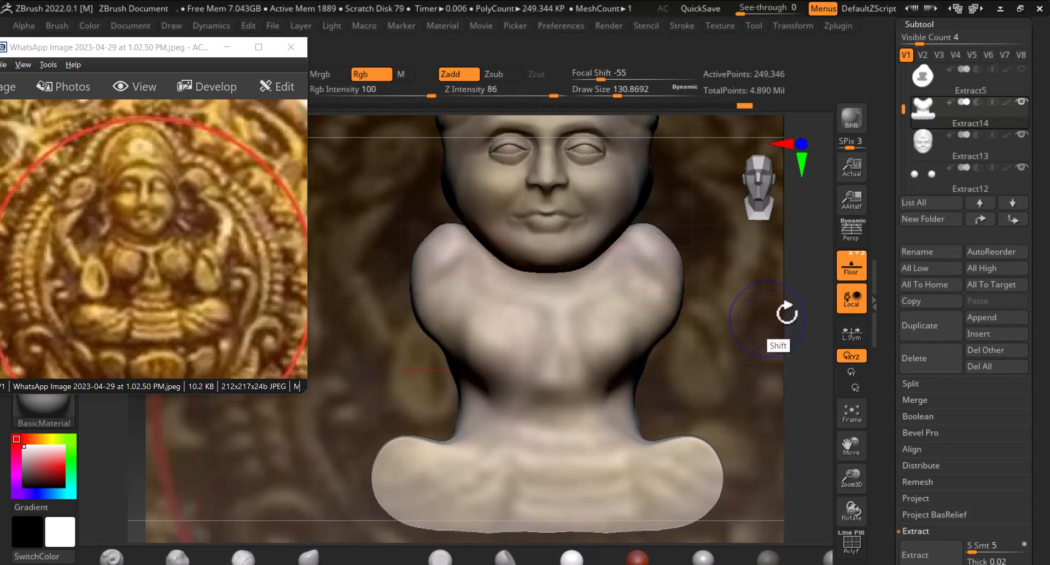
{"action": "left_click", "coordinate": [851, 268]}
{"action": "left_click_drag", "start_coordinate": [739, 388], "coordinate": [703, 380]}
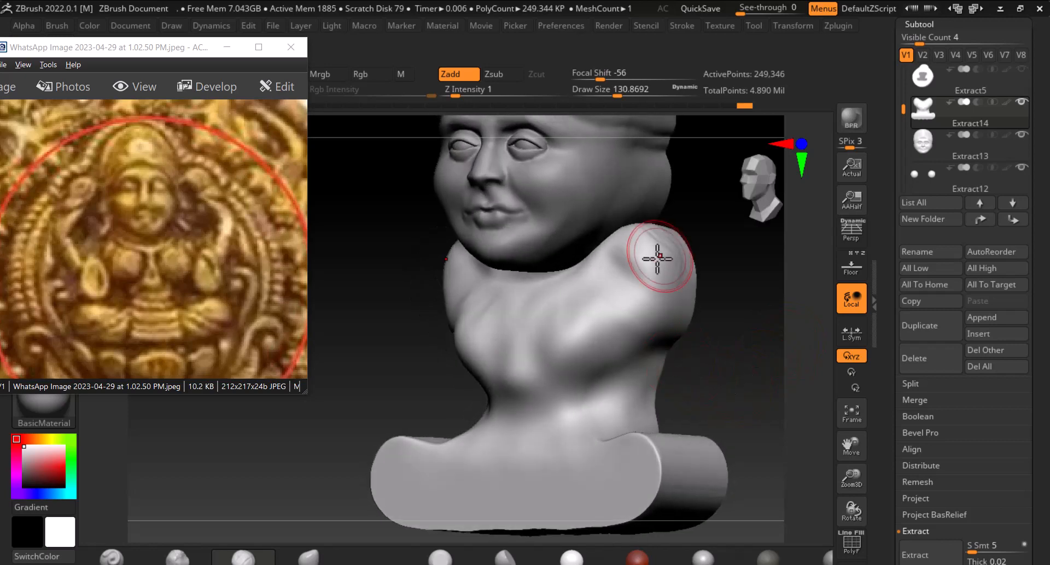
{"action": "left_click_drag", "start_coordinate": [731, 306], "coordinate": [704, 288]}
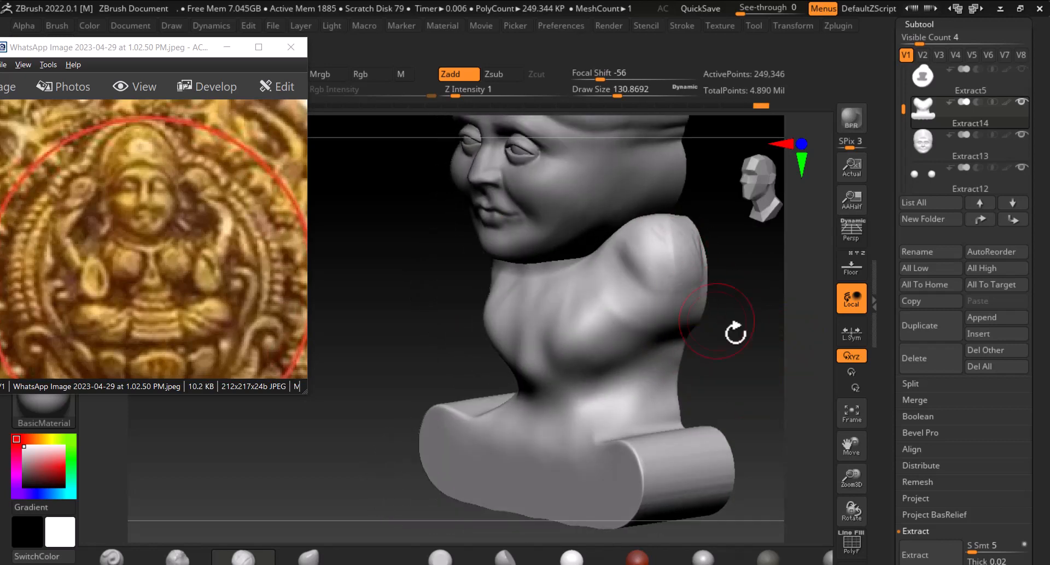
{"action": "left_click_drag", "start_coordinate": [735, 332], "coordinate": [487, 288], "text": "shift"}
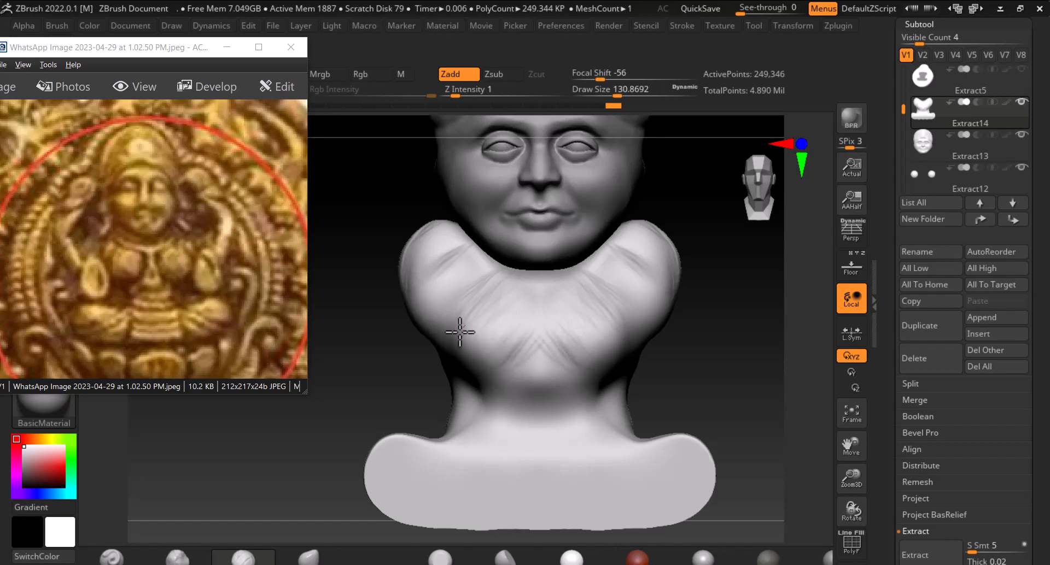
{"action": "left_click_drag", "start_coordinate": [697, 373], "coordinate": [770, 377]}
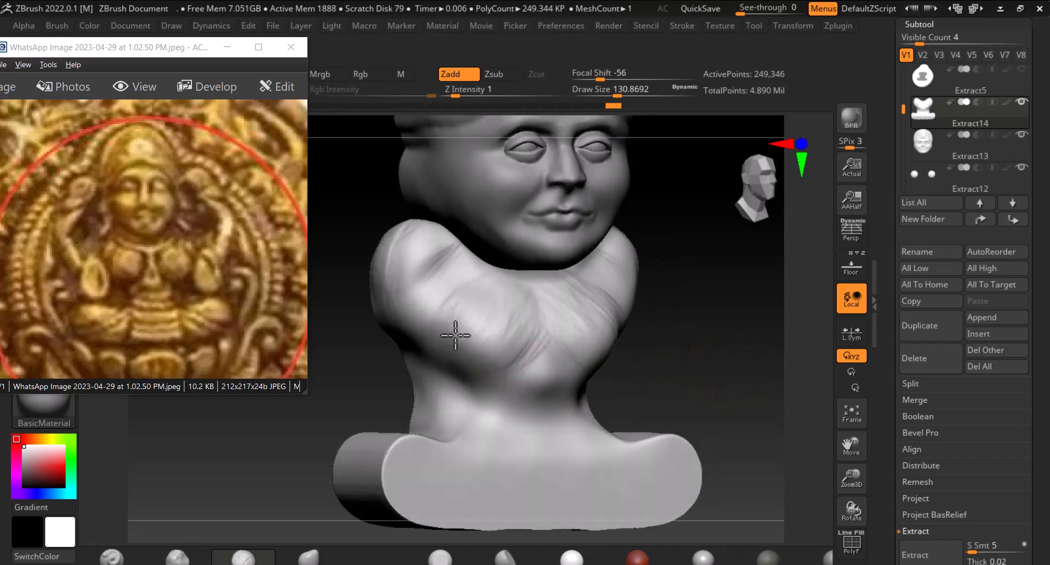
Smooth the chest and breast area of the body from a three-quarter view
{"action": "key", "text": "shift"}
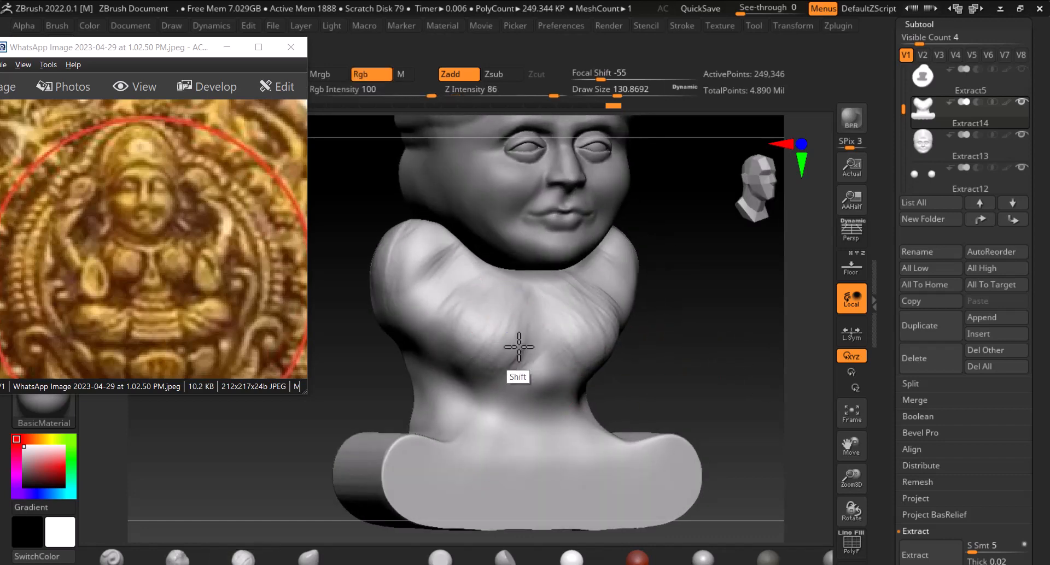
{"action": "left_click_drag", "start_coordinate": [576, 286], "coordinate": [509, 333], "text": "shift"}
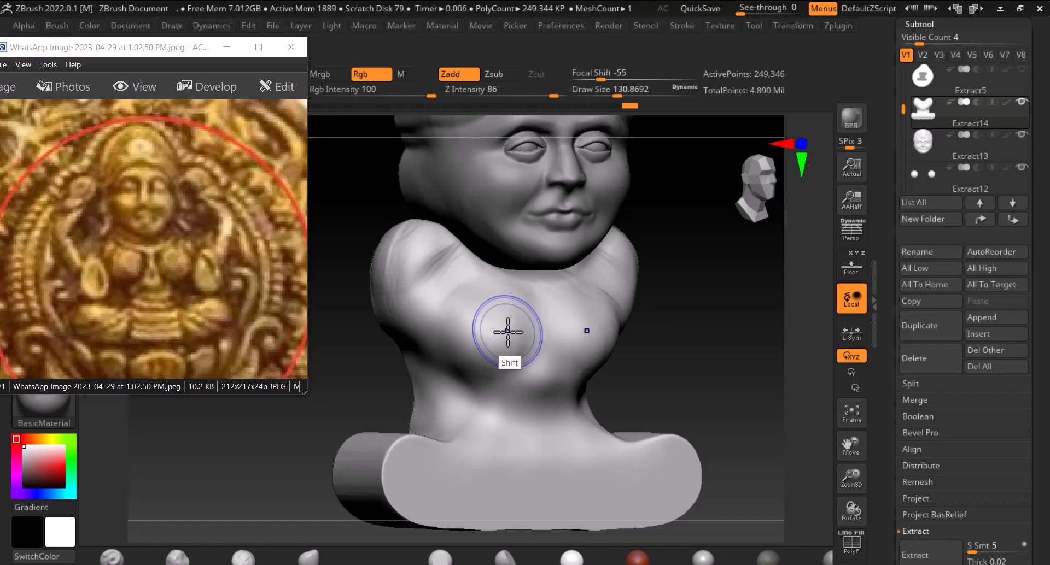
{"action": "mouse_move", "coordinate": [757, 340]}
{"action": "left_mouse_down"}
{"action": "mouse_move", "coordinate": [687, 343]}
{"action": "mouse_move", "coordinate": [721, 313]}
{"action": "mouse_move", "coordinate": [745, 331]}
{"action": "mouse_move", "coordinate": [745, 309]}
{"action": "mouse_move", "coordinate": [785, 329]}
{"action": "mouse_move", "coordinate": [648, 322]}
{"action": "left_mouse_up"}
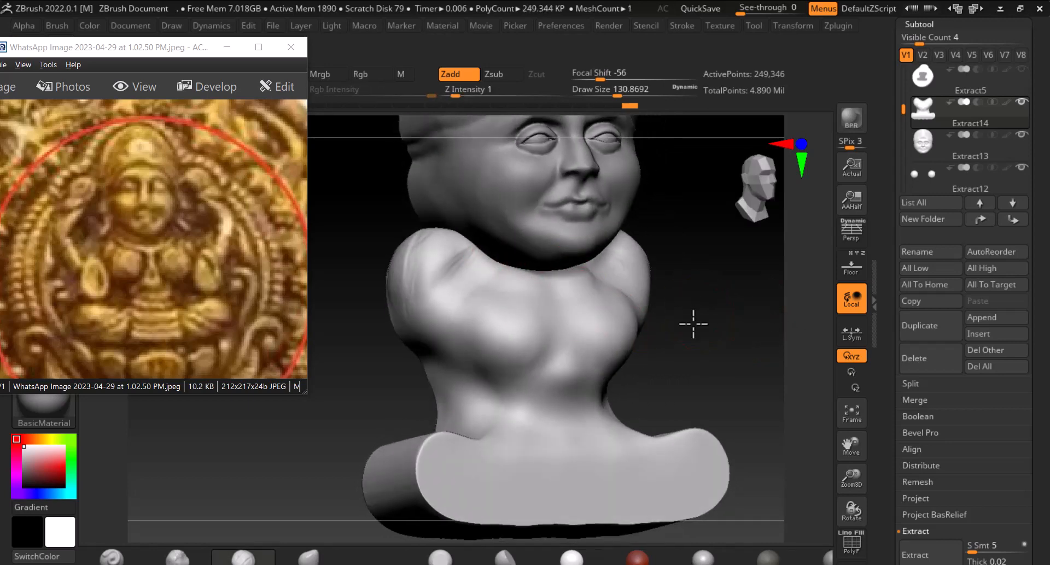
{"action": "left_click_drag", "start_coordinate": [691, 321], "coordinate": [577, 271]}
{"action": "left_click_drag", "start_coordinate": [705, 334], "coordinate": [793, 356]}
Isolate the body subtool by hiding the others, then sculpt and smooth its upper surface from above
{"action": "left_click", "coordinate": [1021, 102]}
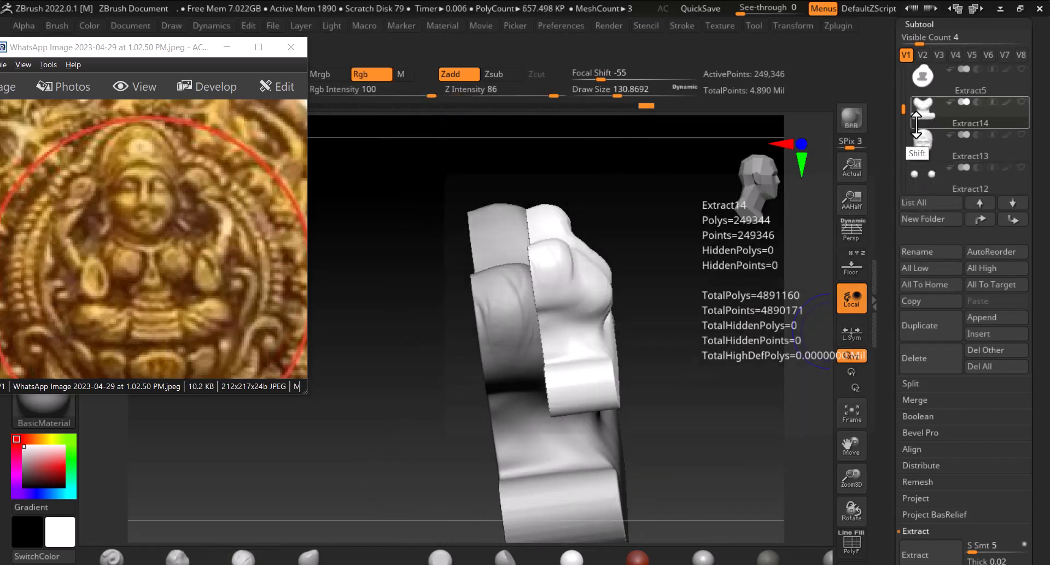
{"action": "left_click_drag", "start_coordinate": [727, 313], "coordinate": [603, 334]}
{"action": "mouse_move", "coordinate": [767, 292]}
{"action": "left_mouse_down", "text": "alt"}
{"action": "mouse_move", "coordinate": [743, 346]}
{"action": "mouse_move", "coordinate": [581, 357]}
{"action": "left_mouse_up", "text": "alt"}
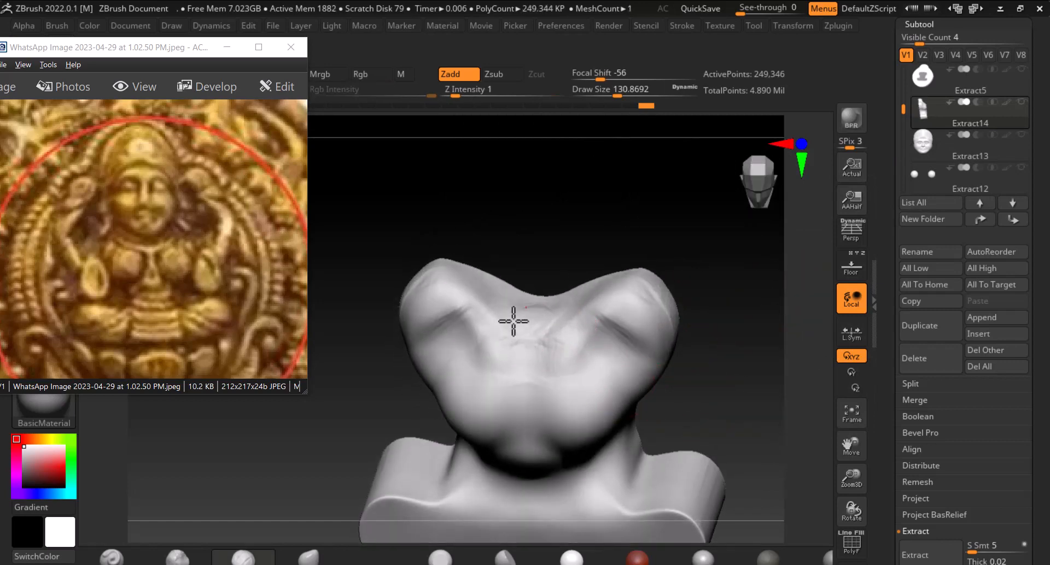
{"action": "left_click_drag", "start_coordinate": [514, 294], "coordinate": [526, 324]}
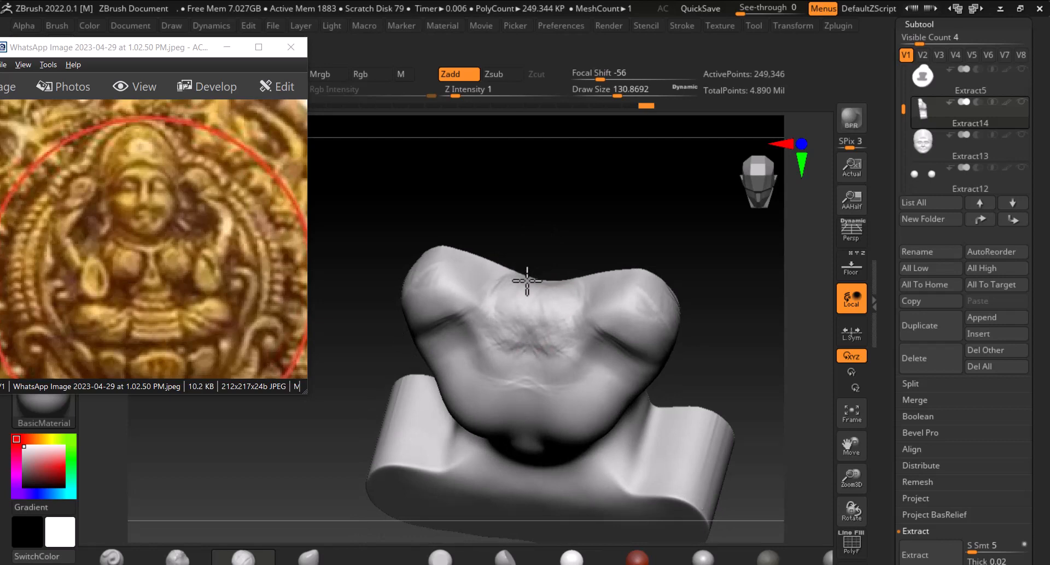
{"action": "left_click_drag", "start_coordinate": [724, 355], "coordinate": [745, 333]}
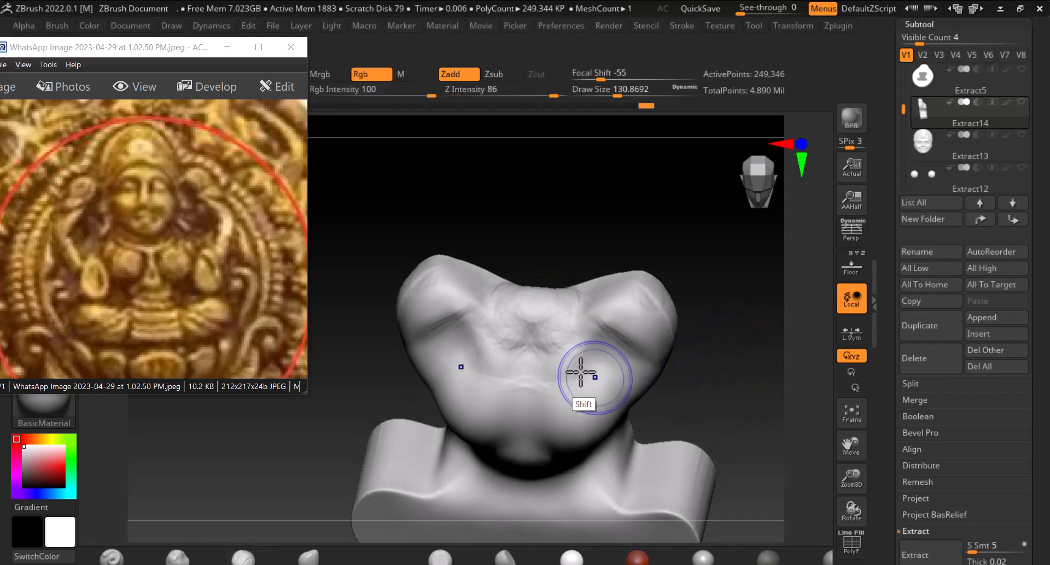
Sculpt and smooth the body's shoulders and chest from front, side and three-quarter views
{"action": "mouse_move", "coordinate": [580, 372]}
{"action": "left_mouse_down", "text": "shift"}
{"action": "mouse_move", "coordinate": [501, 347]}
{"action": "mouse_move", "coordinate": [509, 343]}
{"action": "mouse_move", "coordinate": [499, 372]}
{"action": "mouse_move", "coordinate": [499, 350]}
{"action": "left_mouse_up", "text": "shift"}
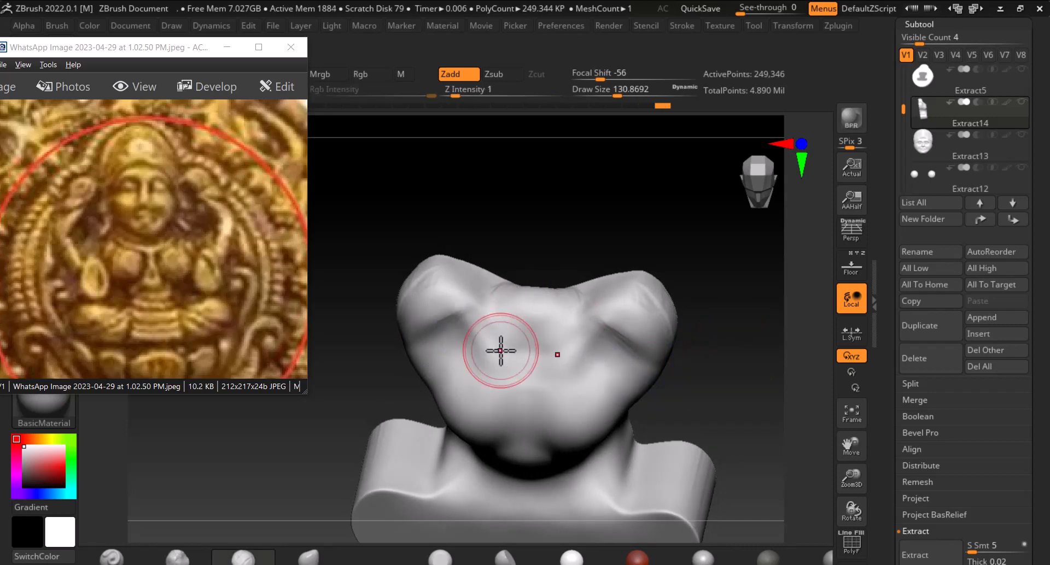
{"action": "mouse_move", "coordinate": [733, 400]}
{"action": "left_mouse_down"}
{"action": "mouse_move", "coordinate": [743, 360]}
{"action": "mouse_move", "coordinate": [712, 295]}
{"action": "left_mouse_up"}
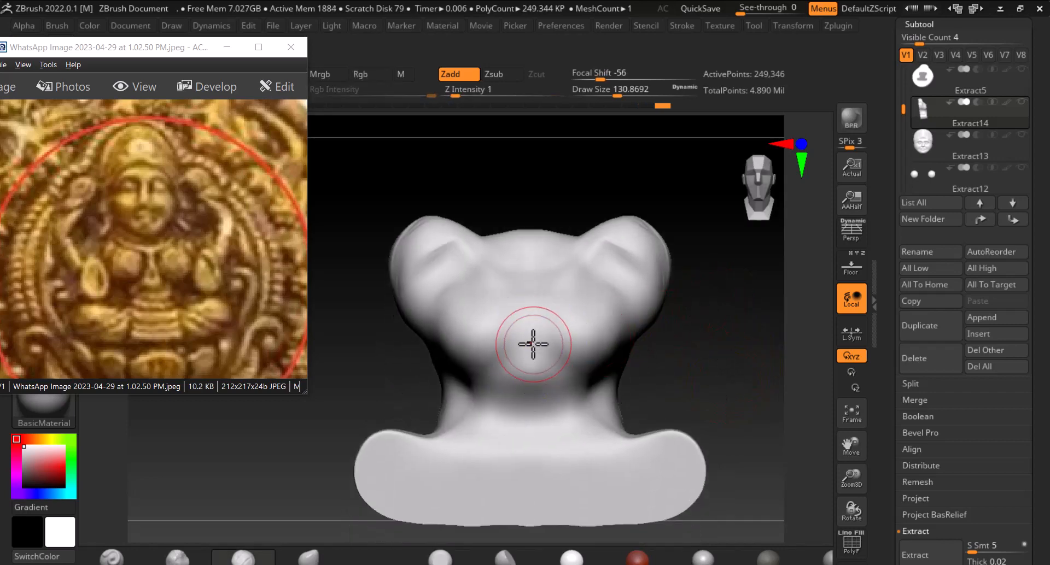
{"action": "left_click_drag", "start_coordinate": [521, 357], "coordinate": [492, 400], "text": "alt"}
{"action": "left_click_drag", "start_coordinate": [637, 379], "coordinate": [667, 376]}
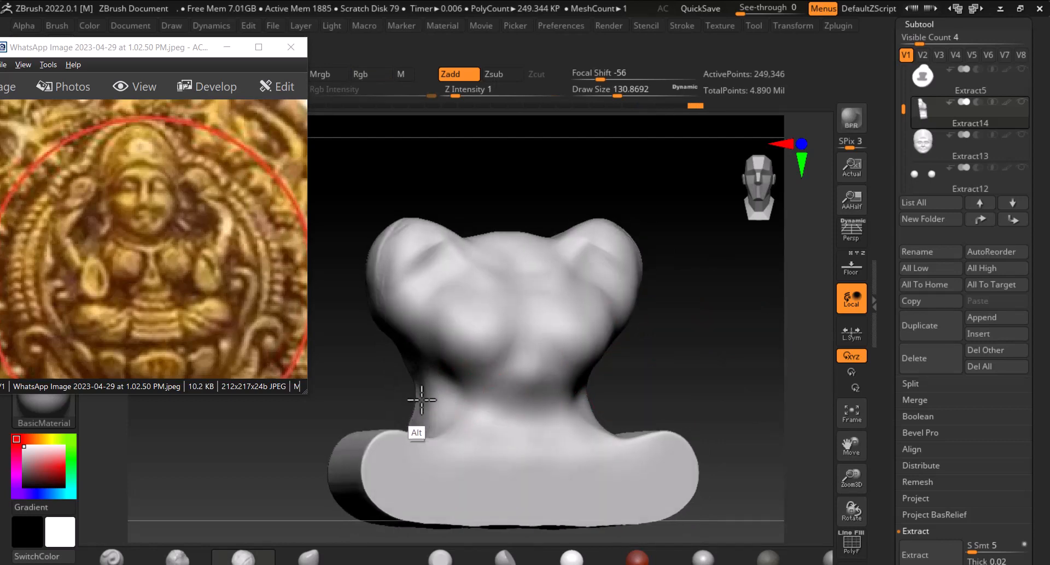
{"action": "left_click_drag", "start_coordinate": [427, 404], "coordinate": [467, 403], "text": "alt"}
{"action": "left_click_drag", "start_coordinate": [651, 364], "coordinate": [585, 376]}
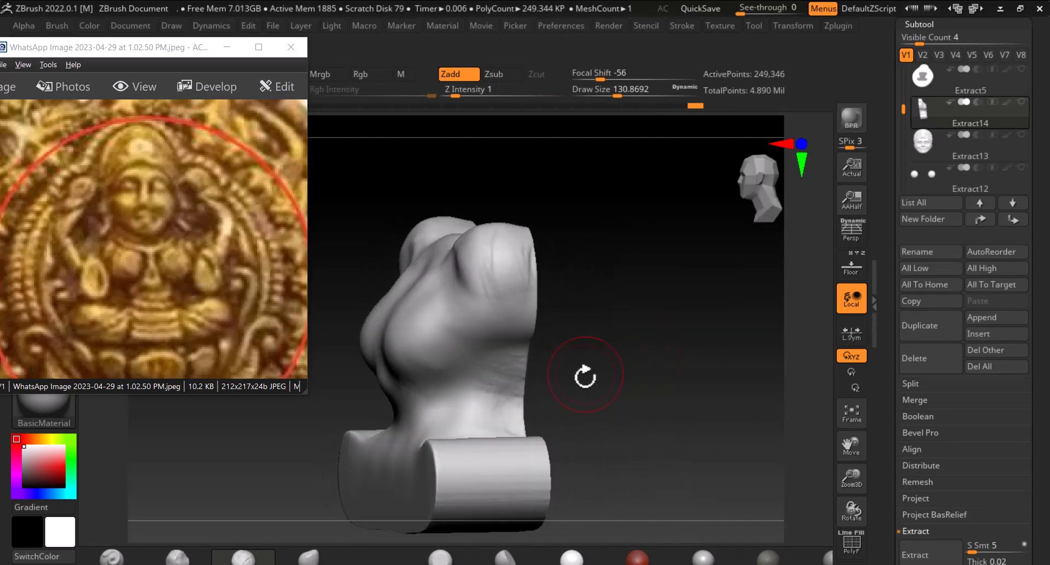
{"action": "mouse_move", "coordinate": [515, 409]}
{"action": "left_mouse_down", "text": "alt"}
{"action": "mouse_move", "coordinate": [487, 423]}
{"action": "mouse_move", "coordinate": [494, 412]}
{"action": "left_mouse_up", "text": "alt"}
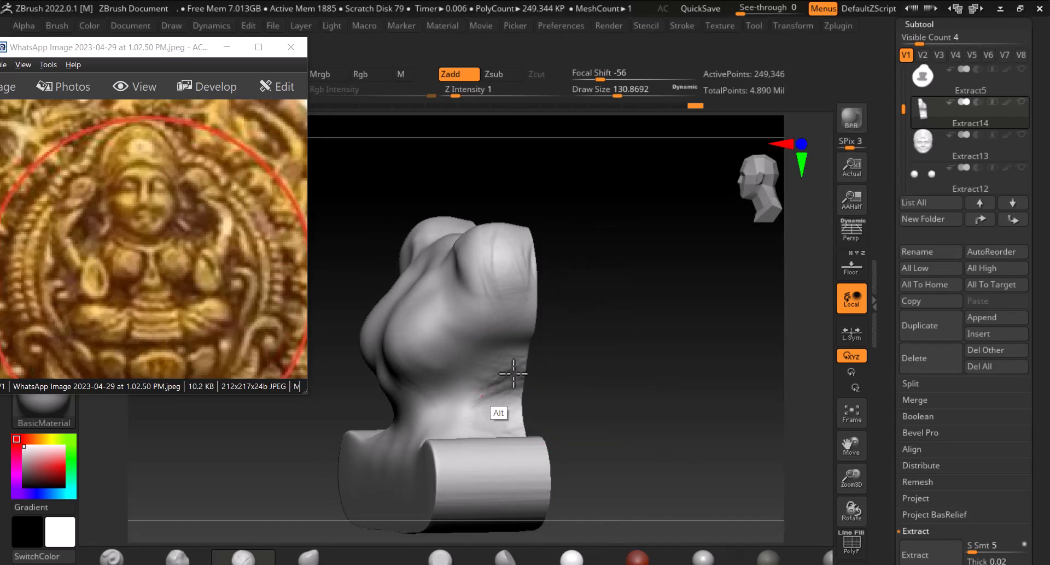
{"action": "mouse_move", "coordinate": [513, 372]}
{"action": "left_mouse_down", "text": "alt"}
{"action": "mouse_move", "coordinate": [471, 420]}
{"action": "mouse_move", "coordinate": [466, 408]}
{"action": "mouse_move", "coordinate": [394, 411]}
{"action": "mouse_move", "coordinate": [433, 420]}
{"action": "left_mouse_up", "text": "alt"}
{"action": "left_click_drag", "start_coordinate": [623, 377], "coordinate": [678, 381]}
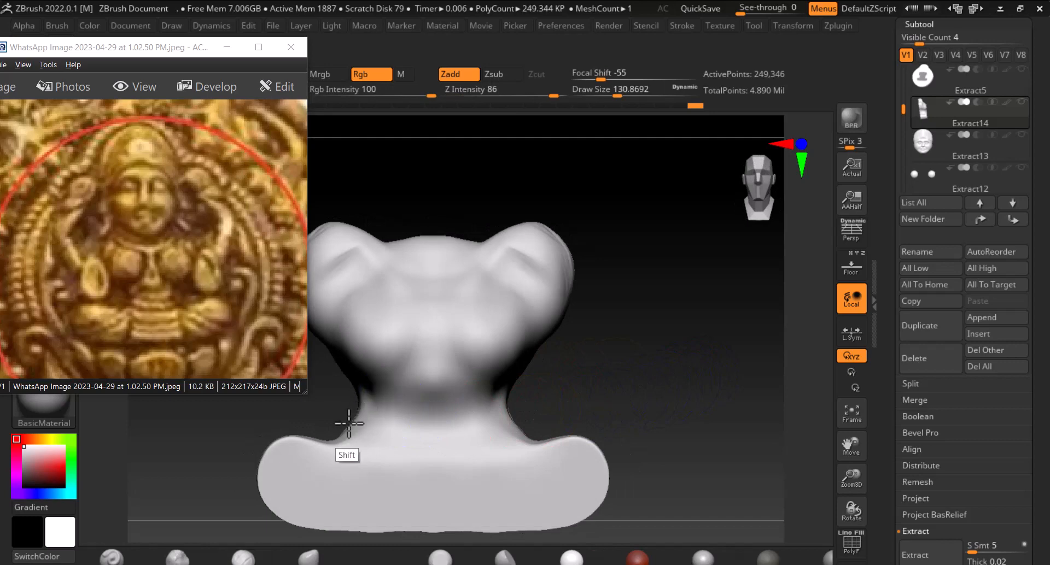
{"action": "left_click_drag", "start_coordinate": [350, 395], "coordinate": [388, 417], "text": "shift"}
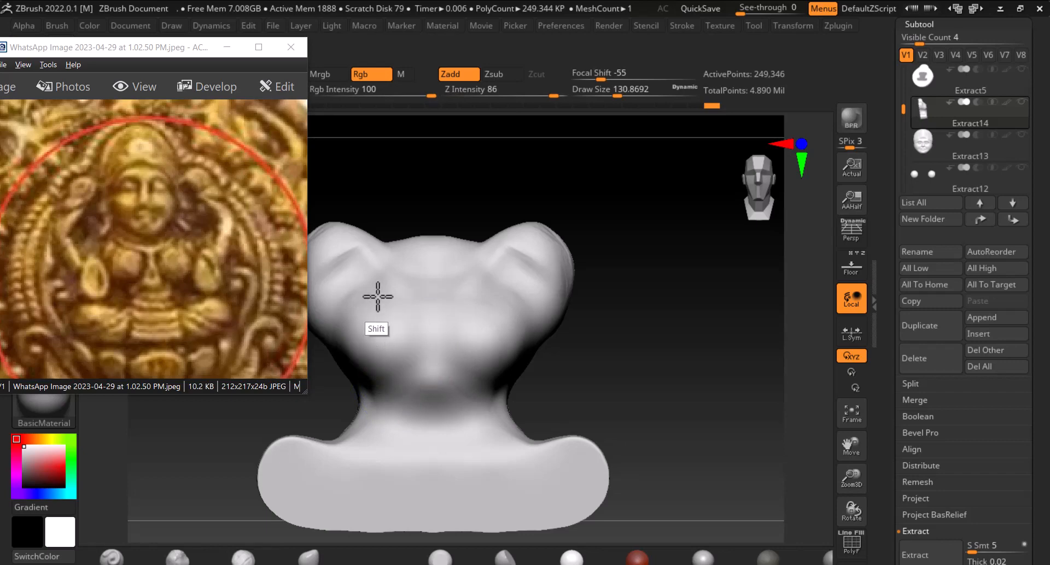
{"action": "left_click_drag", "start_coordinate": [354, 268], "coordinate": [386, 314], "text": "shift"}
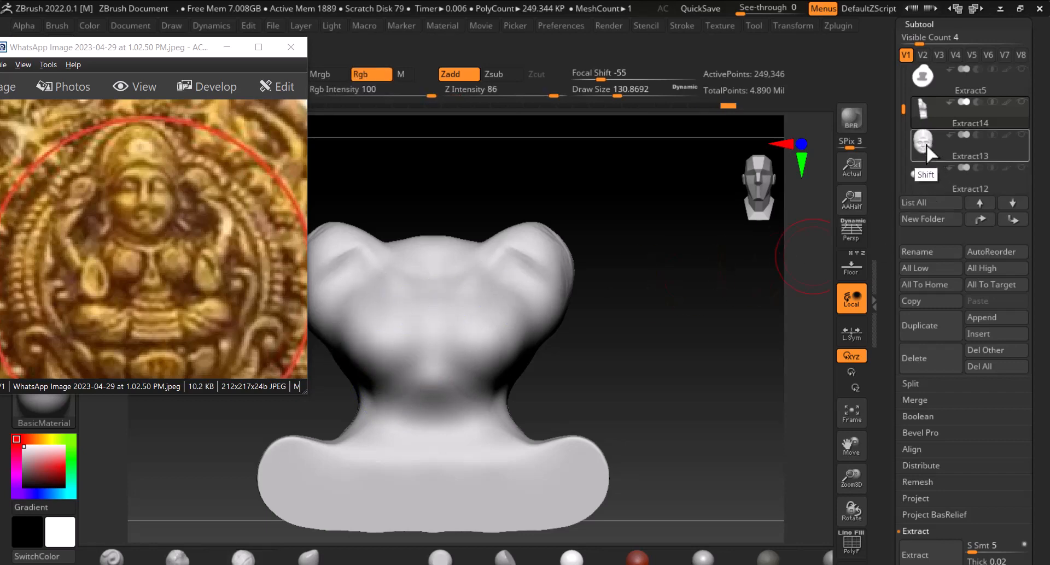
Select the head subtool and unhide the body so the head and body show together
{"action": "left_click", "coordinate": [929, 149]}
{"action": "key", "text": "shift"}
{"action": "key", "text": "shift"}
{"action": "key", "text": "shift"}
{"action": "key", "text": "shift"}
{"action": "key", "text": "shift"}
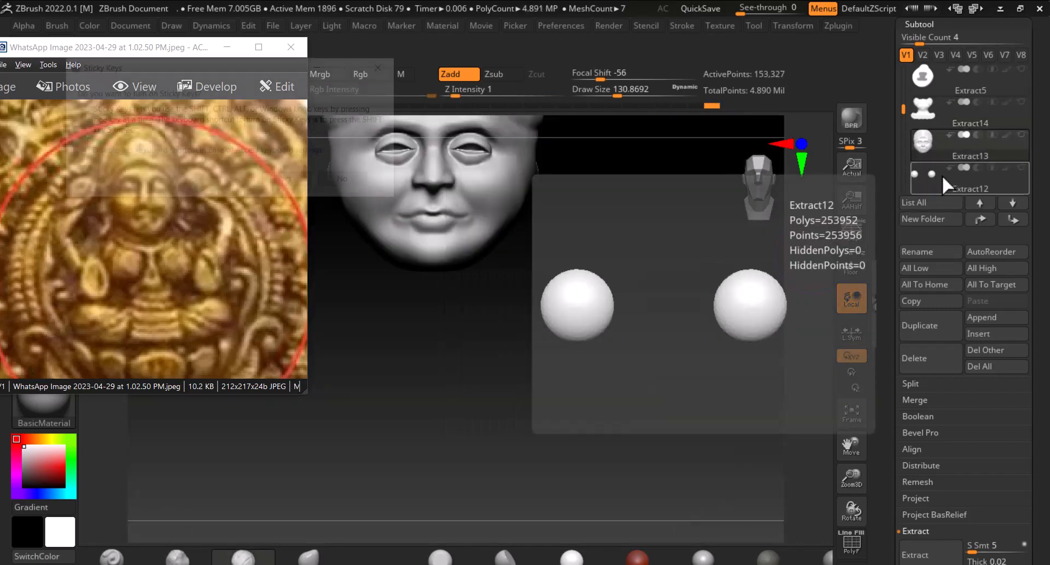
{"action": "left_click", "coordinate": [354, 181]}
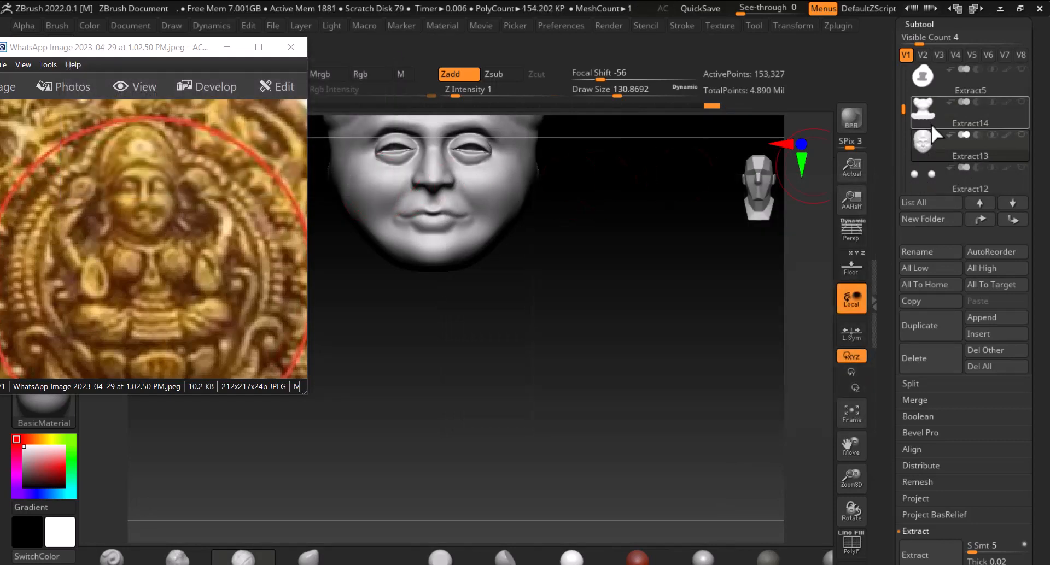
{"action": "left_click", "coordinate": [1021, 102]}
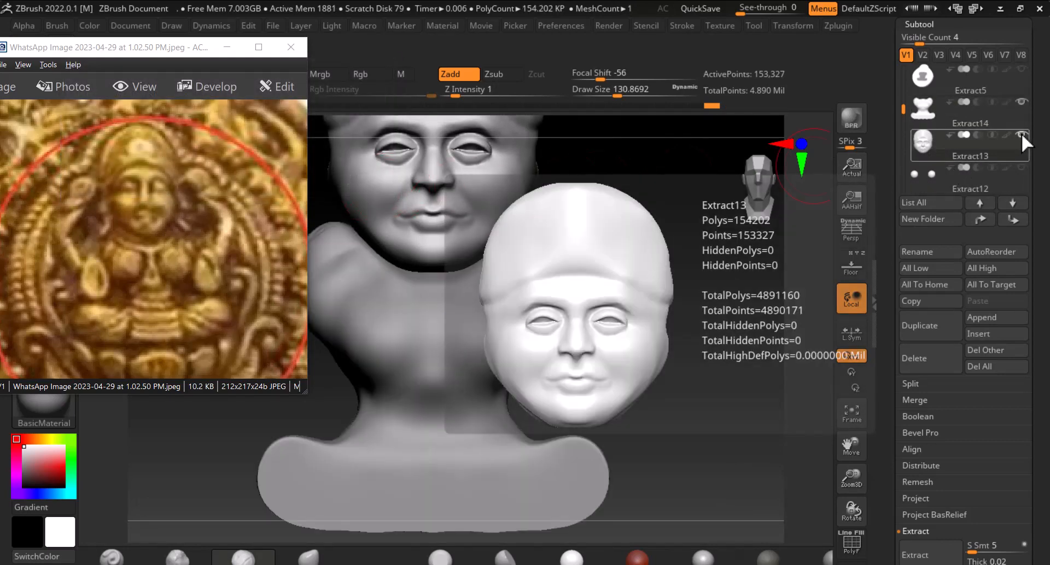
Examine the head on the body from front and side views, comparing it against the reference backdrop
{"action": "left_click_drag", "start_coordinate": [788, 298], "coordinate": [713, 421]}
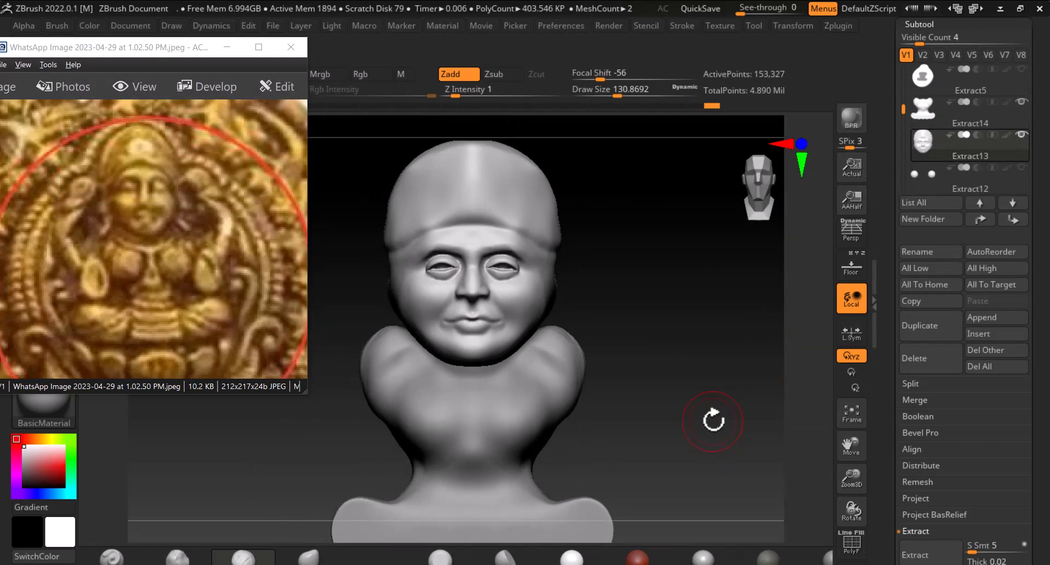
{"action": "key", "text": "alt+Tab"}
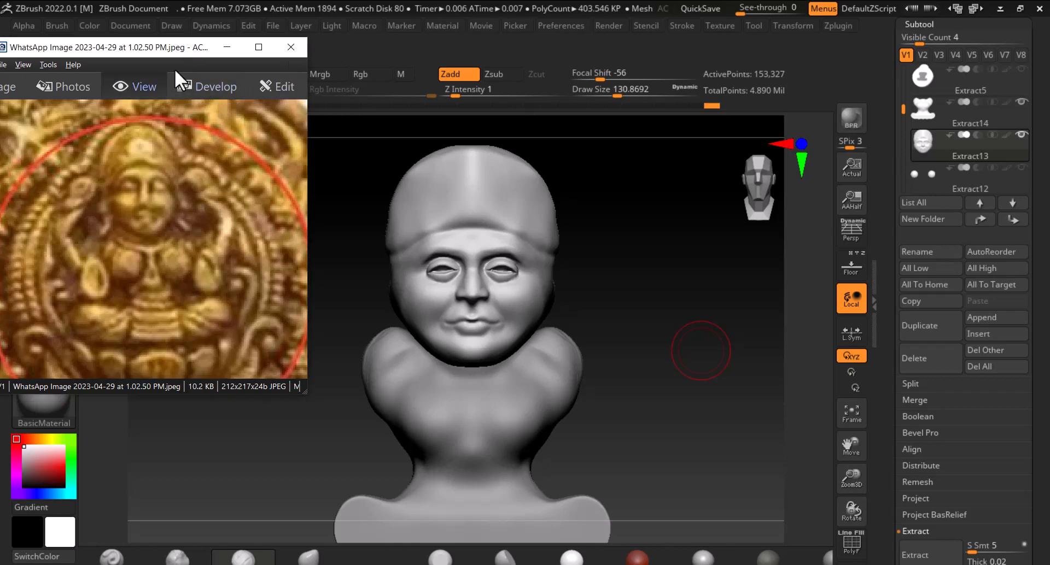
{"action": "left_click", "coordinate": [633, 307]}
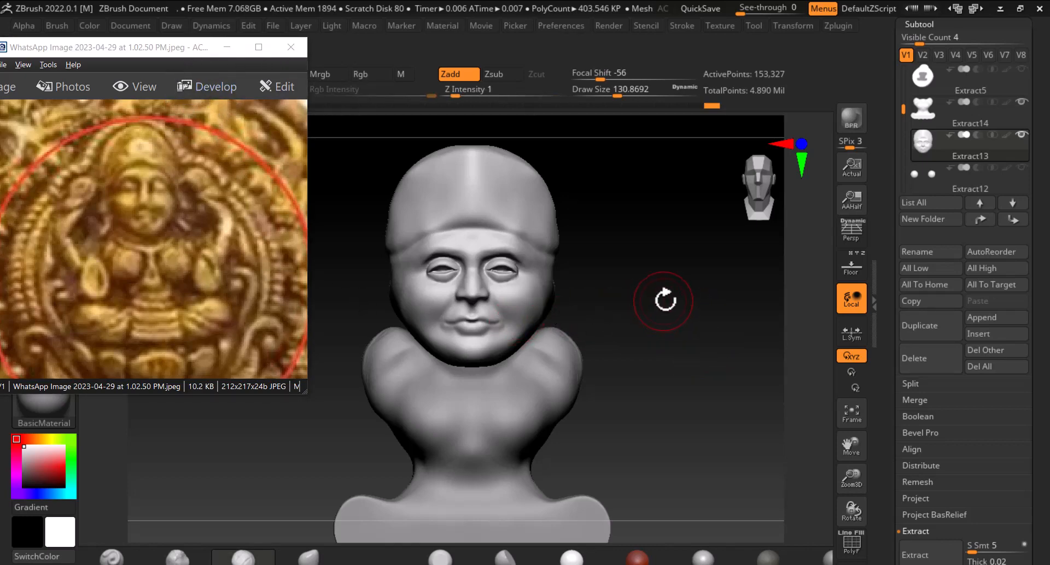
{"action": "left_click_drag", "start_coordinate": [645, 296], "coordinate": [605, 321]}
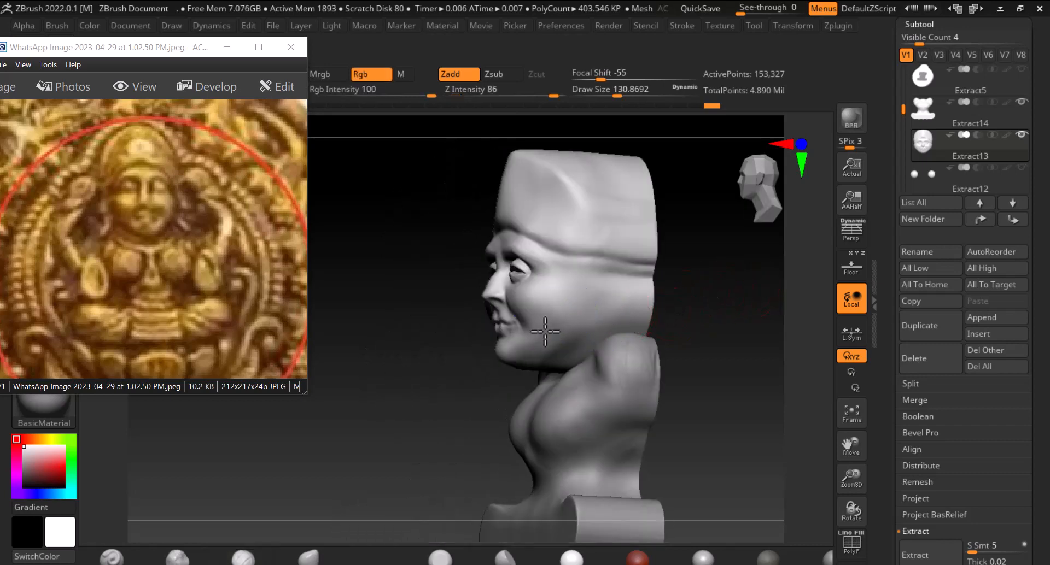
{"action": "right_click_drag", "start_coordinate": [575, 314], "coordinate": [733, 313]}
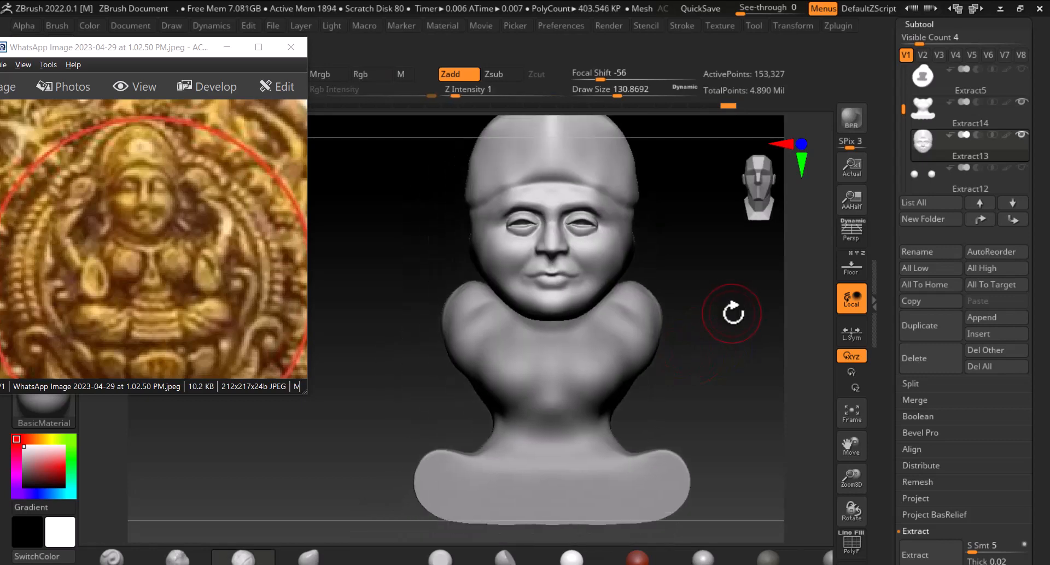
{"action": "left_click", "coordinate": [850, 267]}
{"action": "right_click_drag", "start_coordinate": [724, 322], "coordinate": [745, 381]}
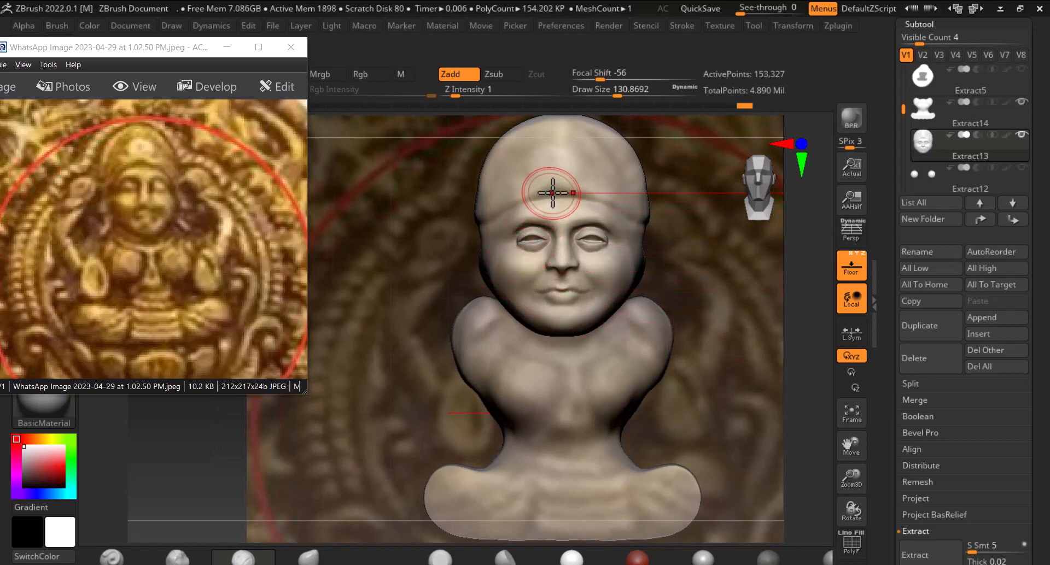
{"action": "right_click_drag", "start_coordinate": [750, 452], "coordinate": [664, 353], "text": "alt"}
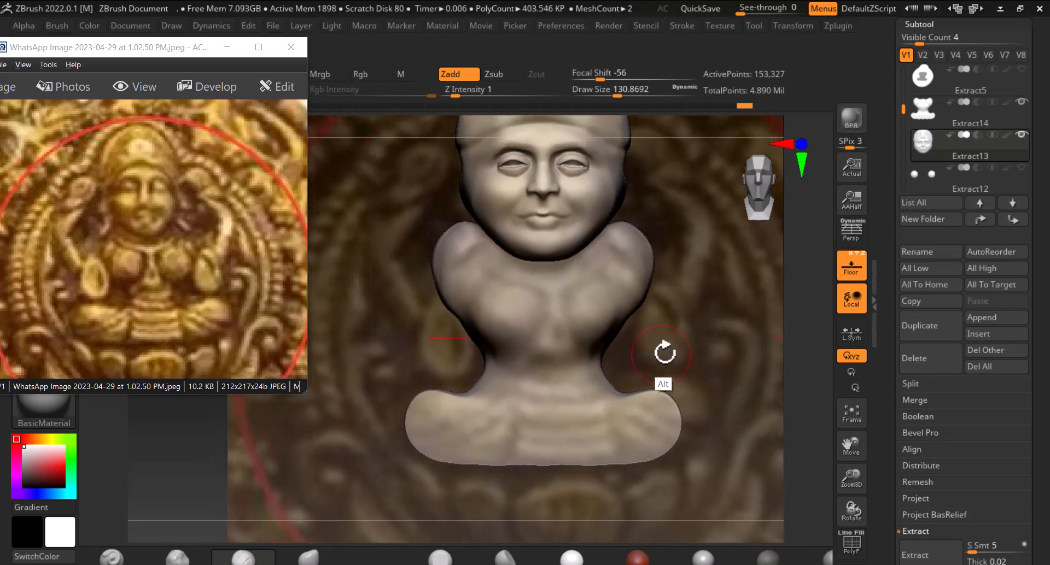
{"action": "left_click", "coordinate": [858, 272]}
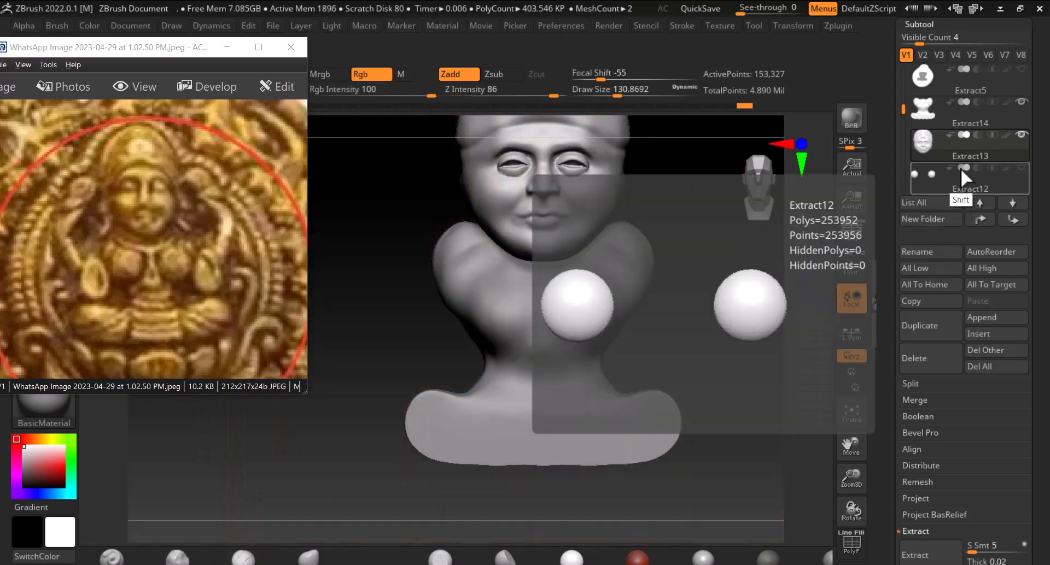
Select the body subtool, smooth its chest and isolate it by hiding the other subtools
{"action": "left_click", "coordinate": [923, 139], "text": "shift"}
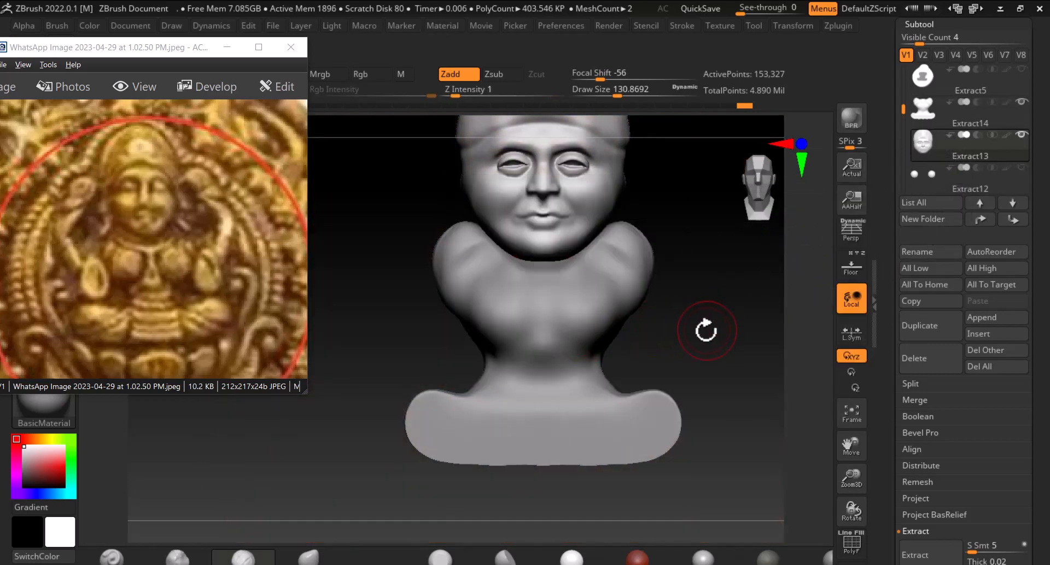
{"action": "left_click", "coordinate": [582, 312], "text": "alt"}
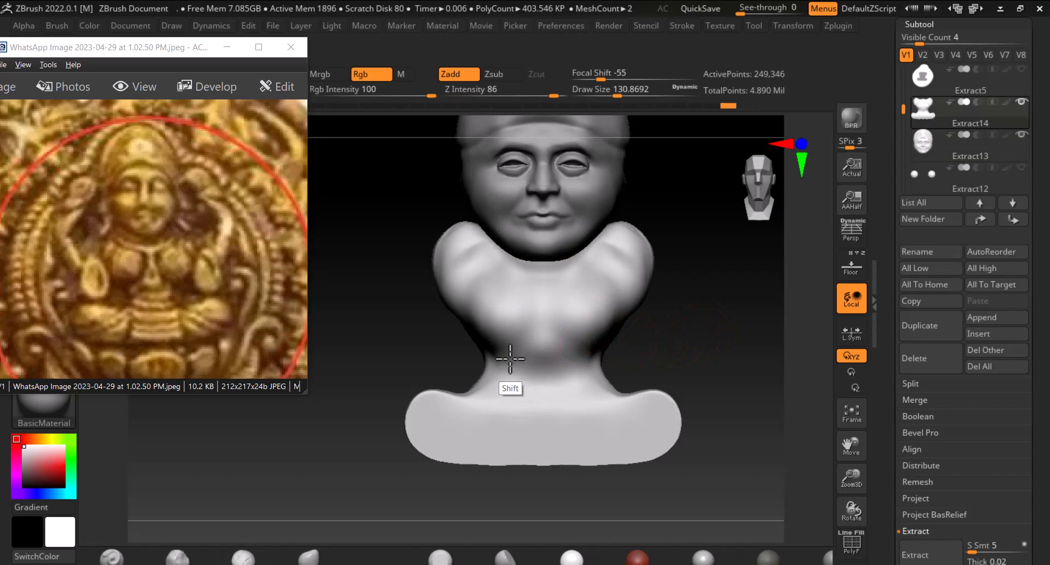
{"action": "left_click_drag", "start_coordinate": [510, 359], "coordinate": [456, 270], "text": "shift"}
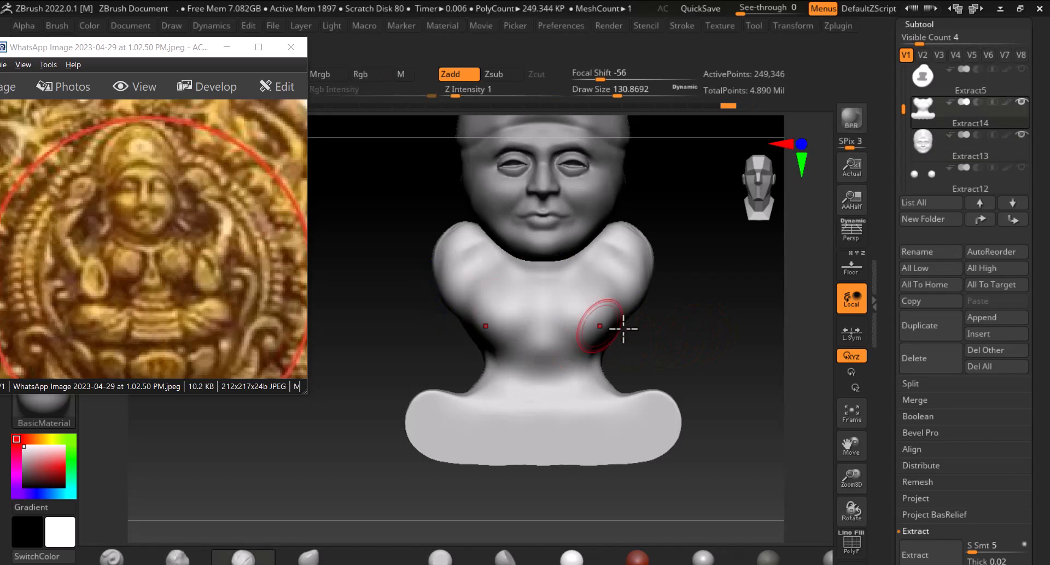
{"action": "left_click", "coordinate": [849, 268]}
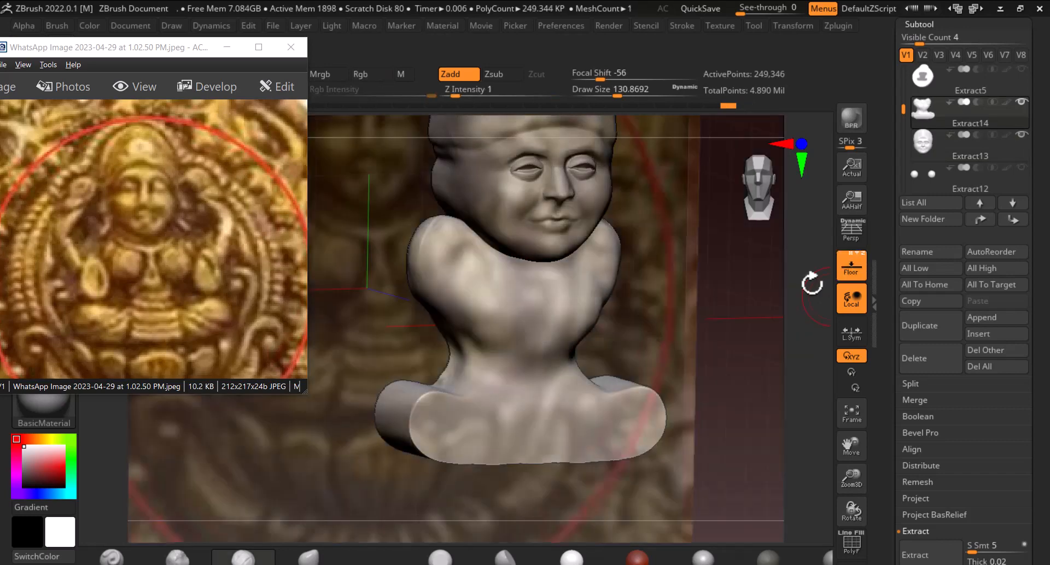
{"action": "left_click", "coordinate": [849, 268]}
{"action": "left_click", "coordinate": [929, 117], "text": "shift"}
Reduce the brush draw size to about 71 and sculpt the body's shoulders and chest from several angles
{"action": "left_click_drag", "start_coordinate": [701, 281], "coordinate": [668, 303]}
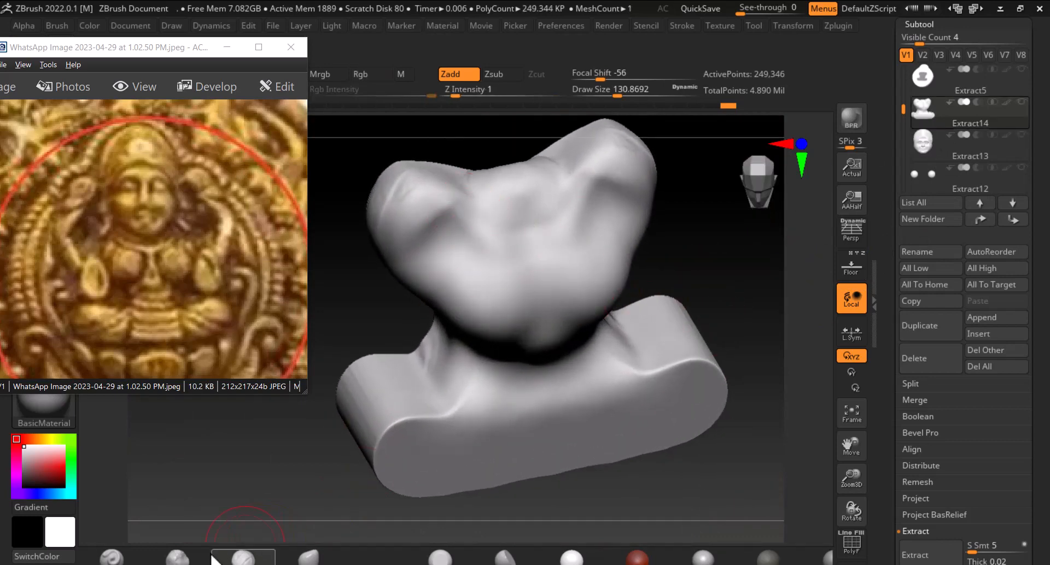
{"action": "key", "text": "bracketleft"}
{"action": "key", "text": "bracketleft"}
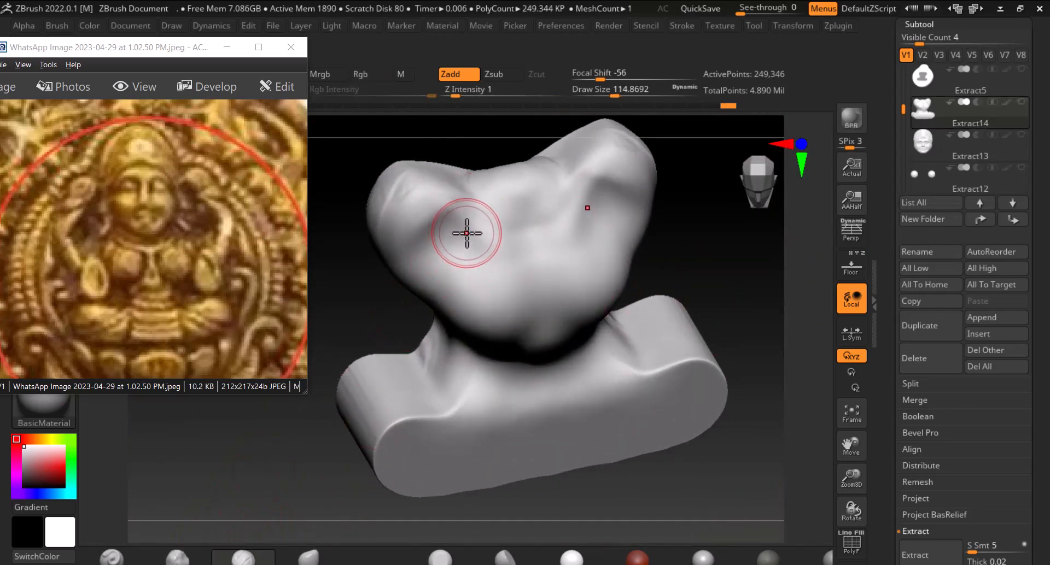
{"action": "key", "text": "bracketleft"}
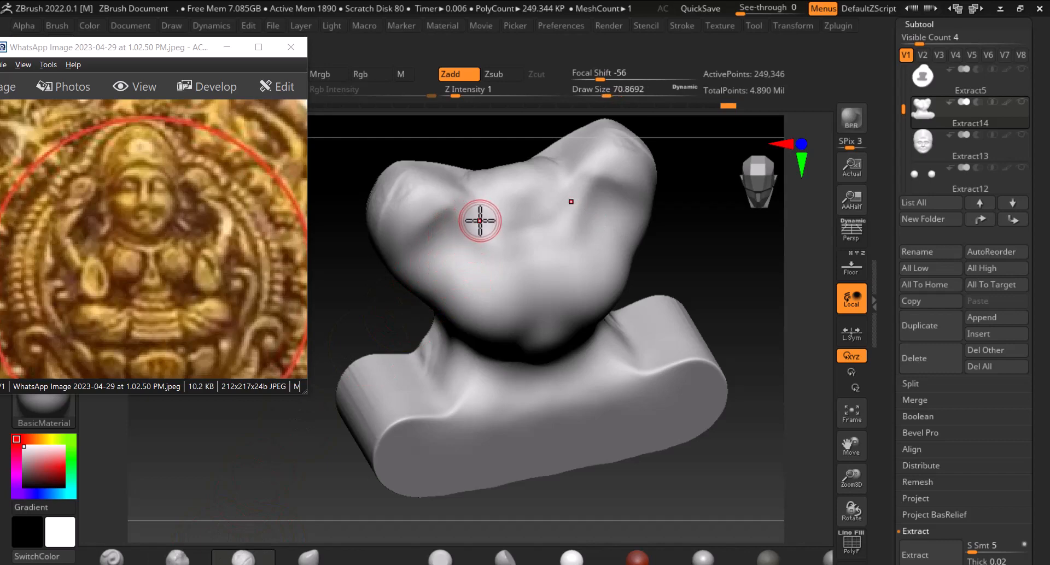
{"action": "key", "text": "alt"}
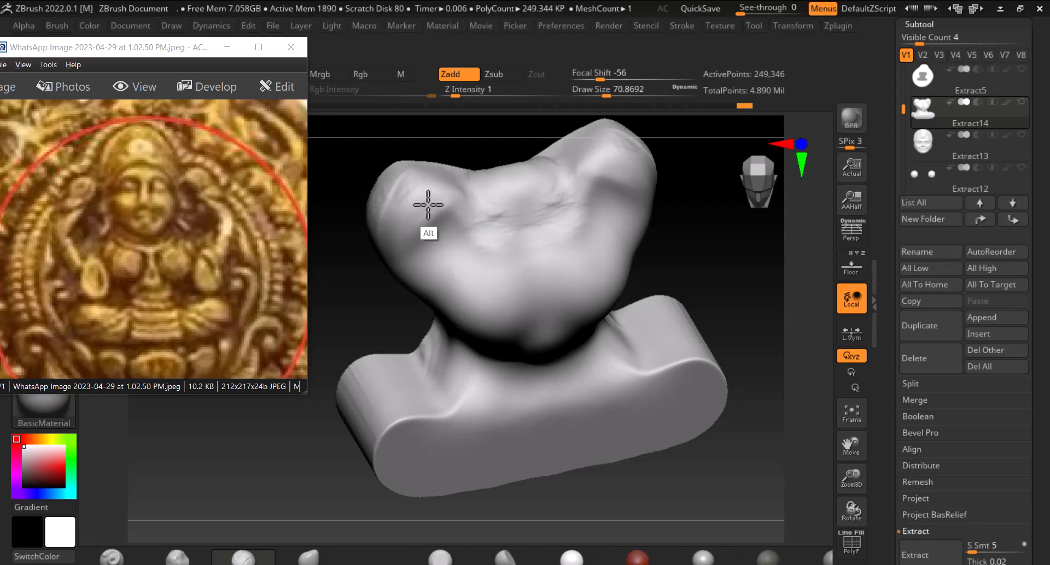
{"action": "mouse_move", "coordinate": [395, 269]}
{"action": "left_mouse_down", "text": "alt"}
{"action": "mouse_move", "coordinate": [448, 220]}
{"action": "mouse_move", "coordinate": [437, 235]}
{"action": "left_mouse_up", "text": "alt"}
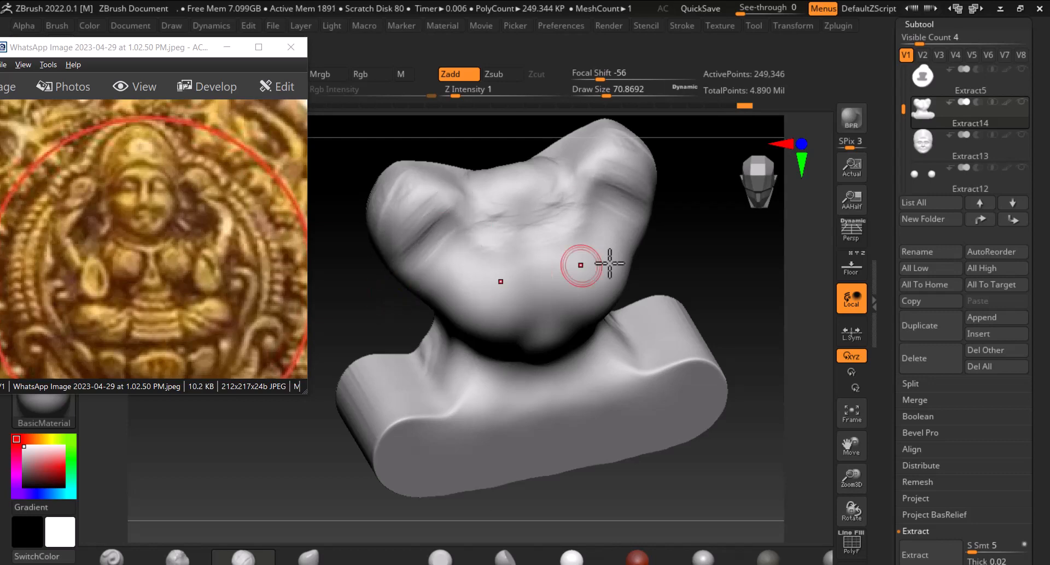
{"action": "left_click_drag", "start_coordinate": [670, 268], "coordinate": [700, 246]}
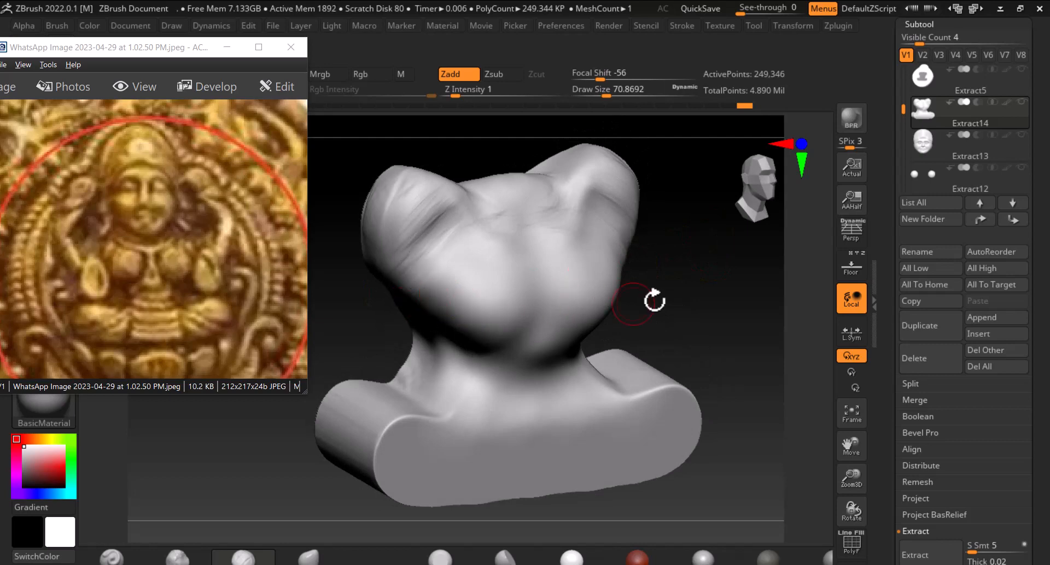
{"action": "left_click_drag", "start_coordinate": [655, 299], "coordinate": [508, 335]}
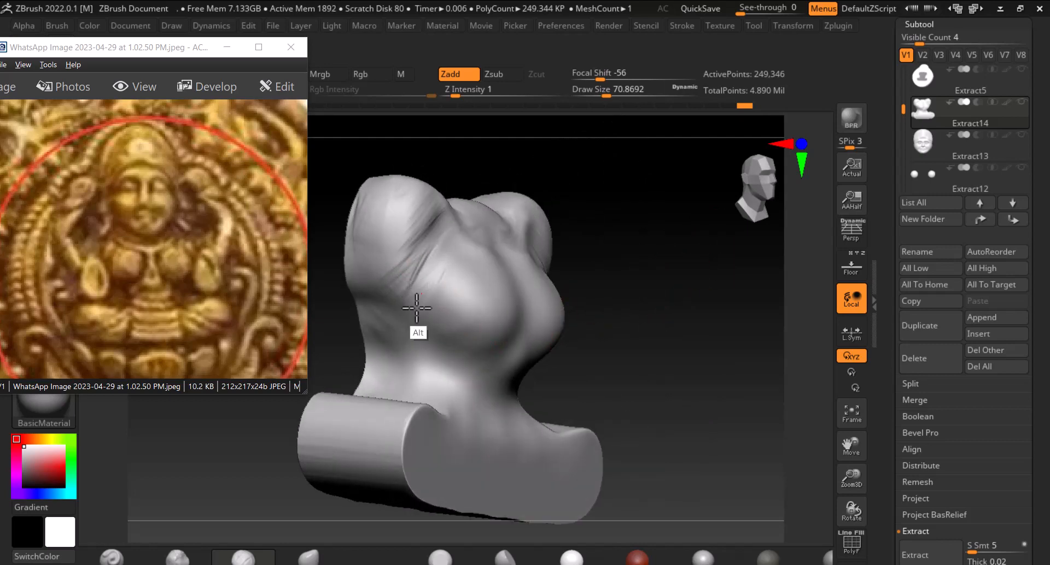
{"action": "mouse_move", "coordinate": [417, 308]}
{"action": "left_mouse_down", "text": "alt"}
{"action": "mouse_move", "coordinate": [433, 314]}
{"action": "mouse_move", "coordinate": [425, 316]}
{"action": "left_mouse_up", "text": "alt"}
{"action": "left_click_drag", "start_coordinate": [697, 309], "coordinate": [623, 320]}
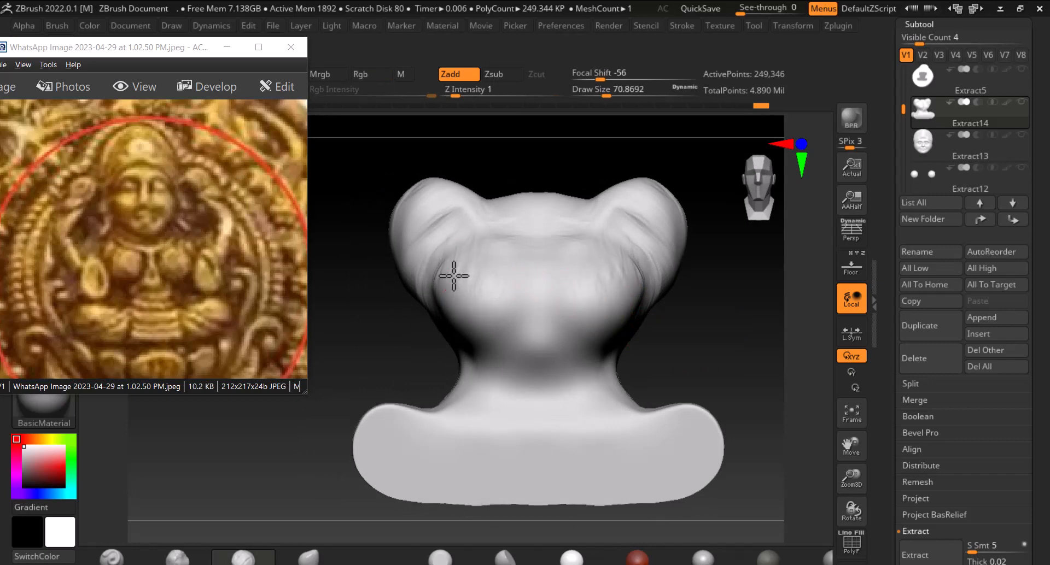
{"action": "left_click_drag", "start_coordinate": [412, 339], "coordinate": [443, 344]}
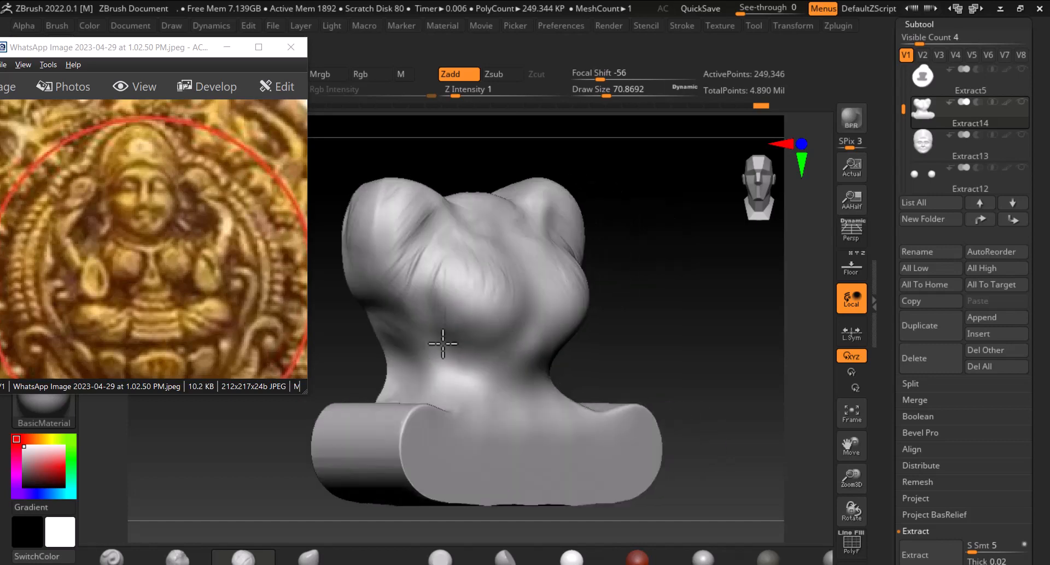
{"action": "mouse_move", "coordinate": [437, 293]}
{"action": "left_mouse_down", "text": "alt"}
{"action": "mouse_move", "coordinate": [457, 275]}
{"action": "mouse_move", "coordinate": [475, 284]}
{"action": "mouse_move", "coordinate": [447, 260]}
{"action": "left_mouse_up", "text": "alt"}
Enlarge the brush draw size to about 95 and smooth the body's upper chest
{"action": "key", "text": "bracketright"}
{"action": "key", "text": "bracketright"}
{"action": "left_click_drag", "start_coordinate": [629, 285], "coordinate": [663, 300], "text": "shift"}
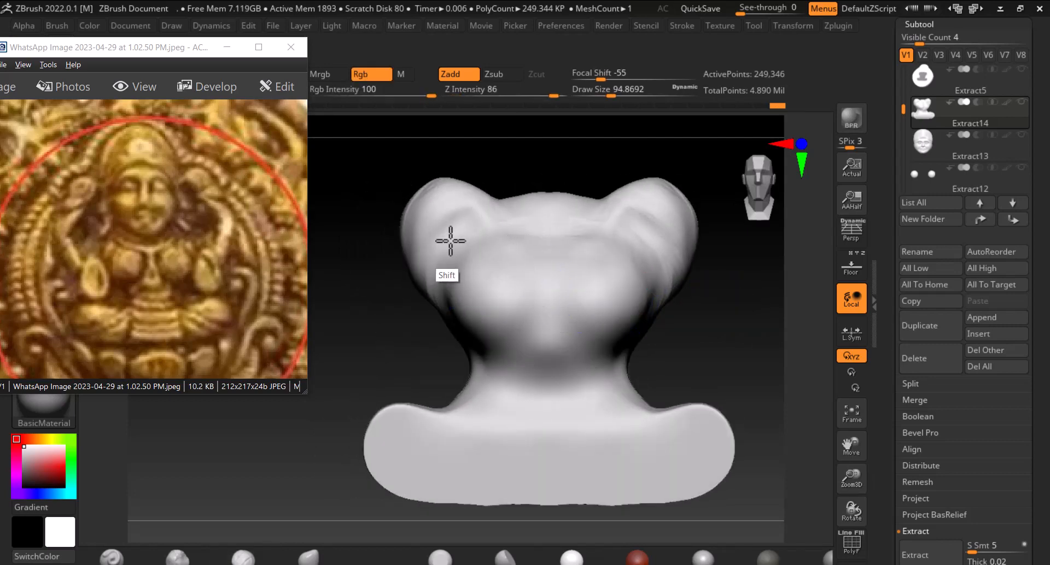
{"action": "mouse_move", "coordinate": [481, 250]}
{"action": "left_mouse_down", "text": "shift"}
{"action": "mouse_move", "coordinate": [509, 268]}
{"action": "mouse_move", "coordinate": [517, 318]}
{"action": "mouse_move", "coordinate": [558, 363]}
{"action": "left_mouse_up", "text": "shift"}
{"action": "left_click_drag", "start_coordinate": [724, 284], "coordinate": [724, 298]}
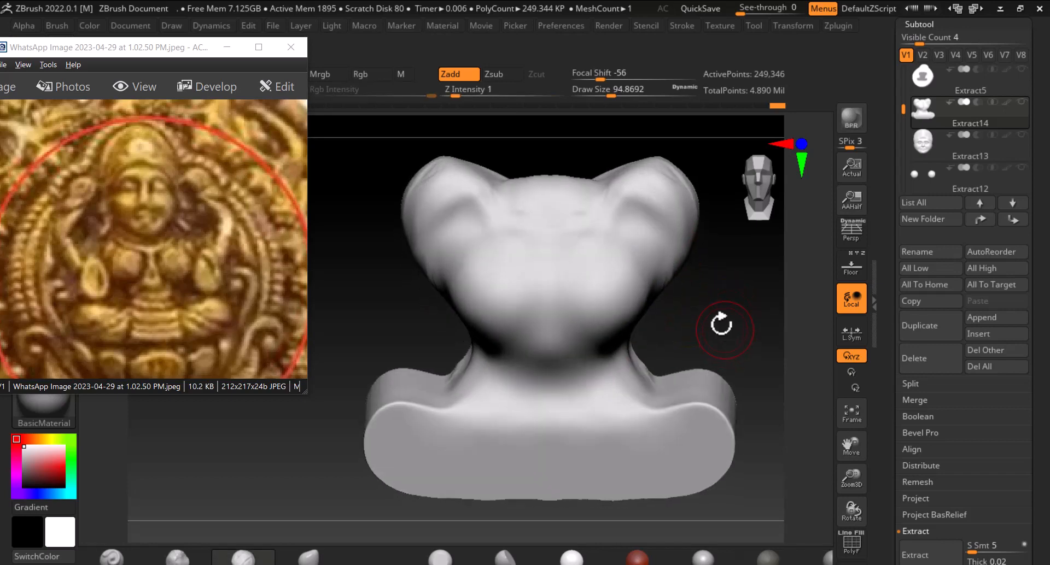
Reduce the draw size to about 63 and sculpt the chest, comparing it against the reference backdrop
{"action": "key", "text": "bracketleft"}
{"action": "key", "text": "bracketleft"}
{"action": "key", "text": "bracketleft"}
{"action": "key", "text": "bracketleft"}
{"action": "key", "text": "bracketleft"}
{"action": "key", "text": "bracketleft"}
{"action": "key", "text": "bracketleft"}
{"action": "key", "text": "bracketleft"}
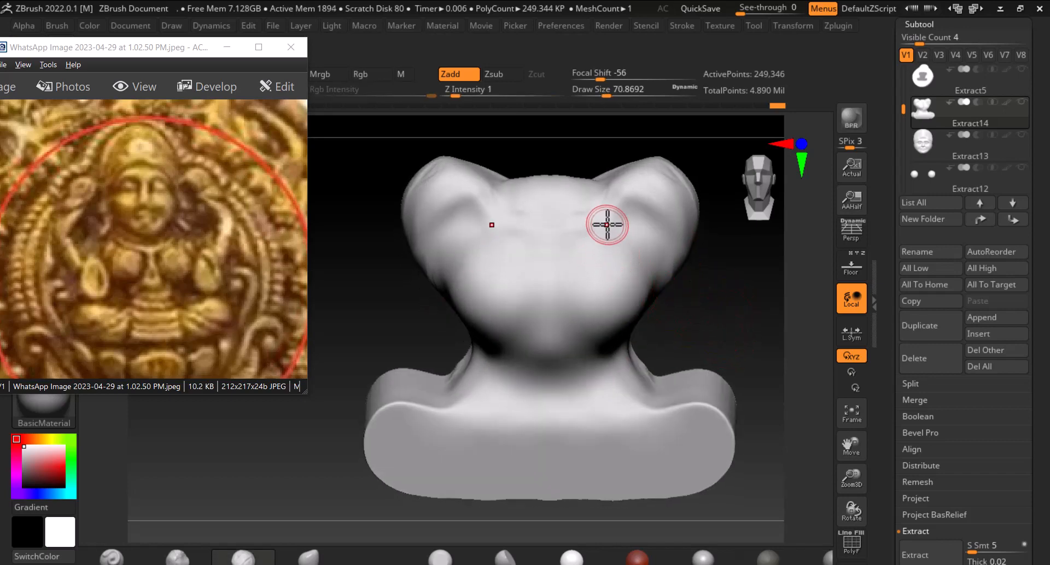
{"action": "left_click_drag", "start_coordinate": [545, 250], "coordinate": [514, 234]}
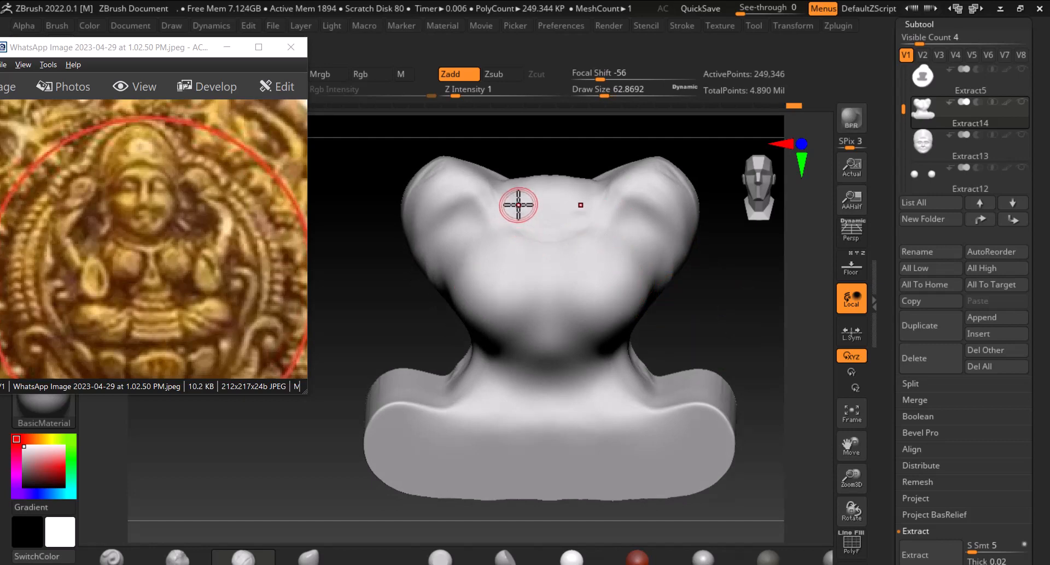
{"action": "left_click_drag", "start_coordinate": [503, 195], "coordinate": [501, 200]}
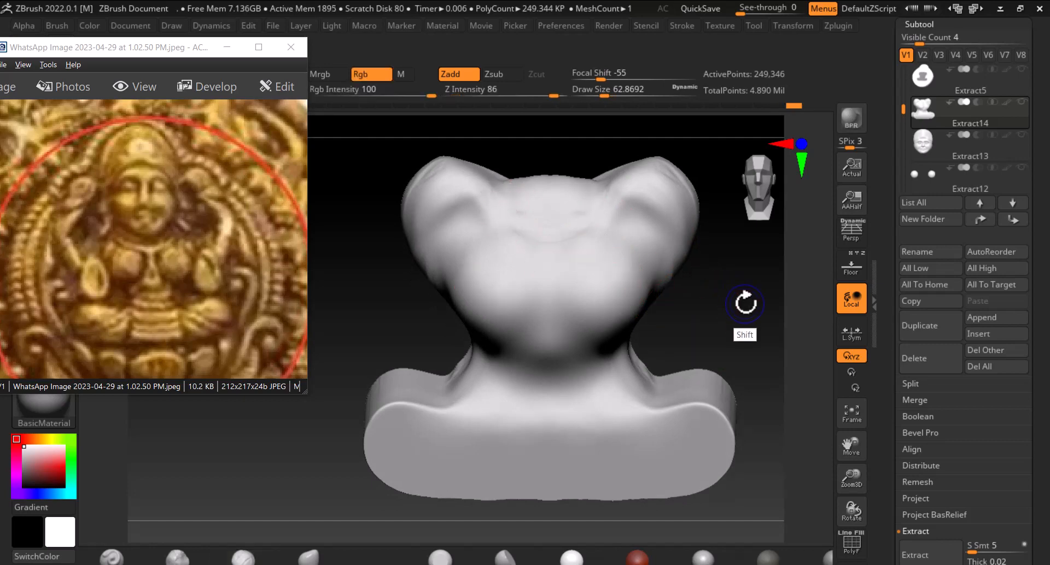
{"action": "left_click_drag", "start_coordinate": [742, 300], "coordinate": [745, 285]}
{"action": "left_click", "coordinate": [851, 267]}
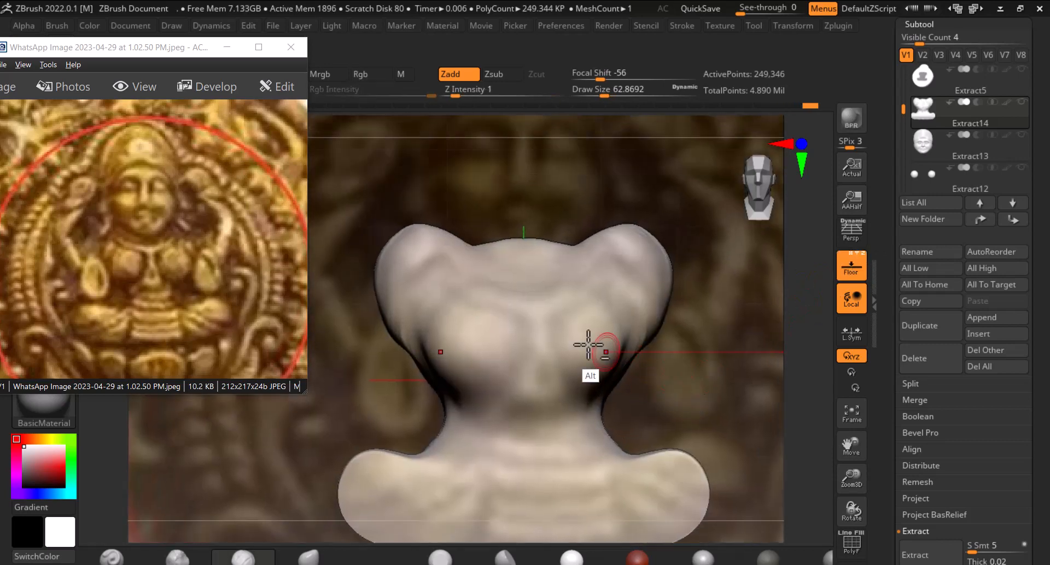
{"action": "mouse_move", "coordinate": [463, 270]}
{"action": "left_mouse_down", "text": "alt"}
{"action": "mouse_move", "coordinate": [457, 251]}
{"action": "mouse_move", "coordinate": [450, 266]}
{"action": "mouse_move", "coordinate": [455, 243]}
{"action": "mouse_move", "coordinate": [452, 259]}
{"action": "mouse_move", "coordinate": [466, 258]}
{"action": "mouse_move", "coordinate": [483, 296]}
{"action": "mouse_move", "coordinate": [525, 309]}
{"action": "left_mouse_up", "text": "alt"}
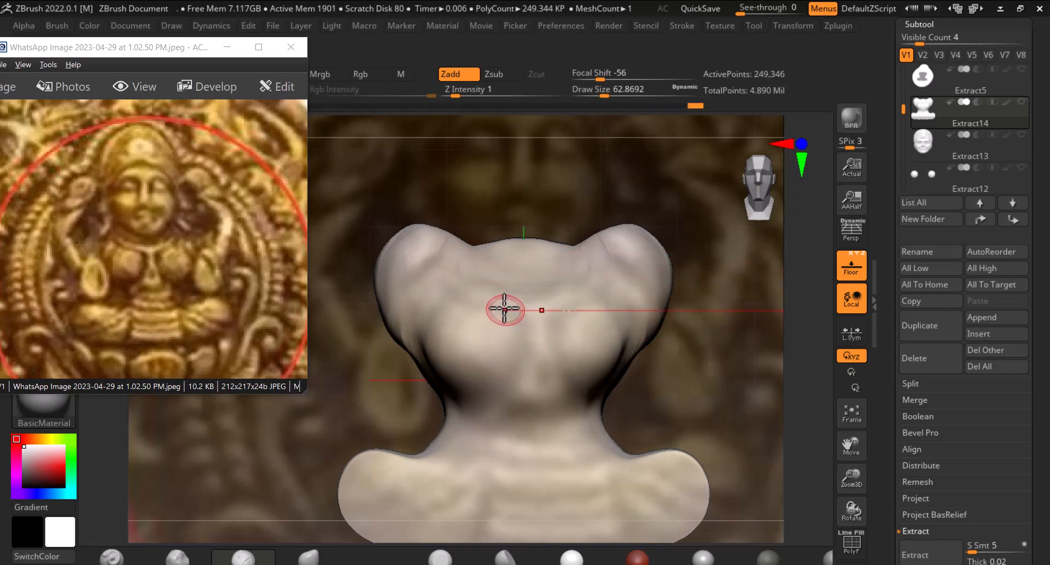
{"action": "left_click", "coordinate": [850, 271]}
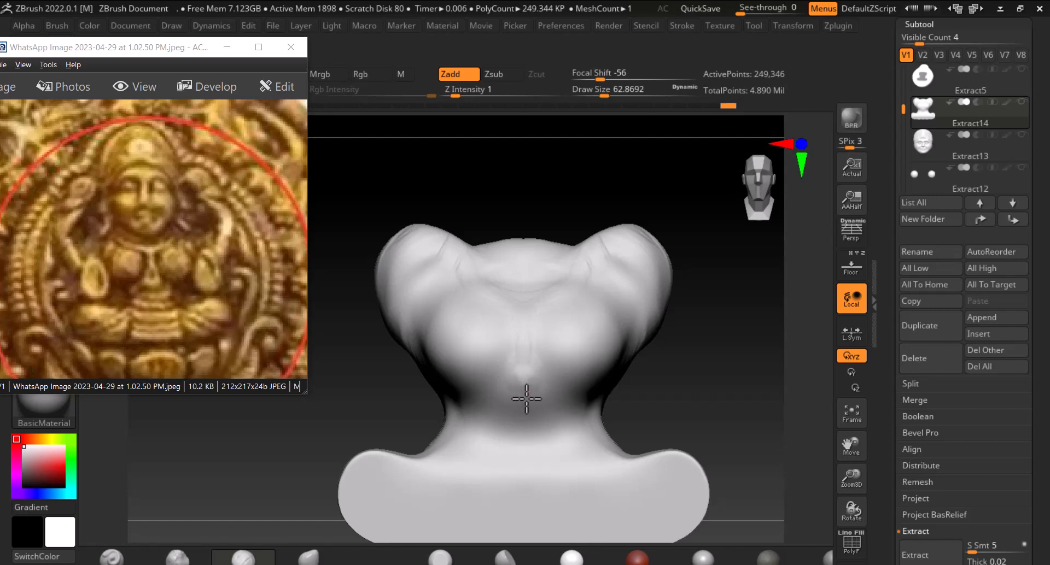
Increase the draw size to about 131 and smooth and carve the seated lap area of the body
{"action": "mouse_move", "coordinate": [623, 414]}
{"action": "left_mouse_down", "text": "alt"}
{"action": "mouse_move", "coordinate": [700, 304]}
{"action": "mouse_move", "coordinate": [679, 328]}
{"action": "left_mouse_up", "text": "alt"}
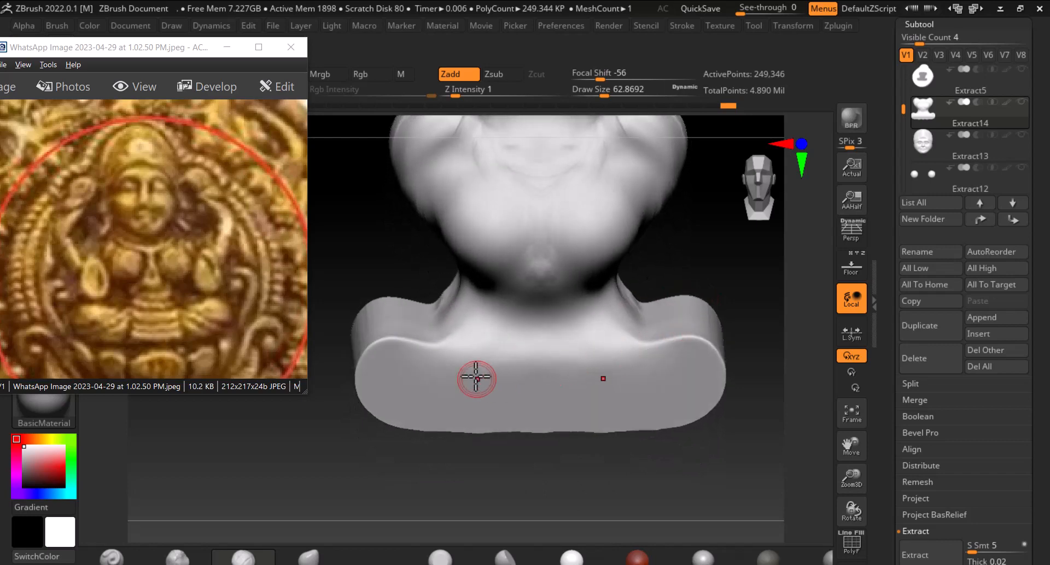
{"action": "mouse_move", "coordinate": [753, 298]}
{"action": "left_mouse_down"}
{"action": "mouse_move", "coordinate": [754, 326]}
{"action": "mouse_move", "coordinate": [678, 344]}
{"action": "left_mouse_up"}
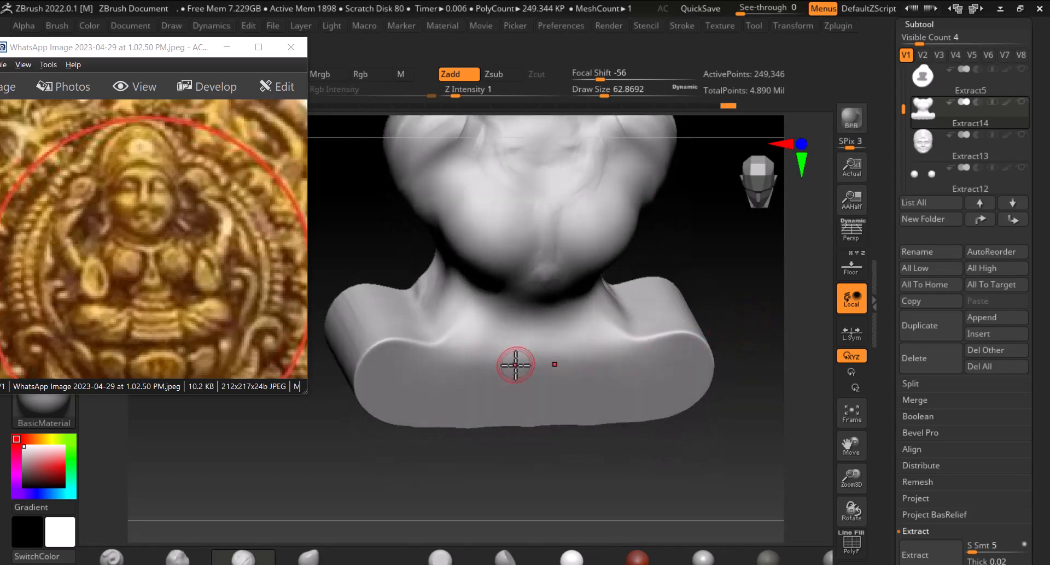
{"action": "key", "text": "bracketright"}
{"action": "key", "text": "bracketright"}
{"action": "key", "text": "bracketright"}
{"action": "key", "text": "bracketright"}
{"action": "key", "text": "bracketright"}
{"action": "key", "text": "bracketright"}
{"action": "key", "text": "bracketright"}
{"action": "key", "text": "bracketright"}
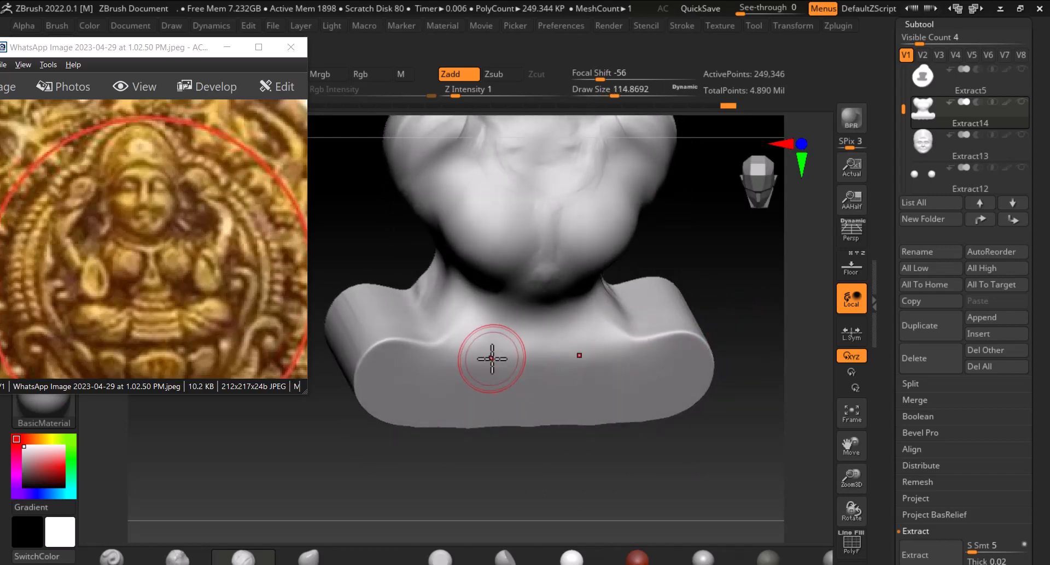
{"action": "left_click_drag", "start_coordinate": [561, 434], "coordinate": [475, 412]}
{"action": "key", "text": "shift"}
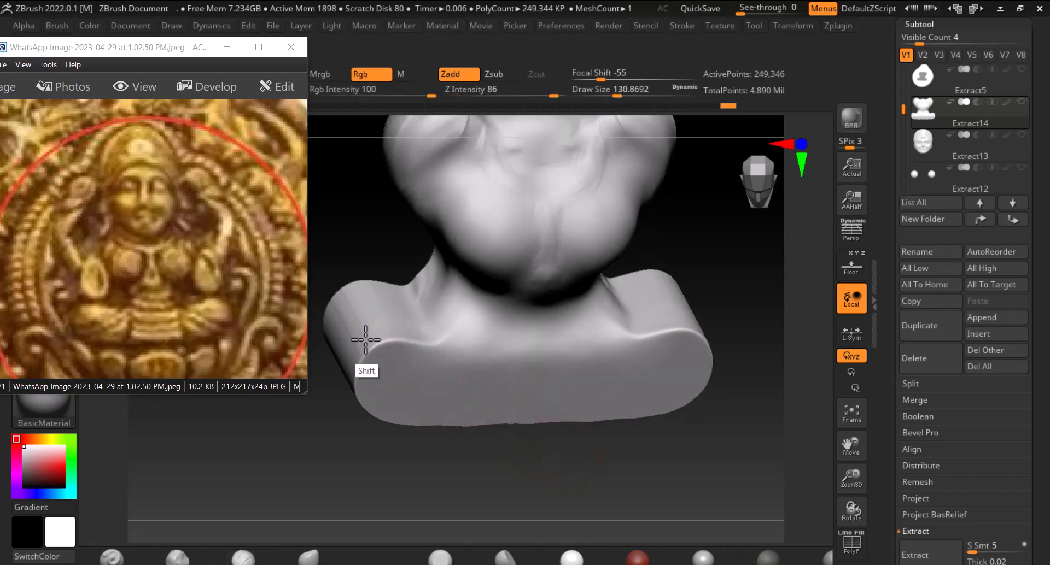
{"action": "left_click_drag", "start_coordinate": [365, 309], "coordinate": [370, 349], "text": "shift"}
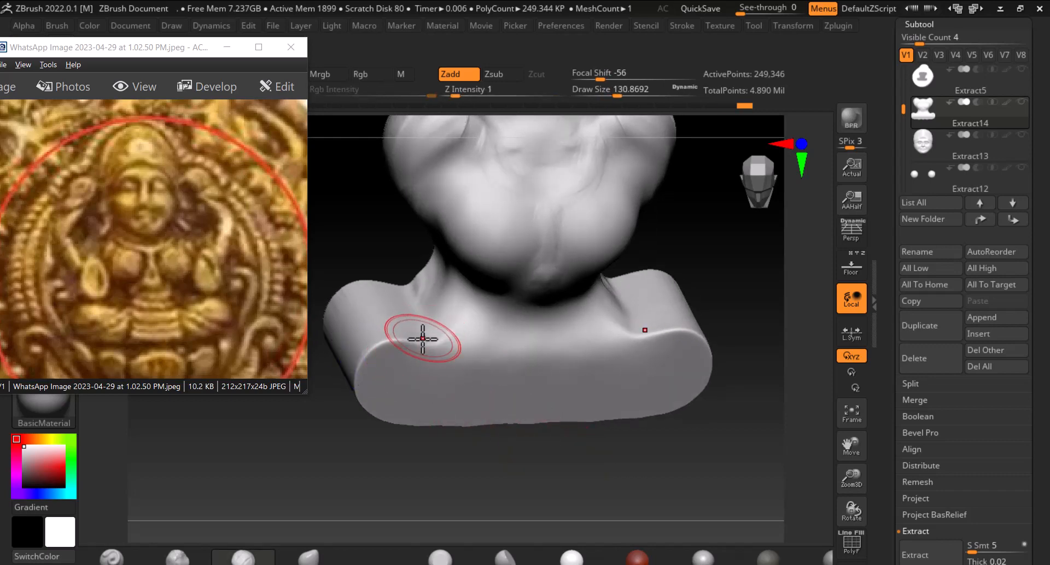
{"action": "key", "text": "alt"}
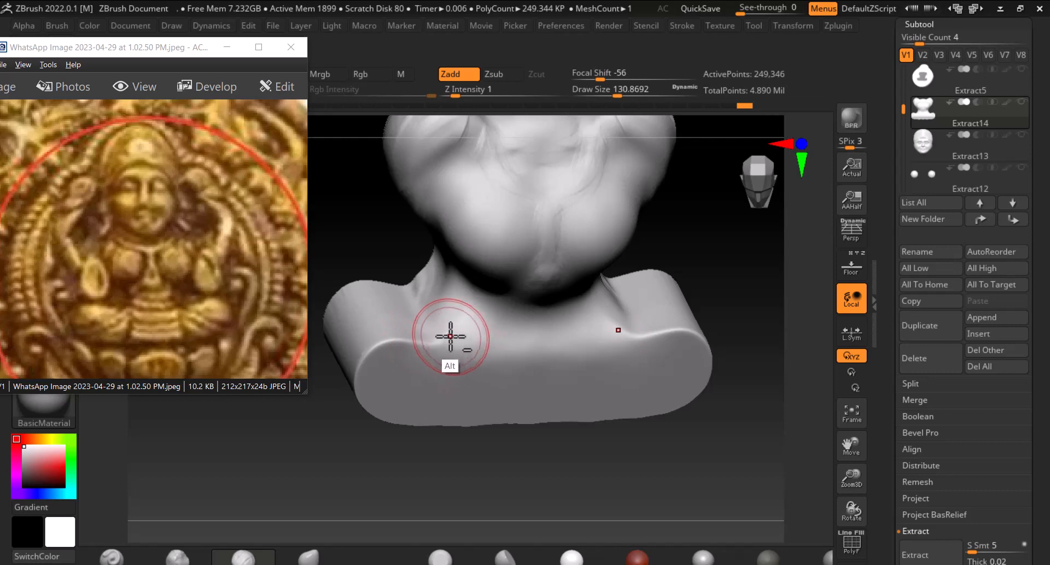
{"action": "left_click_drag", "start_coordinate": [435, 325], "coordinate": [495, 348], "text": "alt"}
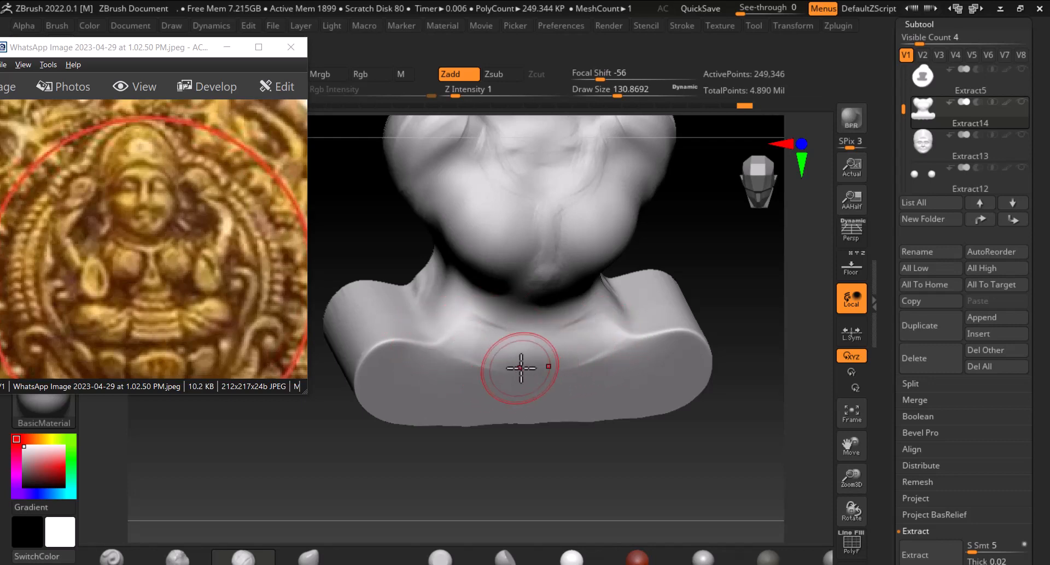
Sculpt and smooth the lap and legs of the body from several angles
{"action": "left_click_drag", "start_coordinate": [388, 403], "coordinate": [604, 431]}
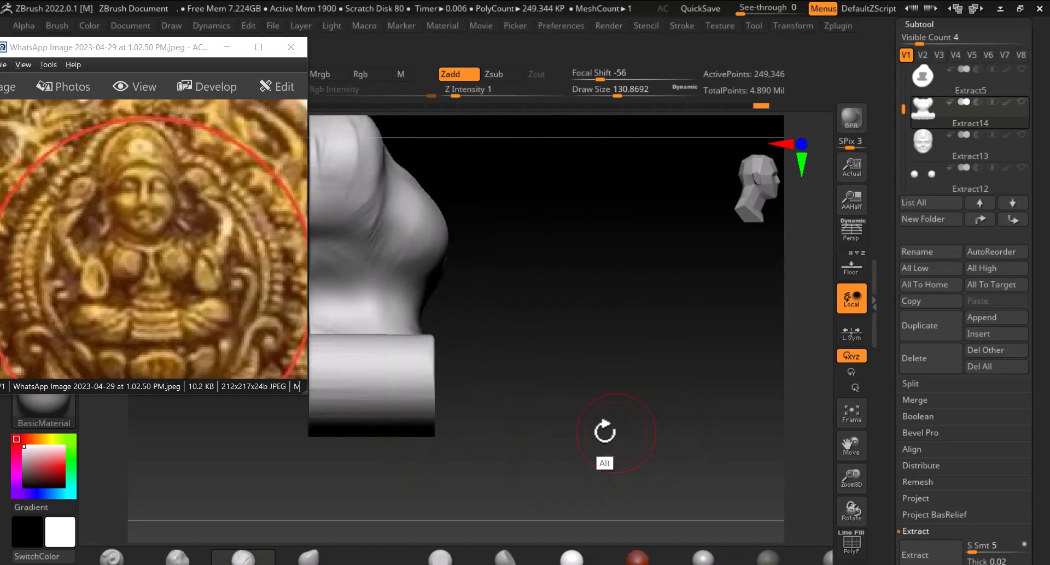
{"action": "left_click_drag", "start_coordinate": [645, 384], "coordinate": [620, 435]}
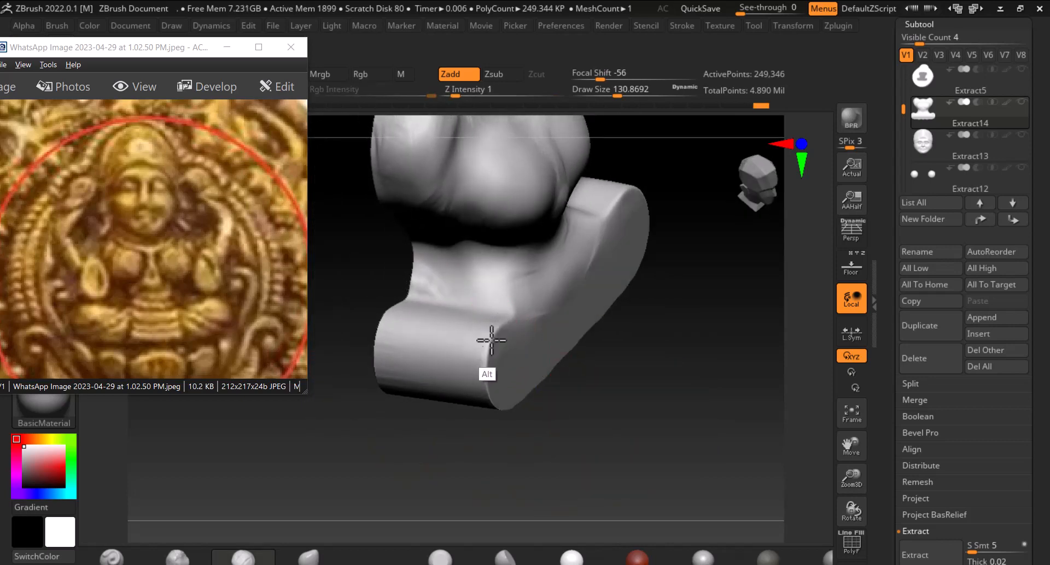
{"action": "mouse_move", "coordinate": [490, 340]}
{"action": "left_mouse_down", "text": "alt"}
{"action": "mouse_move", "coordinate": [499, 323]}
{"action": "mouse_move", "coordinate": [479, 363]}
{"action": "left_mouse_up", "text": "alt"}
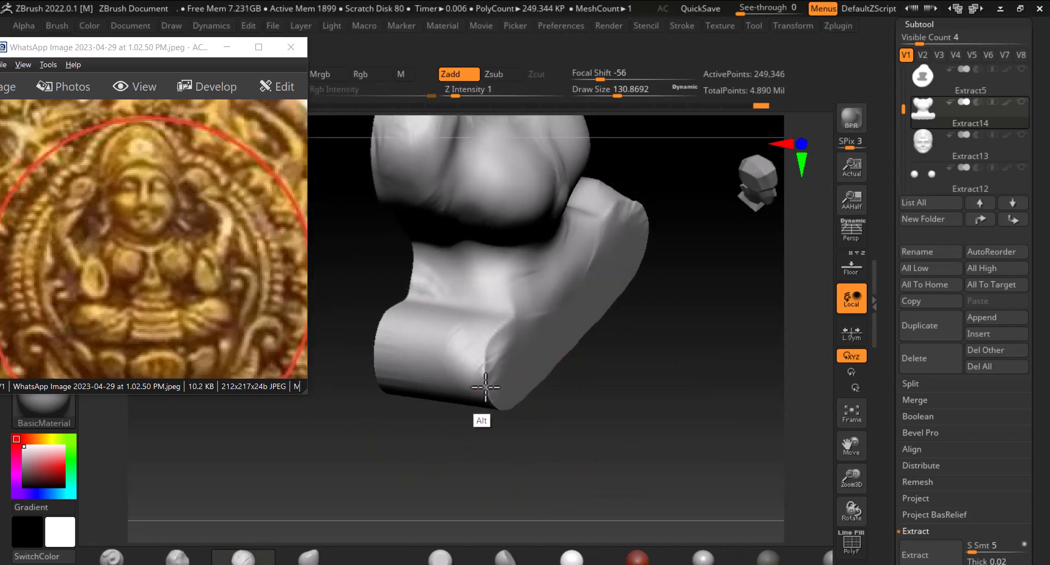
{"action": "left_click_drag", "start_coordinate": [541, 415], "coordinate": [534, 399]}
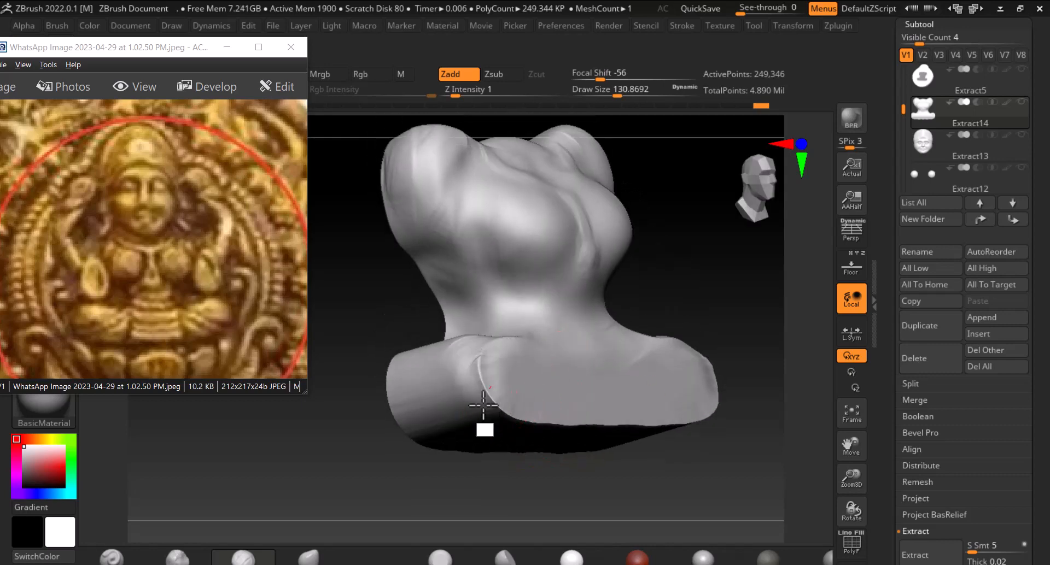
{"action": "left_click_drag", "start_coordinate": [633, 492], "coordinate": [553, 445]}
{"action": "key", "text": "shift"}
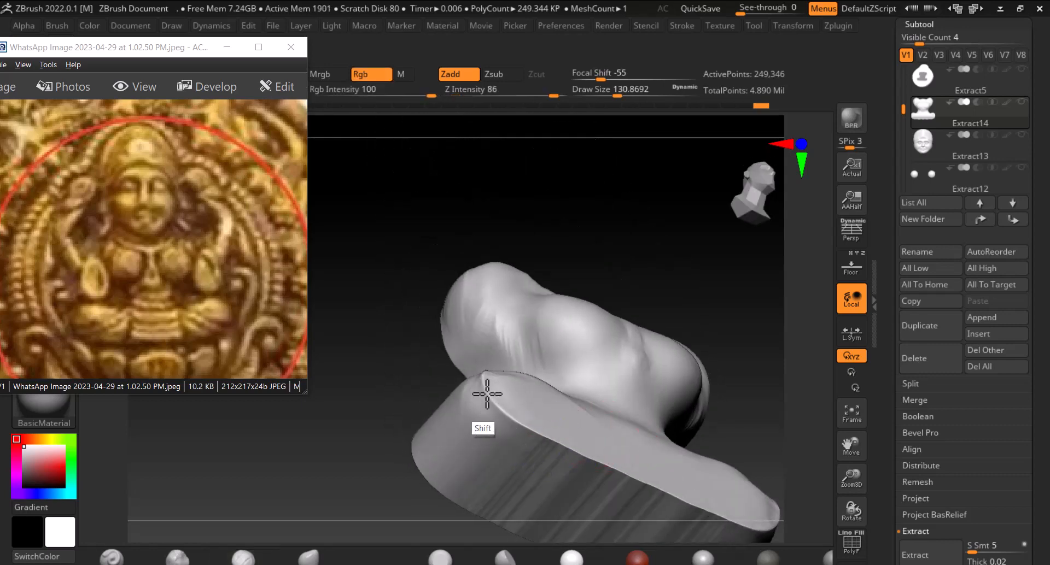
{"action": "left_click_drag", "start_coordinate": [486, 393], "coordinate": [508, 372], "text": "shift"}
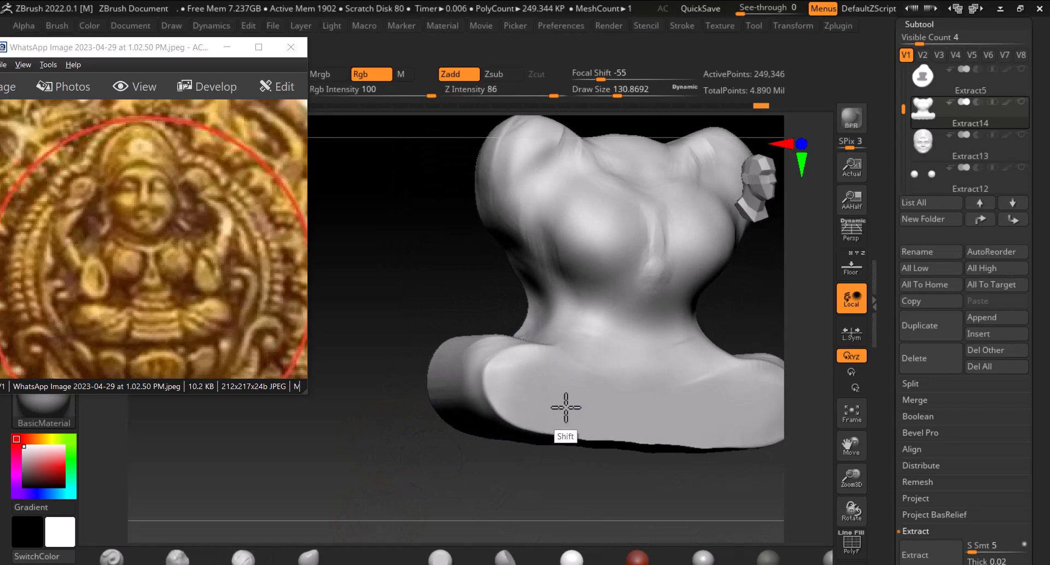
{"action": "left_click_drag", "start_coordinate": [614, 503], "coordinate": [578, 497]}
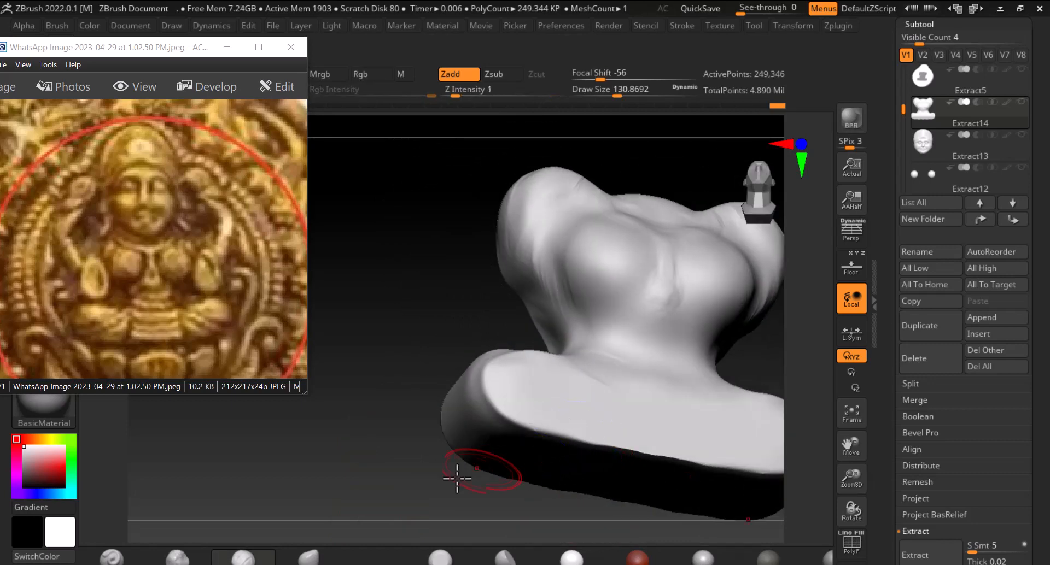
{"action": "left_click_drag", "start_coordinate": [457, 475], "coordinate": [452, 422]}
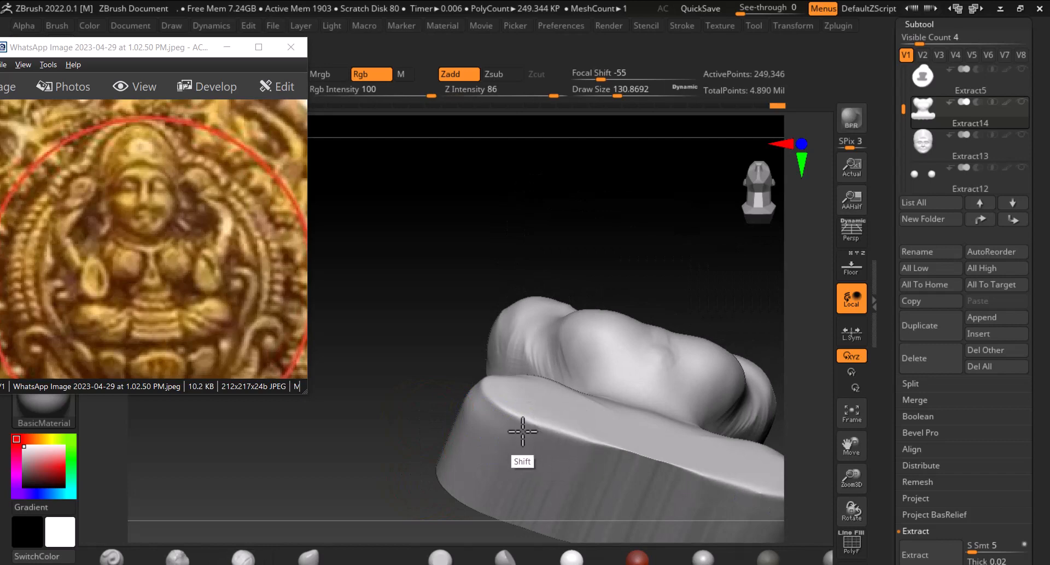
{"action": "mouse_move", "coordinate": [522, 432]}
{"action": "left_mouse_down", "text": "shift"}
{"action": "mouse_move", "coordinate": [403, 472]}
{"action": "mouse_move", "coordinate": [618, 415]}
{"action": "left_mouse_up", "text": "shift"}
{"action": "left_click_drag", "start_coordinate": [691, 484], "coordinate": [570, 437], "text": "shift"}
{"action": "left_click", "coordinate": [367, 186]}
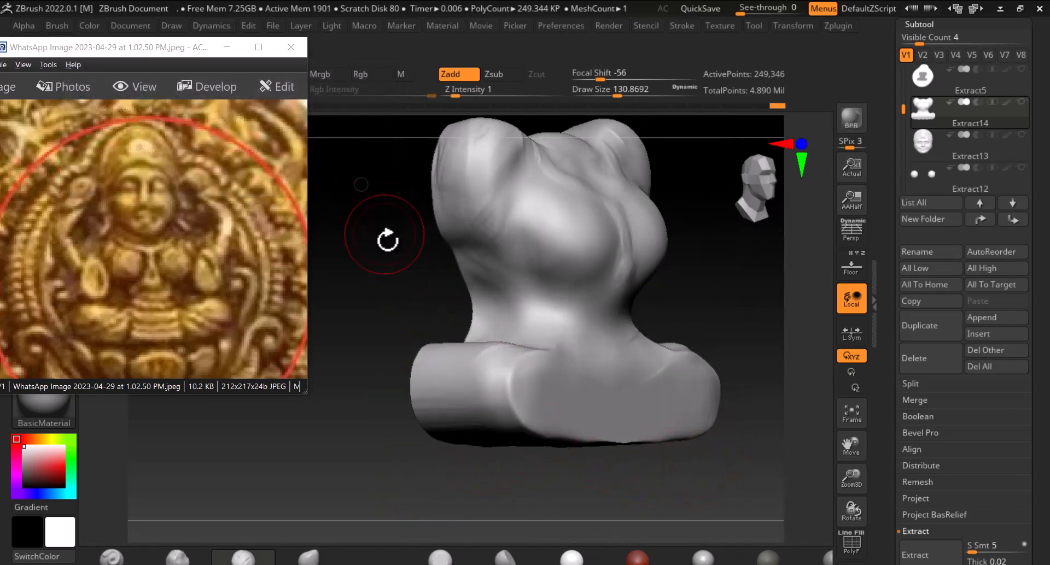
{"action": "left_click_drag", "start_coordinate": [387, 234], "coordinate": [581, 373], "text": "shift"}
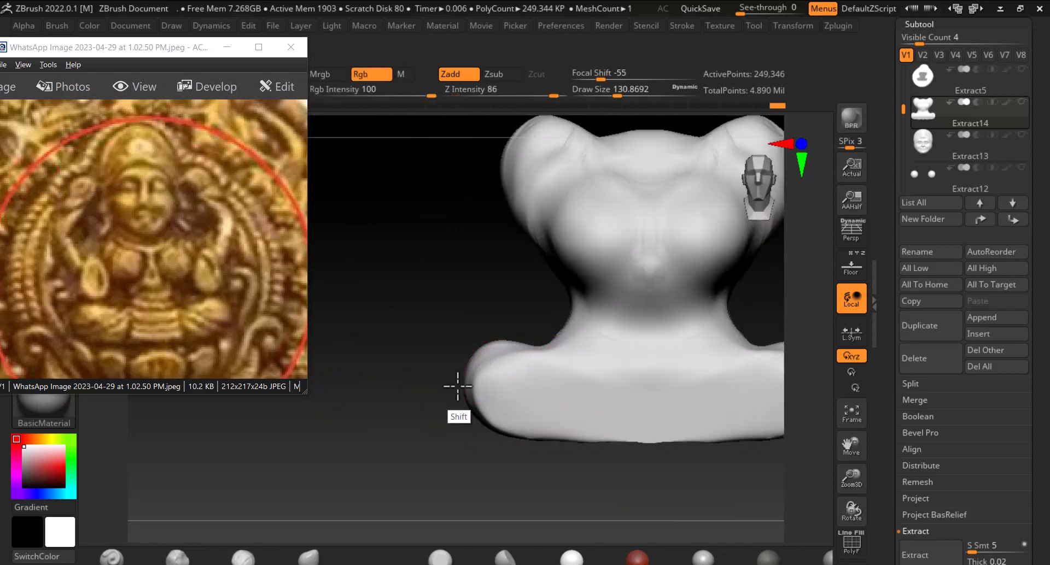
{"action": "left_click_drag", "start_coordinate": [457, 386], "coordinate": [445, 422], "text": "shift"}
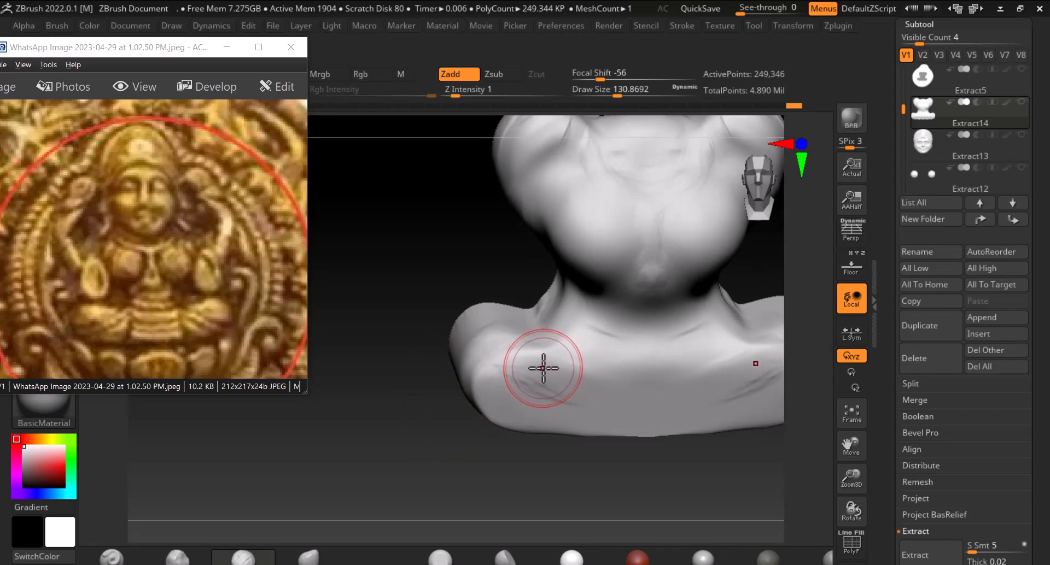
{"action": "mouse_move", "coordinate": [539, 363]}
{"action": "left_mouse_down"}
{"action": "mouse_move", "coordinate": [564, 369]}
{"action": "mouse_move", "coordinate": [546, 359]}
{"action": "mouse_move", "coordinate": [549, 368]}
{"action": "left_mouse_up"}
Switch to another sculpting brush, set its focal shift to 88, and carve a fold across the lap
{"action": "left_click", "coordinate": [112, 557]}
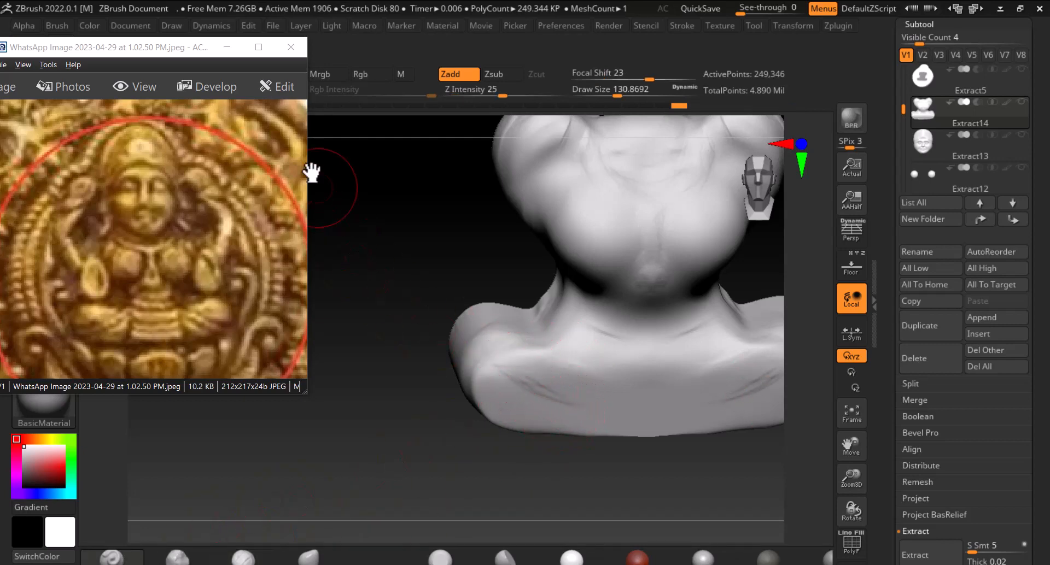
{"action": "left_click_drag", "start_coordinate": [173, 54], "coordinate": [180, 77]}
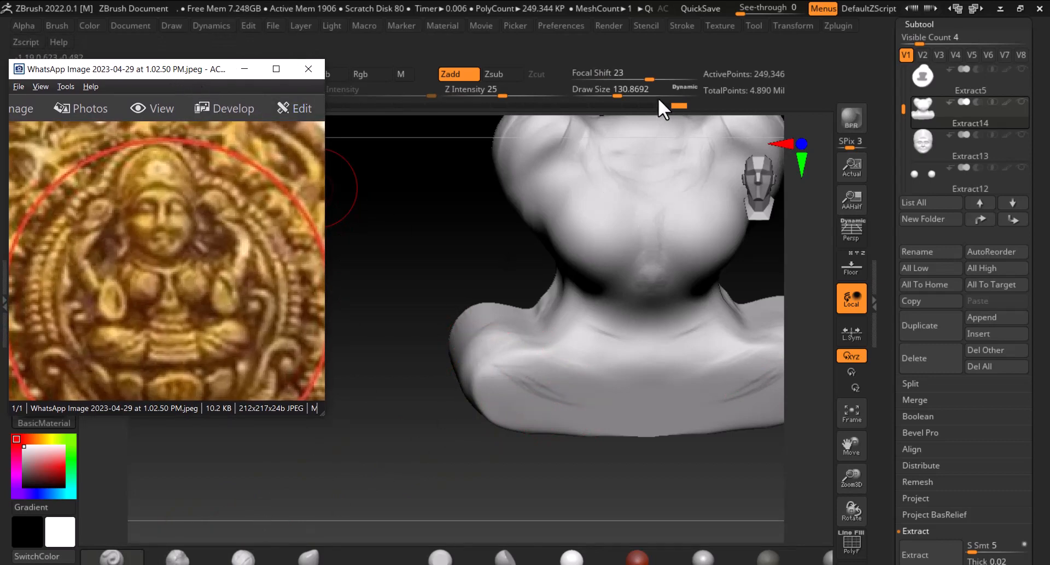
{"action": "left_click_drag", "start_coordinate": [649, 77], "coordinate": [687, 77]}
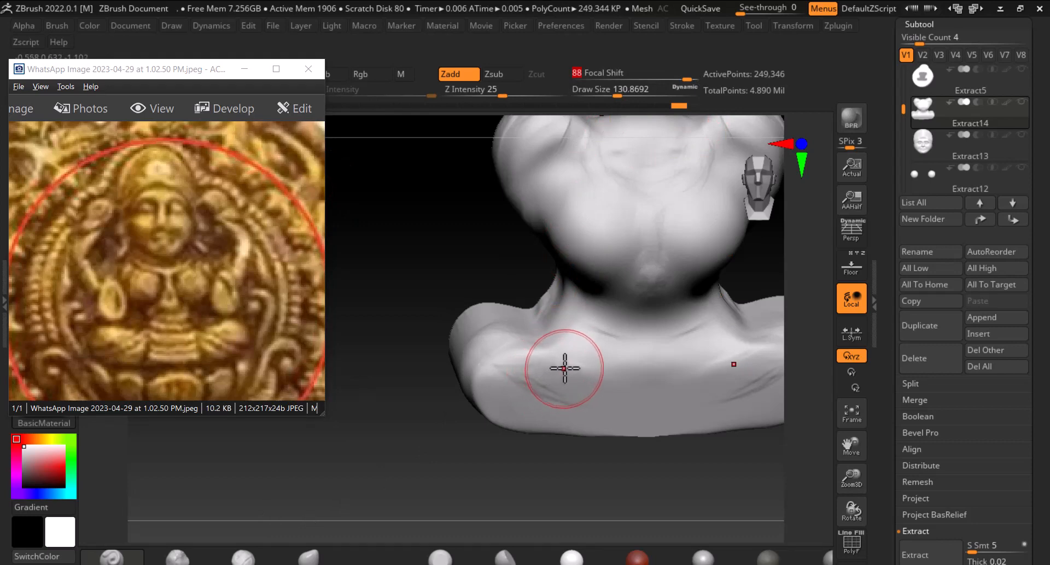
{"action": "left_click_drag", "start_coordinate": [537, 345], "coordinate": [604, 383], "text": "alt"}
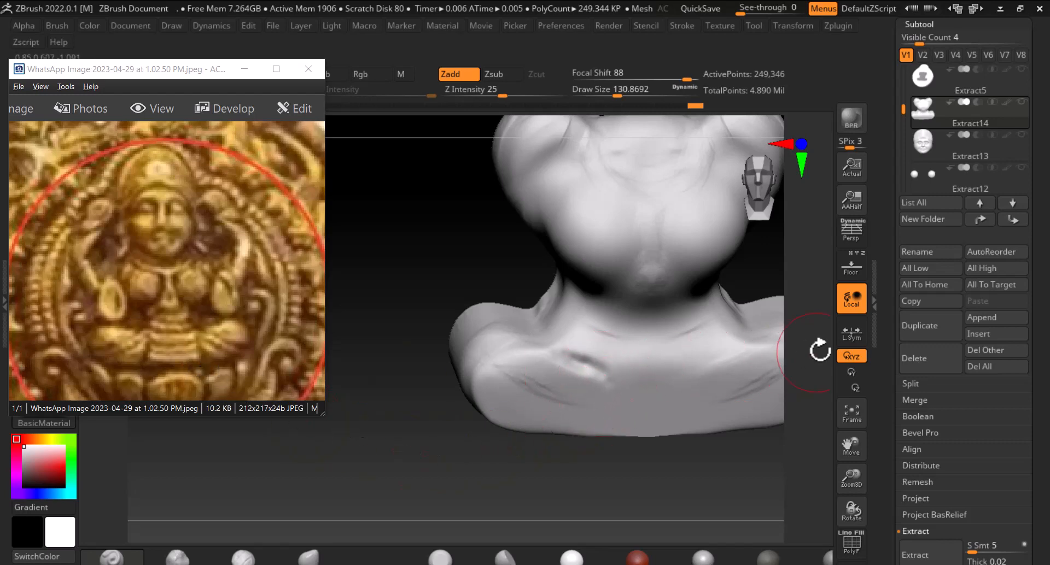
Carve folds and creases across the lap and legs, comparing them against the reference backdrop
{"action": "left_click", "coordinate": [851, 271]}
{"action": "left_click_drag", "start_coordinate": [558, 352], "coordinate": [438, 283]}
{"action": "key", "text": "ctrl"}
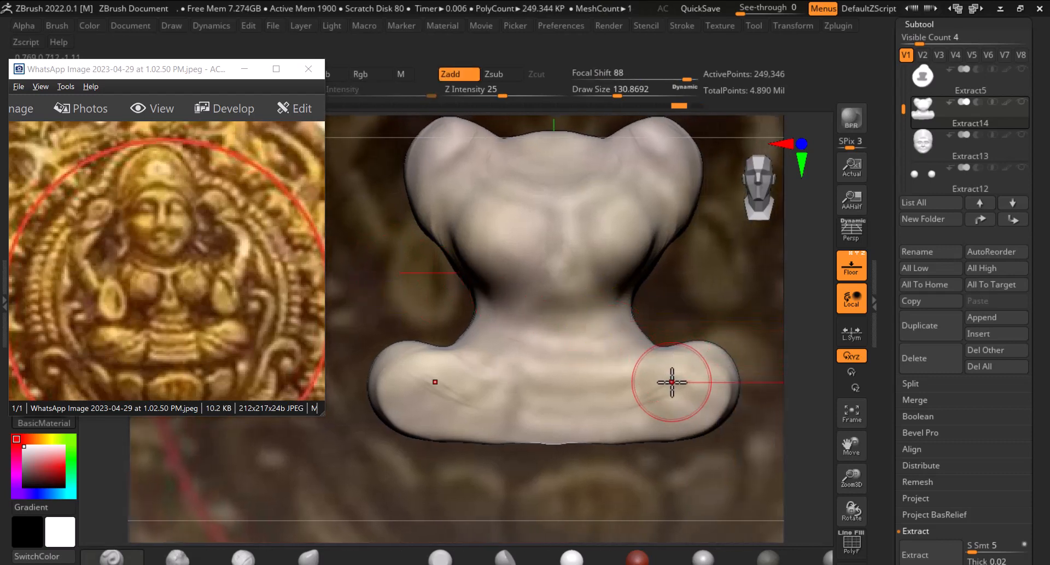
{"action": "mouse_move", "coordinate": [646, 359]}
{"action": "left_mouse_down"}
{"action": "mouse_move", "coordinate": [633, 384]}
{"action": "mouse_move", "coordinate": [647, 362]}
{"action": "mouse_move", "coordinate": [644, 373]}
{"action": "left_mouse_up"}
{"action": "mouse_move", "coordinate": [521, 379]}
{"action": "left_mouse_down", "text": "alt"}
{"action": "mouse_move", "coordinate": [509, 373]}
{"action": "mouse_move", "coordinate": [508, 429]}
{"action": "left_mouse_up", "text": "alt"}
{"action": "left_click_drag", "start_coordinate": [513, 390], "coordinate": [515, 421], "text": "alt"}
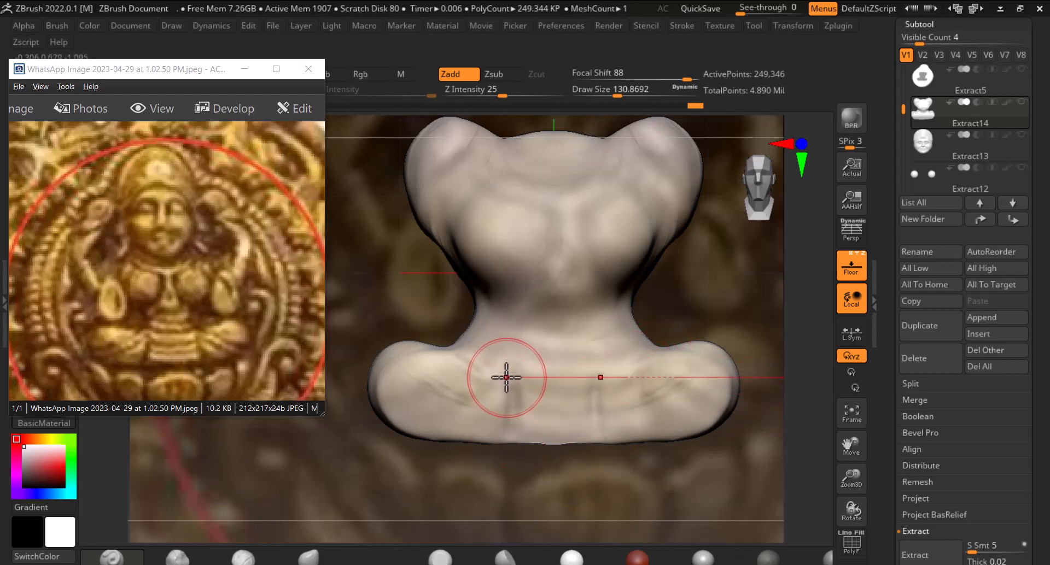
{"action": "mouse_move", "coordinate": [502, 370]}
{"action": "left_mouse_down", "text": "alt"}
{"action": "mouse_move", "coordinate": [501, 440]}
{"action": "mouse_move", "coordinate": [504, 377]}
{"action": "left_mouse_up", "text": "alt"}
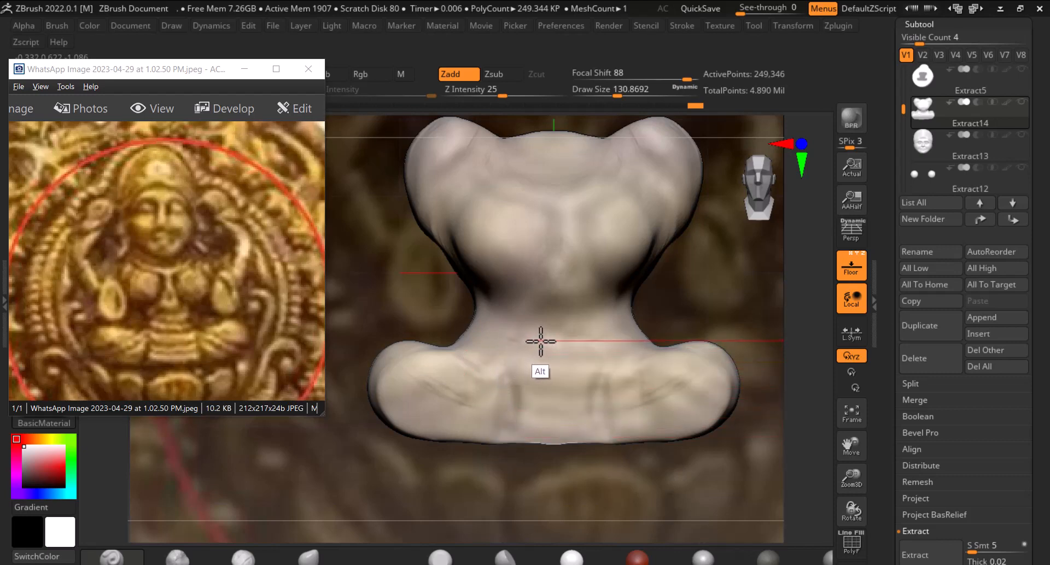
{"action": "mouse_move", "coordinate": [531, 341]}
{"action": "left_mouse_down", "text": "alt"}
{"action": "mouse_move", "coordinate": [485, 330]}
{"action": "mouse_move", "coordinate": [590, 337]}
{"action": "mouse_move", "coordinate": [632, 309]}
{"action": "mouse_move", "coordinate": [602, 331]}
{"action": "mouse_move", "coordinate": [471, 322]}
{"action": "left_mouse_up", "text": "alt"}
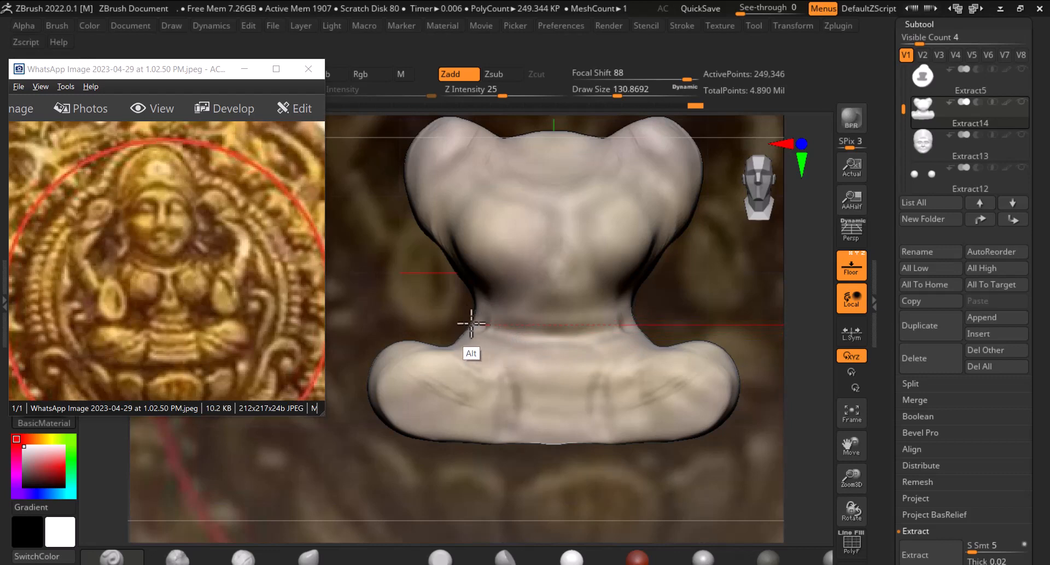
{"action": "left_click", "coordinate": [851, 268]}
{"action": "left_click_drag", "start_coordinate": [736, 312], "coordinate": [539, 350]}
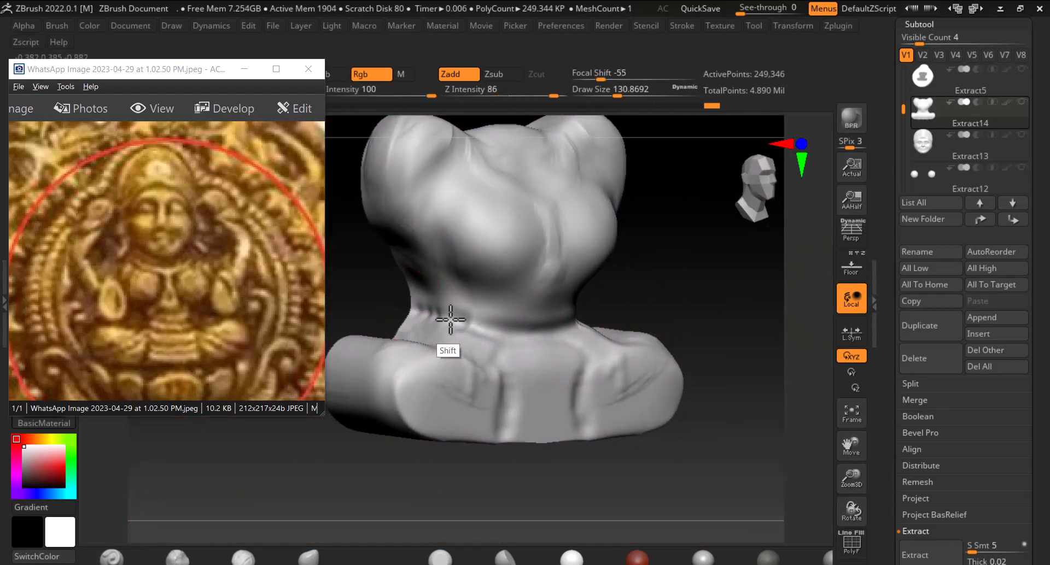
Smooth the lap and carve horizontal folds across the centre of the seated lap
{"action": "mouse_move", "coordinate": [495, 339]}
{"action": "left_mouse_down"}
{"action": "mouse_move", "coordinate": [676, 298]}
{"action": "mouse_move", "coordinate": [705, 300]}
{"action": "mouse_move", "coordinate": [698, 311]}
{"action": "left_mouse_up"}
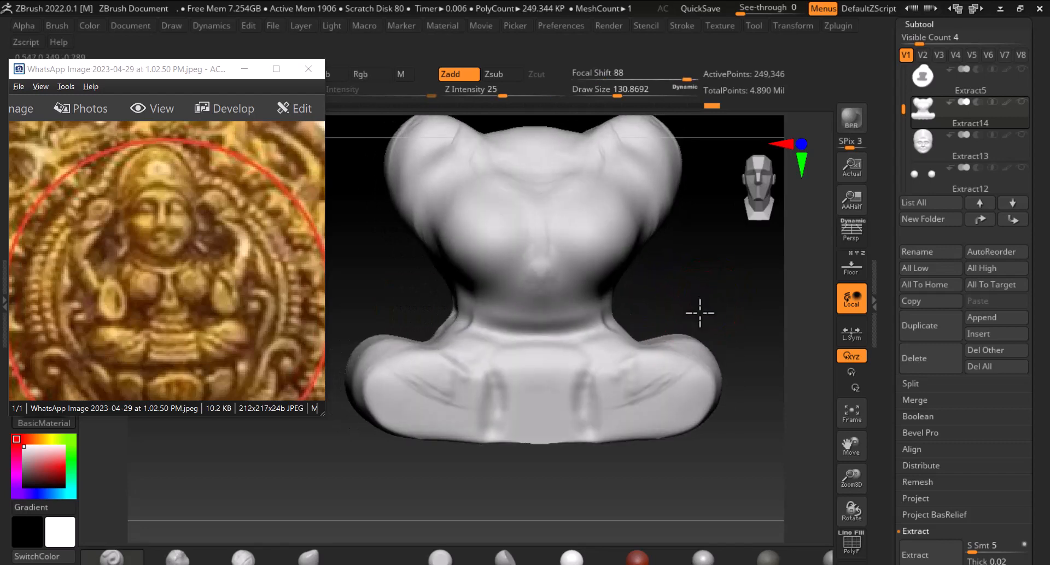
{"action": "mouse_move", "coordinate": [510, 373]}
{"action": "left_mouse_down"}
{"action": "mouse_move", "coordinate": [562, 368]}
{"action": "mouse_move", "coordinate": [518, 370]}
{"action": "left_mouse_up"}
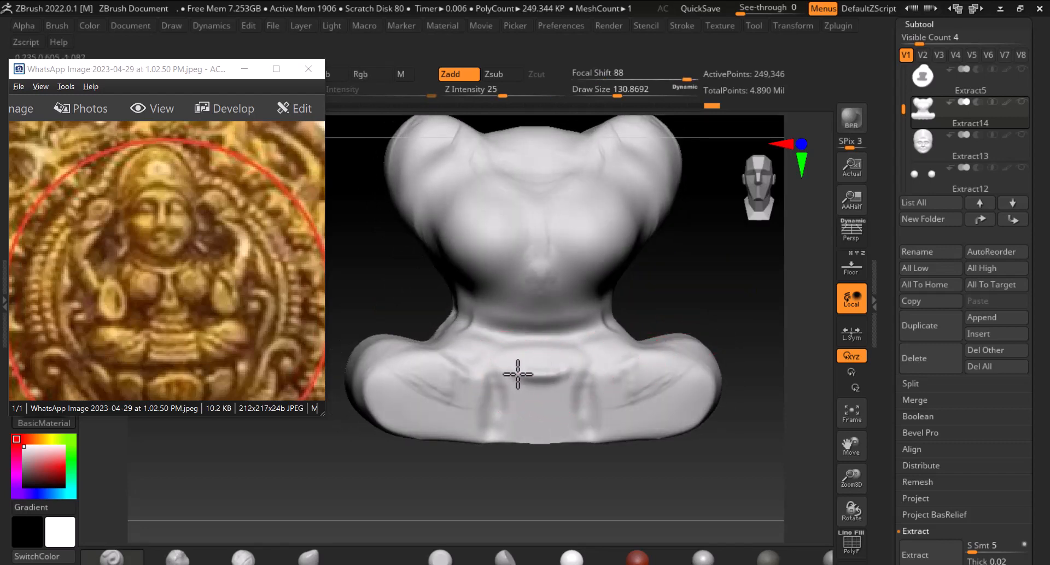
{"action": "left_click_drag", "start_coordinate": [564, 396], "coordinate": [511, 397]}
{"action": "mouse_move", "coordinate": [580, 422]}
{"action": "left_mouse_down"}
{"action": "mouse_move", "coordinate": [513, 423]}
{"action": "mouse_move", "coordinate": [581, 424]}
{"action": "left_mouse_up"}
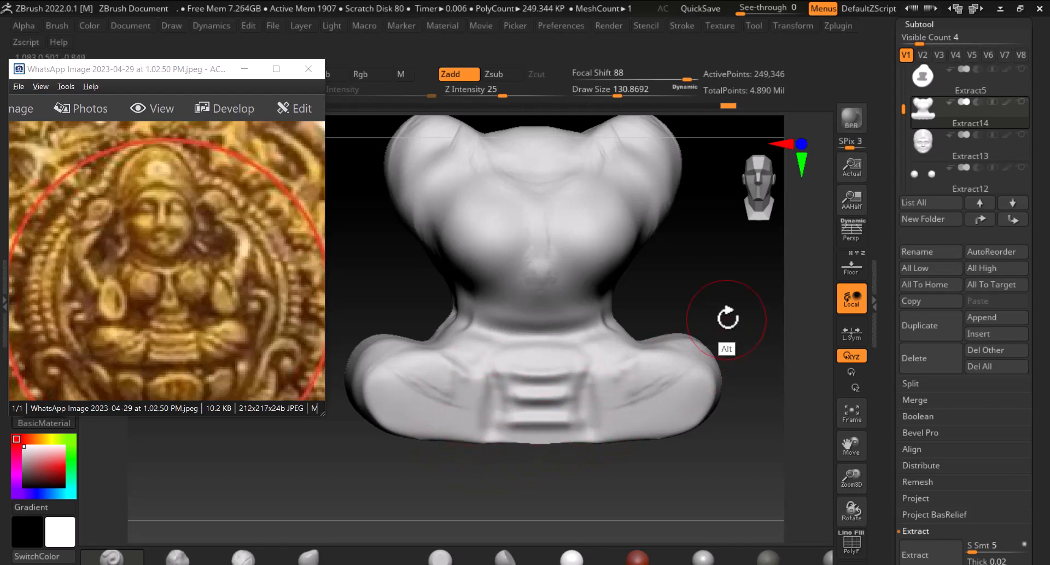
{"action": "left_click_drag", "start_coordinate": [715, 253], "coordinate": [726, 348]}
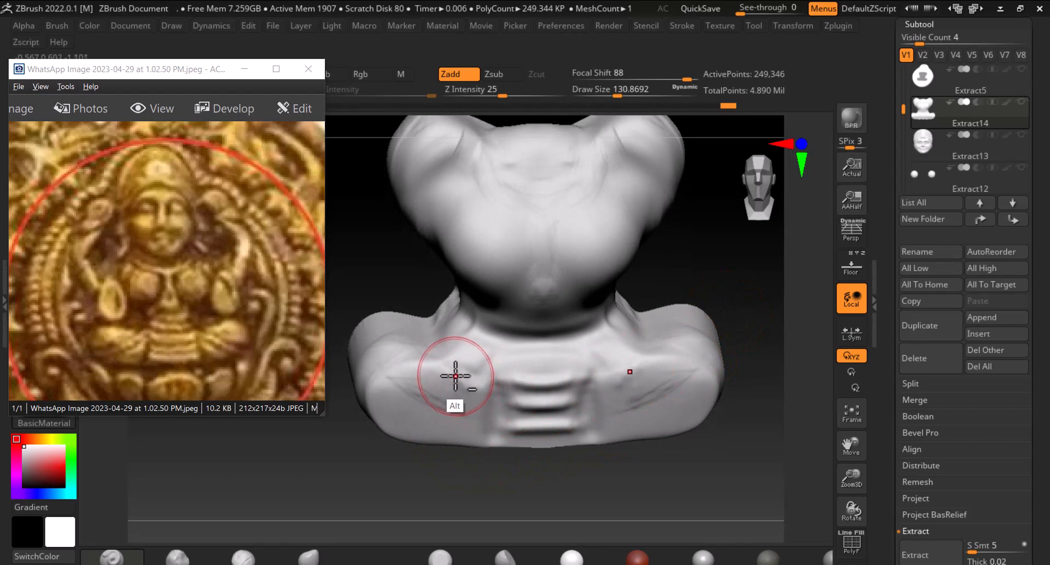
Switch to another sculpting brush and carve creases along the sides of the lap and legs from several angles
{"action": "left_click", "coordinate": [506, 557]}
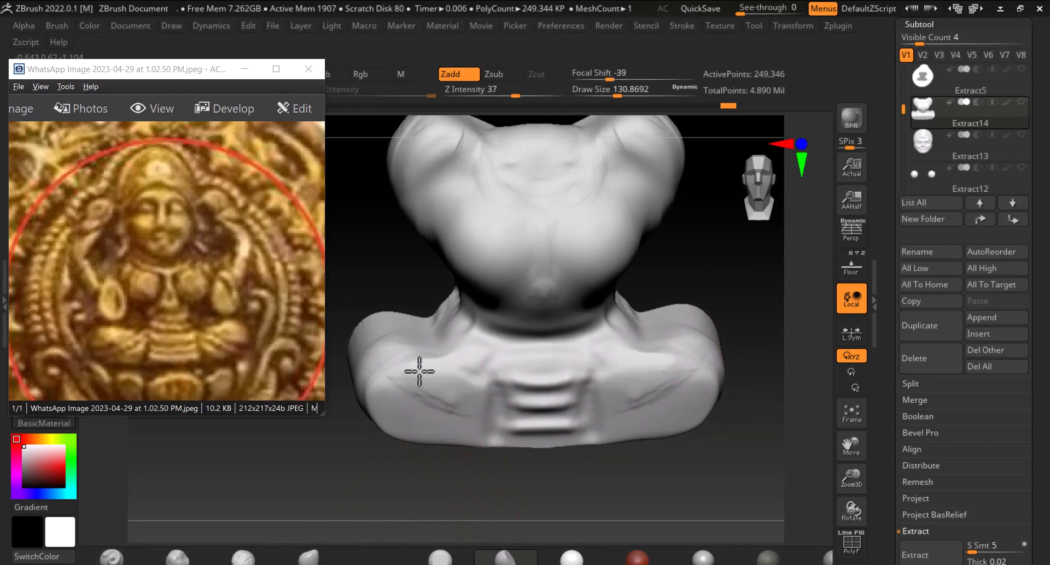
{"action": "left_click_drag", "start_coordinate": [419, 371], "coordinate": [385, 400]}
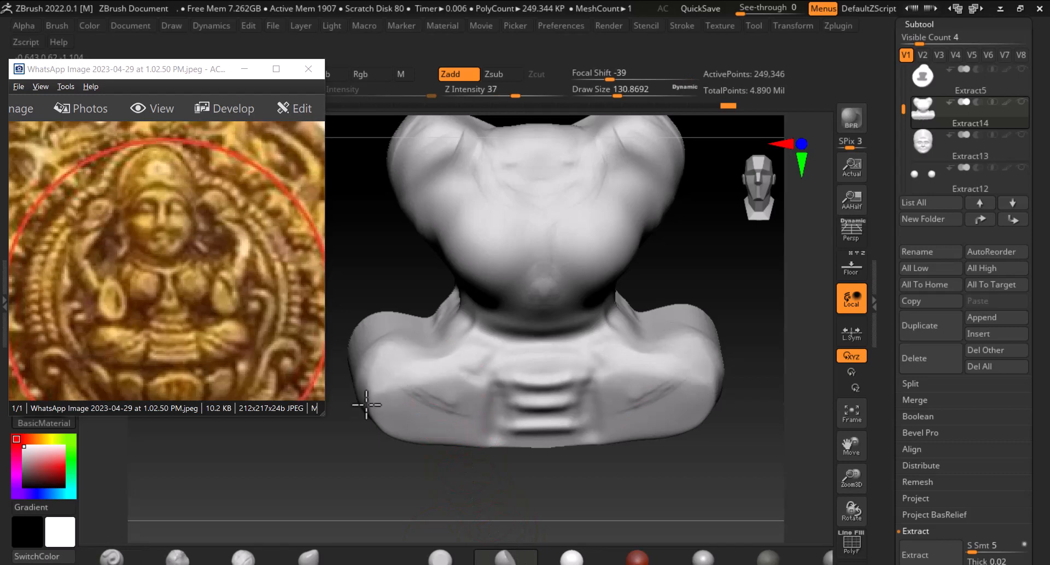
{"action": "mouse_move", "coordinate": [396, 439]}
{"action": "left_mouse_down"}
{"action": "mouse_move", "coordinate": [405, 407]}
{"action": "mouse_move", "coordinate": [382, 439]}
{"action": "mouse_move", "coordinate": [420, 416]}
{"action": "mouse_move", "coordinate": [451, 455]}
{"action": "mouse_move", "coordinate": [371, 416]}
{"action": "left_mouse_up"}
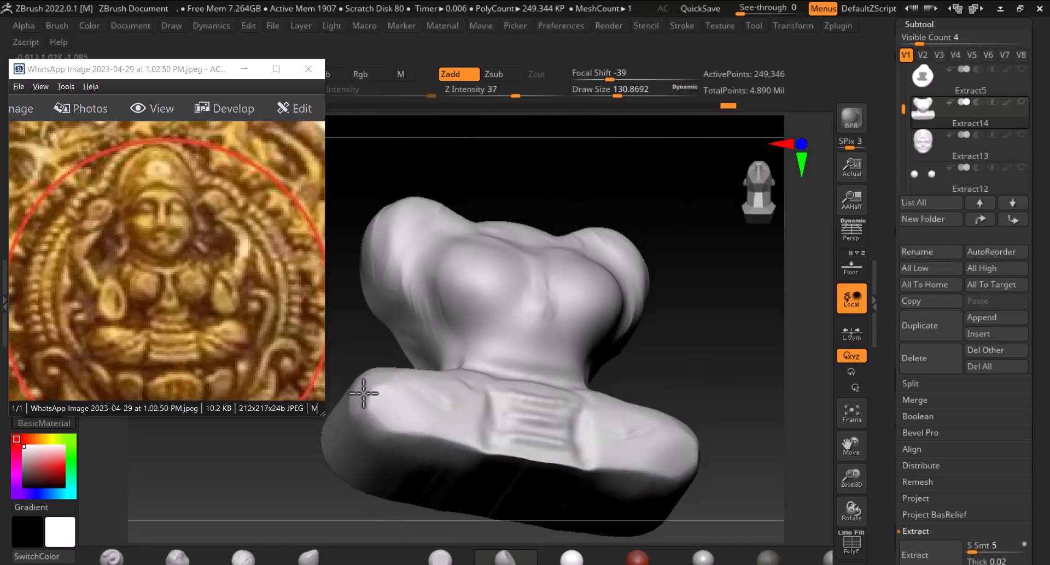
{"action": "left_click_drag", "start_coordinate": [352, 337], "coordinate": [342, 411]}
{"action": "left_click_drag", "start_coordinate": [686, 464], "coordinate": [705, 455], "text": "shift"}
{"action": "left_click_drag", "start_coordinate": [719, 444], "coordinate": [666, 449], "text": "alt"}
{"action": "mouse_move", "coordinate": [603, 436]}
{"action": "left_mouse_down"}
{"action": "mouse_move", "coordinate": [583, 429]}
{"action": "mouse_move", "coordinate": [632, 429]}
{"action": "left_mouse_up"}
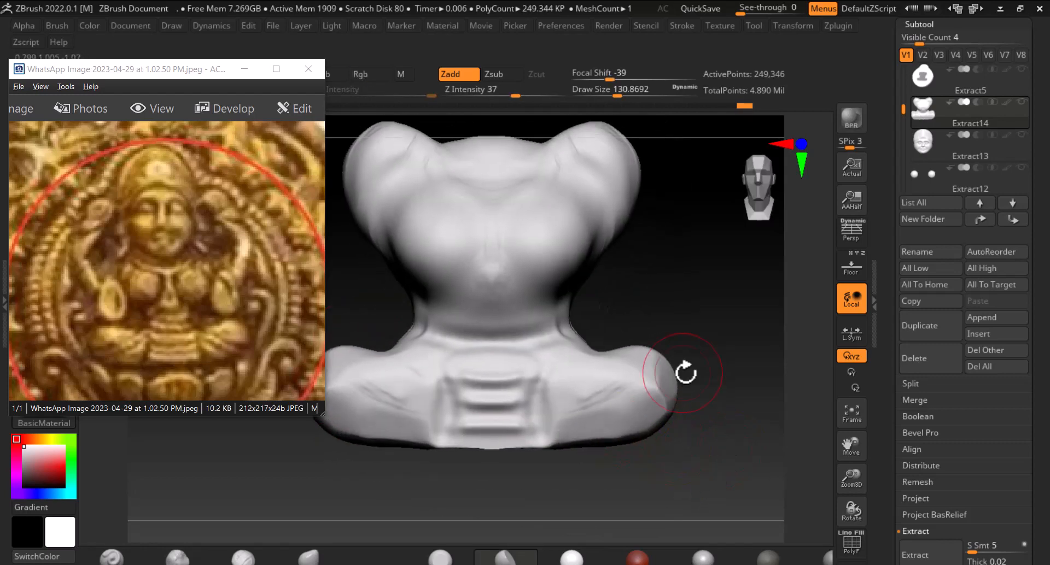
{"action": "left_click_drag", "start_coordinate": [685, 373], "coordinate": [734, 367]}
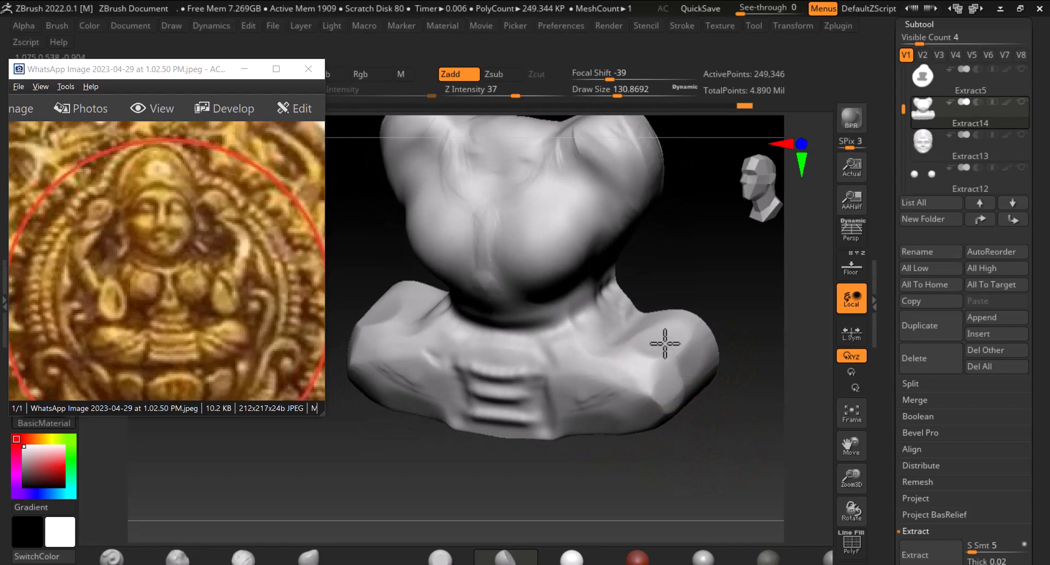
{"action": "mouse_move", "coordinate": [683, 451]}
{"action": "left_mouse_down", "text": "shift"}
{"action": "mouse_move", "coordinate": [698, 405]}
{"action": "mouse_move", "coordinate": [655, 359]}
{"action": "mouse_move", "coordinate": [628, 359]}
{"action": "mouse_move", "coordinate": [640, 352]}
{"action": "left_mouse_up", "text": "shift"}
{"action": "mouse_move", "coordinate": [458, 381]}
{"action": "left_mouse_down", "text": "shift"}
{"action": "mouse_move", "coordinate": [415, 396]}
{"action": "mouse_move", "coordinate": [405, 382]}
{"action": "mouse_move", "coordinate": [481, 376]}
{"action": "mouse_move", "coordinate": [474, 366]}
{"action": "left_mouse_up", "text": "shift"}
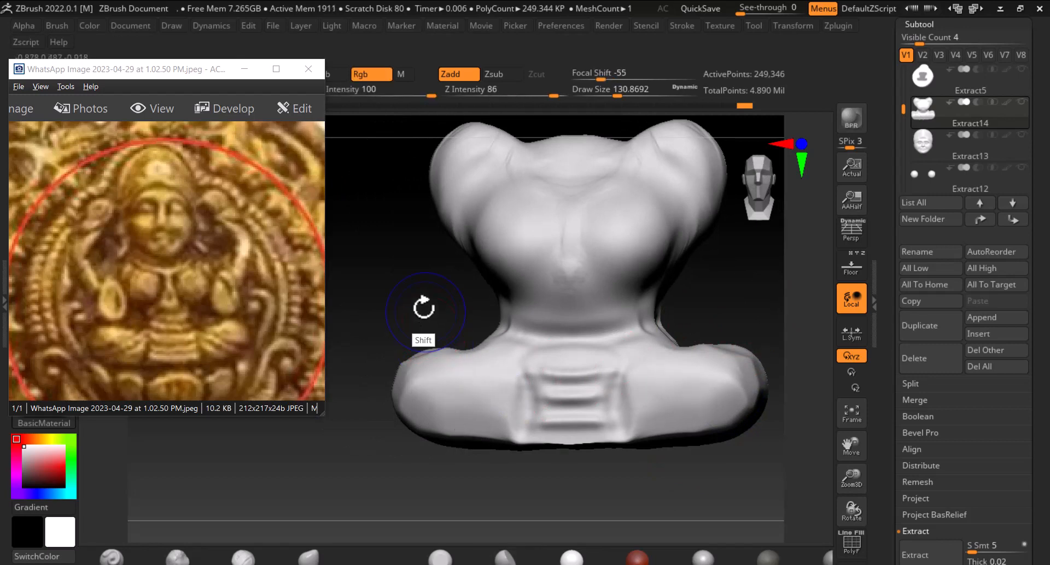
Smooth the waist and carve its side where the torso meets the lap
{"action": "left_click_drag", "start_coordinate": [421, 306], "coordinate": [421, 335], "text": "shift"}
{"action": "key", "text": "shift"}
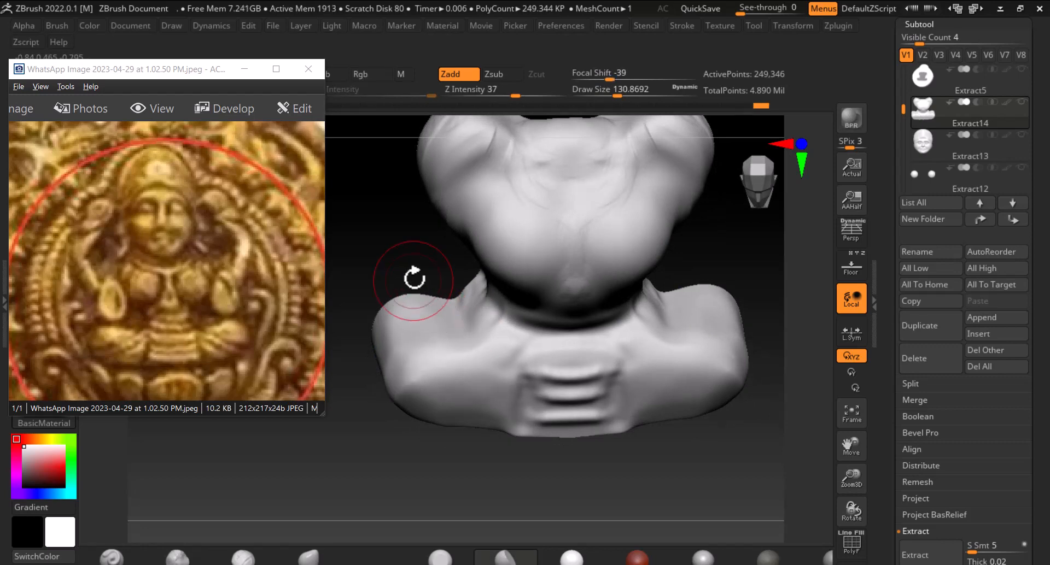
{"action": "left_click_drag", "start_coordinate": [414, 278], "coordinate": [457, 321]}
{"action": "left_click_drag", "start_coordinate": [665, 320], "coordinate": [569, 300]}
{"action": "right_click_drag", "start_coordinate": [564, 307], "coordinate": [595, 286]}
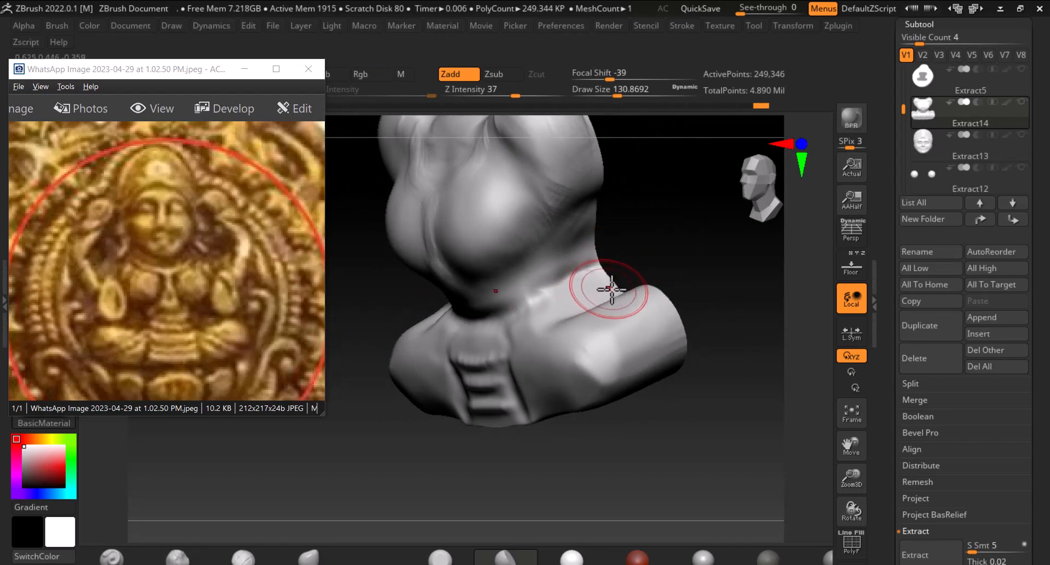
Reduce the draw size to about 95 and smooth and shape the waist on both sides
{"action": "key", "text": "bracketleft"}
{"action": "key", "text": "bracketleft"}
{"action": "key", "text": "bracketleft"}
{"action": "key", "text": "bracketleft"}
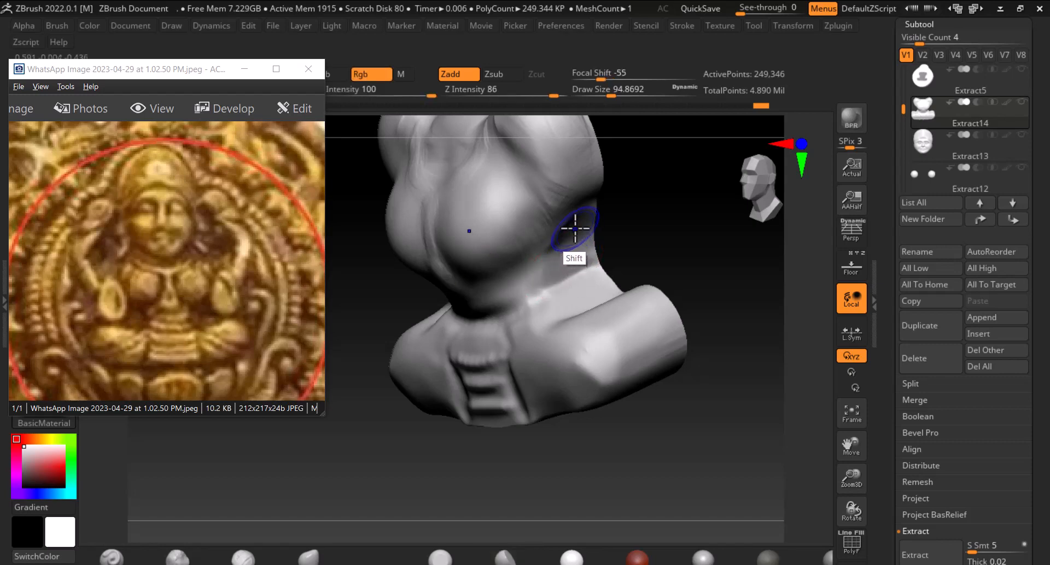
{"action": "right_click_drag", "start_coordinate": [565, 295], "coordinate": [696, 284], "text": "shift"}
{"action": "left_click_drag", "start_coordinate": [696, 285], "coordinate": [691, 271], "text": "shift"}
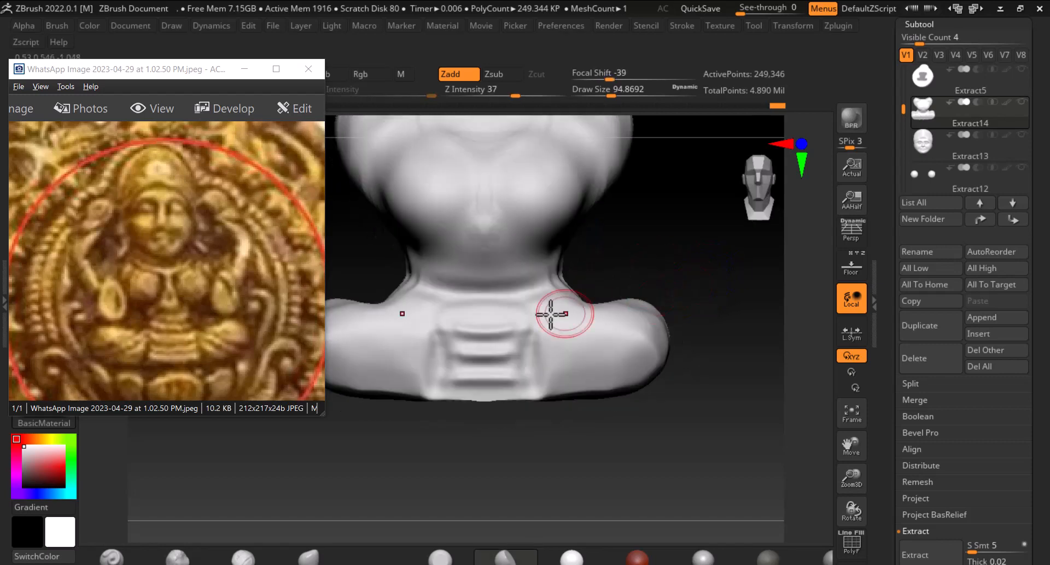
{"action": "mouse_move", "coordinate": [380, 269]}
{"action": "left_mouse_down"}
{"action": "mouse_move", "coordinate": [450, 256]}
{"action": "mouse_move", "coordinate": [434, 233]}
{"action": "left_mouse_up"}
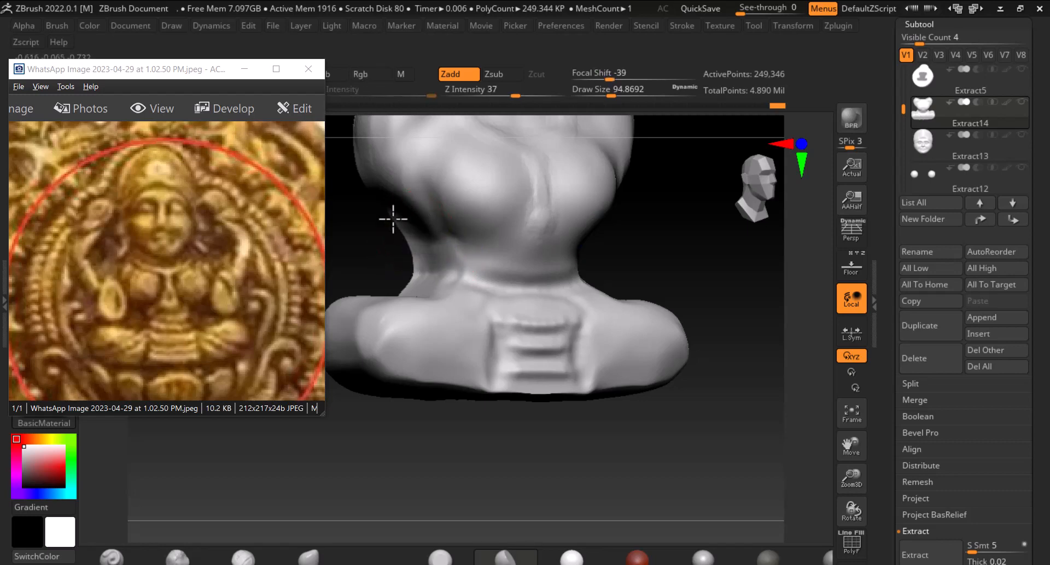
Decline the Sticky Keys prompt without turning it on
{"action": "key", "text": "shift"}
{"action": "key", "text": "shift"}
{"action": "key", "text": "shift"}
{"action": "key", "text": "shift"}
{"action": "key", "text": "shift"}
{"action": "left_click_drag", "start_coordinate": [696, 270], "coordinate": [436, 242]}
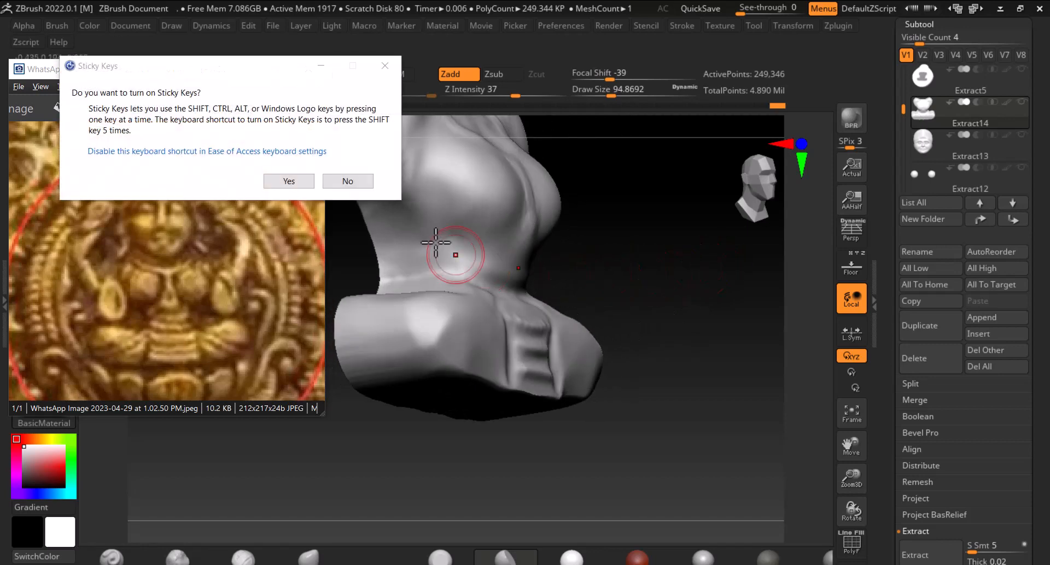
{"action": "left_click", "coordinate": [348, 181]}
Carve the crease at the front of the waist above the lap with a smaller brush
{"action": "mouse_move", "coordinate": [602, 246]}
{"action": "left_mouse_down"}
{"action": "mouse_move", "coordinate": [666, 276]}
{"action": "mouse_move", "coordinate": [729, 281]}
{"action": "mouse_move", "coordinate": [714, 341]}
{"action": "mouse_move", "coordinate": [687, 314]}
{"action": "mouse_move", "coordinate": [704, 313]}
{"action": "left_mouse_up"}
{"action": "mouse_move", "coordinate": [651, 385]}
{"action": "left_mouse_down", "text": "alt"}
{"action": "mouse_move", "coordinate": [661, 300]}
{"action": "mouse_move", "coordinate": [703, 286]}
{"action": "mouse_move", "coordinate": [673, 307]}
{"action": "left_mouse_up", "text": "alt"}
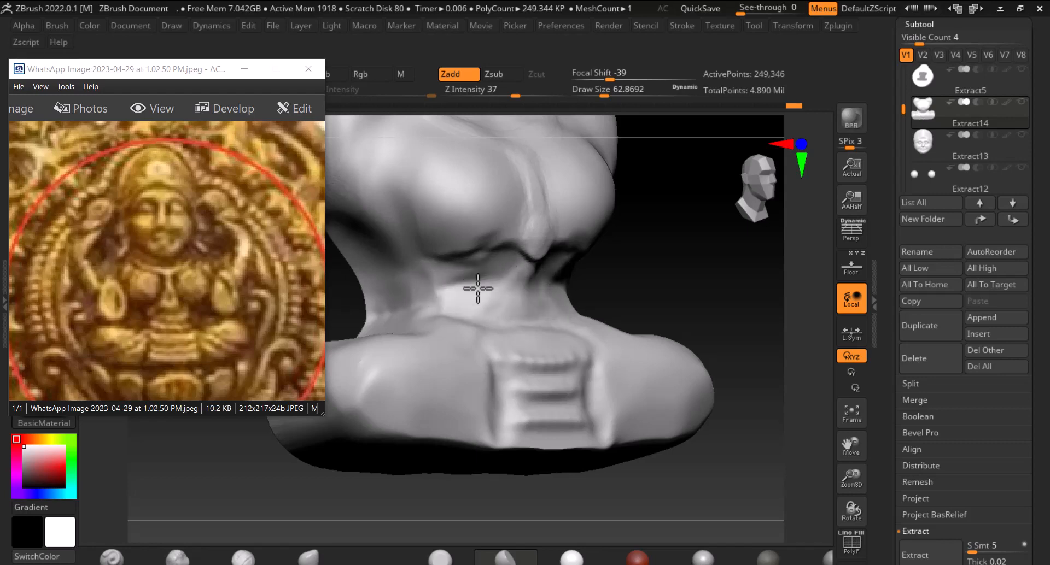
{"action": "mouse_move", "coordinate": [477, 288]}
{"action": "left_mouse_down", "text": "shift"}
{"action": "mouse_move", "coordinate": [644, 286]}
{"action": "mouse_move", "coordinate": [529, 262]}
{"action": "left_mouse_up", "text": "shift"}
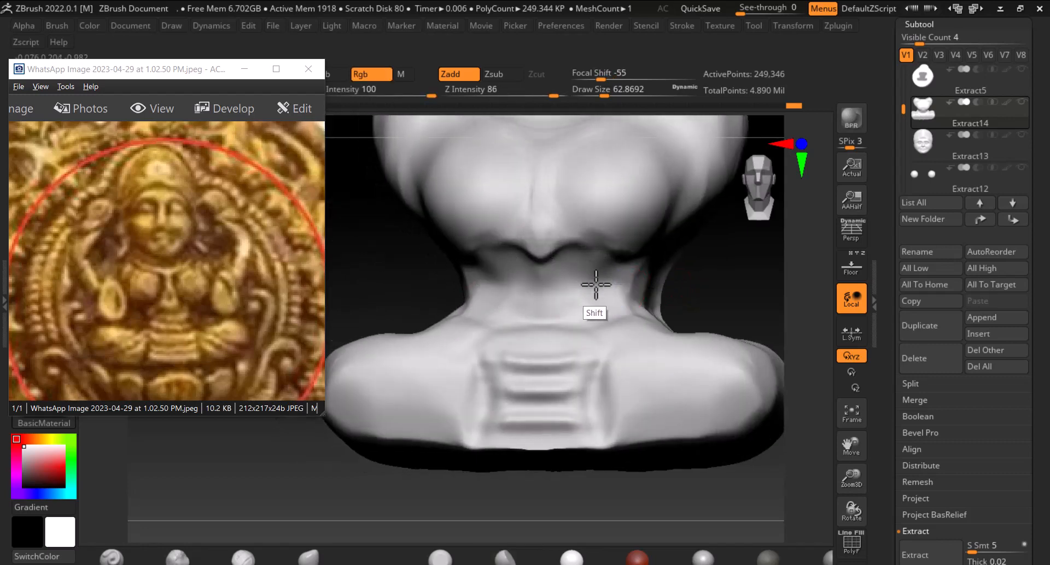
{"action": "left_click_drag", "start_coordinate": [698, 300], "coordinate": [616, 306]}
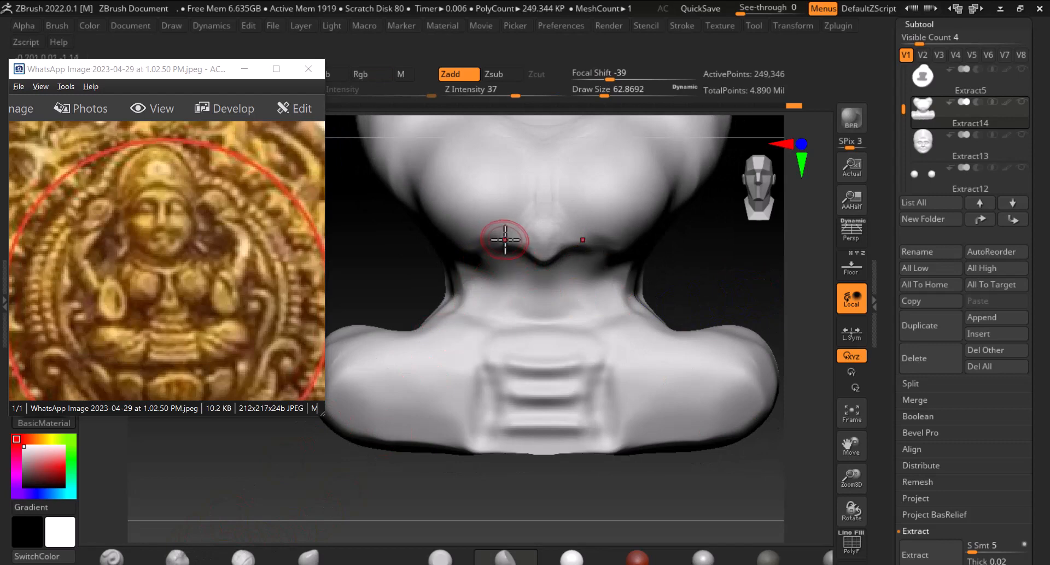
{"action": "key", "text": "shift"}
{"action": "mouse_move", "coordinate": [480, 279]}
{"action": "left_mouse_down", "text": "shift"}
{"action": "mouse_move", "coordinate": [506, 307]}
{"action": "mouse_move", "coordinate": [465, 307]}
{"action": "left_mouse_up", "text": "shift"}
{"action": "left_click_drag", "start_coordinate": [738, 266], "coordinate": [700, 235], "text": "alt"}
{"action": "left_click_drag", "start_coordinate": [724, 249], "coordinate": [604, 290]}
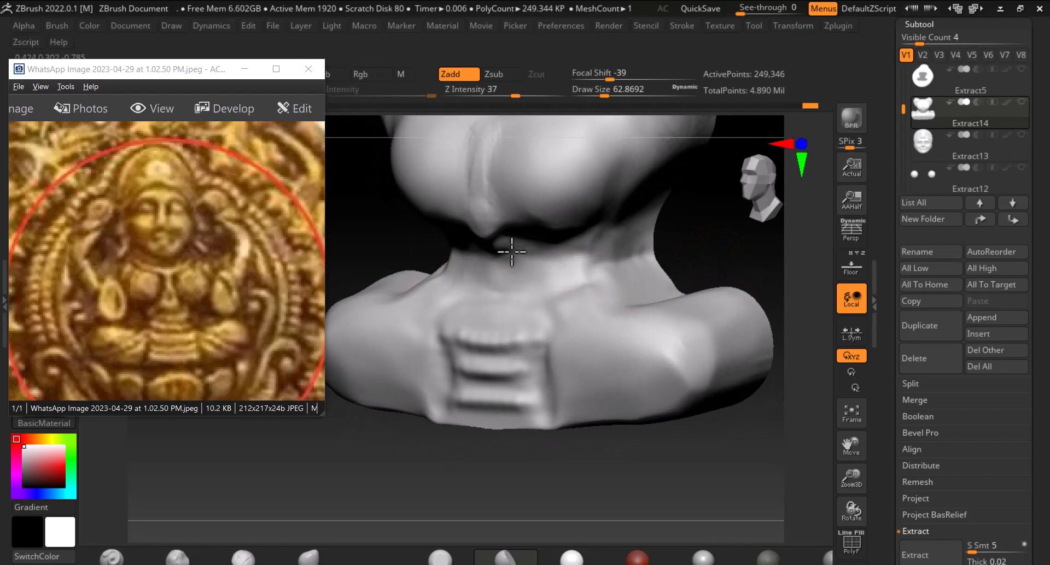
Smooth and refine the waist edges on both sides of the body
{"action": "left_click_drag", "start_coordinate": [699, 263], "coordinate": [748, 268]}
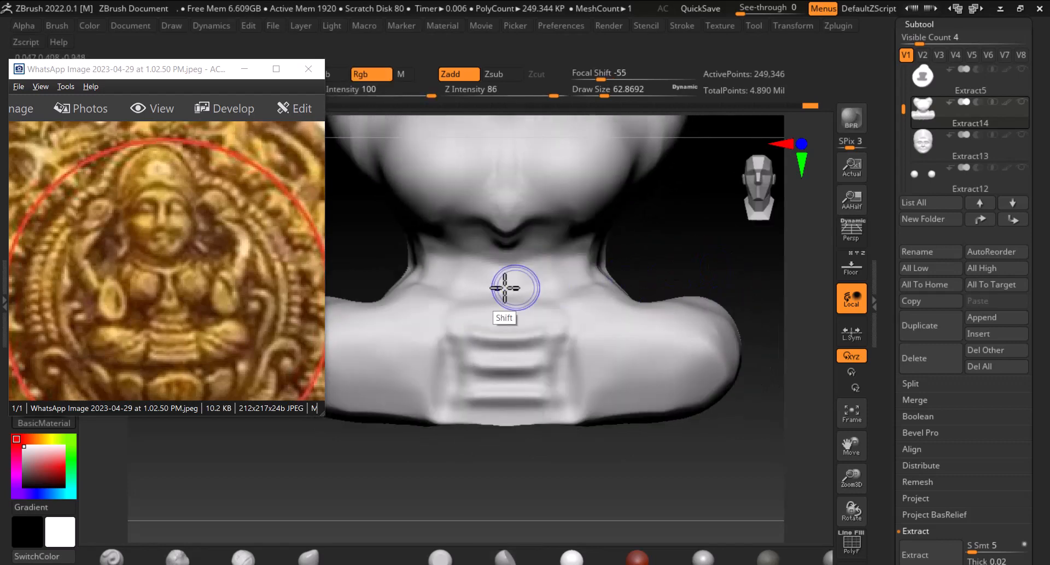
{"action": "mouse_move", "coordinate": [681, 262]}
{"action": "left_mouse_down", "text": "alt"}
{"action": "mouse_move", "coordinate": [729, 259]}
{"action": "mouse_move", "coordinate": [733, 278]}
{"action": "left_mouse_up", "text": "alt"}
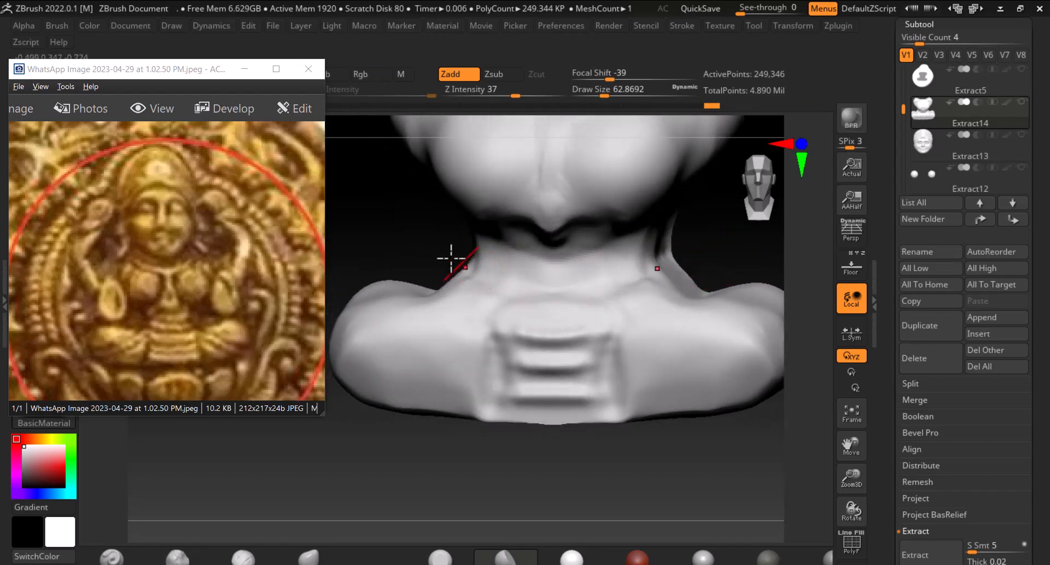
{"action": "left_click_drag", "start_coordinate": [431, 256], "coordinate": [445, 264]}
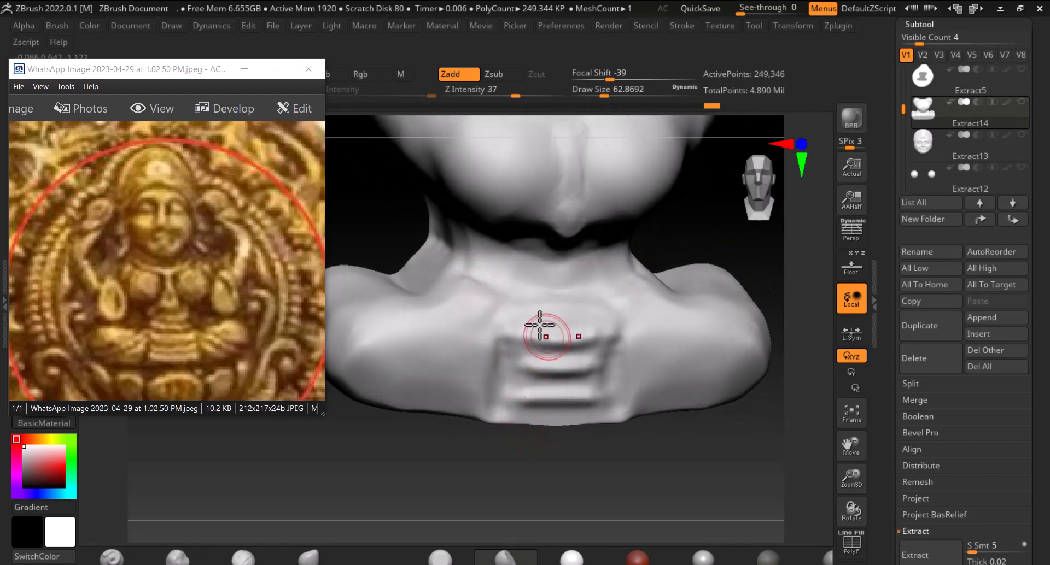
{"action": "mouse_move", "coordinate": [678, 243]}
{"action": "left_mouse_down", "text": "shift"}
{"action": "mouse_move", "coordinate": [714, 235]}
{"action": "mouse_move", "coordinate": [696, 215]}
{"action": "mouse_move", "coordinate": [672, 310]}
{"action": "left_mouse_up", "text": "shift"}
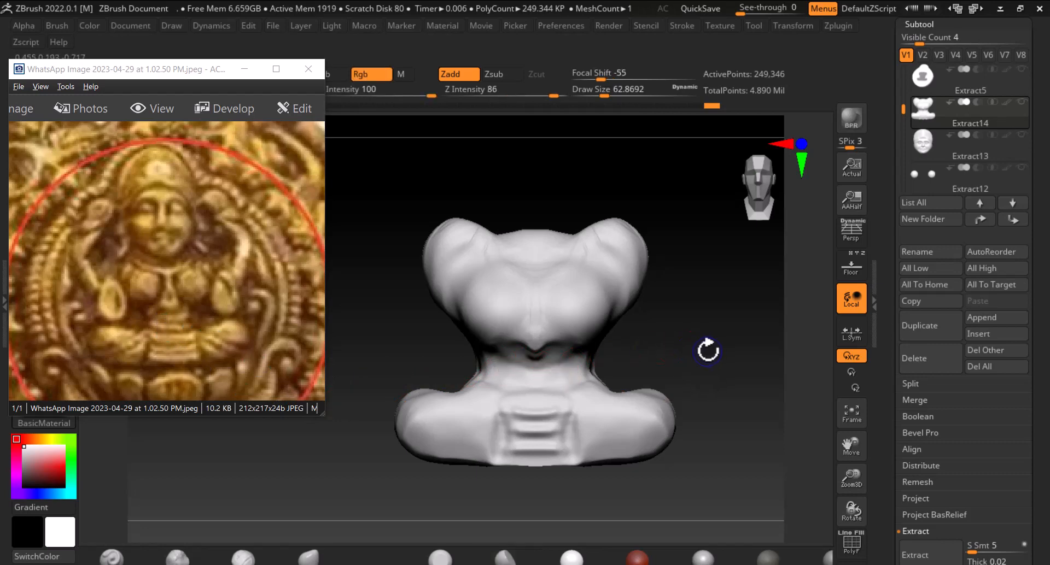
{"action": "left_click_drag", "start_coordinate": [705, 351], "coordinate": [713, 324], "text": "alt"}
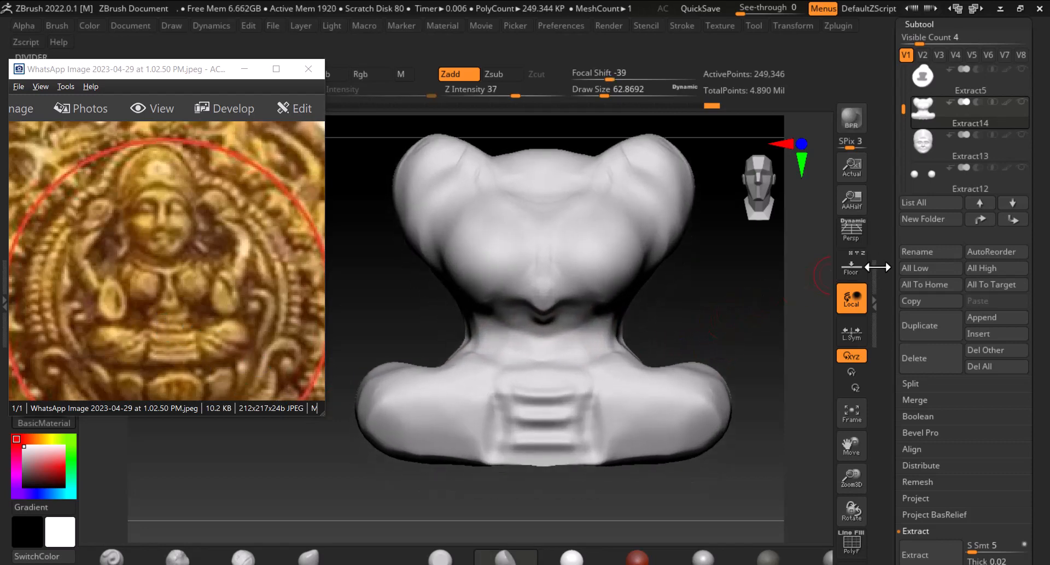
Show the reference backdrop to compare the waist against it, then hide it again
{"action": "left_click", "coordinate": [851, 267]}
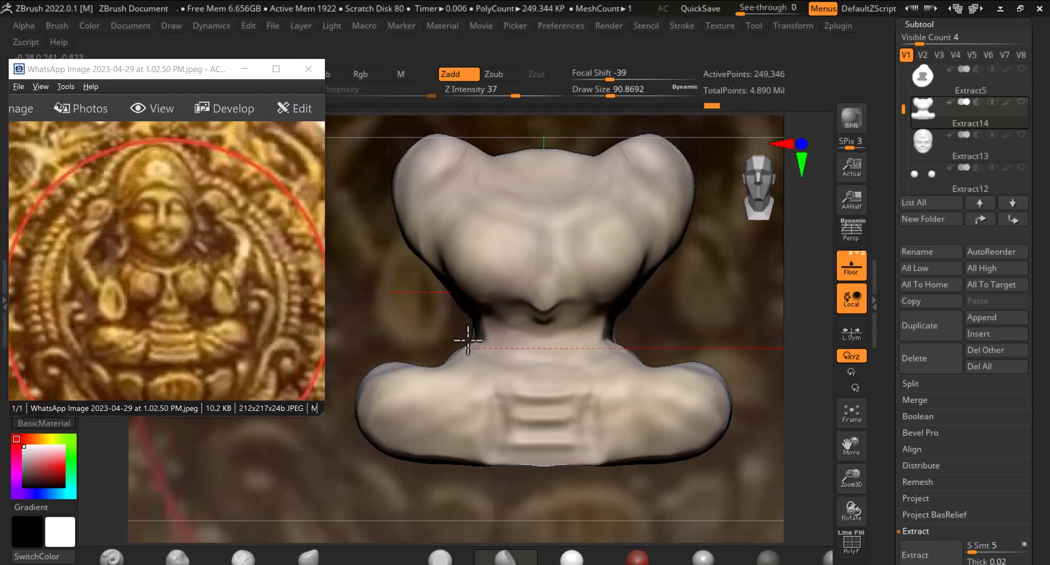
{"action": "mouse_move", "coordinate": [439, 326]}
{"action": "left_mouse_down"}
{"action": "mouse_move", "coordinate": [462, 368]}
{"action": "mouse_move", "coordinate": [421, 288]}
{"action": "mouse_move", "coordinate": [461, 246]}
{"action": "mouse_move", "coordinate": [434, 246]}
{"action": "mouse_move", "coordinate": [448, 319]}
{"action": "left_mouse_up"}
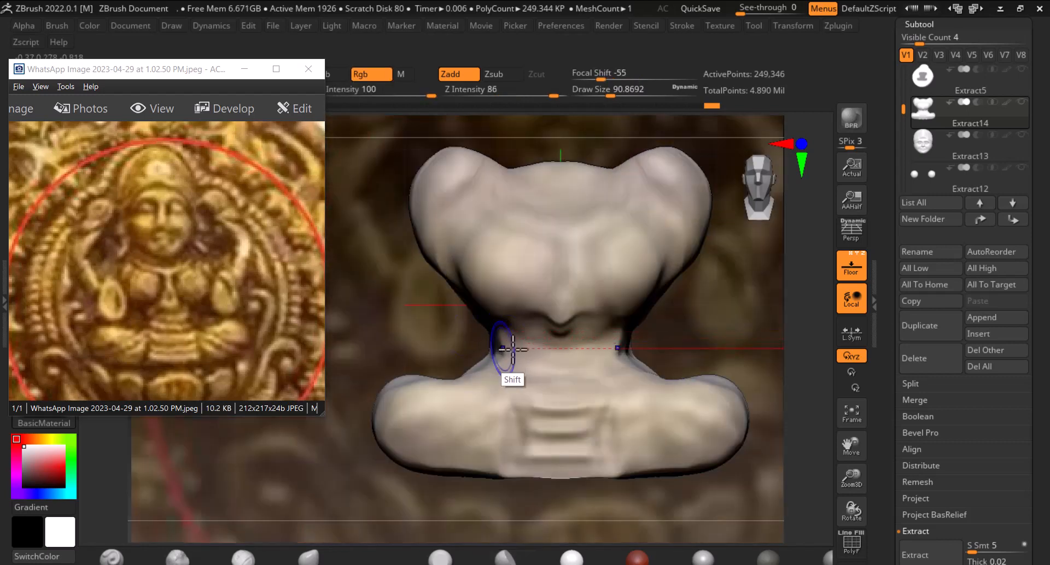
{"action": "left_click", "coordinate": [859, 268]}
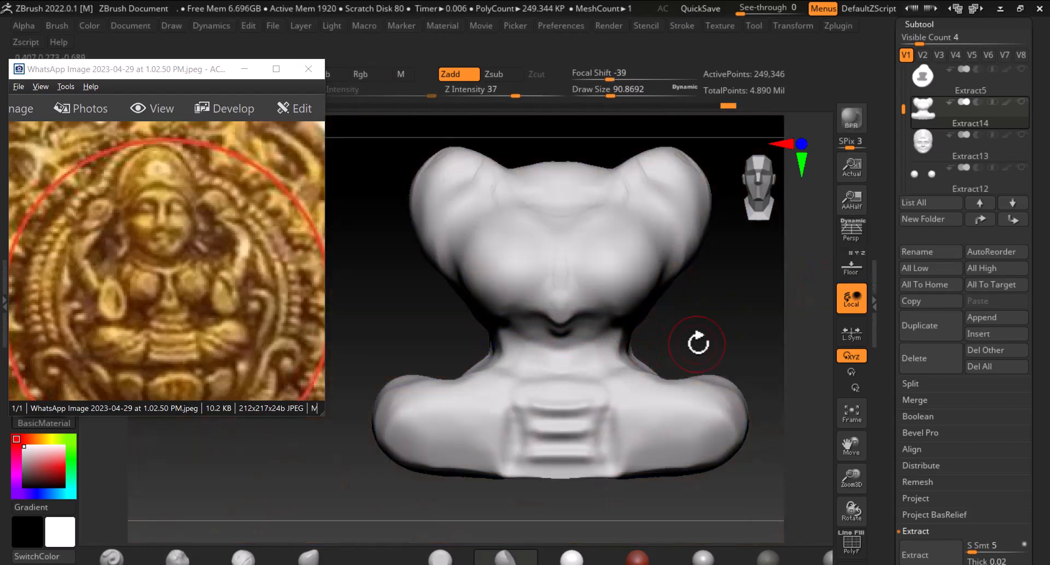
Smooth and carve the sides of the waist from a turned view, declining the Sticky Keys prompt again
{"action": "left_click_drag", "start_coordinate": [696, 346], "coordinate": [481, 353]}
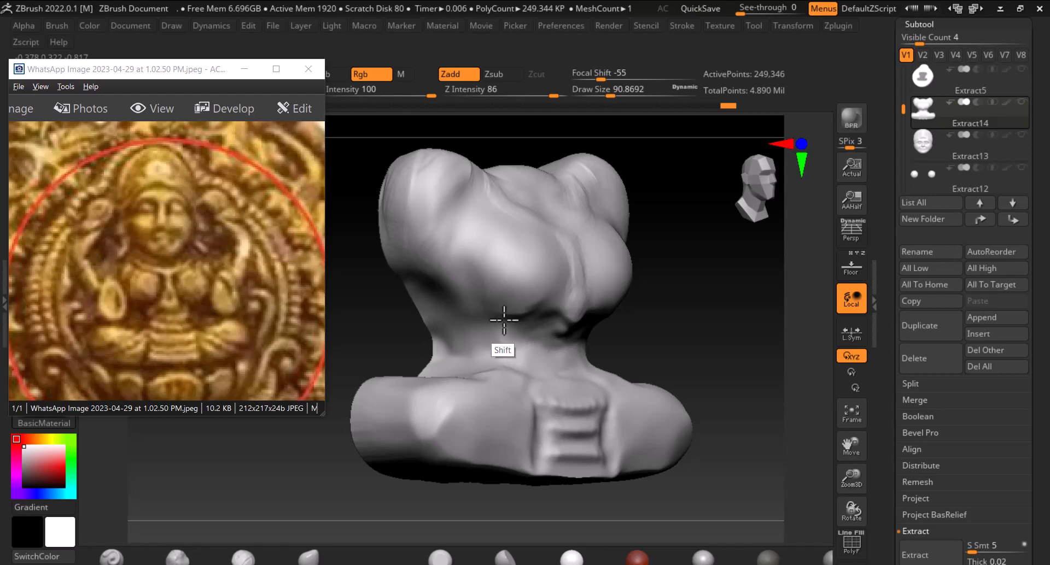
{"action": "left_click_drag", "start_coordinate": [705, 315], "coordinate": [689, 316], "text": "shift"}
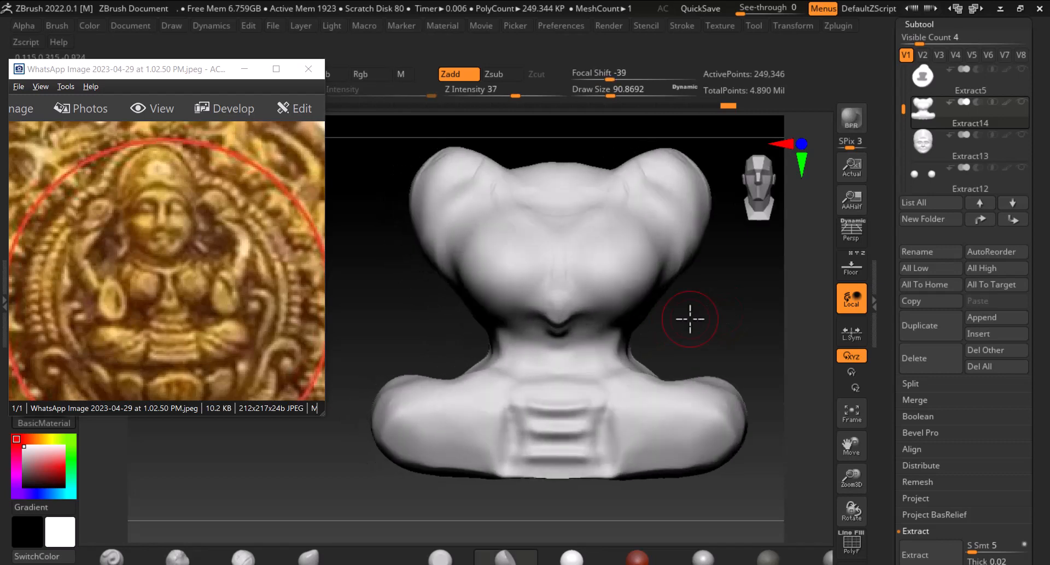
{"action": "mouse_move", "coordinate": [621, 354]}
{"action": "left_mouse_down", "text": "shift"}
{"action": "mouse_move", "coordinate": [536, 343]}
{"action": "mouse_move", "coordinate": [525, 361]}
{"action": "left_mouse_up", "text": "shift"}
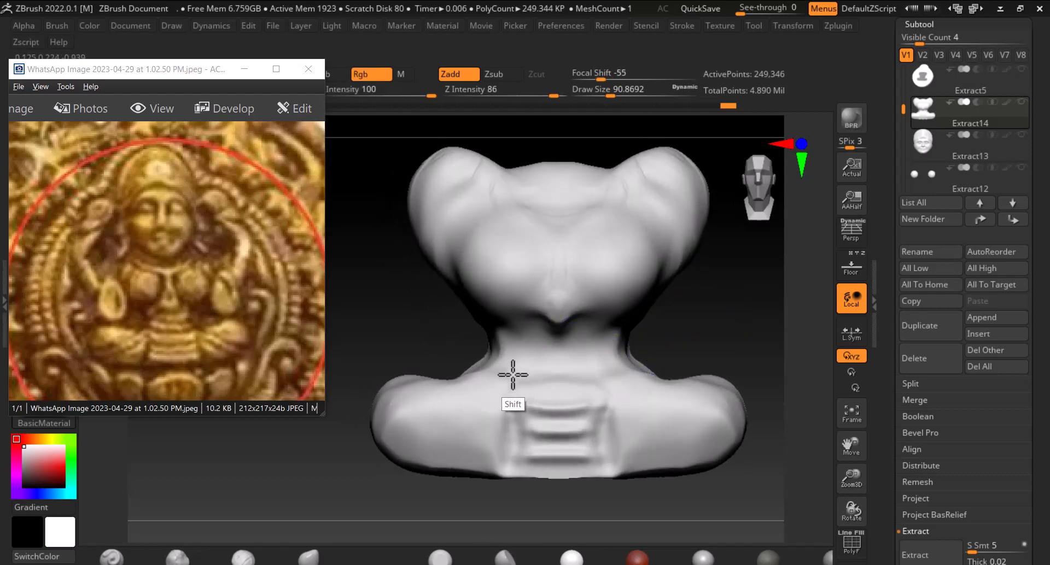
{"action": "key", "text": "shift"}
{"action": "key", "text": "shift"}
{"action": "key", "text": "shift"}
{"action": "key", "text": "shift"}
{"action": "key", "text": "shift"}
{"action": "left_click", "coordinate": [360, 185]}
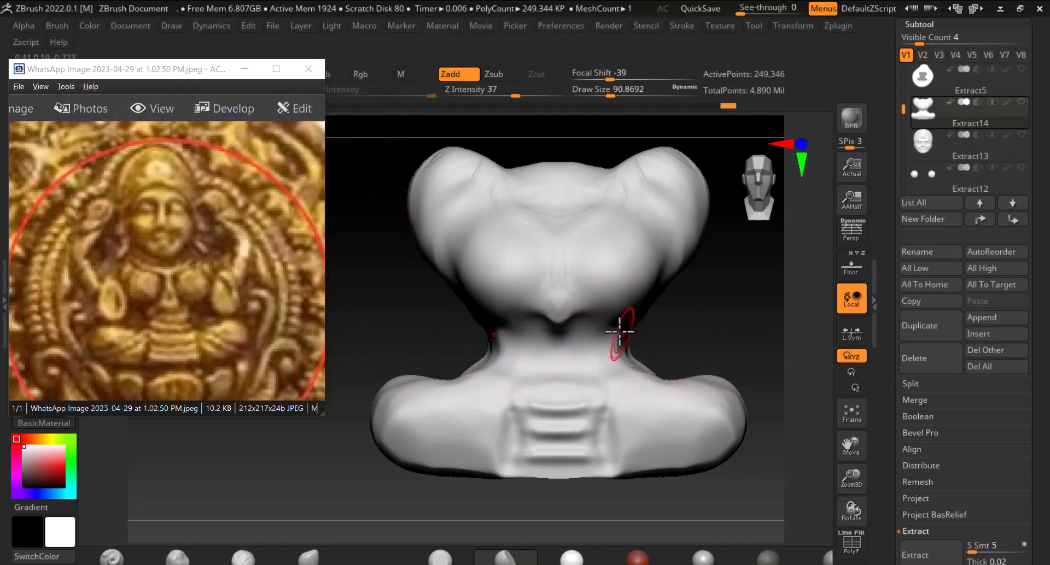
{"action": "left_click_drag", "start_coordinate": [727, 330], "coordinate": [706, 374], "text": "alt"}
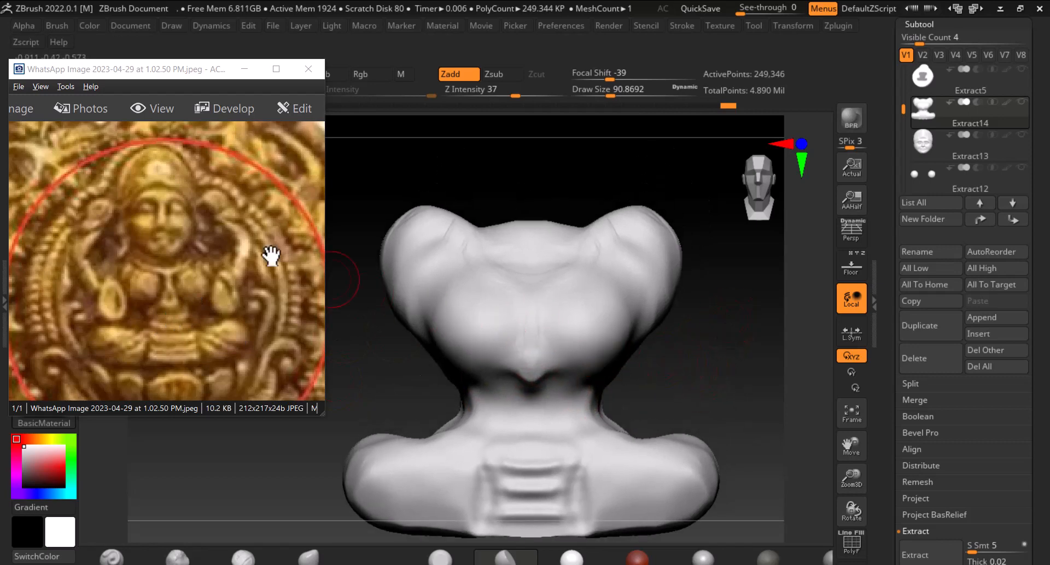
Select the DamStandard brush and carve a V-shaped neckline groove across the chest and down its centre
{"action": "left_click_drag", "start_coordinate": [176, 73], "coordinate": [184, 233]}
{"action": "key", "text": "b"}
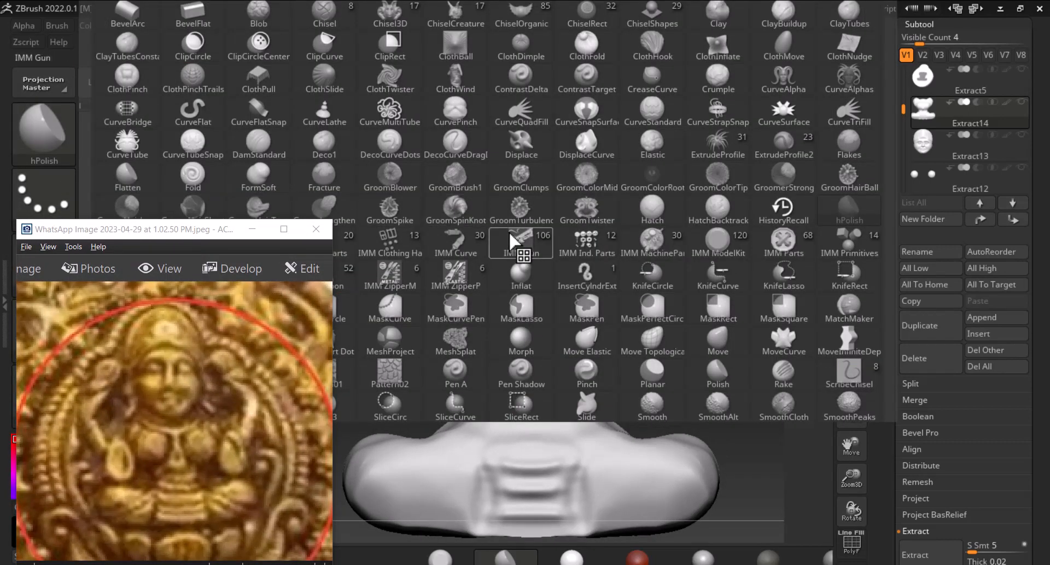
{"action": "key", "text": "d"}
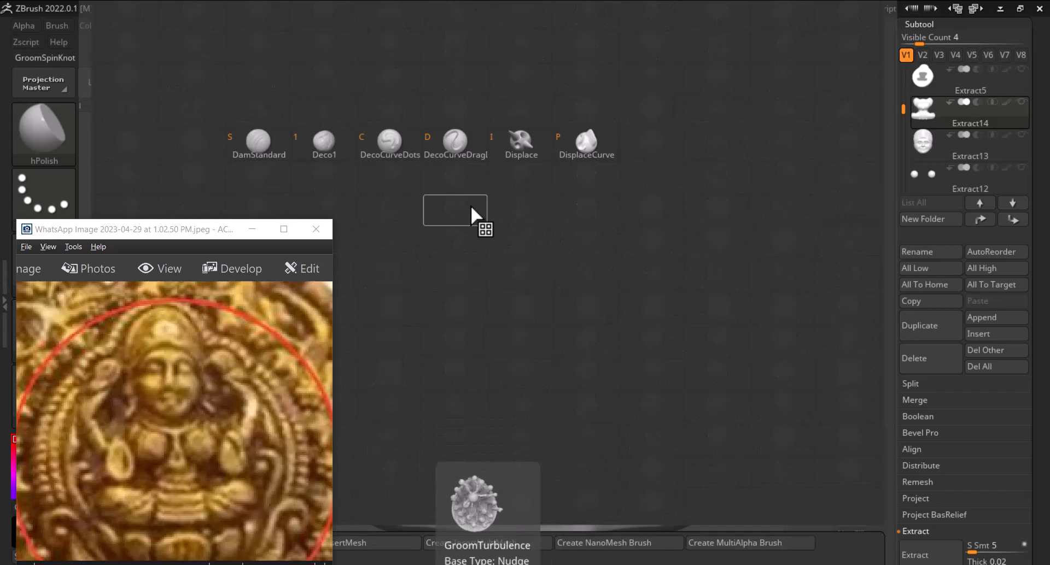
{"action": "left_click", "coordinate": [270, 145]}
{"action": "left_click_drag", "start_coordinate": [711, 337], "coordinate": [709, 312], "text": "alt"}
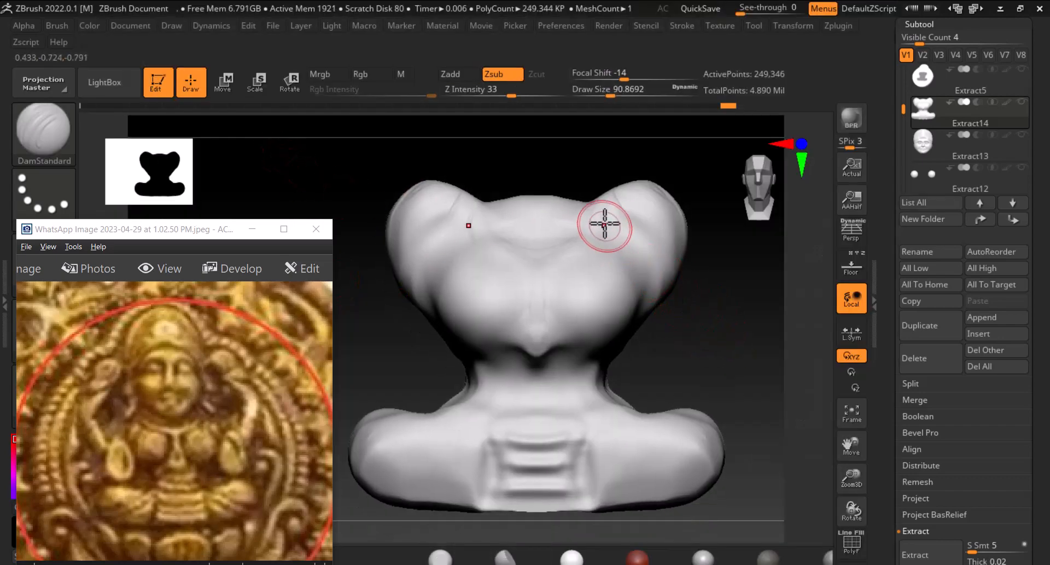
{"action": "mouse_move", "coordinate": [590, 212]}
{"action": "left_mouse_down"}
{"action": "mouse_move", "coordinate": [560, 243]}
{"action": "mouse_move", "coordinate": [520, 244]}
{"action": "mouse_move", "coordinate": [470, 213]}
{"action": "left_mouse_up"}
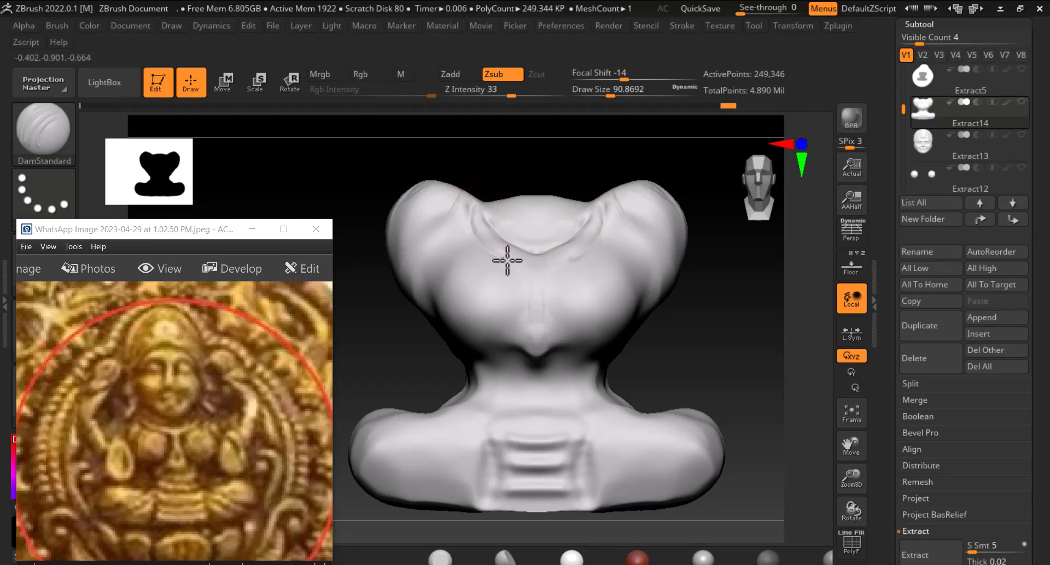
{"action": "left_click_drag", "start_coordinate": [507, 261], "coordinate": [525, 269]}
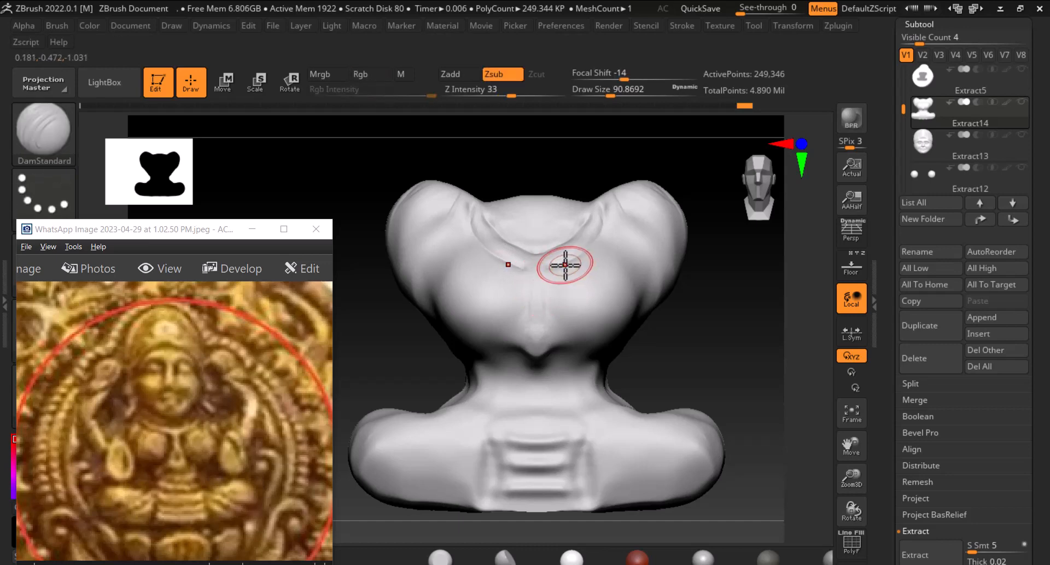
{"action": "left_click_drag", "start_coordinate": [565, 265], "coordinate": [557, 268]}
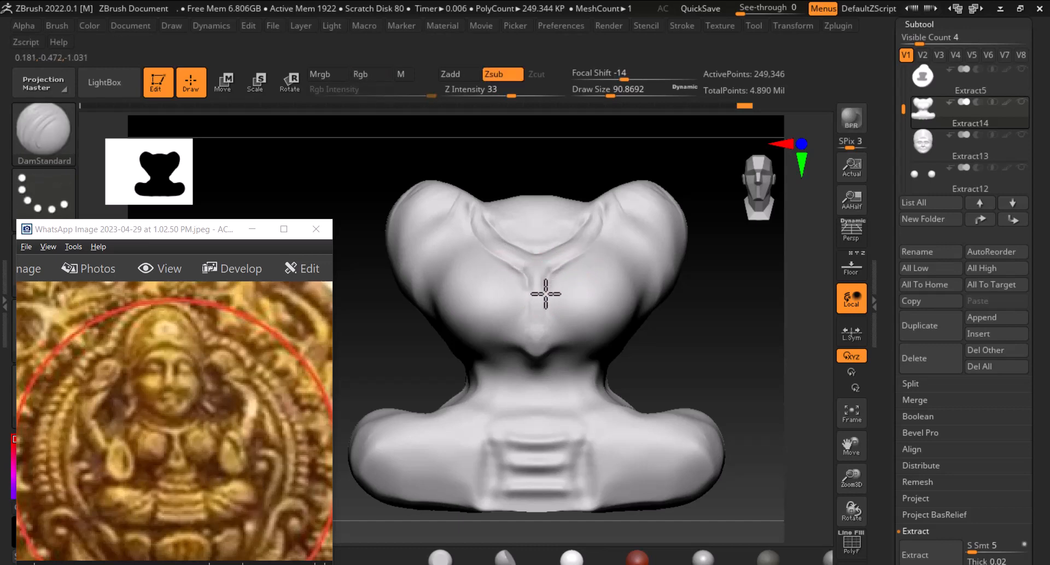
Carve a teardrop-shaped pendant at the bottom of the central chest groove with a smaller brush
{"action": "left_click_drag", "start_coordinate": [545, 321], "coordinate": [546, 323]}
{"action": "mouse_move", "coordinate": [698, 351]}
{"action": "left_mouse_down", "text": "alt"}
{"action": "mouse_move", "coordinate": [707, 298]}
{"action": "mouse_move", "coordinate": [719, 349]}
{"action": "left_mouse_up", "text": "alt"}
{"action": "mouse_move", "coordinate": [520, 283]}
{"action": "left_mouse_down"}
{"action": "mouse_move", "coordinate": [517, 295]}
{"action": "mouse_move", "coordinate": [520, 285]}
{"action": "left_mouse_up"}
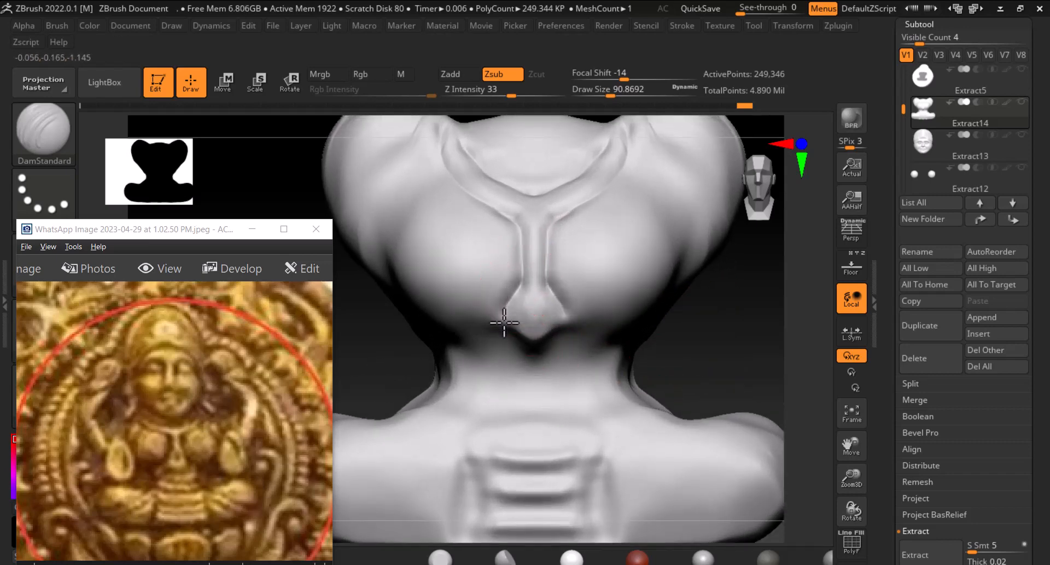
{"action": "left_click_drag", "start_coordinate": [699, 332], "coordinate": [678, 325]}
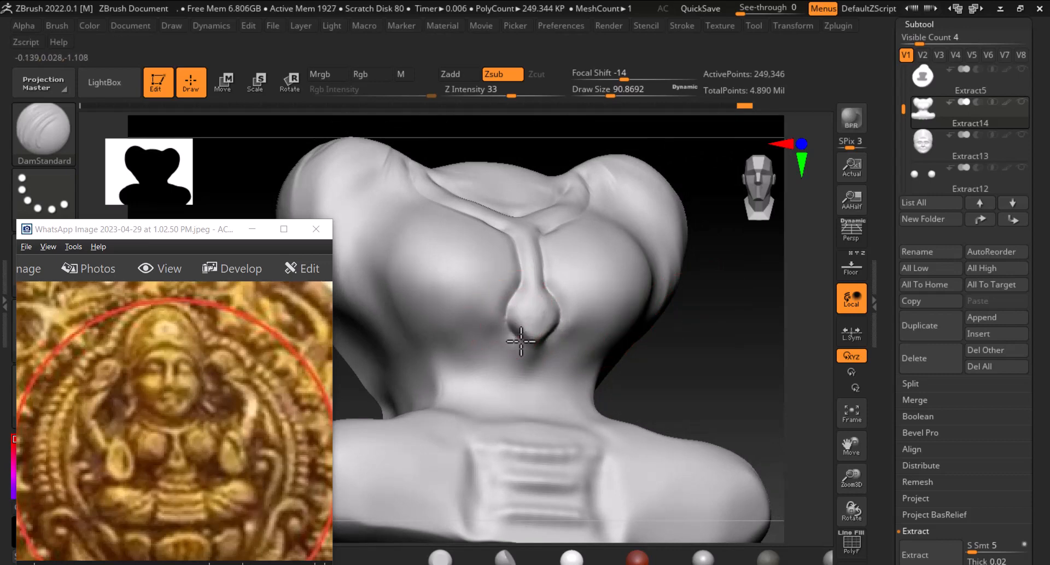
{"action": "left_click_drag", "start_coordinate": [746, 355], "coordinate": [703, 363]}
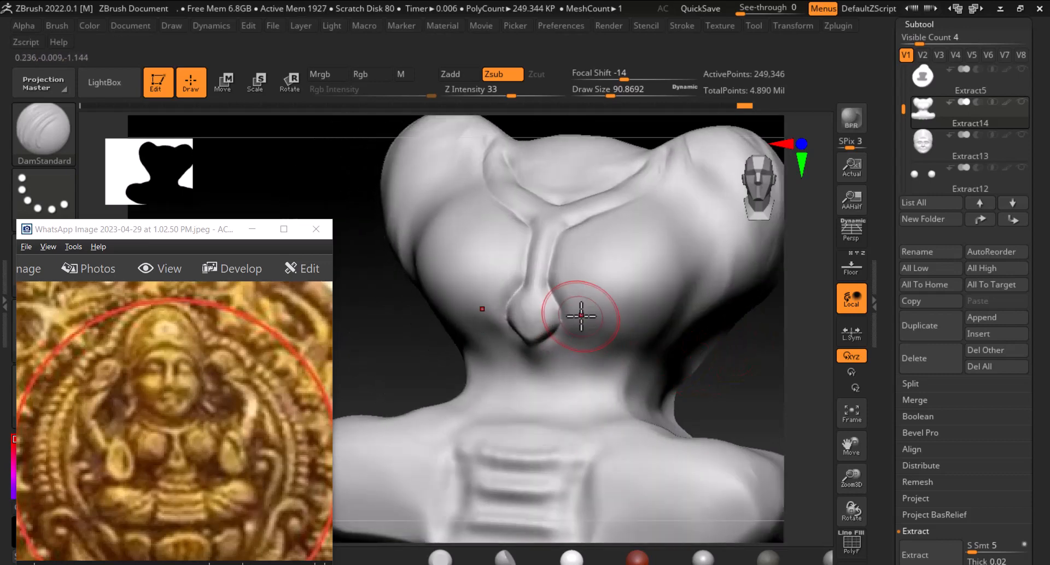
{"action": "key", "text": "bracketleft"}
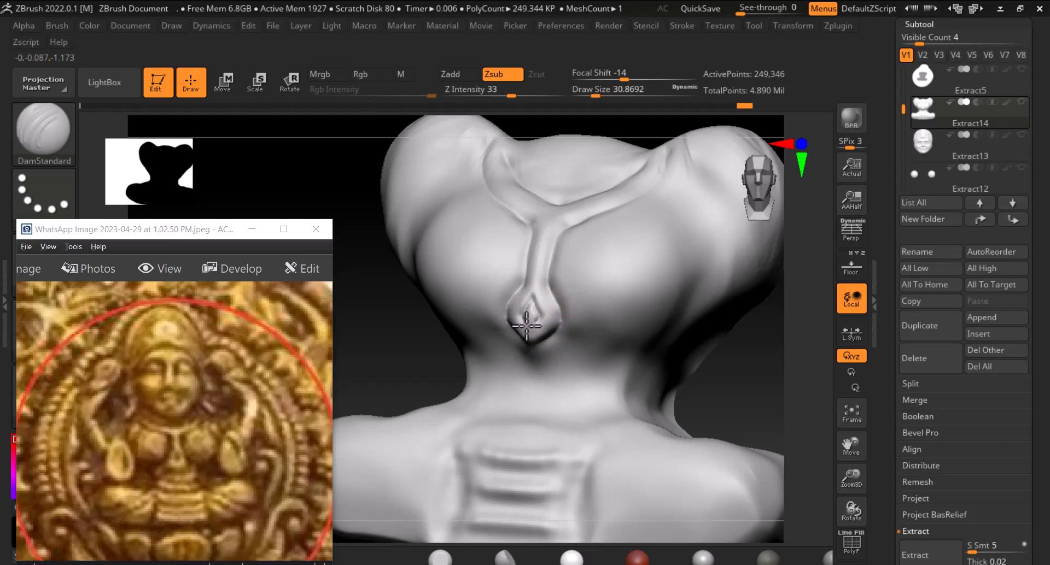
{"action": "left_click_drag", "start_coordinate": [745, 375], "coordinate": [766, 350]}
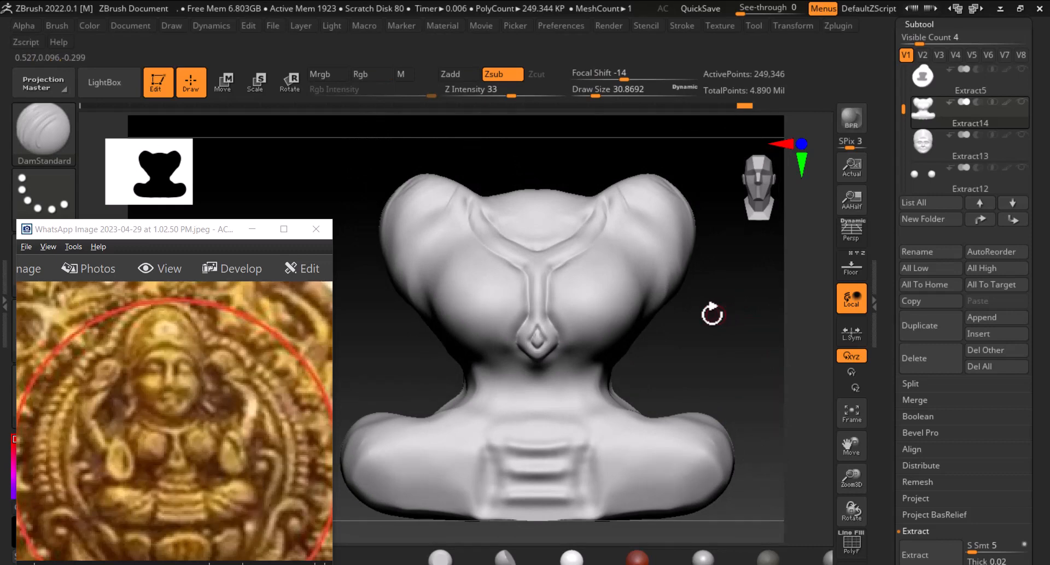
{"action": "left_click_drag", "start_coordinate": [739, 312], "coordinate": [770, 311]}
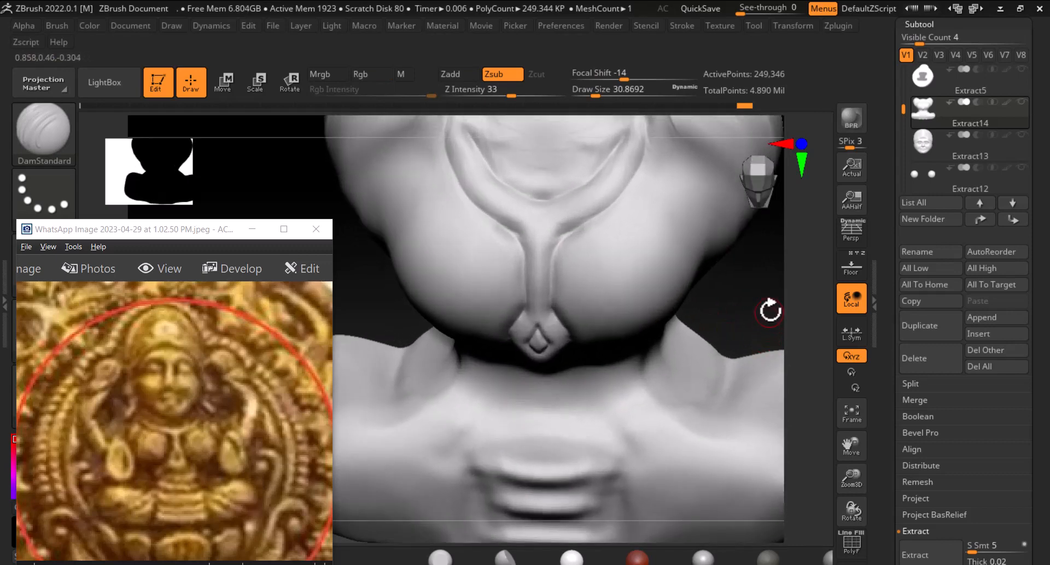
Polish and smooth the chest around the groove and pendant with a larger brush
{"action": "left_click", "coordinate": [508, 559]}
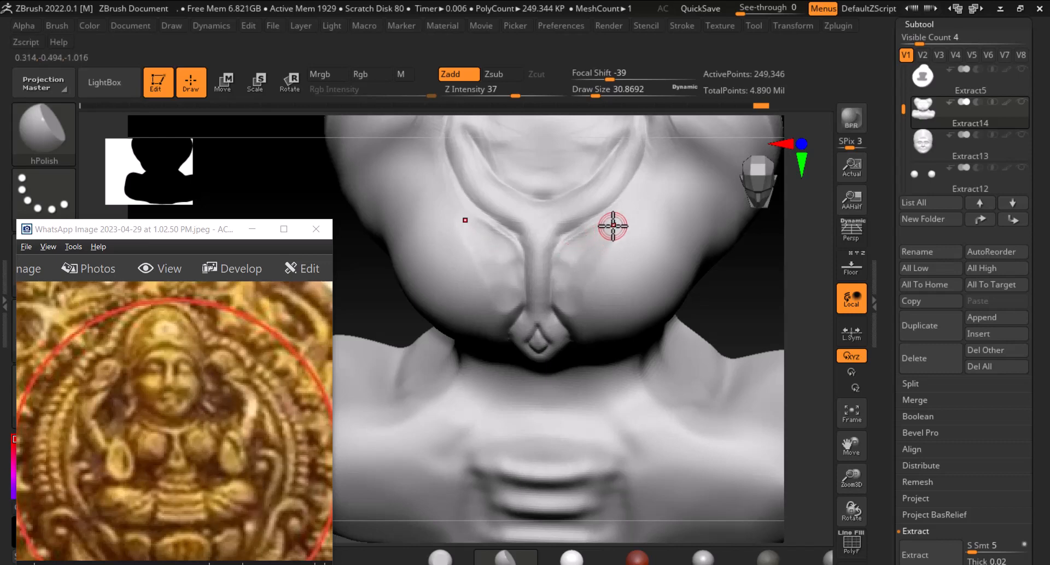
{"action": "key", "text": "shift"}
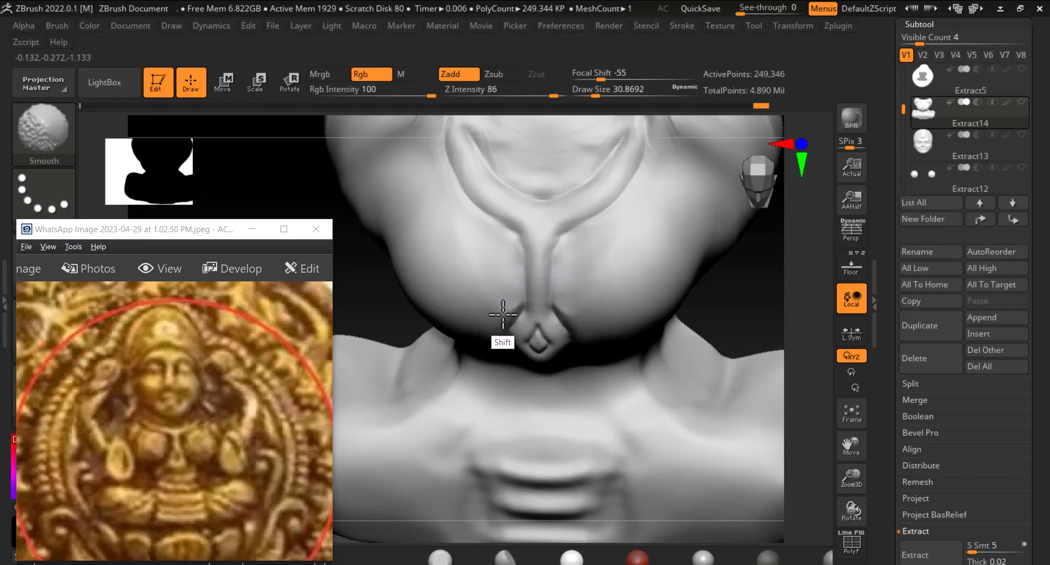
{"action": "mouse_move", "coordinate": [749, 386]}
{"action": "right_mouse_down"}
{"action": "mouse_move", "coordinate": [752, 330]}
{"action": "mouse_move", "coordinate": [755, 389]}
{"action": "right_mouse_up"}
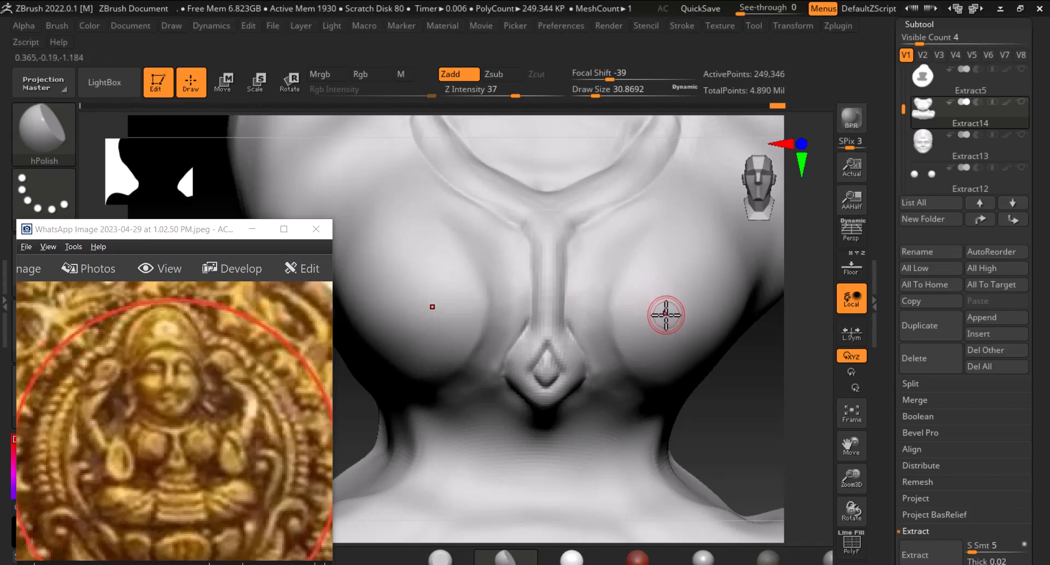
{"action": "key", "text": "]"}
{"action": "key", "text": "]"}
{"action": "key", "text": "shift"}
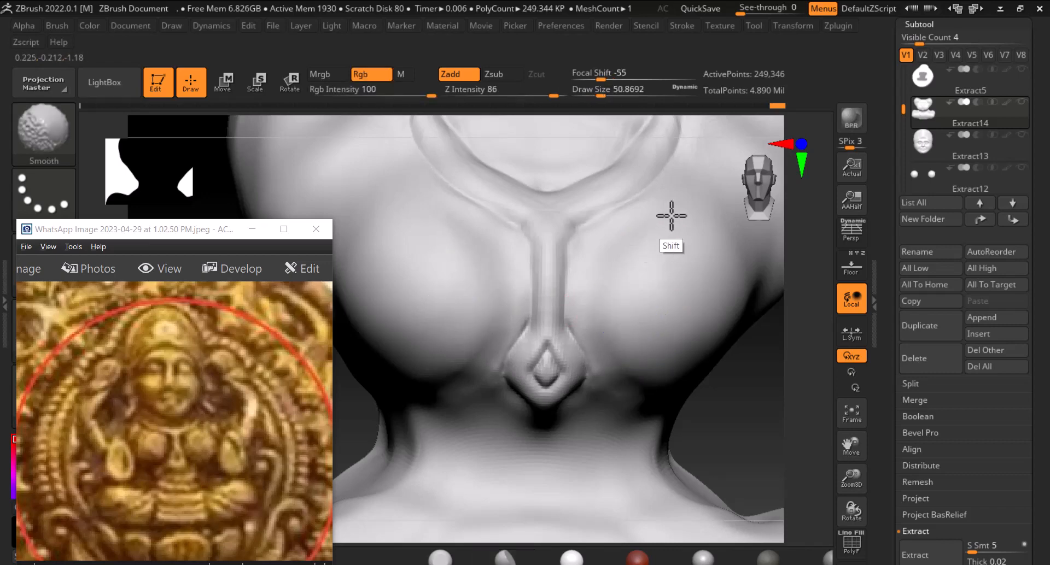
{"action": "left_click_drag", "start_coordinate": [703, 380], "coordinate": [614, 410]}
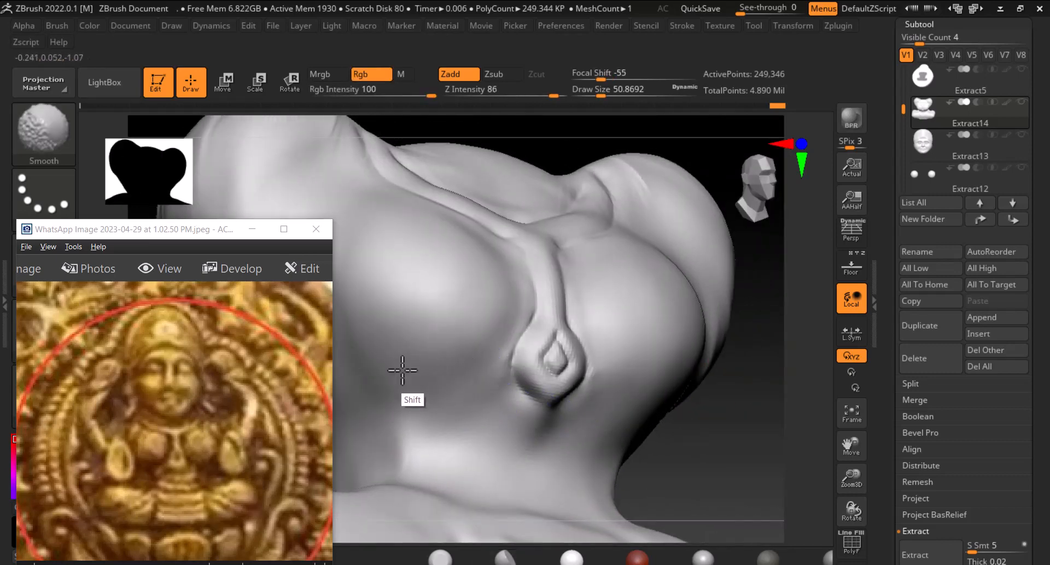
{"action": "mouse_move", "coordinate": [362, 356]}
{"action": "left_mouse_down", "text": "shift"}
{"action": "mouse_move", "coordinate": [459, 376]}
{"action": "mouse_move", "coordinate": [363, 372]}
{"action": "left_mouse_up", "text": "shift"}
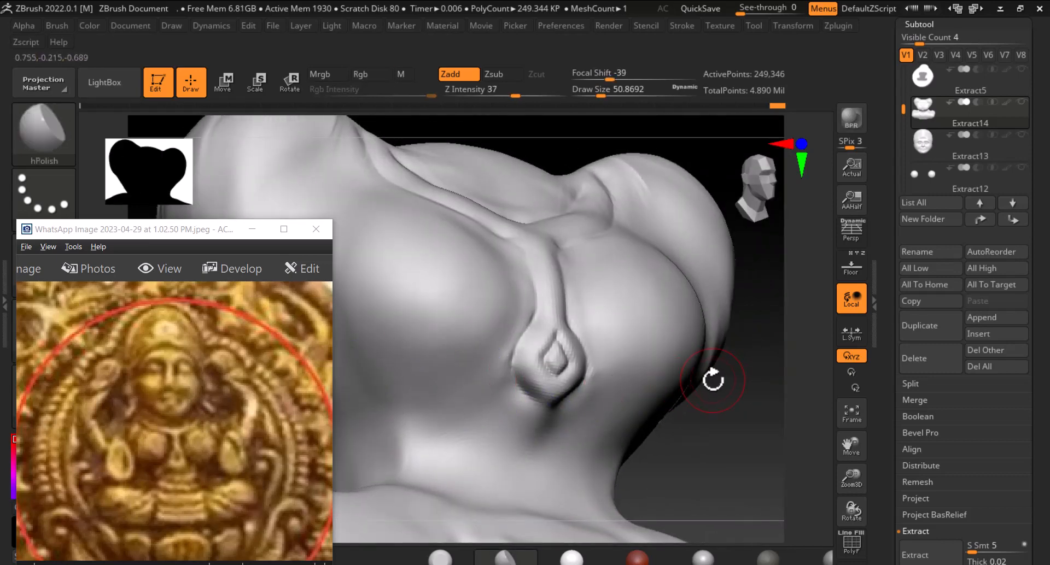
{"action": "left_click_drag", "start_coordinate": [712, 380], "coordinate": [708, 357]}
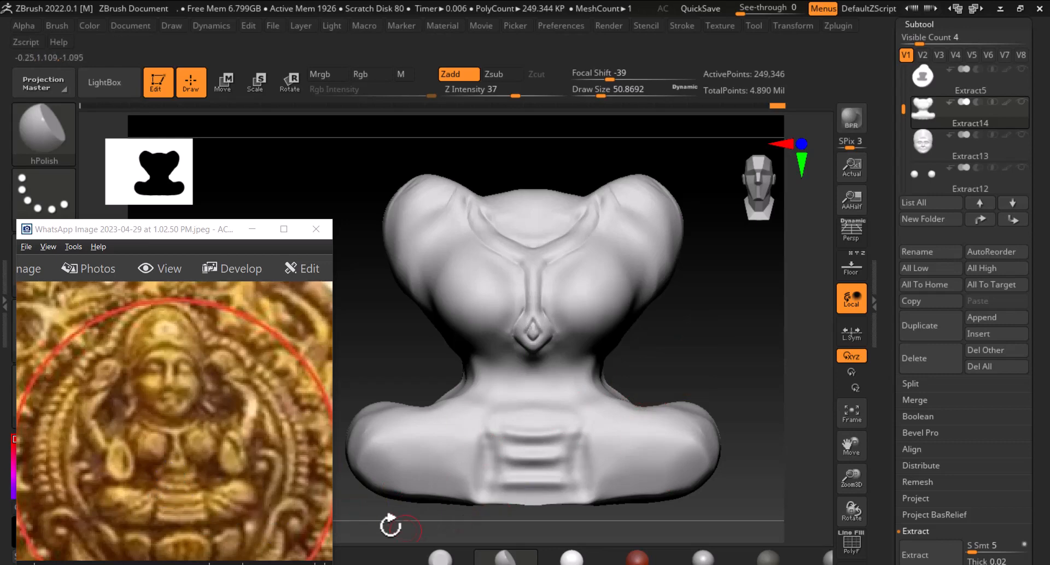
Show the reference backdrop and carve diagonal fold lines across the lap with DamStandard, undoing one stray stroke
{"action": "left_click_drag", "start_coordinate": [208, 247], "coordinate": [204, 122]}
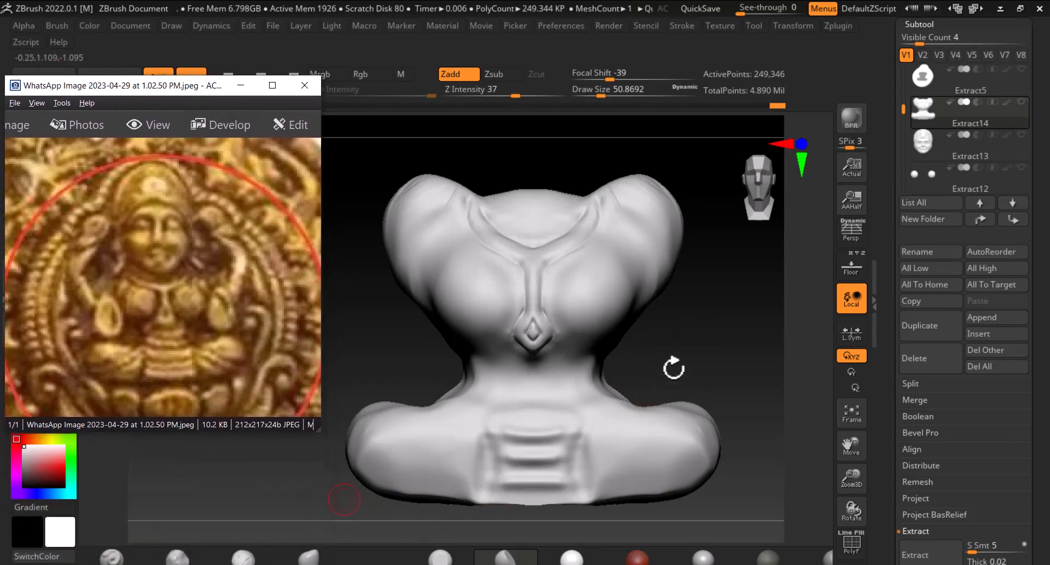
{"action": "left_click_drag", "start_coordinate": [726, 337], "coordinate": [736, 363]}
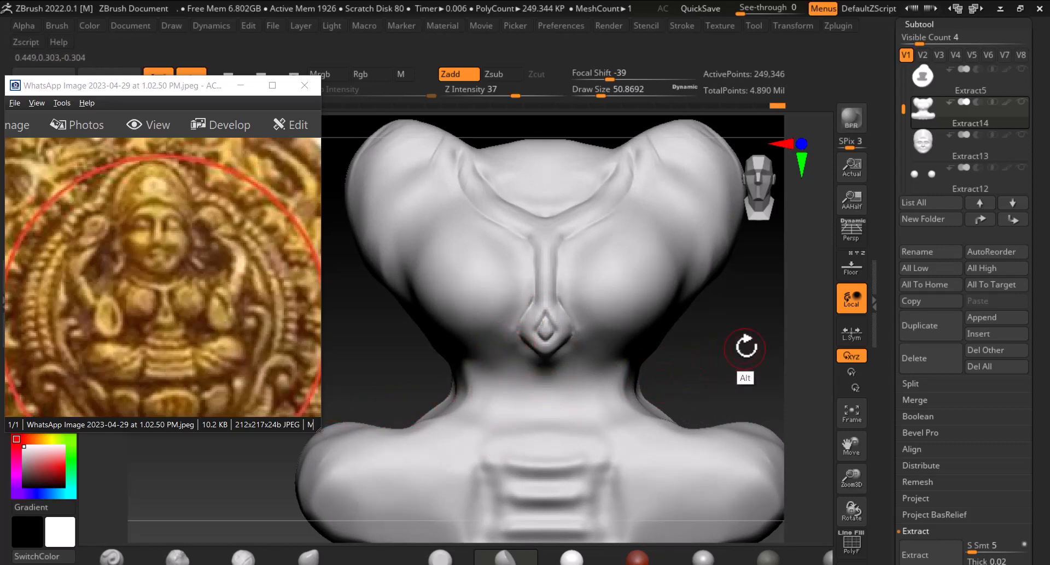
{"action": "left_click_drag", "start_coordinate": [745, 350], "coordinate": [652, 366], "text": "alt"}
{"action": "left_click_drag", "start_coordinate": [751, 326], "coordinate": [729, 268], "text": "alt"}
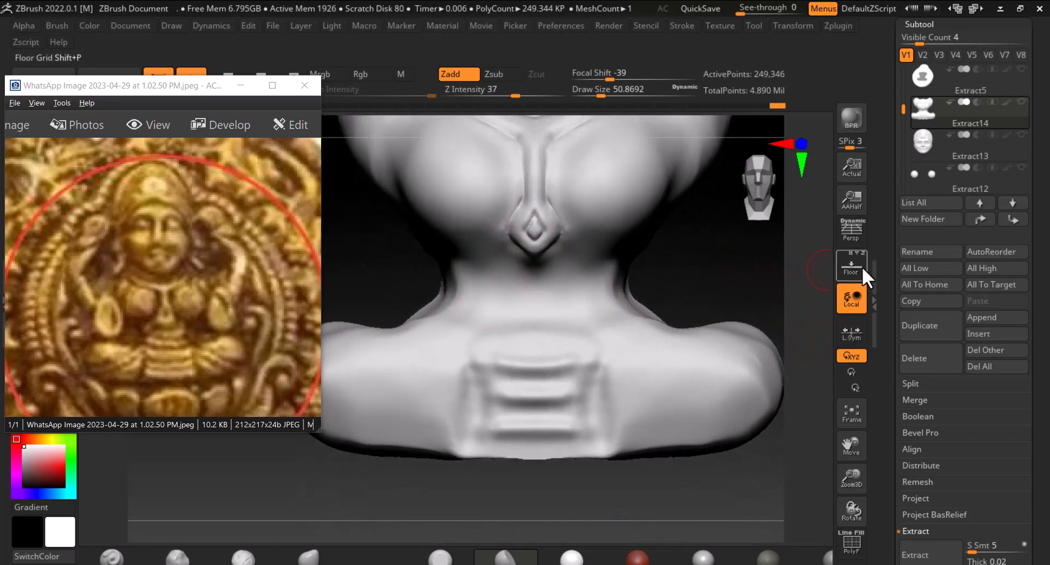
{"action": "left_click", "coordinate": [860, 270]}
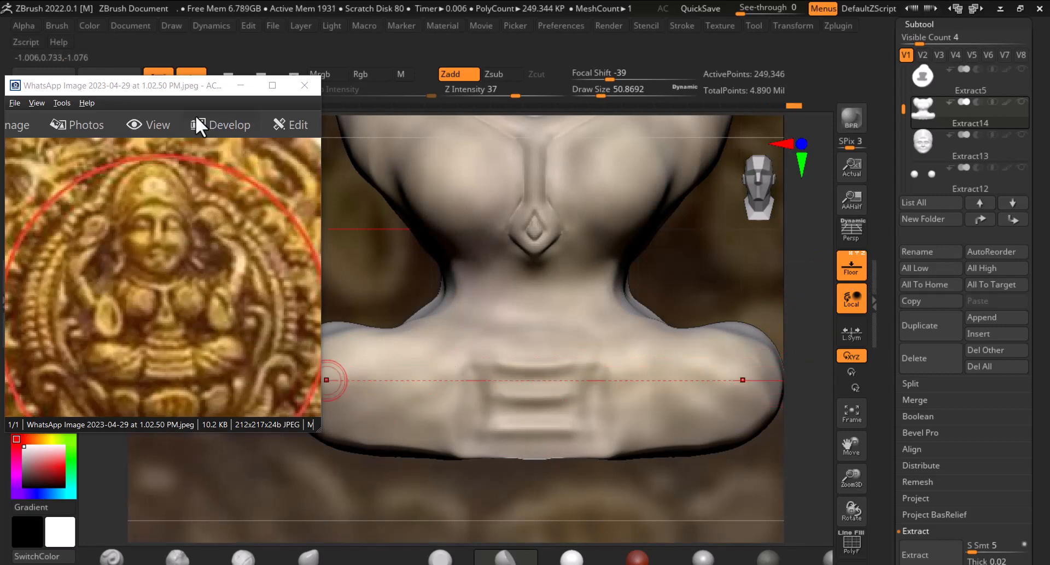
{"action": "mouse_move", "coordinate": [181, 94]}
{"action": "left_mouse_down"}
{"action": "mouse_move", "coordinate": [169, 179]}
{"action": "mouse_move", "coordinate": [146, 199]}
{"action": "left_mouse_up"}
{"action": "left_click", "coordinate": [43, 129]}
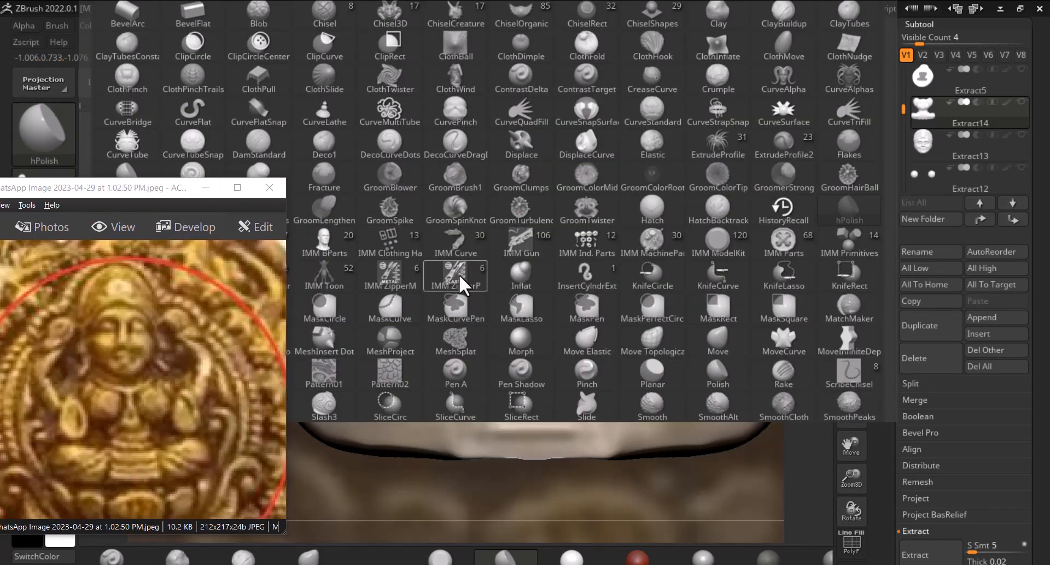
{"action": "key", "text": "d"}
{"action": "left_click", "coordinate": [263, 144]}
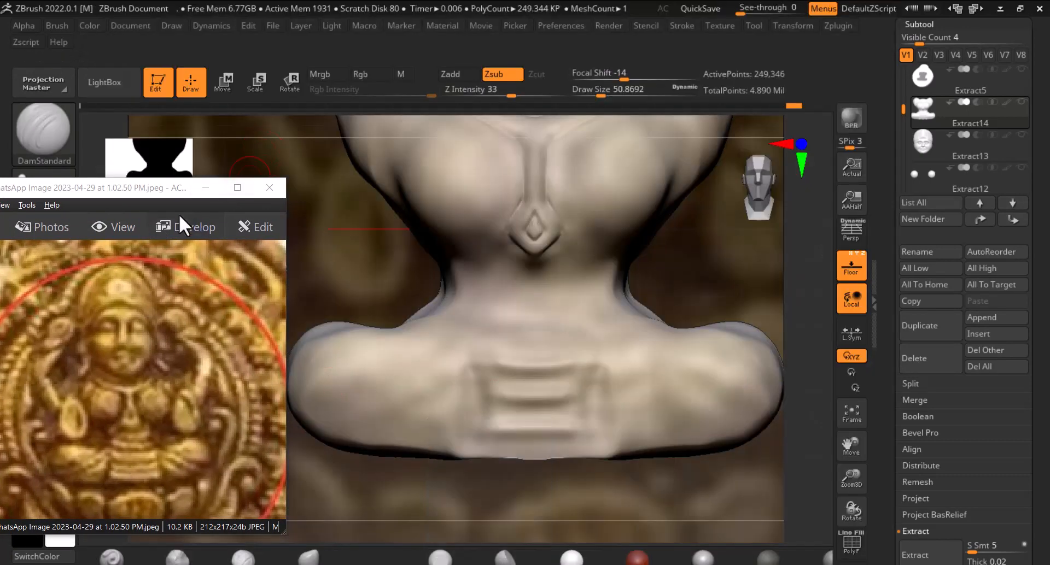
{"action": "left_click_drag", "start_coordinate": [179, 123], "coordinate": [172, 76]}
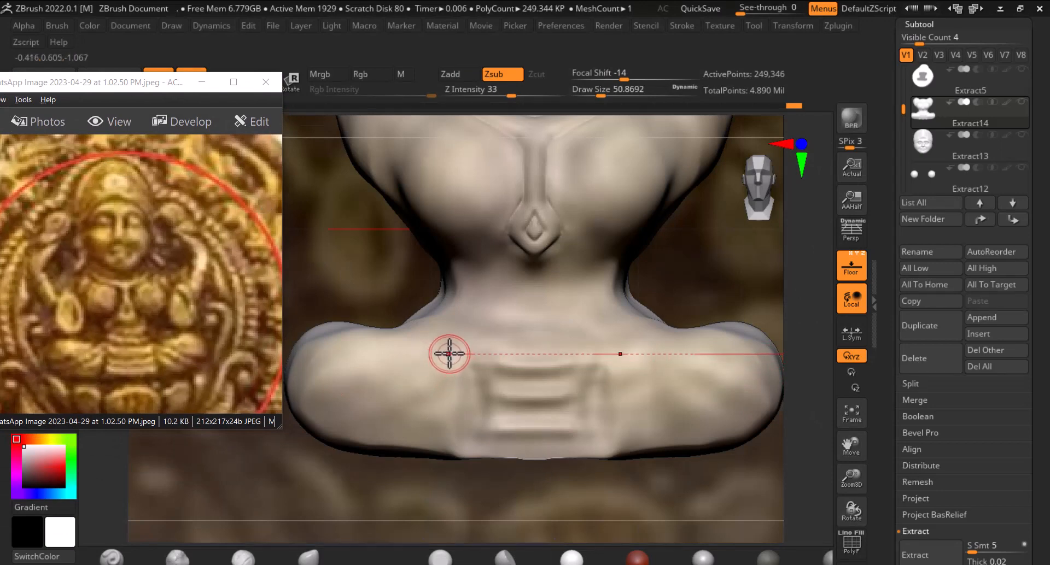
{"action": "left_click_drag", "start_coordinate": [450, 348], "coordinate": [313, 425]}
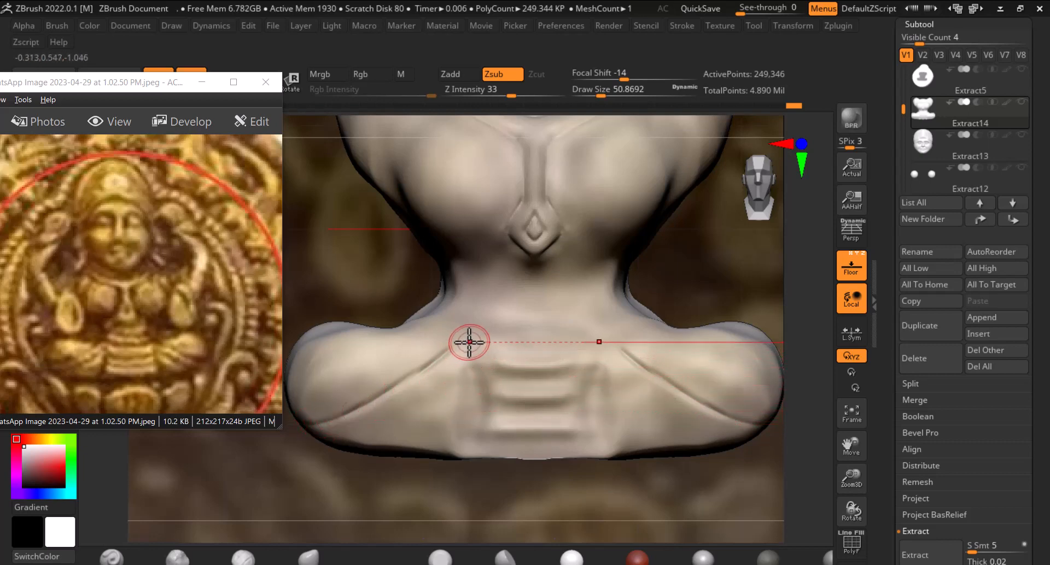
{"action": "mouse_move", "coordinate": [469, 351]}
{"action": "left_mouse_down"}
{"action": "mouse_move", "coordinate": [403, 409]}
{"action": "mouse_move", "coordinate": [315, 448]}
{"action": "left_mouse_up"}
{"action": "key", "text": "ctrl+z"}
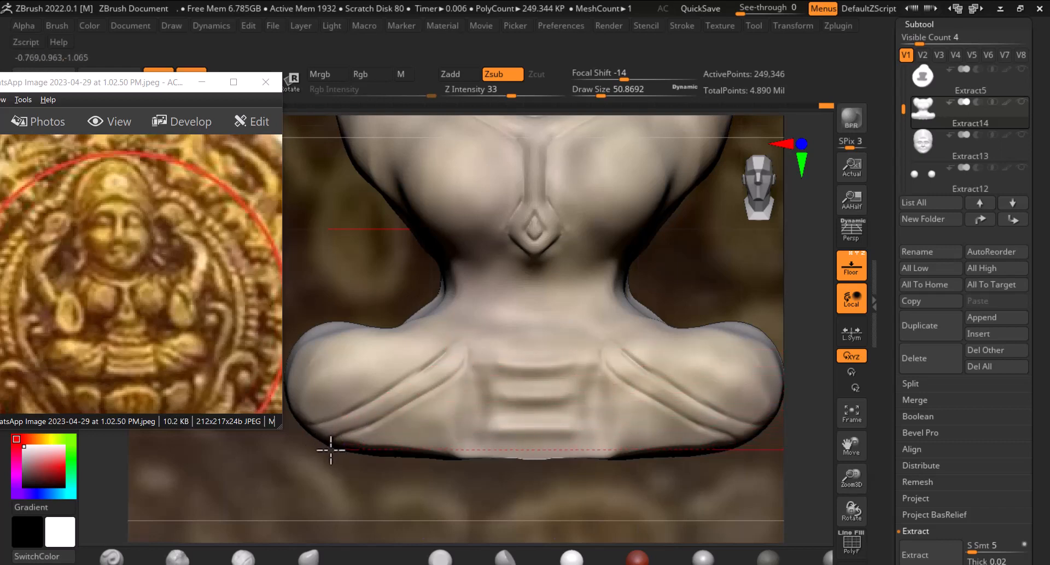
Carve a row of bead shapes along the waistline, then hide the reference backdrop
{"action": "left_click_drag", "start_coordinate": [460, 370], "coordinate": [478, 346]}
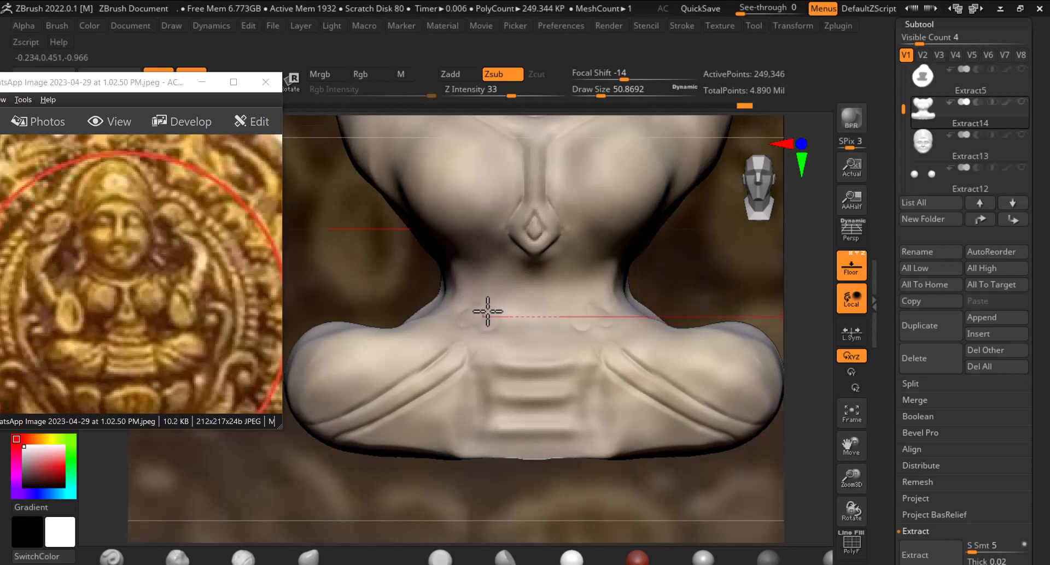
{"action": "mouse_move", "coordinate": [487, 312]}
{"action": "left_mouse_down"}
{"action": "mouse_move", "coordinate": [504, 310]}
{"action": "mouse_move", "coordinate": [508, 334]}
{"action": "mouse_move", "coordinate": [520, 327]}
{"action": "left_mouse_up"}
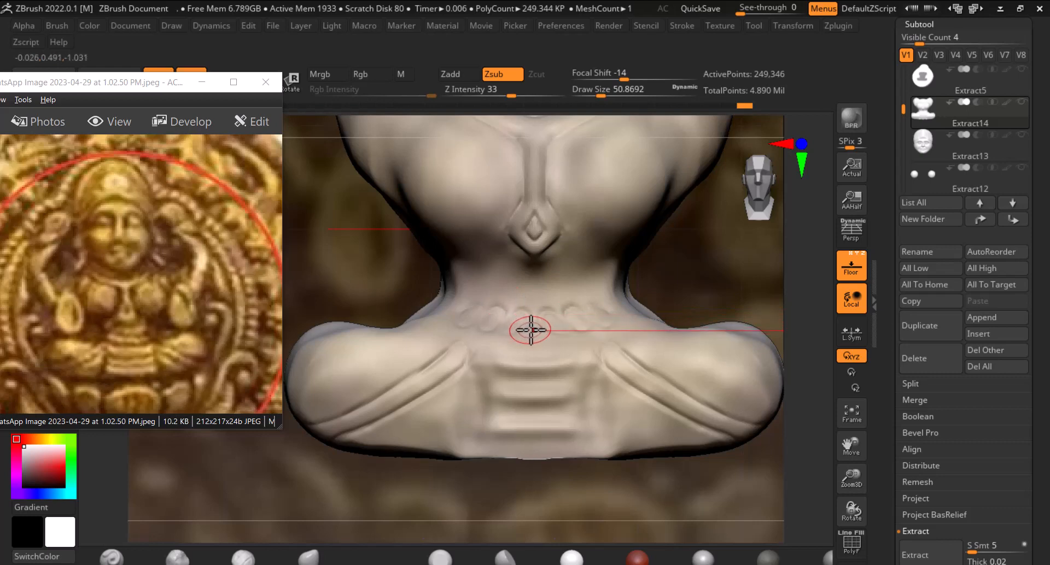
{"action": "left_click", "coordinate": [860, 271]}
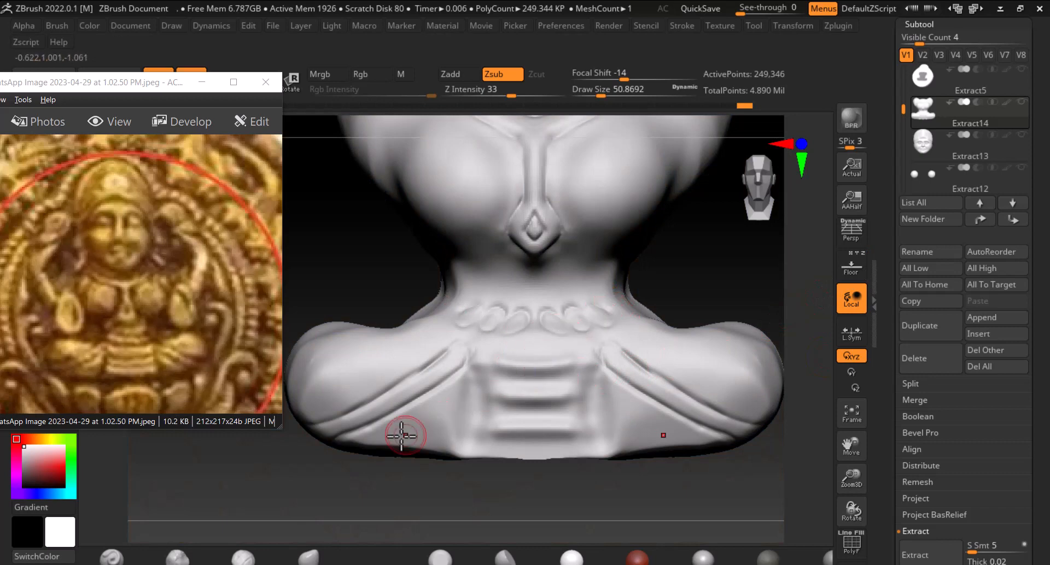
Switch to a softer additive brush, set focal shift to 50, and build up the waist beads
{"action": "left_click", "coordinate": [112, 555]}
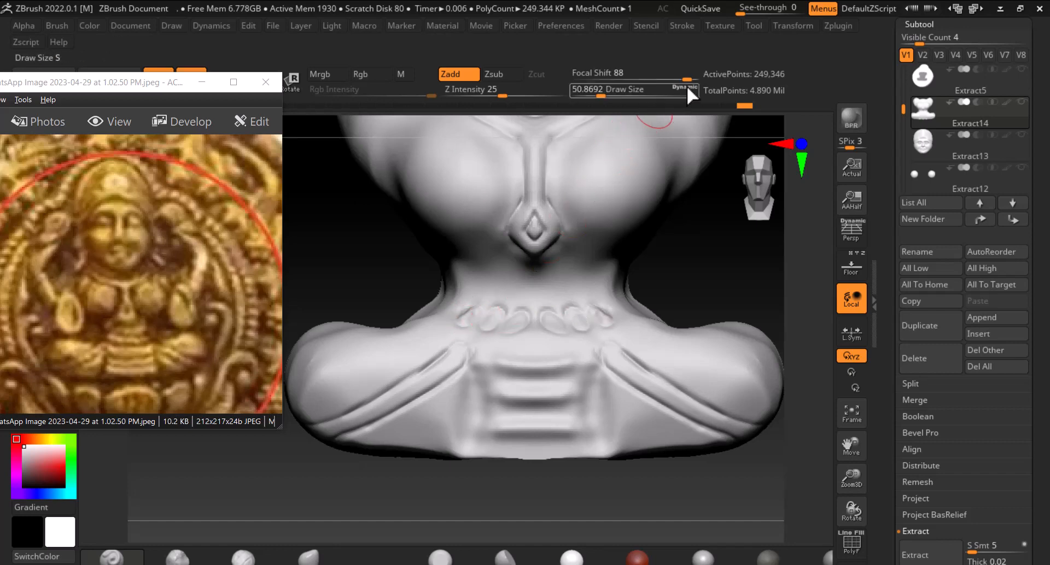
{"action": "left_click_drag", "start_coordinate": [685, 80], "coordinate": [665, 80]}
{"action": "mouse_move", "coordinate": [697, 285]}
{"action": "left_mouse_down"}
{"action": "mouse_move", "coordinate": [710, 275]}
{"action": "mouse_move", "coordinate": [706, 322]}
{"action": "left_mouse_up"}
{"action": "mouse_move", "coordinate": [496, 317]}
{"action": "left_mouse_down"}
{"action": "mouse_move", "coordinate": [477, 307]}
{"action": "mouse_move", "coordinate": [469, 321]}
{"action": "left_mouse_up"}
{"action": "left_click_drag", "start_coordinate": [715, 273], "coordinate": [731, 217]}
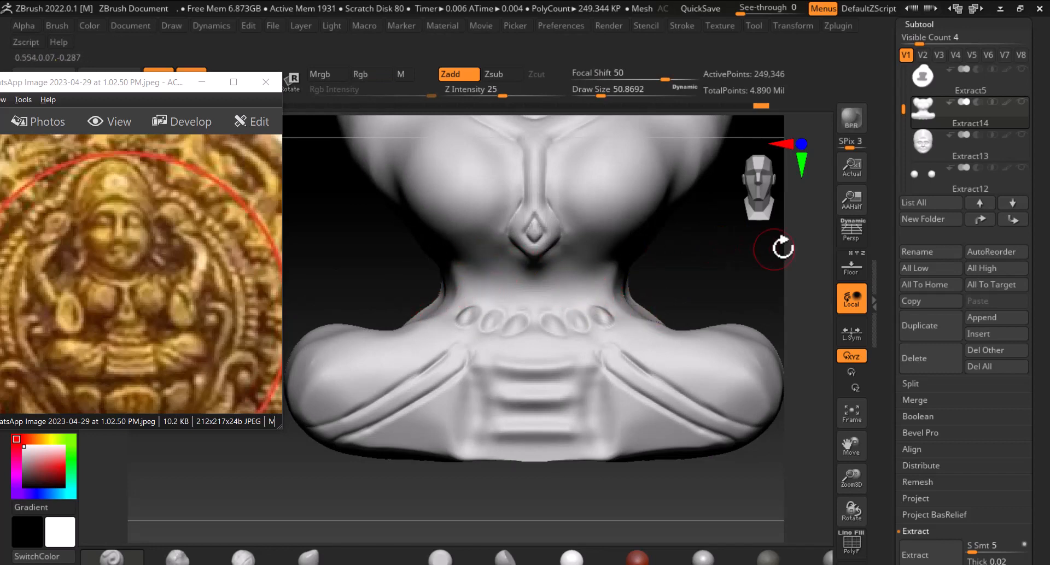
Show the reference backdrop again to compare the torso against it
{"action": "left_click", "coordinate": [853, 267]}
{"action": "left_click_drag", "start_coordinate": [727, 241], "coordinate": [681, 284], "text": "alt"}
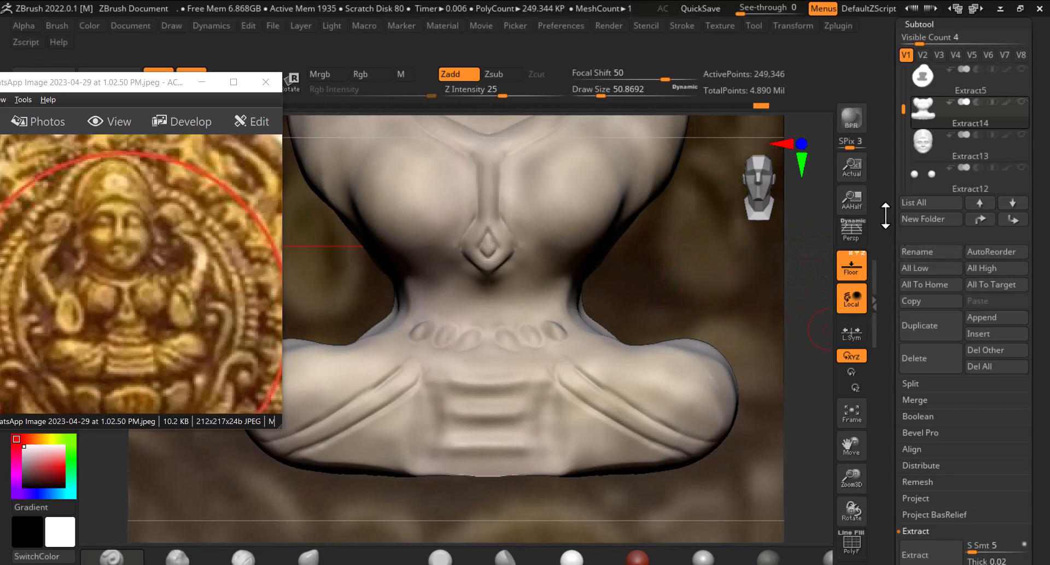
{"action": "left_click_drag", "start_coordinate": [885, 215], "coordinate": [875, 377]}
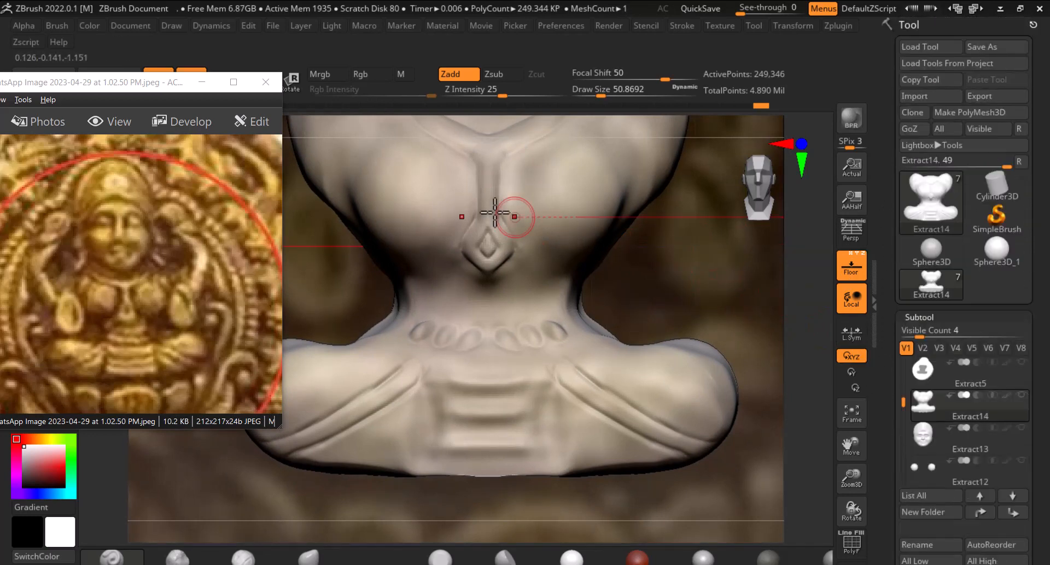
Open the Draw settings and raise the reference backdrop's E Enhance Opacity to 1
{"action": "left_click", "coordinate": [171, 25]}
{"action": "left_click", "coordinate": [169, 46]}
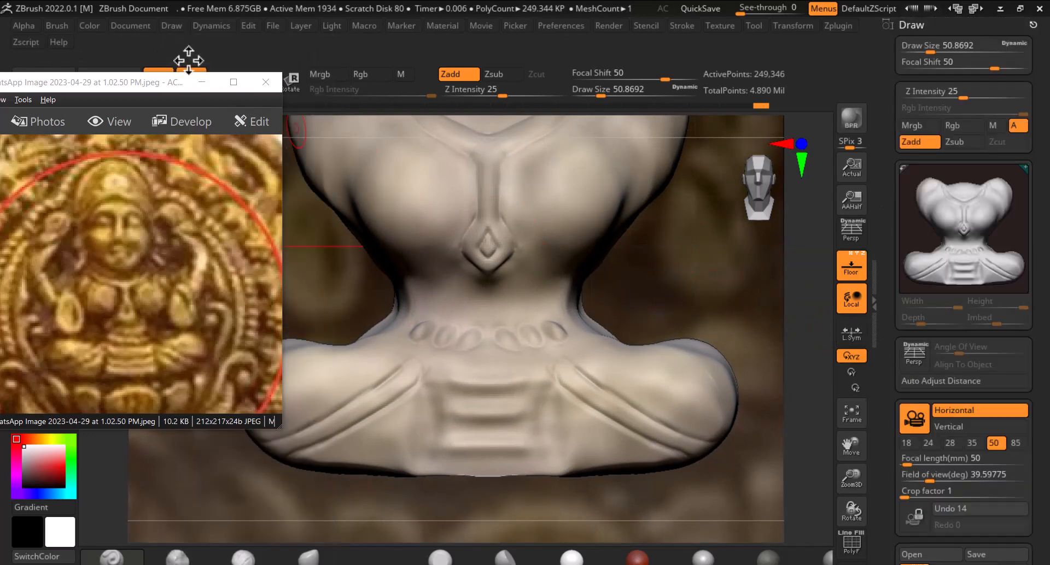
{"action": "left_click_drag", "start_coordinate": [886, 412], "coordinate": [888, 8]}
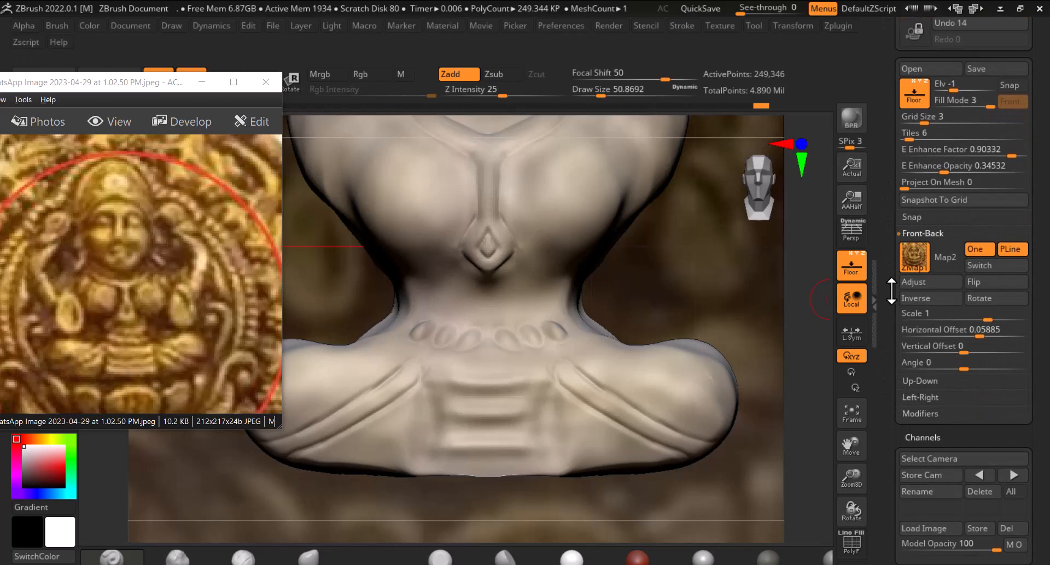
{"action": "left_click_drag", "start_coordinate": [889, 166], "coordinate": [880, 147]}
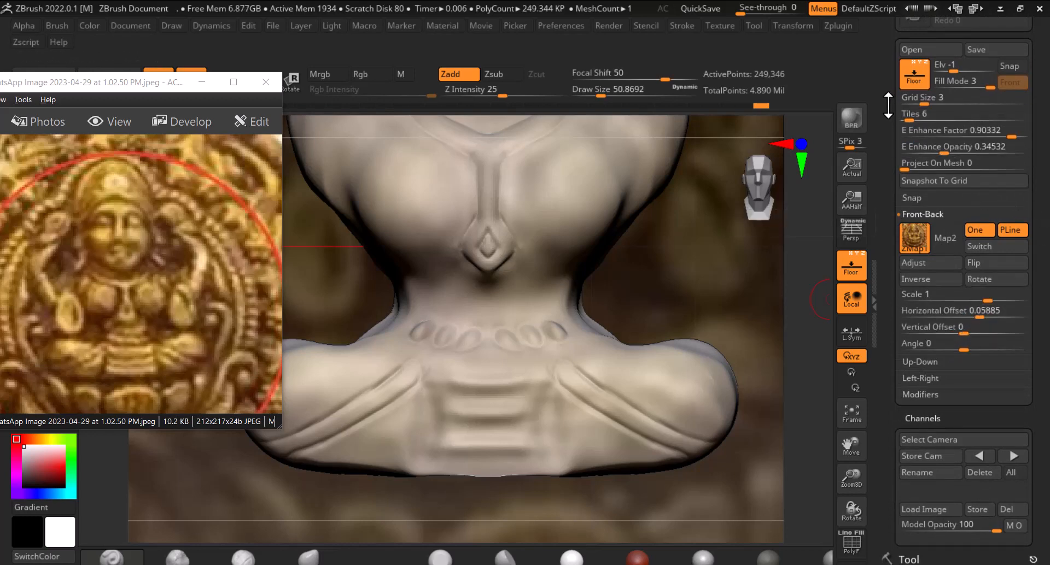
{"action": "left_click_drag", "start_coordinate": [886, 103], "coordinate": [886, 111]}
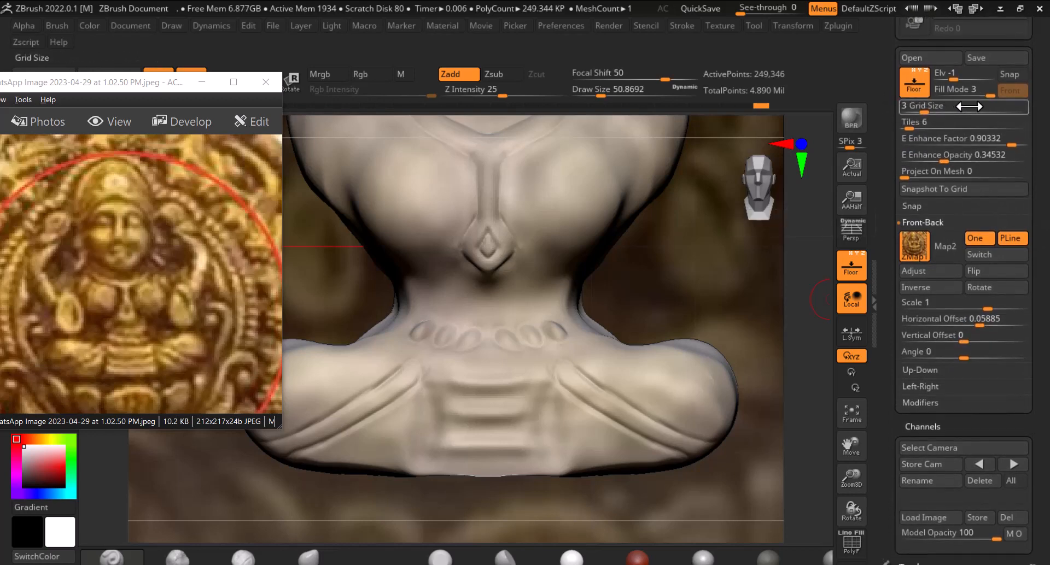
{"action": "mouse_move", "coordinate": [984, 95]}
{"action": "left_mouse_down"}
{"action": "mouse_move", "coordinate": [957, 98]}
{"action": "mouse_move", "coordinate": [1001, 99]}
{"action": "left_mouse_up"}
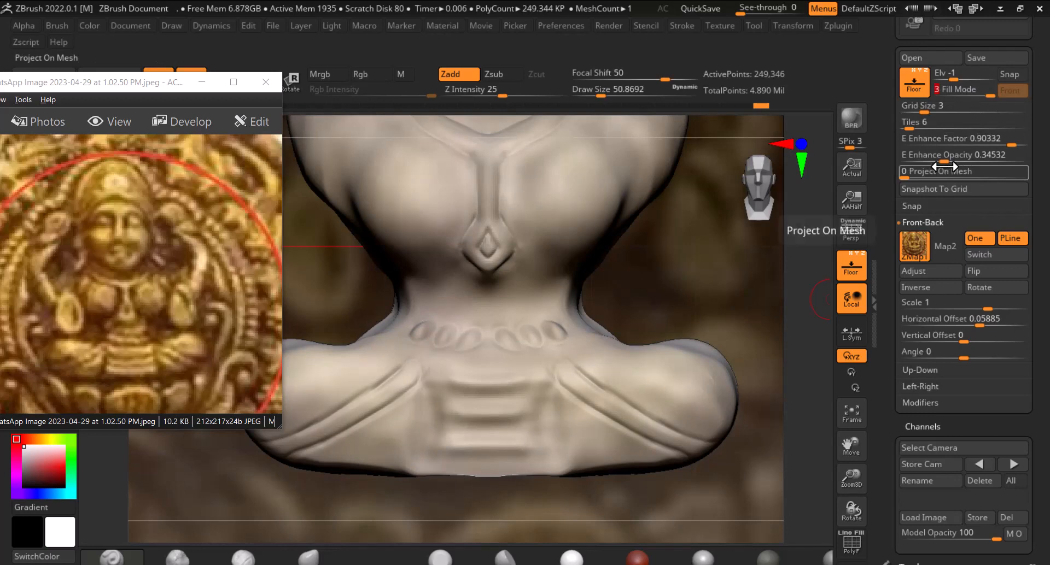
{"action": "left_click_drag", "start_coordinate": [950, 155], "coordinate": [1025, 159]}
{"action": "right_click_drag", "start_coordinate": [718, 272], "coordinate": [687, 228], "text": "ctrl"}
{"action": "right_click_drag", "start_coordinate": [654, 273], "coordinate": [684, 276], "text": "alt"}
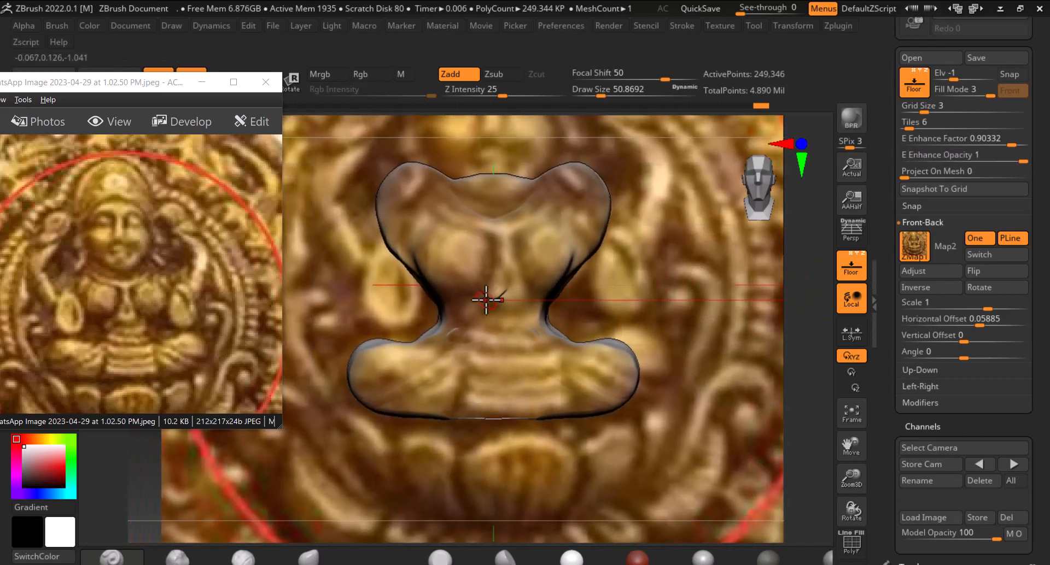
Hide the reference backdrop, reposition the reference photo window, and switch to the DamStandard brush
{"action": "left_click", "coordinate": [256, 555]}
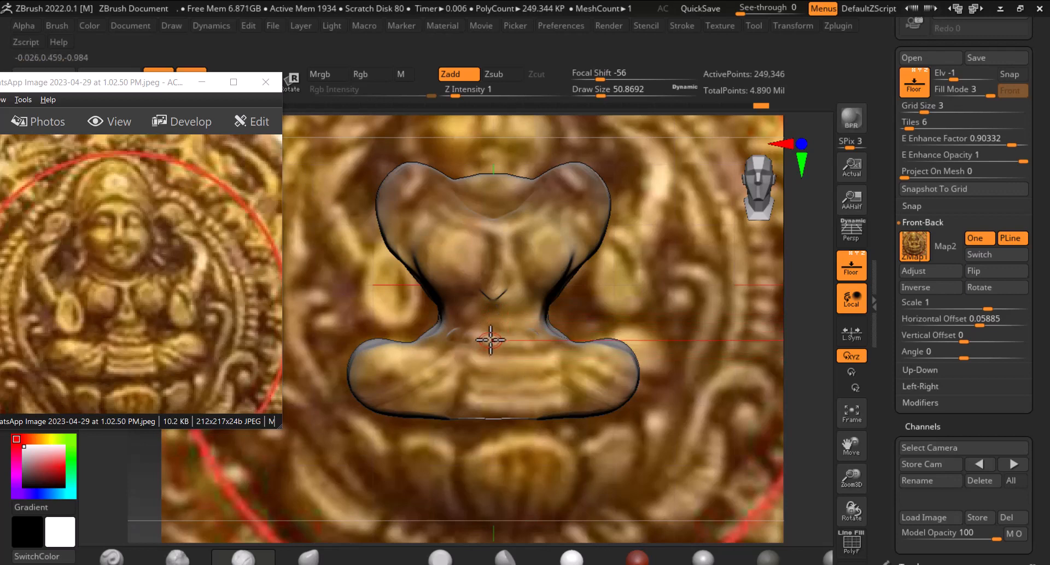
{"action": "left_click", "coordinate": [859, 256]}
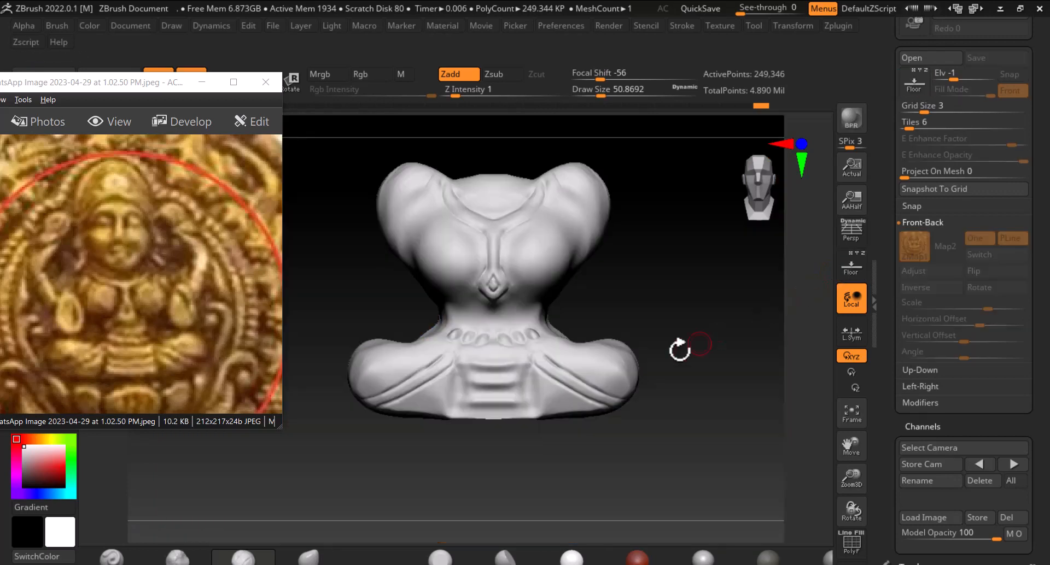
{"action": "left_click_drag", "start_coordinate": [650, 292], "coordinate": [733, 309], "text": "alt"}
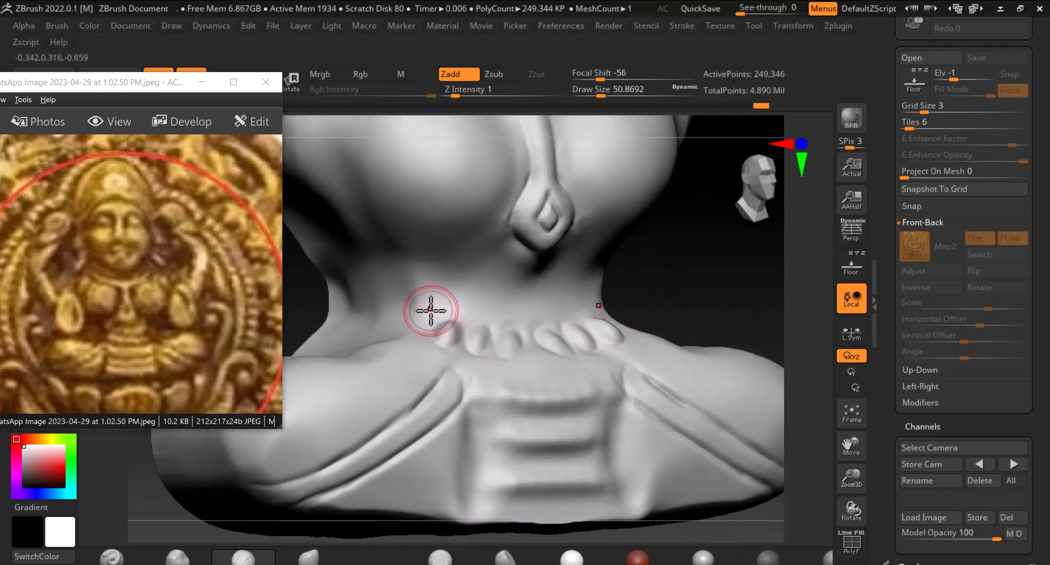
{"action": "mouse_move", "coordinate": [425, 301]}
{"action": "left_mouse_down", "text": "shift"}
{"action": "mouse_move", "coordinate": [438, 295]}
{"action": "mouse_move", "coordinate": [417, 296]}
{"action": "left_mouse_up", "text": "shift"}
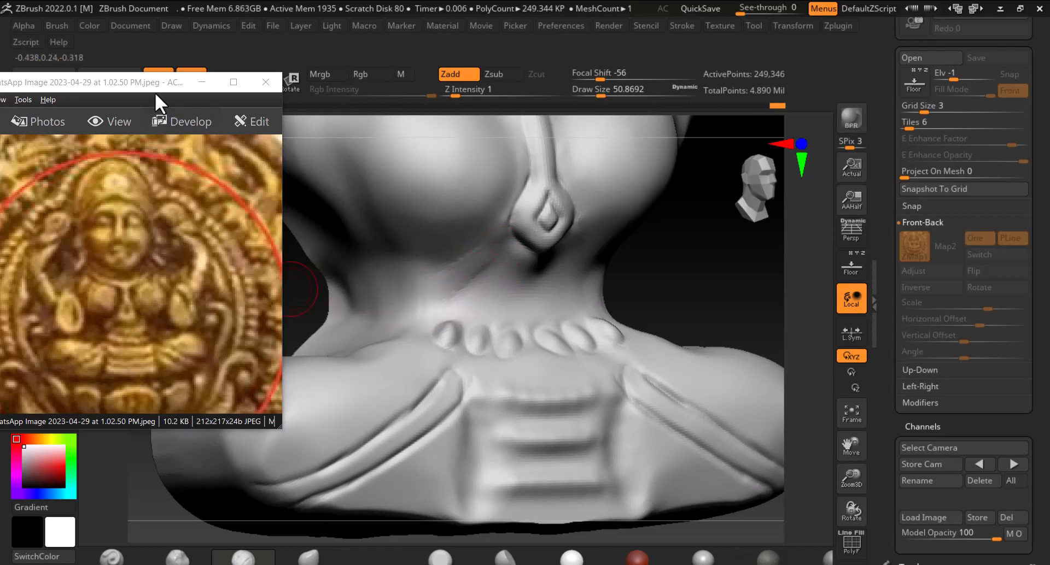
{"action": "left_click_drag", "start_coordinate": [155, 91], "coordinate": [112, 233]}
{"action": "left_click", "coordinate": [76, 137]}
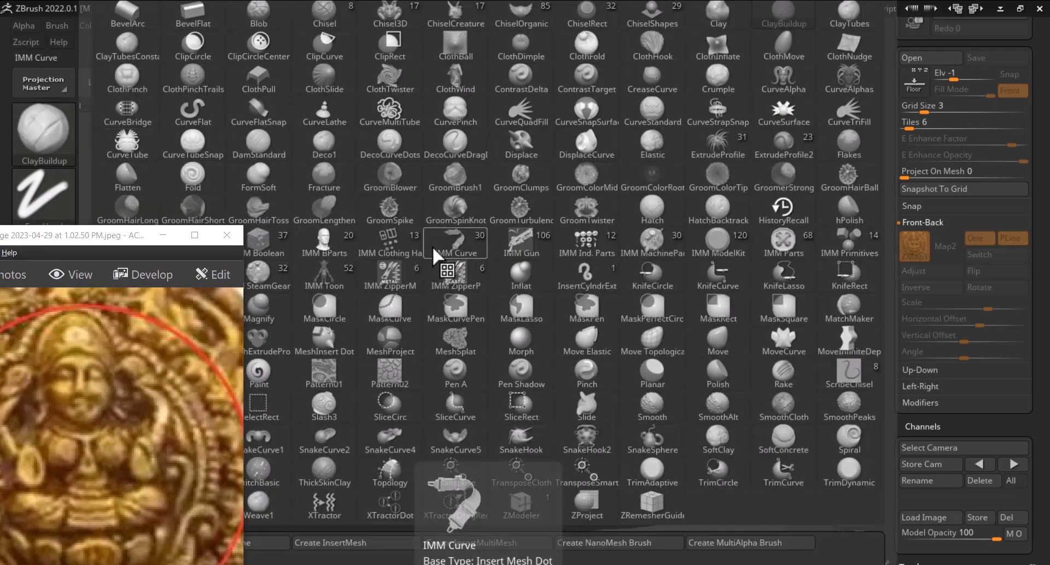
{"action": "key", "text": "d"}
{"action": "key", "text": "s"}
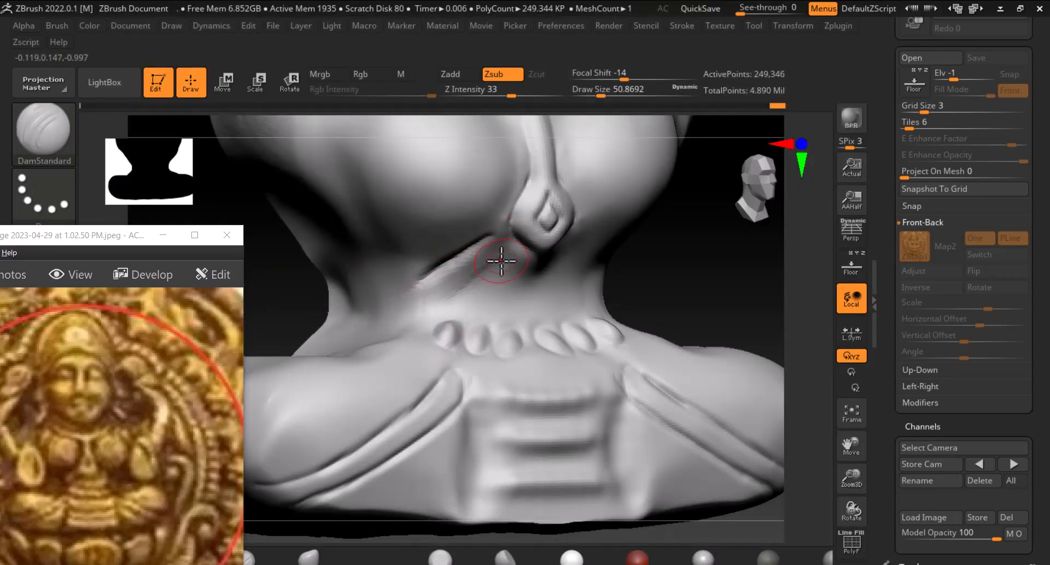
Carve a groove along the waistband just above the bead row with DamStandard, undoing and redoing stray strokes
{"action": "left_click_drag", "start_coordinate": [505, 254], "coordinate": [459, 294]}
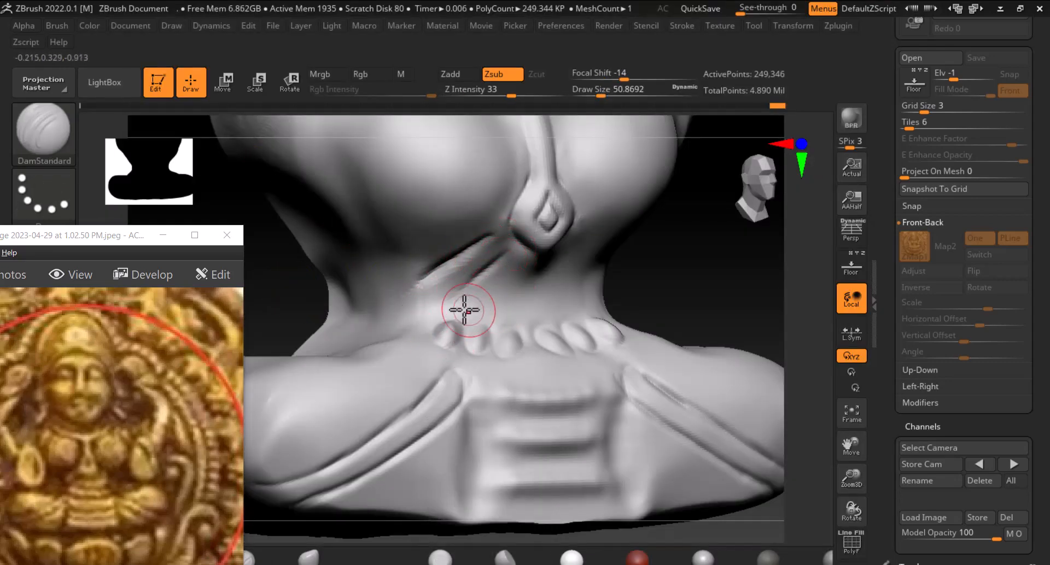
{"action": "left_click_drag", "start_coordinate": [648, 272], "coordinate": [733, 281]}
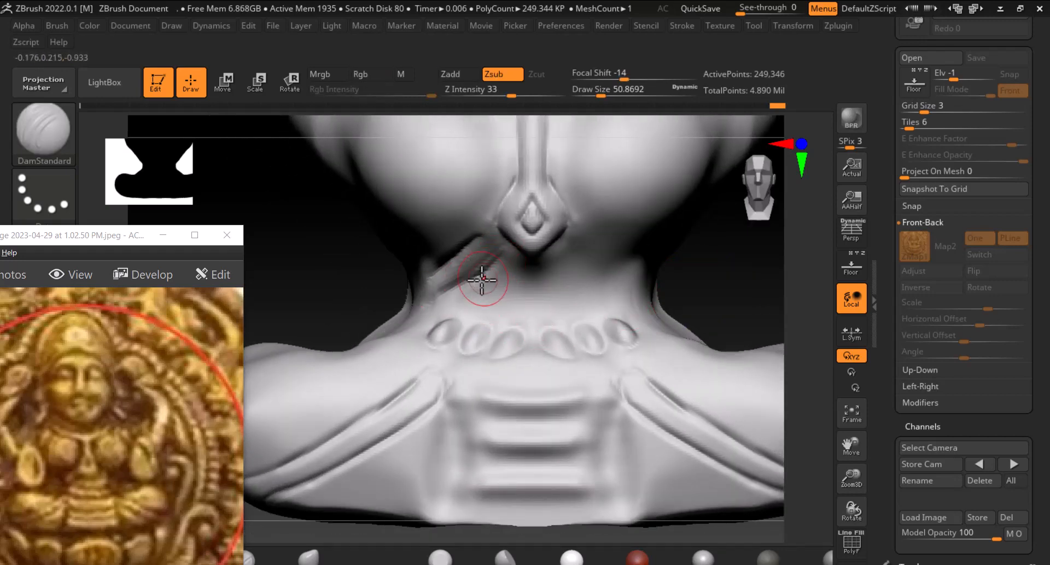
{"action": "mouse_move", "coordinate": [476, 292]}
{"action": "left_mouse_down"}
{"action": "mouse_move", "coordinate": [630, 290]}
{"action": "mouse_move", "coordinate": [644, 264]}
{"action": "left_mouse_up"}
{"action": "left_click_drag", "start_coordinate": [705, 268], "coordinate": [668, 266]}
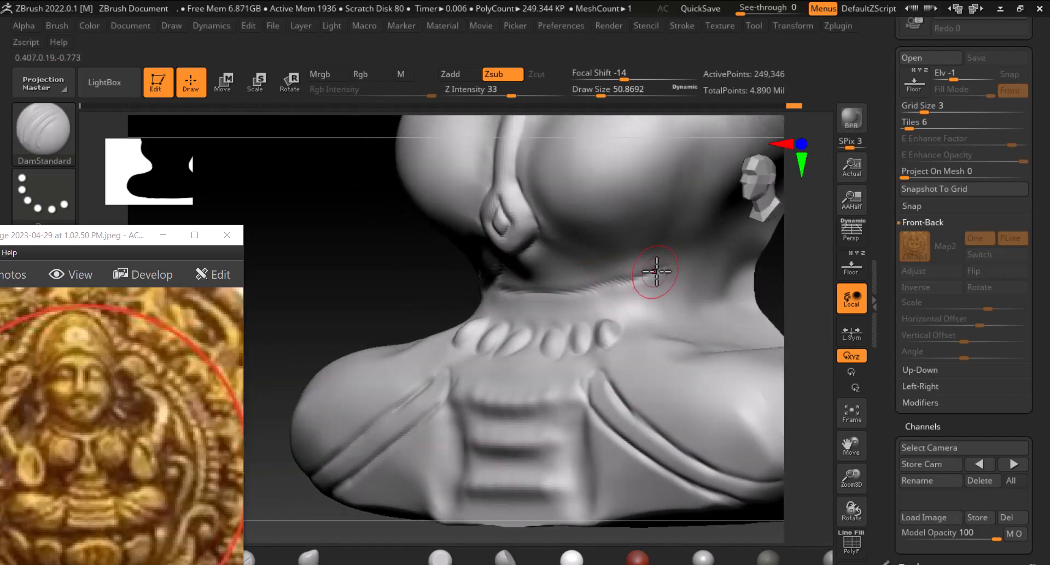
{"action": "left_click_drag", "start_coordinate": [381, 284], "coordinate": [382, 283], "text": "shift"}
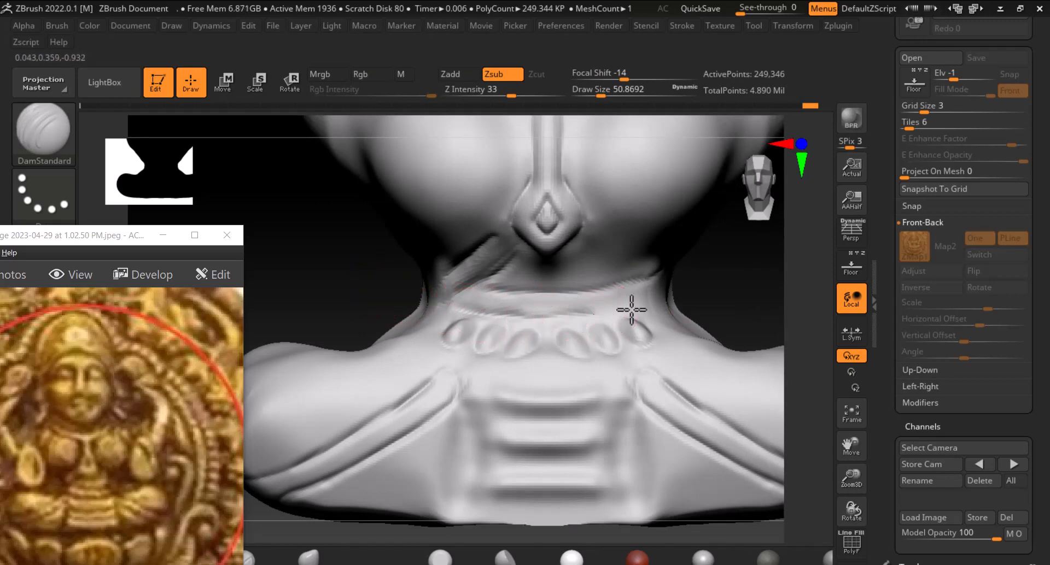
{"action": "left_click_drag", "start_coordinate": [717, 278], "coordinate": [661, 308]}
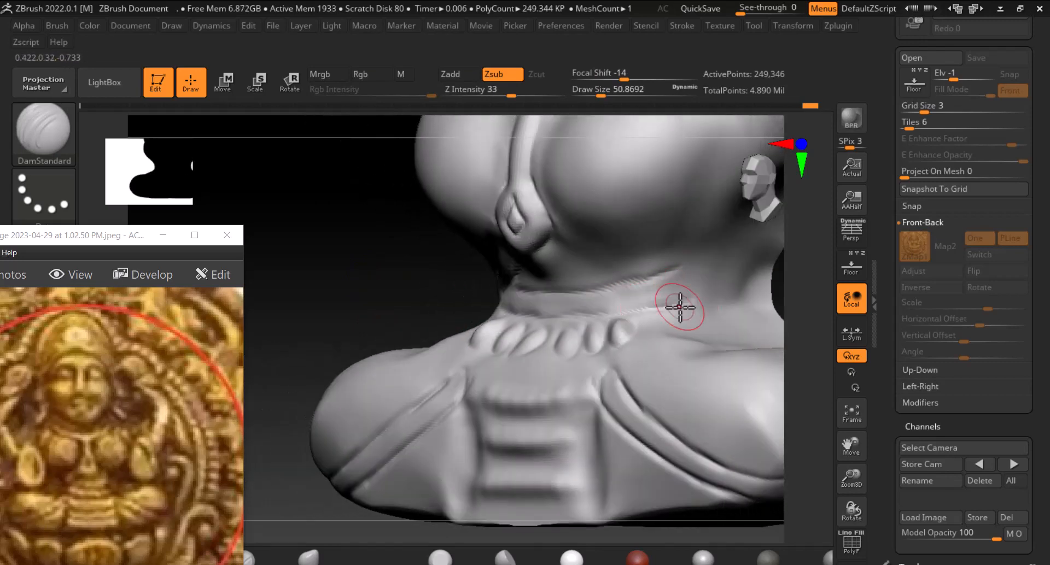
{"action": "left_click_drag", "start_coordinate": [383, 296], "coordinate": [346, 272]}
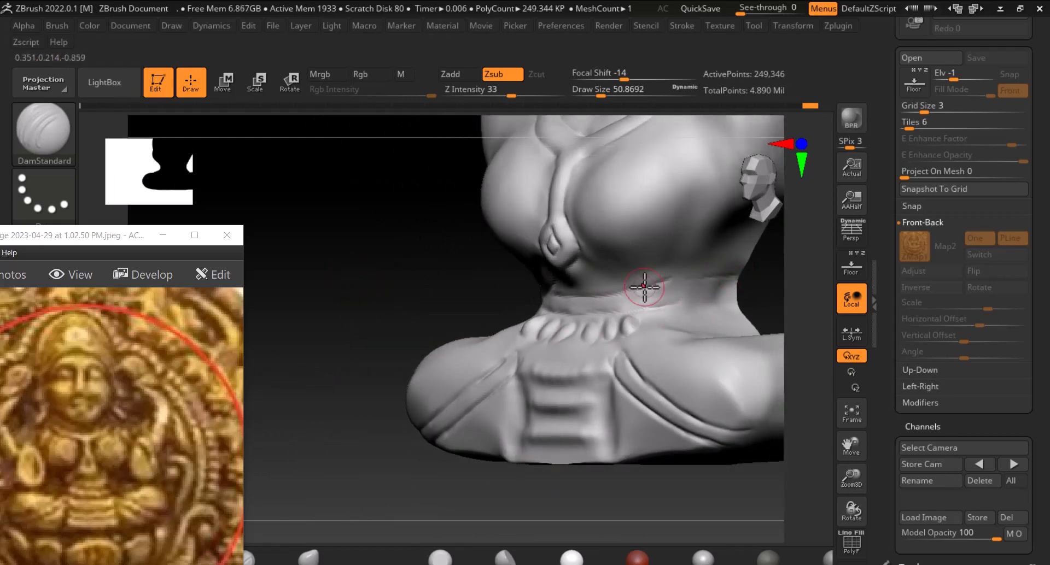
{"action": "key", "text": "ctrl+z"}
{"action": "key", "text": "ctrl+z"}
{"action": "key", "text": "ctrl+z"}
{"action": "key", "text": "ctrl+z"}
{"action": "key", "text": "ctrl+z"}
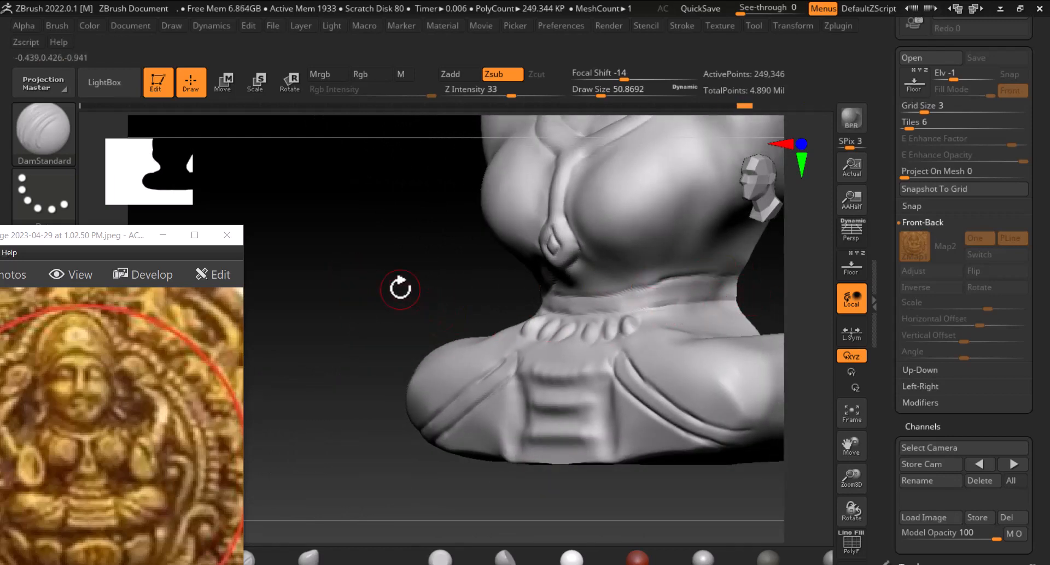
{"action": "mouse_move", "coordinate": [400, 288]}
{"action": "left_mouse_down", "text": "shift"}
{"action": "mouse_move", "coordinate": [428, 292]}
{"action": "mouse_move", "coordinate": [370, 259]}
{"action": "mouse_move", "coordinate": [380, 258]}
{"action": "mouse_move", "coordinate": [379, 288]}
{"action": "mouse_move", "coordinate": [368, 312]}
{"action": "left_mouse_up", "text": "shift"}
{"action": "key", "text": "ctrl+shift+z"}
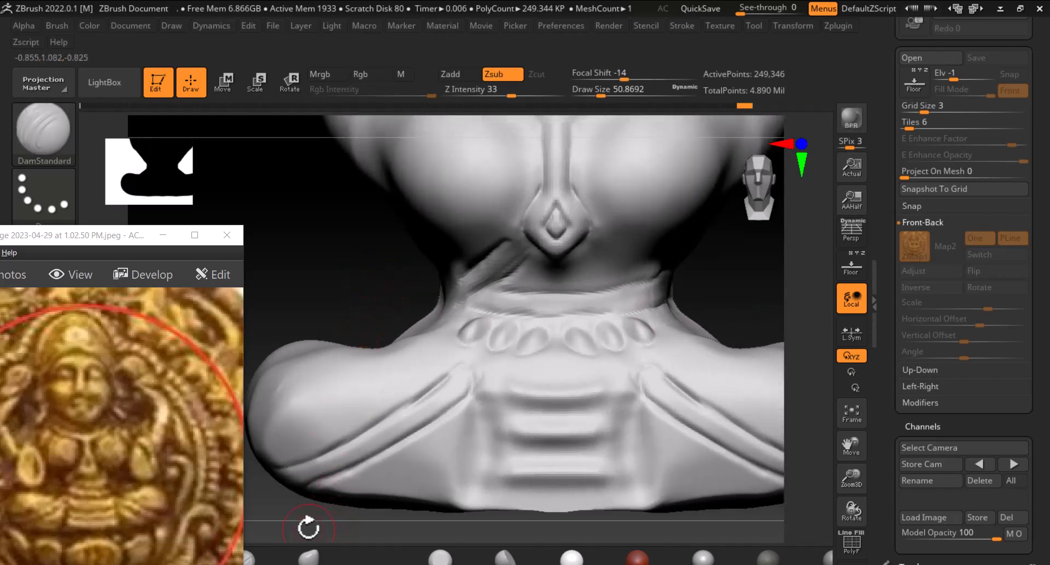
Switch to an additive brush and build up a raised band above the waist beads, smoothing its edges
{"action": "left_click_drag", "start_coordinate": [106, 238], "coordinate": [149, 129]}
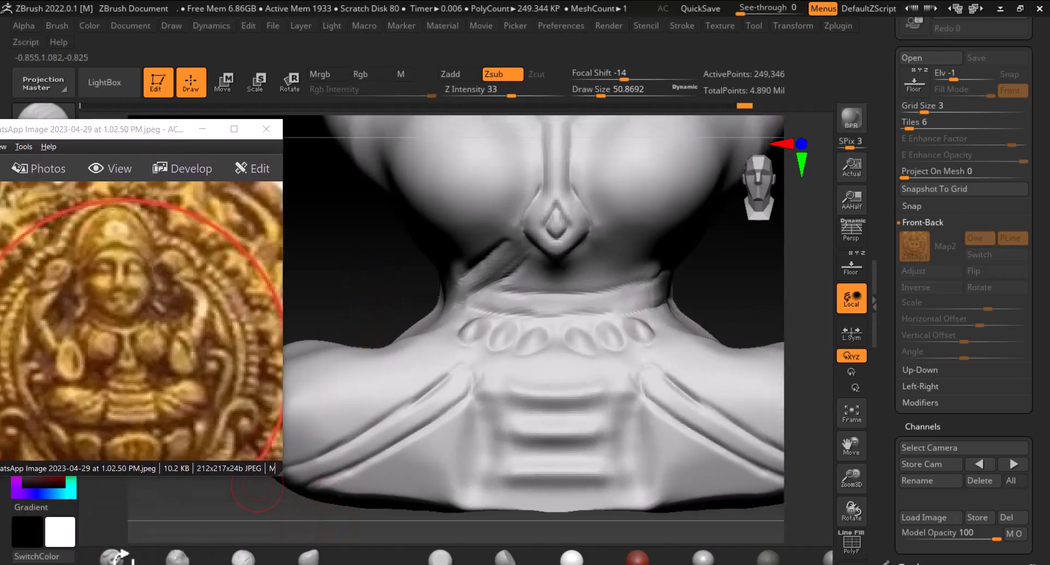
{"action": "left_click", "coordinate": [122, 560]}
{"action": "mouse_move", "coordinate": [502, 303]}
{"action": "left_mouse_down"}
{"action": "mouse_move", "coordinate": [649, 302]}
{"action": "mouse_move", "coordinate": [466, 310]}
{"action": "mouse_move", "coordinate": [642, 274]}
{"action": "left_mouse_up"}
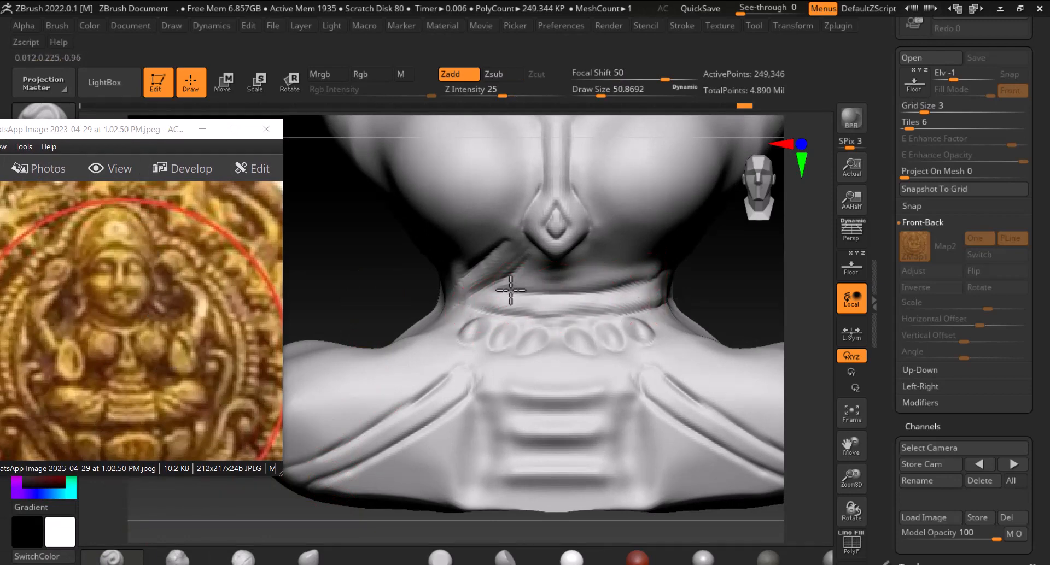
{"action": "left_click_drag", "start_coordinate": [733, 281], "coordinate": [686, 273]}
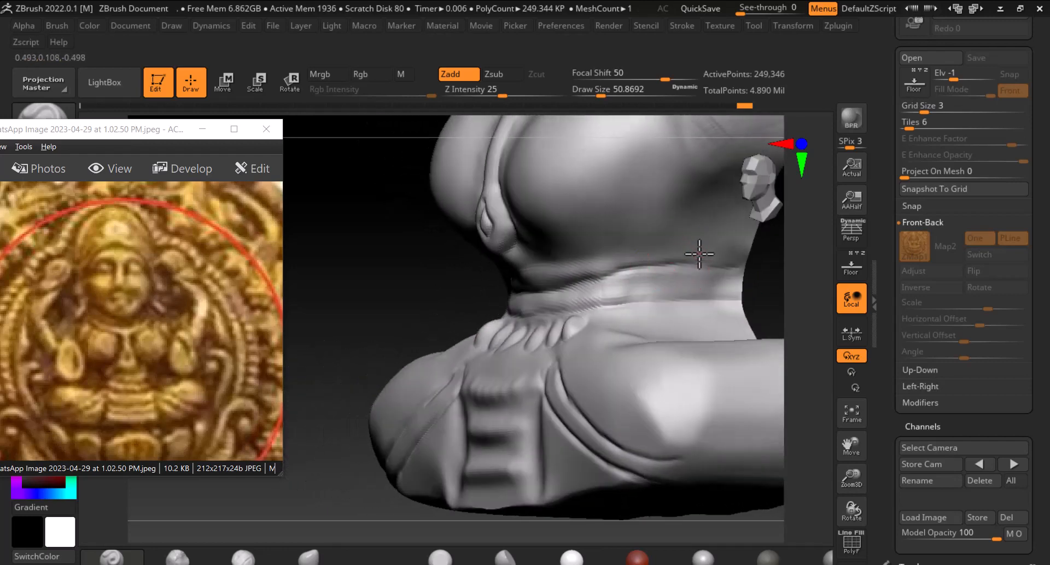
{"action": "key", "text": "shift"}
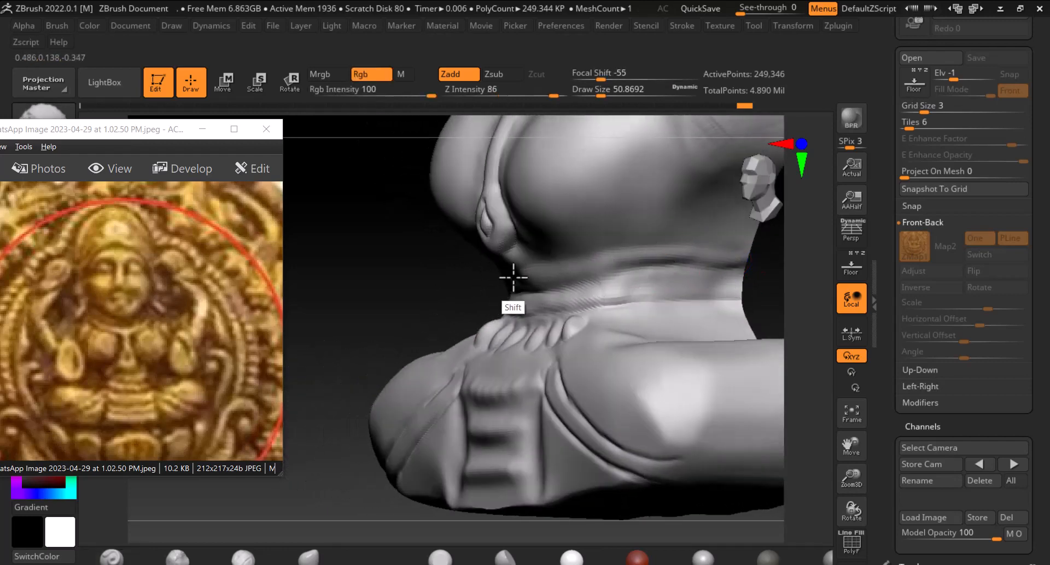
{"action": "mouse_move", "coordinate": [424, 287]}
{"action": "left_mouse_down"}
{"action": "mouse_move", "coordinate": [552, 320]}
{"action": "mouse_move", "coordinate": [462, 285]}
{"action": "mouse_move", "coordinate": [534, 281]}
{"action": "mouse_move", "coordinate": [457, 305]}
{"action": "left_mouse_up"}
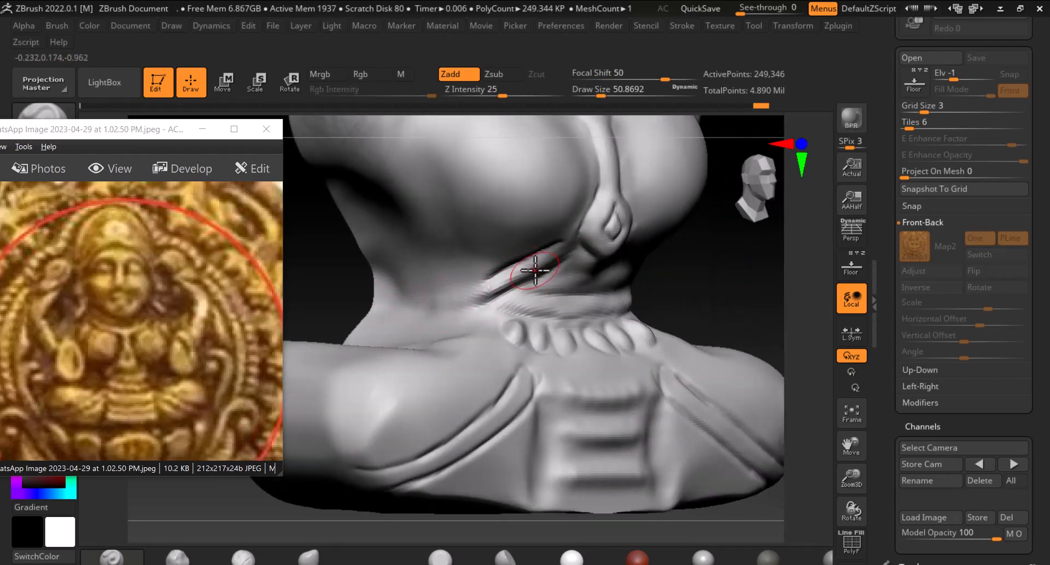
{"action": "left_click_drag", "start_coordinate": [558, 251], "coordinate": [451, 304], "text": "shift"}
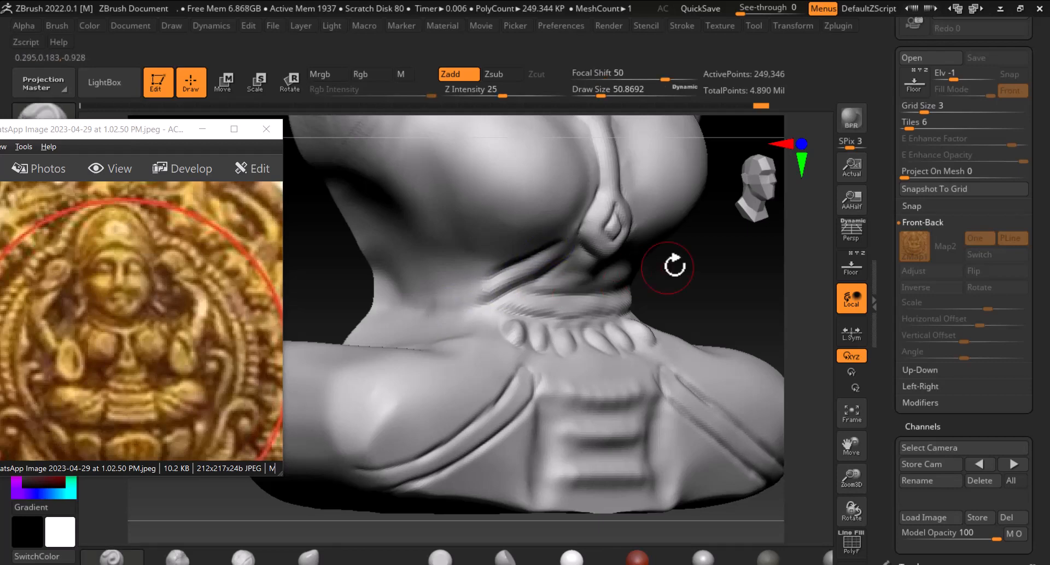
{"action": "left_click_drag", "start_coordinate": [674, 266], "coordinate": [726, 269], "text": "shift"}
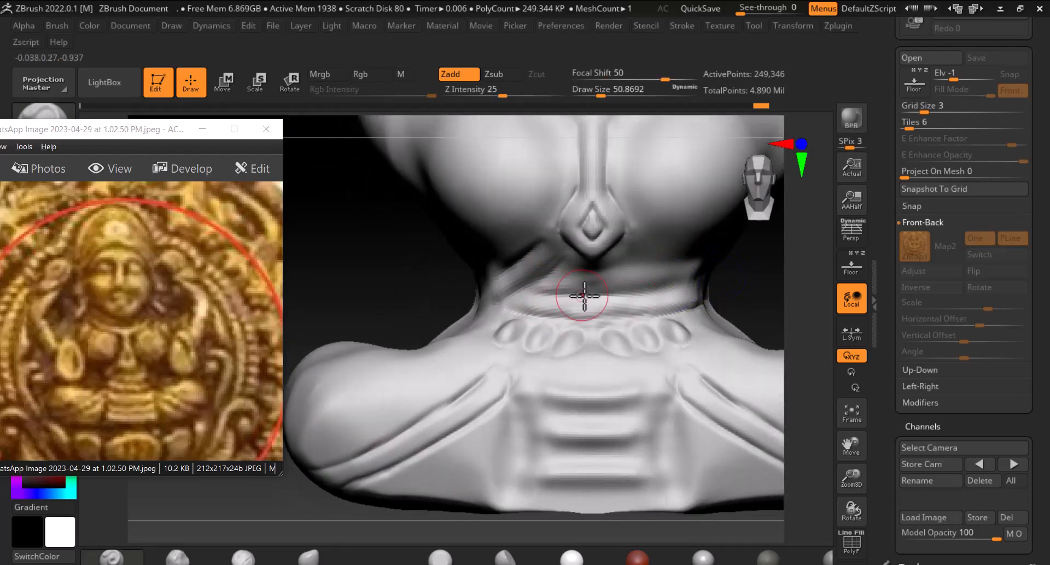
Strengthen the diagonal fold lines across the lap with additive strokes
{"action": "left_click_drag", "start_coordinate": [506, 378], "coordinate": [367, 470]}
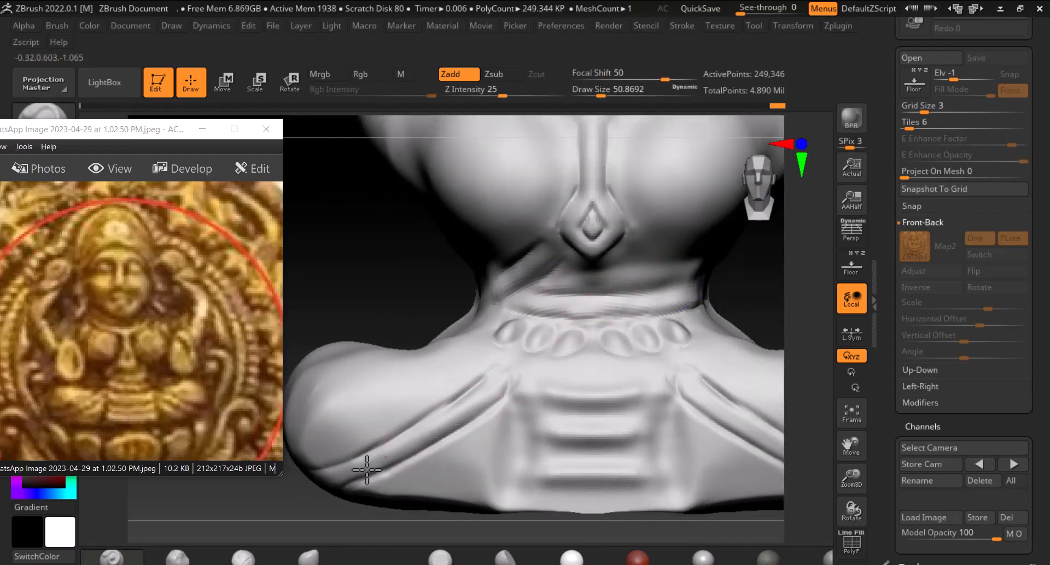
{"action": "left_click_drag", "start_coordinate": [469, 406], "coordinate": [354, 475]}
{"action": "left_click_drag", "start_coordinate": [307, 500], "coordinate": [286, 511]}
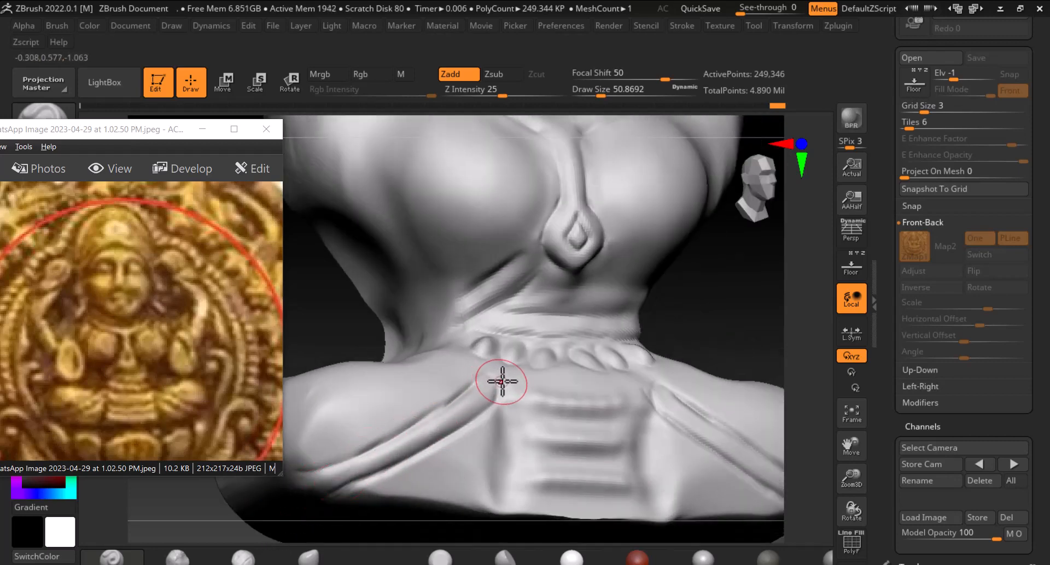
{"action": "left_click_drag", "start_coordinate": [493, 388], "coordinate": [501, 383]}
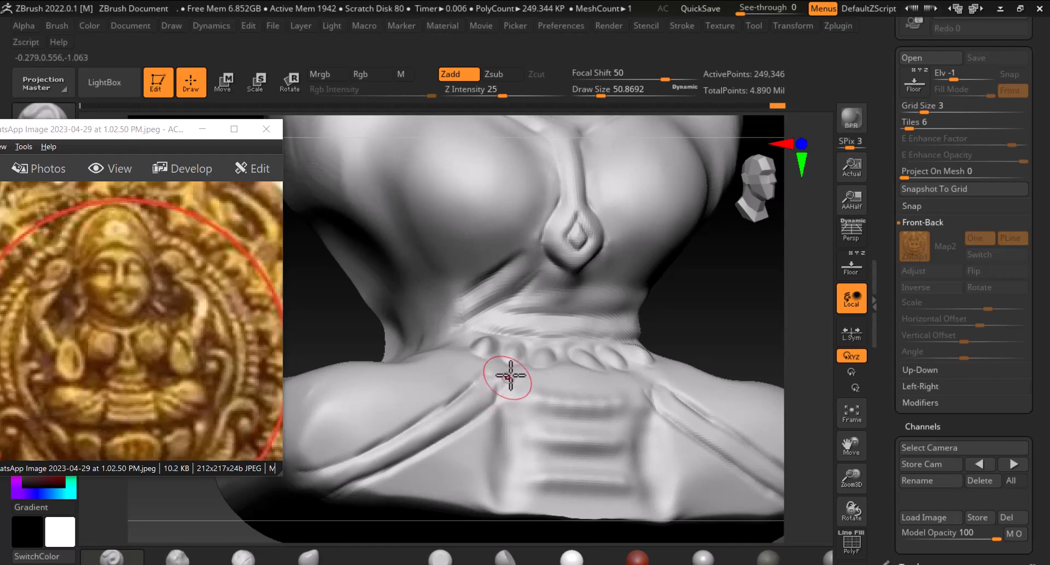
{"action": "mouse_move", "coordinate": [684, 323]}
{"action": "left_mouse_down", "text": "shift"}
{"action": "mouse_move", "coordinate": [749, 305]}
{"action": "mouse_move", "coordinate": [761, 286]}
{"action": "mouse_move", "coordinate": [745, 257]}
{"action": "left_mouse_up", "text": "shift"}
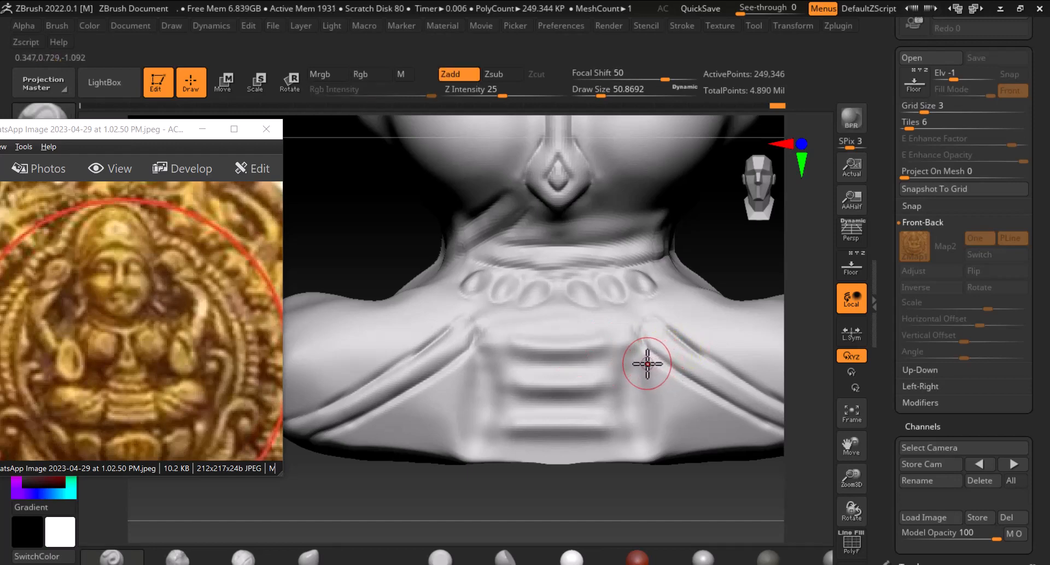
{"action": "left_click_drag", "start_coordinate": [753, 280], "coordinate": [733, 224]}
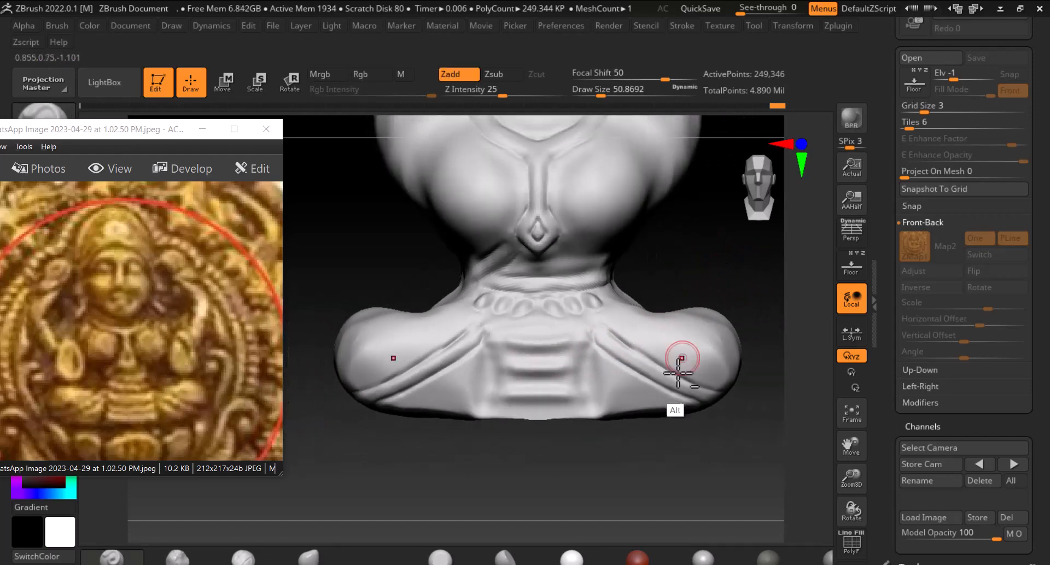
{"action": "left_click_drag", "start_coordinate": [684, 461], "coordinate": [667, 415], "text": "alt"}
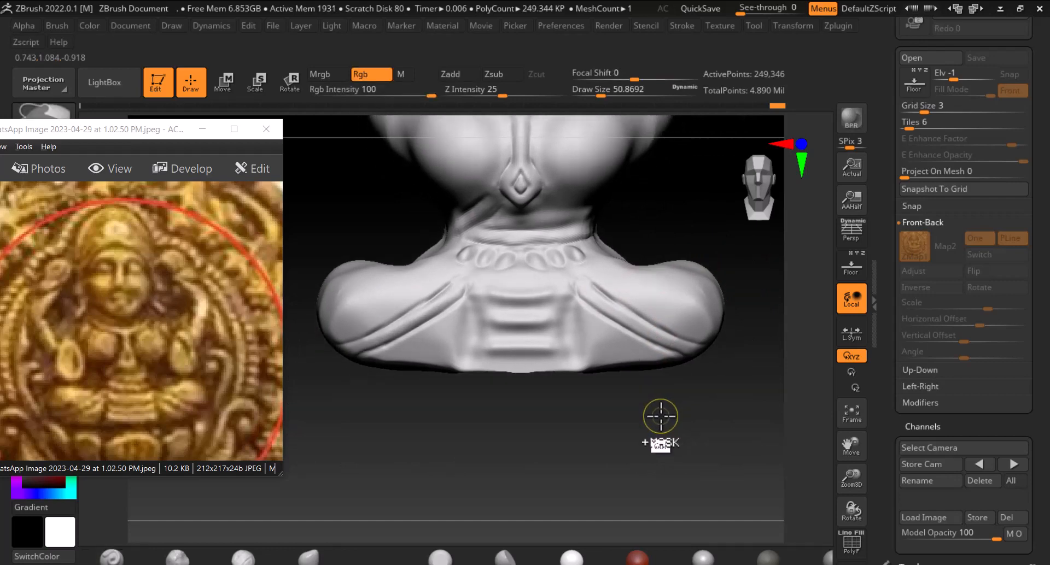
{"action": "left_click_drag", "start_coordinate": [659, 418], "coordinate": [743, 460]}
{"action": "left_click_drag", "start_coordinate": [456, 286], "coordinate": [385, 336]}
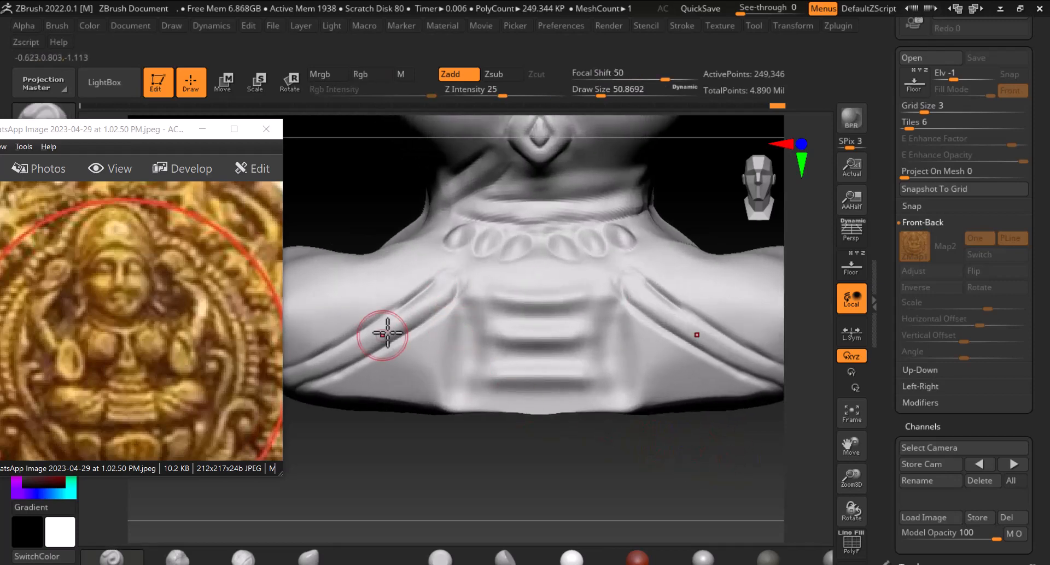
{"action": "left_click_drag", "start_coordinate": [442, 304], "coordinate": [319, 377]}
{"action": "left_click_drag", "start_coordinate": [448, 461], "coordinate": [551, 441], "text": "alt"}
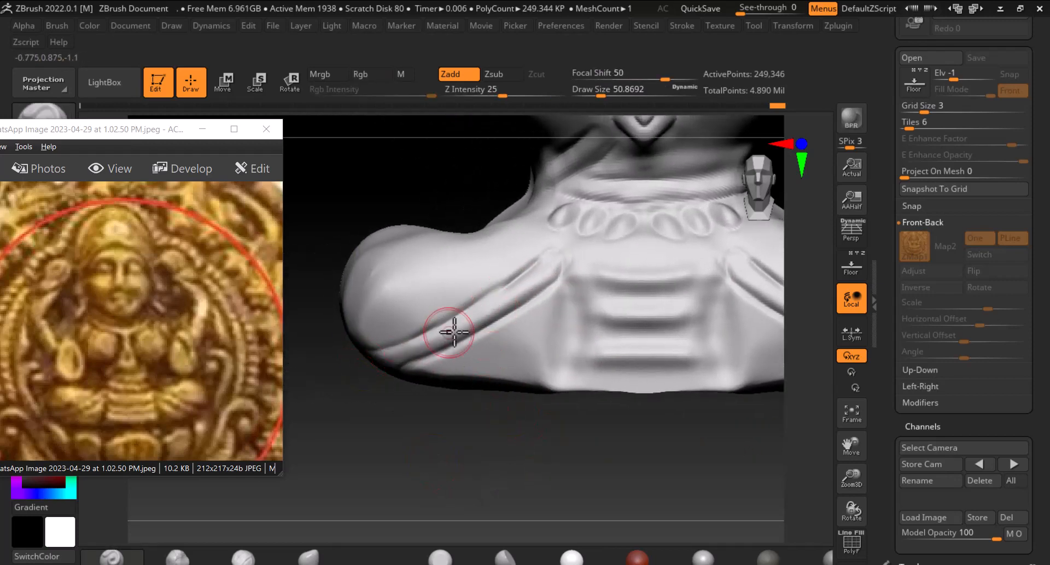
Set focal shift to 76 with a smaller brush and carve horizontal pleat grooves across the lap drapery
{"action": "mouse_move", "coordinate": [468, 277]}
{"action": "left_mouse_down", "text": "shift"}
{"action": "mouse_move", "coordinate": [543, 254]}
{"action": "mouse_move", "coordinate": [465, 306]}
{"action": "left_mouse_up", "text": "shift"}
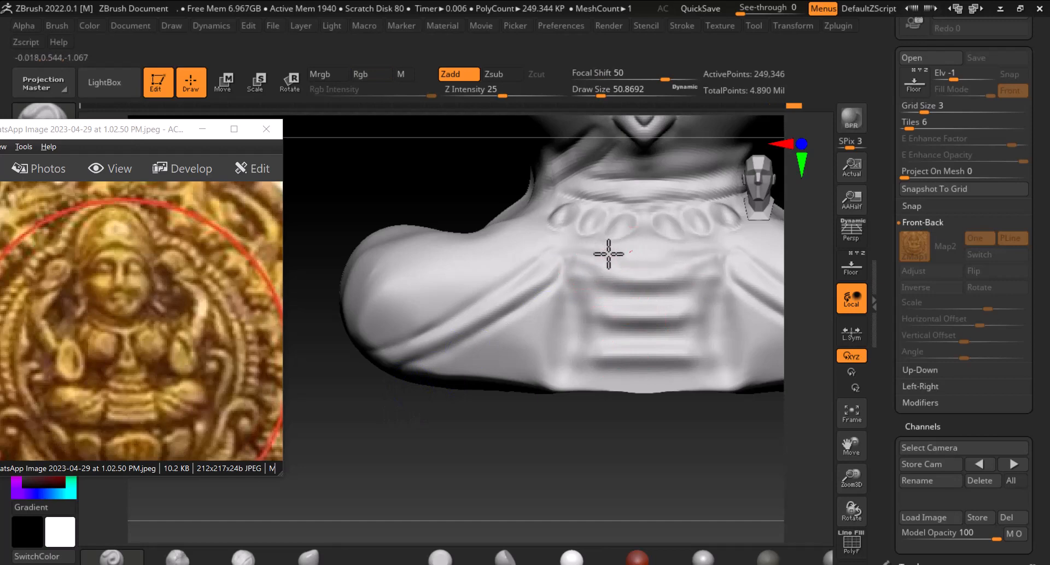
{"action": "left_click_drag", "start_coordinate": [584, 272], "coordinate": [619, 254]}
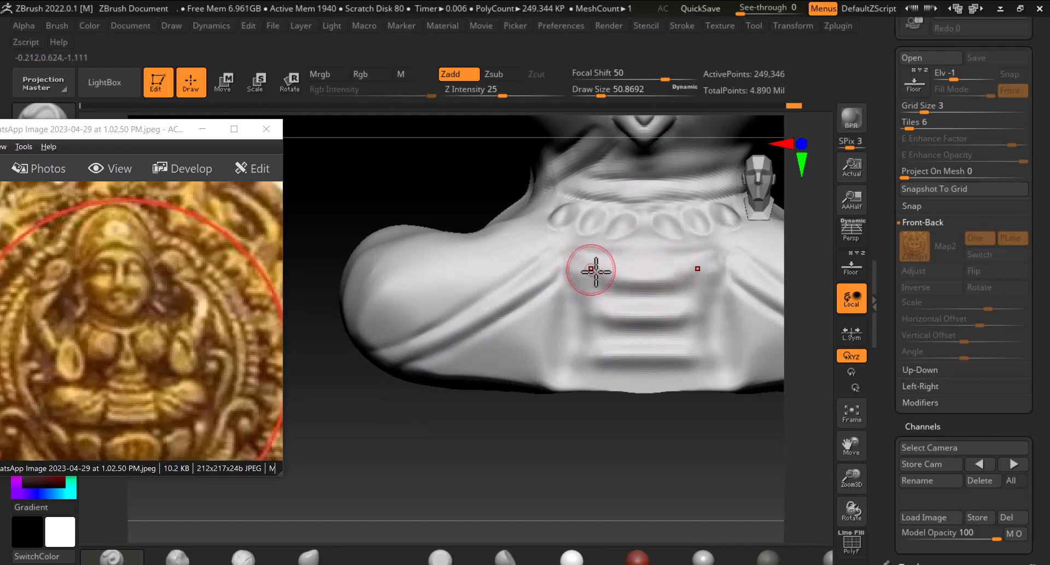
{"action": "left_click", "coordinate": [647, 77]}
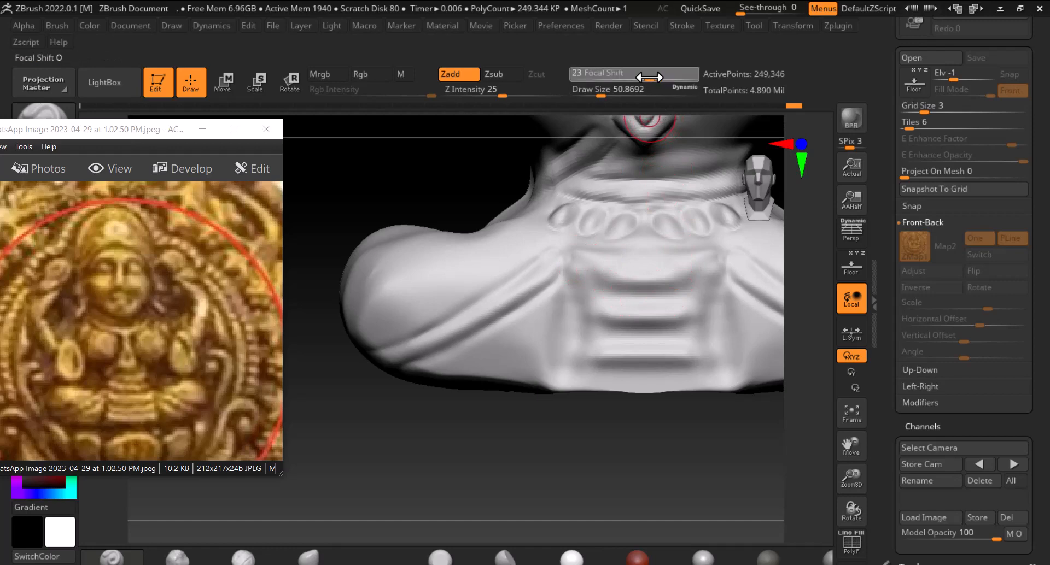
{"action": "left_click_drag", "start_coordinate": [673, 77], "coordinate": [682, 77]}
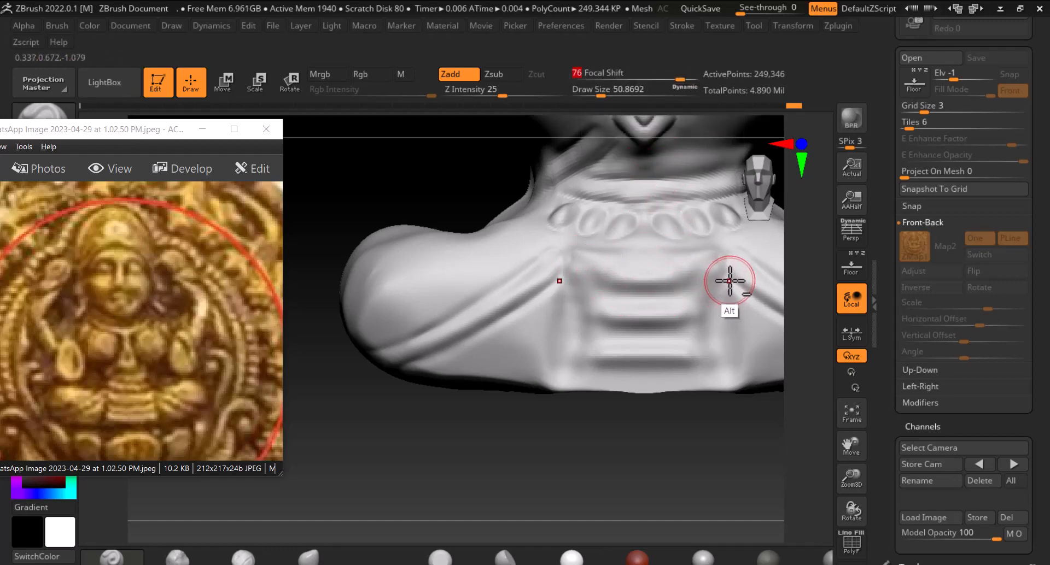
{"action": "key", "text": "bracketleft"}
{"action": "key", "text": "bracketleft"}
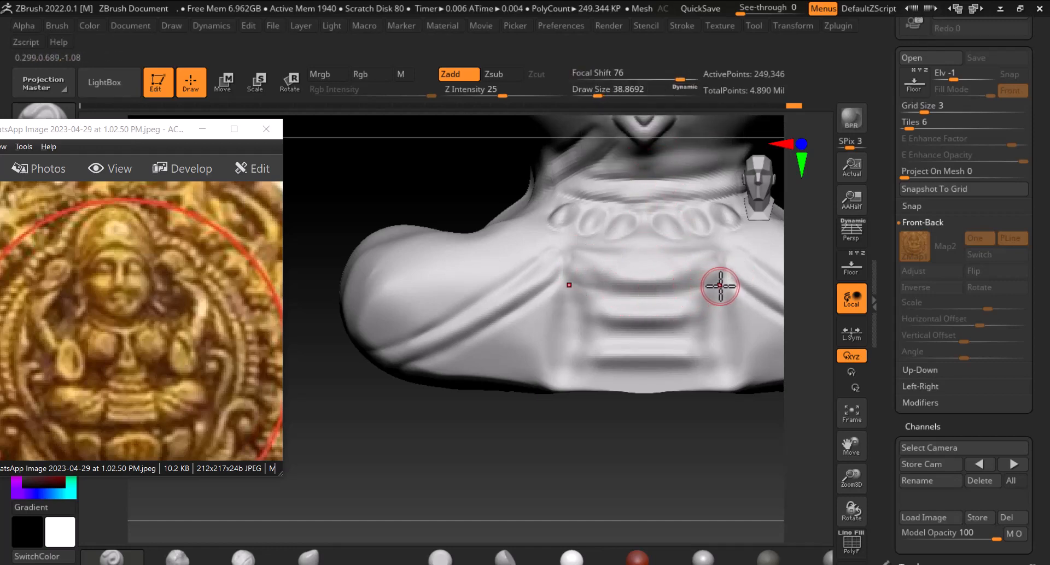
{"action": "left_click_drag", "start_coordinate": [726, 277], "coordinate": [607, 302], "text": "alt"}
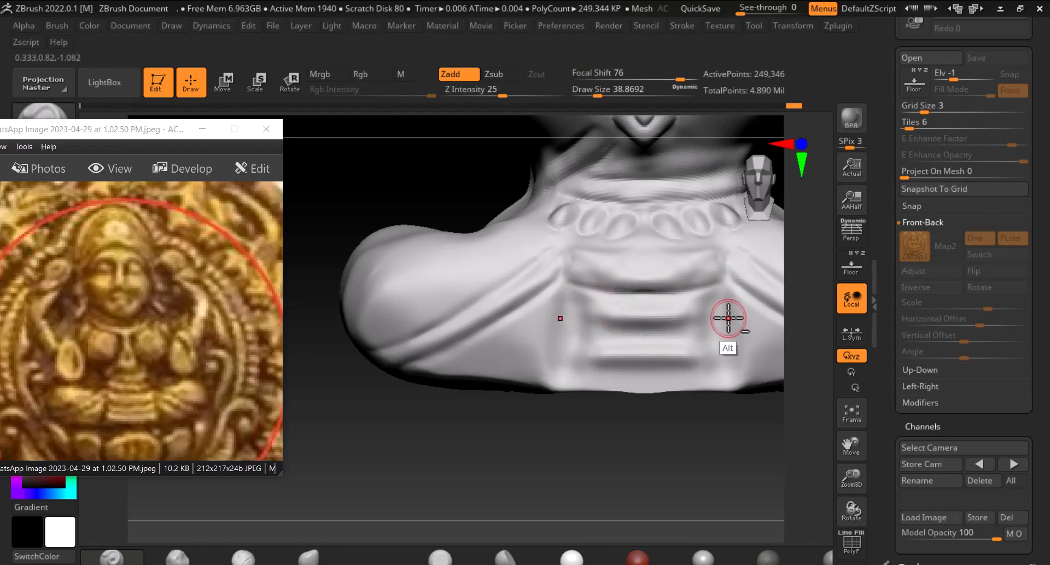
{"action": "left_click_drag", "start_coordinate": [728, 316], "coordinate": [602, 328], "text": "alt"}
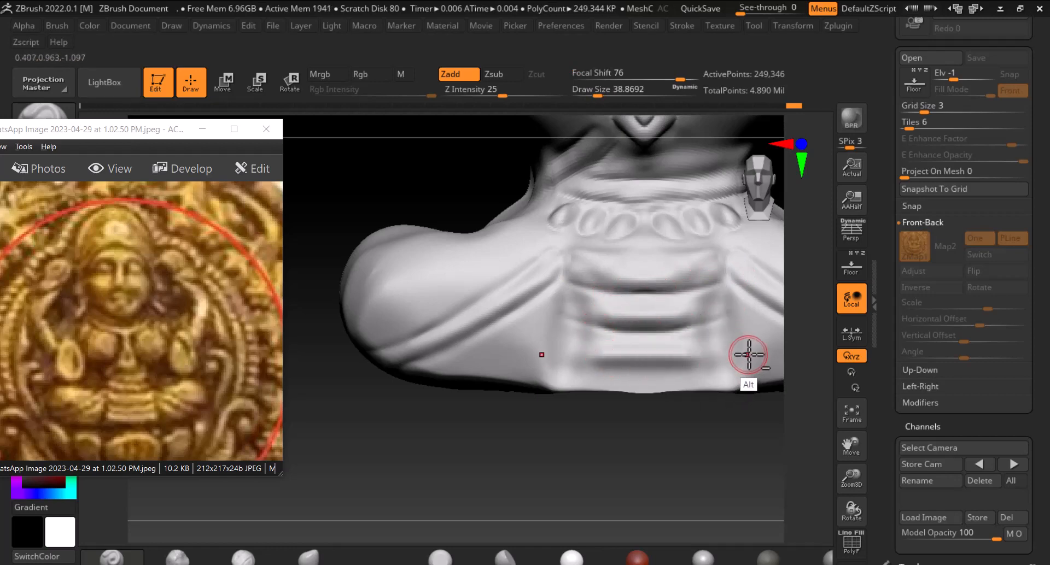
{"action": "mouse_move", "coordinate": [750, 351]}
{"action": "left_mouse_down", "text": "alt"}
{"action": "mouse_move", "coordinate": [586, 368]}
{"action": "mouse_move", "coordinate": [609, 359]}
{"action": "mouse_move", "coordinate": [614, 370]}
{"action": "mouse_move", "coordinate": [577, 363]}
{"action": "left_mouse_up", "text": "alt"}
Build up raised horizontal pleats across the lap between the grooves and smooth their edges
{"action": "left_click_drag", "start_coordinate": [578, 463], "coordinate": [523, 468], "text": "alt"}
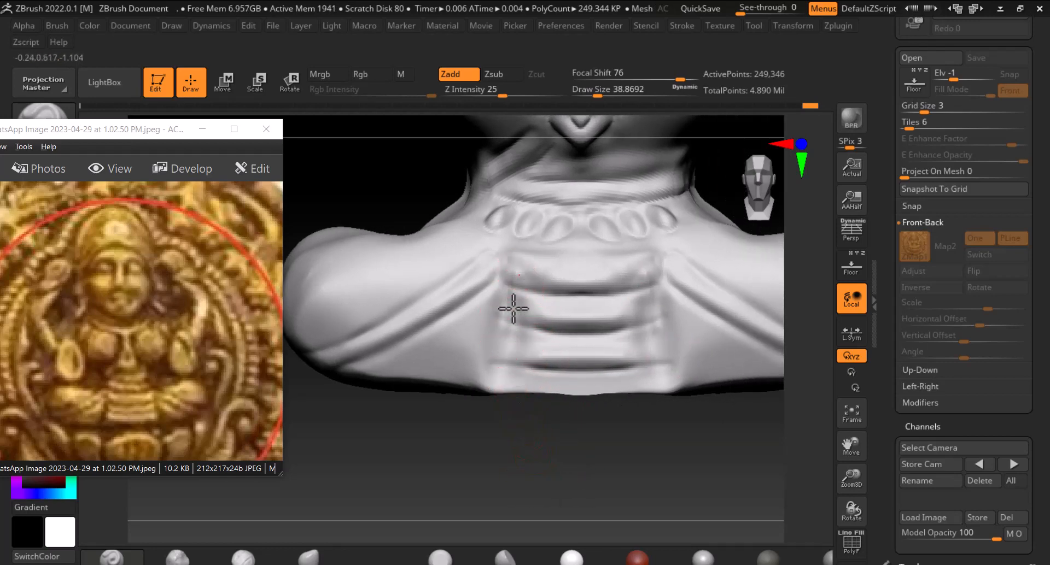
{"action": "mouse_move", "coordinate": [504, 357]}
{"action": "left_mouse_down", "text": "alt"}
{"action": "mouse_move", "coordinate": [499, 382]}
{"action": "mouse_move", "coordinate": [520, 300]}
{"action": "mouse_move", "coordinate": [507, 366]}
{"action": "mouse_move", "coordinate": [611, 379]}
{"action": "left_mouse_up", "text": "alt"}
{"action": "left_click_drag", "start_coordinate": [514, 383], "coordinate": [602, 390]}
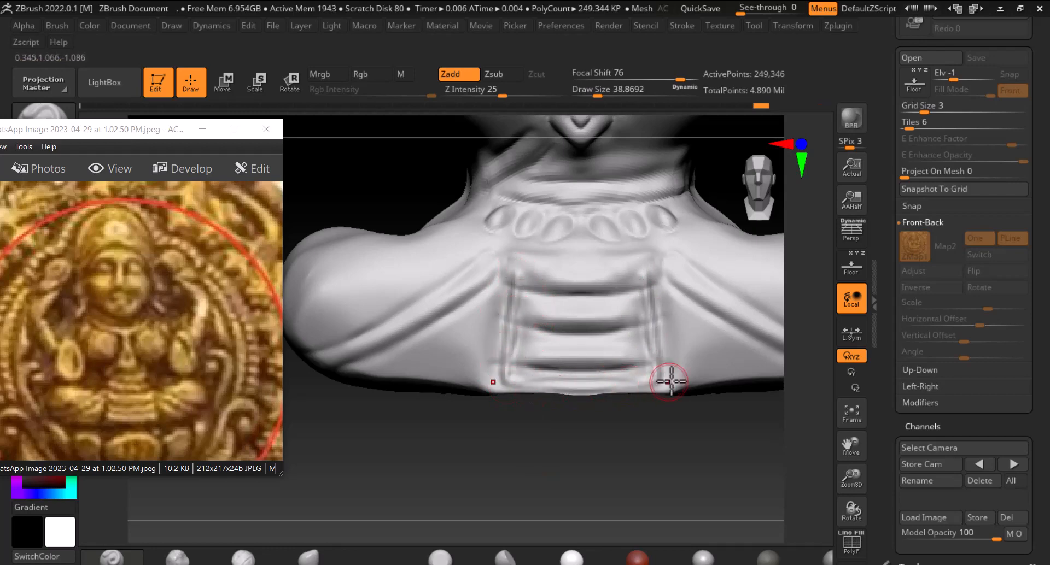
{"action": "left_click_drag", "start_coordinate": [521, 385], "coordinate": [647, 378]}
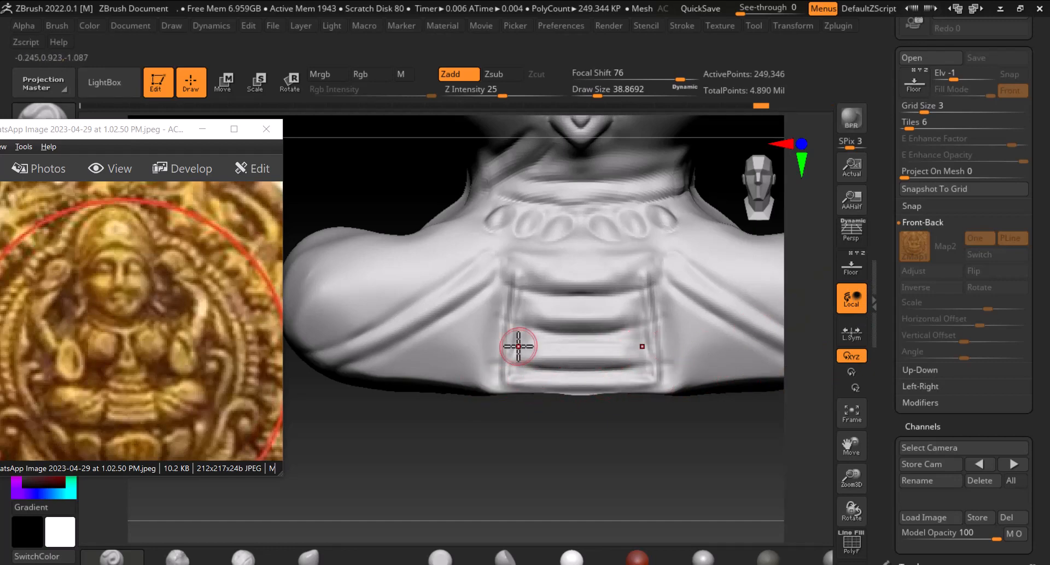
{"action": "mouse_move", "coordinate": [545, 355]}
{"action": "left_mouse_down"}
{"action": "mouse_move", "coordinate": [500, 355]}
{"action": "mouse_move", "coordinate": [637, 345]}
{"action": "mouse_move", "coordinate": [547, 353]}
{"action": "mouse_move", "coordinate": [645, 321]}
{"action": "left_mouse_up"}
{"action": "mouse_move", "coordinate": [554, 306]}
{"action": "left_mouse_down"}
{"action": "mouse_move", "coordinate": [506, 309]}
{"action": "mouse_move", "coordinate": [583, 326]}
{"action": "mouse_move", "coordinate": [583, 314]}
{"action": "left_mouse_up"}
{"action": "mouse_move", "coordinate": [525, 273]}
{"action": "left_mouse_down"}
{"action": "mouse_move", "coordinate": [607, 281]}
{"action": "mouse_move", "coordinate": [508, 269]}
{"action": "left_mouse_up"}
{"action": "mouse_move", "coordinate": [606, 275]}
{"action": "left_mouse_down", "text": "shift"}
{"action": "mouse_move", "coordinate": [532, 264]}
{"action": "mouse_move", "coordinate": [511, 307]}
{"action": "mouse_move", "coordinate": [507, 385]}
{"action": "left_mouse_up", "text": "shift"}
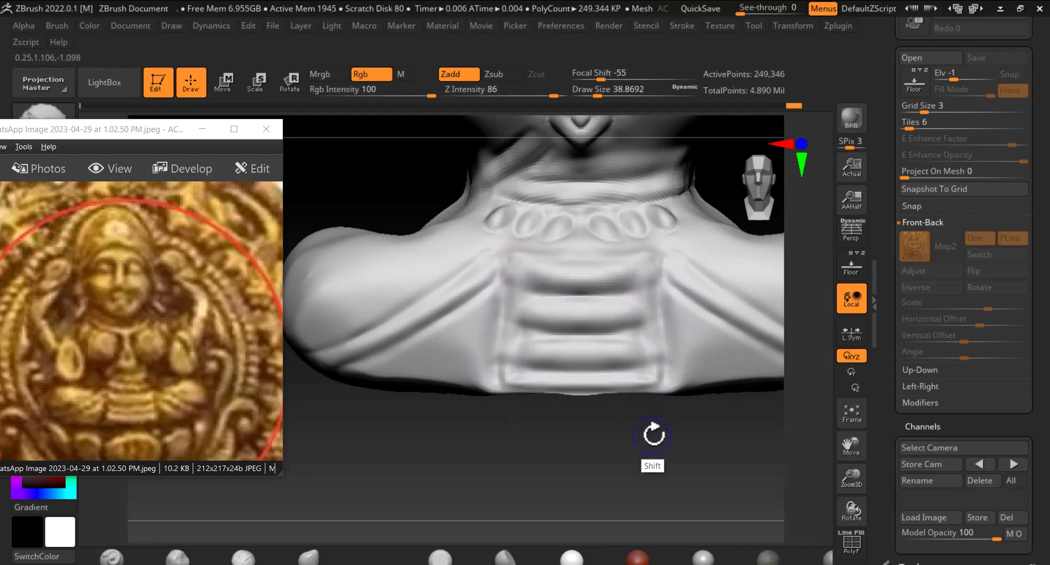
Deepen the grooves between the lap pleats with subtractive strokes
{"action": "key", "text": "alt"}
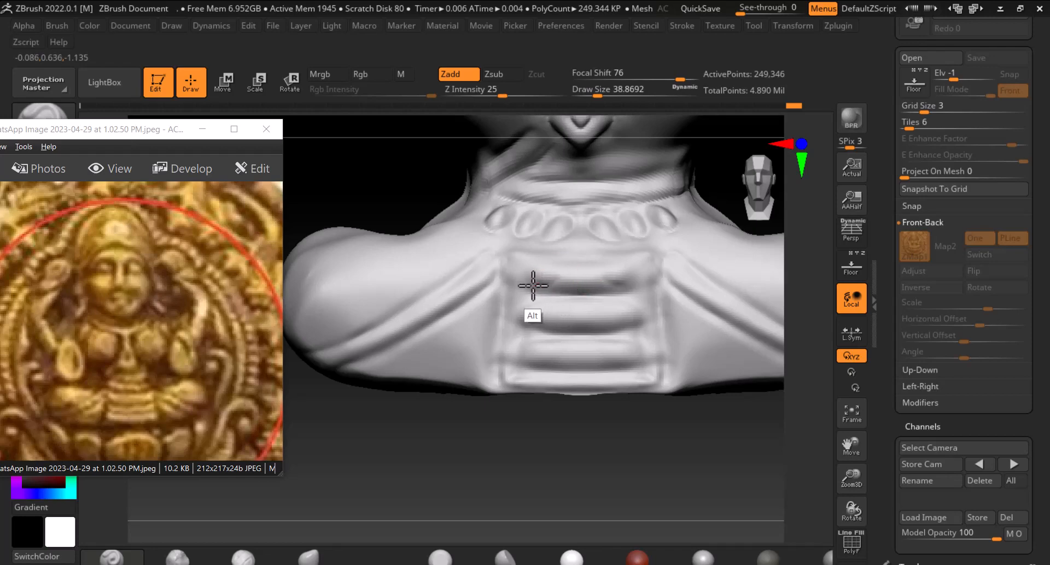
{"action": "mouse_move", "coordinate": [560, 282]}
{"action": "left_mouse_down", "text": "alt"}
{"action": "mouse_move", "coordinate": [576, 292]}
{"action": "mouse_move", "coordinate": [597, 286]}
{"action": "left_mouse_up", "text": "alt"}
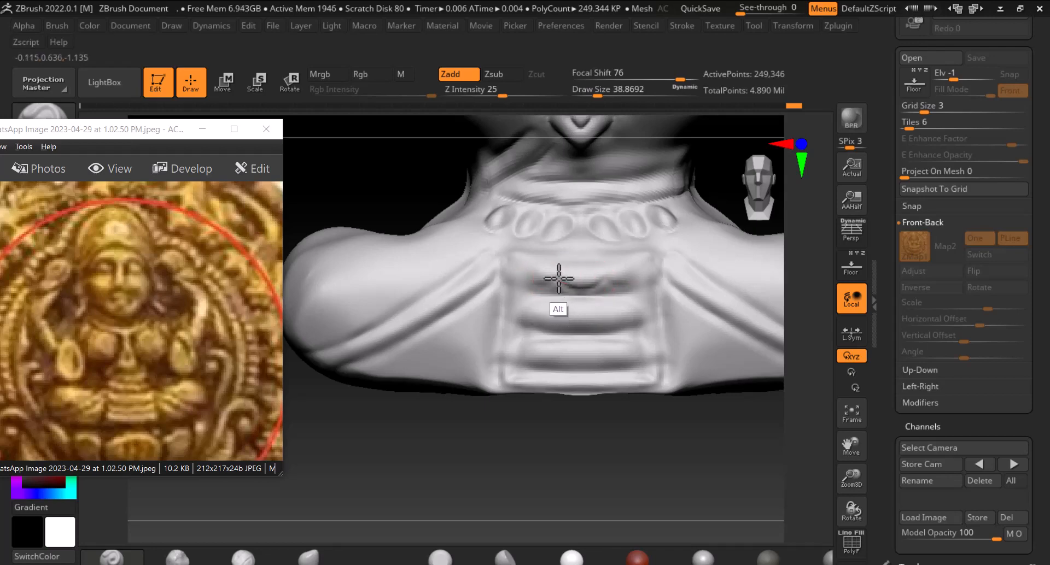
{"action": "left_click_drag", "start_coordinate": [514, 280], "coordinate": [535, 283], "text": "alt"}
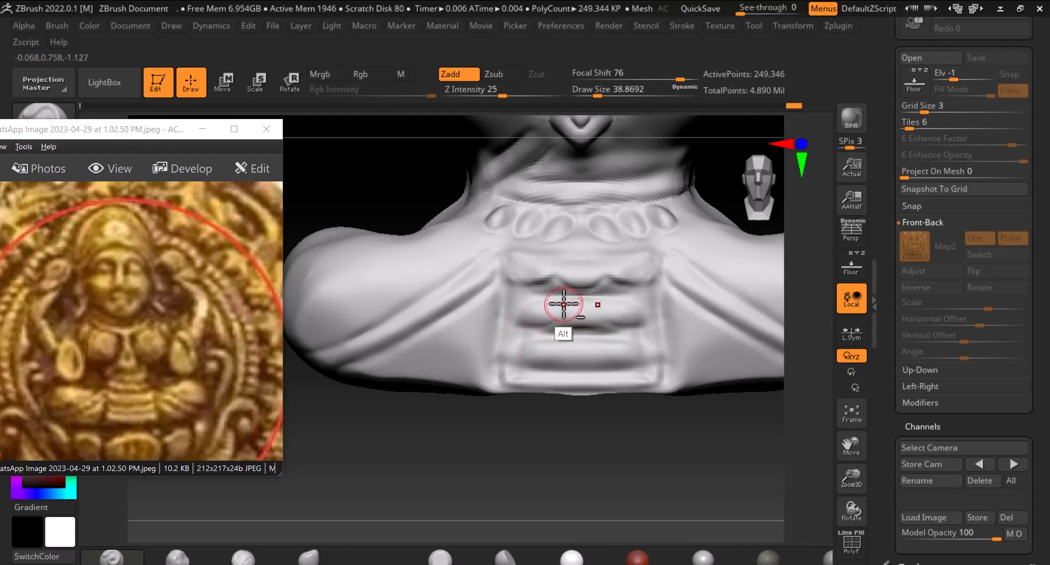
{"action": "left_click_drag", "start_coordinate": [556, 318], "coordinate": [552, 327], "text": "alt"}
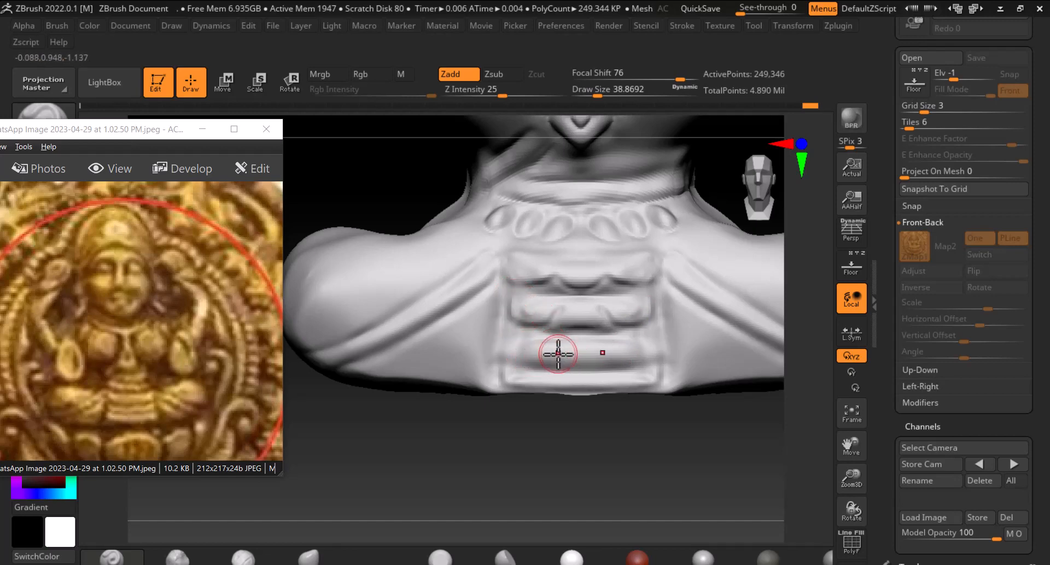
{"action": "key", "text": "alt"}
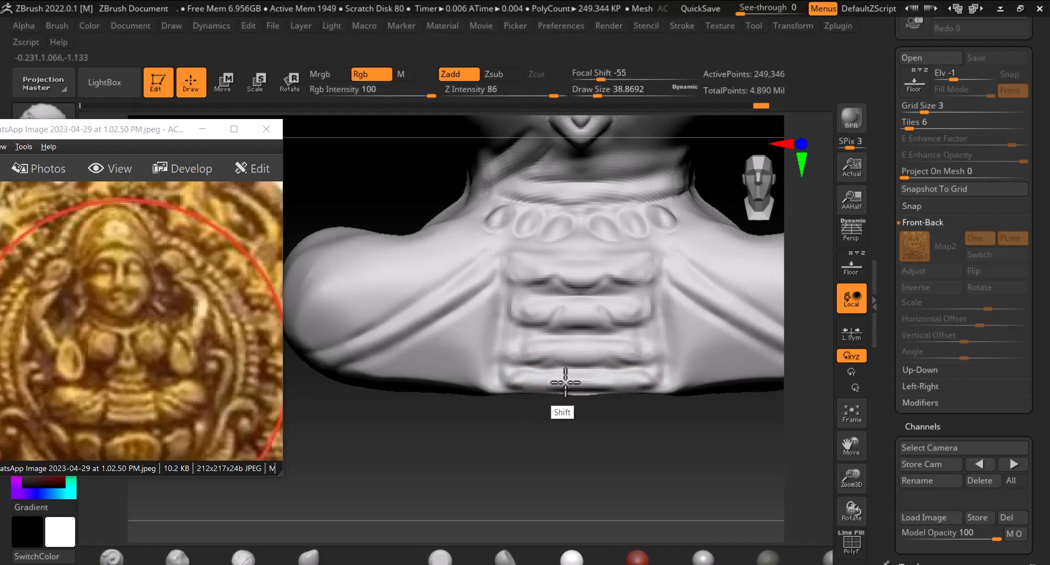
Enlarge the brush, switch to another sculpting brush and shape the rounded knees on either side of the lap
{"action": "mouse_move", "coordinate": [673, 441]}
{"action": "left_mouse_down"}
{"action": "mouse_move", "coordinate": [657, 408]}
{"action": "mouse_move", "coordinate": [677, 438]}
{"action": "mouse_move", "coordinate": [691, 422]}
{"action": "mouse_move", "coordinate": [763, 446]}
{"action": "mouse_move", "coordinate": [734, 452]}
{"action": "mouse_move", "coordinate": [667, 368]}
{"action": "mouse_move", "coordinate": [687, 341]}
{"action": "left_mouse_up"}
{"action": "key", "text": "]"}
{"action": "key", "text": "]"}
{"action": "key", "text": "]"}
{"action": "key", "text": "]"}
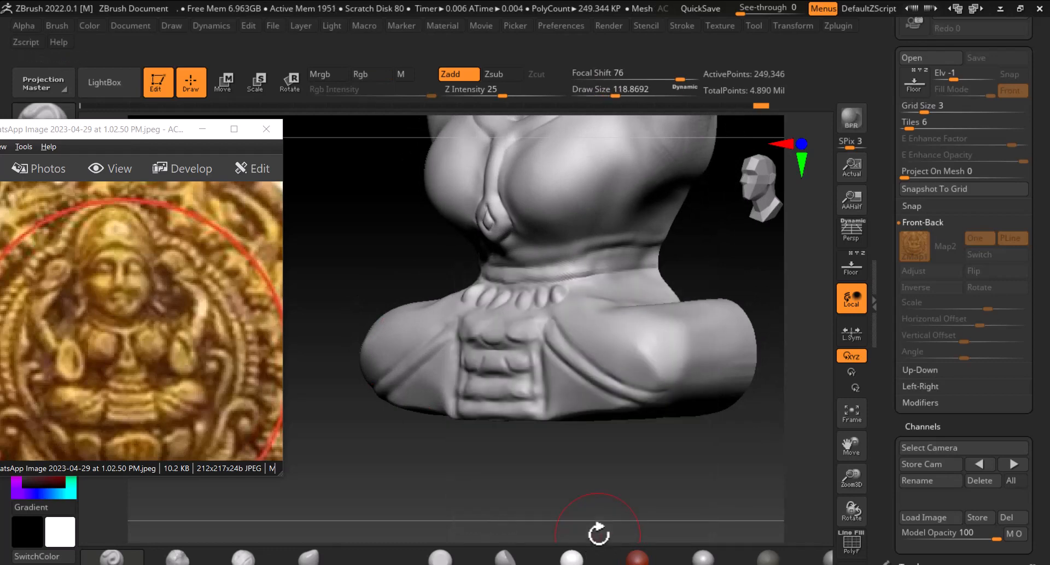
{"action": "left_click", "coordinate": [505, 558]}
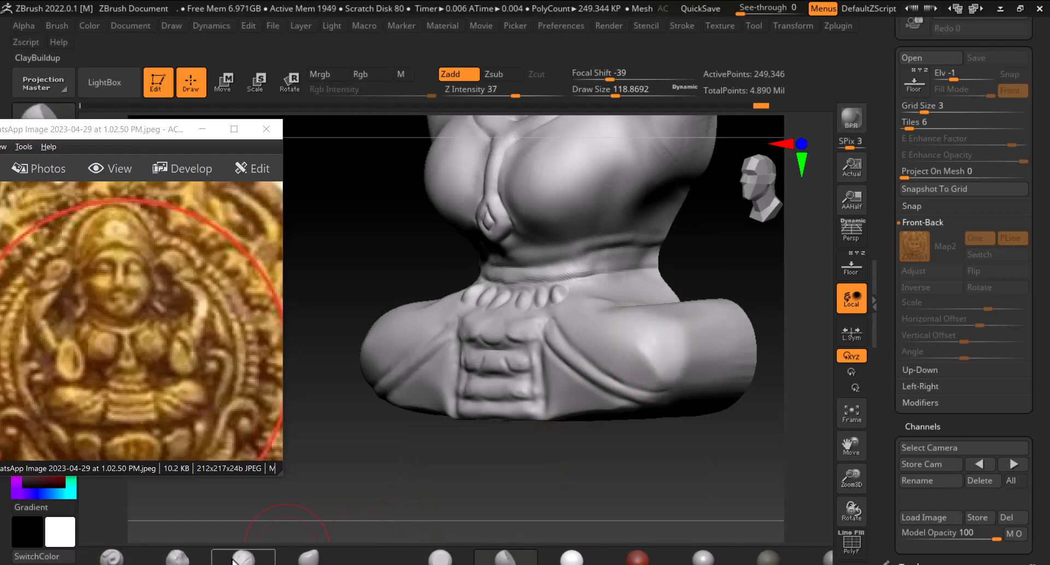
{"action": "left_click", "coordinate": [184, 560]}
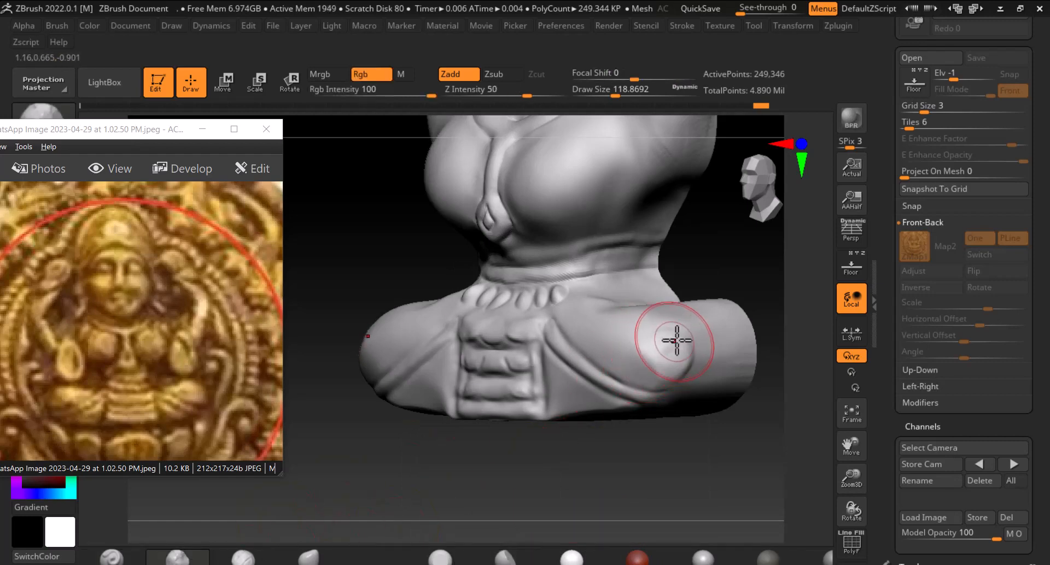
{"action": "left_click_drag", "start_coordinate": [702, 449], "coordinate": [716, 470]}
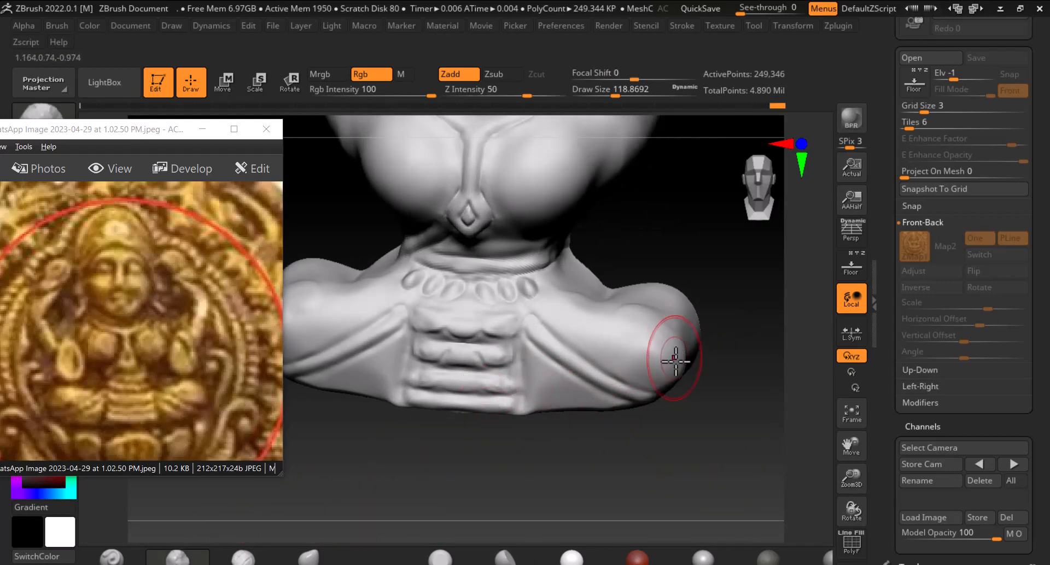
{"action": "mouse_move", "coordinate": [667, 352]}
{"action": "left_mouse_down"}
{"action": "mouse_move", "coordinate": [586, 483]}
{"action": "mouse_move", "coordinate": [547, 408]}
{"action": "left_mouse_up"}
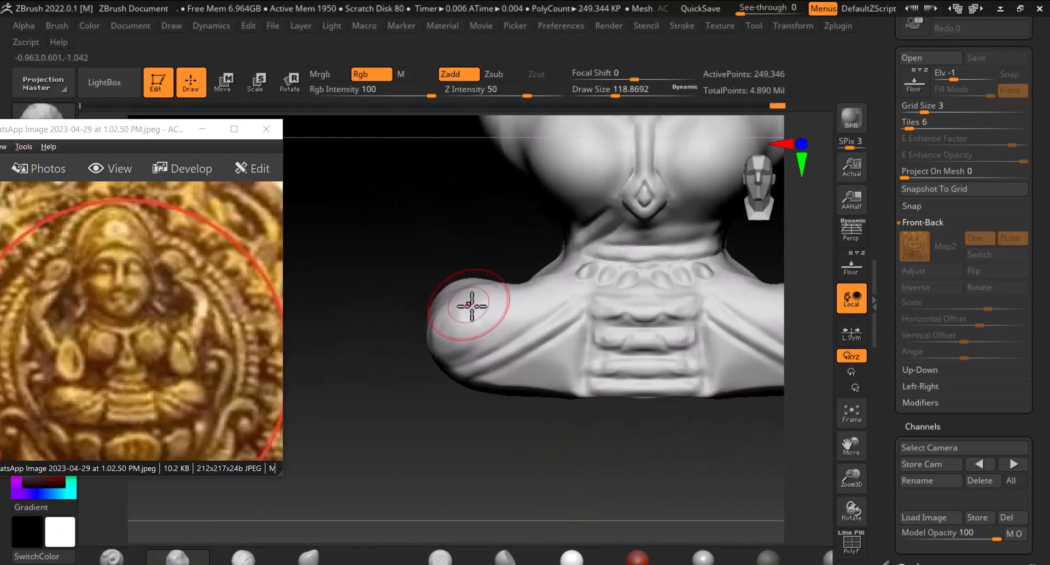
{"action": "left_click_drag", "start_coordinate": [448, 333], "coordinate": [464, 330], "text": "shift"}
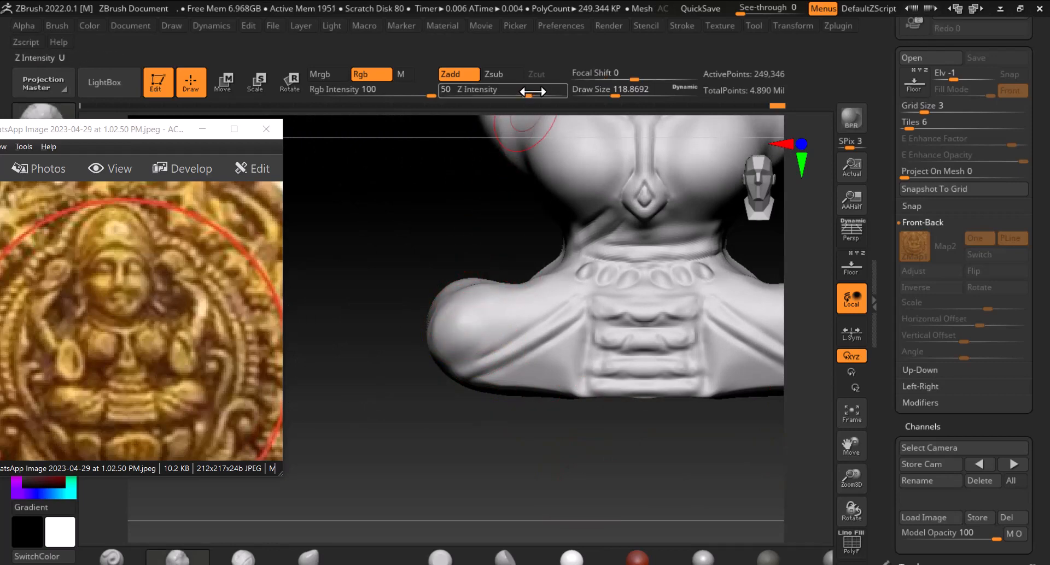
Lower Z intensity to 21 and smooth the lower edge of the left knee
{"action": "left_click_drag", "start_coordinate": [530, 93], "coordinate": [494, 95]}
{"action": "left_click_drag", "start_coordinate": [363, 229], "coordinate": [379, 241]}
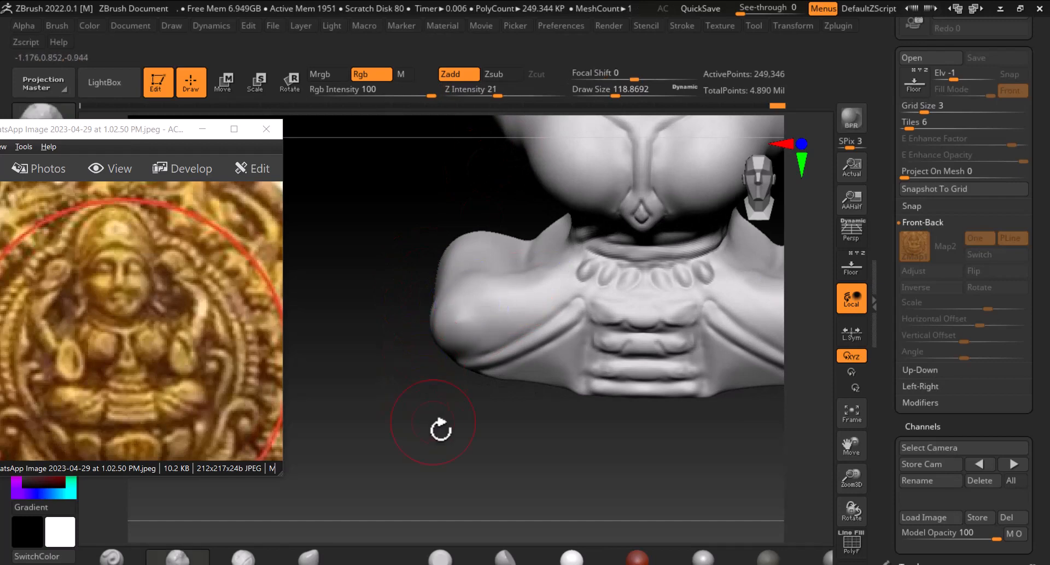
{"action": "mouse_move", "coordinate": [441, 429]}
{"action": "left_mouse_down", "text": "shift"}
{"action": "mouse_move", "coordinate": [621, 450]}
{"action": "mouse_move", "coordinate": [572, 462]}
{"action": "left_mouse_up", "text": "shift"}
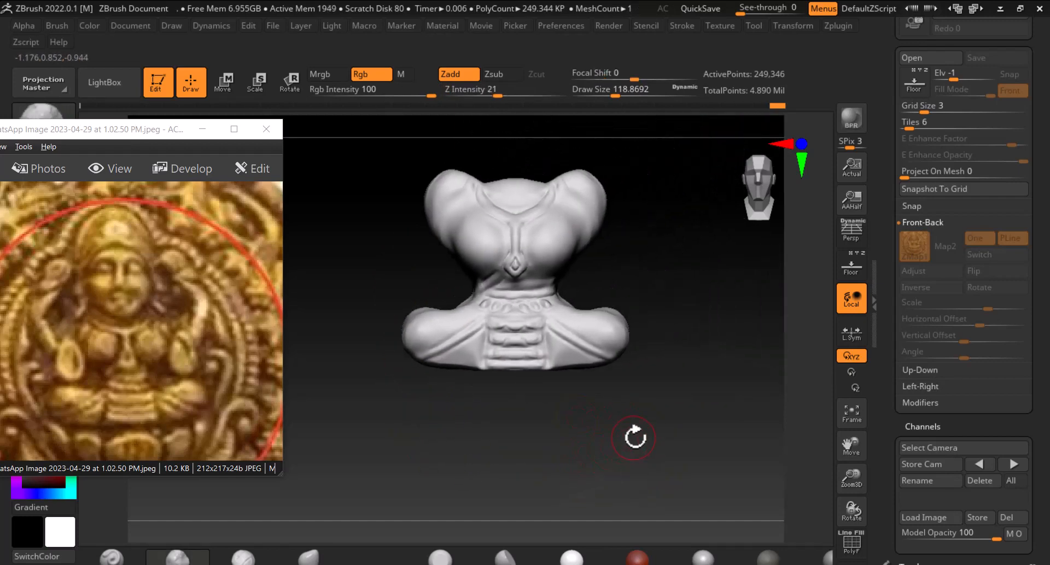
{"action": "mouse_move", "coordinate": [588, 415]}
{"action": "left_mouse_down"}
{"action": "mouse_move", "coordinate": [638, 440]}
{"action": "mouse_move", "coordinate": [653, 473]}
{"action": "mouse_move", "coordinate": [660, 431]}
{"action": "mouse_move", "coordinate": [592, 470]}
{"action": "left_mouse_up"}
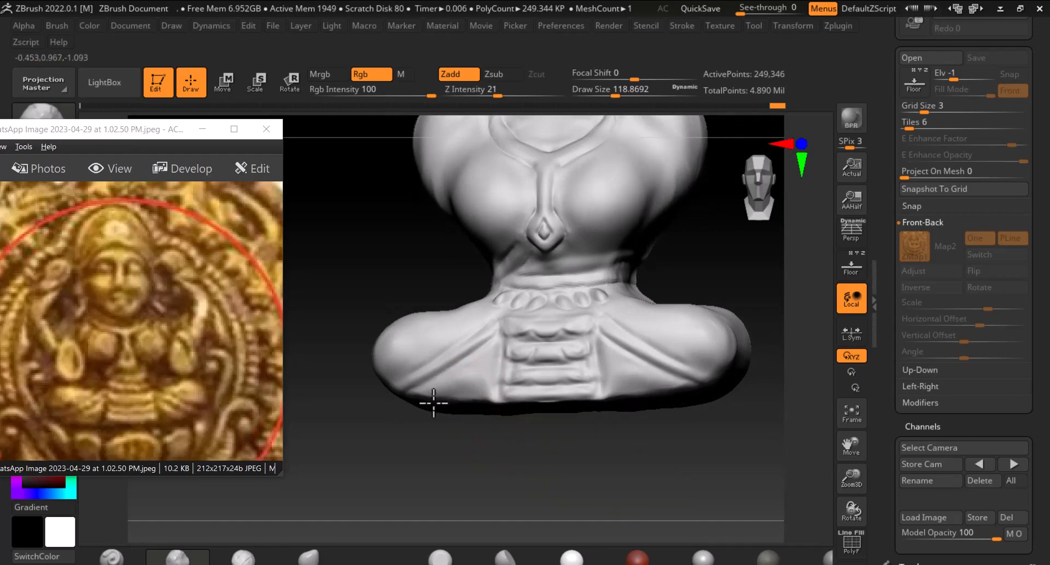
{"action": "key", "text": "shift"}
{"action": "left_click_drag", "start_coordinate": [482, 402], "coordinate": [424, 408], "text": "shift"}
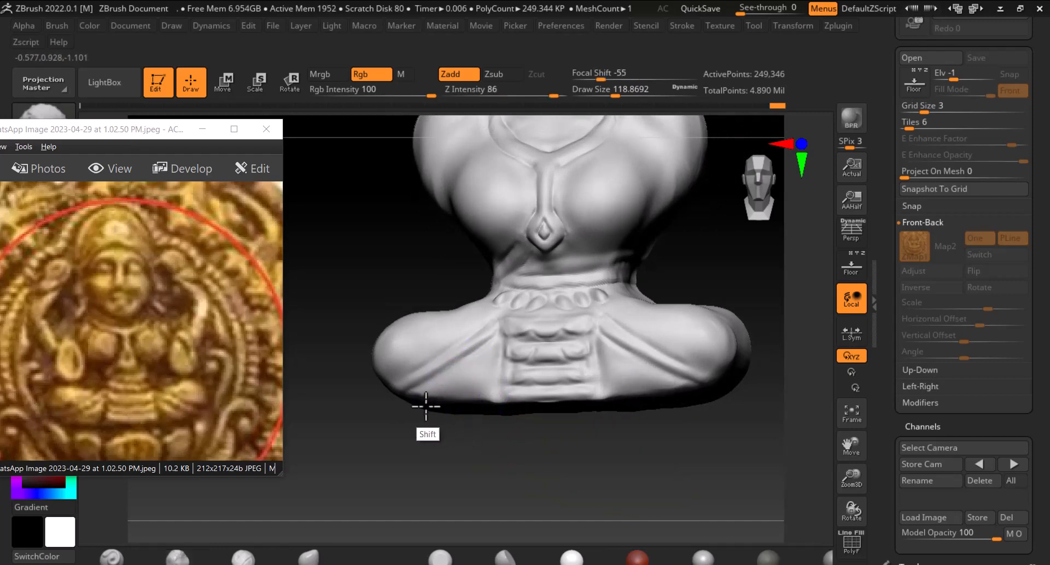
Undo a stray stroke under the lap, shrink the brush and refine the lowest lap pleat
{"action": "mouse_move", "coordinate": [721, 459]}
{"action": "left_mouse_down", "text": "alt"}
{"action": "mouse_move", "coordinate": [705, 449]}
{"action": "mouse_move", "coordinate": [722, 507]}
{"action": "left_mouse_up", "text": "alt"}
{"action": "left_click_drag", "start_coordinate": [723, 454], "coordinate": [736, 431]}
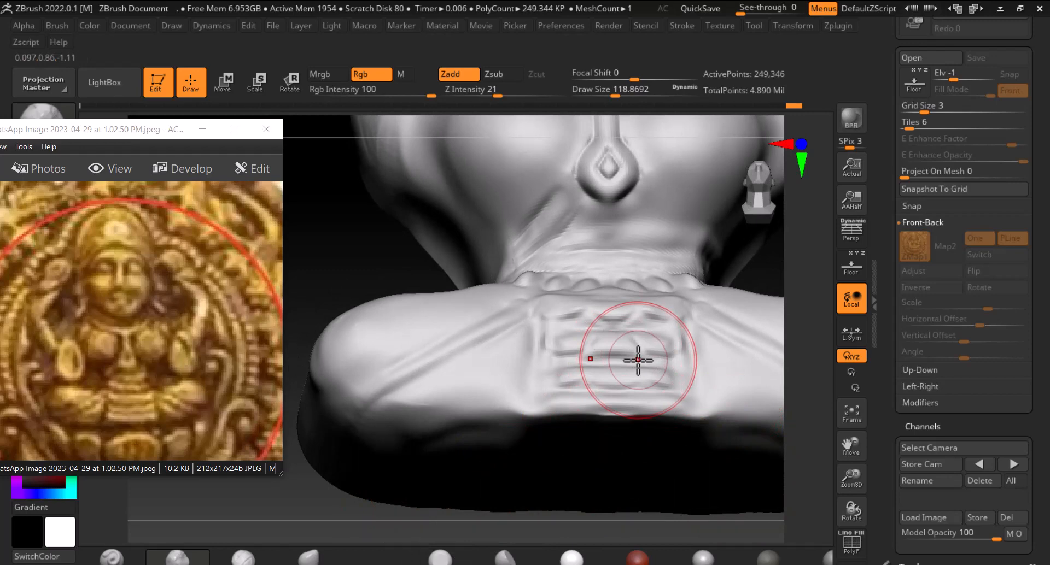
{"action": "key", "text": "ctrl+z"}
{"action": "key", "text": "["}
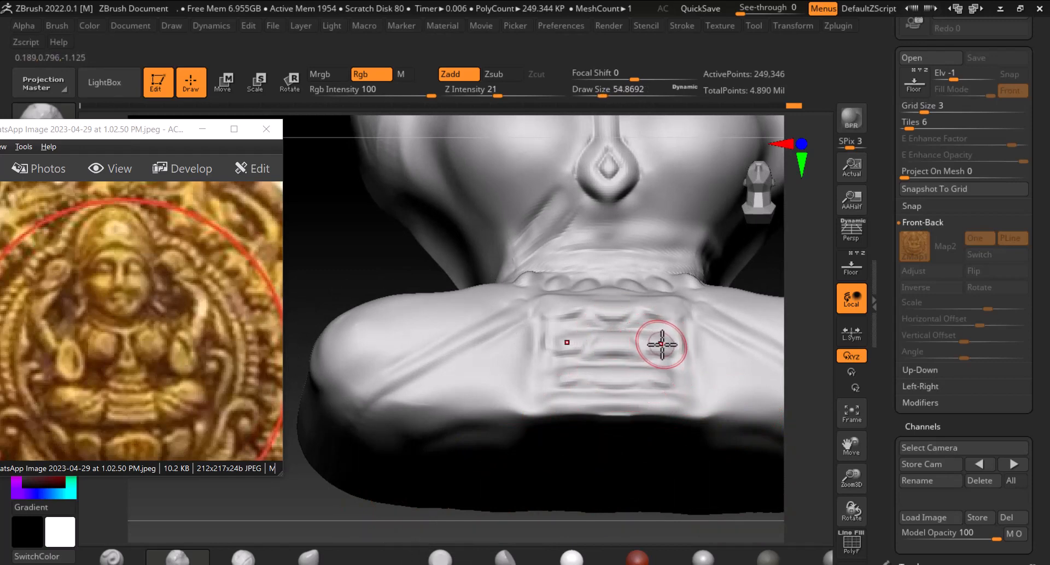
{"action": "key", "text": "["}
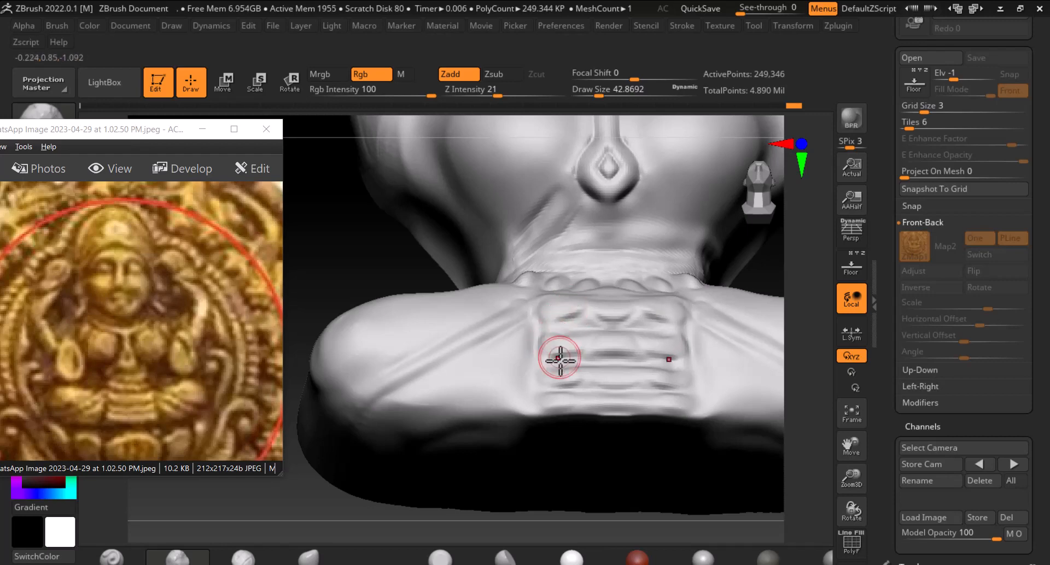
{"action": "left_click_drag", "start_coordinate": [546, 371], "coordinate": [574, 371]}
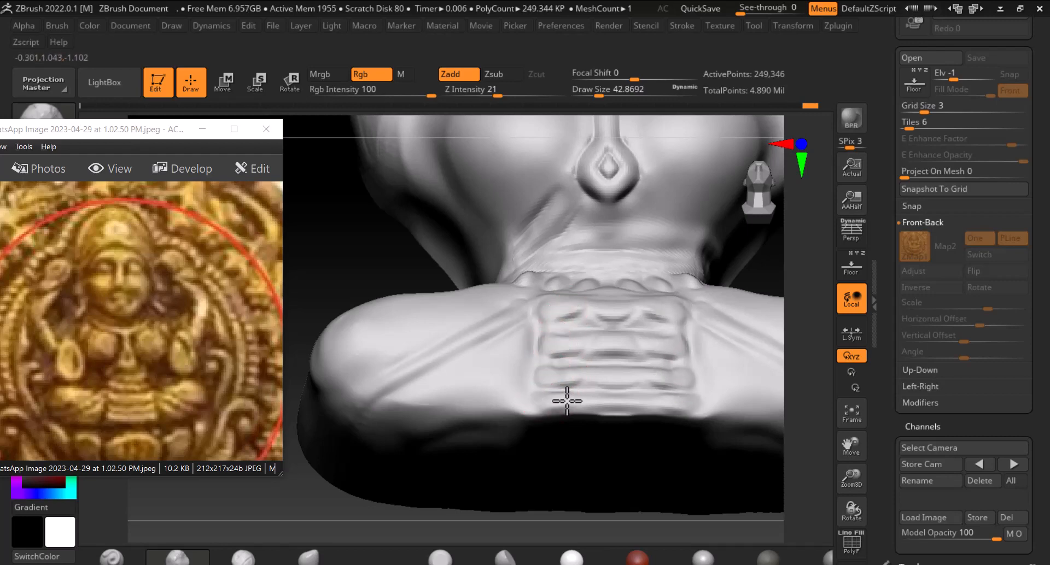
Frame the figure from the front and turn on the reference backdrop behind it for comparison
{"action": "key", "text": "f"}
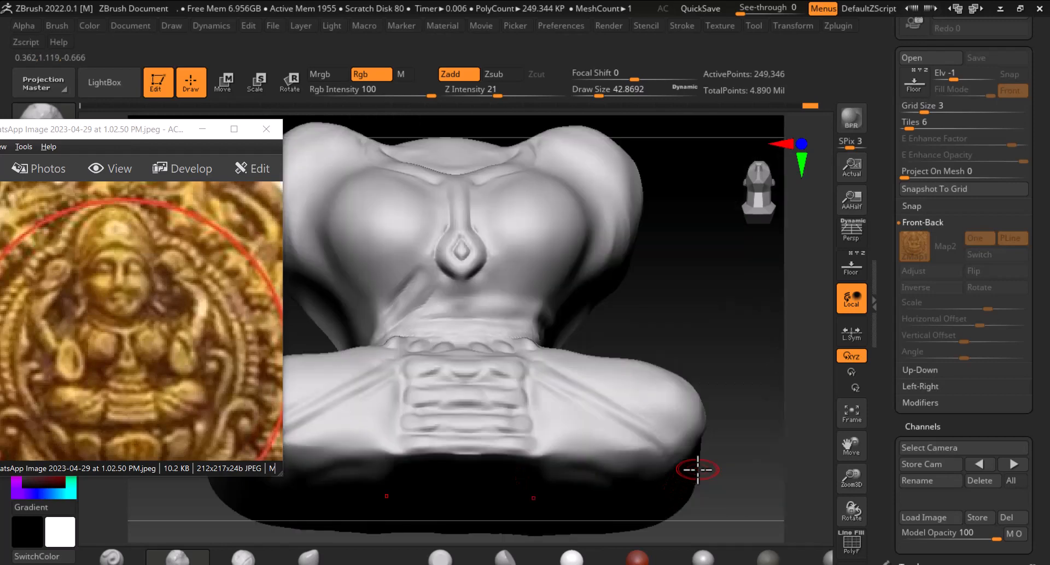
{"action": "mouse_move", "coordinate": [726, 345]}
{"action": "left_mouse_down"}
{"action": "mouse_move", "coordinate": [714, 307]}
{"action": "mouse_move", "coordinate": [750, 305]}
{"action": "mouse_move", "coordinate": [744, 342]}
{"action": "mouse_move", "coordinate": [740, 331]}
{"action": "left_mouse_up"}
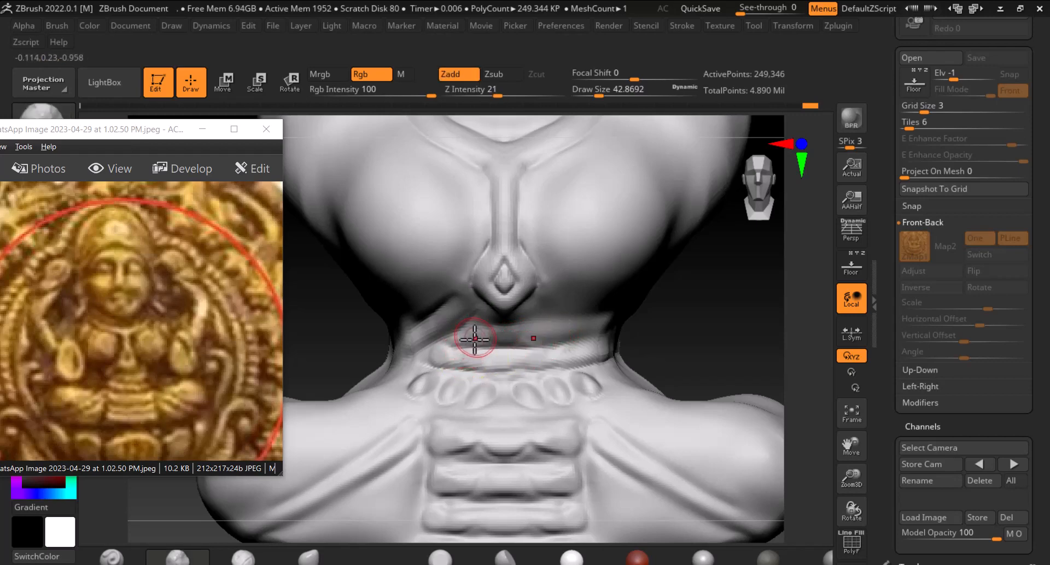
{"action": "key", "text": "f"}
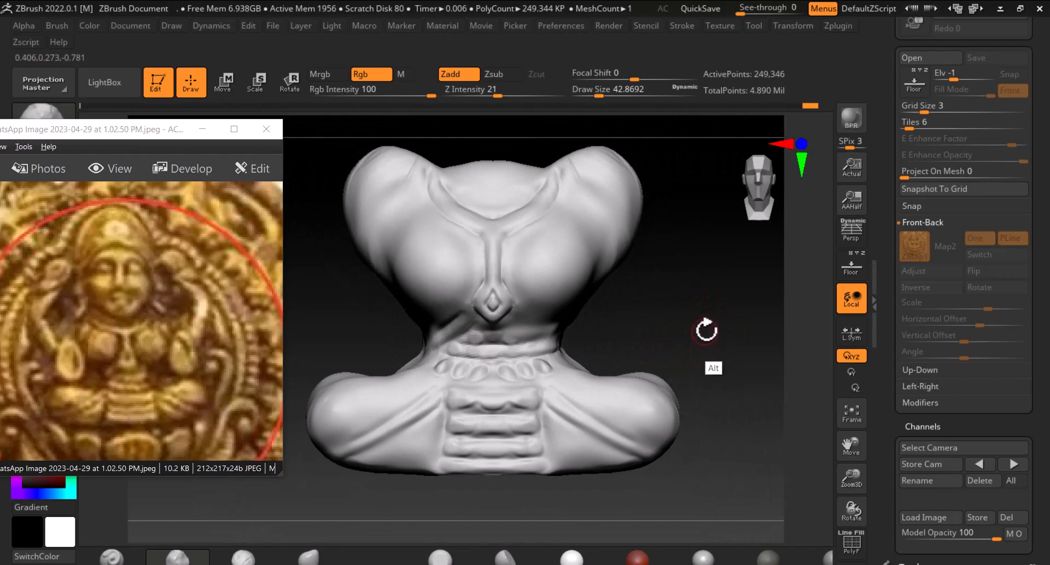
{"action": "left_click_drag", "start_coordinate": [705, 330], "coordinate": [735, 294], "text": "alt"}
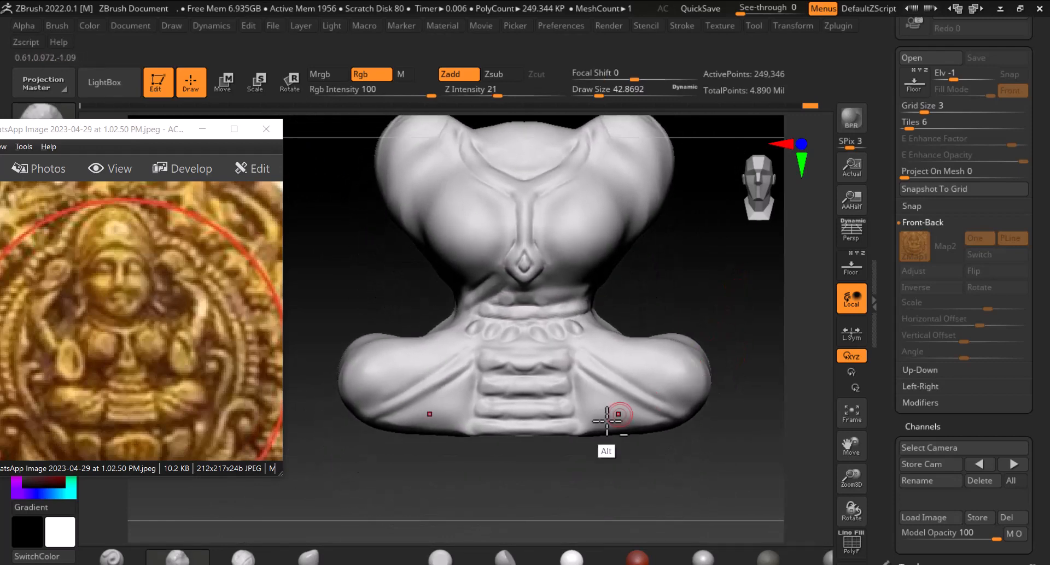
{"action": "left_click_drag", "start_coordinate": [725, 443], "coordinate": [762, 391]}
{"action": "left_click", "coordinate": [850, 265]}
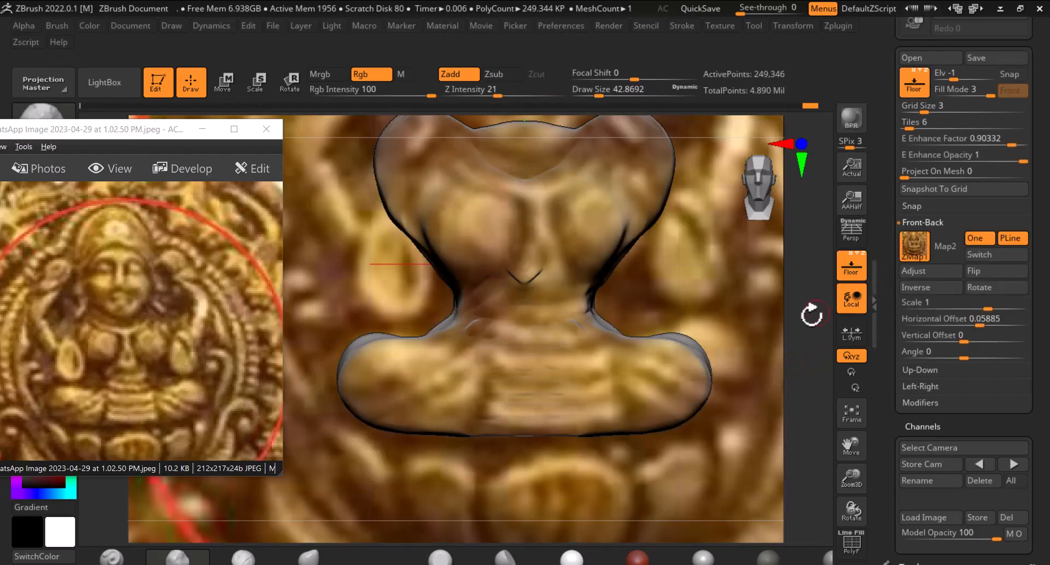
Save the project under the name "laxmi ji m2"
{"action": "left_click_drag", "start_coordinate": [743, 286], "coordinate": [695, 332], "text": "alt"}
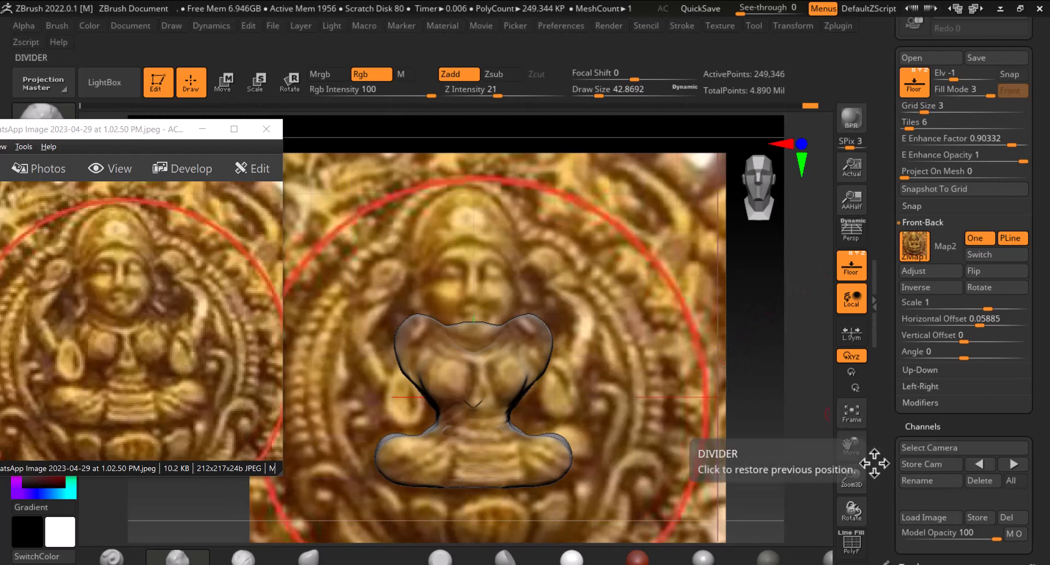
{"action": "left_click_drag", "start_coordinate": [886, 191], "coordinate": [907, 55]}
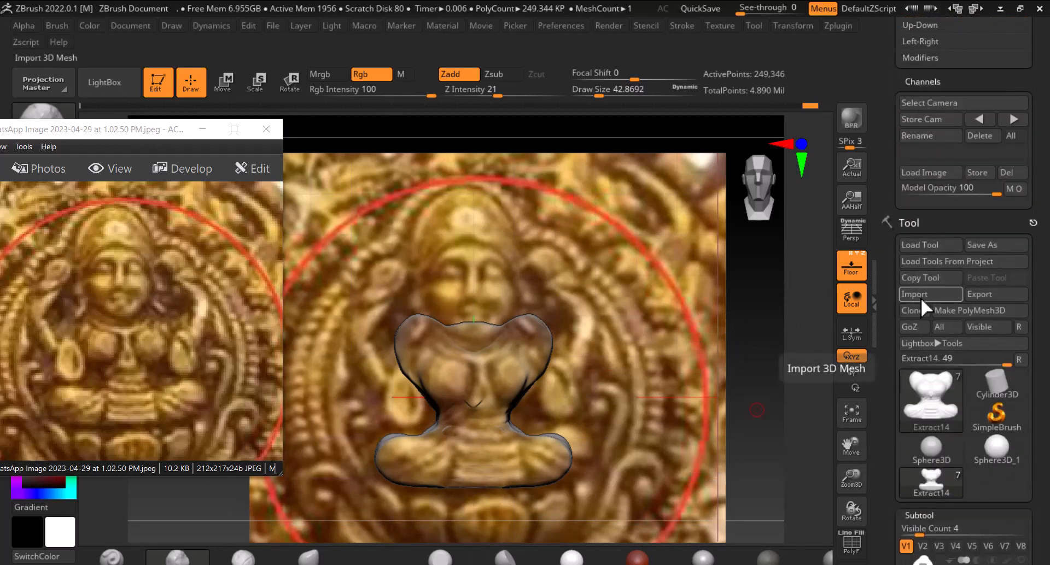
{"action": "left_click_drag", "start_coordinate": [882, 418], "coordinate": [892, 372]}
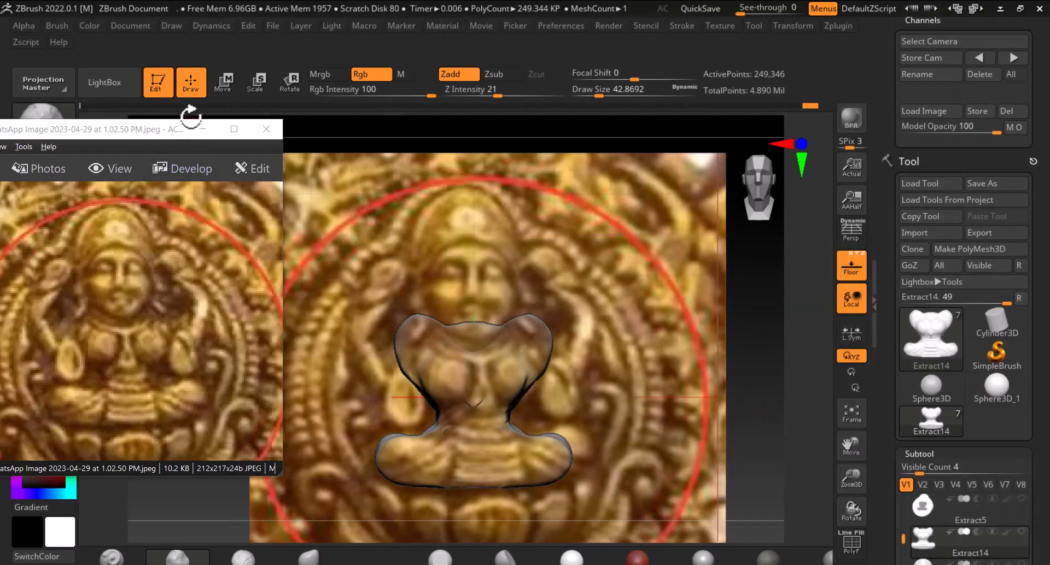
{"action": "left_click", "coordinate": [276, 24]}
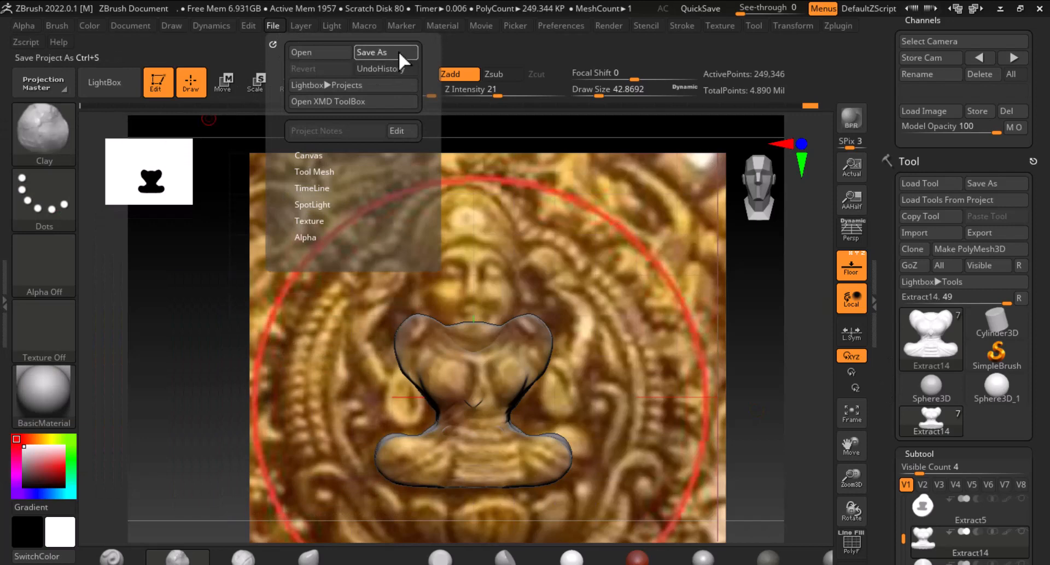
{"action": "left_click", "coordinate": [398, 51]}
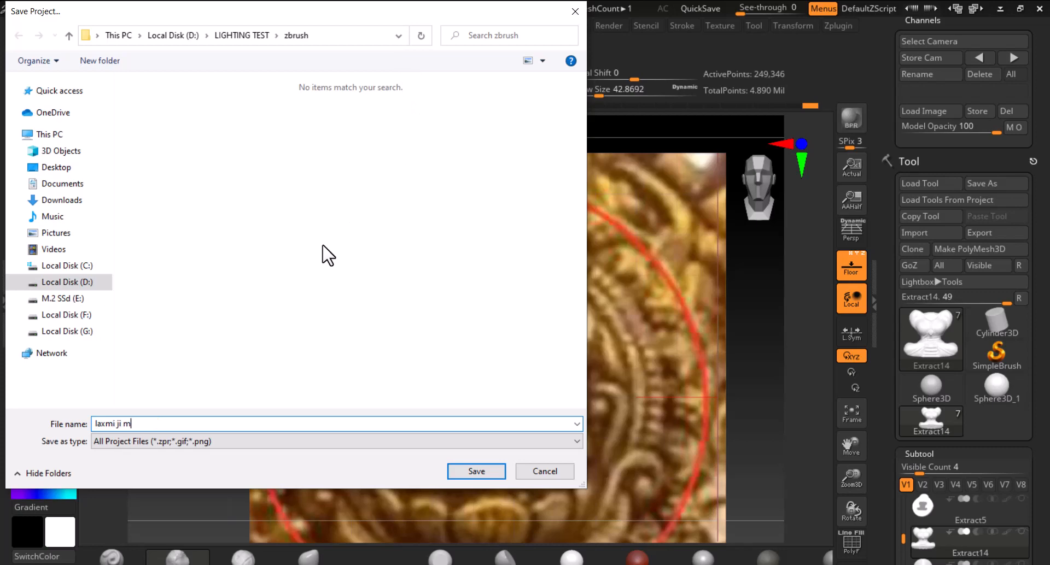
{"action": "key", "text": "Return"}
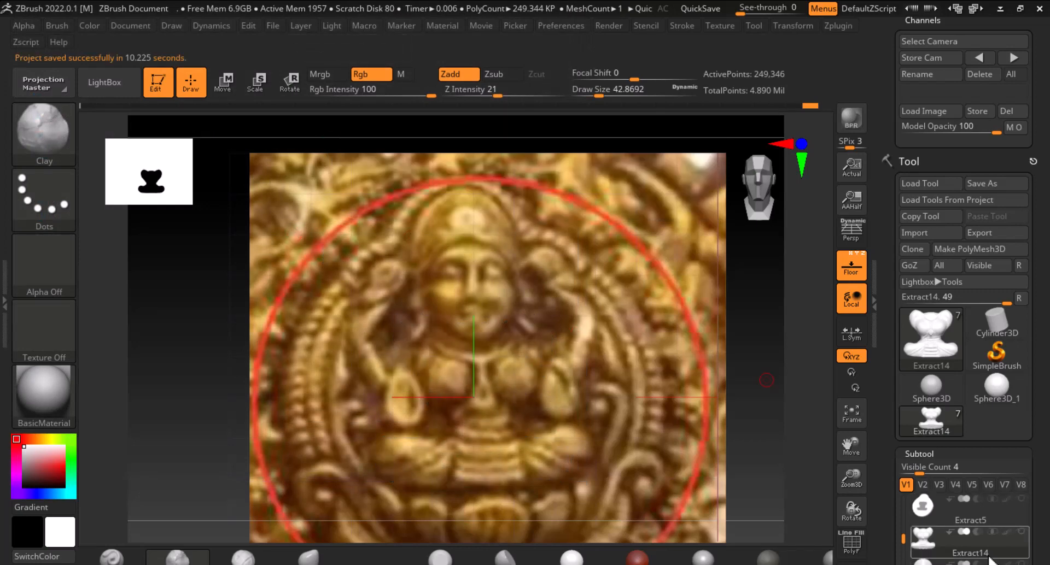
Select the medallion base subtool and mask two curved arm shapes on both sides of the figure, tracing the reference
{"action": "scroll", "coordinate": [940, 319], "scroll_direction": "down", "scroll_amount": 5}
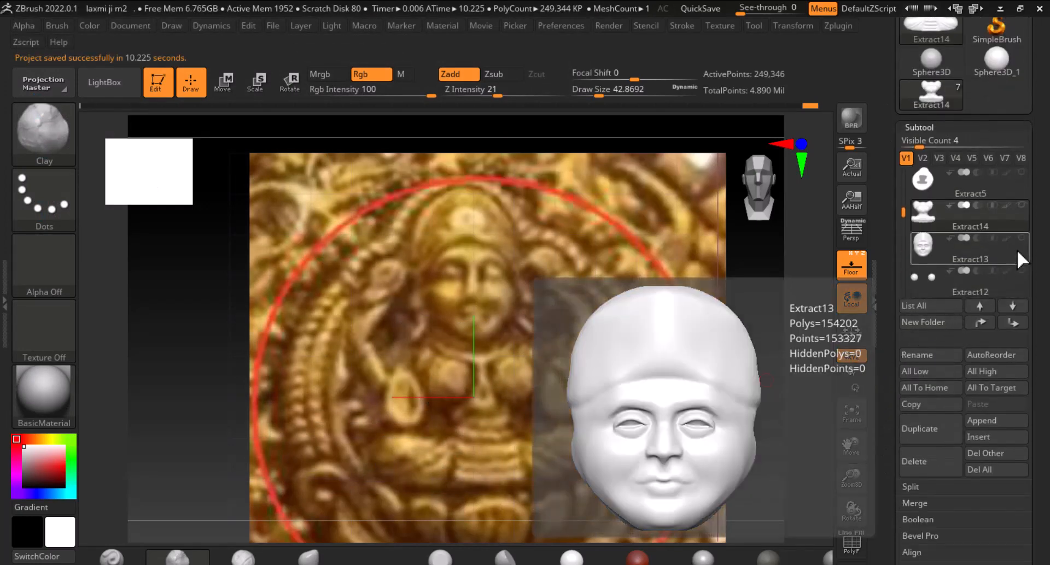
{"action": "left_click", "coordinate": [924, 183]}
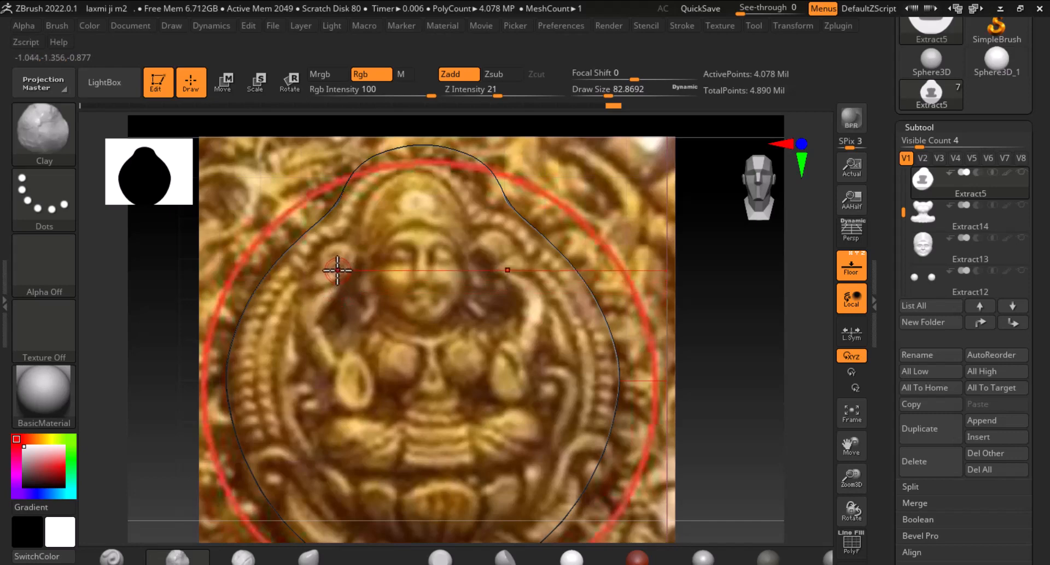
{"action": "key", "text": "ctrl"}
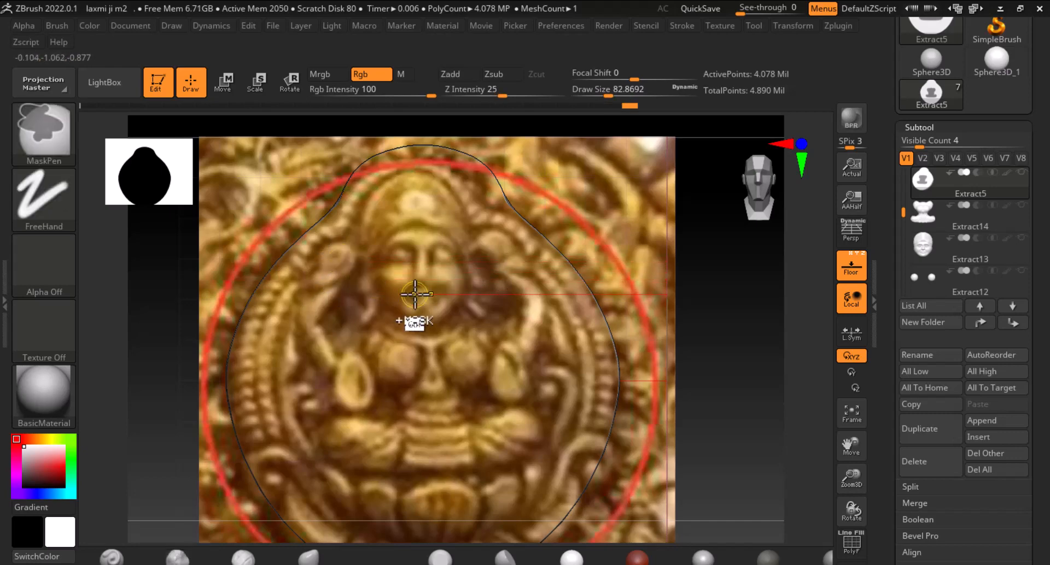
{"action": "left_click", "coordinate": [854, 275]}
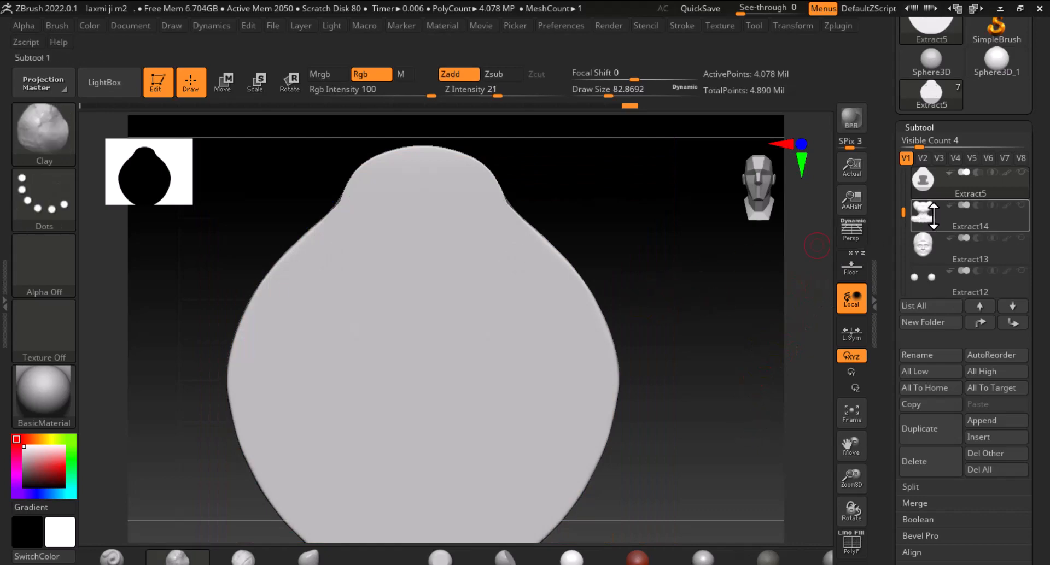
{"action": "left_click", "coordinate": [851, 273]}
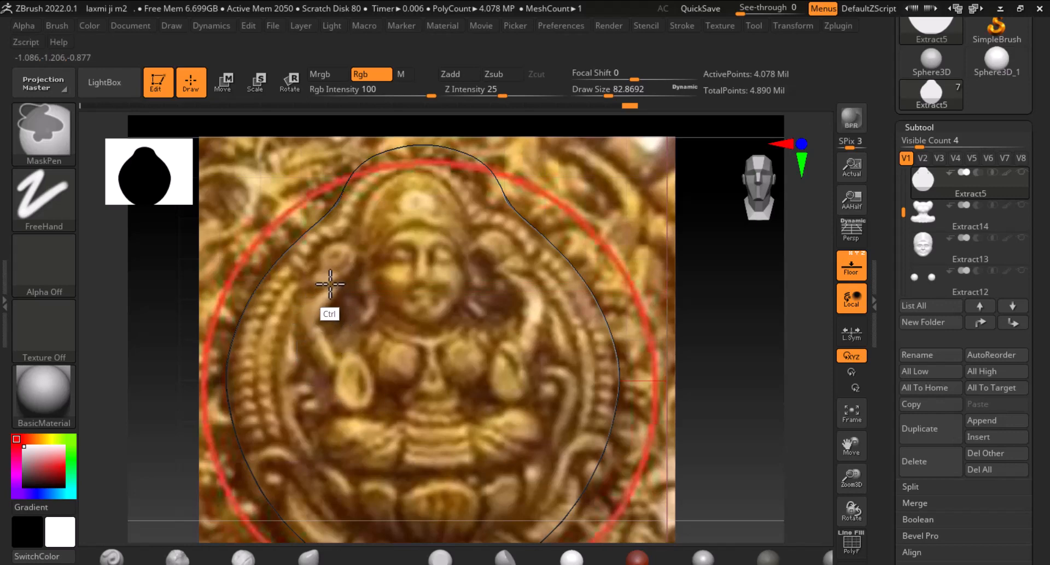
{"action": "left_click_drag", "start_coordinate": [334, 288], "coordinate": [339, 289], "text": "ctrl"}
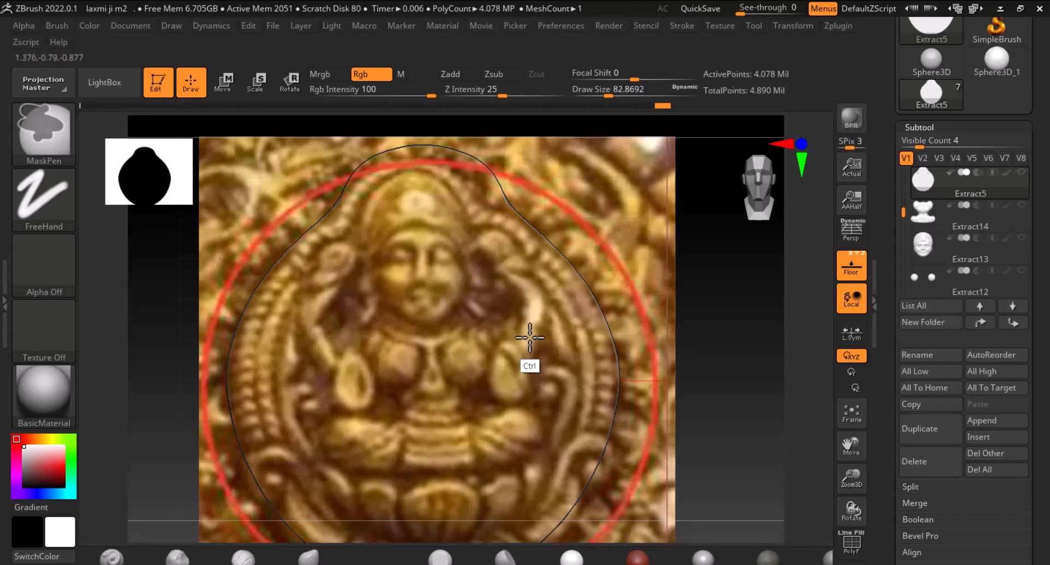
{"action": "left_click", "coordinate": [850, 258]}
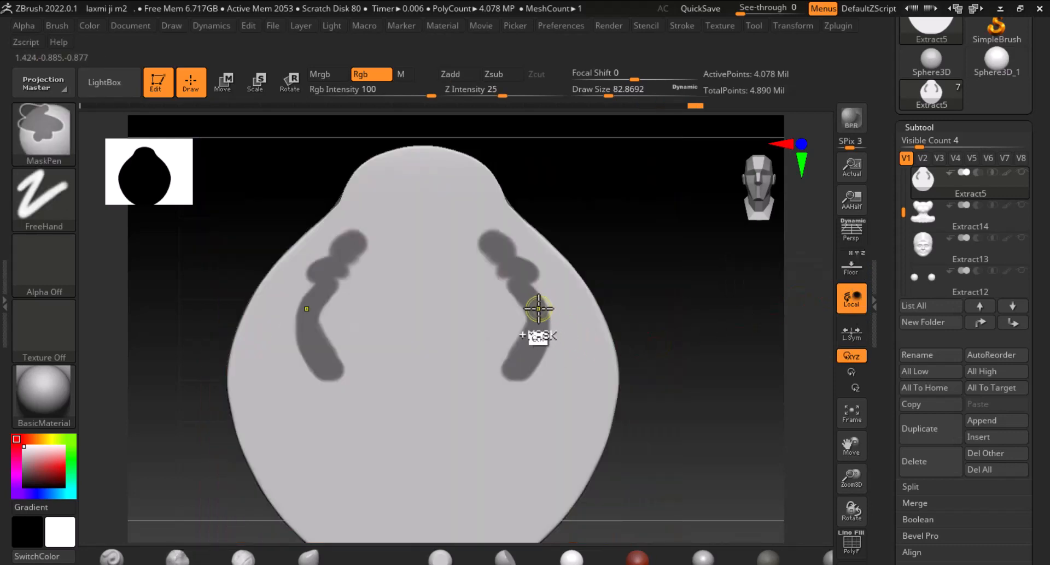
{"action": "left_click", "coordinate": [854, 273]}
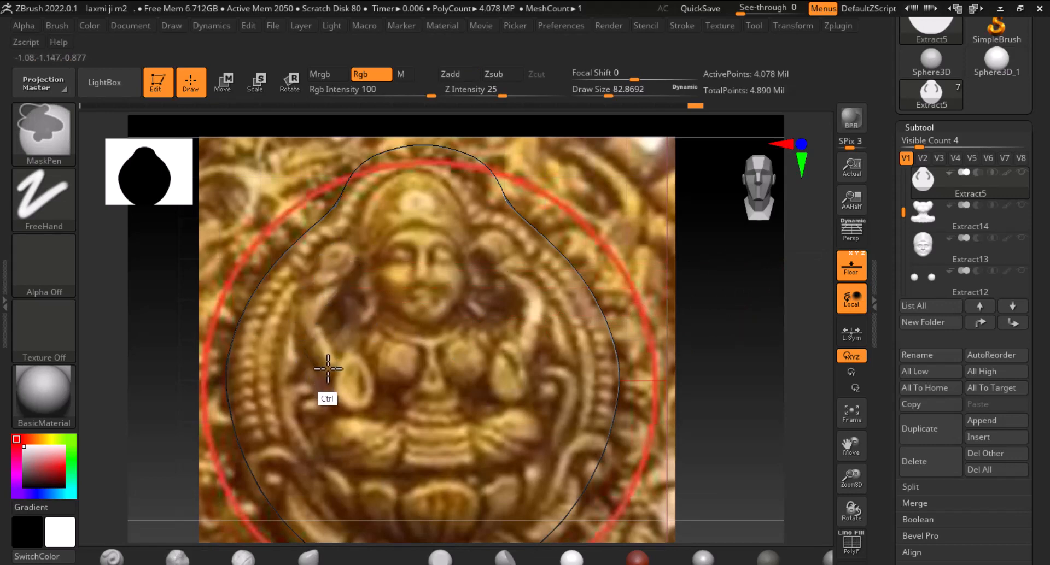
{"action": "mouse_move", "coordinate": [328, 369]}
{"action": "left_mouse_down", "text": "ctrl"}
{"action": "mouse_move", "coordinate": [304, 335]}
{"action": "mouse_move", "coordinate": [363, 327]}
{"action": "left_mouse_up", "text": "ctrl"}
{"action": "left_click", "coordinate": [851, 263]}
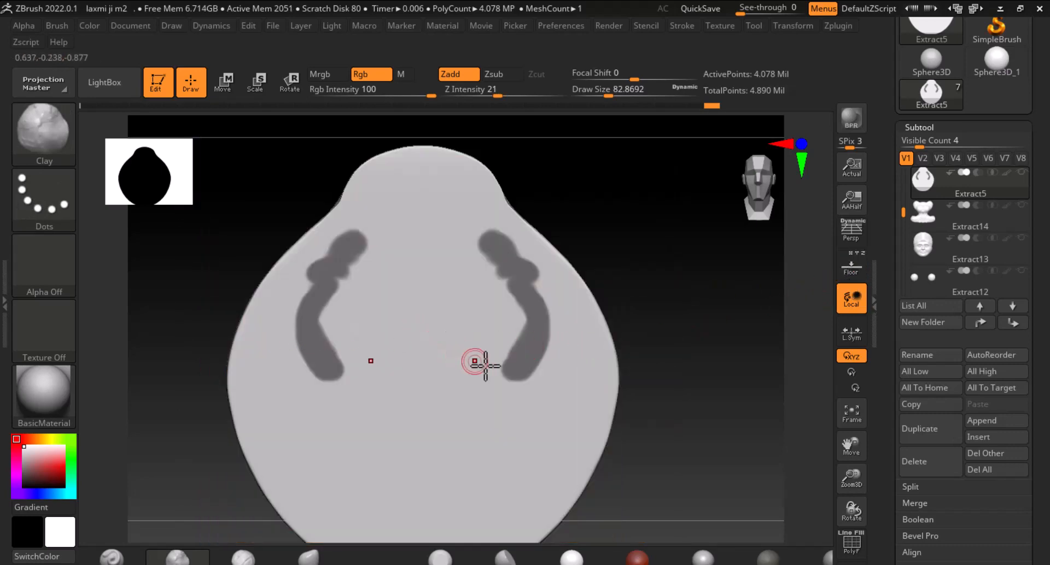
Extract the masked arm areas from the base into a new subtool and accept the extraction
{"action": "left_click_drag", "start_coordinate": [890, 505], "coordinate": [883, 393]}
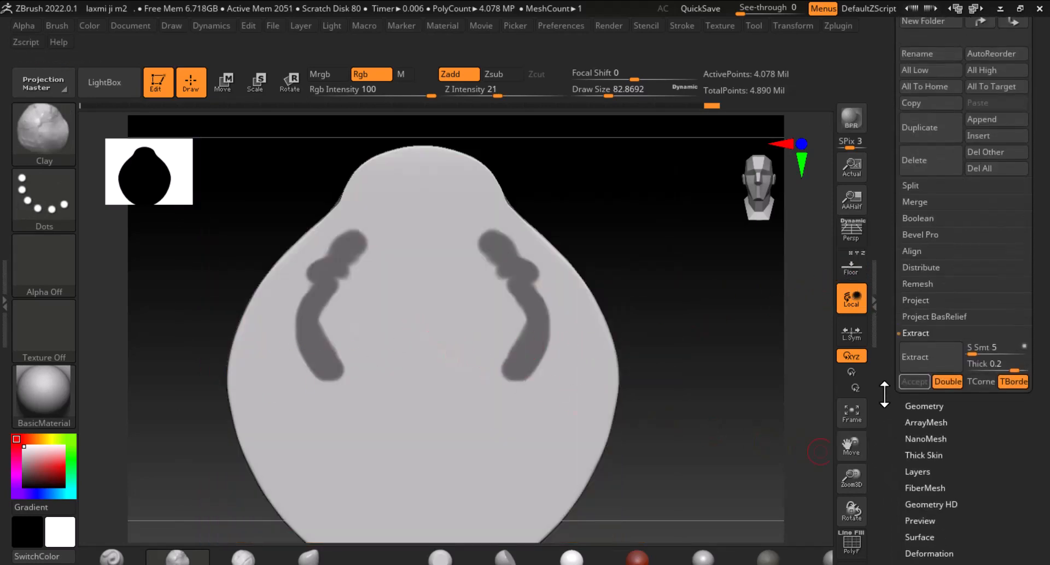
{"action": "left_click", "coordinate": [926, 360]}
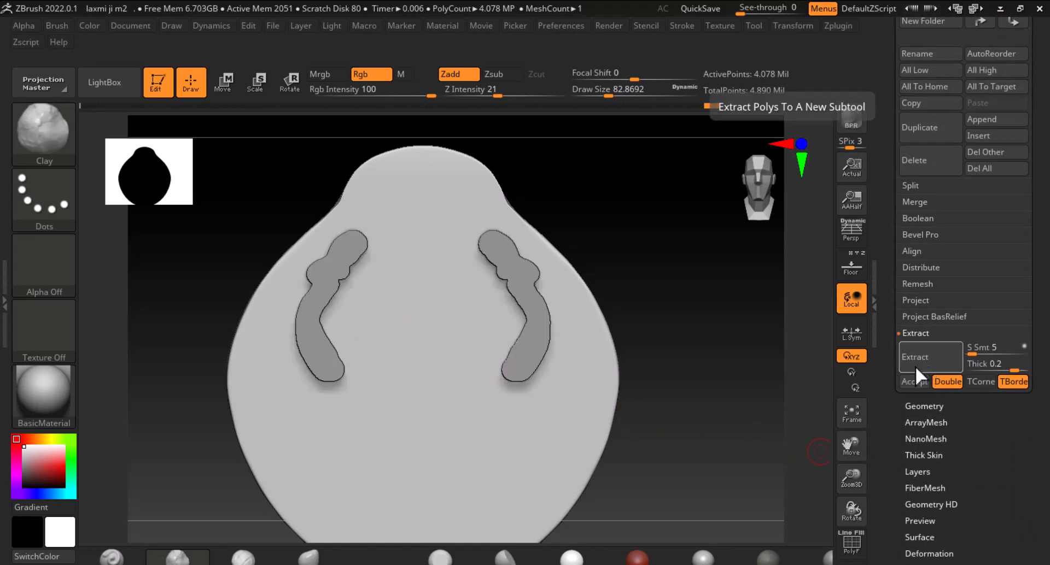
{"action": "left_click_drag", "start_coordinate": [750, 429], "coordinate": [868, 387]}
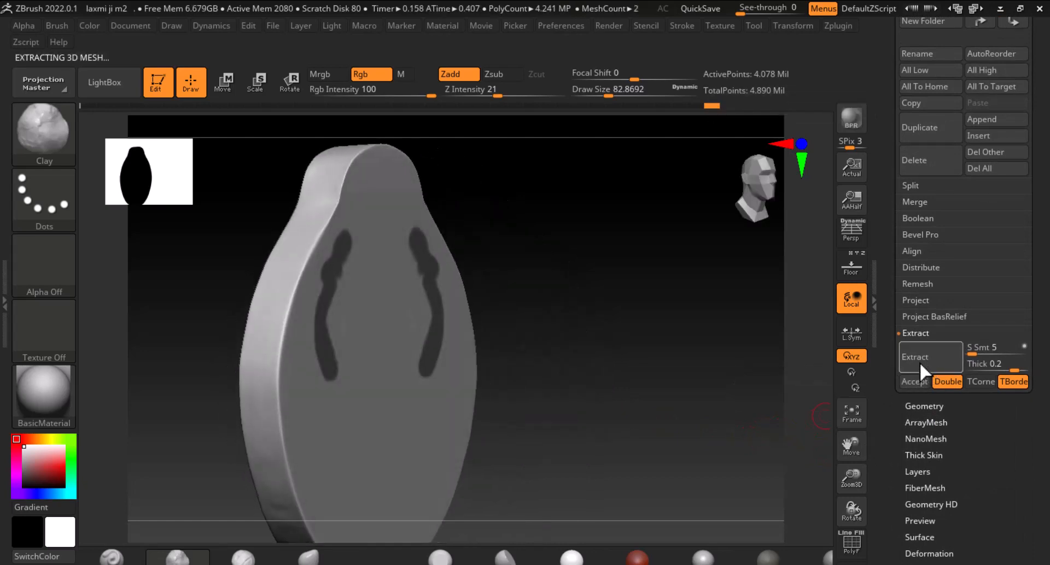
{"action": "left_click", "coordinate": [914, 381]}
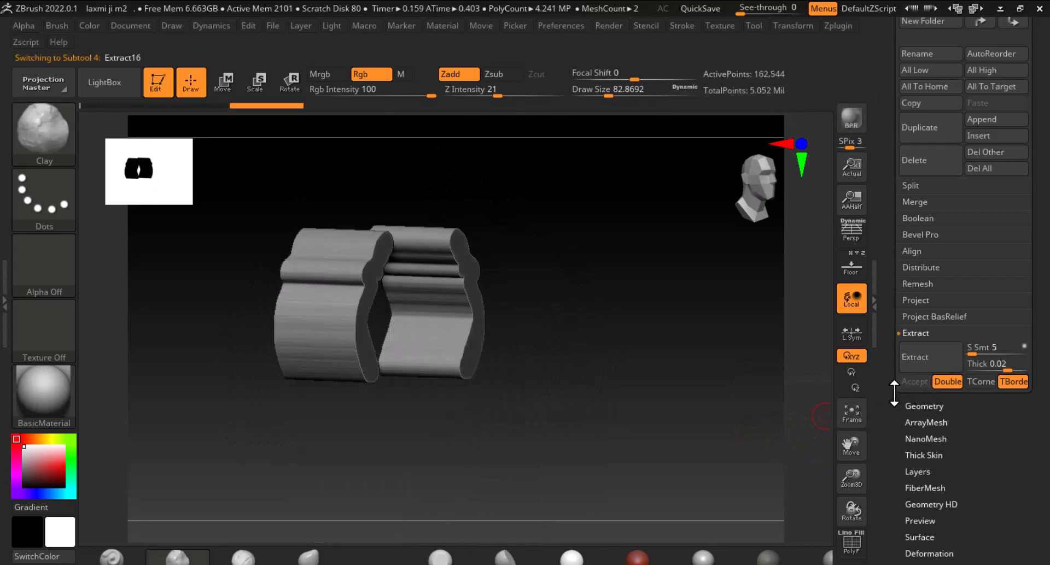
Check the extracted arm pieces against the reference, then run ZRemesher on them
{"action": "left_click_drag", "start_coordinate": [805, 421], "coordinate": [820, 382]}
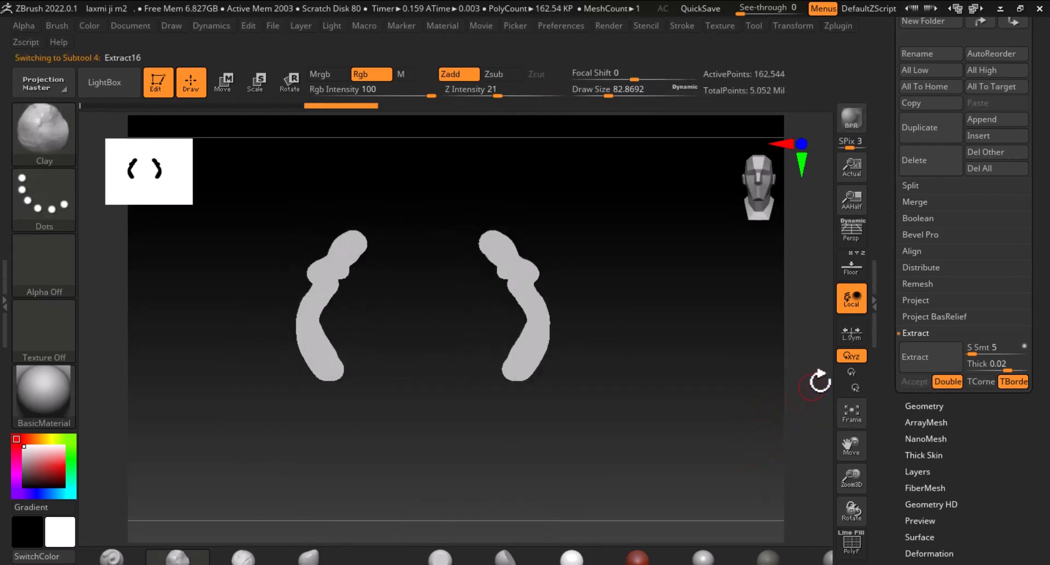
{"action": "left_click", "coordinate": [857, 273]}
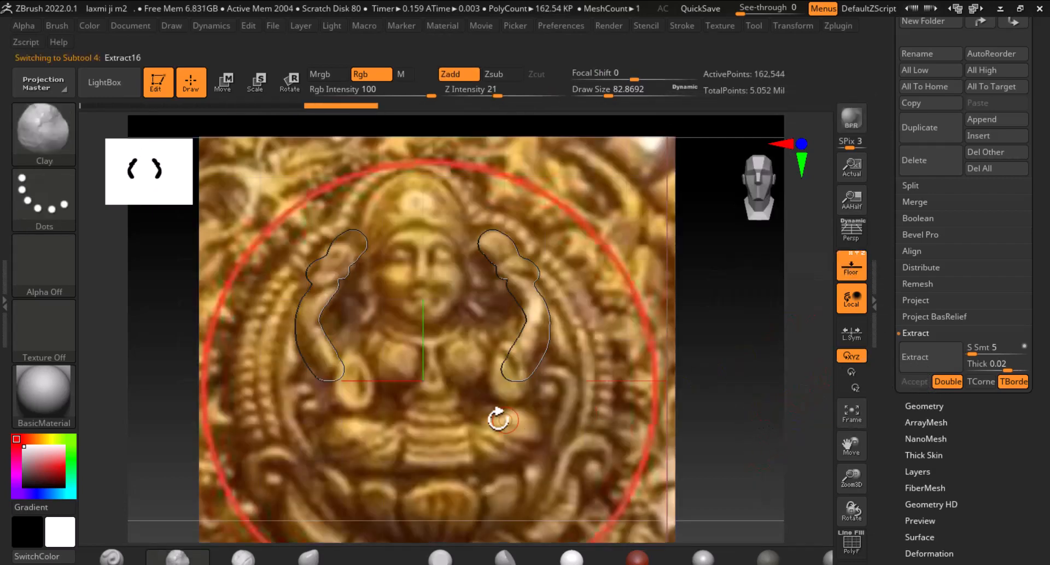
{"action": "left_click", "coordinate": [854, 274]}
{"action": "left_click_drag", "start_coordinate": [725, 375], "coordinate": [393, 367]}
{"action": "left_click_drag", "start_coordinate": [461, 384], "coordinate": [482, 386]}
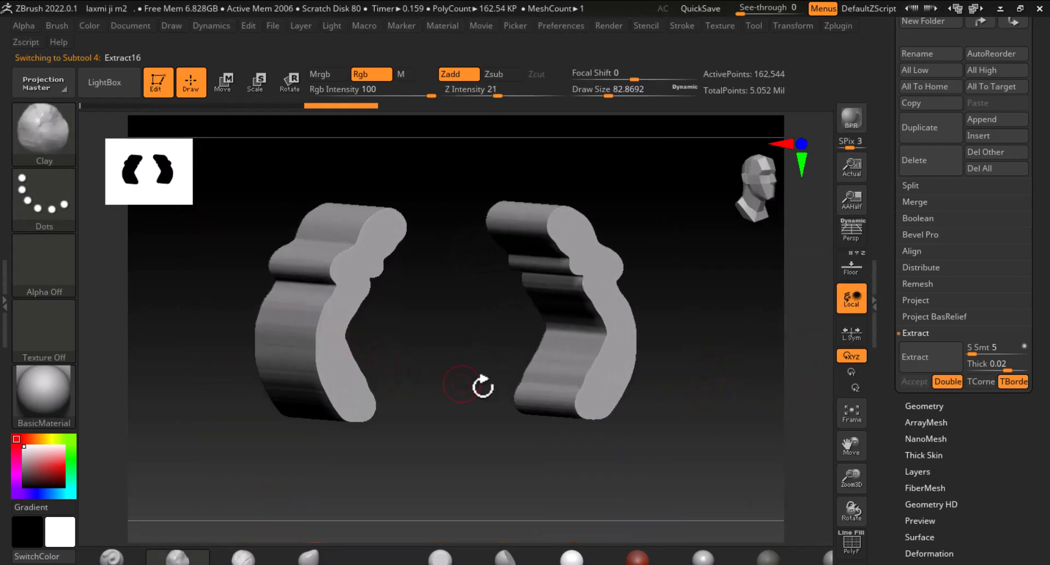
{"action": "left_click_drag", "start_coordinate": [926, 413], "coordinate": [926, 280]}
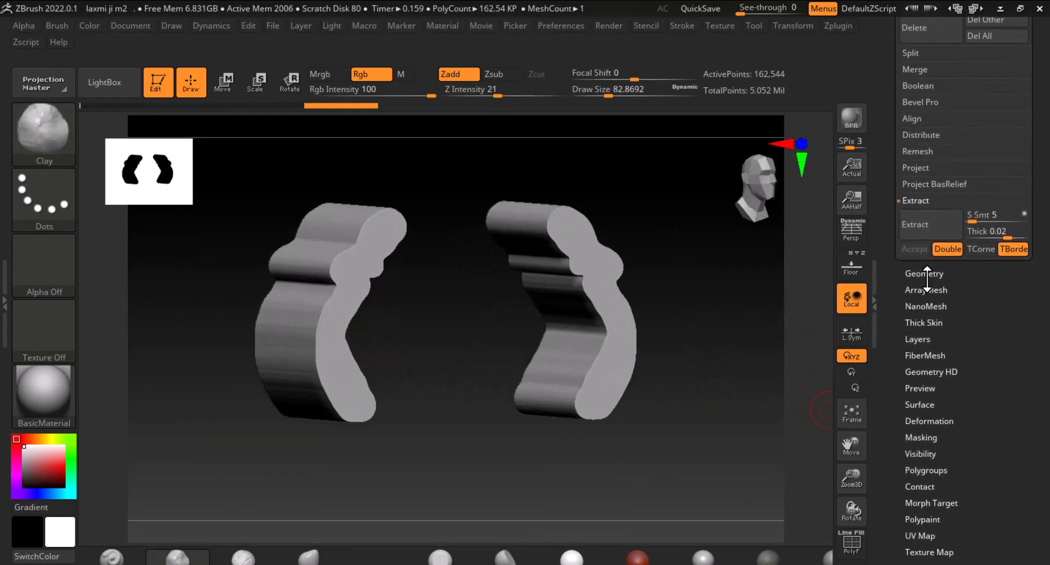
{"action": "left_click", "coordinate": [931, 273]}
{"action": "left_click", "coordinate": [936, 324]}
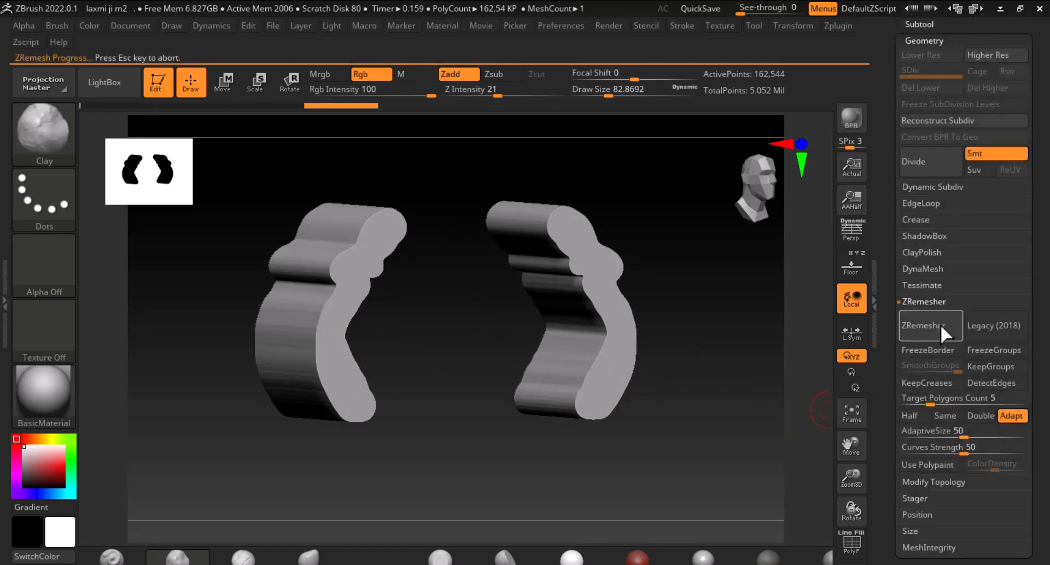
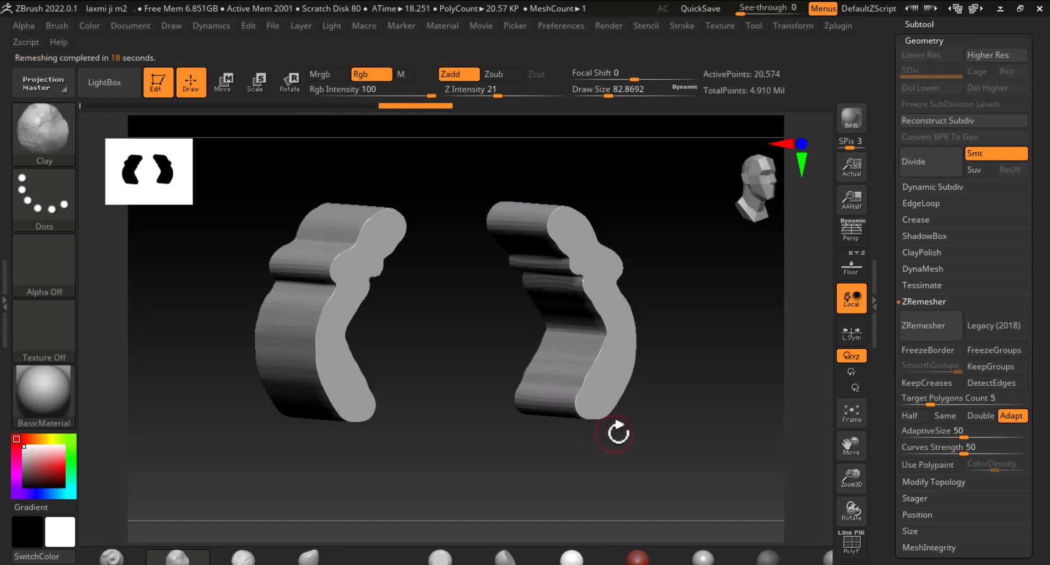
Orbit around the two arm shapes and compare their outlines against the reference backdrop image
{"action": "mouse_move", "coordinate": [718, 422]}
{"action": "left_mouse_down"}
{"action": "mouse_move", "coordinate": [724, 429]}
{"action": "mouse_move", "coordinate": [682, 419]}
{"action": "left_mouse_up"}
{"action": "mouse_move", "coordinate": [286, 319]}
{"action": "left_mouse_down", "text": "shift"}
{"action": "mouse_move", "coordinate": [298, 386]}
{"action": "mouse_move", "coordinate": [298, 353]}
{"action": "left_mouse_up", "text": "shift"}
{"action": "left_click_drag", "start_coordinate": [321, 306], "coordinate": [325, 386], "text": "shift"}
{"action": "left_click", "coordinate": [854, 267]}
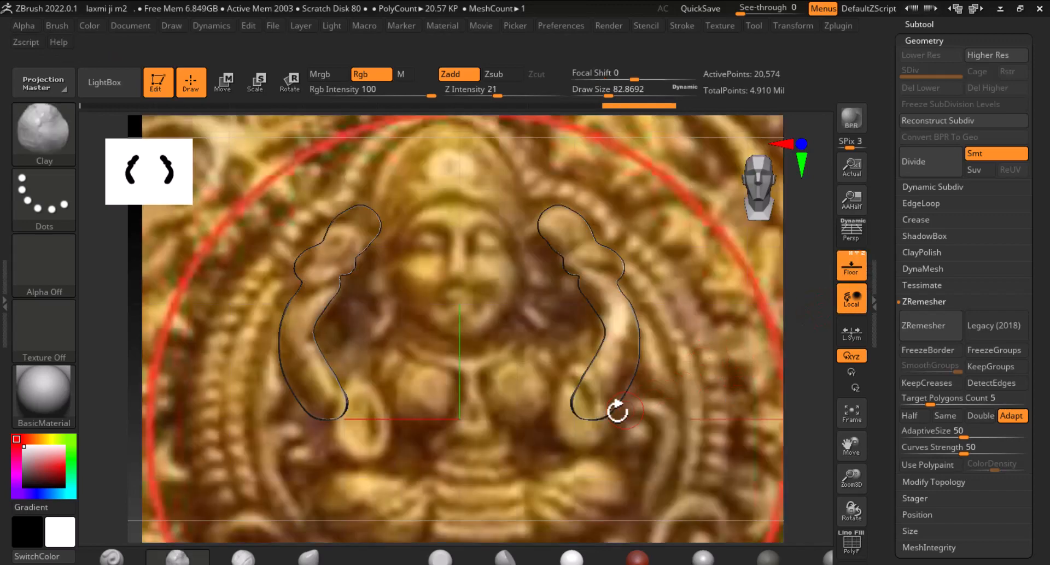
{"action": "left_click", "coordinate": [851, 267]}
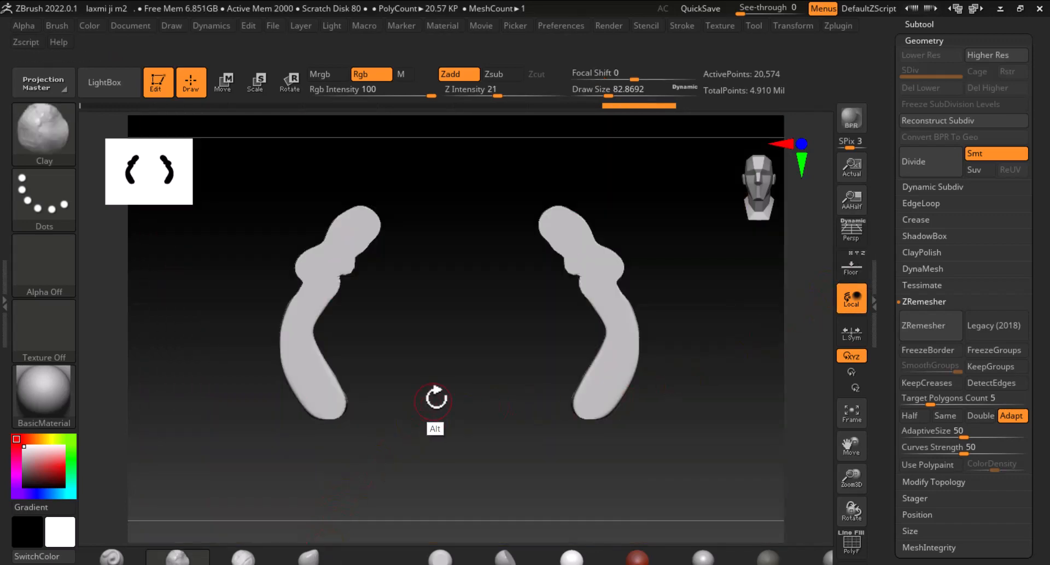
Switch to the Standard brush with Focal Shift -25 and round off the lower parts of the arms
{"action": "left_click", "coordinate": [242, 558]}
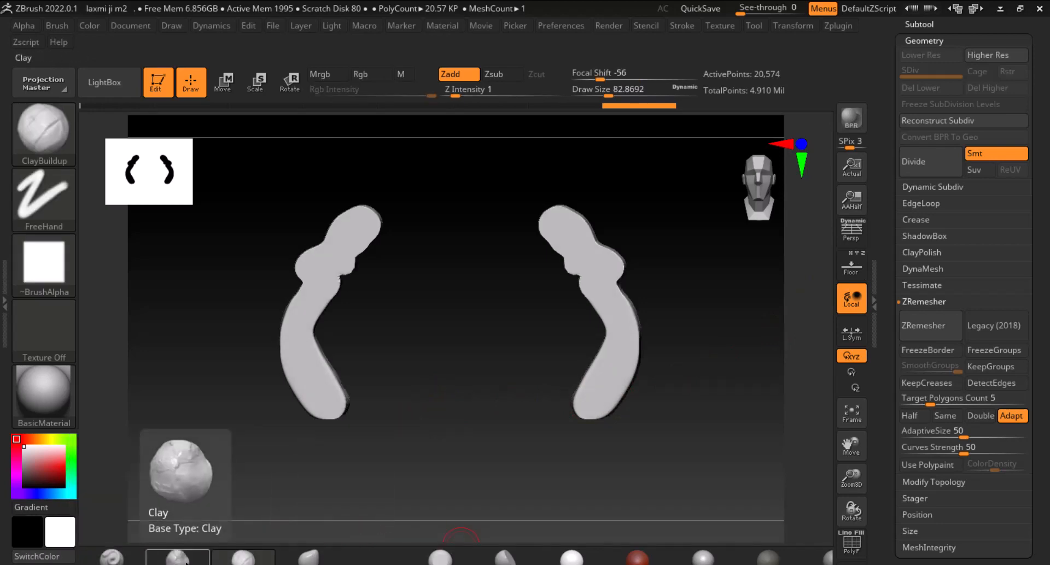
{"action": "left_click", "coordinate": [112, 558]}
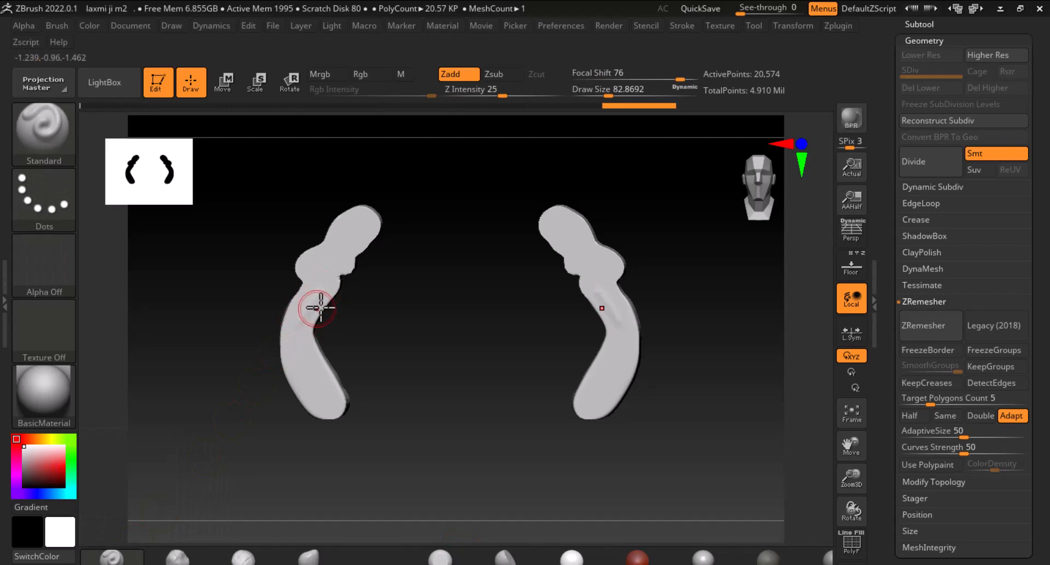
{"action": "right_click_drag", "start_coordinate": [417, 312], "coordinate": [428, 360]}
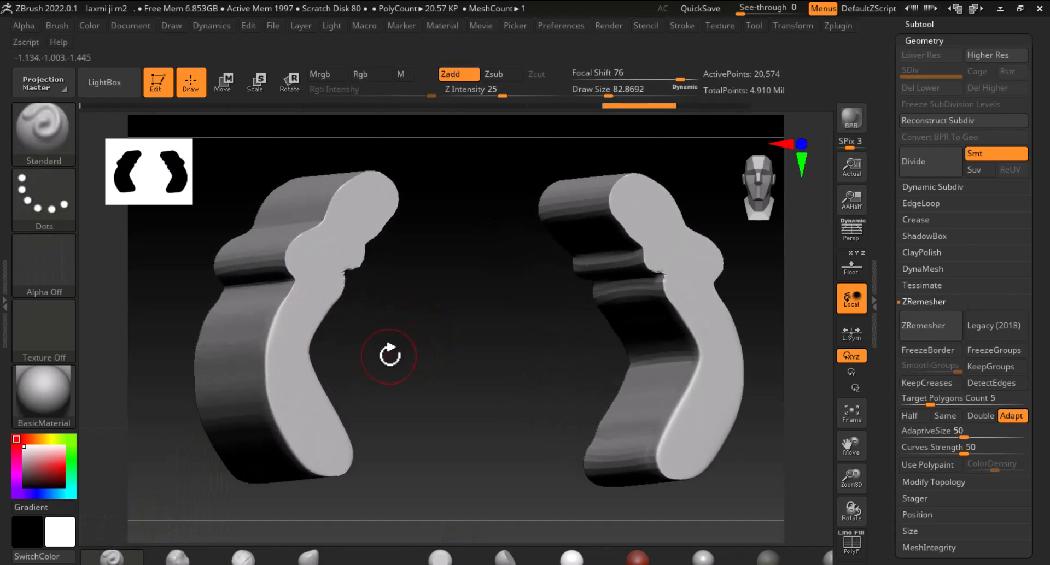
{"action": "left_click_drag", "start_coordinate": [641, 76], "coordinate": [618, 78]}
{"action": "left_click_drag", "start_coordinate": [440, 326], "coordinate": [316, 351]}
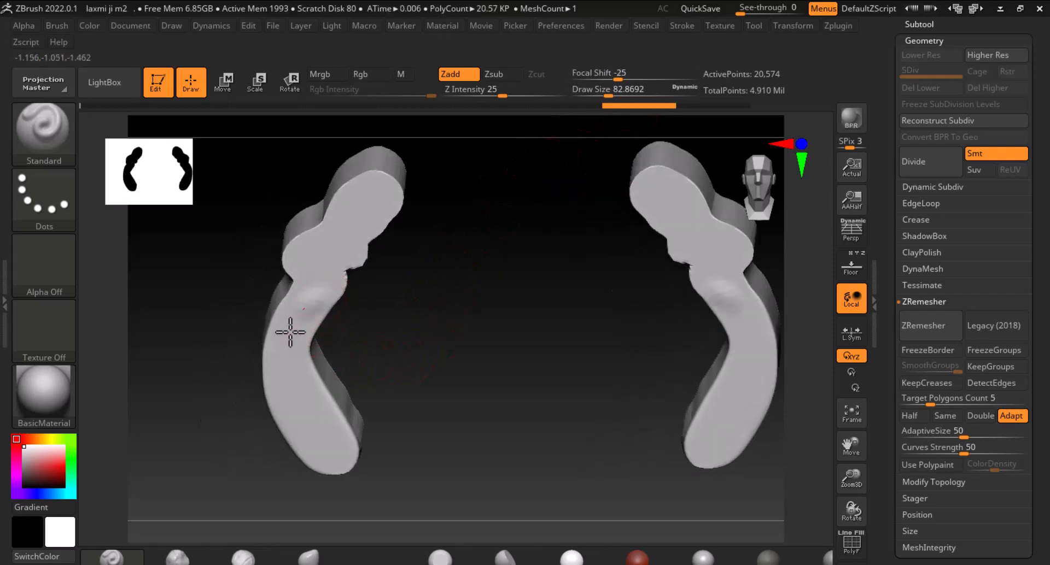
{"action": "mouse_move", "coordinate": [311, 305]}
{"action": "left_mouse_down"}
{"action": "mouse_move", "coordinate": [281, 346]}
{"action": "mouse_move", "coordinate": [281, 370]}
{"action": "mouse_move", "coordinate": [297, 382]}
{"action": "mouse_move", "coordinate": [306, 367]}
{"action": "mouse_move", "coordinate": [279, 367]}
{"action": "mouse_move", "coordinate": [305, 438]}
{"action": "mouse_move", "coordinate": [323, 436]}
{"action": "mouse_move", "coordinate": [346, 457]}
{"action": "mouse_move", "coordinate": [296, 380]}
{"action": "mouse_move", "coordinate": [326, 429]}
{"action": "mouse_move", "coordinate": [326, 459]}
{"action": "mouse_move", "coordinate": [300, 432]}
{"action": "mouse_move", "coordinate": [286, 369]}
{"action": "mouse_move", "coordinate": [303, 295]}
{"action": "mouse_move", "coordinate": [271, 363]}
{"action": "mouse_move", "coordinate": [307, 297]}
{"action": "mouse_move", "coordinate": [286, 340]}
{"action": "mouse_move", "coordinate": [284, 312]}
{"action": "mouse_move", "coordinate": [305, 305]}
{"action": "mouse_move", "coordinate": [307, 335]}
{"action": "left_mouse_up"}
{"action": "left_click_drag", "start_coordinate": [388, 353], "coordinate": [444, 346], "text": "shift"}
{"action": "mouse_move", "coordinate": [301, 328]}
{"action": "left_mouse_down", "text": "shift"}
{"action": "mouse_move", "coordinate": [279, 342]}
{"action": "mouse_move", "coordinate": [312, 376]}
{"action": "mouse_move", "coordinate": [344, 468]}
{"action": "mouse_move", "coordinate": [286, 445]}
{"action": "mouse_move", "coordinate": [290, 404]}
{"action": "mouse_move", "coordinate": [279, 387]}
{"action": "mouse_move", "coordinate": [326, 438]}
{"action": "mouse_move", "coordinate": [290, 316]}
{"action": "mouse_move", "coordinate": [345, 432]}
{"action": "left_mouse_up", "text": "shift"}
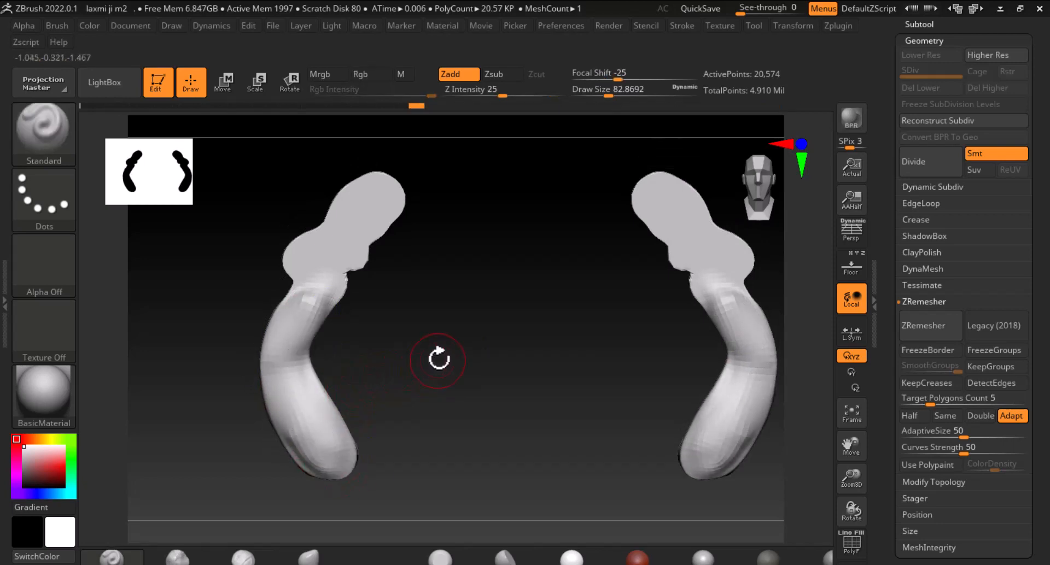
{"action": "mouse_move", "coordinate": [377, 359]}
{"action": "left_mouse_down"}
{"action": "mouse_move", "coordinate": [327, 370]}
{"action": "mouse_move", "coordinate": [478, 351]}
{"action": "left_mouse_up"}
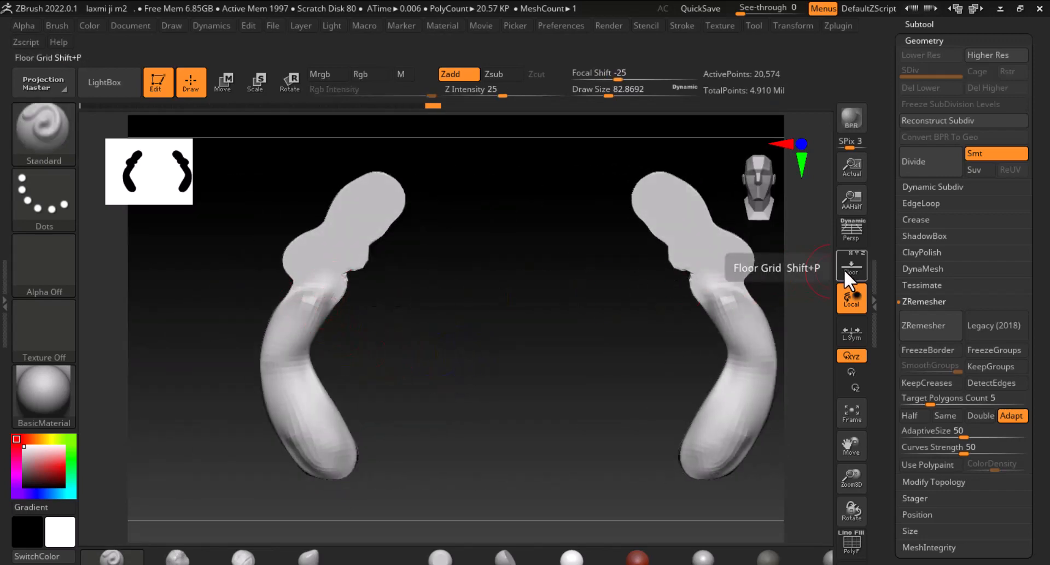
Bring the reference coin photo beside the canvas and sculpt the bulge at the top of the left arm
{"action": "key", "text": "alt+Tab"}
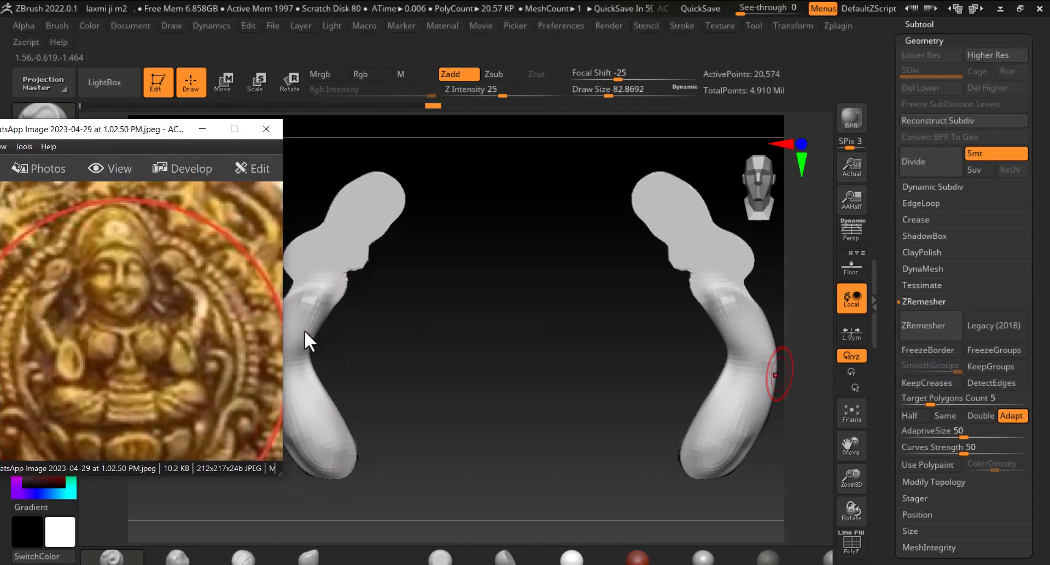
{"action": "left_click", "coordinate": [450, 283]}
{"action": "left_click_drag", "start_coordinate": [461, 327], "coordinate": [497, 316], "text": "alt"}
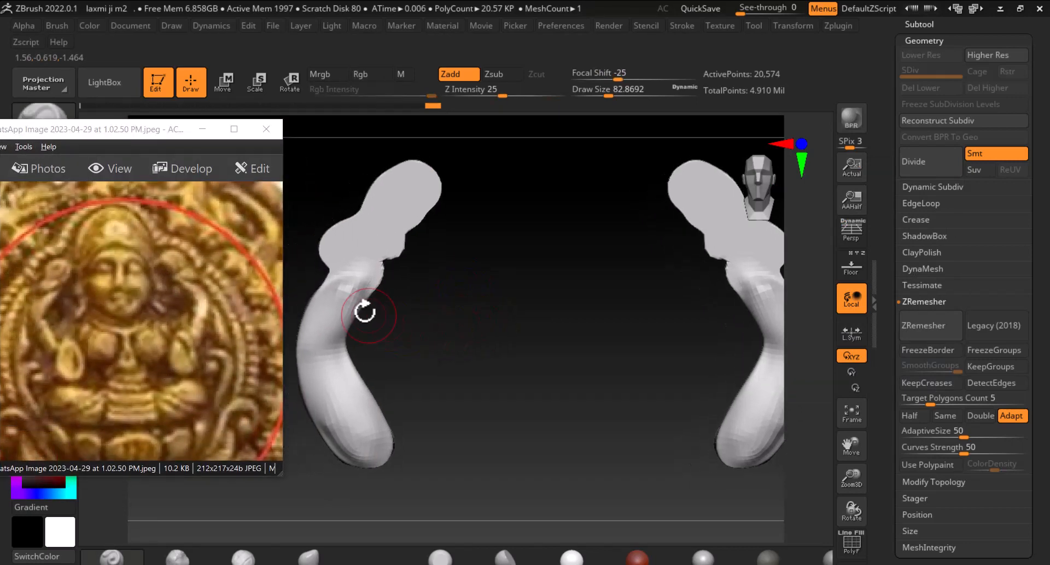
{"action": "left_click_drag", "start_coordinate": [360, 279], "coordinate": [368, 268]}
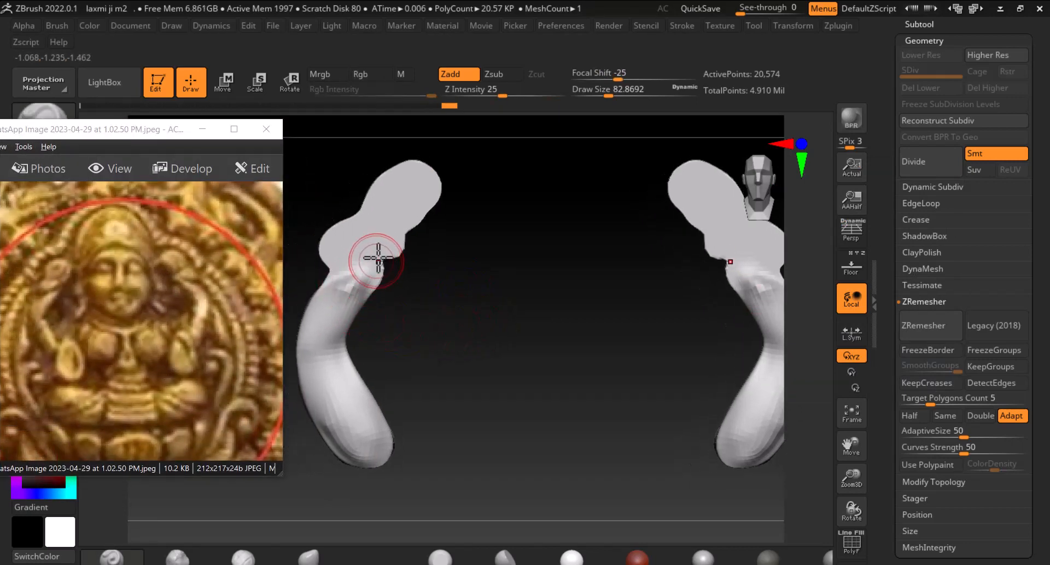
{"action": "mouse_move", "coordinate": [369, 229]}
{"action": "left_mouse_down"}
{"action": "mouse_move", "coordinate": [342, 235]}
{"action": "mouse_move", "coordinate": [363, 227]}
{"action": "mouse_move", "coordinate": [356, 253]}
{"action": "left_mouse_up"}
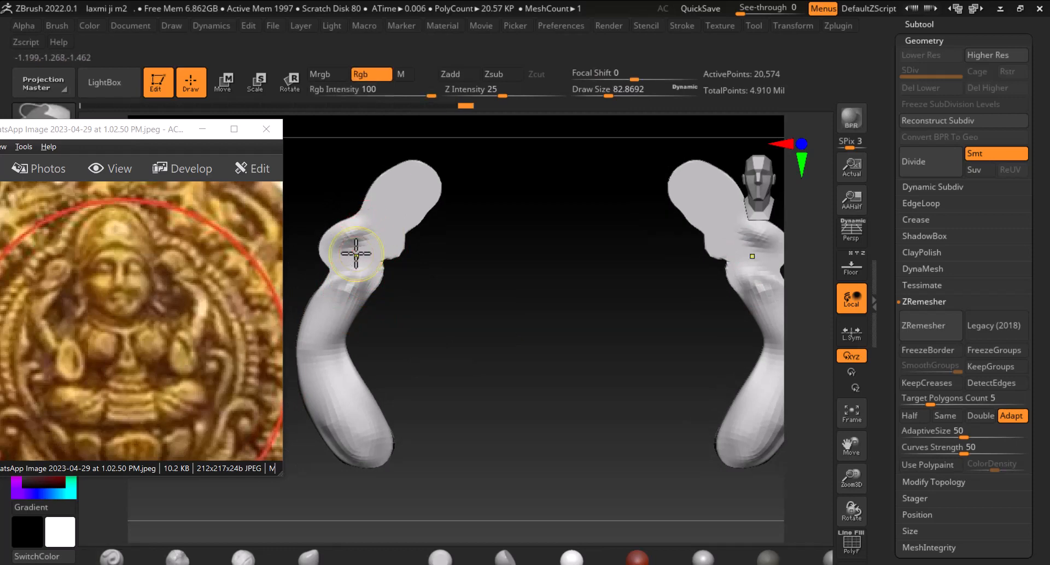
Divide the mesh once, set Focal Shift to 40, and sculpt the shoulder shape of the arms
{"action": "key", "text": "ctrl+d"}
{"action": "left_click_drag", "start_coordinate": [618, 79], "coordinate": [653, 80]}
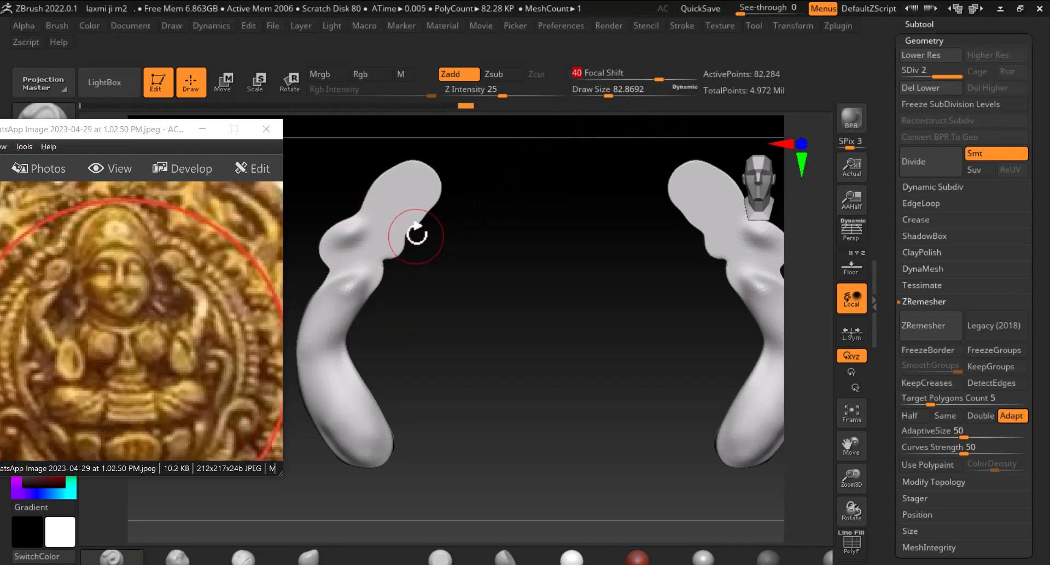
{"action": "mouse_move", "coordinate": [391, 228]}
{"action": "left_mouse_down"}
{"action": "mouse_move", "coordinate": [347, 241]}
{"action": "mouse_move", "coordinate": [399, 231]}
{"action": "mouse_move", "coordinate": [342, 241]}
{"action": "mouse_move", "coordinate": [383, 249]}
{"action": "mouse_move", "coordinate": [366, 275]}
{"action": "mouse_move", "coordinate": [342, 264]}
{"action": "mouse_move", "coordinate": [380, 232]}
{"action": "mouse_move", "coordinate": [334, 247]}
{"action": "left_mouse_up"}
{"action": "mouse_move", "coordinate": [407, 243]}
{"action": "left_mouse_down"}
{"action": "mouse_move", "coordinate": [387, 222]}
{"action": "mouse_move", "coordinate": [402, 183]}
{"action": "mouse_move", "coordinate": [387, 197]}
{"action": "mouse_move", "coordinate": [416, 230]}
{"action": "left_mouse_up"}
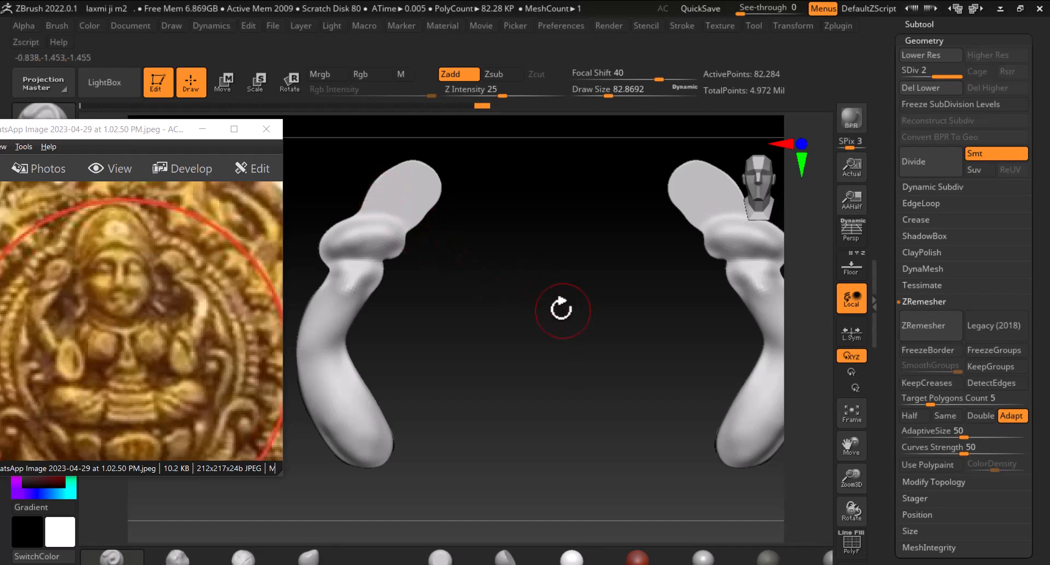
Compare with the reference backdrop and refine the shoulder area on both arms
{"action": "left_click", "coordinate": [851, 266]}
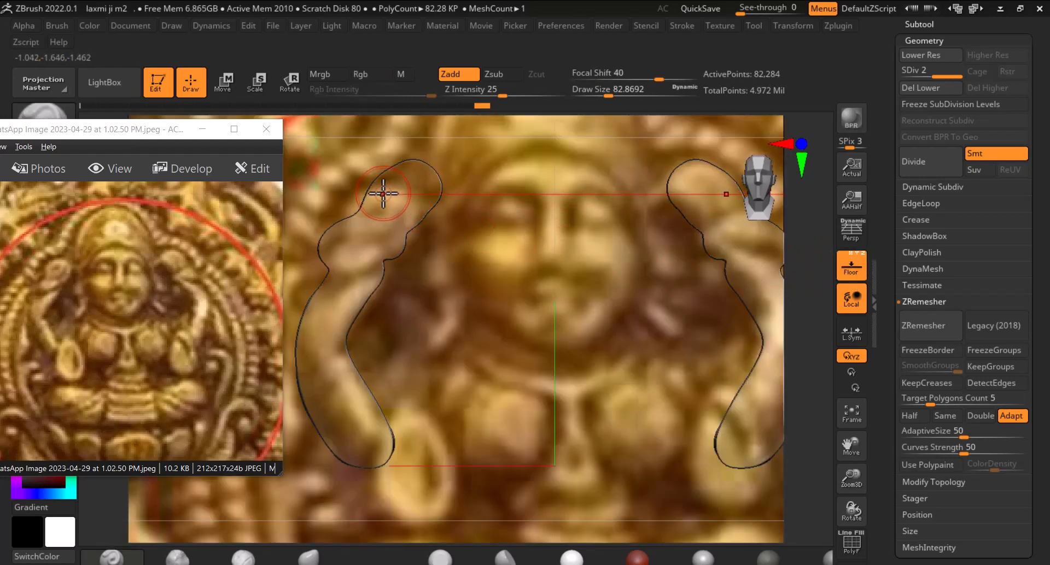
{"action": "mouse_move", "coordinate": [383, 194]}
{"action": "left_mouse_down"}
{"action": "mouse_move", "coordinate": [414, 187]}
{"action": "mouse_move", "coordinate": [427, 166]}
{"action": "mouse_move", "coordinate": [394, 199]}
{"action": "mouse_move", "coordinate": [431, 173]}
{"action": "mouse_move", "coordinate": [417, 213]}
{"action": "left_mouse_up"}
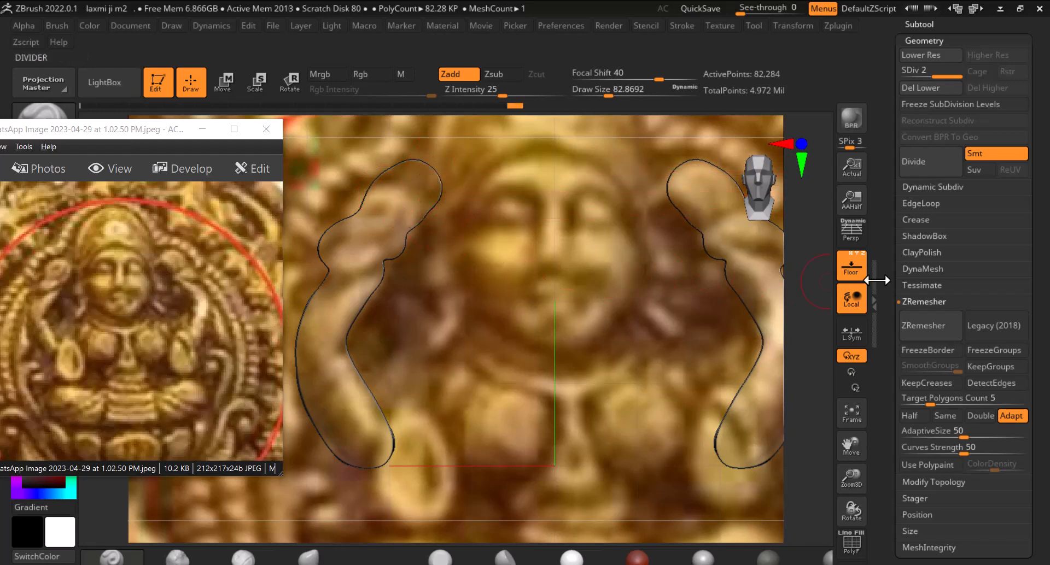
{"action": "left_click", "coordinate": [850, 267]}
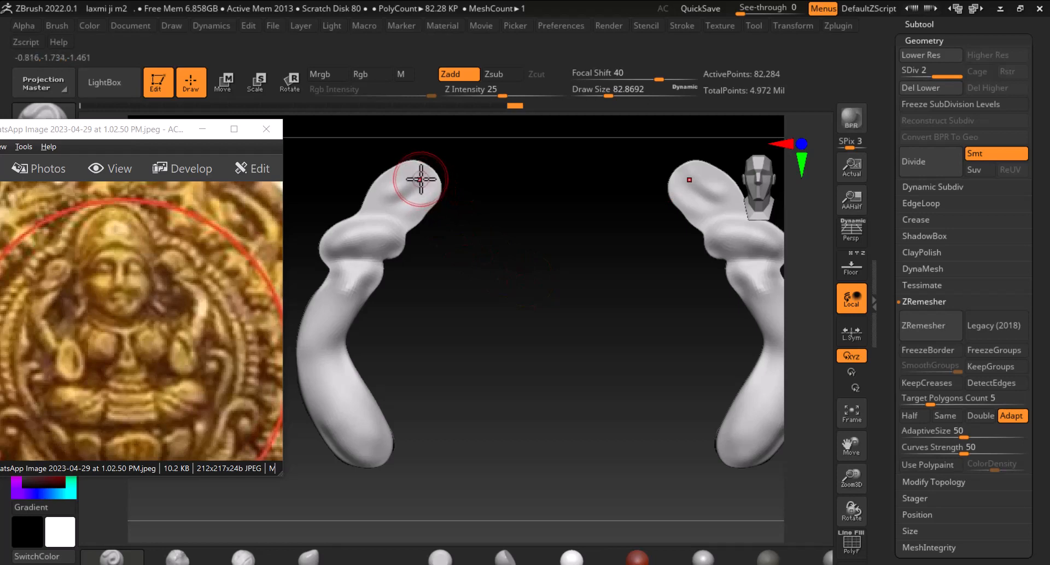
{"action": "mouse_move", "coordinate": [420, 179]}
{"action": "left_mouse_down", "text": "alt"}
{"action": "mouse_move", "coordinate": [370, 195]}
{"action": "mouse_move", "coordinate": [428, 188]}
{"action": "mouse_move", "coordinate": [417, 209]}
{"action": "mouse_move", "coordinate": [392, 183]}
{"action": "mouse_move", "coordinate": [388, 203]}
{"action": "left_mouse_up", "text": "alt"}
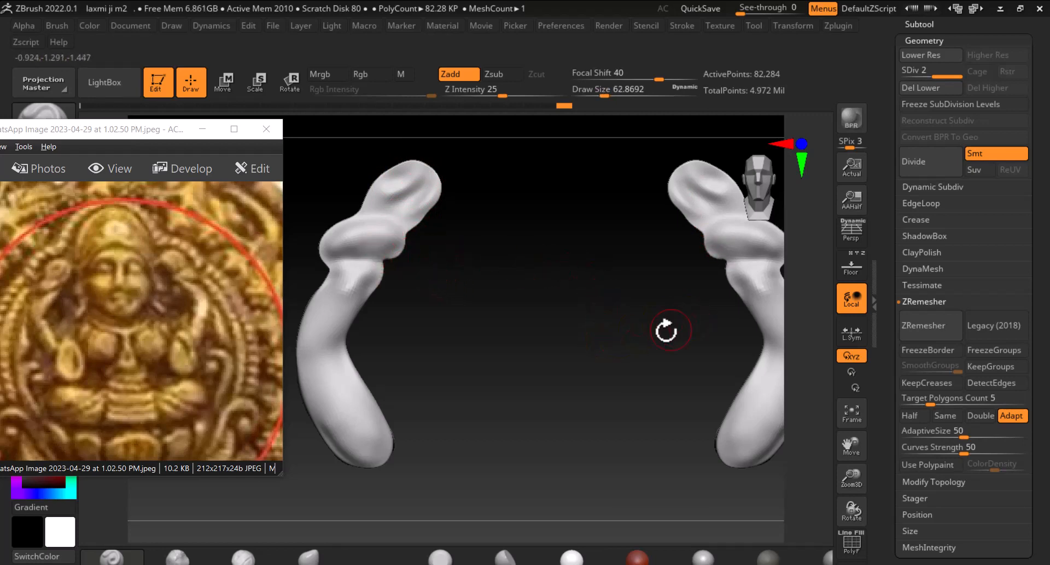
{"action": "left_click_drag", "start_coordinate": [666, 330], "coordinate": [612, 300]}
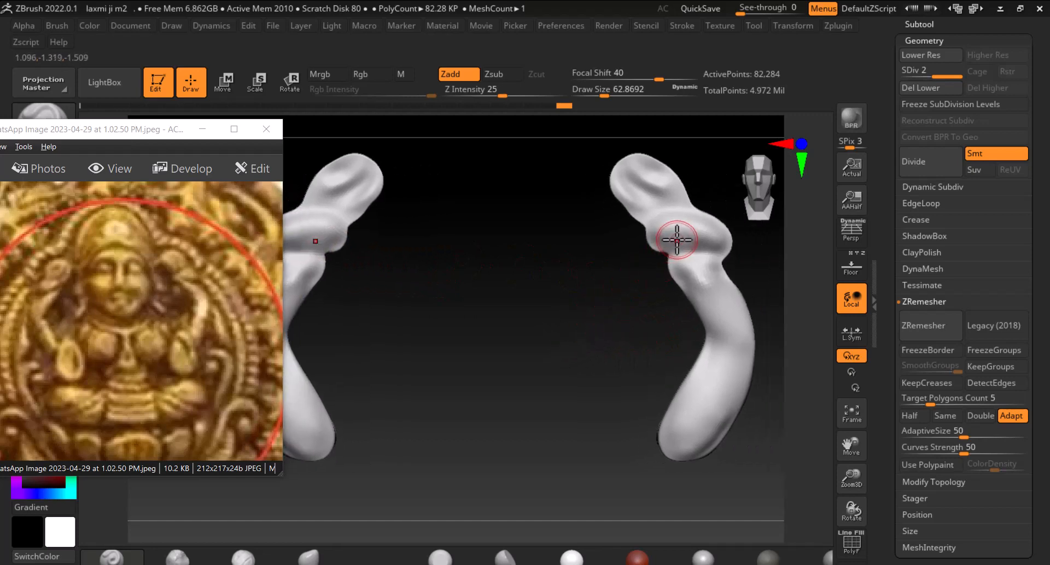
{"action": "left_click_drag", "start_coordinate": [668, 225], "coordinate": [684, 244], "text": "alt"}
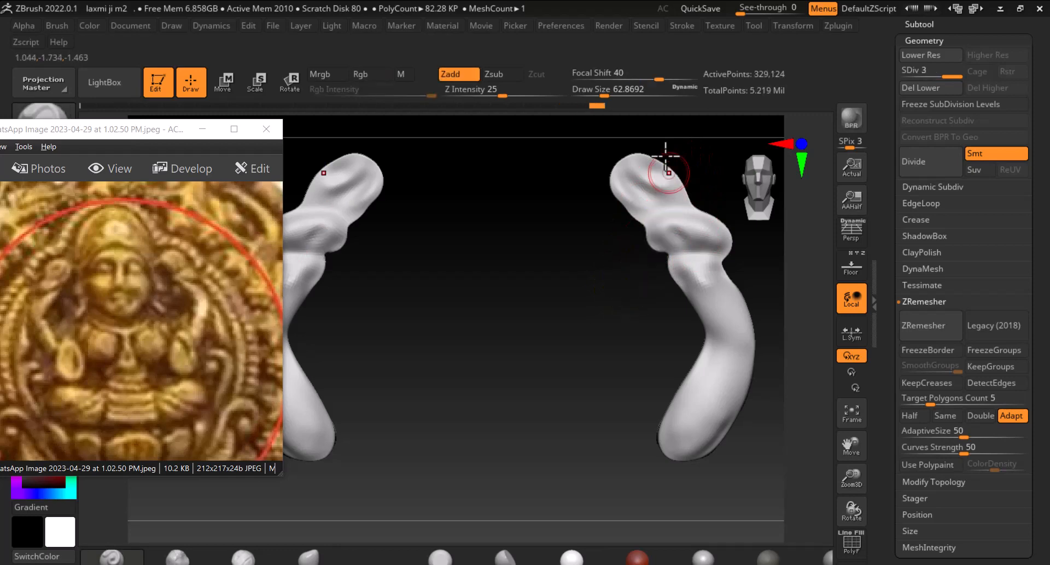
Divide the mesh again, set Focal Shift to 62, and sculpt the top of the right arm
{"action": "key", "text": "ctrl+d"}
{"action": "mouse_move", "coordinate": [651, 79]}
{"action": "left_mouse_down"}
{"action": "mouse_move", "coordinate": [628, 77]}
{"action": "mouse_move", "coordinate": [672, 73]}
{"action": "left_mouse_up"}
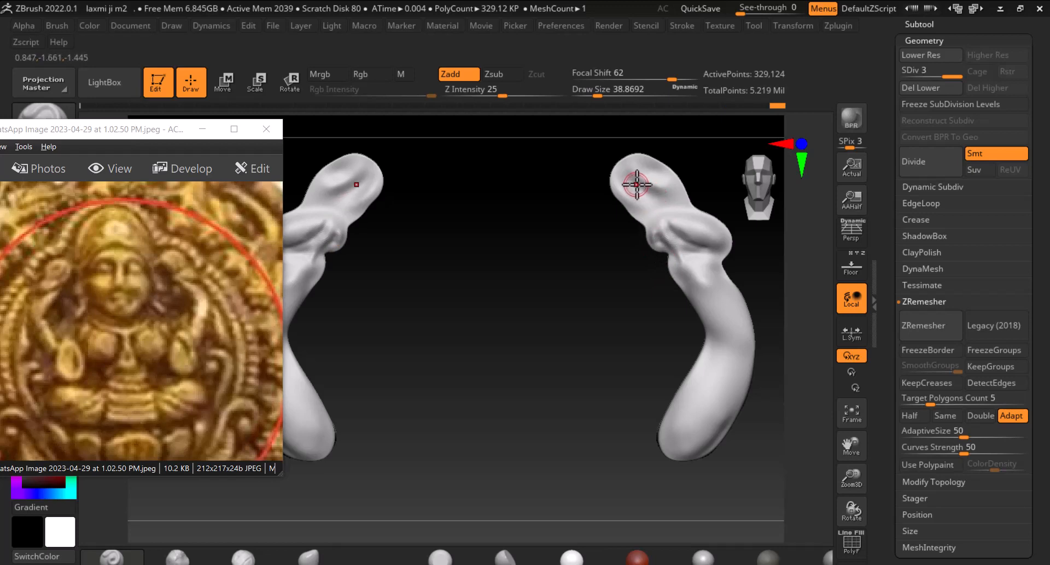
{"action": "left_click_drag", "start_coordinate": [636, 185], "coordinate": [684, 205]}
Set Focal Shift to -7 and toggle the reference backdrop to check the arms' outlines
{"action": "left_click", "coordinate": [857, 271]}
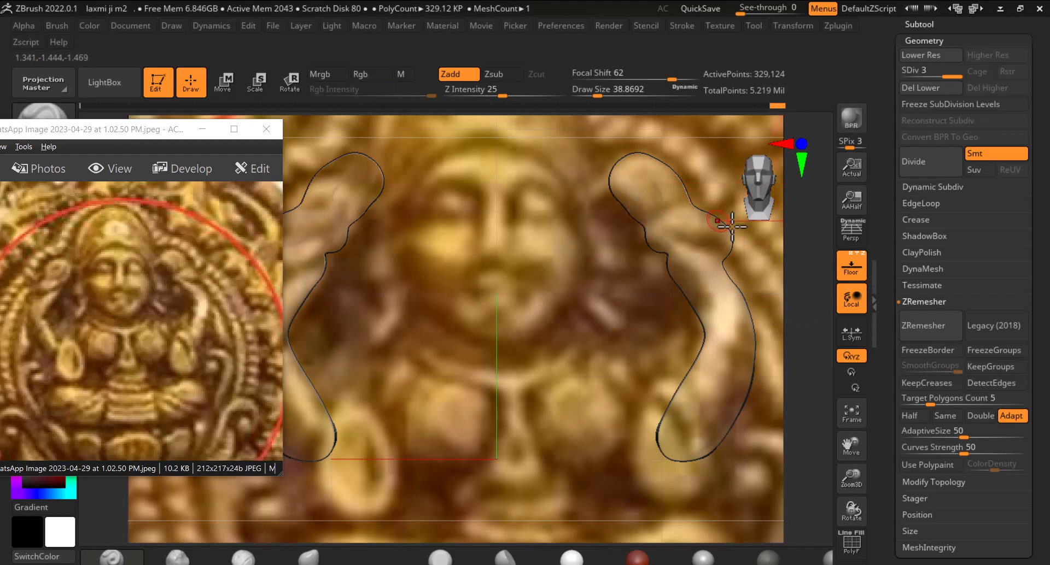
{"action": "left_click", "coordinate": [850, 269]}
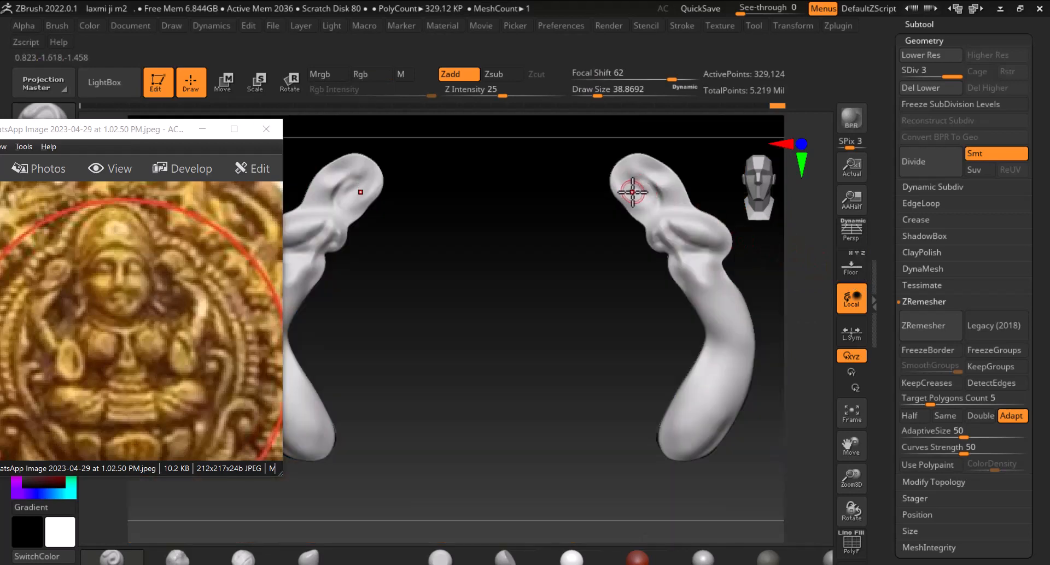
{"action": "left_click_drag", "start_coordinate": [668, 79], "coordinate": [628, 79]}
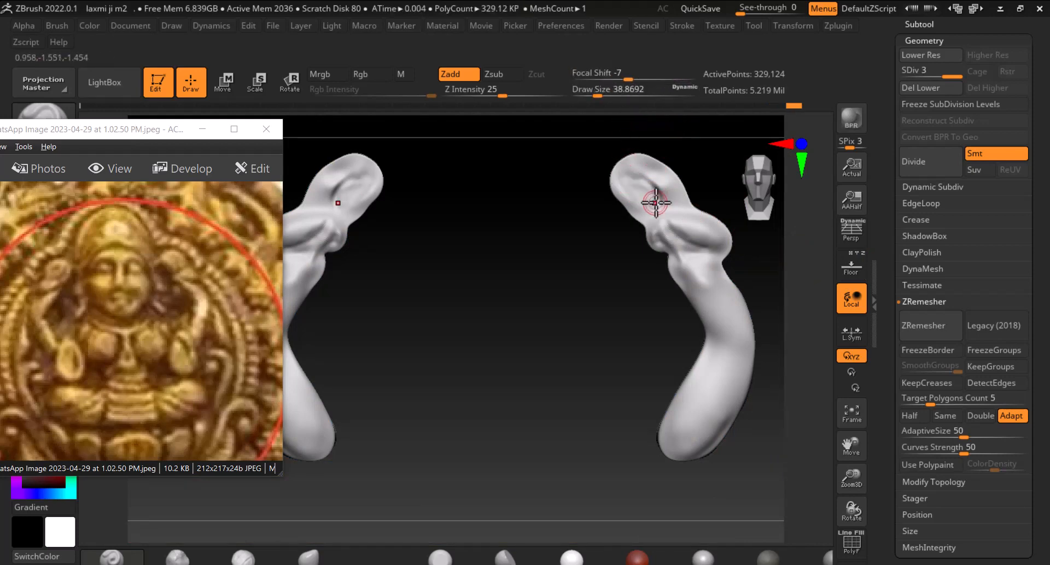
{"action": "left_click", "coordinate": [857, 275]}
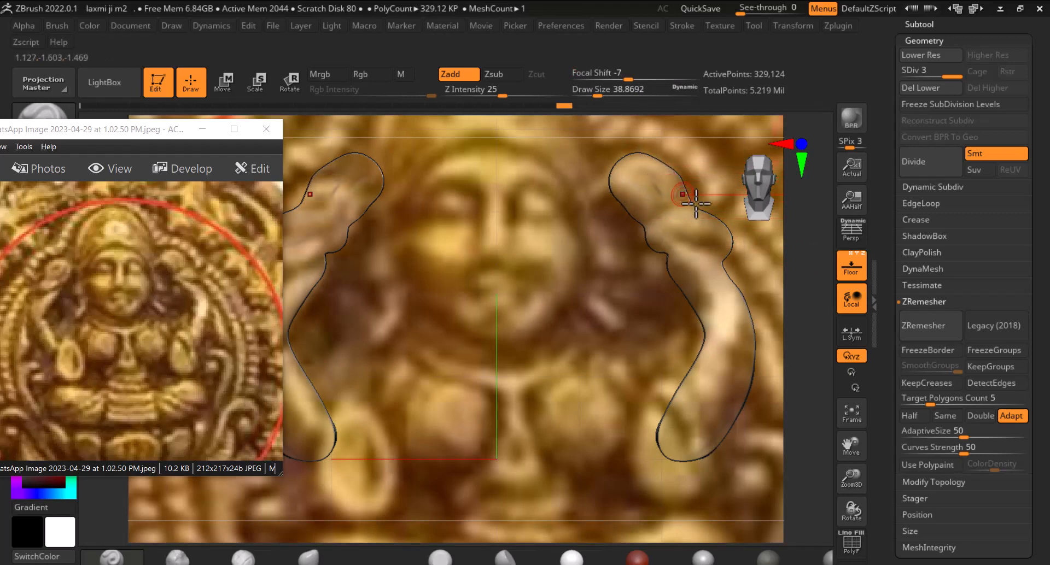
{"action": "left_click", "coordinate": [857, 269]}
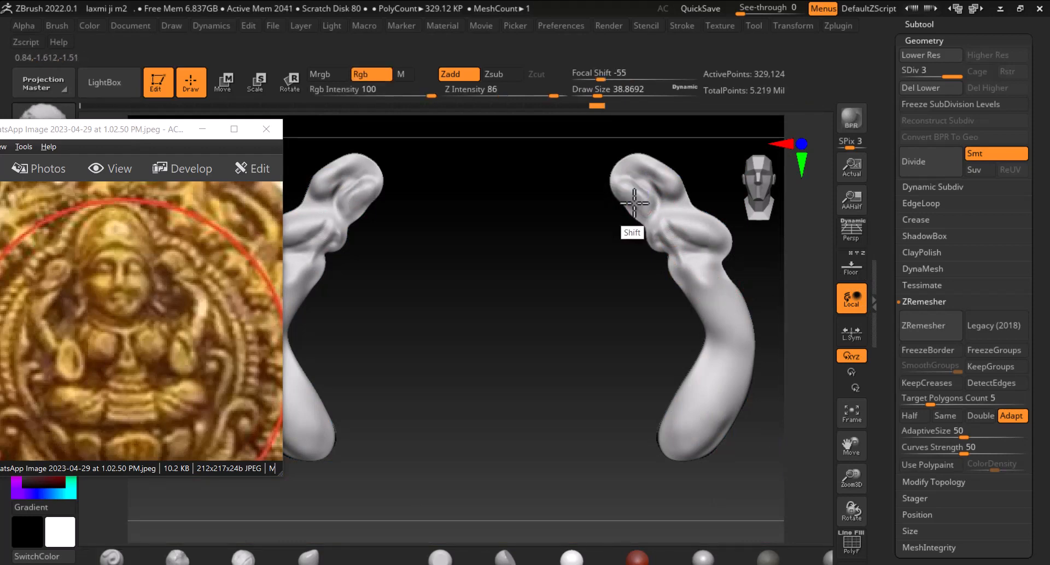
{"action": "key", "text": "shift"}
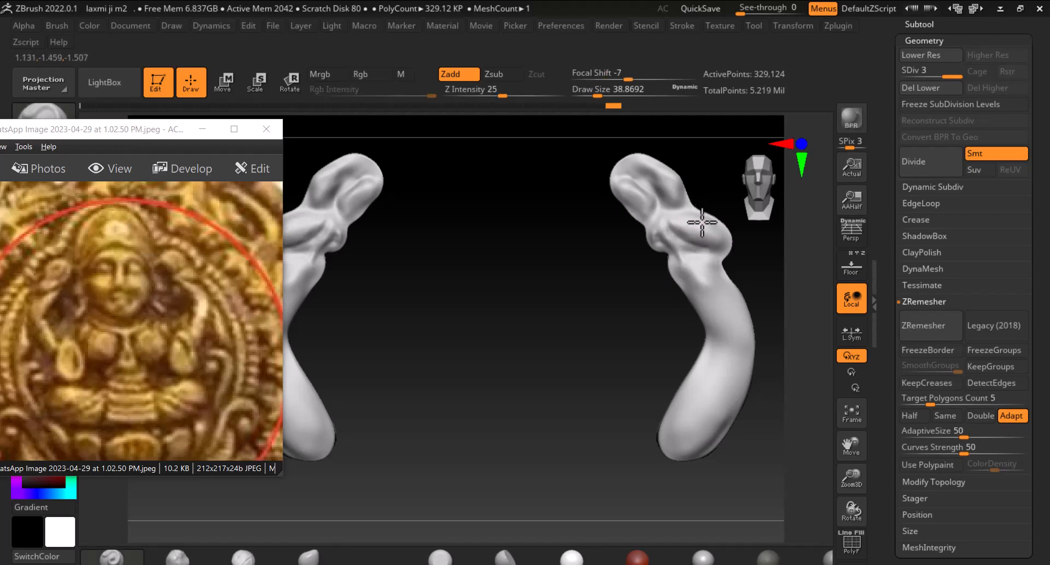
{"action": "key", "text": "shift"}
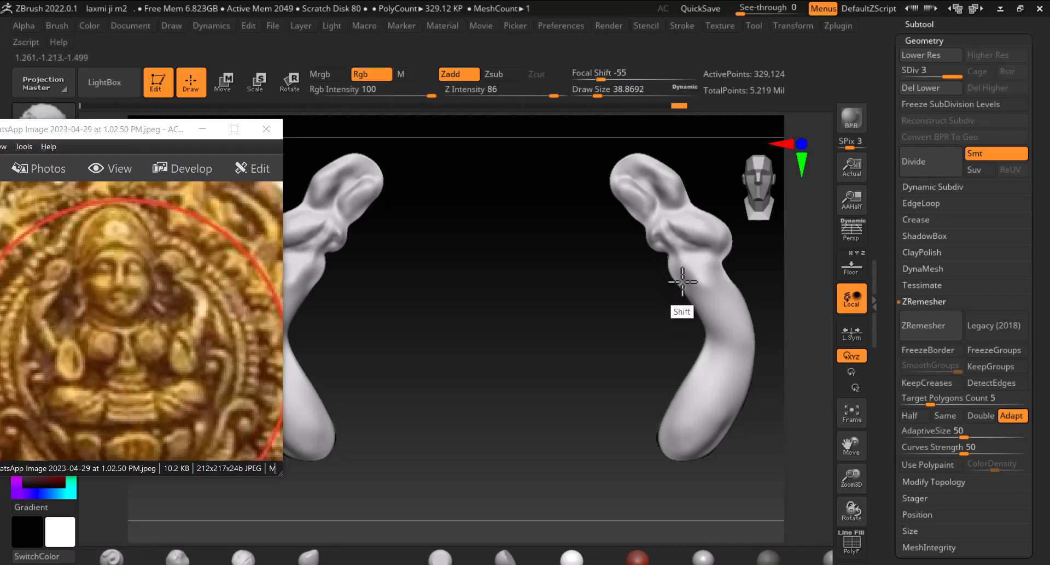
{"action": "mouse_move", "coordinate": [642, 328]}
{"action": "left_mouse_down"}
{"action": "mouse_move", "coordinate": [582, 391]}
{"action": "mouse_move", "coordinate": [543, 355]}
{"action": "left_mouse_up"}
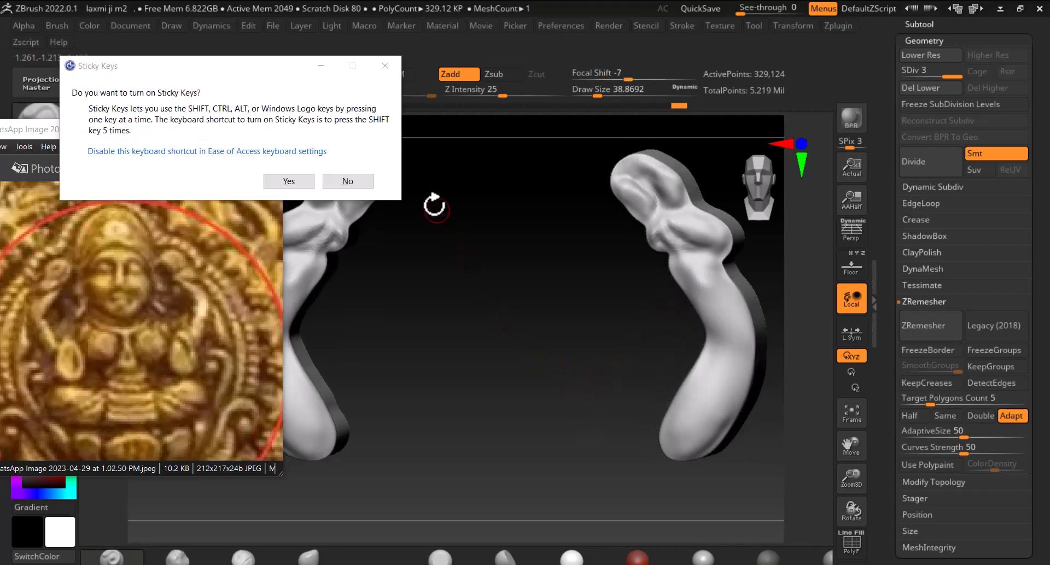
{"action": "left_click_drag", "start_coordinate": [485, 300], "coordinate": [494, 307], "text": "shift"}
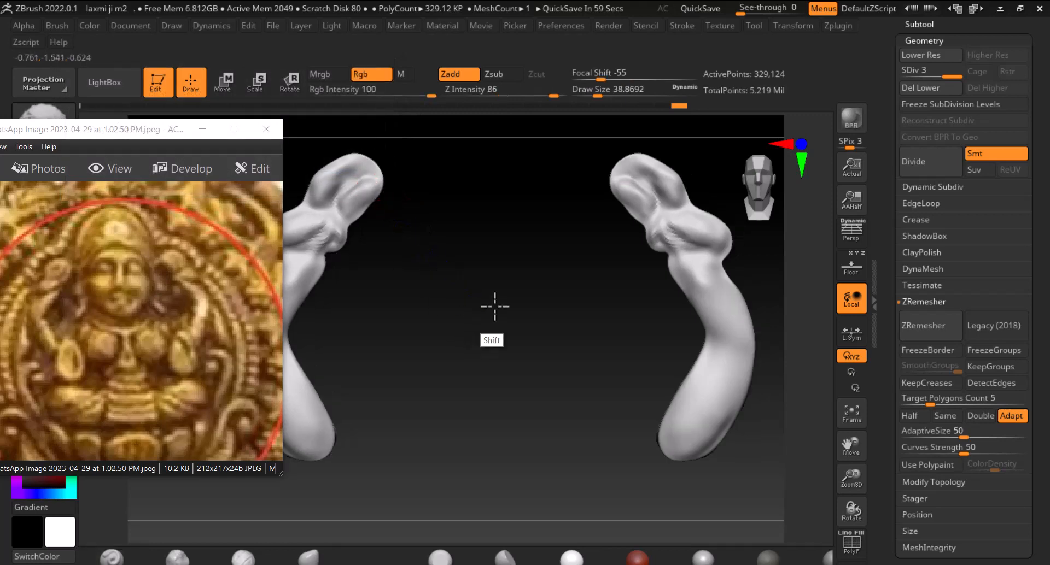
Zoom out and inspect both arms against the reference backdrop from several angles
{"action": "left_click_drag", "start_coordinate": [523, 347], "coordinate": [500, 262], "text": "alt"}
{"action": "left_click_drag", "start_coordinate": [541, 322], "coordinate": [553, 328], "text": "alt"}
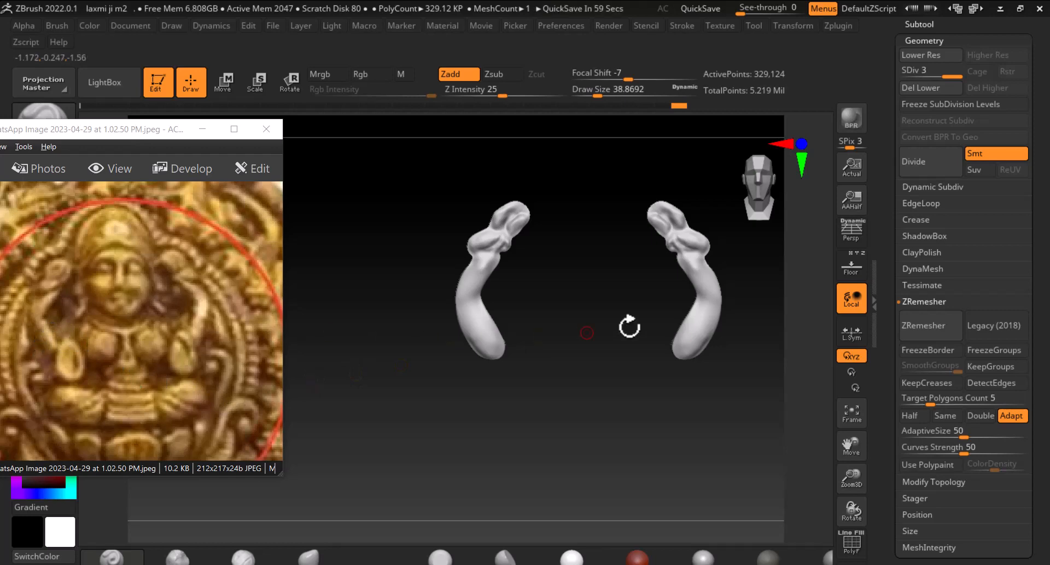
{"action": "left_click", "coordinate": [838, 272]}
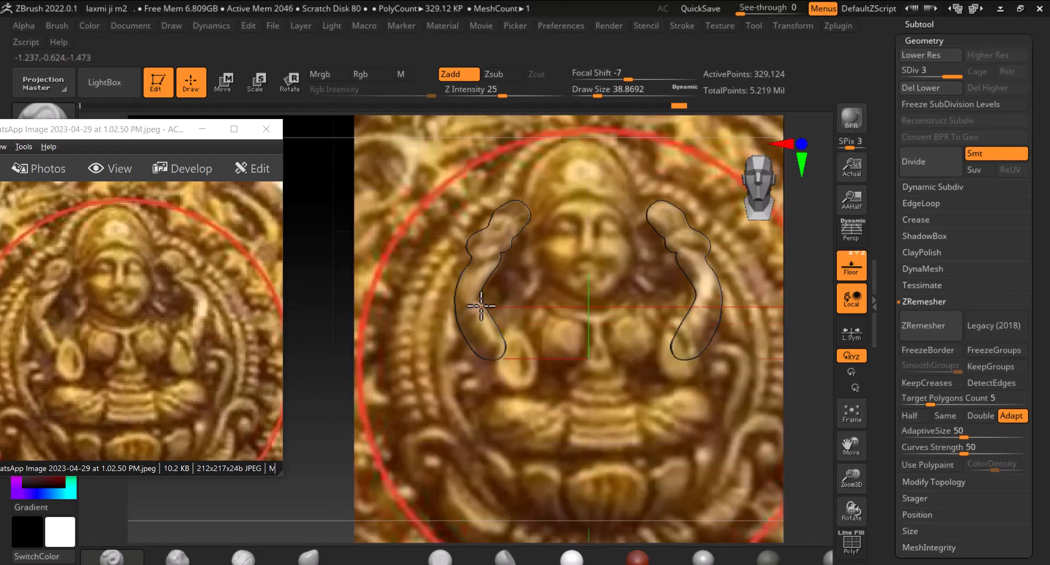
{"action": "left_click", "coordinate": [849, 265]}
{"action": "right_click_drag", "start_coordinate": [539, 292], "coordinate": [563, 410]}
{"action": "right_click_drag", "start_coordinate": [574, 349], "coordinate": [555, 347]}
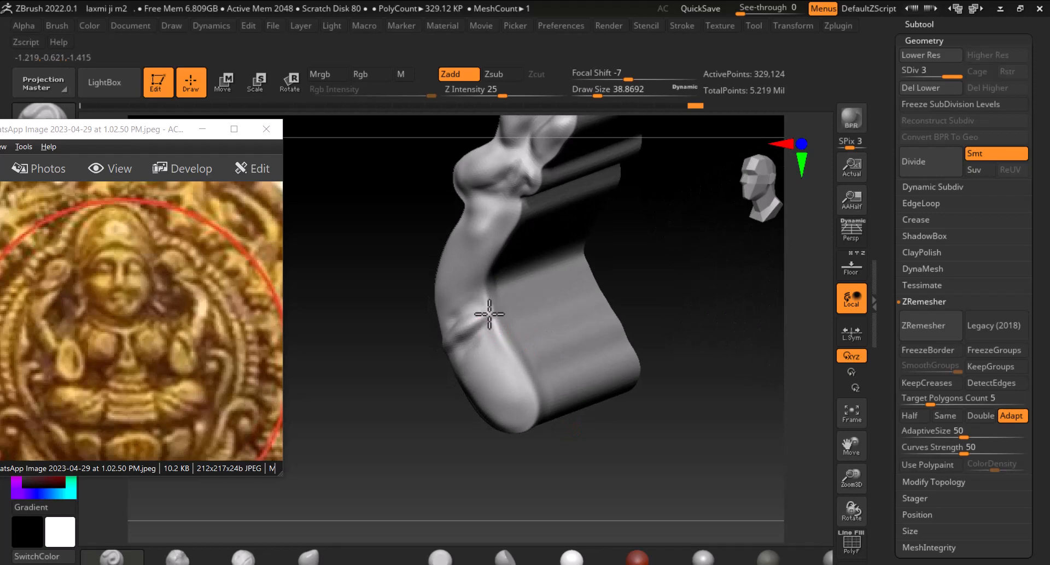
Sculpt a crease across the lower end of the arm near the wrist
{"action": "right_click_drag", "start_coordinate": [488, 314], "coordinate": [441, 349]}
{"action": "mouse_move", "coordinate": [457, 333]}
{"action": "left_mouse_down"}
{"action": "mouse_move", "coordinate": [485, 303]}
{"action": "mouse_move", "coordinate": [499, 306]}
{"action": "mouse_move", "coordinate": [449, 357]}
{"action": "left_mouse_up"}
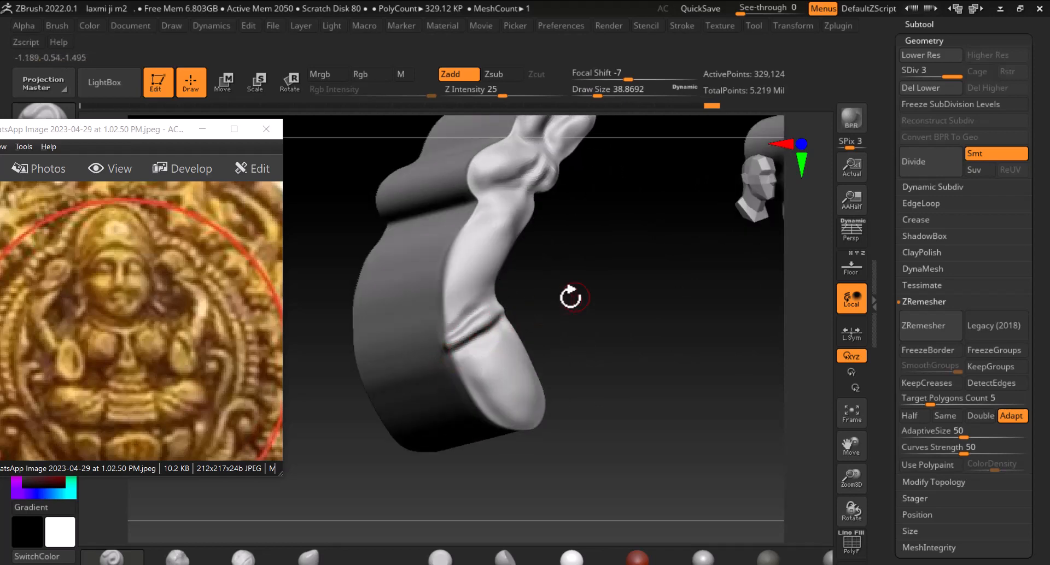
{"action": "right_click_drag", "start_coordinate": [569, 297], "coordinate": [499, 328]}
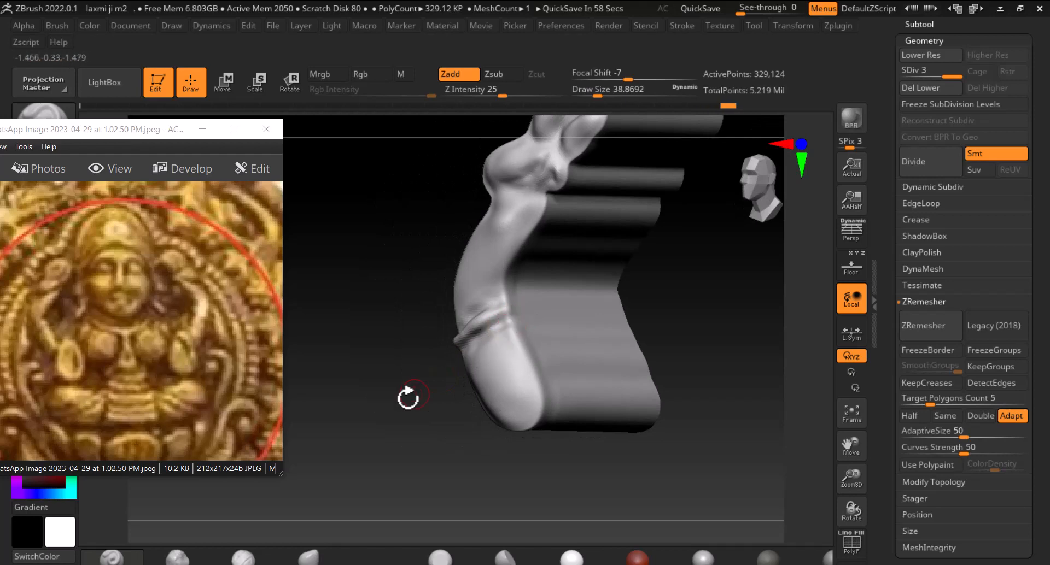
Rotate the view around both arms to inspect their shape against the reference from several angles
{"action": "right_click_drag", "start_coordinate": [410, 399], "coordinate": [424, 415]}
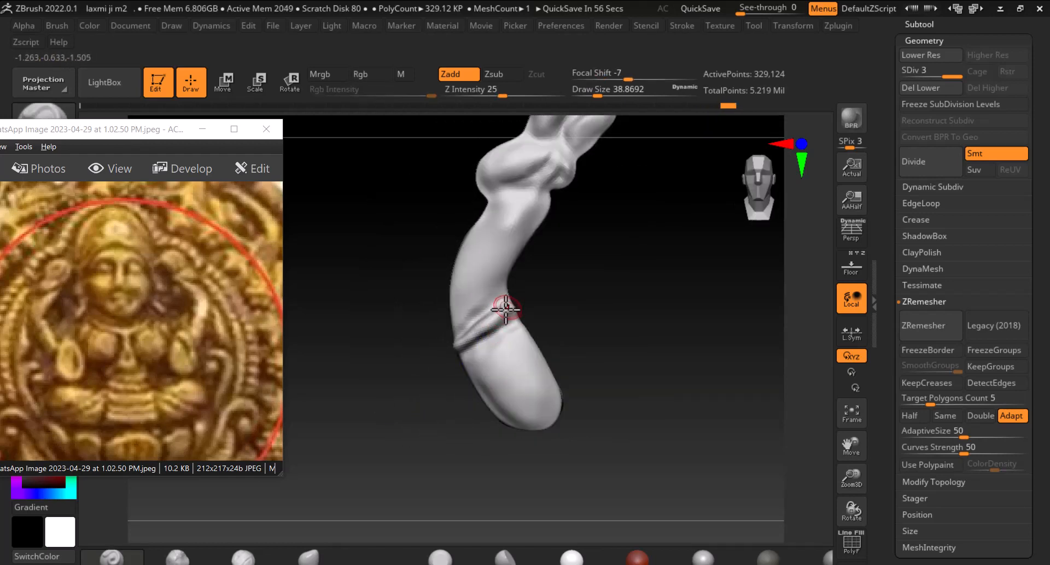
{"action": "left_click_drag", "start_coordinate": [439, 372], "coordinate": [488, 323]}
{"action": "mouse_move", "coordinate": [487, 323]}
{"action": "right_mouse_down"}
{"action": "mouse_move", "coordinate": [571, 305]}
{"action": "mouse_move", "coordinate": [649, 307]}
{"action": "mouse_move", "coordinate": [656, 347]}
{"action": "right_mouse_up"}
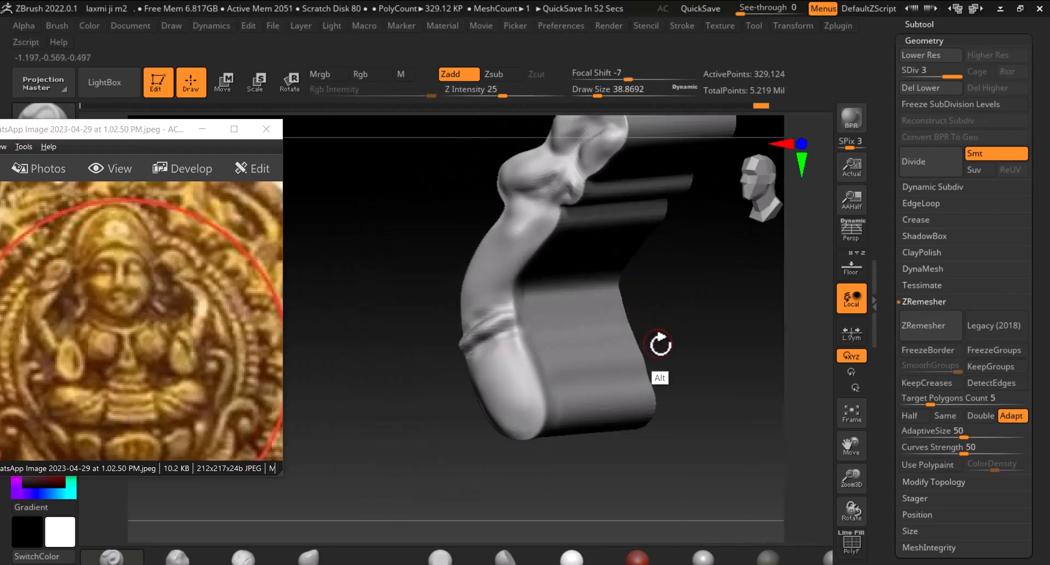
{"action": "left_click_drag", "start_coordinate": [452, 390], "coordinate": [421, 295], "text": "alt"}
{"action": "left_click_drag", "start_coordinate": [501, 418], "coordinate": [422, 430], "text": "alt"}
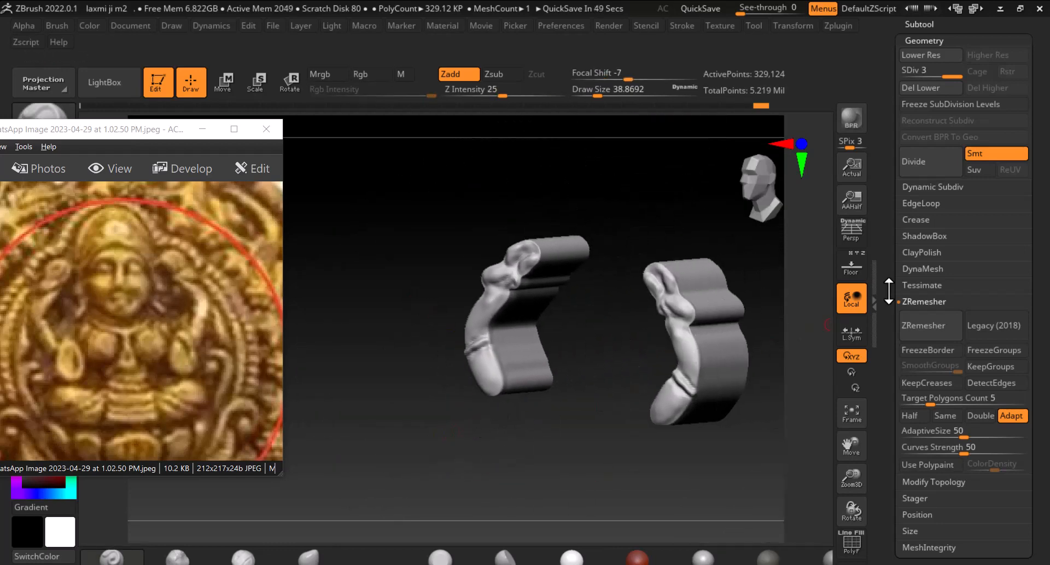
{"action": "scroll", "coordinate": [886, 195], "scroll_direction": "up", "scroll_amount": 5}
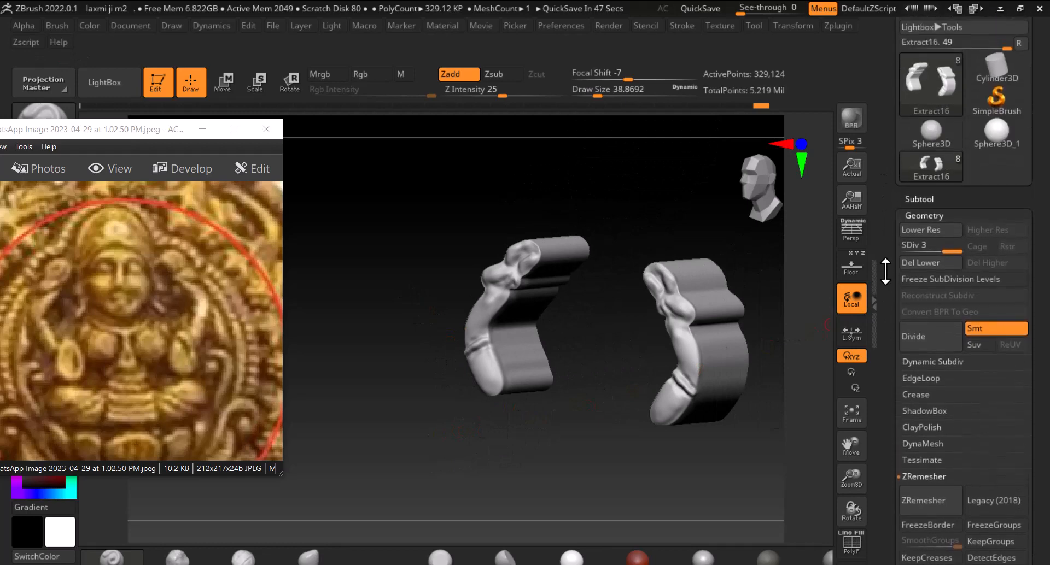
Select the sphere subtool in the subtool list and switch to the Scale gizmo on it
{"action": "left_click", "coordinate": [930, 206]}
{"action": "left_click", "coordinate": [919, 122]}
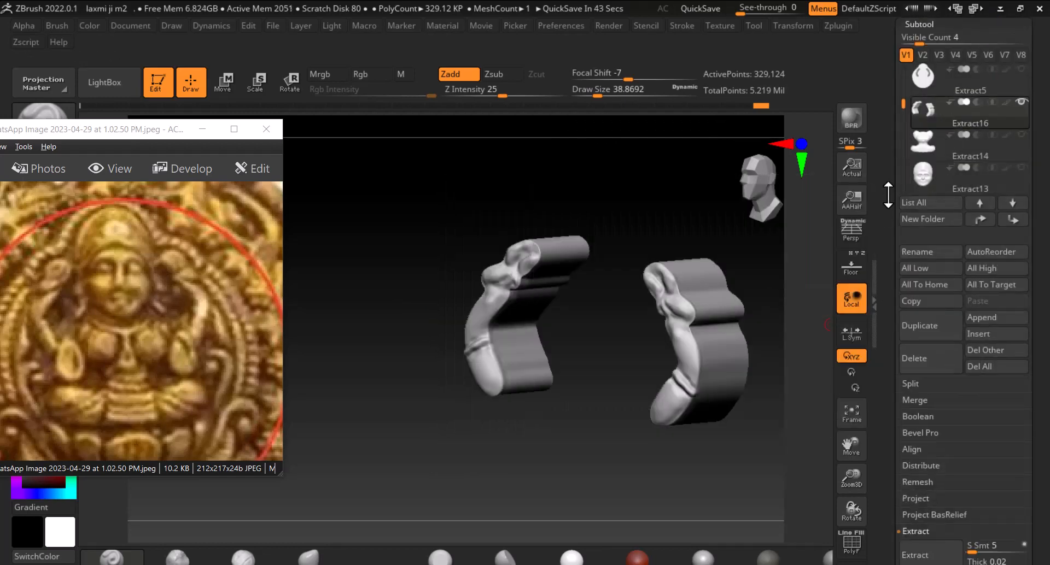
{"action": "scroll", "coordinate": [894, 211], "scroll_direction": "up", "scroll_amount": 2}
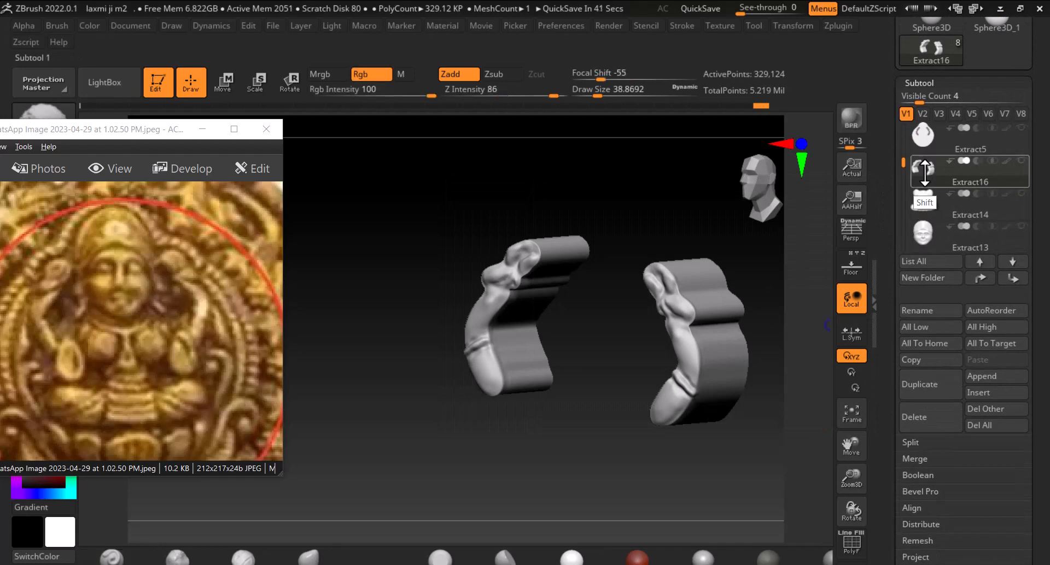
{"action": "left_click", "coordinate": [926, 169], "text": "shift"}
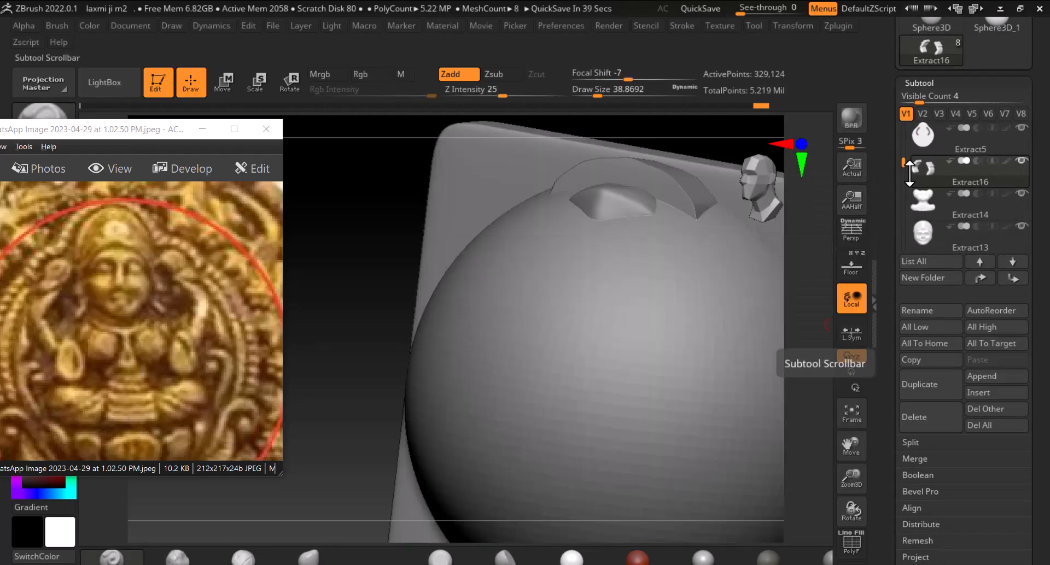
{"action": "scroll", "coordinate": [905, 221], "scroll_direction": "down", "scroll_amount": 3}
{"action": "left_click_drag", "start_coordinate": [903, 222], "coordinate": [915, 134]}
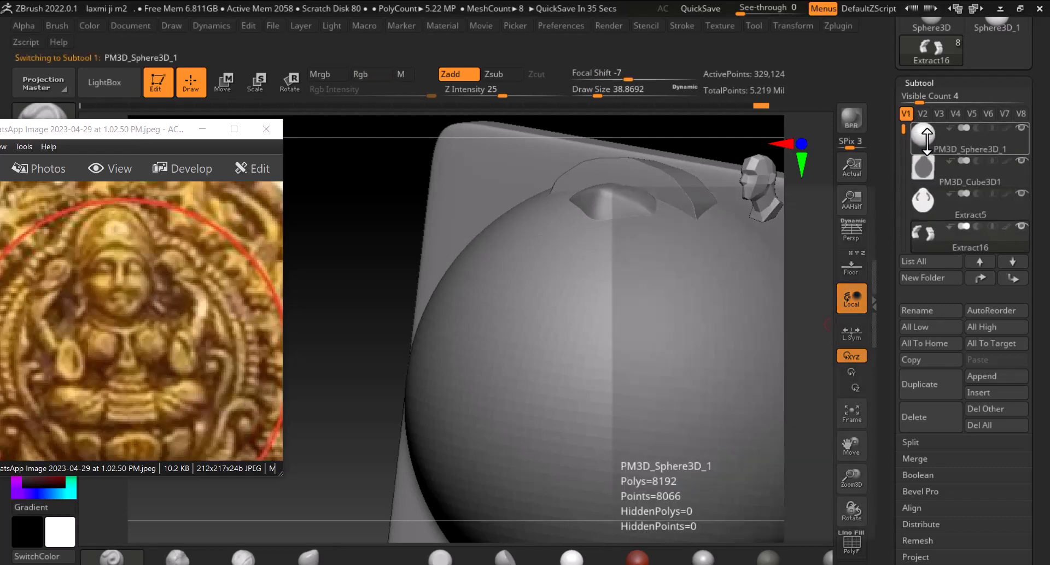
{"action": "left_click", "coordinate": [927, 137]}
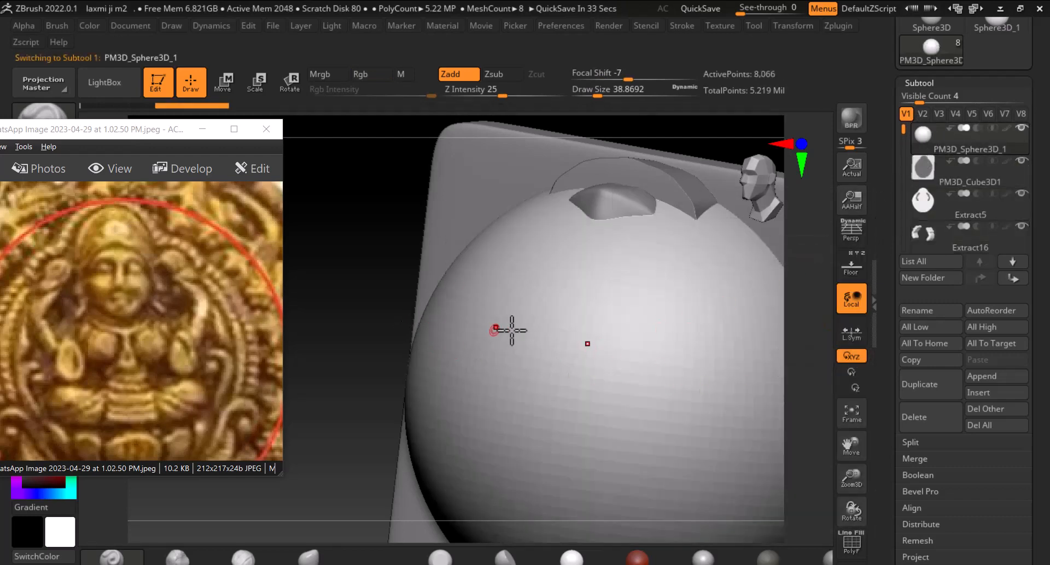
{"action": "left_click", "coordinate": [270, 81]}
{"action": "mouse_move", "coordinate": [647, 401]}
{"action": "left_mouse_down"}
{"action": "mouse_move", "coordinate": [578, 429]}
{"action": "mouse_move", "coordinate": [555, 461]}
{"action": "left_mouse_up"}
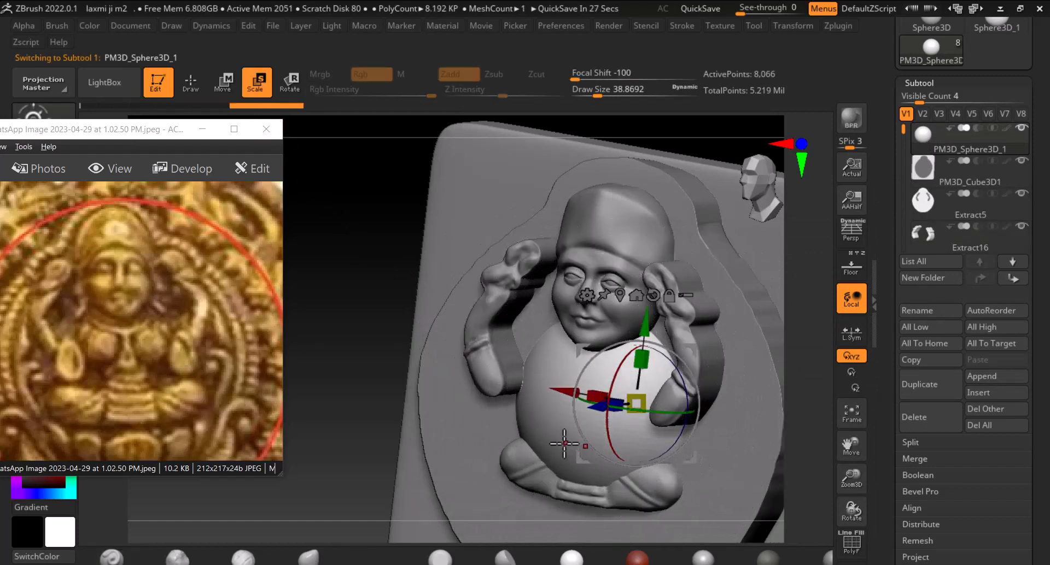
{"action": "left_click_drag", "start_coordinate": [360, 434], "coordinate": [307, 335], "text": "shift"}
{"action": "left_click_drag", "start_coordinate": [580, 315], "coordinate": [580, 211]}
{"action": "left_click_drag", "start_coordinate": [662, 205], "coordinate": [683, 244]}
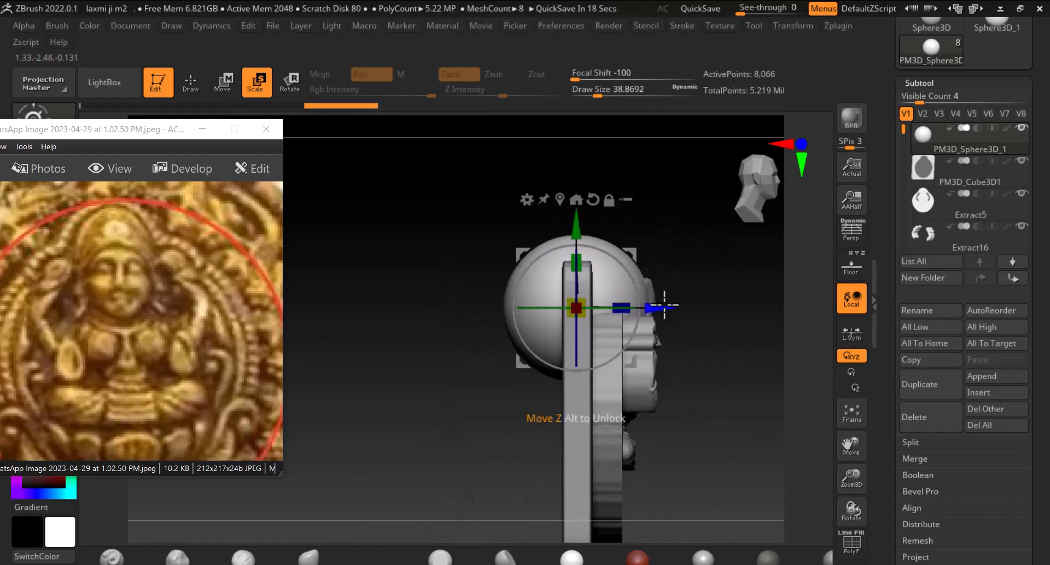
Scale the sphere down and move it along Z and up so it sits on top of the figure's head
{"action": "left_click_drag", "start_coordinate": [664, 305], "coordinate": [697, 306]}
{"action": "left_click_drag", "start_coordinate": [613, 310], "coordinate": [591, 320]}
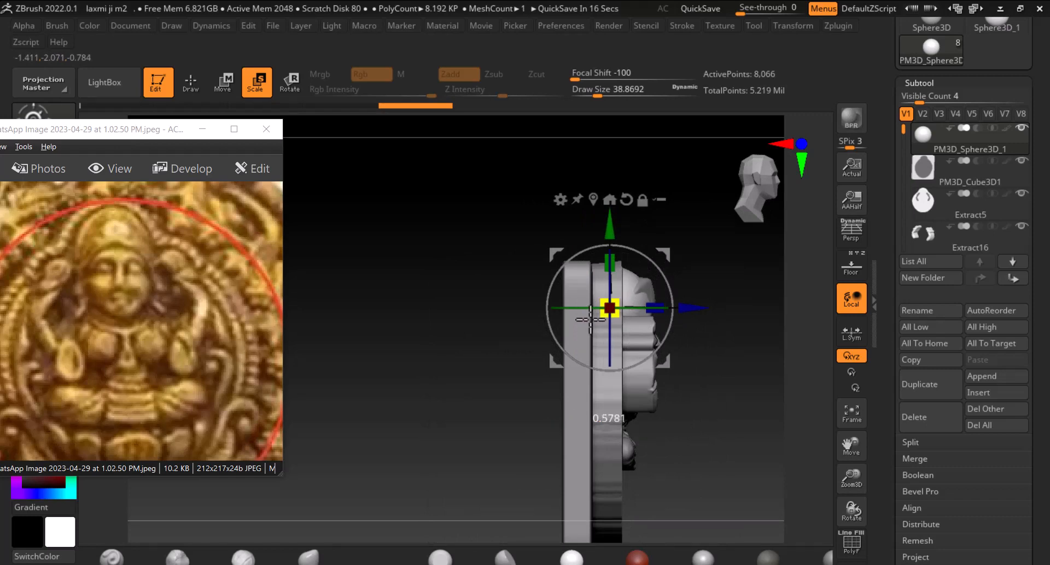
{"action": "left_click_drag", "start_coordinate": [692, 308], "coordinate": [712, 307]}
{"action": "left_click_drag", "start_coordinate": [637, 221], "coordinate": [638, 199]}
{"action": "mouse_move", "coordinate": [640, 281]}
{"action": "left_mouse_down"}
{"action": "mouse_move", "coordinate": [631, 285]}
{"action": "mouse_move", "coordinate": [638, 280]}
{"action": "left_mouse_up"}
{"action": "left_click_drag", "start_coordinate": [634, 214], "coordinate": [634, 221]}
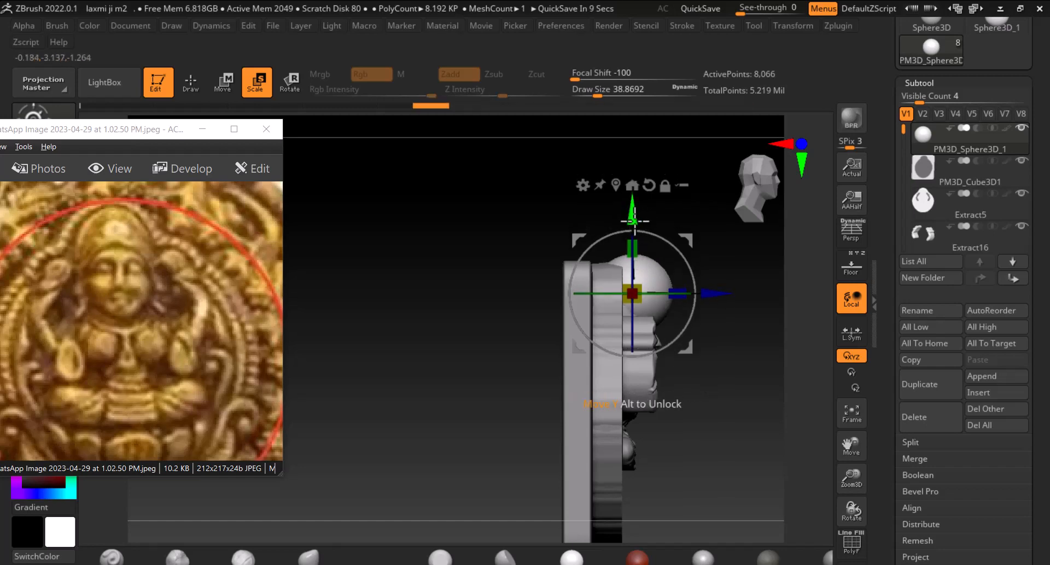
{"action": "left_click_drag", "start_coordinate": [750, 324], "coordinate": [659, 327]}
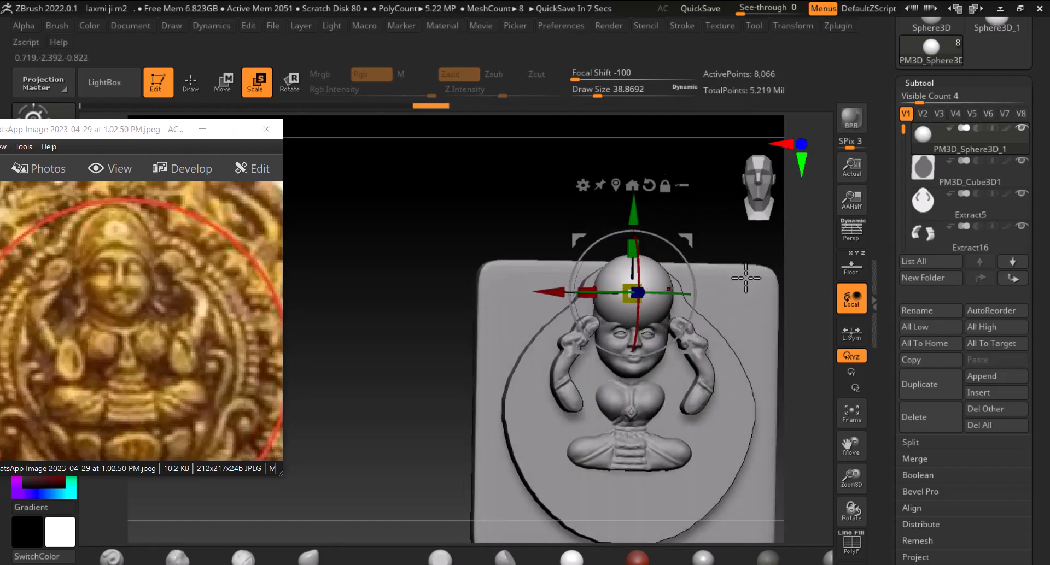
{"action": "key", "text": "q"}
{"action": "mouse_move", "coordinate": [715, 228]}
{"action": "left_mouse_down", "text": "alt"}
{"action": "mouse_move", "coordinate": [715, 218]}
{"action": "mouse_move", "coordinate": [638, 194]}
{"action": "left_mouse_up", "text": "alt"}
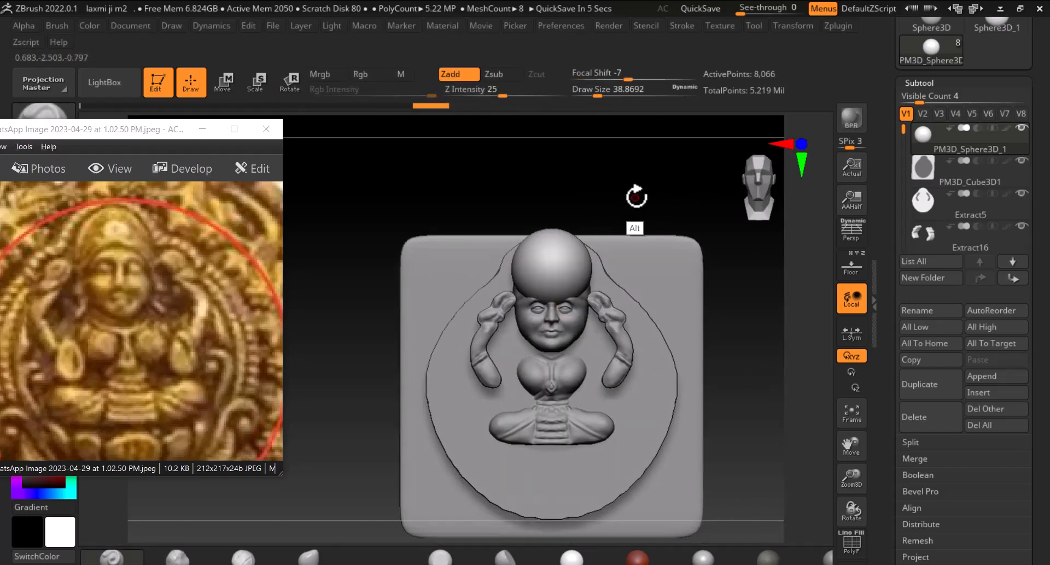
Select the cube base subtool with the Move gizmo and rotate around to check its placement
{"action": "left_click", "coordinate": [228, 81]}
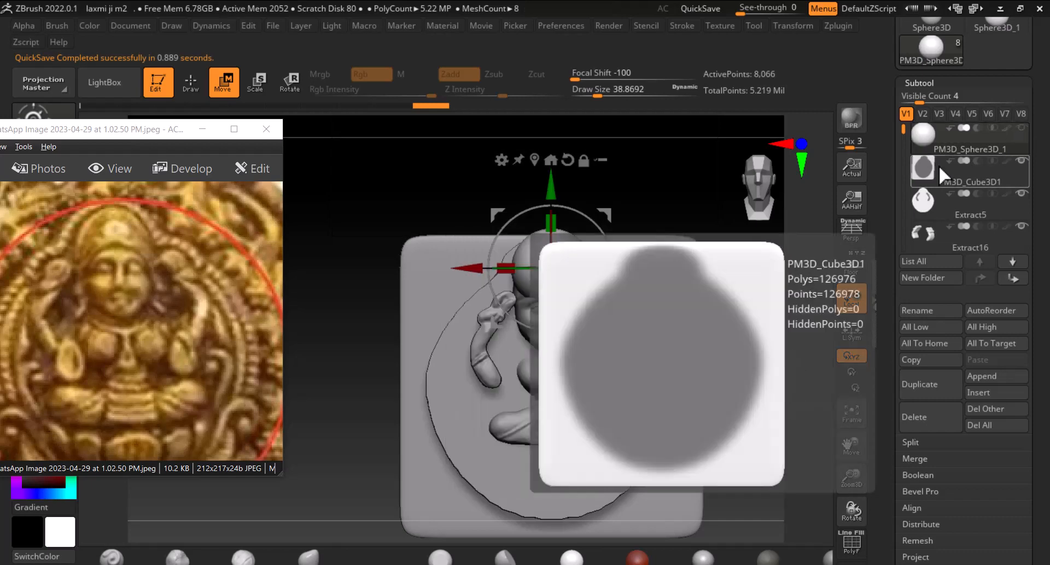
{"action": "left_click", "coordinate": [938, 165]}
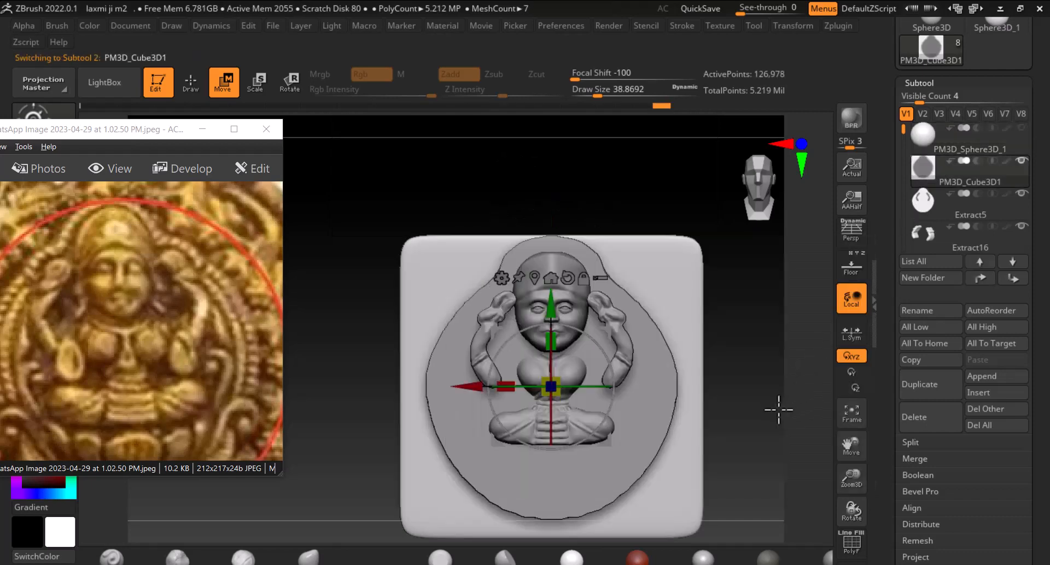
{"action": "left_click_drag", "start_coordinate": [779, 410], "coordinate": [775, 432]}
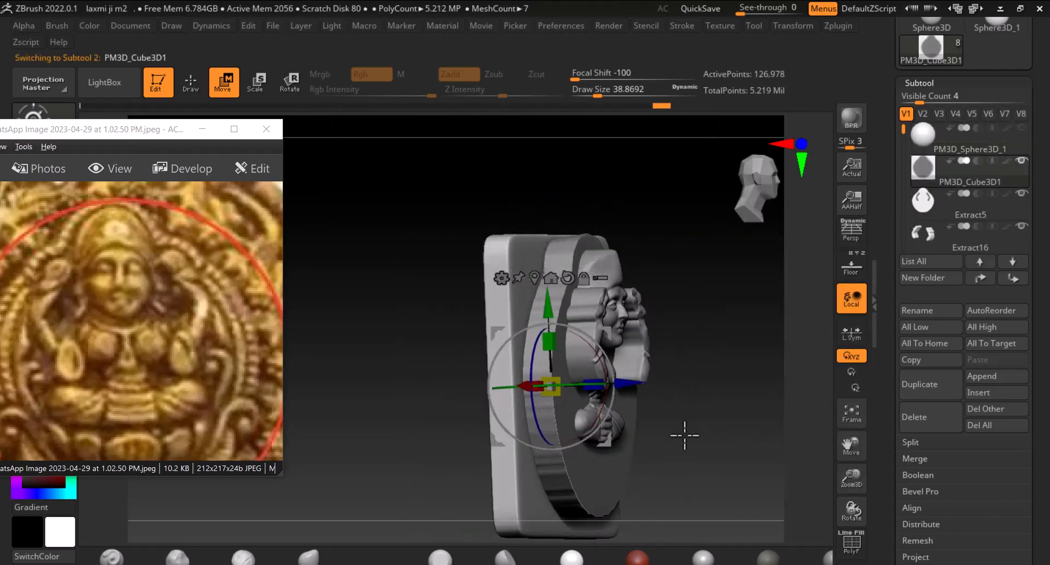
{"action": "left_click_drag", "start_coordinate": [684, 436], "coordinate": [650, 430], "text": "shift"}
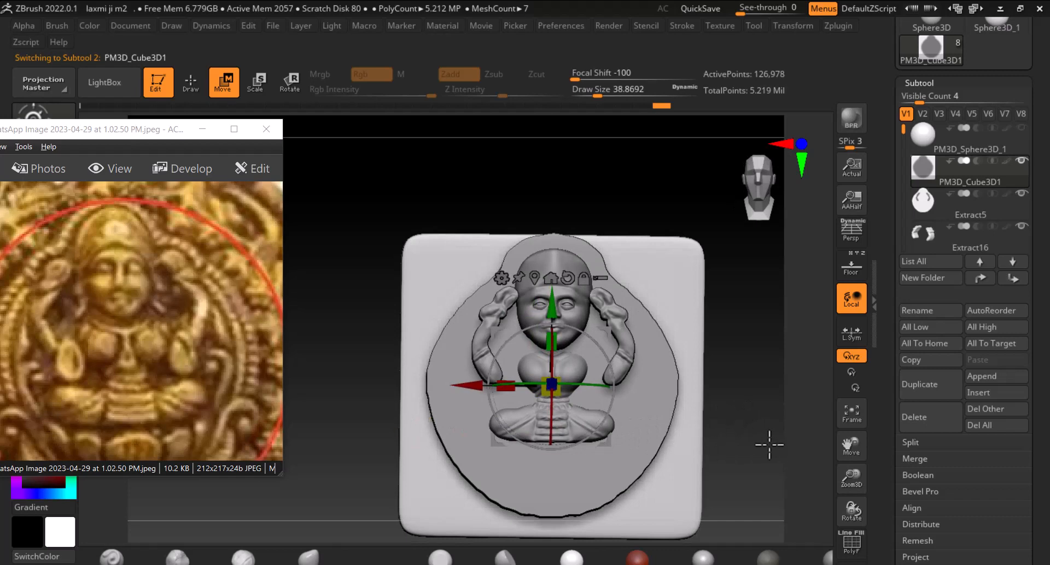
{"action": "left_click_drag", "start_coordinate": [769, 444], "coordinate": [792, 435], "text": "shift"}
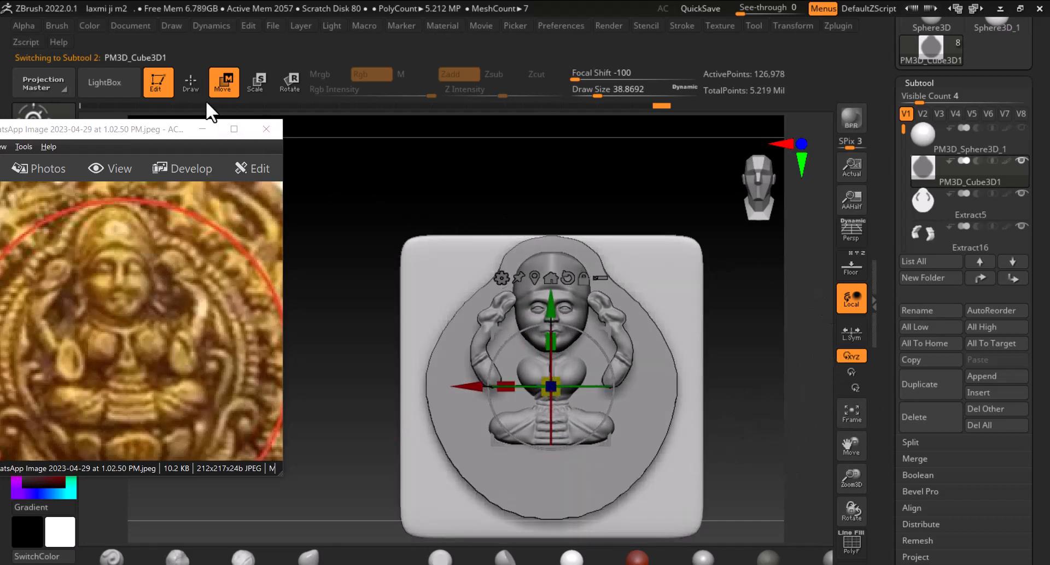
{"action": "left_click", "coordinate": [194, 88]}
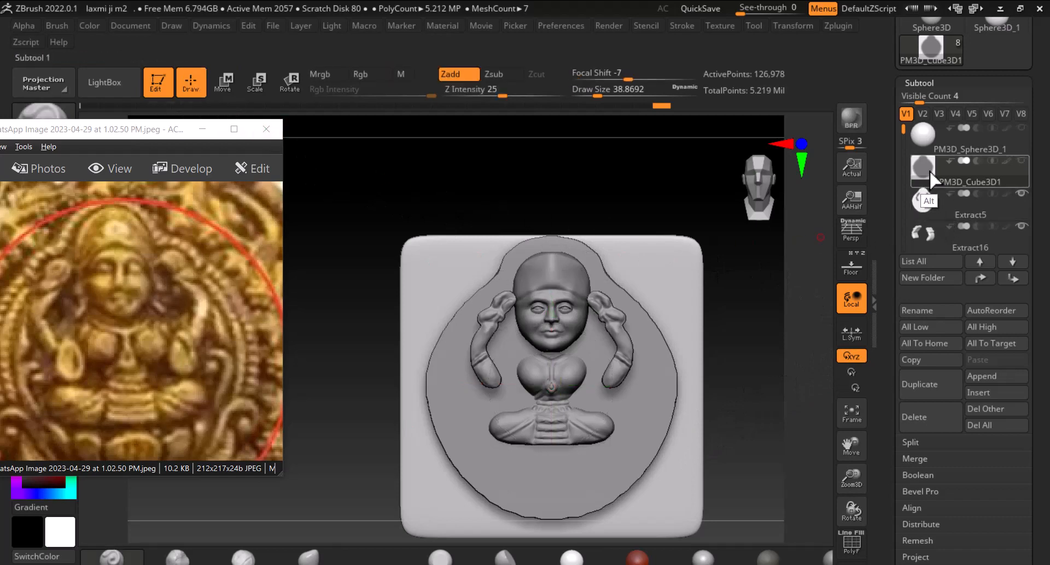
Select the Extract2 subtool and delete it
{"action": "left_click", "coordinate": [674, 392], "text": "alt"}
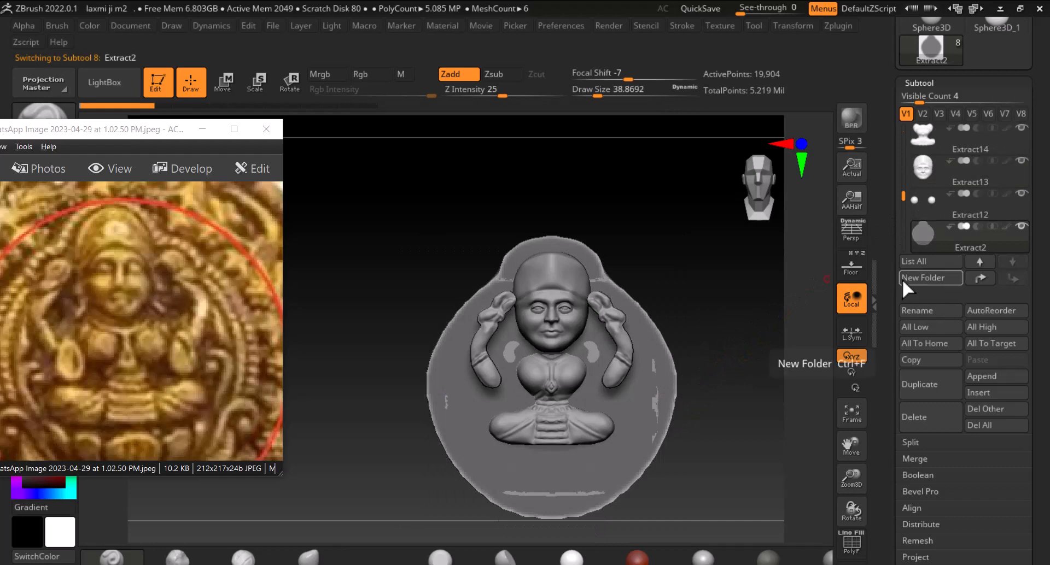
{"action": "left_click_drag", "start_coordinate": [903, 194], "coordinate": [936, 241]}
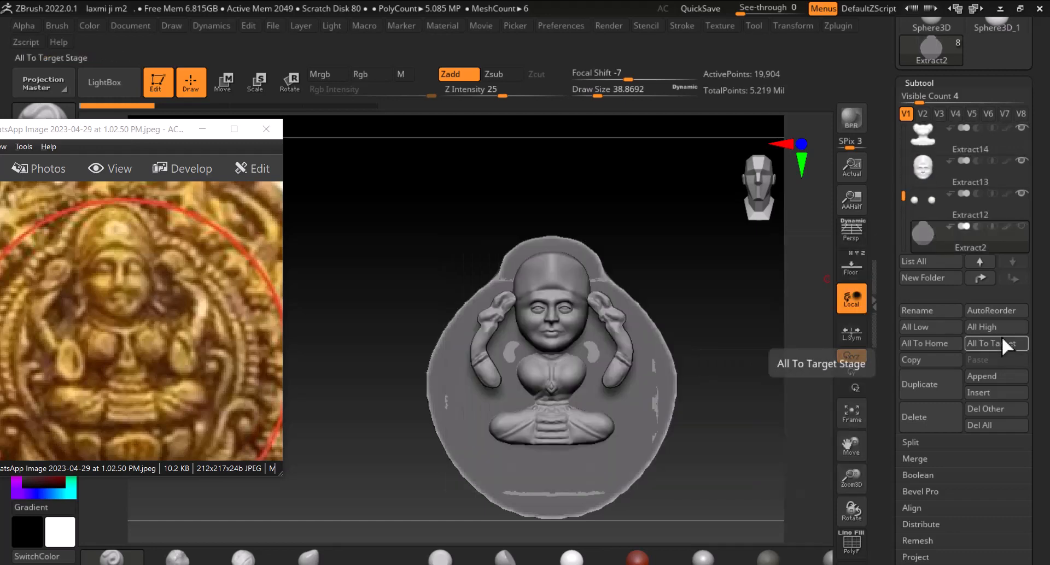
{"action": "left_click", "coordinate": [937, 427]}
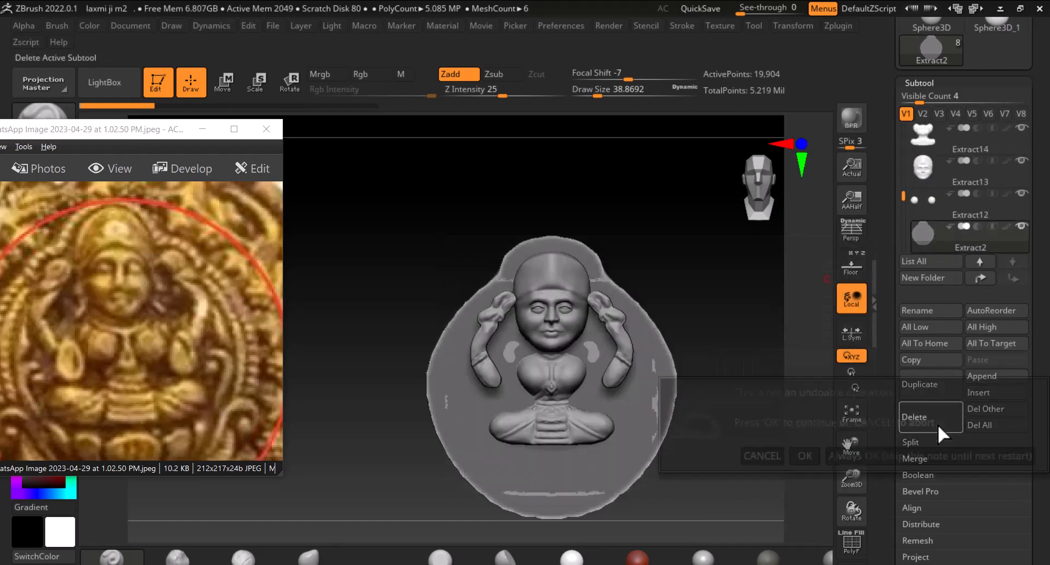
{"action": "left_click", "coordinate": [807, 453]}
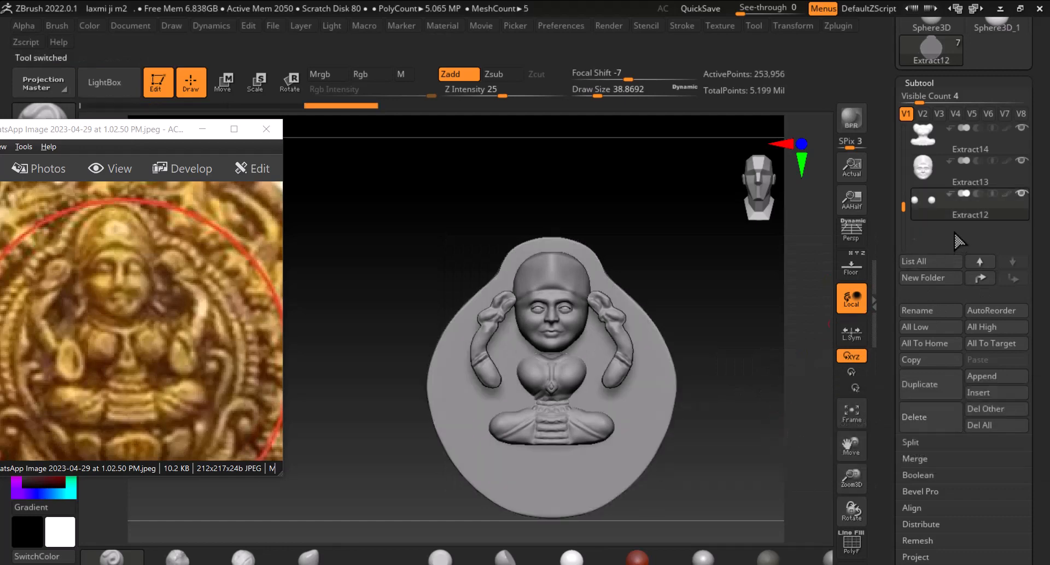
Select the arms subtool and nudge it along Z with the Move gizmo
{"action": "left_click_drag", "start_coordinate": [901, 198], "coordinate": [902, 167]}
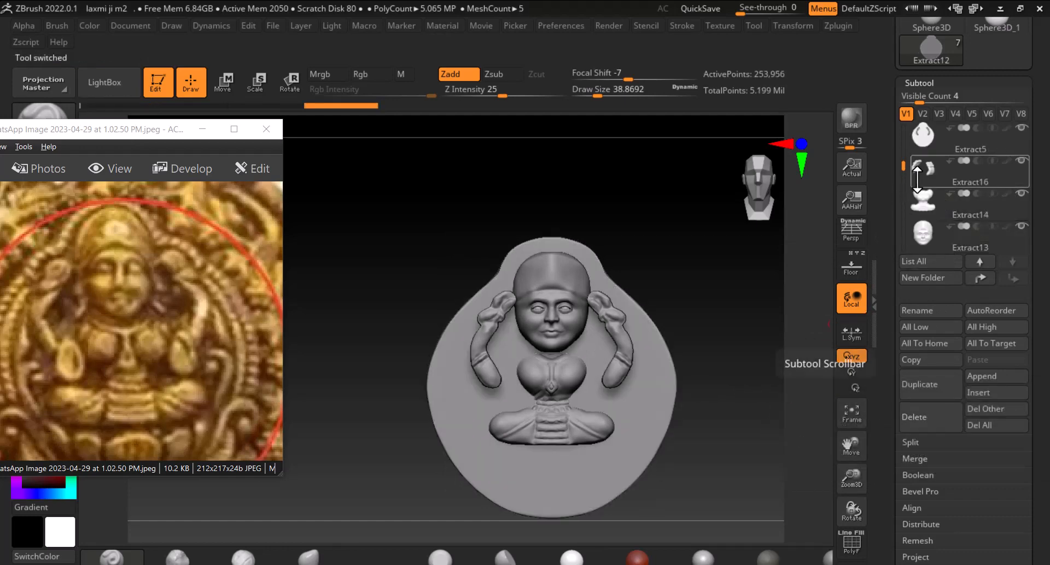
{"action": "left_click", "coordinate": [925, 146]}
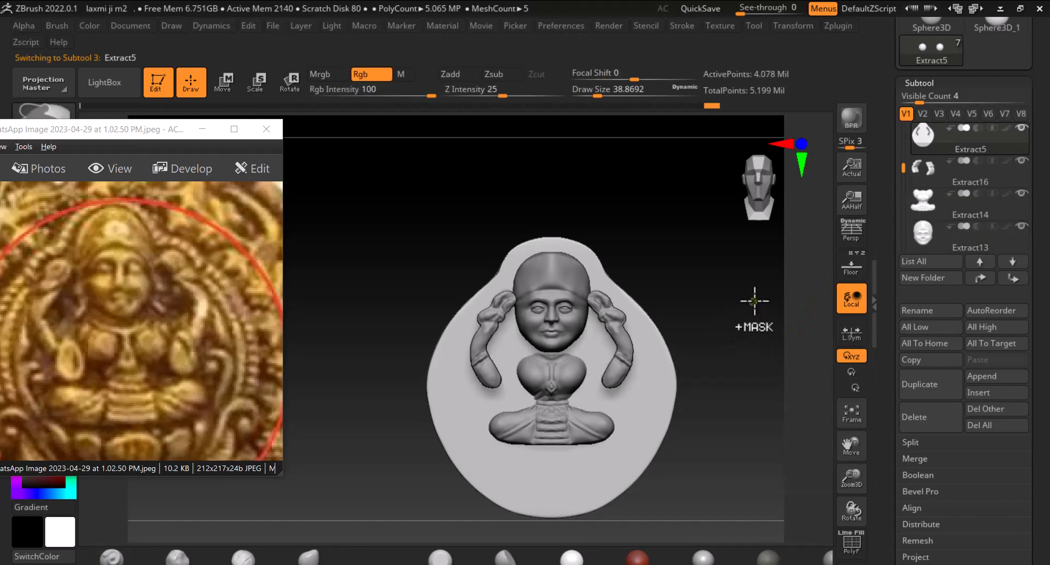
{"action": "left_click_drag", "start_coordinate": [763, 291], "coordinate": [771, 394], "text": "ctrl"}
{"action": "mouse_move", "coordinate": [765, 397]}
{"action": "left_mouse_down"}
{"action": "mouse_move", "coordinate": [808, 398]}
{"action": "mouse_move", "coordinate": [745, 399]}
{"action": "mouse_move", "coordinate": [792, 391]}
{"action": "mouse_move", "coordinate": [745, 407]}
{"action": "mouse_move", "coordinate": [796, 430]}
{"action": "mouse_move", "coordinate": [767, 381]}
{"action": "left_mouse_up"}
{"action": "left_click", "coordinate": [678, 347], "text": "alt"}
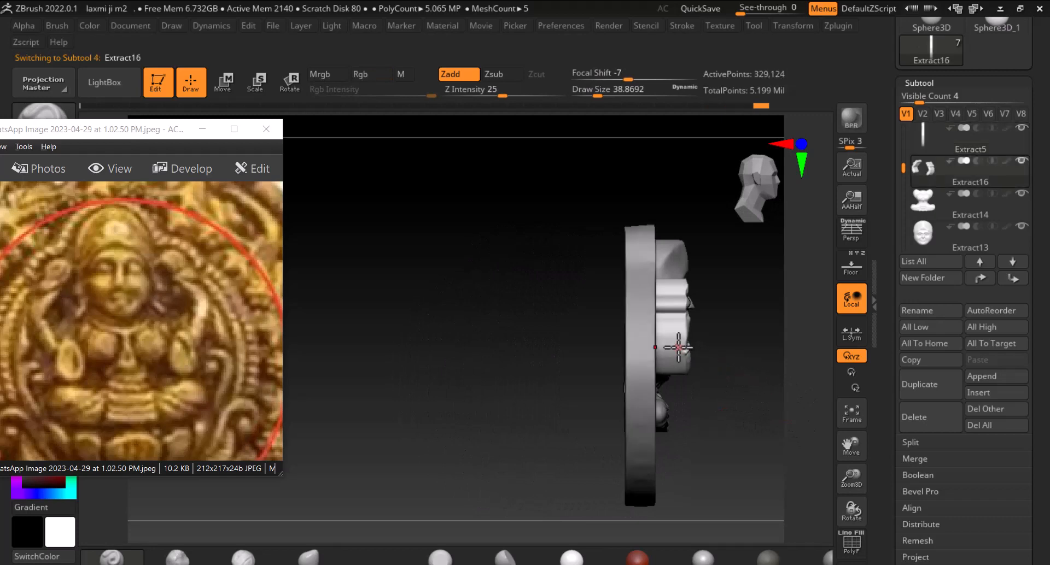
{"action": "left_click", "coordinate": [222, 82]}
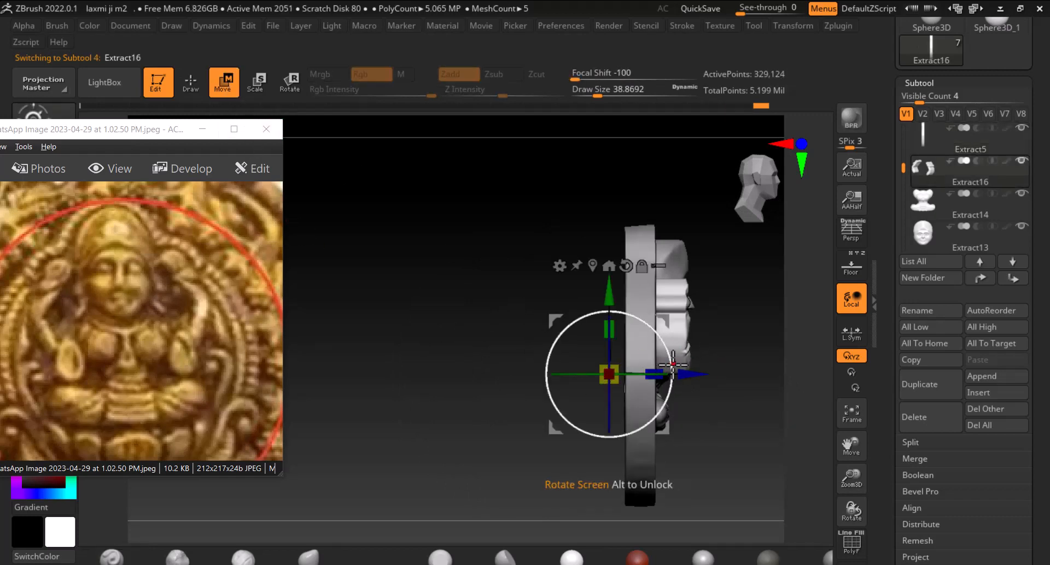
{"action": "mouse_move", "coordinate": [683, 375]}
{"action": "left_mouse_down"}
{"action": "mouse_move", "coordinate": [618, 373]}
{"action": "mouse_move", "coordinate": [697, 377]}
{"action": "mouse_move", "coordinate": [669, 367]}
{"action": "left_mouse_up"}
{"action": "left_click_drag", "start_coordinate": [727, 296], "coordinate": [757, 290], "text": "shift"}
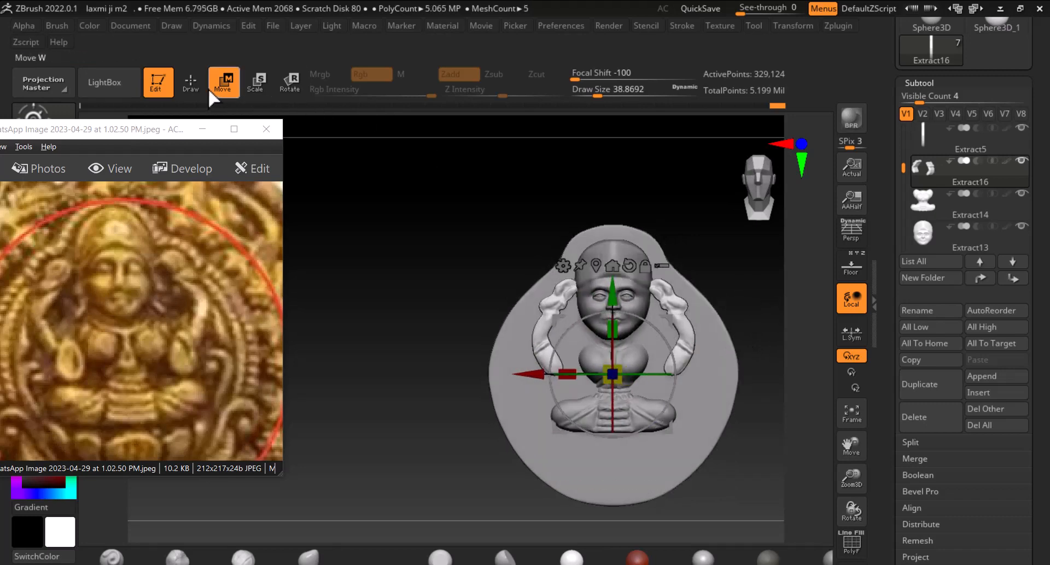
{"action": "key", "text": "q"}
{"action": "left_click", "coordinate": [601, 414], "text": "alt"}
{"action": "left_click_drag", "start_coordinate": [753, 417], "coordinate": [788, 439]}
{"action": "mouse_move", "coordinate": [418, 253]}
{"action": "left_mouse_down"}
{"action": "mouse_move", "coordinate": [719, 288]}
{"action": "mouse_move", "coordinate": [713, 302]}
{"action": "mouse_move", "coordinate": [644, 308]}
{"action": "left_mouse_up"}
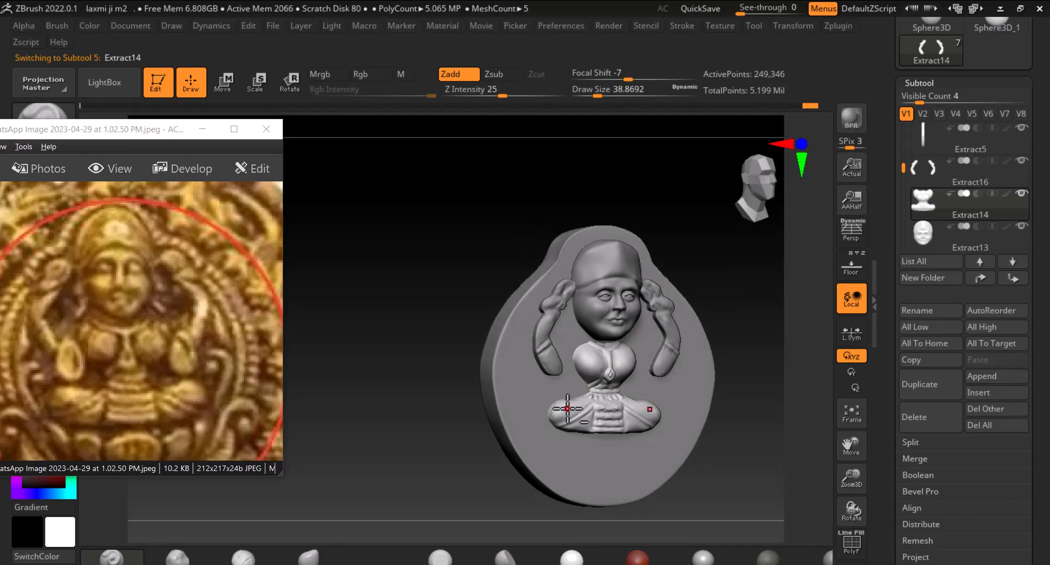
Try moving the arms subtool further along Z, then undo the move
{"action": "left_click", "coordinate": [225, 85]}
{"action": "left_click_drag", "start_coordinate": [728, 400], "coordinate": [708, 387]}
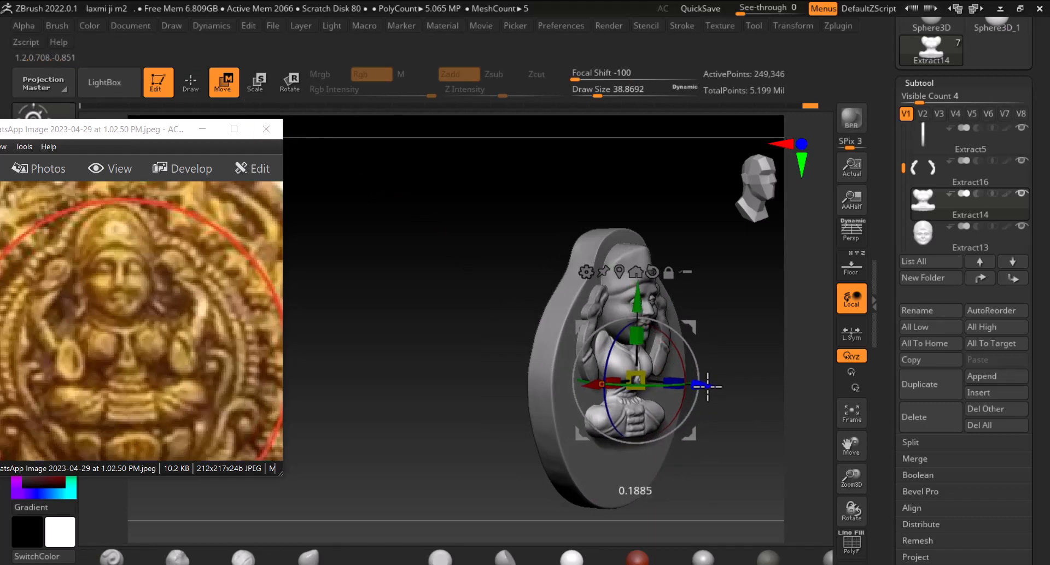
{"action": "left_click_drag", "start_coordinate": [799, 379], "coordinate": [771, 366]}
{"action": "key", "text": "ctrl+z"}
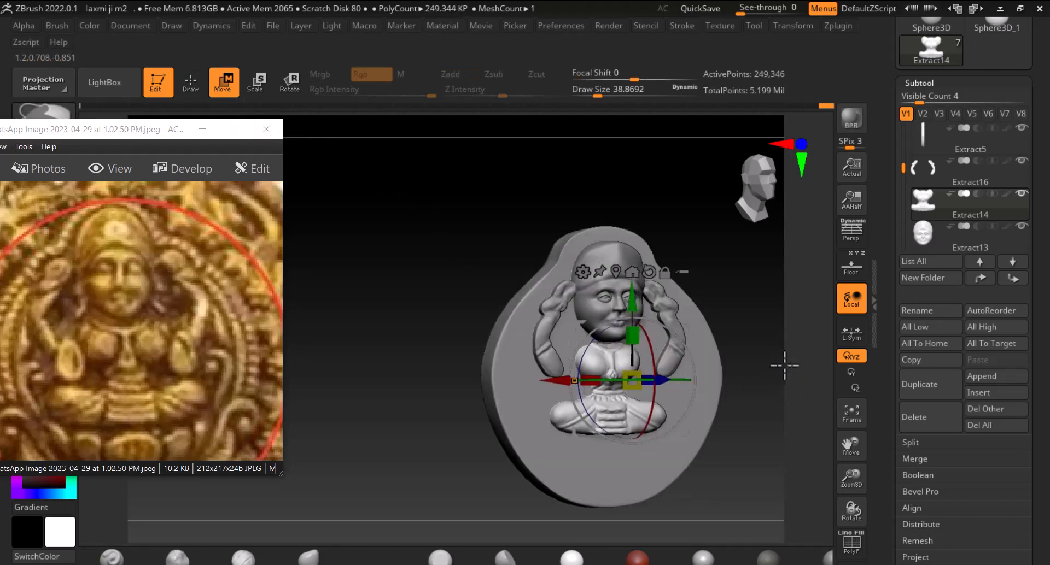
Select the Extract5 subtool and move it along Z with the Move gizmo
{"action": "left_click", "coordinate": [707, 379], "text": "alt"}
{"action": "left_click_drag", "start_coordinate": [727, 394], "coordinate": [662, 375]}
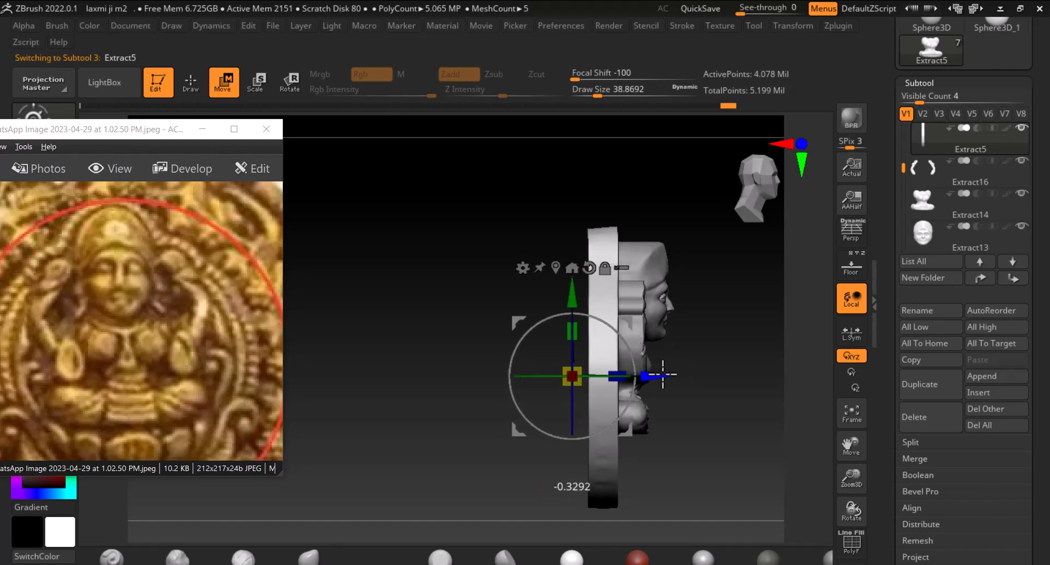
{"action": "left_click_drag", "start_coordinate": [761, 373], "coordinate": [692, 370]}
{"action": "left_click_drag", "start_coordinate": [757, 350], "coordinate": [768, 342], "text": "shift"}
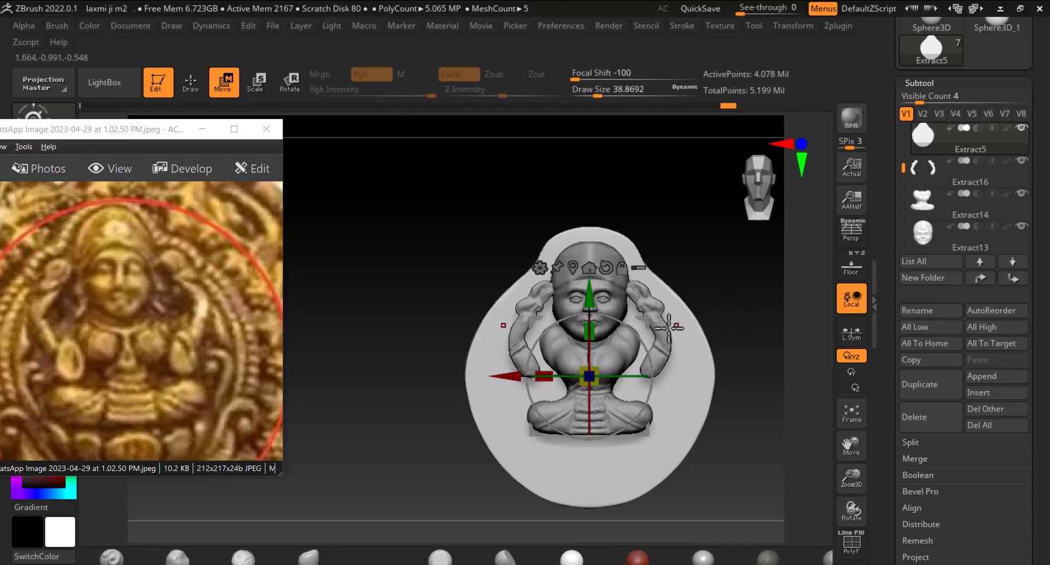
Push the Extract5 subtool further along Z, then return to Draw mode on the Extract13 face subtool
{"action": "left_click_drag", "start_coordinate": [706, 286], "coordinate": [707, 306], "text": "alt"}
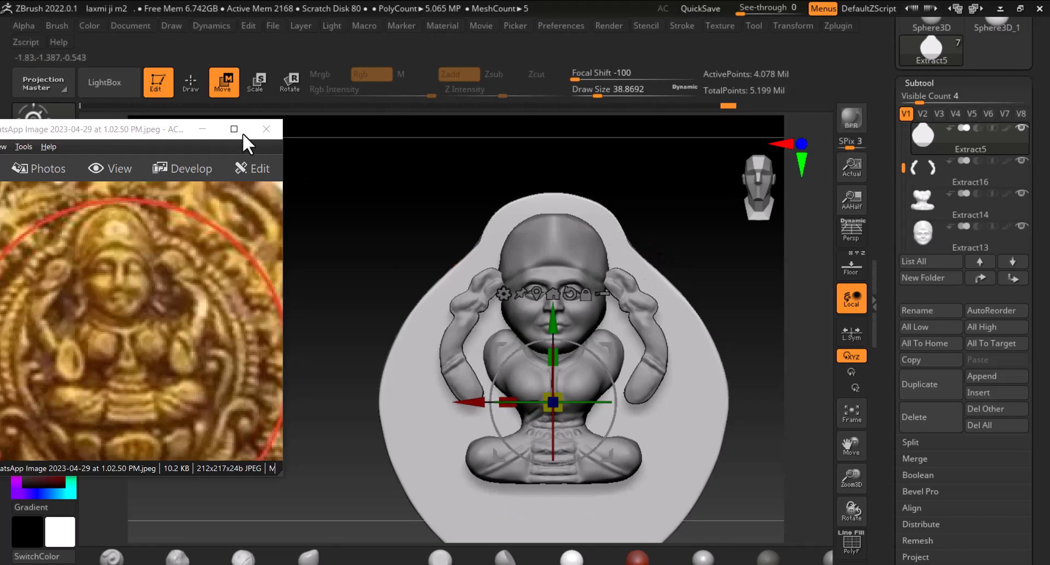
{"action": "left_click", "coordinate": [190, 77]}
{"action": "left_click", "coordinate": [561, 252], "text": "alt"}
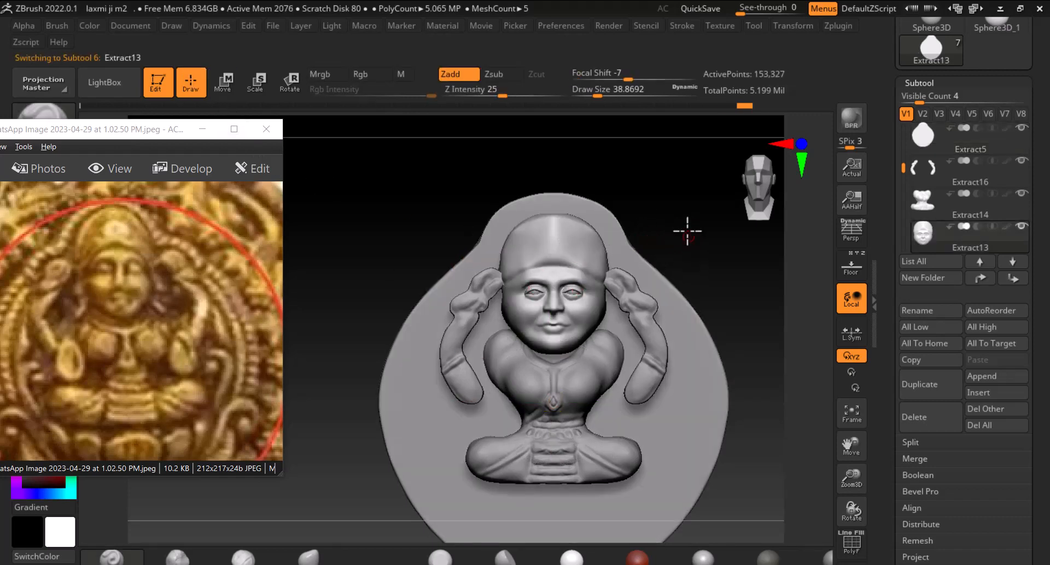
Zoom in on the face and pick a different sculpting brush with a larger draw size
{"action": "left_click_drag", "start_coordinate": [694, 227], "coordinate": [694, 286], "text": "alt"}
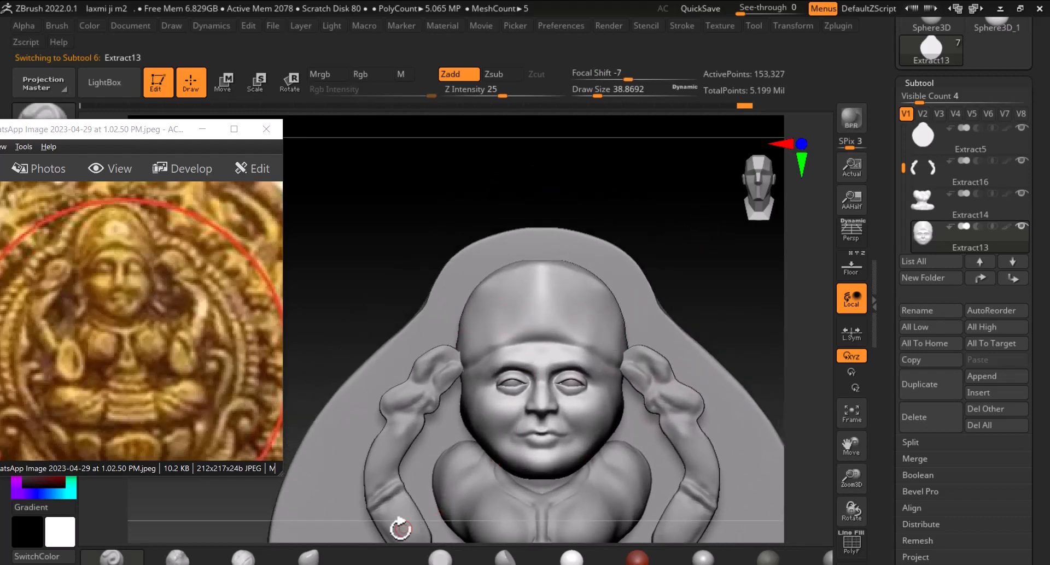
{"action": "left_click", "coordinate": [434, 559]}
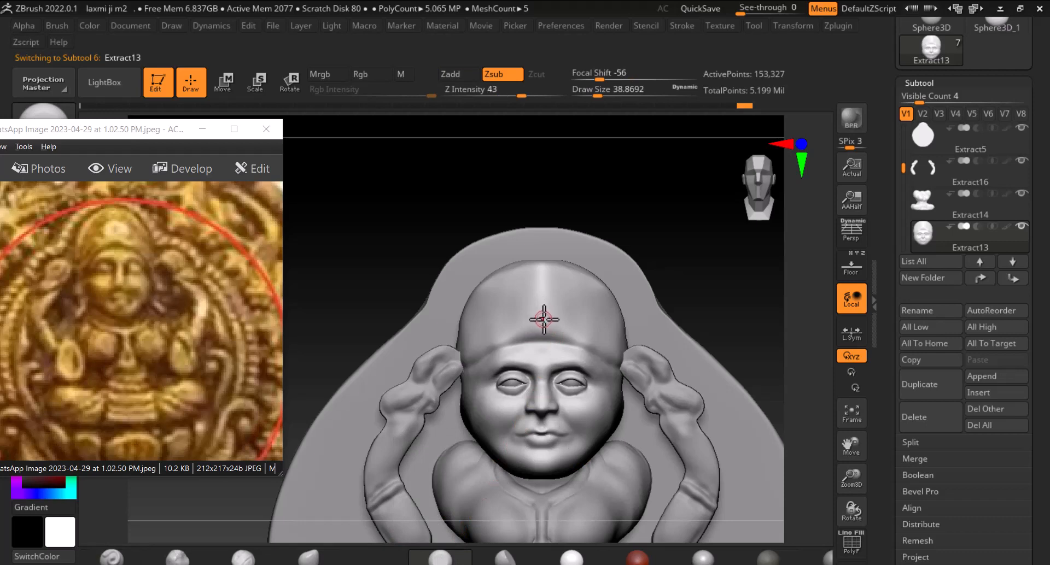
{"action": "key", "text": "]"}
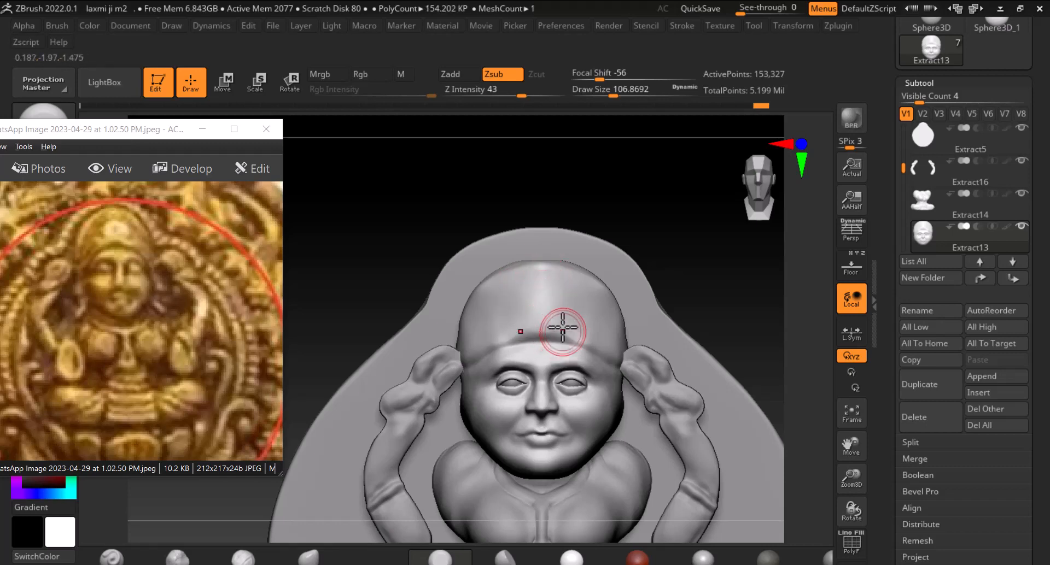
{"action": "key", "text": "shift"}
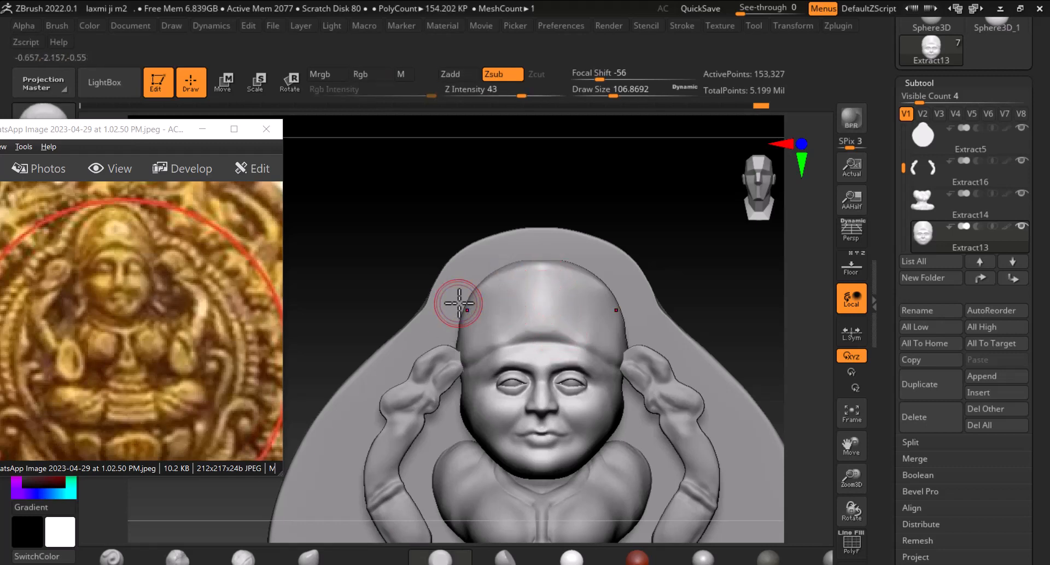
Select the PM3D_Sphere3D_1 head sphere and move it back along Z and slightly down with the Move gizmo
{"action": "left_click_drag", "start_coordinate": [909, 168], "coordinate": [905, 121]}
{"action": "left_click", "coordinate": [924, 139]}
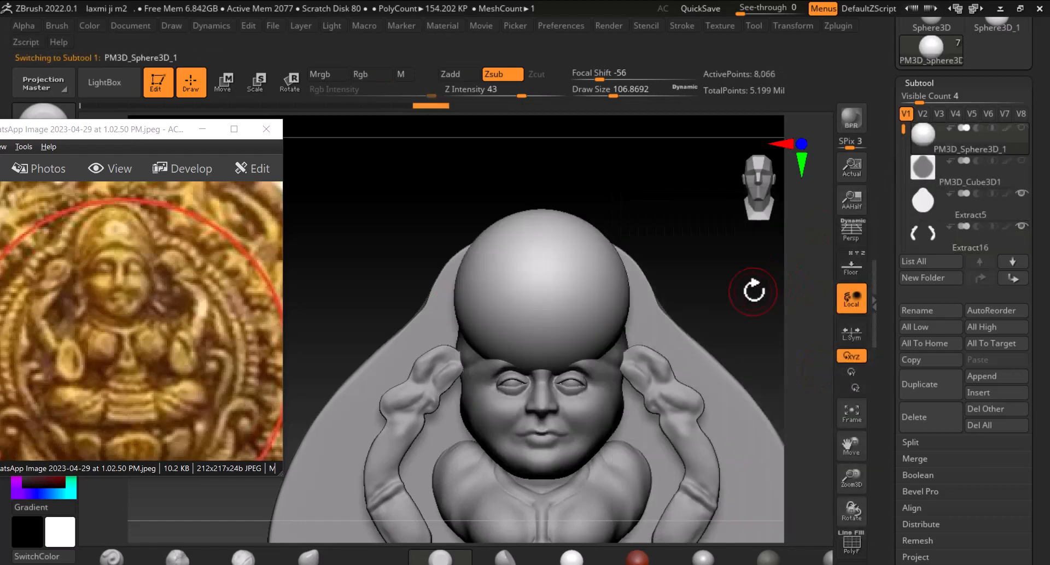
{"action": "left_click_drag", "start_coordinate": [753, 291], "coordinate": [745, 314]}
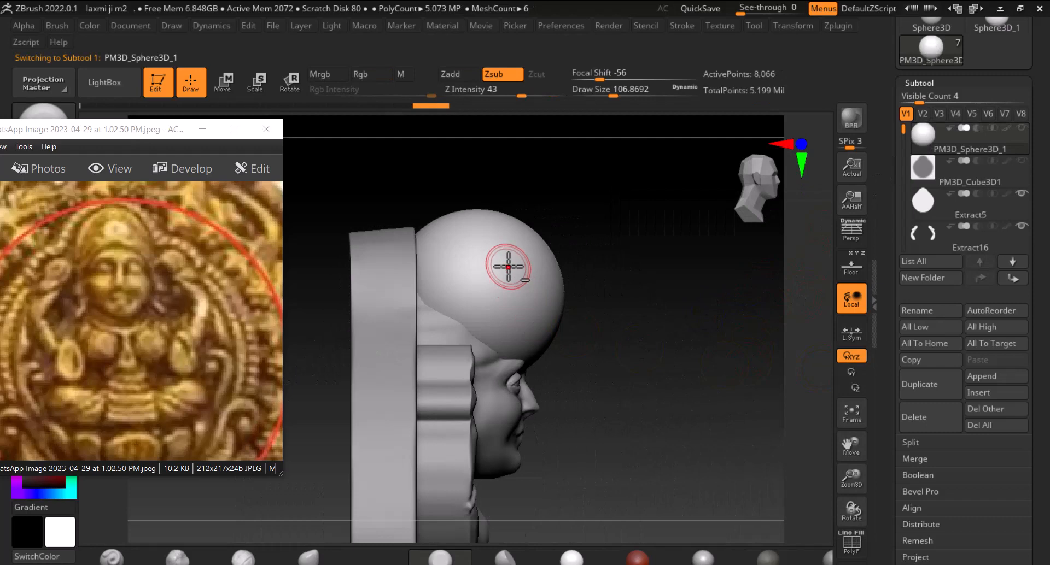
{"action": "left_click", "coordinate": [222, 82]}
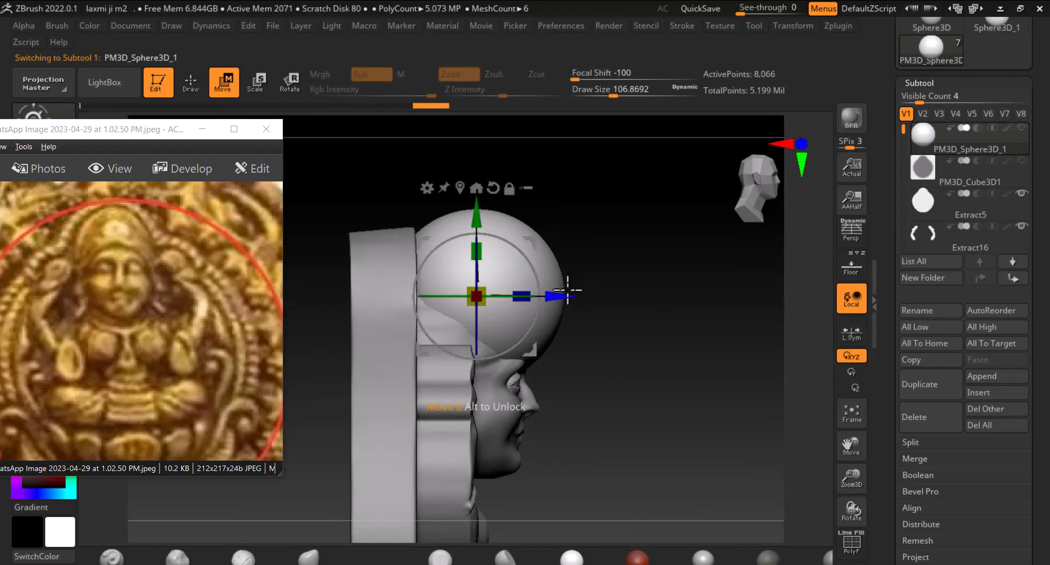
{"action": "left_click_drag", "start_coordinate": [568, 290], "coordinate": [526, 304]}
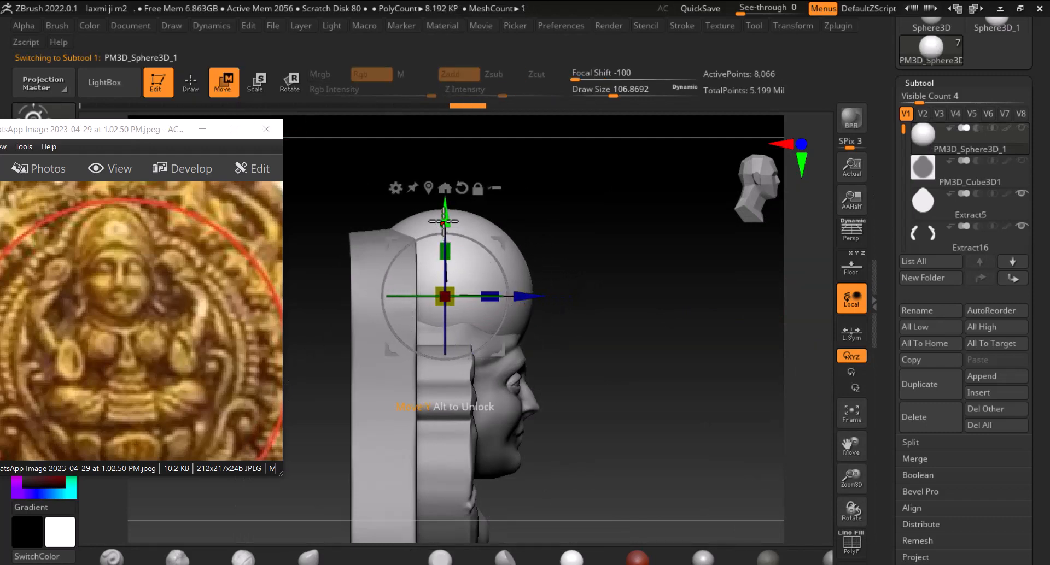
{"action": "left_click_drag", "start_coordinate": [444, 217], "coordinate": [445, 234]}
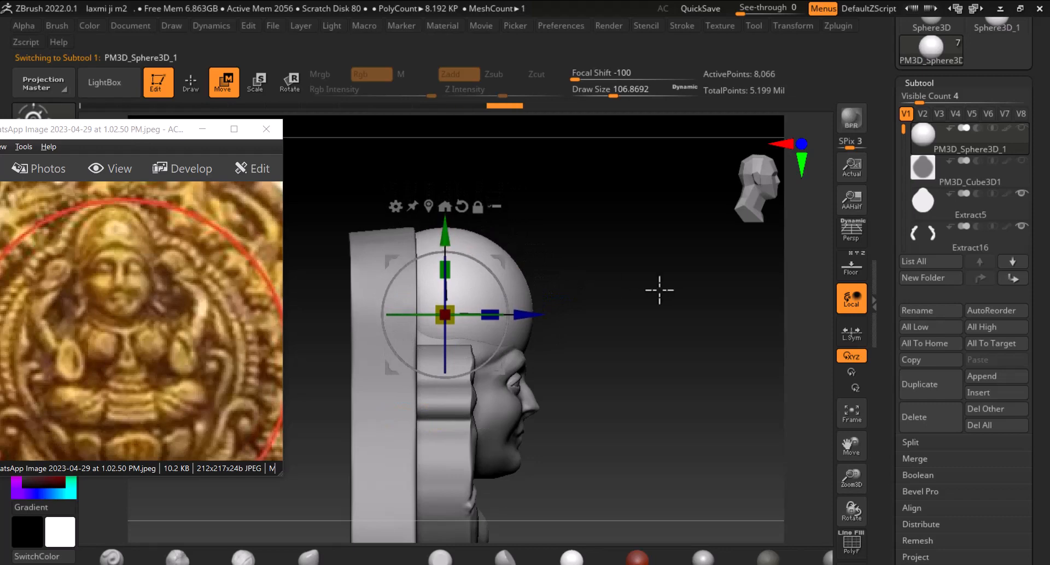
Return to Draw mode and ZRemesh the head sphere subtool
{"action": "left_click_drag", "start_coordinate": [658, 288], "coordinate": [639, 302]}
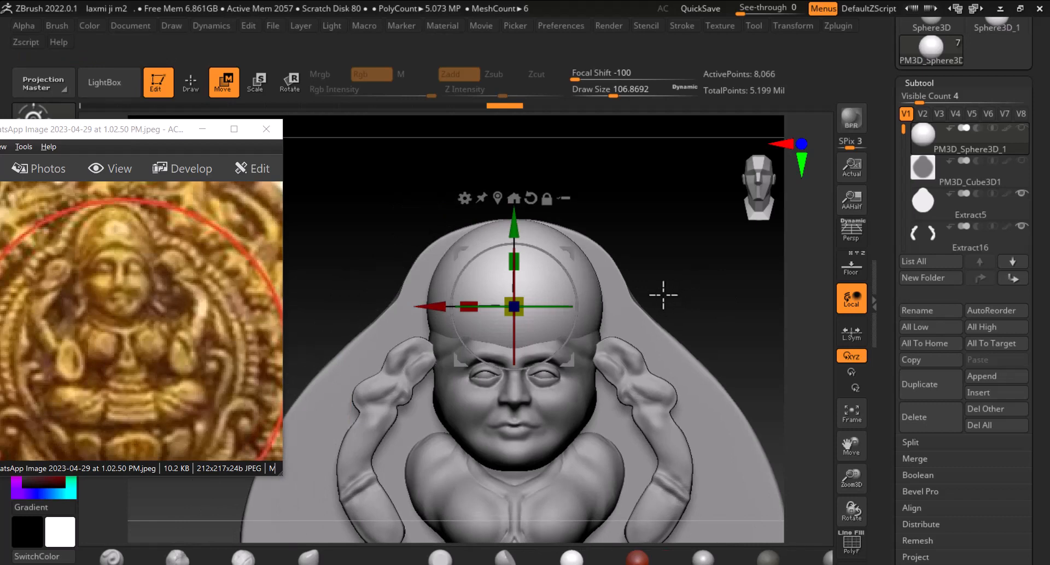
{"action": "left_click", "coordinate": [190, 82]}
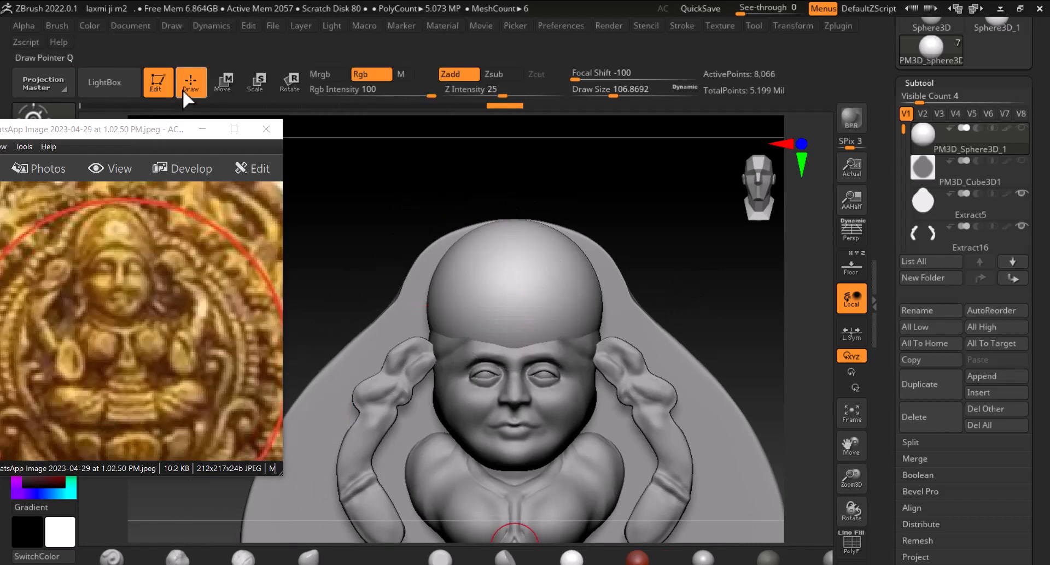
{"action": "key", "text": "b"}
{"action": "key", "text": "d"}
{"action": "key", "text": "s"}
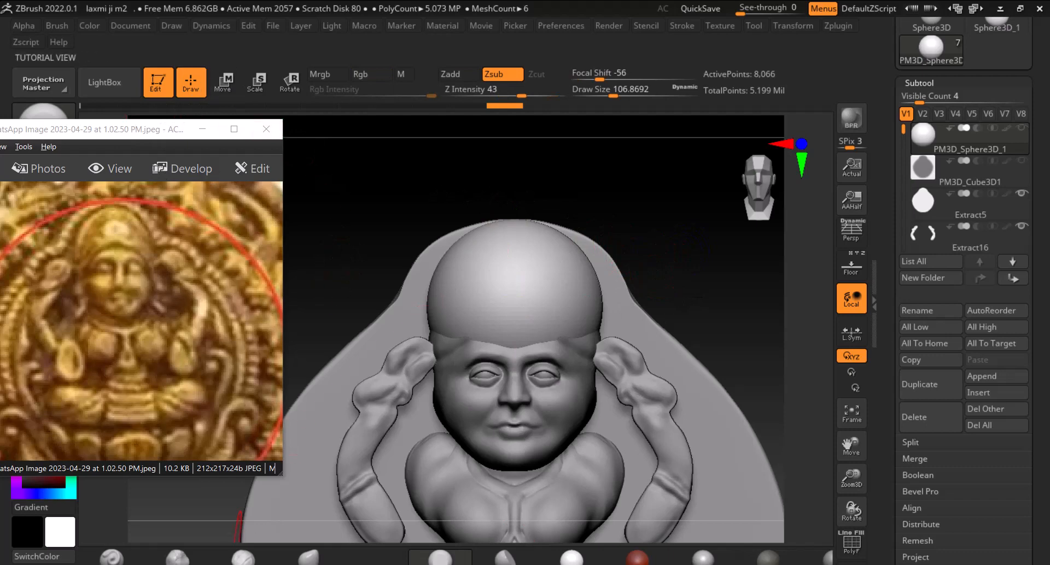
{"action": "left_click_drag", "start_coordinate": [888, 442], "coordinate": [885, 130]}
{"action": "left_click", "coordinate": [927, 352]}
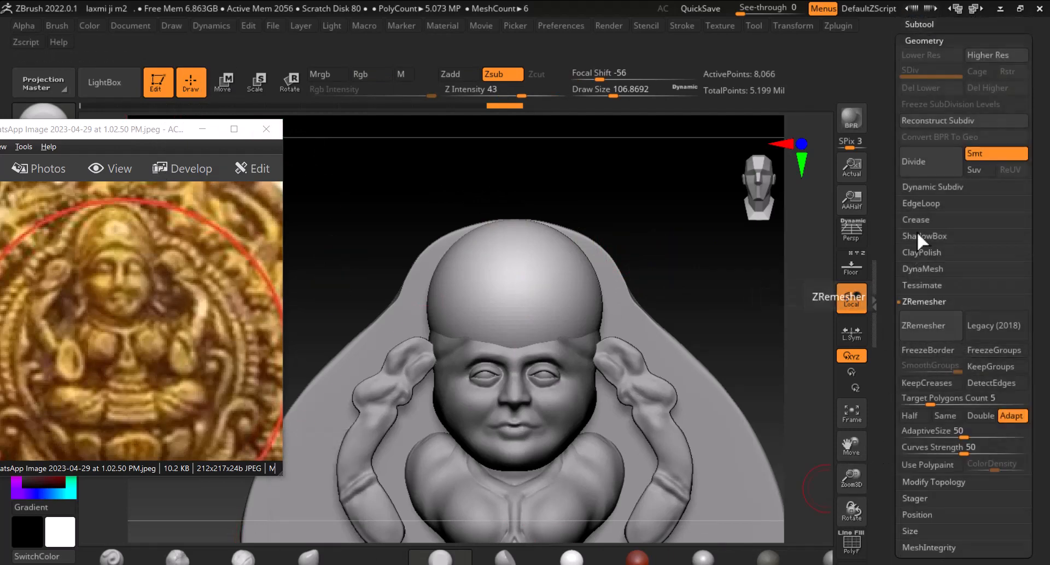
{"action": "left_click", "coordinate": [929, 328]}
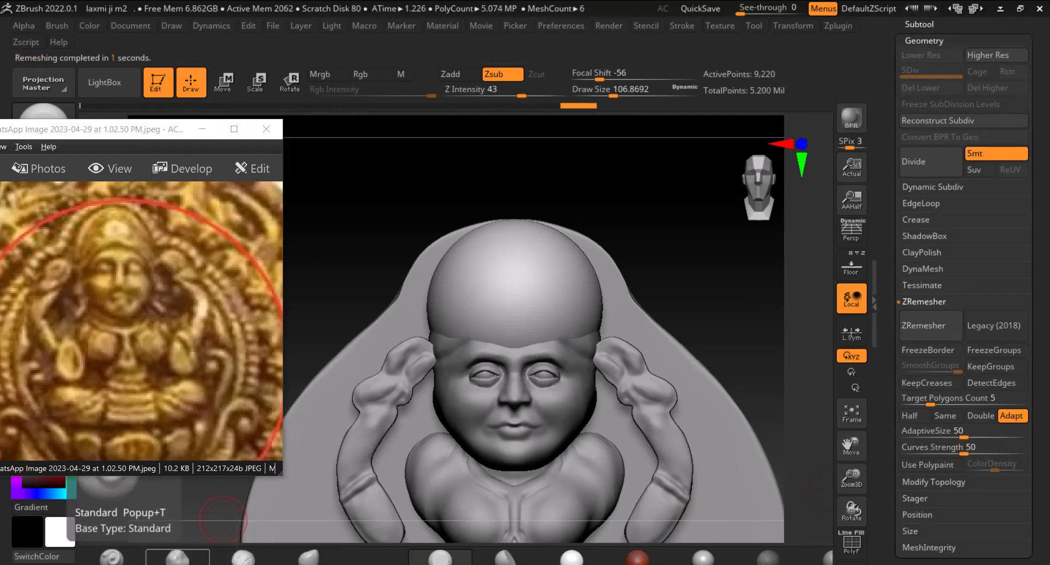
Switch to another brush and try a stroke on the sphere from the side, undoing it
{"action": "left_click", "coordinate": [309, 556]}
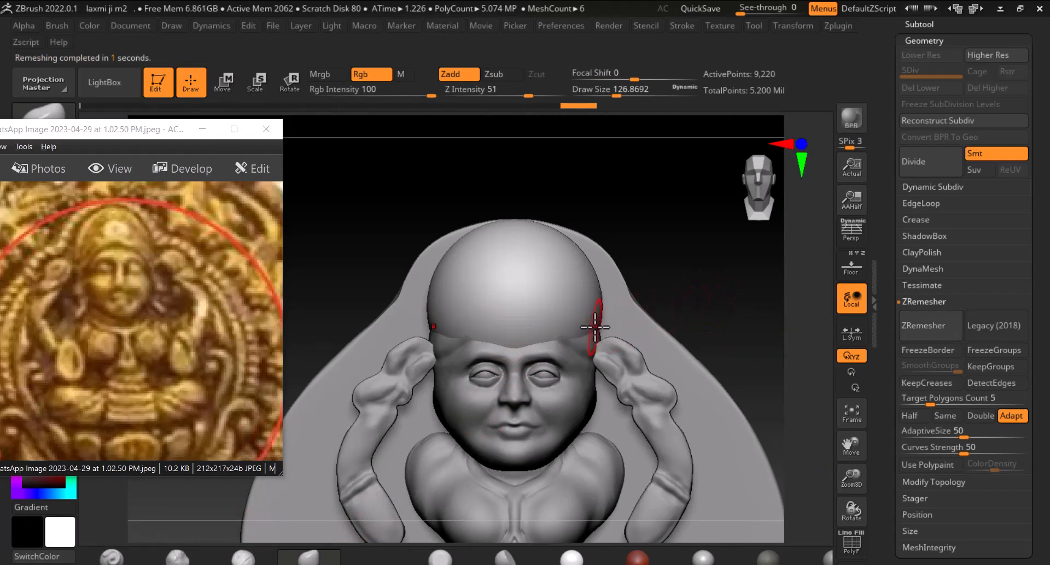
{"action": "mouse_move", "coordinate": [656, 306]}
{"action": "left_mouse_down"}
{"action": "mouse_move", "coordinate": [726, 295]}
{"action": "mouse_move", "coordinate": [723, 345]}
{"action": "mouse_move", "coordinate": [670, 307]}
{"action": "left_mouse_up"}
{"action": "left_click_drag", "start_coordinate": [653, 194], "coordinate": [660, 146], "text": "ctrl+shift"}
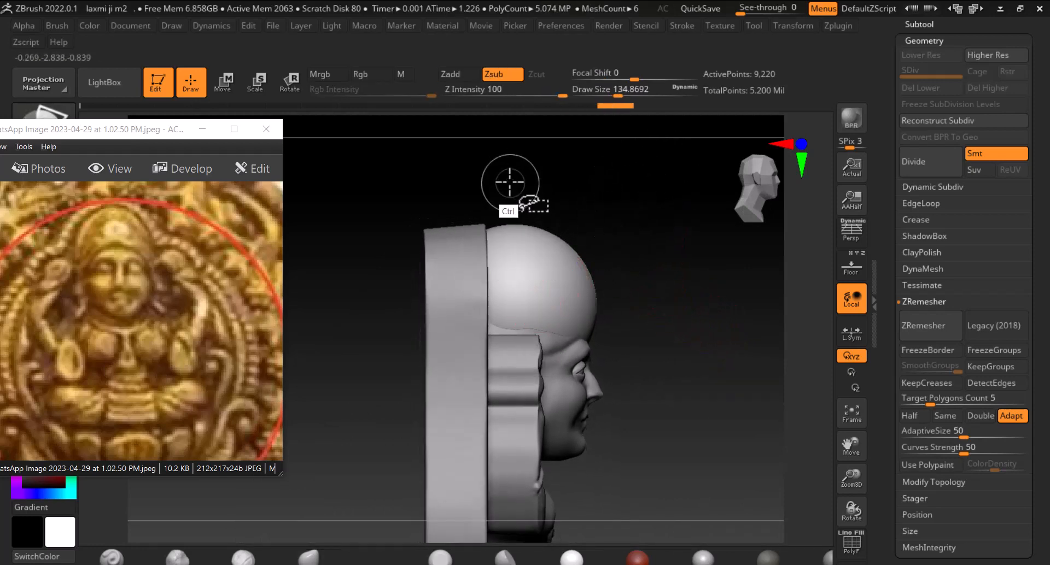
{"action": "left_click_drag", "start_coordinate": [511, 182], "coordinate": [512, 438], "text": "ctrl+shift"}
{"action": "key", "text": "ctrl+z"}
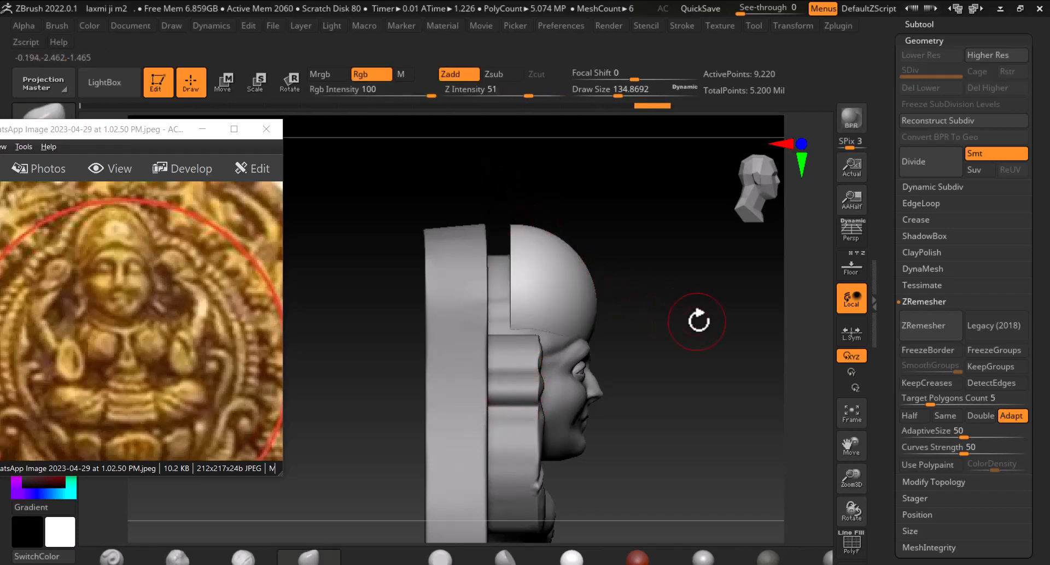
{"action": "mouse_move", "coordinate": [698, 316]}
{"action": "left_mouse_down"}
{"action": "mouse_move", "coordinate": [663, 305]}
{"action": "mouse_move", "coordinate": [720, 292]}
{"action": "left_mouse_up"}
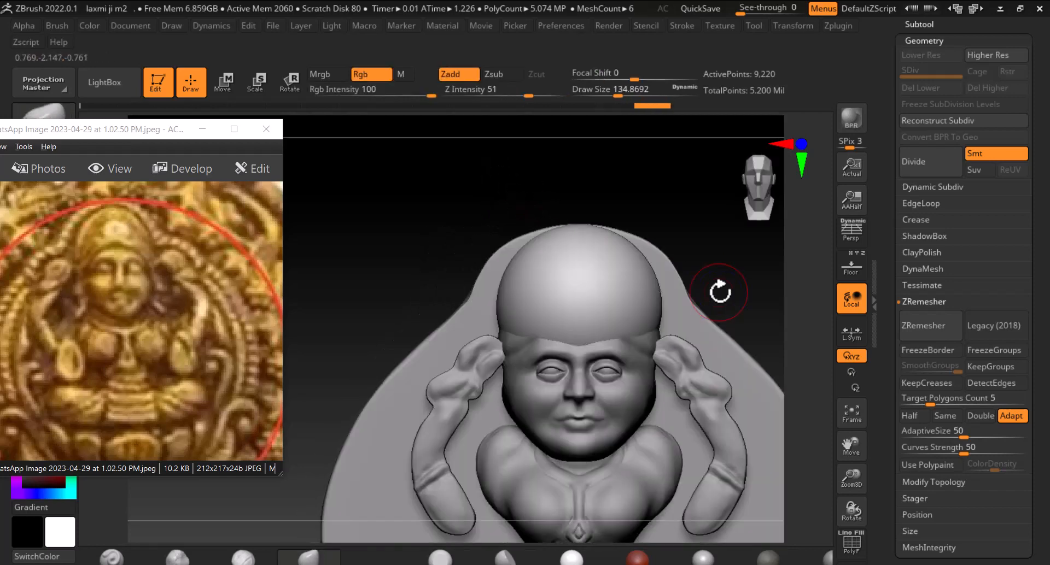
Nudge the head sphere upward with the Move gizmo and go back to Draw mode
{"action": "left_click", "coordinate": [228, 84]}
{"action": "left_click_drag", "start_coordinate": [578, 226], "coordinate": [578, 215]}
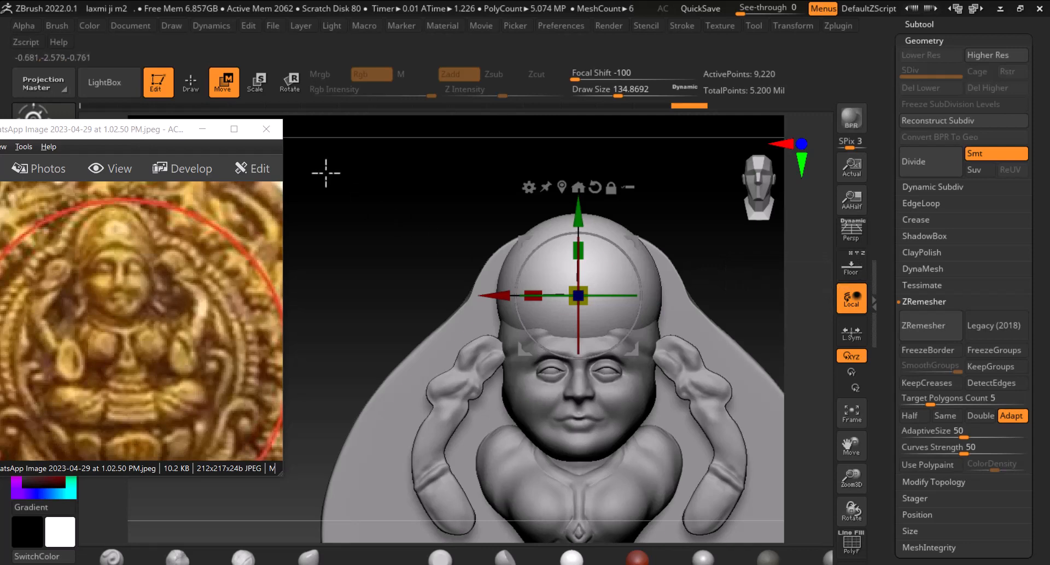
{"action": "left_click", "coordinate": [194, 87]}
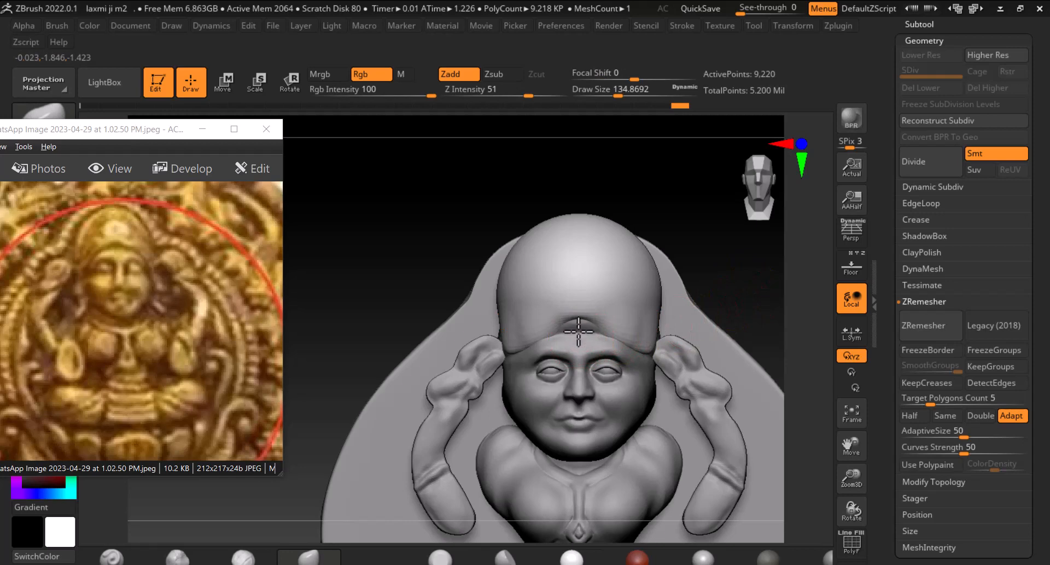
Sculpt the head sphere into a tall pointed crown shape, enlarging the brush partway
{"action": "left_click_drag", "start_coordinate": [578, 332], "coordinate": [579, 329]}
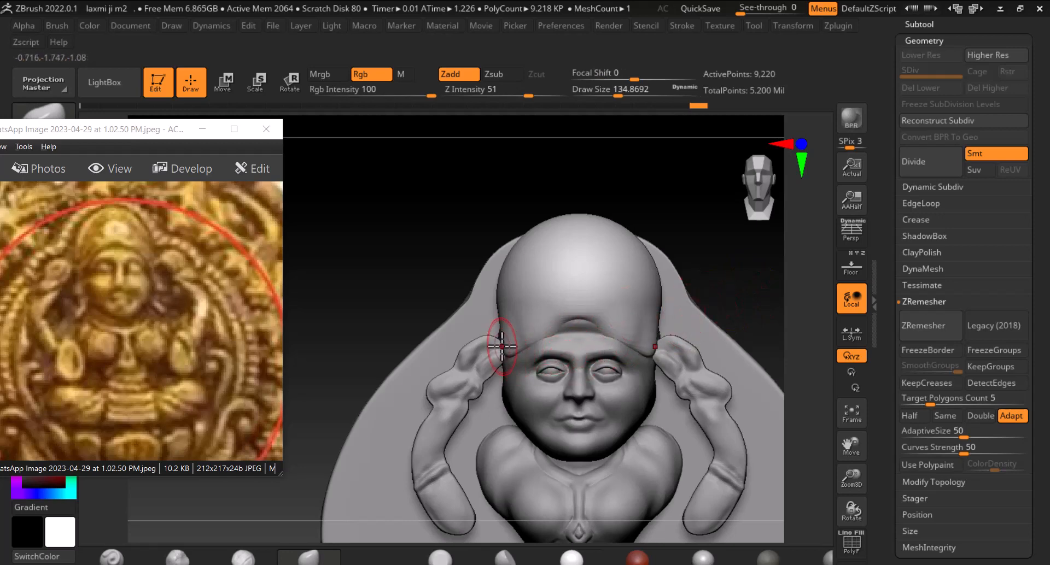
{"action": "mouse_move", "coordinate": [539, 346]}
{"action": "left_mouse_down"}
{"action": "mouse_move", "coordinate": [563, 317]}
{"action": "mouse_move", "coordinate": [573, 327]}
{"action": "left_mouse_up"}
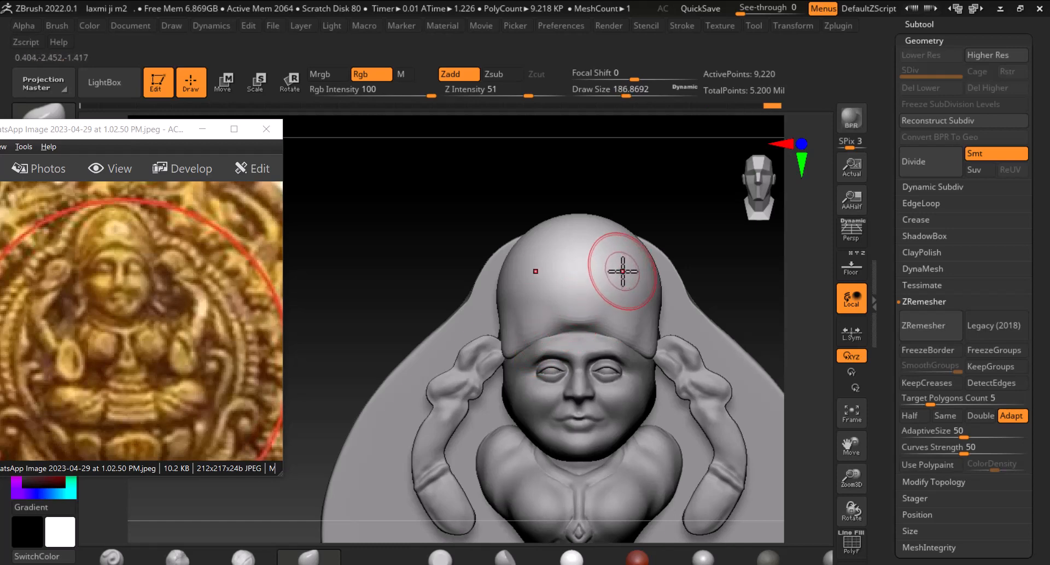
{"action": "key", "text": "bracketright"}
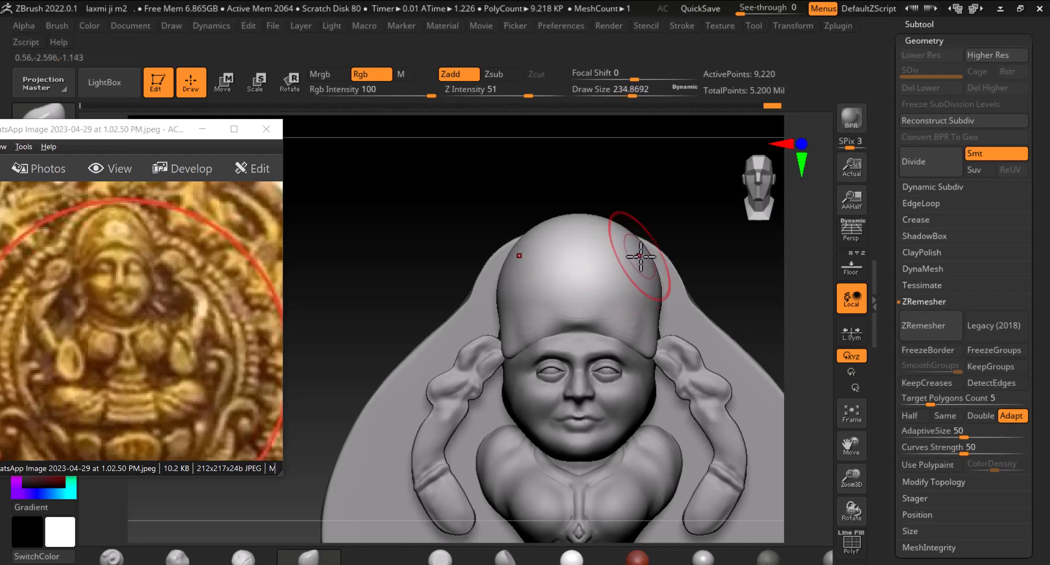
{"action": "left_click_drag", "start_coordinate": [648, 269], "coordinate": [636, 270]}
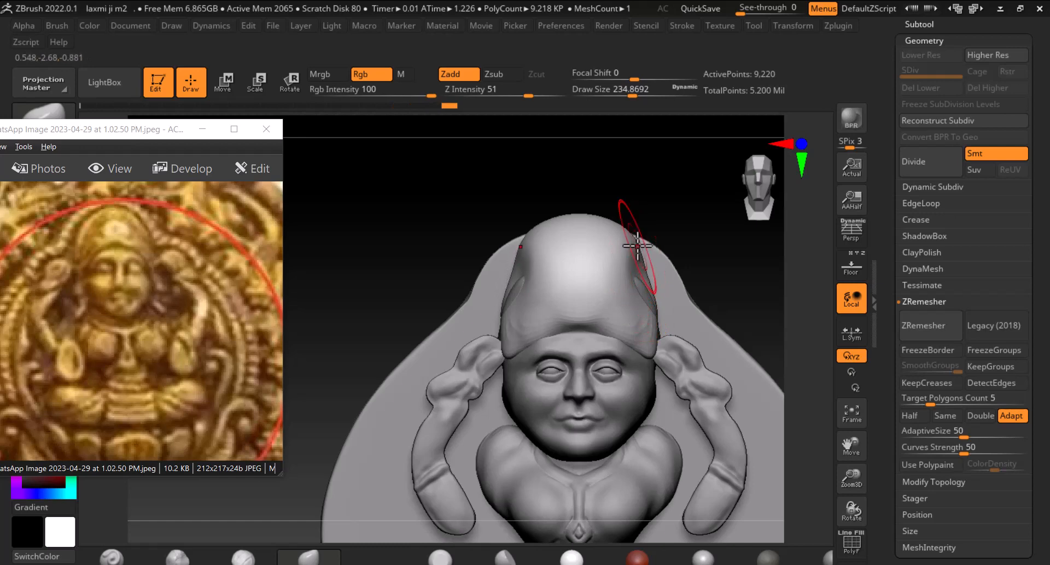
{"action": "mouse_move", "coordinate": [605, 233]}
{"action": "left_mouse_down"}
{"action": "mouse_move", "coordinate": [610, 284]}
{"action": "mouse_move", "coordinate": [640, 255]}
{"action": "left_mouse_up"}
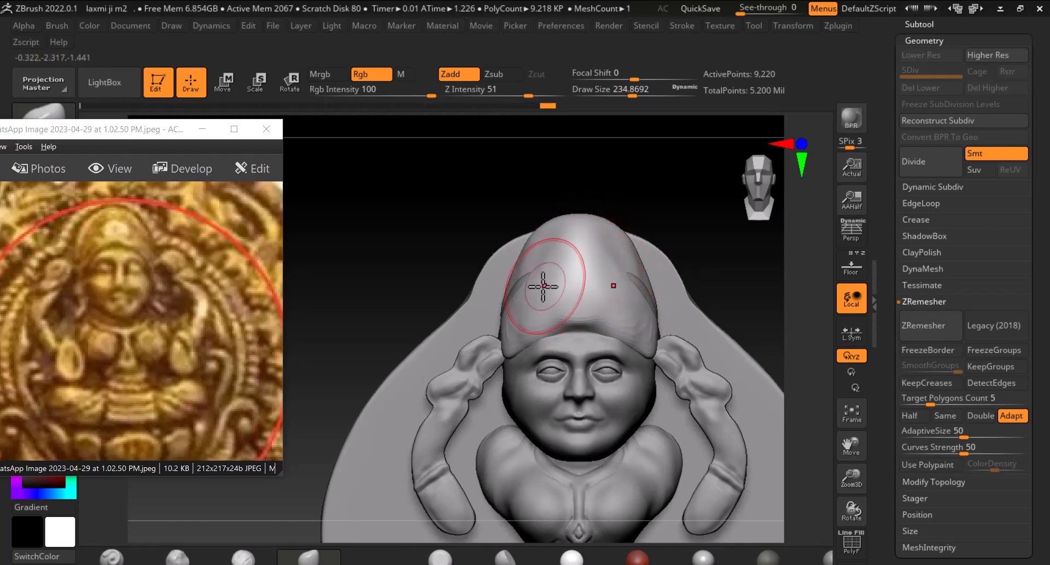
Reselect the Extract13 face subtool in the Subtool list, pick another brush, and select the head sphere again
{"action": "left_click", "coordinate": [618, 379], "text": "alt"}
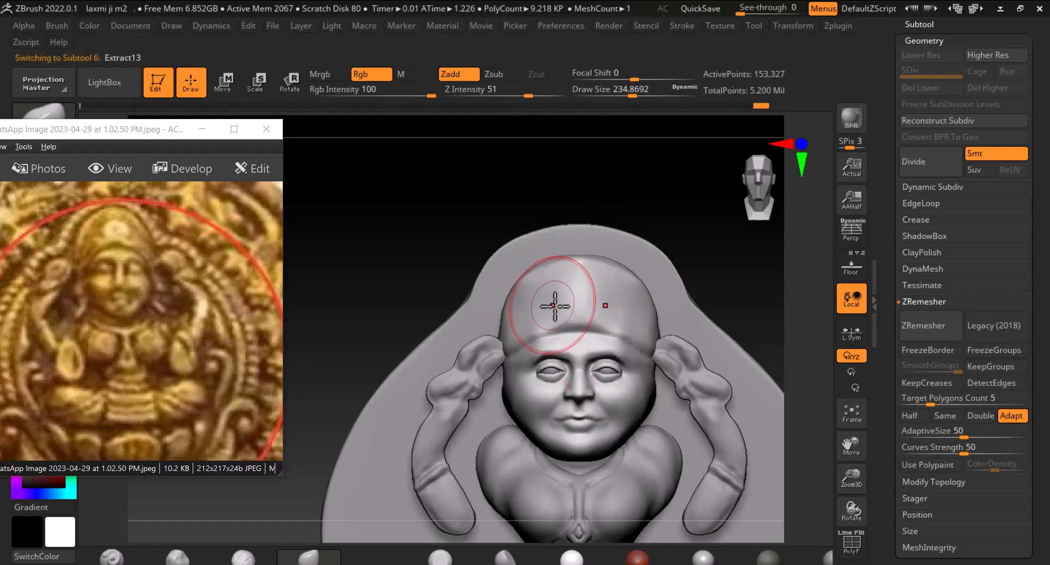
{"action": "left_click_drag", "start_coordinate": [885, 206], "coordinate": [880, 281]}
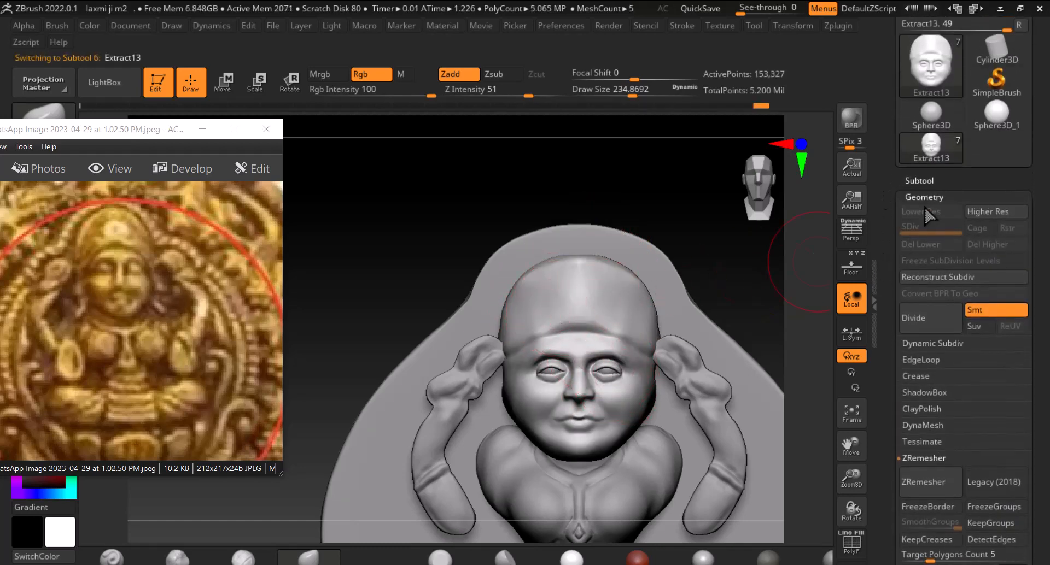
{"action": "left_click", "coordinate": [919, 180]}
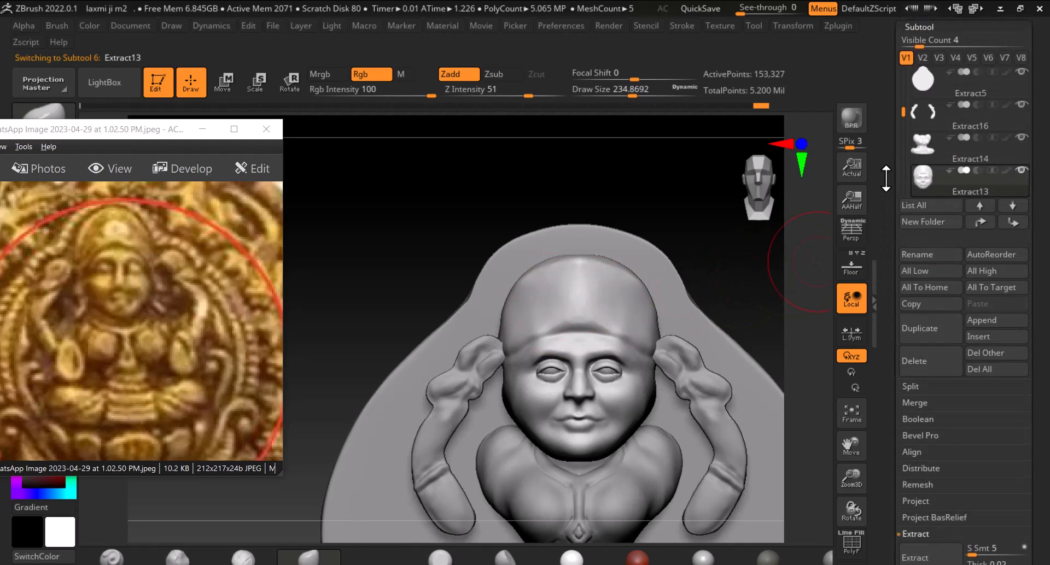
{"action": "left_click_drag", "start_coordinate": [897, 153], "coordinate": [907, 106]}
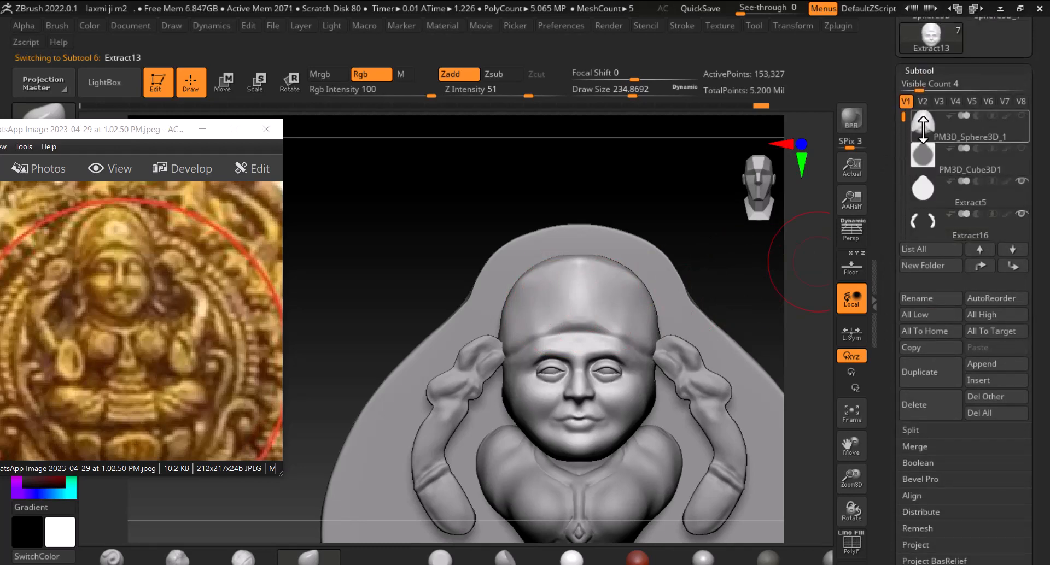
{"action": "left_click", "coordinate": [996, 136]}
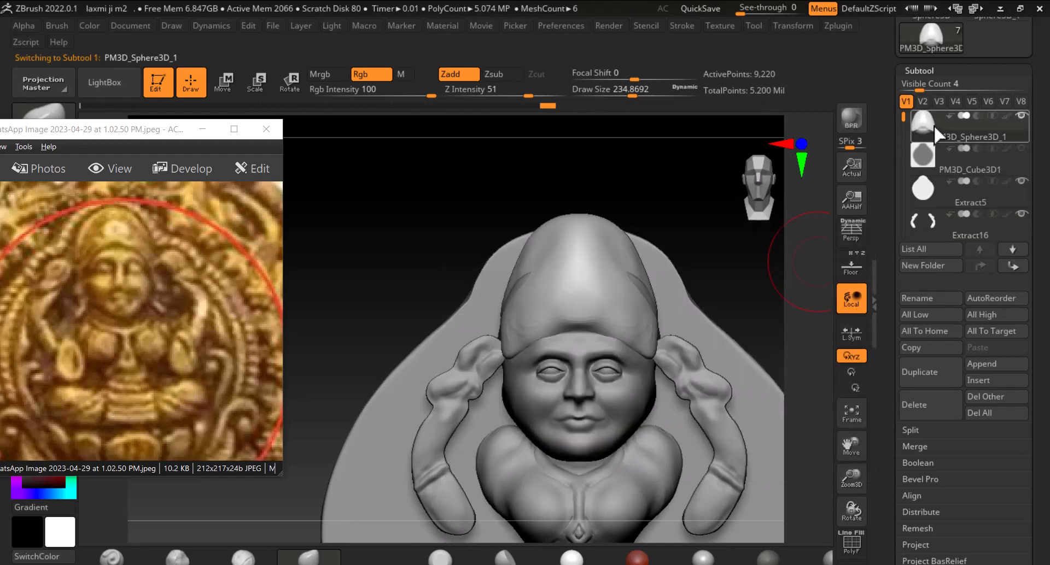
{"action": "left_click_drag", "start_coordinate": [906, 120], "coordinate": [901, 172]}
{"action": "left_click", "coordinate": [920, 194]}
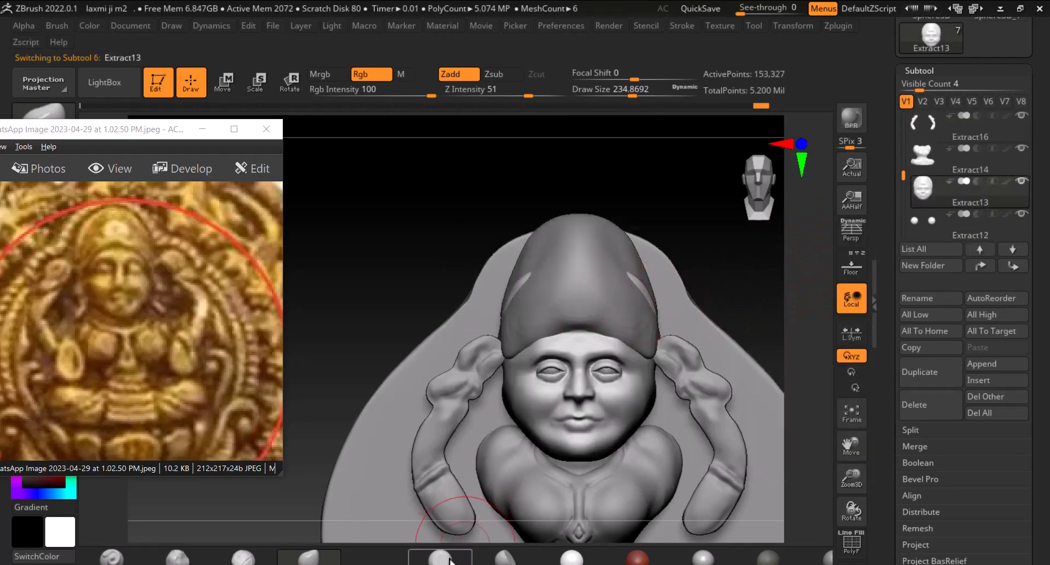
{"action": "left_click", "coordinate": [450, 562]}
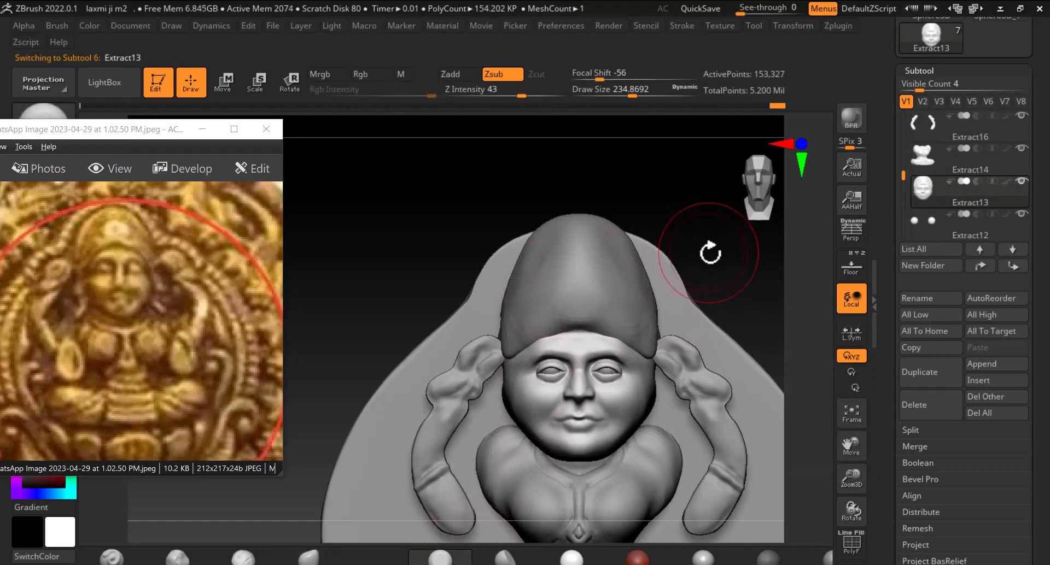
{"action": "left_click", "coordinate": [618, 285], "text": "alt"}
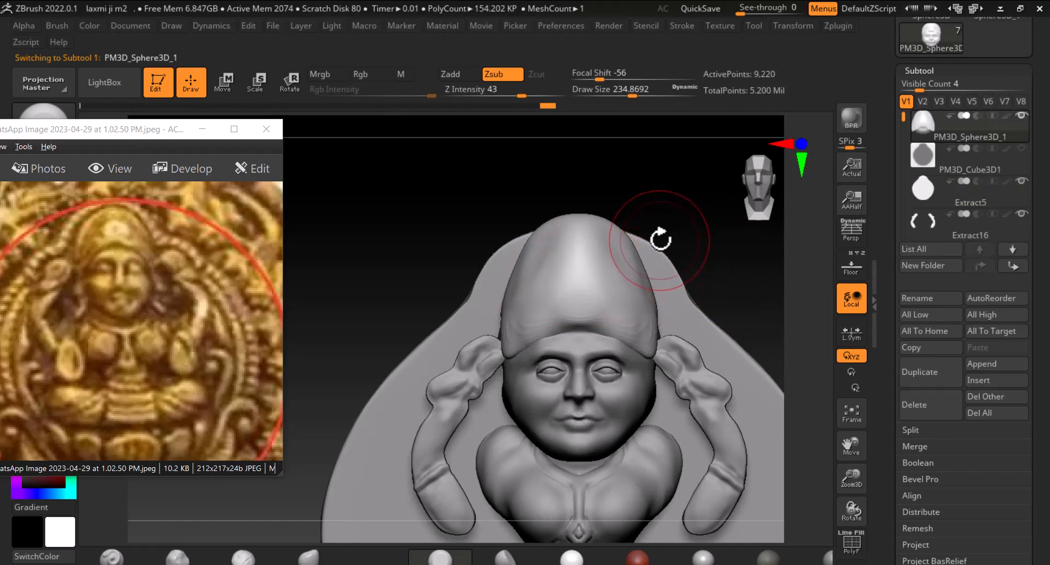
Subdivide the head sphere twice to raise its resolution
{"action": "key", "text": "ctrl+d"}
{"action": "mouse_move", "coordinate": [692, 239]}
{"action": "left_mouse_down", "text": "alt"}
{"action": "mouse_move", "coordinate": [674, 239]}
{"action": "mouse_move", "coordinate": [690, 241]}
{"action": "left_mouse_up", "text": "alt"}
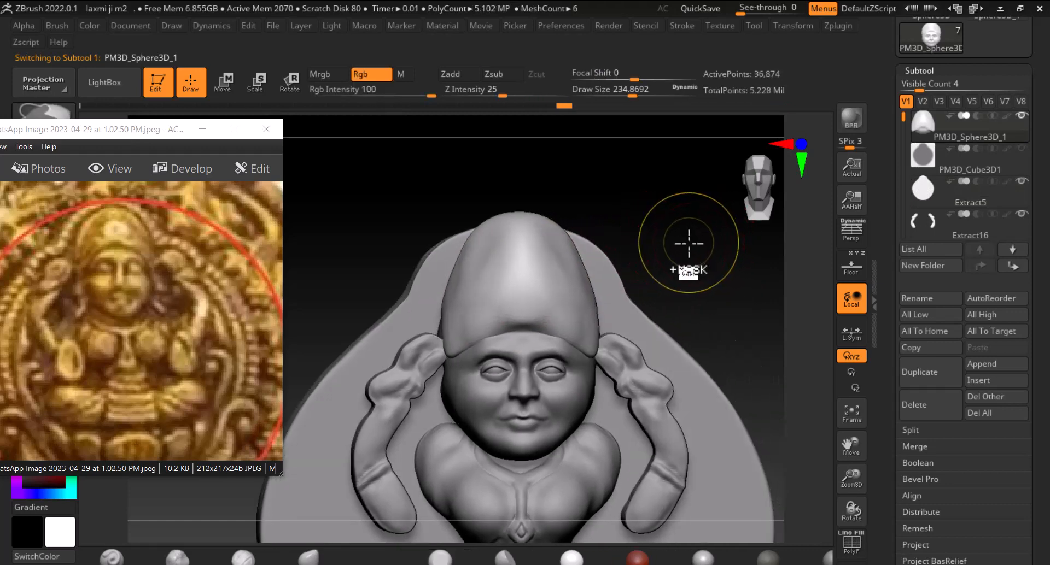
{"action": "key", "text": "ctrl+d"}
{"action": "left_click_drag", "start_coordinate": [707, 274], "coordinate": [748, 307], "text": "alt"}
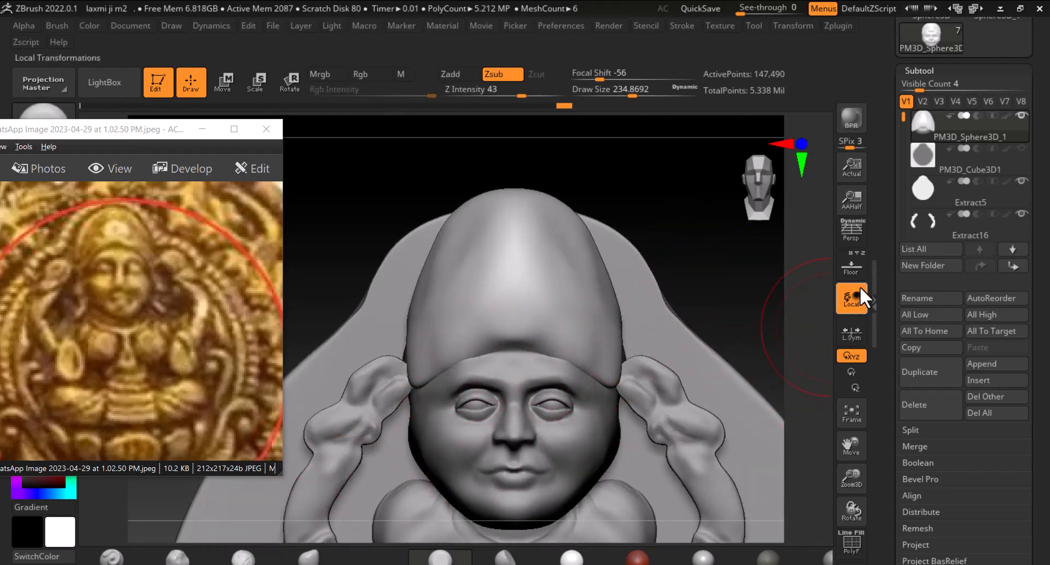
Scale the head sphere with the Scale gizmo against the reference coin overlay, then hide the overlay
{"action": "left_click", "coordinate": [853, 266]}
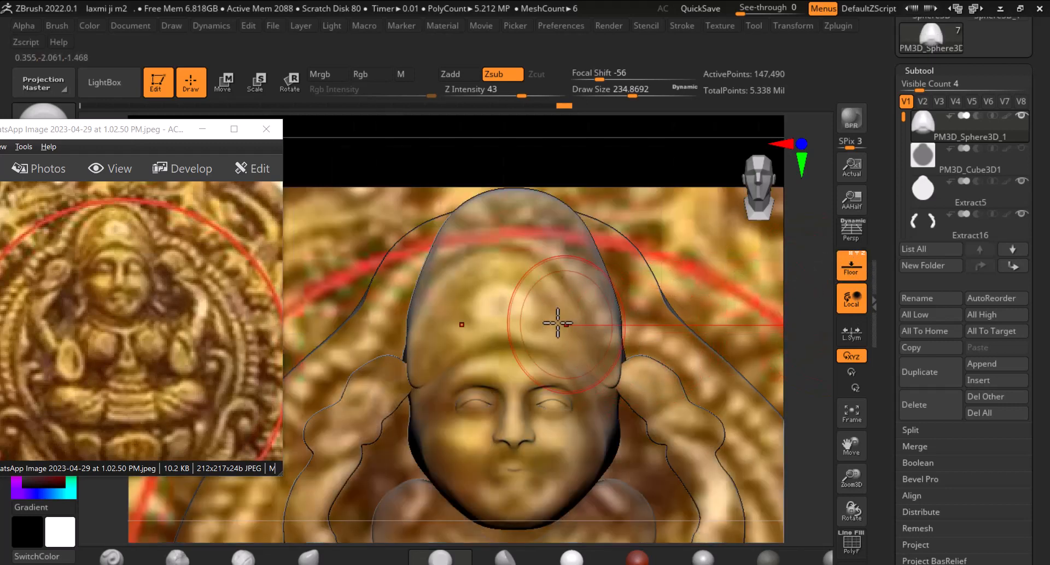
{"action": "left_click", "coordinate": [267, 90]}
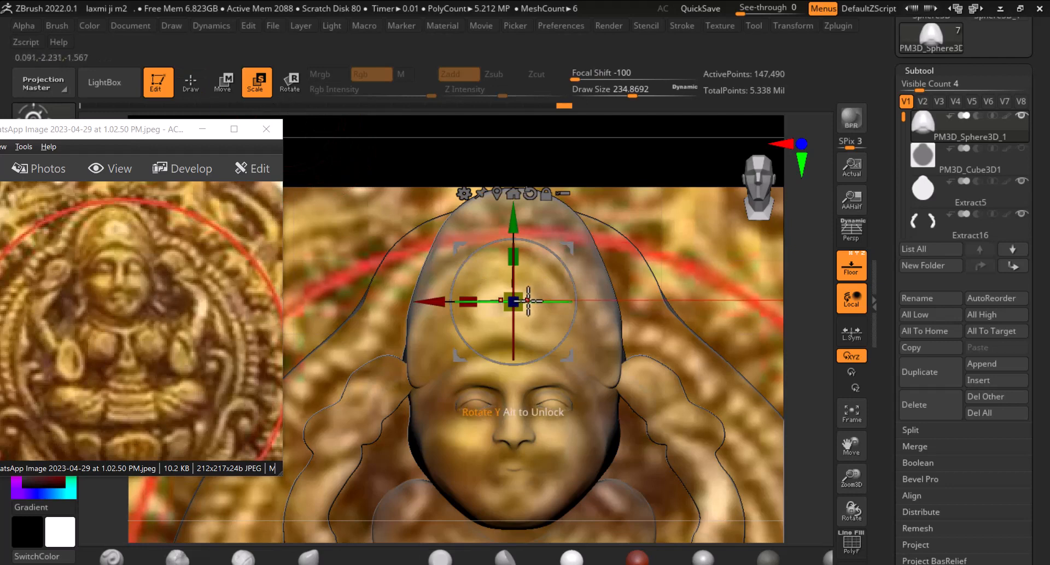
{"action": "left_click_drag", "start_coordinate": [519, 300], "coordinate": [506, 309]}
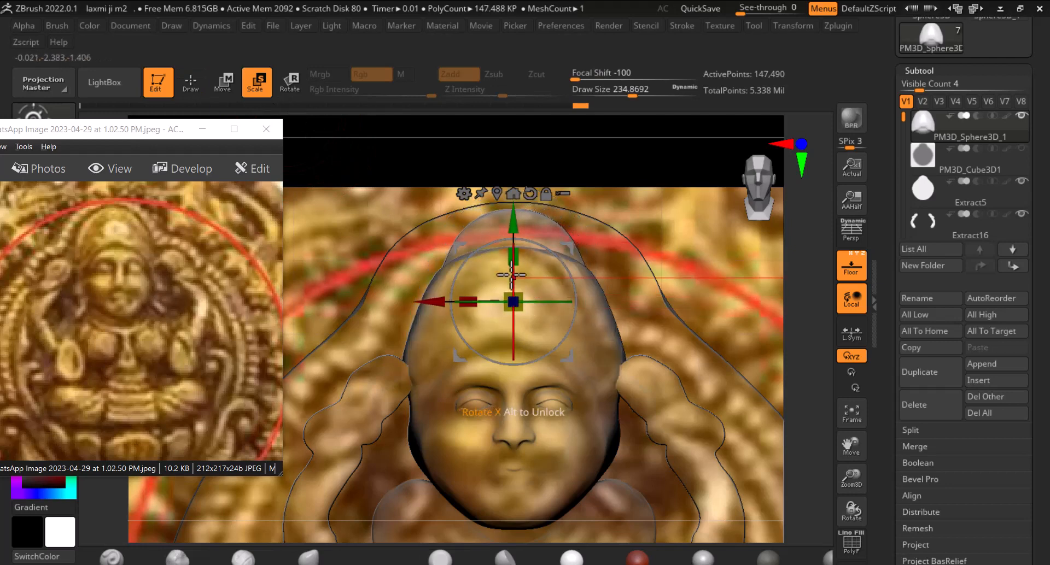
{"action": "left_click_drag", "start_coordinate": [507, 226], "coordinate": [505, 248]}
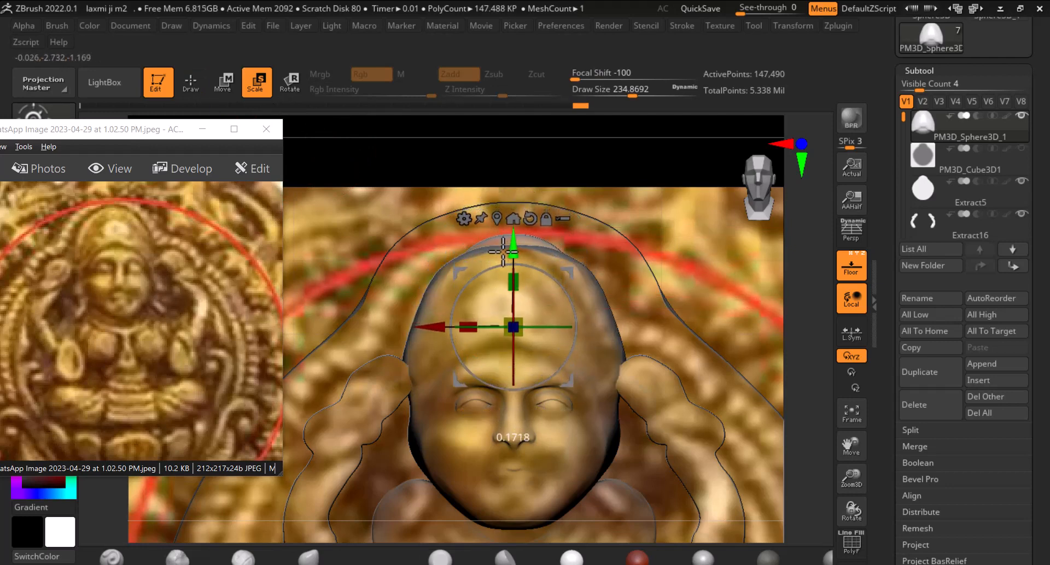
{"action": "left_click_drag", "start_coordinate": [672, 257], "coordinate": [705, 302]}
{"action": "left_click_drag", "start_coordinate": [591, 327], "coordinate": [614, 324]}
{"action": "left_click_drag", "start_coordinate": [665, 300], "coordinate": [749, 255]}
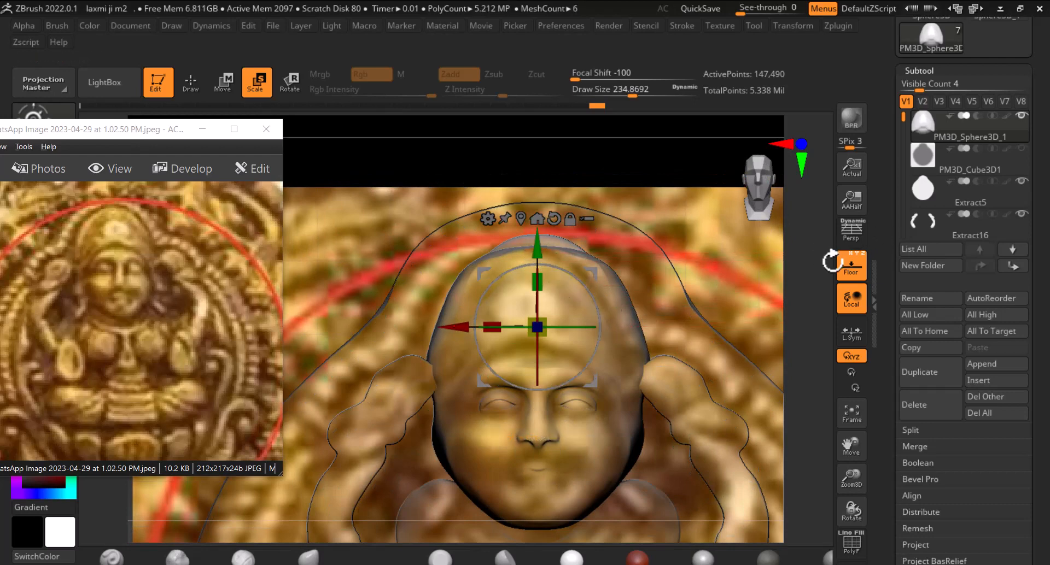
{"action": "left_click", "coordinate": [832, 263]}
Switch to the Extract13 face subtool in Draw mode and sculpt strokes along its forehead edge
{"action": "left_click", "coordinate": [632, 342], "text": "alt"}
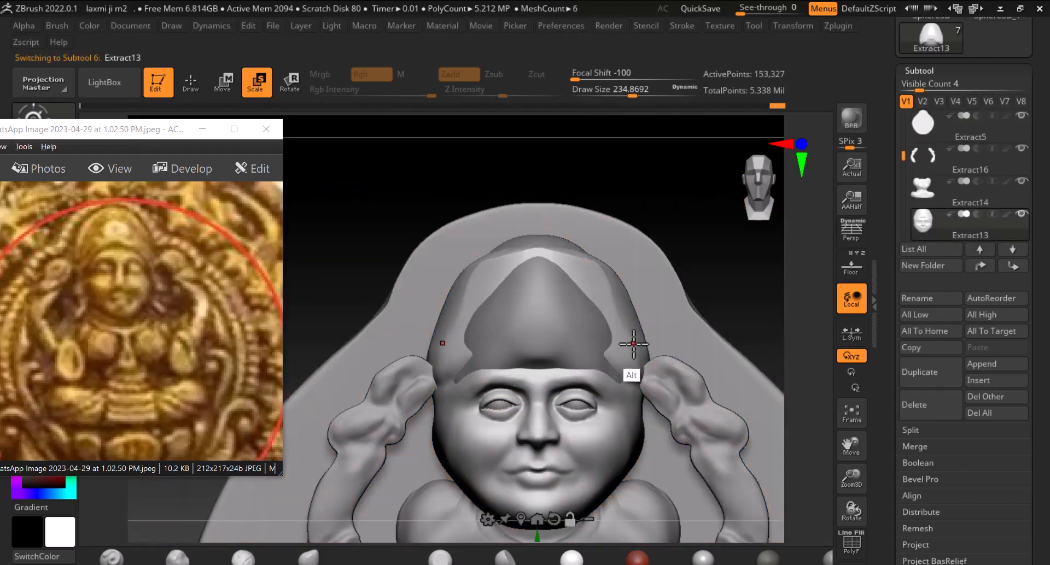
{"action": "left_click", "coordinate": [192, 81]}
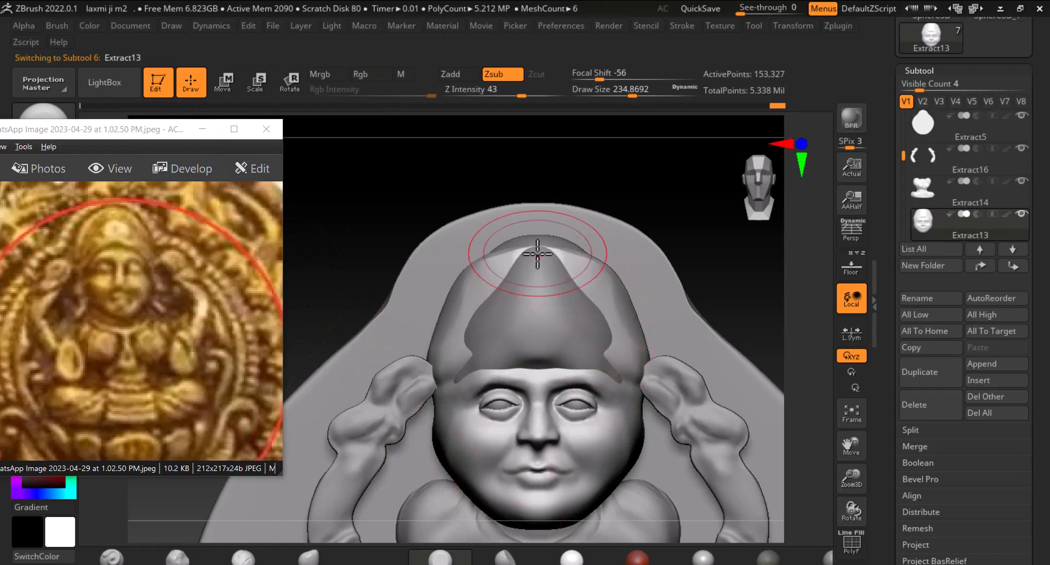
{"action": "mouse_move", "coordinate": [537, 253]}
{"action": "left_mouse_down"}
{"action": "mouse_move", "coordinate": [504, 258]}
{"action": "mouse_move", "coordinate": [475, 292]}
{"action": "mouse_move", "coordinate": [452, 294]}
{"action": "mouse_move", "coordinate": [435, 357]}
{"action": "left_mouse_up"}
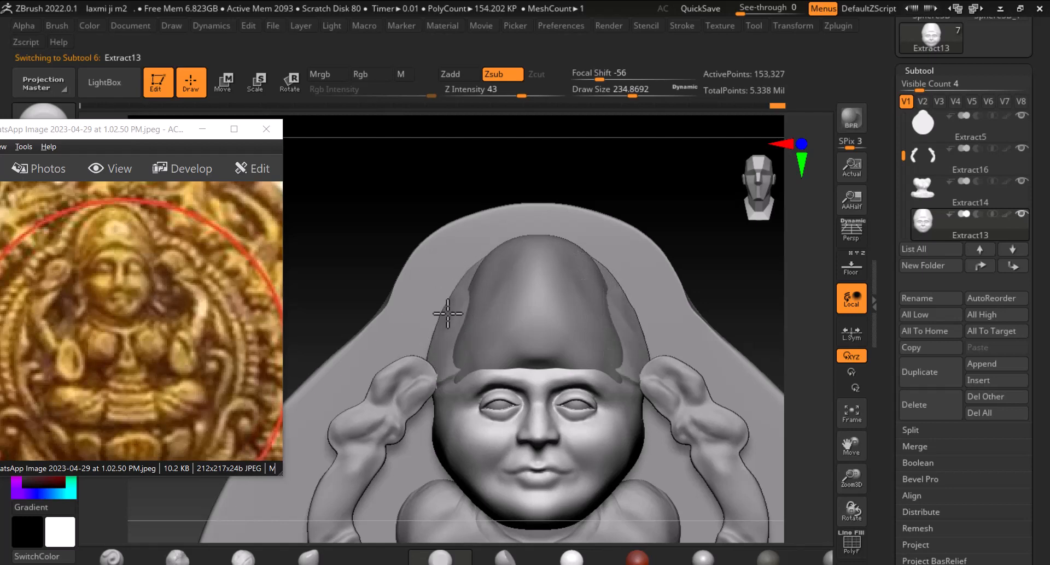
{"action": "left_click_drag", "start_coordinate": [447, 314], "coordinate": [458, 306]}
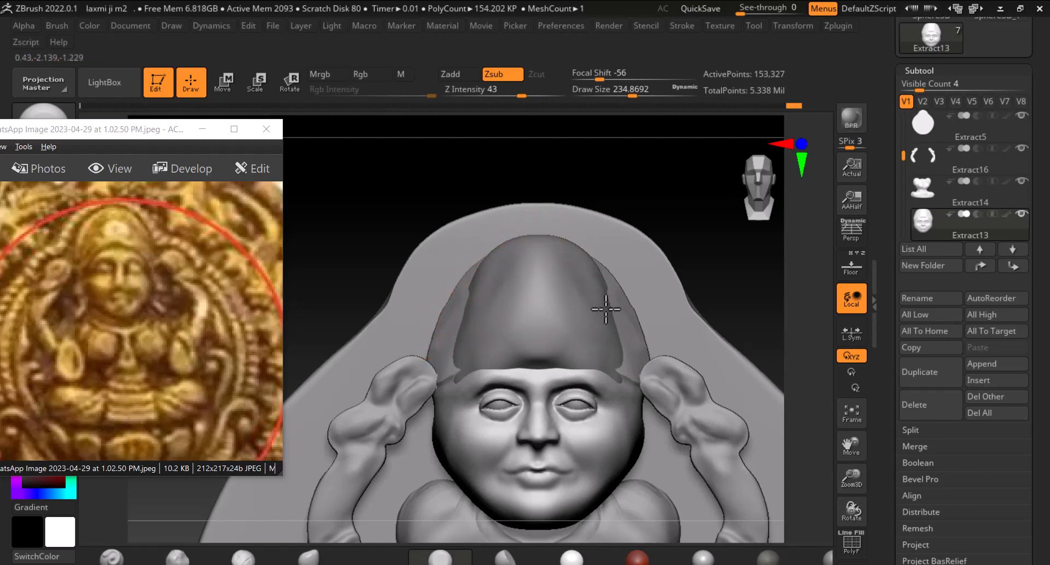
Reselect the head sphere and smooth its left side against the reference coin overlay
{"action": "left_click", "coordinate": [561, 316], "text": "alt"}
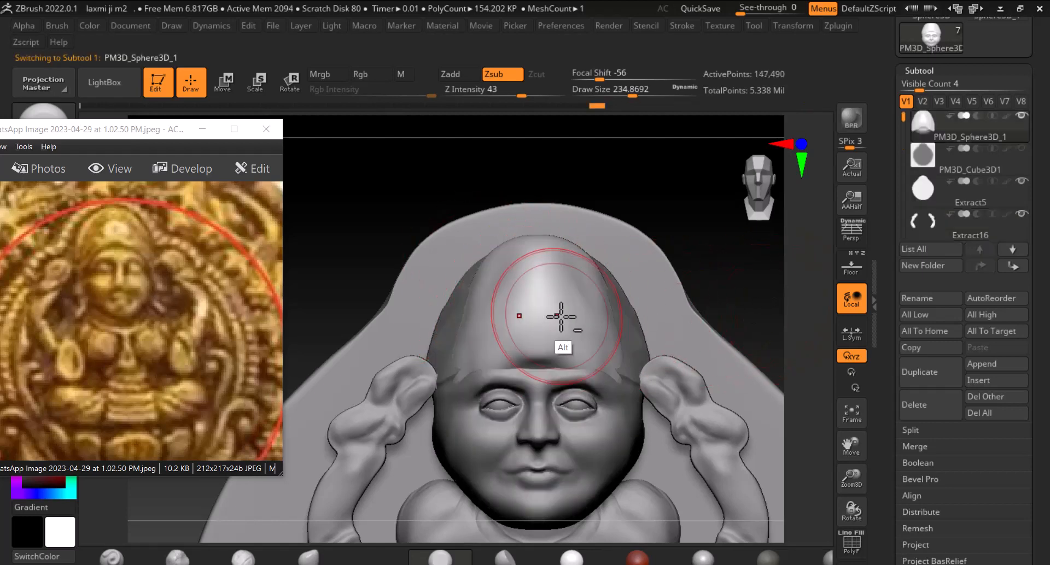
{"action": "left_click", "coordinate": [851, 266]}
{"action": "left_click", "coordinate": [851, 266]}
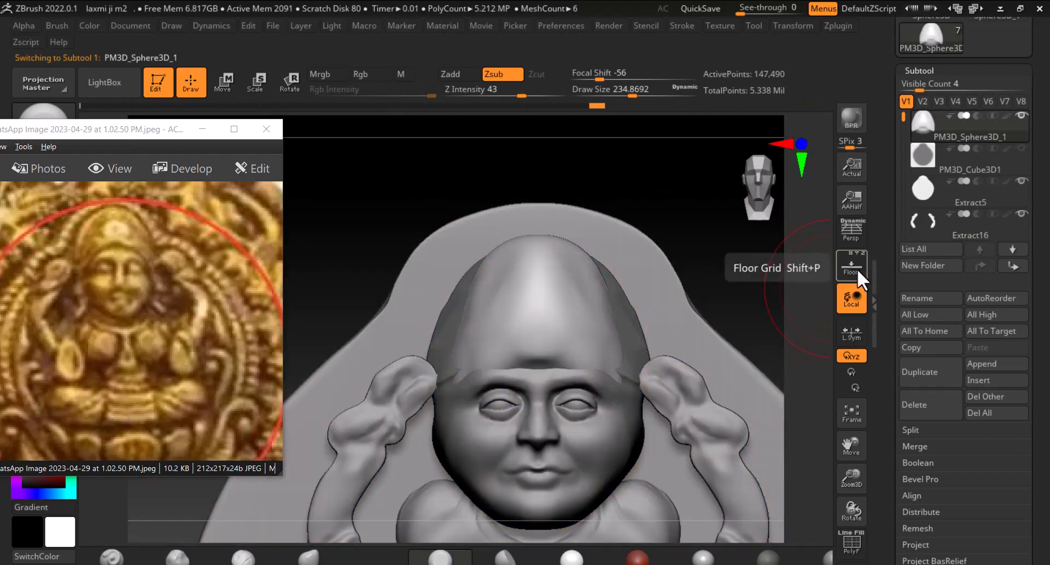
{"action": "left_click", "coordinate": [851, 267]}
{"action": "key", "text": "shift"}
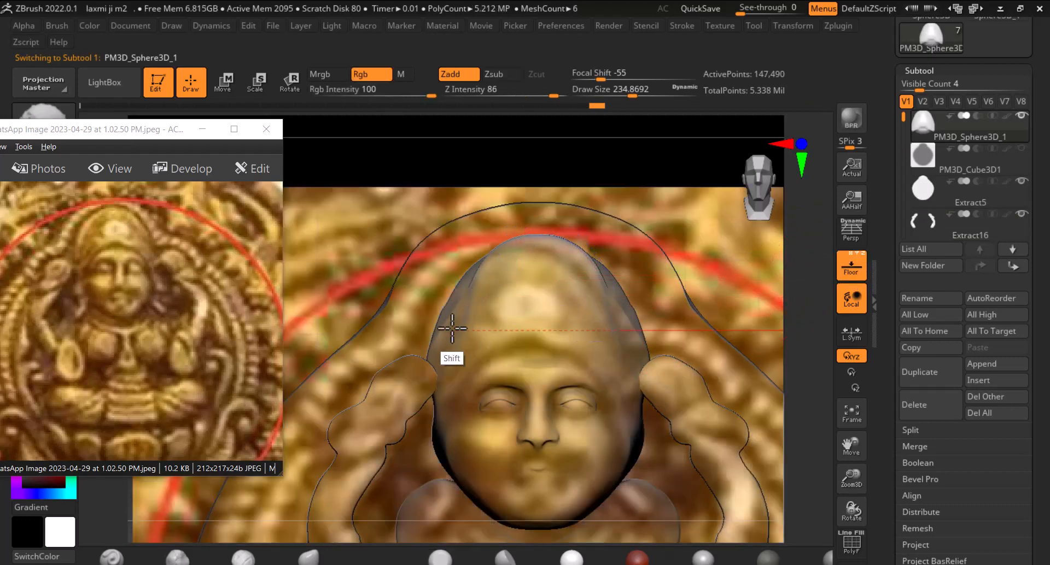
{"action": "mouse_move", "coordinate": [452, 331]}
{"action": "left_mouse_down"}
{"action": "mouse_move", "coordinate": [457, 344]}
{"action": "mouse_move", "coordinate": [448, 343]}
{"action": "left_mouse_up"}
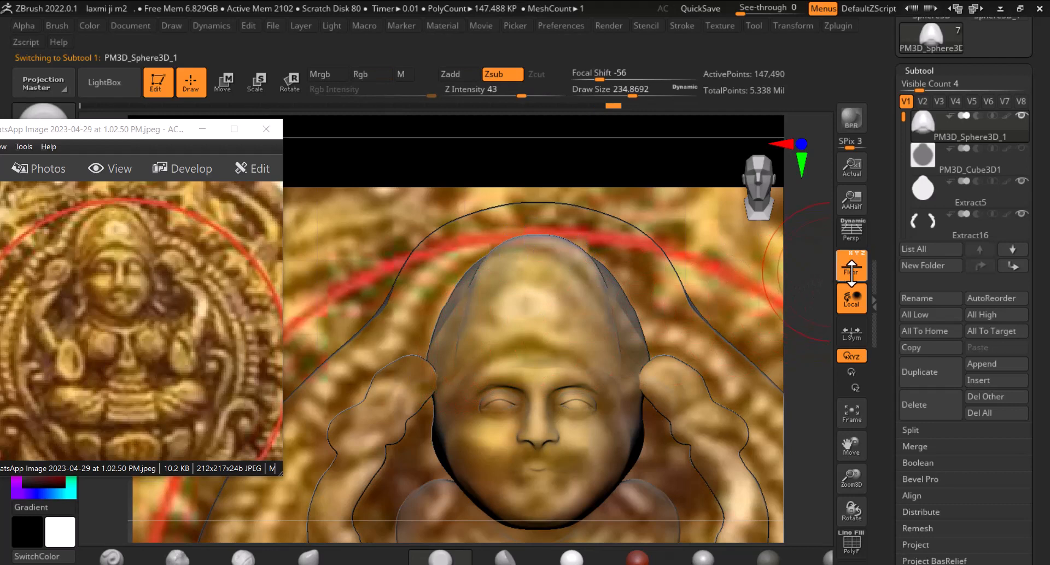
Pick another brush and sculpt the sides of the crown, undoing the last stroke
{"action": "left_click", "coordinate": [851, 268]}
{"action": "left_click", "coordinate": [311, 557]}
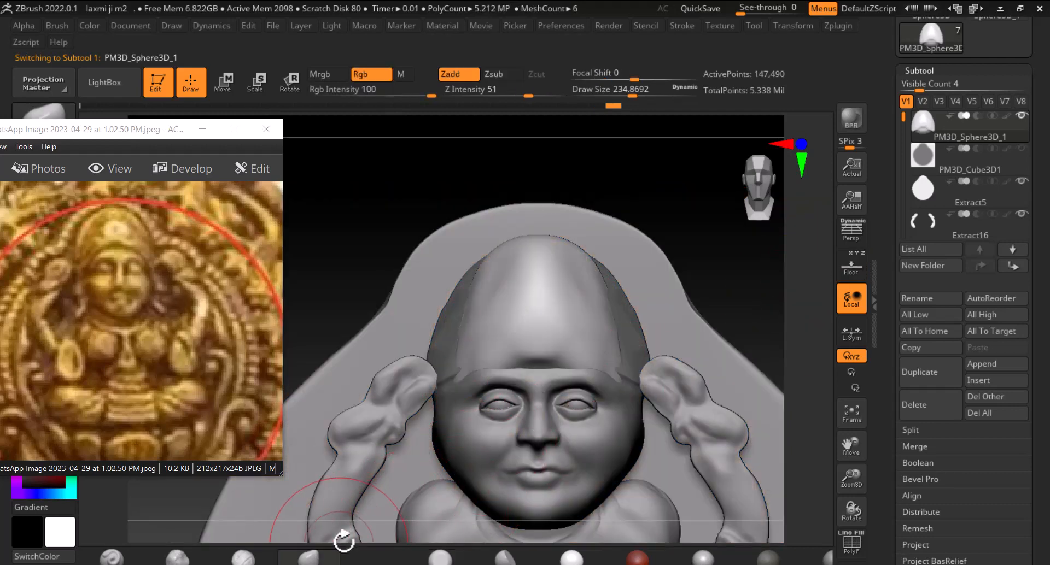
{"action": "left_click_drag", "start_coordinate": [447, 347], "coordinate": [441, 343]}
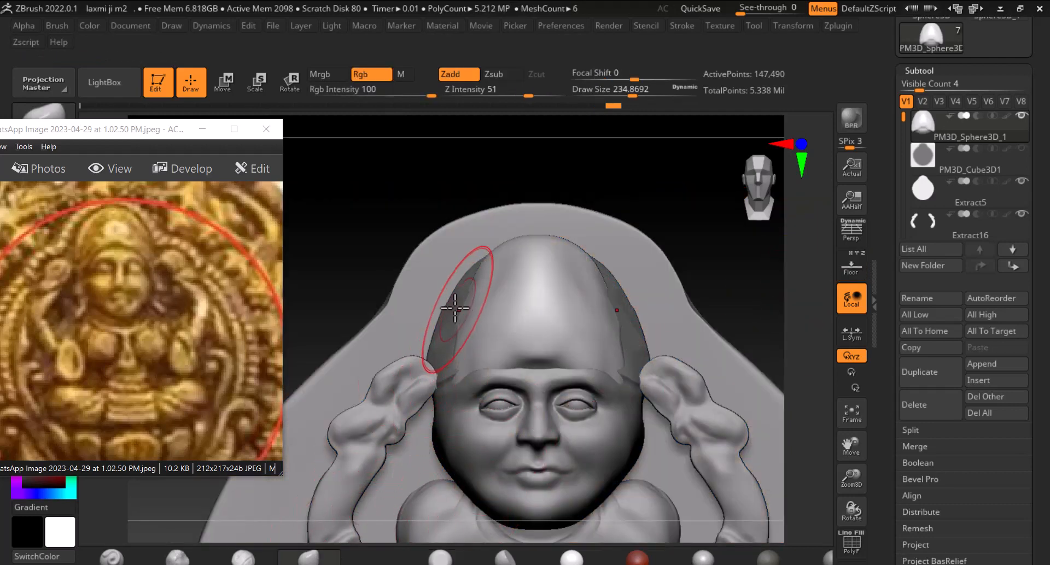
{"action": "left_click_drag", "start_coordinate": [455, 308], "coordinate": [461, 280]}
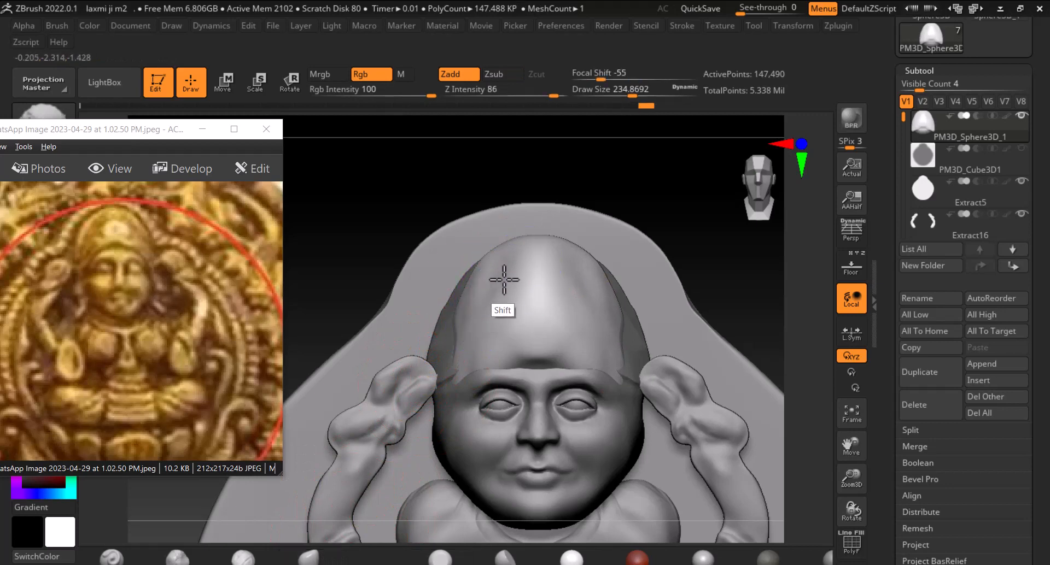
{"action": "mouse_move", "coordinate": [534, 362]}
{"action": "left_mouse_down"}
{"action": "mouse_move", "coordinate": [537, 350]}
{"action": "mouse_move", "coordinate": [489, 358]}
{"action": "left_mouse_up"}
{"action": "left_click_drag", "start_coordinate": [474, 374], "coordinate": [465, 366]}
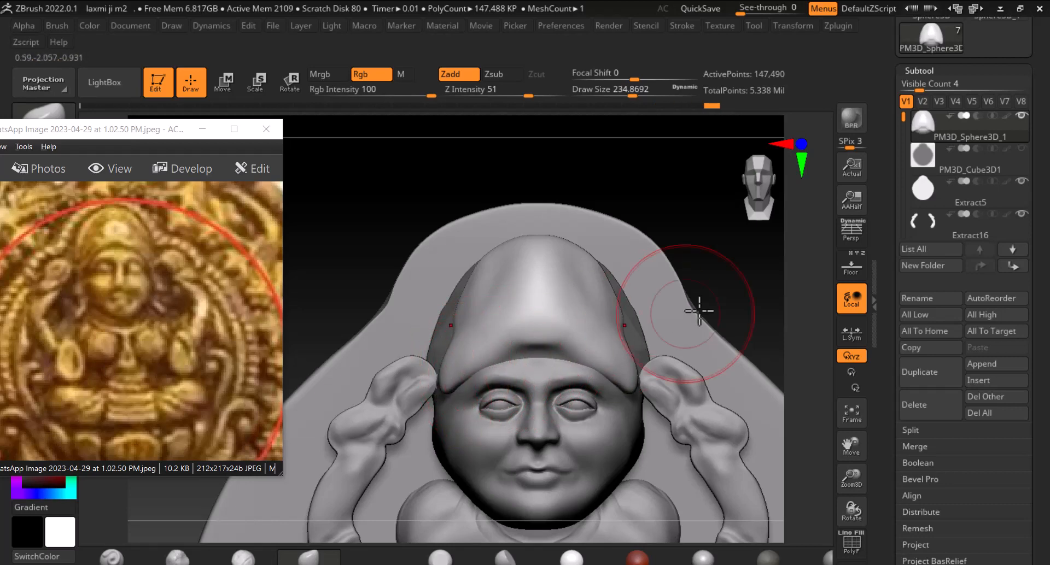
{"action": "left_click_drag", "start_coordinate": [696, 305], "coordinate": [759, 317]}
{"action": "left_click_drag", "start_coordinate": [445, 382], "coordinate": [415, 391]}
{"action": "key", "text": "ctrl+z"}
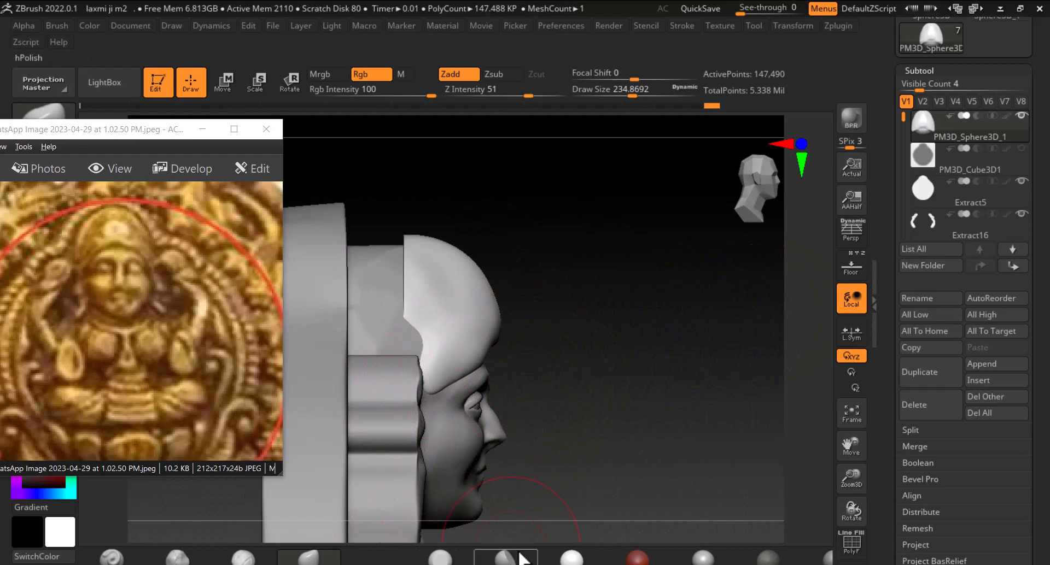
Rotate the head sphere with the Rotate gizmo from the side view and return to Draw mode
{"action": "left_click", "coordinate": [289, 86]}
{"action": "left_click_drag", "start_coordinate": [454, 327], "coordinate": [482, 327]}
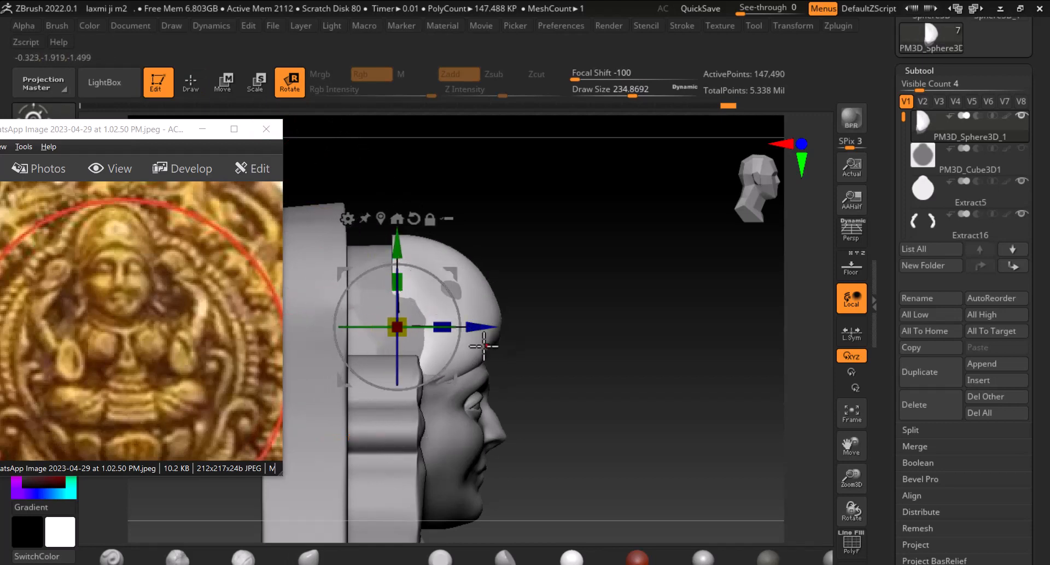
{"action": "left_click_drag", "start_coordinate": [442, 327], "coordinate": [643, 293]}
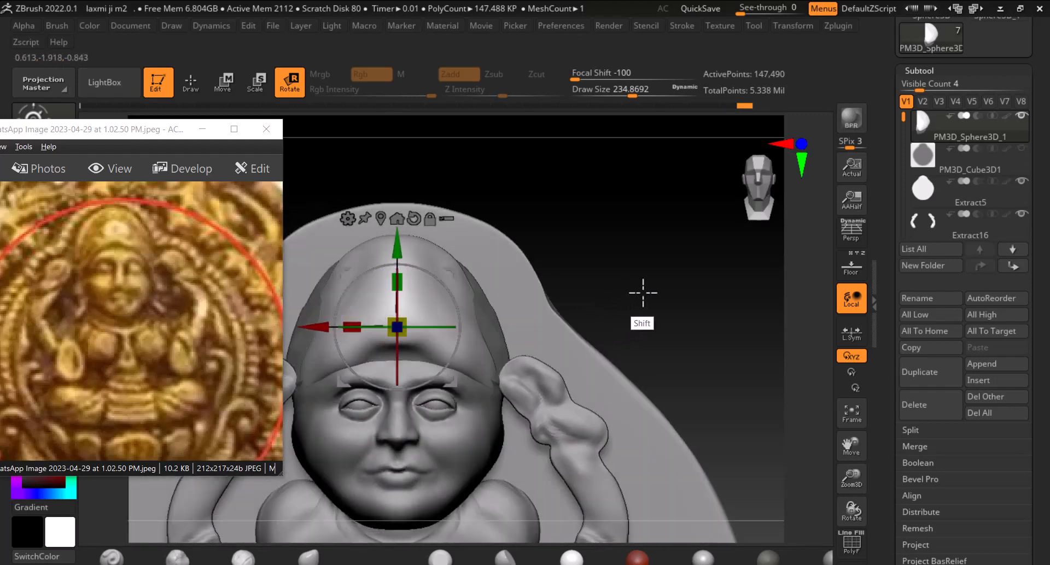
{"action": "left_click", "coordinate": [201, 95]}
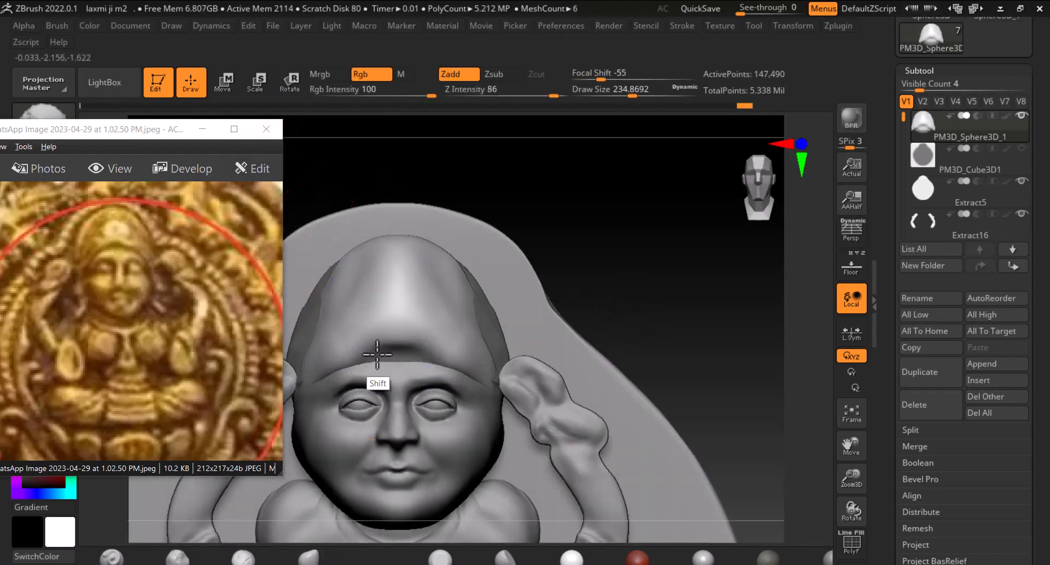
Decline turning on Sticky Keys
{"action": "left_click_drag", "start_coordinate": [675, 280], "coordinate": [644, 279]}
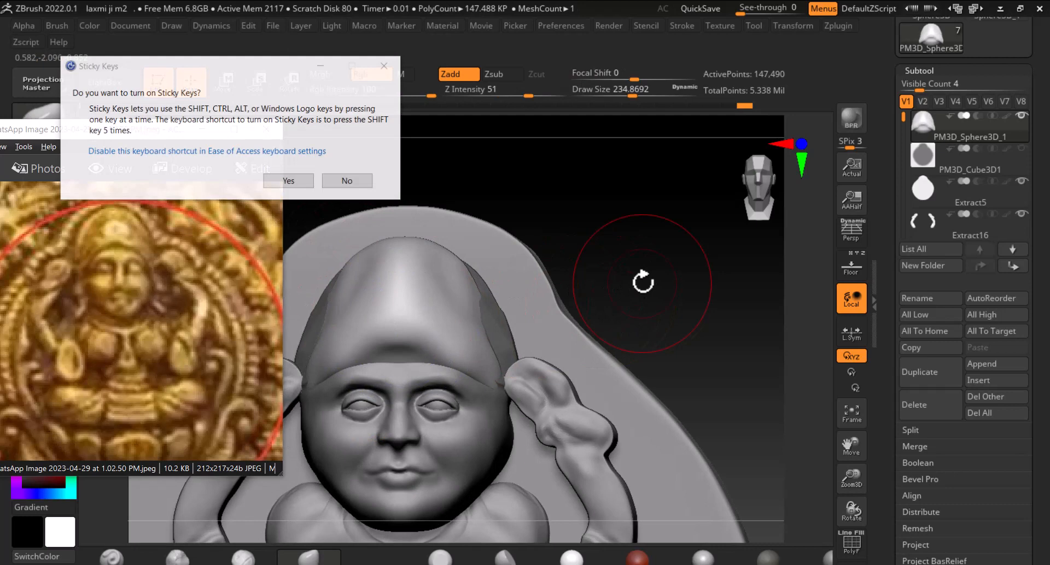
{"action": "left_click", "coordinate": [350, 184]}
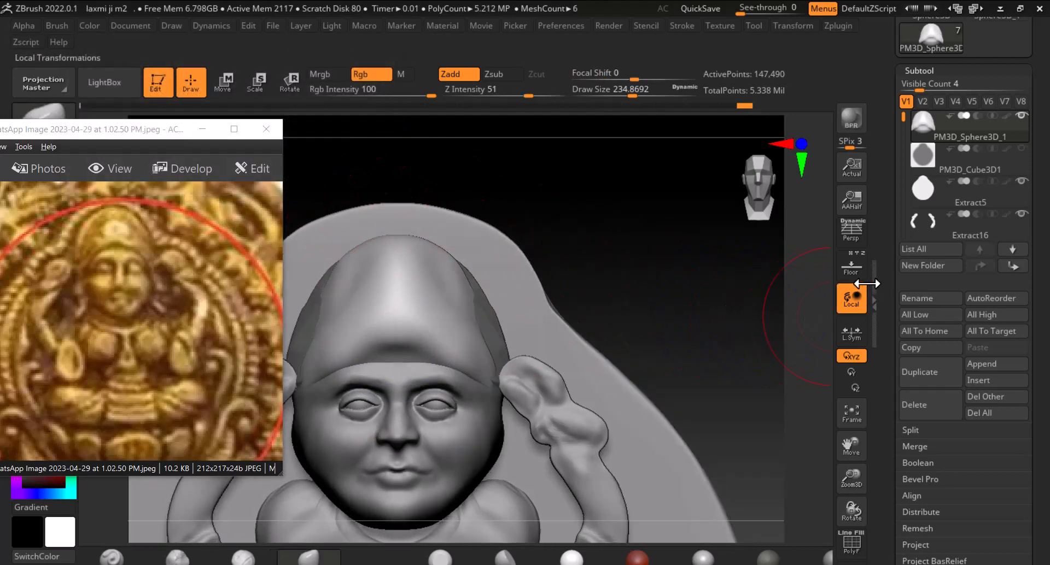
Show only the head sphere and reshape its crown against the reference coin overlay
{"action": "left_click", "coordinate": [925, 125]}
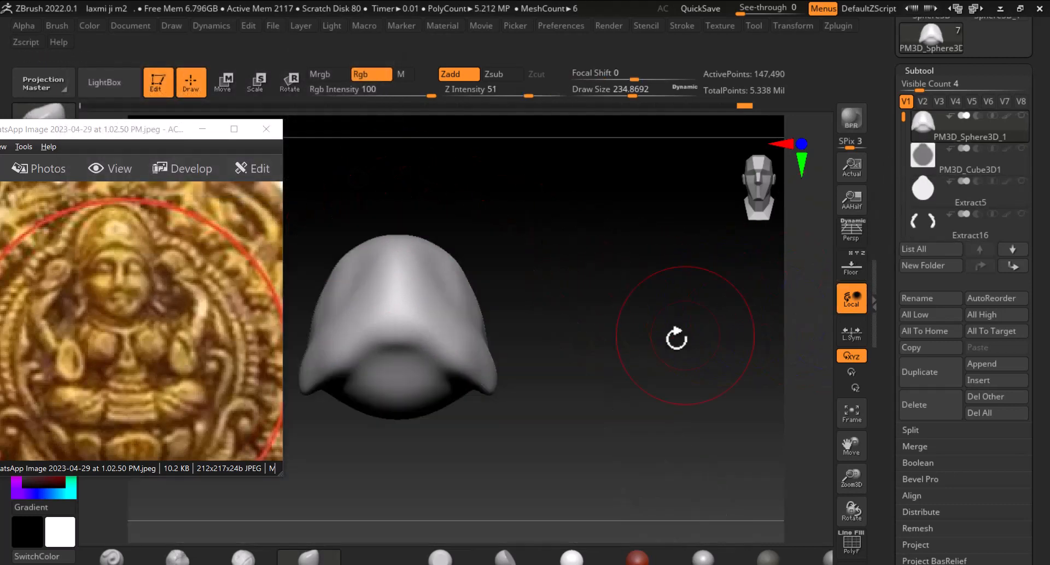
{"action": "left_click", "coordinate": [852, 269]}
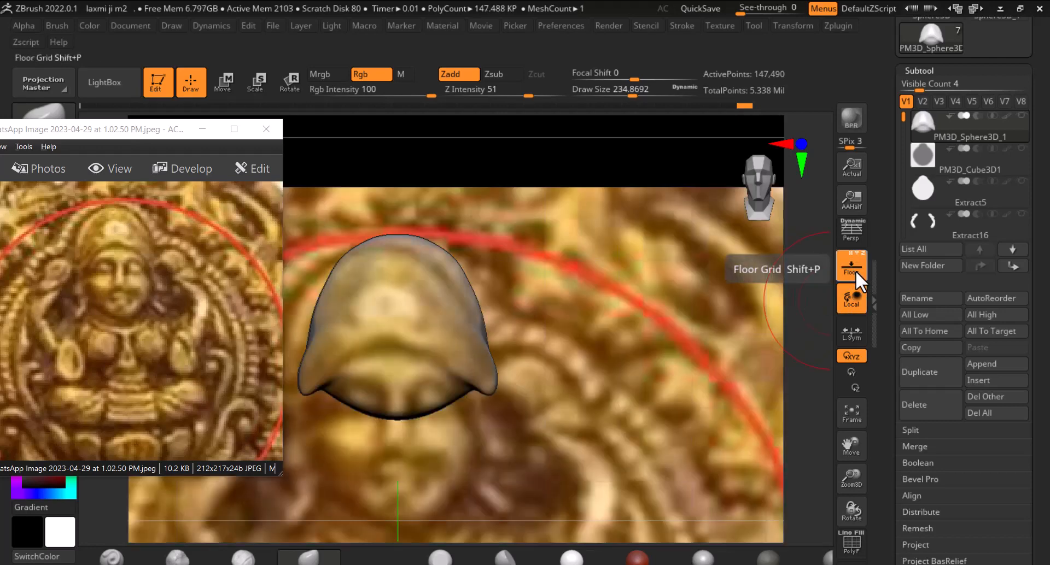
{"action": "left_click_drag", "start_coordinate": [574, 317], "coordinate": [489, 354]}
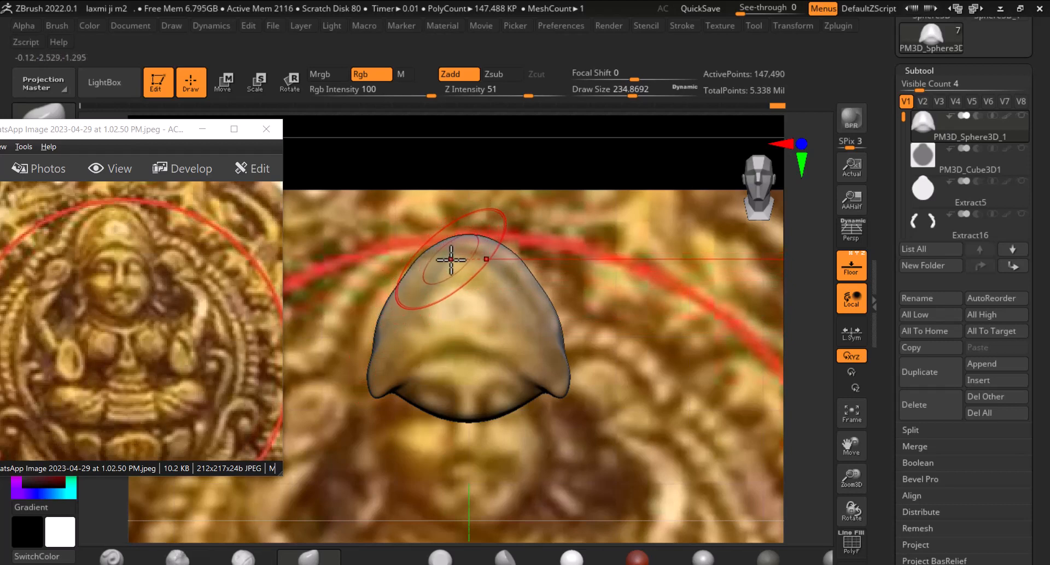
{"action": "left_click", "coordinate": [852, 266]}
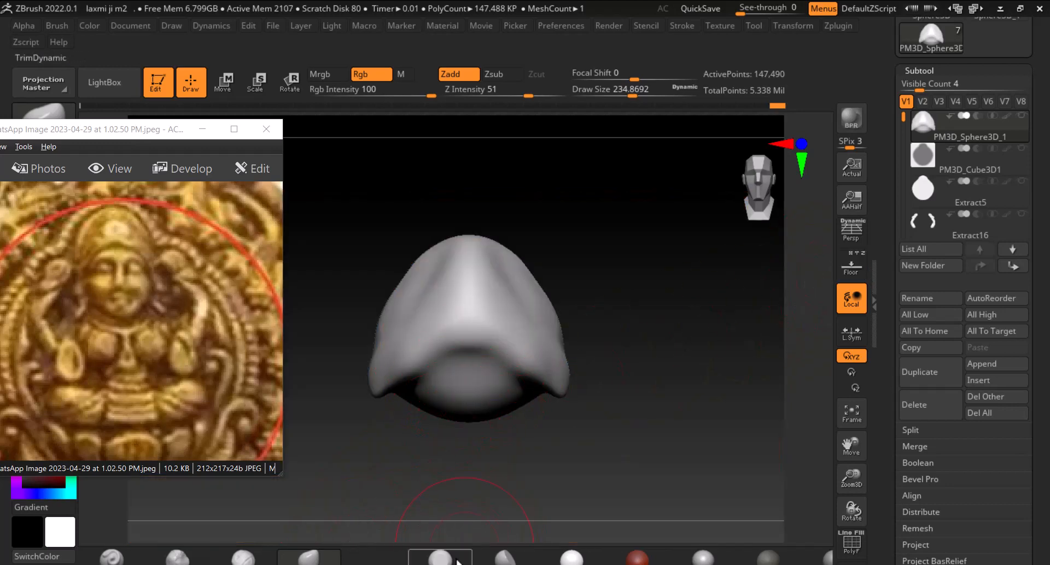
Pick another brush, sculpt the crown's lower rim, and move the reference photo window lower
{"action": "left_click", "coordinate": [506, 562]}
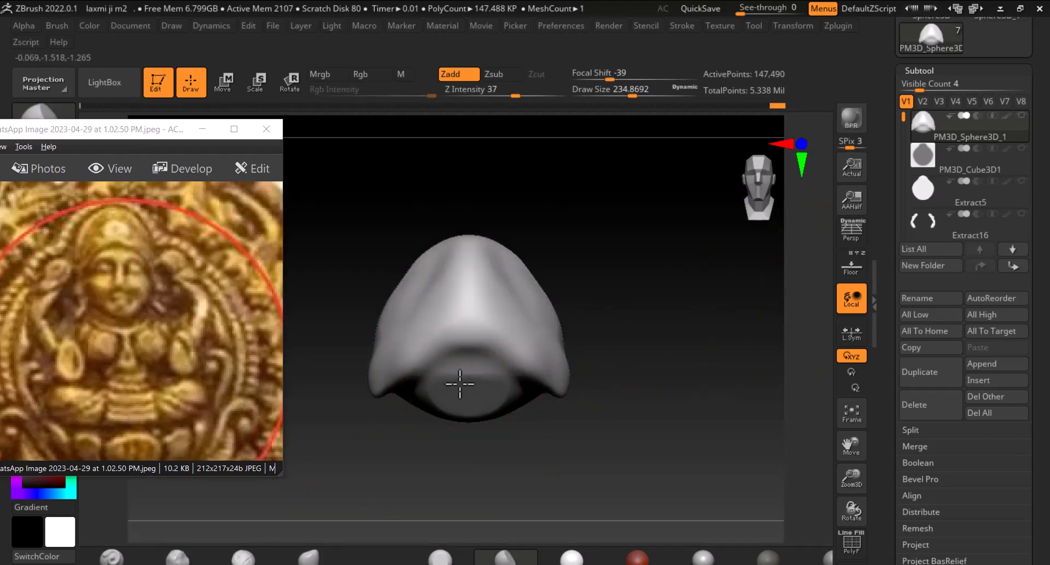
{"action": "mouse_move", "coordinate": [460, 409]}
{"action": "left_mouse_down", "text": "shift"}
{"action": "mouse_move", "coordinate": [445, 403]}
{"action": "mouse_move", "coordinate": [449, 380]}
{"action": "left_mouse_up", "text": "shift"}
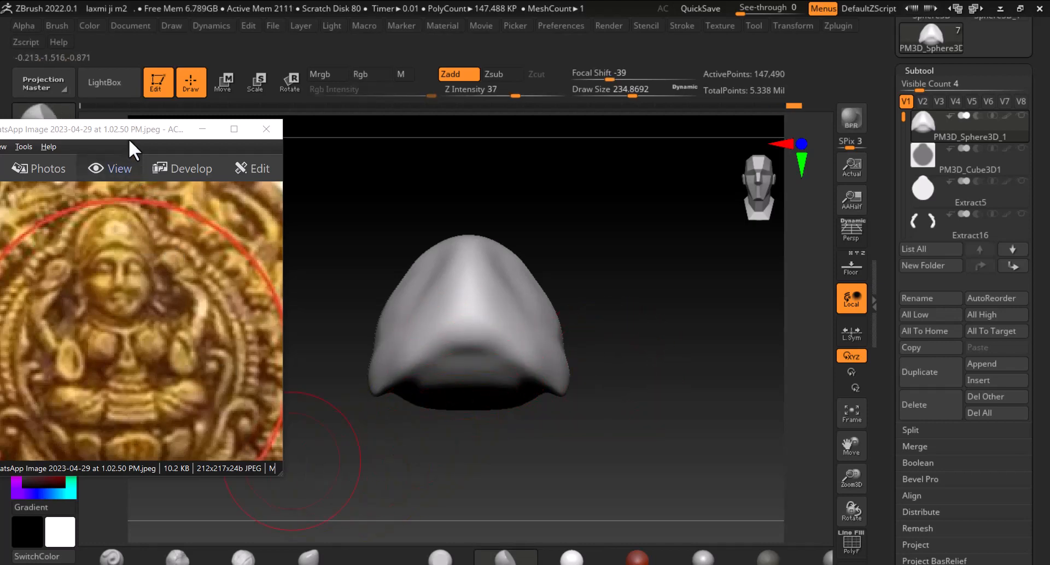
{"action": "left_click_drag", "start_coordinate": [129, 138], "coordinate": [91, 276]}
Select the Extract13 face subtool from the subtool list and view it against the reference coin overlay
{"action": "left_click", "coordinate": [851, 267]}
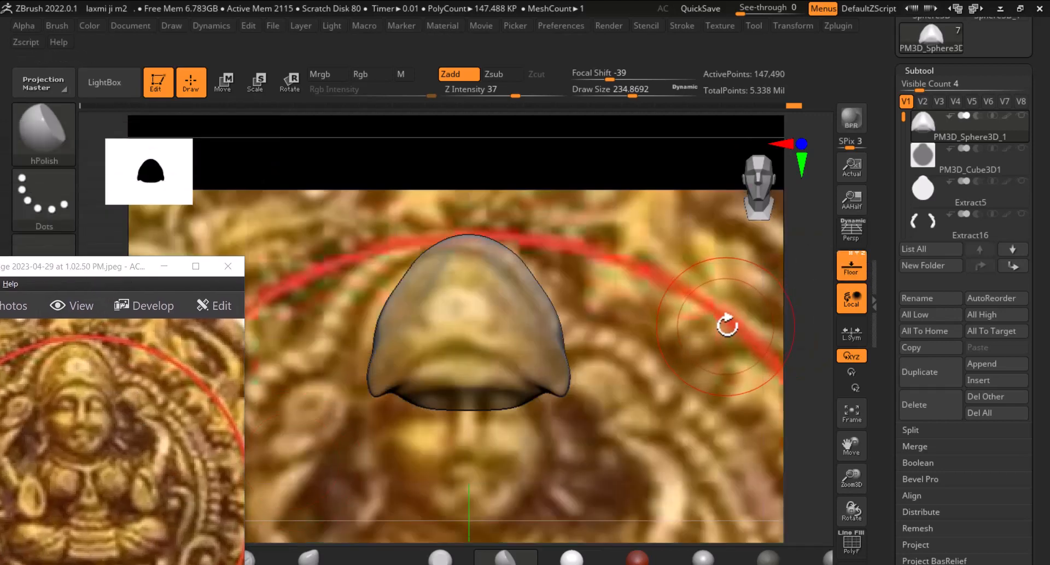
{"action": "left_click_drag", "start_coordinate": [728, 326], "coordinate": [770, 321]}
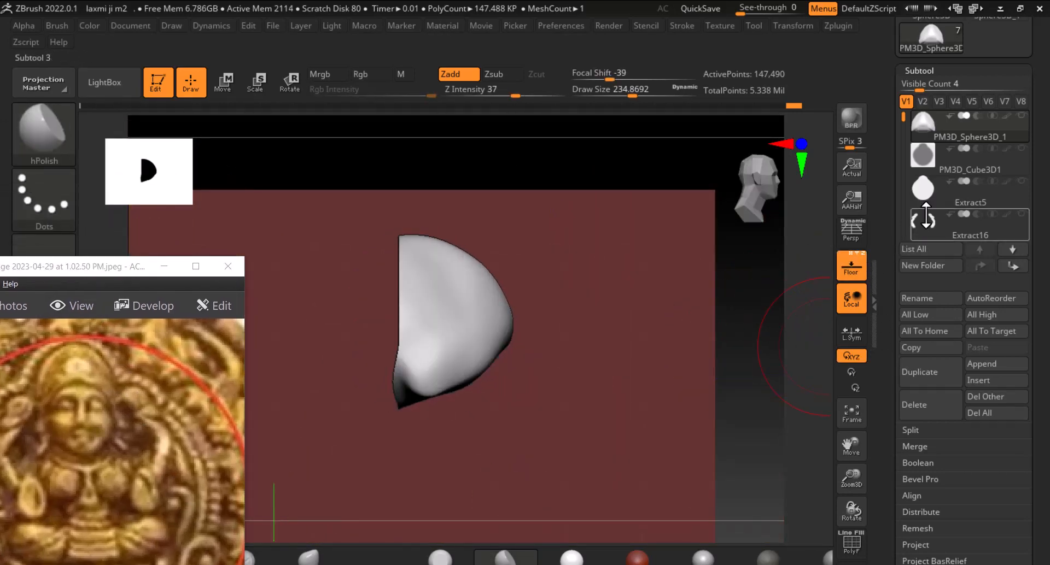
{"action": "left_click", "coordinate": [925, 187]}
{"action": "left_click_drag", "start_coordinate": [904, 123], "coordinate": [902, 172]}
{"action": "left_click", "coordinate": [924, 202]}
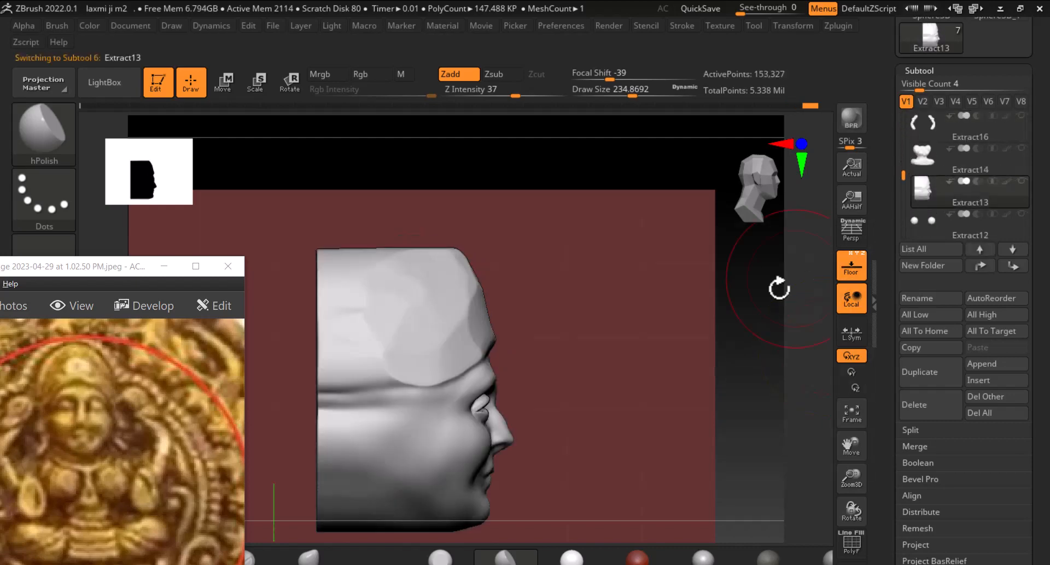
{"action": "left_click_drag", "start_coordinate": [778, 288], "coordinate": [796, 358]}
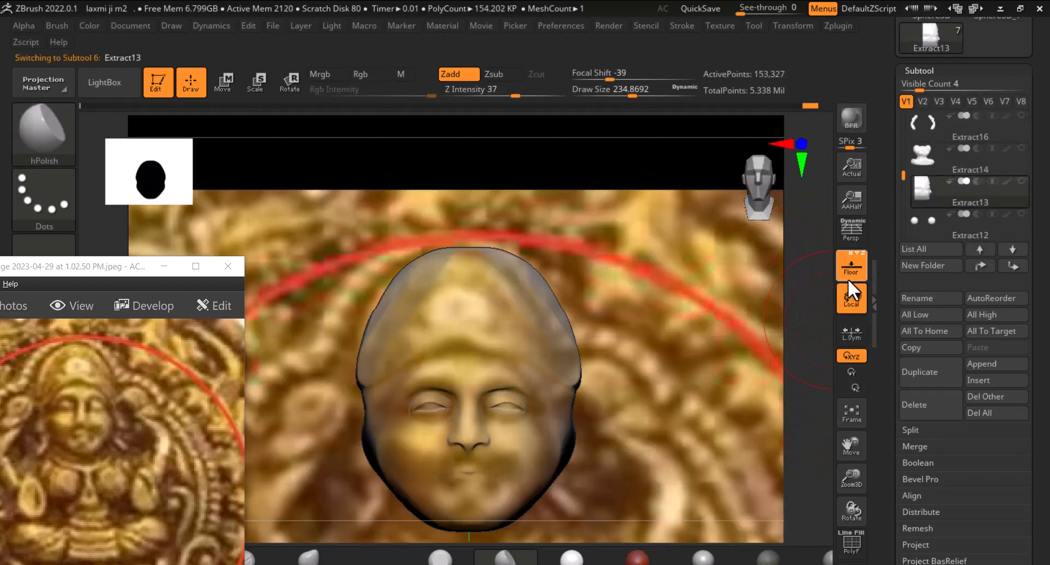
Hide the reference coin overlay, select the crown sphere subtool and move it down the list to sit above Extract13
{"action": "left_click", "coordinate": [850, 274]}
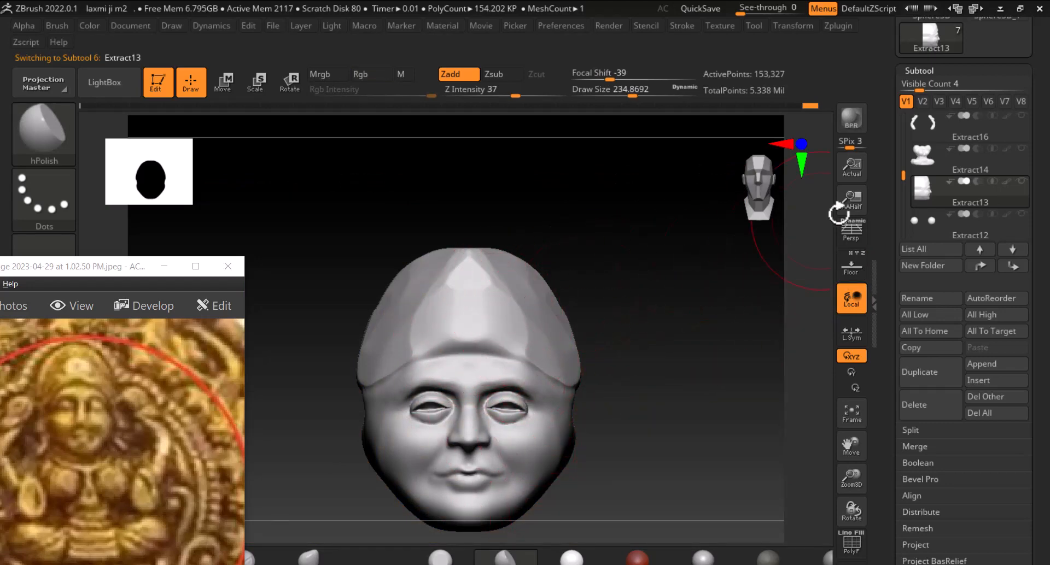
{"action": "left_click_drag", "start_coordinate": [895, 181], "coordinate": [914, 126]}
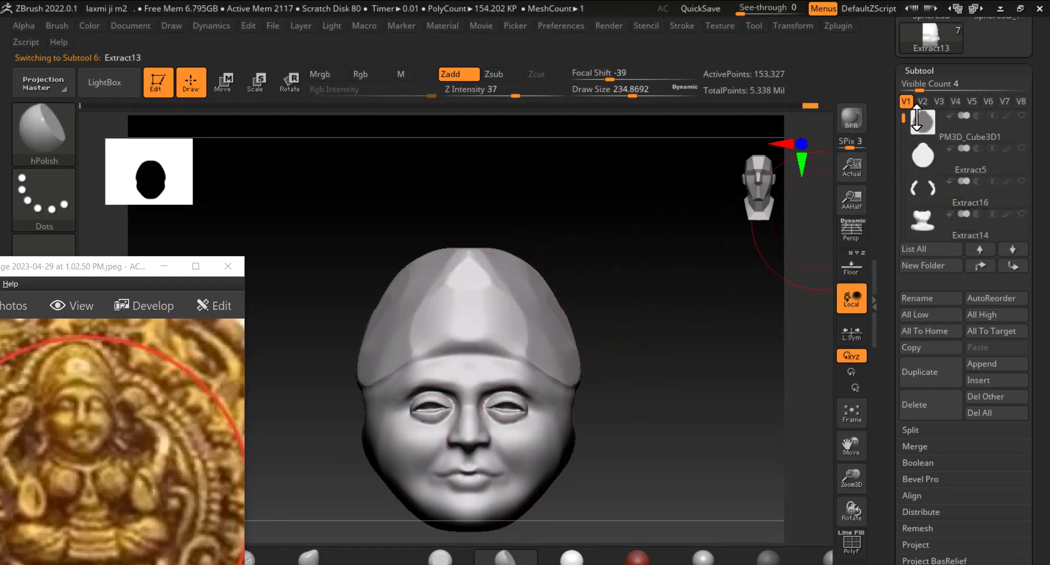
{"action": "left_click", "coordinate": [922, 124]}
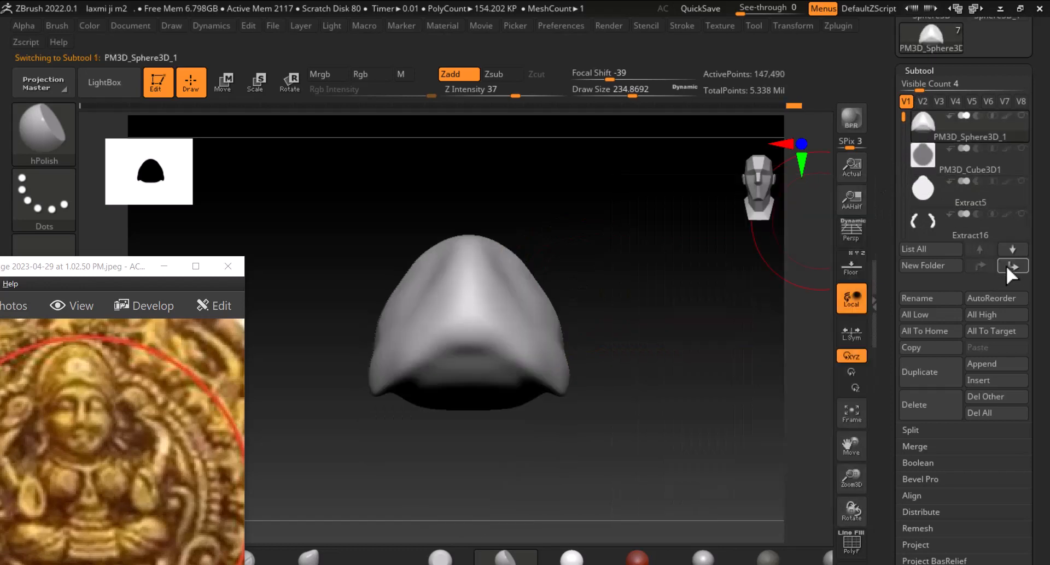
{"action": "left_click", "coordinate": [1015, 267]}
{"action": "left_click", "coordinate": [1016, 268]}
{"action": "left_click", "coordinate": [1016, 268]}
{"action": "left_click", "coordinate": [1016, 268]}
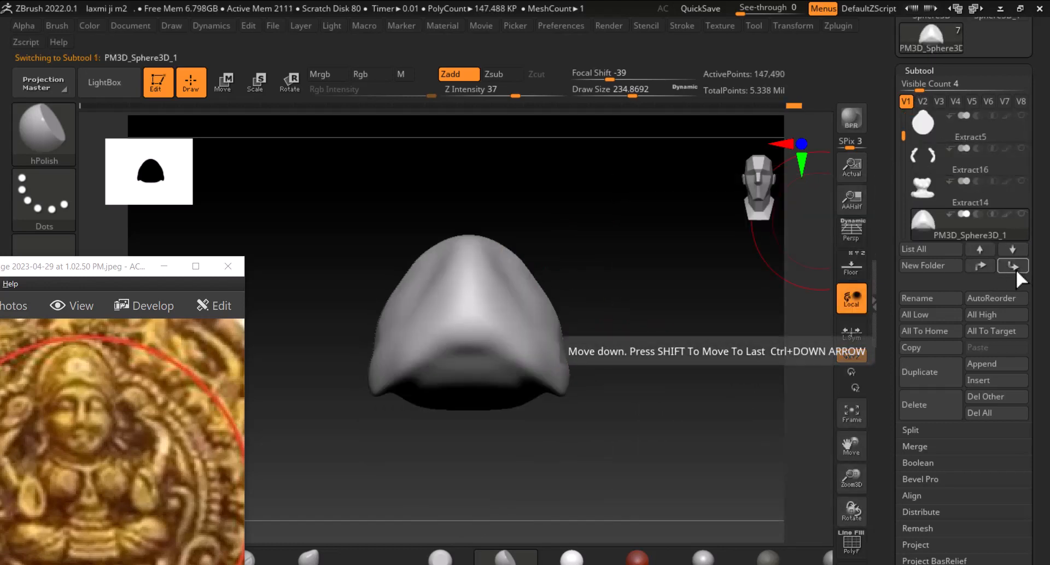
{"action": "left_click", "coordinate": [1016, 268]}
{"action": "left_click", "coordinate": [980, 265]}
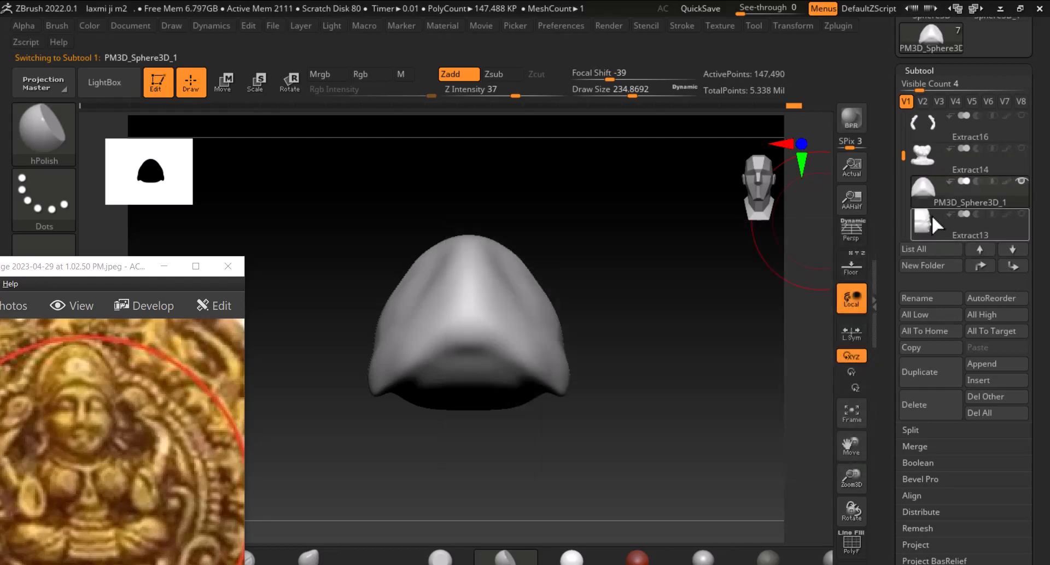
Show the Extract13 face together with the crown sphere, smooth the crown's sides and return to a front view
{"action": "left_click", "coordinate": [931, 215]}
{"action": "key", "text": "shift"}
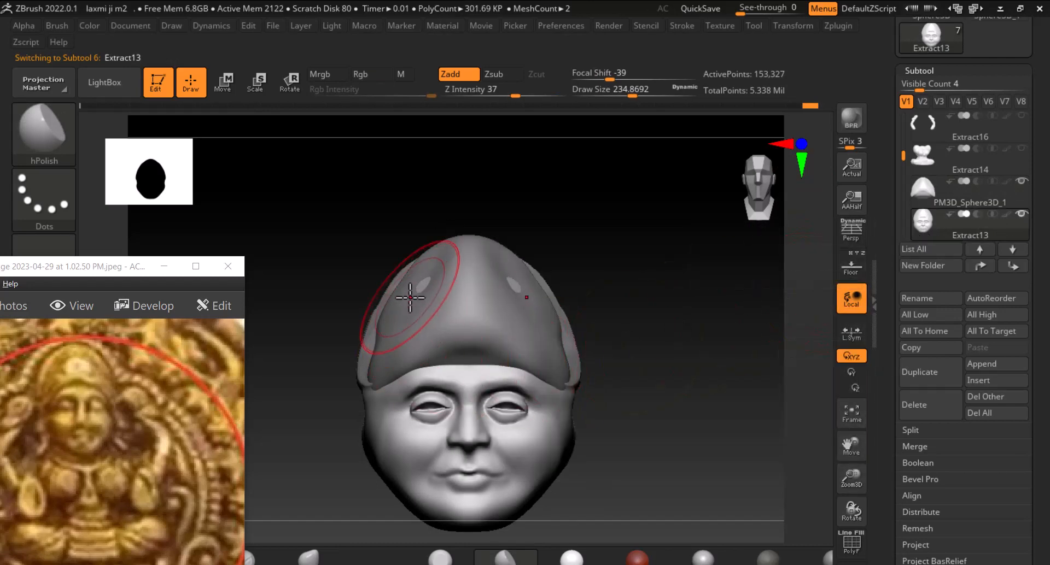
{"action": "mouse_move", "coordinate": [410, 298]}
{"action": "left_mouse_down"}
{"action": "mouse_move", "coordinate": [424, 286]}
{"action": "mouse_move", "coordinate": [375, 317]}
{"action": "mouse_move", "coordinate": [379, 301]}
{"action": "left_mouse_up"}
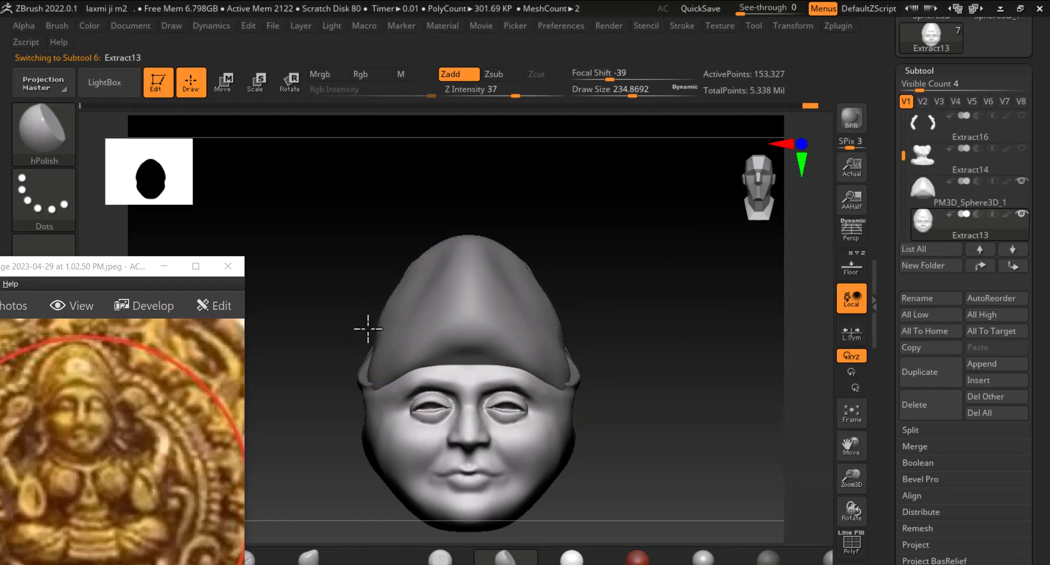
{"action": "left_click_drag", "start_coordinate": [366, 336], "coordinate": [399, 337]}
{"action": "mouse_move", "coordinate": [658, 330]}
{"action": "left_mouse_down", "text": "shift"}
{"action": "mouse_move", "coordinate": [615, 351]}
{"action": "mouse_move", "coordinate": [633, 345]}
{"action": "mouse_move", "coordinate": [572, 429]}
{"action": "mouse_move", "coordinate": [616, 399]}
{"action": "mouse_move", "coordinate": [585, 444]}
{"action": "mouse_move", "coordinate": [605, 402]}
{"action": "left_mouse_up", "text": "shift"}
{"action": "left_click", "coordinate": [353, 182]}
{"action": "mouse_move", "coordinate": [668, 395]}
{"action": "left_mouse_down"}
{"action": "mouse_move", "coordinate": [713, 406]}
{"action": "mouse_move", "coordinate": [704, 388]}
{"action": "mouse_move", "coordinate": [725, 386]}
{"action": "left_mouse_up"}
{"action": "mouse_move", "coordinate": [474, 424]}
{"action": "left_mouse_down"}
{"action": "mouse_move", "coordinate": [433, 403]}
{"action": "mouse_move", "coordinate": [443, 398]}
{"action": "mouse_move", "coordinate": [456, 423]}
{"action": "left_mouse_up"}
{"action": "mouse_move", "coordinate": [672, 381]}
{"action": "left_mouse_down"}
{"action": "mouse_move", "coordinate": [745, 376]}
{"action": "mouse_move", "coordinate": [629, 382]}
{"action": "mouse_move", "coordinate": [589, 340]}
{"action": "left_mouse_up"}
{"action": "key", "text": "shift"}
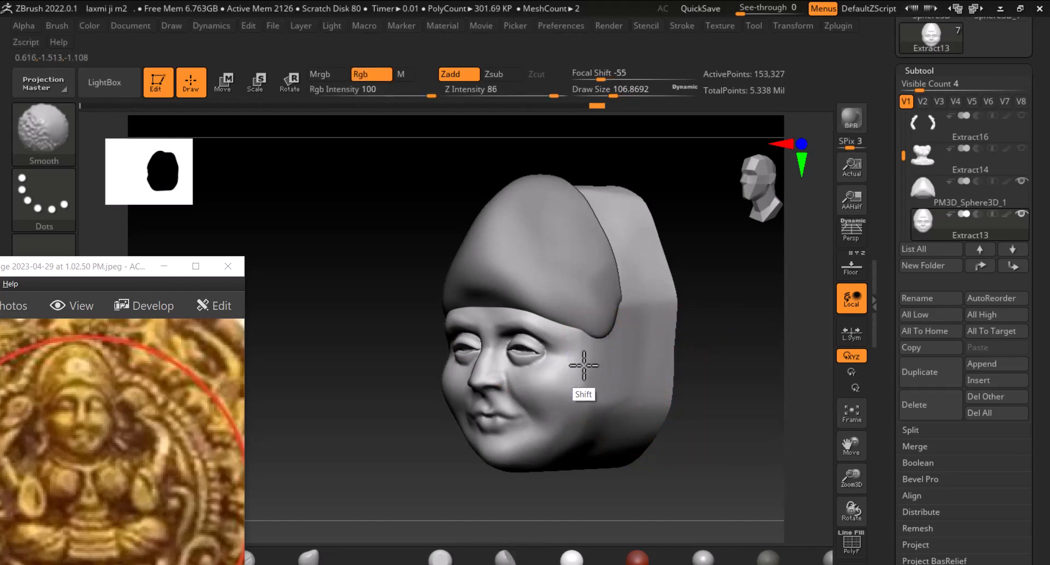
{"action": "left_click_drag", "start_coordinate": [689, 315], "coordinate": [756, 225], "text": "shift"}
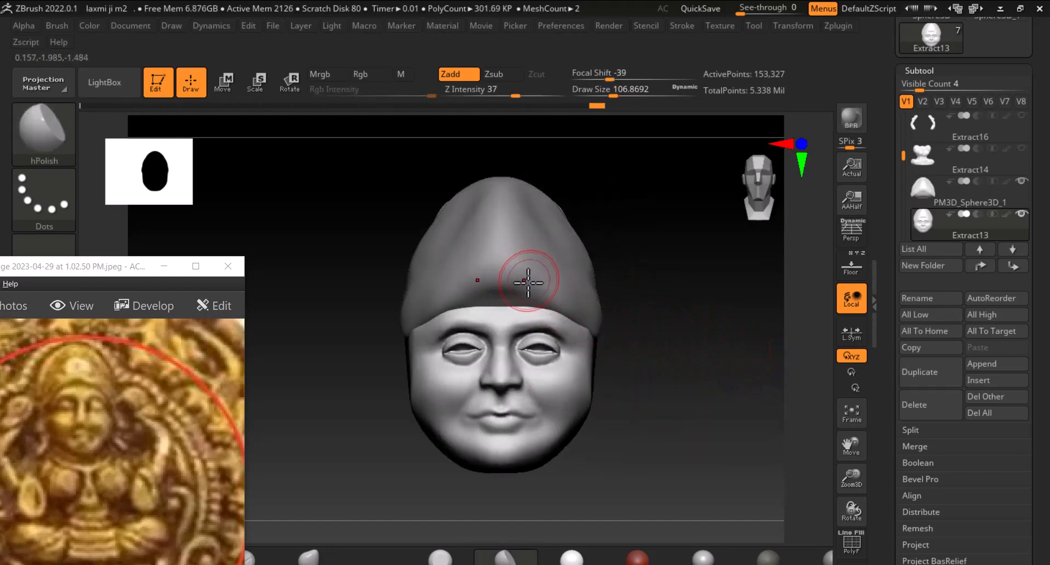
Select the crown sphere subtool and smooth the top of the crown
{"action": "left_click", "coordinate": [511, 275], "text": "alt"}
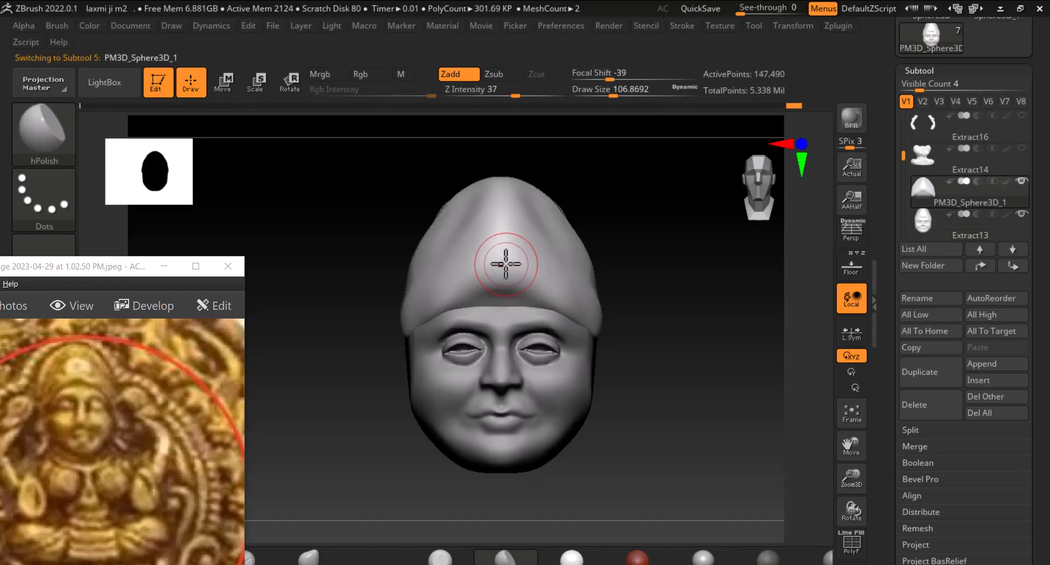
{"action": "key", "text": "shift"}
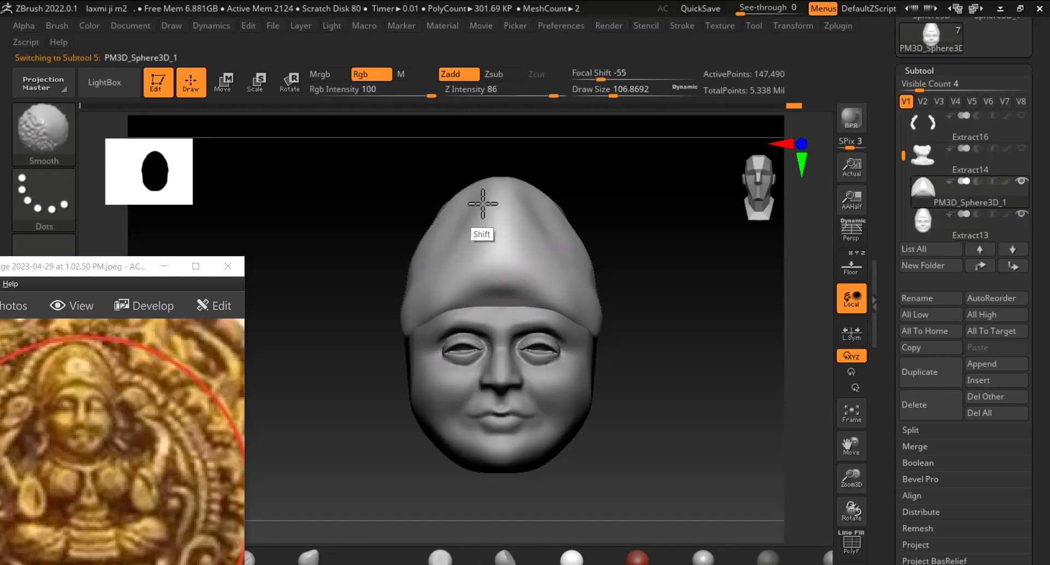
{"action": "left_click_drag", "start_coordinate": [472, 197], "coordinate": [449, 261], "text": "shift"}
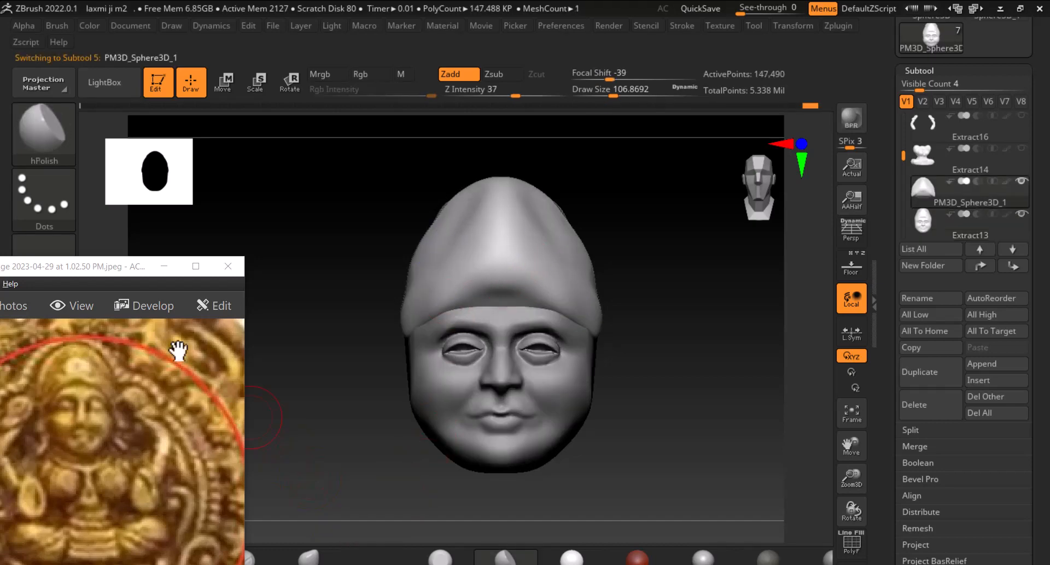
Reposition the reference photo window beside the model and undo a trial brush stroke on the crown
{"action": "left_click_drag", "start_coordinate": [120, 267], "coordinate": [154, 117]}
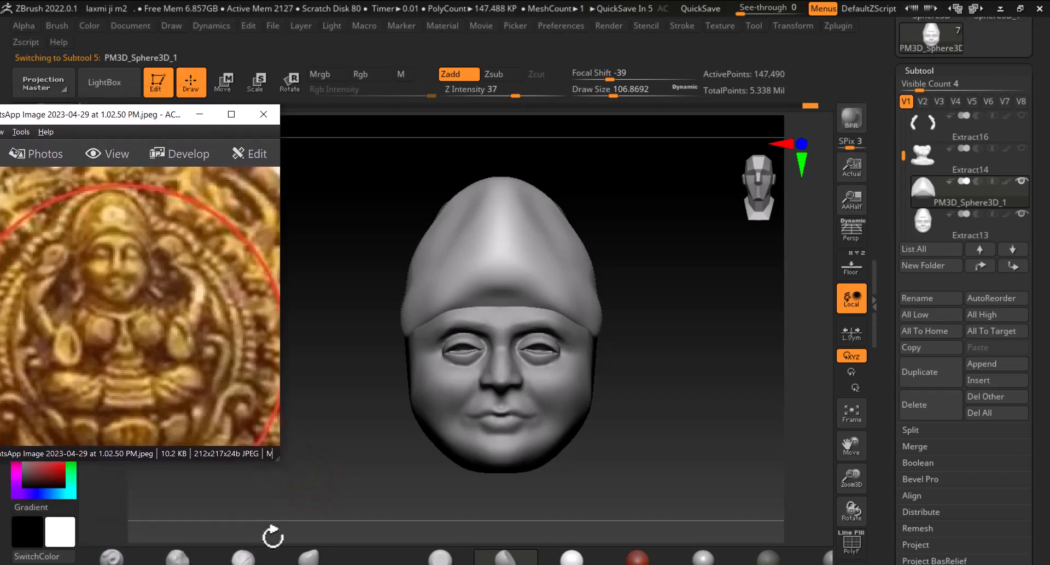
{"action": "left_click", "coordinate": [256, 561]}
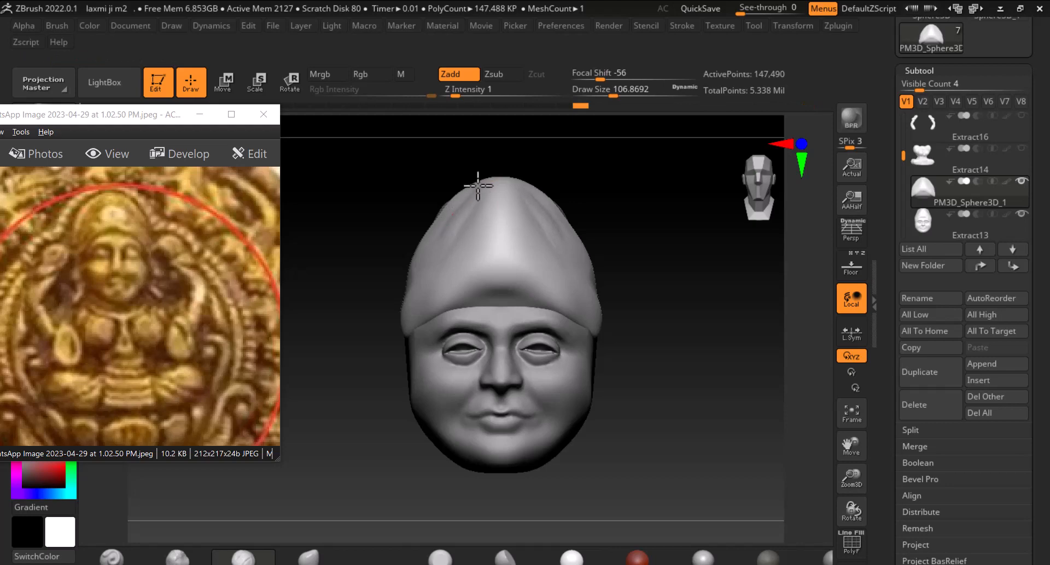
{"action": "key", "text": "shift"}
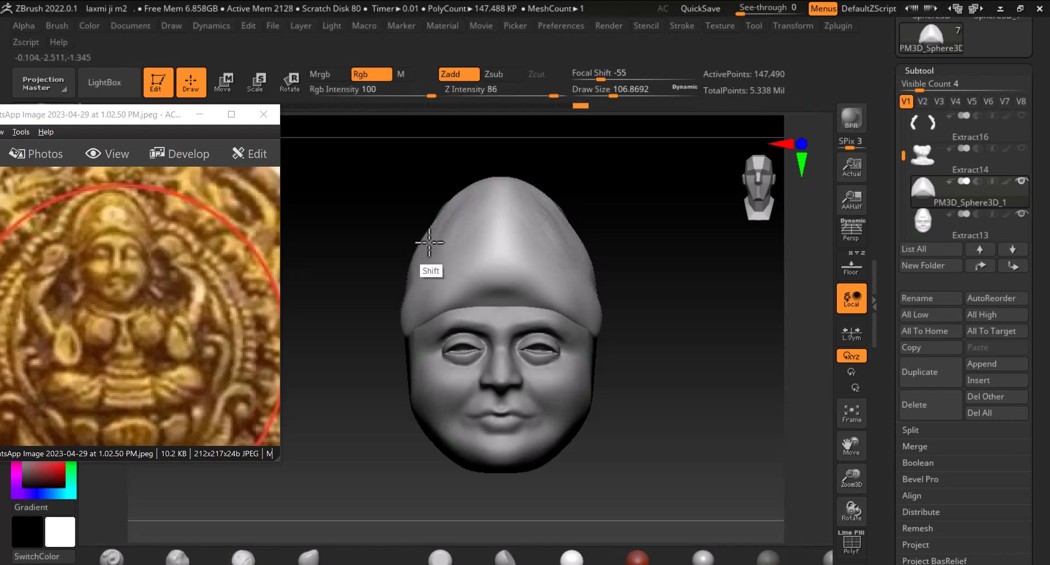
{"action": "mouse_move", "coordinate": [154, 121]}
{"action": "left_mouse_down"}
{"action": "mouse_move", "coordinate": [352, 331]}
{"action": "mouse_move", "coordinate": [337, 333]}
{"action": "left_mouse_up"}
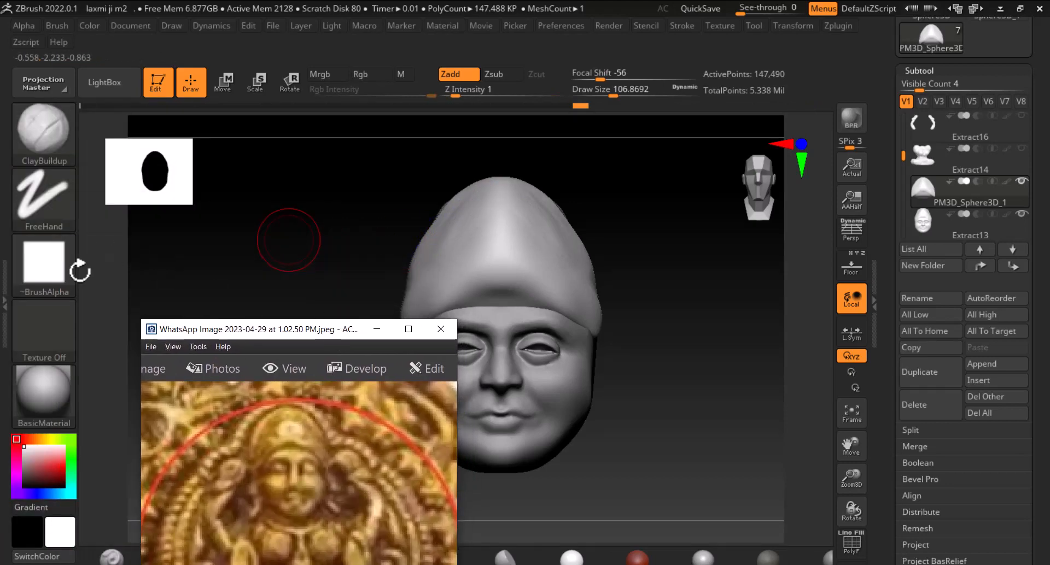
{"action": "left_click", "coordinate": [476, 207]}
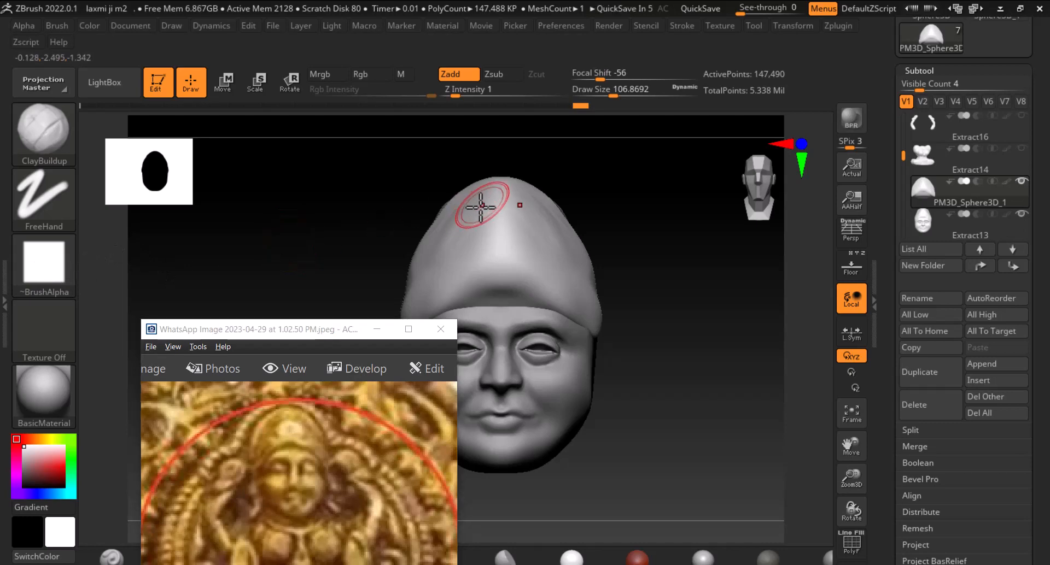
{"action": "key", "text": "shift"}
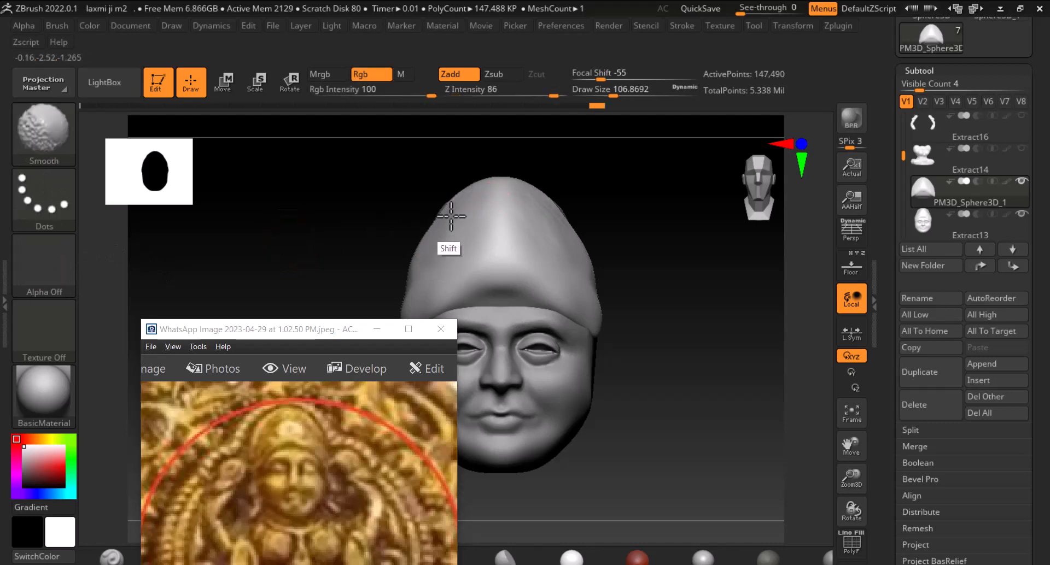
{"action": "mouse_move", "coordinate": [300, 332]}
{"action": "left_mouse_down"}
{"action": "mouse_move", "coordinate": [300, 245]}
{"action": "mouse_move", "coordinate": [284, 179]}
{"action": "left_mouse_up"}
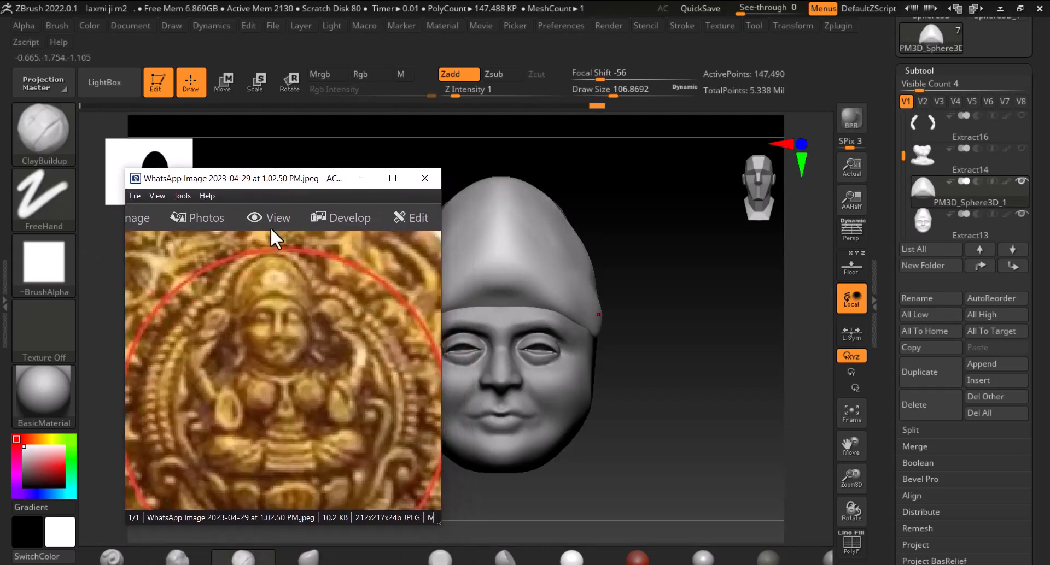
{"action": "left_click", "coordinate": [113, 559]}
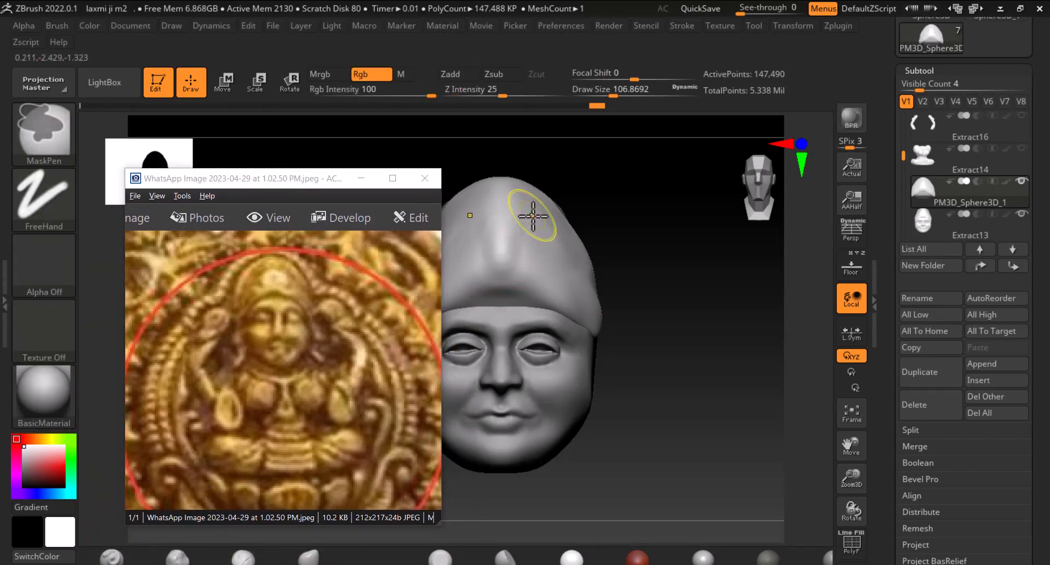
{"action": "key", "text": "ctrl+z"}
{"action": "left_click_drag", "start_coordinate": [303, 184], "coordinate": [233, 152]}
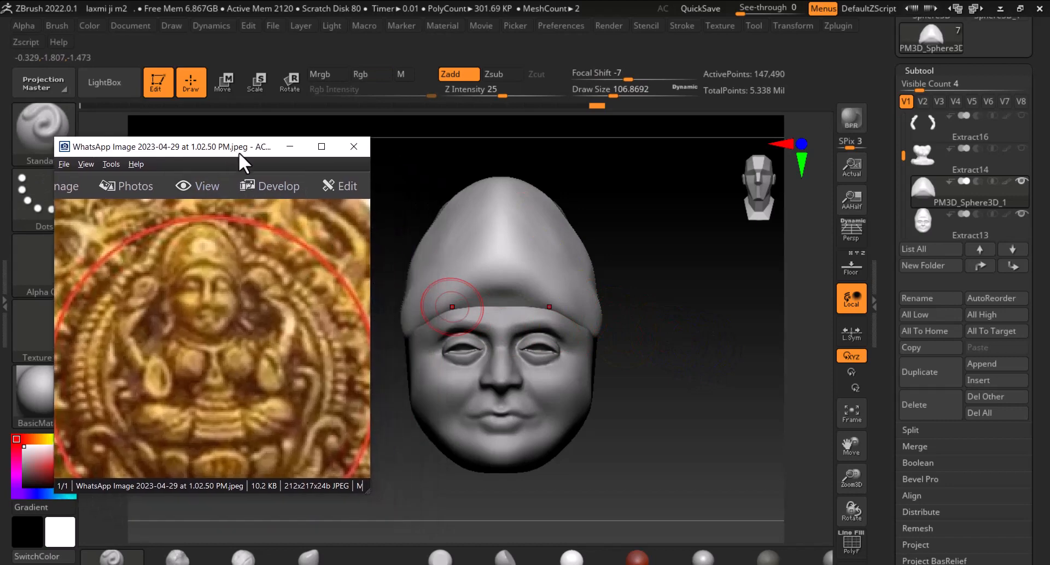
Shrink the Standard brush, sculpt the crown's lower rim above the brow, and smooth the crown's front
{"action": "left_click_drag", "start_coordinate": [681, 351], "coordinate": [734, 388]}
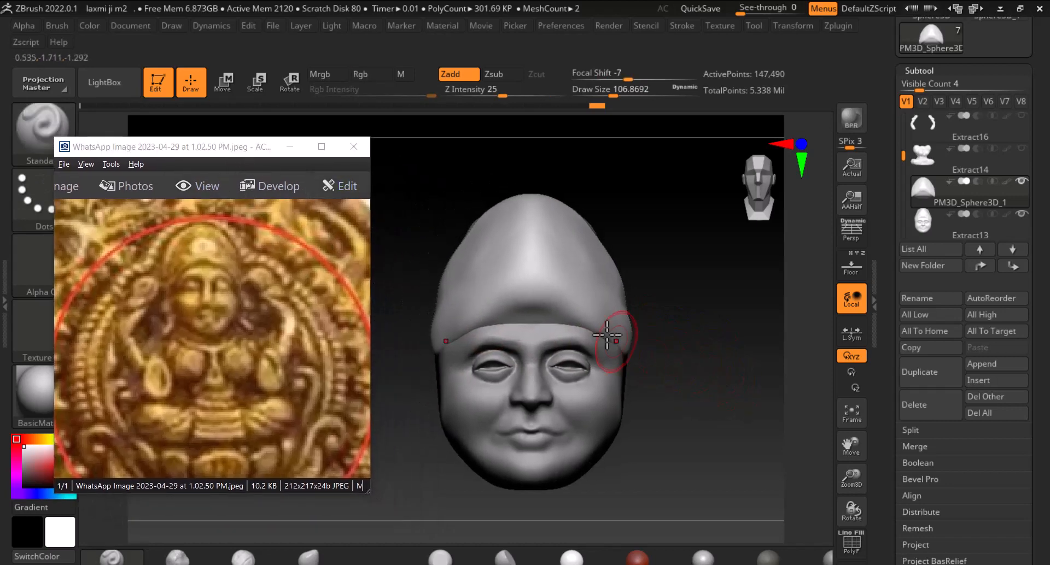
{"action": "key", "text": "bracketleft"}
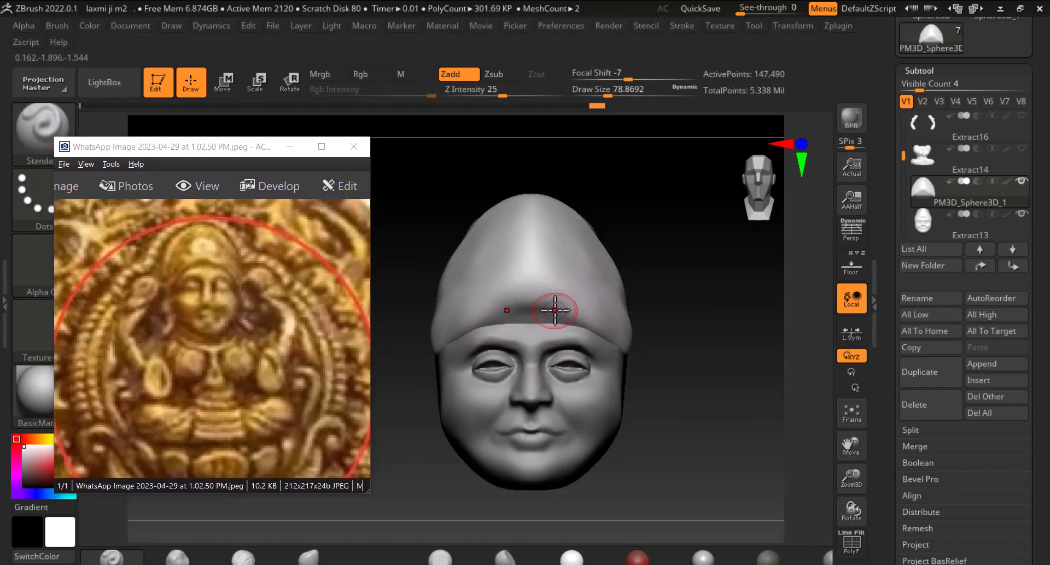
{"action": "mouse_move", "coordinate": [555, 310]}
{"action": "left_mouse_down"}
{"action": "mouse_move", "coordinate": [491, 313]}
{"action": "mouse_move", "coordinate": [460, 327]}
{"action": "left_mouse_up"}
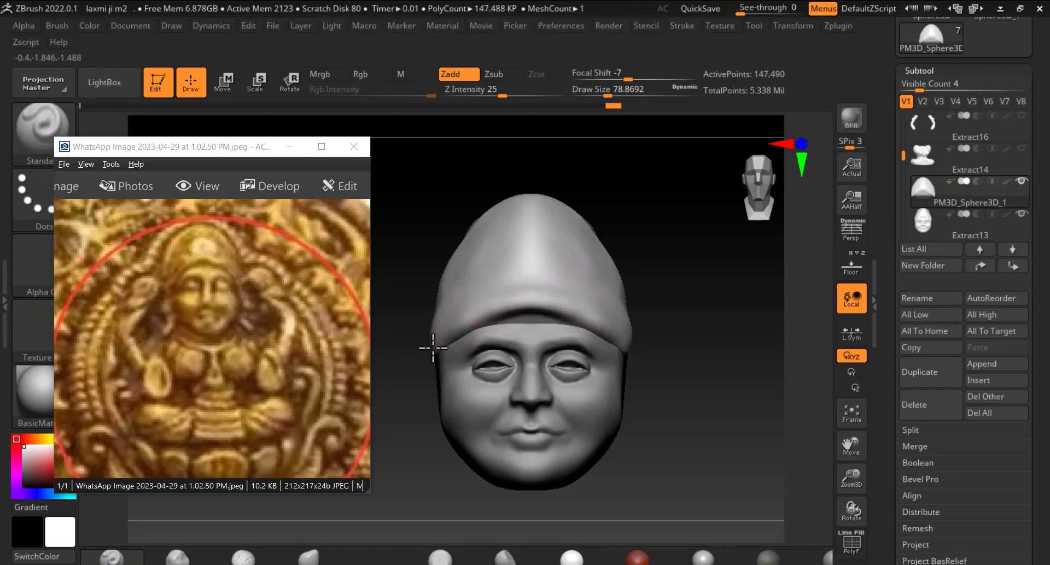
{"action": "left_click_drag", "start_coordinate": [554, 324], "coordinate": [440, 351], "text": "shift"}
{"action": "key", "text": "shift"}
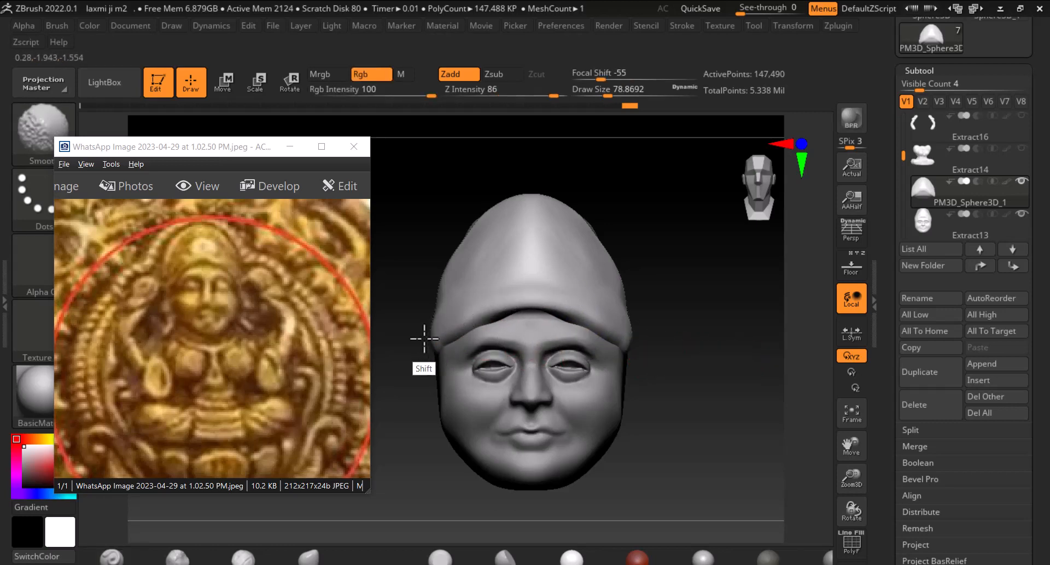
{"action": "mouse_move", "coordinate": [520, 274]}
{"action": "left_mouse_down", "text": "shift"}
{"action": "mouse_move", "coordinate": [506, 237]}
{"action": "mouse_move", "coordinate": [529, 267]}
{"action": "left_mouse_up", "text": "shift"}
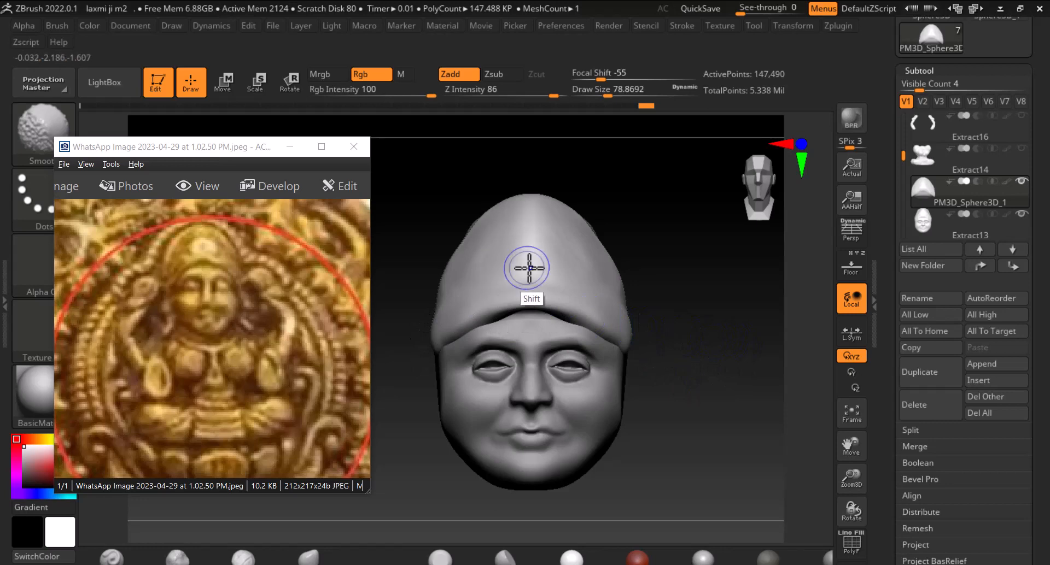
{"action": "key", "text": "bracketright"}
{"action": "key", "text": "shift"}
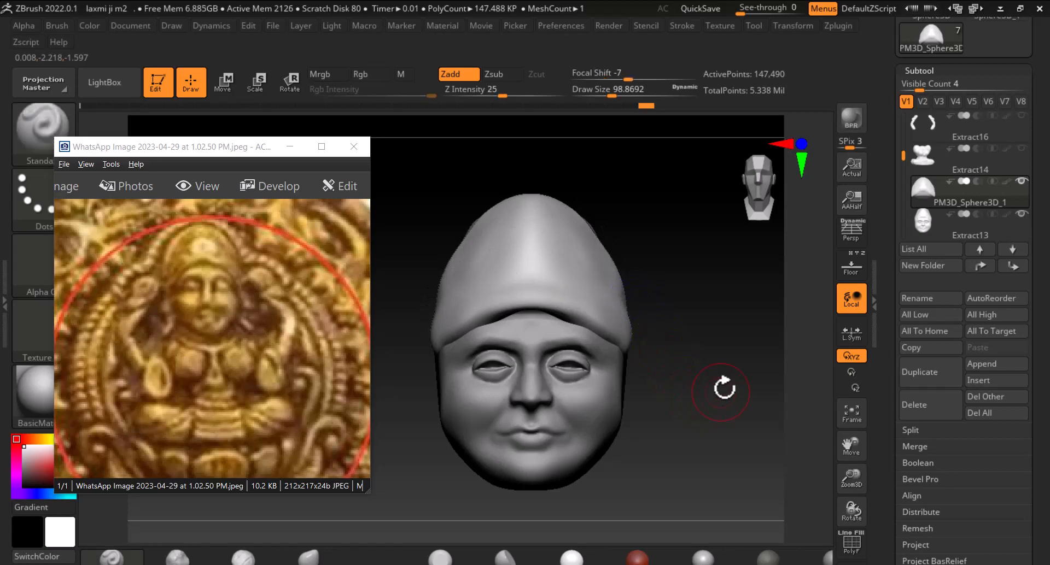
Inspect the crown from the side and decline turning on Sticky Keys
{"action": "left_click_drag", "start_coordinate": [721, 382], "coordinate": [621, 289], "text": "shift"}
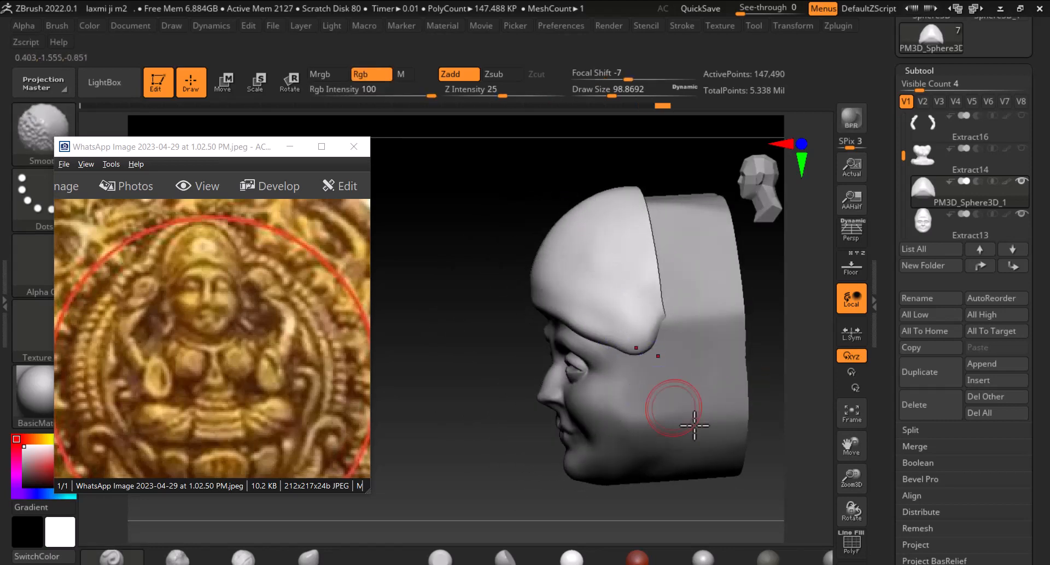
{"action": "mouse_move", "coordinate": [767, 446]}
{"action": "left_mouse_down"}
{"action": "mouse_move", "coordinate": [821, 461]}
{"action": "mouse_move", "coordinate": [802, 439]}
{"action": "left_mouse_up"}
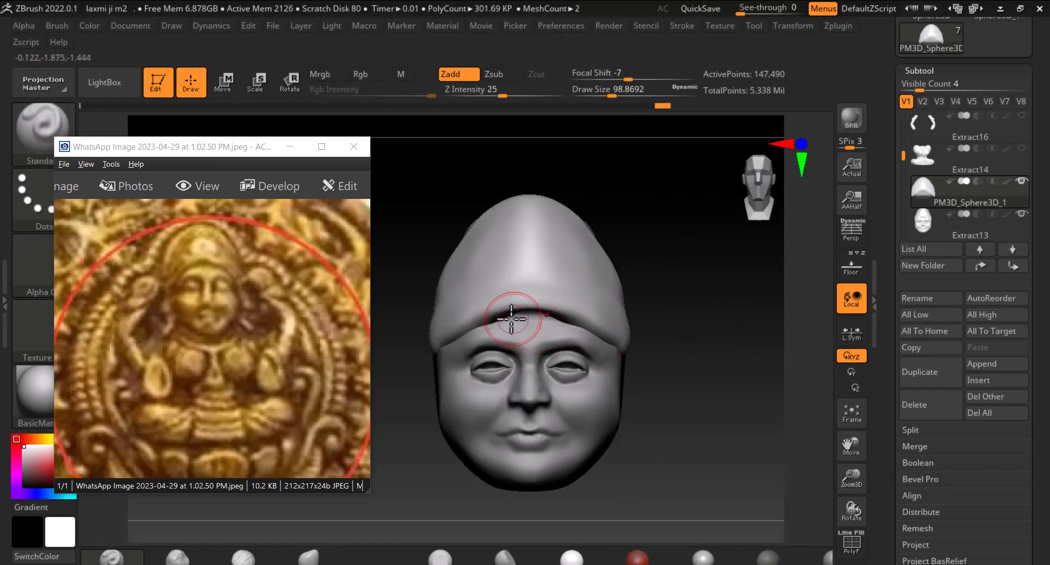
{"action": "left_click_drag", "start_coordinate": [778, 352], "coordinate": [751, 356]}
{"action": "key", "text": "shift"}
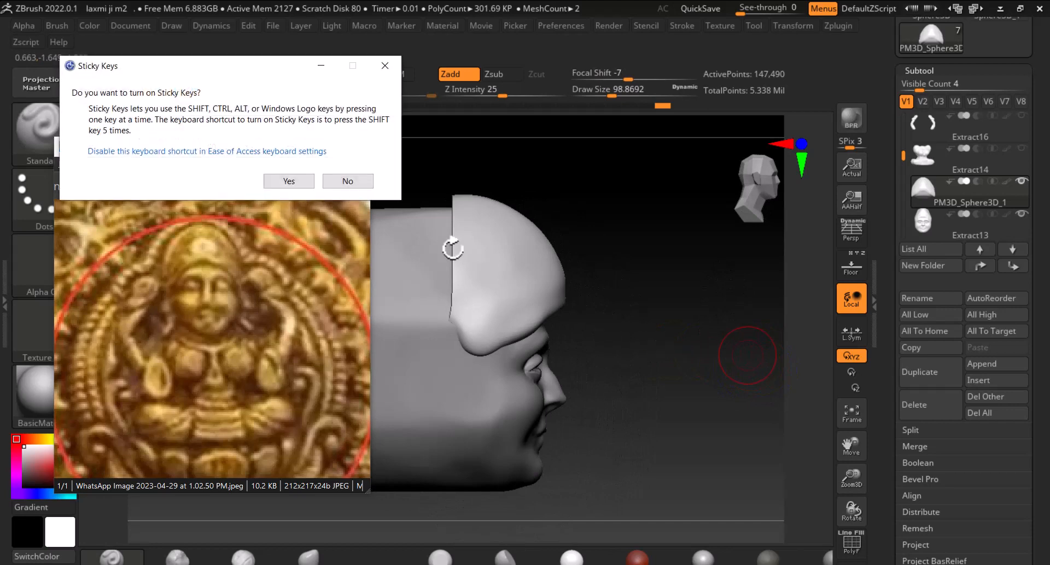
{"action": "left_click", "coordinate": [348, 181]}
Push the crown sphere backward along the Z axis with the Move gizmo
{"action": "left_click", "coordinate": [232, 83]}
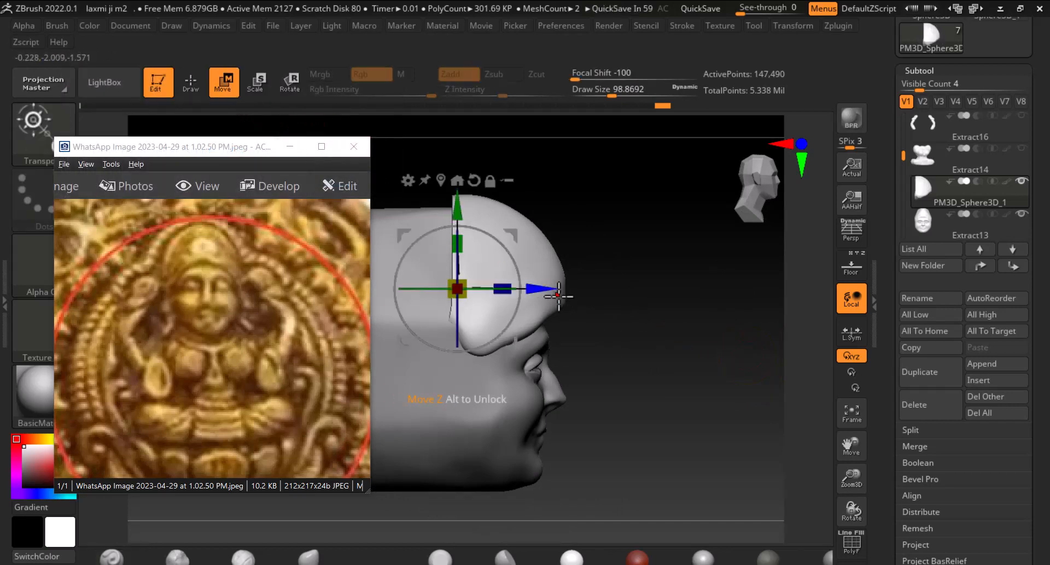
{"action": "left_click_drag", "start_coordinate": [552, 290], "coordinate": [735, 324]}
{"action": "key", "text": "q"}
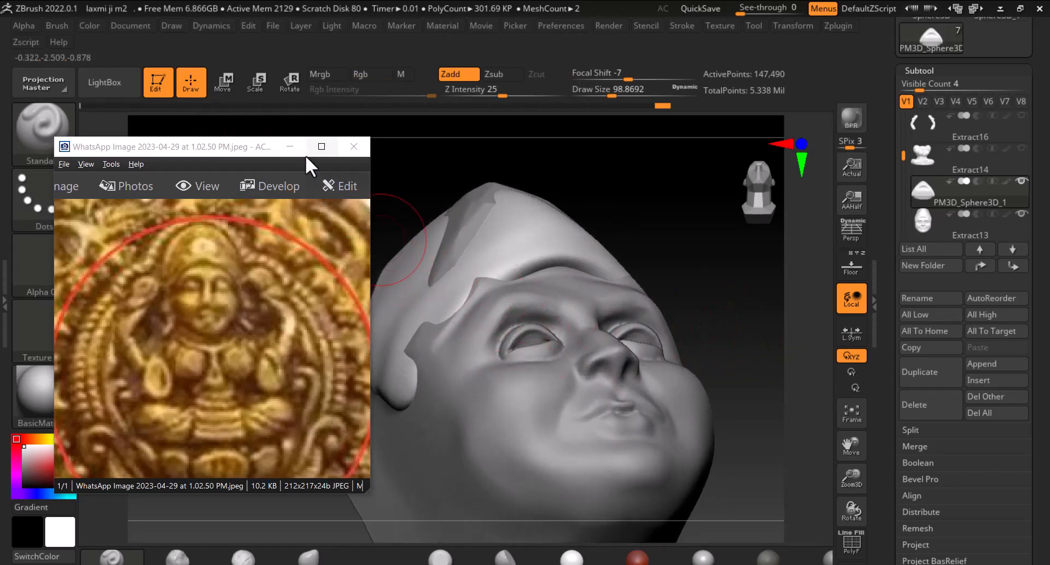
Hide the reference photo window and reshape the crown's front edge with a few Move brush strokes
{"action": "left_click", "coordinate": [290, 147]}
{"action": "left_click_drag", "start_coordinate": [347, 182], "coordinate": [741, 265]}
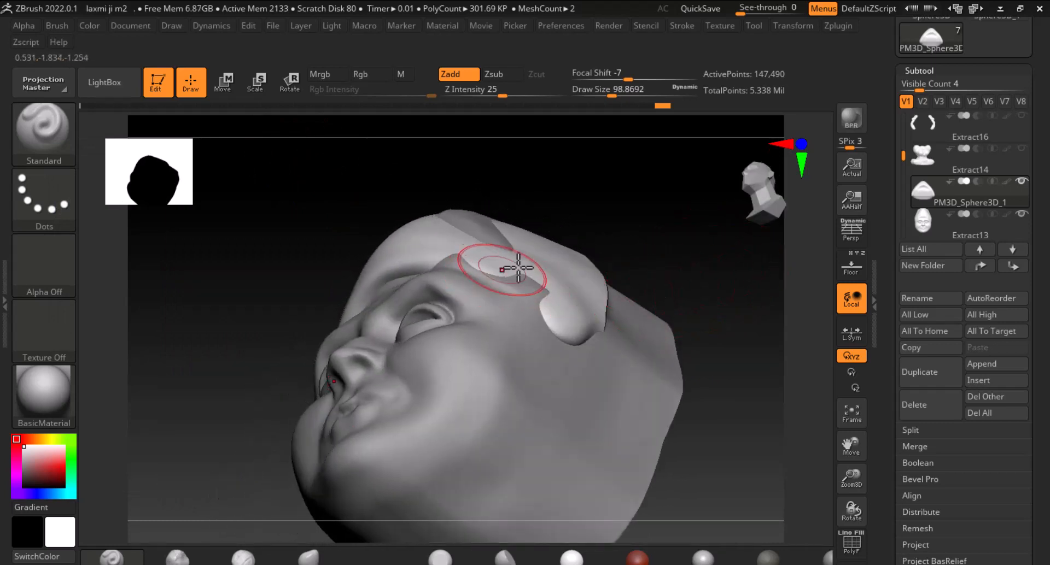
{"action": "key", "text": "b"}
{"action": "key", "text": "m"}
{"action": "key", "text": "v"}
{"action": "left_click_drag", "start_coordinate": [668, 304], "coordinate": [736, 262]}
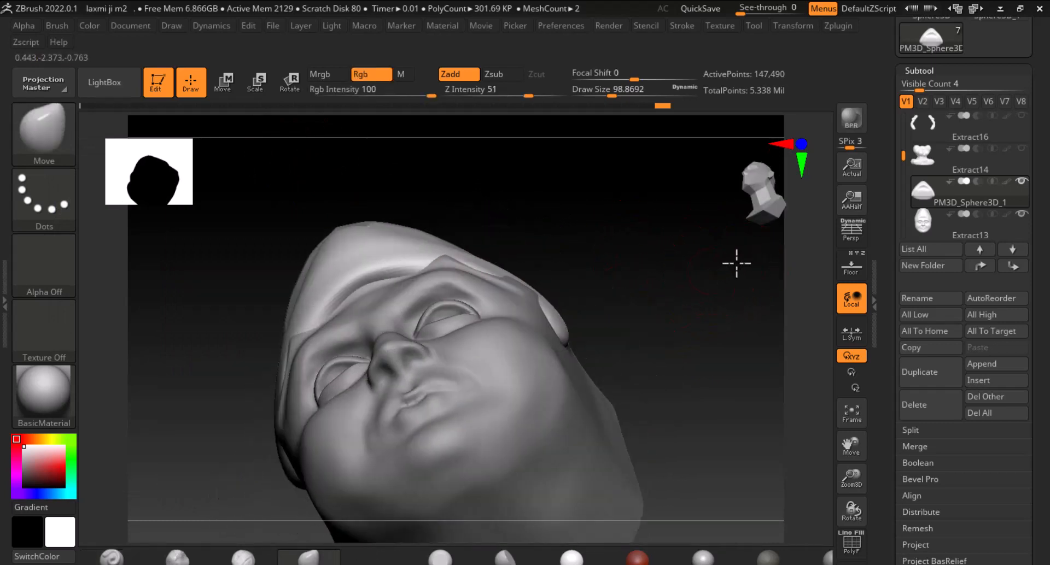
{"action": "left_click_drag", "start_coordinate": [463, 269], "coordinate": [449, 262]}
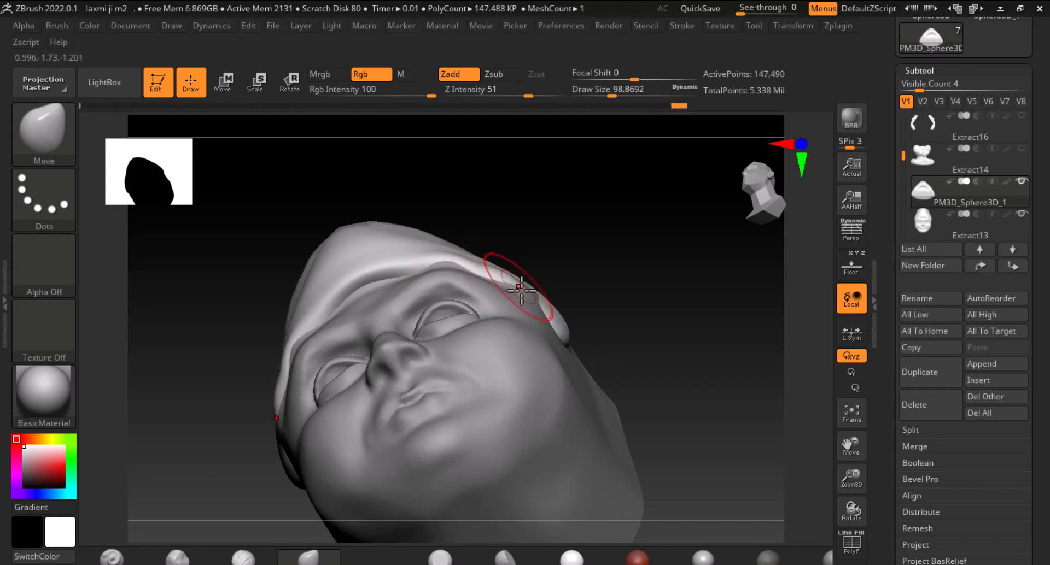
{"action": "left_click_drag", "start_coordinate": [522, 291], "coordinate": [535, 293]}
Switch to the face subtool and smooth the area beneath the crown with short hPolish strokes
{"action": "mouse_move", "coordinate": [620, 240]}
{"action": "left_mouse_down"}
{"action": "mouse_move", "coordinate": [617, 359]}
{"action": "mouse_move", "coordinate": [752, 335]}
{"action": "left_mouse_up"}
{"action": "left_click_drag", "start_coordinate": [613, 317], "coordinate": [651, 316]}
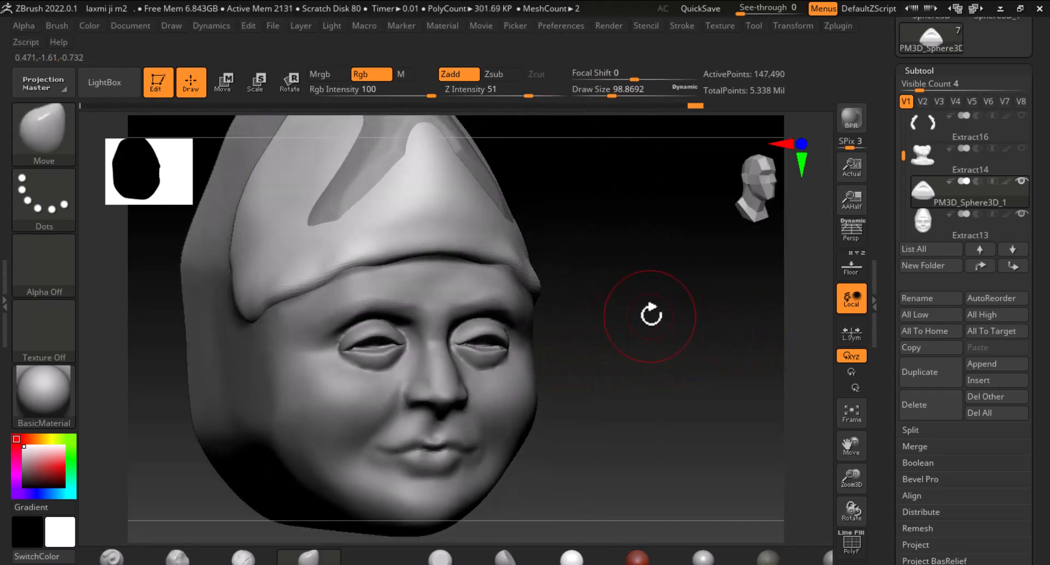
{"action": "left_click", "coordinate": [444, 291], "text": "alt"}
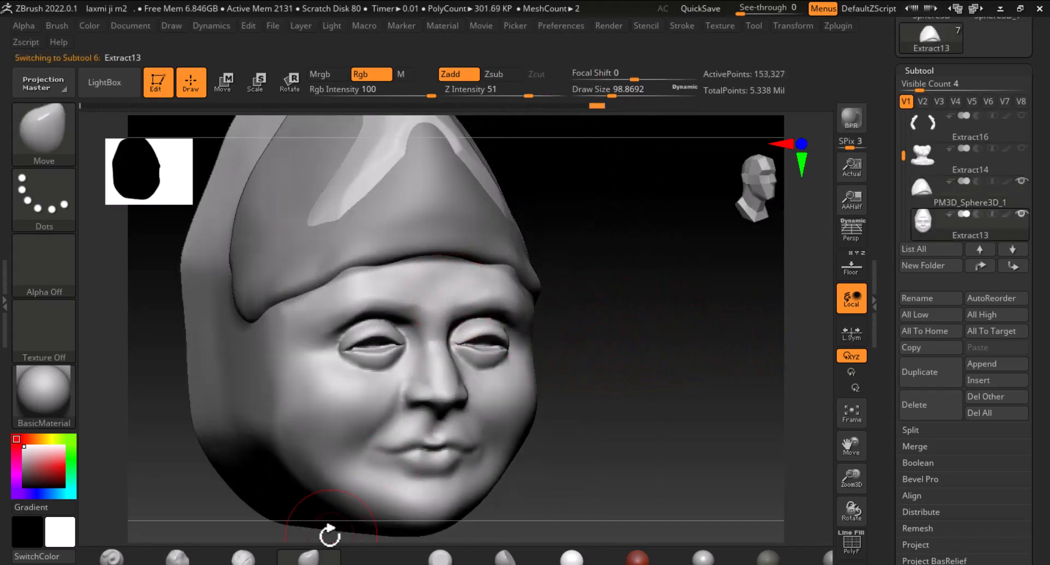
{"action": "left_click", "coordinate": [502, 559]}
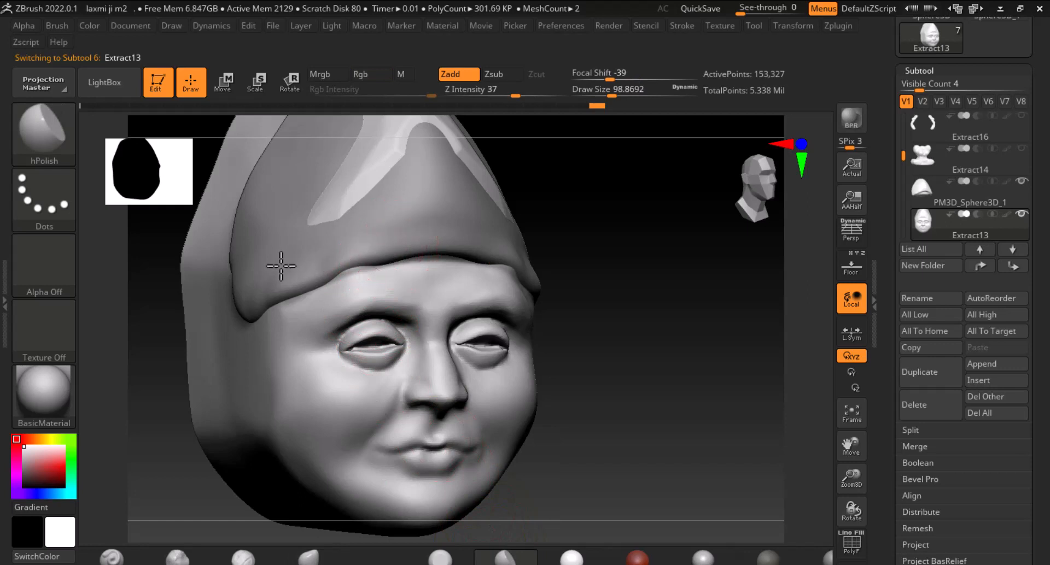
{"action": "mouse_move", "coordinate": [323, 224]}
{"action": "left_mouse_down"}
{"action": "mouse_move", "coordinate": [380, 166]}
{"action": "mouse_move", "coordinate": [370, 155]}
{"action": "mouse_move", "coordinate": [366, 166]}
{"action": "left_mouse_up"}
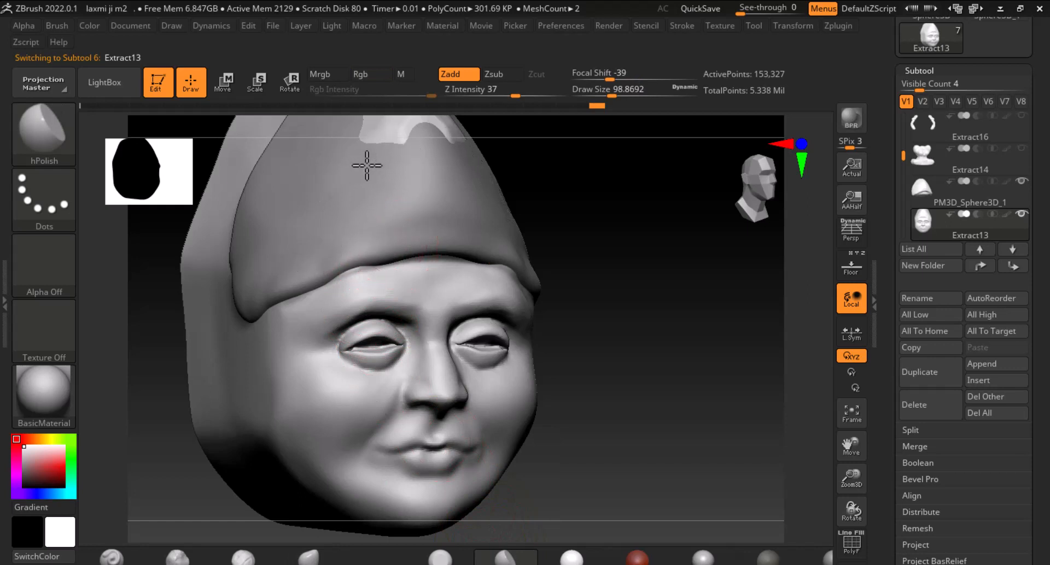
{"action": "left_click_drag", "start_coordinate": [573, 199], "coordinate": [629, 342], "text": "alt"}
{"action": "mouse_move", "coordinate": [435, 261]}
{"action": "left_mouse_down"}
{"action": "mouse_move", "coordinate": [459, 260]}
{"action": "mouse_move", "coordinate": [451, 246]}
{"action": "left_mouse_up"}
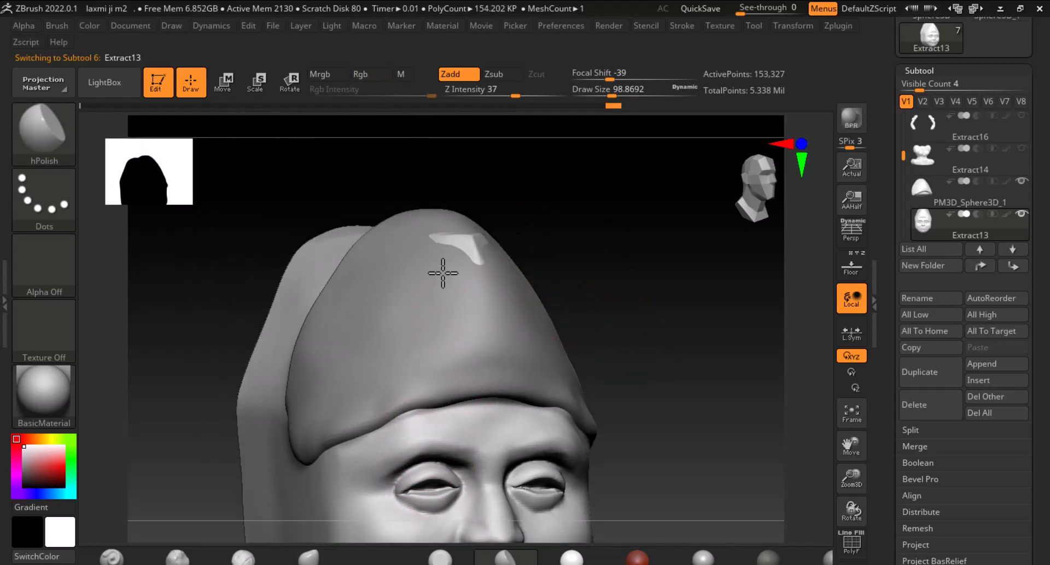
{"action": "left_click_drag", "start_coordinate": [651, 304], "coordinate": [614, 286]}
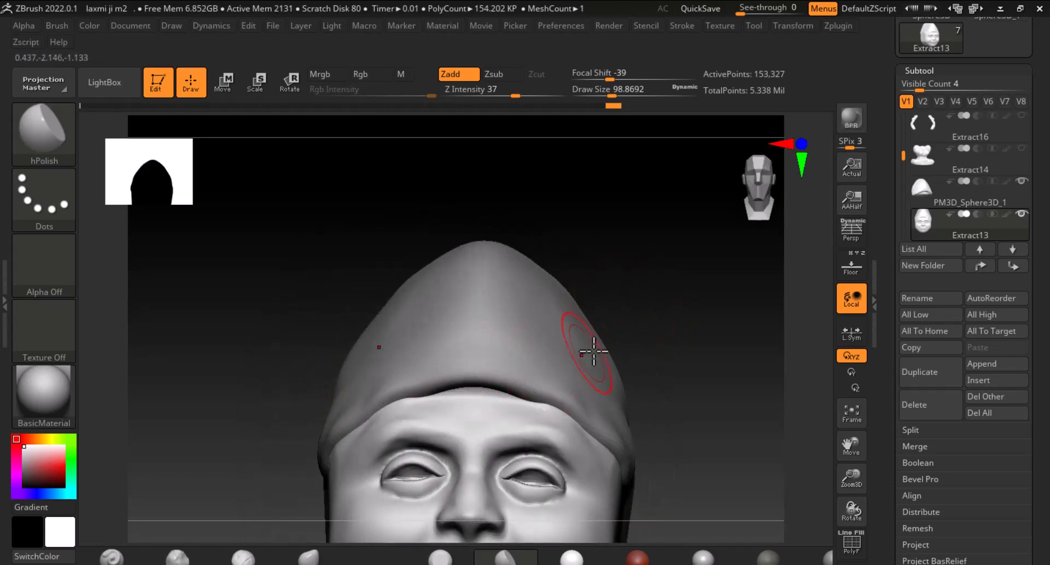
{"action": "left_click_drag", "start_coordinate": [688, 361], "coordinate": [744, 306]}
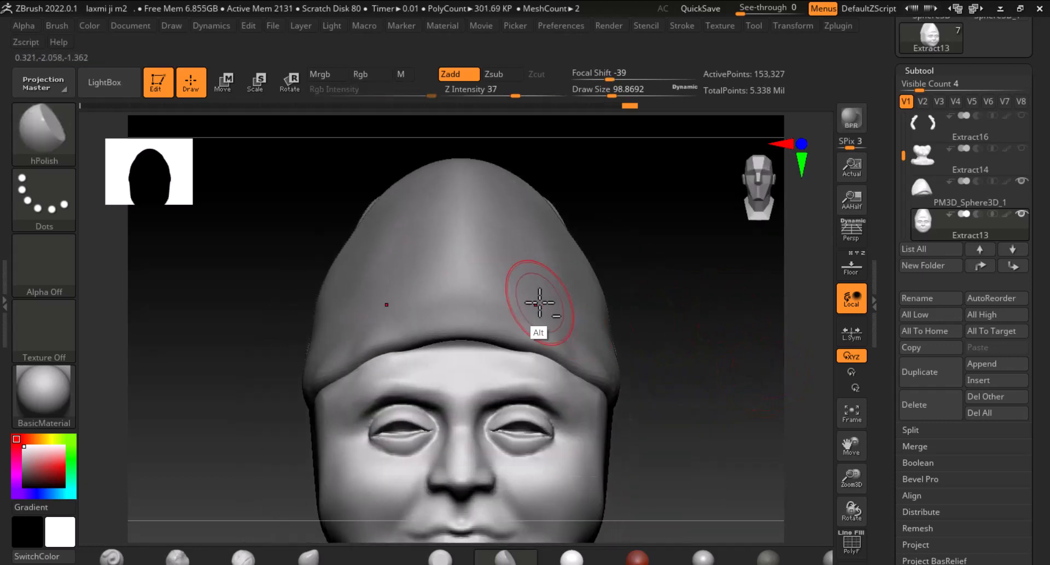
Select the crown sphere subtool, bring back the reference photo window and place it beside the model's side view
{"action": "left_click", "coordinate": [539, 303], "text": "alt"}
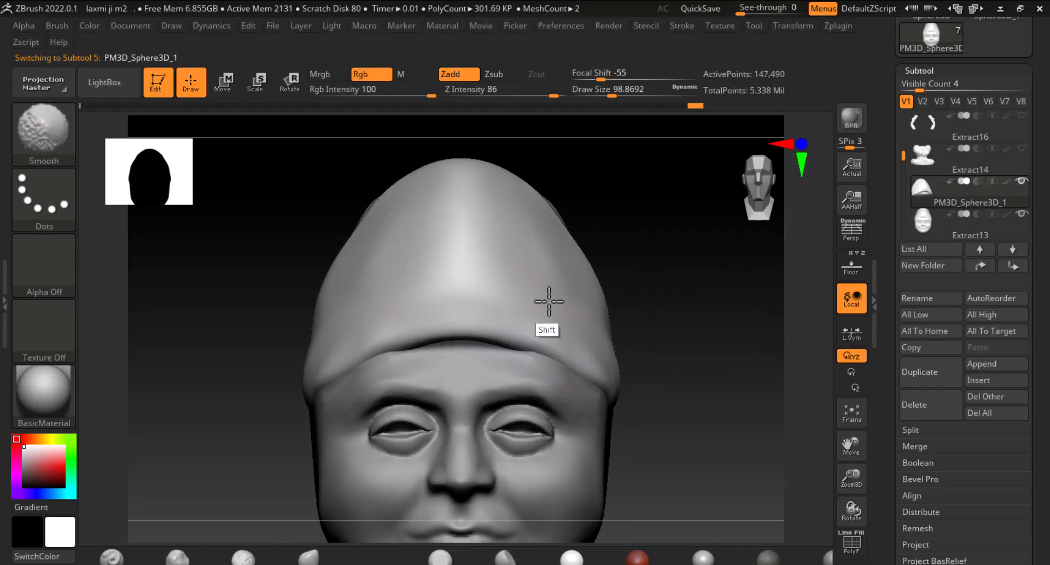
{"action": "left_click_drag", "start_coordinate": [745, 394], "coordinate": [744, 317], "text": "alt"}
{"action": "key", "text": "alt+Tab"}
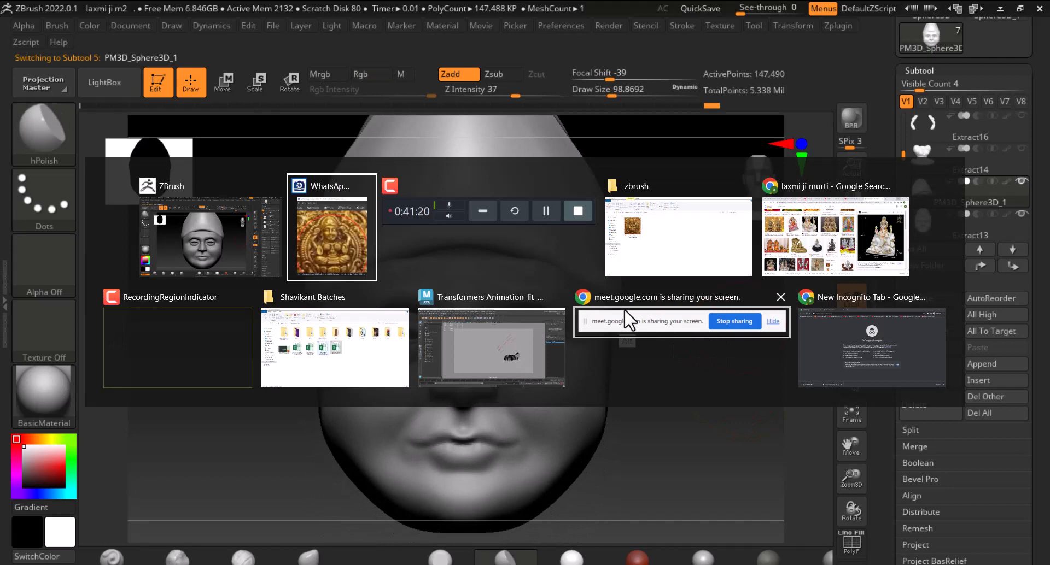
{"action": "left_click", "coordinate": [344, 245]}
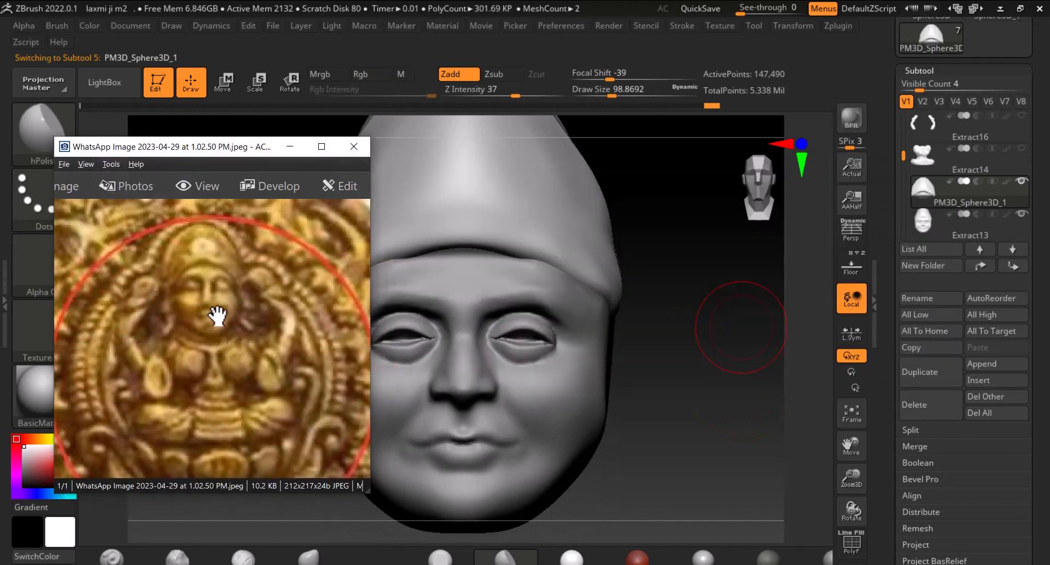
{"action": "left_click_drag", "start_coordinate": [182, 147], "coordinate": [124, 128]}
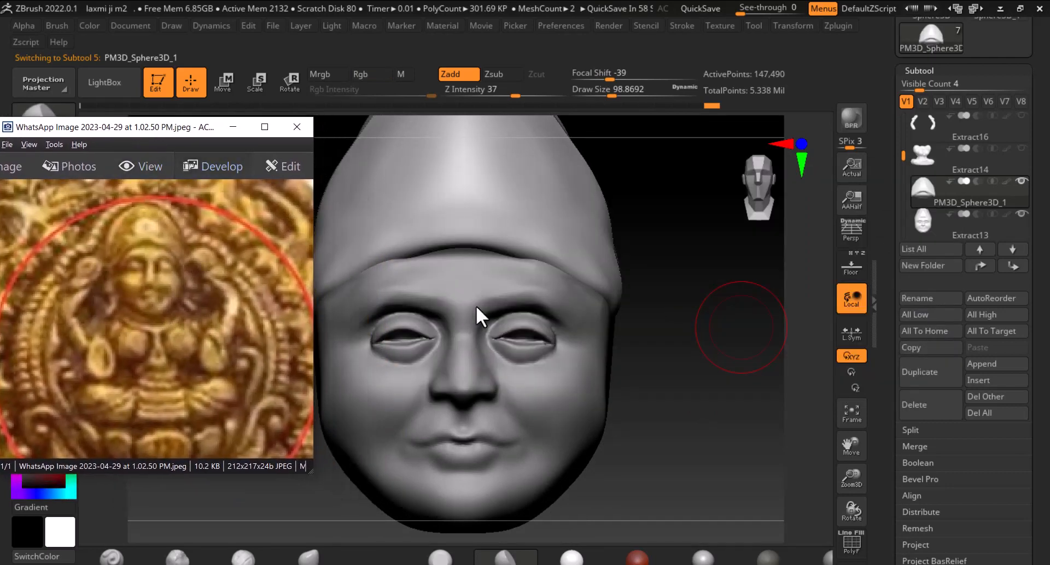
{"action": "mouse_move", "coordinate": [726, 372]}
{"action": "left_mouse_down"}
{"action": "mouse_move", "coordinate": [754, 364]}
{"action": "mouse_move", "coordinate": [731, 351]}
{"action": "mouse_move", "coordinate": [733, 337]}
{"action": "mouse_move", "coordinate": [705, 348]}
{"action": "mouse_move", "coordinate": [684, 334]}
{"action": "mouse_move", "coordinate": [499, 356]}
{"action": "mouse_move", "coordinate": [431, 323]}
{"action": "left_mouse_up"}
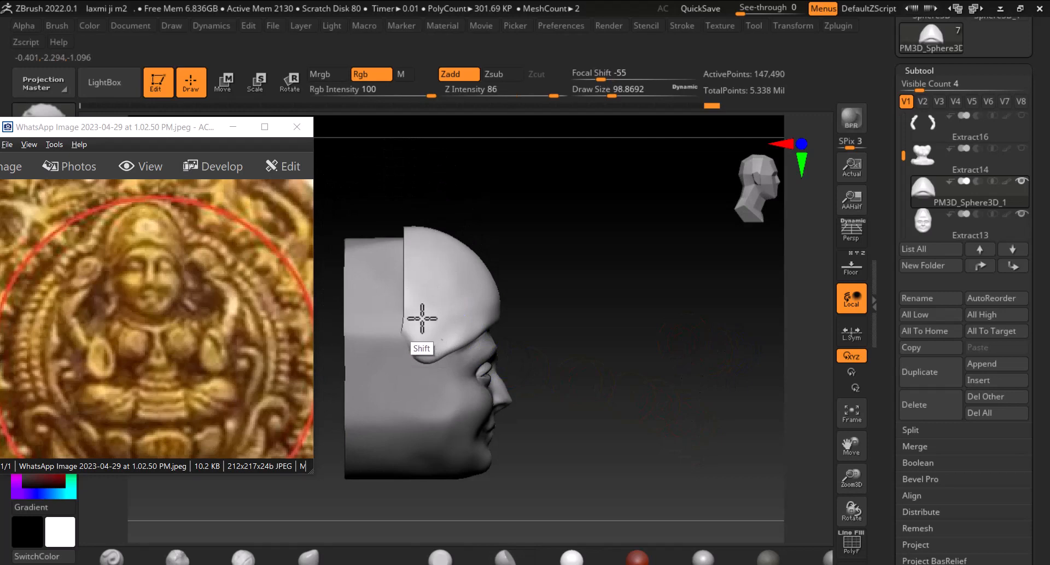
{"action": "left_click_drag", "start_coordinate": [555, 342], "coordinate": [674, 324]}
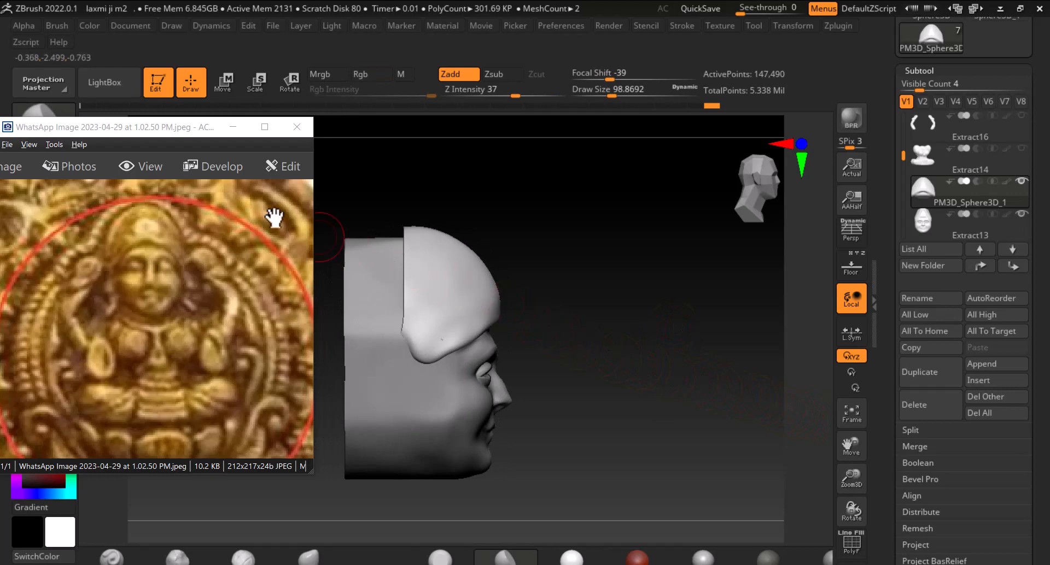
{"action": "left_click_drag", "start_coordinate": [176, 132], "coordinate": [728, 360]}
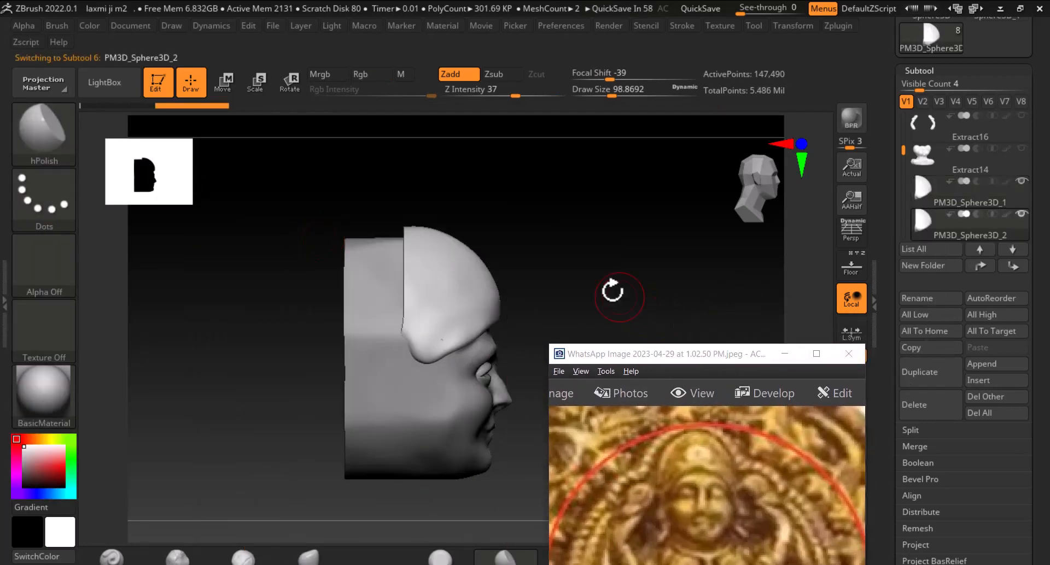
Slice the duplicate crown sphere with ClipRect so only a thin vertical band remains over the crown
{"action": "left_click", "coordinate": [222, 82]}
{"action": "left_click_drag", "start_coordinate": [488, 307], "coordinate": [471, 306]}
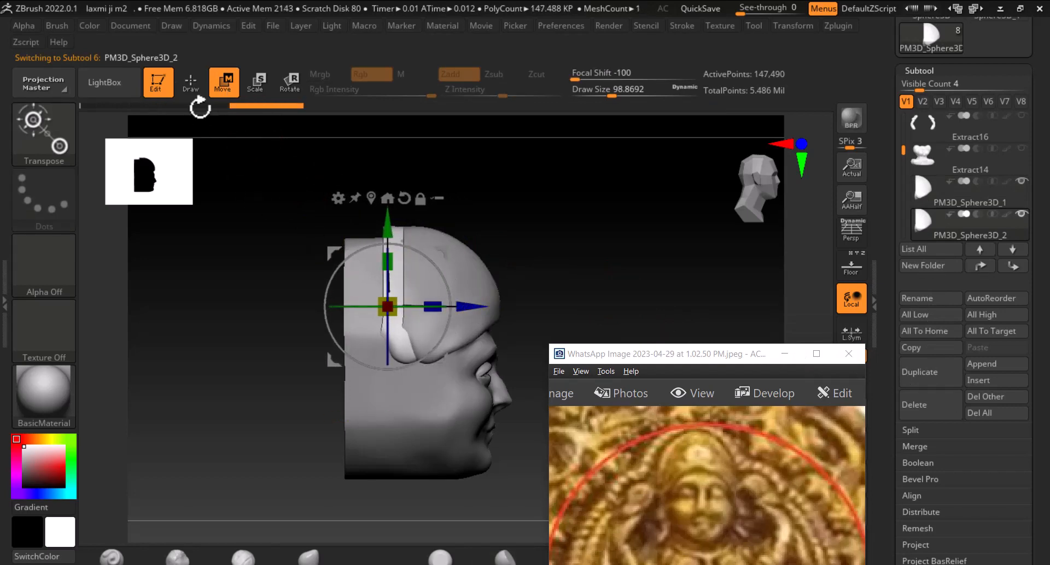
{"action": "left_click", "coordinate": [191, 83]}
{"action": "key", "text": "ctrl+shift"}
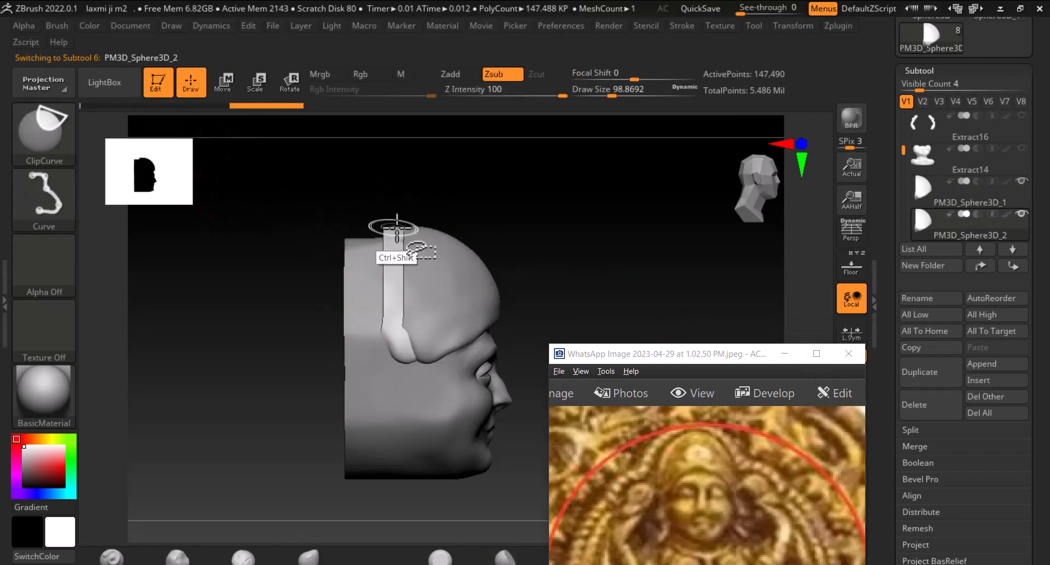
{"action": "left_click", "coordinate": [46, 135], "text": "ctrl+shift"}
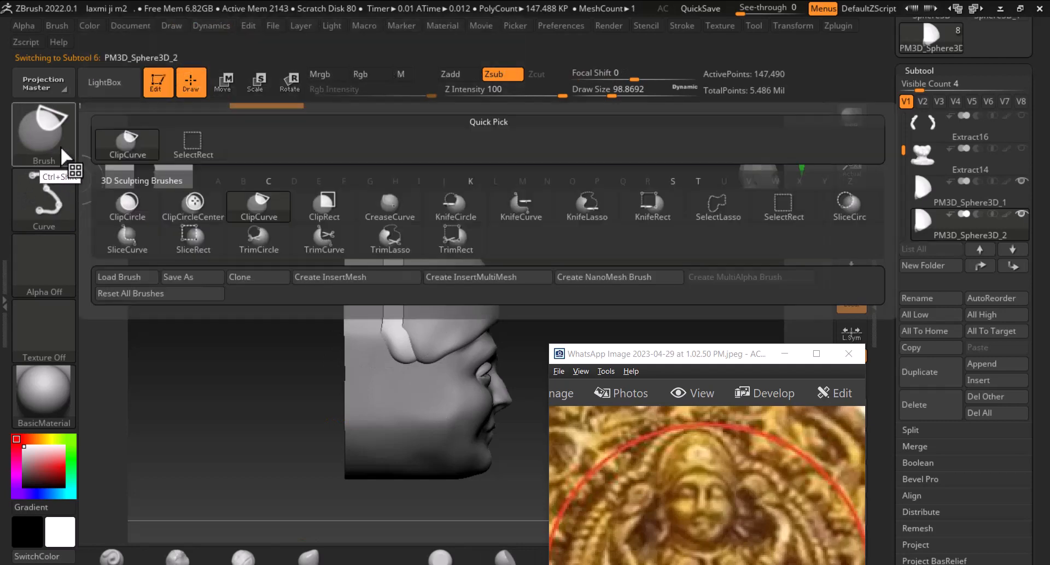
{"action": "left_click", "coordinate": [326, 207]}
{"action": "mouse_move", "coordinate": [344, 175]}
{"action": "left_mouse_down", "text": "ctrl+shift"}
{"action": "mouse_move", "coordinate": [414, 324]}
{"action": "mouse_move", "coordinate": [409, 389]}
{"action": "mouse_move", "coordinate": [431, 346]}
{"action": "left_mouse_up", "text": "ctrl+shift"}
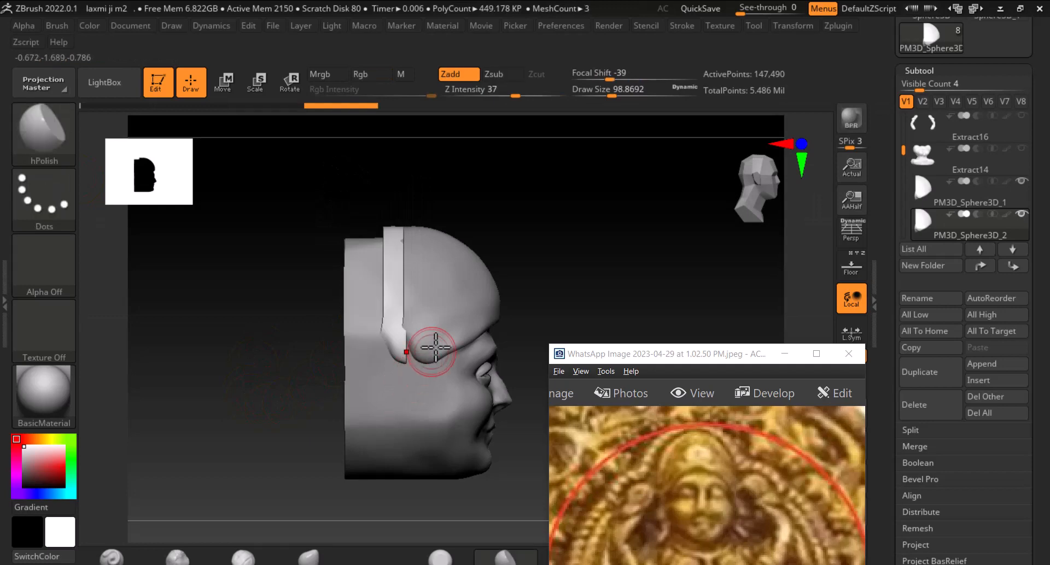
Scale the band with the gizmo, stretching it taller and deeper so it wraps around the crown
{"action": "mouse_move", "coordinate": [573, 257]}
{"action": "left_mouse_down"}
{"action": "mouse_move", "coordinate": [527, 251]}
{"action": "mouse_move", "coordinate": [573, 258]}
{"action": "left_mouse_up"}
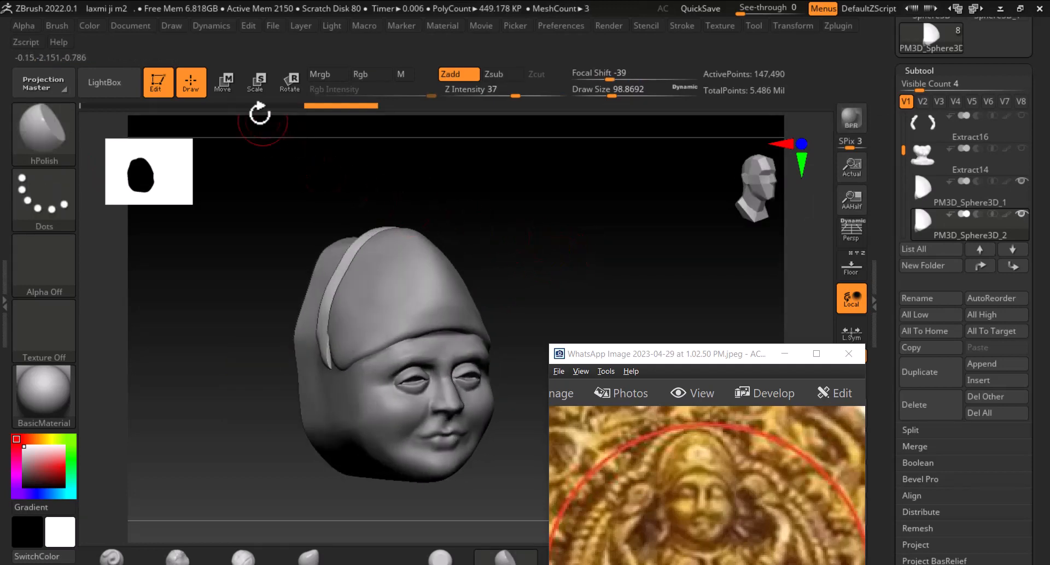
{"action": "key", "text": "e"}
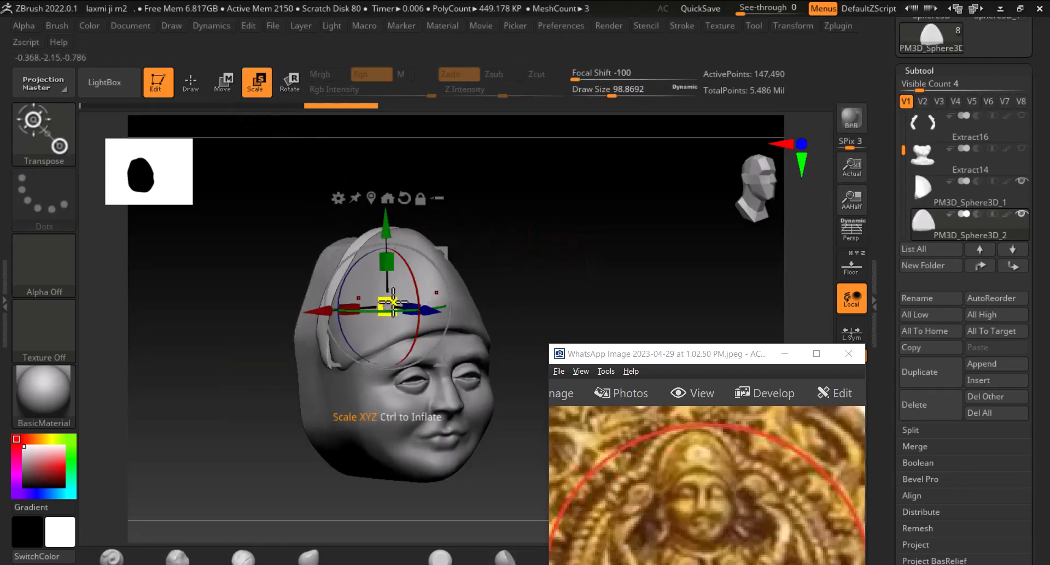
{"action": "left_click_drag", "start_coordinate": [392, 302], "coordinate": [401, 296]}
{"action": "left_click_drag", "start_coordinate": [547, 251], "coordinate": [573, 256], "text": "shift"}
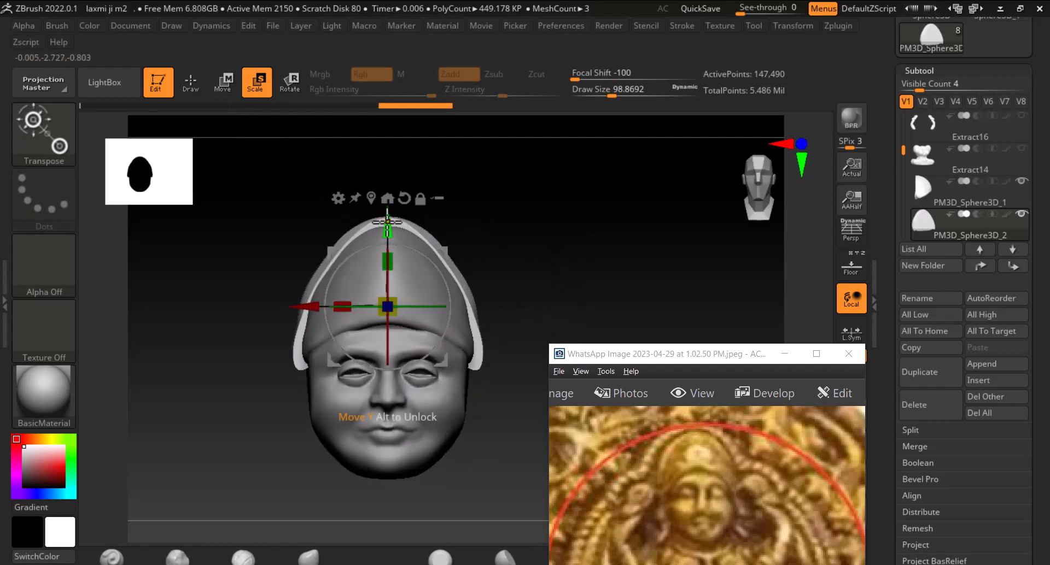
{"action": "left_click_drag", "start_coordinate": [387, 229], "coordinate": [388, 215]}
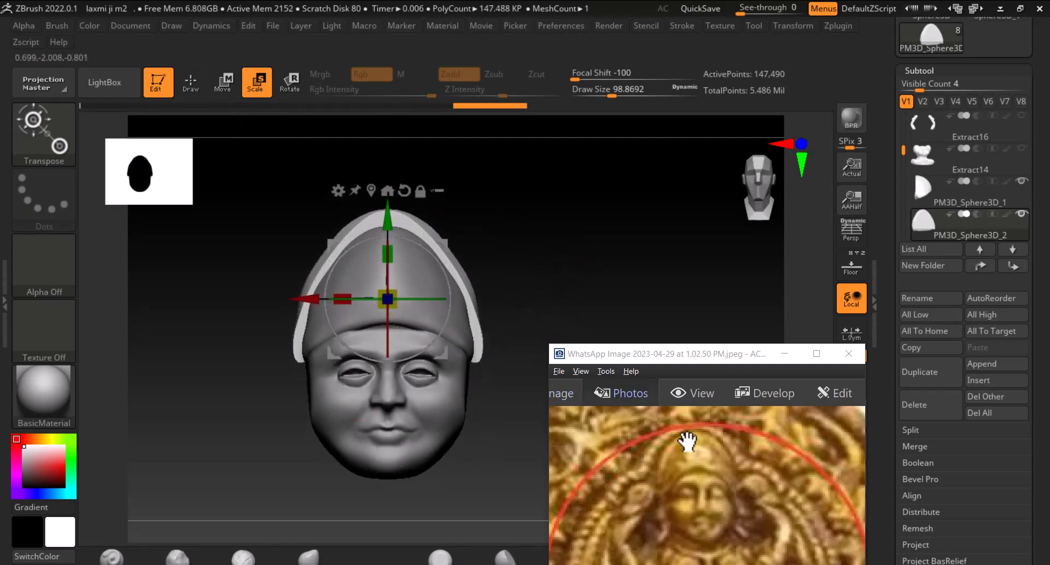
{"action": "left_click_drag", "start_coordinate": [562, 260], "coordinate": [494, 279], "text": "shift"}
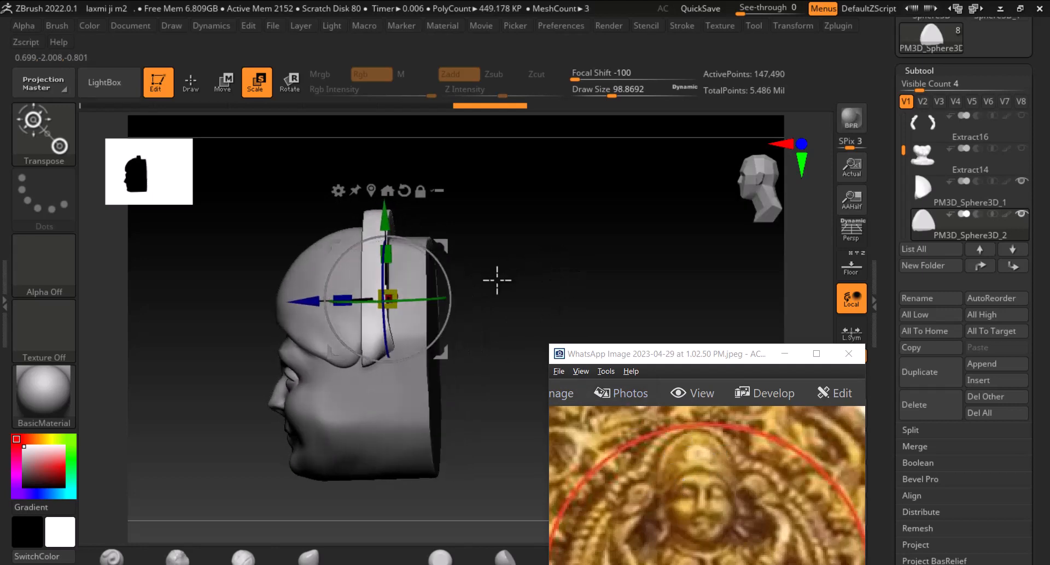
{"action": "left_click_drag", "start_coordinate": [385, 298], "coordinate": [326, 299]}
{"action": "left_click_drag", "start_coordinate": [476, 296], "coordinate": [572, 269]}
{"action": "left_click", "coordinate": [191, 82]}
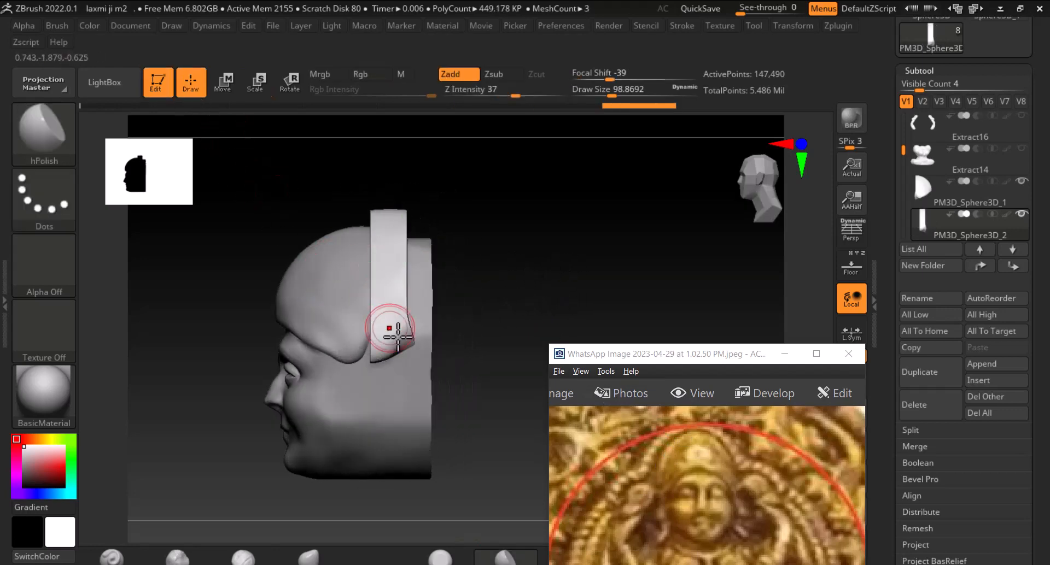
Select the crown sphere subtool and push its side surface with an enlarged Move brush
{"action": "left_click", "coordinate": [361, 350], "text": "alt"}
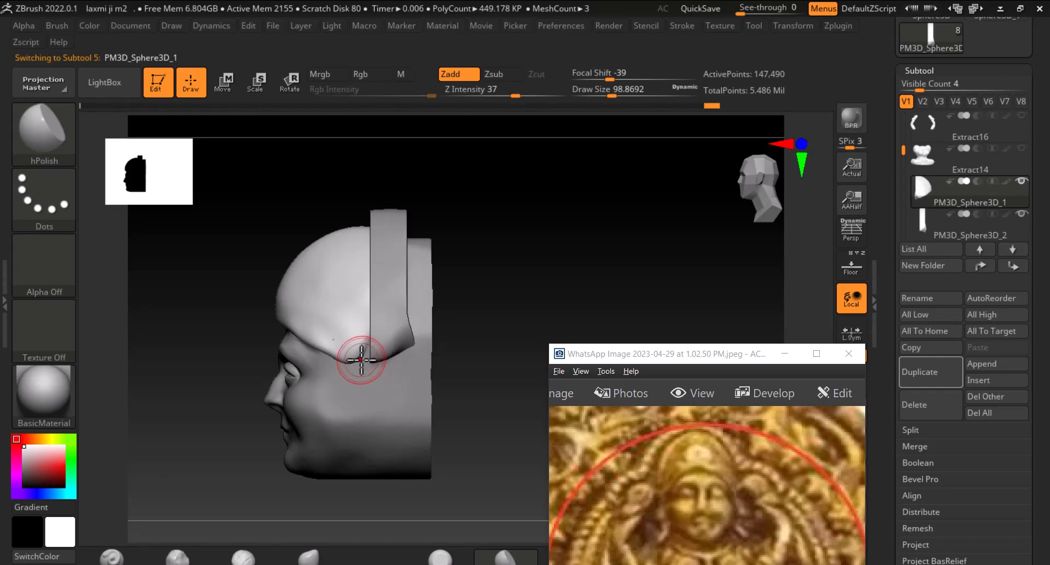
{"action": "left_click", "coordinate": [323, 555]}
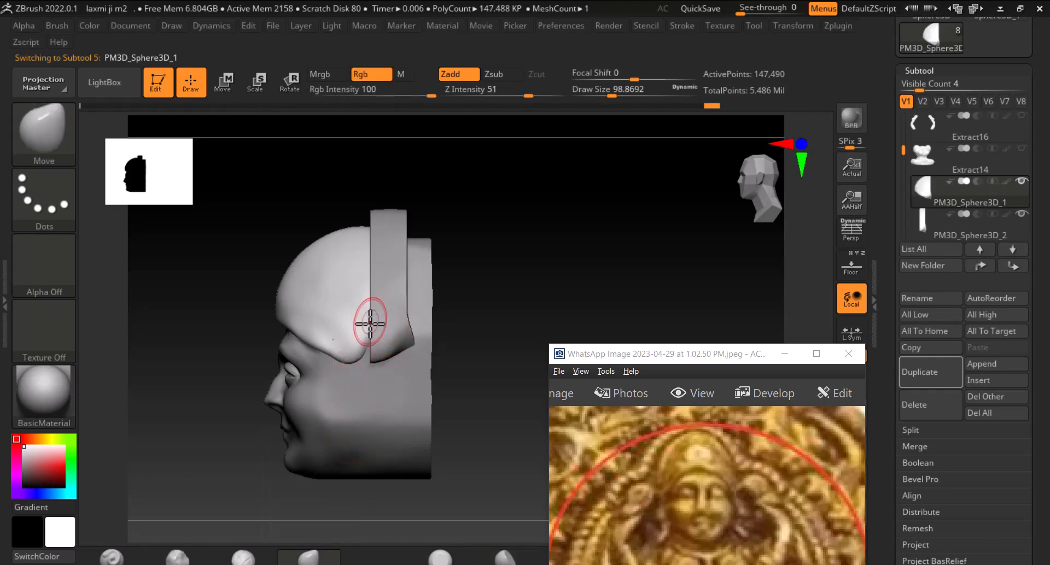
{"action": "left_click_drag", "start_coordinate": [370, 323], "coordinate": [368, 344]}
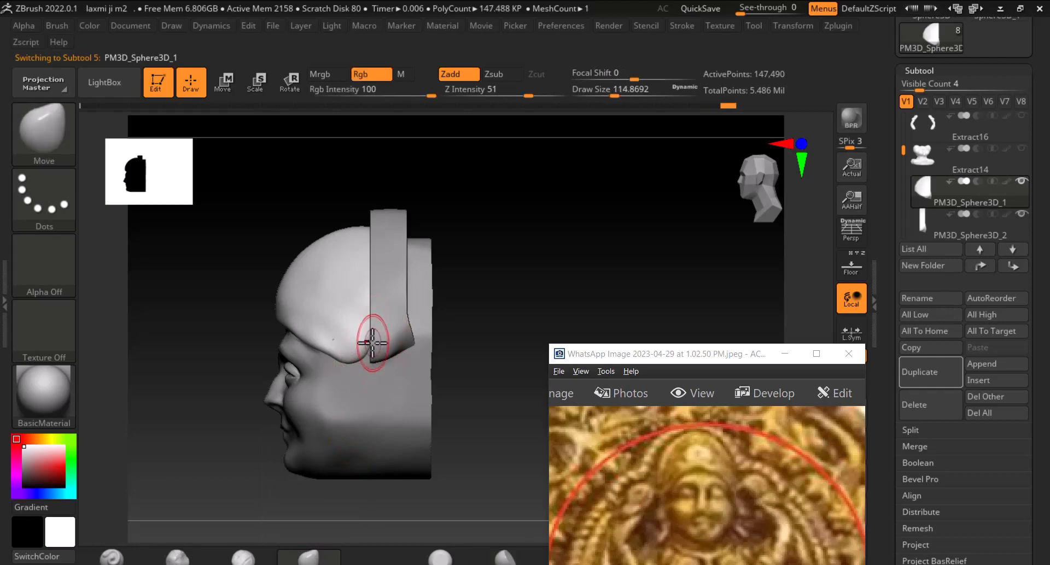
{"action": "key", "text": "bracketright"}
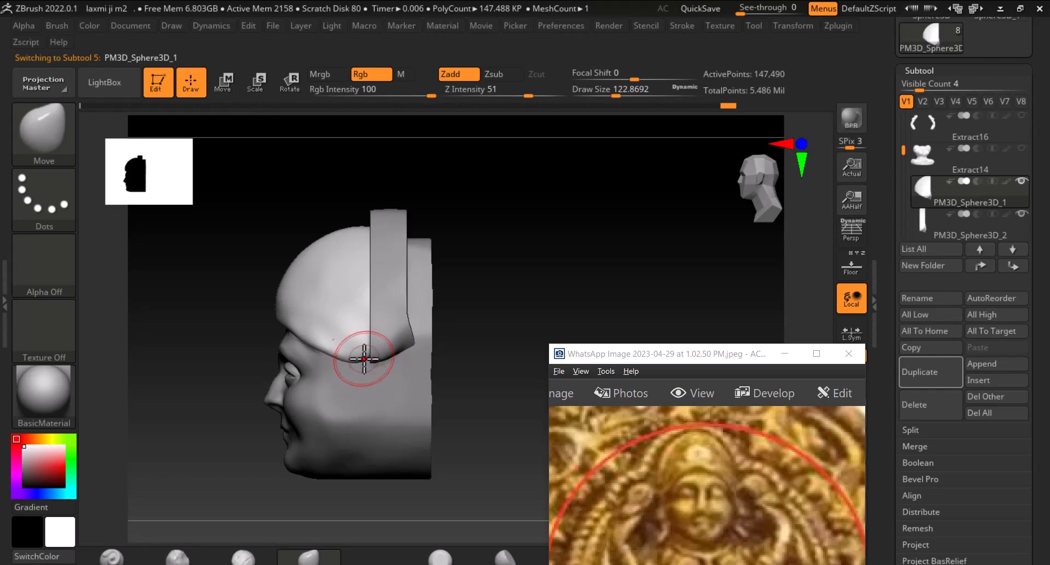
{"action": "left_click_drag", "start_coordinate": [505, 291], "coordinate": [525, 298], "text": "shift"}
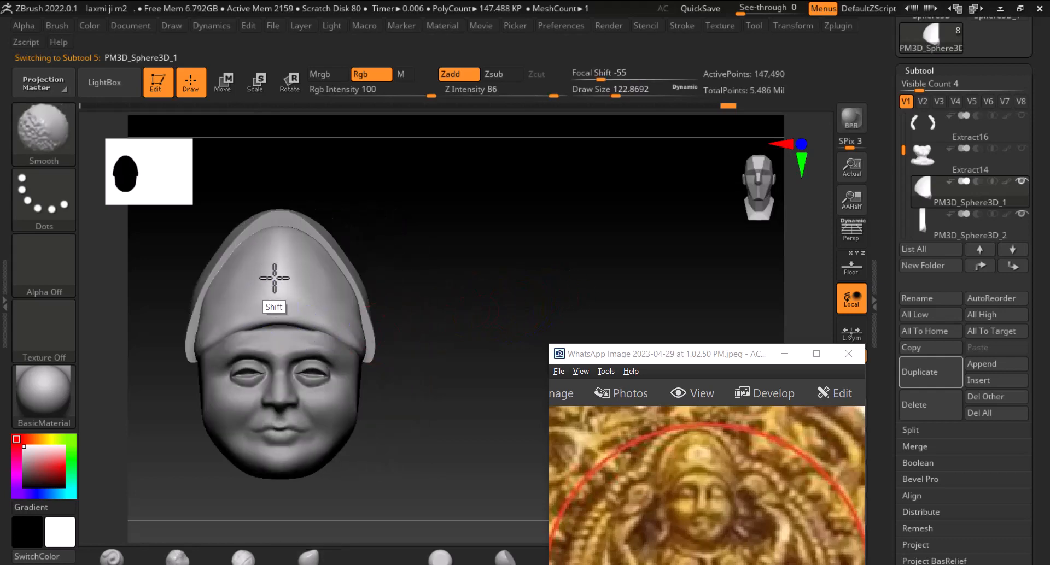
{"action": "mouse_move", "coordinate": [276, 254]}
{"action": "left_mouse_down", "text": "shift"}
{"action": "mouse_move", "coordinate": [265, 251]}
{"action": "mouse_move", "coordinate": [277, 271]}
{"action": "mouse_move", "coordinate": [241, 269]}
{"action": "mouse_move", "coordinate": [252, 261]}
{"action": "mouse_move", "coordinate": [199, 293]}
{"action": "mouse_move", "coordinate": [228, 248]}
{"action": "mouse_move", "coordinate": [201, 273]}
{"action": "left_mouse_up", "text": "shift"}
Select the crown sphere subtool and switch to the DamStandard brush for carving
{"action": "left_click", "coordinate": [276, 223], "text": "alt"}
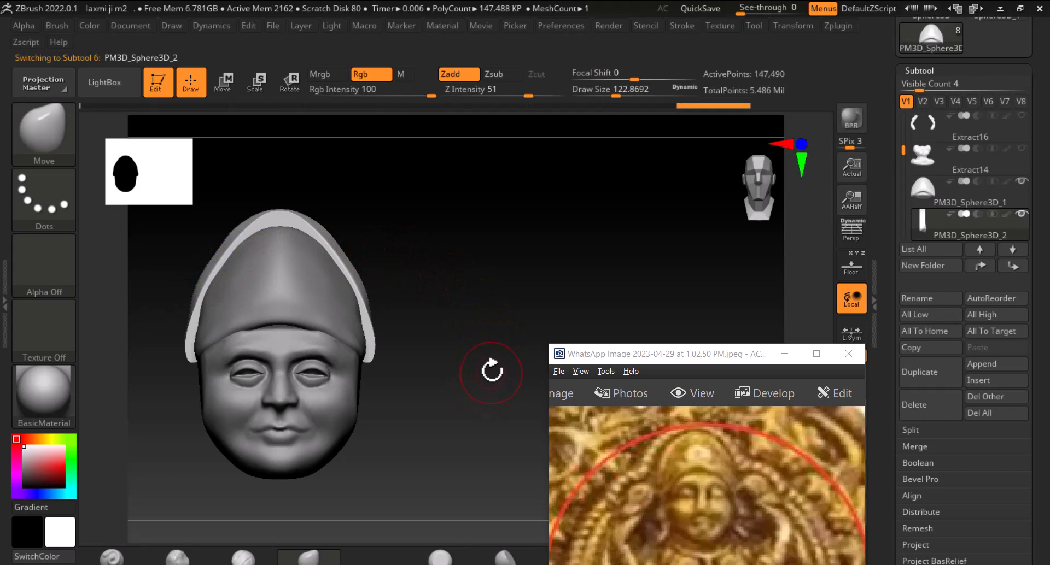
{"action": "left_click", "coordinate": [305, 299], "text": "alt"}
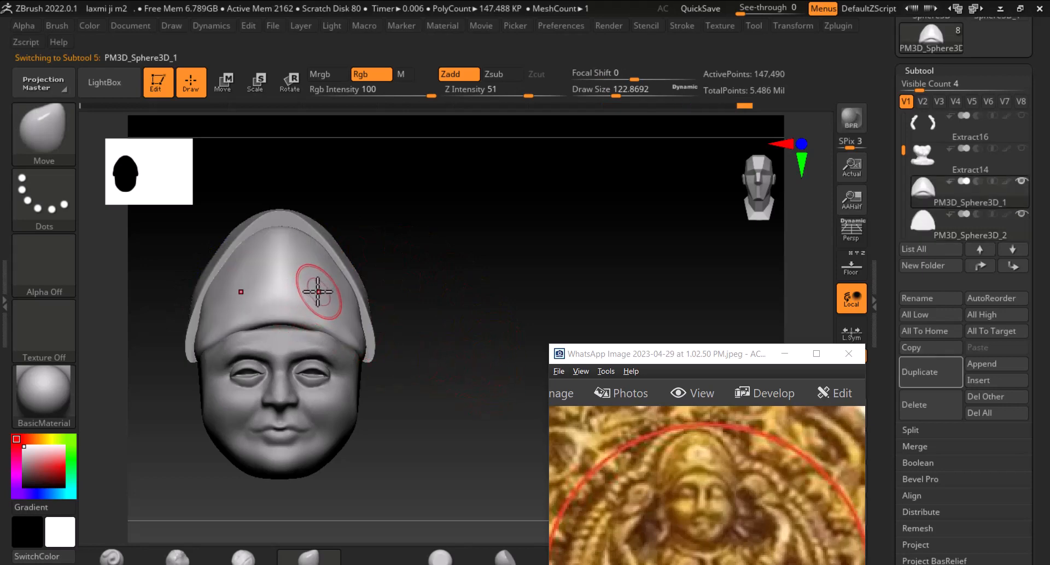
{"action": "left_click", "coordinate": [66, 156]}
{"action": "key", "text": "d"}
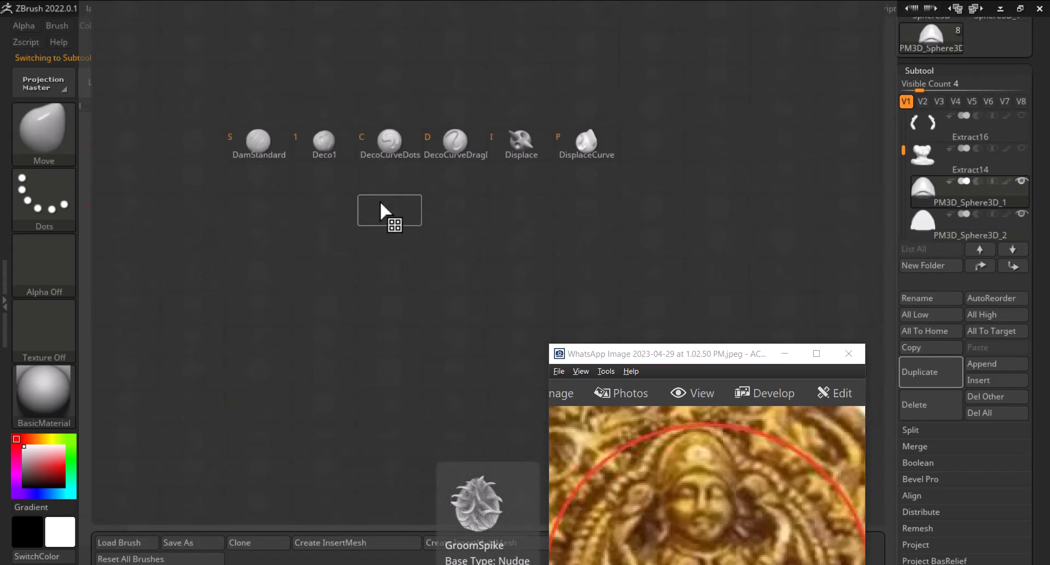
{"action": "left_click", "coordinate": [288, 152]}
{"action": "left_click", "coordinate": [850, 268]}
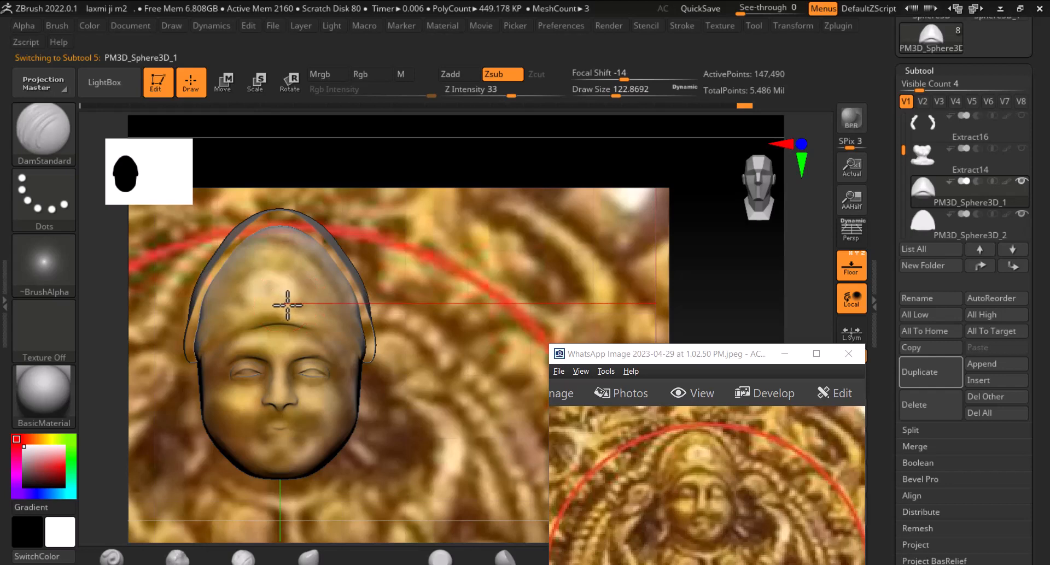
{"action": "left_click", "coordinate": [856, 264]}
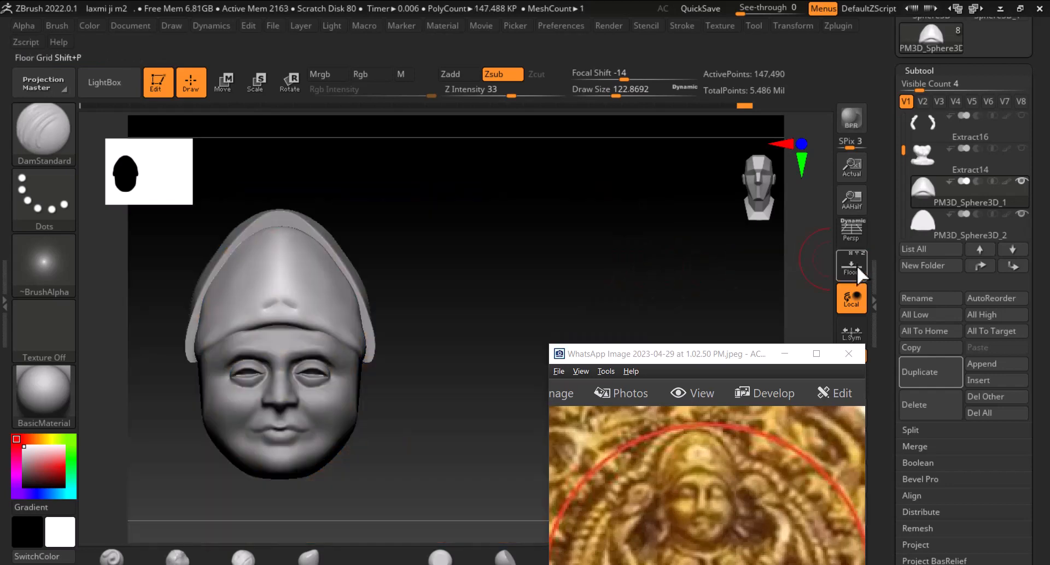
Carve a central petal shape and a wavy band into the front of the crown with DamStandard
{"action": "key", "text": "ctrl"}
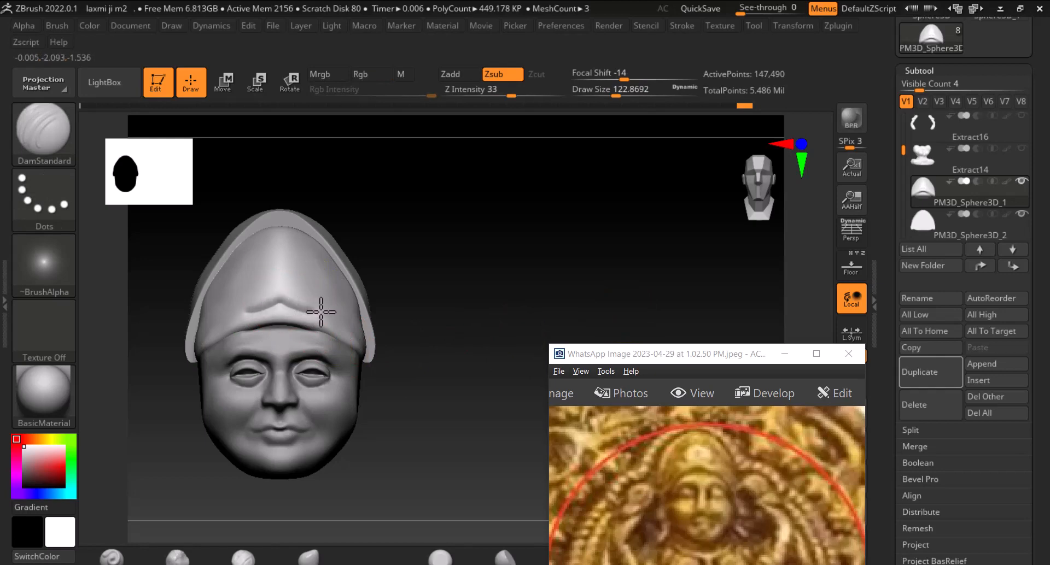
{"action": "left_click_drag", "start_coordinate": [469, 303], "coordinate": [351, 313]}
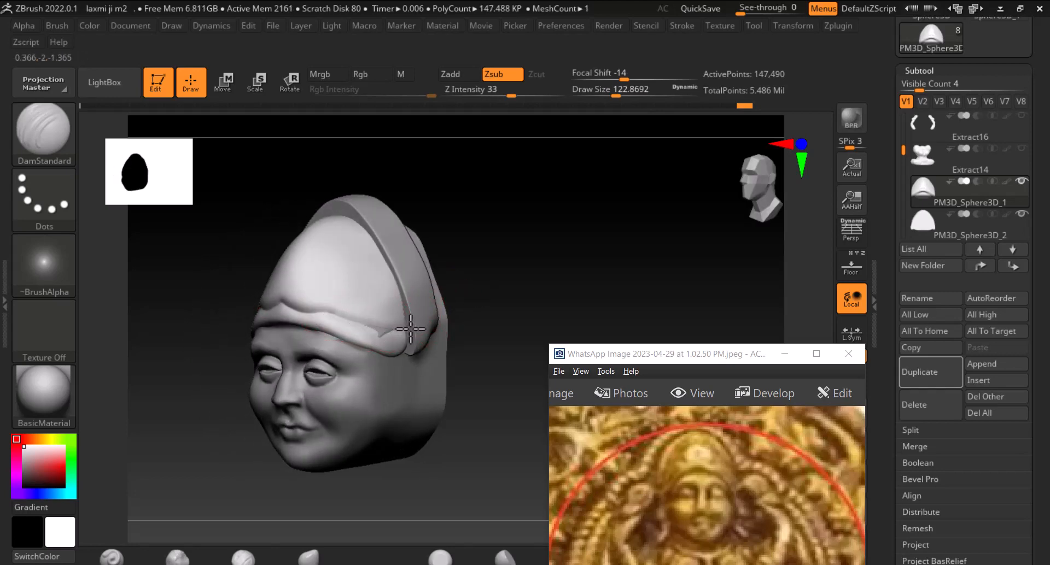
{"action": "mouse_move", "coordinate": [524, 294]}
{"action": "left_mouse_down"}
{"action": "mouse_move", "coordinate": [499, 285]}
{"action": "mouse_move", "coordinate": [537, 293]}
{"action": "mouse_move", "coordinate": [558, 276]}
{"action": "mouse_move", "coordinate": [459, 321]}
{"action": "left_mouse_up"}
{"action": "key", "text": "shift"}
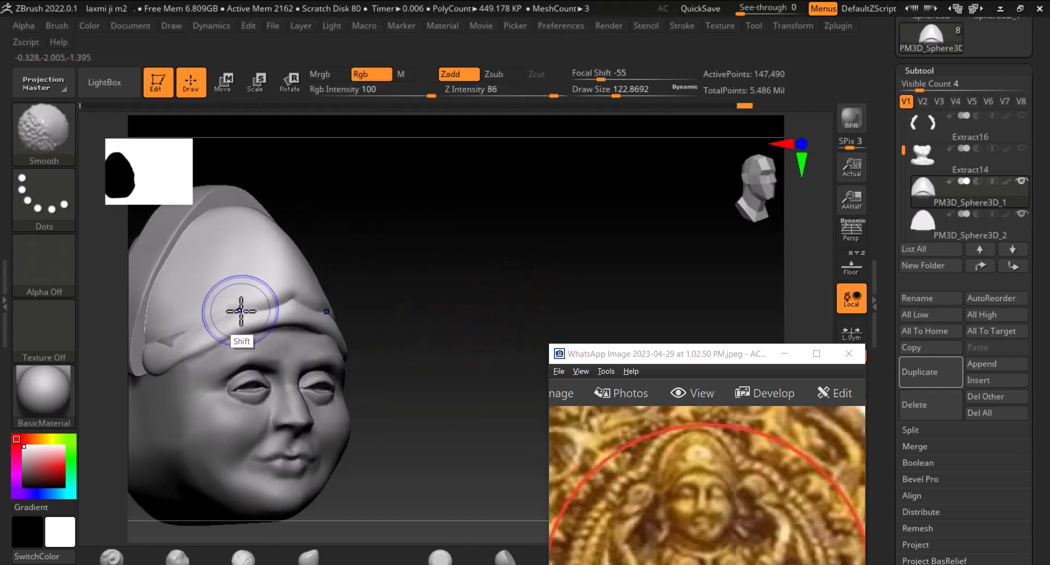
{"action": "mouse_move", "coordinate": [403, 293]}
{"action": "left_mouse_down"}
{"action": "mouse_move", "coordinate": [492, 270]}
{"action": "mouse_move", "coordinate": [472, 284]}
{"action": "left_mouse_up"}
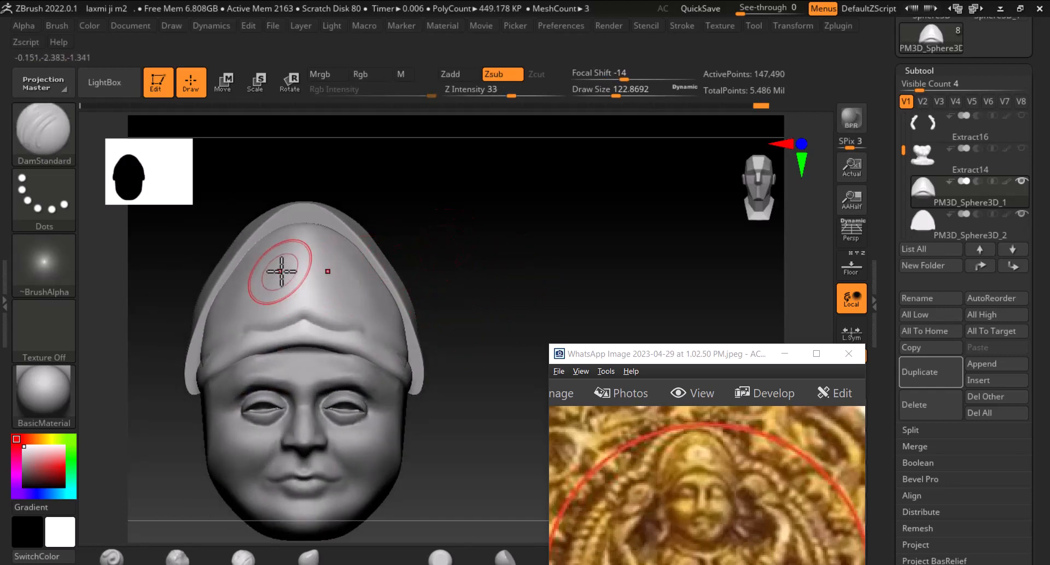
{"action": "left_click_drag", "start_coordinate": [296, 251], "coordinate": [284, 259]}
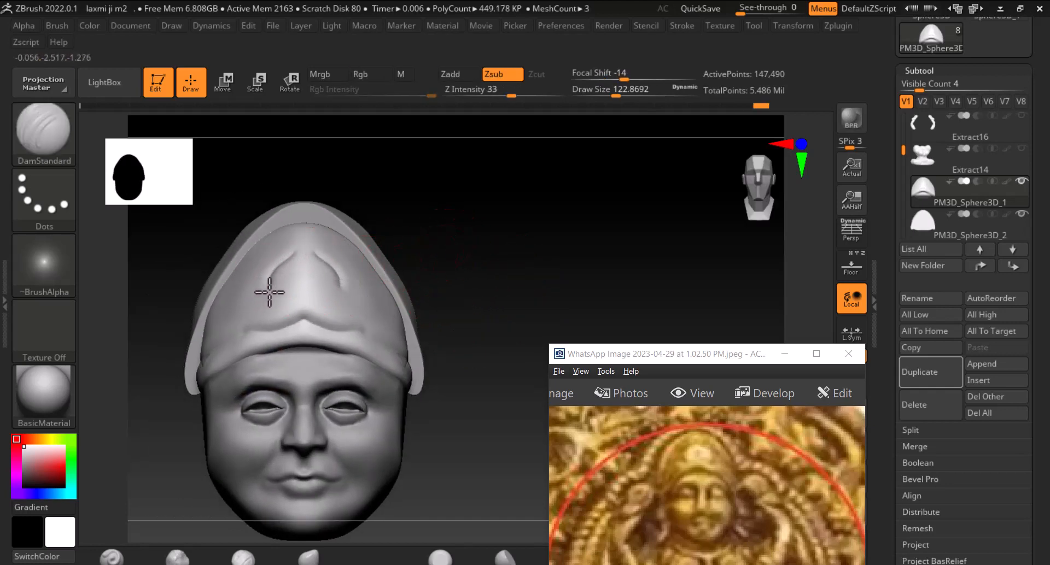
{"action": "left_click_drag", "start_coordinate": [292, 309], "coordinate": [309, 317]}
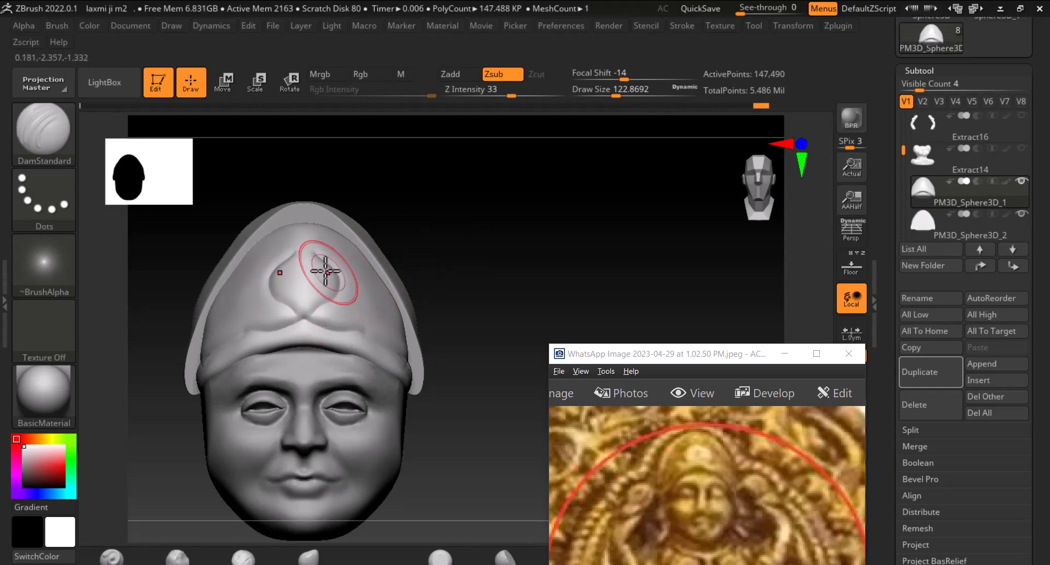
{"action": "left_click_drag", "start_coordinate": [302, 249], "coordinate": [302, 248]}
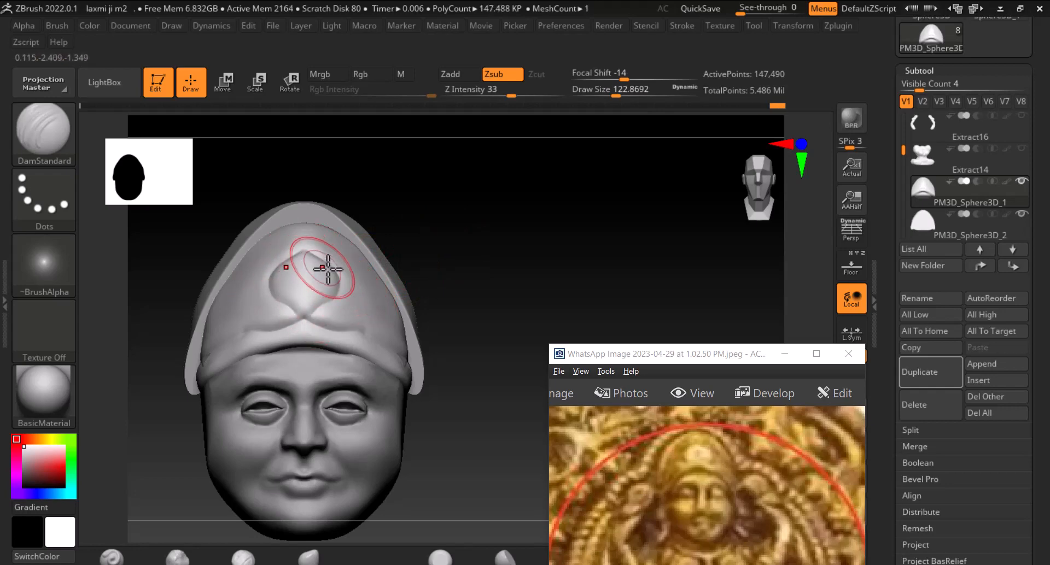
{"action": "left_click_drag", "start_coordinate": [485, 237], "coordinate": [485, 244]}
{"action": "left_click_drag", "start_coordinate": [441, 290], "coordinate": [489, 268], "text": "alt"}
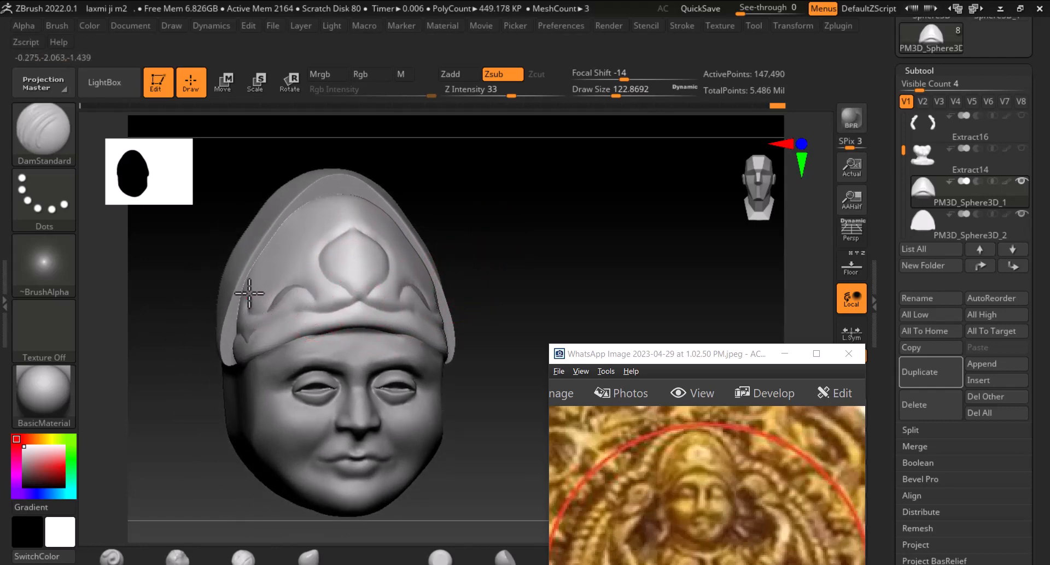
Carve curling scroll motifs on both sides of the crown's central petal with DamStandard
{"action": "left_click_drag", "start_coordinate": [539, 278], "coordinate": [511, 280]}
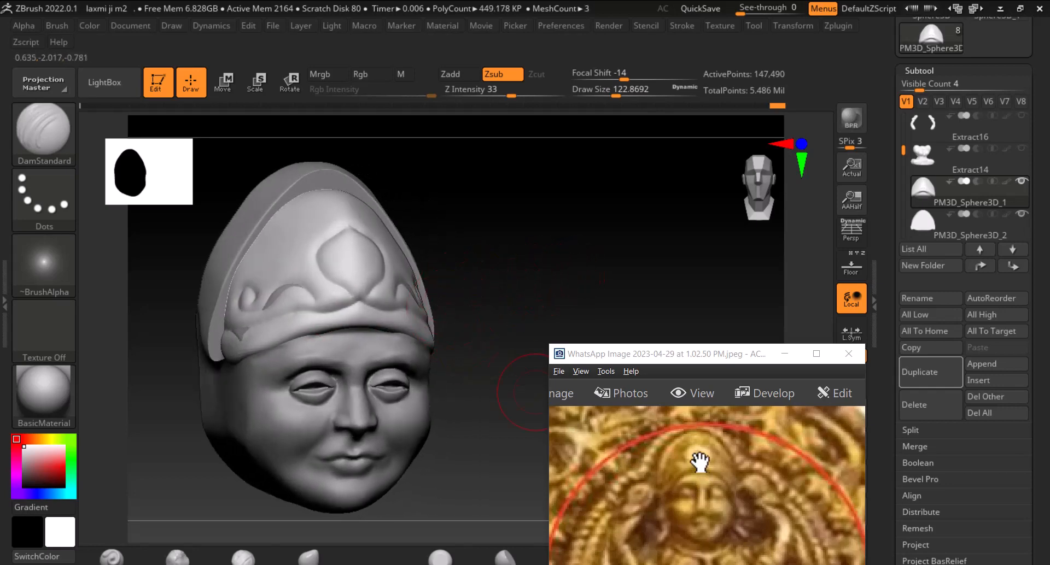
{"action": "key", "text": "ctrl"}
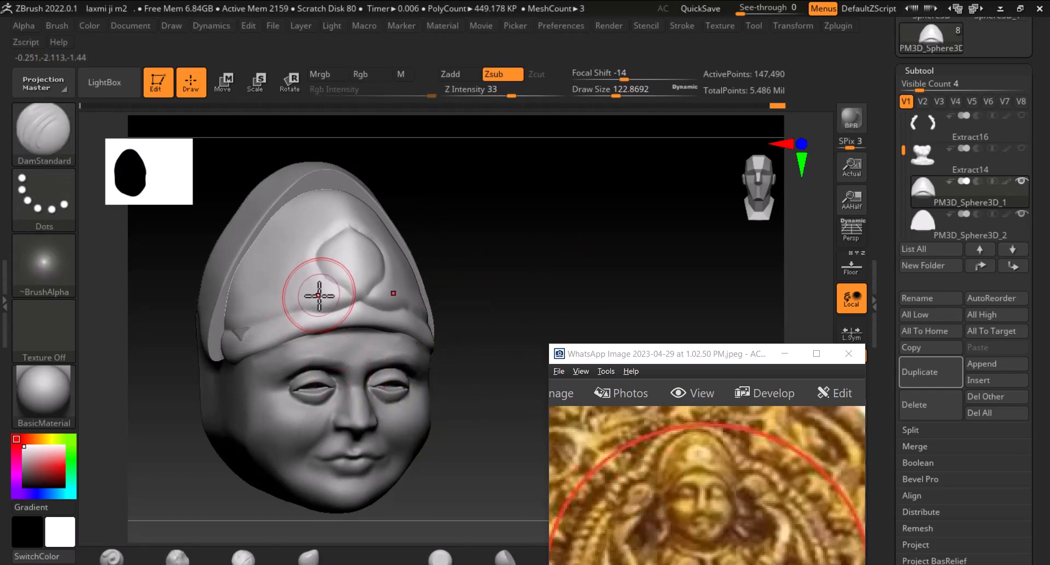
{"action": "left_click_drag", "start_coordinate": [318, 295], "coordinate": [311, 292]}
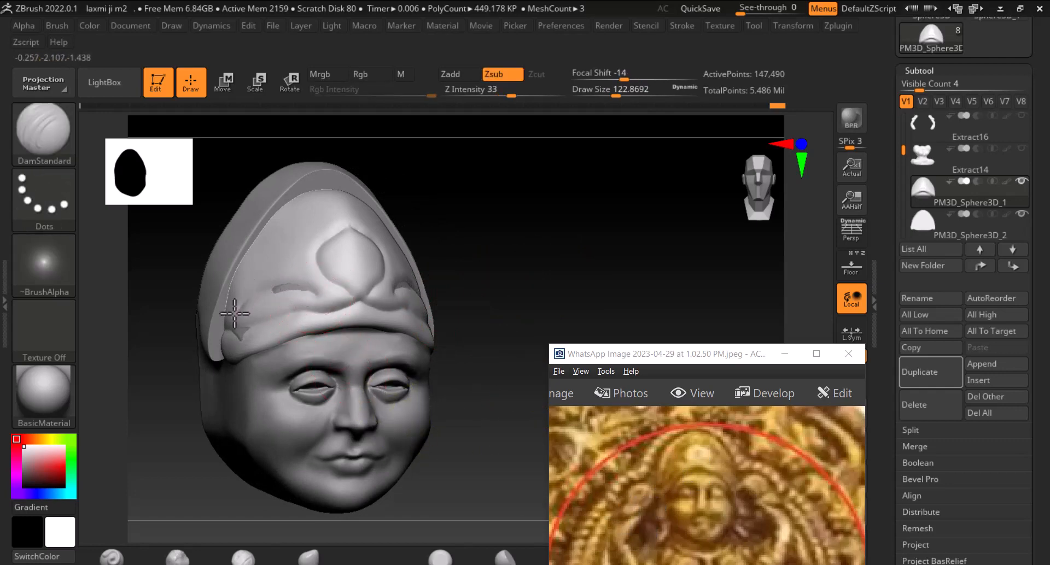
{"action": "left_click_drag", "start_coordinate": [234, 313], "coordinate": [235, 323]}
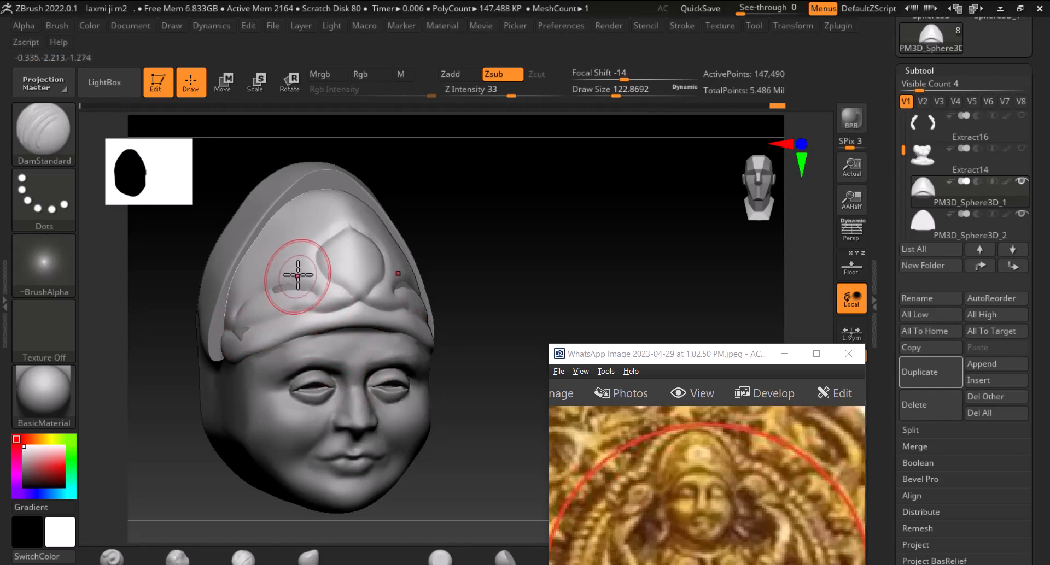
{"action": "left_click_drag", "start_coordinate": [426, 196], "coordinate": [417, 221]}
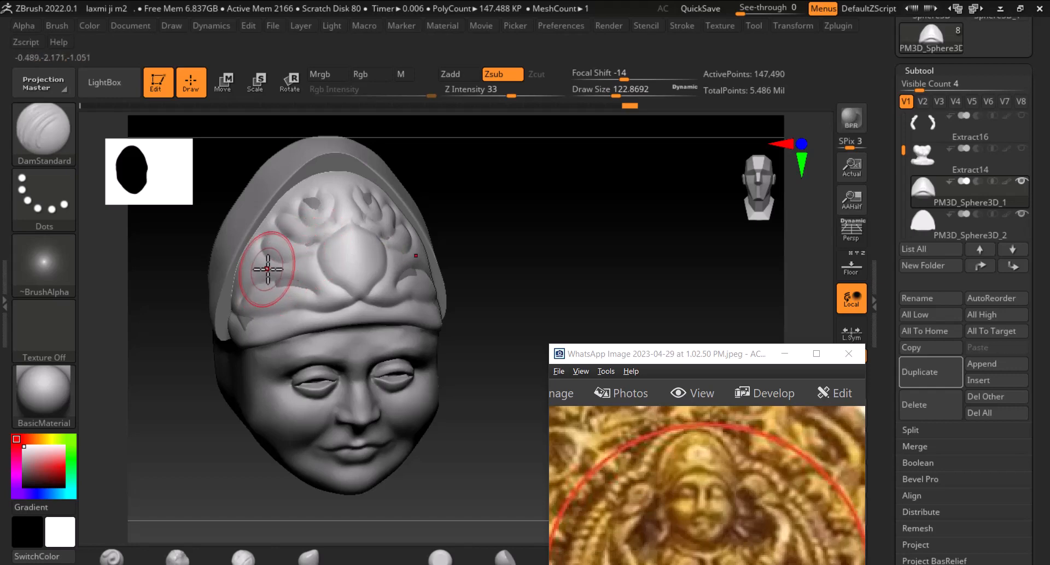
{"action": "mouse_move", "coordinate": [621, 250]}
{"action": "left_mouse_down"}
{"action": "mouse_move", "coordinate": [577, 242]}
{"action": "mouse_move", "coordinate": [551, 275]}
{"action": "mouse_move", "coordinate": [569, 268]}
{"action": "left_mouse_up"}
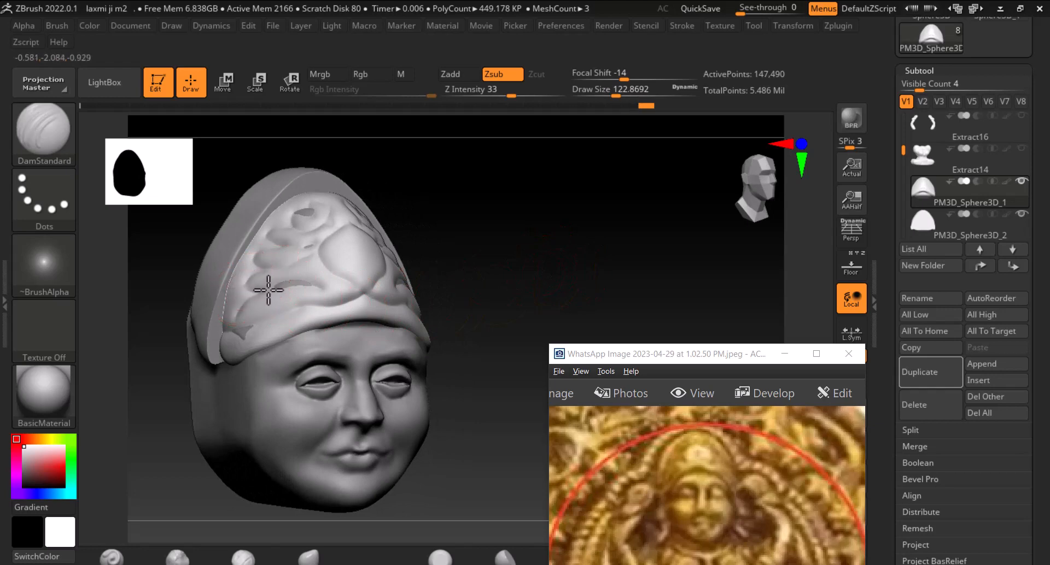
{"action": "left_click_drag", "start_coordinate": [520, 251], "coordinate": [583, 275]}
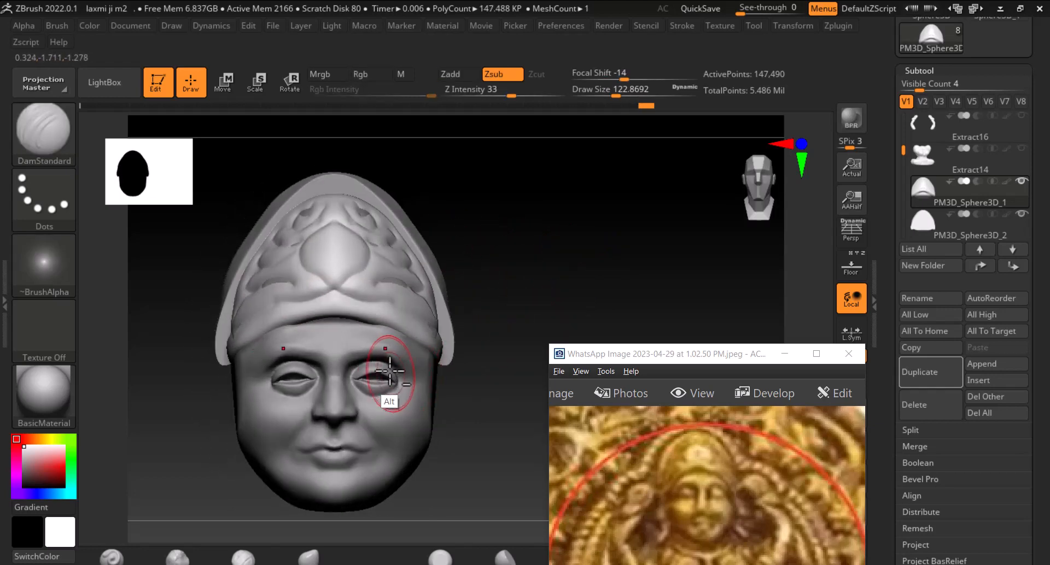
Switch to the Standard brush, set focal shift to 57, shrink the draw size to about 79, and stroke above the band
{"action": "left_click", "coordinate": [127, 554]}
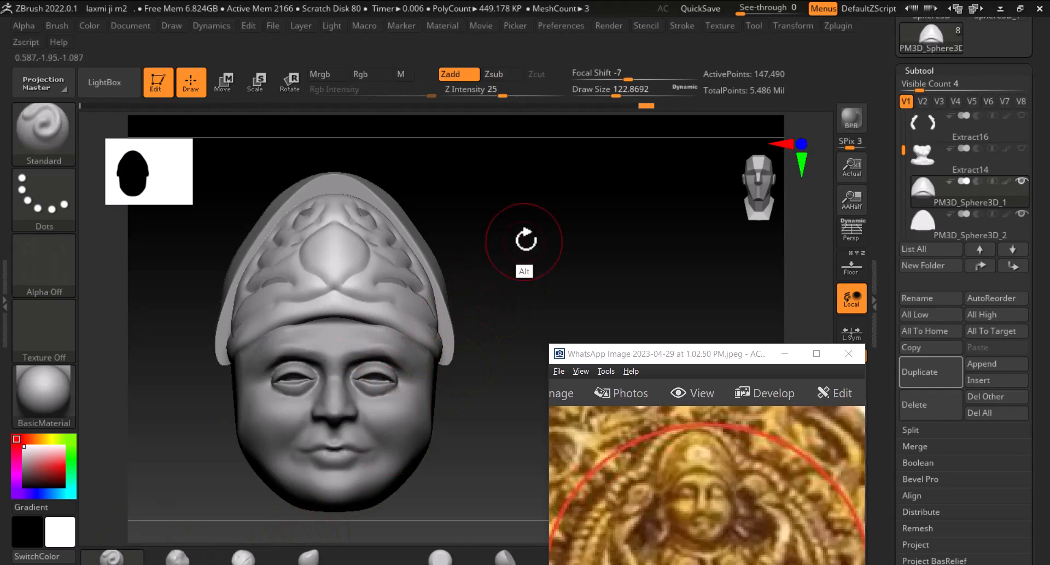
{"action": "mouse_move", "coordinate": [523, 242]}
{"action": "left_mouse_down"}
{"action": "mouse_move", "coordinate": [539, 269]}
{"action": "mouse_move", "coordinate": [563, 223]}
{"action": "left_mouse_up"}
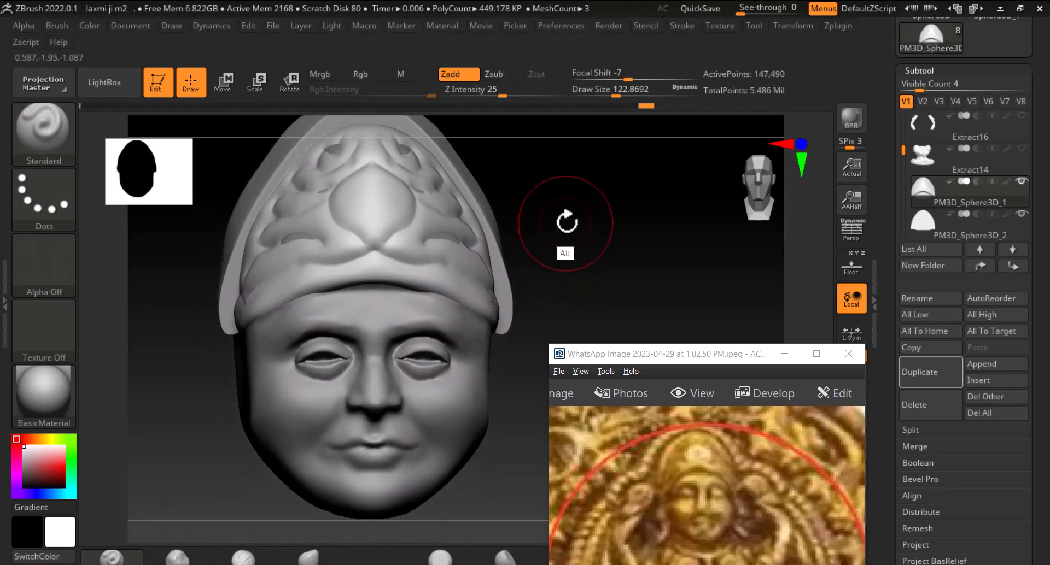
{"action": "left_click_drag", "start_coordinate": [619, 77], "coordinate": [669, 80]}
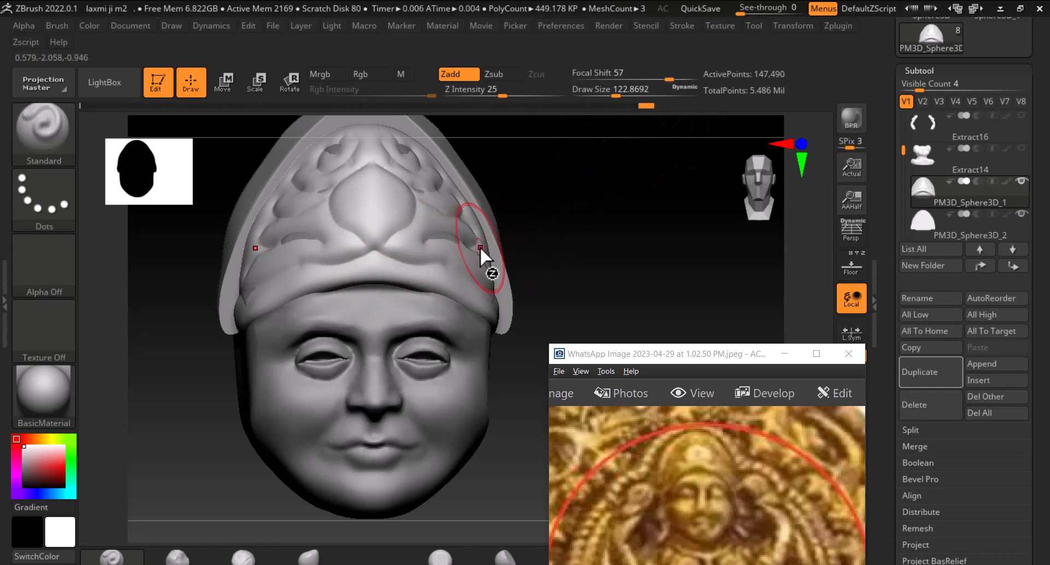
{"action": "key", "text": "bracketleft"}
{"action": "key", "text": "bracketleft"}
{"action": "key", "text": "bracketleft"}
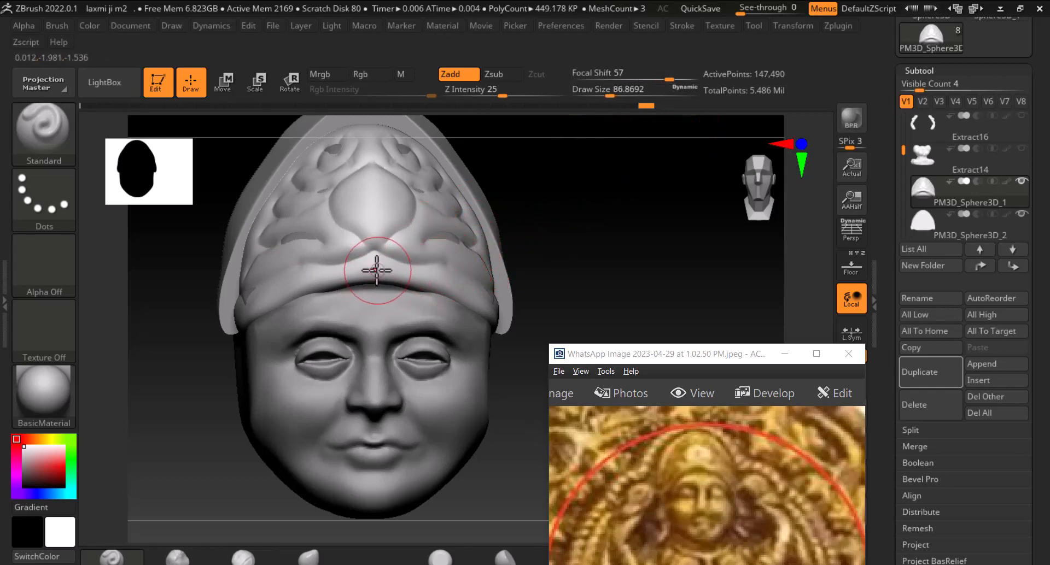
{"action": "left_click_drag", "start_coordinate": [376, 260], "coordinate": [365, 270]}
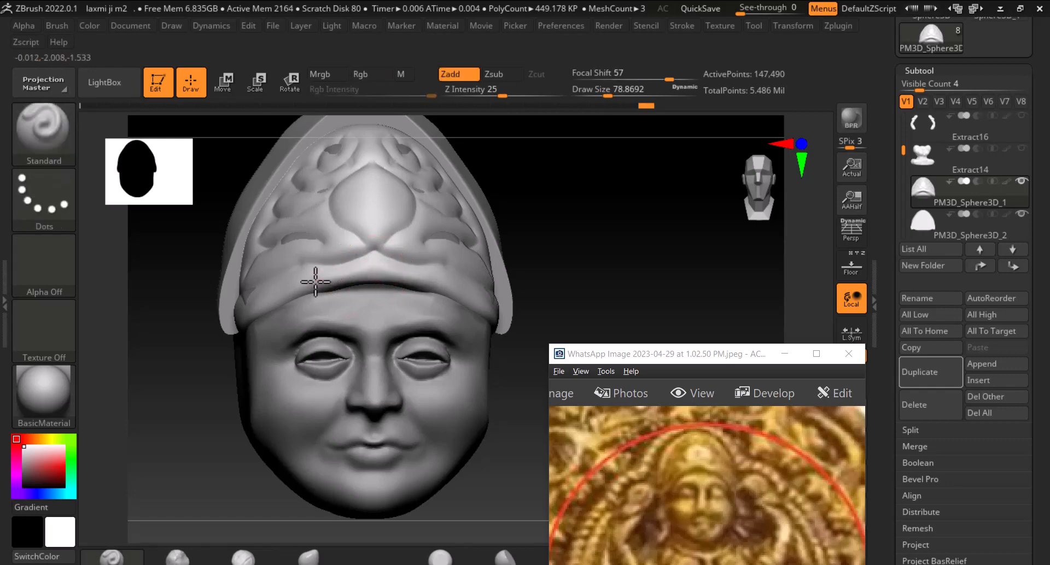
Build up raised scroll ornaments across the crown's front with the Standard brush, undoing one stray stroke
{"action": "mouse_move", "coordinate": [611, 232]}
{"action": "left_mouse_down"}
{"action": "mouse_move", "coordinate": [464, 286]}
{"action": "mouse_move", "coordinate": [534, 323]}
{"action": "mouse_move", "coordinate": [496, 298]}
{"action": "left_mouse_up"}
{"action": "mouse_move", "coordinate": [656, 240]}
{"action": "left_mouse_down"}
{"action": "mouse_move", "coordinate": [710, 228]}
{"action": "mouse_move", "coordinate": [663, 276]}
{"action": "mouse_move", "coordinate": [539, 300]}
{"action": "left_mouse_up"}
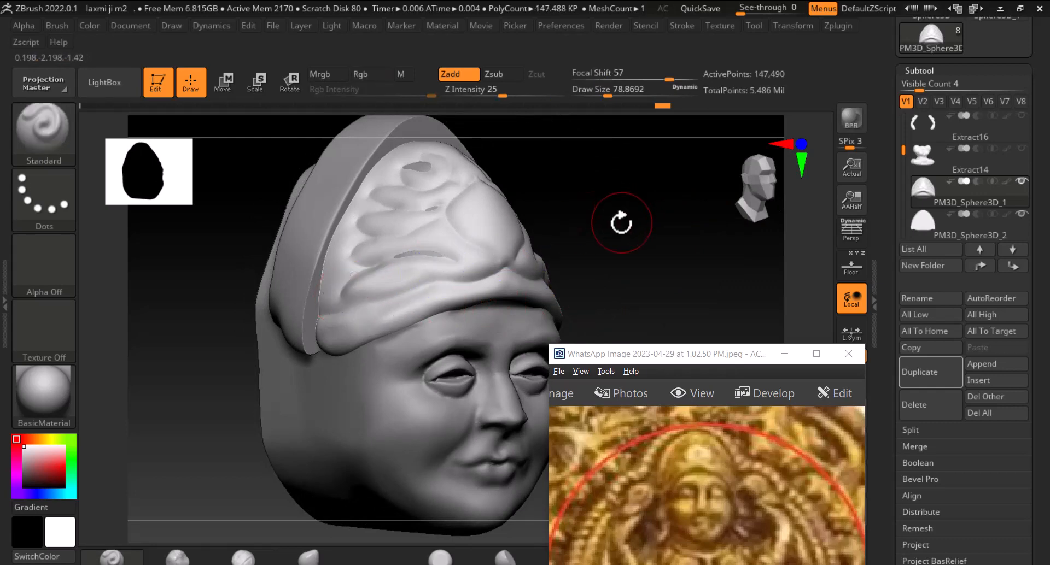
{"action": "left_click_drag", "start_coordinate": [621, 223], "coordinate": [628, 232]}
{"action": "key", "text": "ctrl+z"}
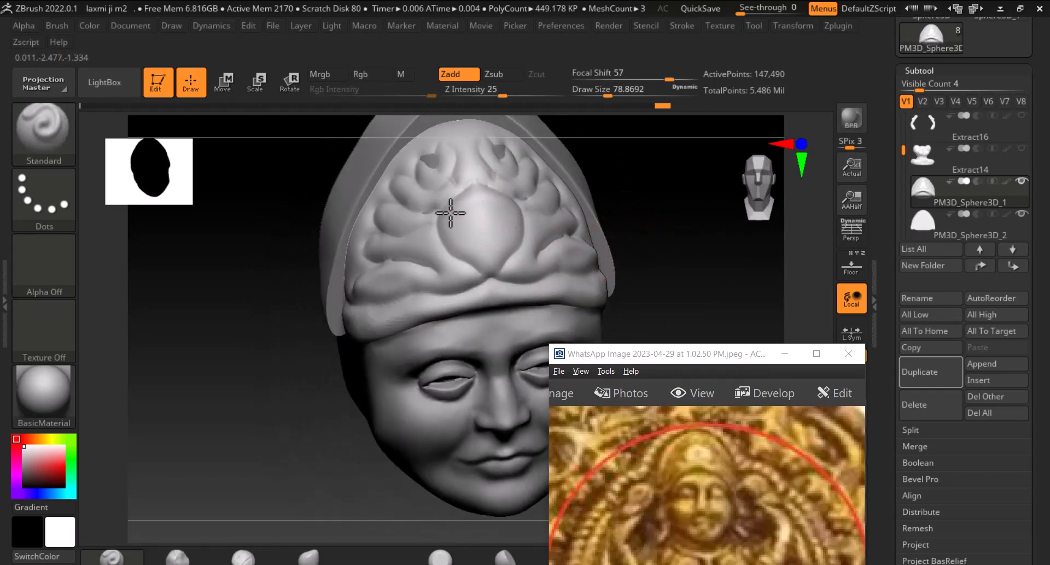
{"action": "mouse_move", "coordinate": [470, 253]}
{"action": "left_mouse_down"}
{"action": "mouse_move", "coordinate": [487, 244]}
{"action": "mouse_move", "coordinate": [481, 199]}
{"action": "mouse_move", "coordinate": [441, 155]}
{"action": "left_mouse_up"}
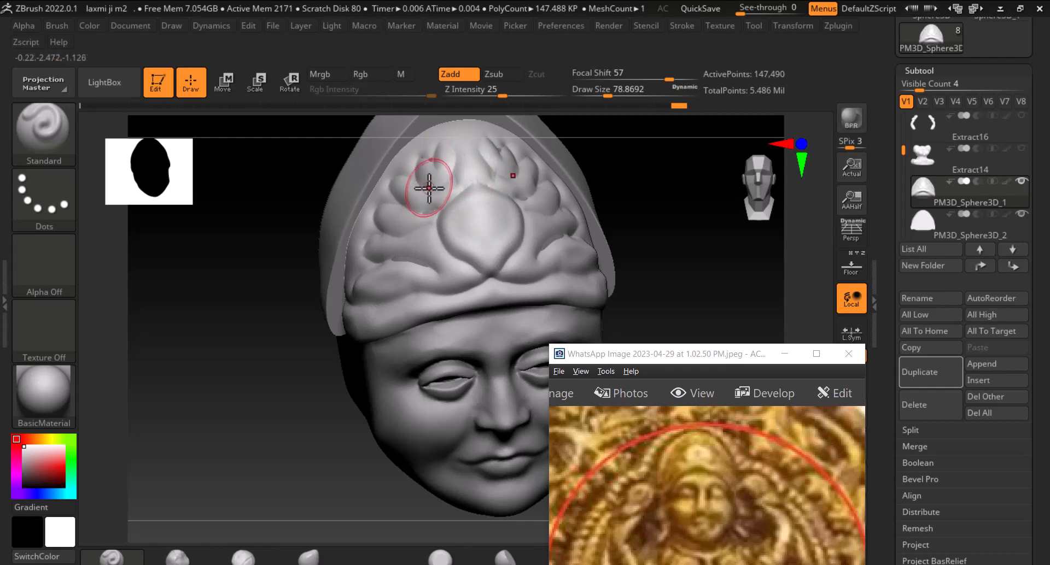
{"action": "left_click_drag", "start_coordinate": [430, 188], "coordinate": [414, 223]}
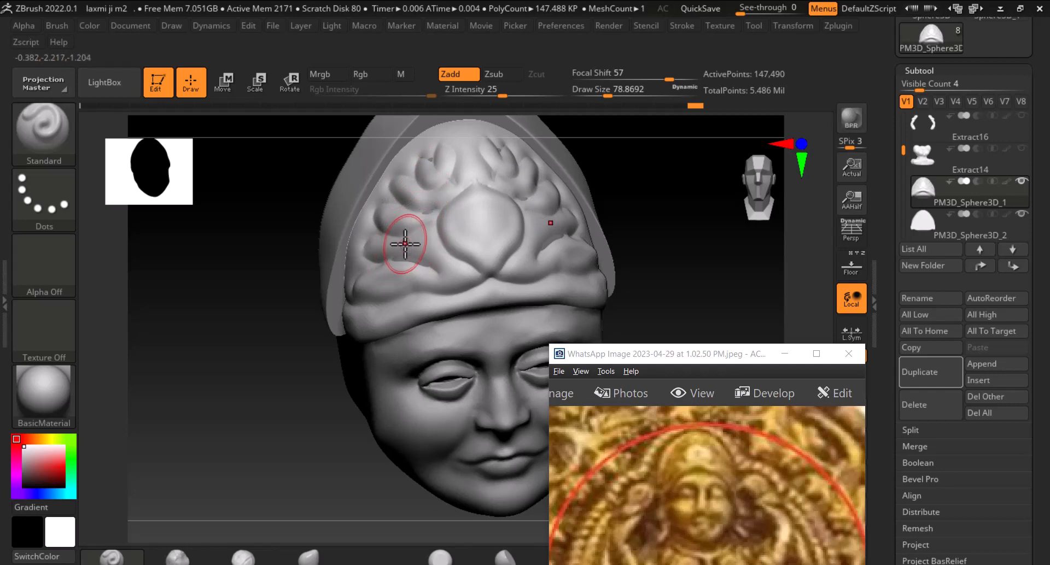
{"action": "mouse_move", "coordinate": [408, 238]}
{"action": "left_mouse_down"}
{"action": "mouse_move", "coordinate": [383, 244]}
{"action": "mouse_move", "coordinate": [417, 252]}
{"action": "left_mouse_up"}
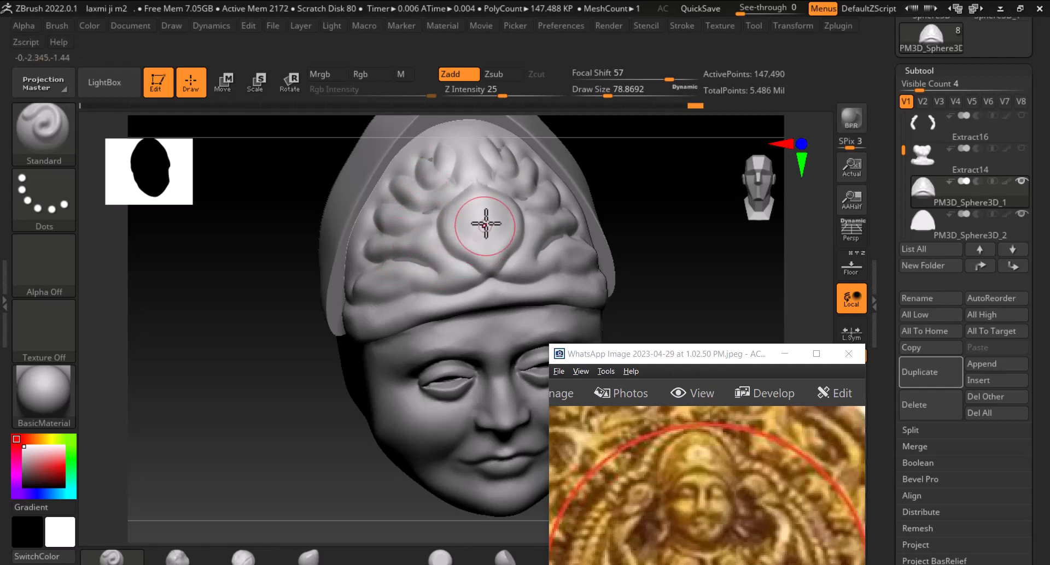
Smooth and refine the crown ornaments, reducing the Standard brush draw size to about 55
{"action": "key", "text": "shift"}
{"action": "left_click_drag", "start_coordinate": [684, 252], "coordinate": [671, 251], "text": "shift"}
{"action": "left_click_drag", "start_coordinate": [478, 227], "coordinate": [464, 215], "text": "shift"}
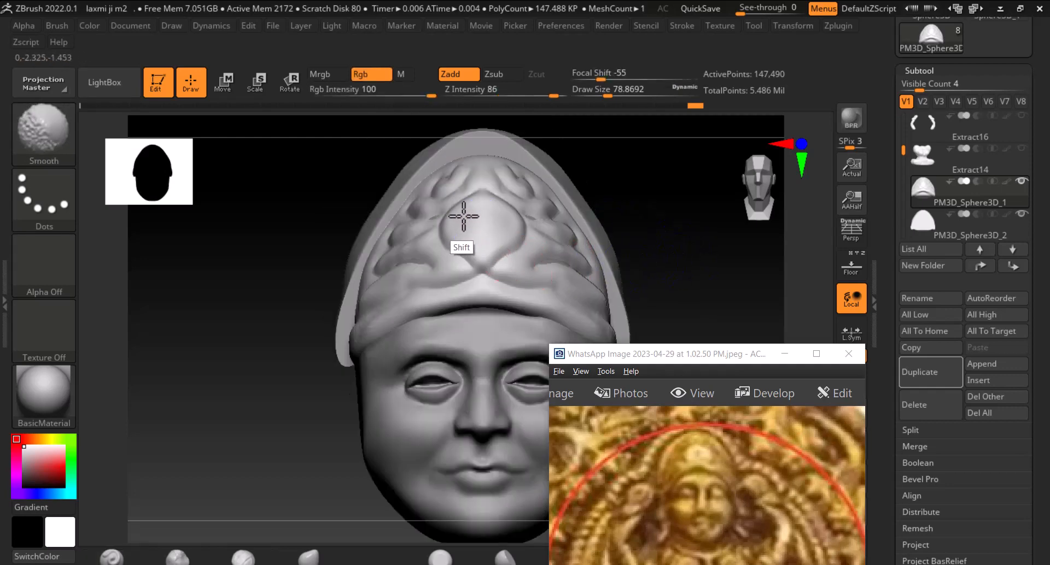
{"action": "mouse_move", "coordinate": [663, 223]}
{"action": "left_mouse_down"}
{"action": "mouse_move", "coordinate": [671, 237]}
{"action": "mouse_move", "coordinate": [661, 256]}
{"action": "left_mouse_up"}
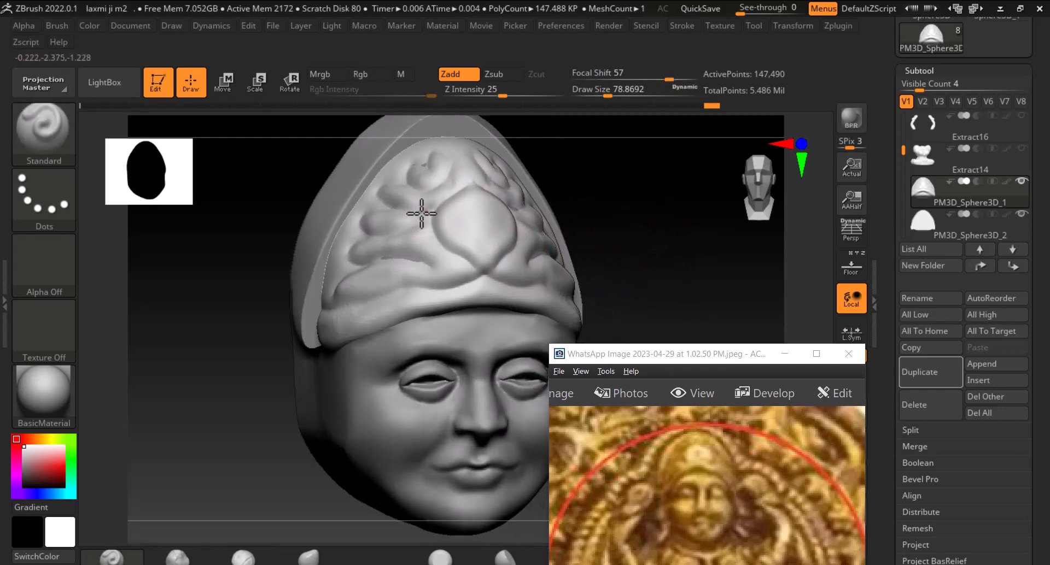
{"action": "mouse_move", "coordinate": [667, 203]}
{"action": "left_mouse_down"}
{"action": "mouse_move", "coordinate": [642, 208]}
{"action": "mouse_move", "coordinate": [655, 199]}
{"action": "left_mouse_up"}
{"action": "mouse_move", "coordinate": [689, 242]}
{"action": "left_mouse_down", "text": "alt"}
{"action": "mouse_move", "coordinate": [665, 312]}
{"action": "mouse_move", "coordinate": [691, 272]}
{"action": "mouse_move", "coordinate": [617, 251]}
{"action": "mouse_move", "coordinate": [593, 222]}
{"action": "left_mouse_up", "text": "alt"}
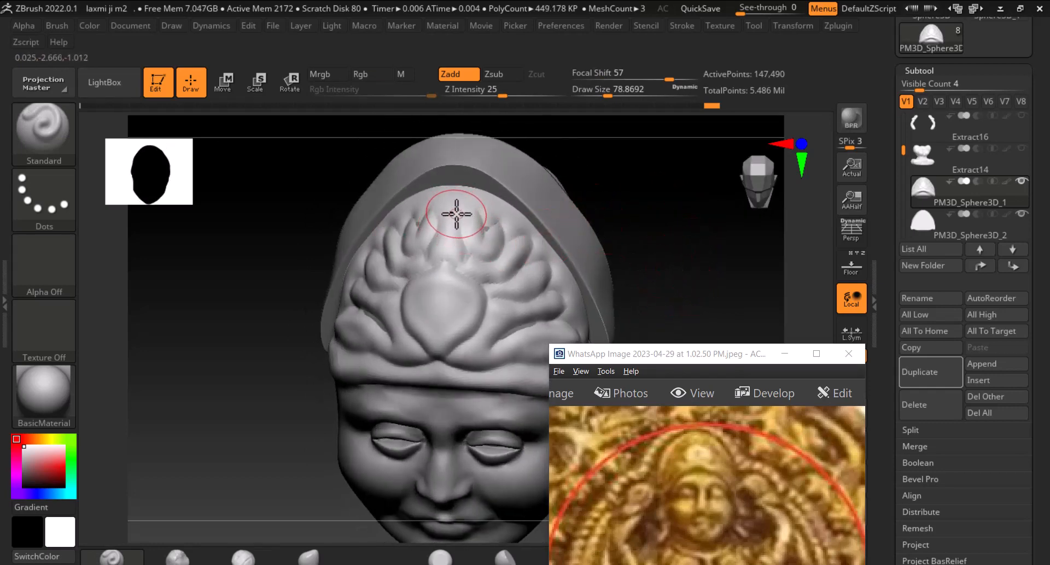
{"action": "key", "text": "bracketleft"}
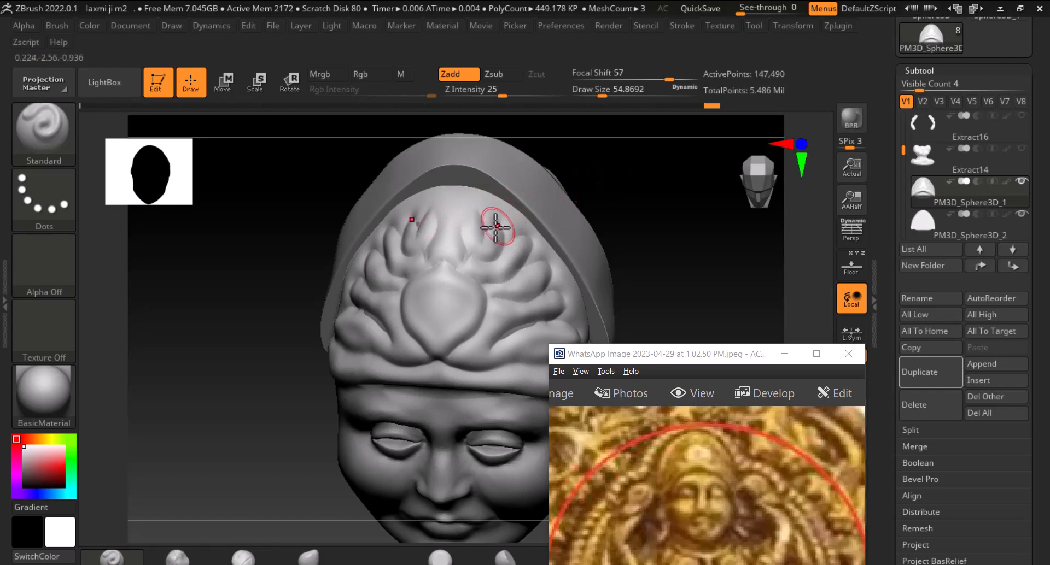
{"action": "left_click_drag", "start_coordinate": [658, 225], "coordinate": [707, 228]}
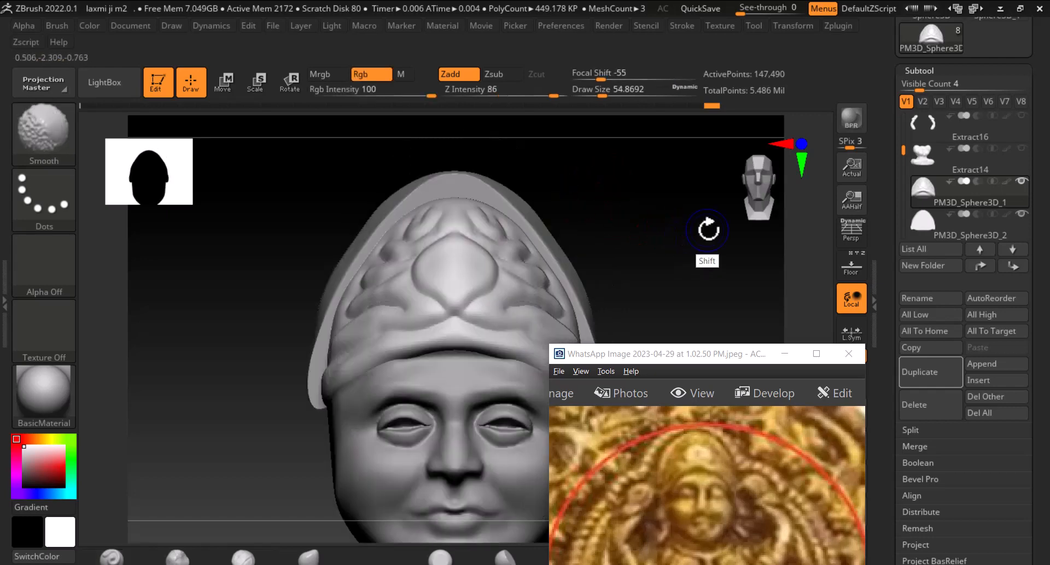
Switch to the DamStandard brush and carve a groove across the top of the crown
{"action": "left_click_drag", "start_coordinate": [712, 272], "coordinate": [709, 294]}
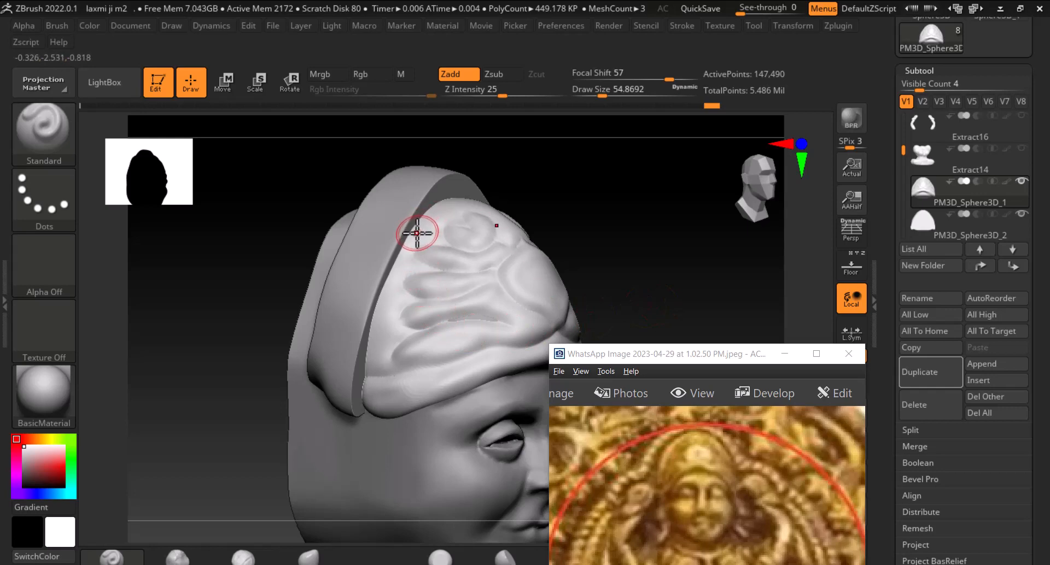
{"action": "left_click_drag", "start_coordinate": [602, 206], "coordinate": [540, 249]}
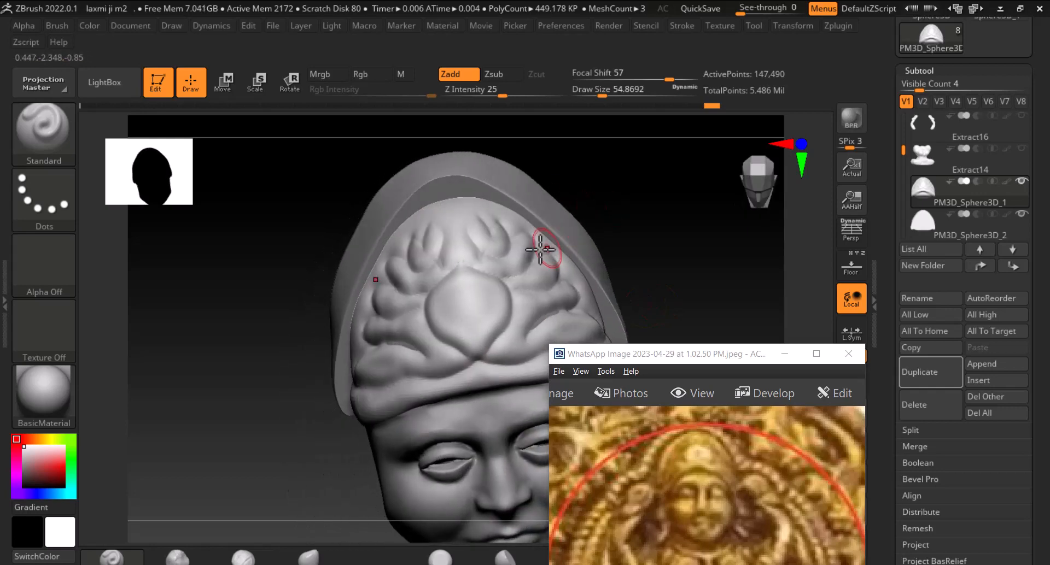
{"action": "left_click", "coordinate": [34, 138]}
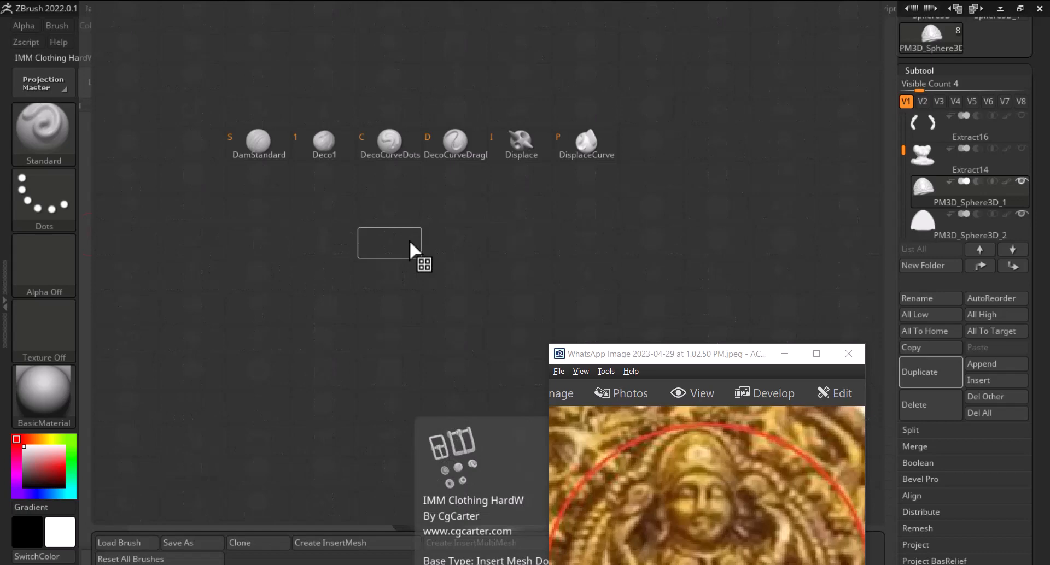
{"action": "left_click", "coordinate": [258, 142]}
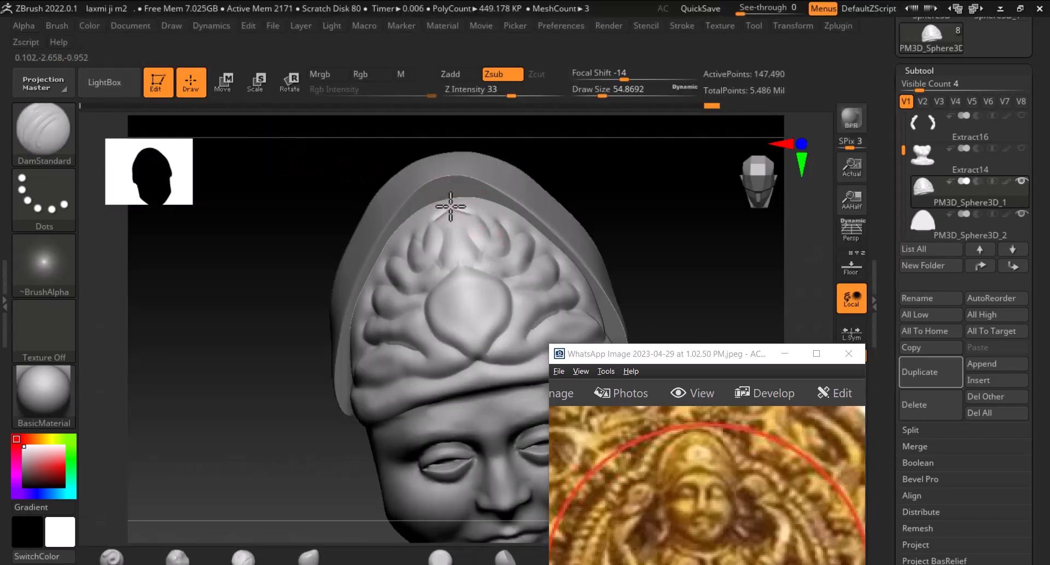
{"action": "mouse_move", "coordinate": [436, 221]}
{"action": "left_mouse_down"}
{"action": "mouse_move", "coordinate": [468, 235]}
{"action": "mouse_move", "coordinate": [511, 229]}
{"action": "left_mouse_up"}
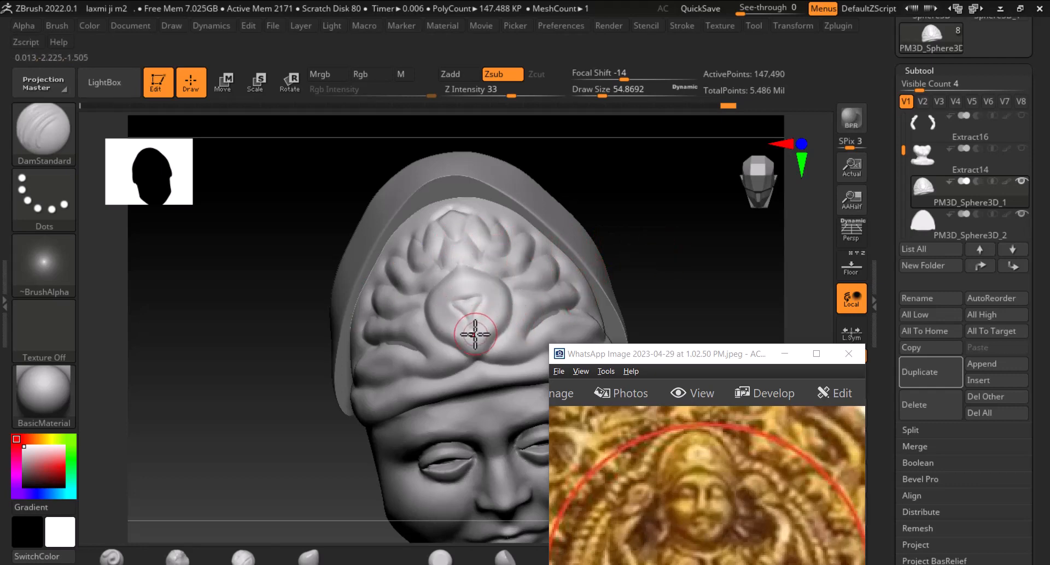
Carve a groove along the left side of the crown band with DamStandard and smooth it
{"action": "mouse_move", "coordinate": [652, 274]}
{"action": "left_mouse_down"}
{"action": "mouse_move", "coordinate": [694, 237]}
{"action": "mouse_move", "coordinate": [669, 245]}
{"action": "mouse_move", "coordinate": [663, 264]}
{"action": "mouse_move", "coordinate": [645, 211]}
{"action": "left_mouse_up"}
{"action": "left_click_drag", "start_coordinate": [644, 258], "coordinate": [590, 259], "text": "alt"}
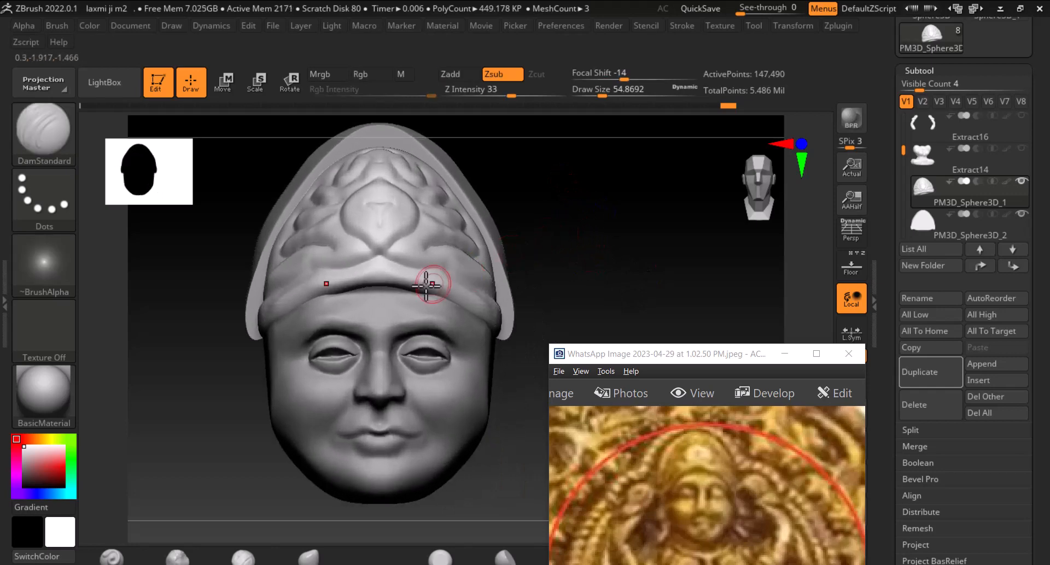
{"action": "mouse_move", "coordinate": [366, 291]}
{"action": "left_mouse_down", "text": "alt"}
{"action": "mouse_move", "coordinate": [381, 274]}
{"action": "mouse_move", "coordinate": [319, 295]}
{"action": "left_mouse_up", "text": "alt"}
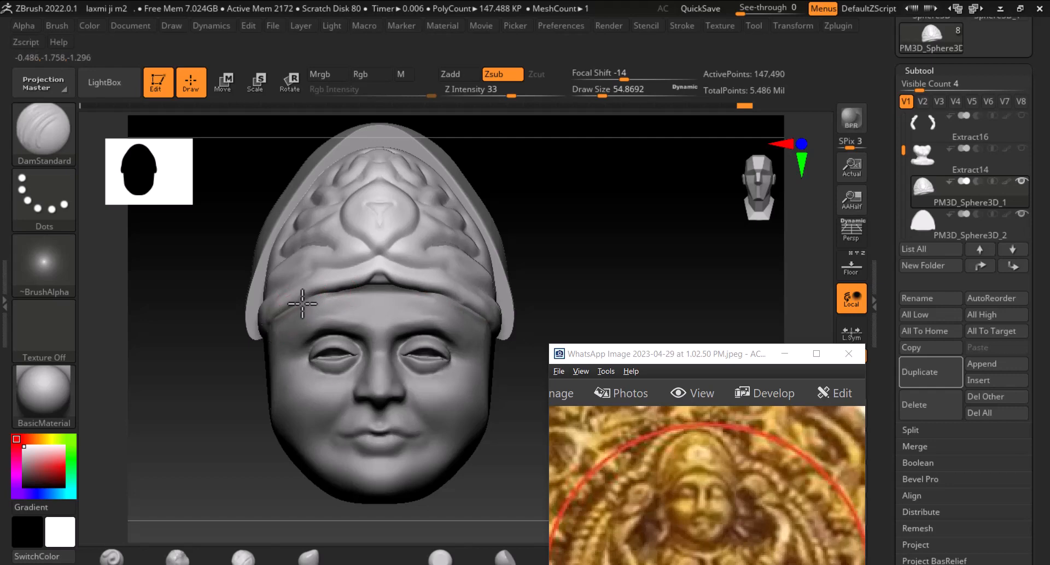
{"action": "left_click_drag", "start_coordinate": [303, 304], "coordinate": [315, 302]}
{"action": "left_click_drag", "start_coordinate": [378, 277], "coordinate": [372, 301], "text": "shift"}
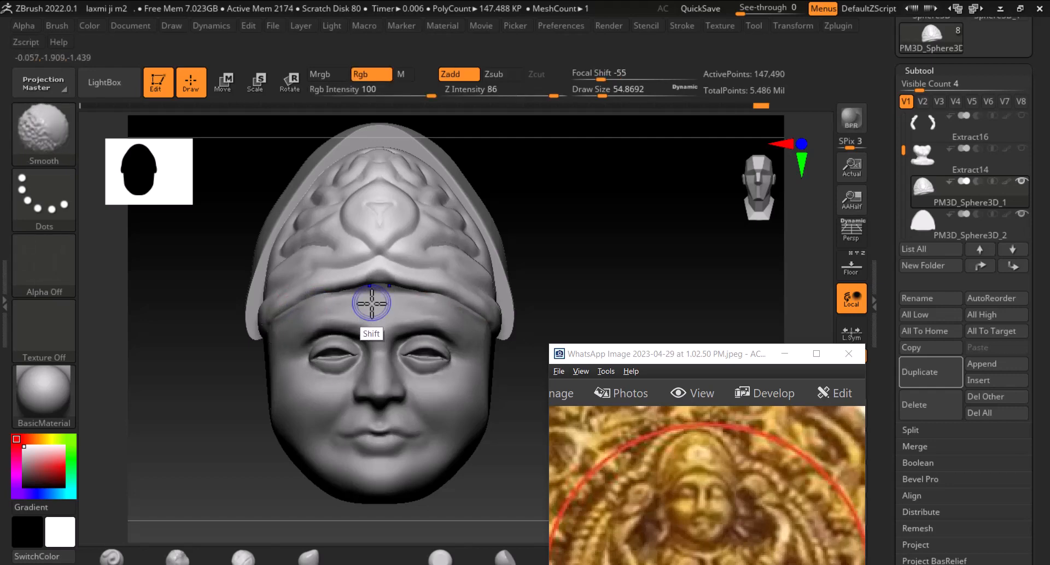
Slightly scale the crown with the Transpose gizmo and return to Draw mode
{"action": "mouse_move", "coordinate": [595, 304]}
{"action": "left_mouse_down"}
{"action": "mouse_move", "coordinate": [574, 288]}
{"action": "mouse_move", "coordinate": [602, 241]}
{"action": "mouse_move", "coordinate": [621, 278]}
{"action": "mouse_move", "coordinate": [663, 277]}
{"action": "mouse_move", "coordinate": [565, 298]}
{"action": "mouse_move", "coordinate": [349, 284]}
{"action": "mouse_move", "coordinate": [289, 266]}
{"action": "left_mouse_up"}
{"action": "key", "text": "w"}
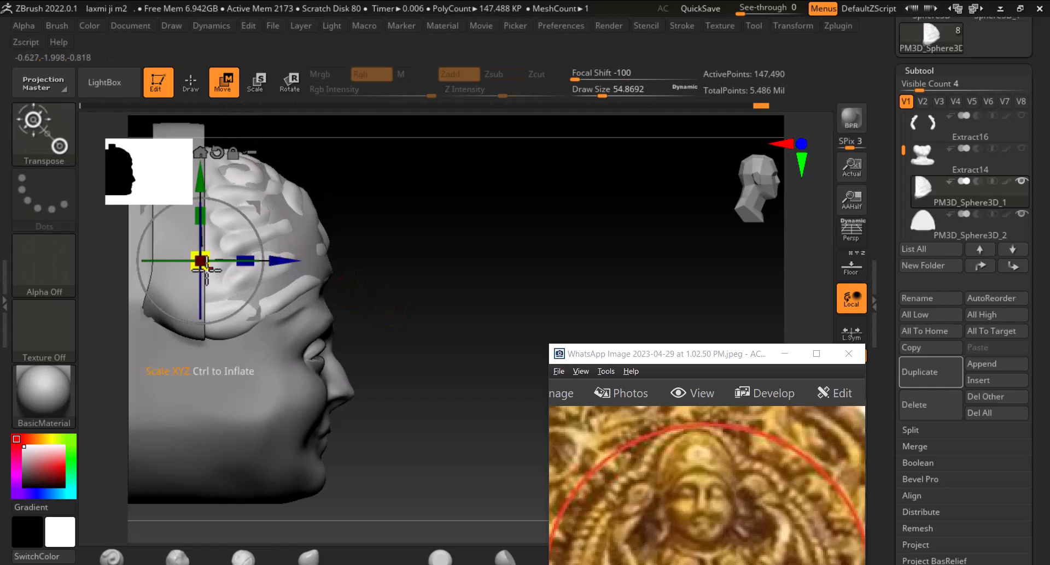
{"action": "mouse_move", "coordinate": [206, 269]}
{"action": "left_mouse_down"}
{"action": "mouse_move", "coordinate": [192, 256]}
{"action": "mouse_move", "coordinate": [181, 267]}
{"action": "mouse_move", "coordinate": [199, 269]}
{"action": "mouse_move", "coordinate": [196, 252]}
{"action": "left_mouse_up"}
{"action": "left_click_drag", "start_coordinate": [524, 259], "coordinate": [506, 284]}
{"action": "left_click_drag", "start_coordinate": [428, 293], "coordinate": [577, 328], "text": "alt"}
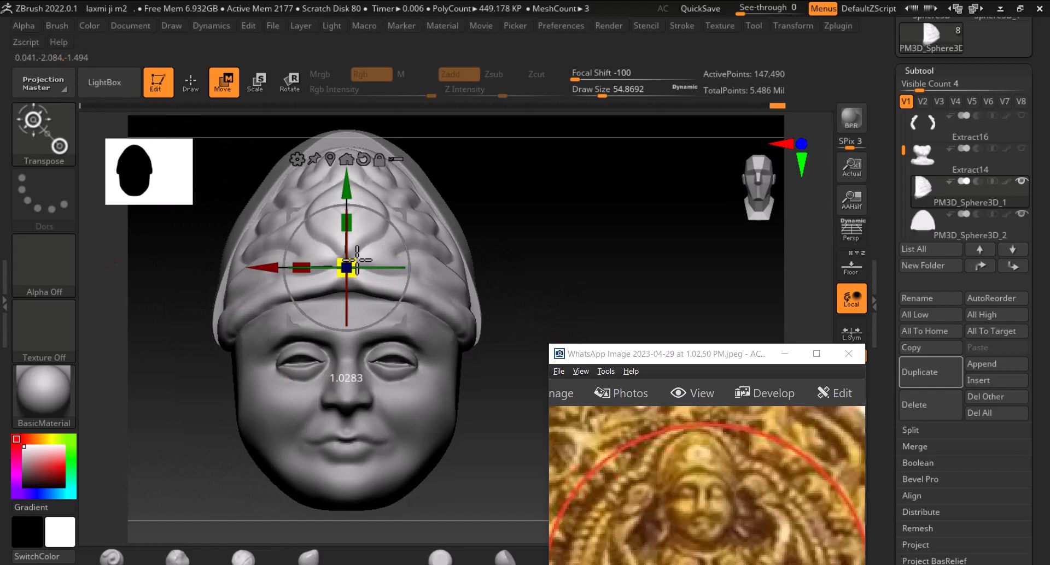
{"action": "left_click", "coordinate": [192, 85]}
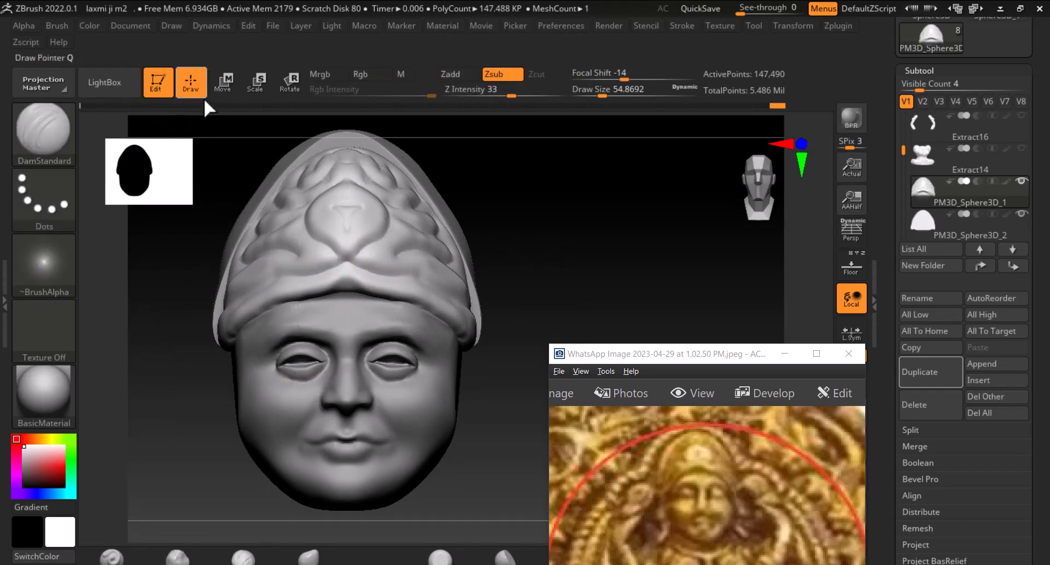
Switch to the Move brush and undo the last two changes
{"action": "right_click_drag", "start_coordinate": [612, 281], "coordinate": [569, 226], "text": "ctrl"}
{"action": "key", "text": "alt"}
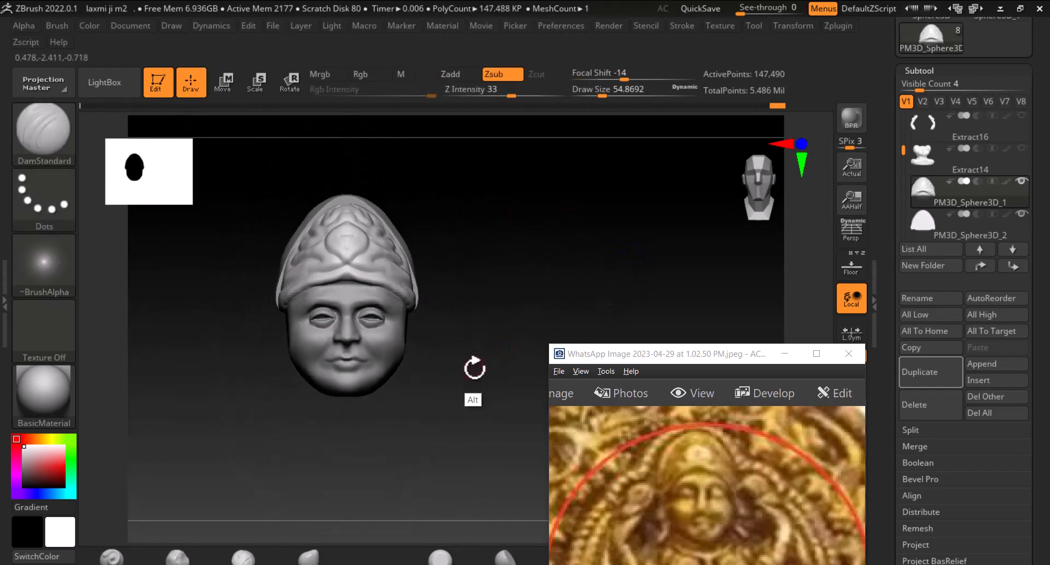
{"action": "left_click_drag", "start_coordinate": [470, 323], "coordinate": [483, 377], "text": "alt"}
{"action": "left_click", "coordinate": [318, 554]}
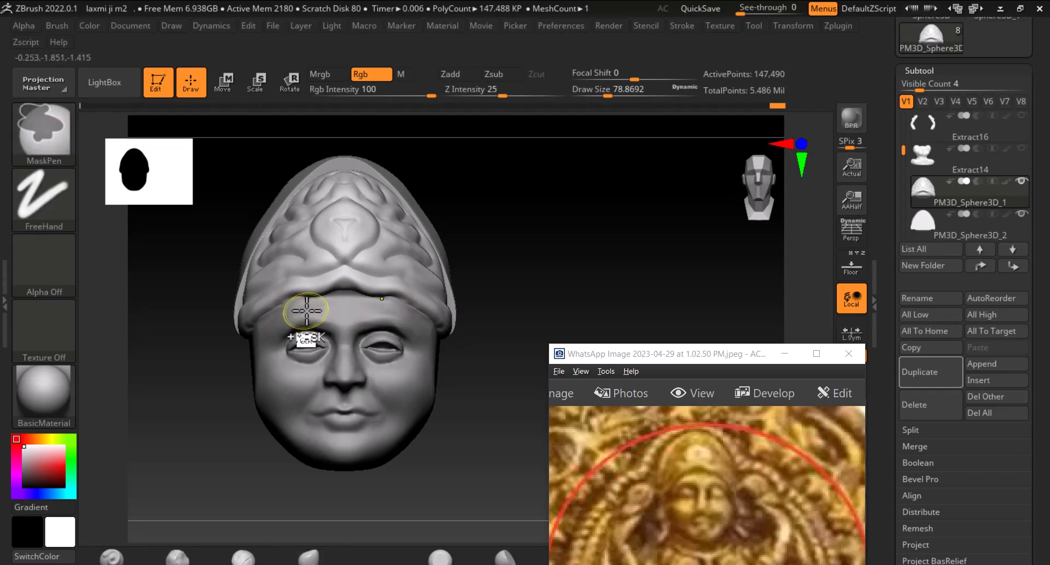
{"action": "key", "text": "ctrl+z"}
{"action": "key", "text": "ctrl+z"}
Nudge the left side of the crown band with the Move brush, enlarging the draw size to about 103
{"action": "left_click_drag", "start_coordinate": [322, 295], "coordinate": [322, 289]}
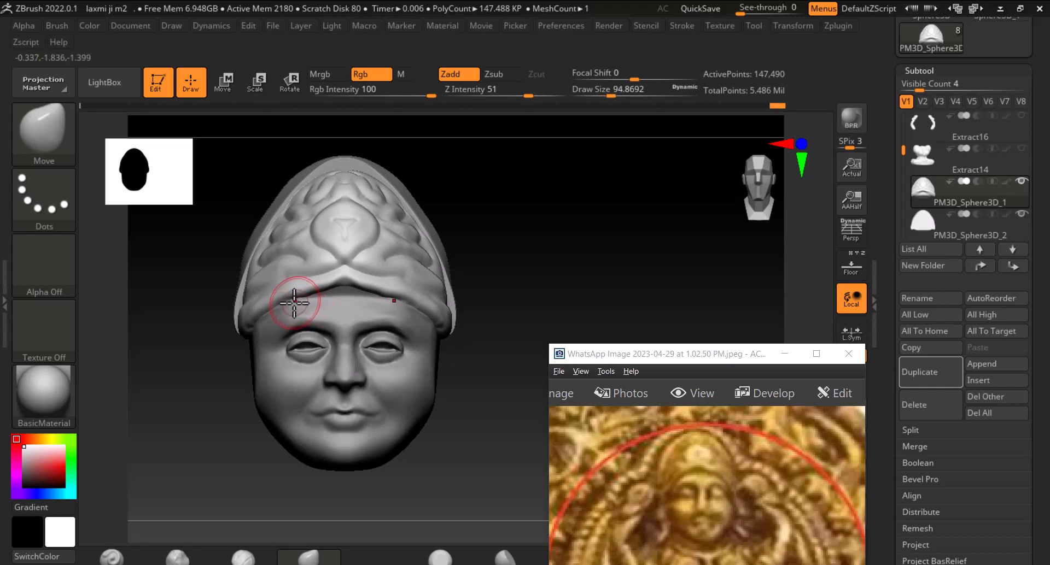
{"action": "key", "text": "bracketright"}
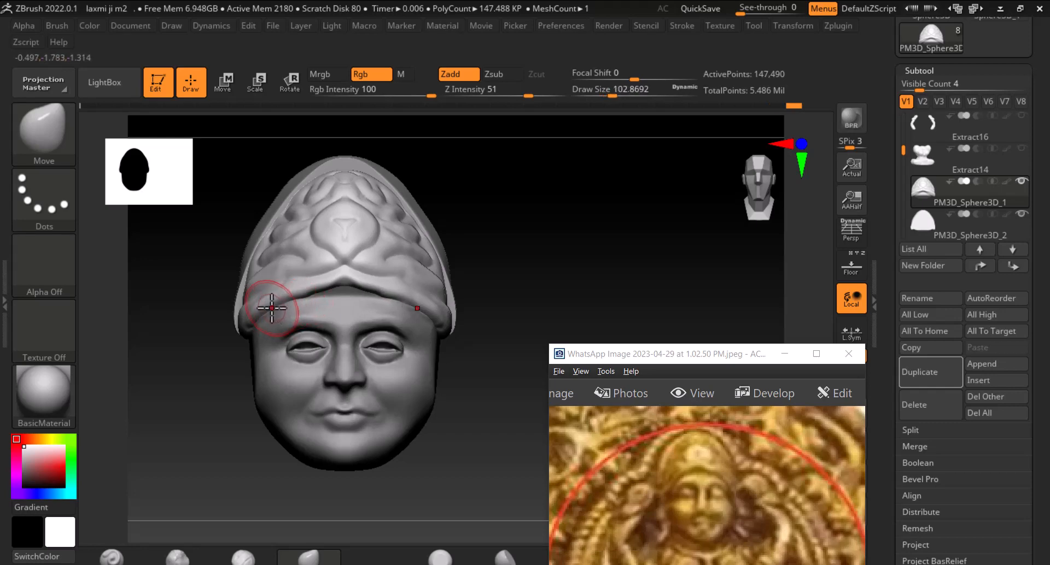
{"action": "left_click_drag", "start_coordinate": [529, 286], "coordinate": [521, 255], "text": "alt"}
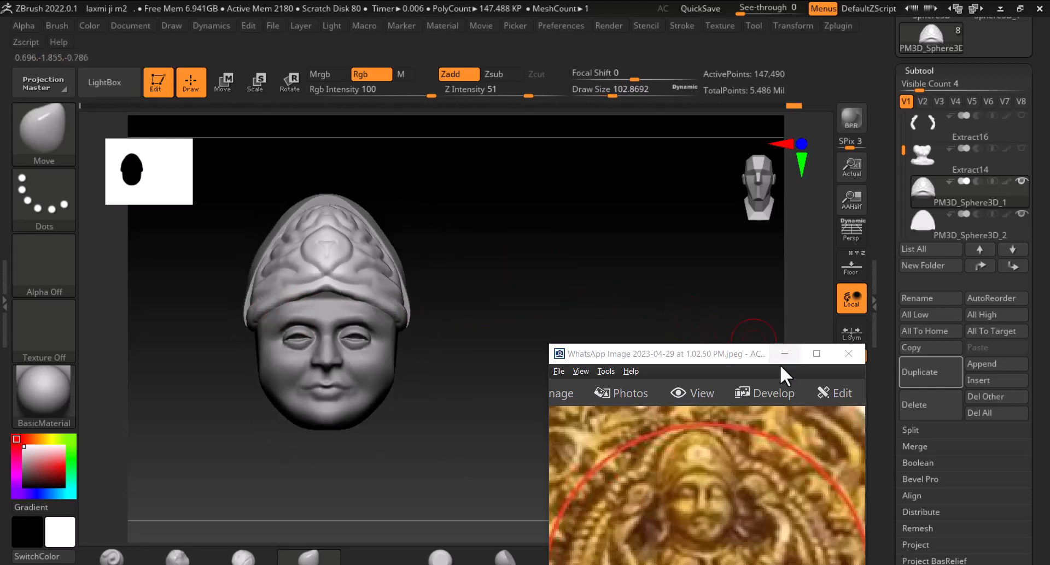
Turn off solo mode so all subtools of the coin relief are shown
{"action": "left_click_drag", "start_coordinate": [736, 356], "coordinate": [697, 358]}
{"action": "left_click", "coordinate": [745, 355]}
{"action": "left_click_drag", "start_coordinate": [753, 340], "coordinate": [743, 338]}
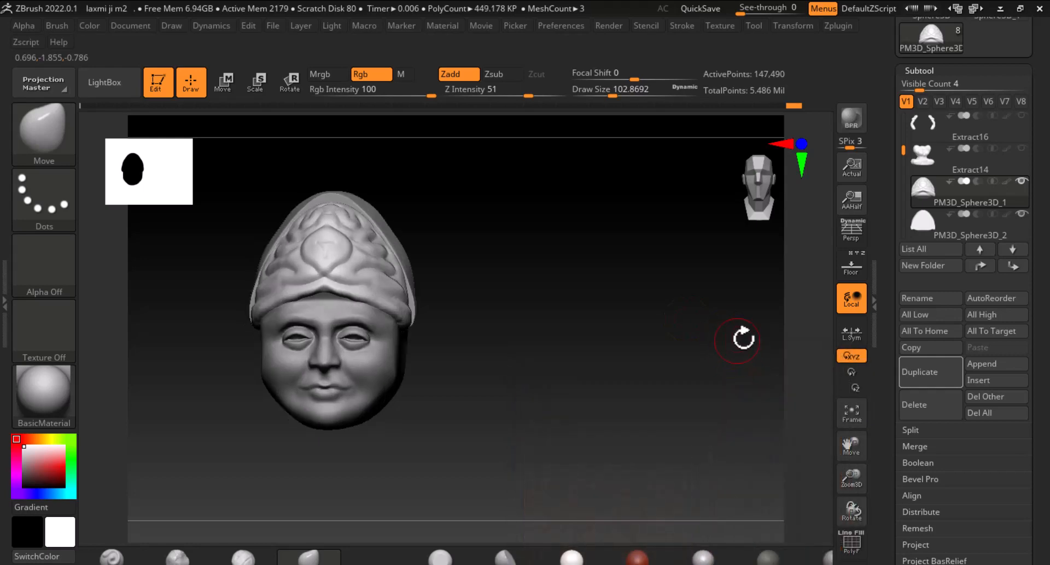
{"action": "left_click", "coordinate": [923, 194], "text": "shift"}
{"action": "left_click", "coordinate": [923, 196], "text": "shift"}
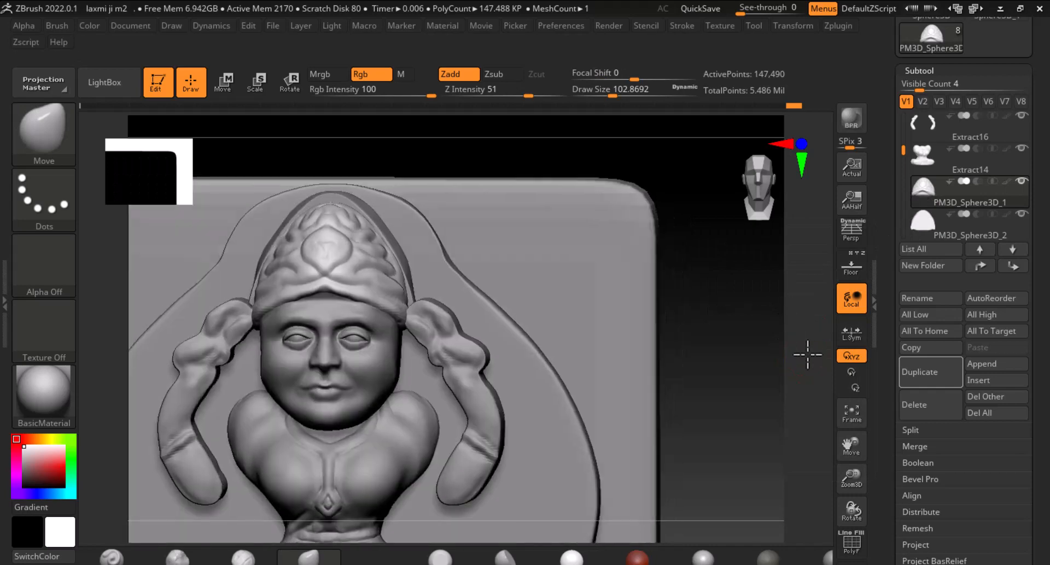
Zoom out and inspect the whole coin relief
{"action": "left_click_drag", "start_coordinate": [807, 355], "coordinate": [755, 290], "text": "alt"}
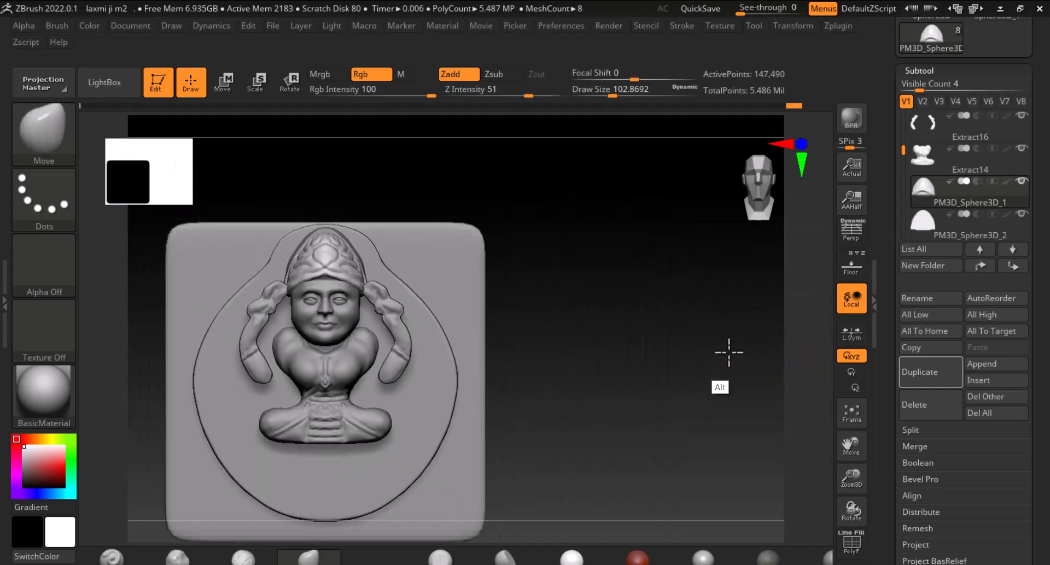
{"action": "left_click_drag", "start_coordinate": [729, 351], "coordinate": [748, 349], "text": "alt"}
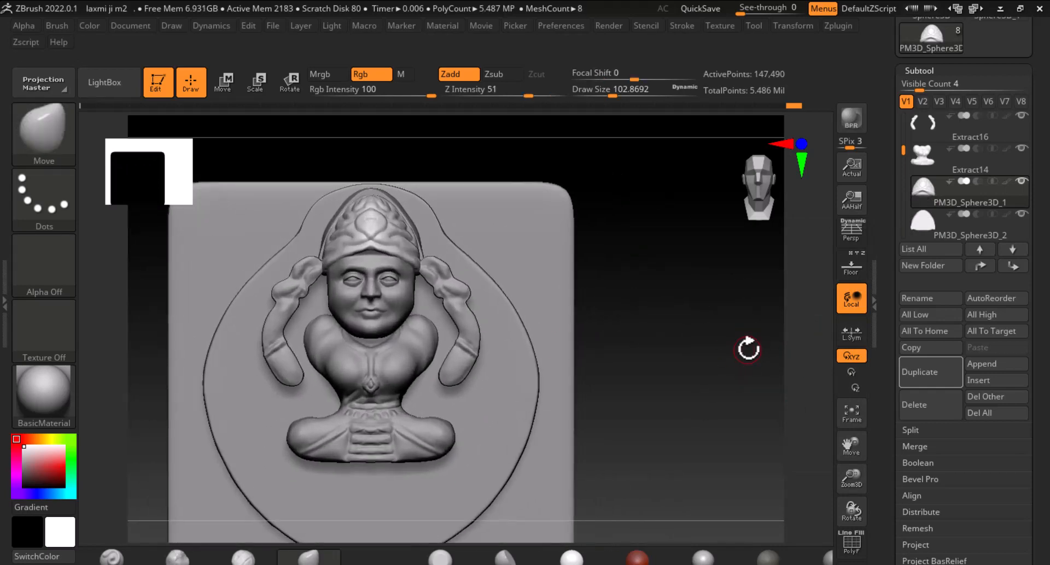
{"action": "key", "text": "alt+Tab"}
{"action": "key", "text": "Escape"}
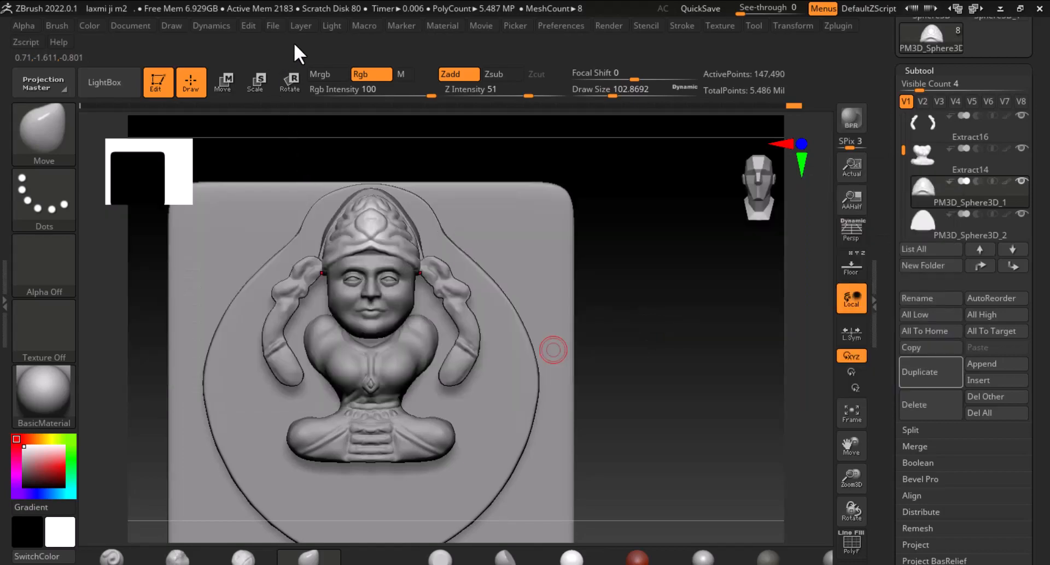